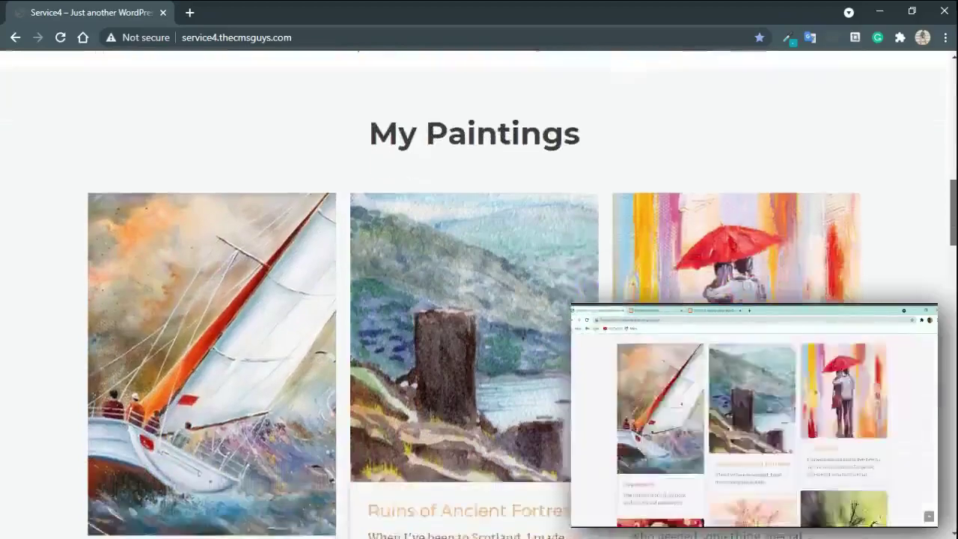
Step: Scroll through the current demo site page's content and back up
scroll(441, 261, down, 3)
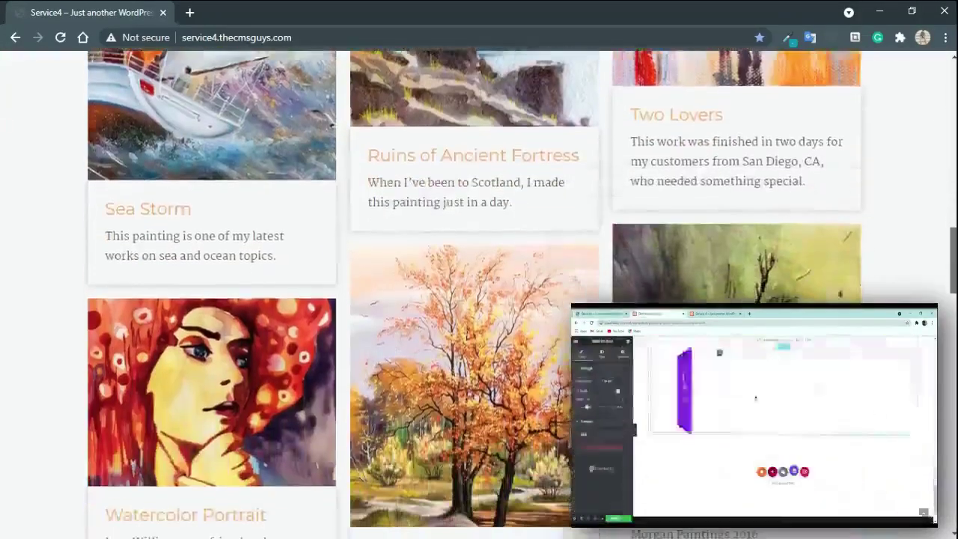
scroll(442, 261, down, 5)
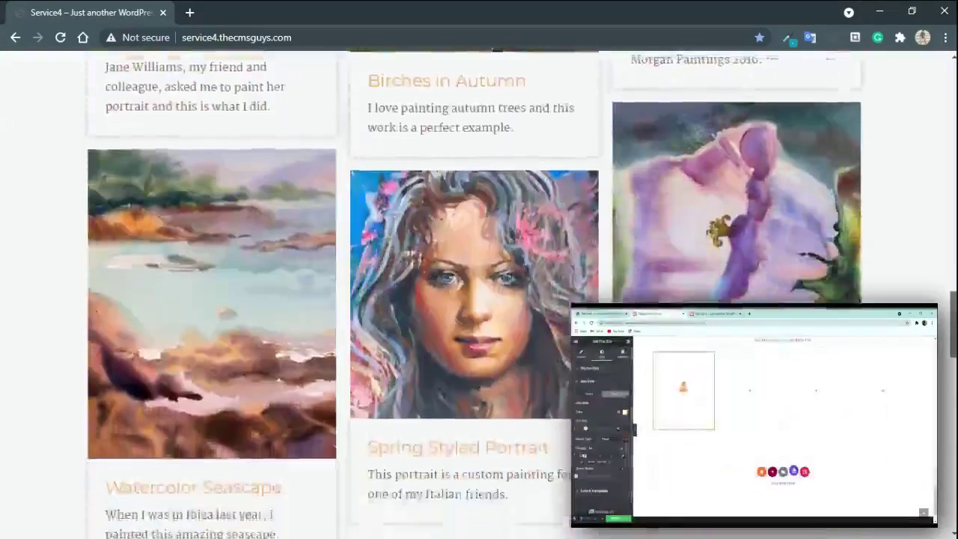
scroll(441, 262, down, 5)
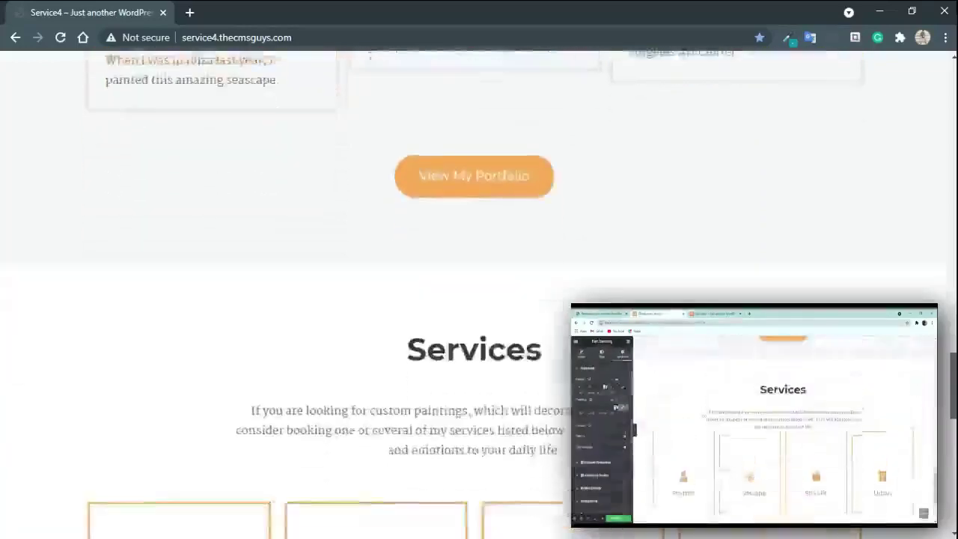
scroll(441, 262, down, 7)
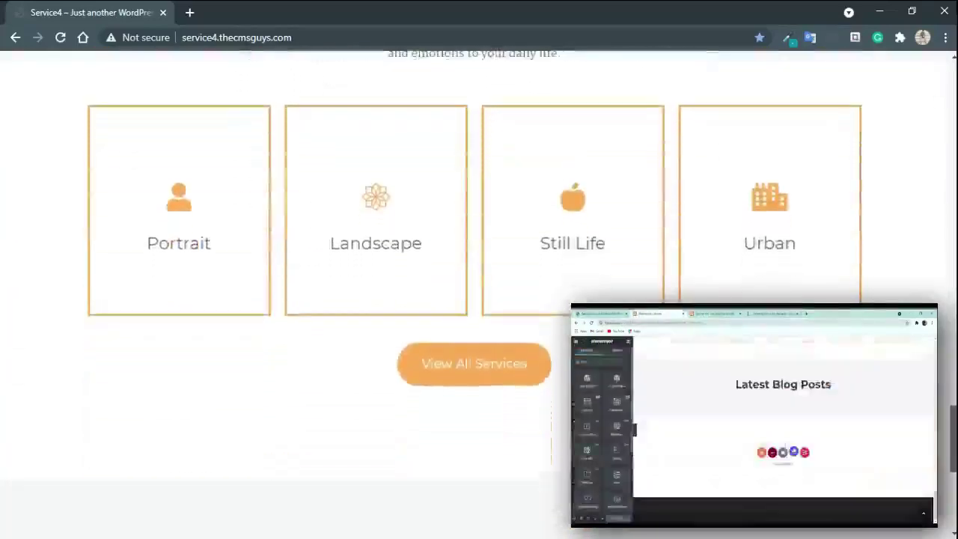
scroll(442, 261, down, 2)
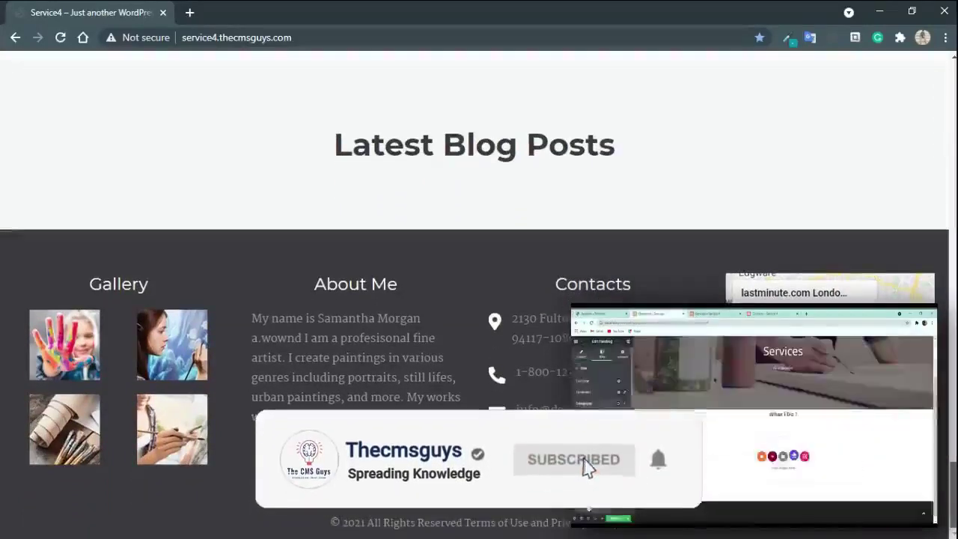
scroll(478, 292, up, 6)
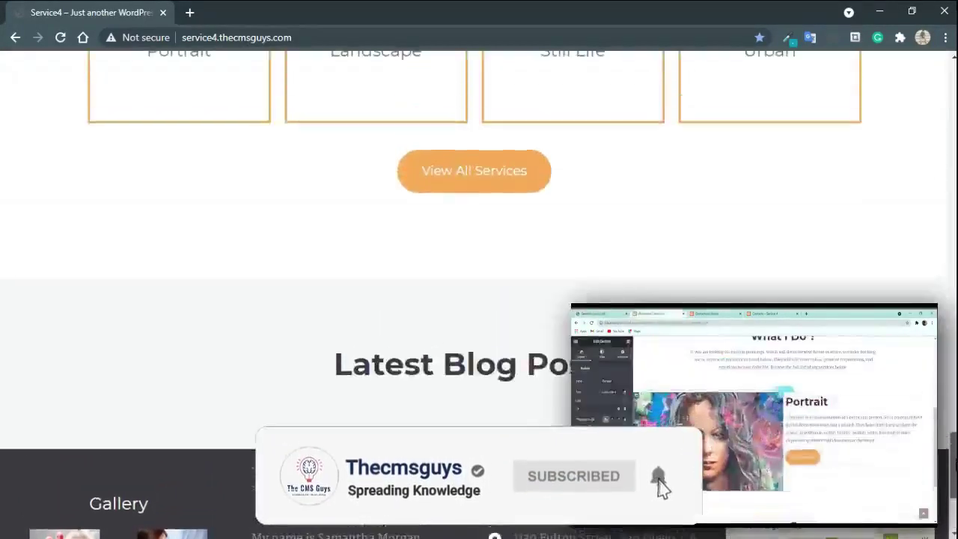
scroll(953, 337, up, 8)
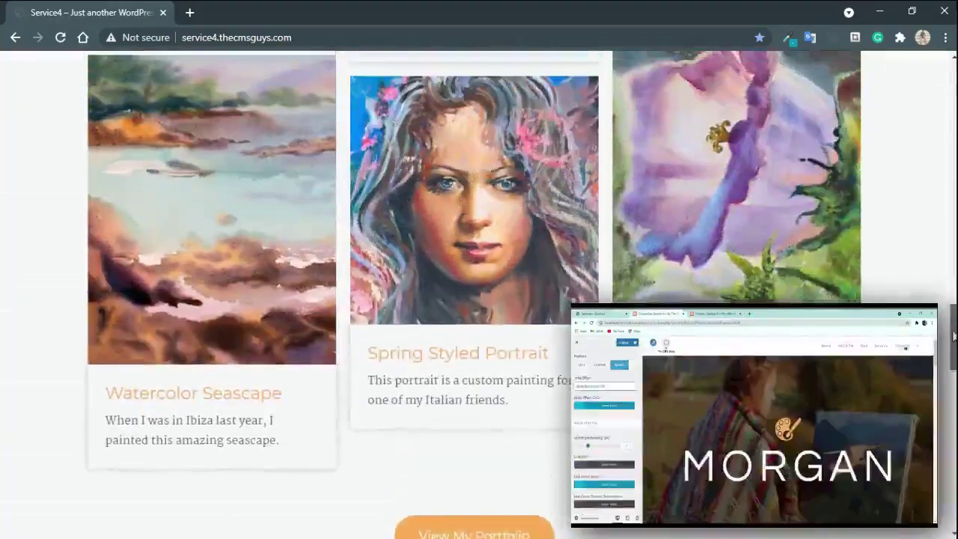
drag(952, 337, 952, 198)
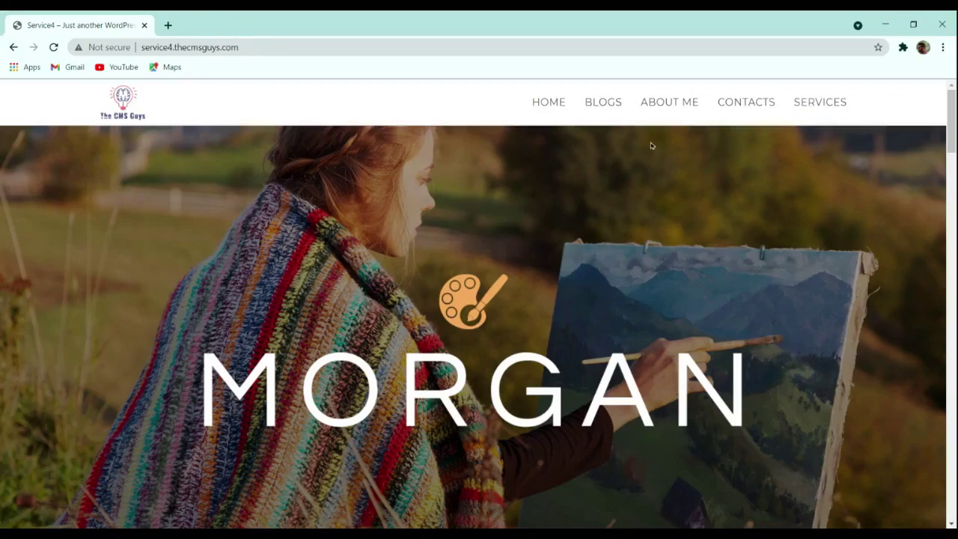
scroll(650, 145, down, 1)
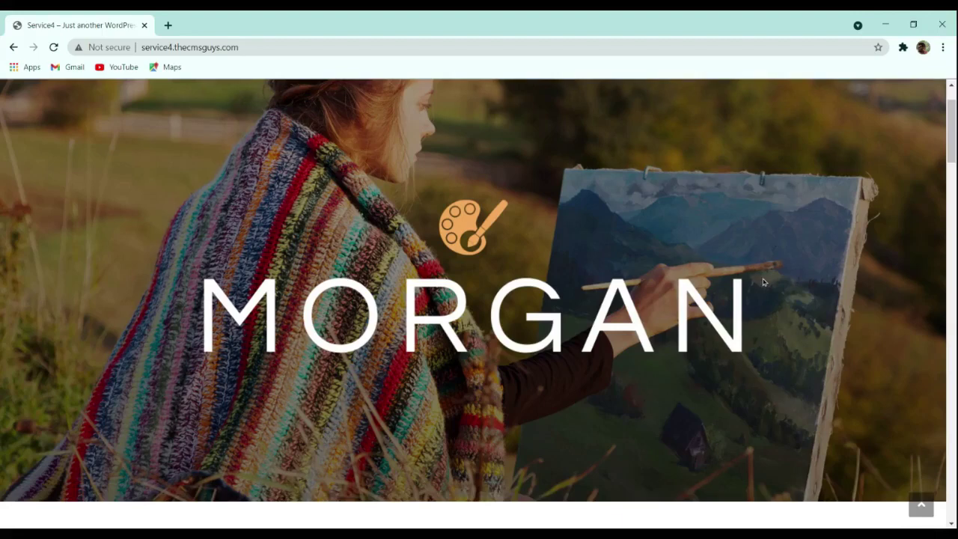
scroll(763, 282, down, 3)
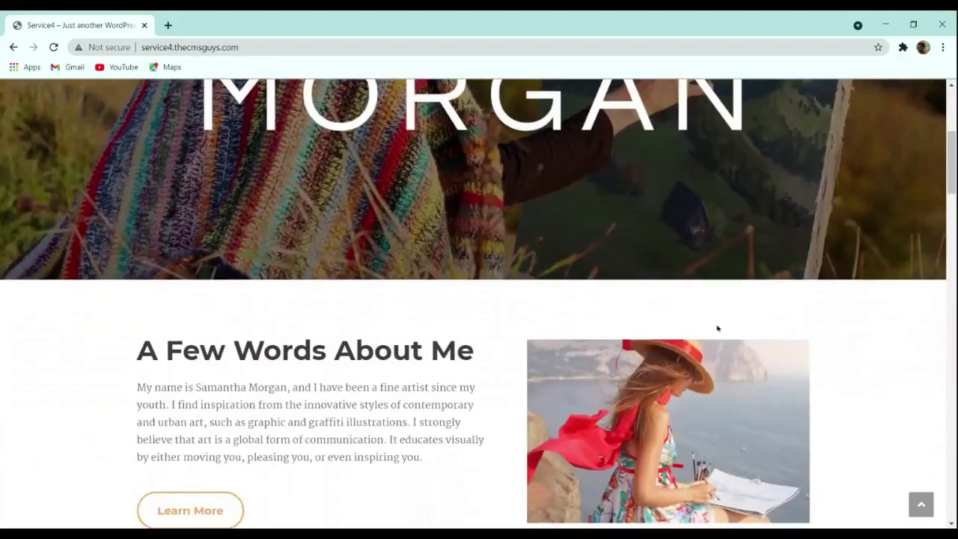
scroll(470, 401, down, 1)
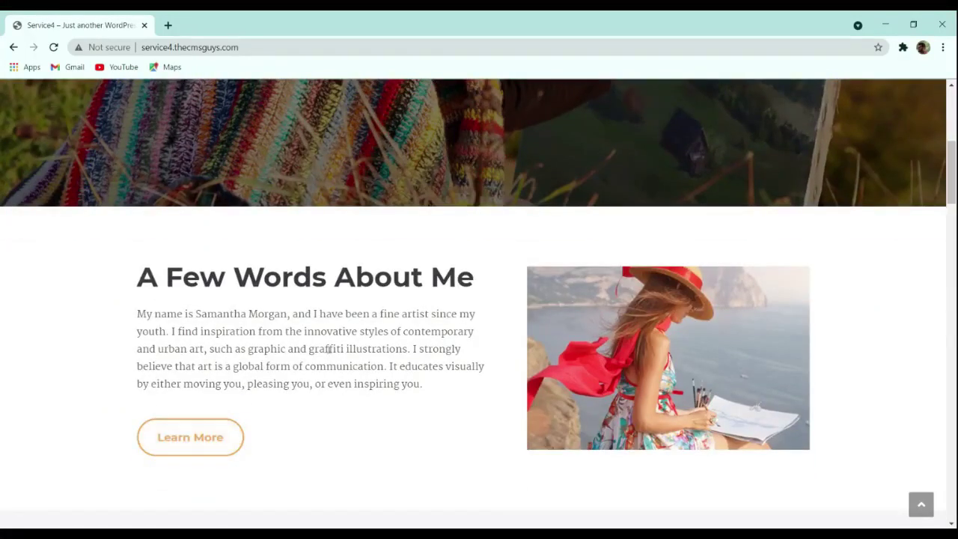
scroll(486, 328, down, 4)
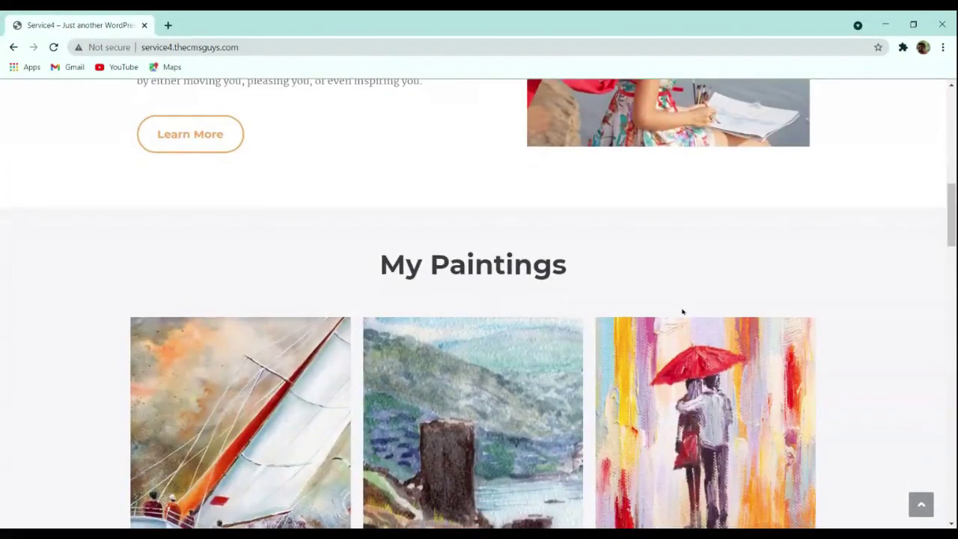
scroll(681, 311, down, 1)
scroll(682, 311, down, 1)
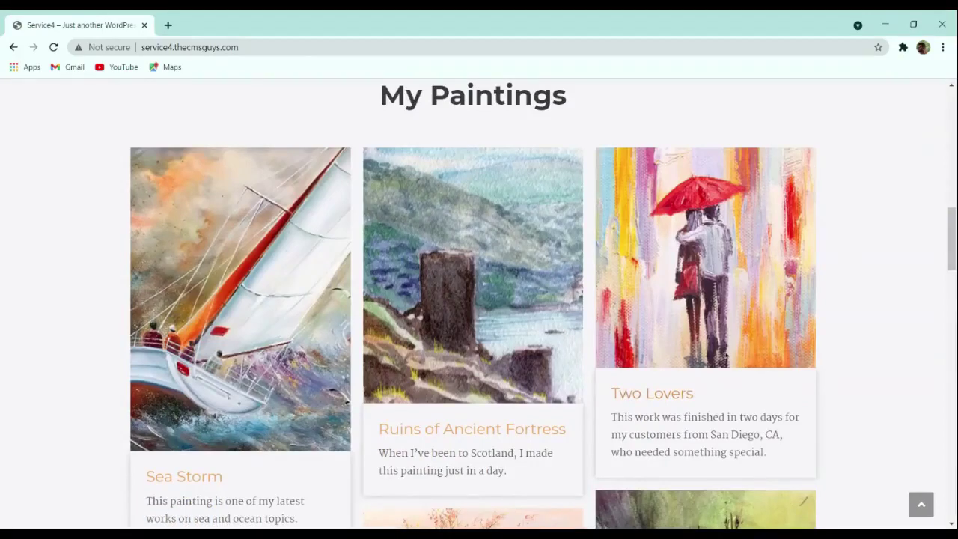
scroll(596, 354, down, 2)
scroll(596, 354, down, 8)
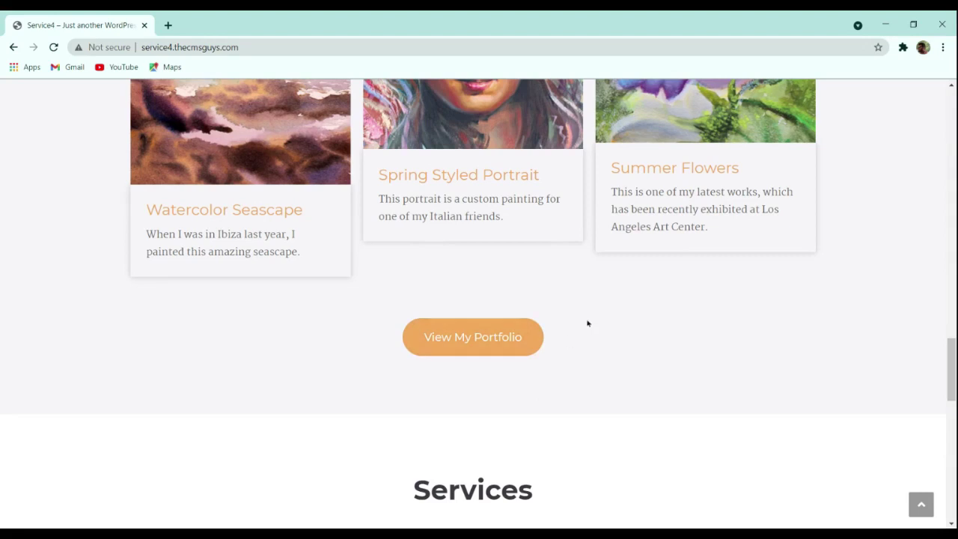
scroll(587, 323, down, 3)
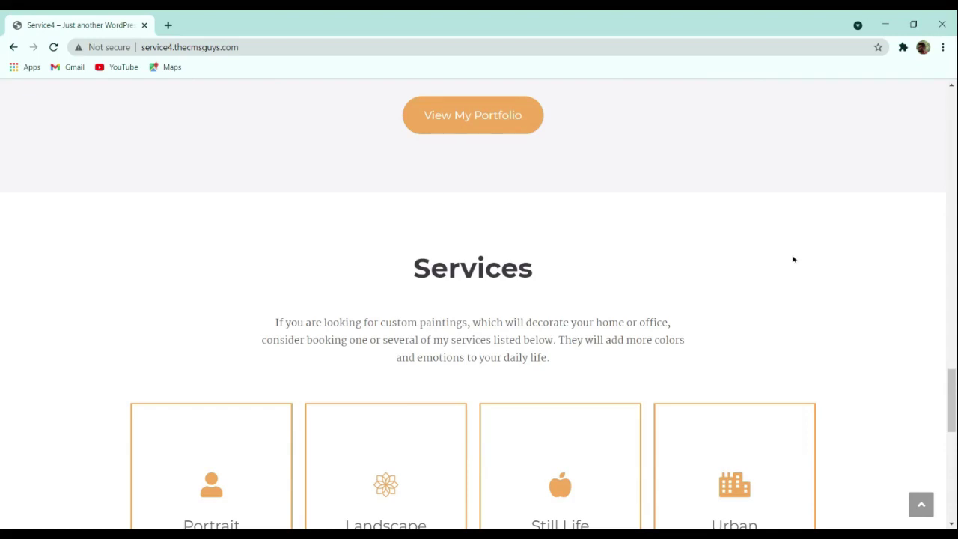
scroll(794, 273, down, 2)
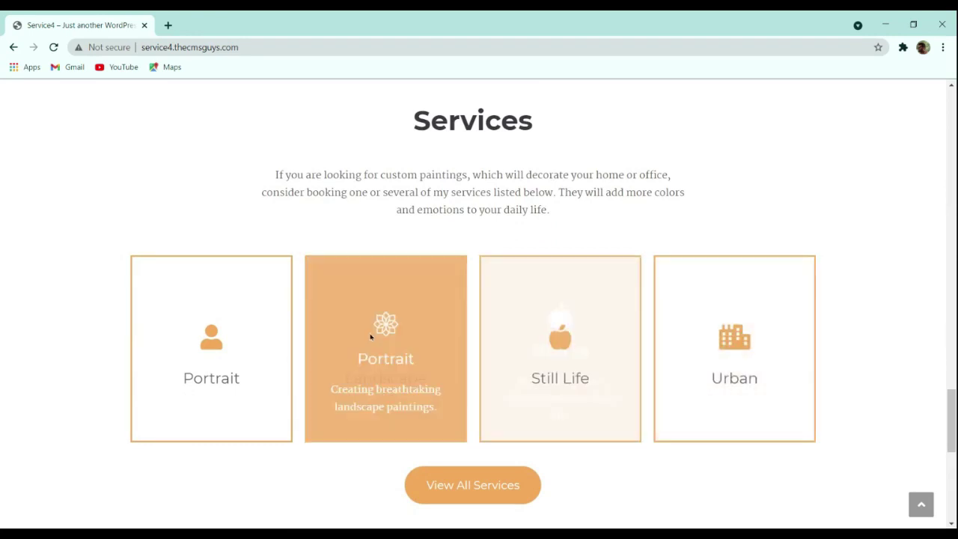
scroll(335, 343, down, 1)
scroll(335, 342, down, 1)
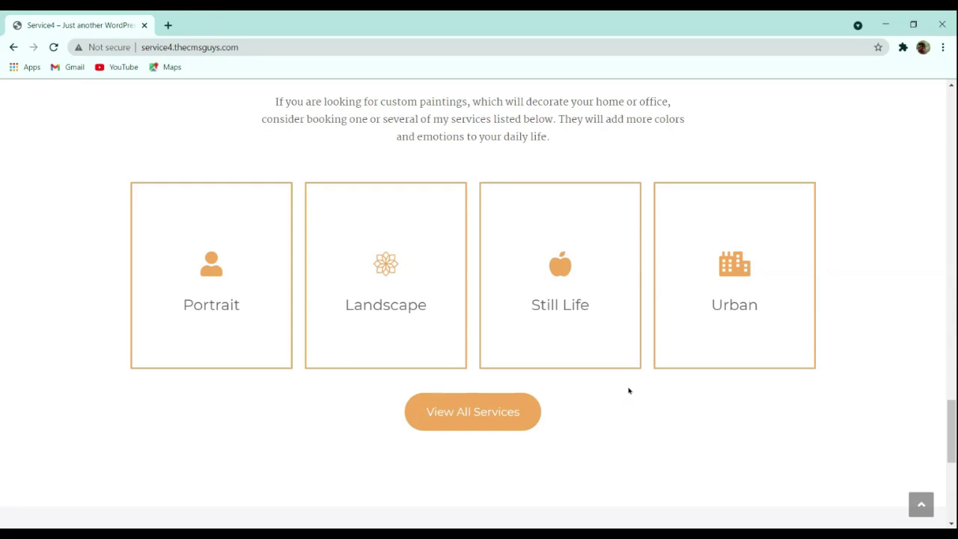
scroll(629, 390, down, 2)
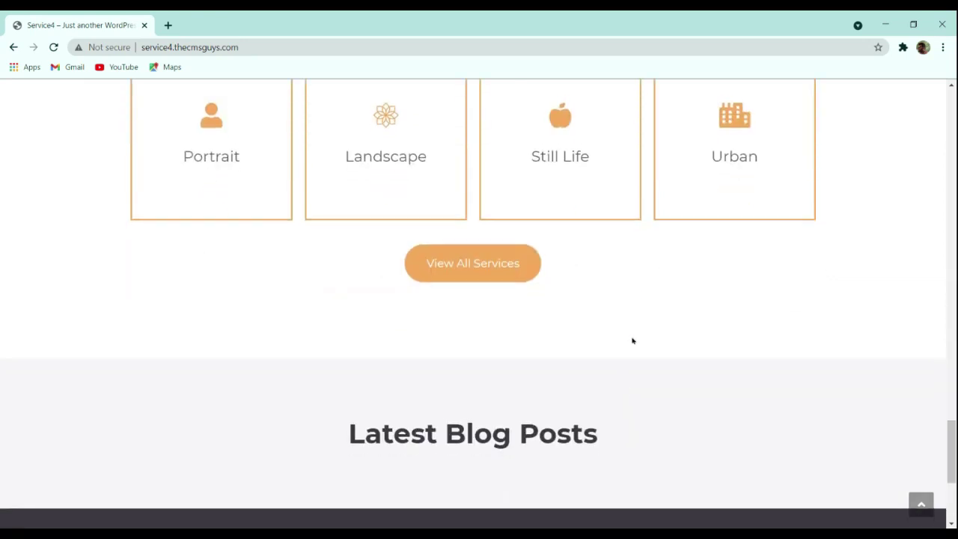
scroll(630, 337, down, 1)
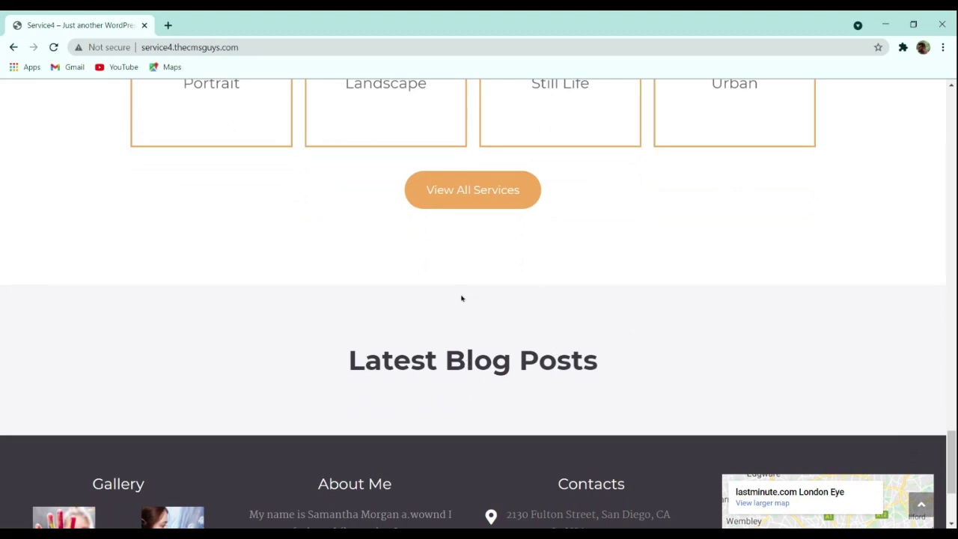
scroll(625, 318, down, 1)
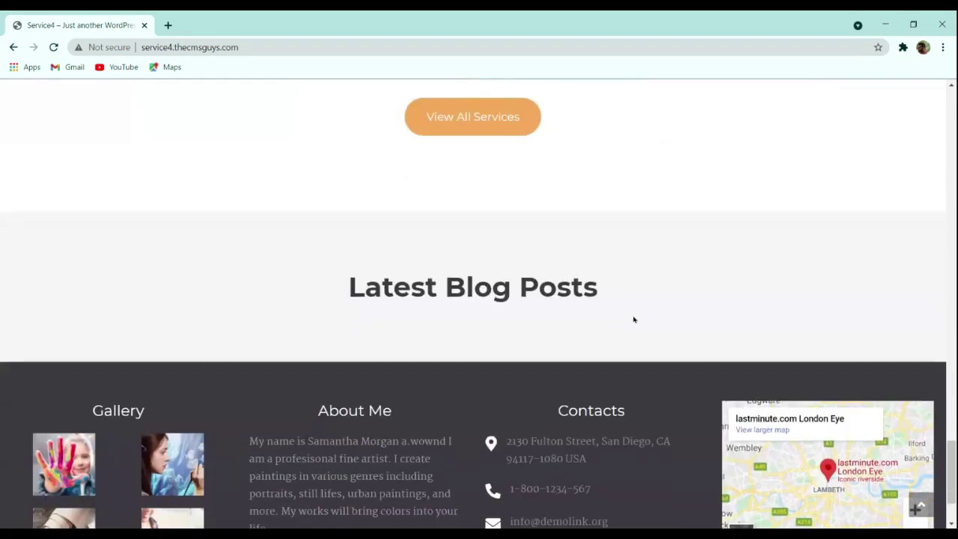
scroll(634, 318, down, 2)
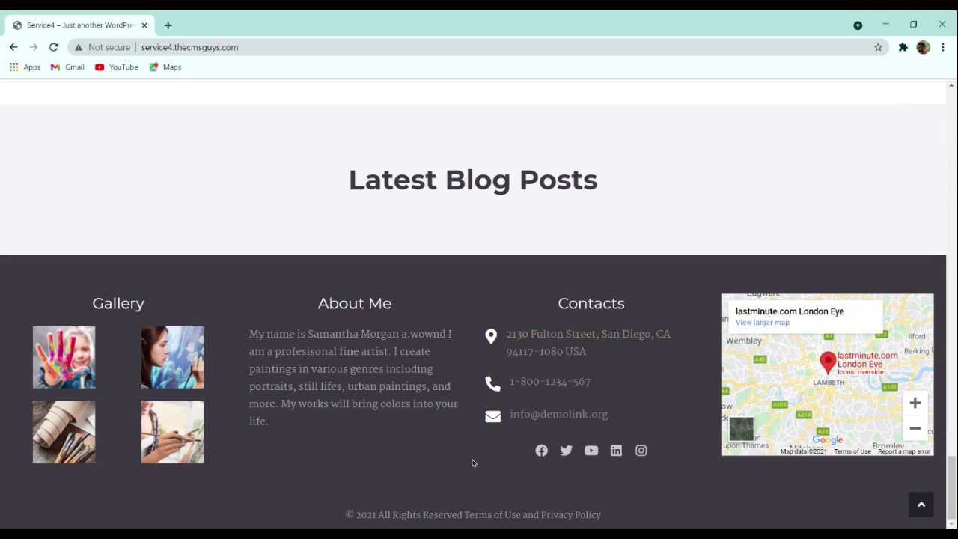
scroll(509, 393, up, 4)
scroll(509, 393, up, 20)
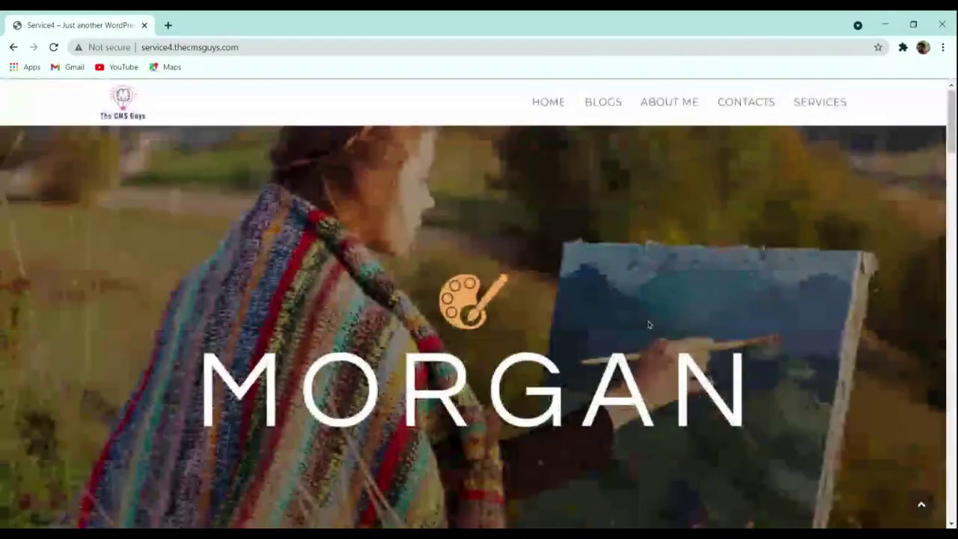
Step: Go to the About Me page and scroll through My Awards and Testimonials
click(673, 107)
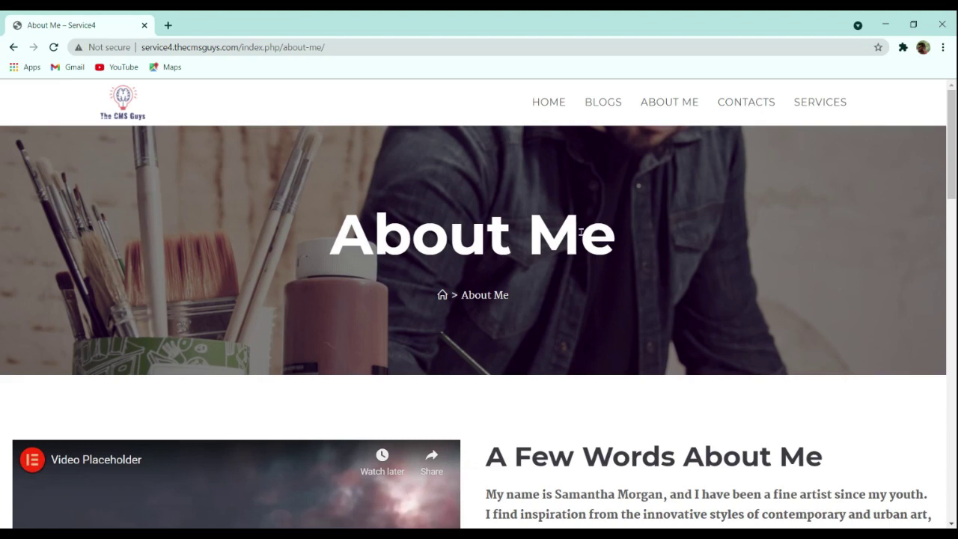
scroll(662, 288, down, 2)
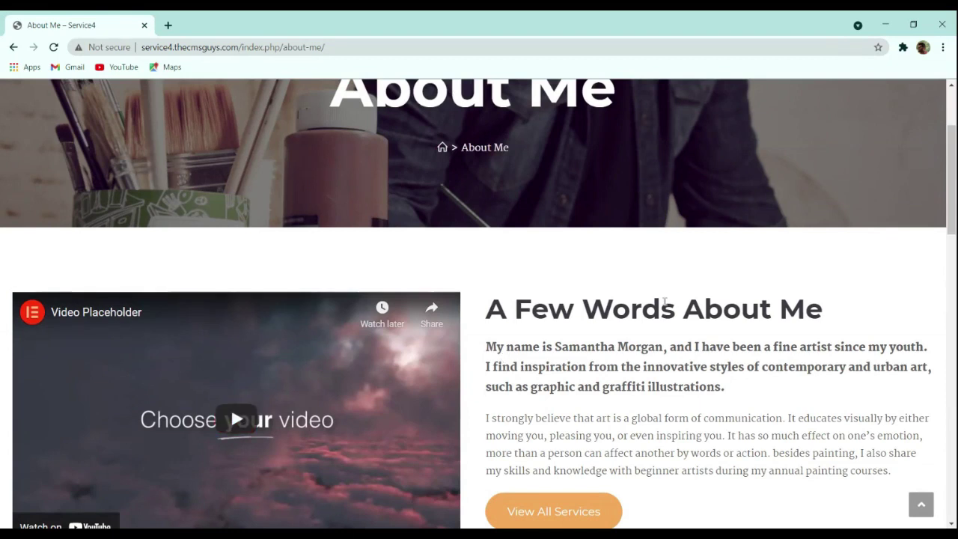
scroll(801, 356, down, 3)
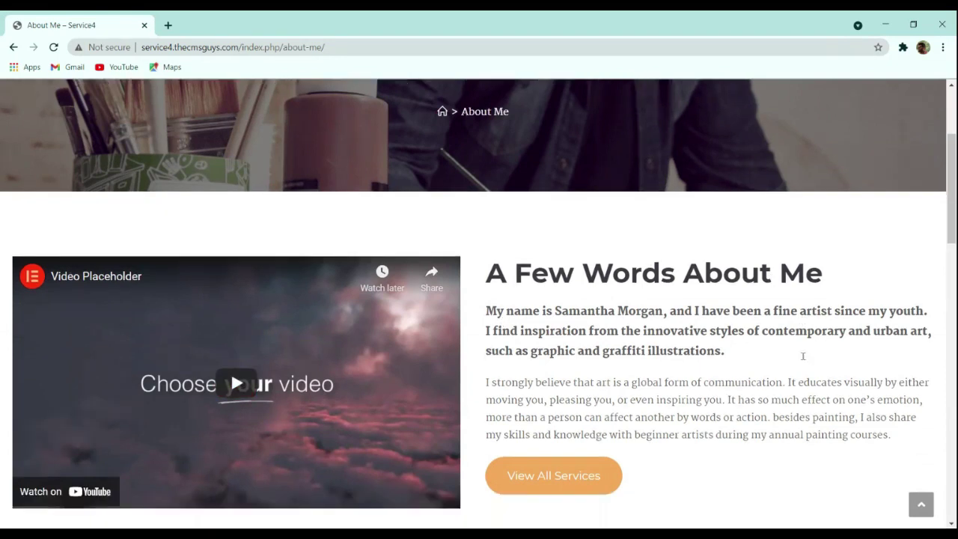
scroll(804, 360, down, 3)
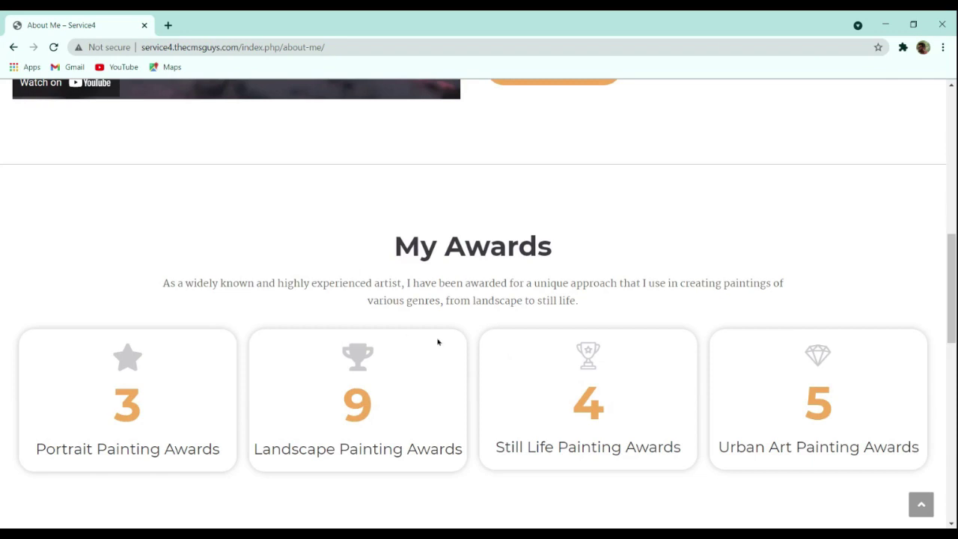
scroll(515, 322, down, 1)
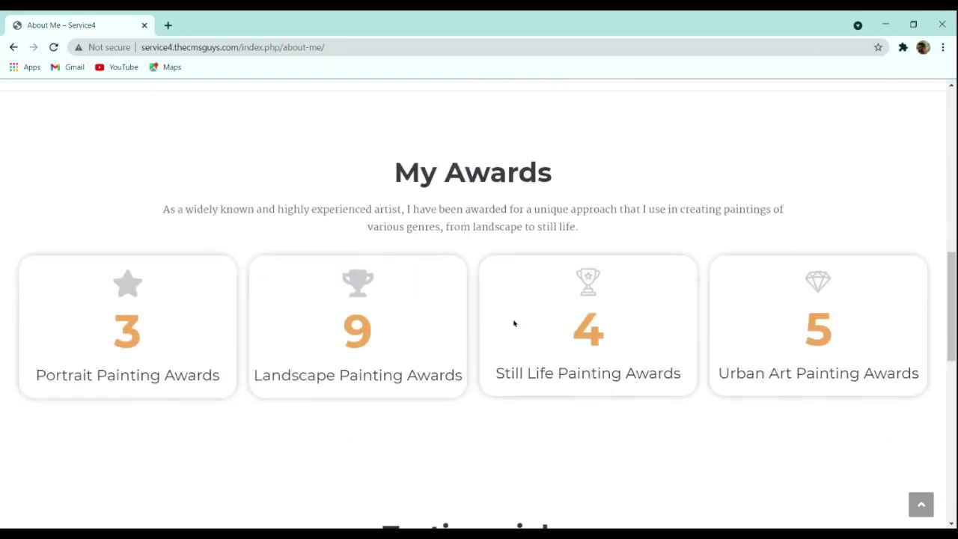
scroll(539, 321, down, 4)
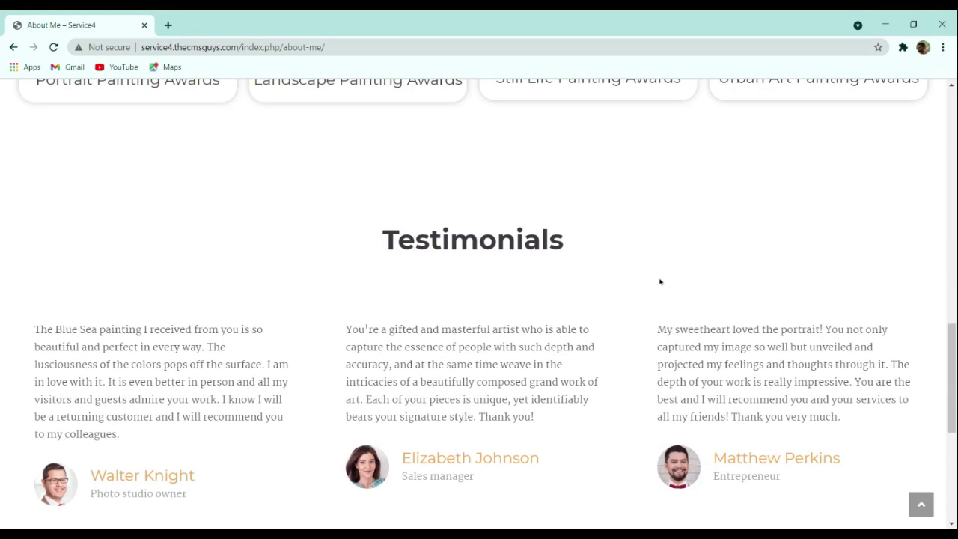
scroll(660, 281, down, 1)
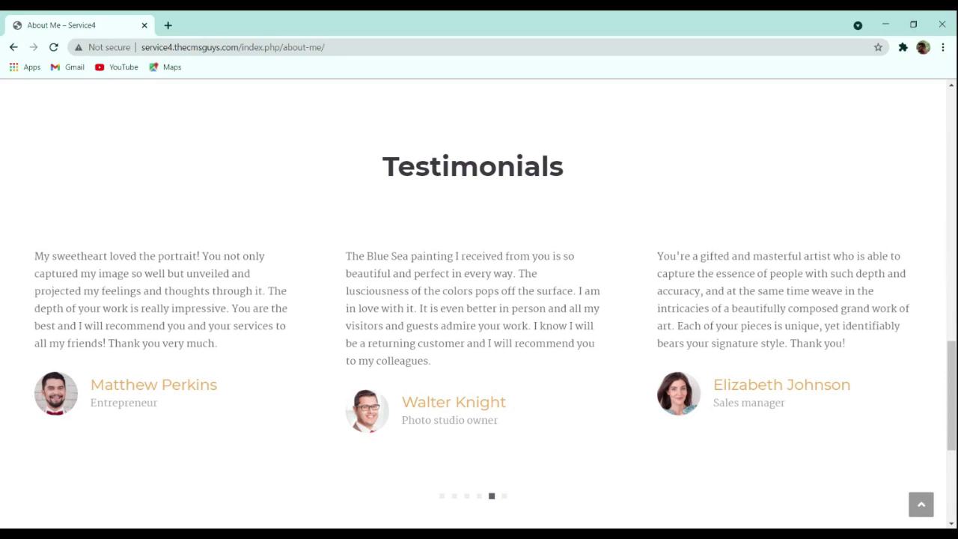
scroll(306, 359, down, 2)
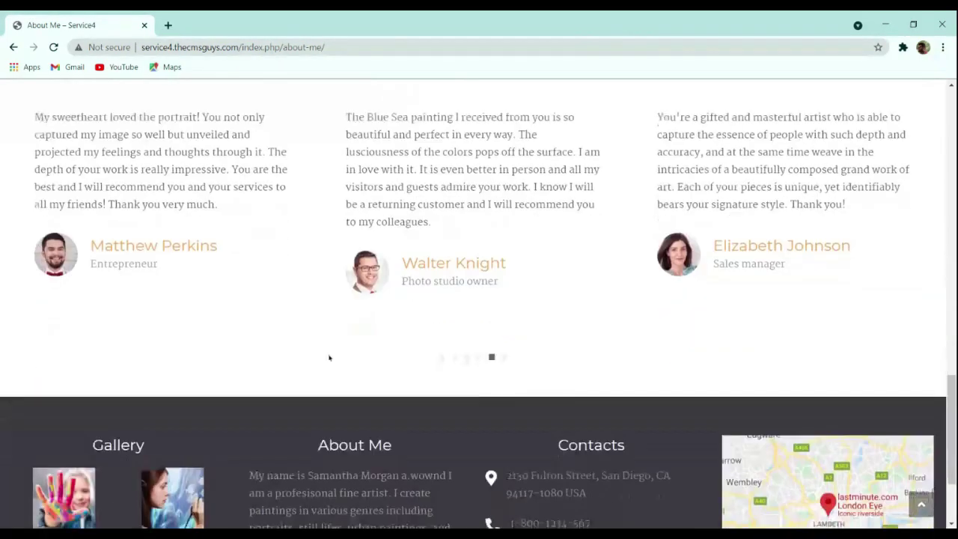
scroll(376, 356, up, 15)
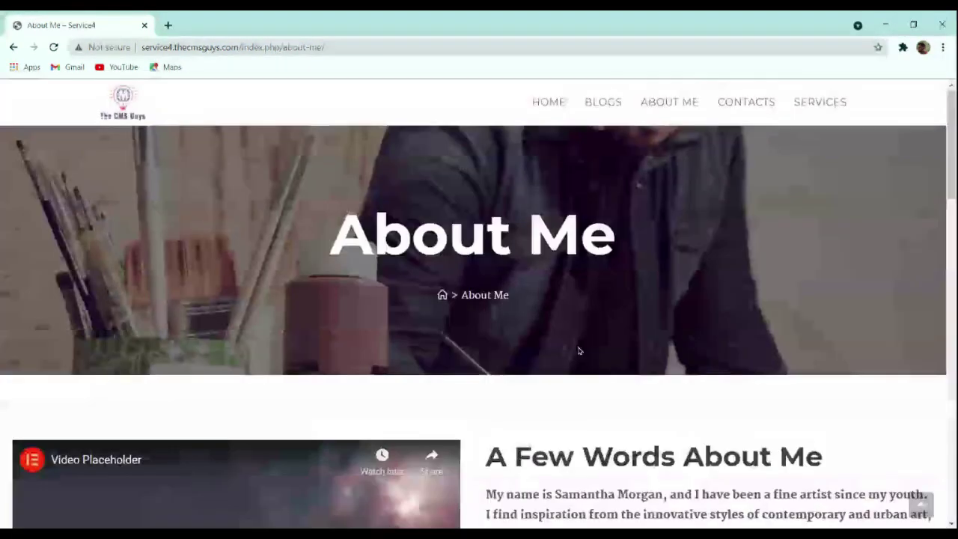
click(814, 107)
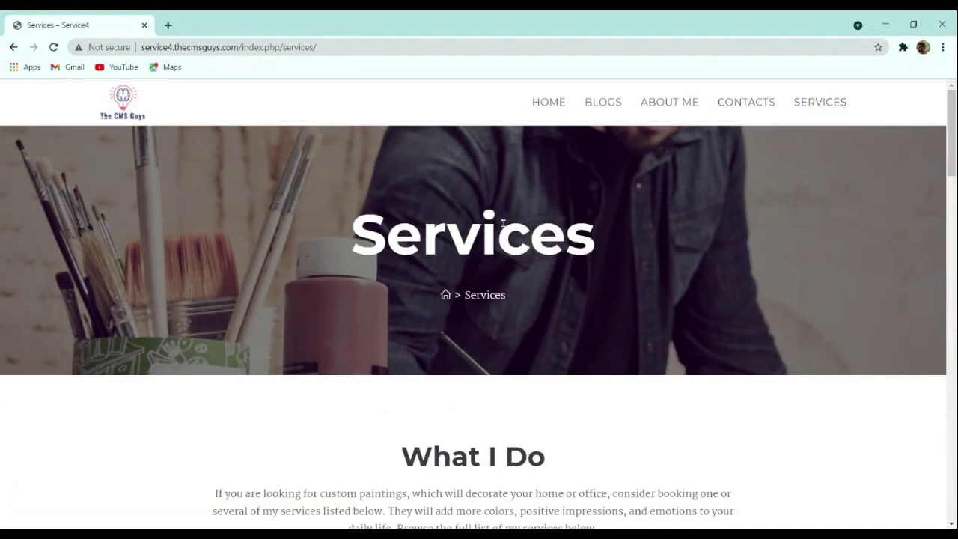
scroll(516, 226, down, 1)
scroll(601, 229, down, 1)
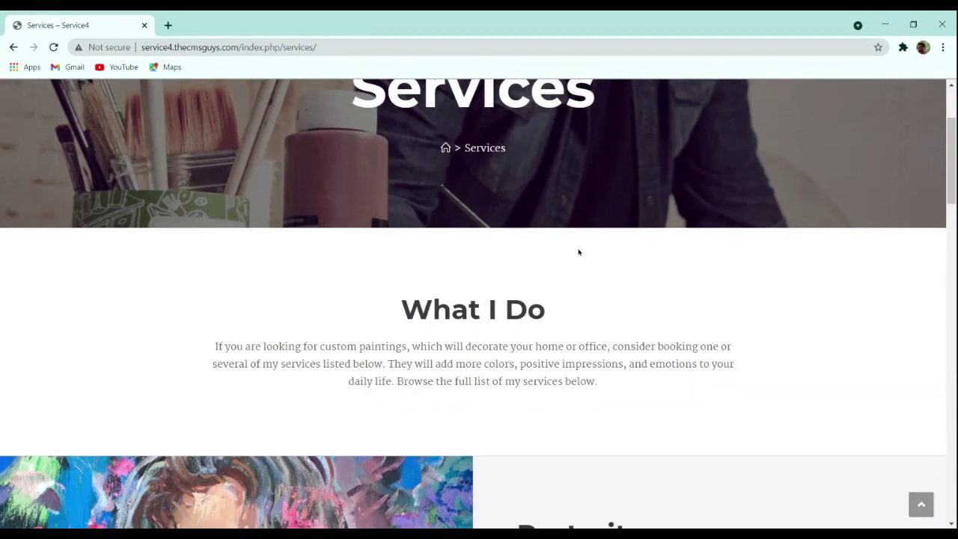
scroll(582, 259, down, 3)
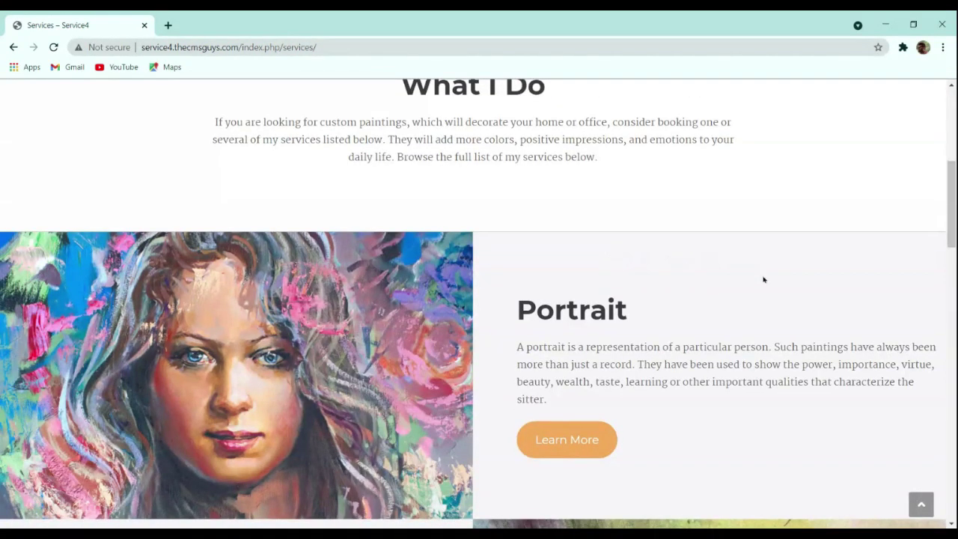
scroll(764, 285, down, 2)
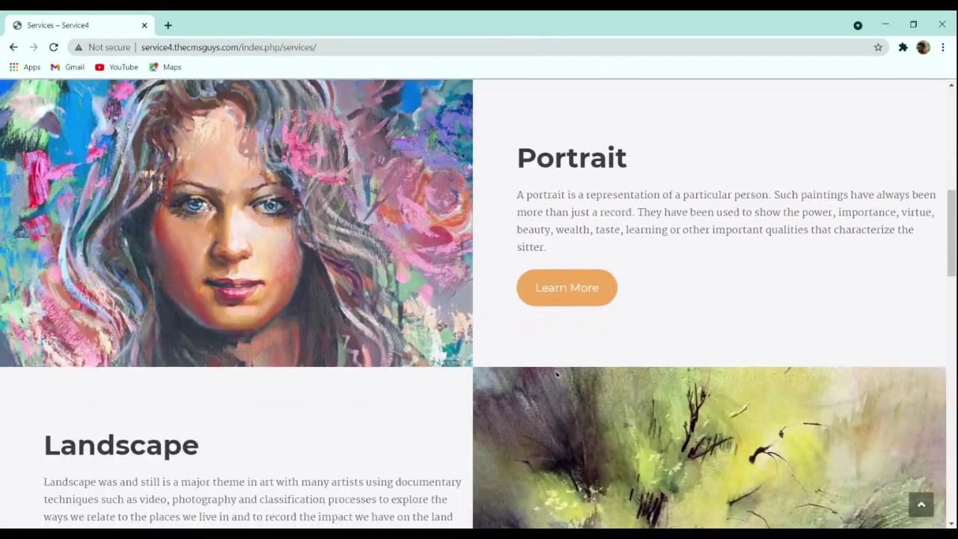
scroll(568, 368, down, 2)
scroll(569, 368, down, 2)
scroll(733, 294, down, 1)
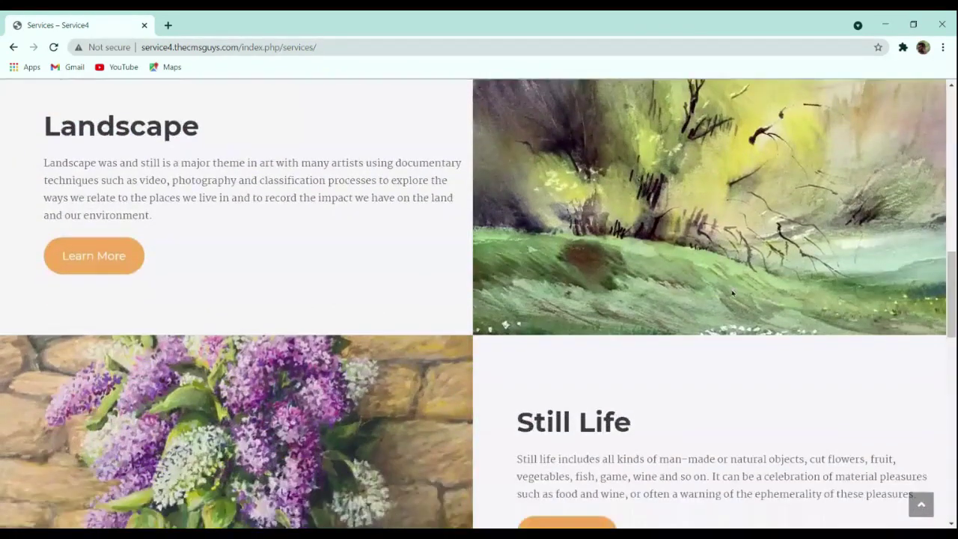
scroll(733, 294, down, 1)
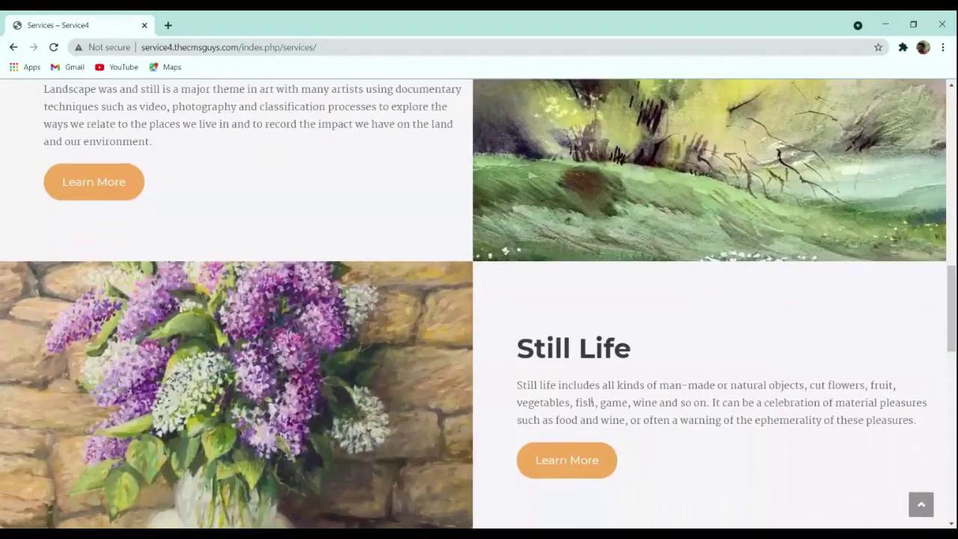
scroll(760, 306, down, 10)
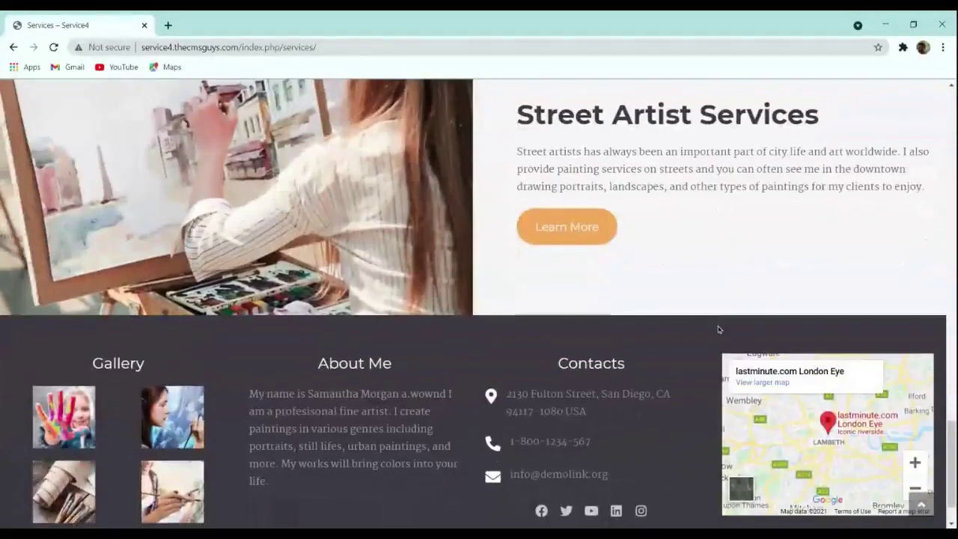
scroll(718, 330, up, 15)
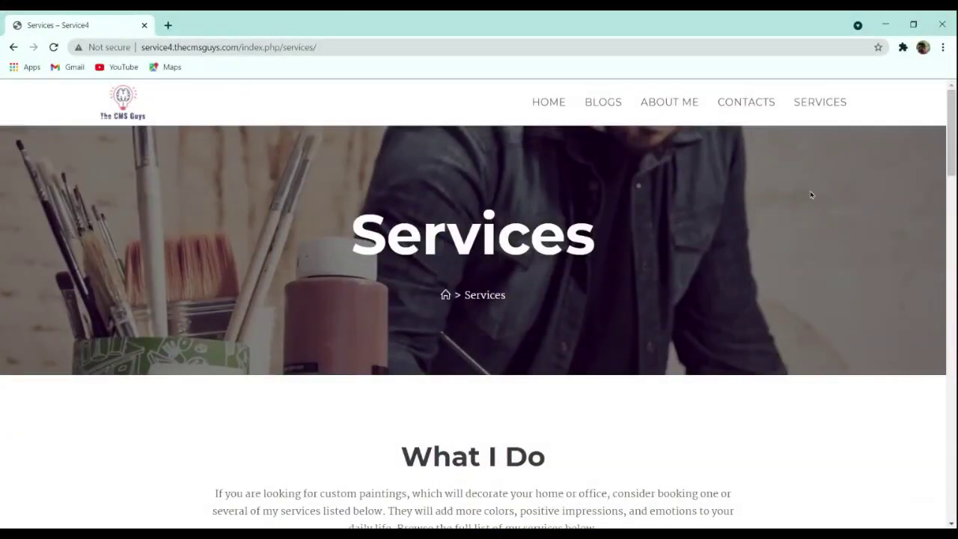
Step: Go to the Contacts page and scroll down to the Get in Touch form, contact details and map
click(722, 110)
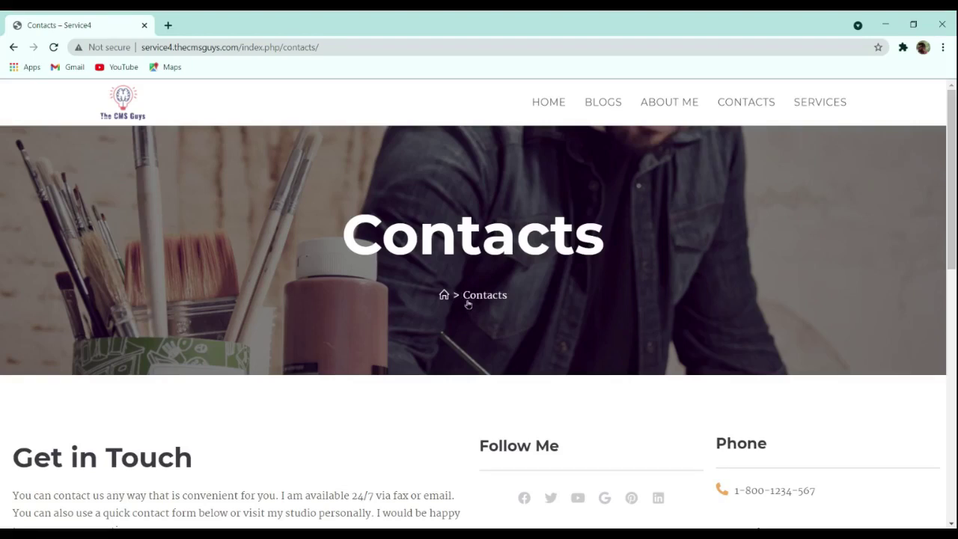
scroll(631, 305, down, 2)
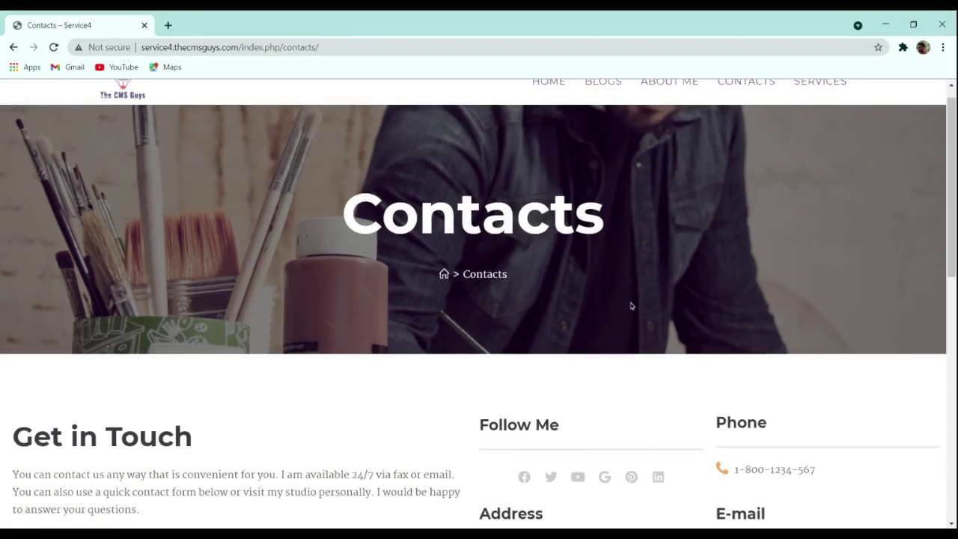
scroll(314, 363, down, 1)
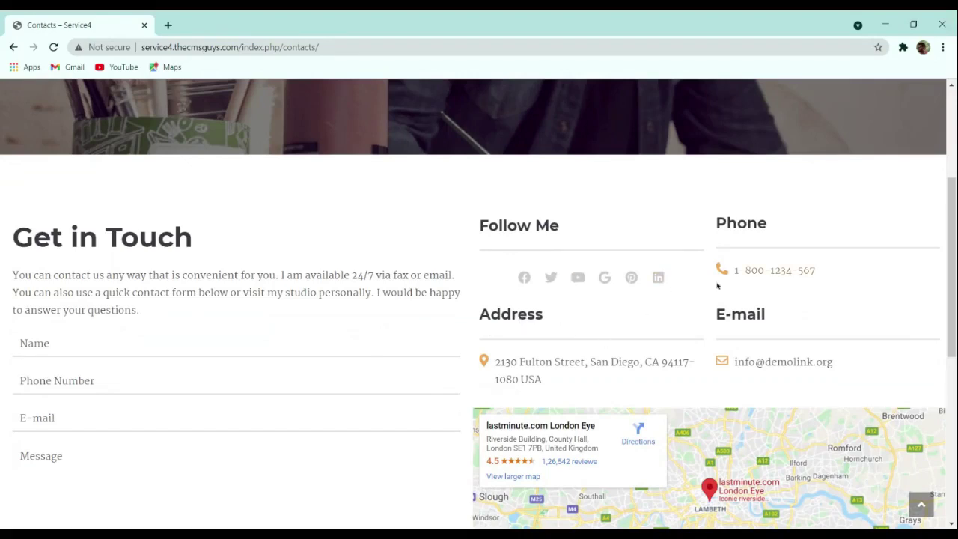
scroll(581, 354, down, 1)
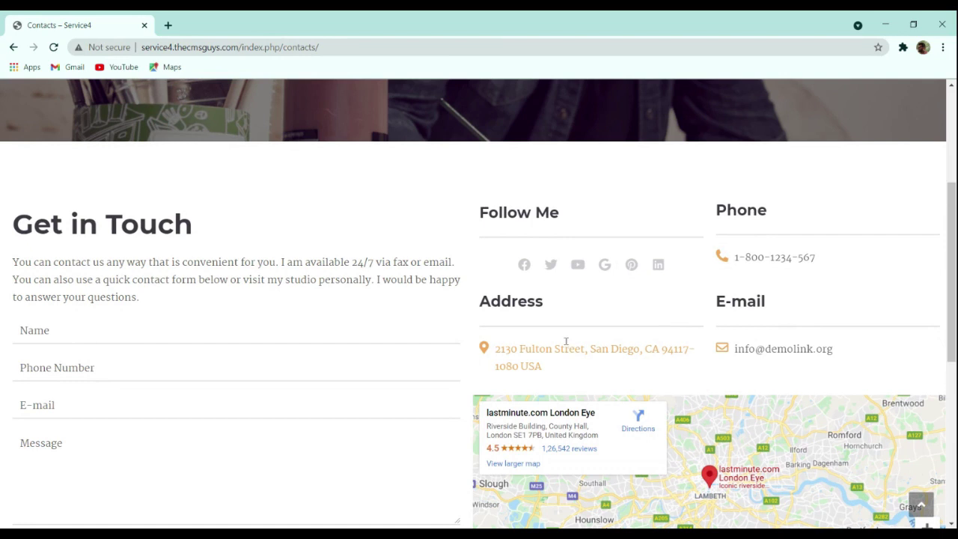
Step: Load thecmsguys.com/namecheap in a new browser tab
click(167, 25)
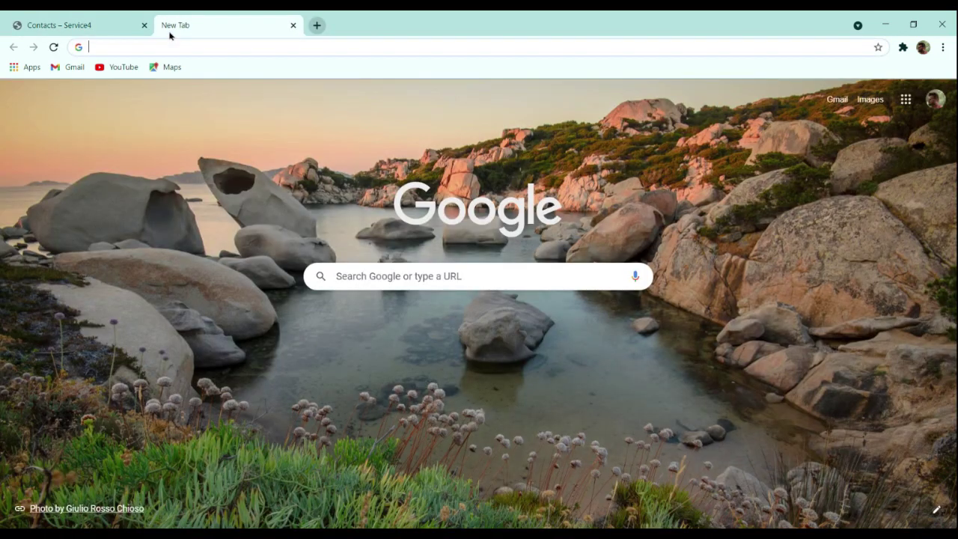
text(the)
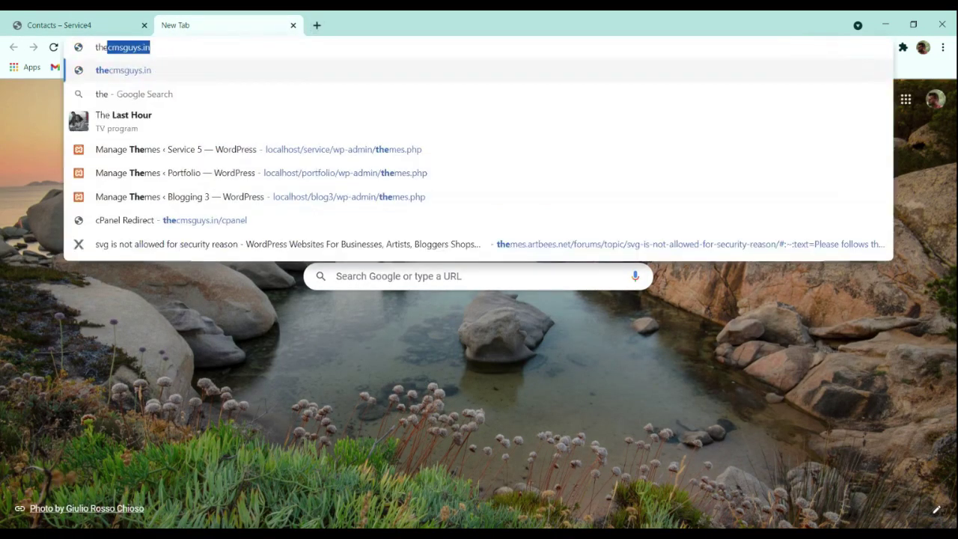
text(cmsguys.i)
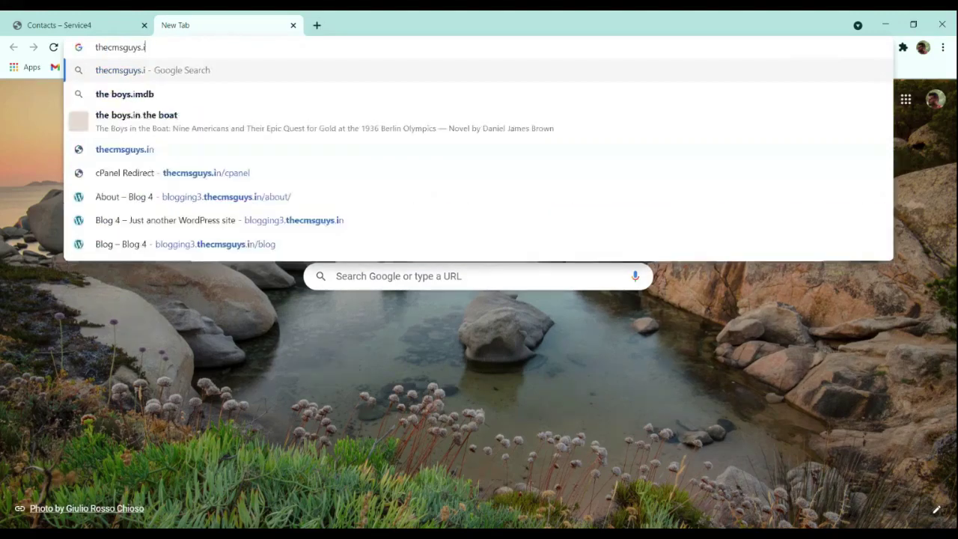
key(BackSpace)
text(c)
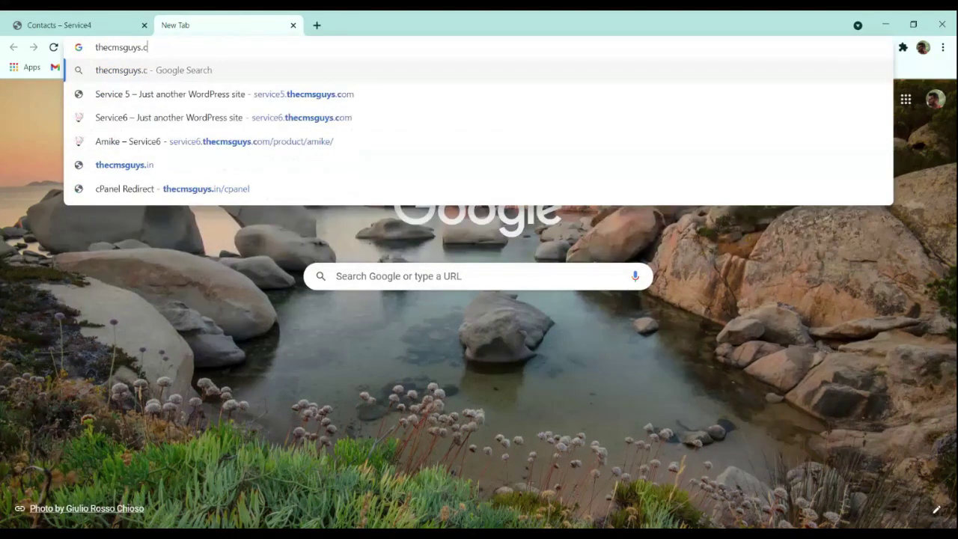
text(om/name)
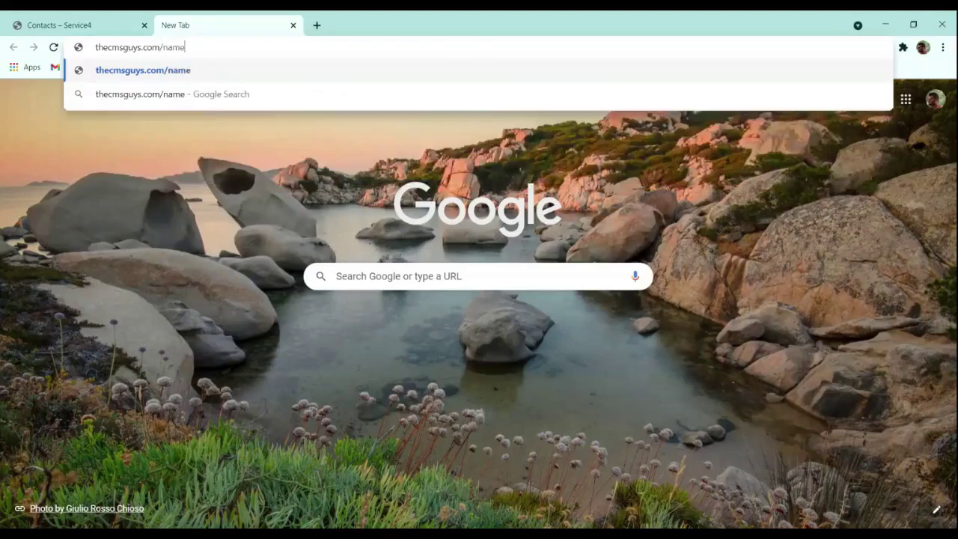
text(cheap)
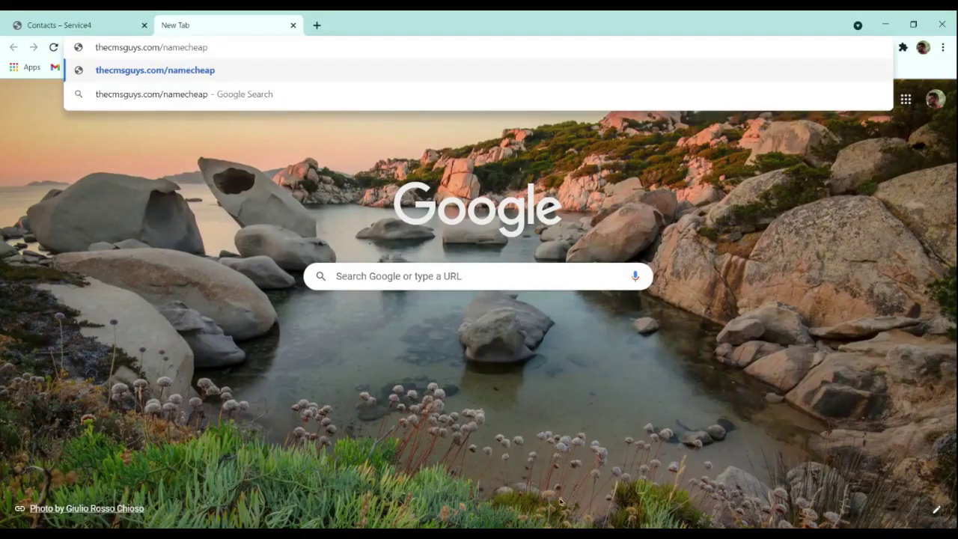
key(Return)
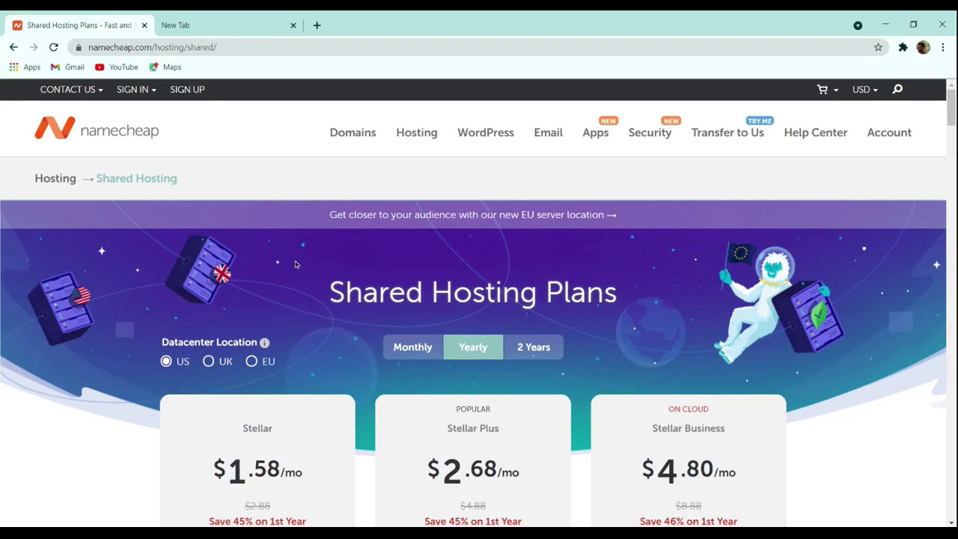
scroll(297, 265, down, 3)
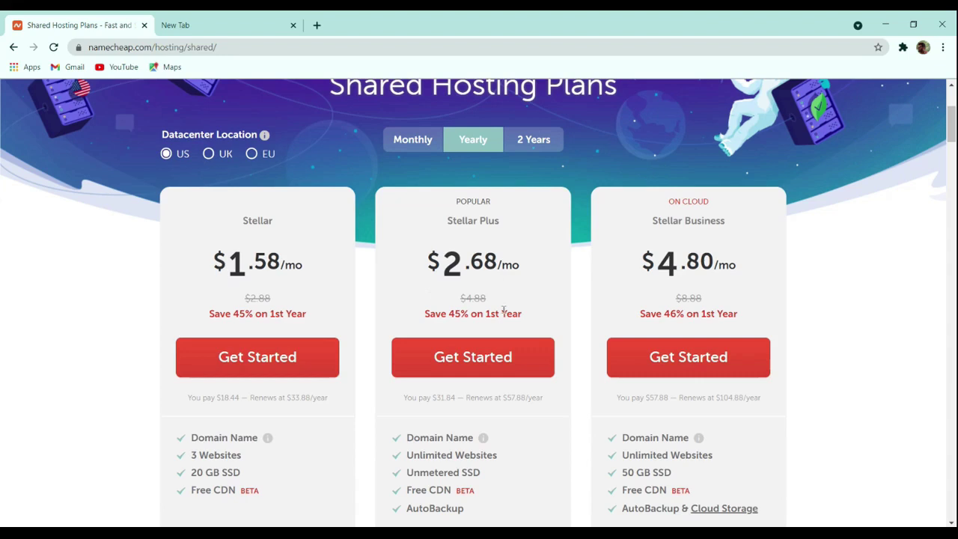
scroll(504, 309, down, 3)
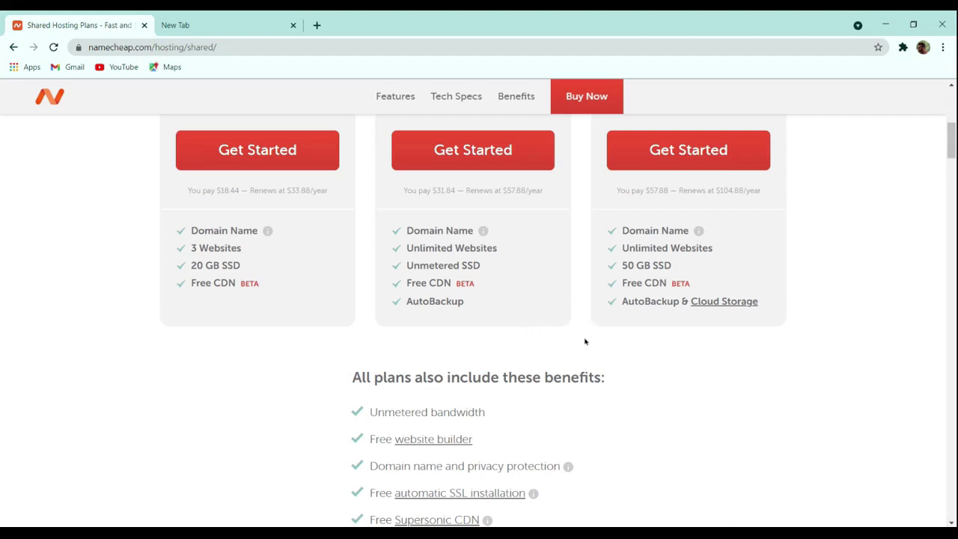
scroll(587, 340, up, 5)
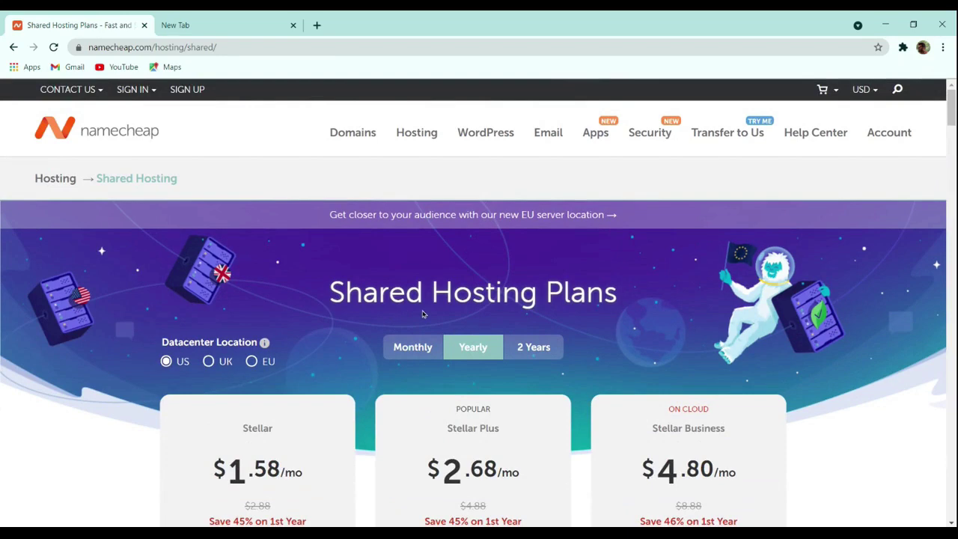
scroll(404, 325, down, 3)
scroll(405, 324, up, 3)
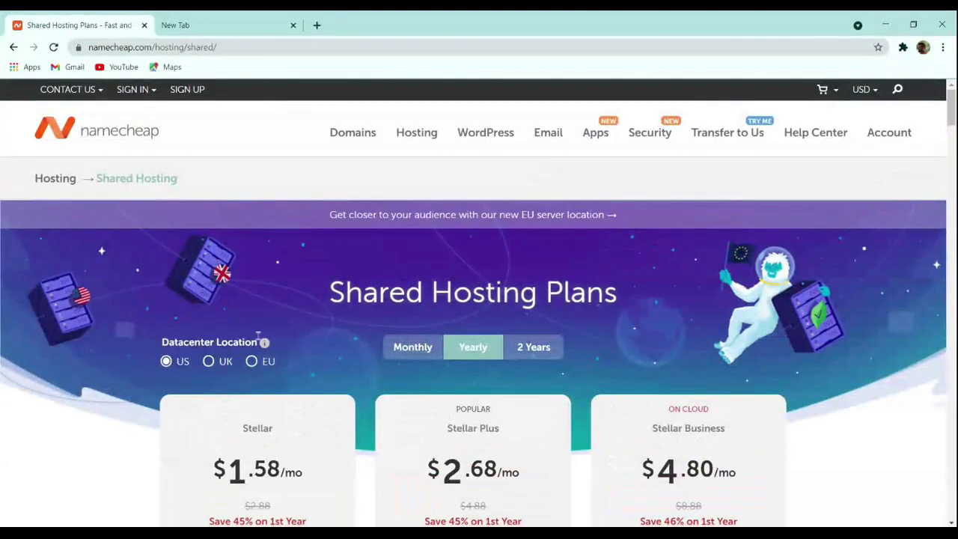
Step: Compare UK and US datacenter prices, show prices in Indian Rupees, and start the Stellar Plus order
click(218, 364)
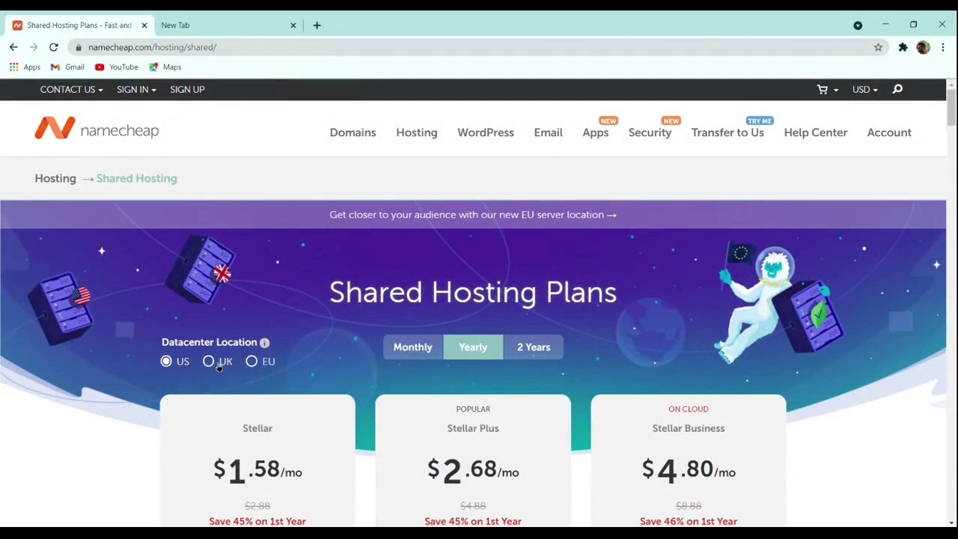
click(180, 363)
mouse_move(853, 92)
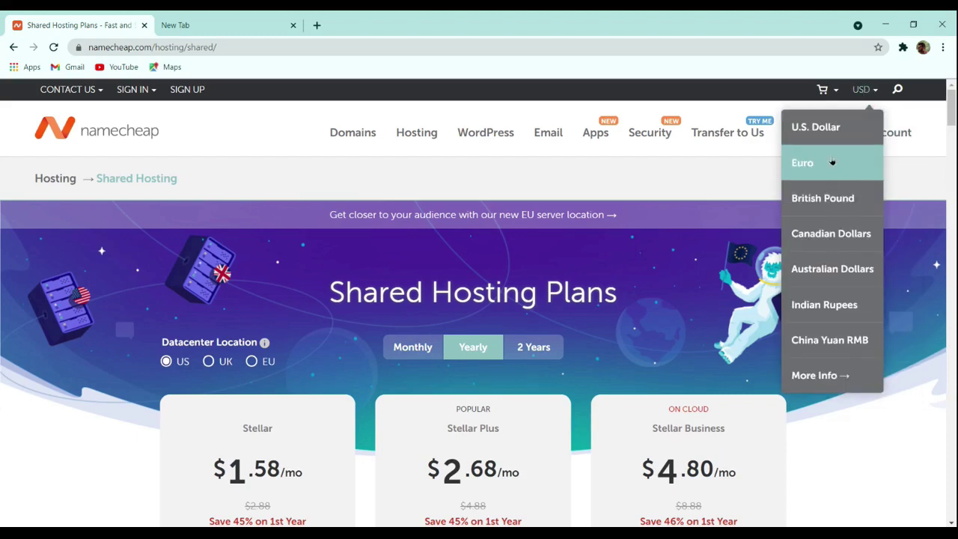
click(837, 305)
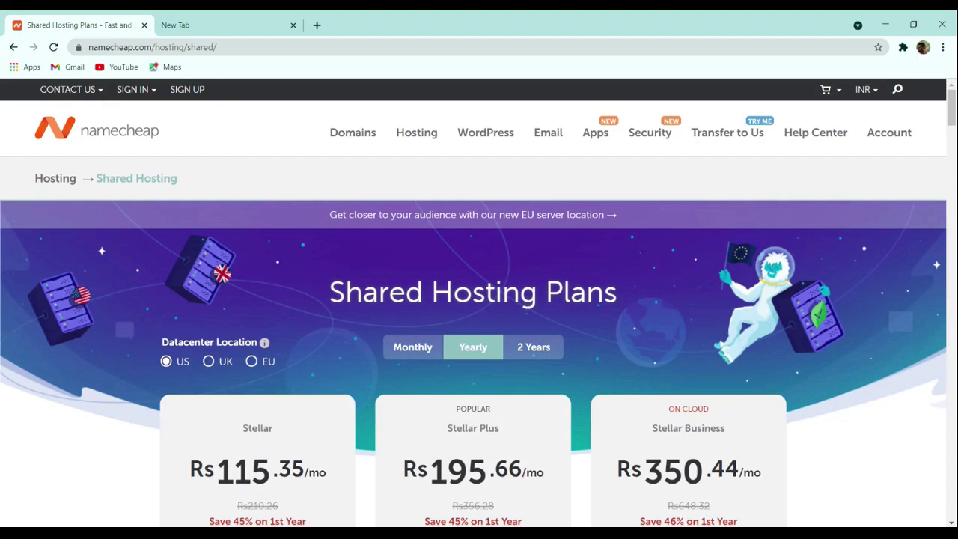
scroll(385, 366, down, 3)
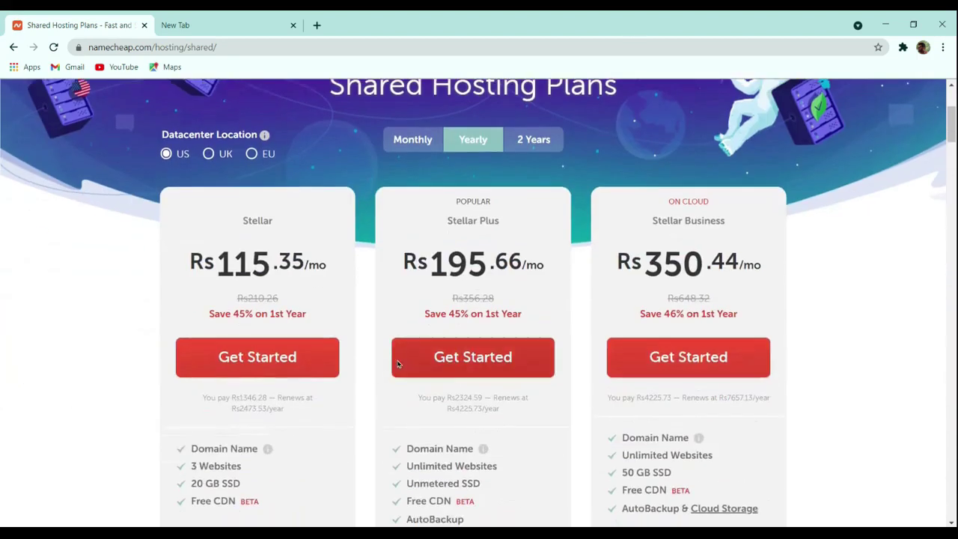
click(481, 358)
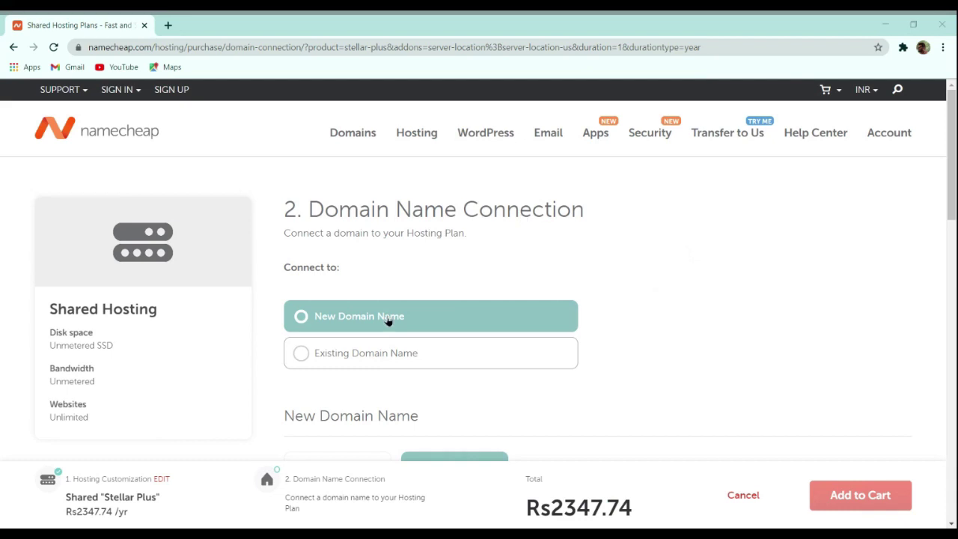
Step: Choose to buy a new domain name rather than connect an existing one
click(365, 352)
click(365, 351)
scroll(628, 268, down, 3)
scroll(638, 287, up, 3)
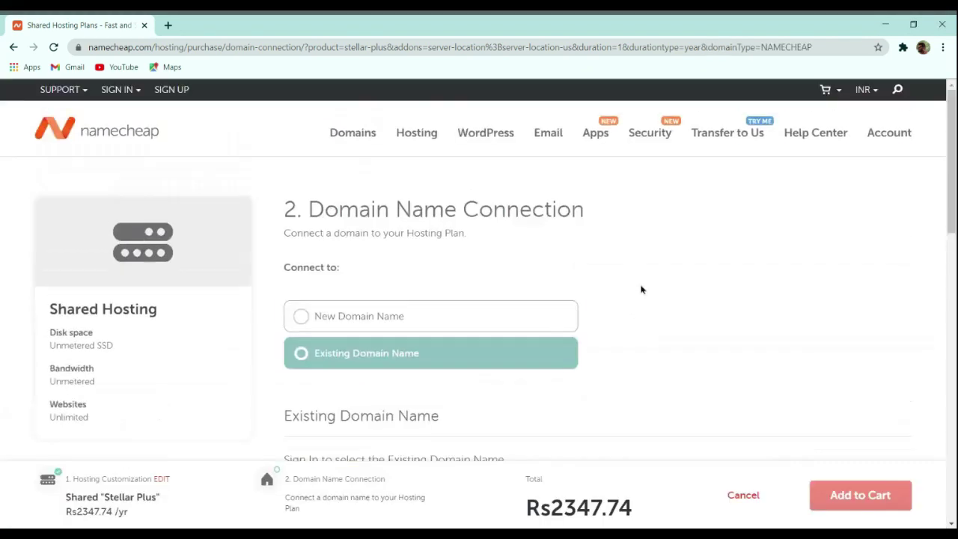
click(412, 315)
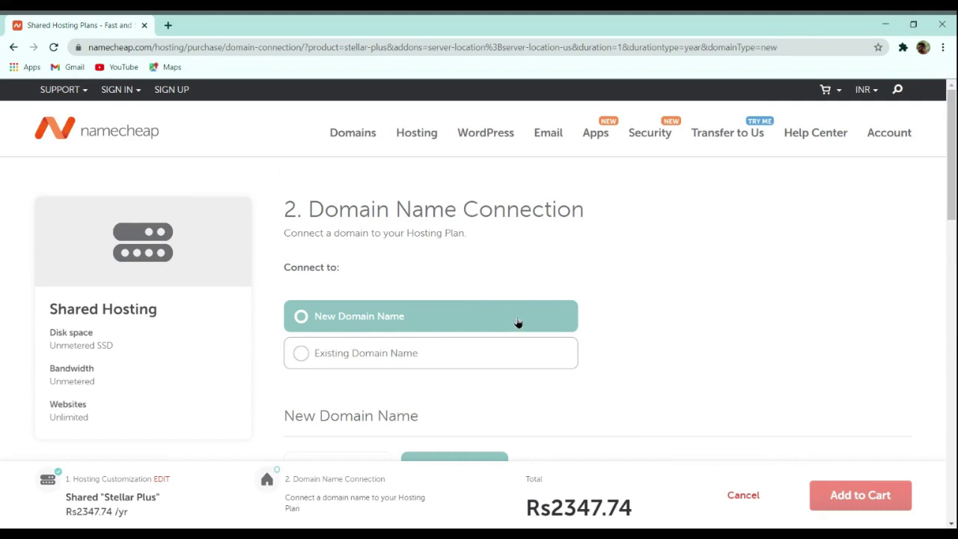
Step: Connect the domain thecmsguys.in to the hosting plan and add the bundle to the cart
scroll(578, 293, down, 1)
scroll(578, 293, down, 3)
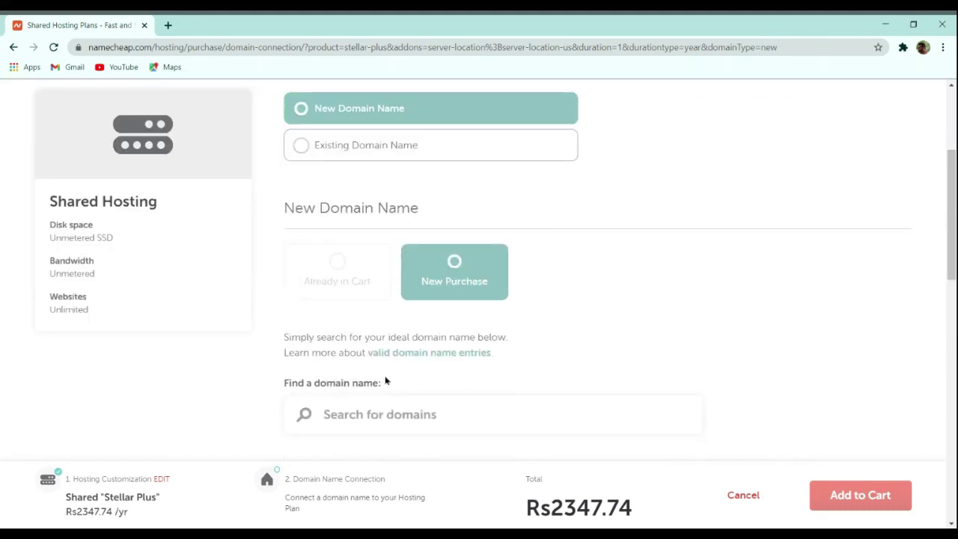
scroll(444, 410, down, 1)
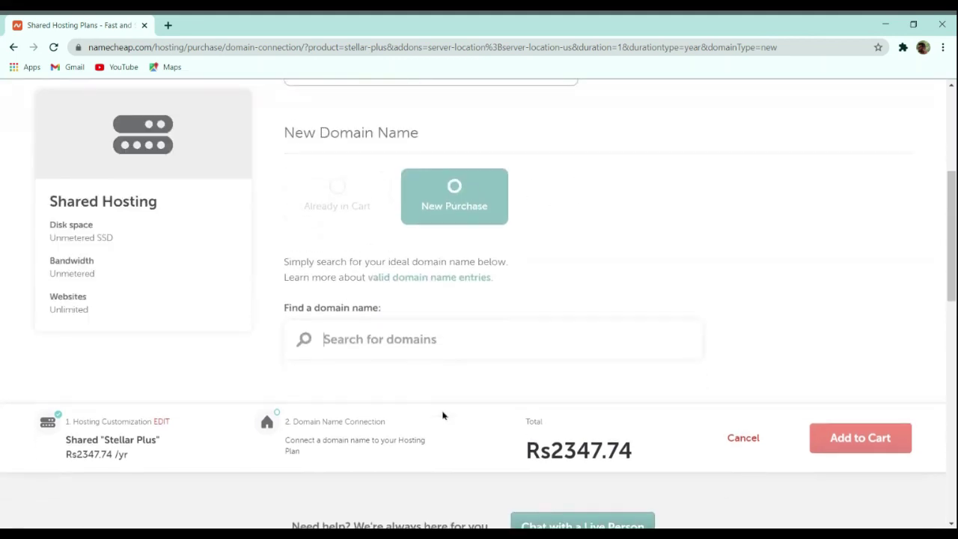
text(thec)
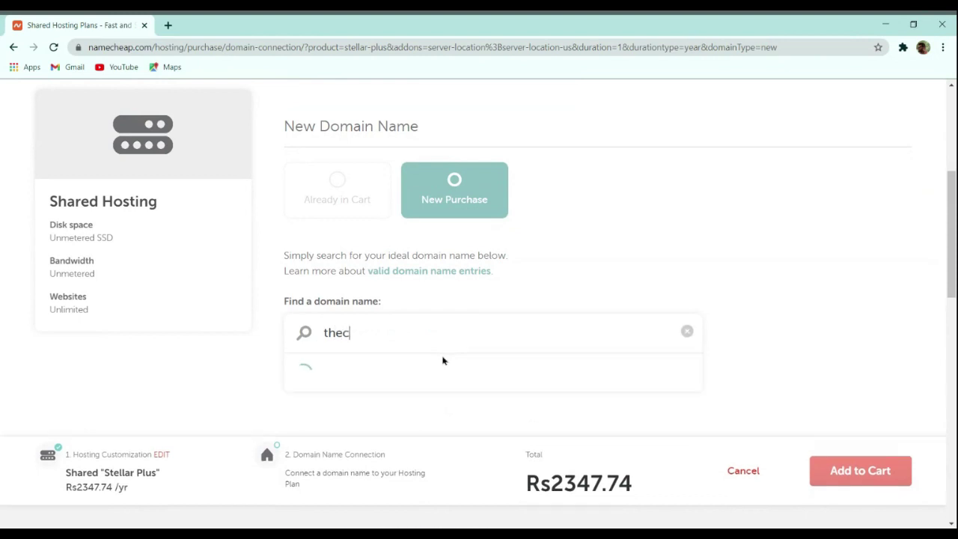
text(msguys.in)
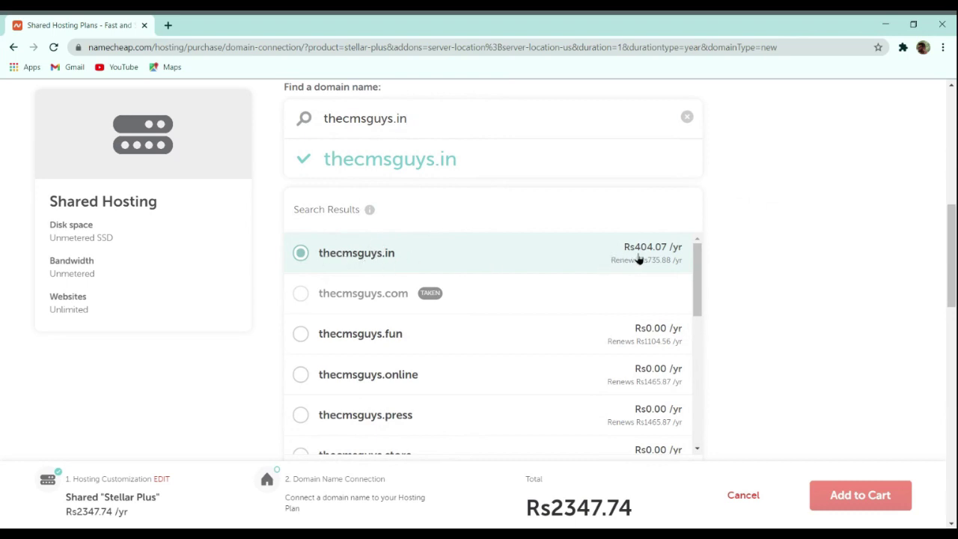
scroll(641, 258, down, 3)
click(658, 306)
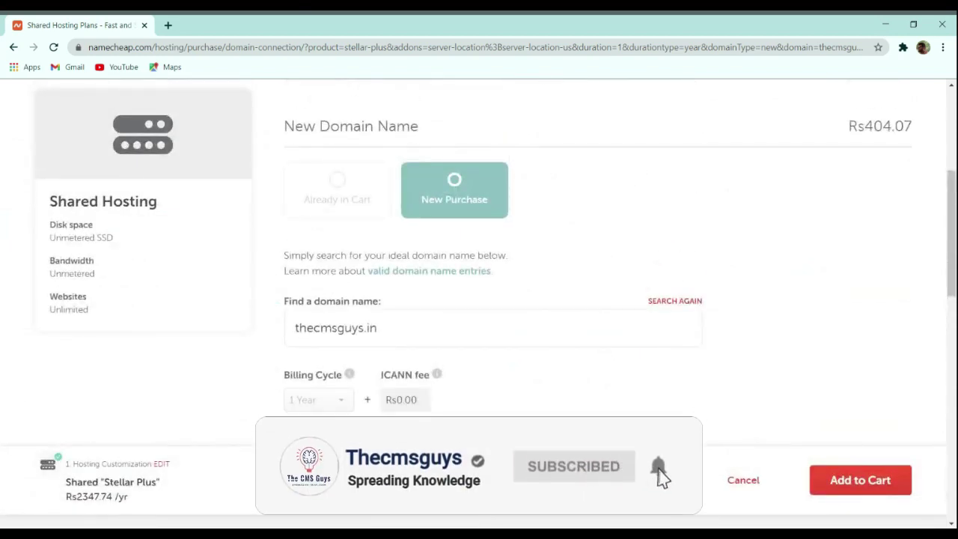
drag(526, 491, 601, 491)
click(624, 485)
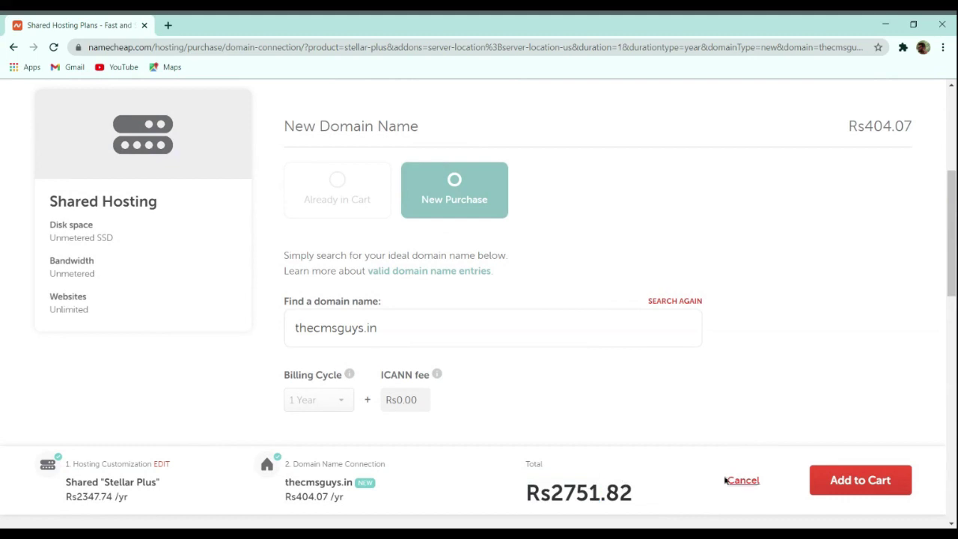
click(872, 476)
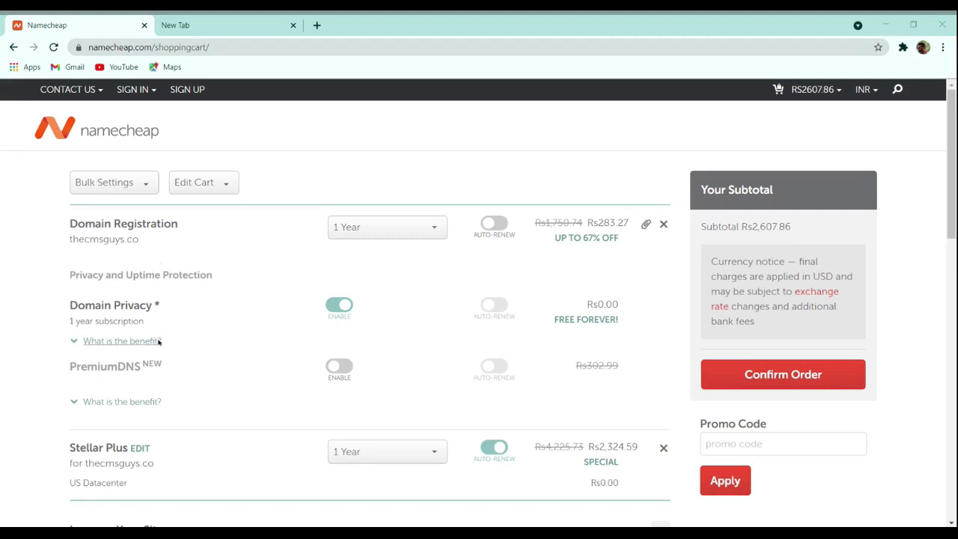
Step: Leave the domain registration at 1 Year after trying 5 Years, then confirm the order
click(379, 229)
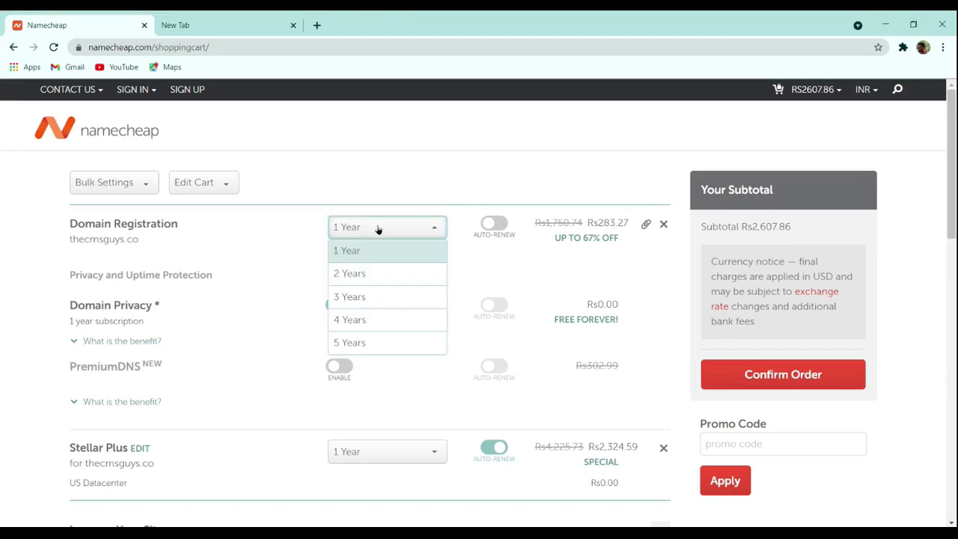
click(370, 336)
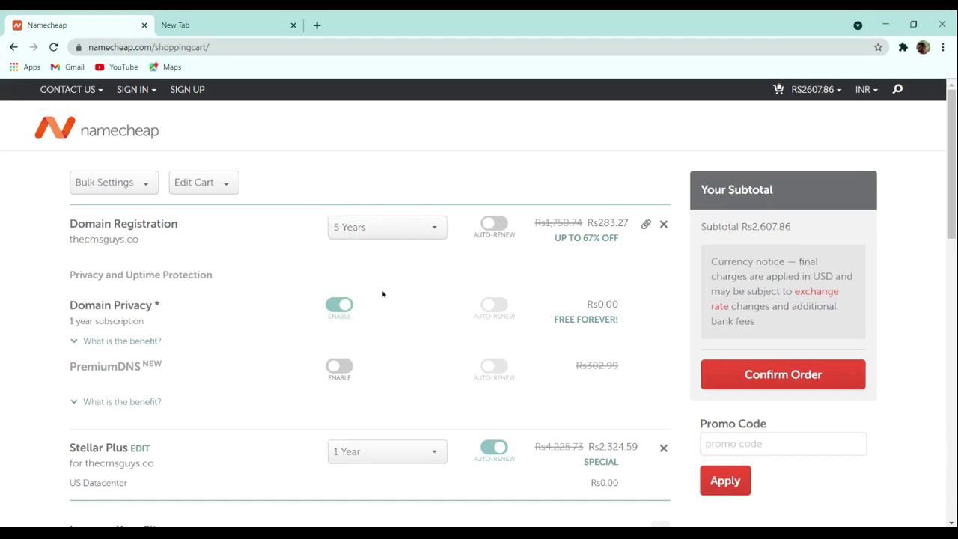
click(361, 230)
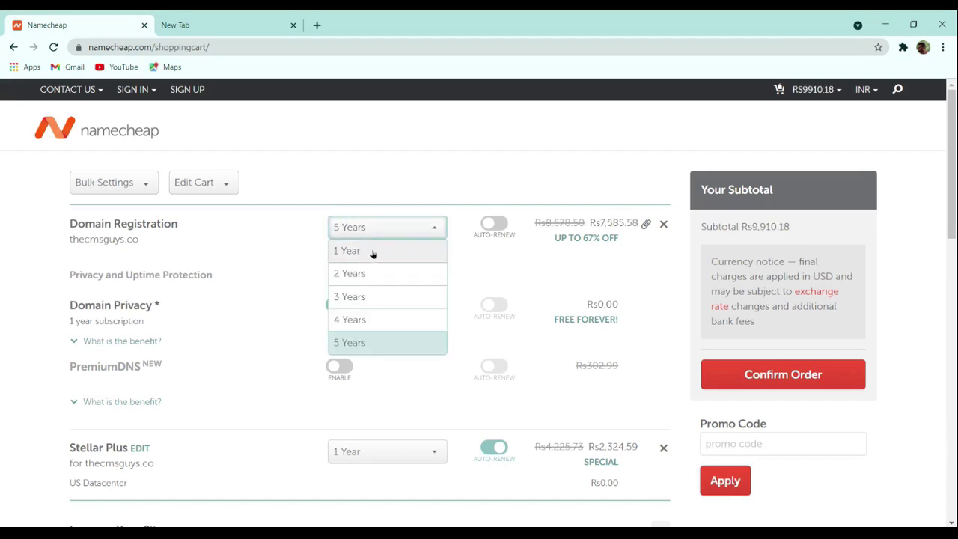
click(373, 253)
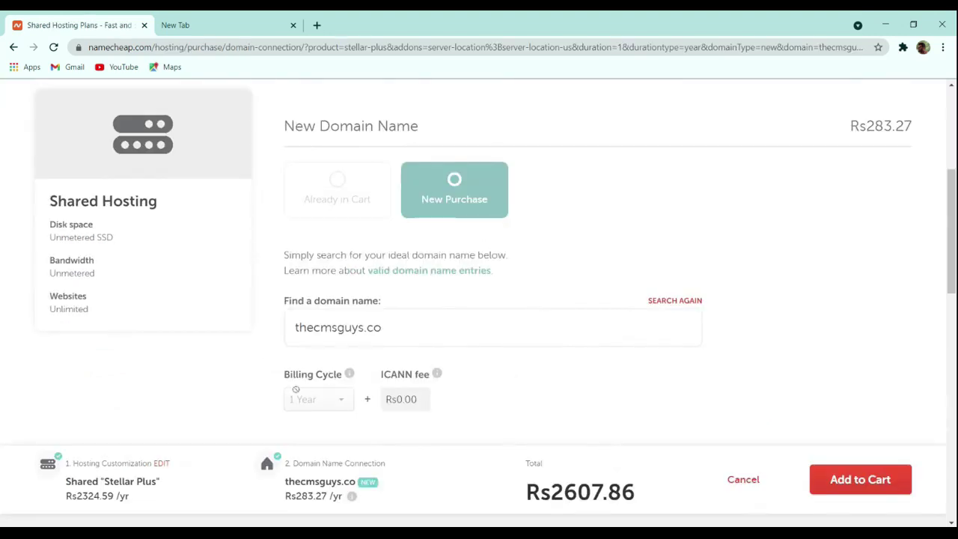
scroll(481, 329, down, 3)
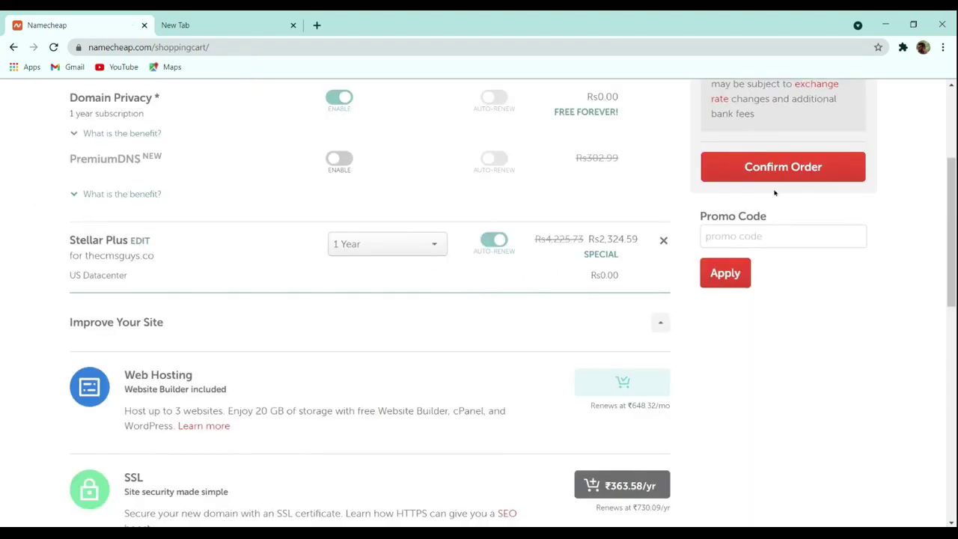
click(796, 178)
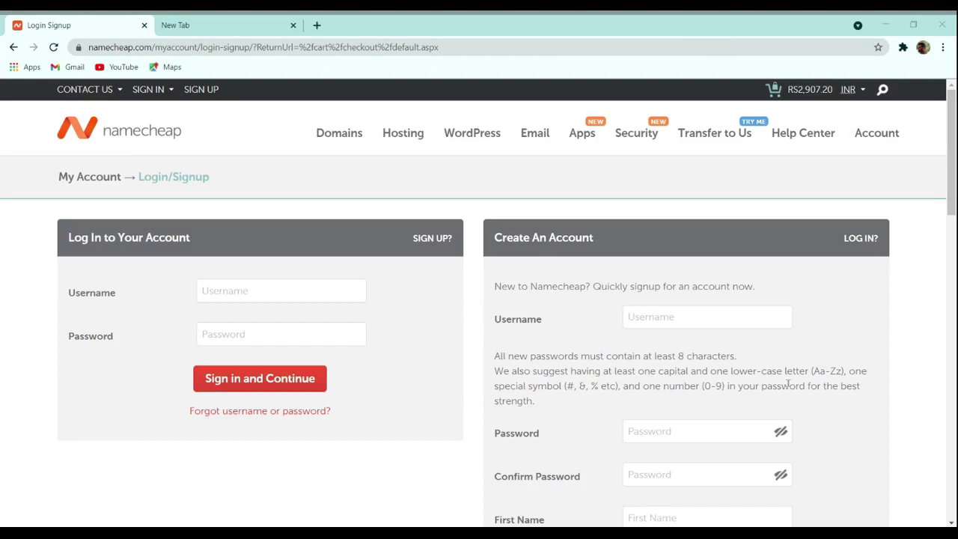
Step: Sign in with the account username and password to continue checkout
click(130, 319)
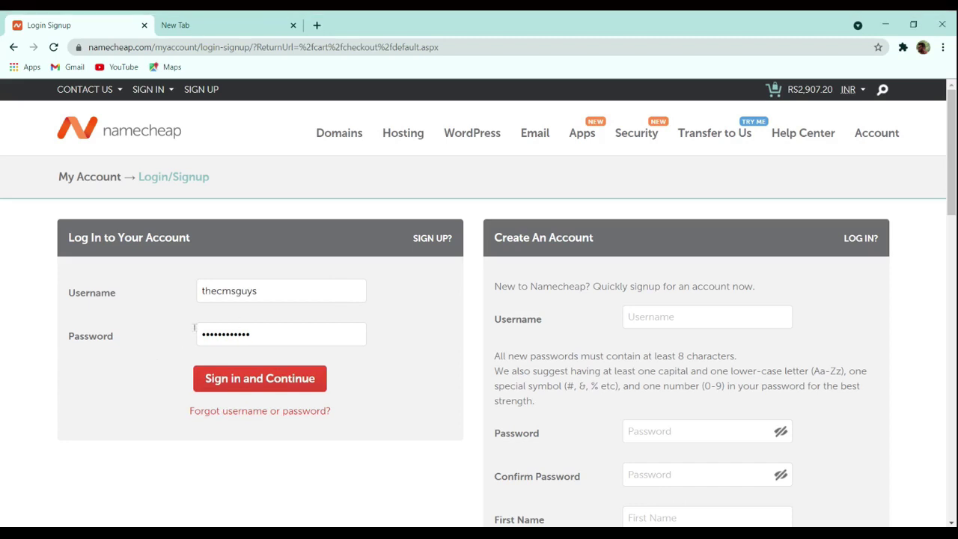
click(280, 378)
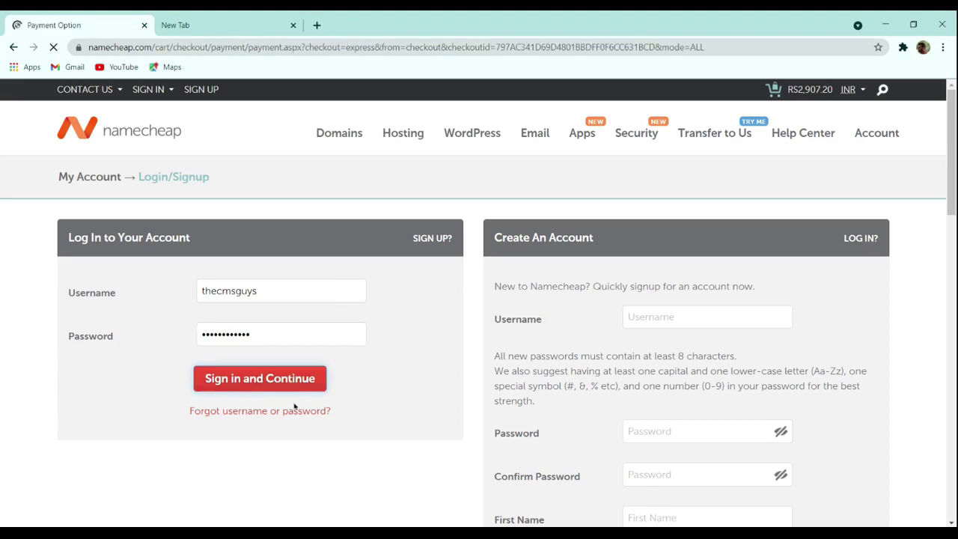
Step: Select PayPal as the payment method and continue to the order review
scroll(339, 387, down, 3)
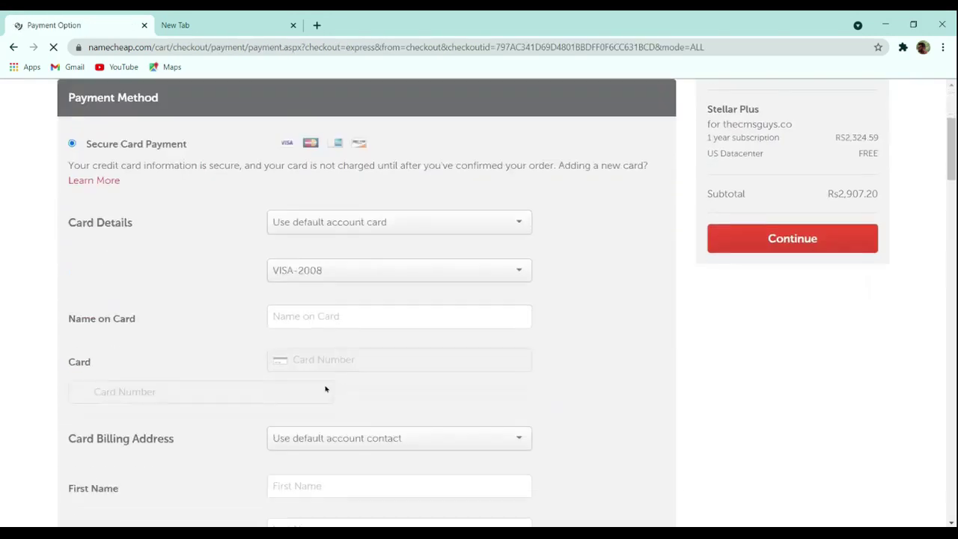
scroll(326, 387, up, 3)
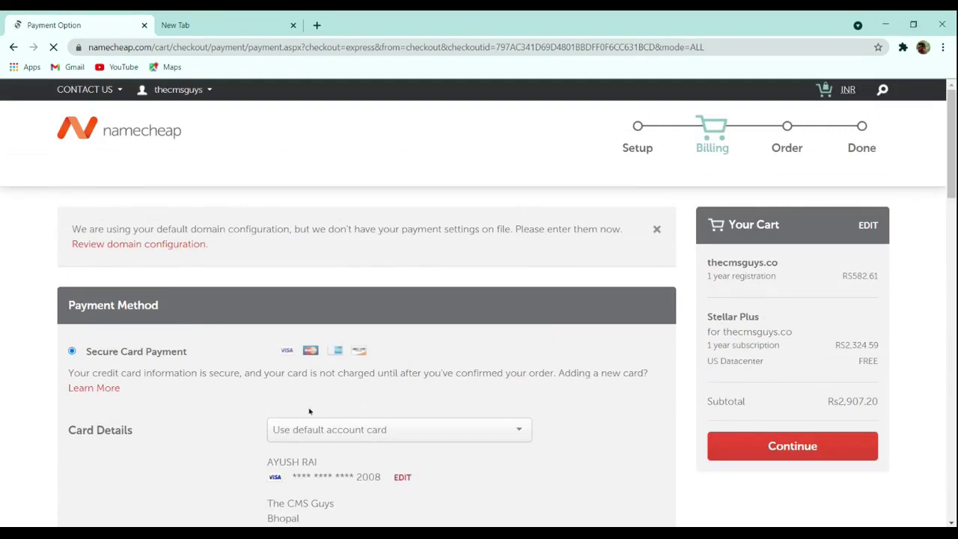
scroll(483, 410, down, 3)
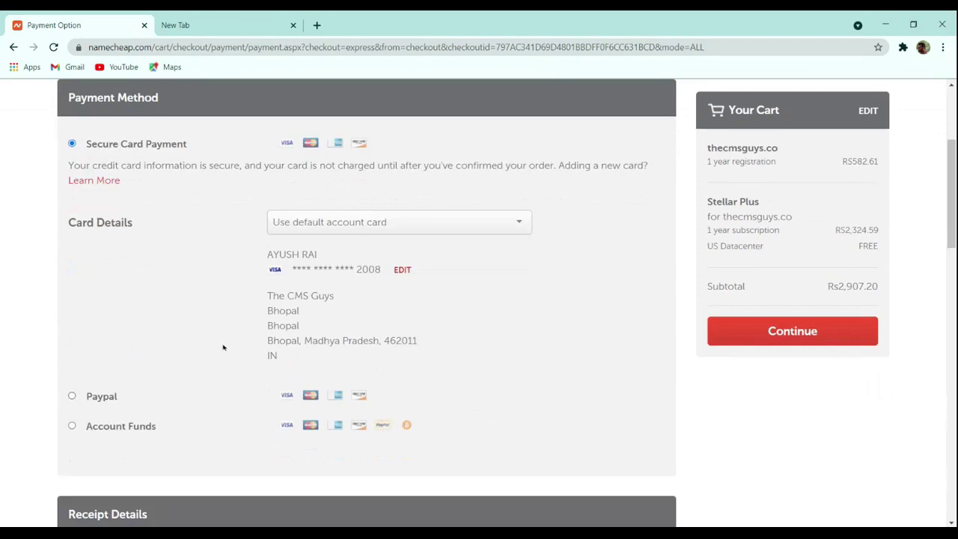
scroll(222, 348, down, 3)
scroll(180, 323, up, 3)
scroll(187, 301, down, 6)
scroll(187, 303, up, 3)
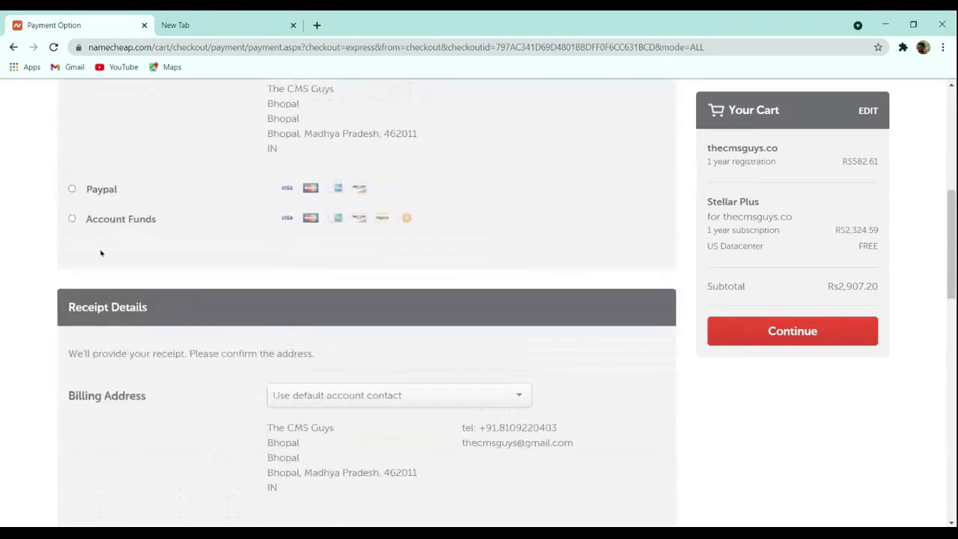
click(90, 222)
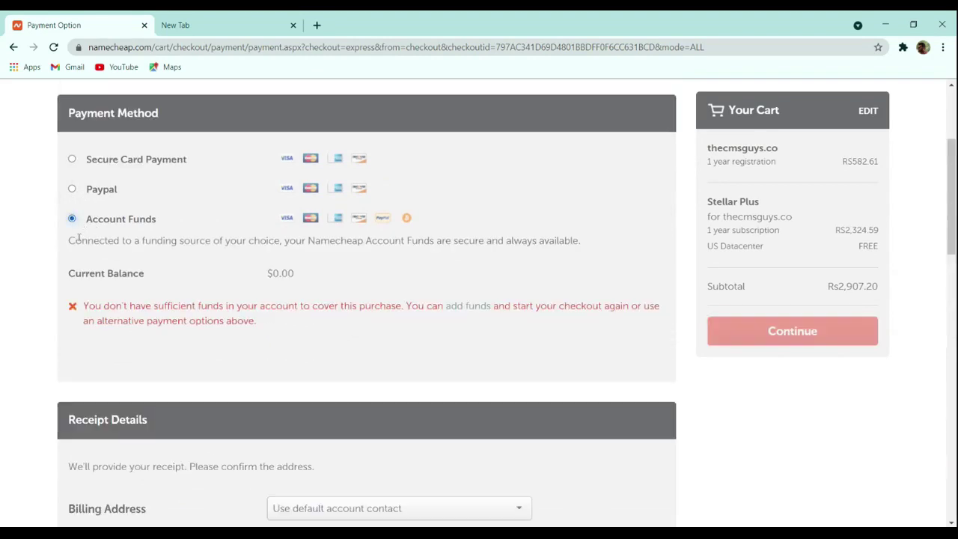
click(89, 193)
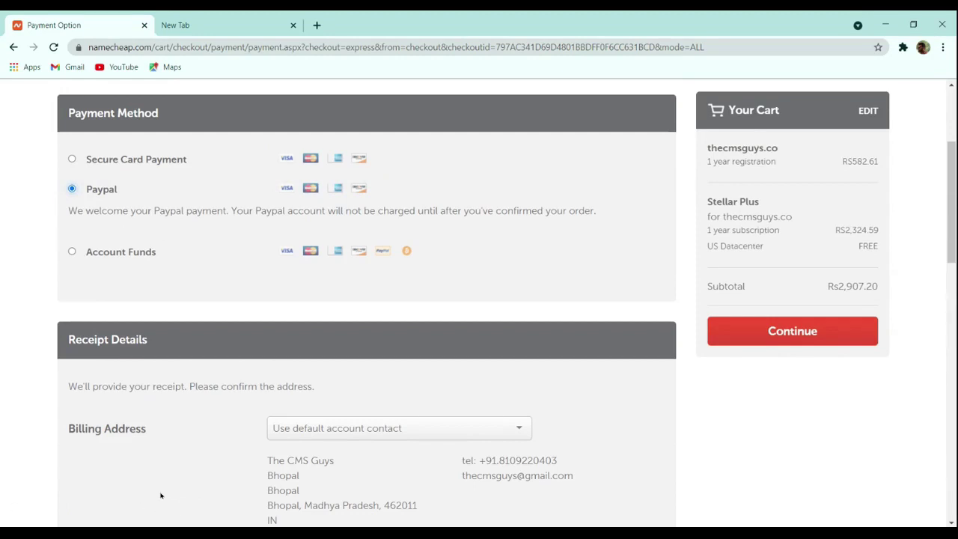
click(753, 330)
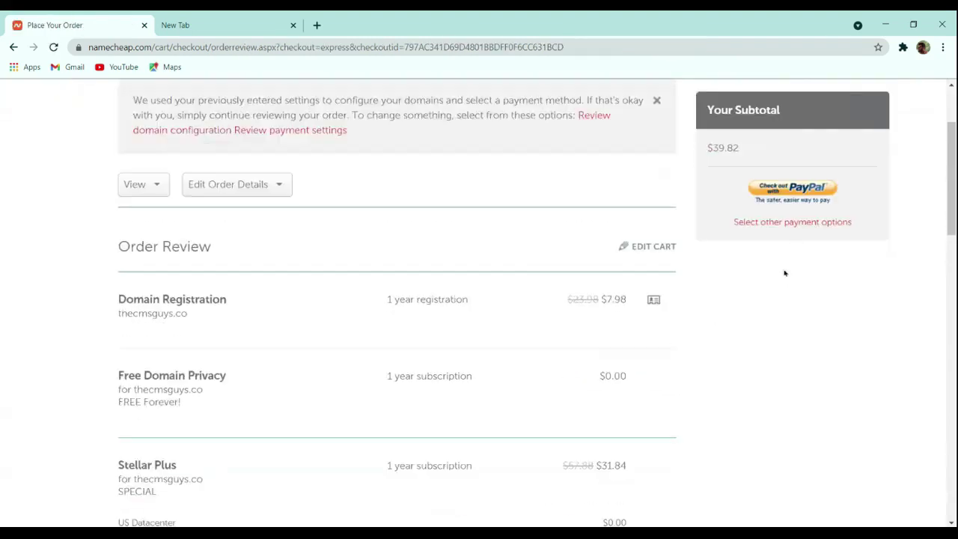
Step: Look over the $39.82 order review and open the account Dashboard
scroll(615, 359, down, 5)
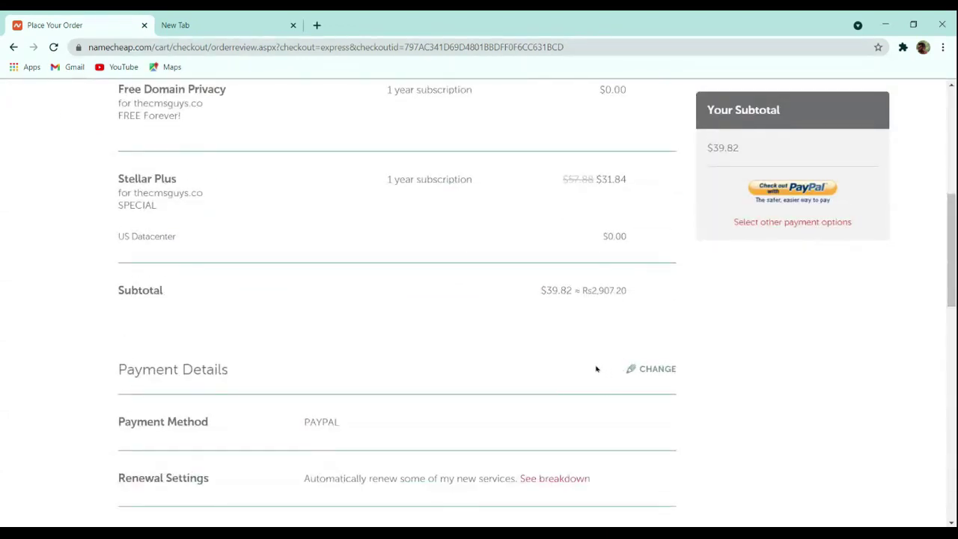
scroll(594, 369, up, 5)
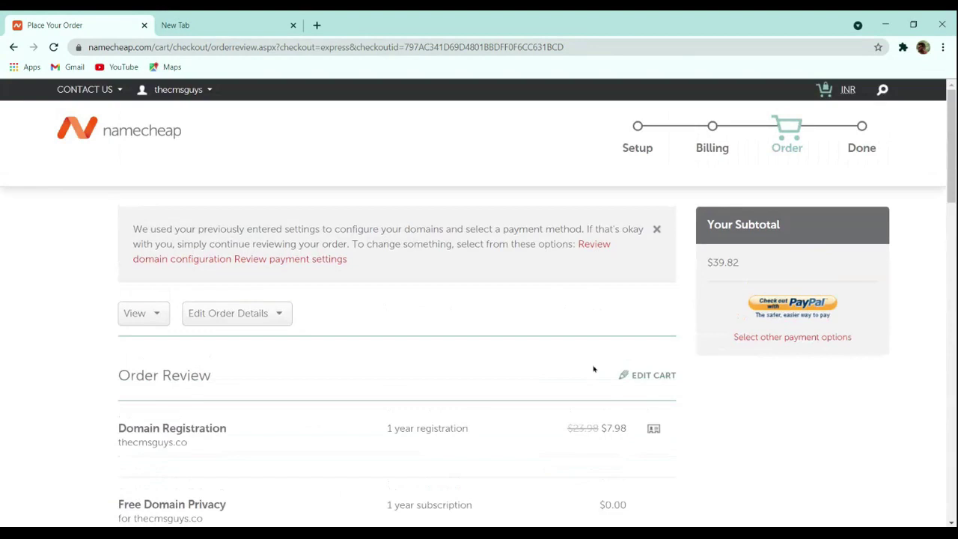
mouse_move(170, 91)
click(165, 220)
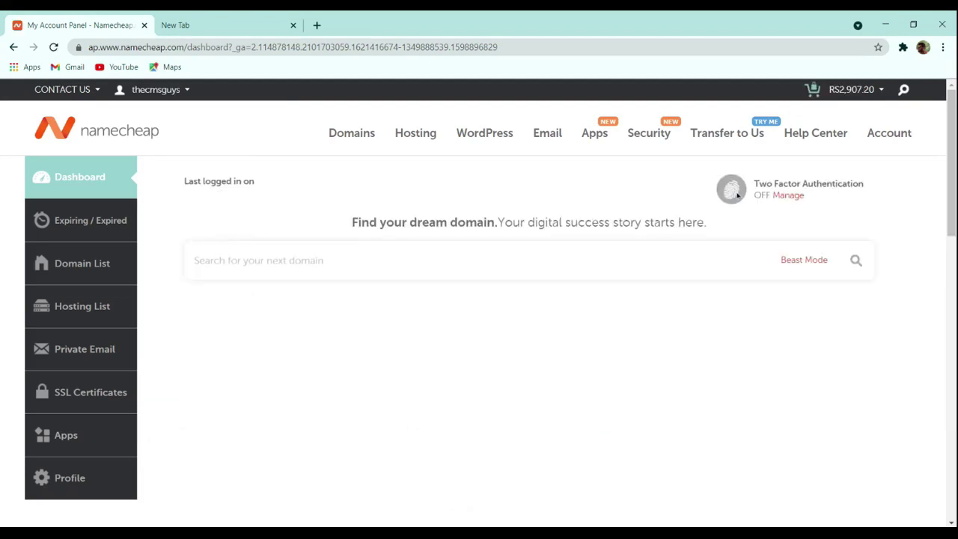
Step: Launch cPanel for the thecmsguys.in Stellar Plus hosting from its dashboard row
scroll(780, 264, down, 3)
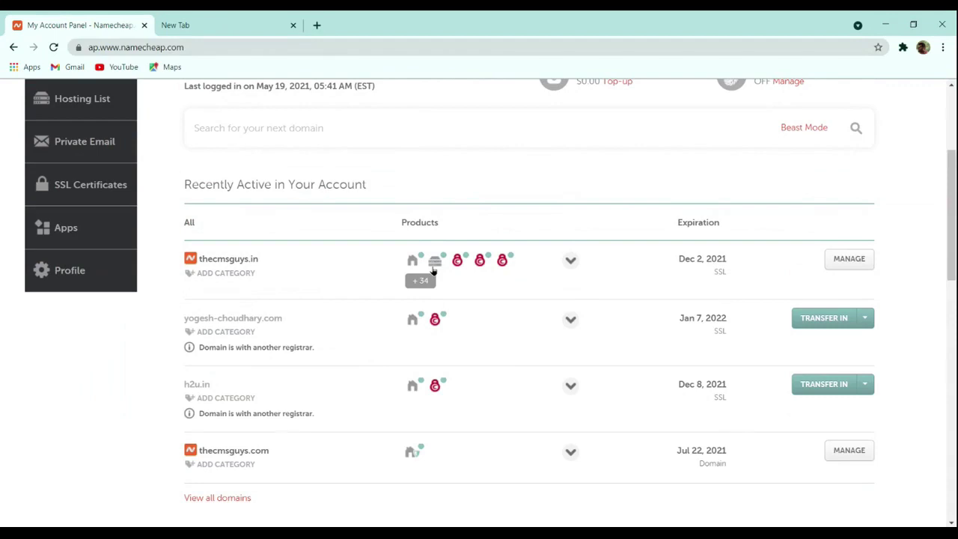
mouse_move(437, 263)
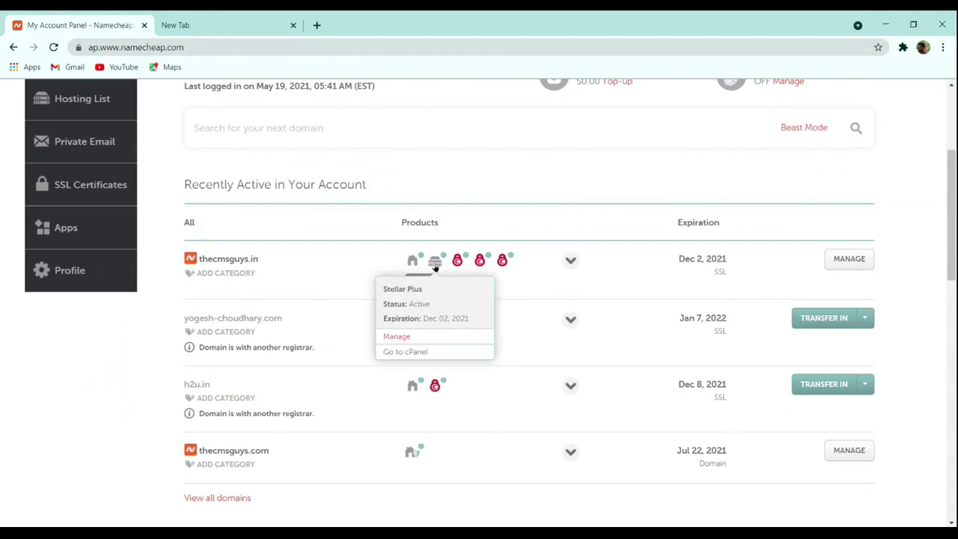
click(410, 352)
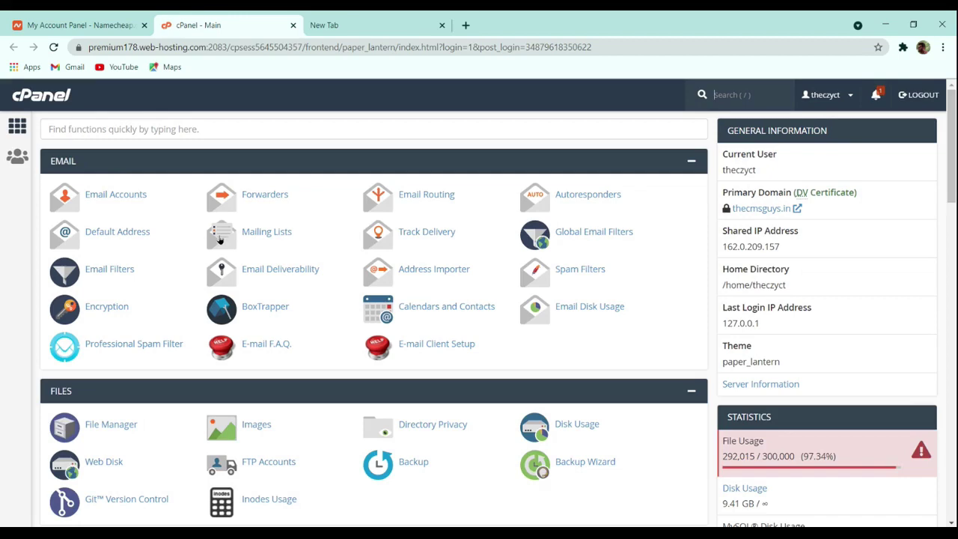
Step: Search cPanel functions for 'wor' and open WordPress Manager by Softaculous
scroll(347, 305, down, 10)
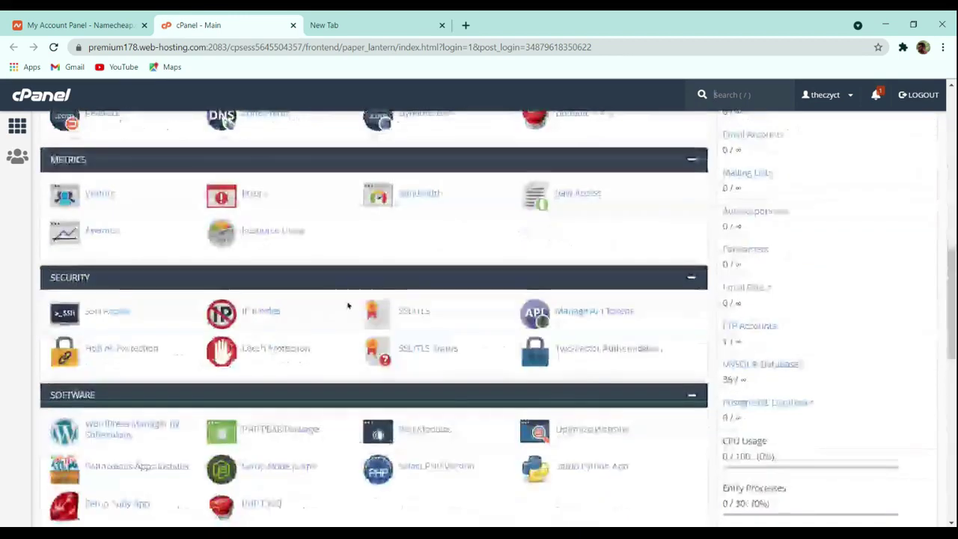
scroll(333, 308, up, 15)
click(187, 125)
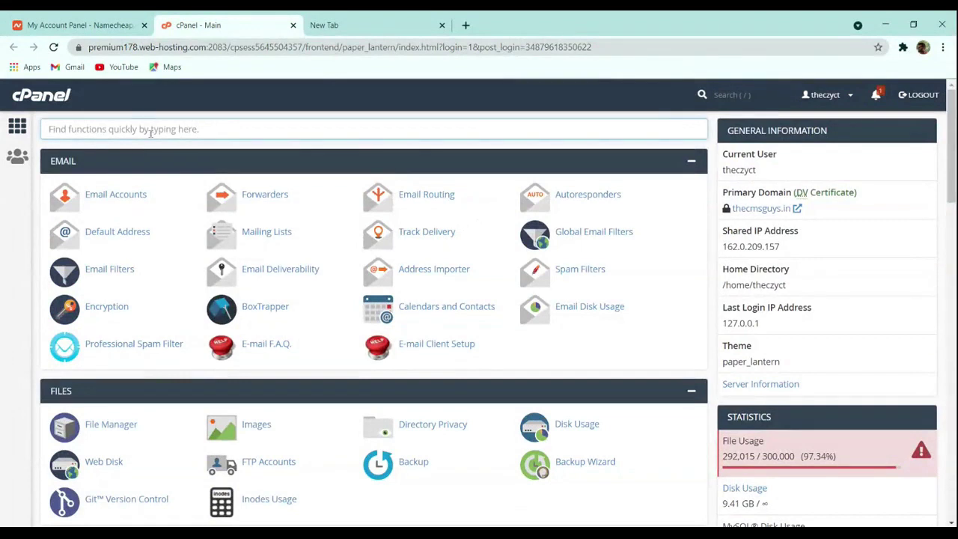
text(wor)
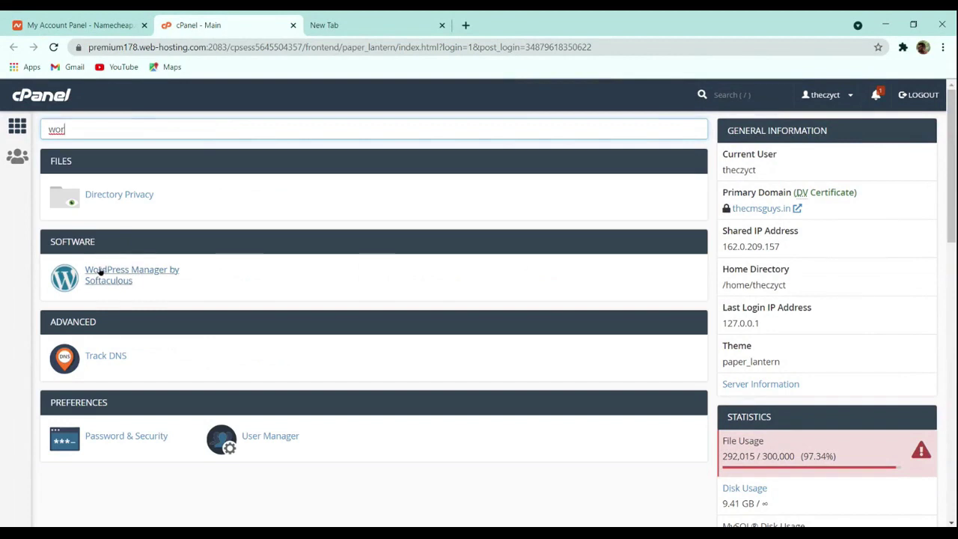
click(101, 274)
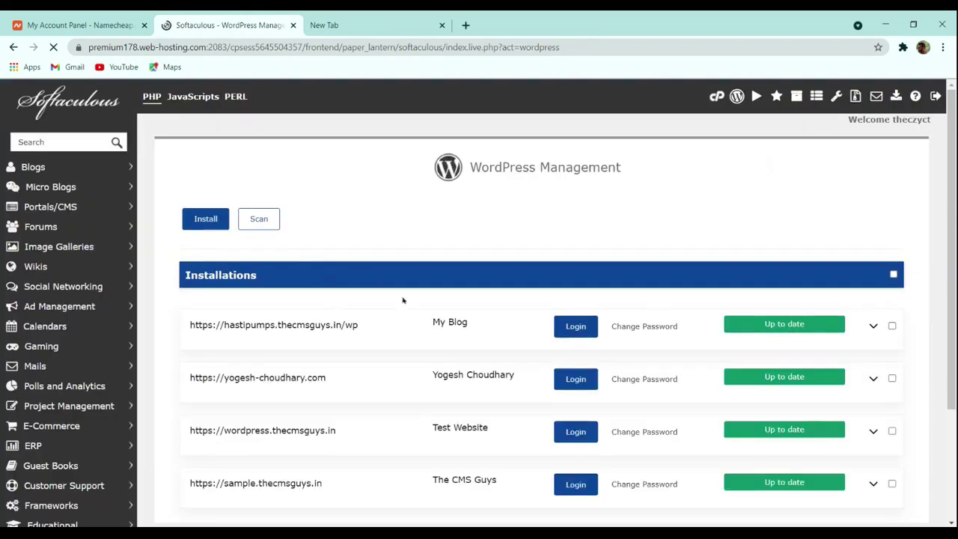
Step: Review the four existing installations, then open Softaculous's Install form for a new WordPress site
scroll(336, 274, down, 3)
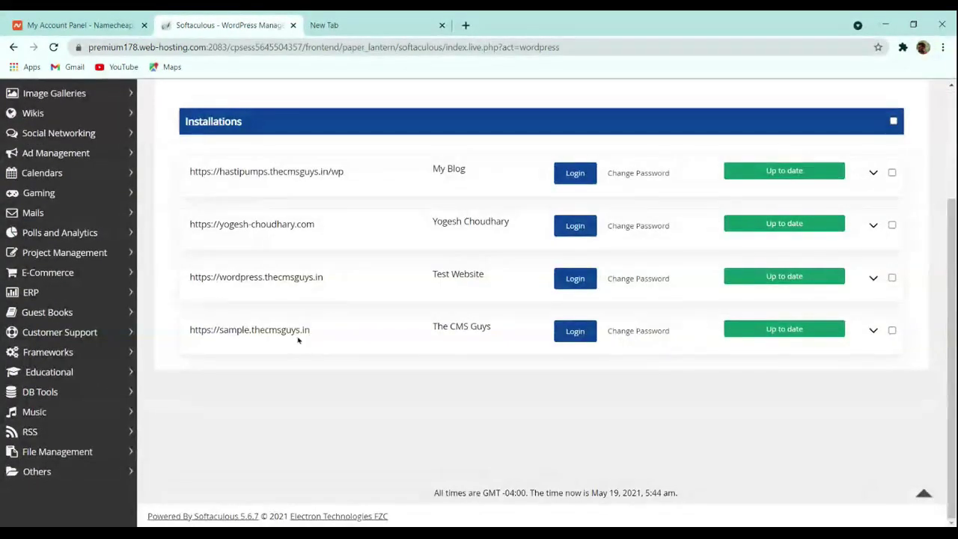
scroll(299, 338, up, 2)
scroll(386, 357, down, 2)
scroll(385, 354, up, 2)
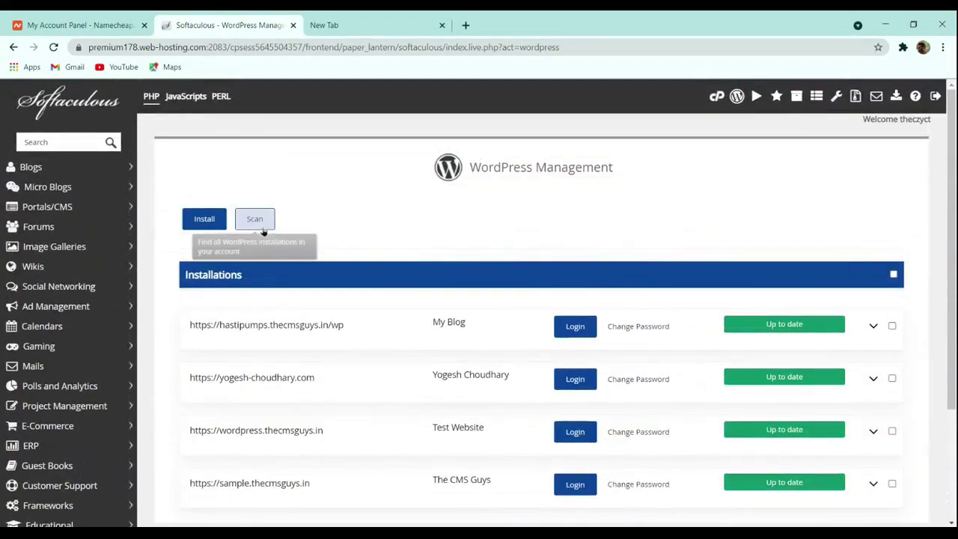
scroll(361, 246, down, 2)
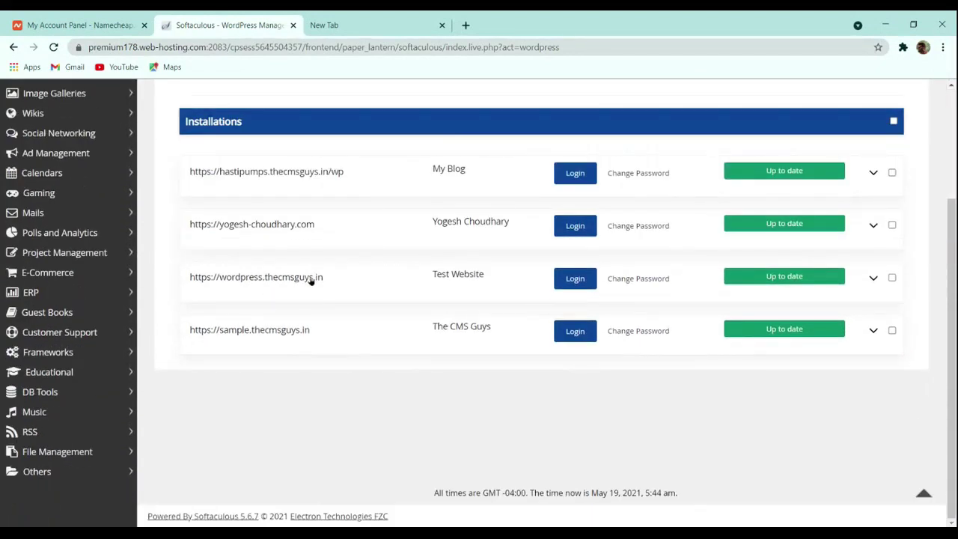
scroll(314, 280, up, 2)
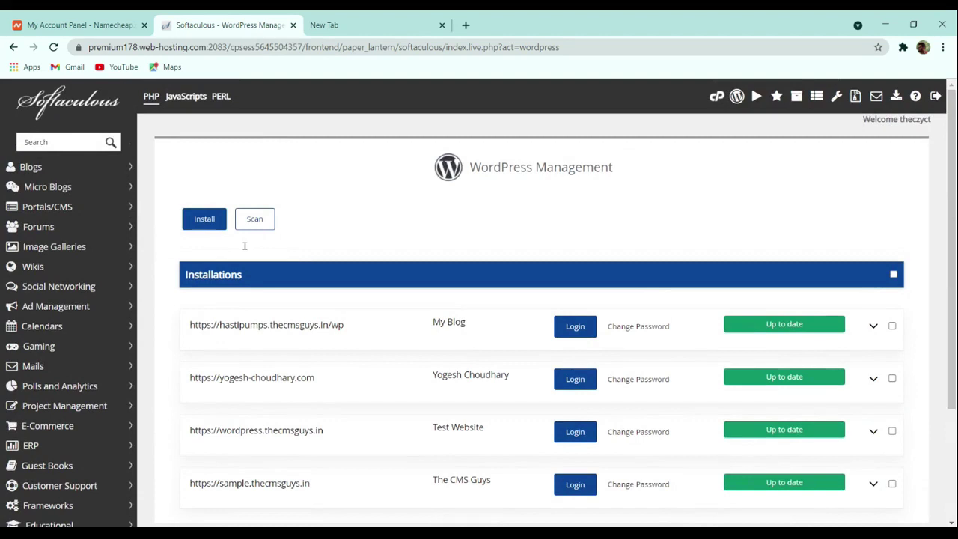
scroll(299, 228, down, 2)
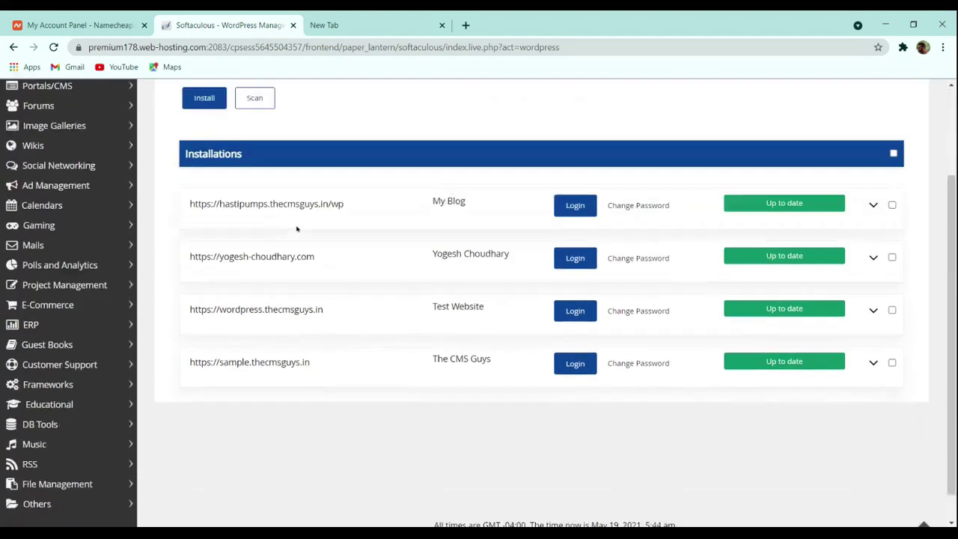
scroll(282, 257, up, 2)
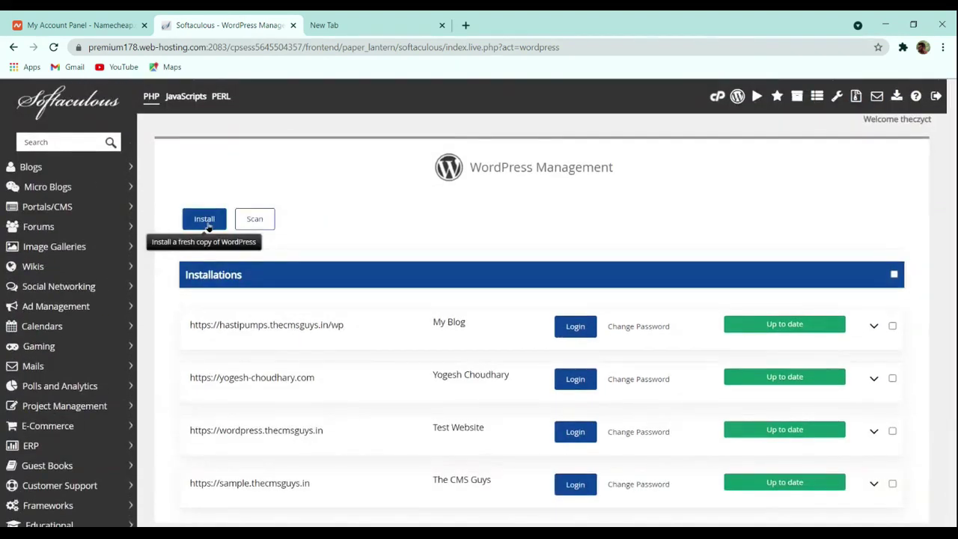
click(206, 223)
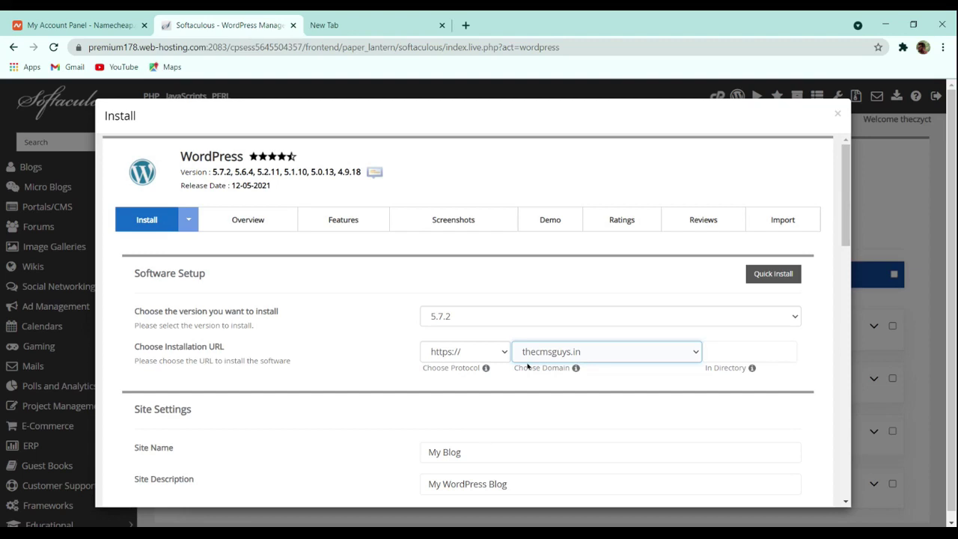
Step: In Site Settings, enter site name 'The CMS Guys' and description 'Spreading the Knowledge'
scroll(500, 376, down, 3)
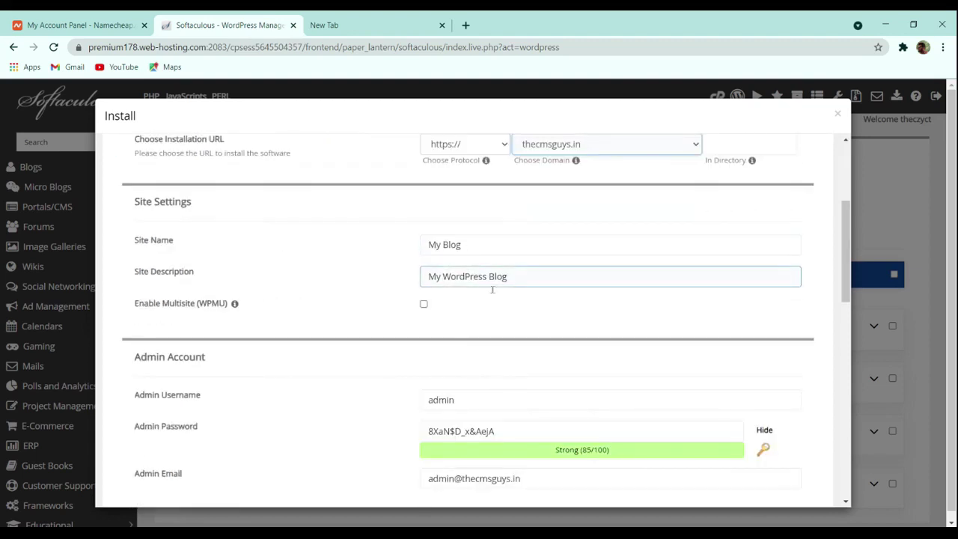
triple_click(482, 247)
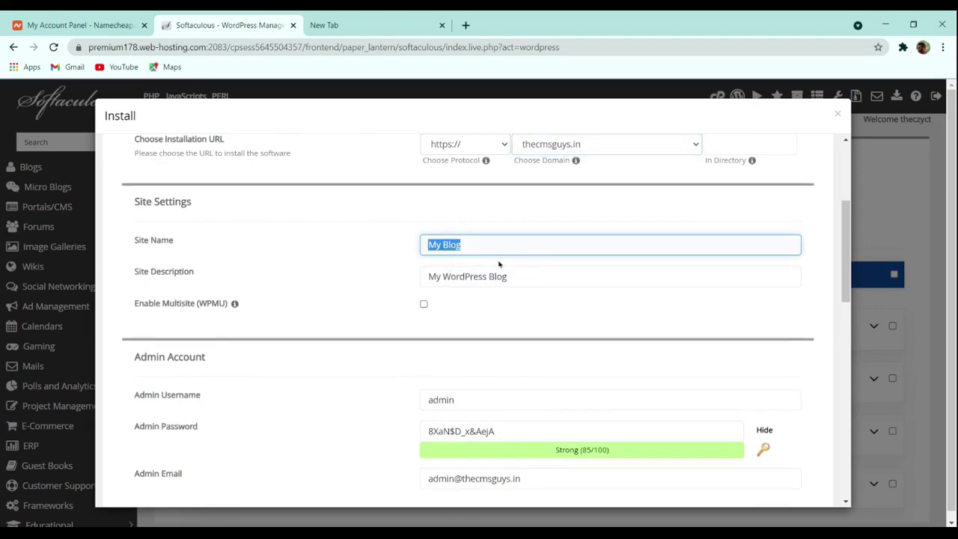
text(The Cms)
key(BackSpace)
text(MS Guys)
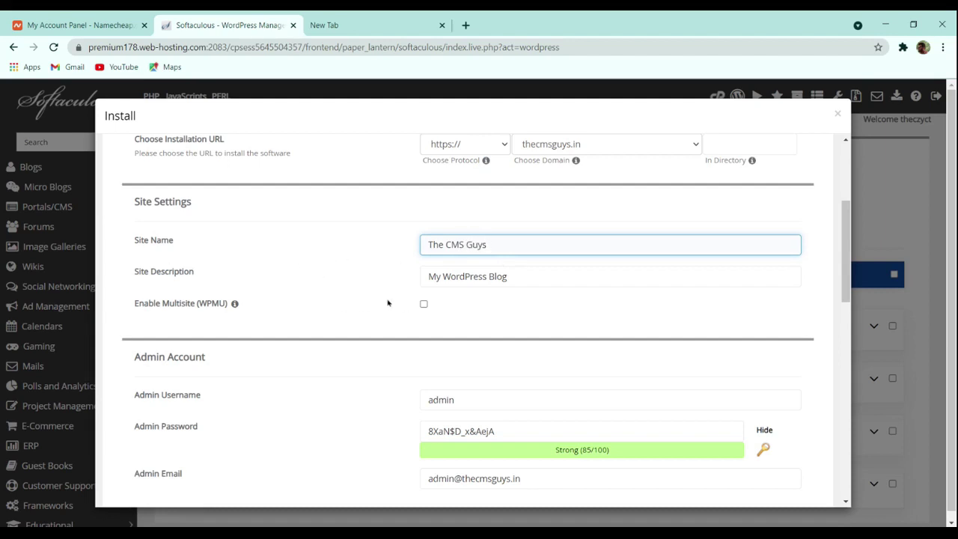
drag(510, 276, 327, 277)
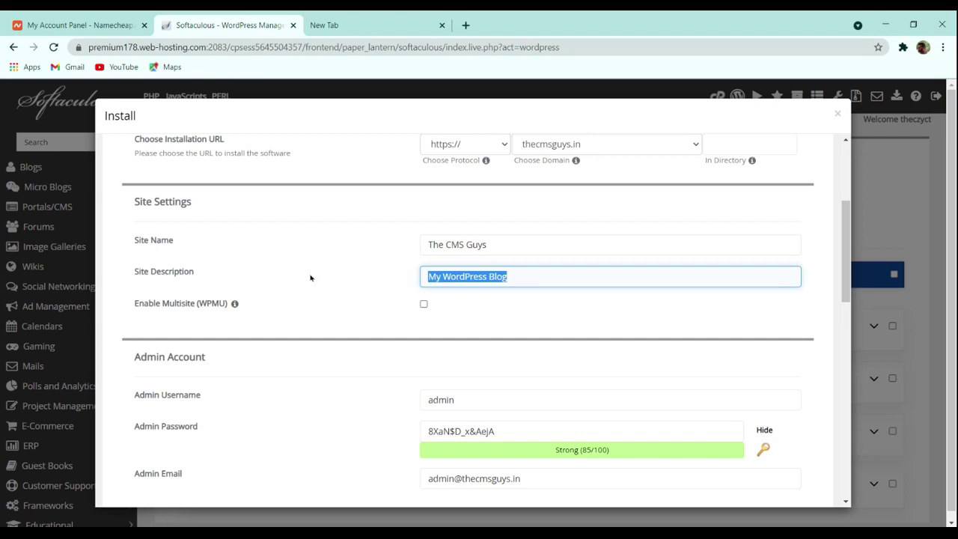
text(S)
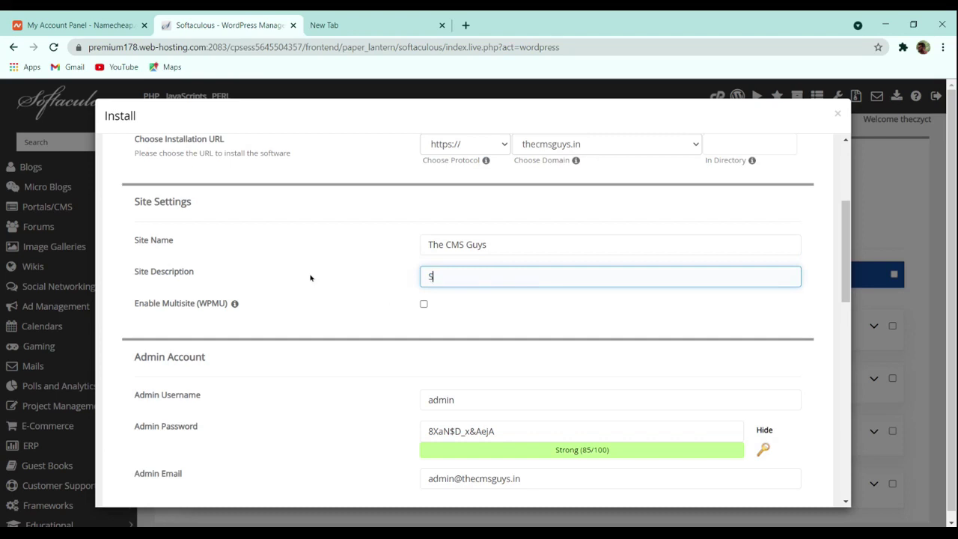
text(pres)
text(ding the)
text( Knowledge)
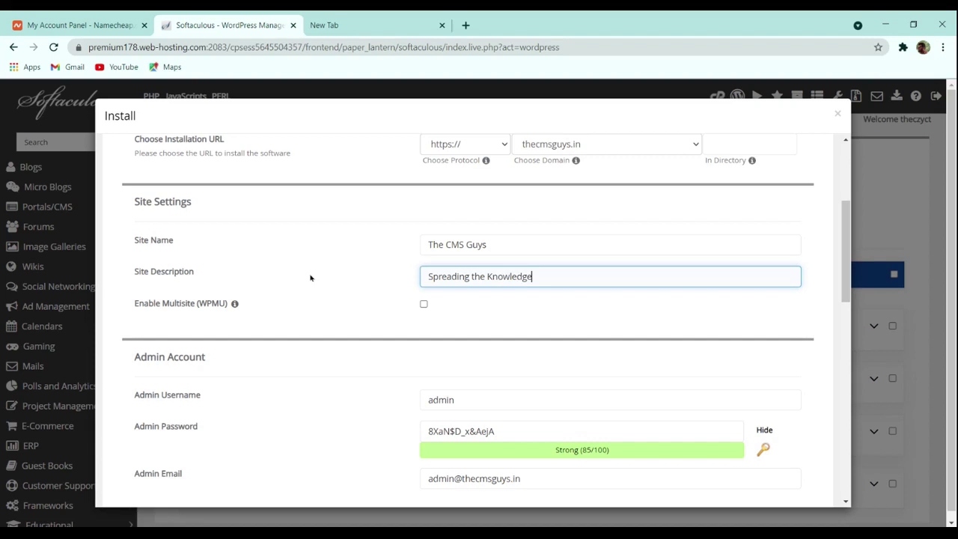
scroll(494, 322, down, 3)
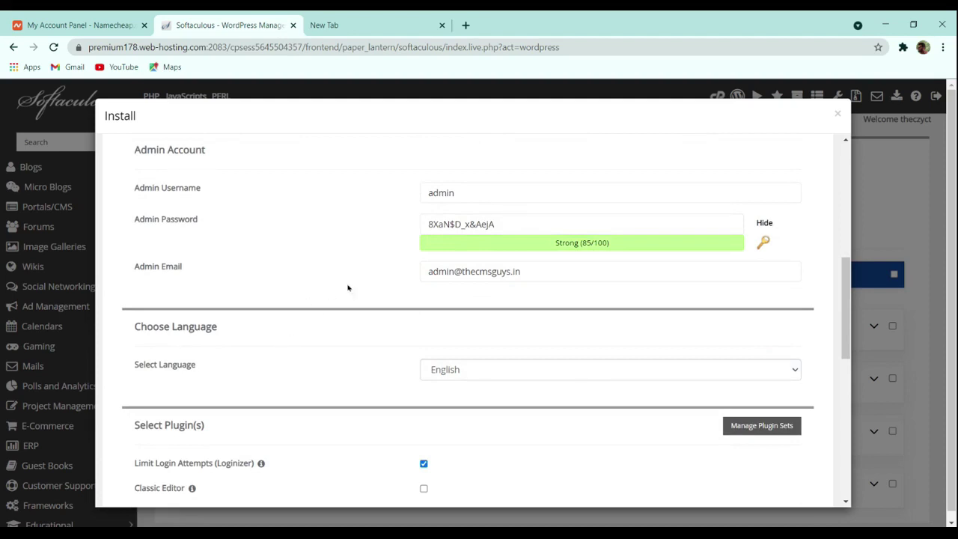
Step: Replace the default admin username with a new one and edit the admin password field
drag(467, 195, 258, 208)
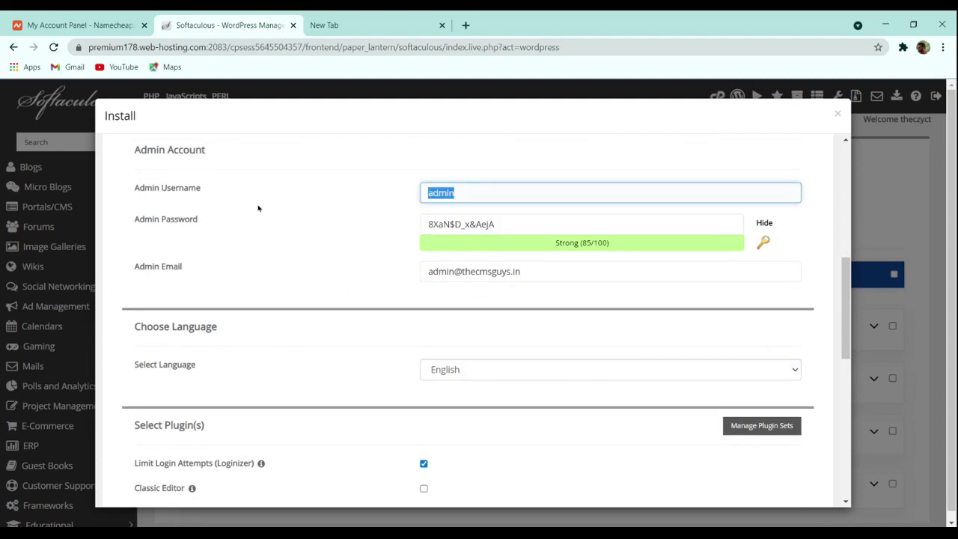
text(thecmsguys)
click(514, 227)
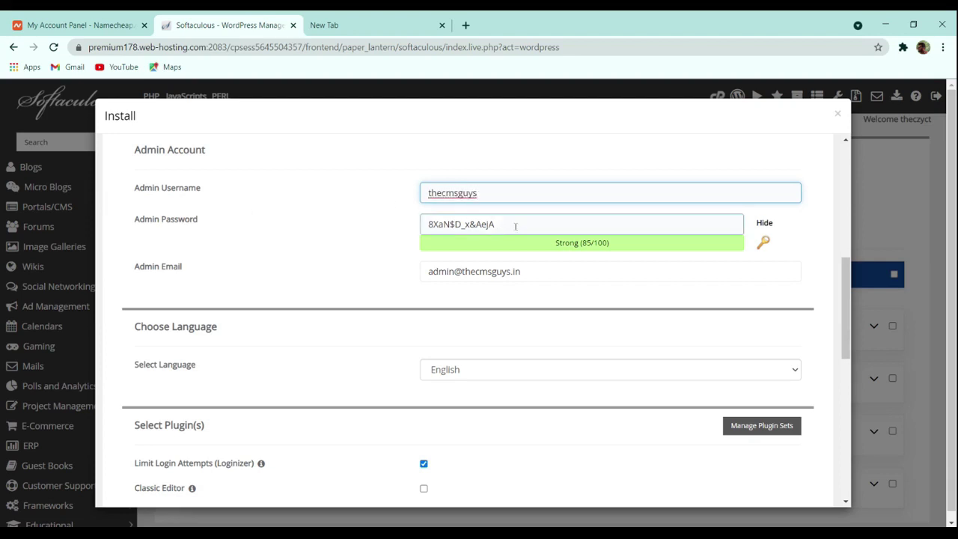
triple_click(514, 227)
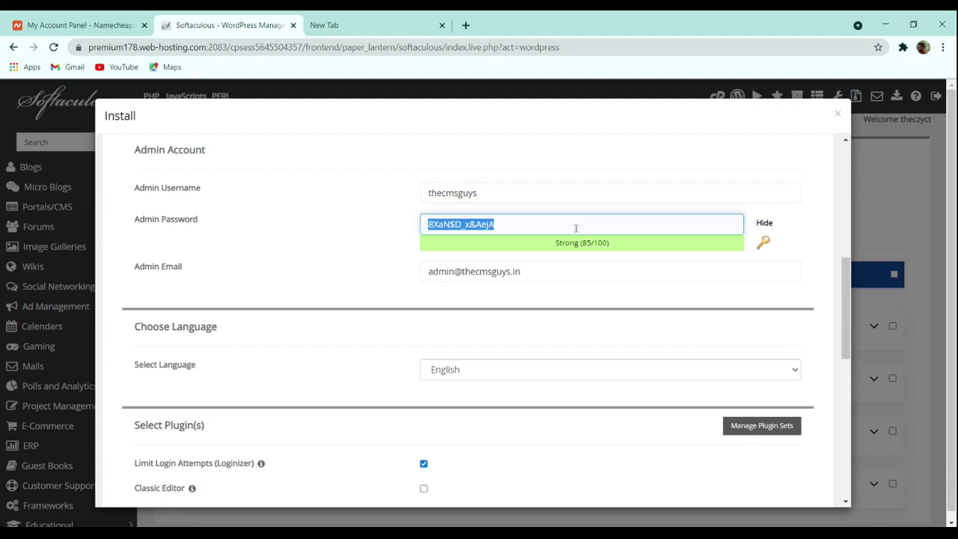
click(740, 225)
text(we)
triple_click(644, 223)
click(618, 230)
double_click(601, 243)
click(562, 221)
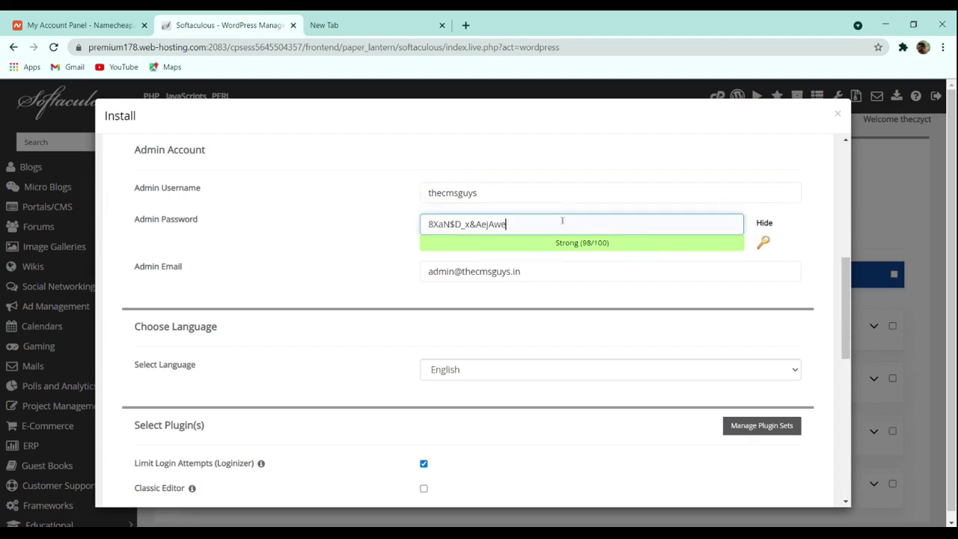
triple_click(561, 221)
Step: Regenerate a random strong admin password and select it for copying
click(763, 243)
click(763, 243)
click(763, 243)
click(763, 243)
click(763, 243)
click(763, 243)
click(763, 243)
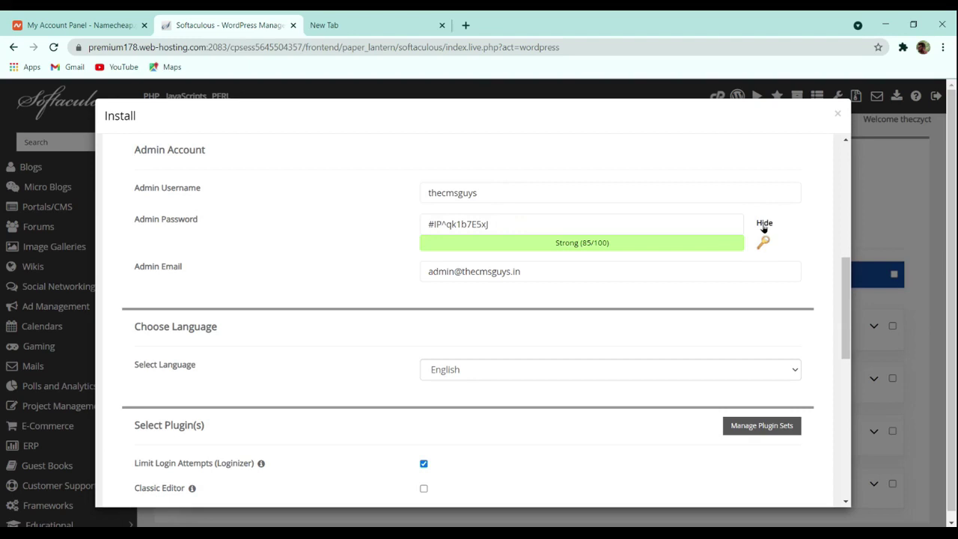
click(763, 243)
click(663, 223)
key(ctrl+a)
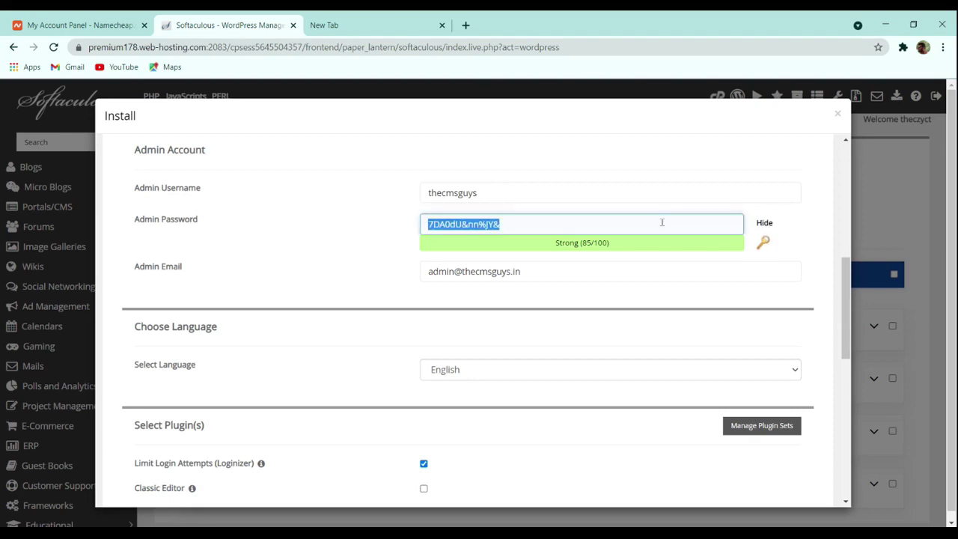
Step: Replace the default admin e-mail with the admin's Gmail address
scroll(627, 267, down, 3)
scroll(590, 242, up, 3)
click(546, 271)
key(ctrl+a)
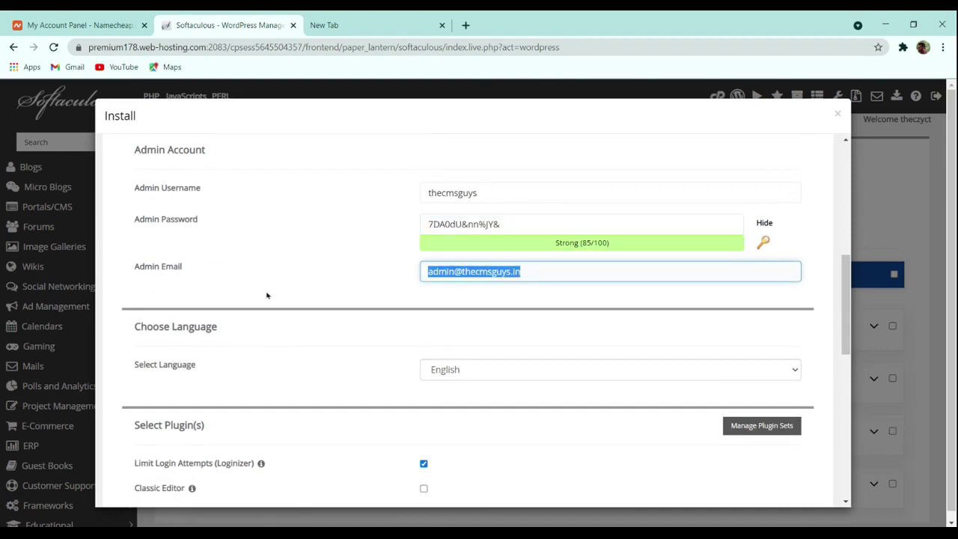
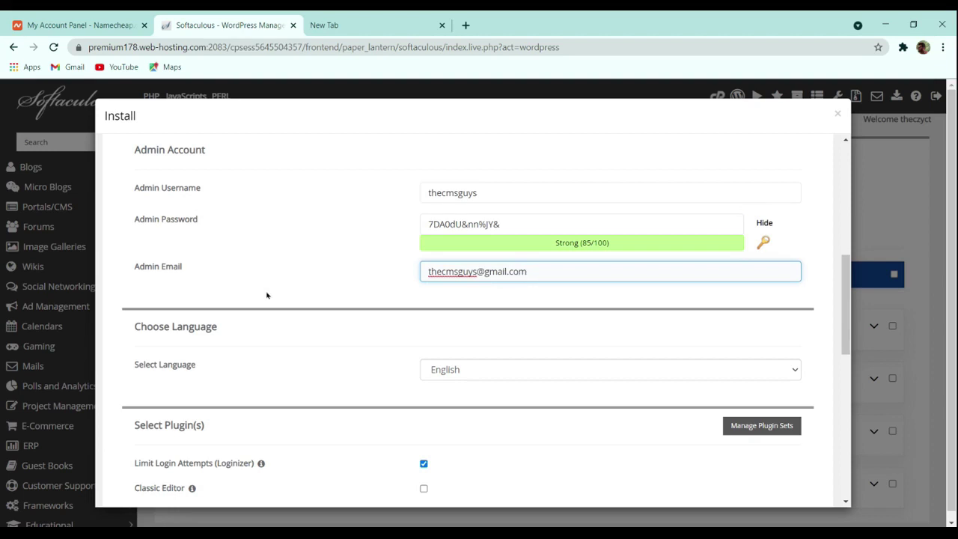
scroll(344, 309, down, 3)
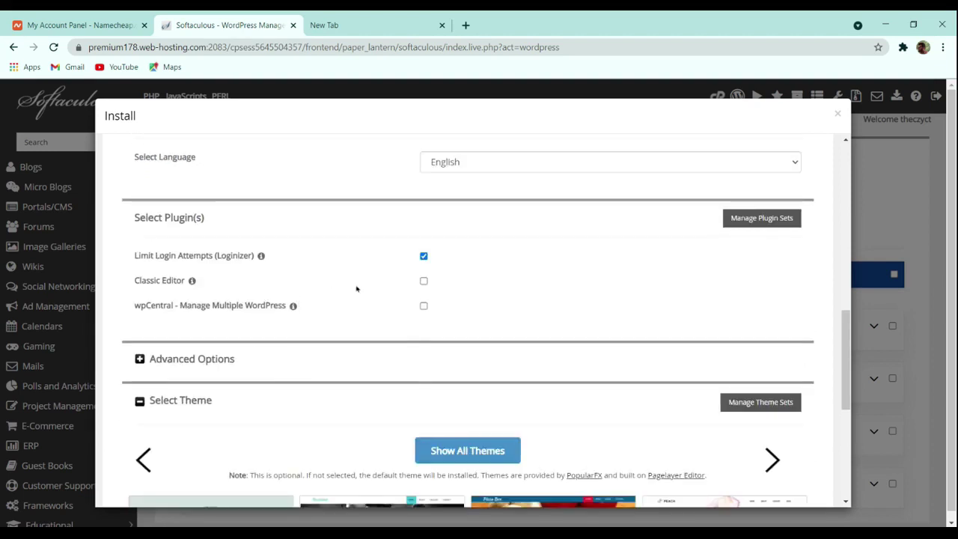
Step: Scroll past the plugin and theme options and run the WordPress installation
scroll(393, 293, down, 3)
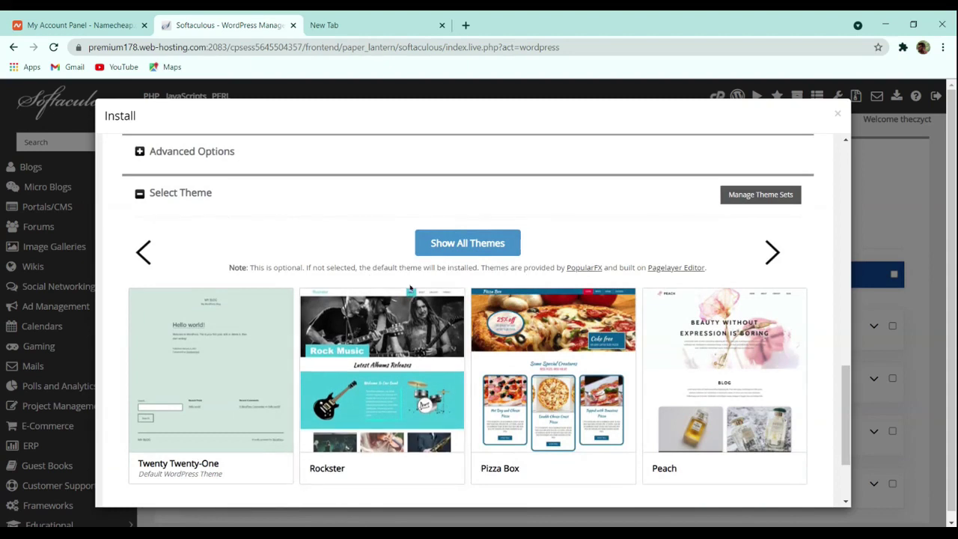
scroll(410, 286, down, 2)
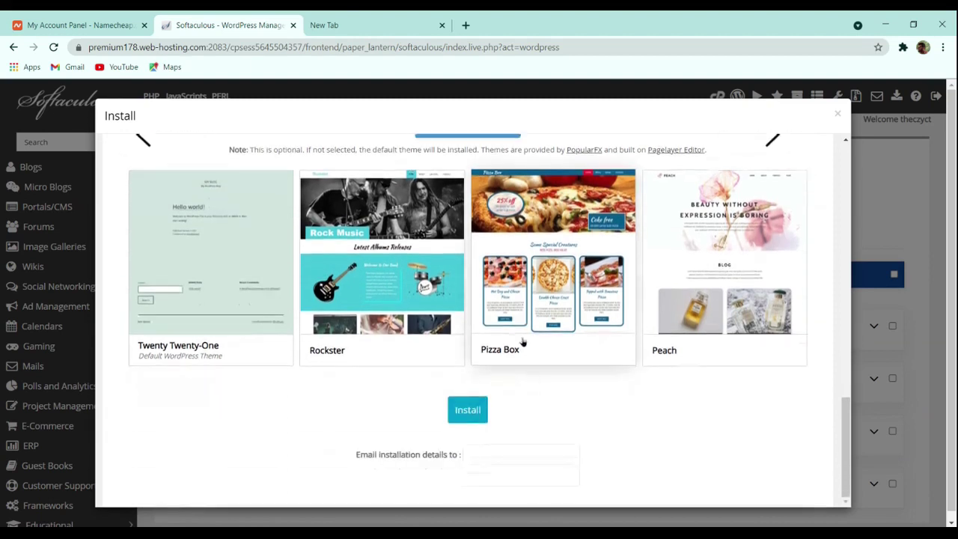
click(472, 413)
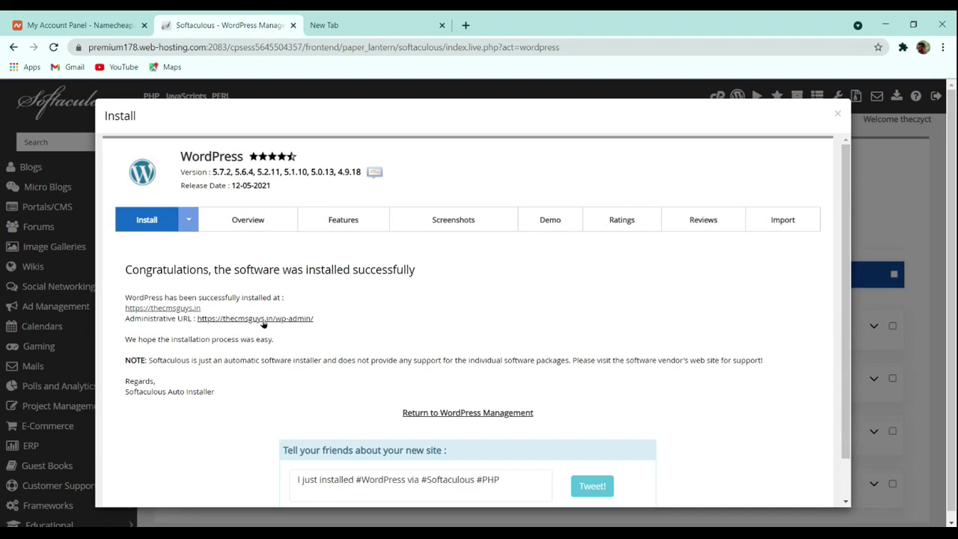
Step: Open the new thecmsguys.in site in a second tab and load its /wp-admin login page
ctrl+click(203, 320)
click(340, 24)
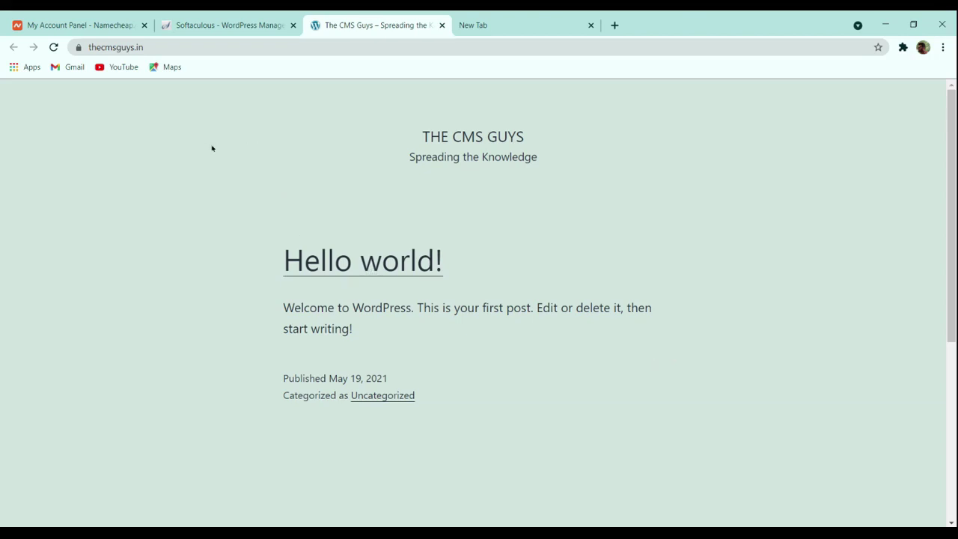
click(183, 47)
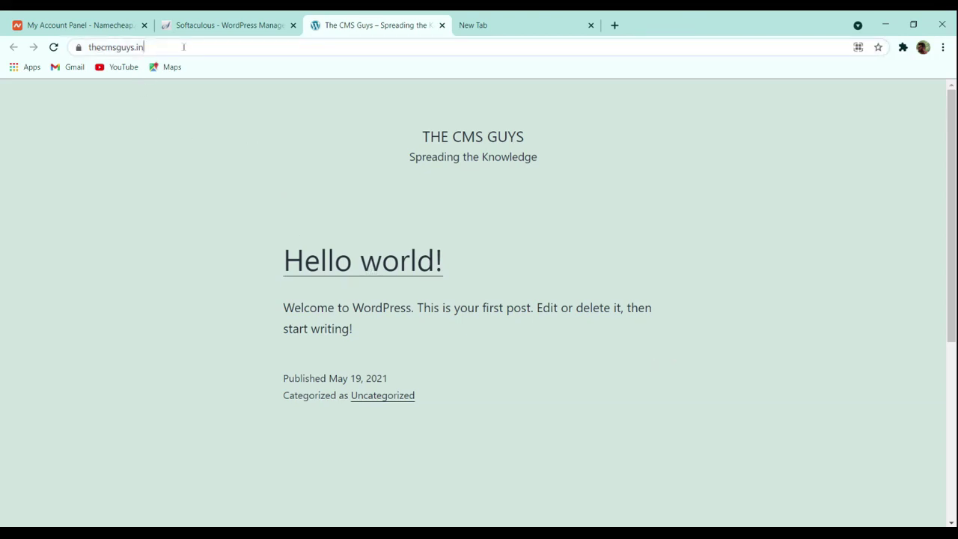
click(184, 47)
text(/)
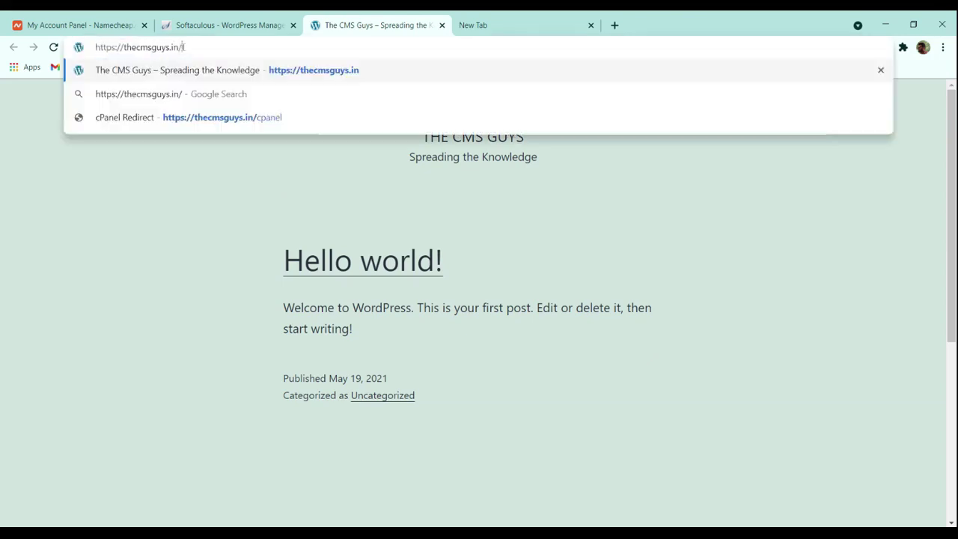
text(wp-admin)
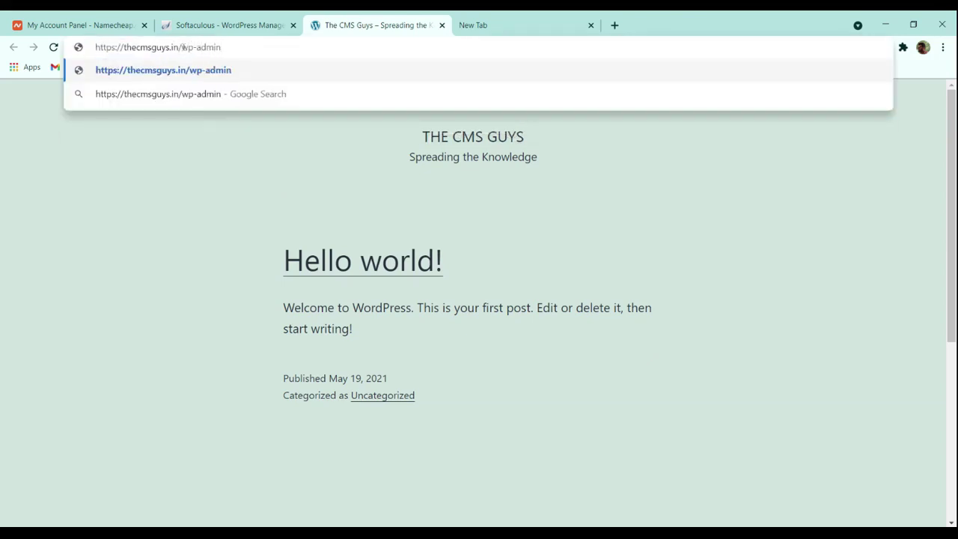
key(Return)
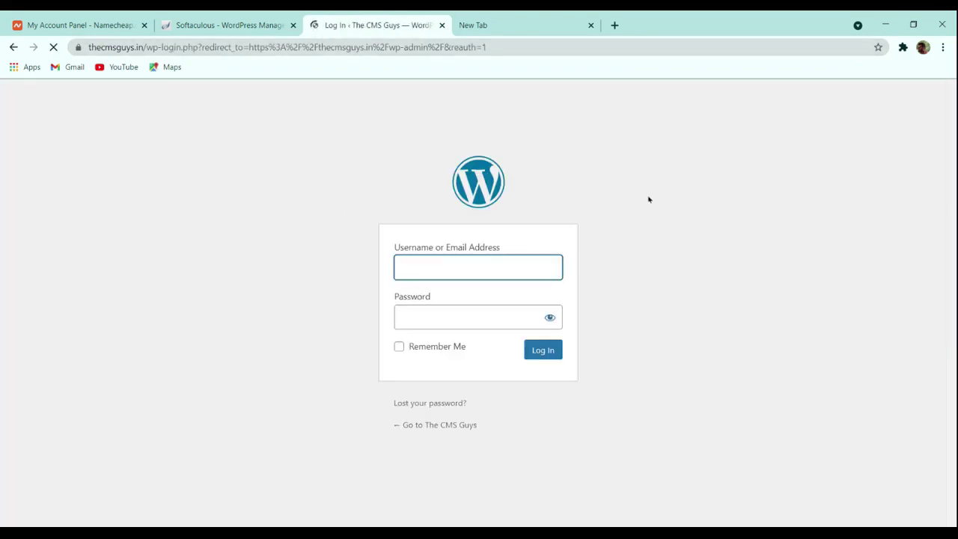
Step: Close the duplicate dashboard tab and open wp-admin from Softaculous's install results page
click(225, 21)
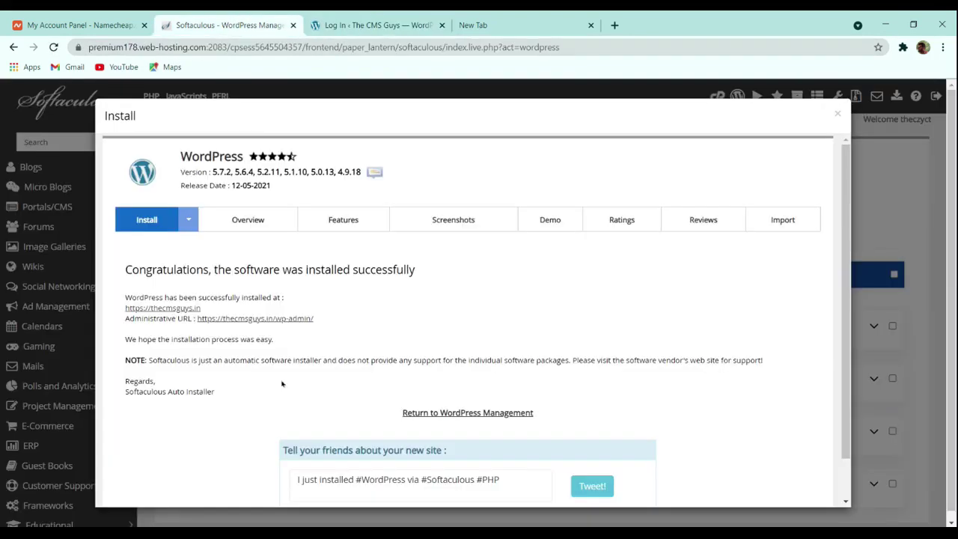
click(239, 318)
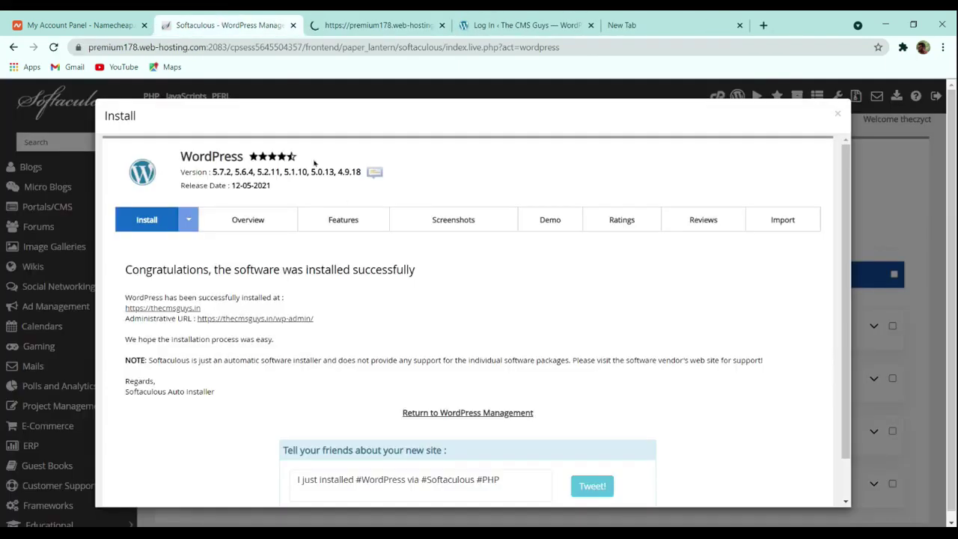
click(369, 25)
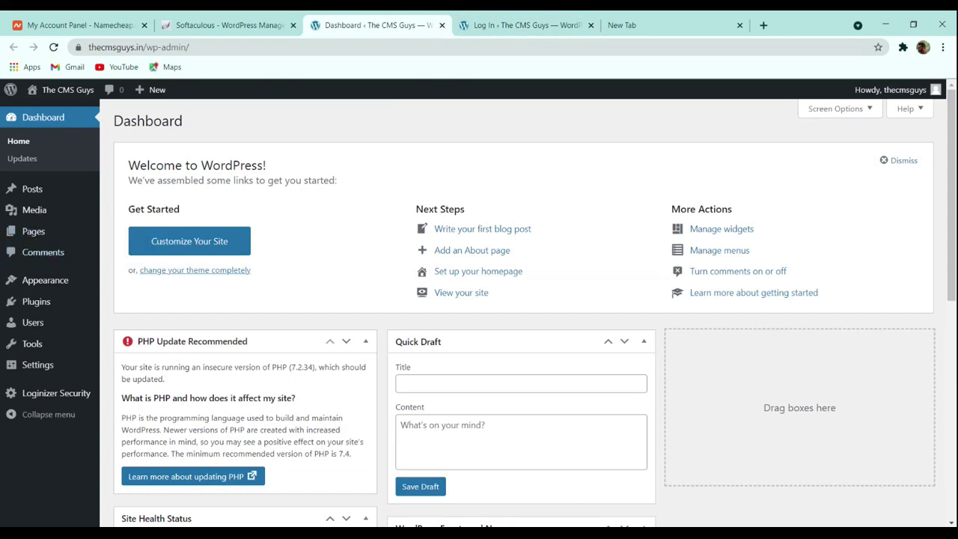
click(523, 25)
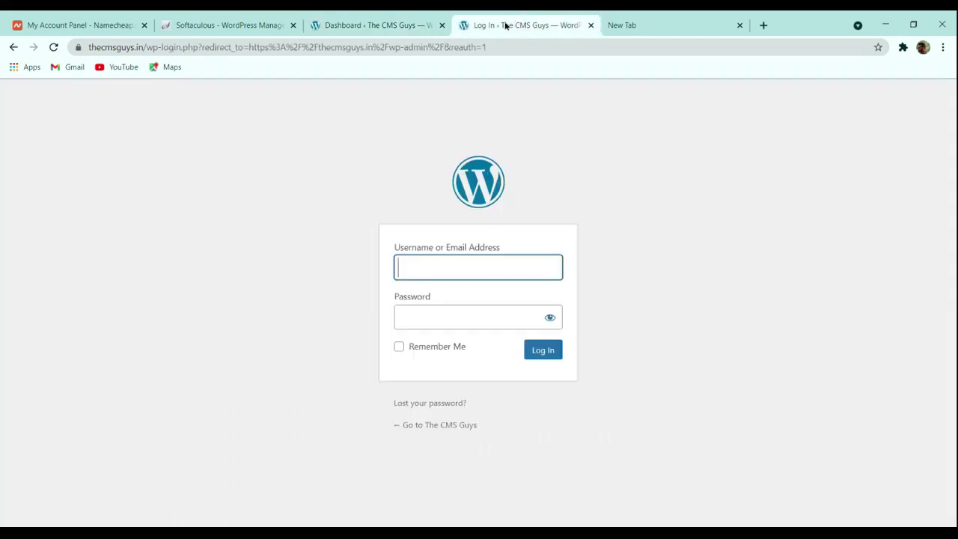
click(441, 24)
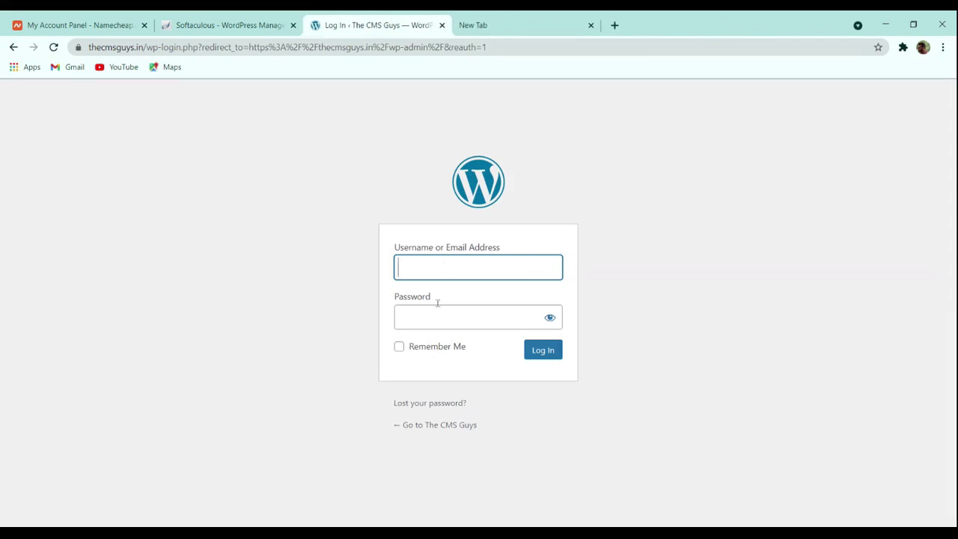
click(224, 25)
click(352, 24)
click(254, 25)
click(269, 320)
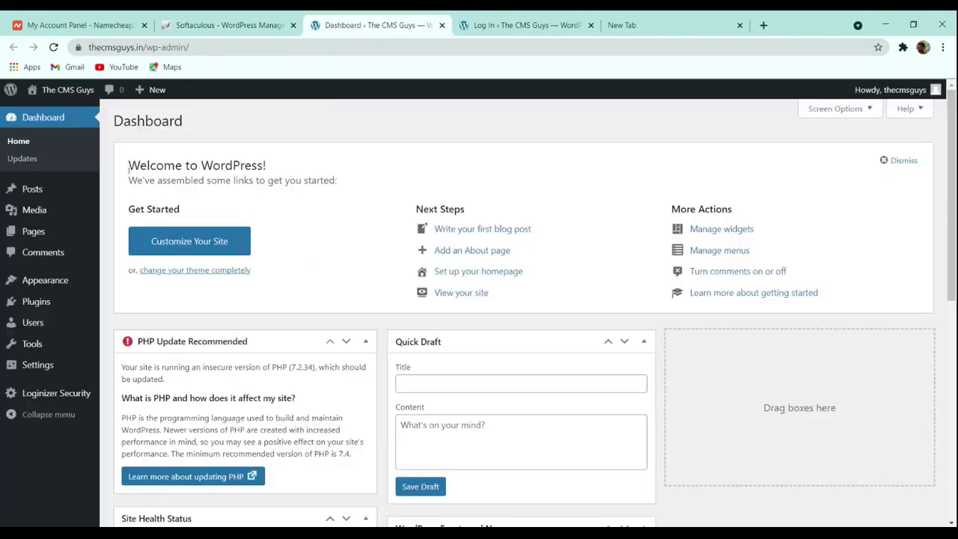
scroll(538, 182, down, 5)
scroll(528, 215, up, 5)
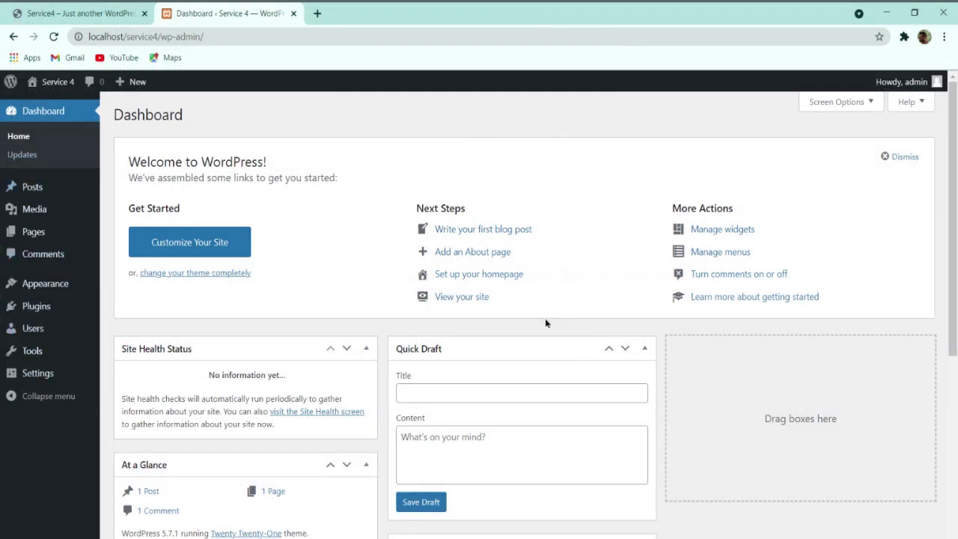
Step: Dismiss the Welcome panel on the Service 4 dashboard
click(899, 157)
scroll(444, 278, down, 2)
scroll(442, 280, up, 2)
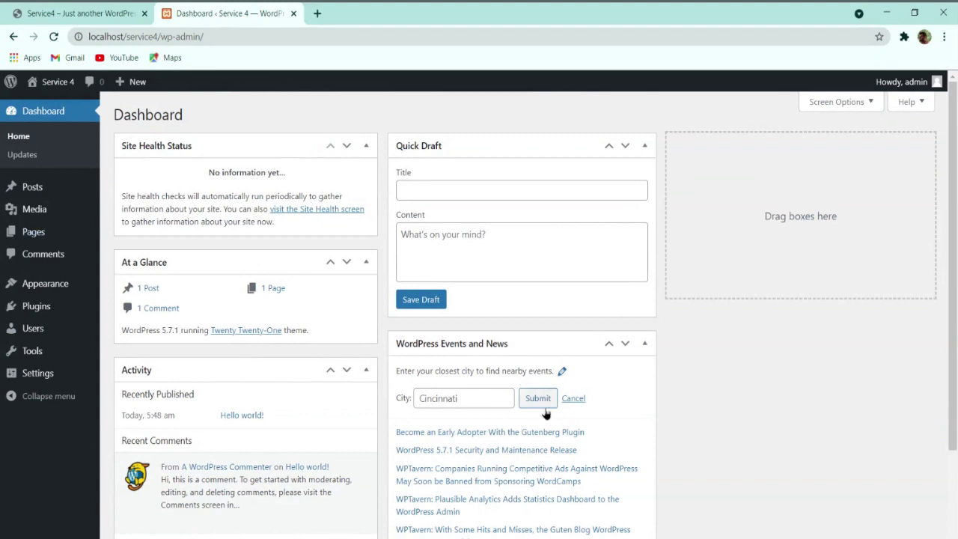
Step: Hide the Events and News, Quick Draft, Activity, At a Glance and Site Health boxes via Screen Options
click(860, 104)
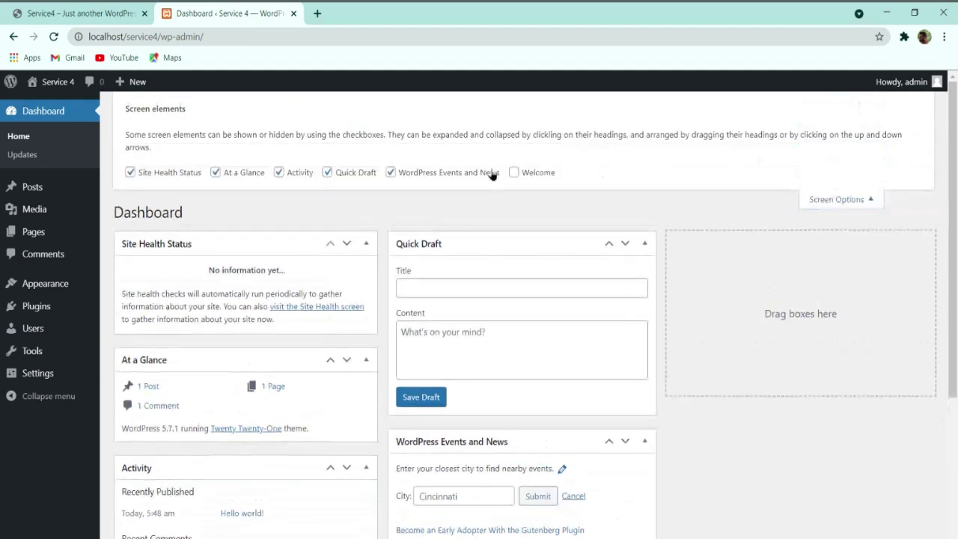
click(431, 173)
click(329, 173)
click(279, 172)
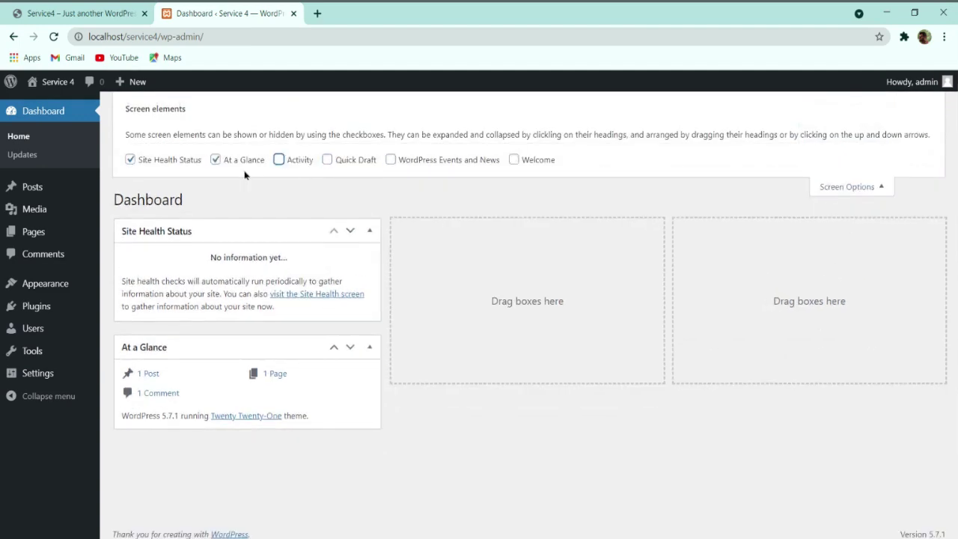
click(239, 172)
click(166, 162)
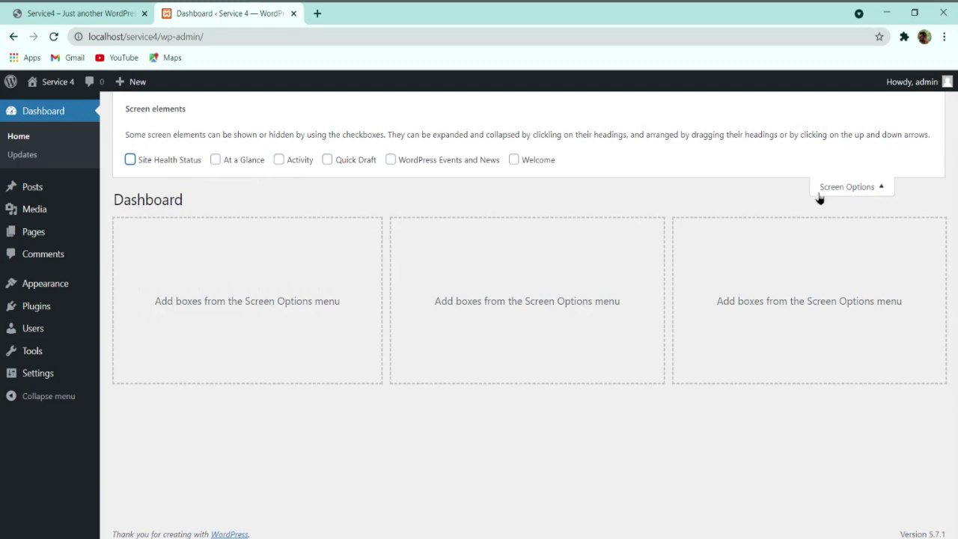
click(819, 193)
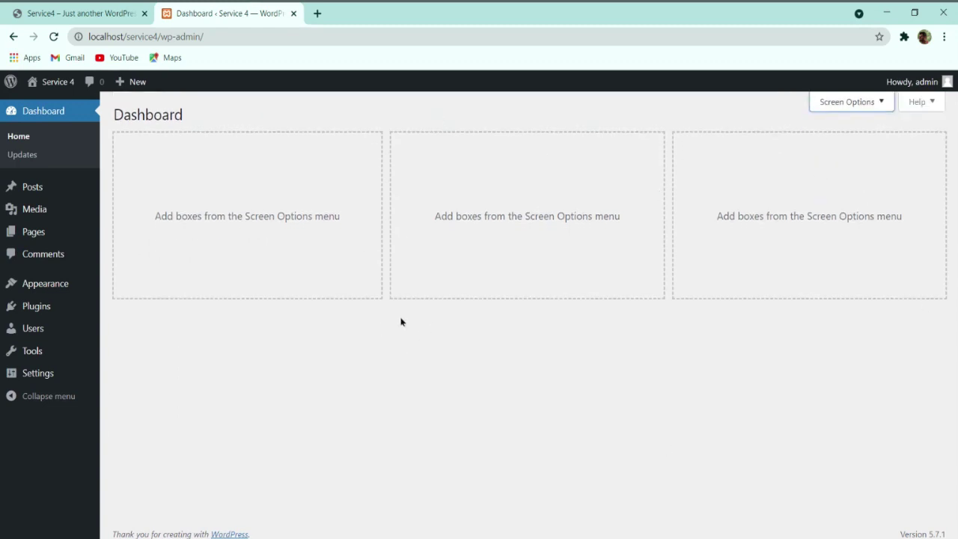
mouse_move(73, 189)
Step: Trash the Hello world! post and check the Media library for uploads
click(126, 188)
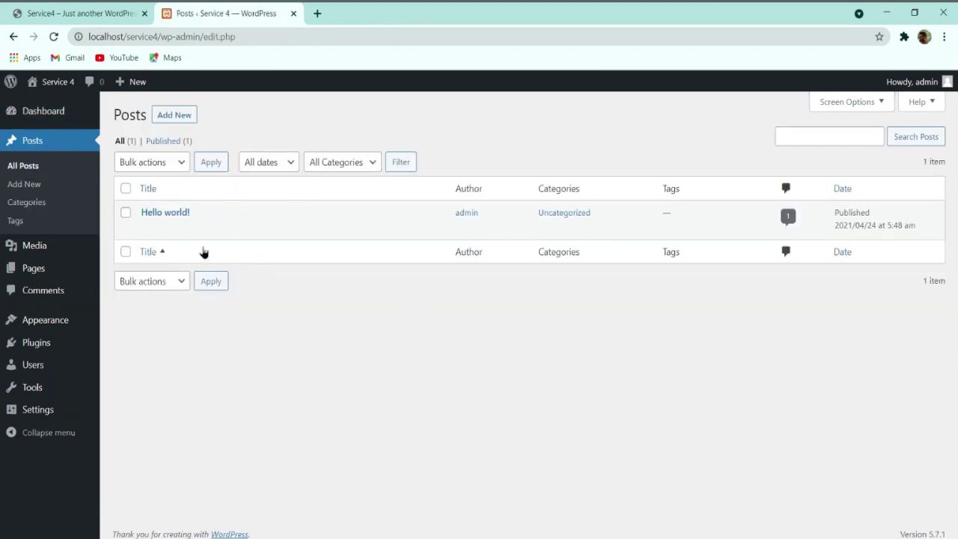
mouse_move(160, 222)
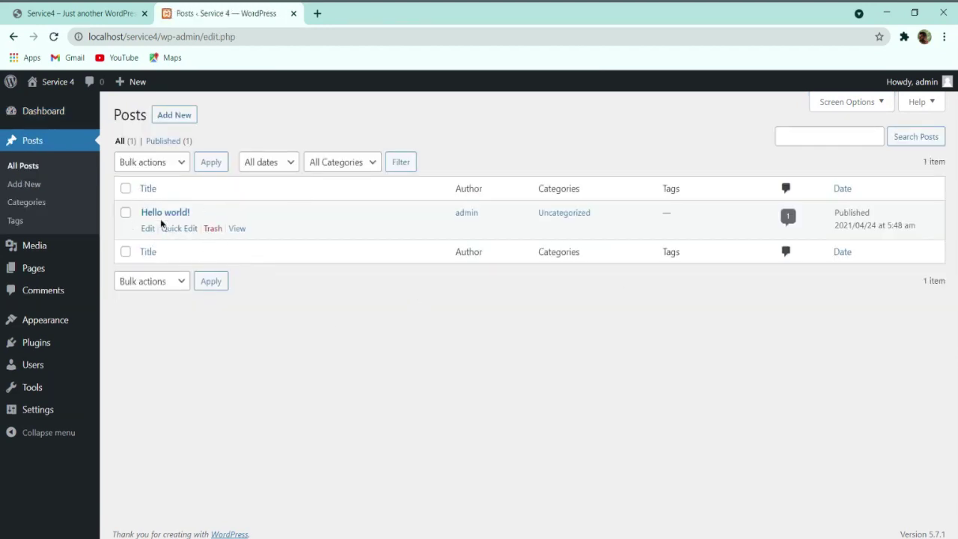
click(213, 229)
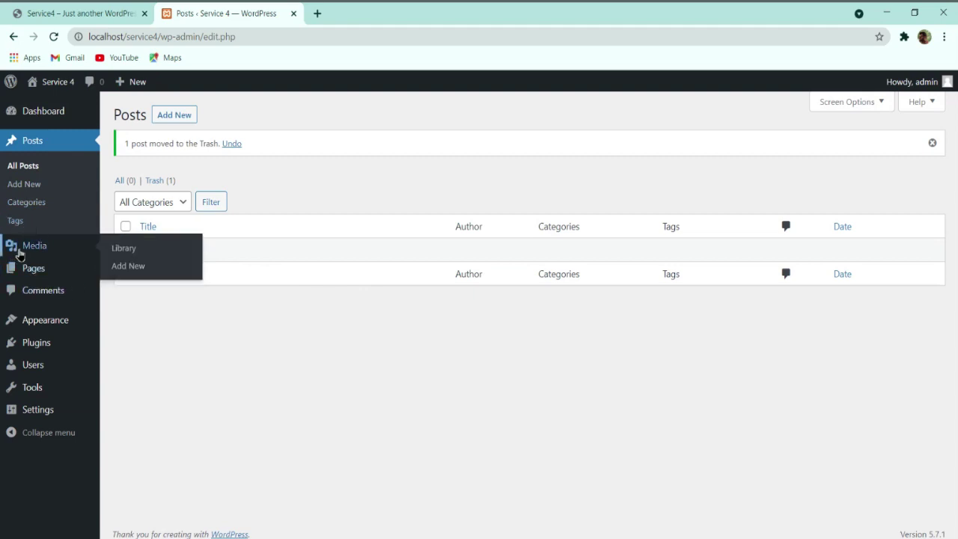
click(23, 253)
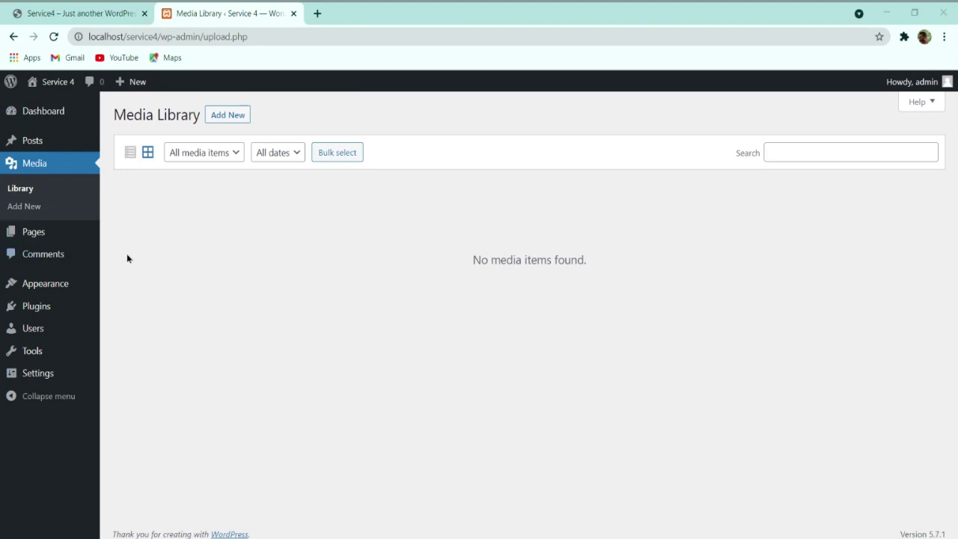
Step: Bulk-trash the Privacy Policy and Sample Page pages, then confirm Comments is empty
click(34, 231)
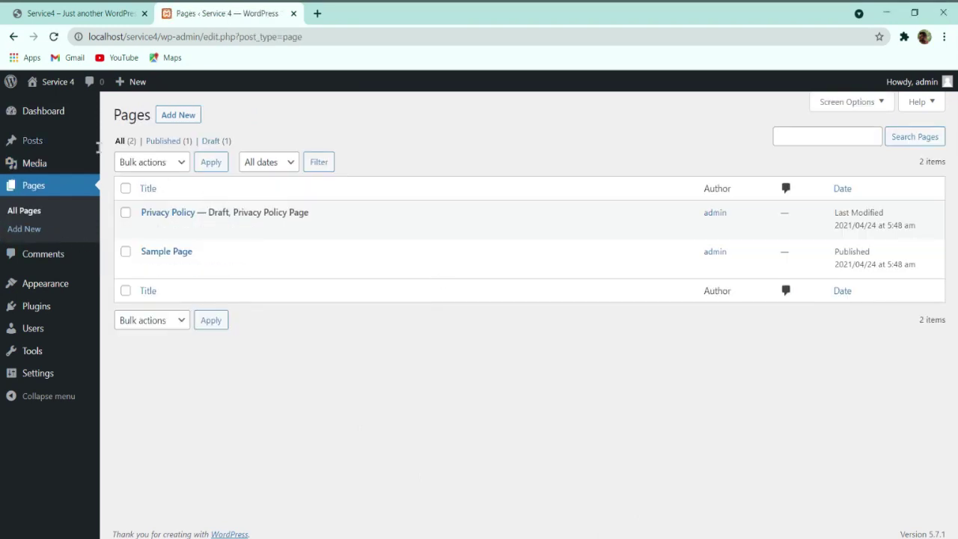
mouse_move(312, 274)
click(125, 188)
click(158, 168)
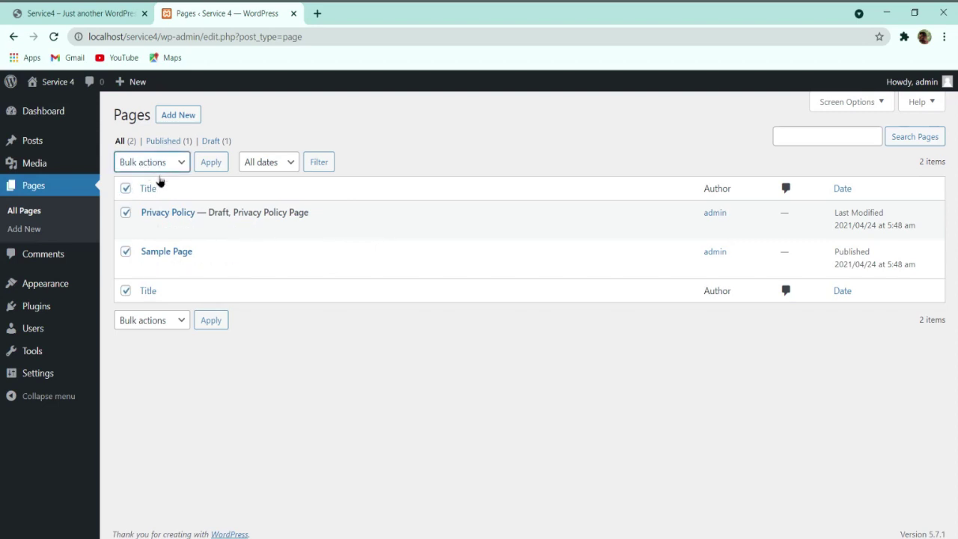
click(160, 205)
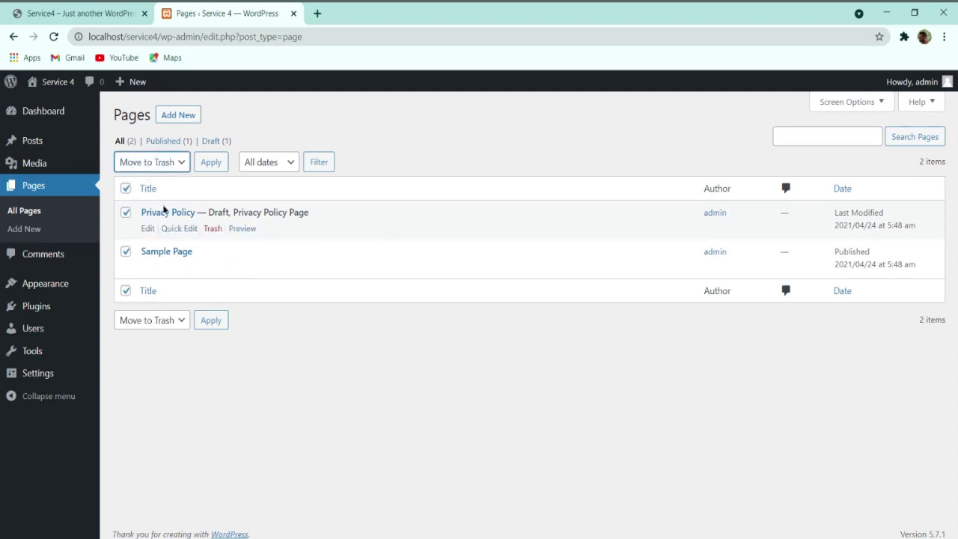
click(214, 164)
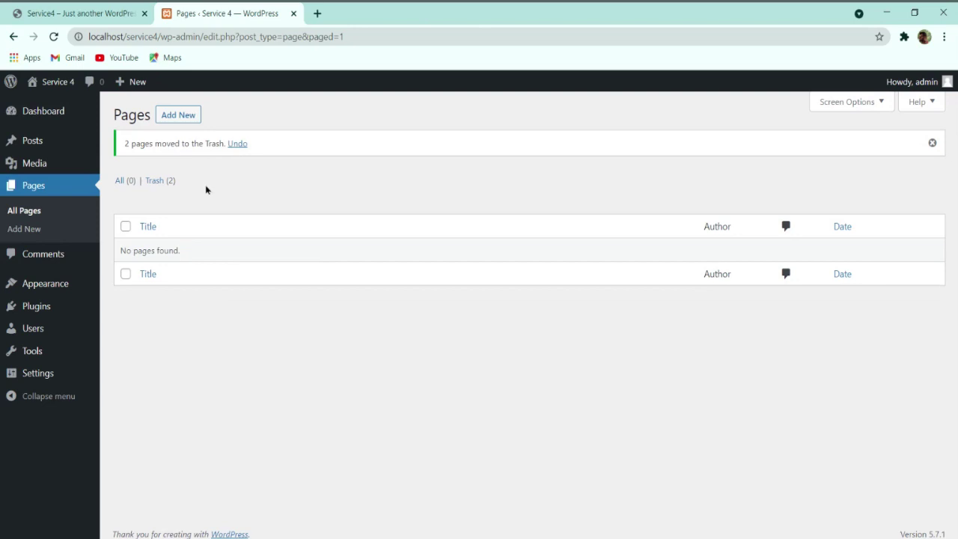
click(45, 255)
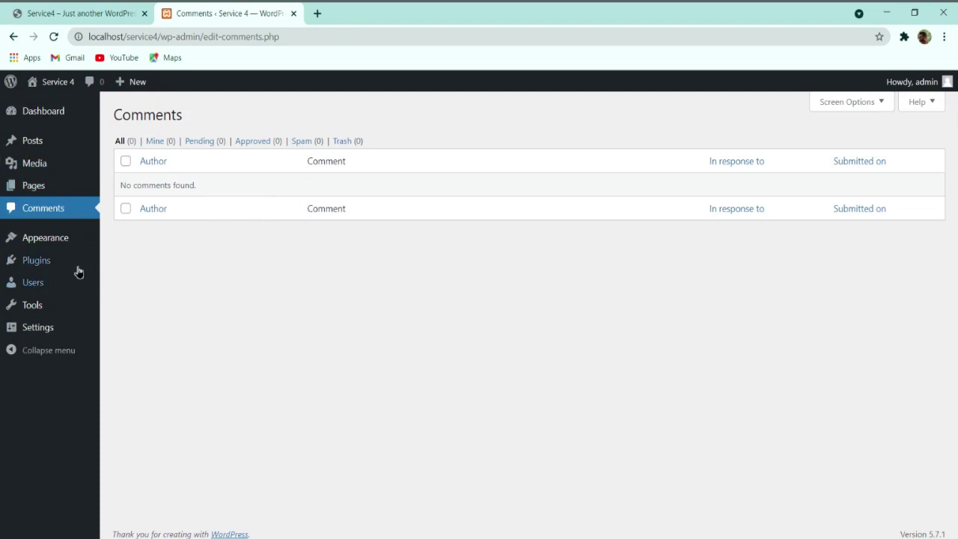
Step: Open the Themes screen and the live site's front page in a new tab
click(58, 240)
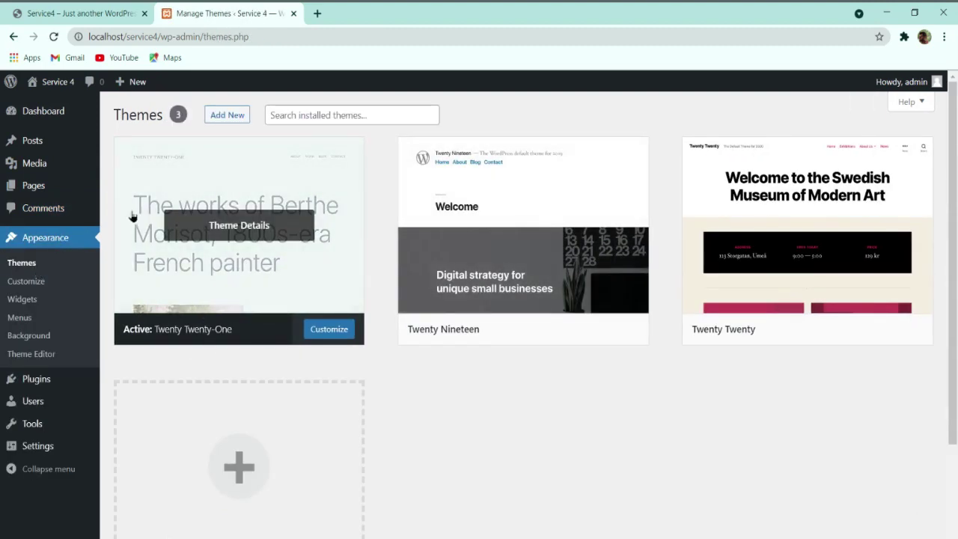
mouse_move(53, 81)
middle_click(49, 111)
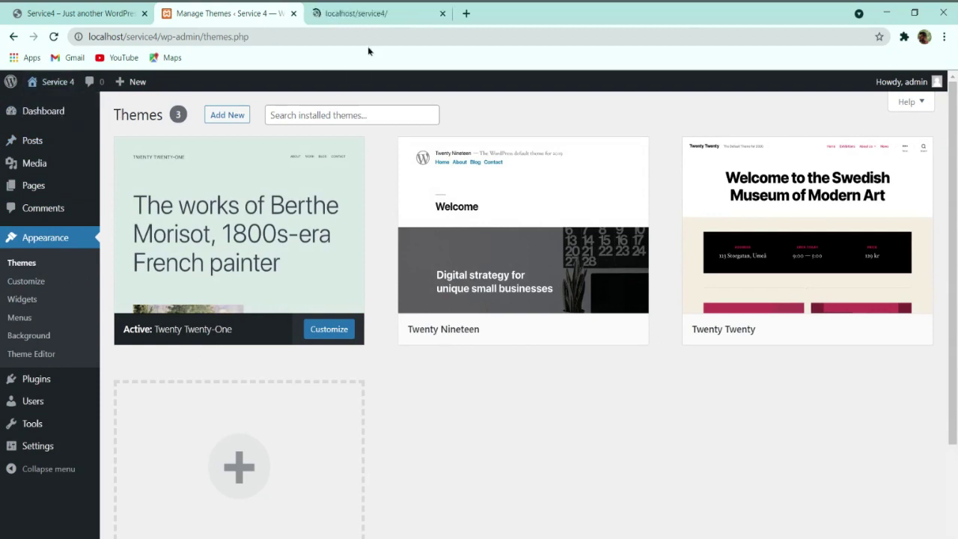
click(356, 11)
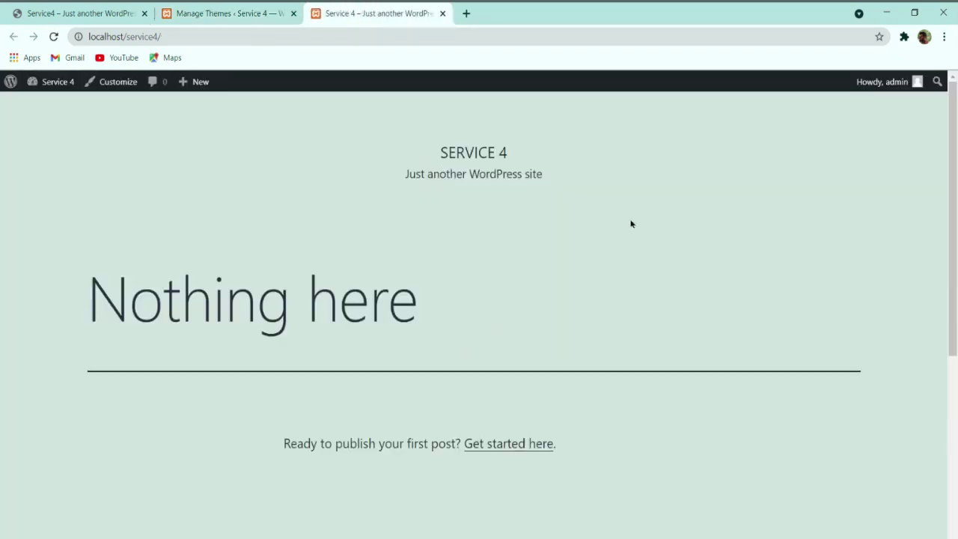
Step: Activate Twenty Nineteen and reload the front page, which now reads Nothing Found
click(238, 13)
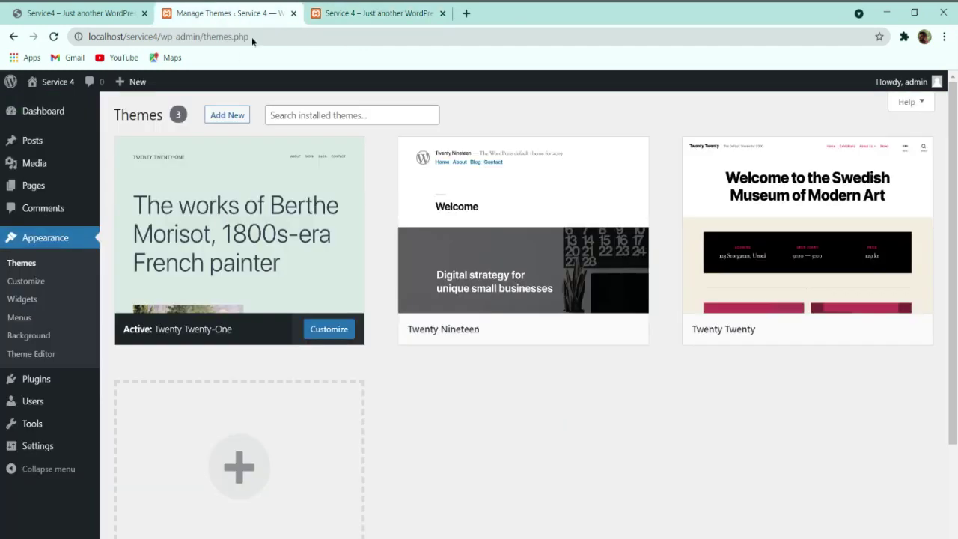
click(554, 330)
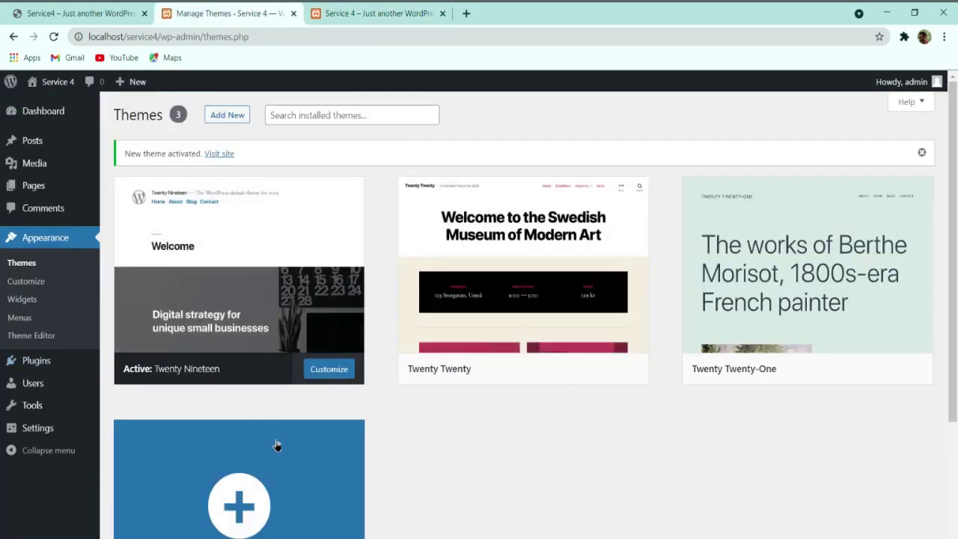
click(329, 13)
click(53, 37)
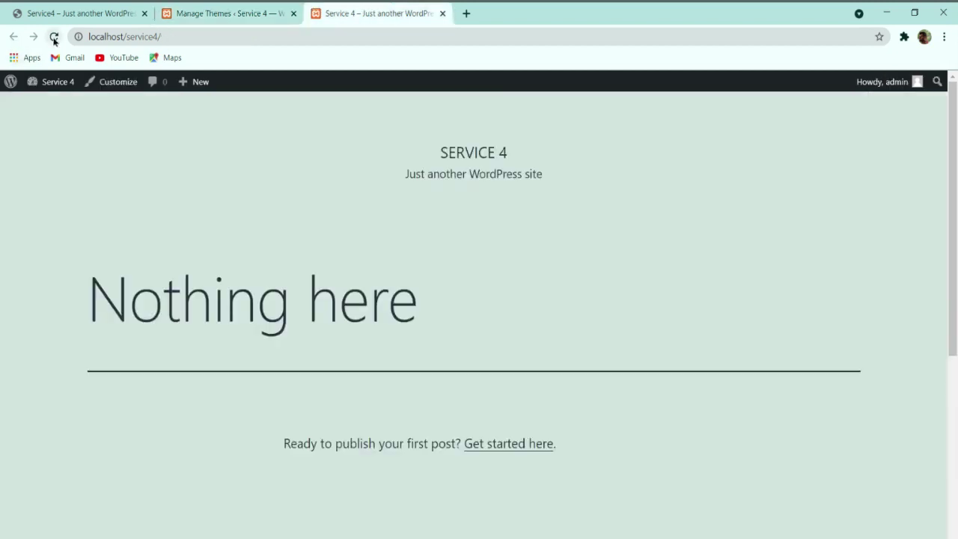
scroll(314, 196, down, 5)
scroll(322, 205, up, 5)
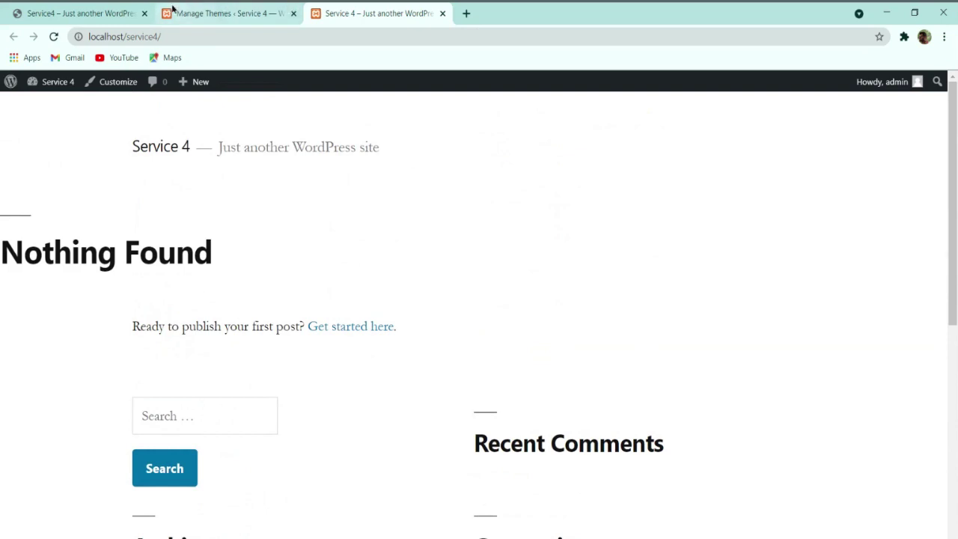
click(225, 12)
mouse_move(783, 335)
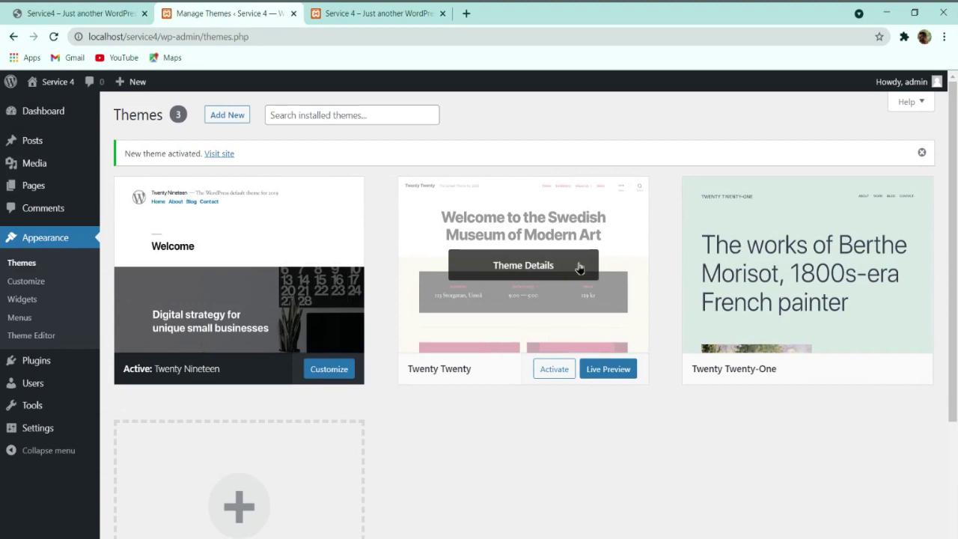
Step: Delete Twenty Twenty, then Twenty Twenty-One, confirming each from its Theme Details panel
click(538, 271)
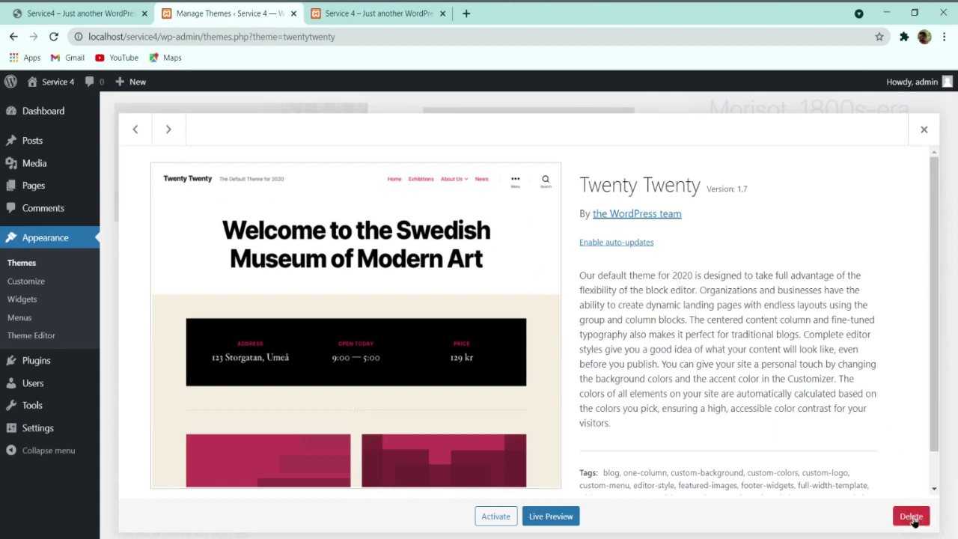
click(912, 519)
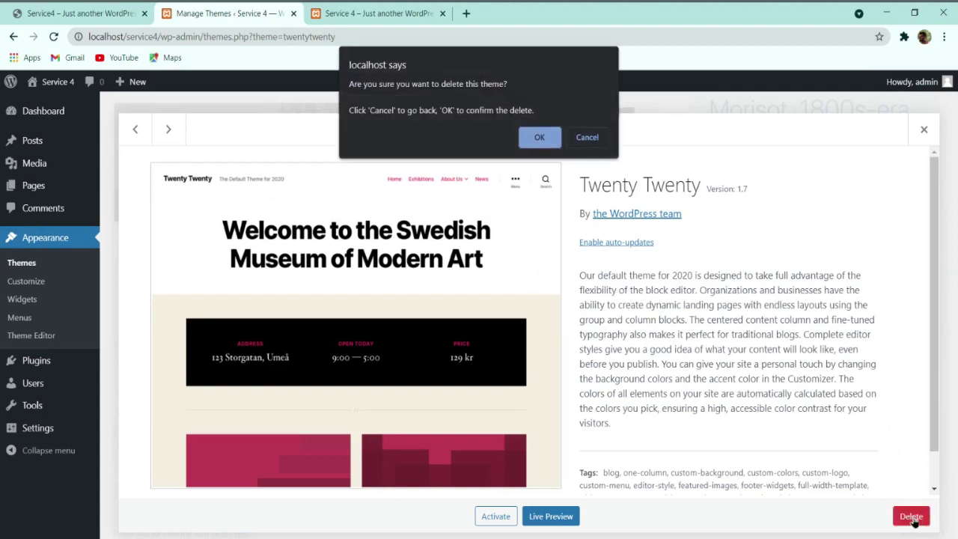
click(539, 139)
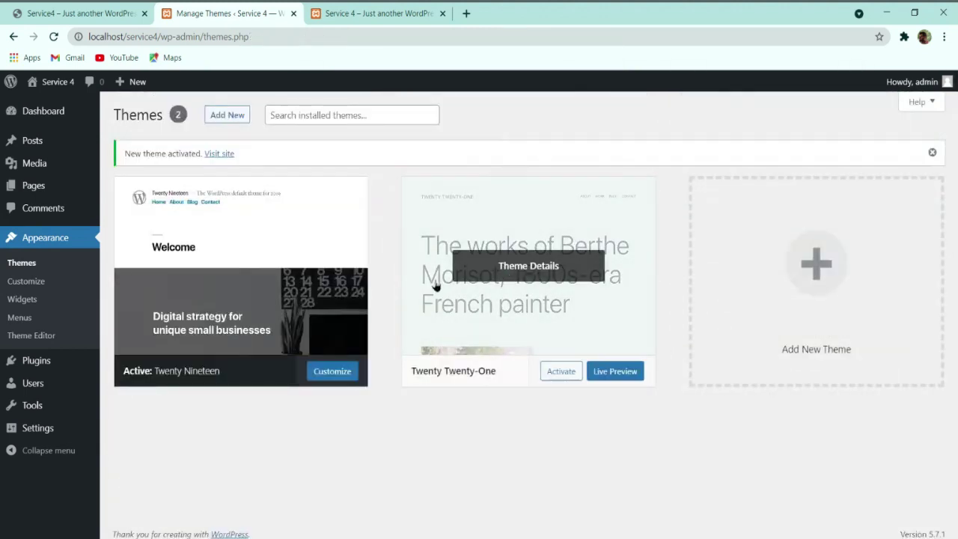
click(560, 267)
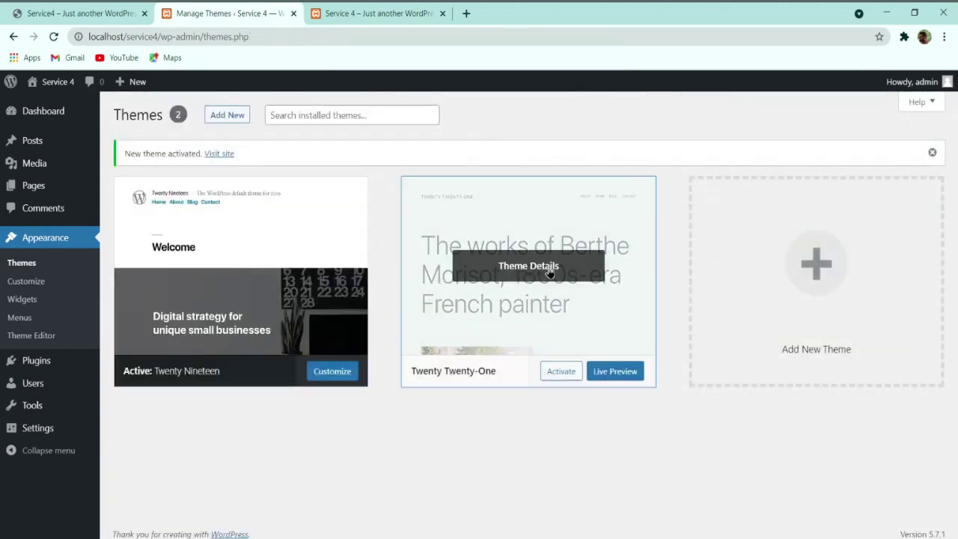
click(911, 515)
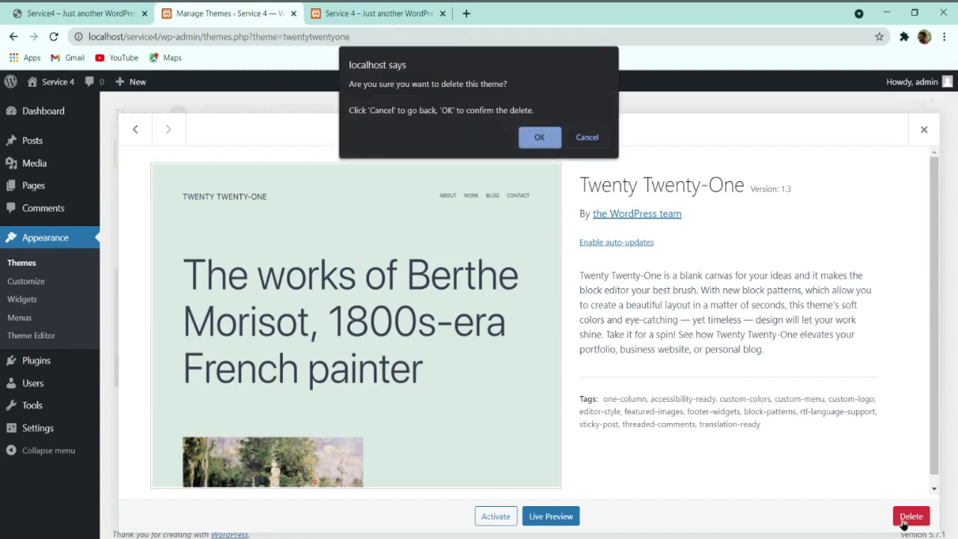
click(537, 138)
scroll(428, 349, up, 1)
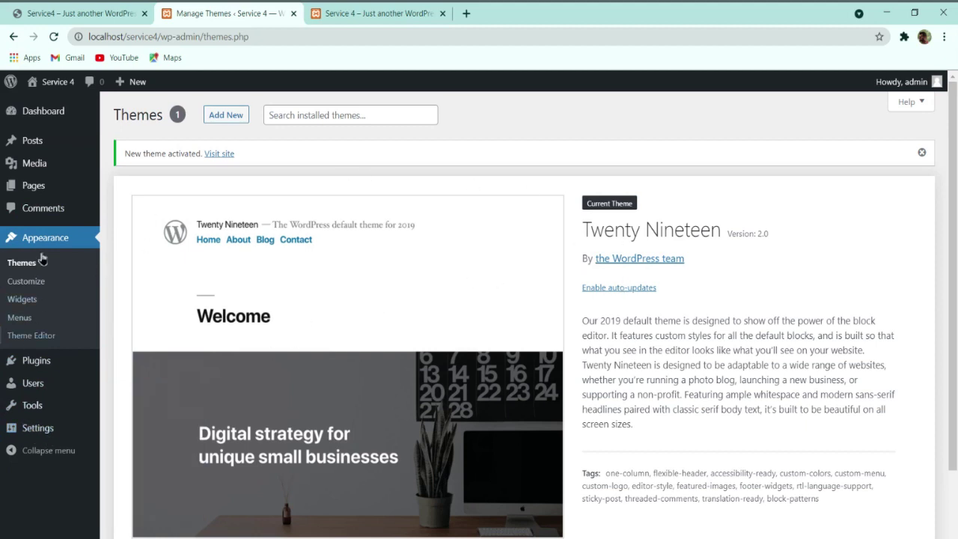
Step: Pass through the Widgets and Menus screens, then show the installed plugins, Akismet Anti-Spam and Hello Dolly
click(33, 299)
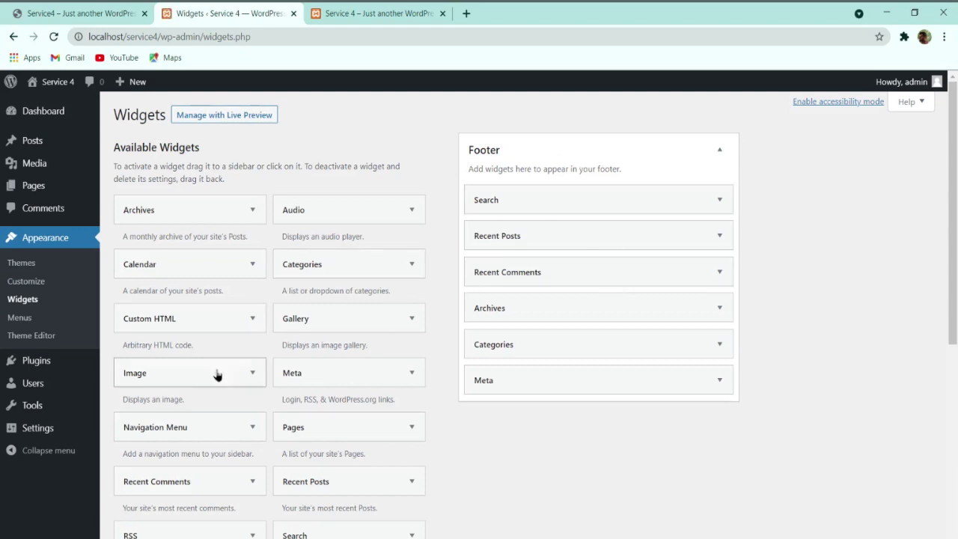
click(30, 321)
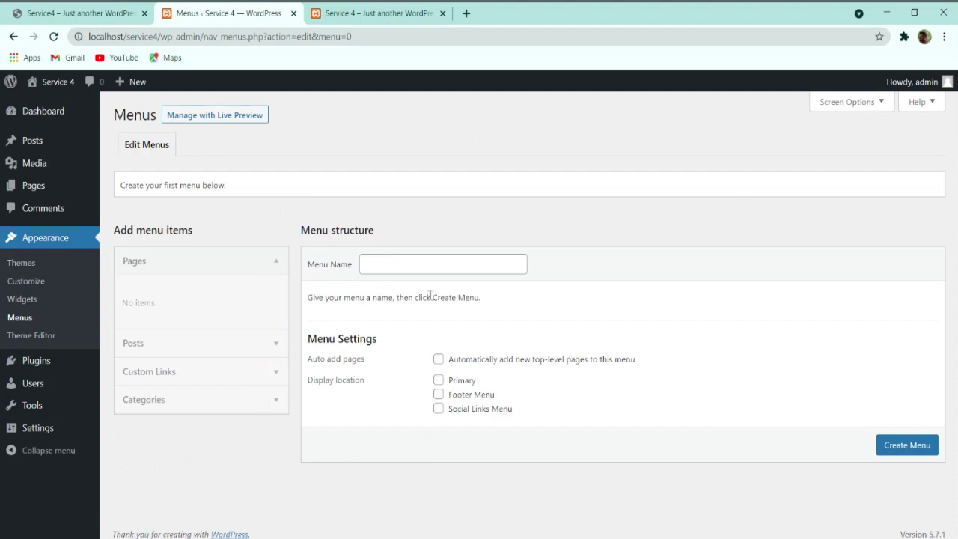
click(37, 363)
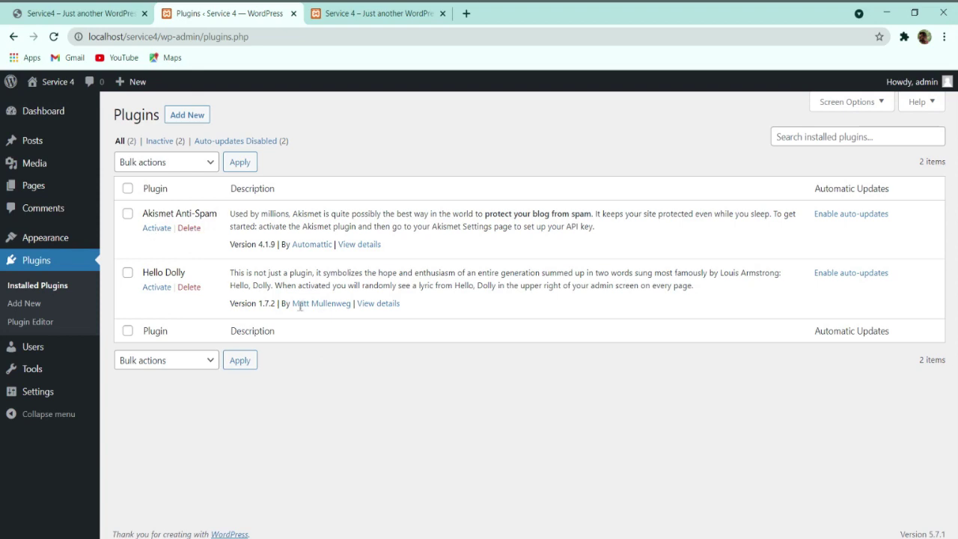
Step: Bulk-delete Akismet Anti-Spam and Hello Dolly, then go to the Users list
click(127, 188)
click(170, 164)
click(151, 227)
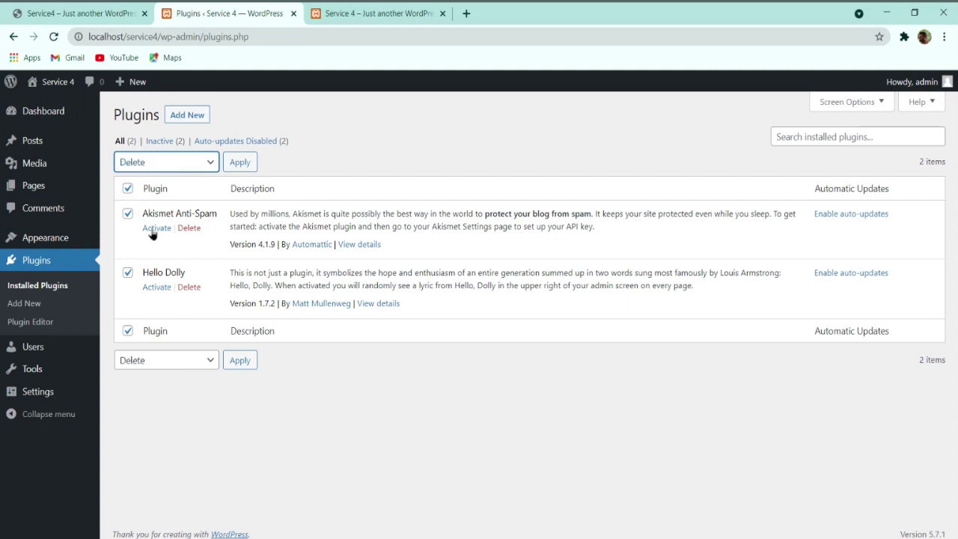
click(239, 162)
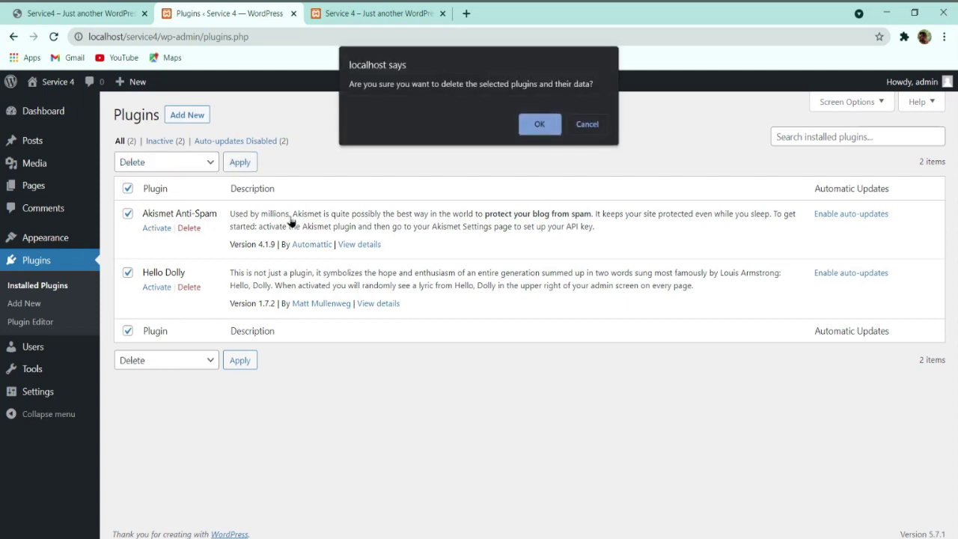
click(539, 125)
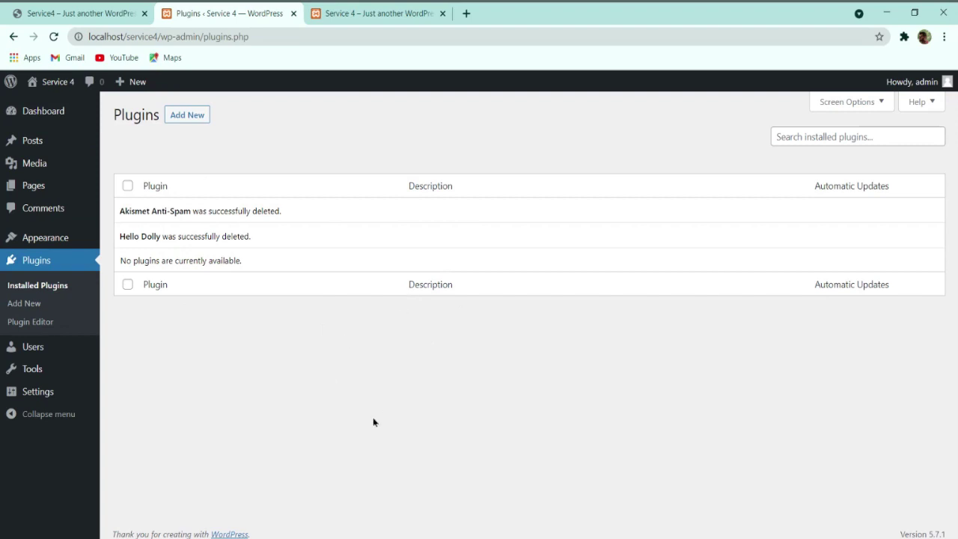
click(35, 358)
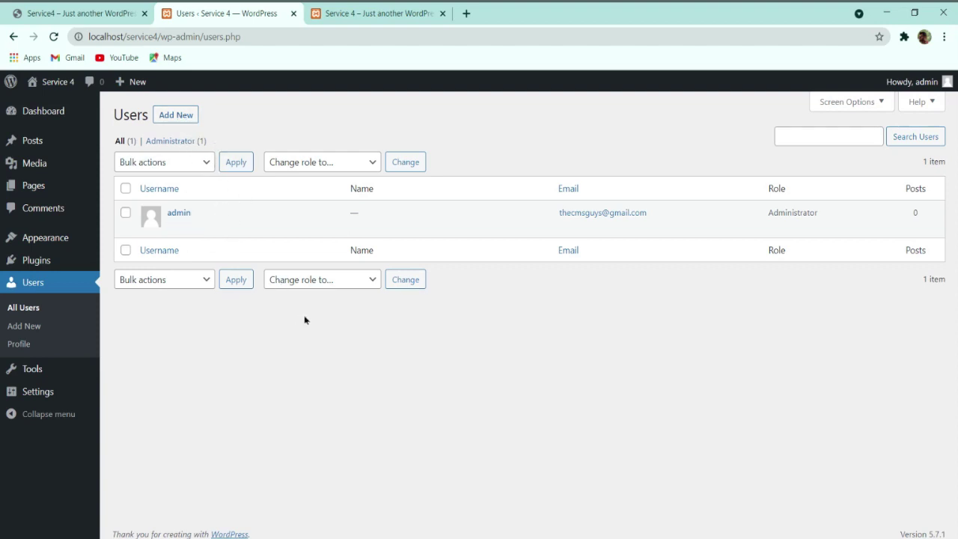
Step: Look over the Add New User form and its Role dropdown, then go to General Settings
click(172, 118)
scroll(255, 270, down, 1)
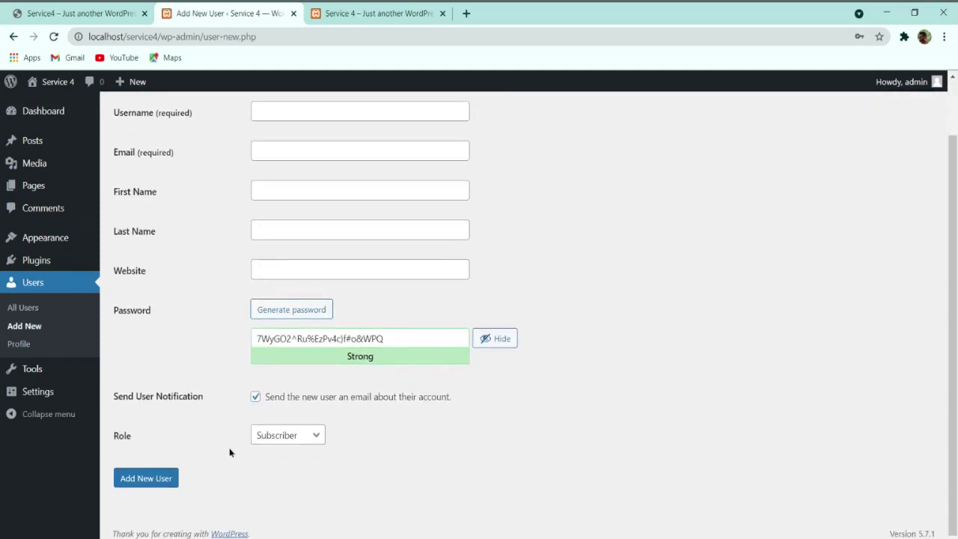
click(299, 441)
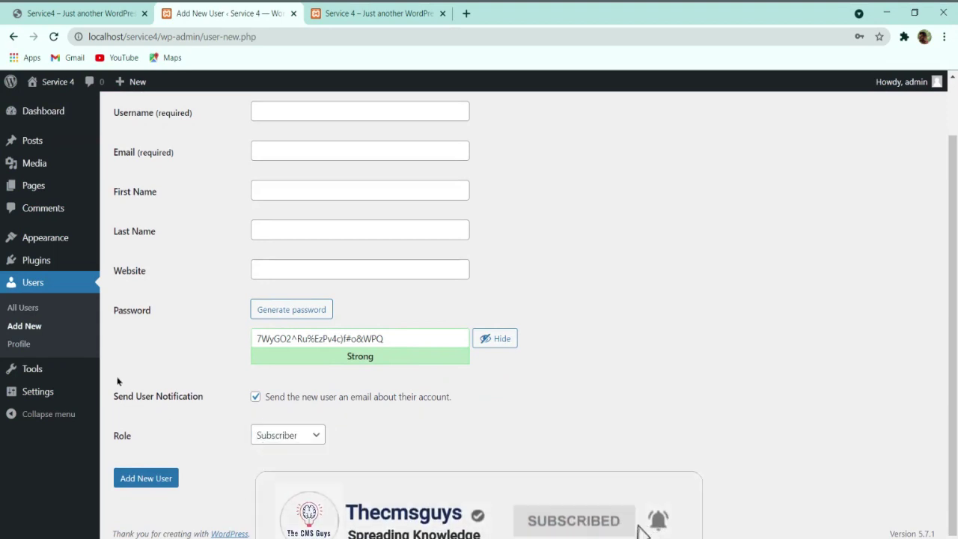
mouse_move(46, 378)
click(41, 394)
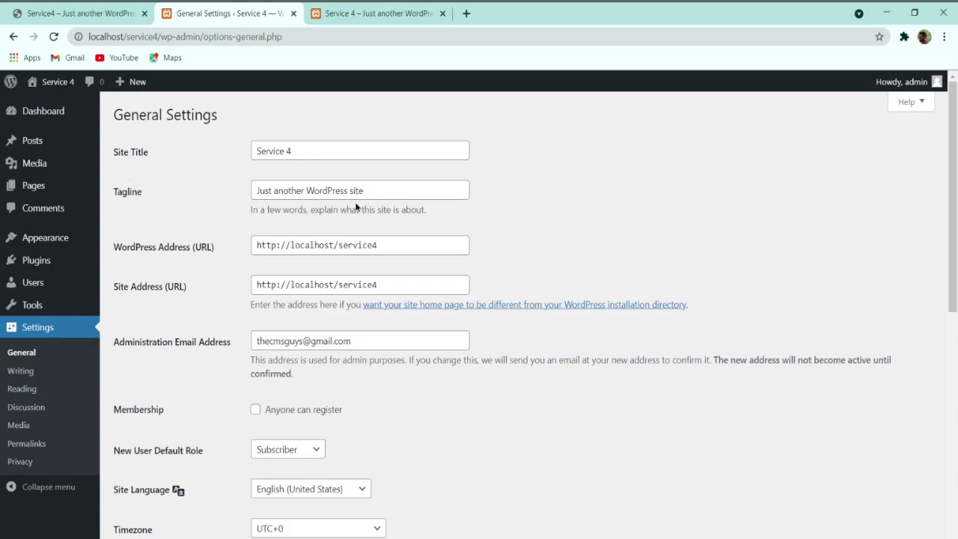
Step: Scroll through General Settings for site title Service 4 without changing anything
scroll(304, 178, down, 3)
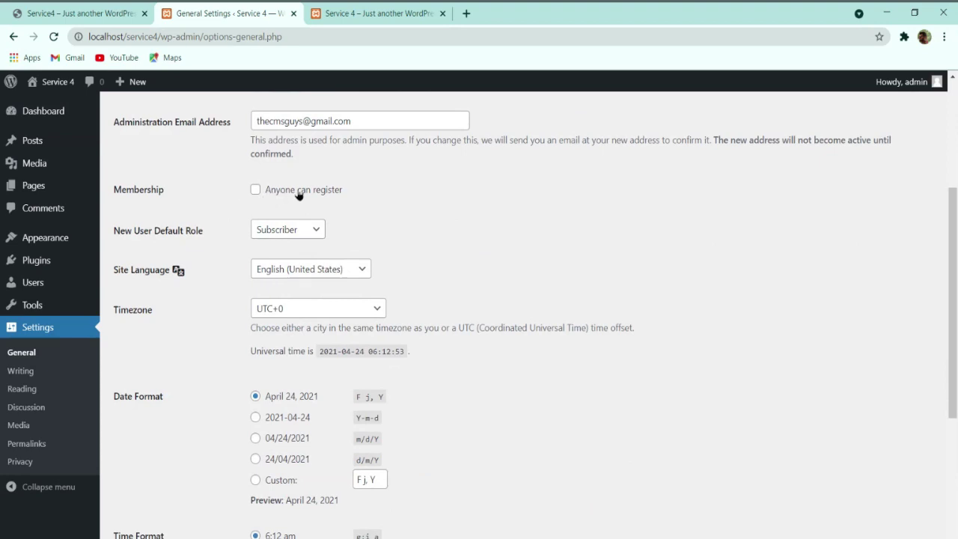
scroll(299, 196, down, 3)
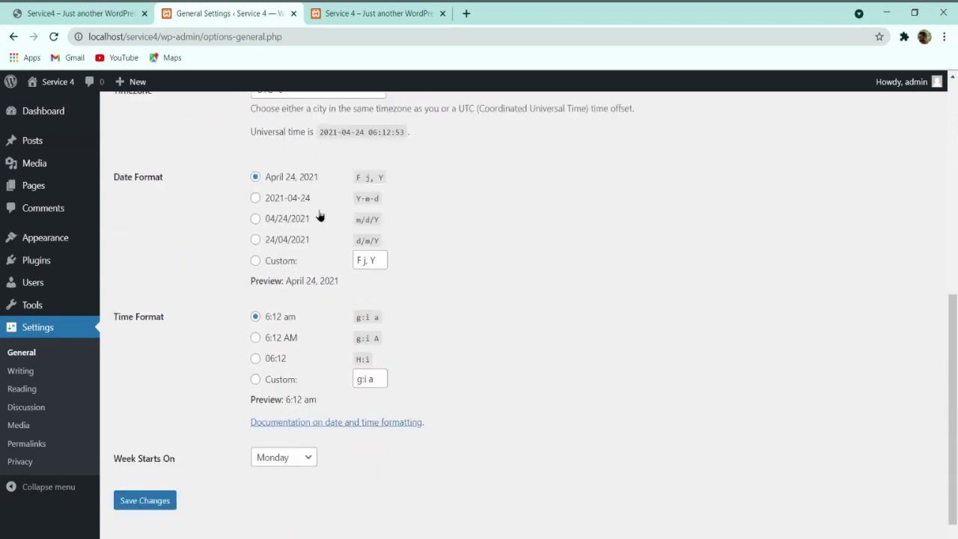
scroll(319, 216, up, 3)
scroll(308, 274, down, 4)
scroll(406, 284, up, 3)
scroll(359, 454, down, 2)
Step: Look over the Writing and Reading settings, ending on Permalink Settings
click(24, 371)
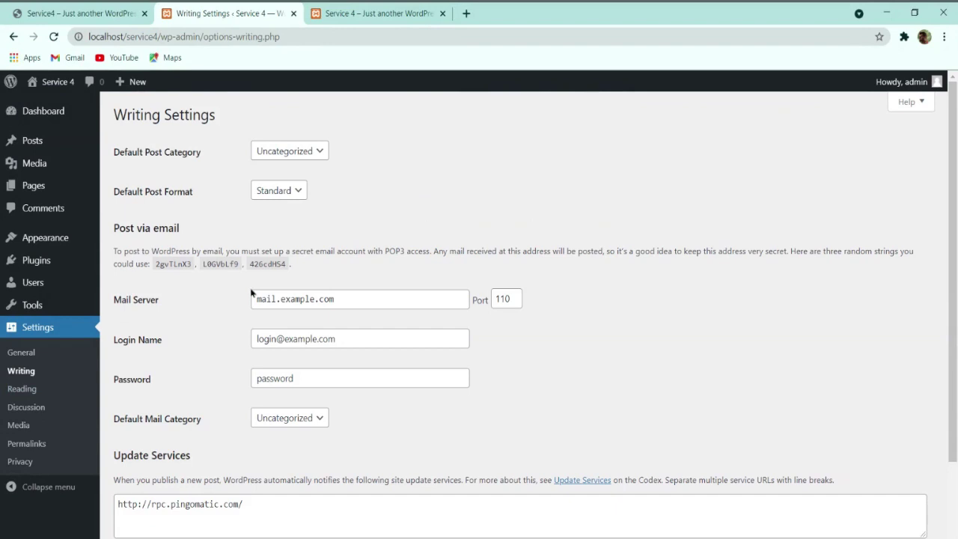
scroll(171, 382, down, 2)
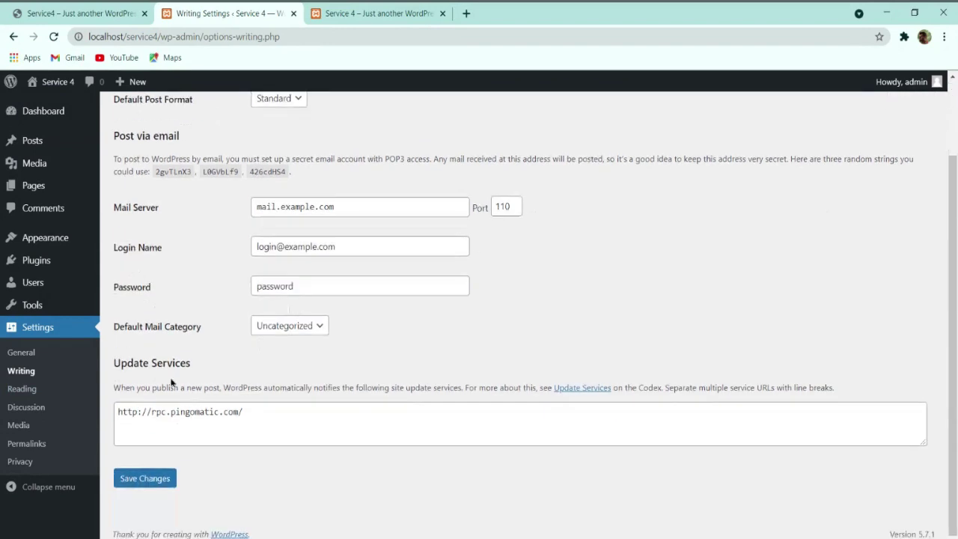
click(38, 390)
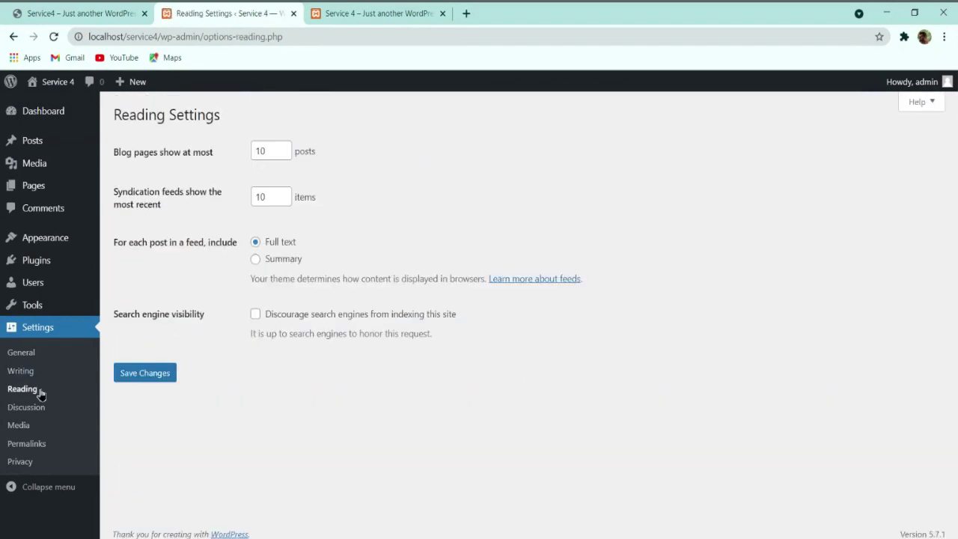
click(26, 445)
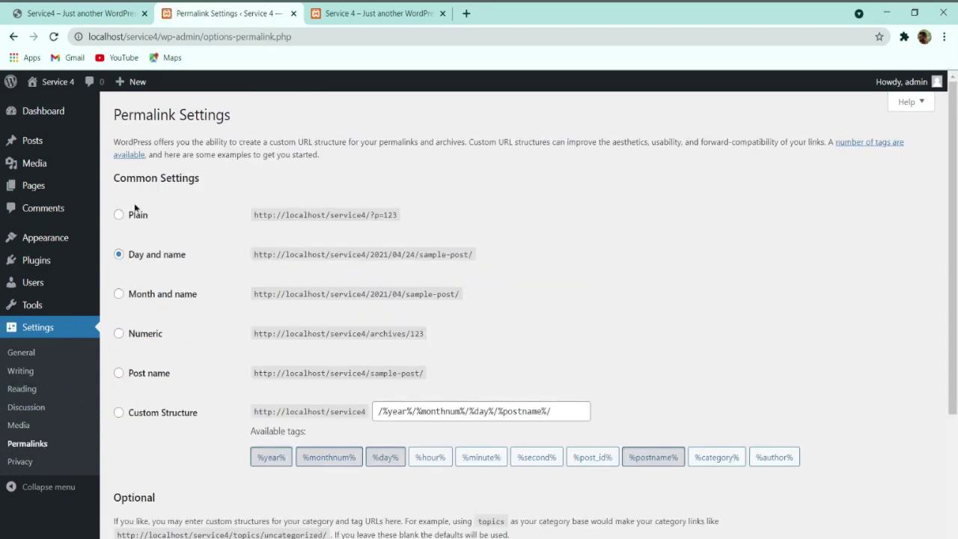
Step: Switch the permalink structure to Post name and save, then go to Appearance > Themes
click(147, 376)
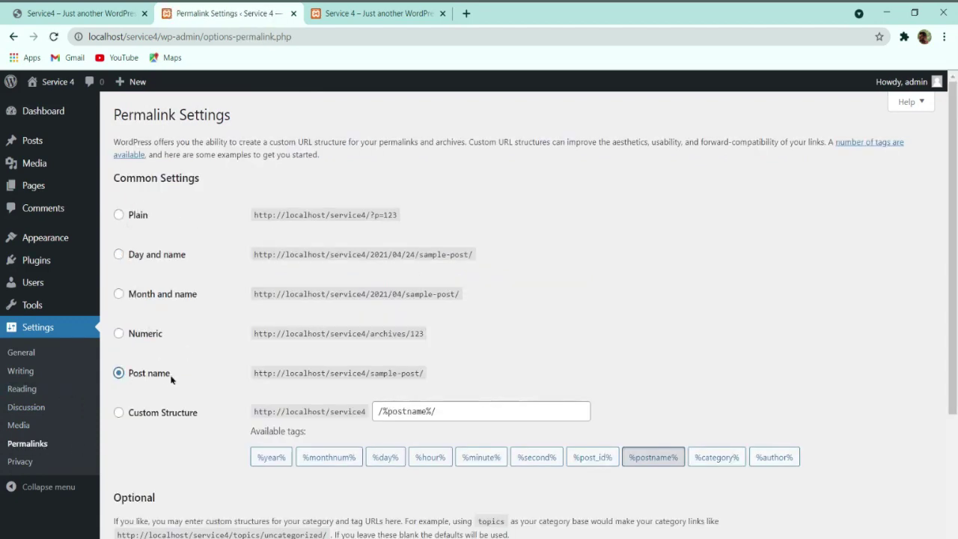
scroll(171, 230, down, 3)
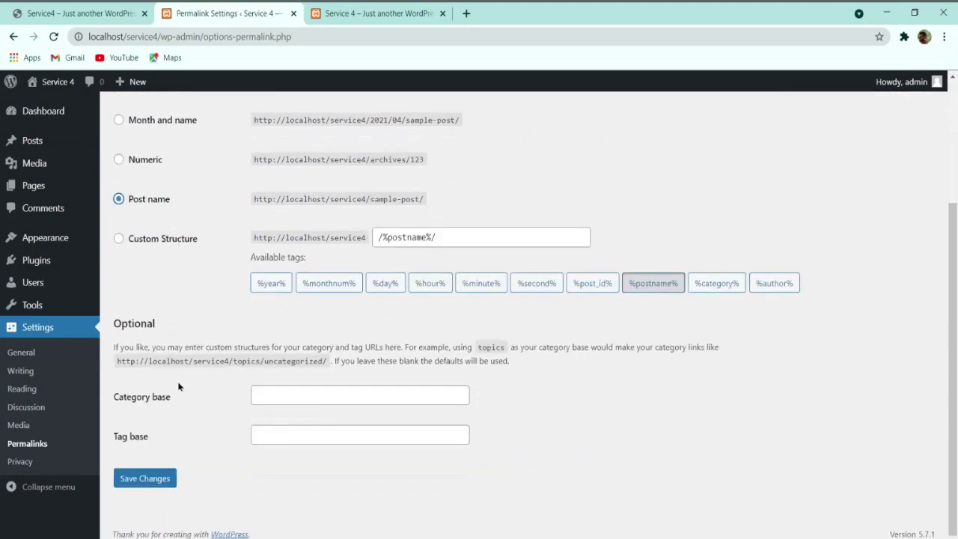
click(154, 479)
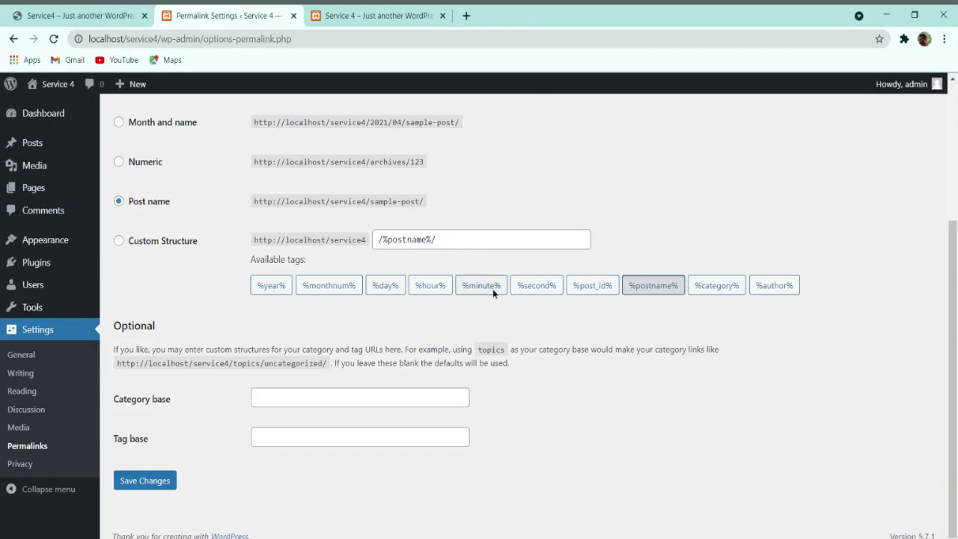
mouse_move(45, 239)
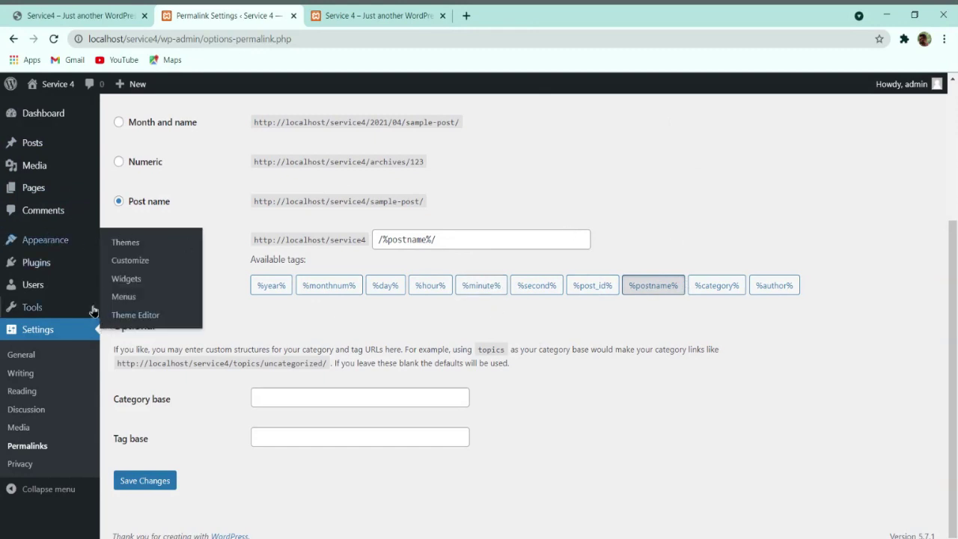
click(126, 244)
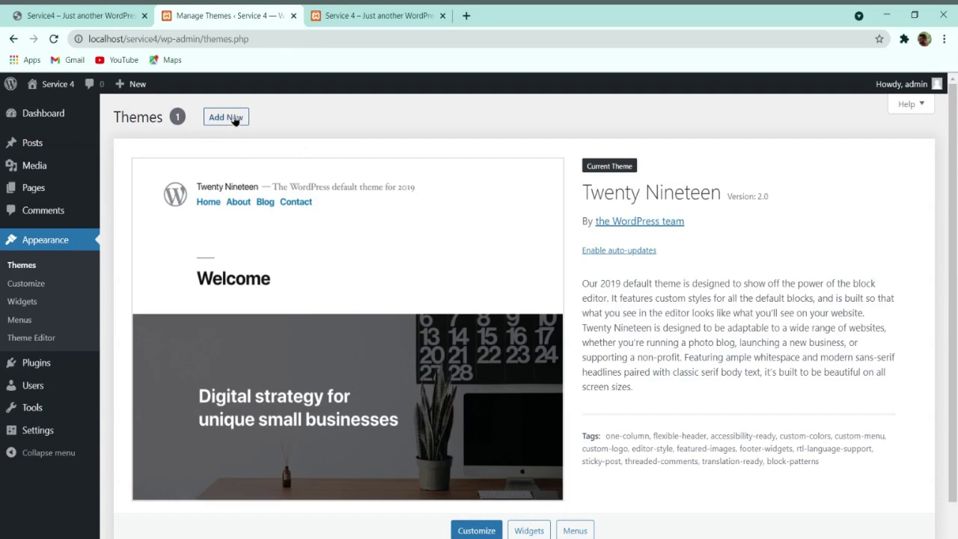
Step: Search the theme directory for 'ocean wp', then install and activate OceanWP
click(227, 119)
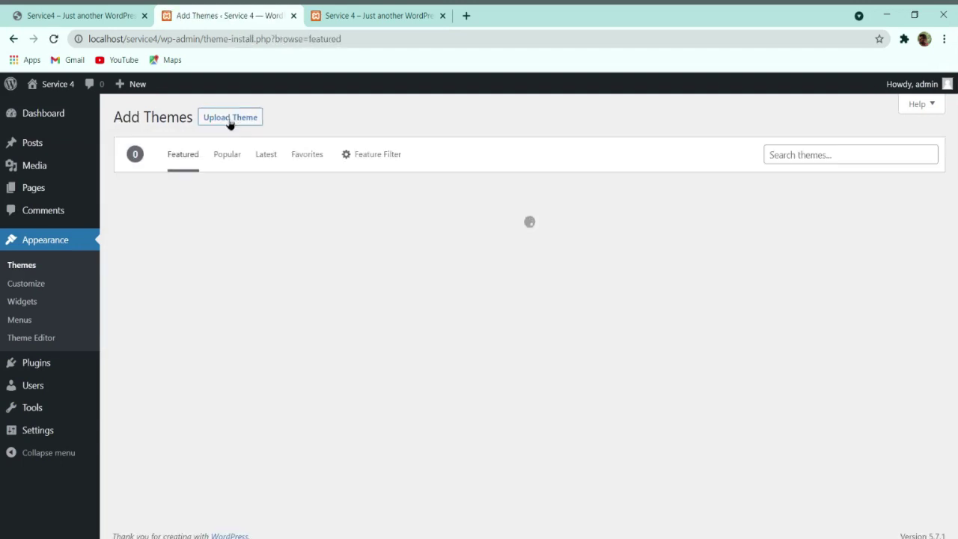
click(803, 155)
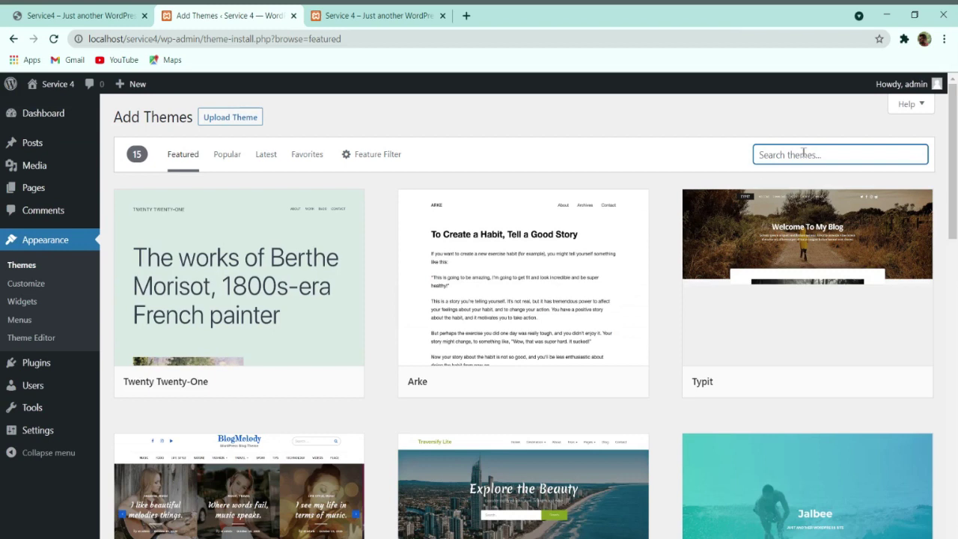
text(ocean wp)
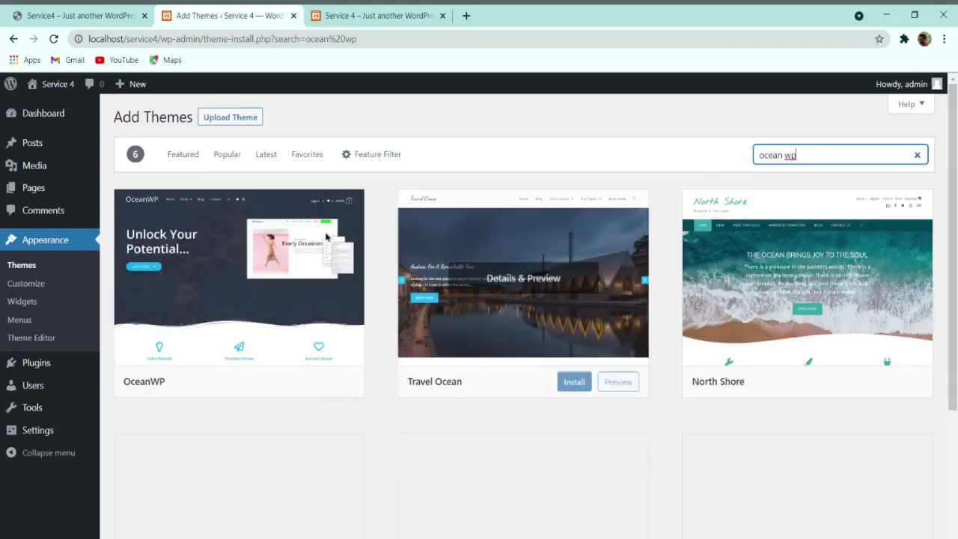
mouse_move(326, 237)
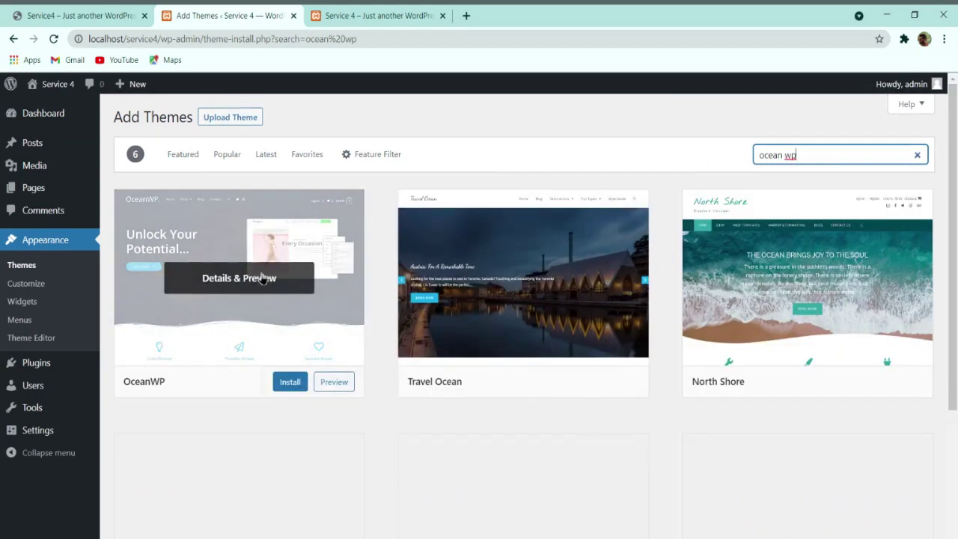
click(290, 387)
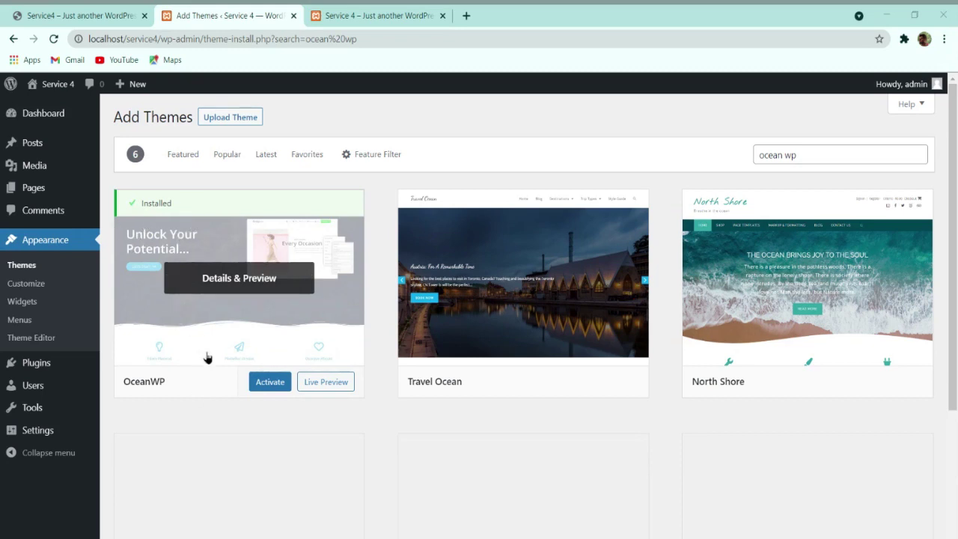
click(270, 390)
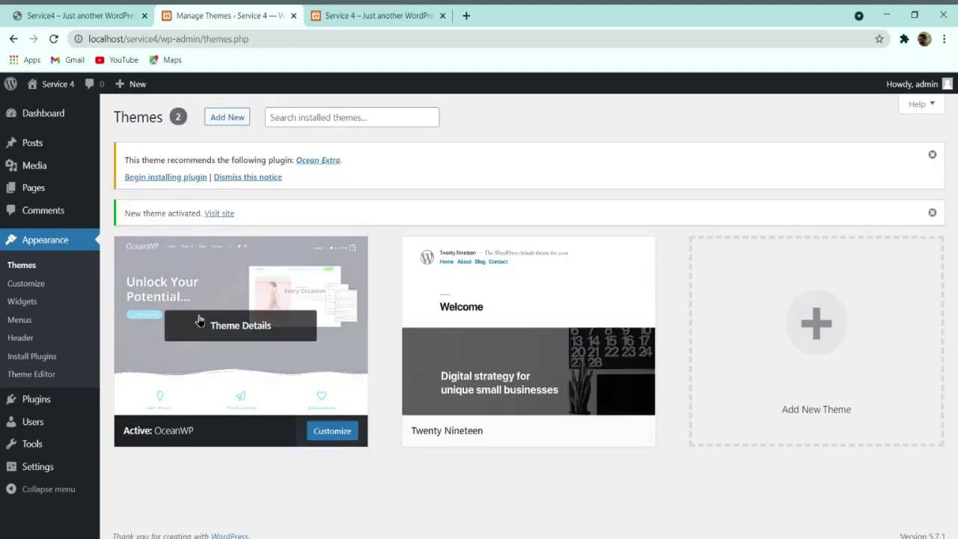
Step: Visit and reload the live site to check its OceanWP layout
click(224, 213)
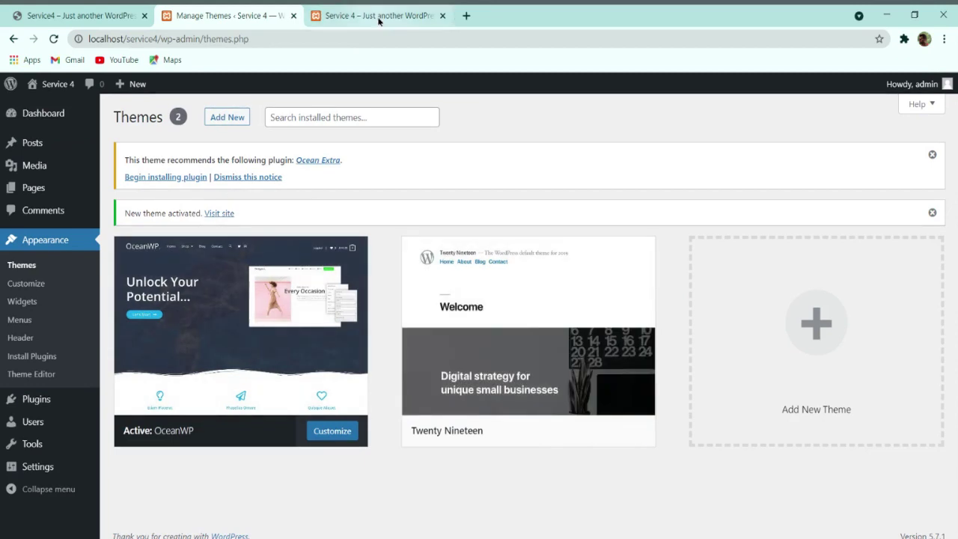
click(55, 39)
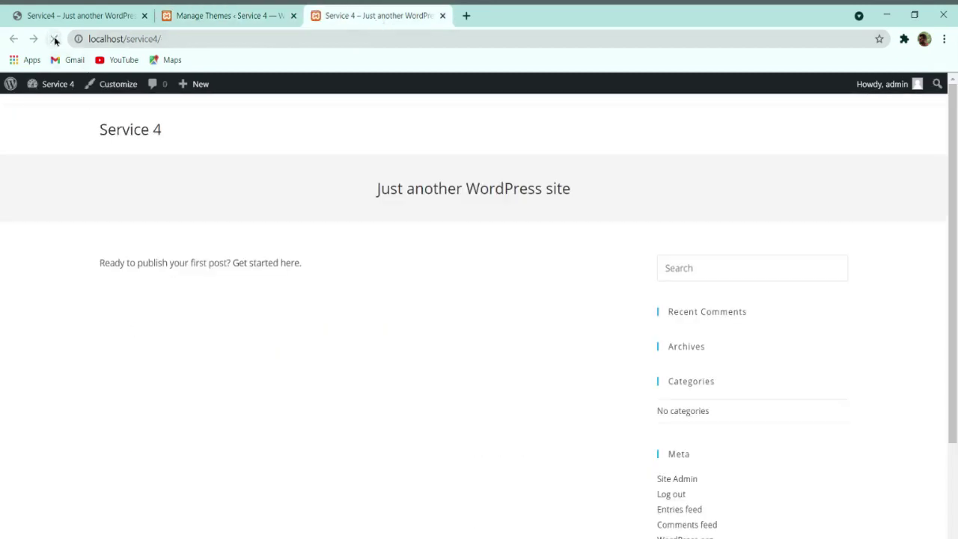
scroll(746, 332, down, 3)
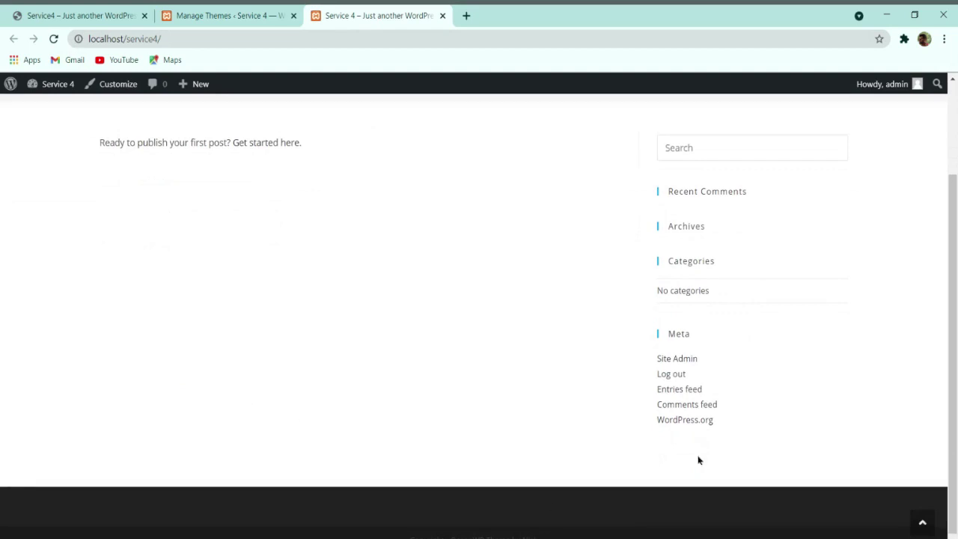
scroll(696, 457, up, 3)
Step: Delete the Twenty Nineteen theme from its Theme Details and confirm
click(229, 15)
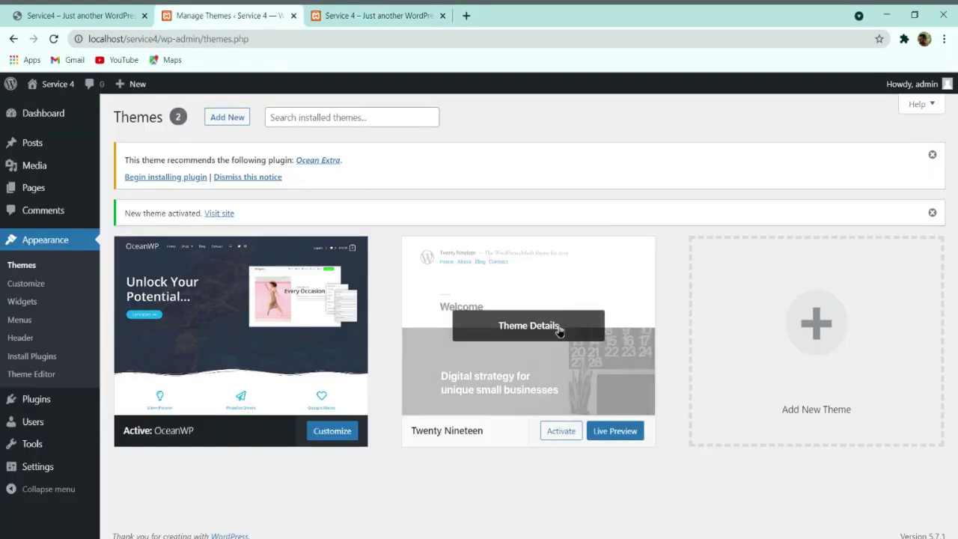
click(558, 329)
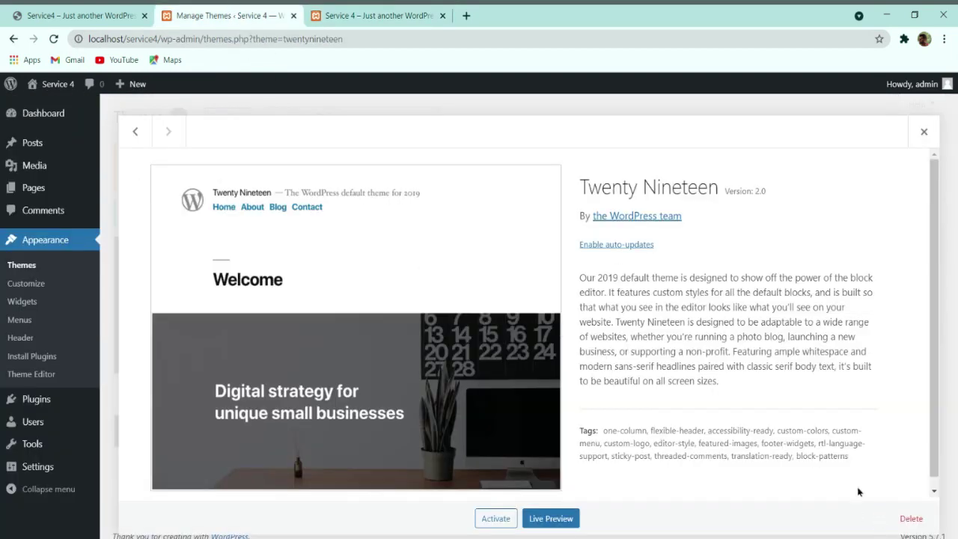
click(910, 518)
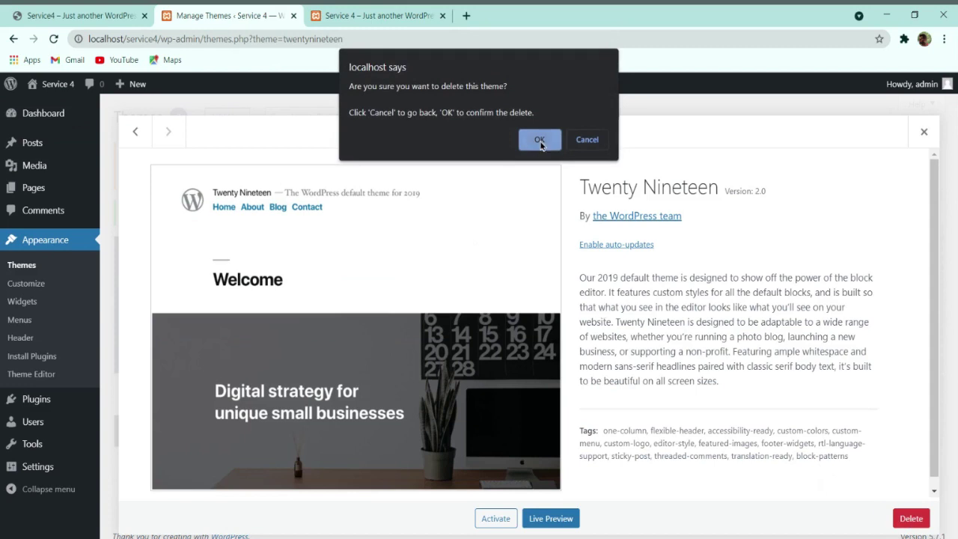
click(539, 140)
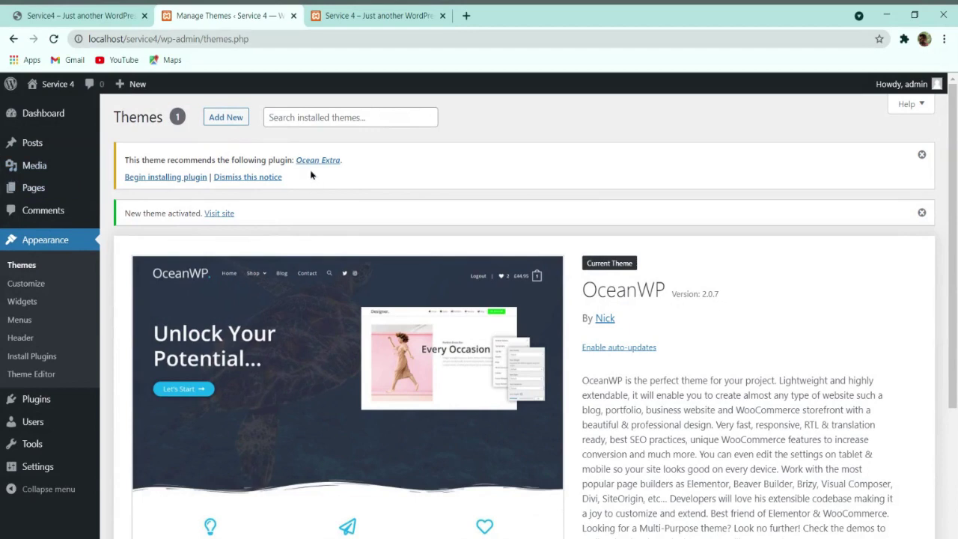
Step: Show All Pages, which lists no pages and two in Trash
mouse_move(34, 189)
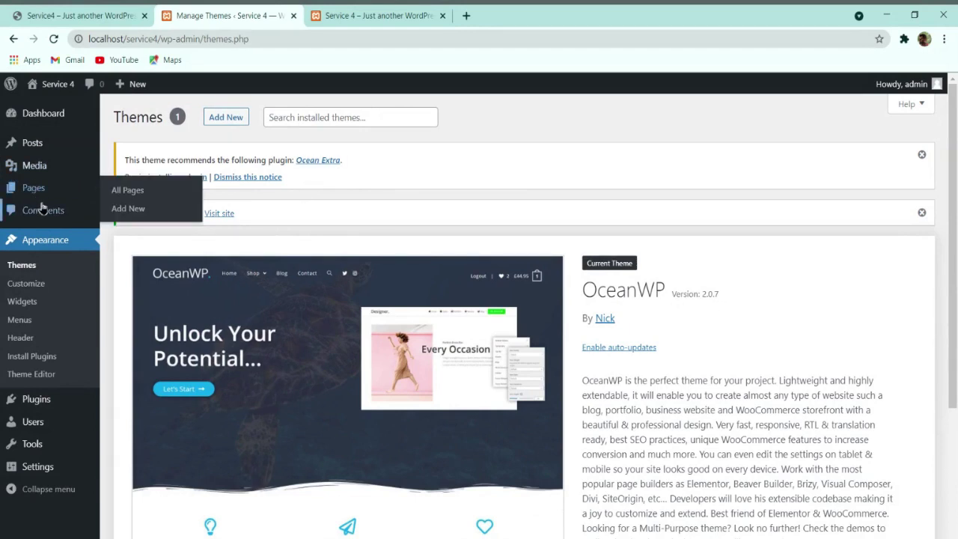
click(135, 196)
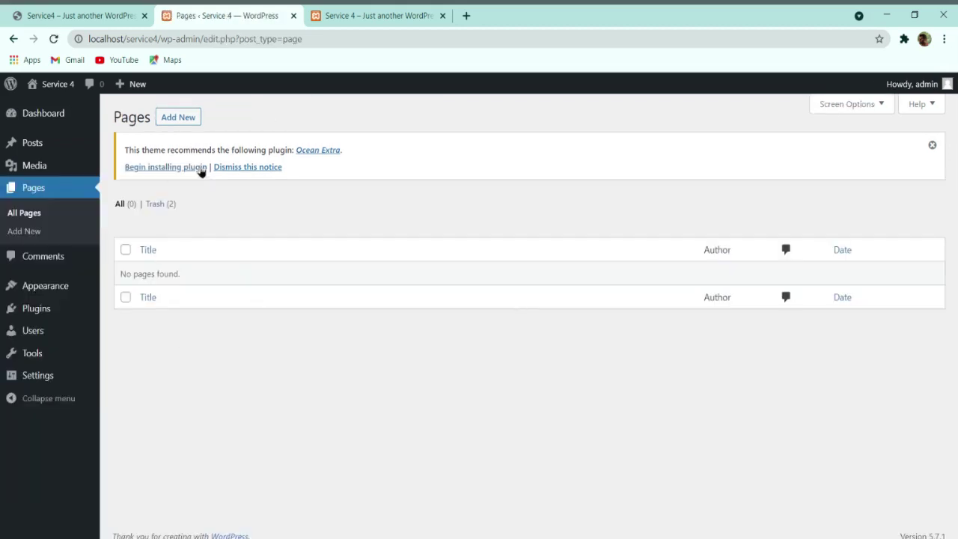
Step: Create and publish a page titled 'Home', then view it live
click(181, 120)
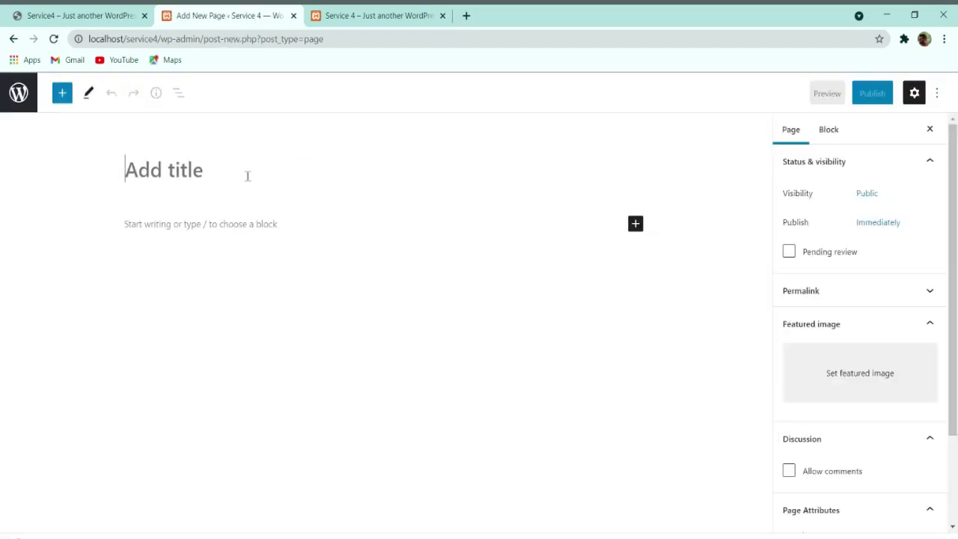
text(Home)
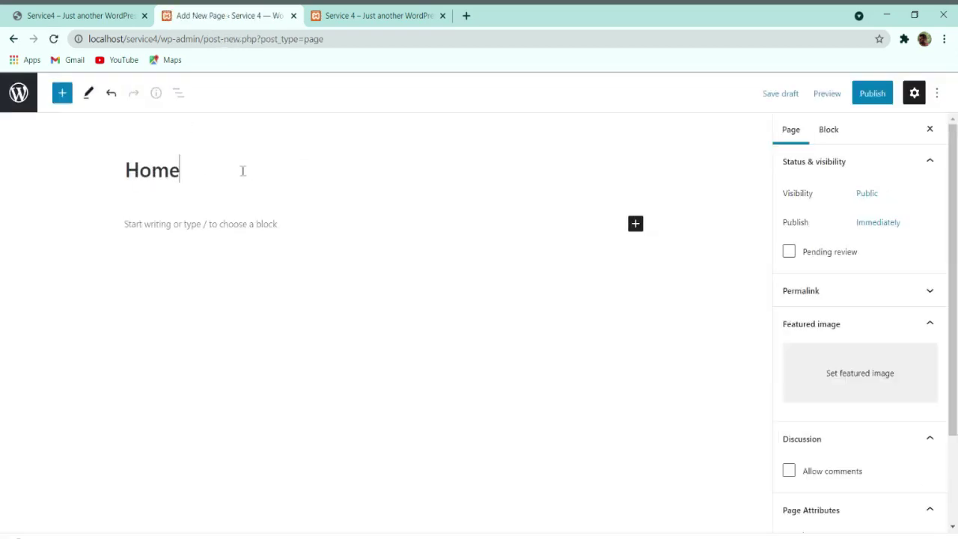
scroll(935, 249, down, 2)
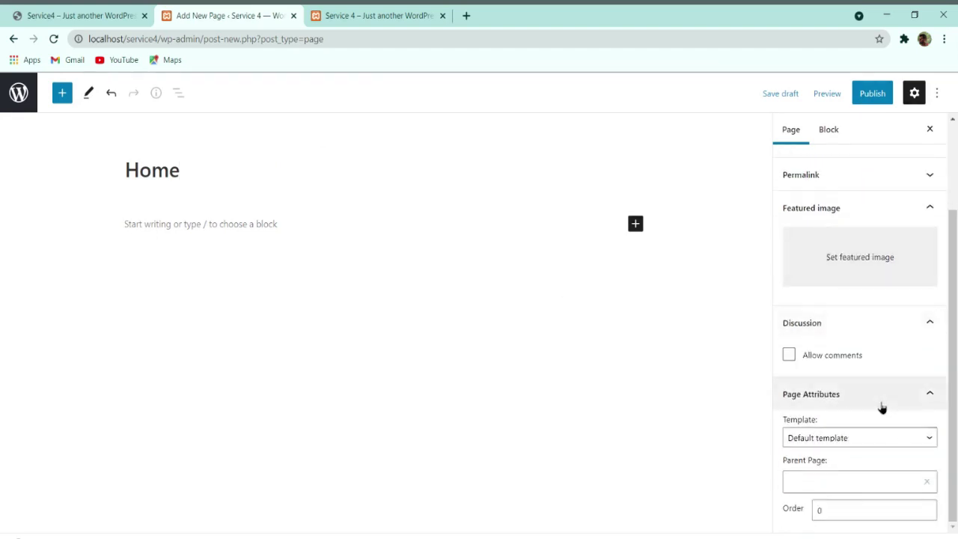
scroll(880, 406, up, 3)
click(291, 293)
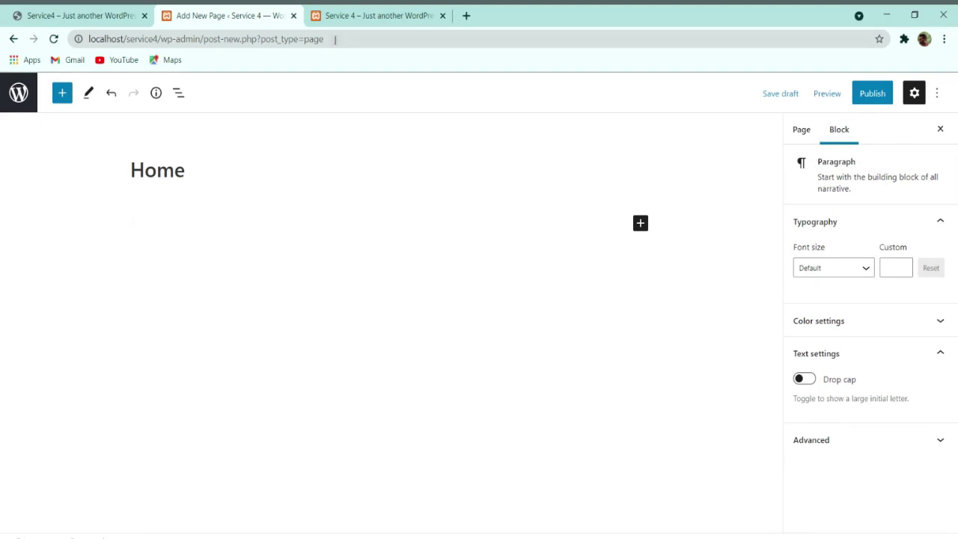
click(843, 93)
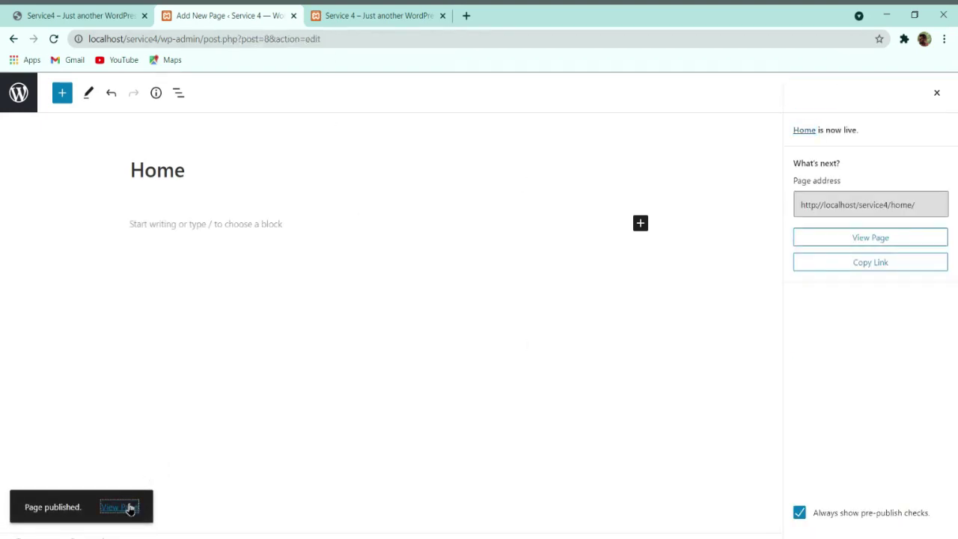
click(129, 508)
Step: Close the old front-page tab and scroll through the live, empty Home page
click(495, 15)
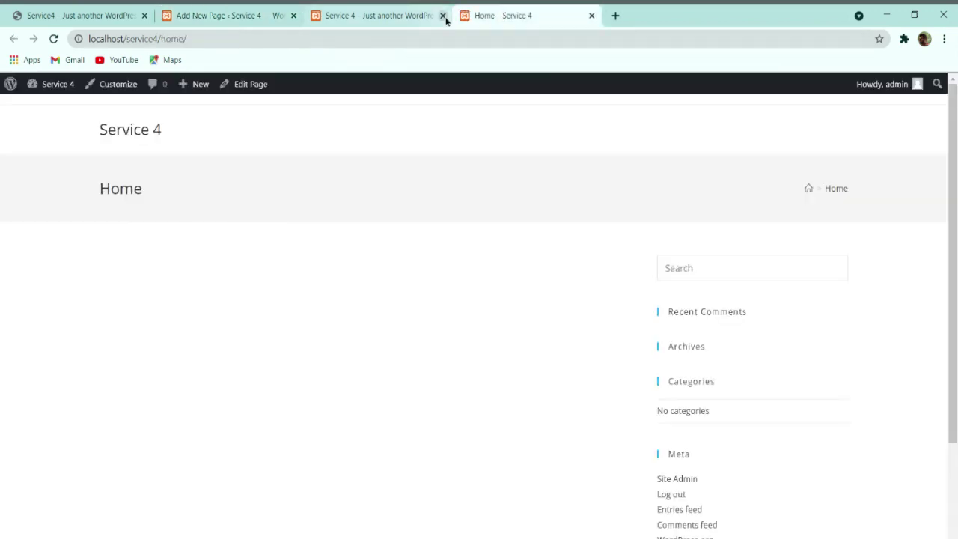
click(442, 15)
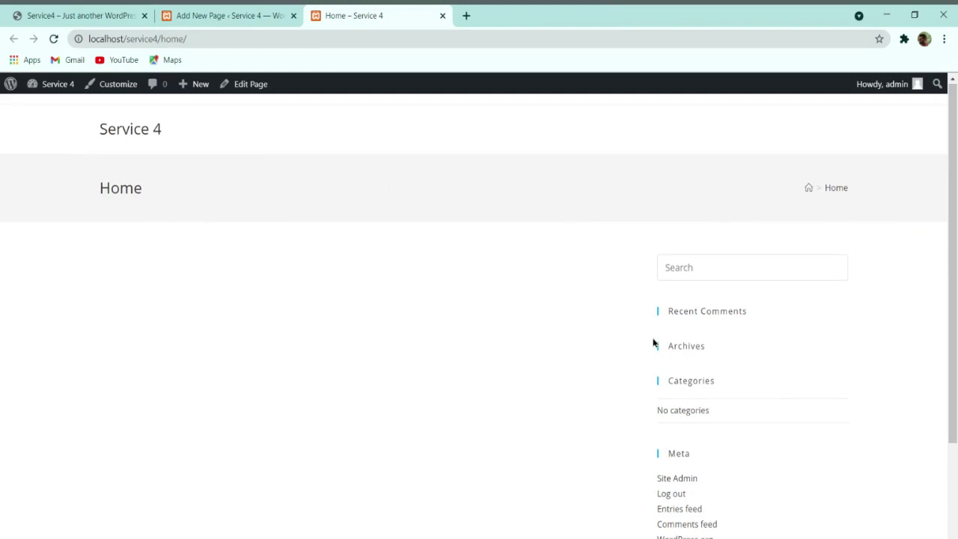
scroll(658, 381, down, 3)
scroll(946, 210, up, 1)
scroll(857, 383, down, 2)
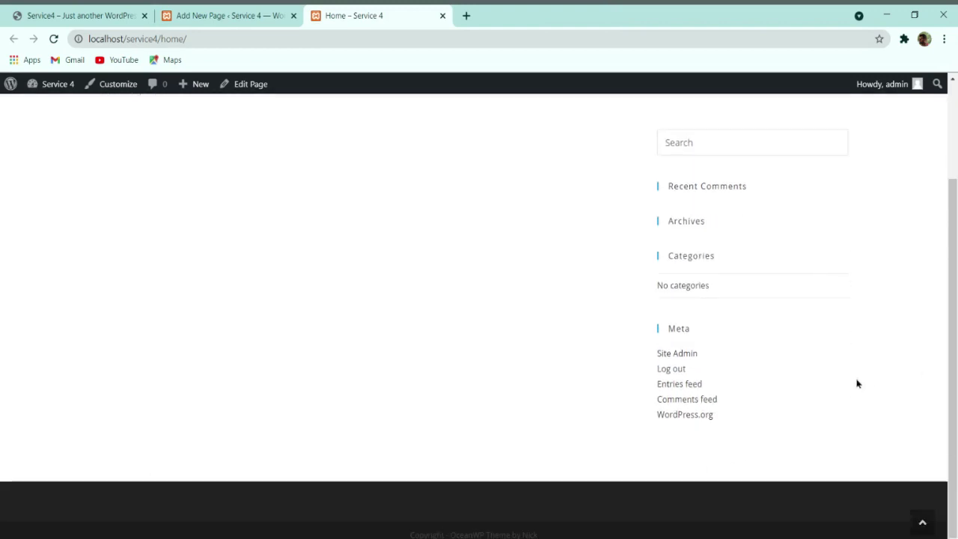
scroll(845, 374, up, 3)
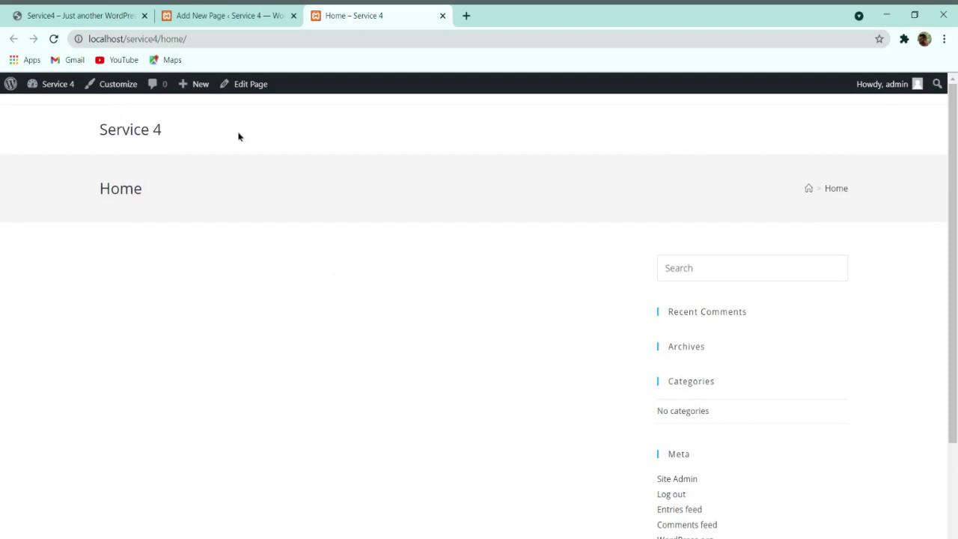
scroll(635, 515, down, 3)
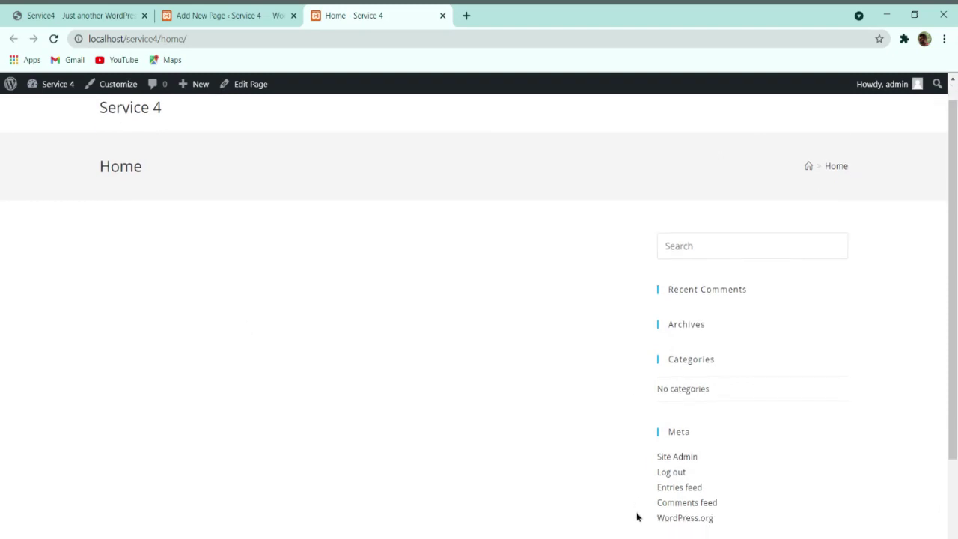
scroll(879, 233, up, 3)
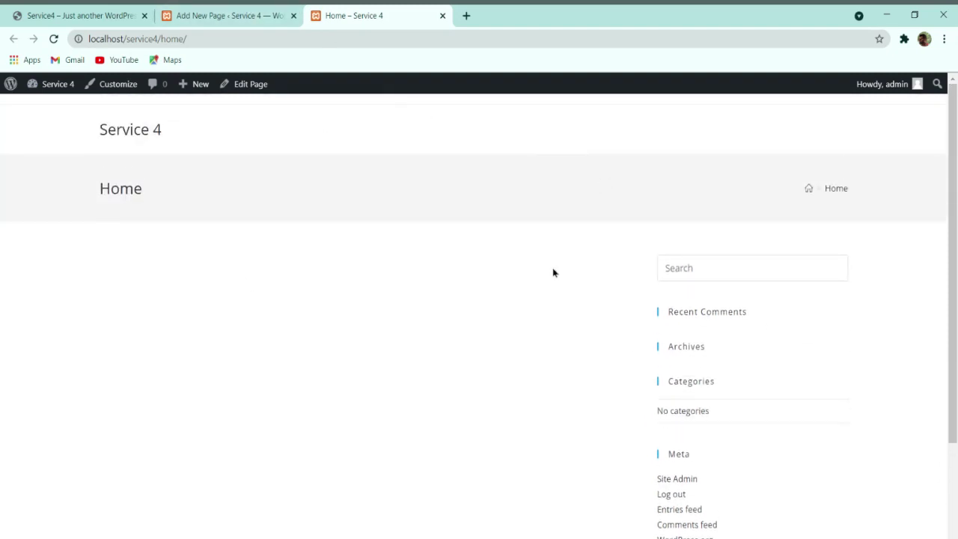
Step: Leave the Home editor and install the recommended Ocean Extra plugin from the admin notice
click(208, 13)
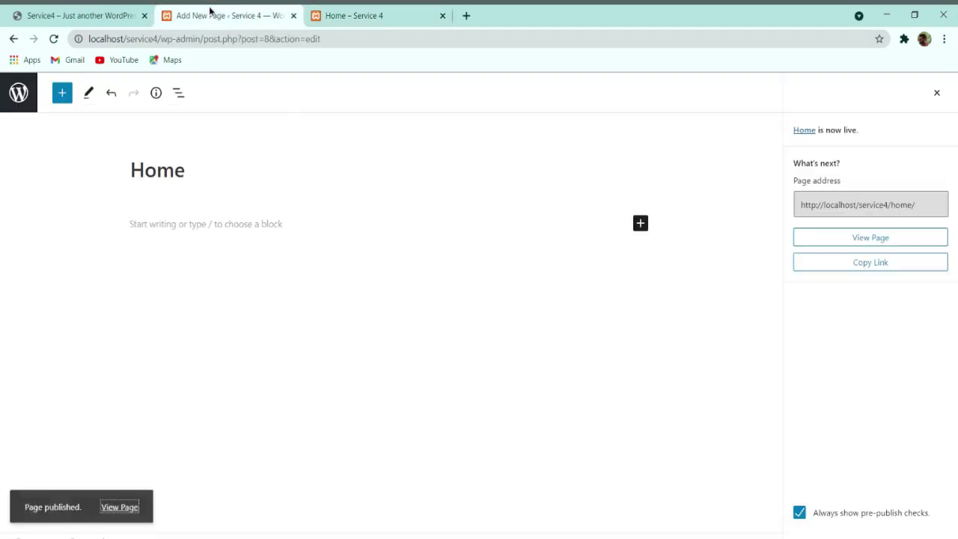
click(22, 89)
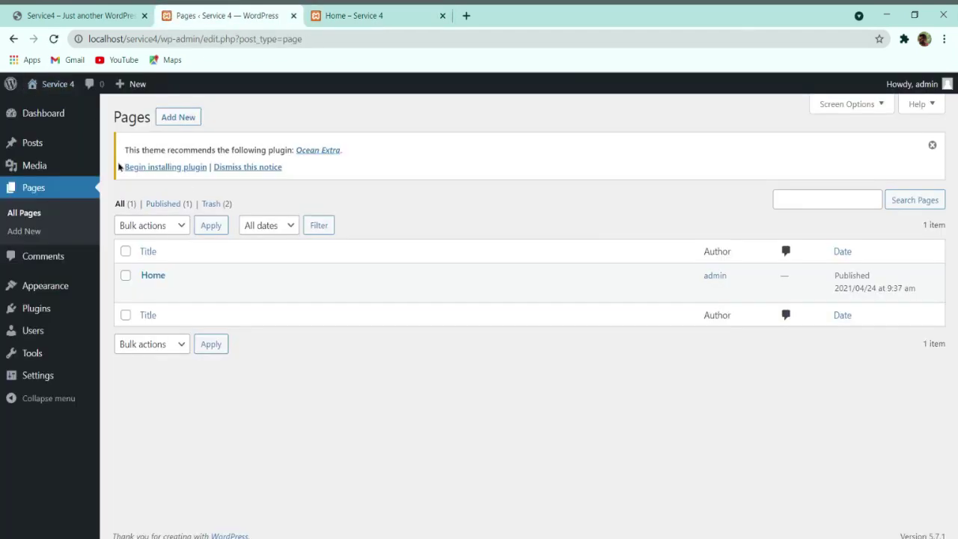
click(156, 169)
click(153, 227)
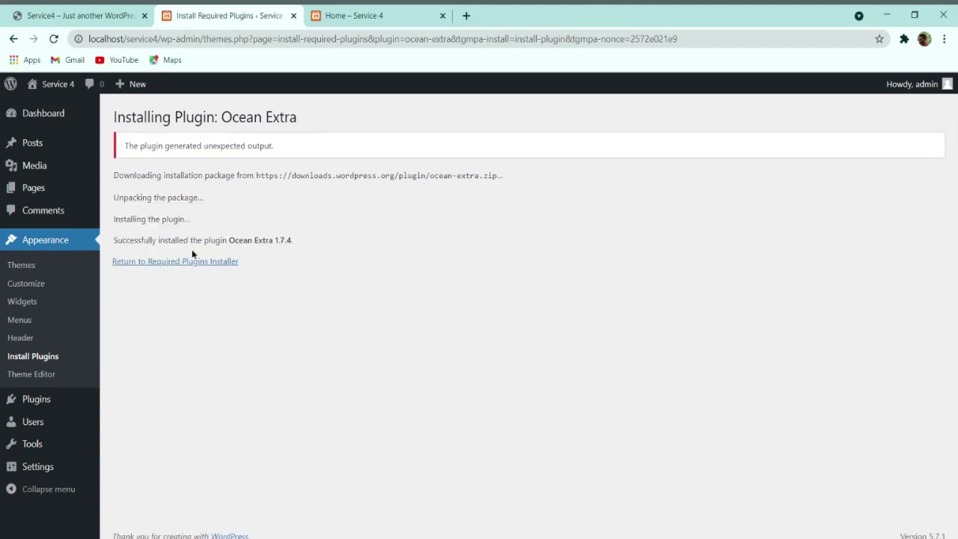
mouse_move(40, 194)
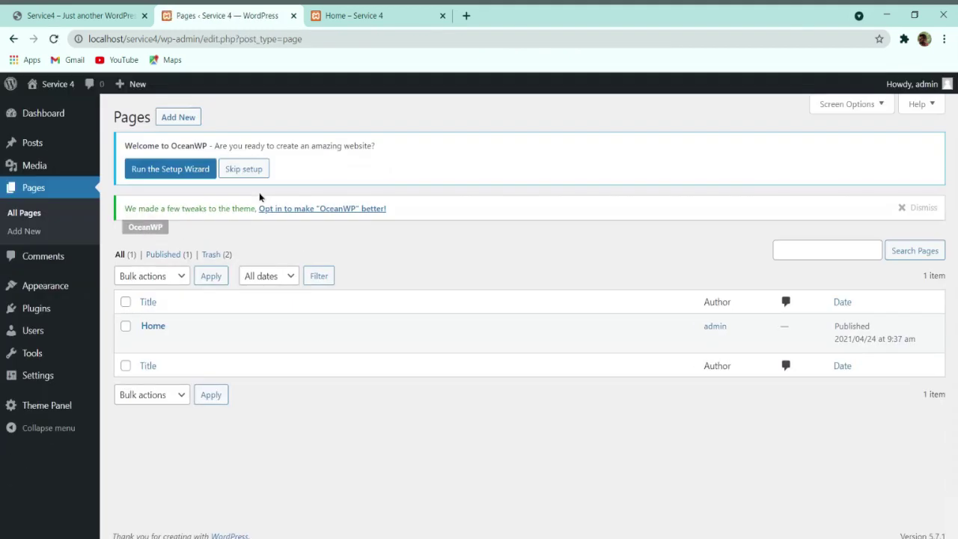
click(148, 342)
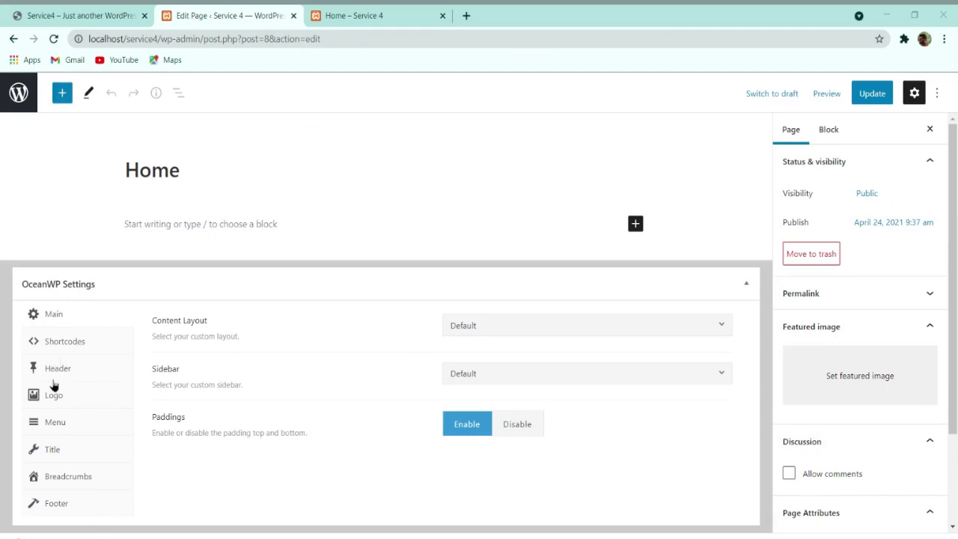
click(53, 451)
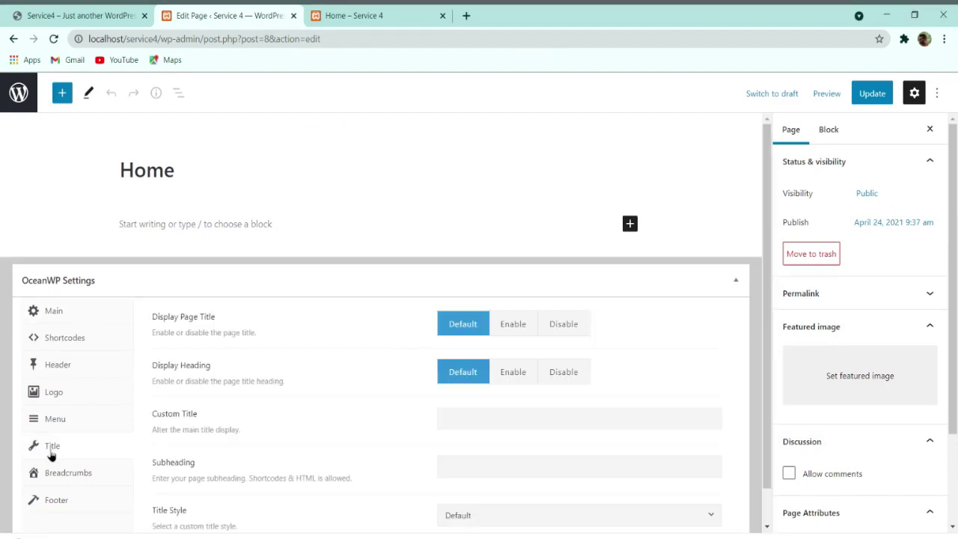
scroll(89, 453, down, 1)
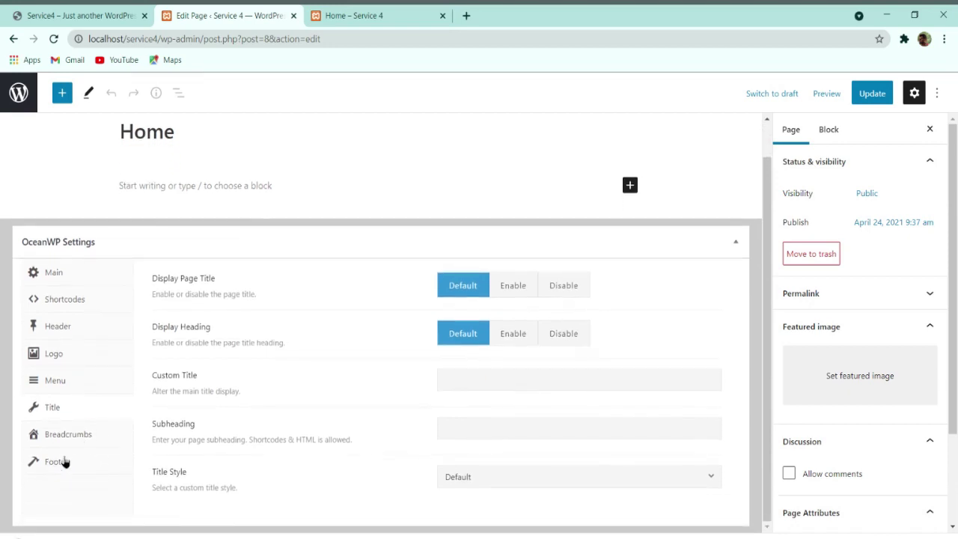
click(60, 458)
click(55, 416)
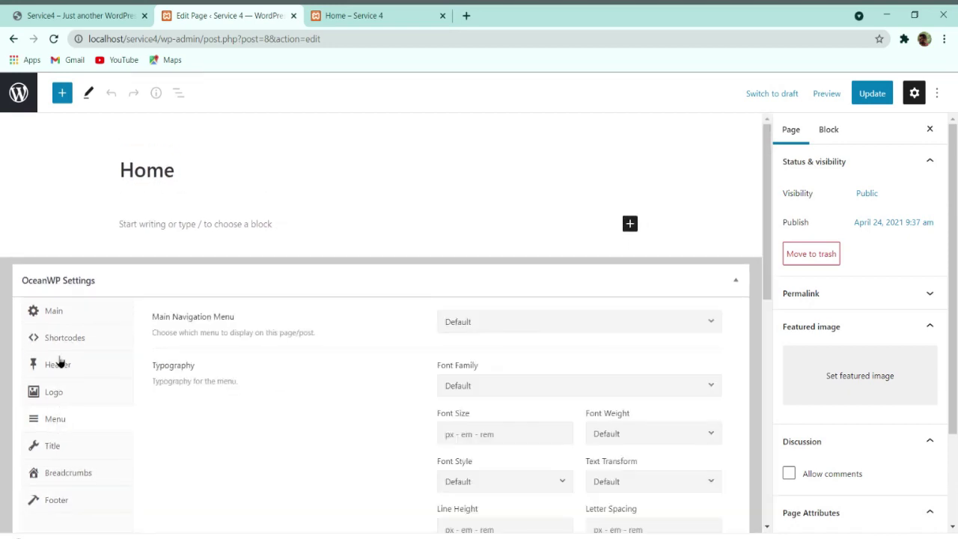
click(60, 364)
click(91, 344)
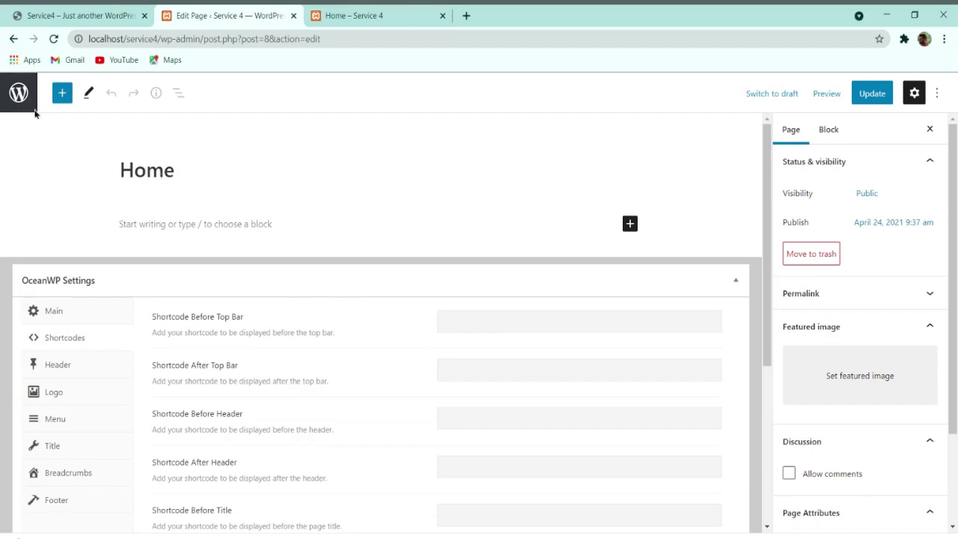
click(19, 93)
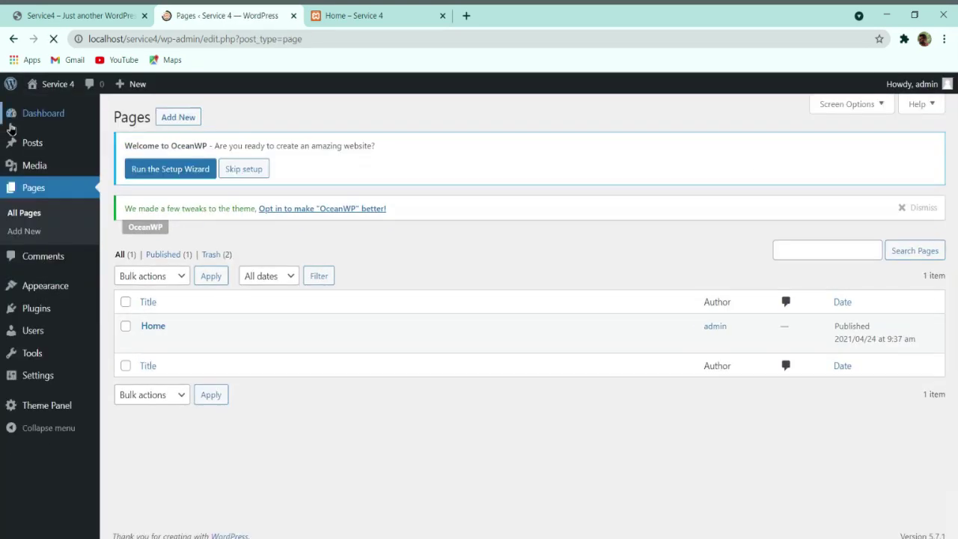
Step: From Installed Plugins go to Add New and search plugins for 'eleme'
click(38, 312)
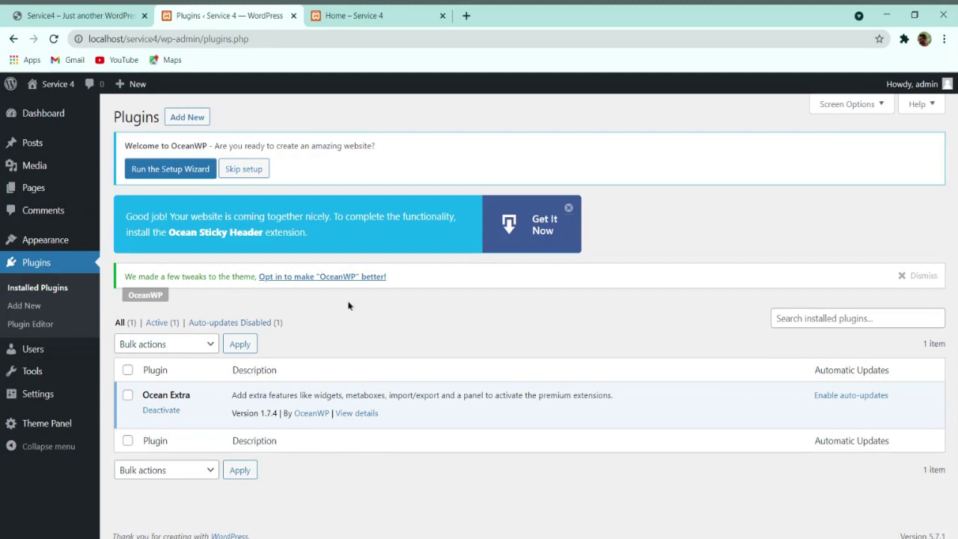
click(182, 121)
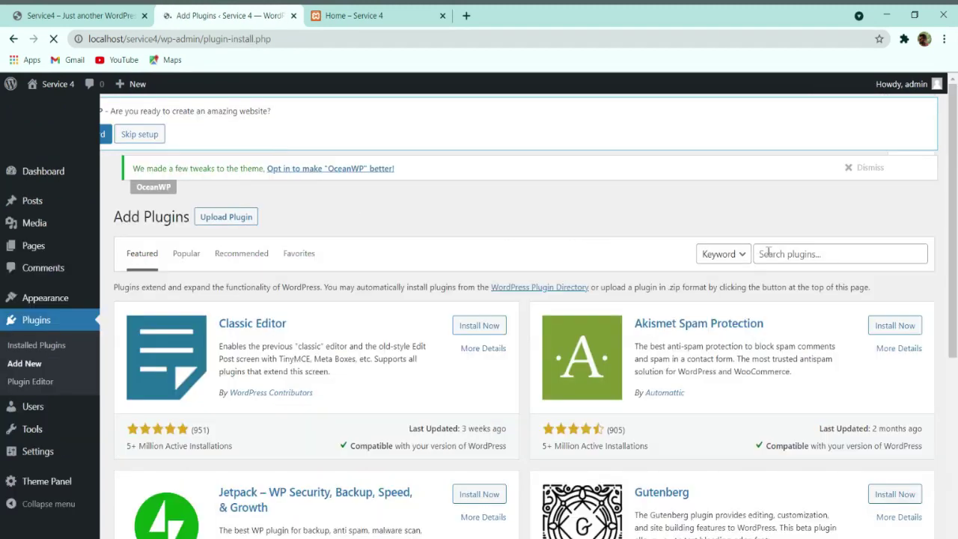
click(769, 251)
text(e)
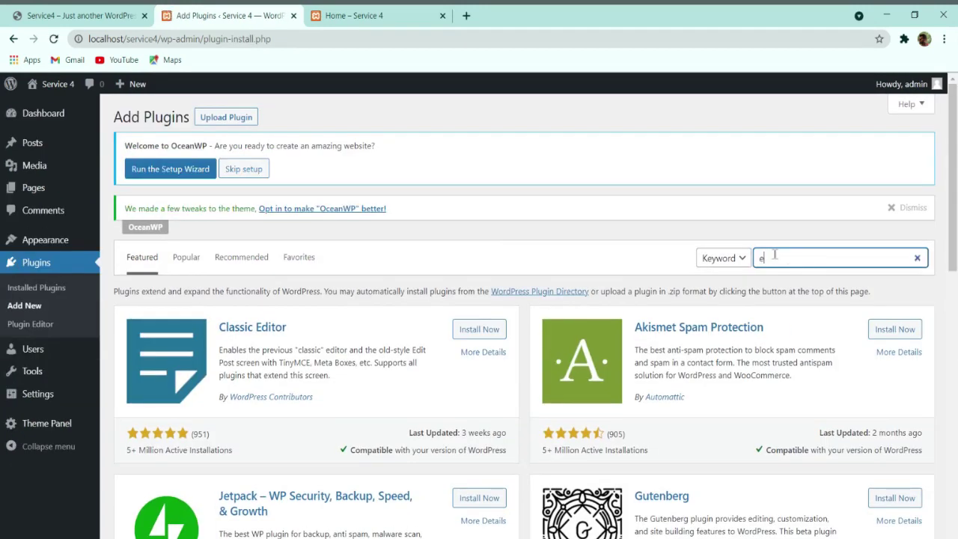
text(lementor)
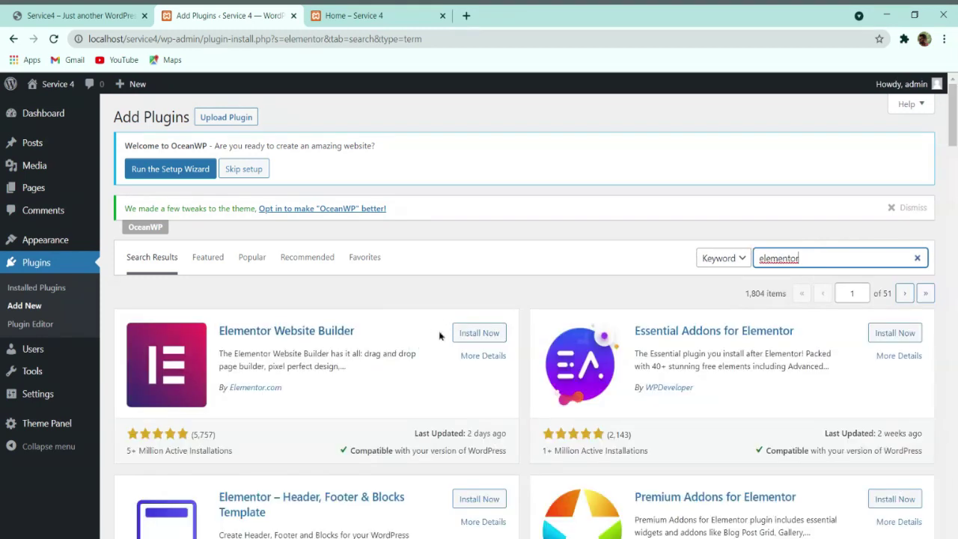
Step: Install Elementor Website Builder, Essential Addons, Premium Addons and ElementsKit from the search results
click(479, 333)
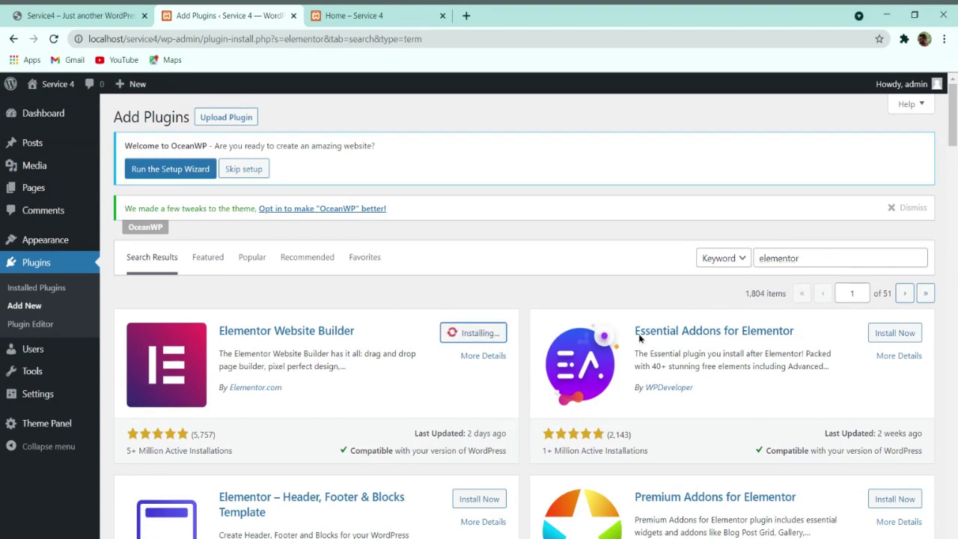
click(892, 333)
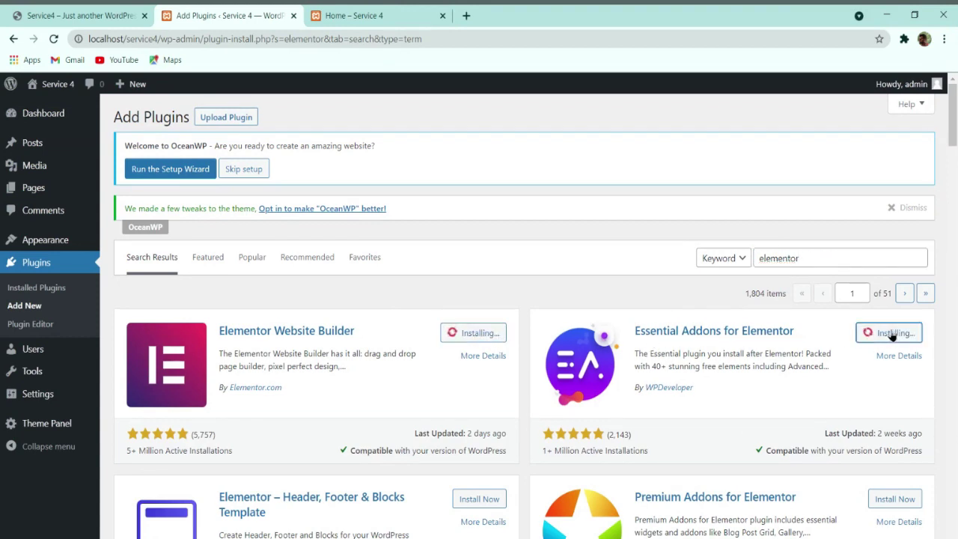
scroll(808, 346, down, 3)
click(888, 280)
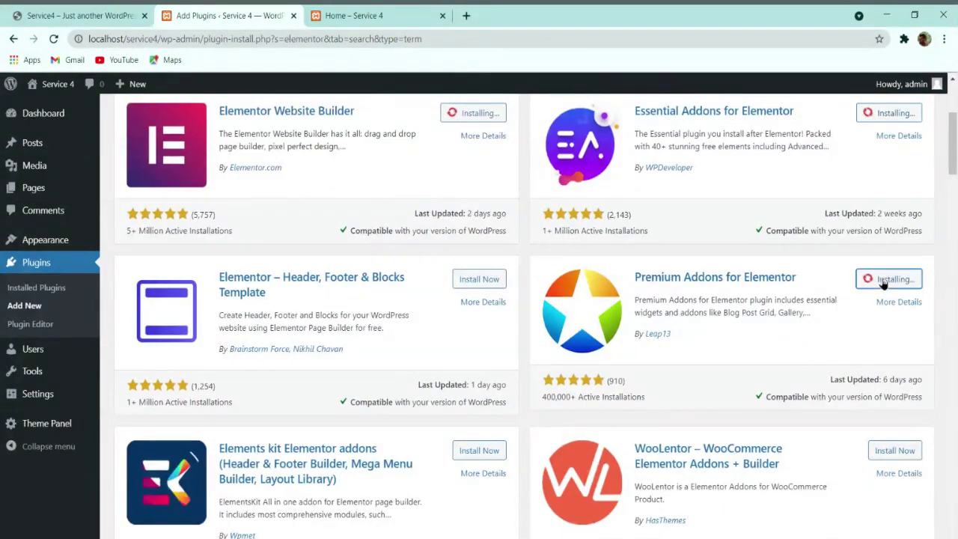
click(488, 455)
Step: Once the installs finish, replace the plugin search term with 'contact form'
scroll(492, 464, up, 3)
scroll(671, 404, down, 6)
scroll(670, 404, up, 3)
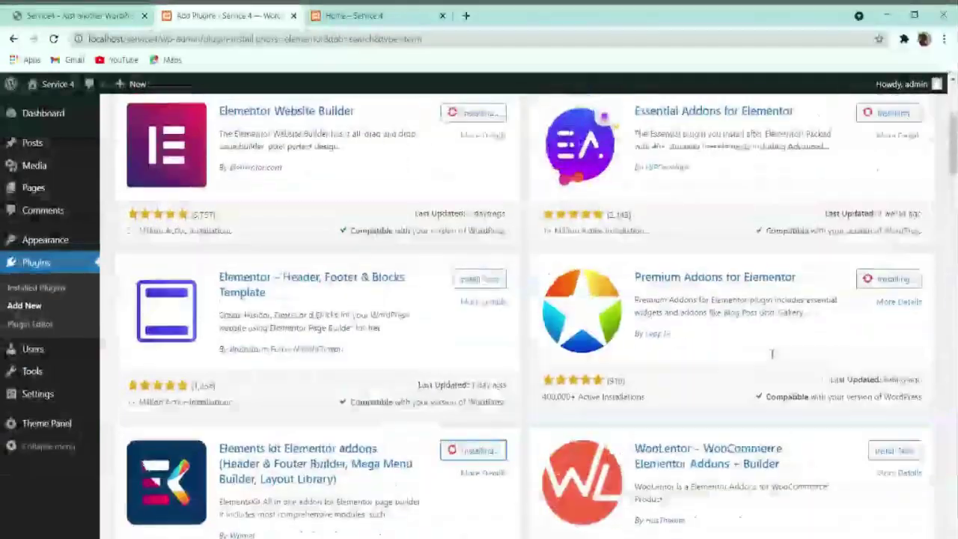
scroll(669, 399, up, 3)
scroll(811, 353, down, 3)
scroll(812, 353, up, 3)
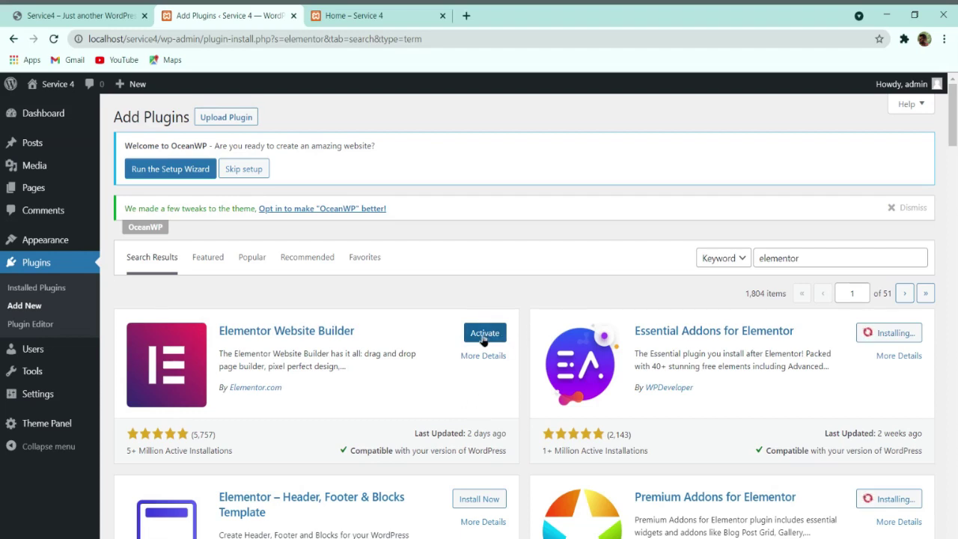
scroll(757, 334, down, 3)
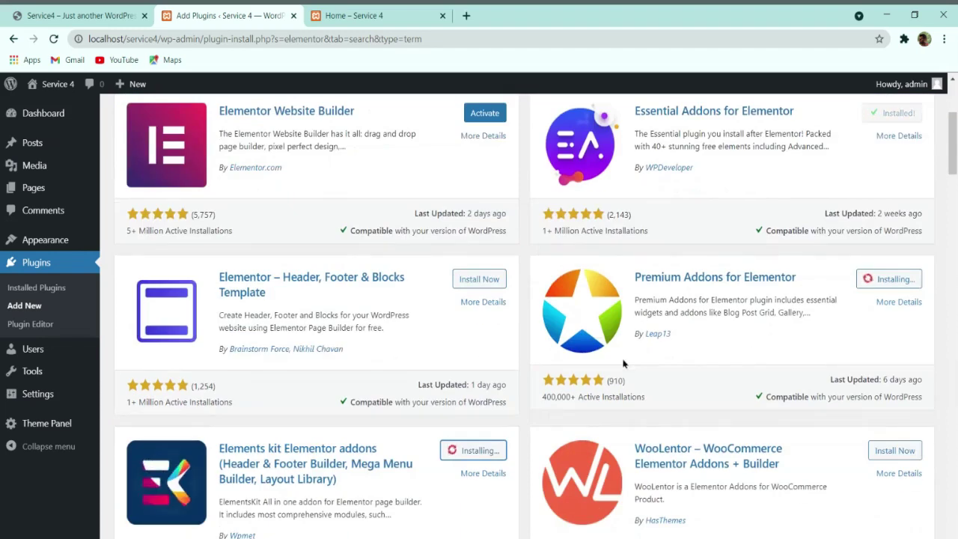
scroll(623, 363, up, 3)
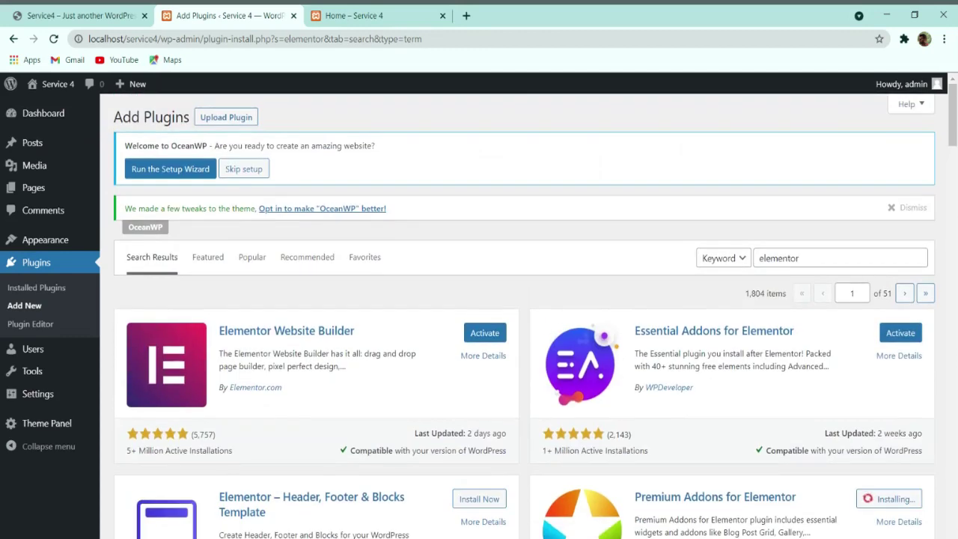
scroll(568, 364, down, 3)
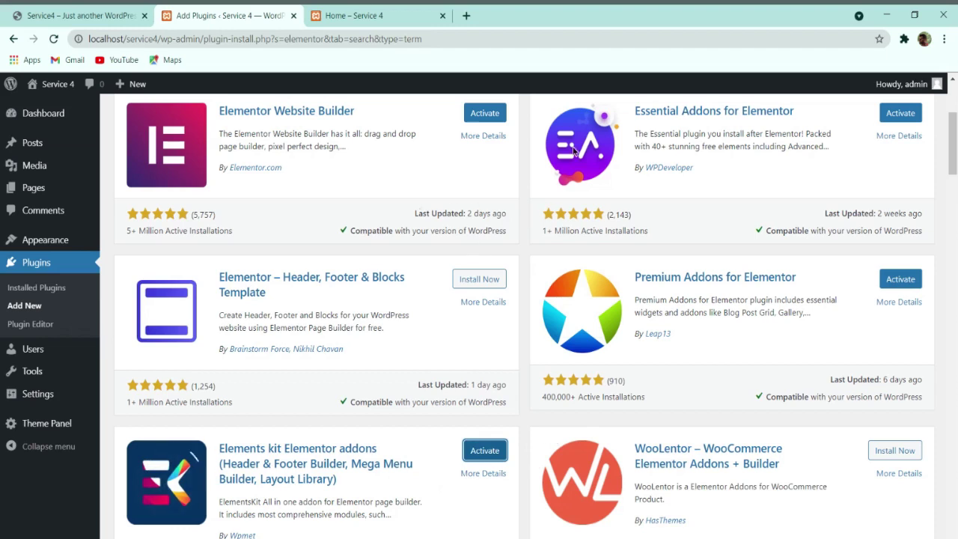
scroll(598, 419, up, 3)
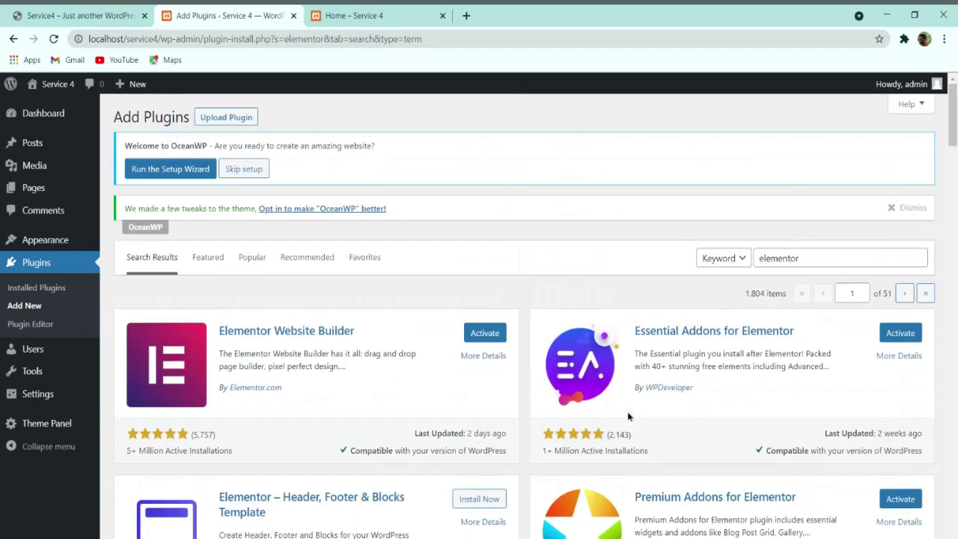
drag(818, 255, 651, 268)
text(contact)
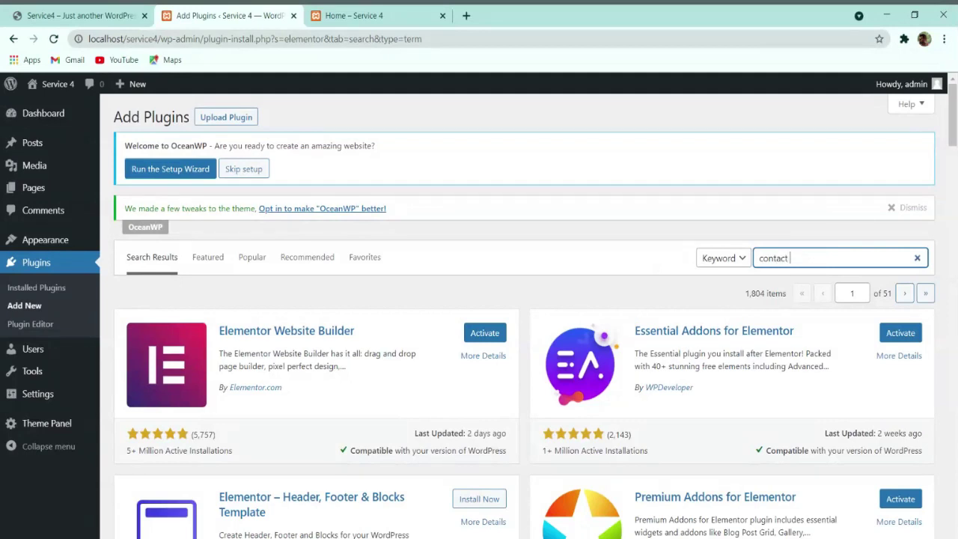
text( form 7)
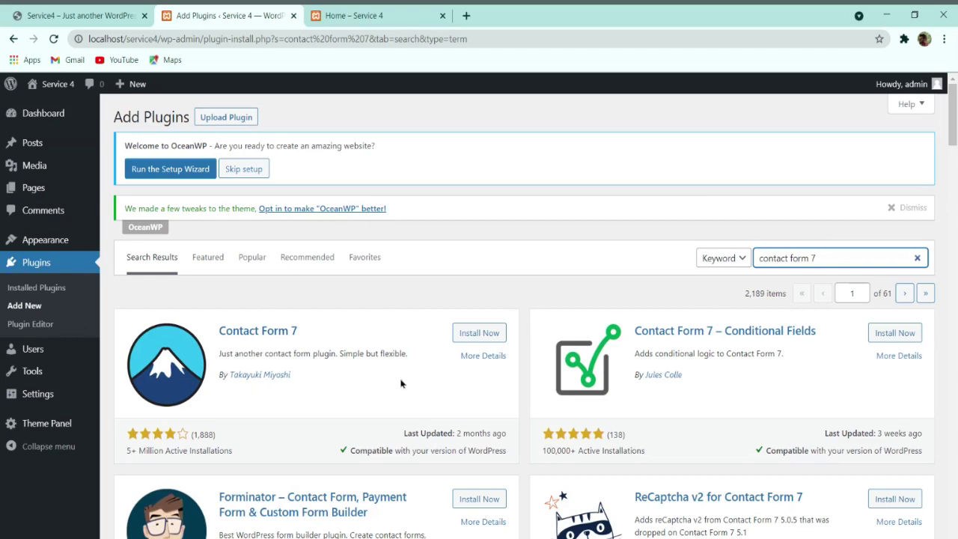
Step: Install Contact Form 7 and go to the Installed Plugins list
click(474, 334)
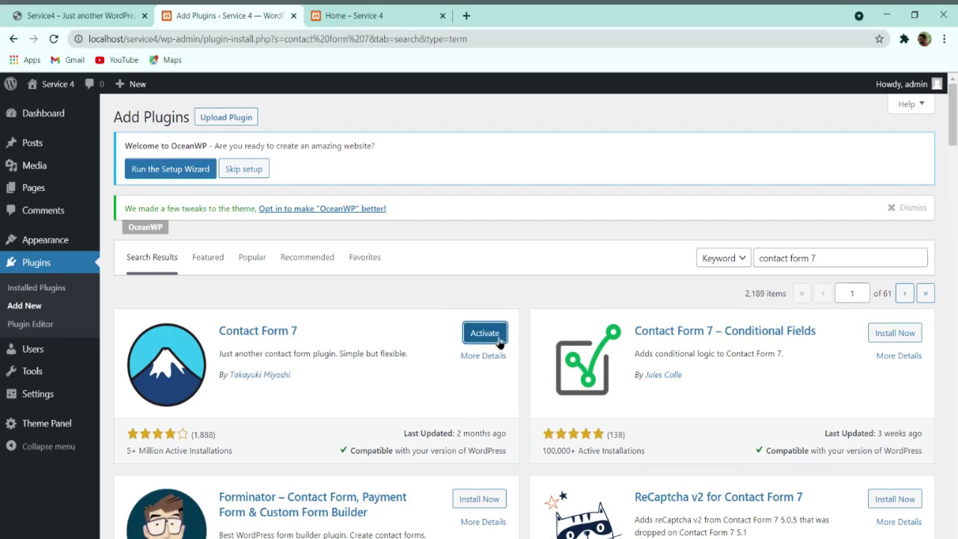
click(46, 296)
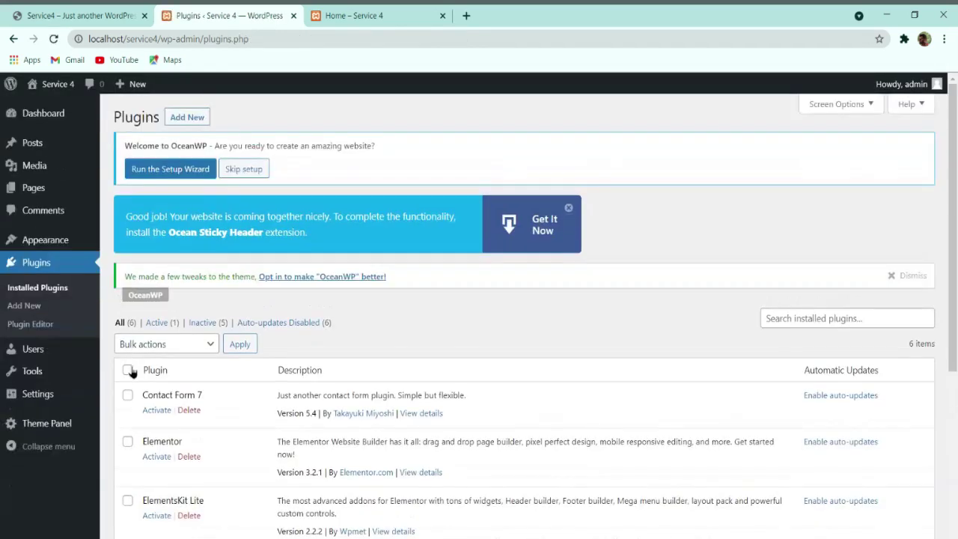
Step: Bulk-activate every installed plugin except the already-active Ocean Extra
click(129, 372)
scroll(208, 343, down, 4)
click(127, 341)
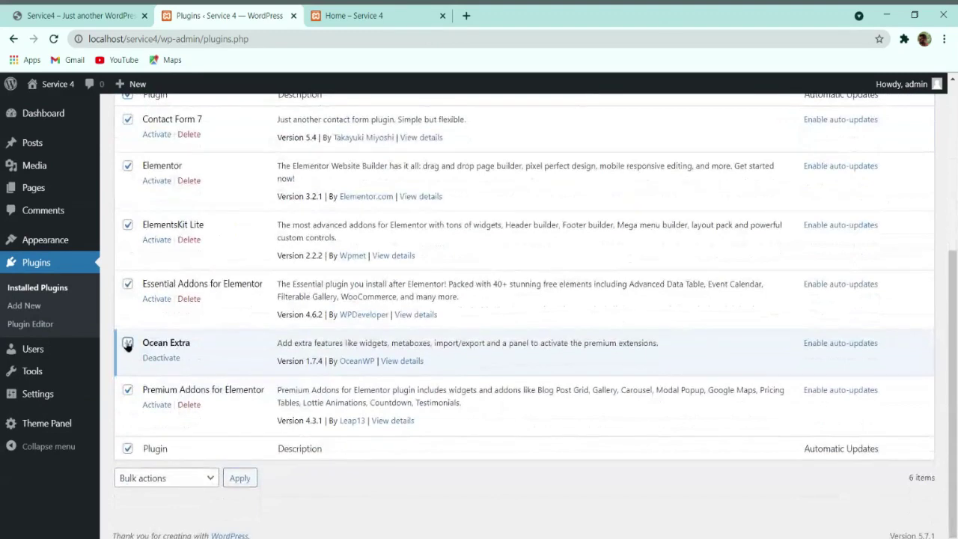
scroll(134, 346, up, 4)
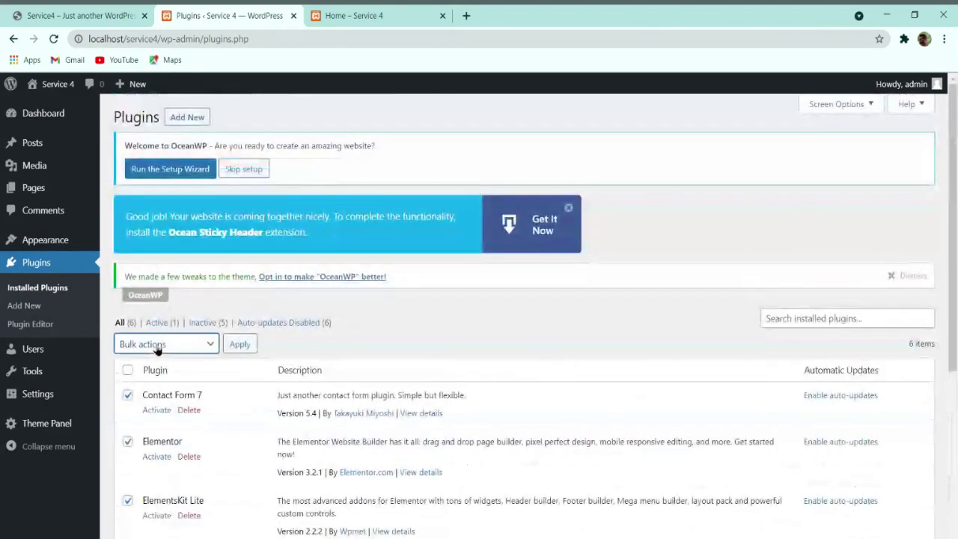
click(163, 359)
click(238, 346)
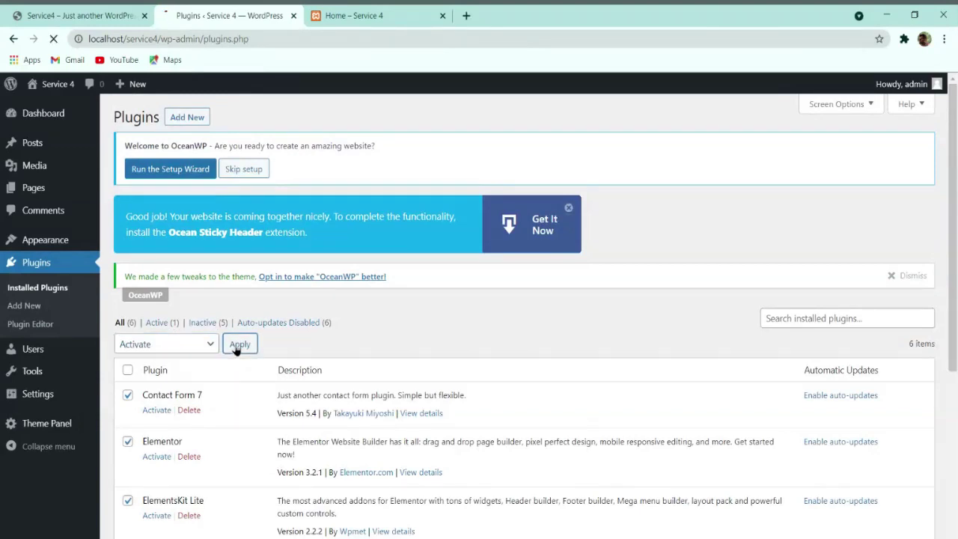
Step: Skip the Essential Addons setup wizard and return to the plugins list
scroll(400, 307, down, 3)
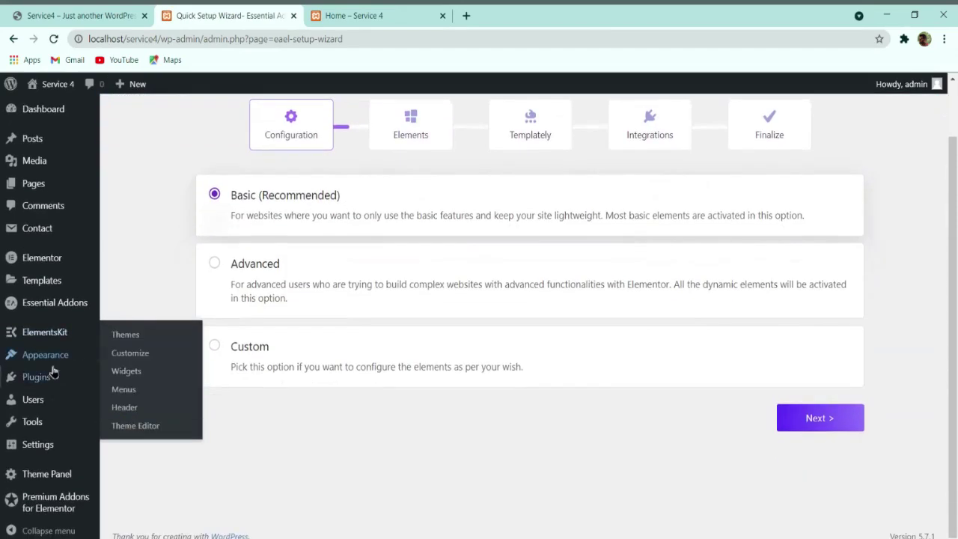
click(40, 379)
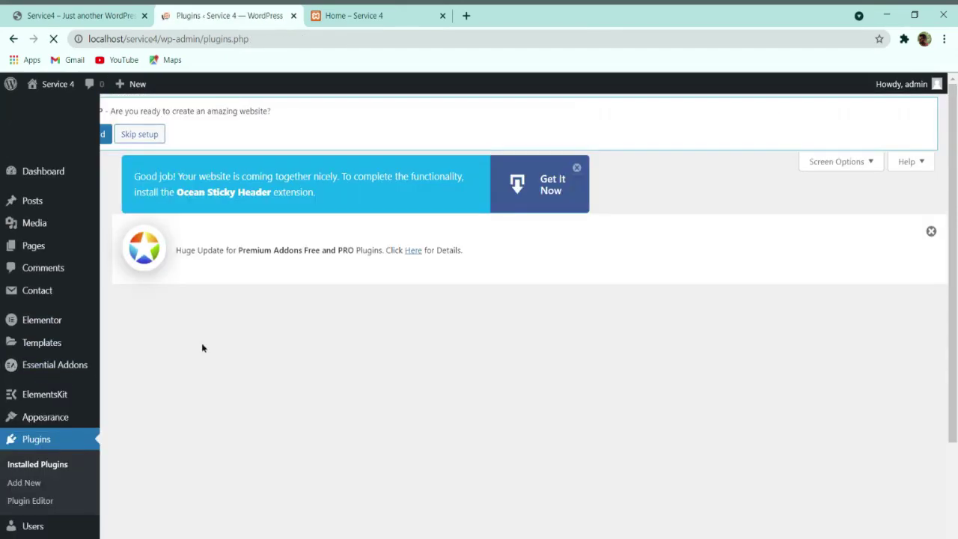
scroll(237, 302, down, 2)
scroll(257, 314, down, 5)
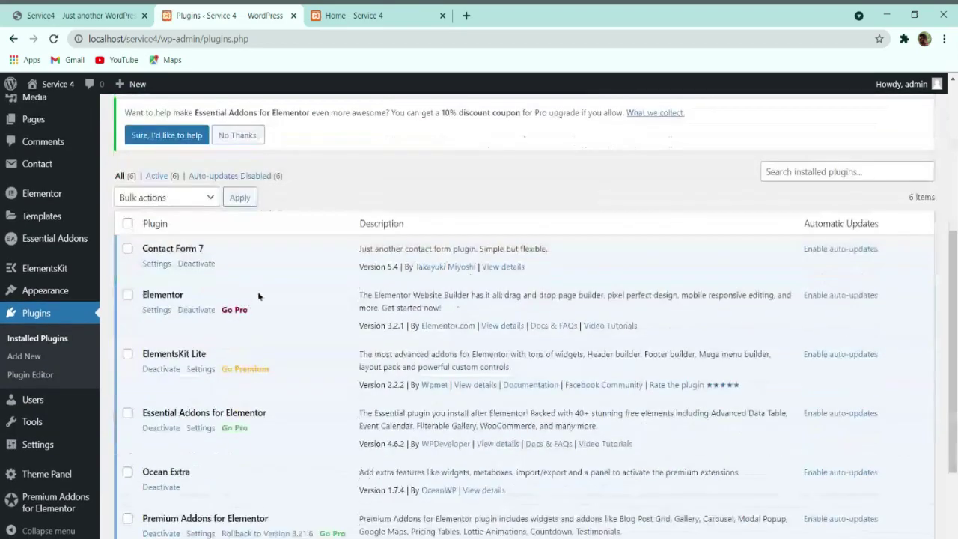
scroll(257, 341, up, 6)
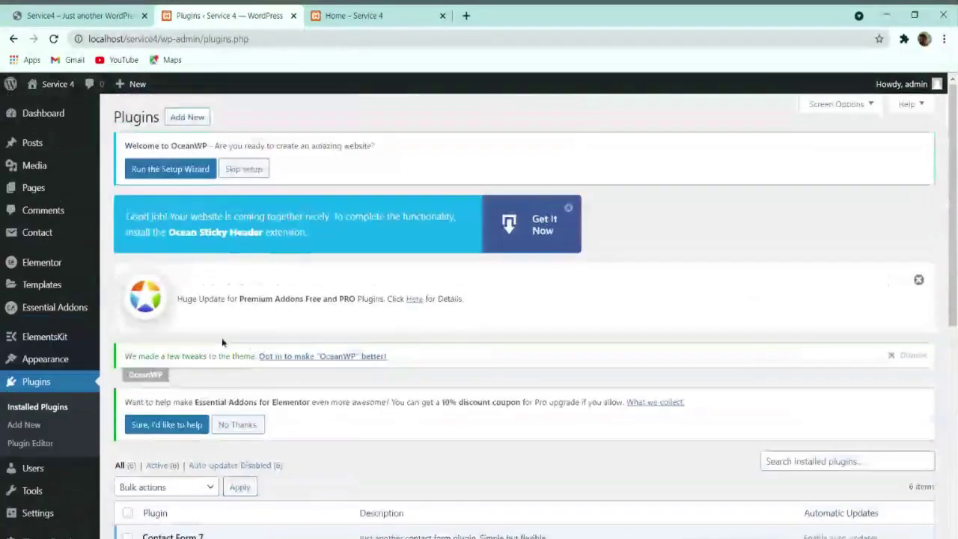
Step: Dismiss the Ocean Sticky Header, Premium Addons and OceanWP notices, decline data sharing, and skip OceanWP setup
click(568, 209)
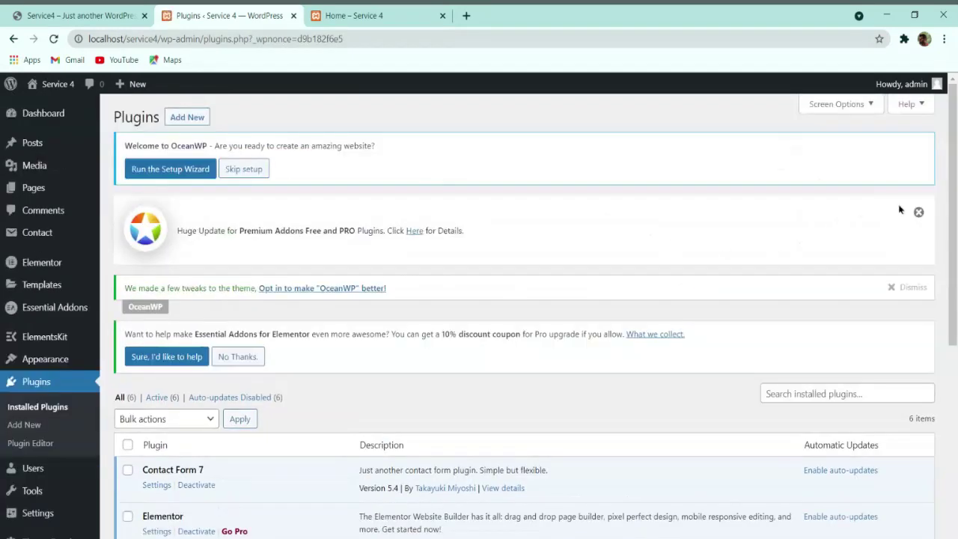
click(918, 212)
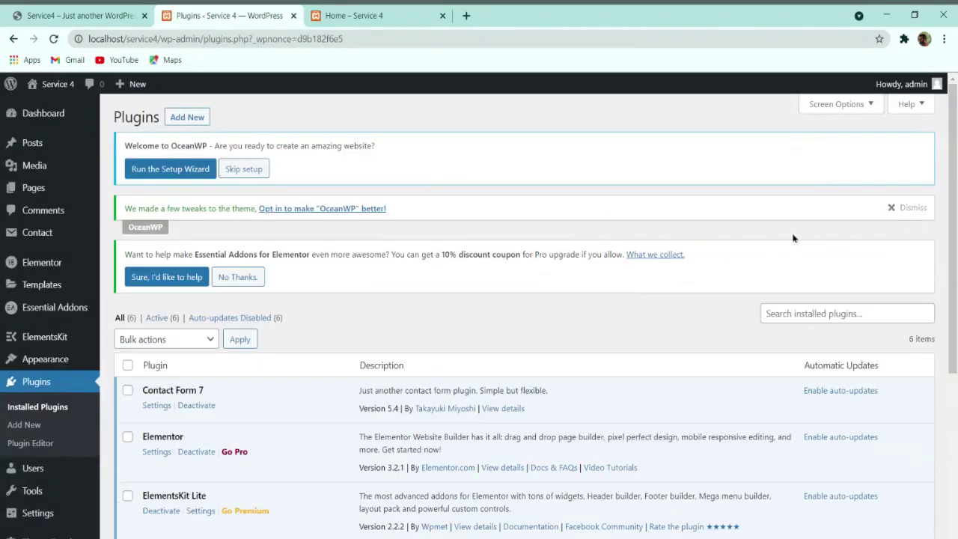
click(909, 216)
click(239, 232)
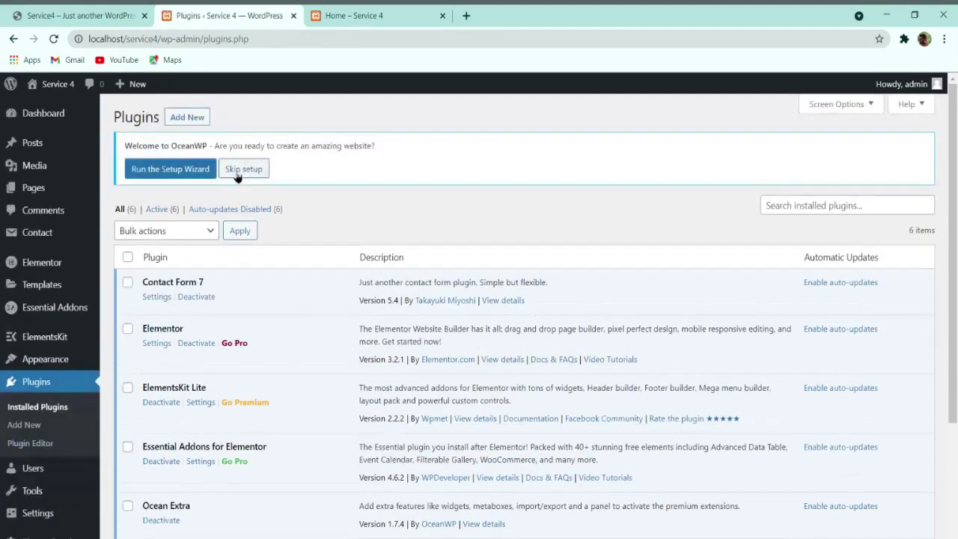
click(245, 167)
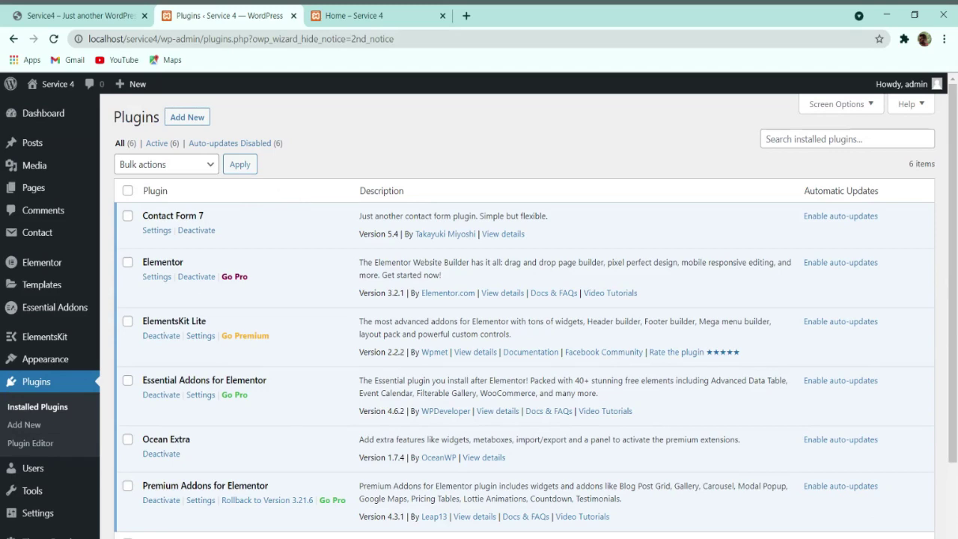
scroll(314, 310, down, 2)
scroll(314, 310, up, 2)
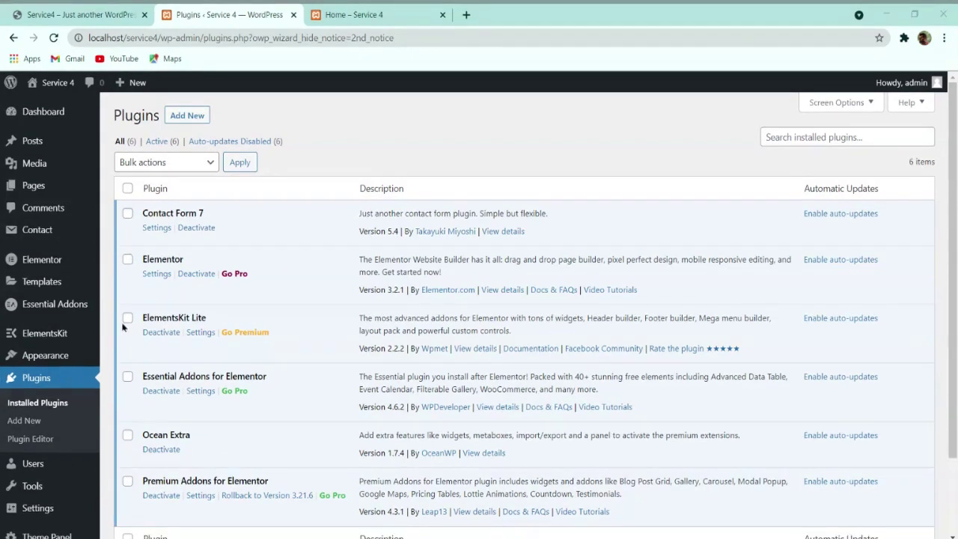
Step: Glance at the MORGAN reference site, then open the Home page for editing
click(78, 15)
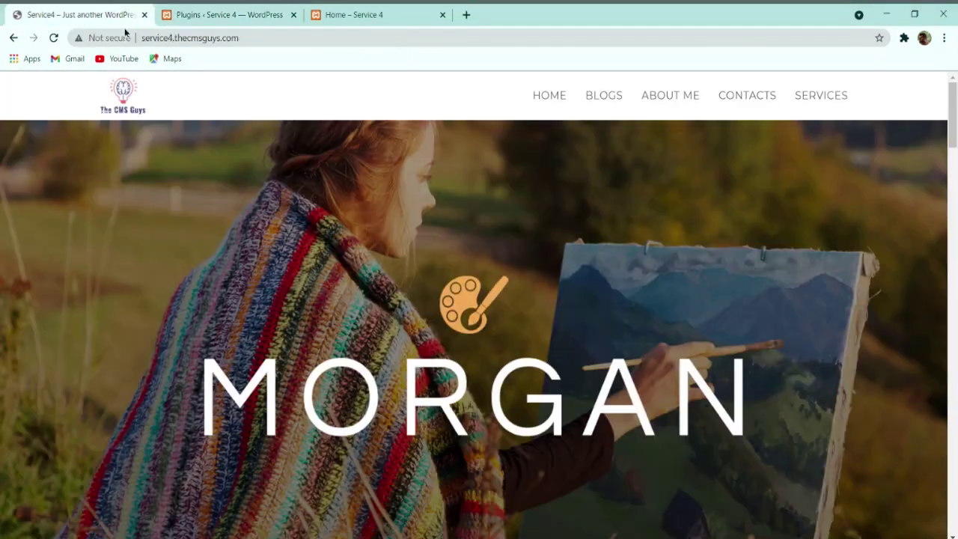
scroll(320, 319, down, 4)
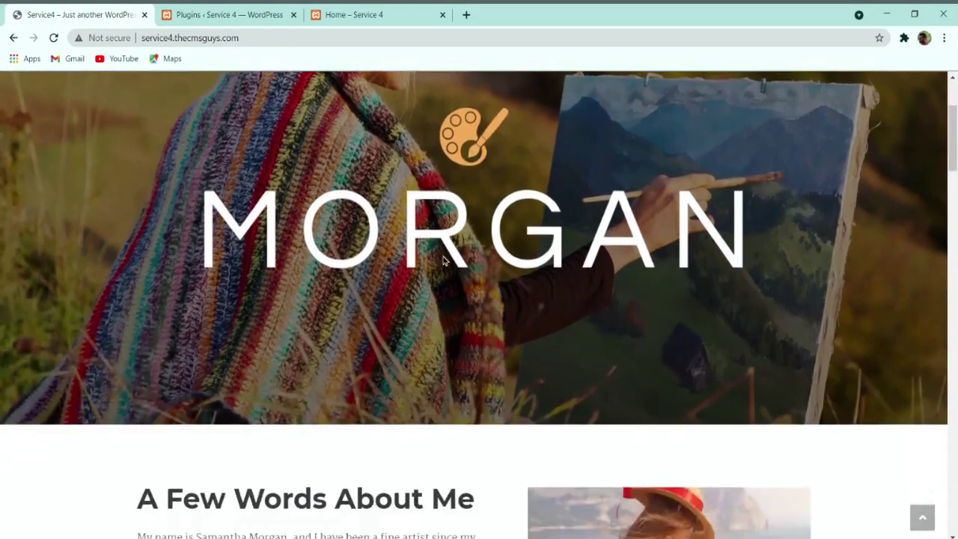
scroll(485, 215, up, 2)
click(252, 10)
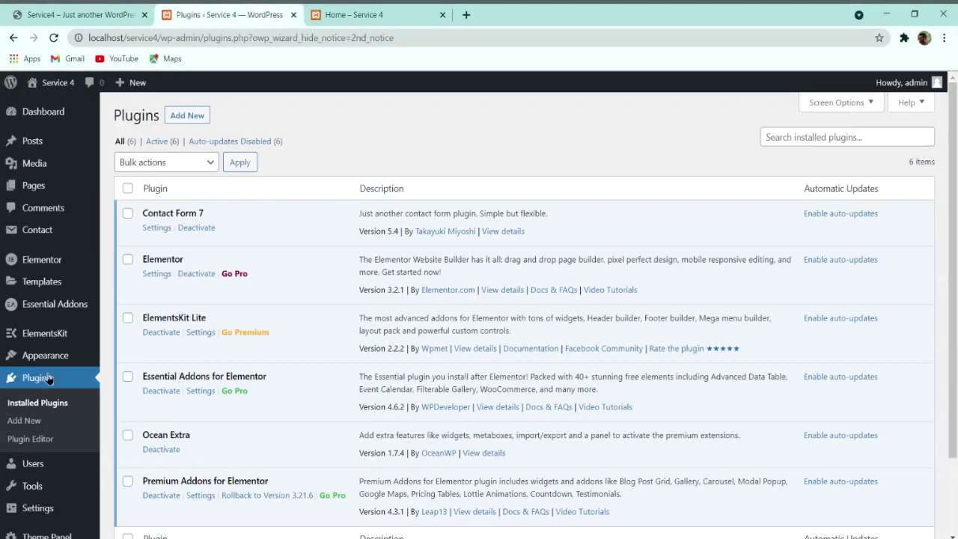
click(34, 193)
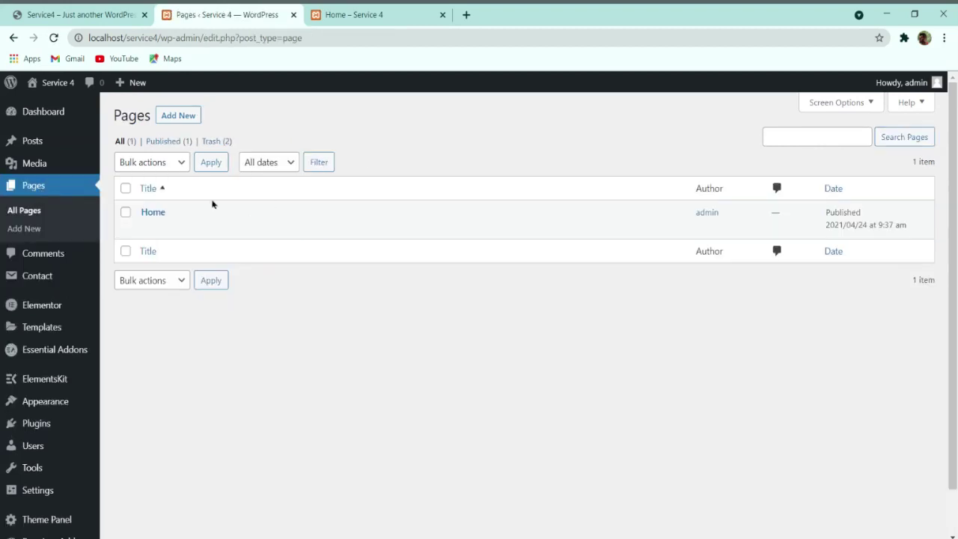
mouse_move(153, 221)
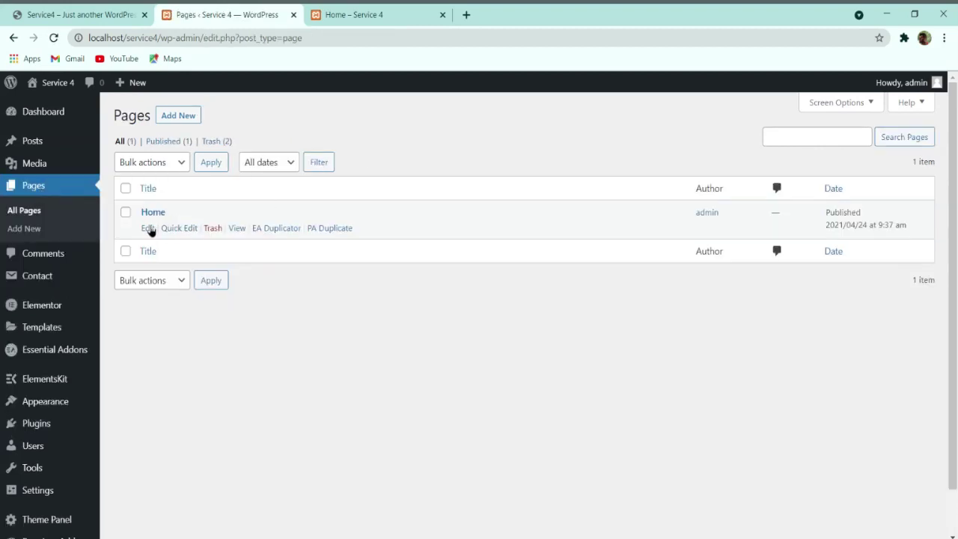
click(147, 228)
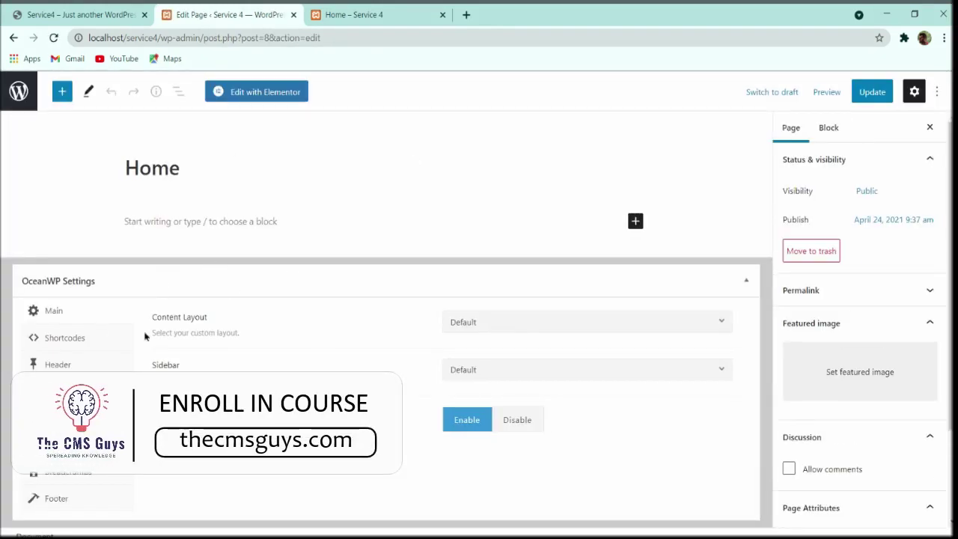
Step: Set Home's Content Layout to Full Width with Paddings disabled, update, and preview it live
click(517, 321)
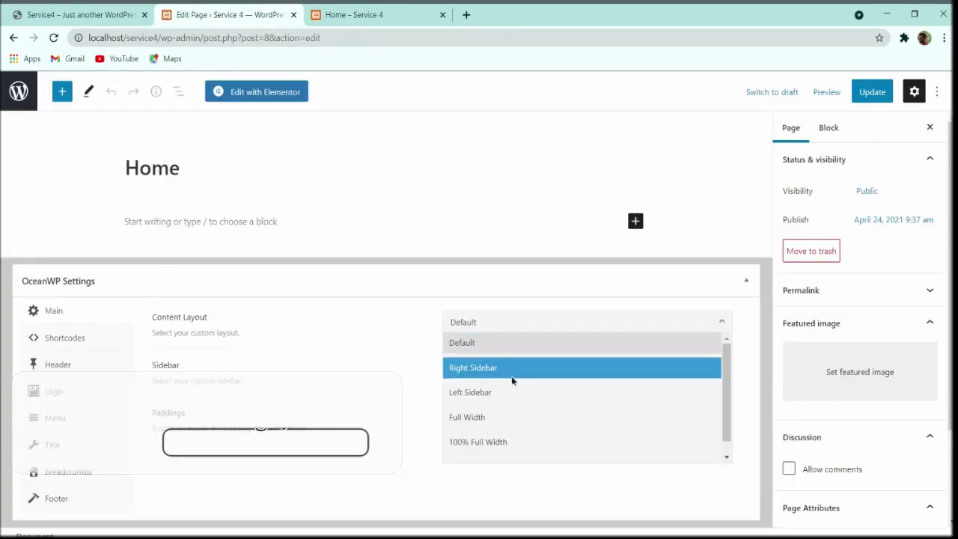
click(504, 417)
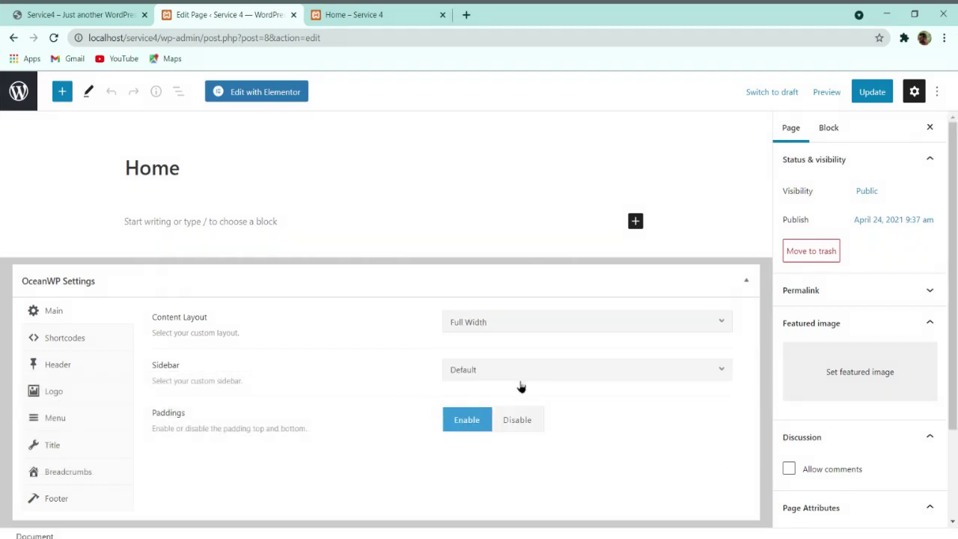
click(525, 423)
click(874, 91)
click(118, 503)
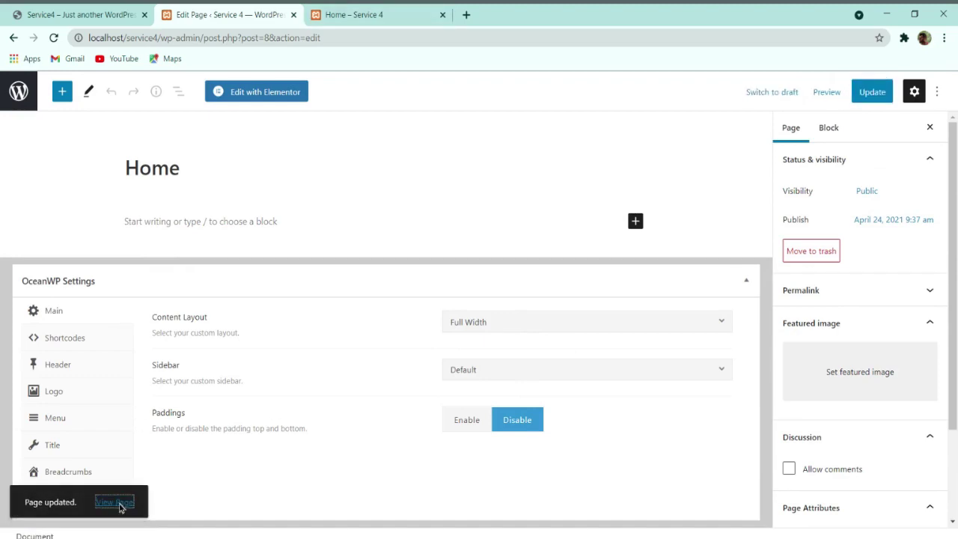
click(359, 14)
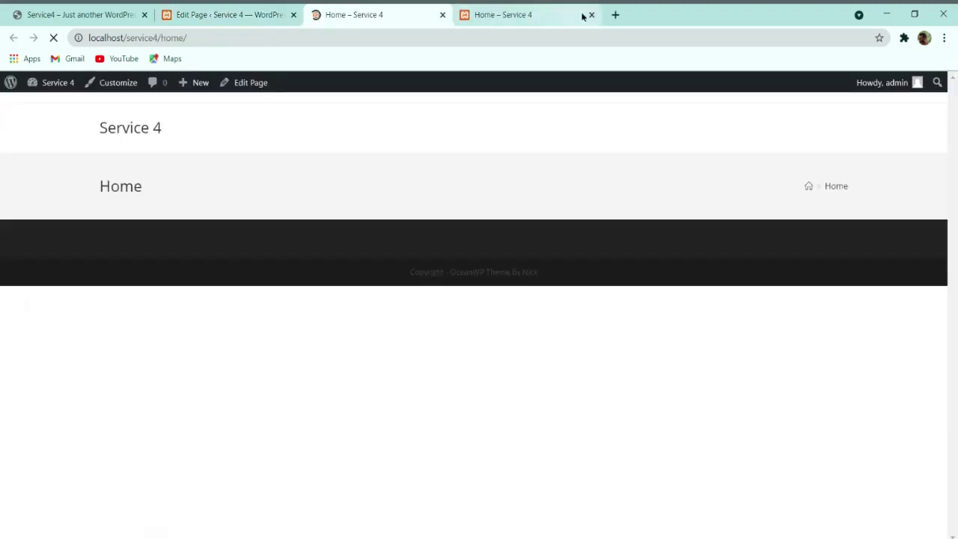
click(591, 15)
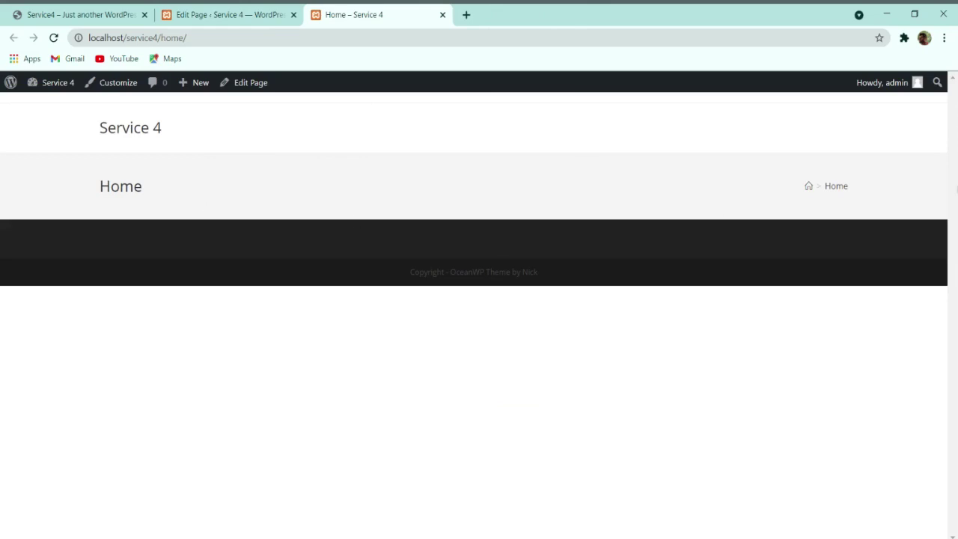
click(224, 14)
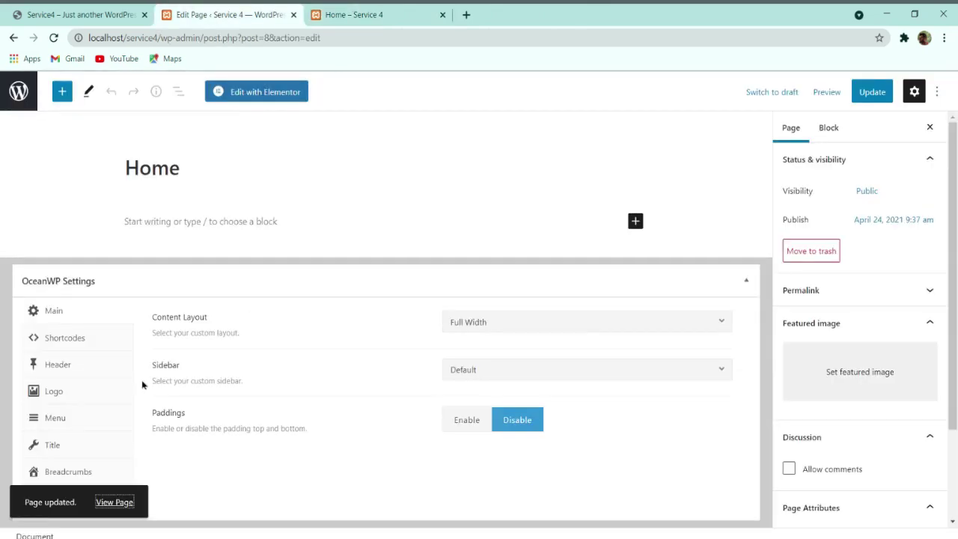
Step: Set Display Page Title to Disable on Home, update, and reload the live page to confirm
click(54, 443)
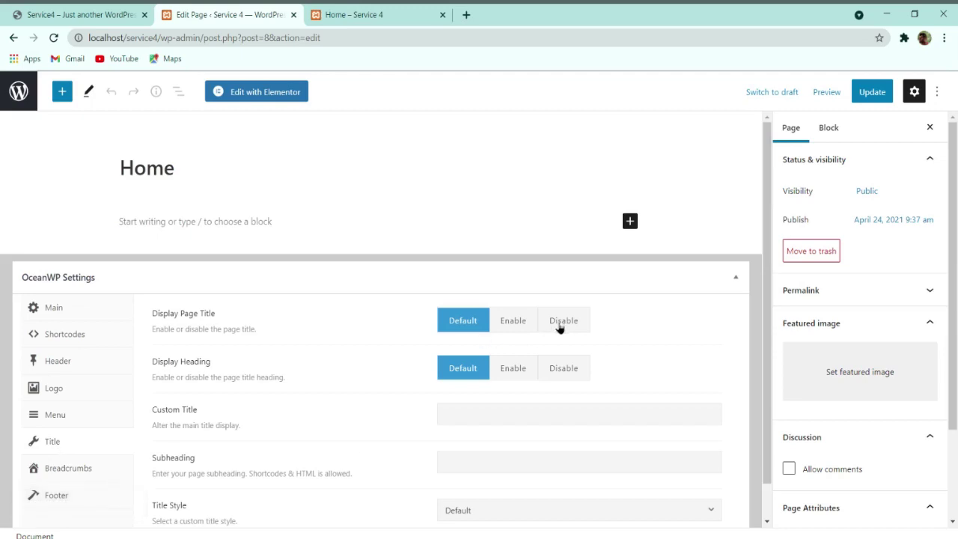
click(561, 322)
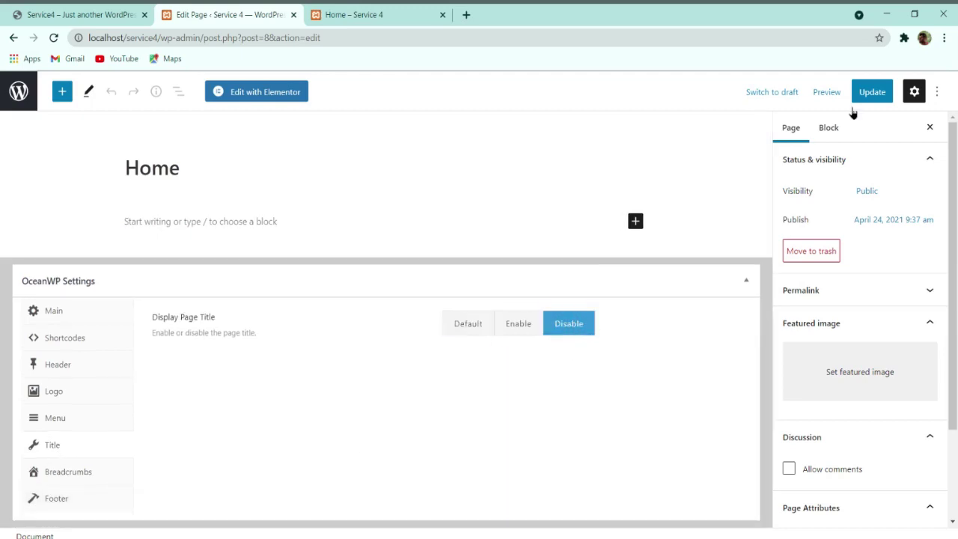
click(872, 92)
click(374, 14)
click(55, 38)
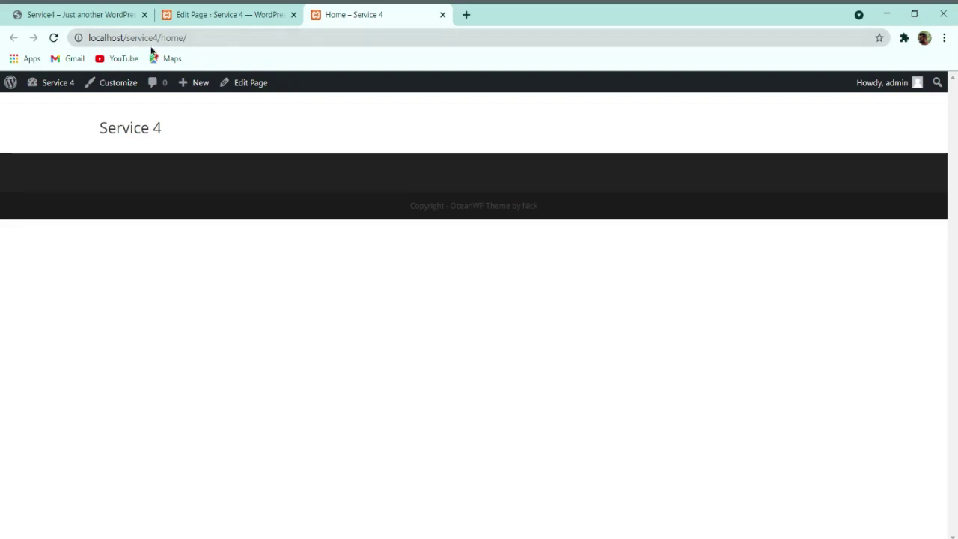
drag(89, 38, 185, 37)
click(95, 12)
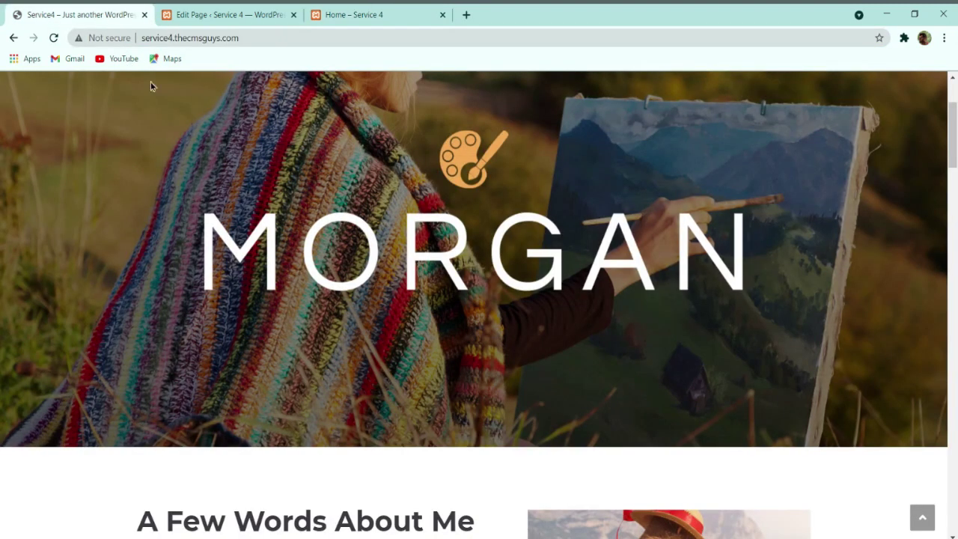
Step: Browse the reference site's About Me and Contacts pages, then go back to the Home editor
scroll(239, 80, up, 2)
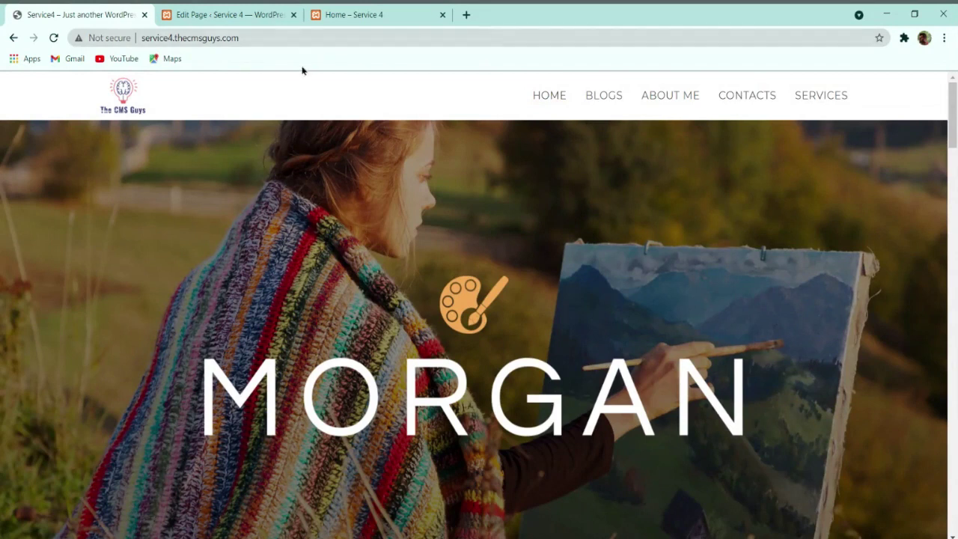
click(678, 105)
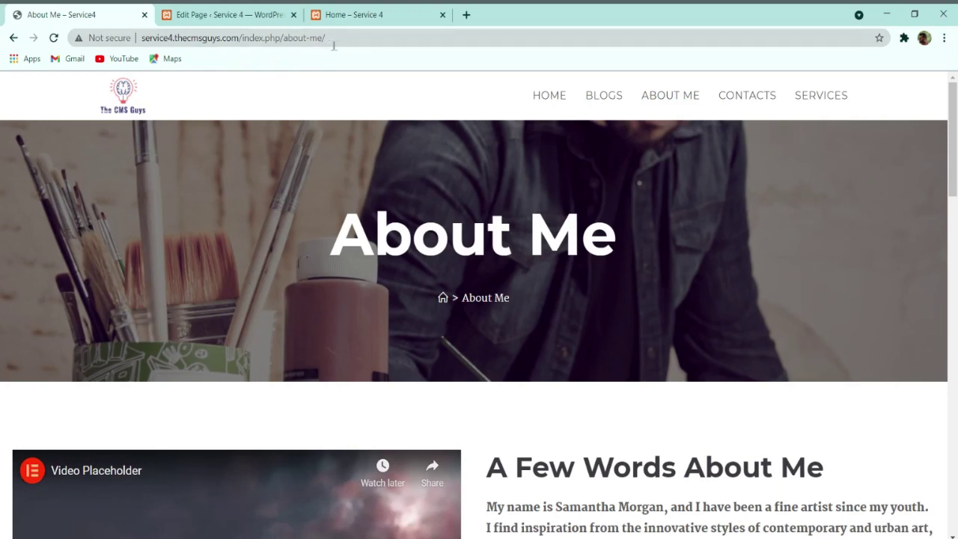
click(754, 99)
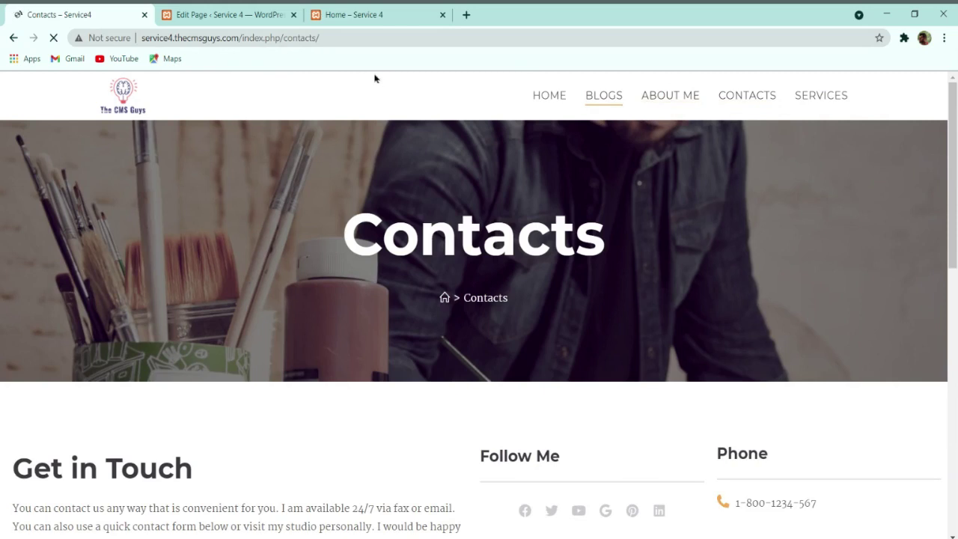
click(552, 103)
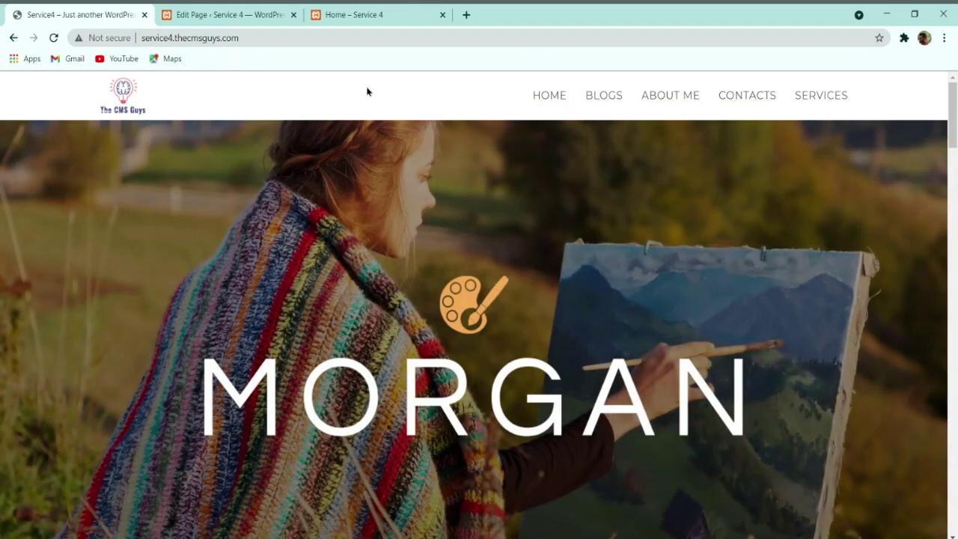
click(272, 15)
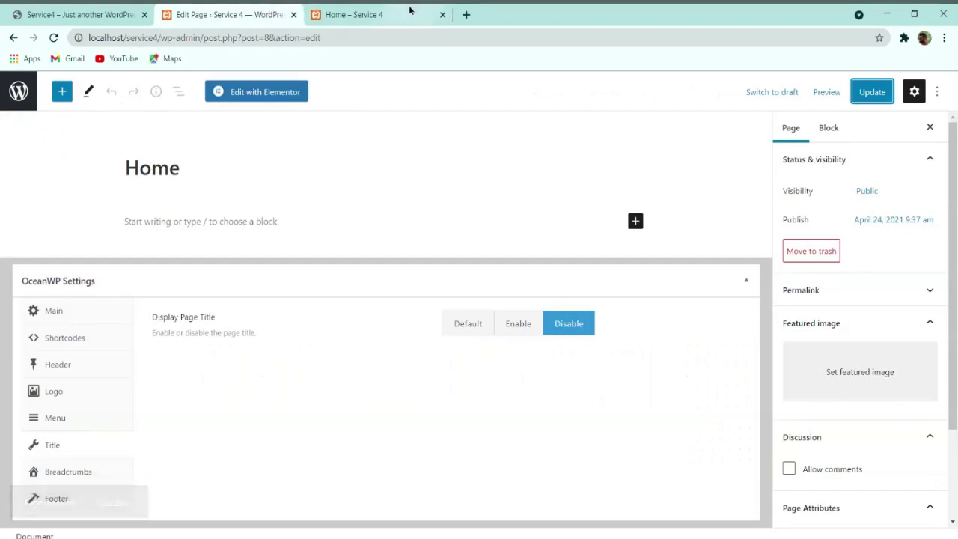
Step: In Reading settings, choose A static page with Home as the homepage and save
click(18, 92)
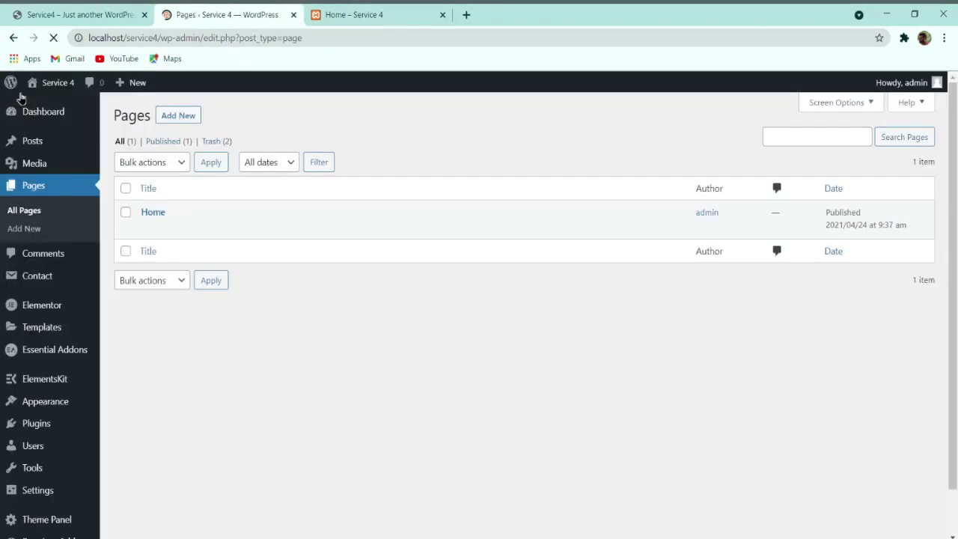
mouse_move(60, 423)
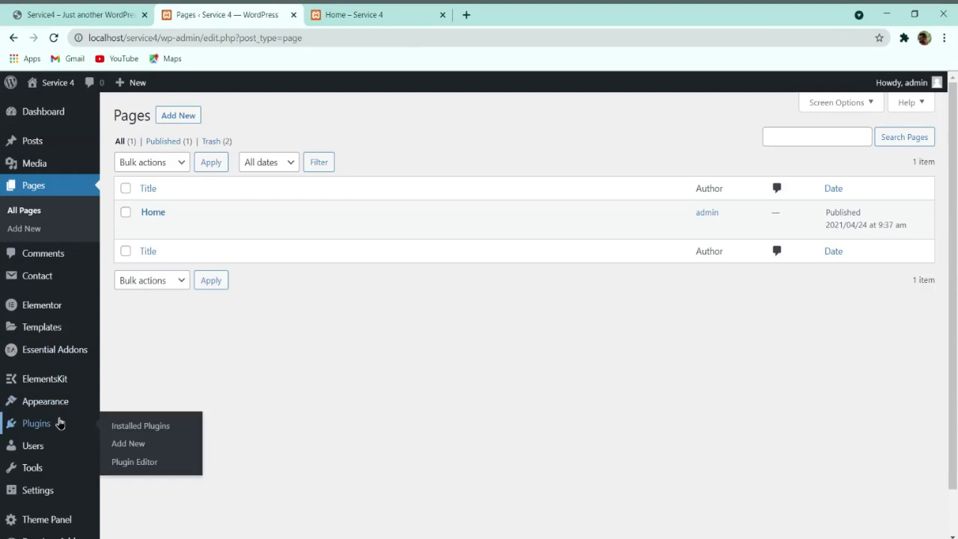
mouse_move(37, 492)
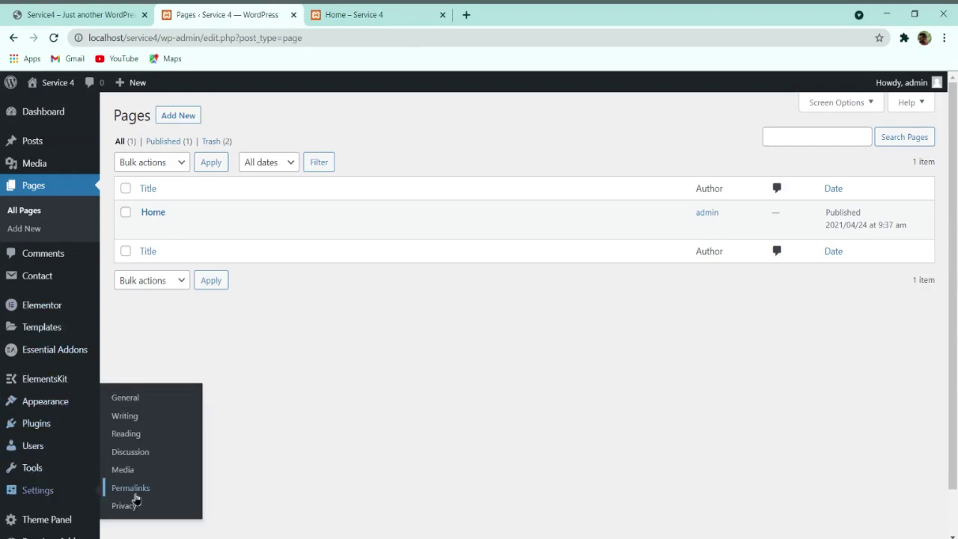
click(138, 438)
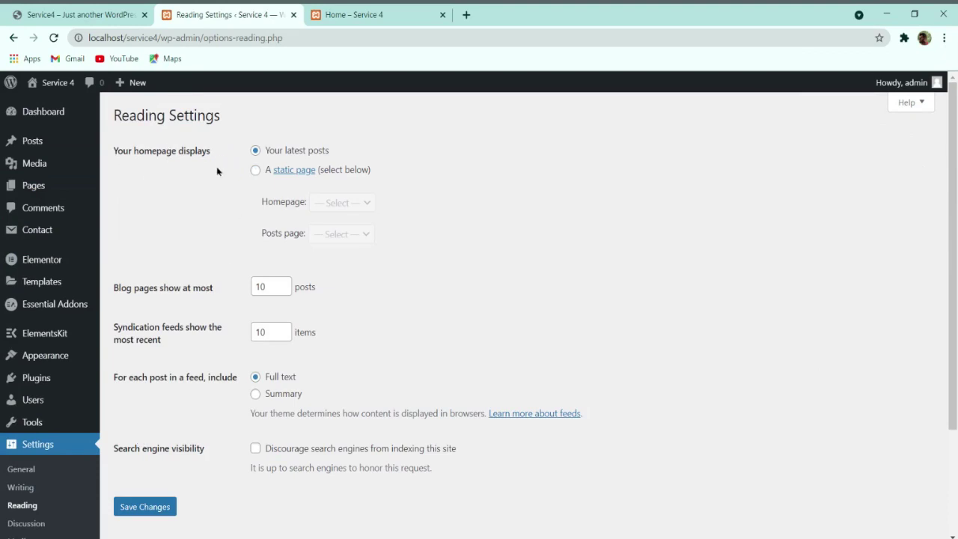
click(257, 171)
click(352, 208)
click(342, 234)
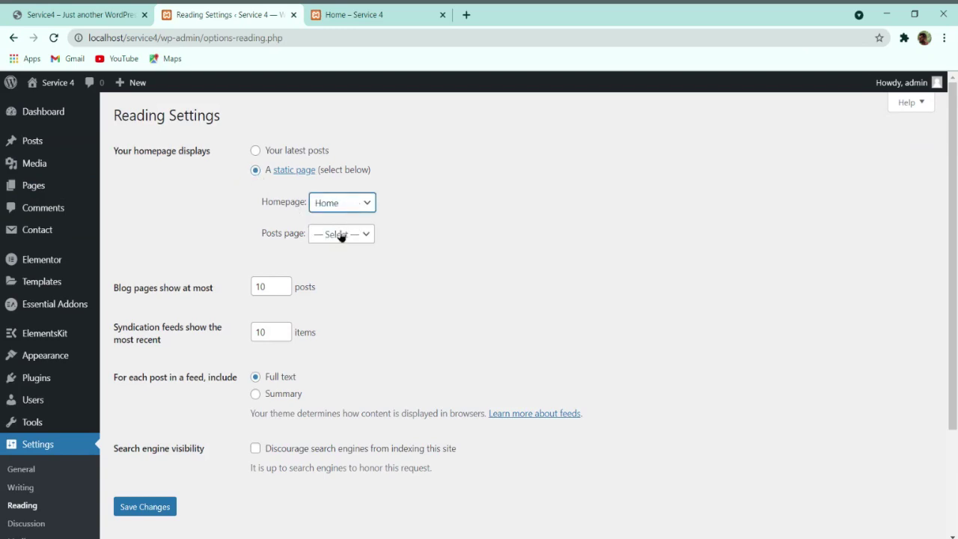
click(145, 512)
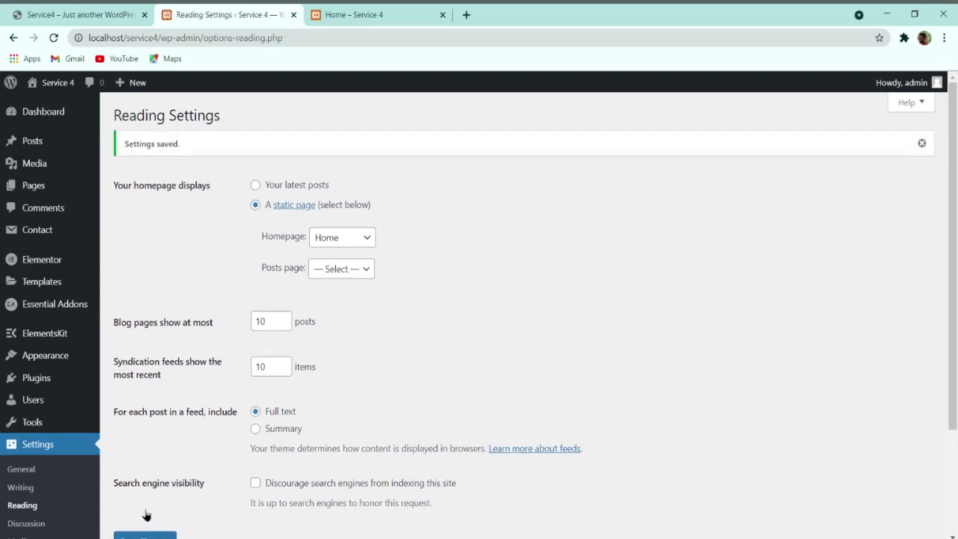
Step: Reload the live site to confirm Home shows at the root, then open All Pages
click(333, 9)
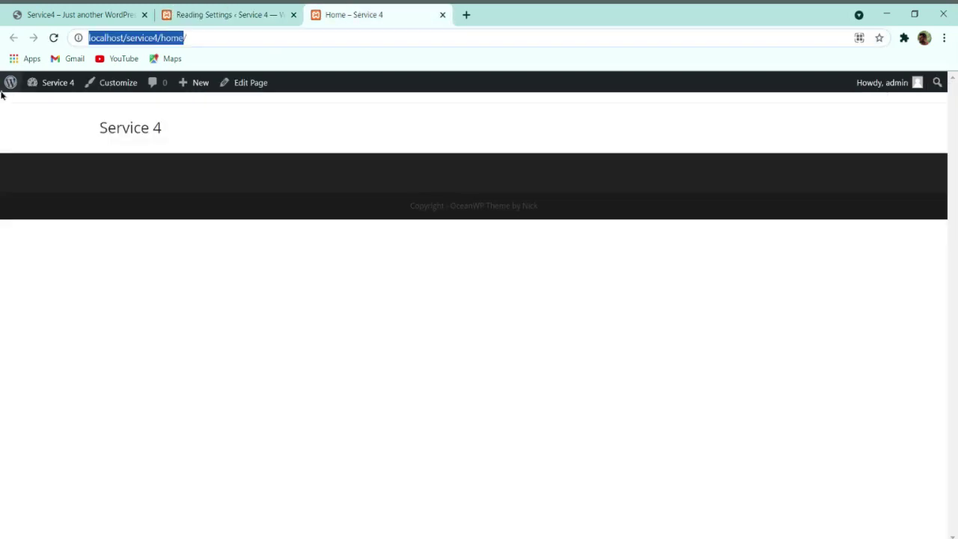
click(53, 38)
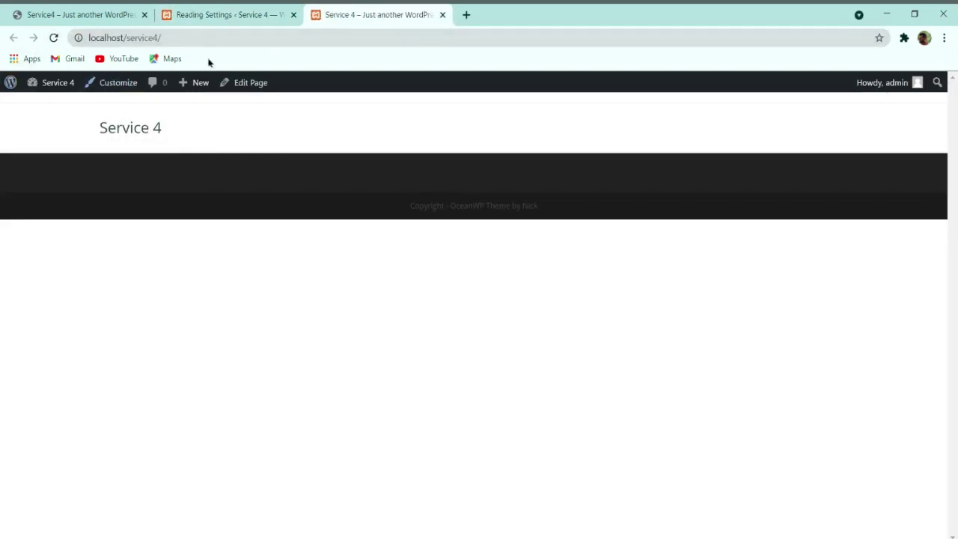
click(233, 12)
mouse_move(45, 182)
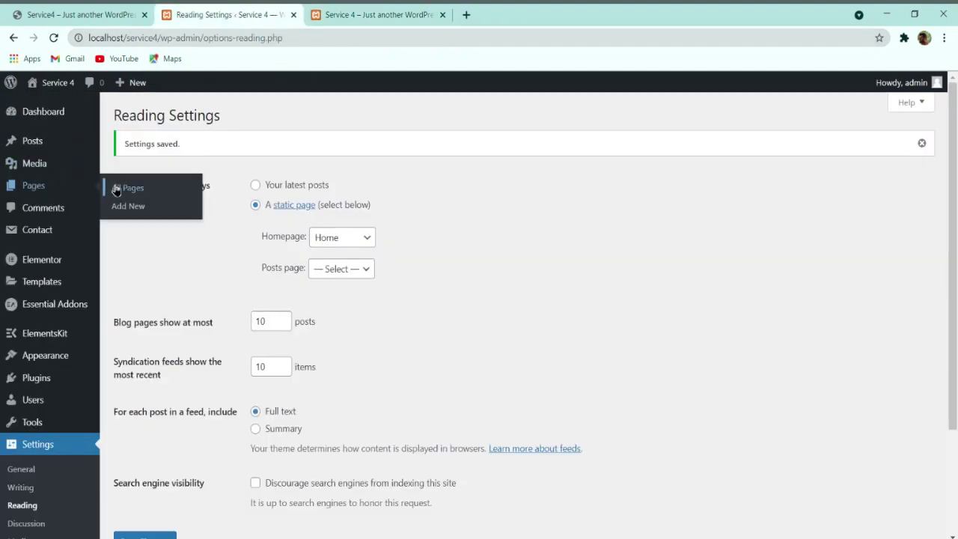
click(50, 191)
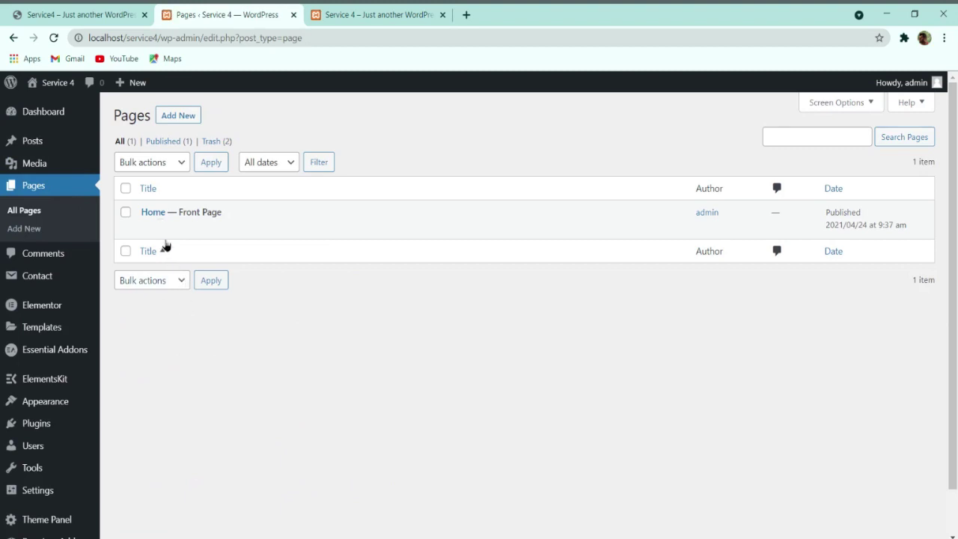
Step: Open the Home page from the Pages list and launch it in Elementor
click(147, 229)
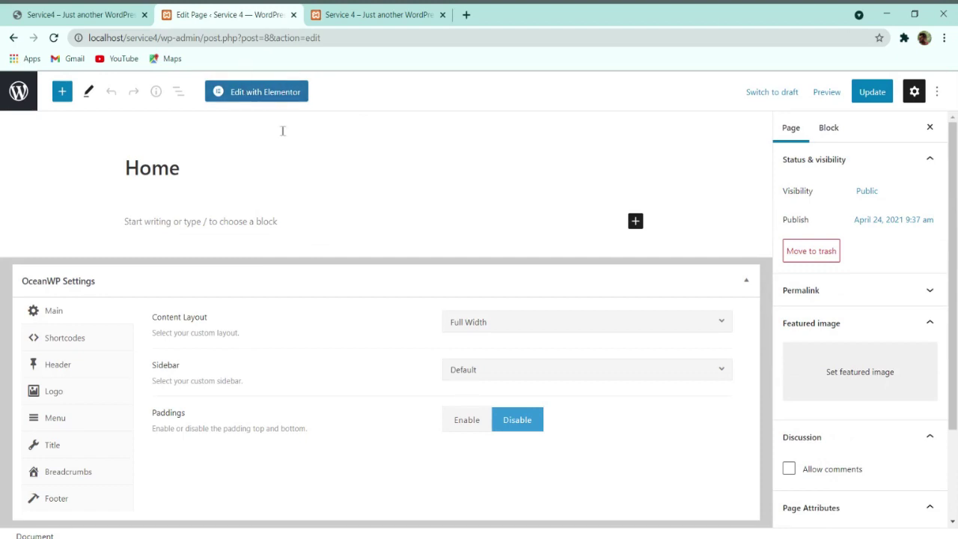
click(256, 92)
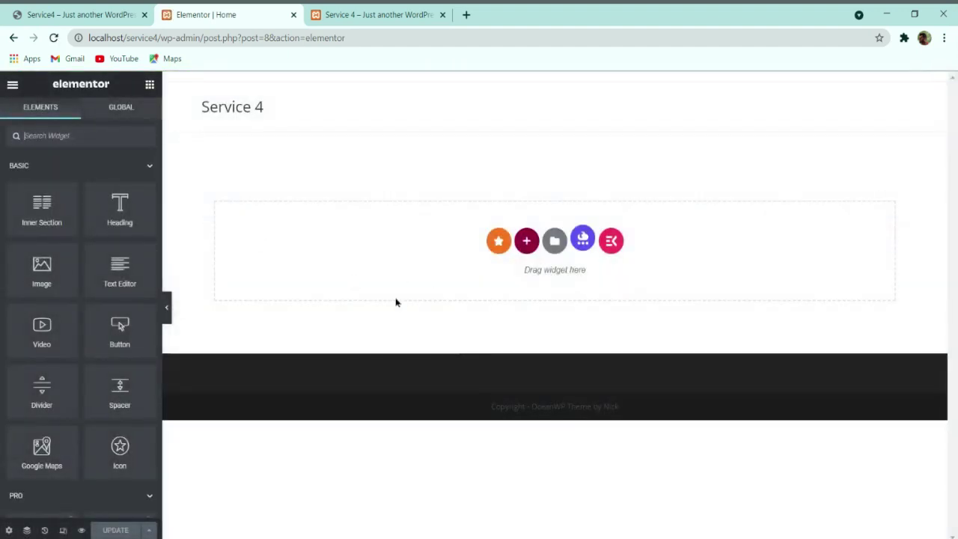
Step: Add a new single-column section to the Home page, comparing with the reference portfolio site
click(527, 242)
click(113, 11)
click(207, 11)
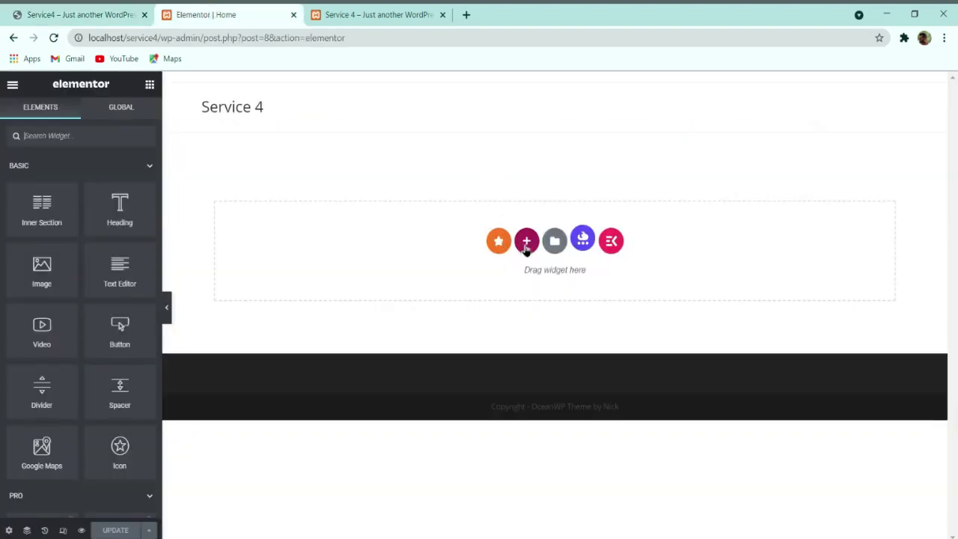
click(526, 247)
click(385, 274)
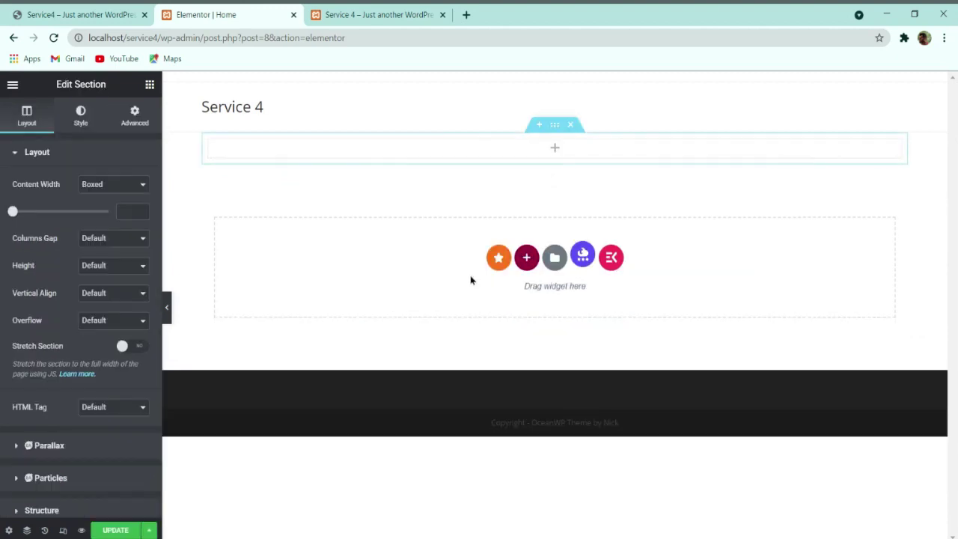
Step: Recheck the reference site, then bring up the new section's Style settings
click(105, 8)
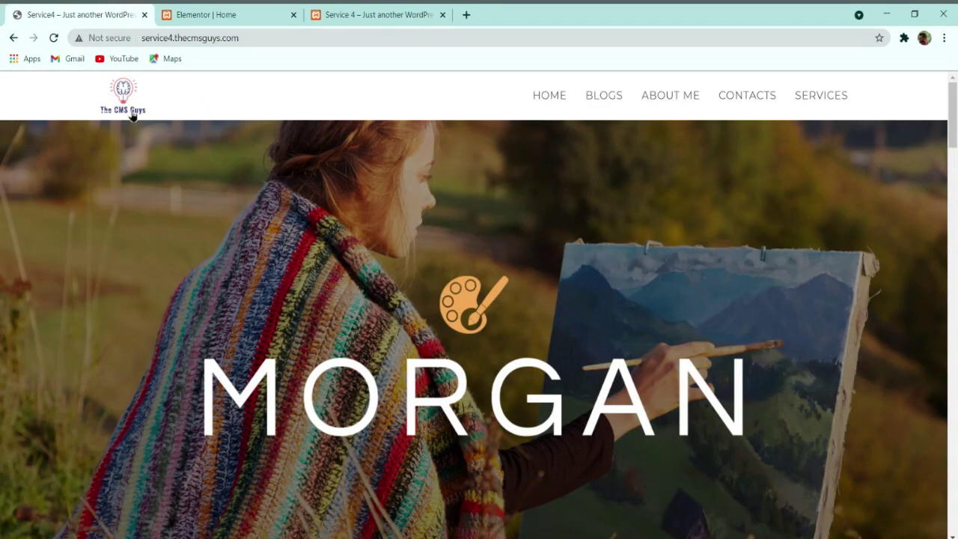
click(223, 14)
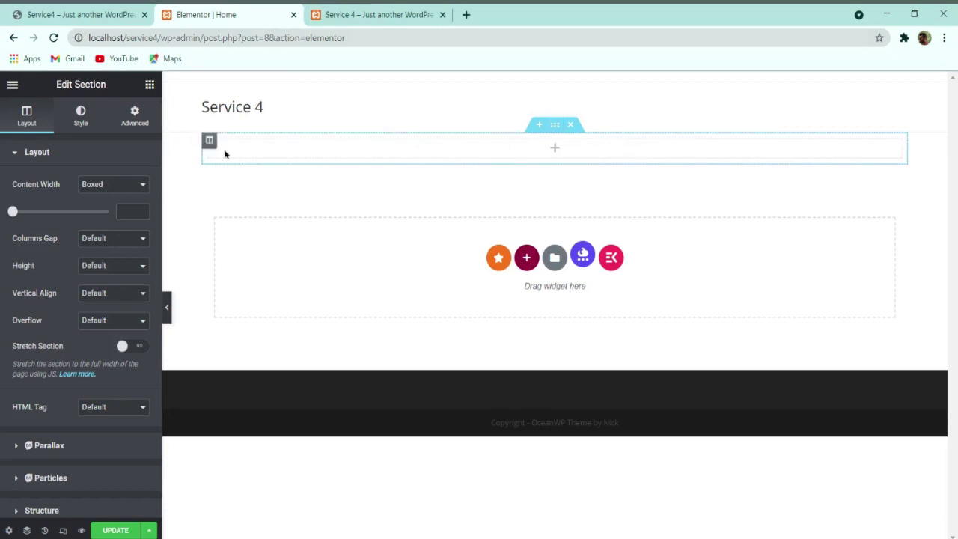
click(82, 119)
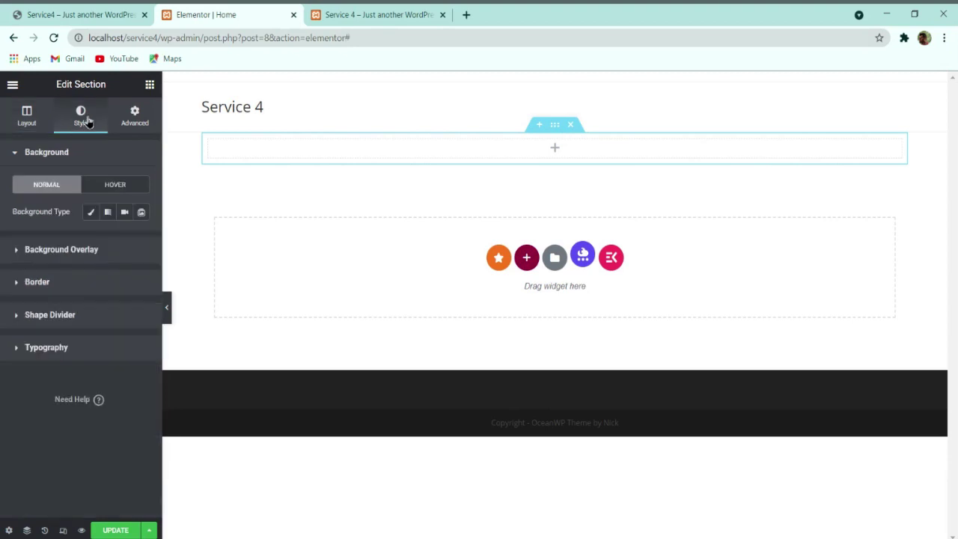
Step: Set the section background to Classic and start uploading a background image in Insert Media
click(89, 212)
click(89, 284)
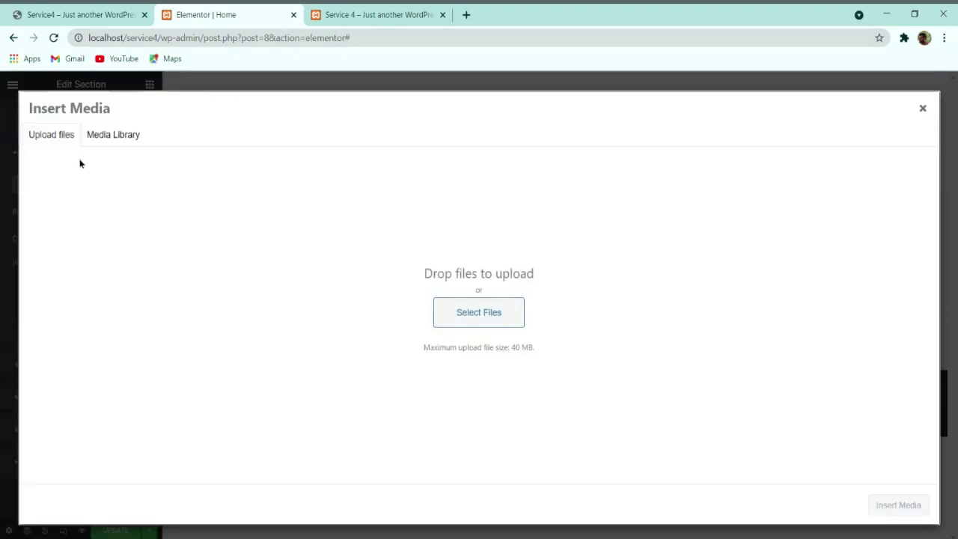
click(440, 312)
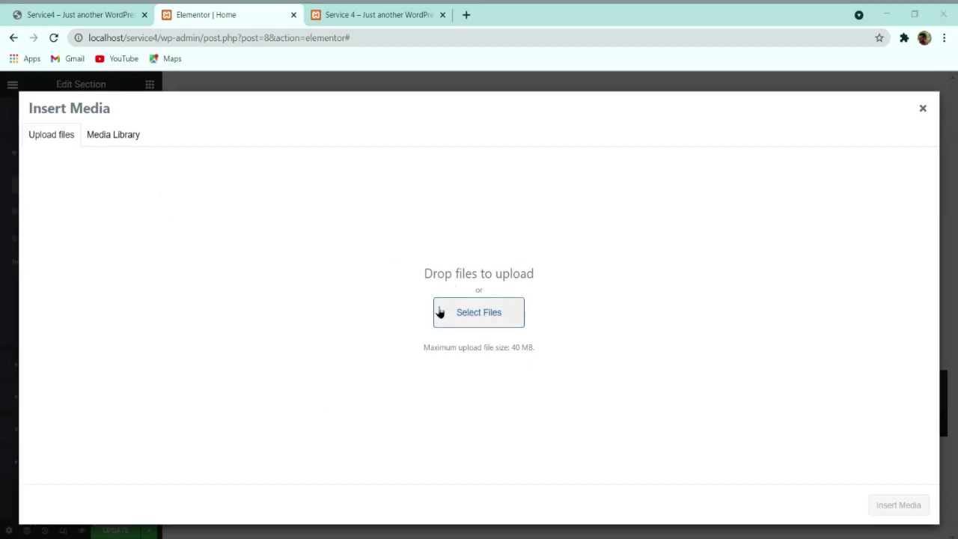
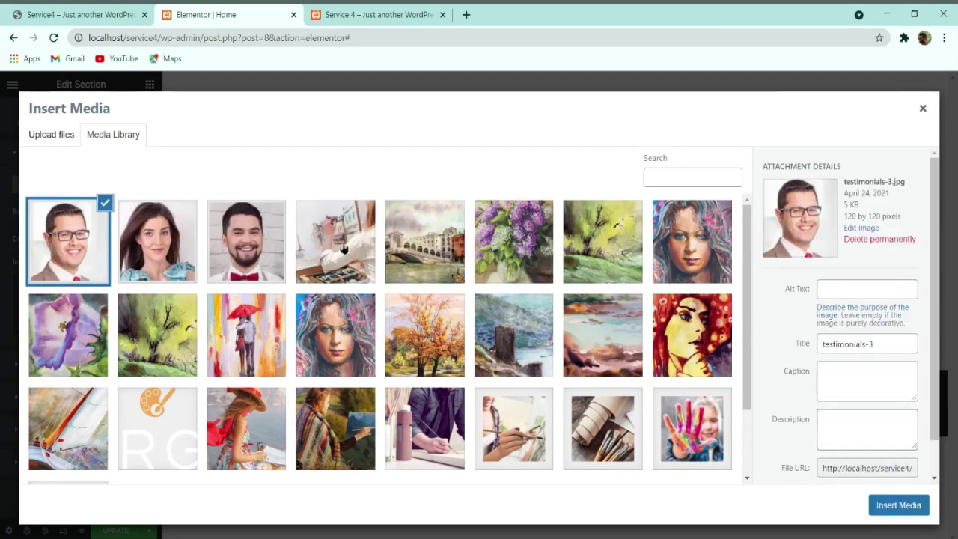
Step: Choose bg-construct-image.jpg, the woman-painting-at-an-easel photo, as the section background
scroll(270, 276, down, 2)
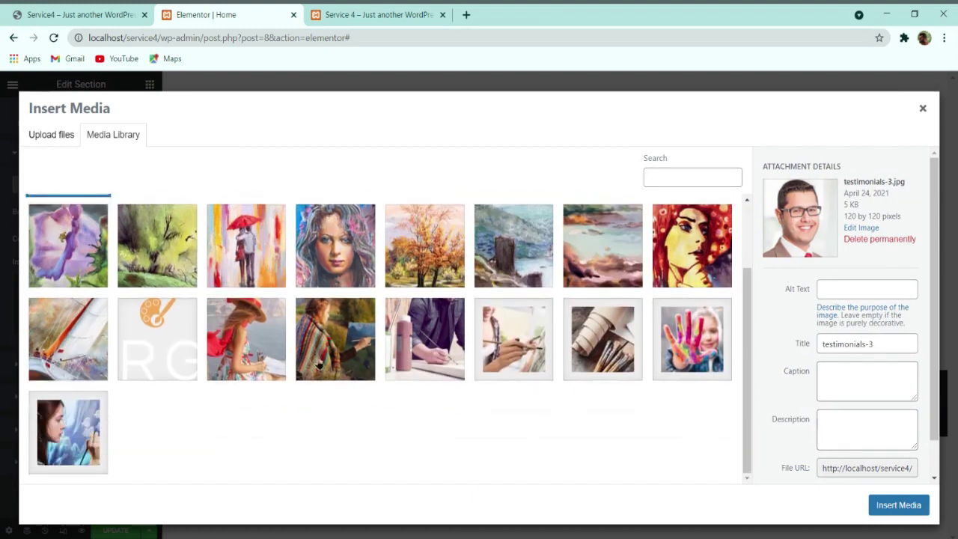
click(352, 343)
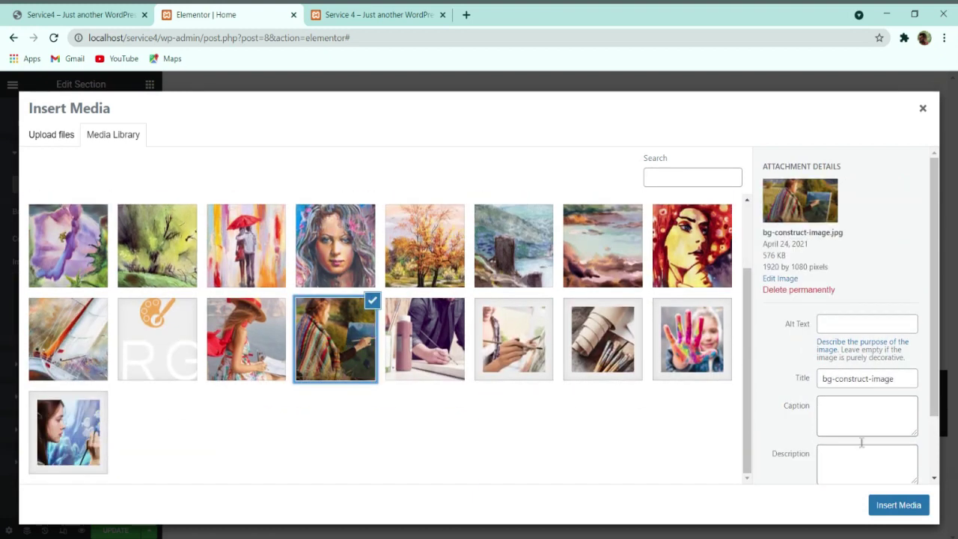
click(890, 504)
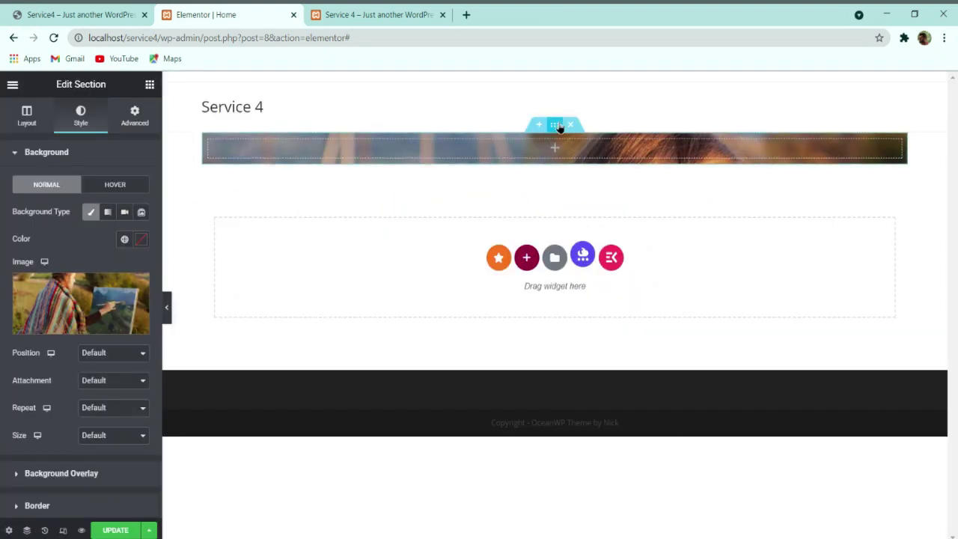
Step: Turn on Stretch Section, set Height to Fit To Screen, and update the page
click(26, 119)
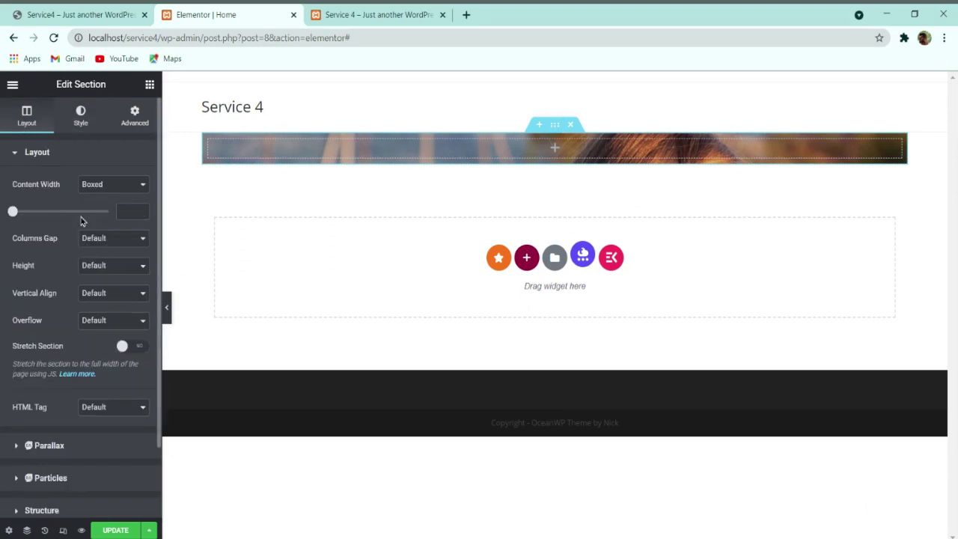
click(25, 11)
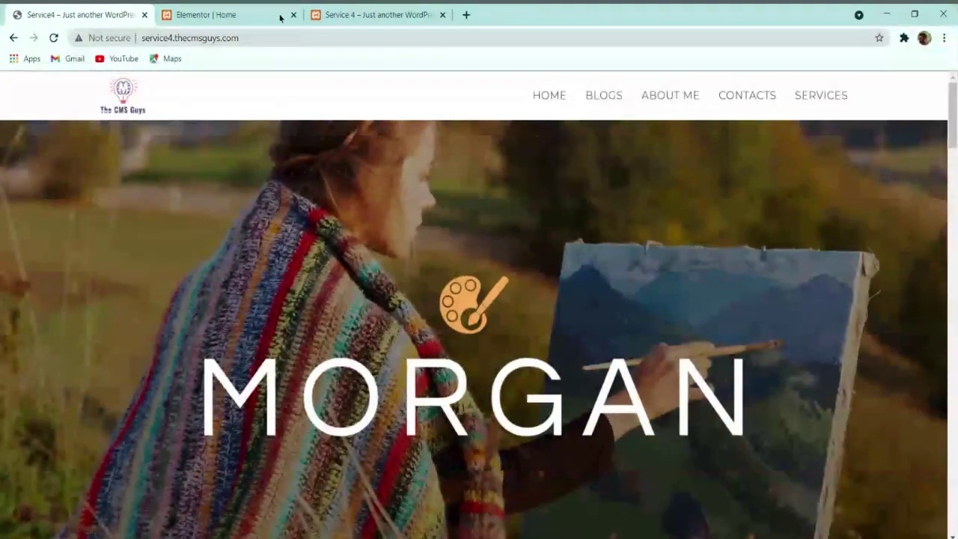
click(280, 17)
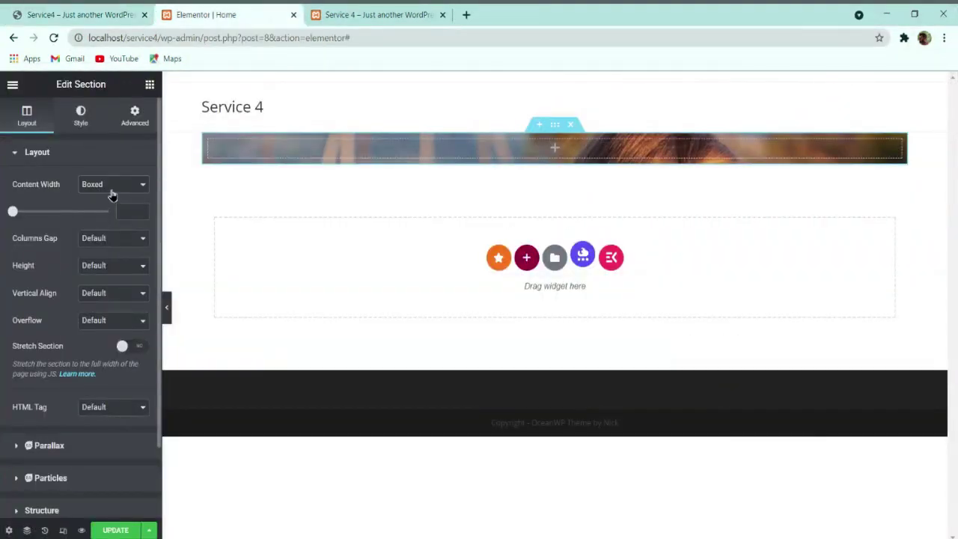
click(131, 347)
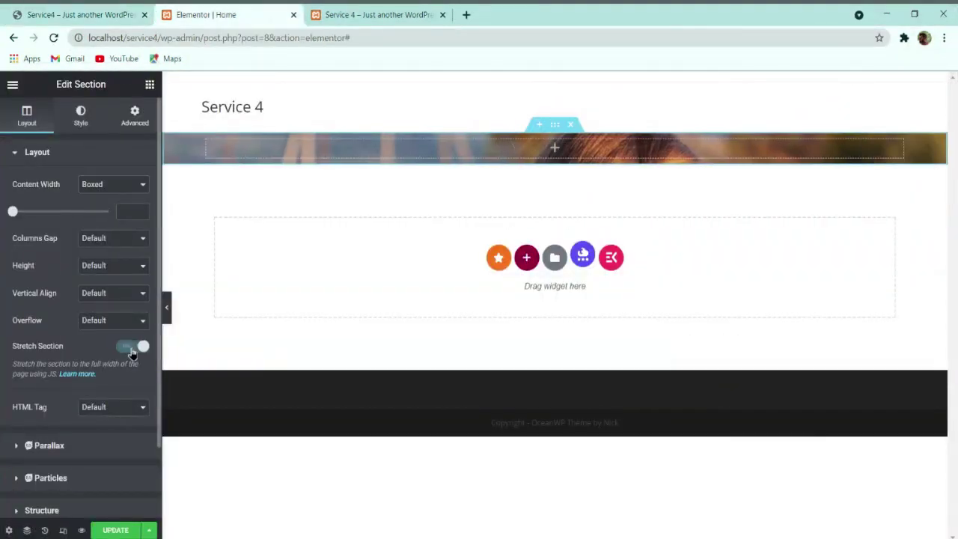
click(124, 279)
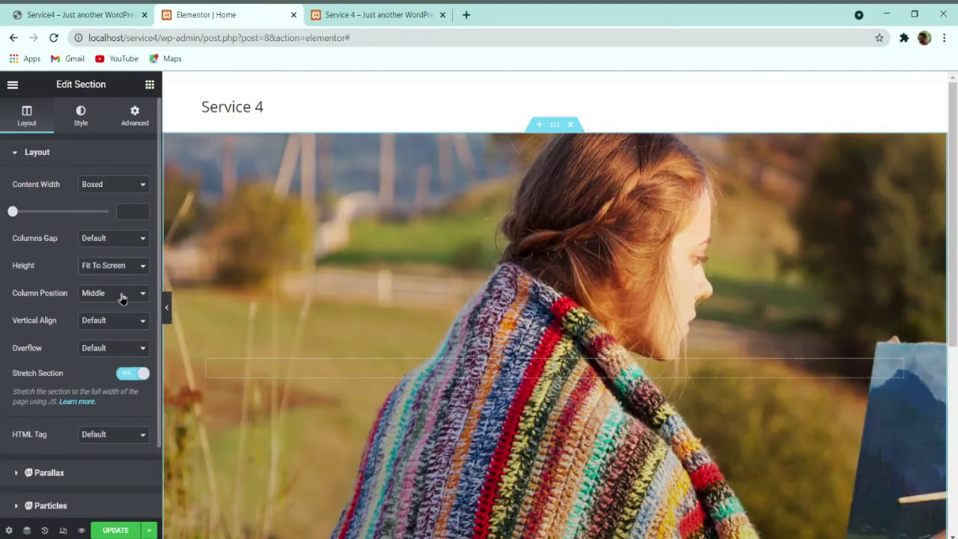
scroll(380, 240, down, 4)
scroll(452, 231, up, 4)
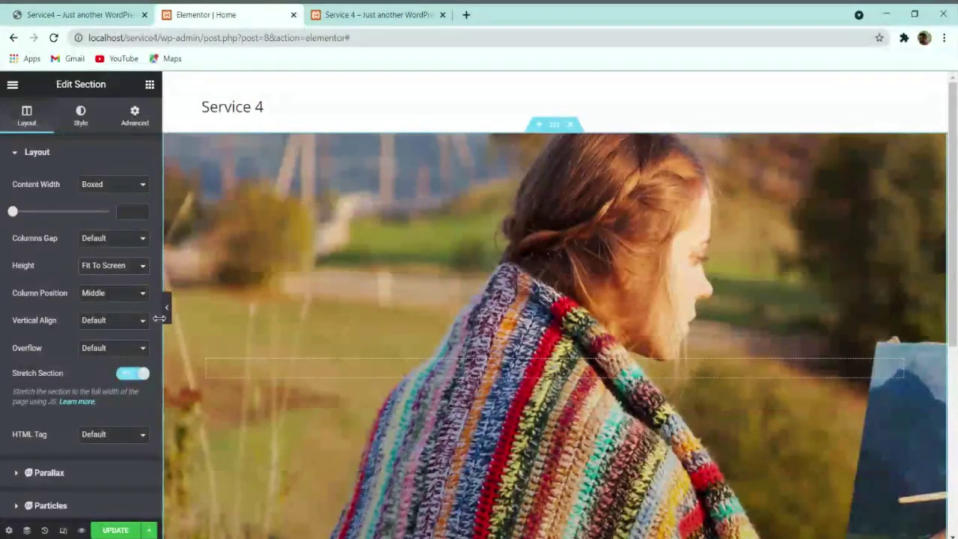
click(124, 530)
Step: Compare the hero with the live site, then bring up the widgets panel
scroll(299, 370, down, 2)
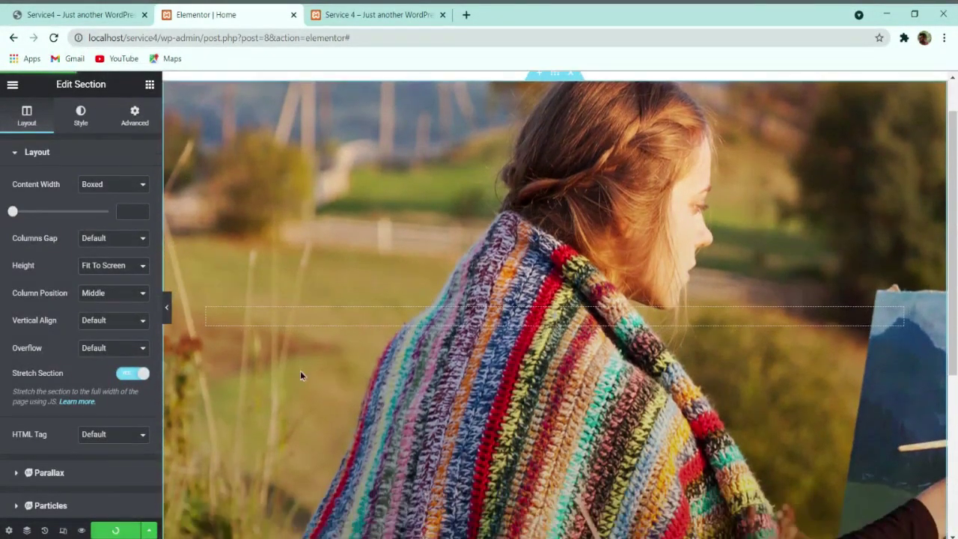
click(79, 14)
scroll(558, 335, down, 1)
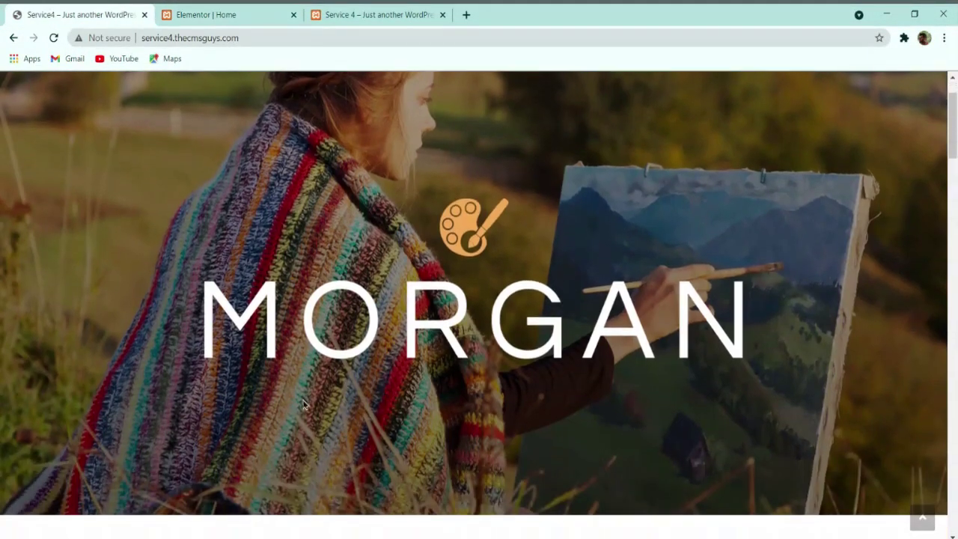
scroll(668, 327, up, 2)
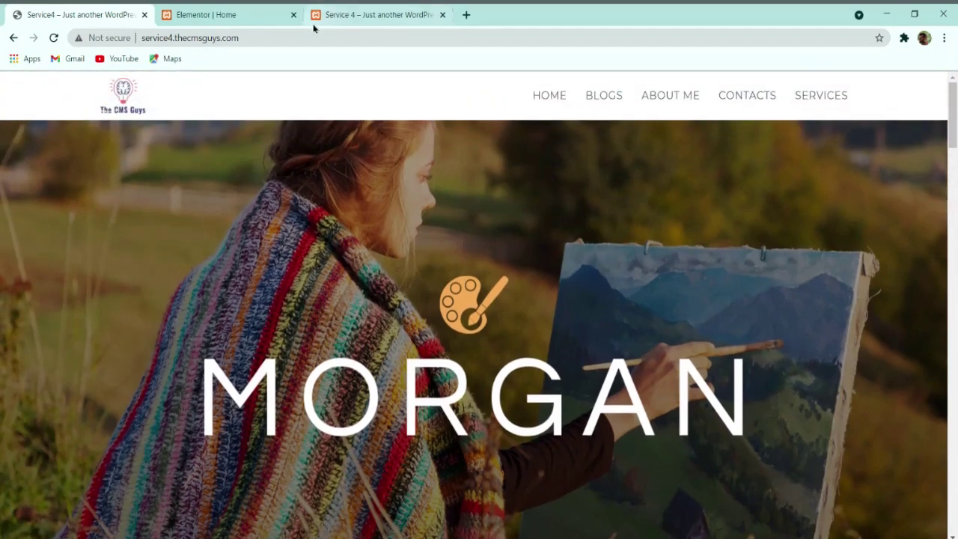
click(234, 11)
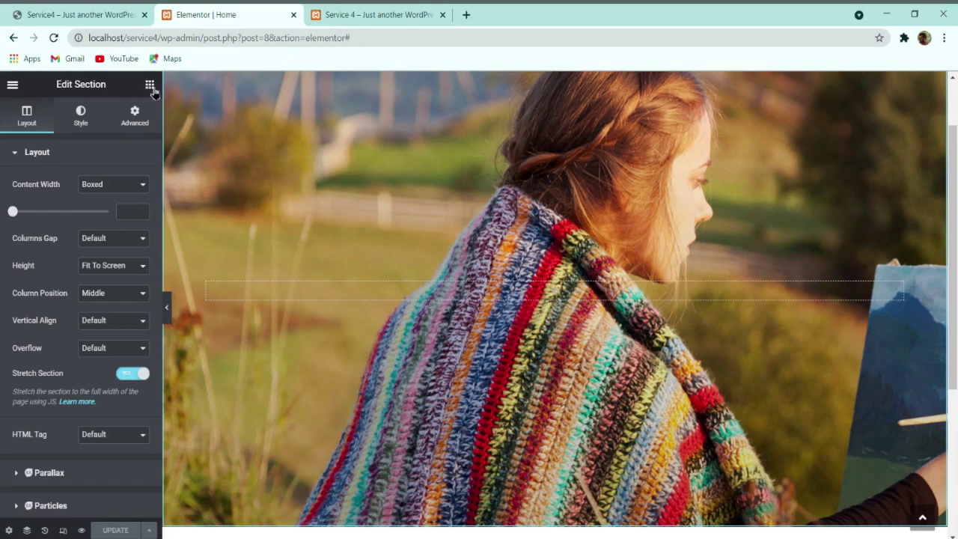
click(113, 12)
click(237, 10)
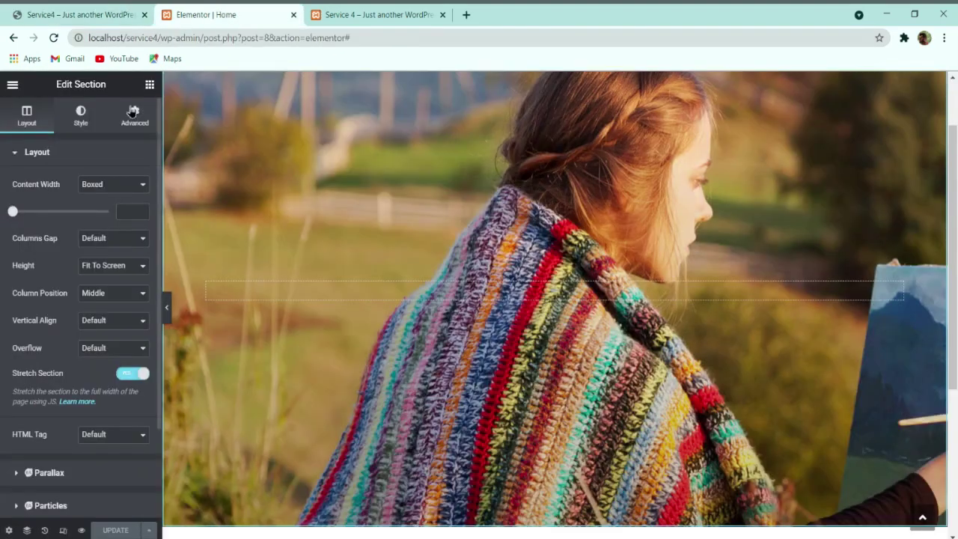
click(150, 87)
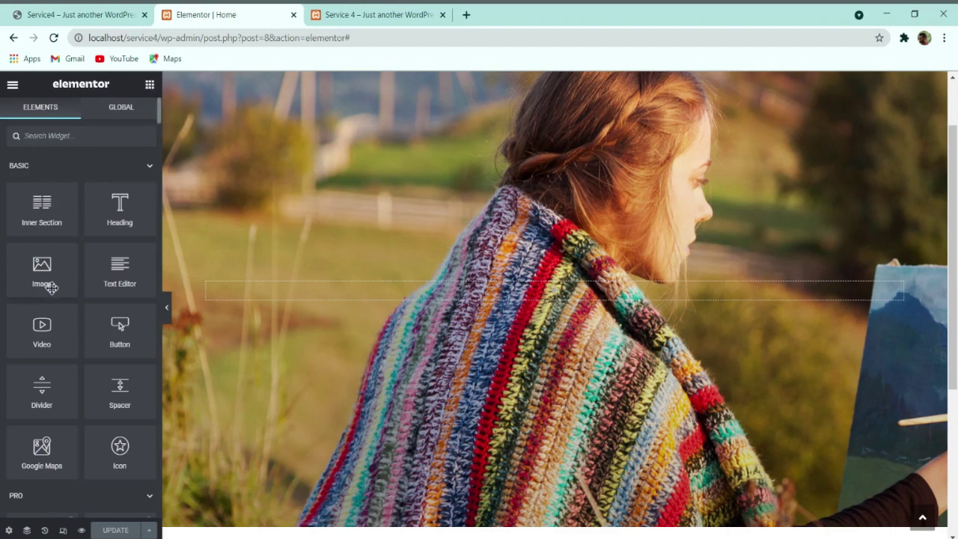
Step: Add an Image widget to the hero section showing logo.png, the MORGAN palette logo
drag(51, 275, 366, 295)
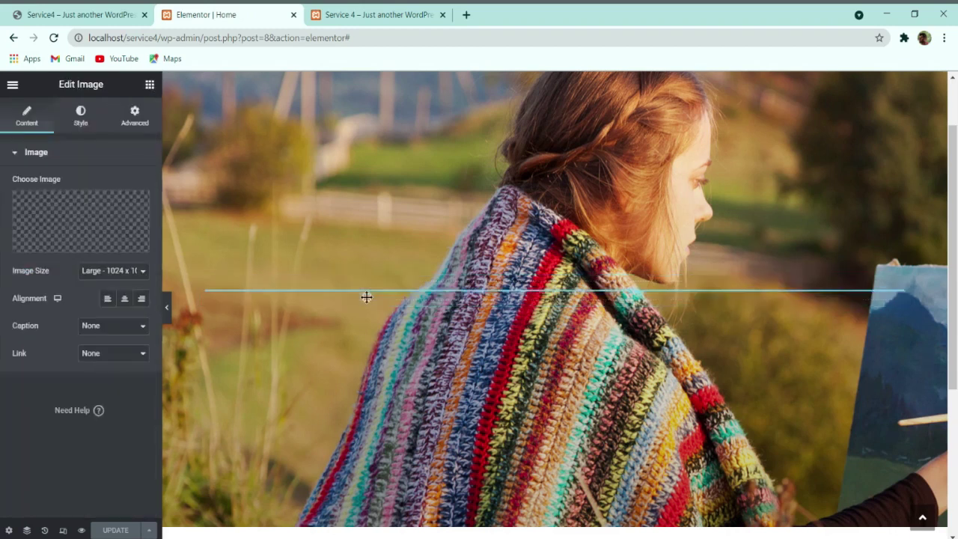
click(44, 239)
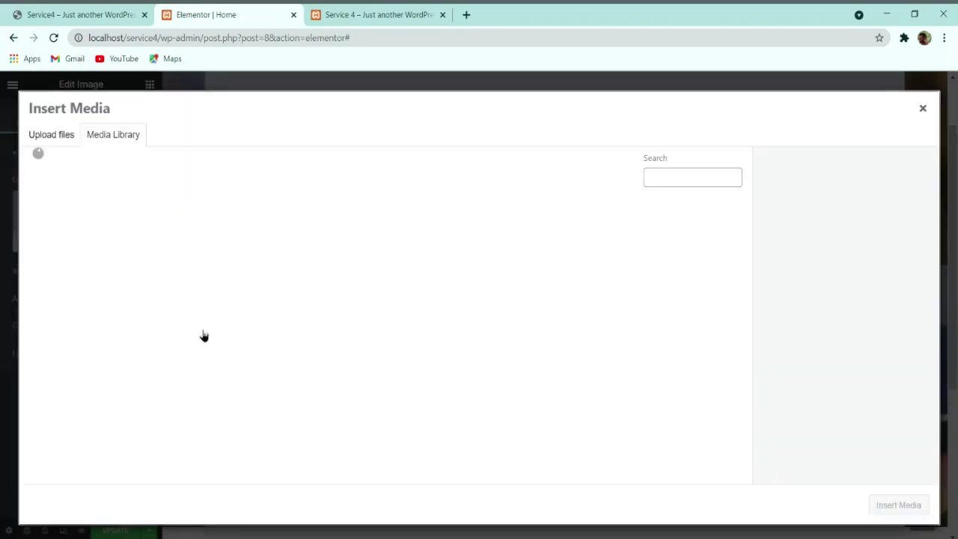
click(162, 329)
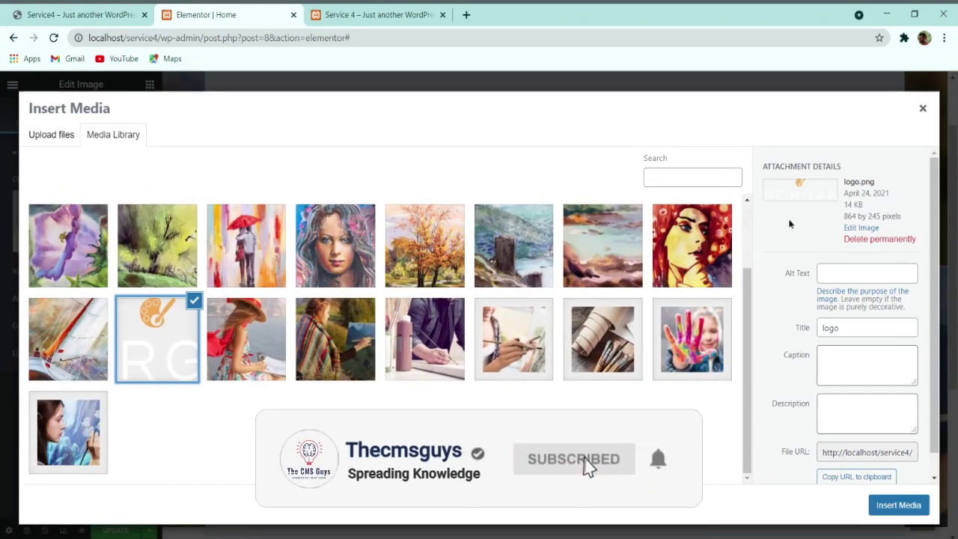
click(901, 507)
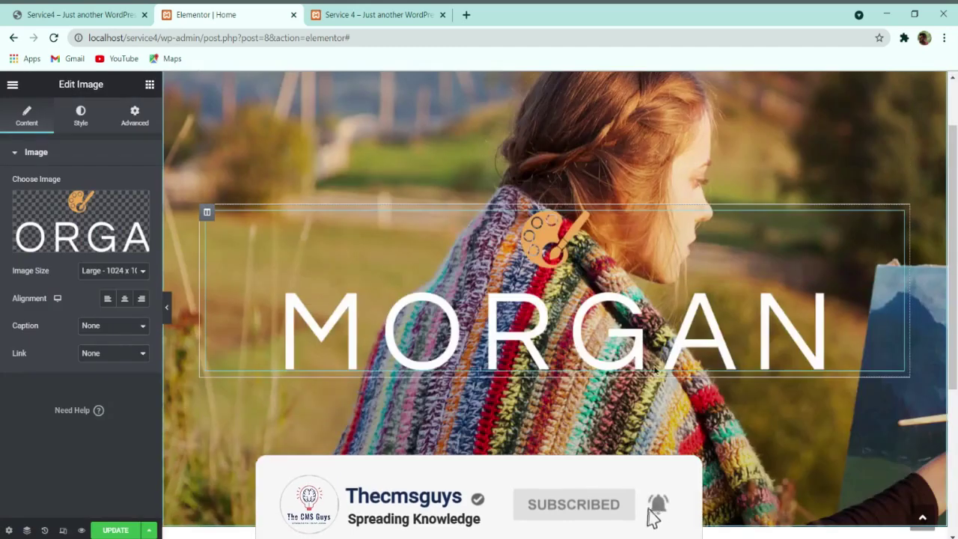
scroll(701, 256, down, 3)
scroll(701, 278, up, 3)
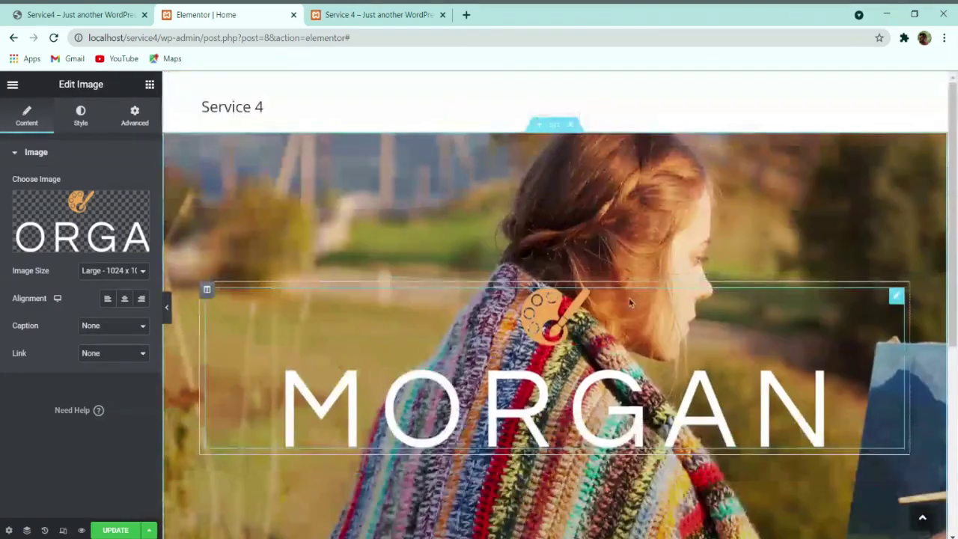
click(554, 136)
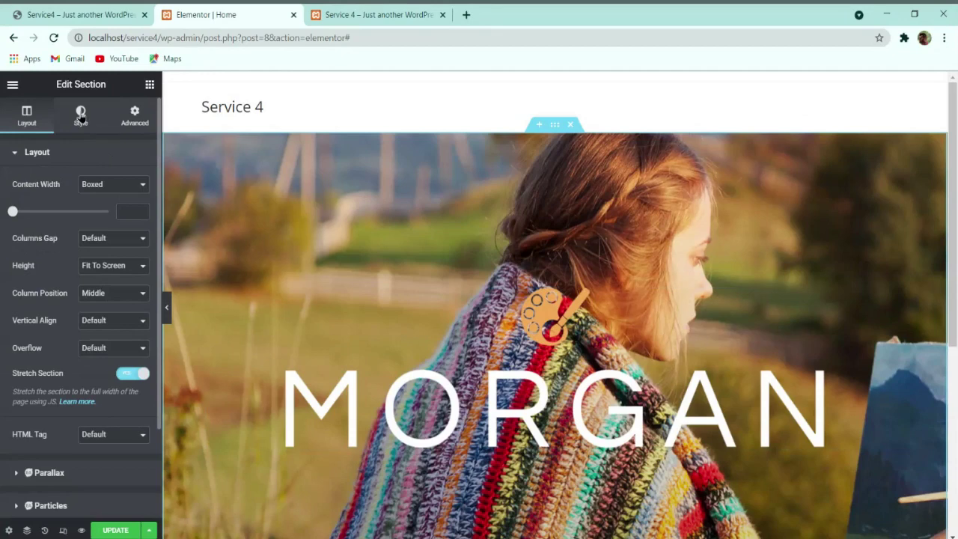
Step: Set the hero background image to center position, no-repeat and cover size
click(80, 116)
click(116, 353)
click(112, 371)
scroll(122, 353, down, 2)
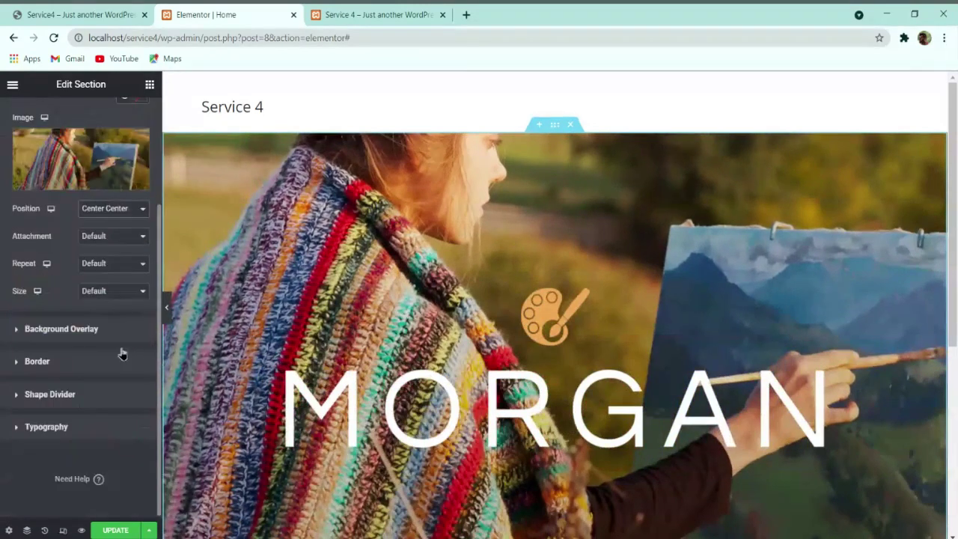
click(111, 281)
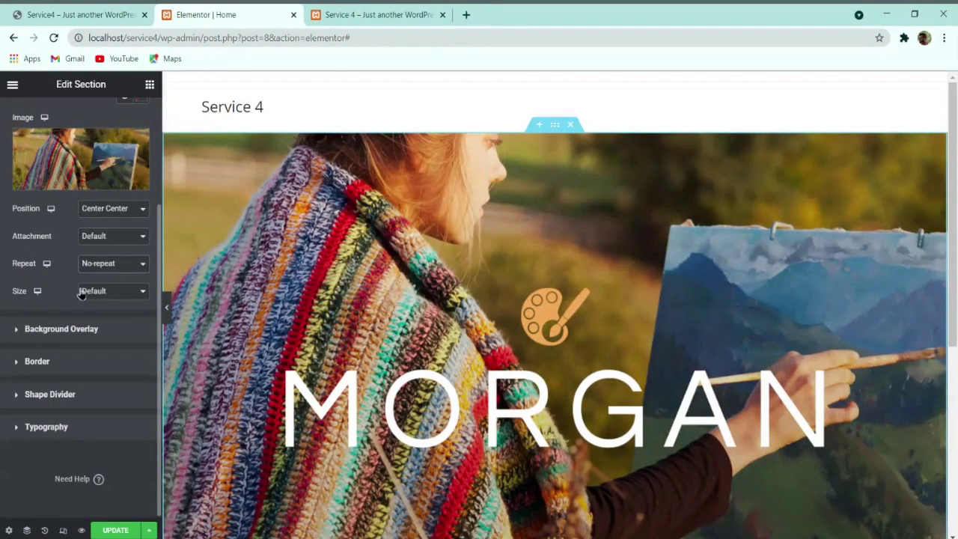
click(122, 307)
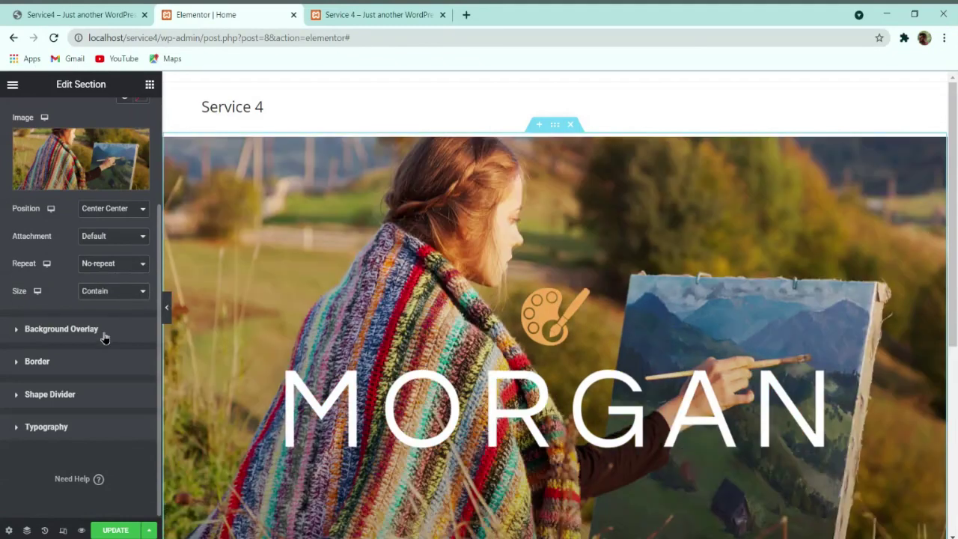
key(Up)
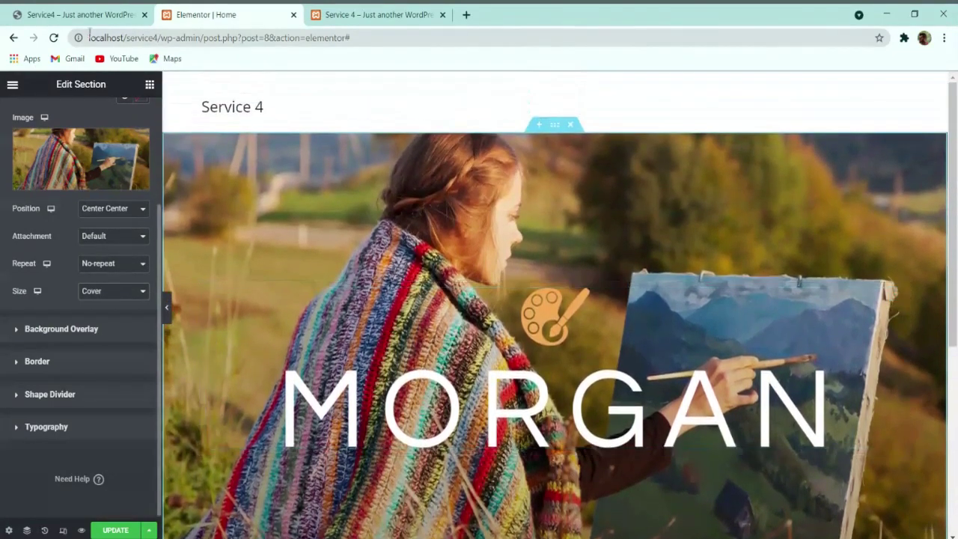
Step: Add a solid black background overlay with raised opacity to darken the hero
click(79, 14)
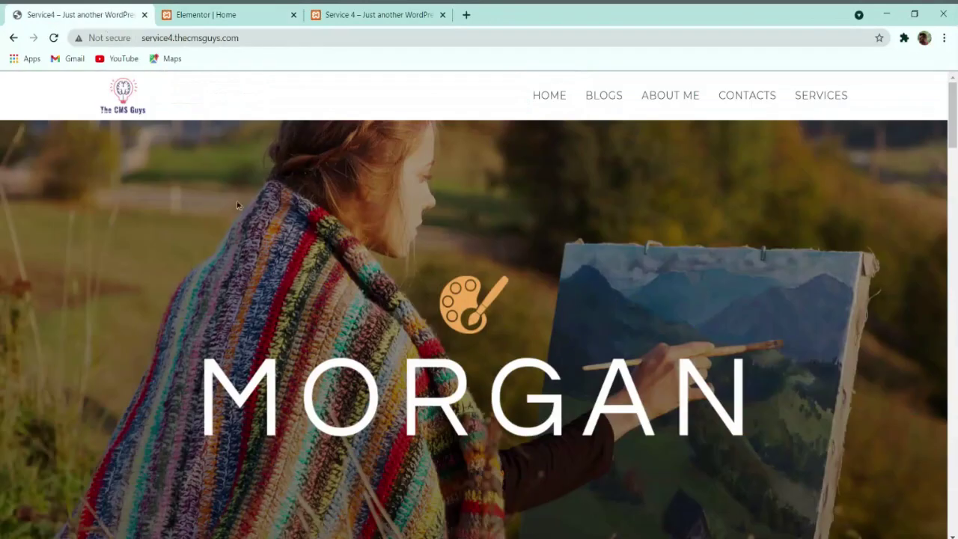
scroll(362, 283, down, 3)
scroll(363, 282, up, 5)
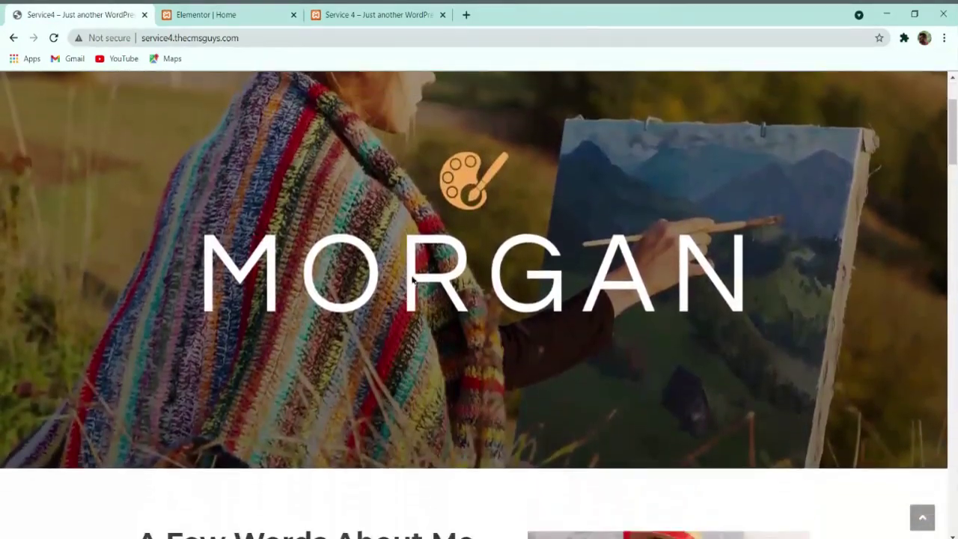
click(242, 11)
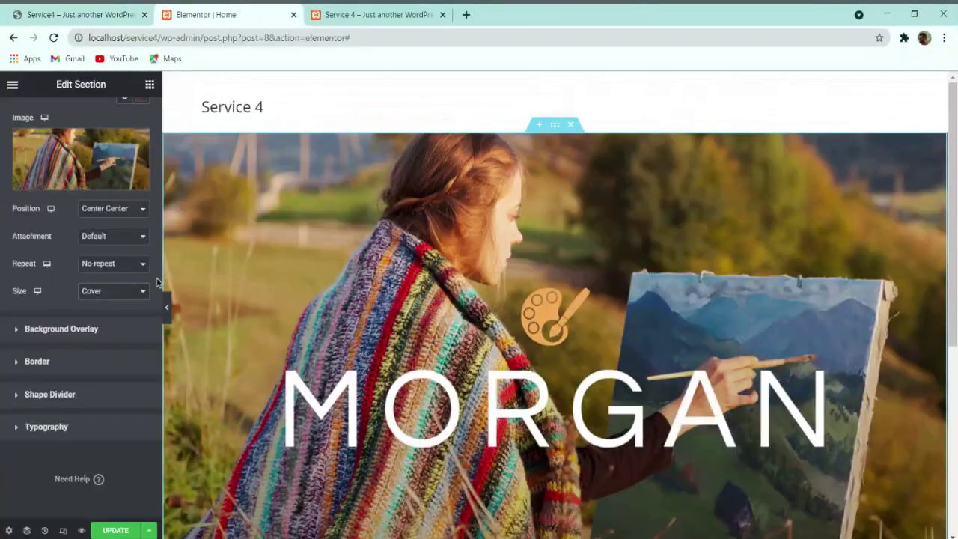
click(71, 333)
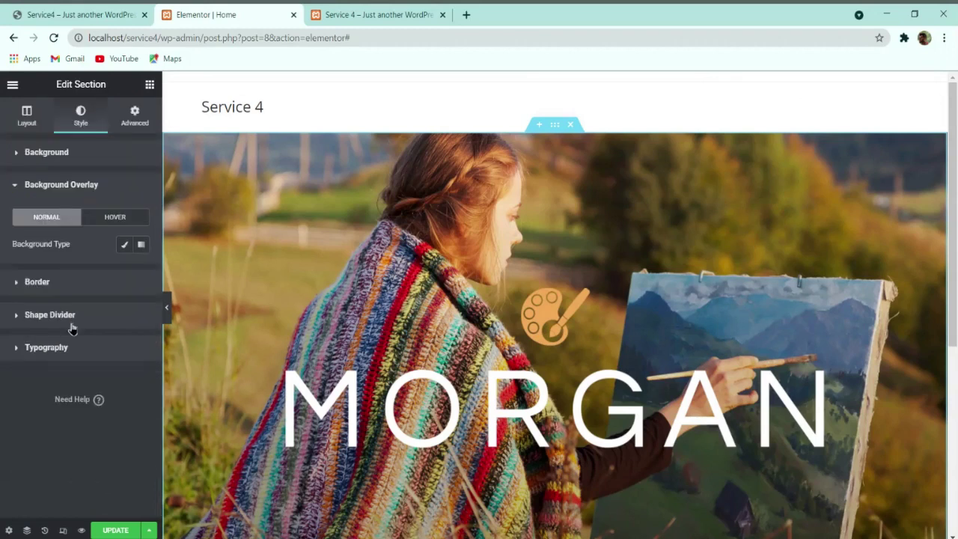
click(124, 245)
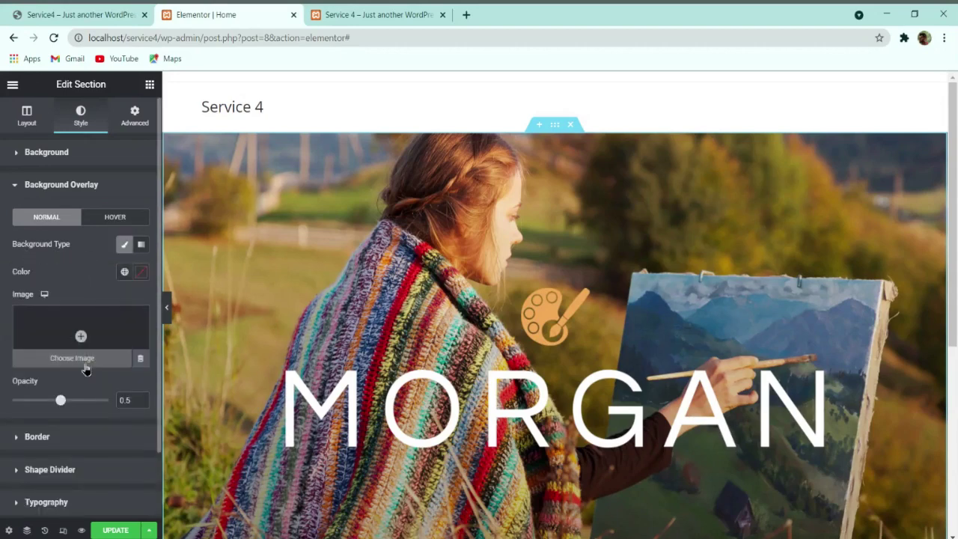
click(140, 271)
drag(142, 326, 23, 462)
click(52, 265)
mouse_move(61, 400)
mouse_down()
mouse_move(79, 400)
mouse_move(64, 409)
mouse_up()
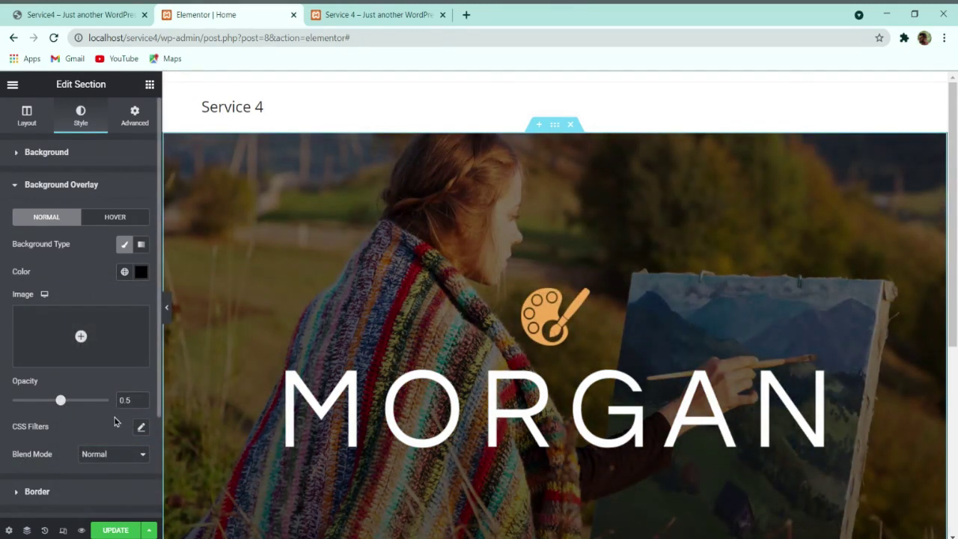
Step: Preview the hero full width, then scroll the live site to 'A Few Words About Me'
click(166, 306)
scroll(381, 321, down, 2)
scroll(381, 321, up, 1)
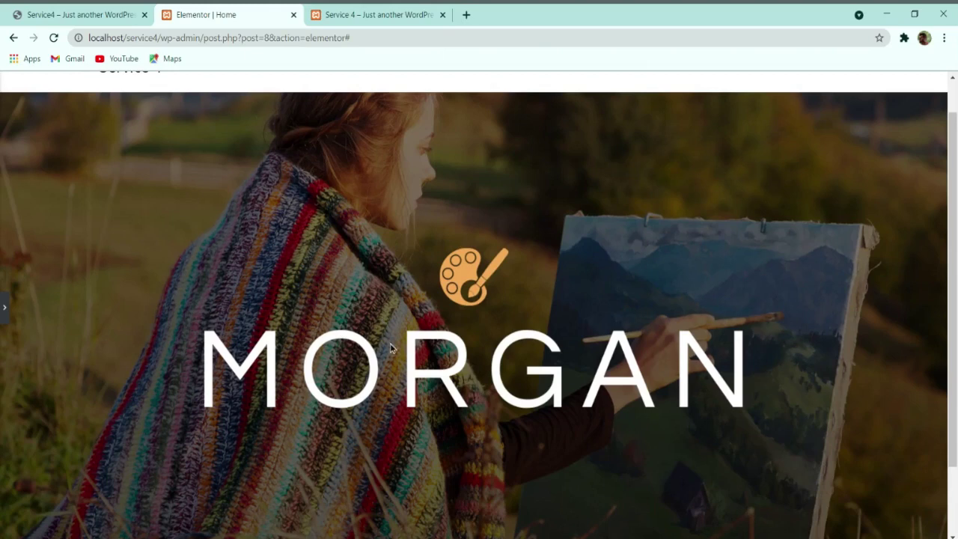
scroll(412, 349, down, 1)
scroll(415, 350, up, 1)
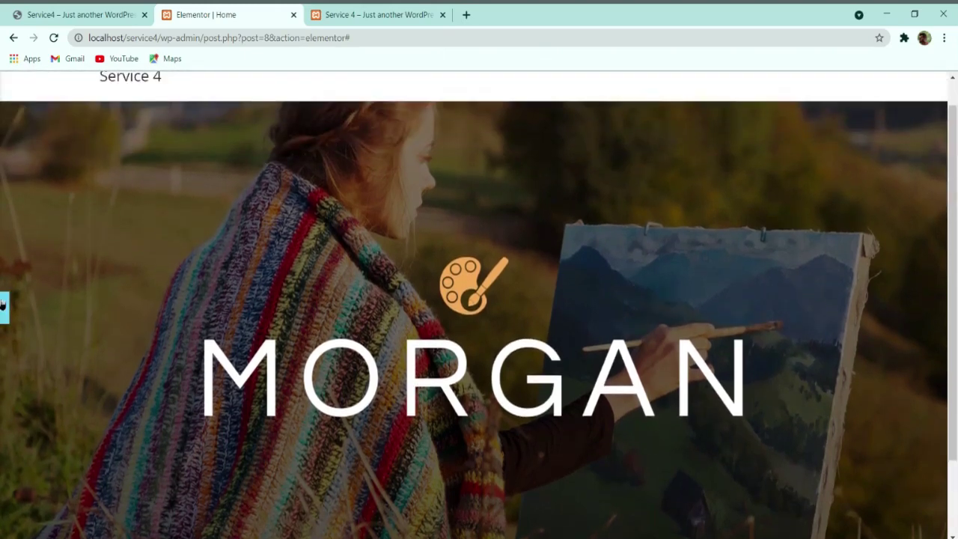
click(50, 12)
scroll(337, 268, down, 4)
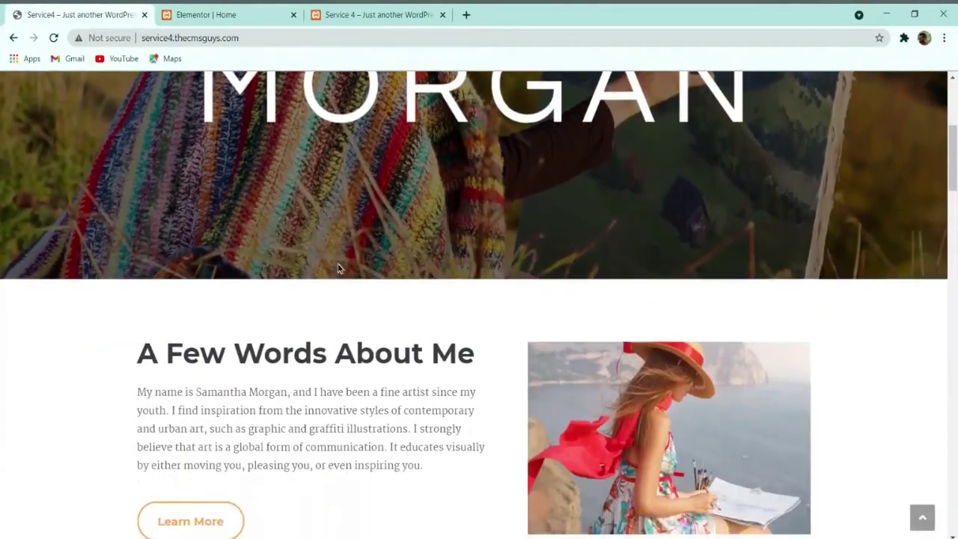
scroll(339, 265, down, 1)
scroll(491, 320, down, 1)
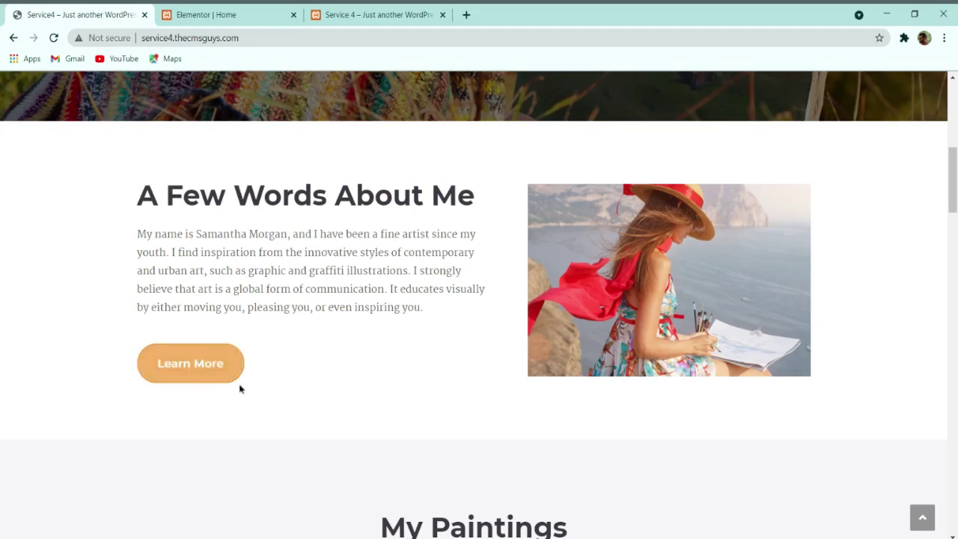
Step: Add a two-column section below the MORGAN hero and update the page
click(226, 15)
scroll(389, 177, down, 3)
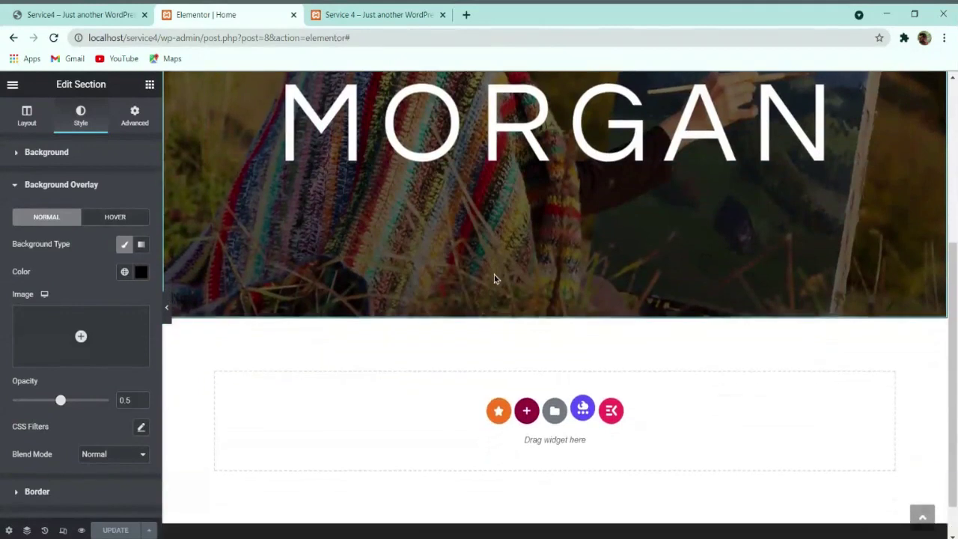
scroll(494, 274, down, 1)
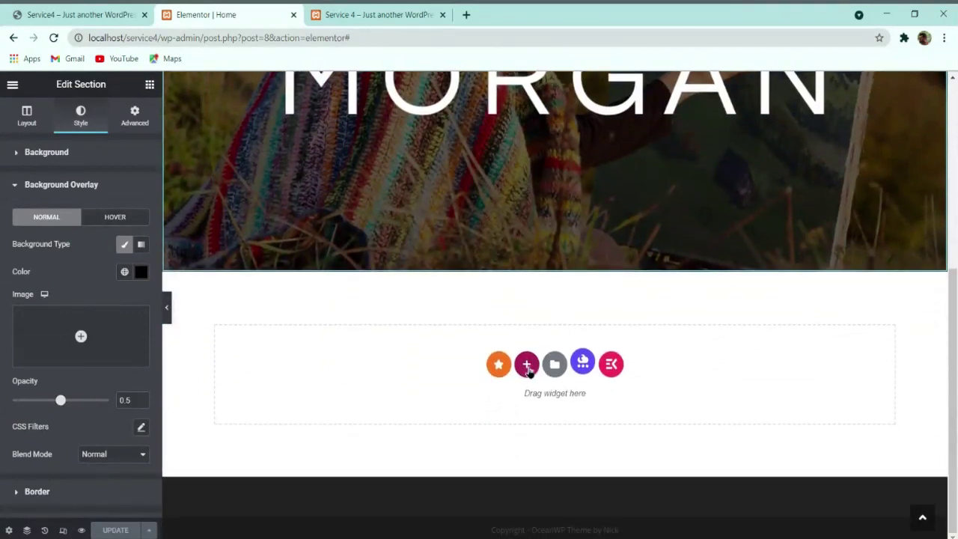
click(526, 365)
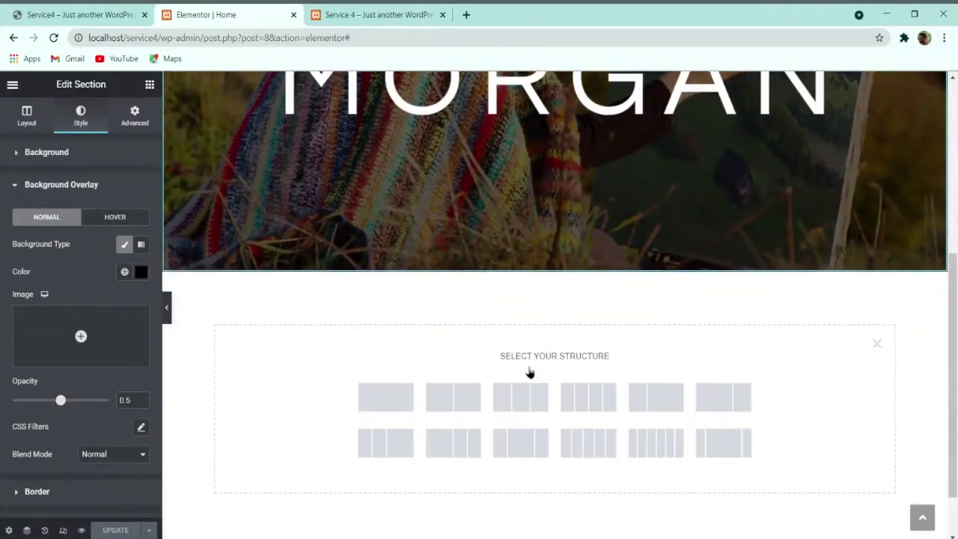
click(458, 404)
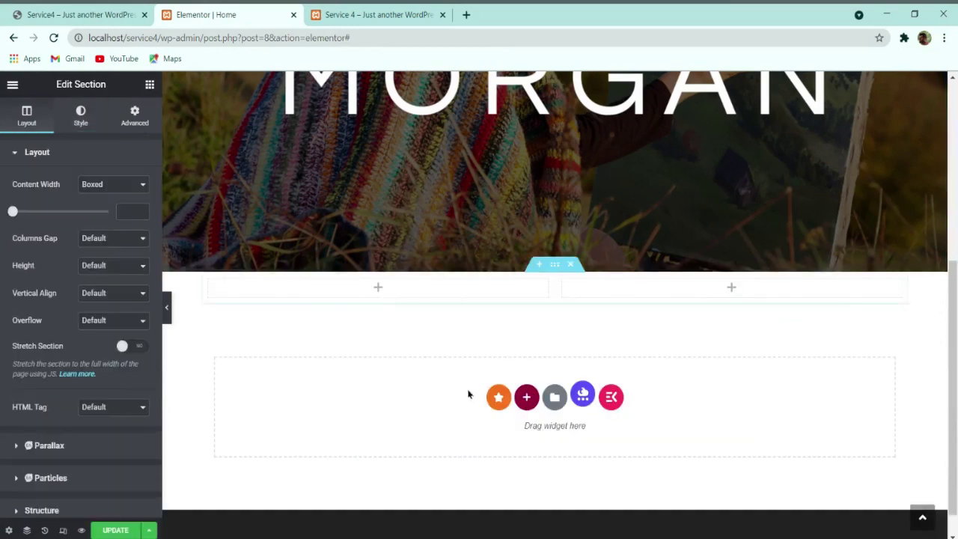
click(116, 530)
Step: Compare the layout with the live site, then bring up the widget list
scroll(421, 397, up, 1)
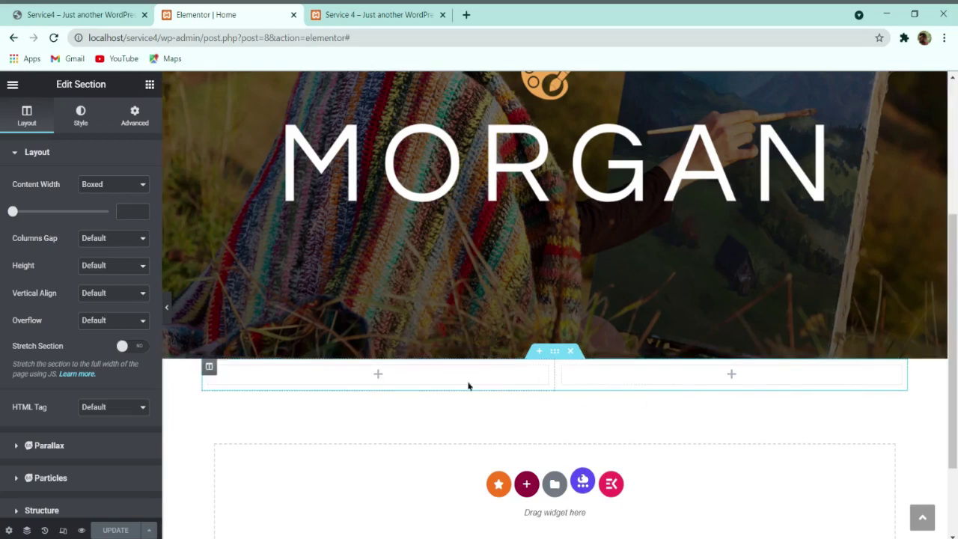
scroll(537, 477, up, 1)
scroll(536, 477, up, 3)
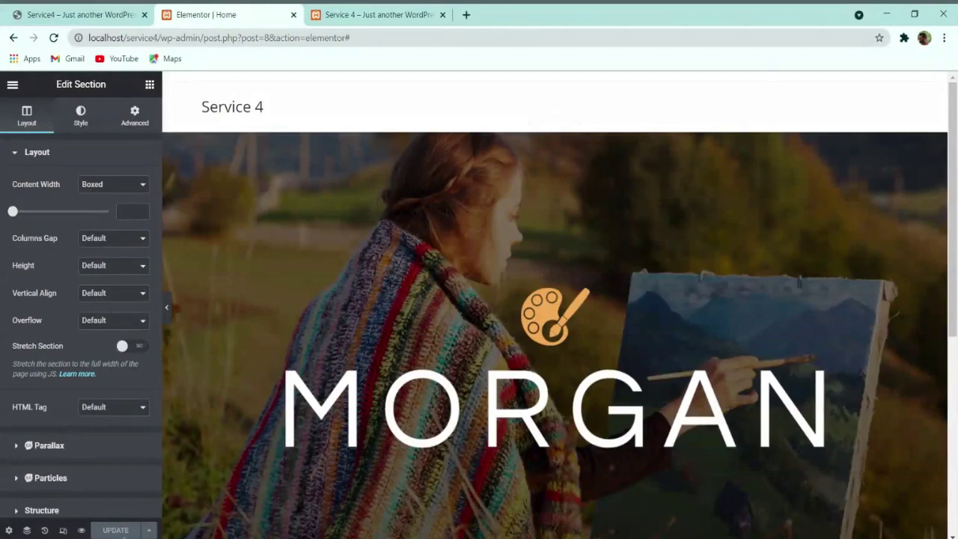
scroll(389, 371, down, 5)
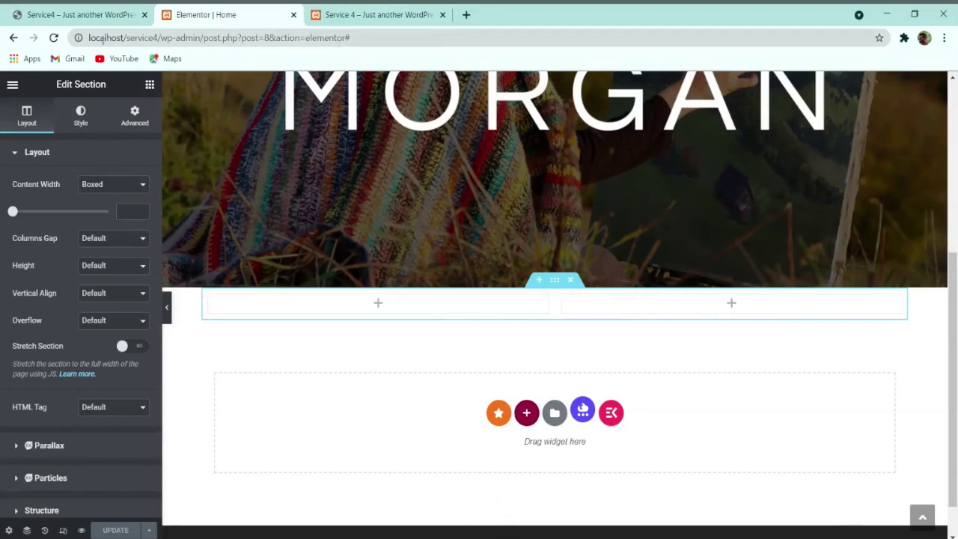
click(112, 15)
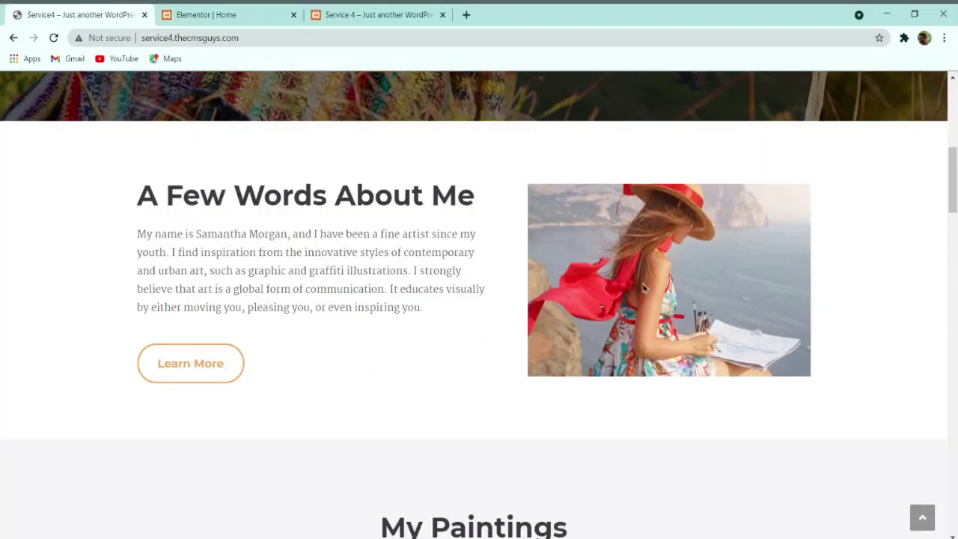
click(216, 14)
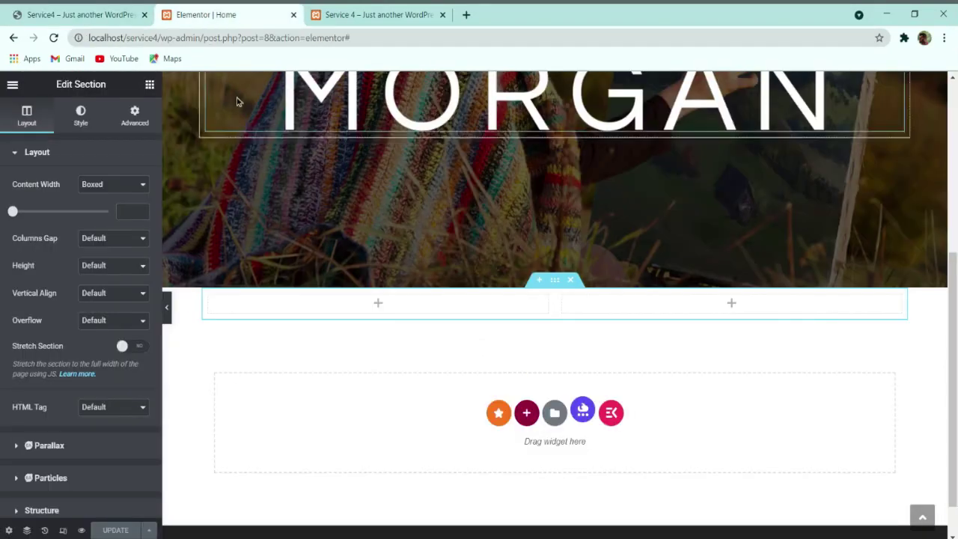
click(149, 86)
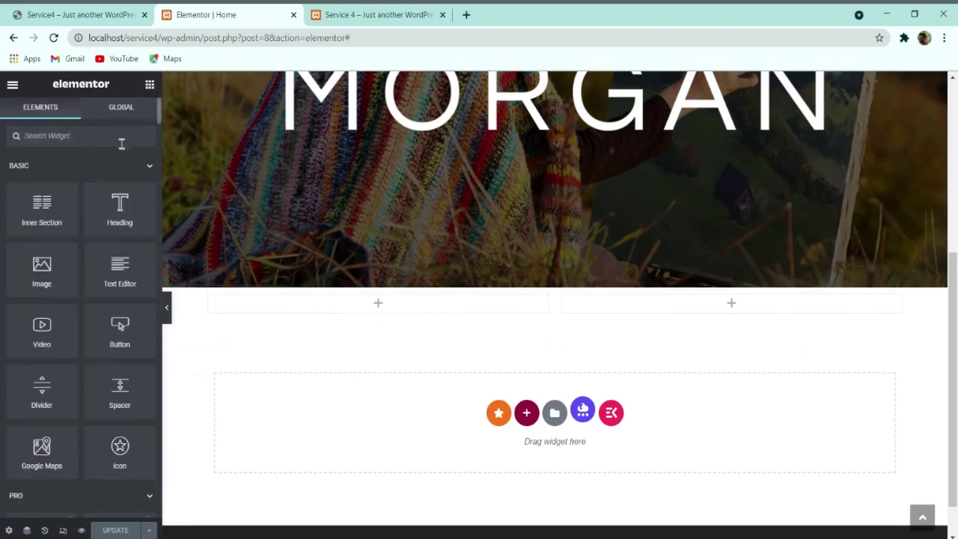
Step: Put an Image widget showing home-3-1.jpg in the right column, then check the live site
drag(42, 278, 647, 307)
click(95, 225)
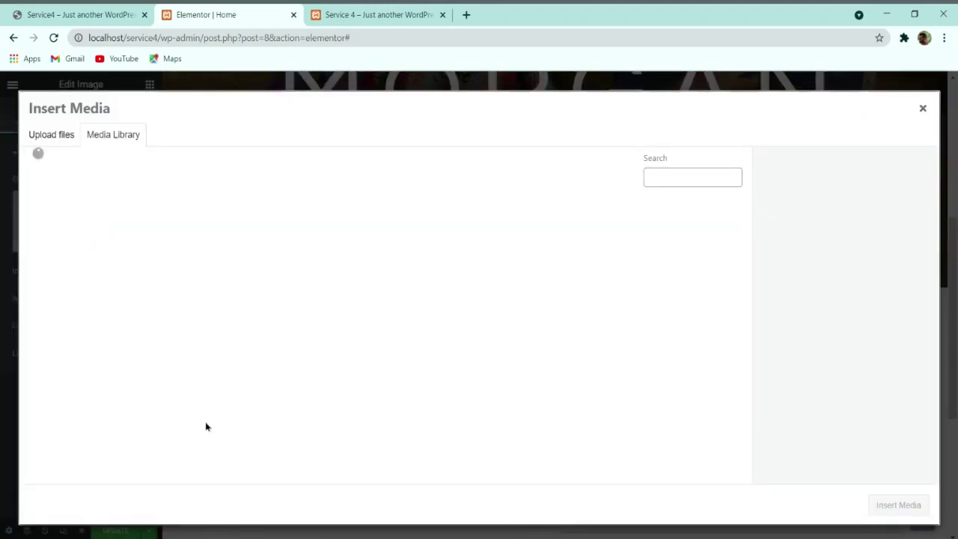
scroll(517, 348, down, 2)
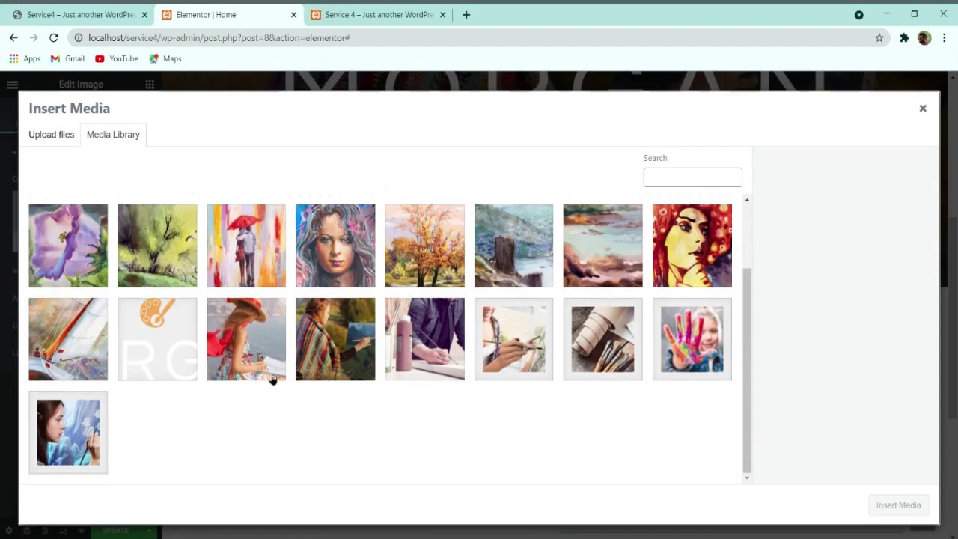
click(251, 333)
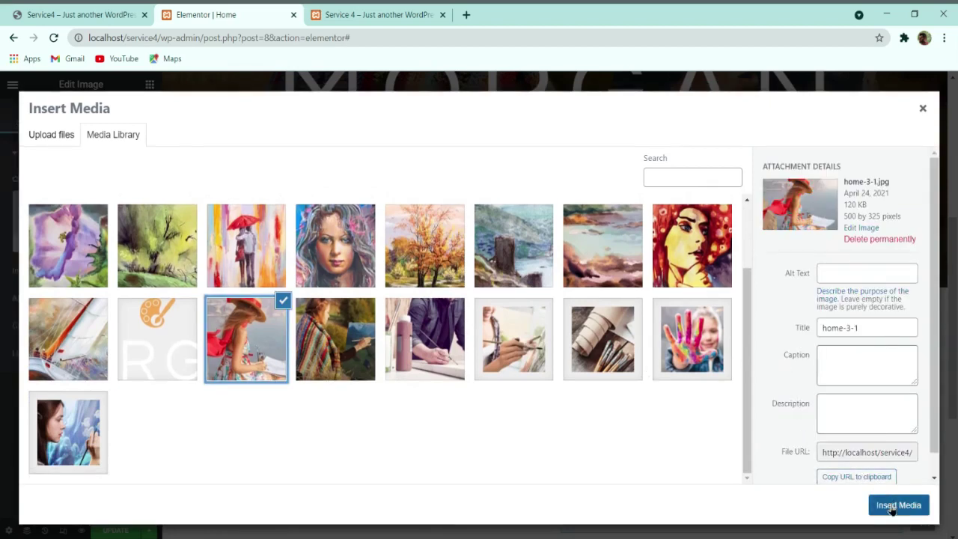
click(894, 505)
scroll(764, 389, down, 2)
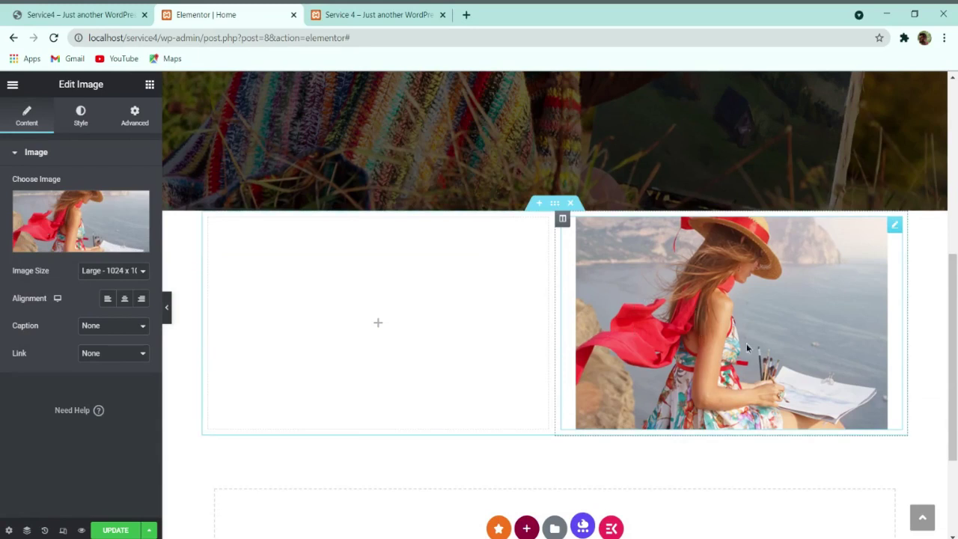
click(562, 218)
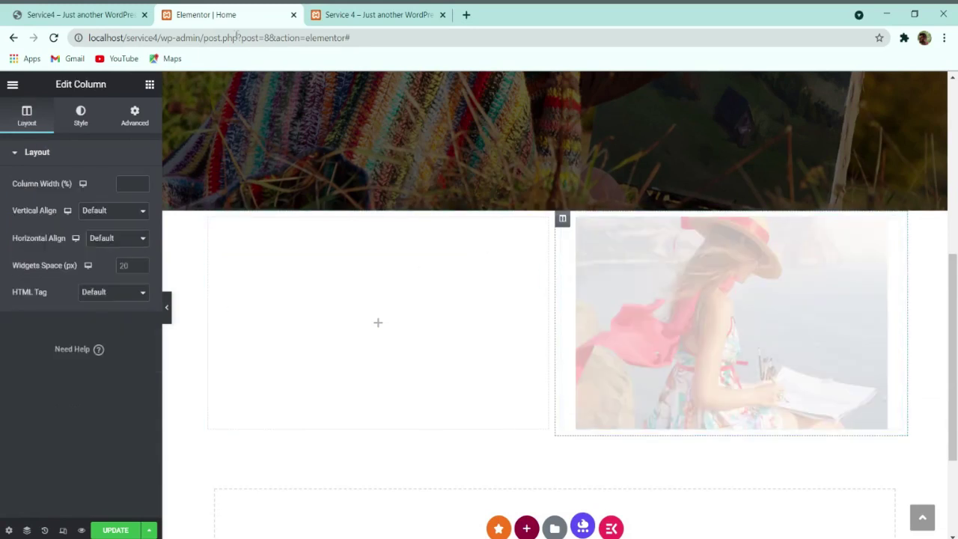
click(88, 13)
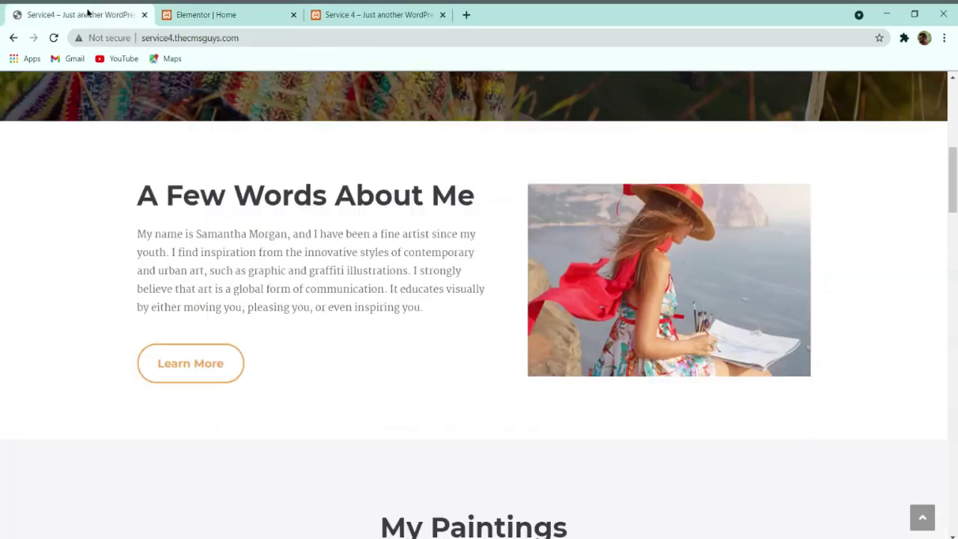
Step: Copy 'A Few Words About Me' from the live site into a left-column Heading widget and update
triple_click(254, 183)
key(ctrl+c)
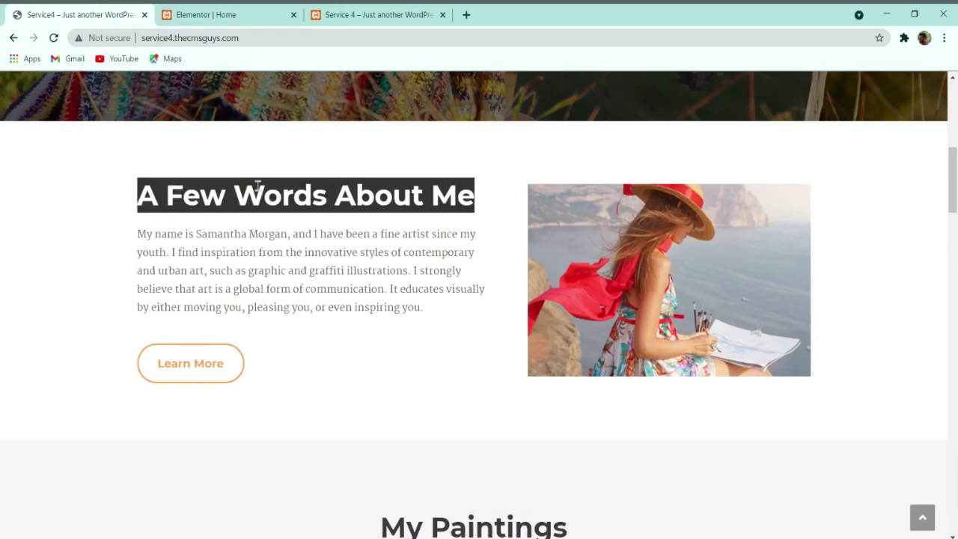
click(220, 13)
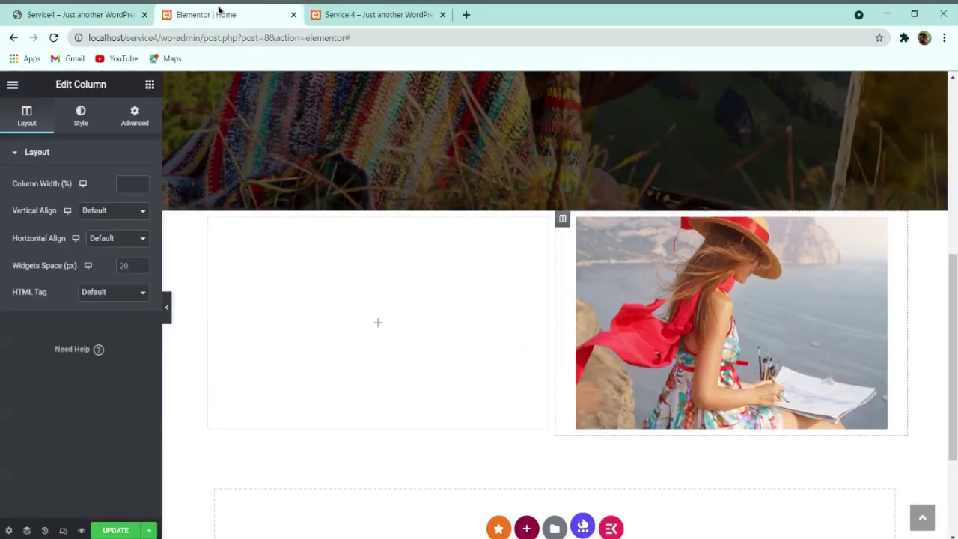
click(149, 86)
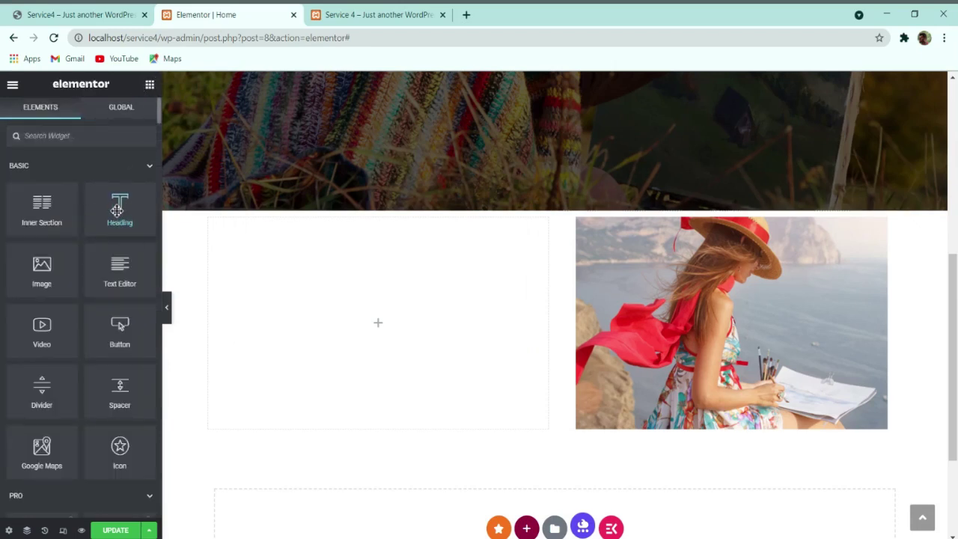
drag(122, 211, 276, 259)
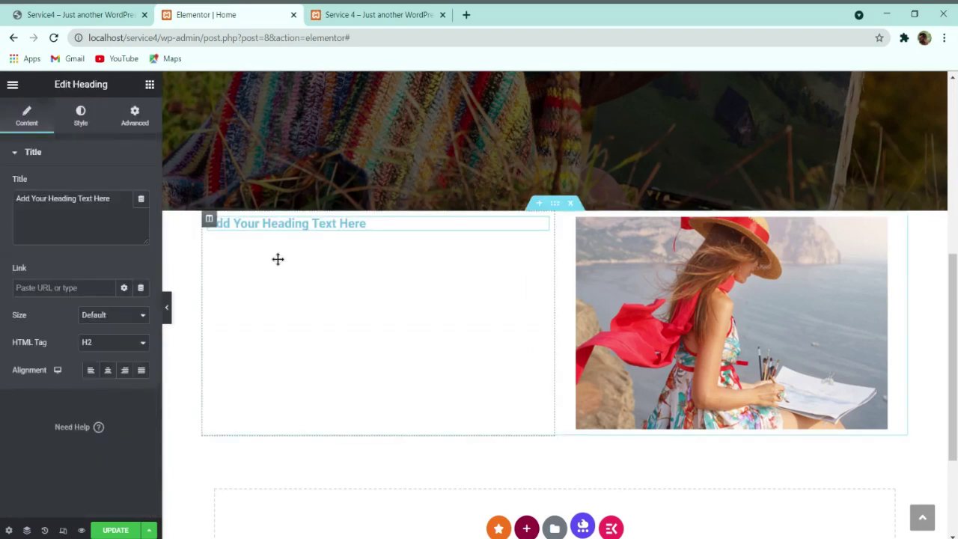
key(ctrl+a)
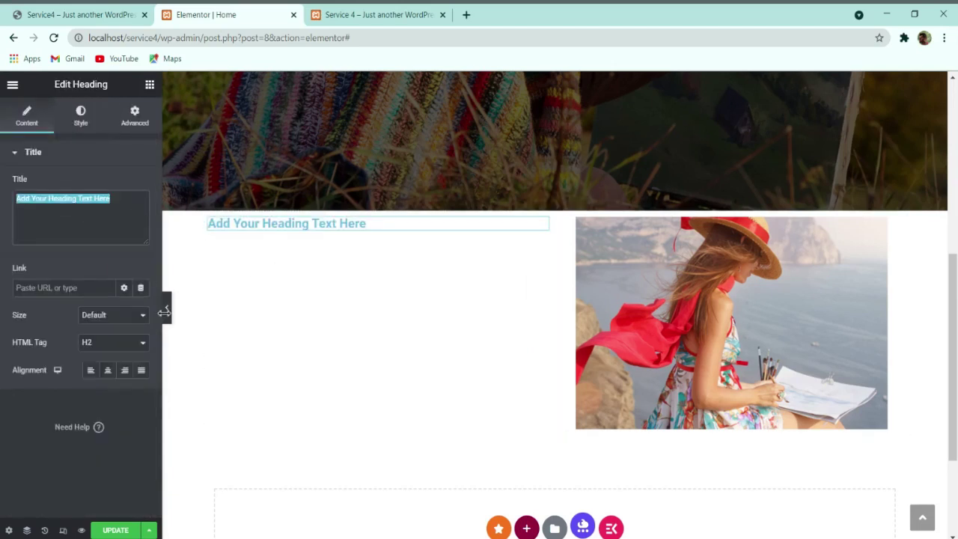
key(ctrl+v)
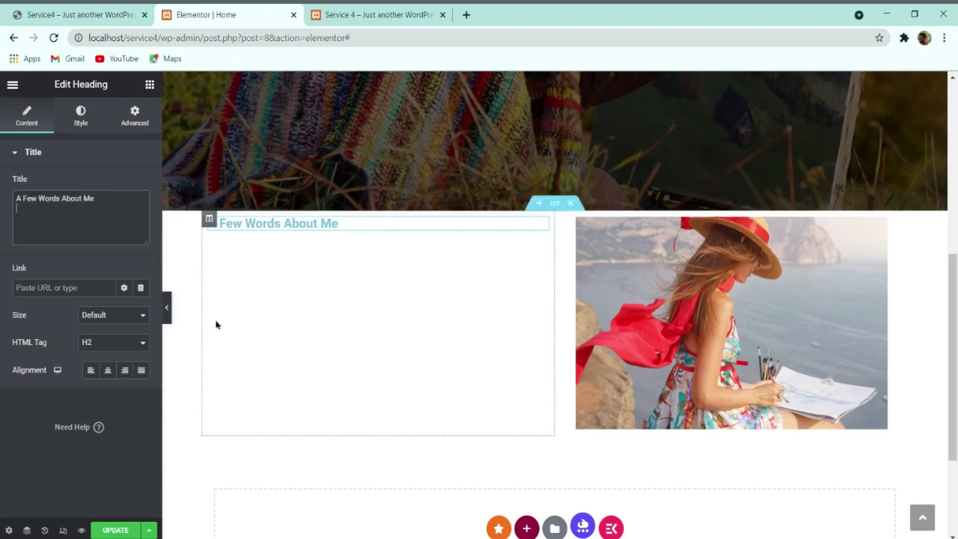
click(113, 530)
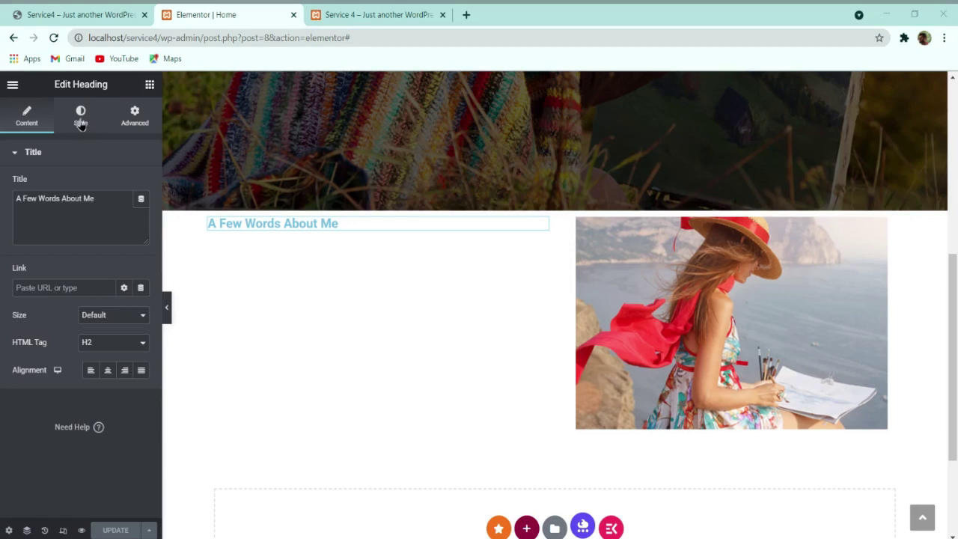
Step: Style the heading in Montserrat, weight 600, size 44 with 54 px line height
click(82, 122)
click(140, 187)
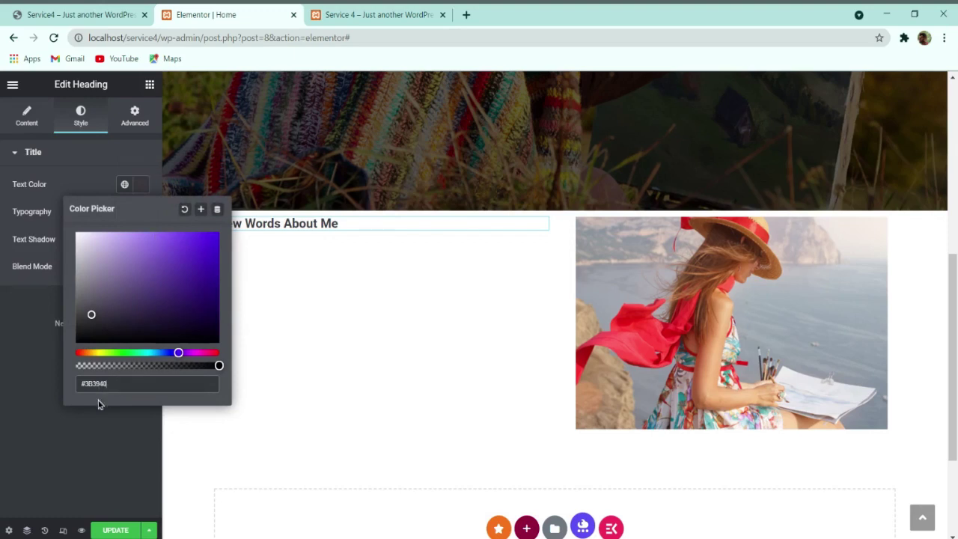
click(107, 424)
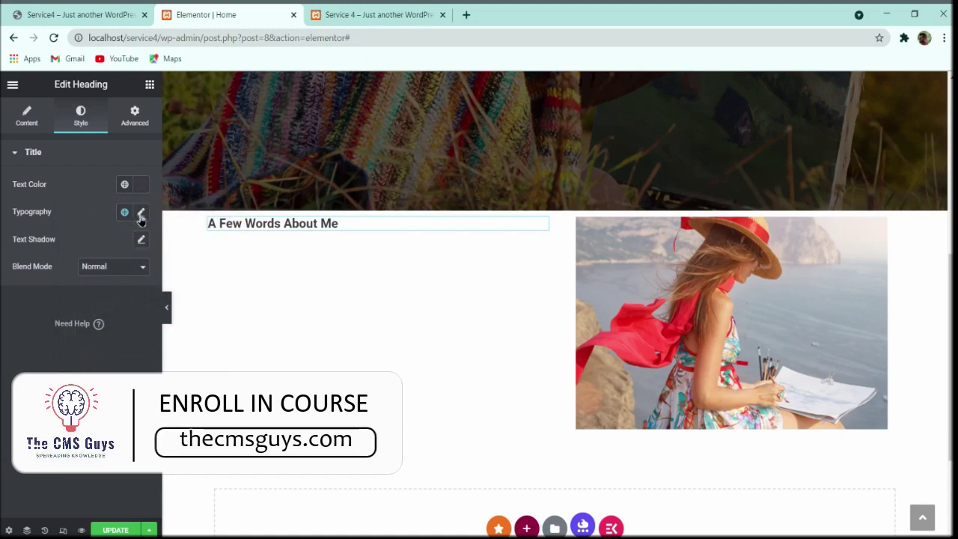
click(142, 214)
click(112, 272)
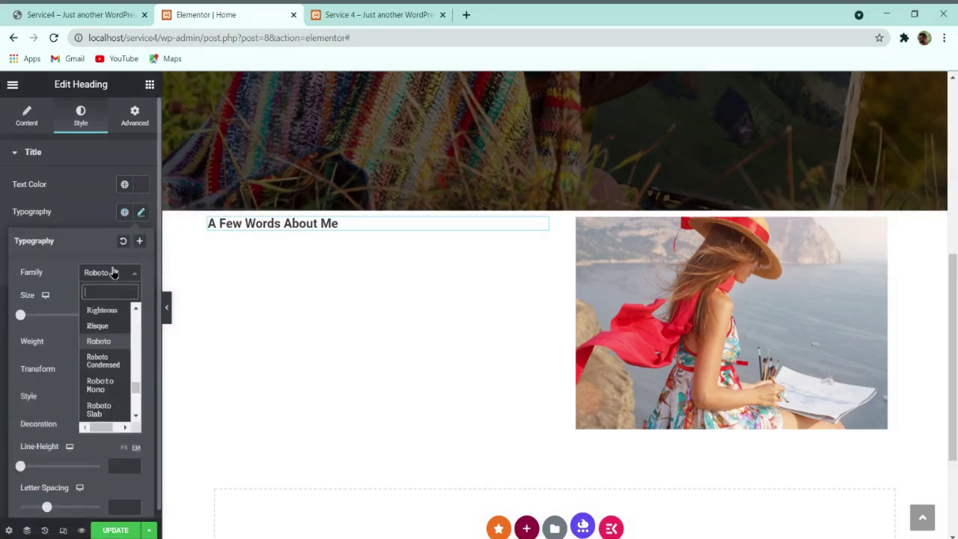
text(monts)
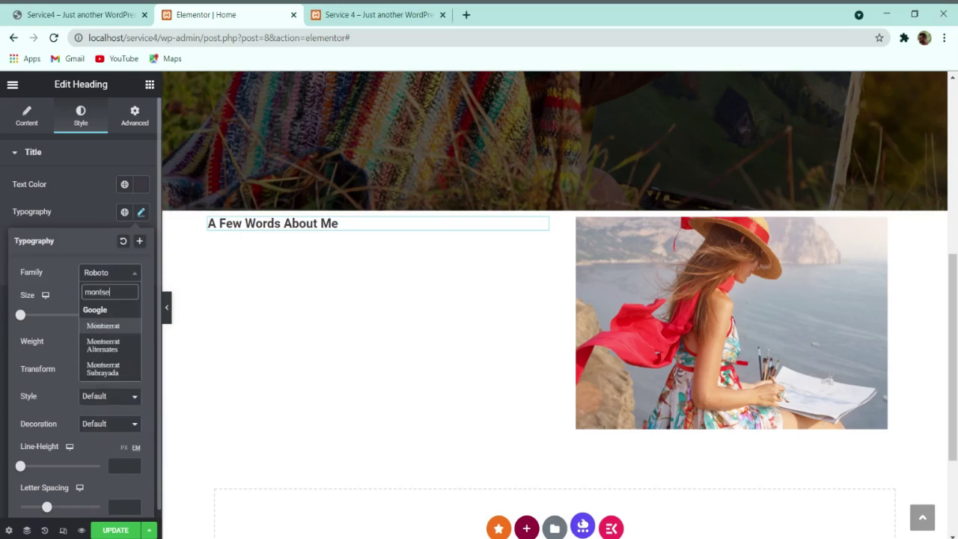
text(e)
key(Return)
text(34)
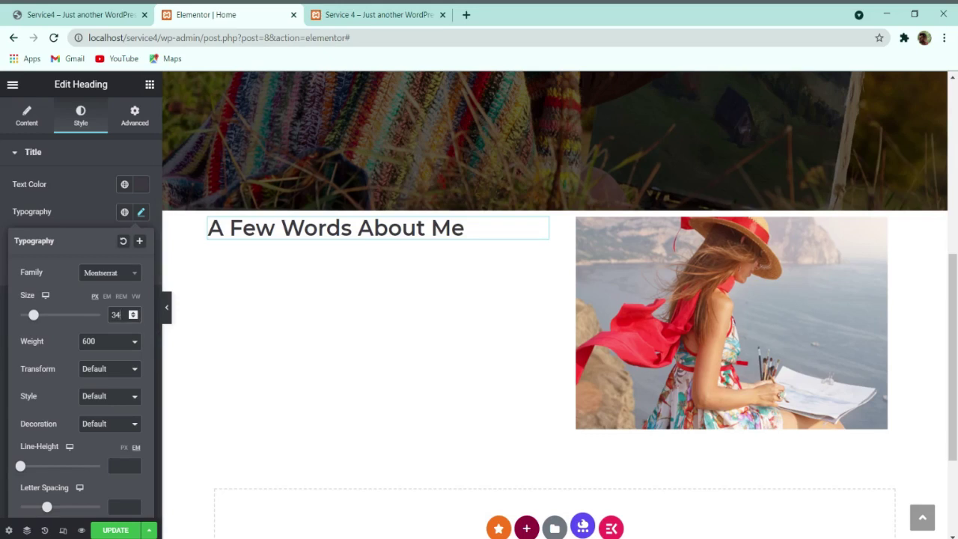
double_click(118, 314)
text(44)
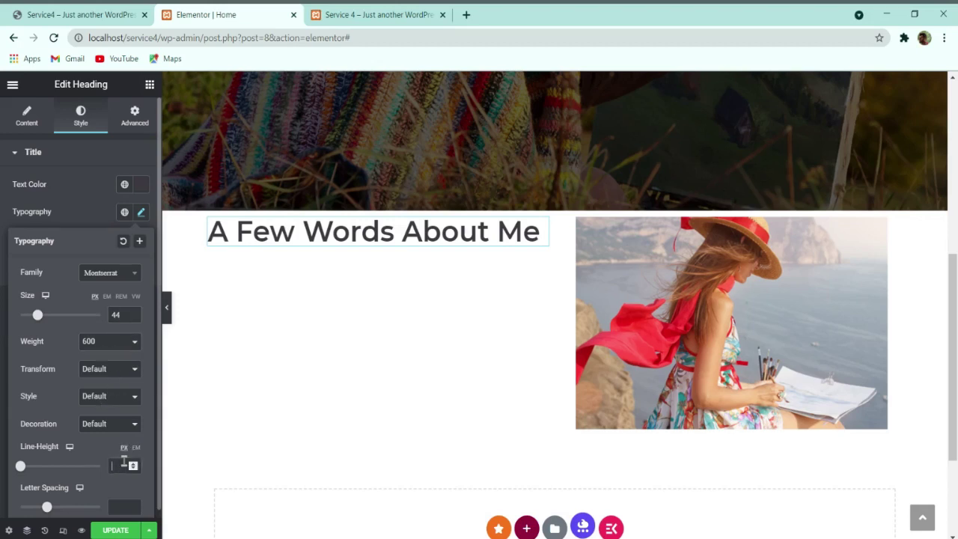
text(54)
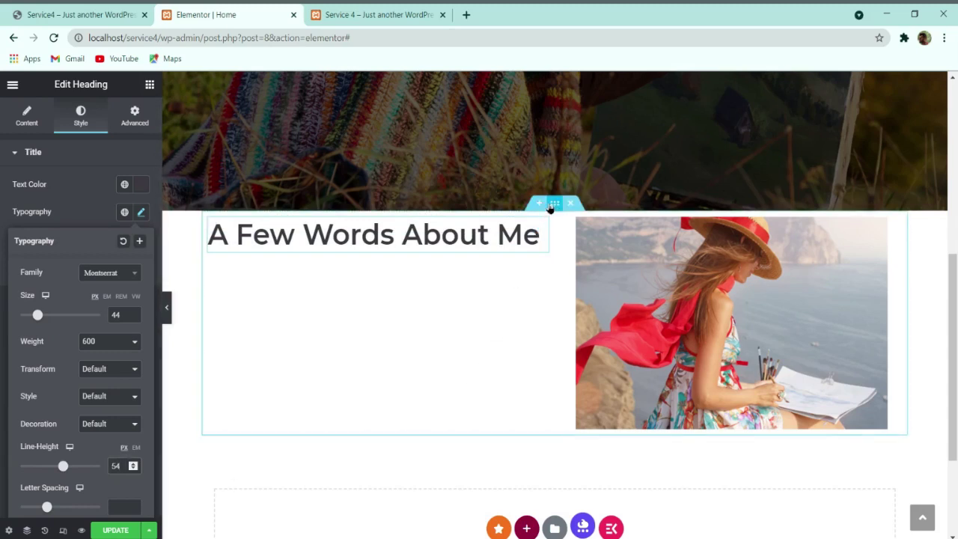
click(552, 205)
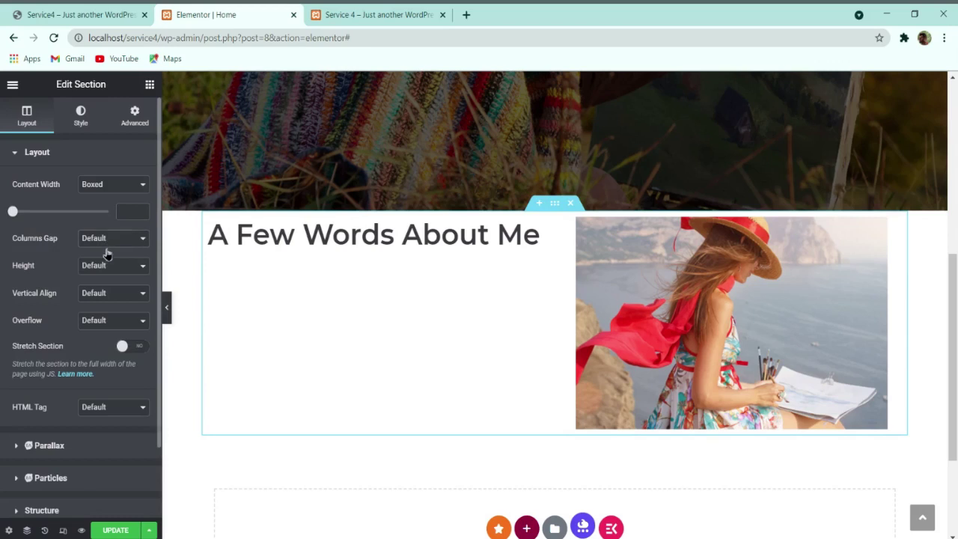
Step: Set the section's Columns Gap to Wider and make the image column 45% wide
click(109, 299)
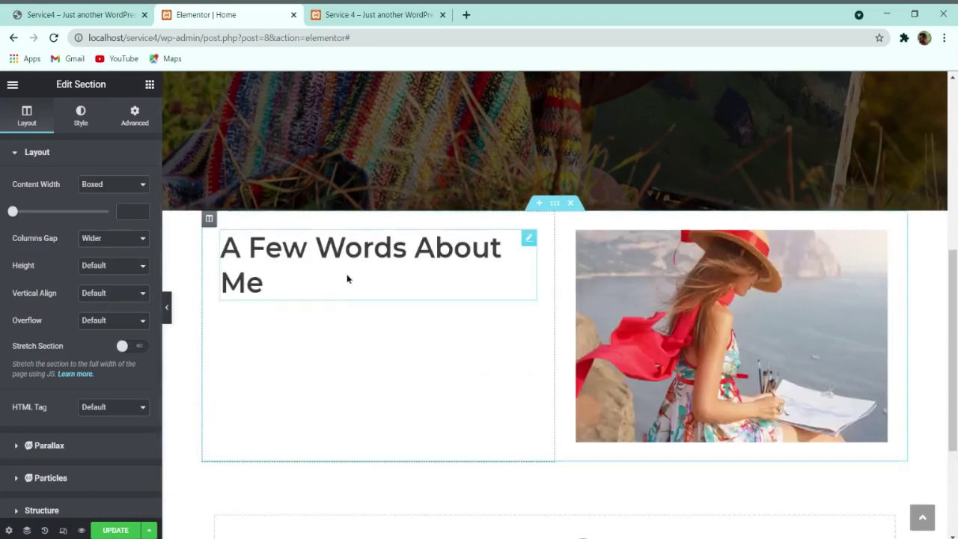
click(168, 313)
click(5, 308)
click(561, 234)
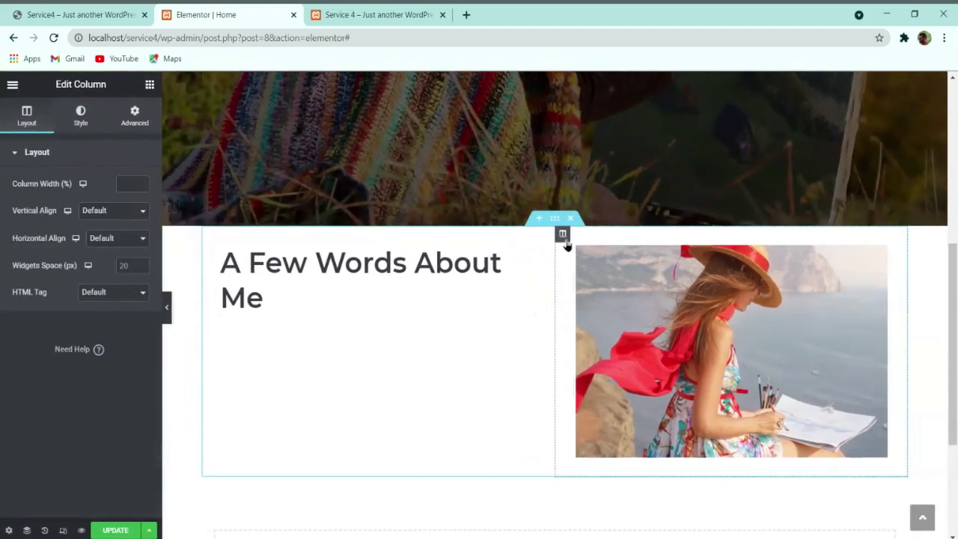
click(131, 183)
text(45)
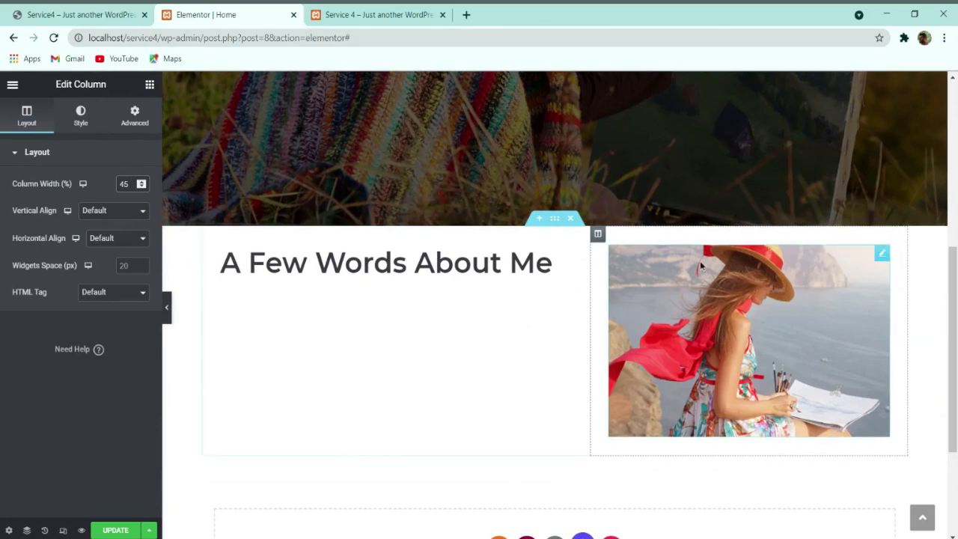
Step: Give the section 4 em top and bottom padding, update, and select the live site's about-me paragraph
click(556, 223)
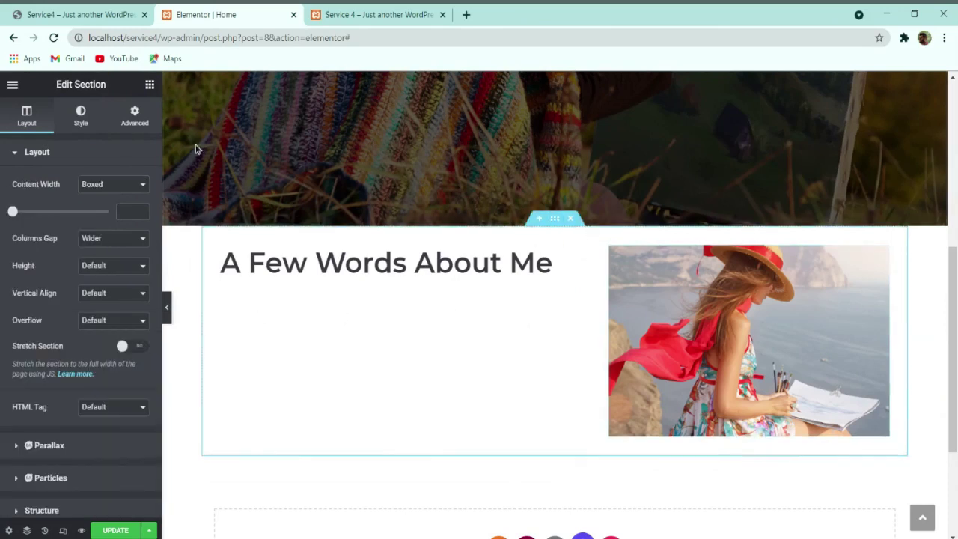
click(136, 114)
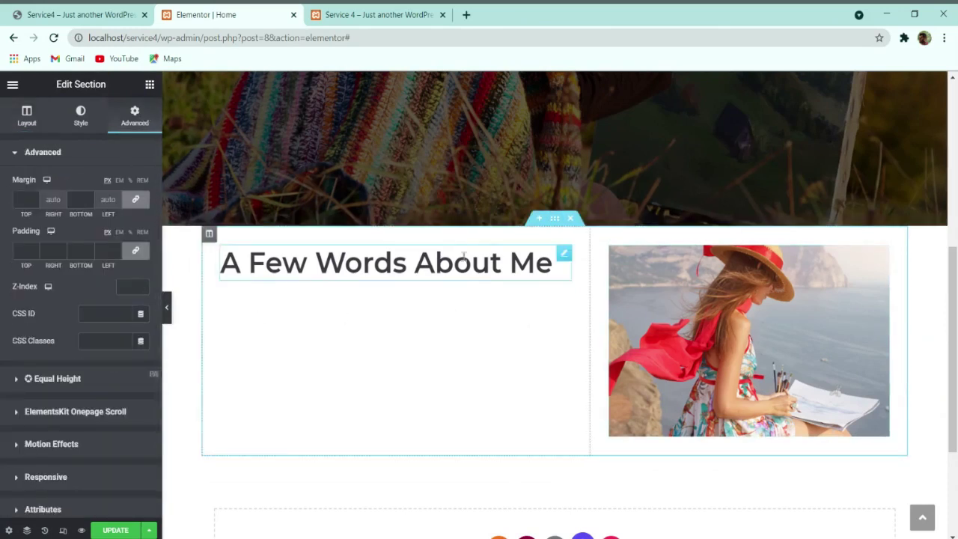
click(119, 232)
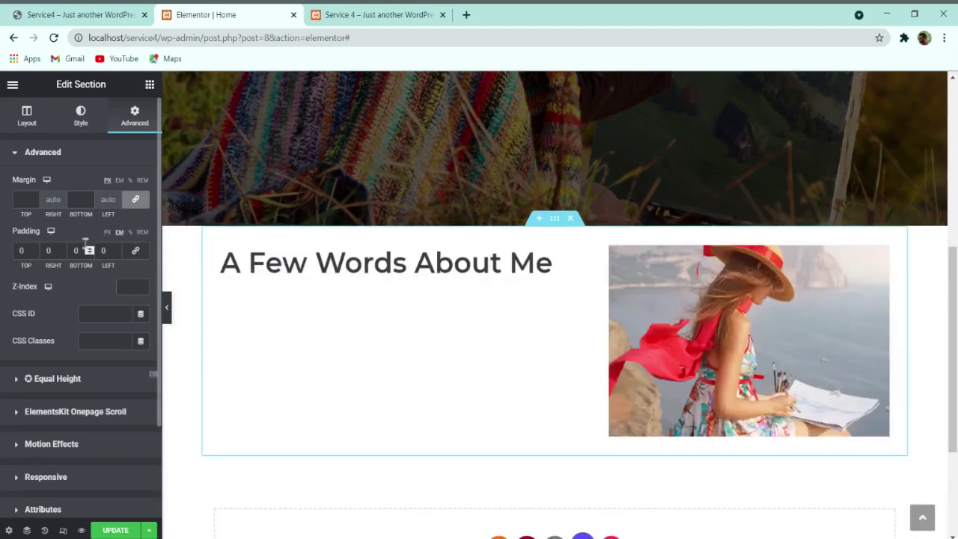
drag(31, 251, 1, 257)
text(4)
click(81, 250)
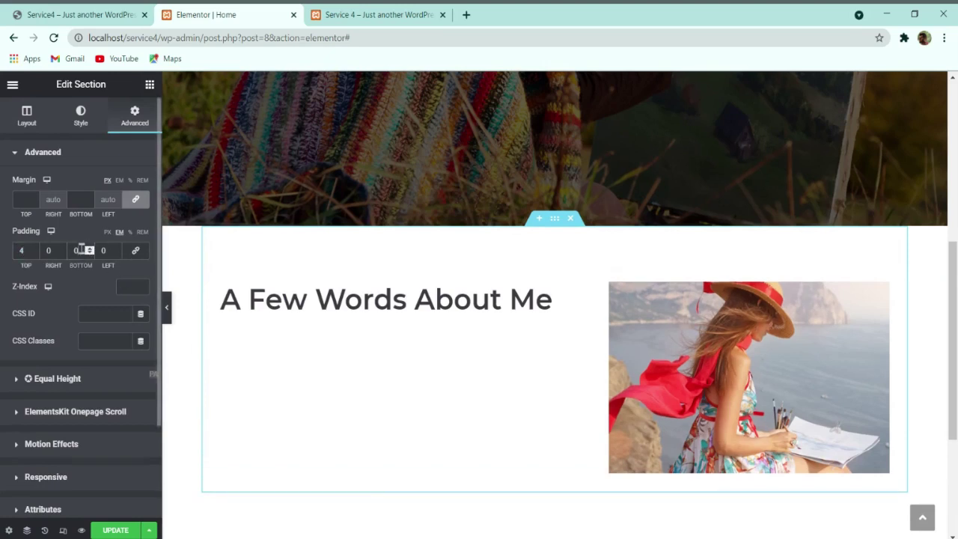
text(4)
scroll(449, 331, down, 1)
click(120, 529)
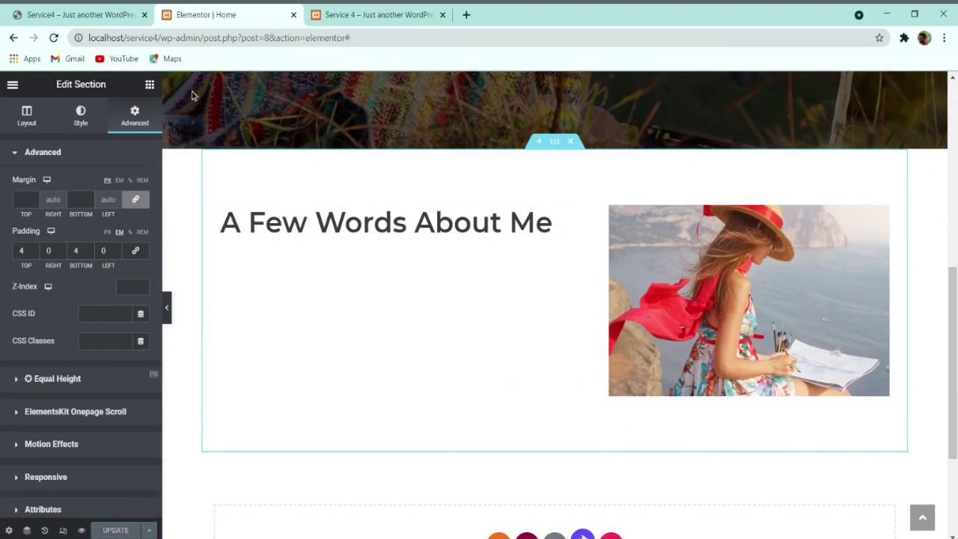
click(74, 14)
triple_click(330, 285)
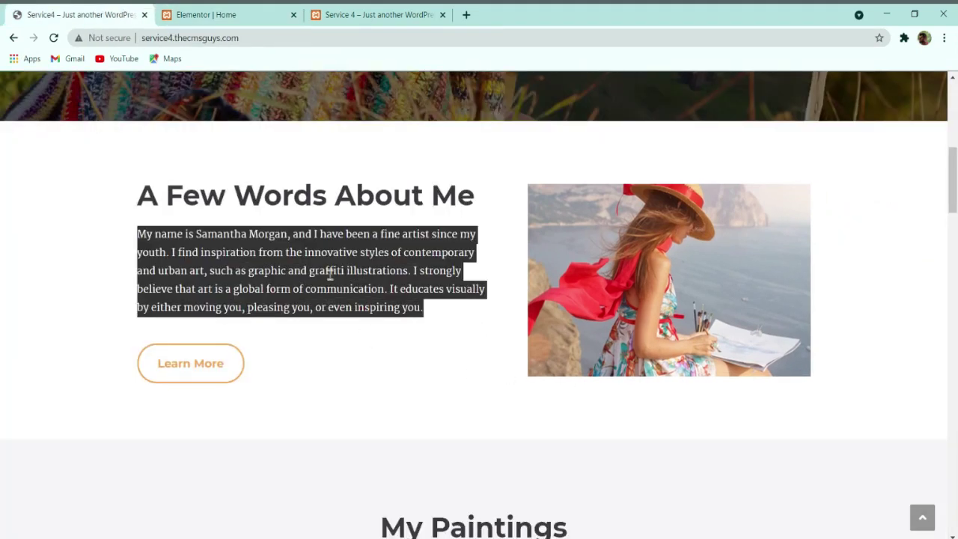
Step: Duplicate the heading and replace its text with the copied about-me paragraph
click(398, 378)
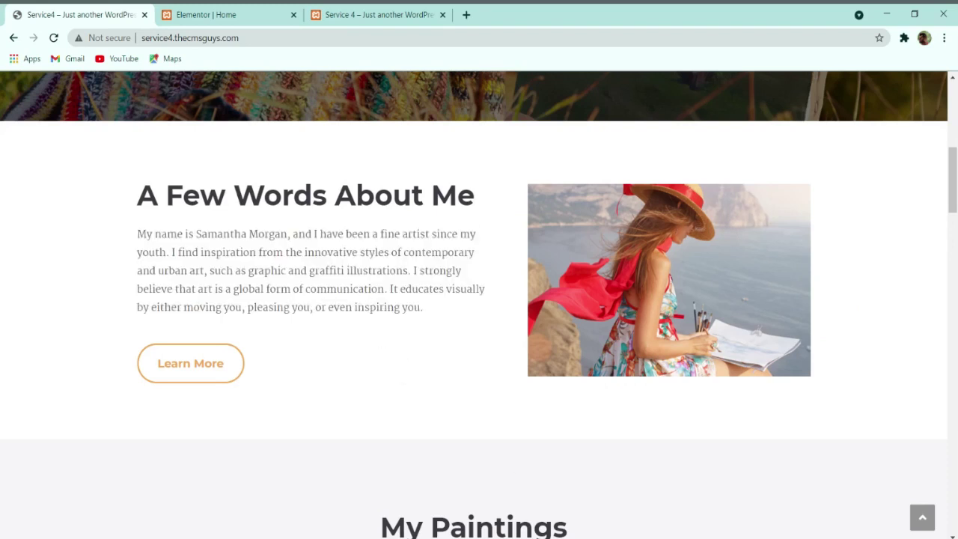
key(ctrl+Tab)
right_click(341, 221)
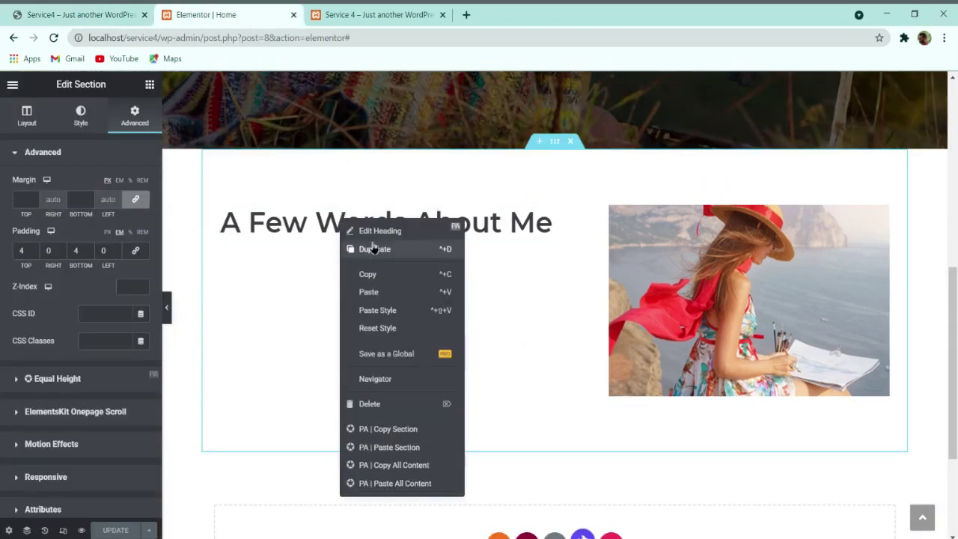
click(375, 250)
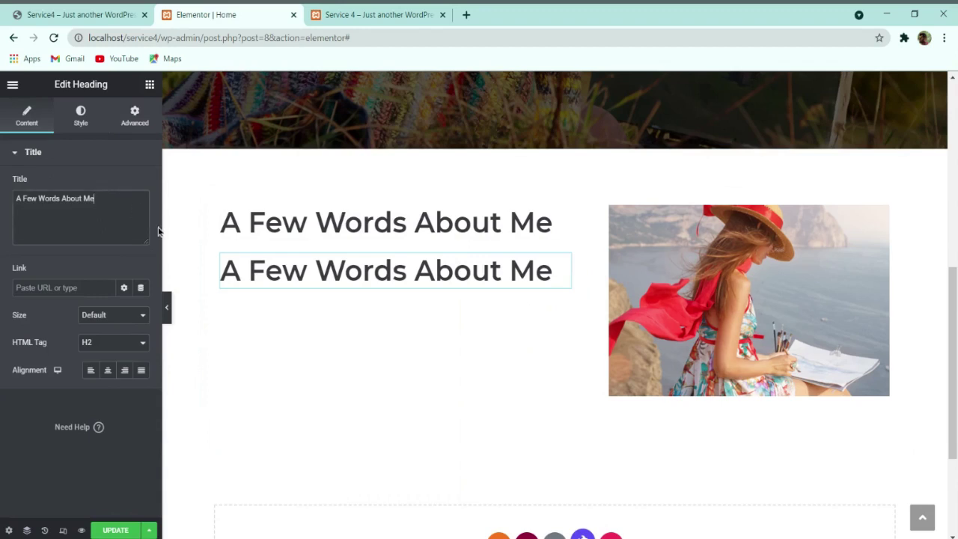
key(ctrl+a)
key(ctrl+v)
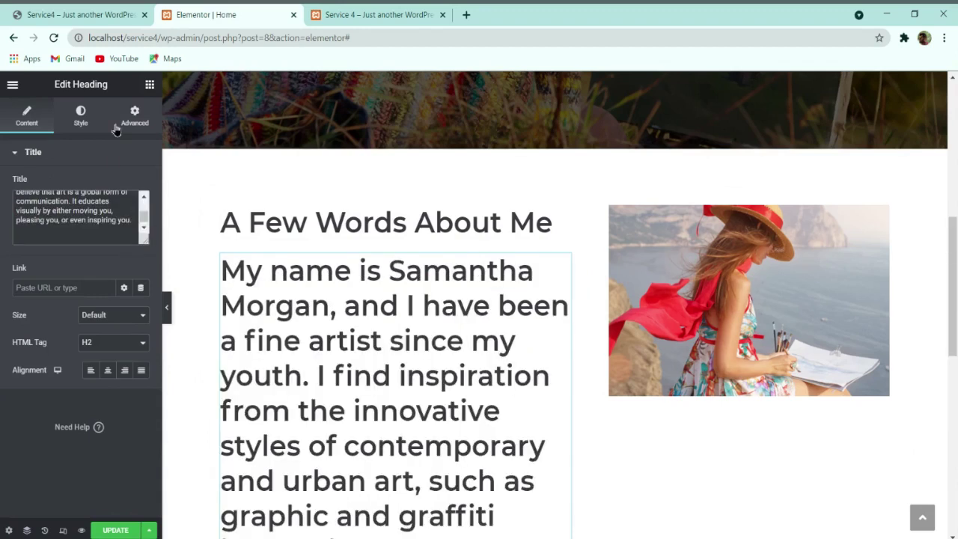
click(81, 116)
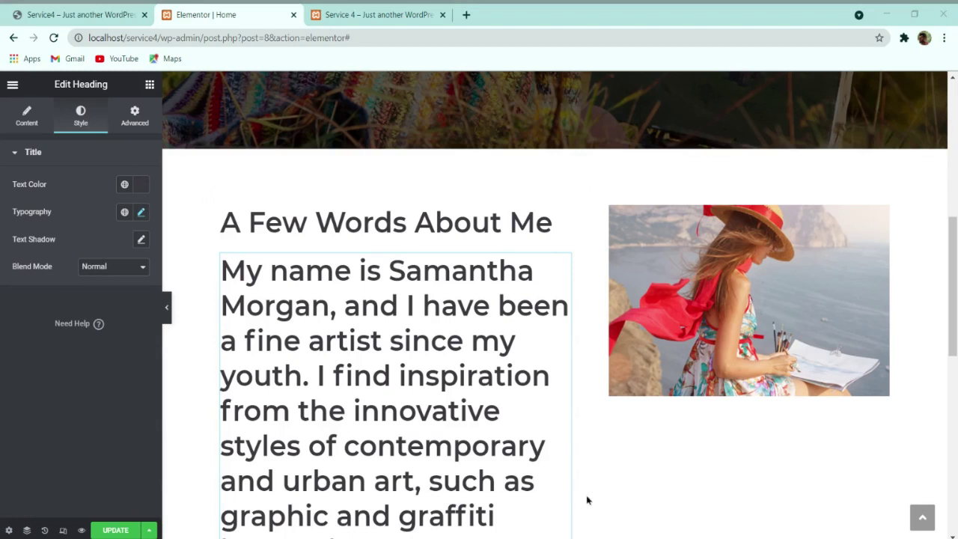
Step: Set the about-me paragraph text colour to #5F5F61
click(141, 184)
text(#5F5F61)
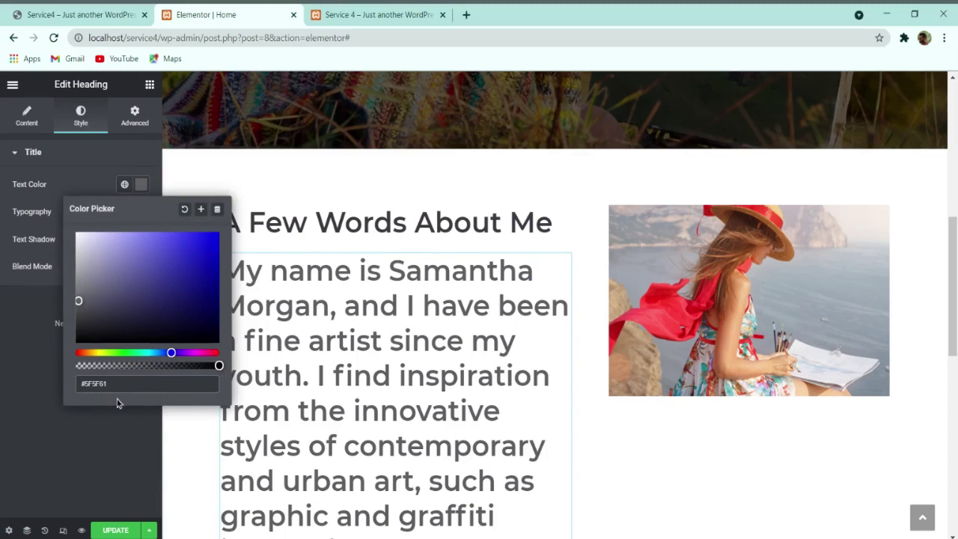
click(53, 194)
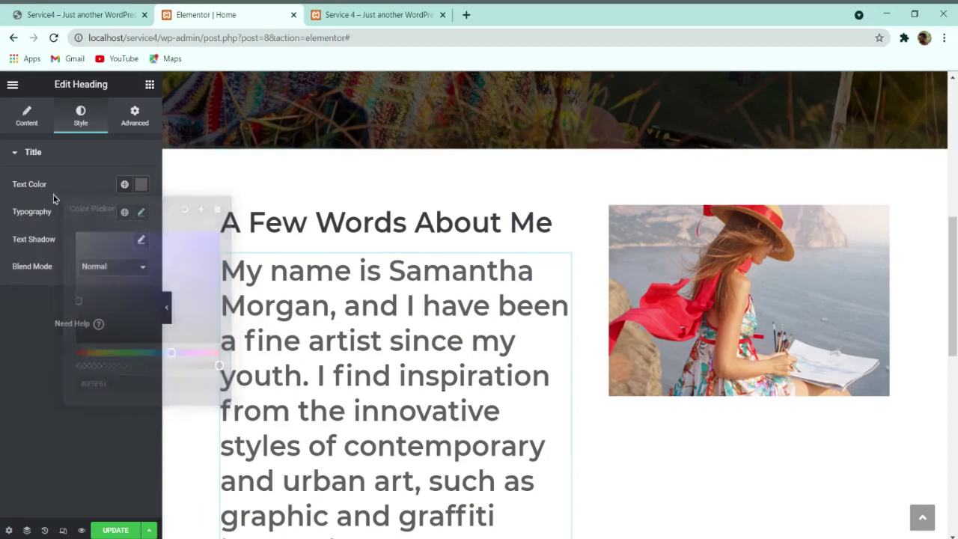
Step: Set the paragraph font family to Martel with weight 400
click(142, 214)
click(120, 274)
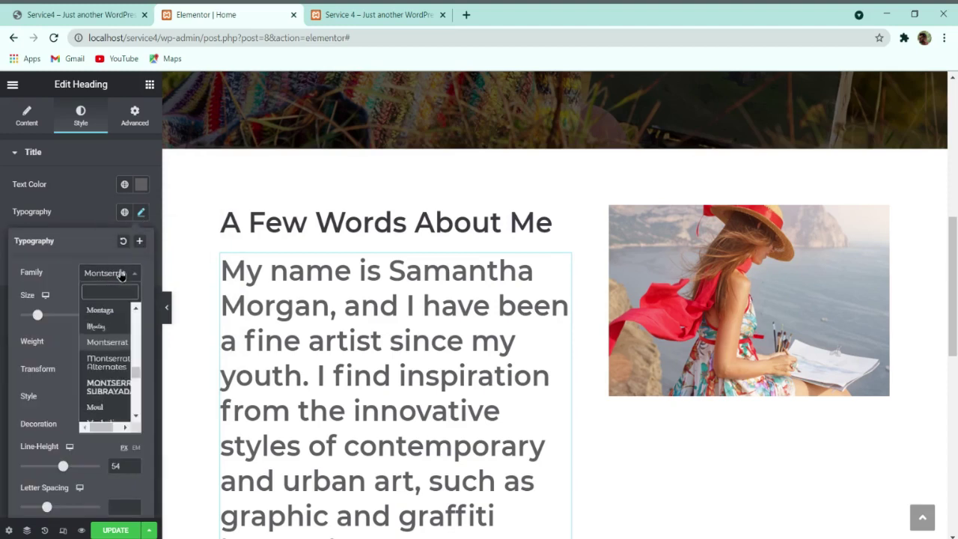
text(marte)
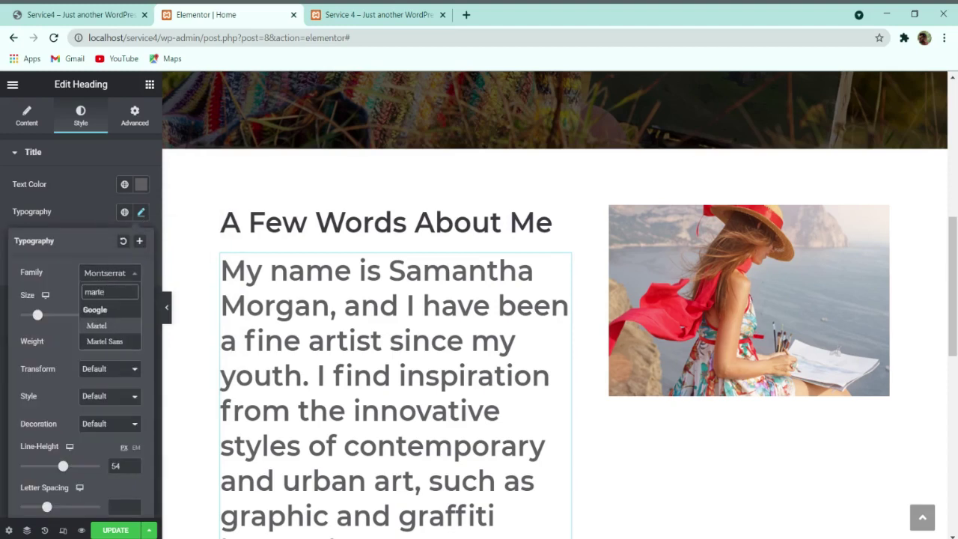
click(97, 325)
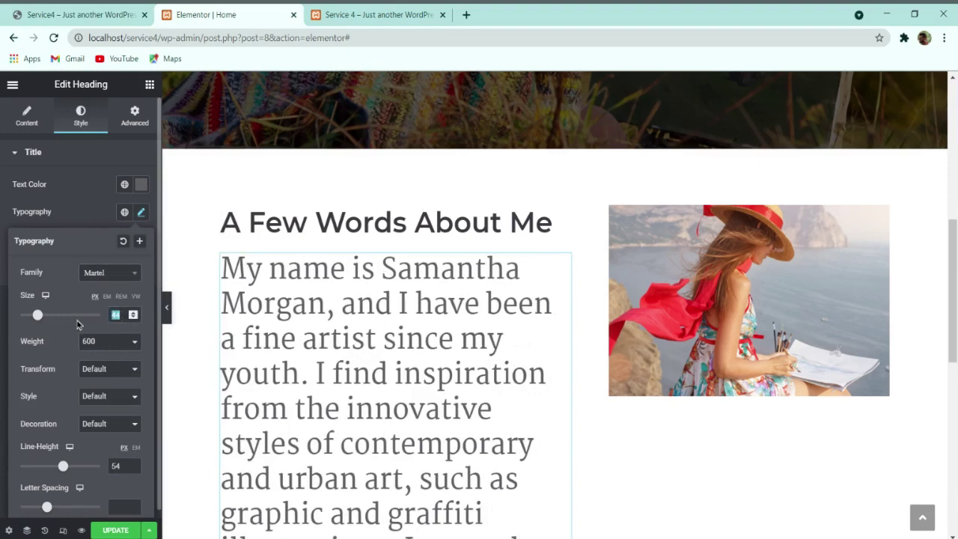
text(16)
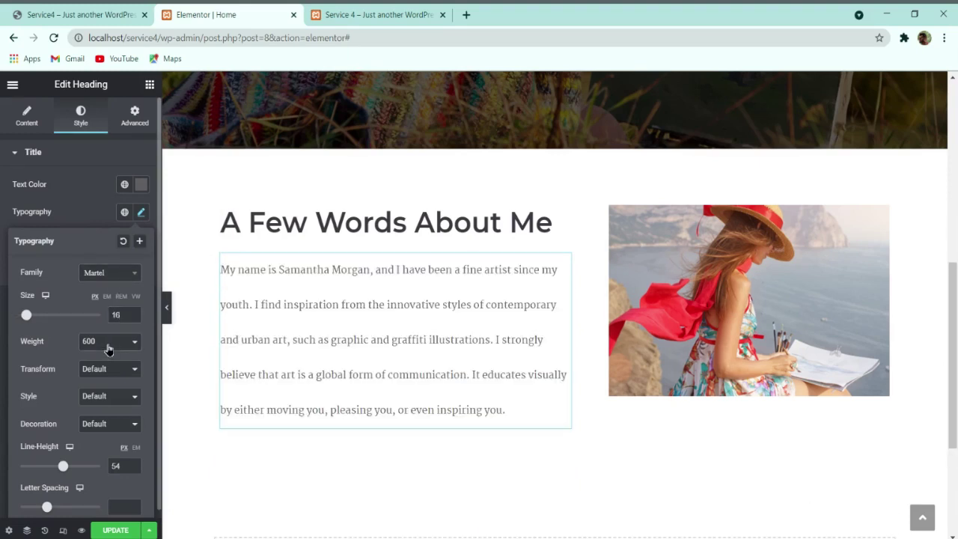
click(108, 358)
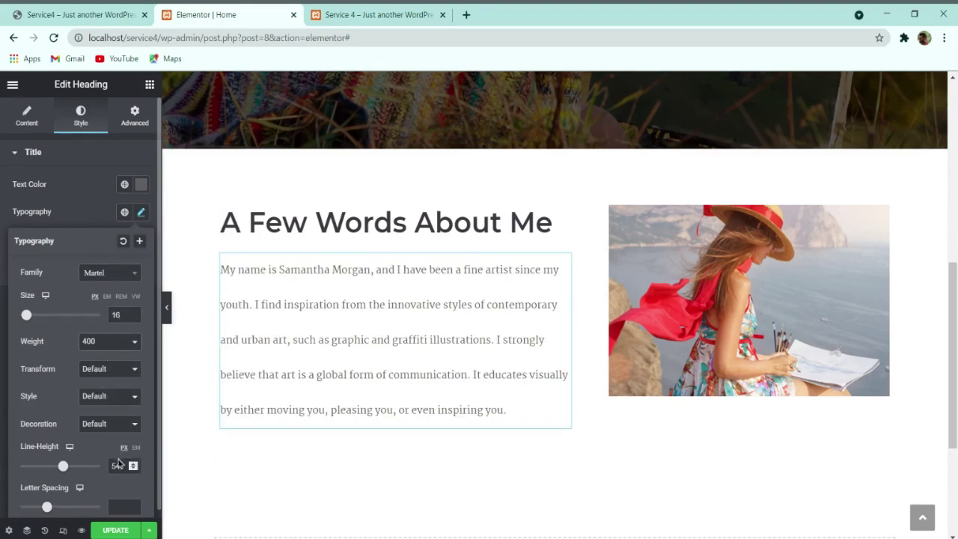
Step: Make the paragraph text size 18 with 32 line height, then collapse the panel to preview
text(28)
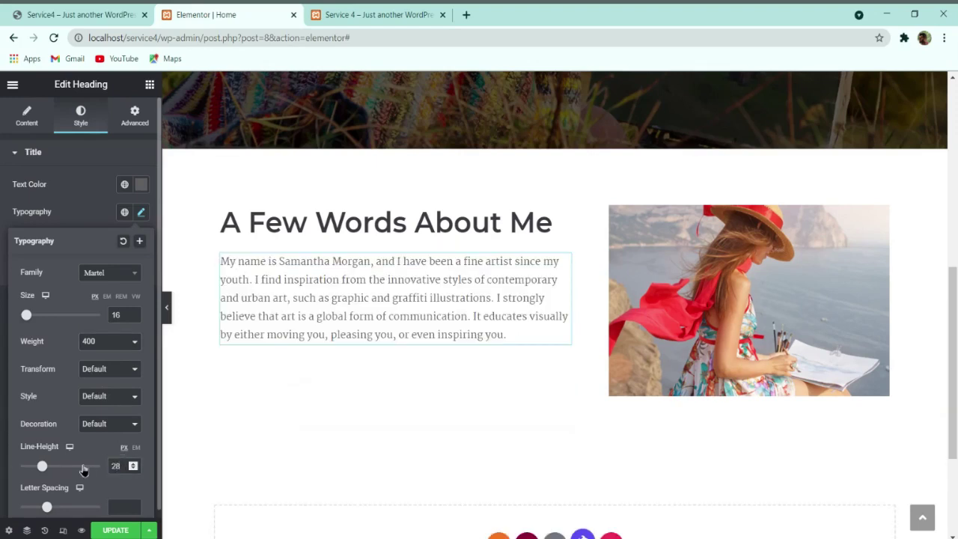
key(Up)
key(Up)
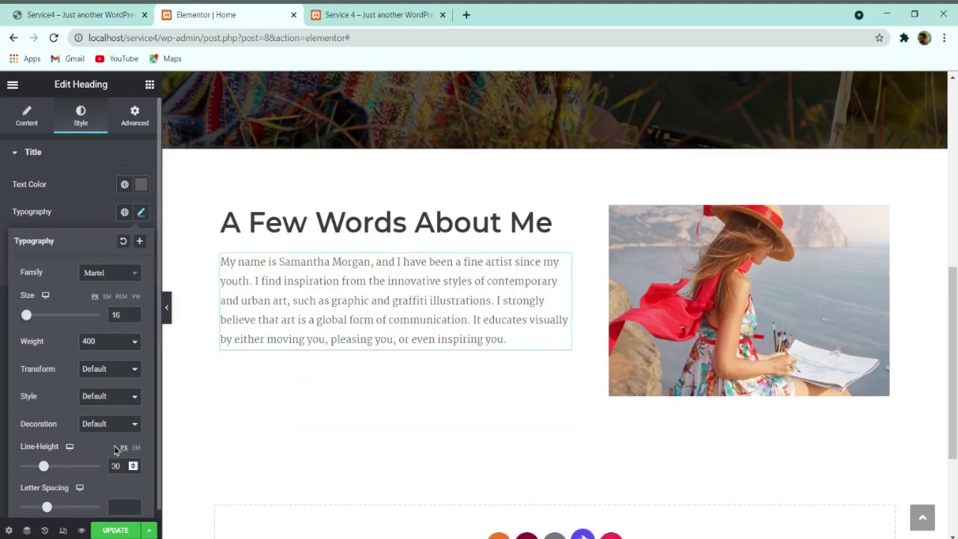
double_click(132, 313)
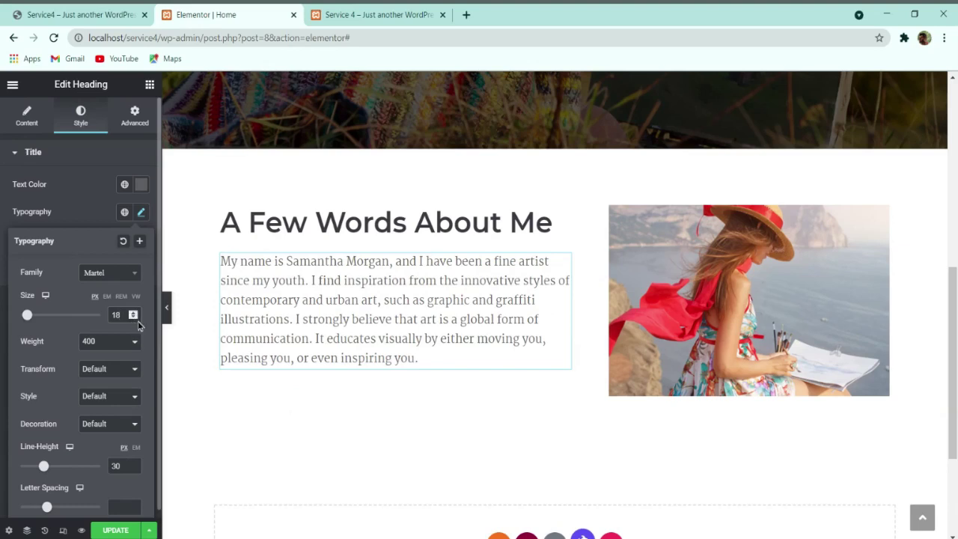
click(133, 463)
click(133, 463)
click(141, 211)
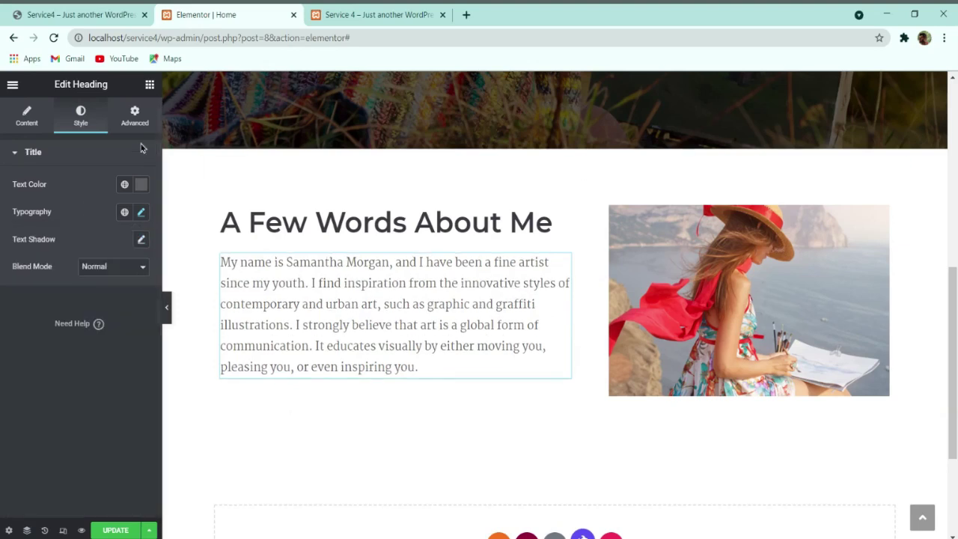
click(112, 14)
click(209, 15)
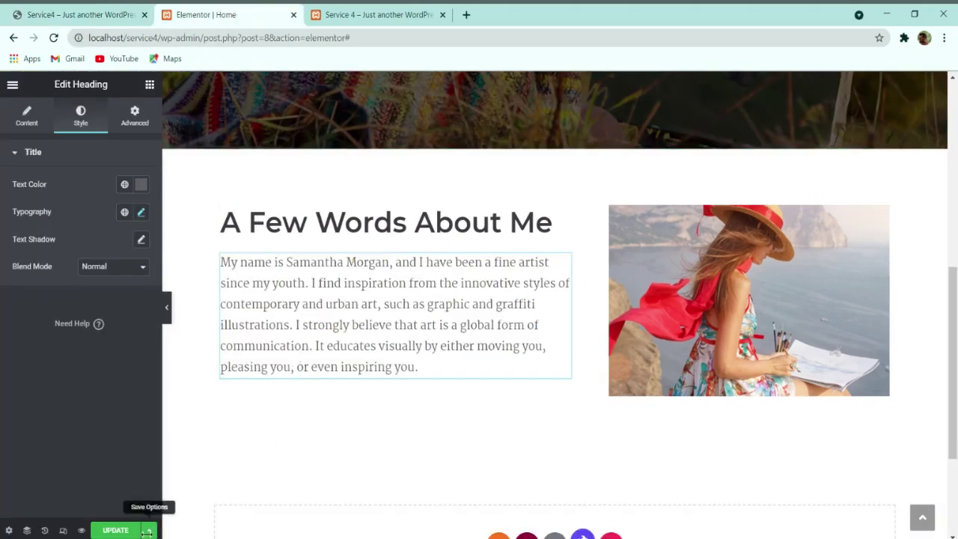
click(166, 306)
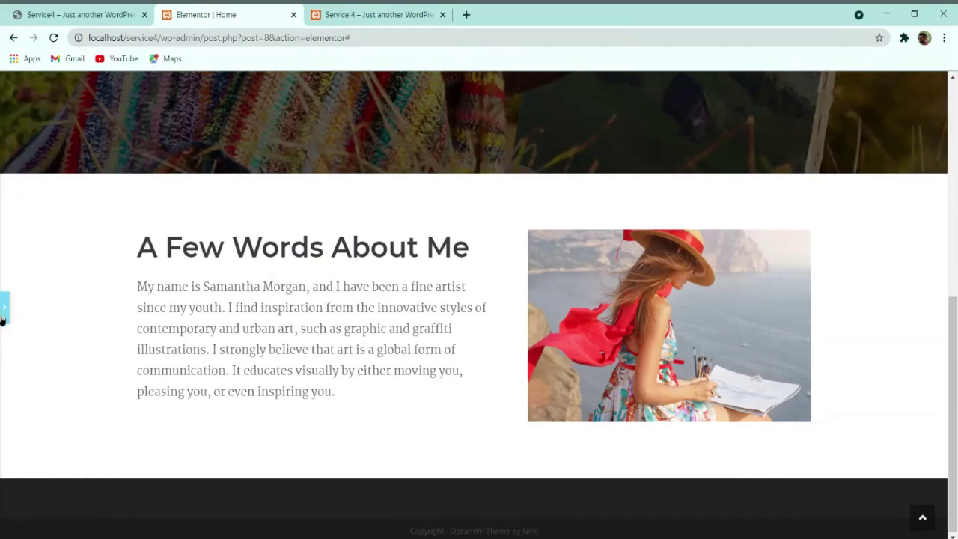
Step: Reopen the editing panel, compare with the live site, and start searching the widget list
click(4, 307)
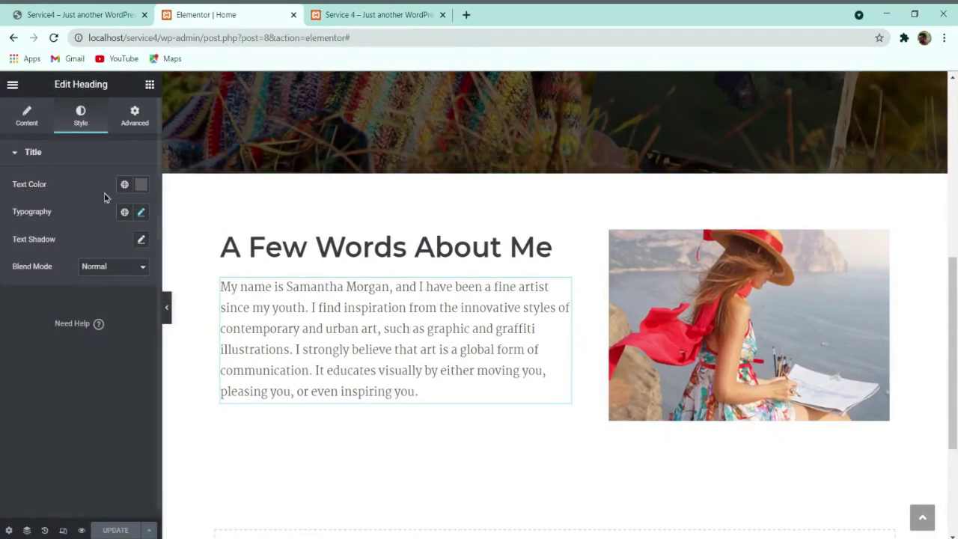
click(86, 20)
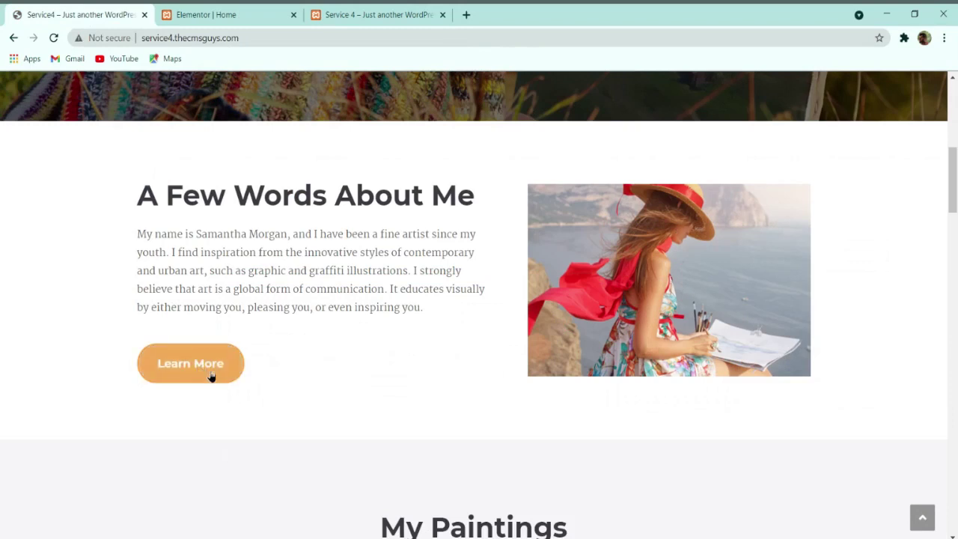
click(238, 14)
click(150, 84)
click(66, 136)
text(a)
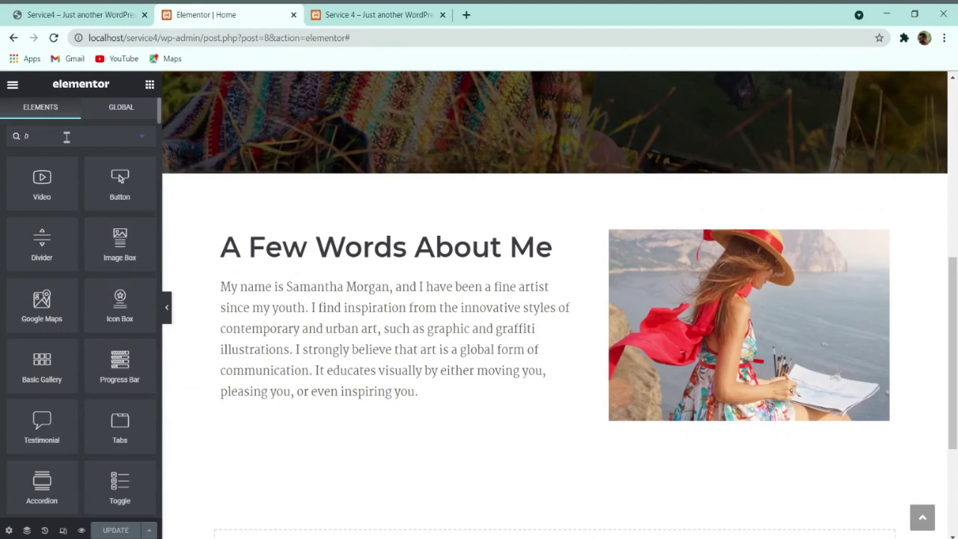
text(utto)
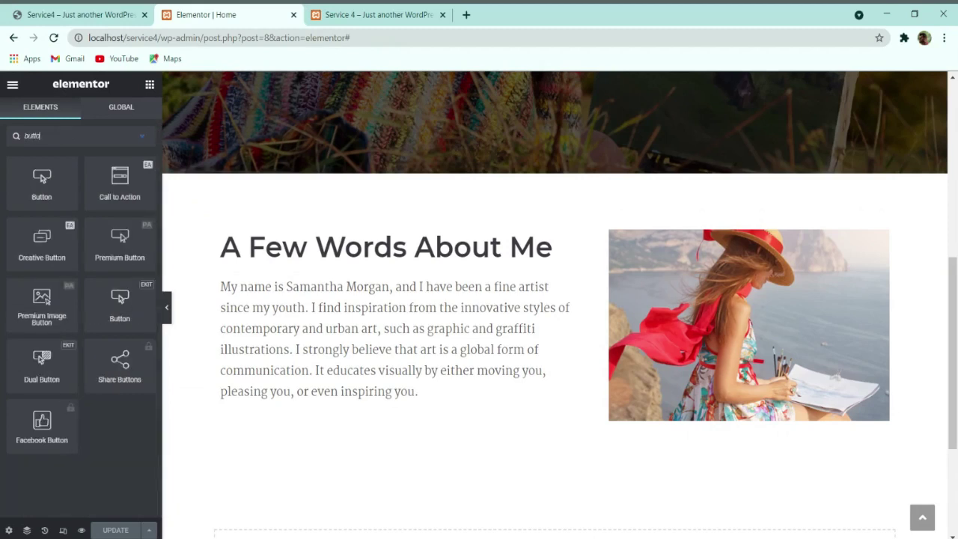
Step: Drop a Button widget below the about-me paragraph and label it 'Learn More'
drag(51, 196, 268, 395)
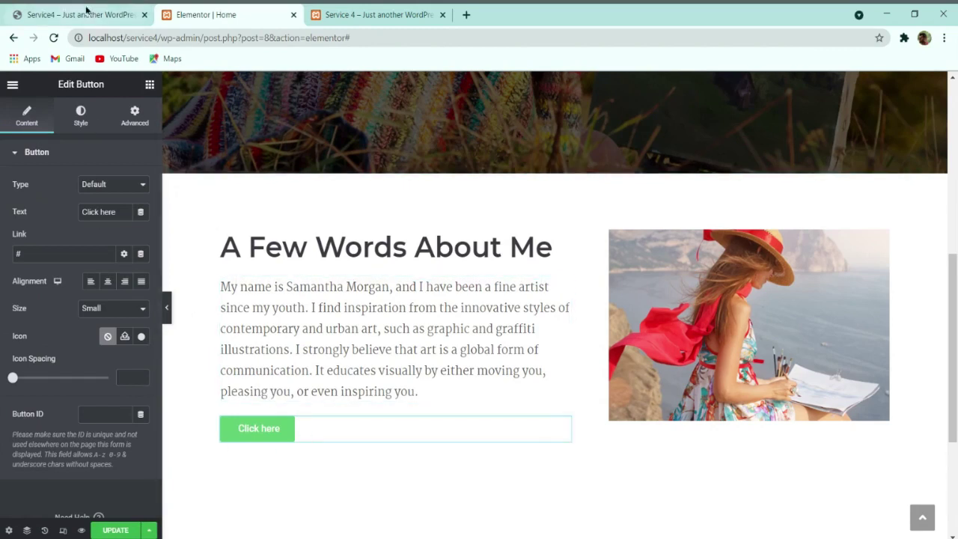
key(ctrl+1)
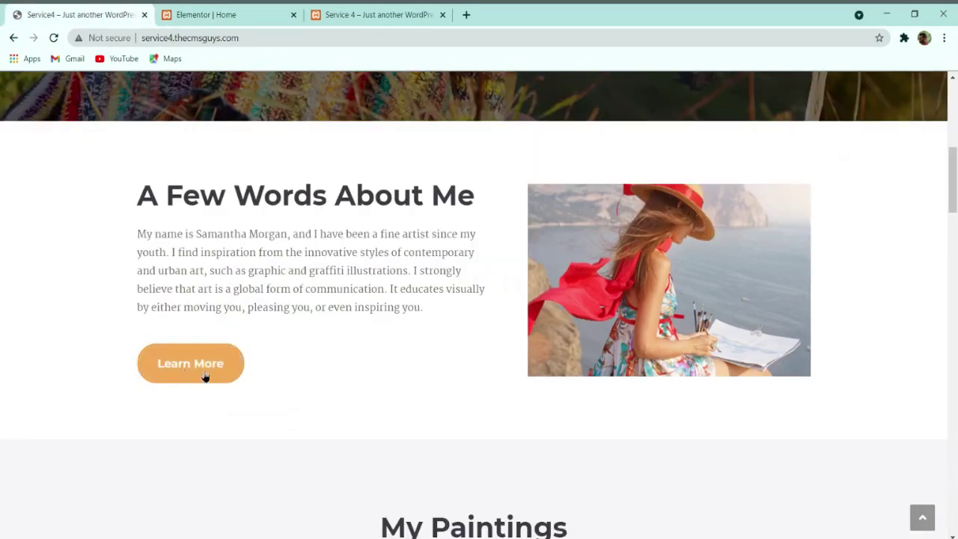
click(225, 14)
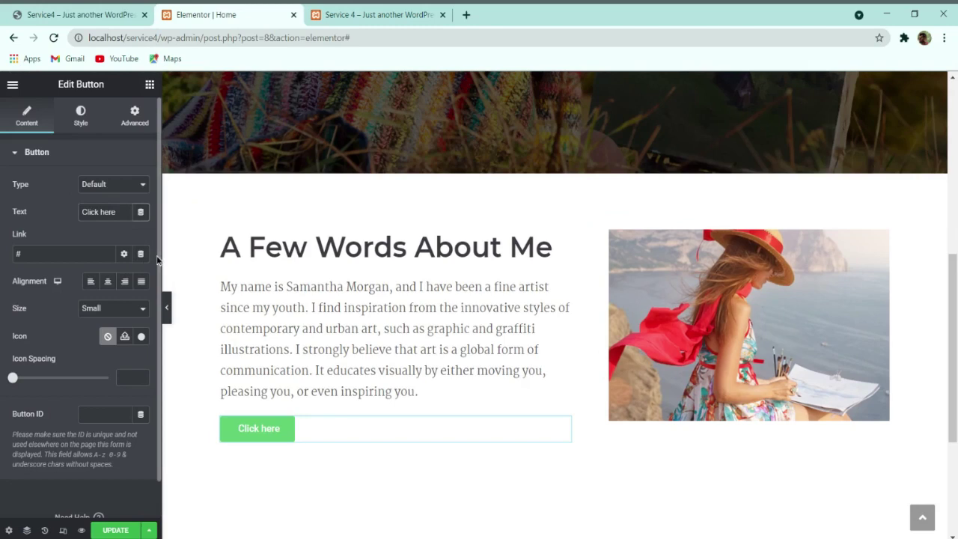
key(ctrl+a)
text(Learn More)
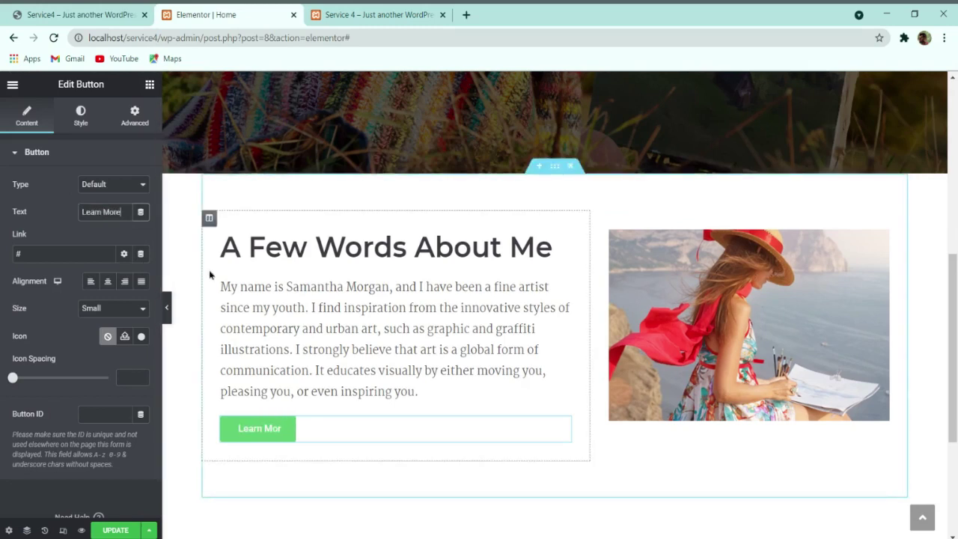
Step: Align the Learn More button to the left, checking it against the live site
click(107, 283)
click(124, 283)
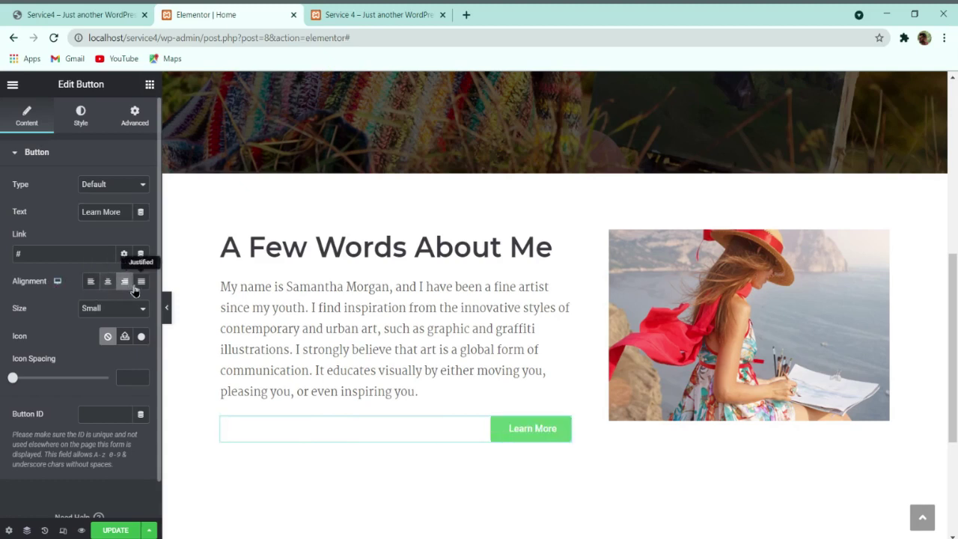
click(136, 288)
click(90, 285)
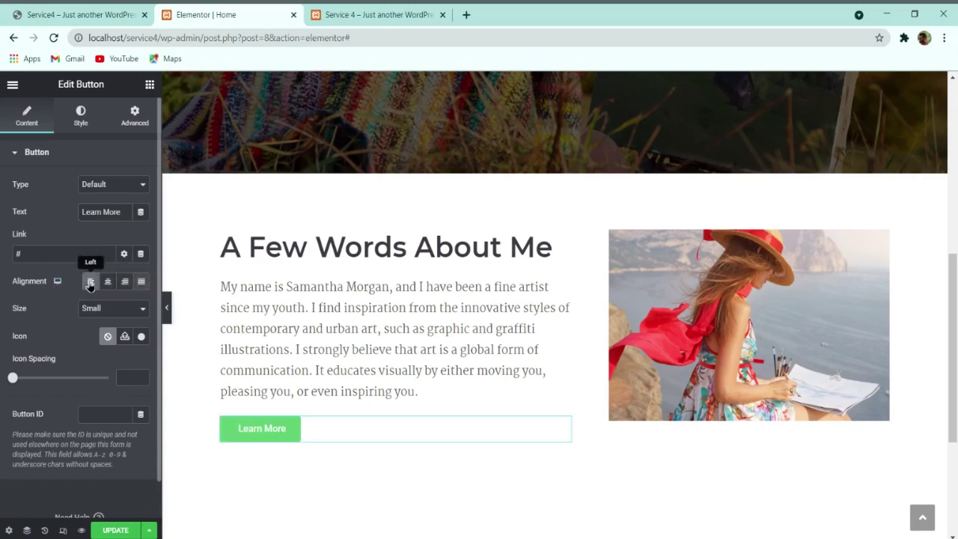
click(107, 282)
click(90, 281)
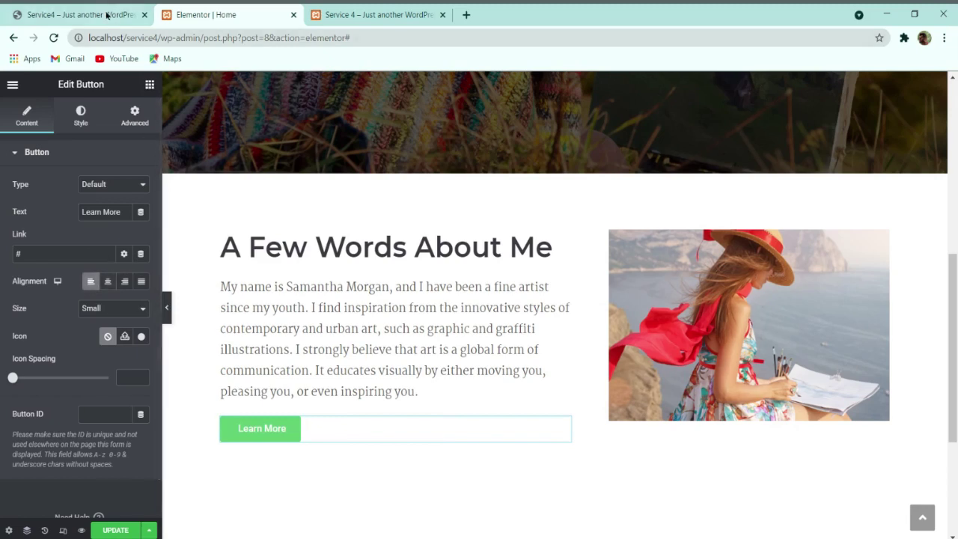
click(107, 15)
click(194, 15)
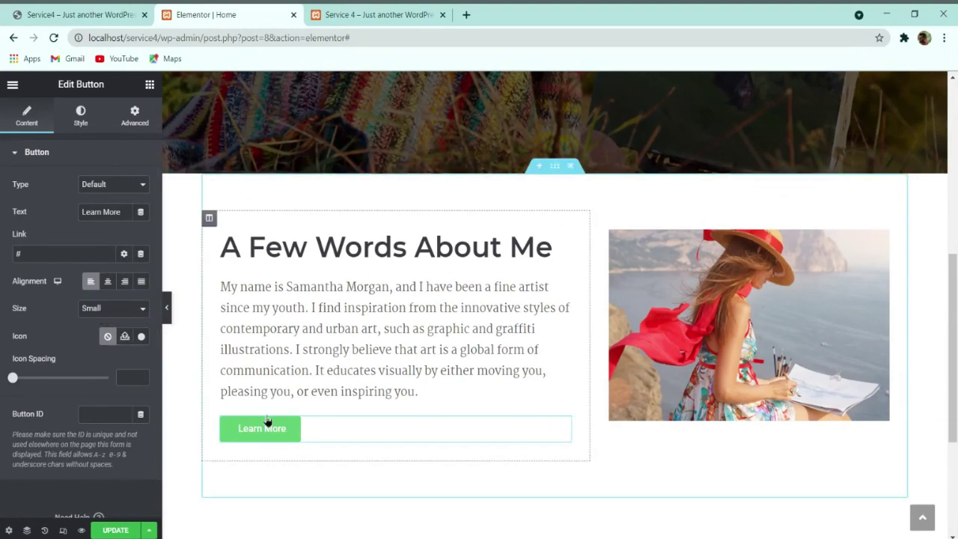
click(143, 338)
scroll(371, 277, up, 10)
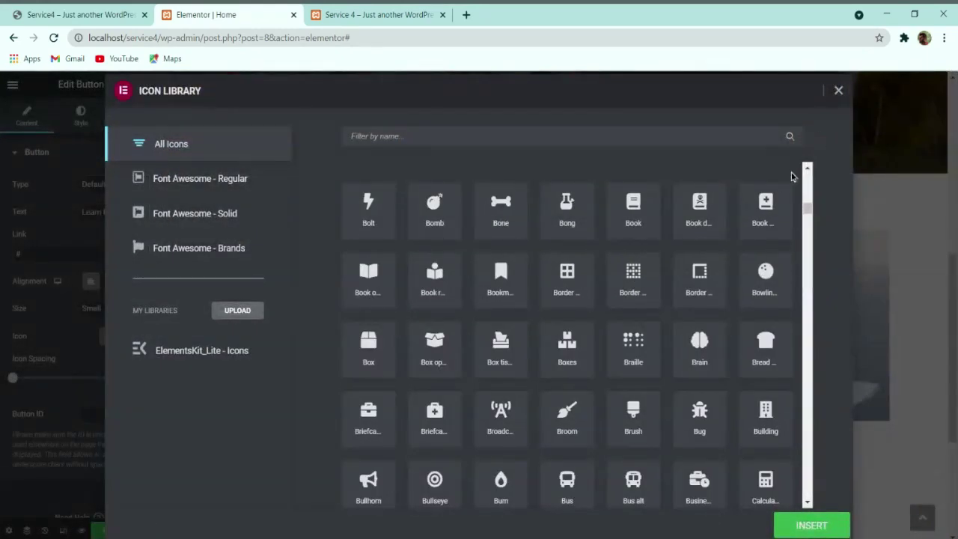
click(581, 276)
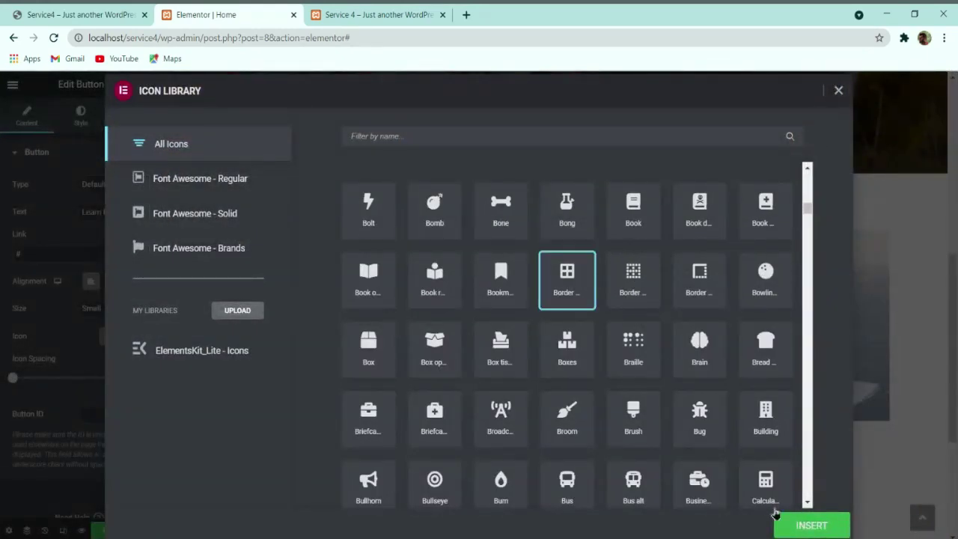
click(778, 522)
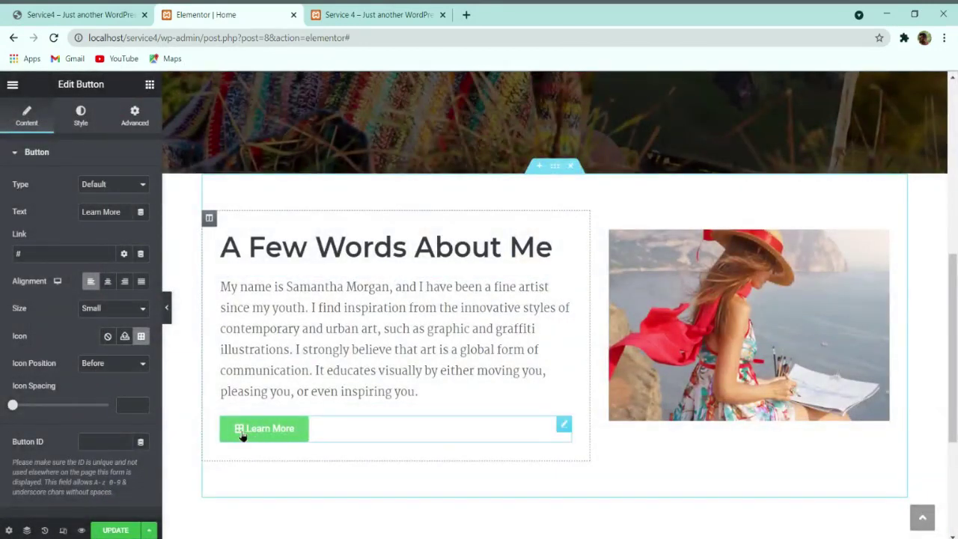
click(116, 376)
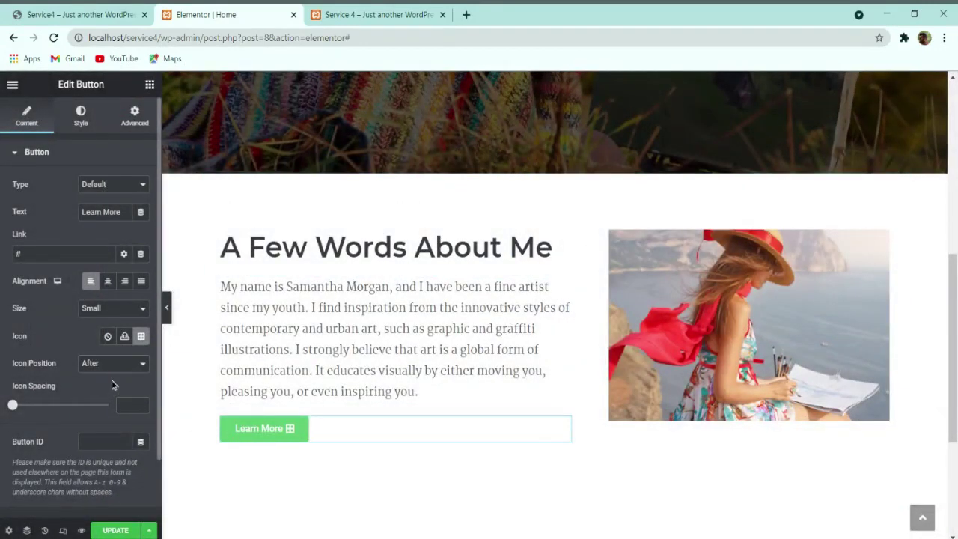
click(107, 338)
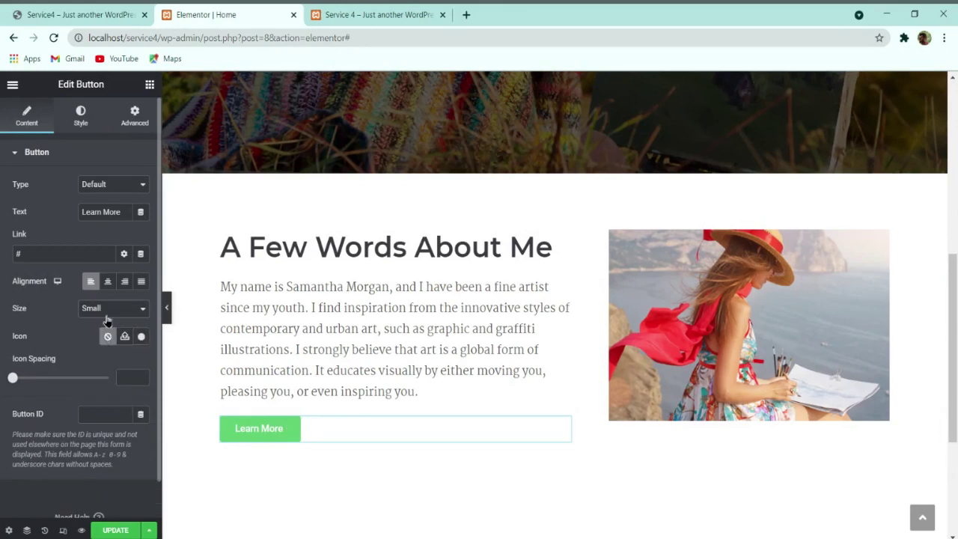
click(107, 323)
click(106, 349)
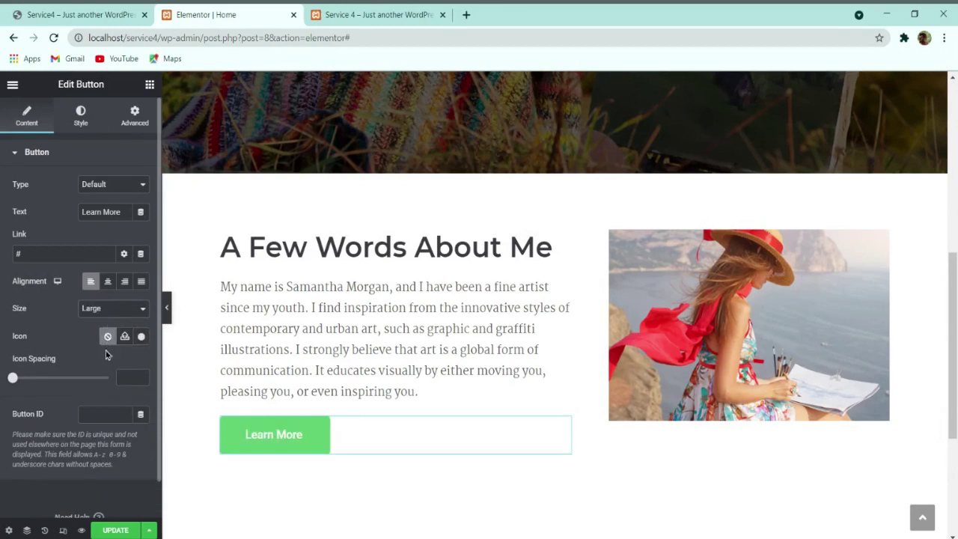
click(121, 310)
click(112, 358)
click(116, 307)
click(105, 325)
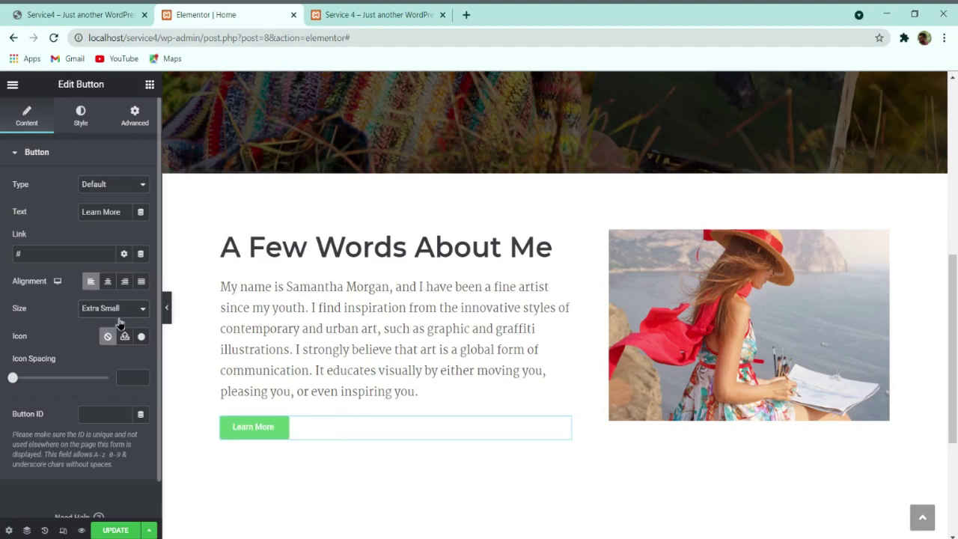
click(117, 323)
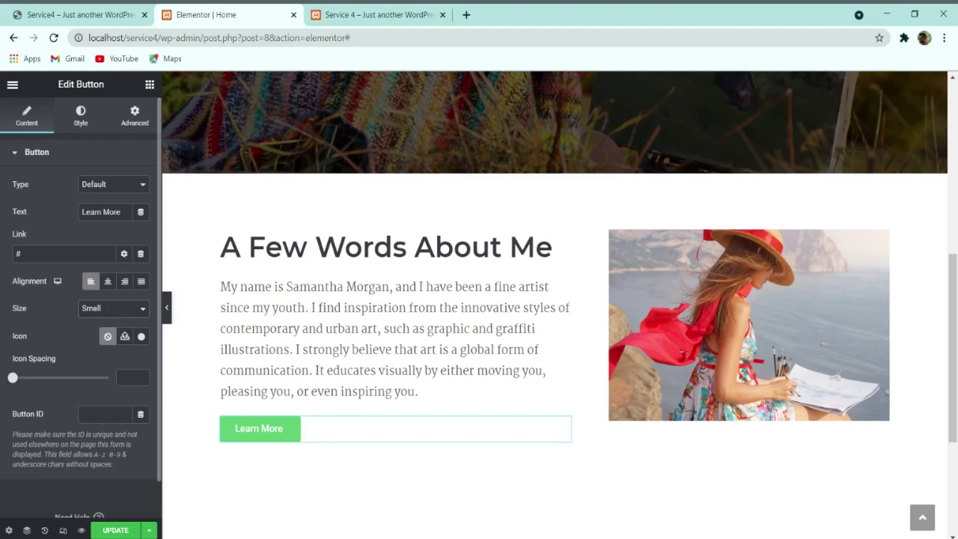
click(120, 358)
click(131, 310)
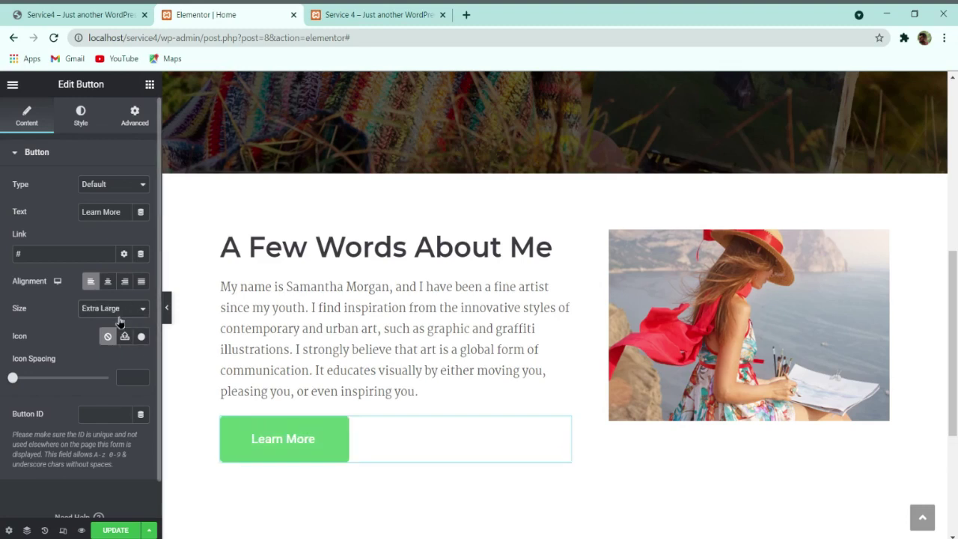
click(121, 328)
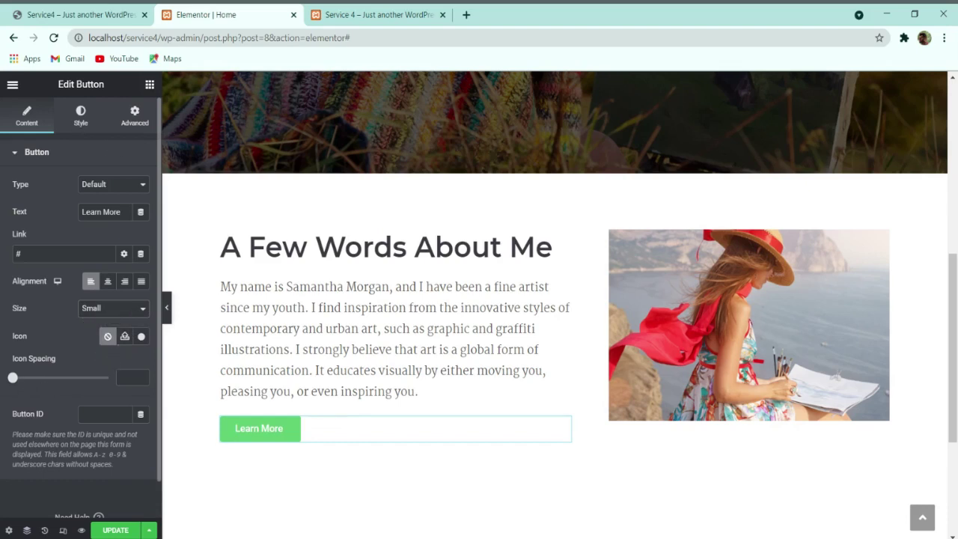
Step: Save the page, then give the button text Montserrat, size 18, weight 700, line height 28
click(112, 528)
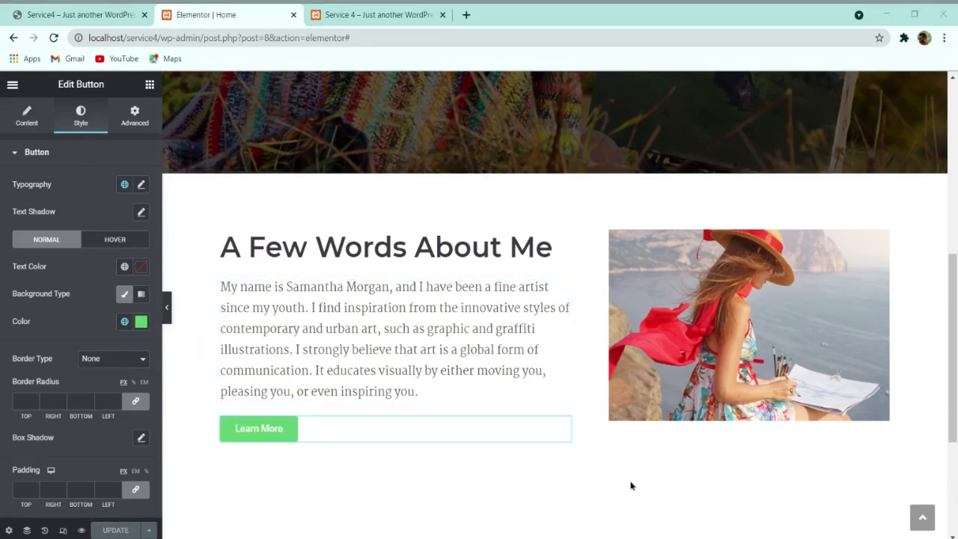
click(142, 185)
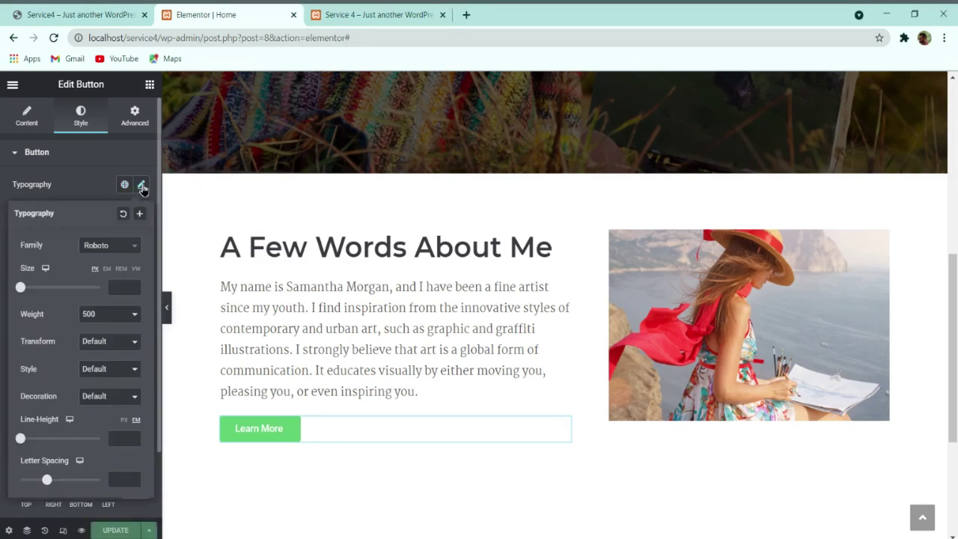
click(115, 246)
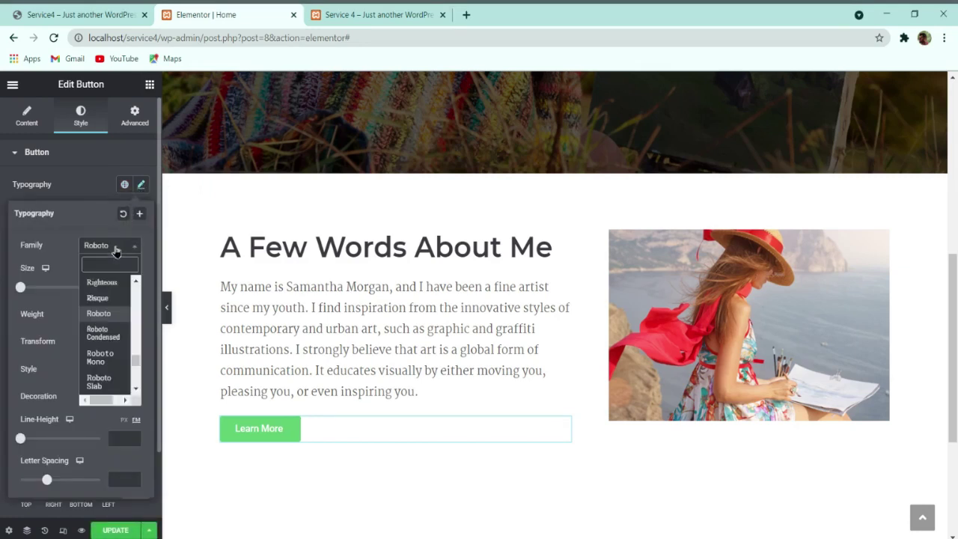
text(montserrat)
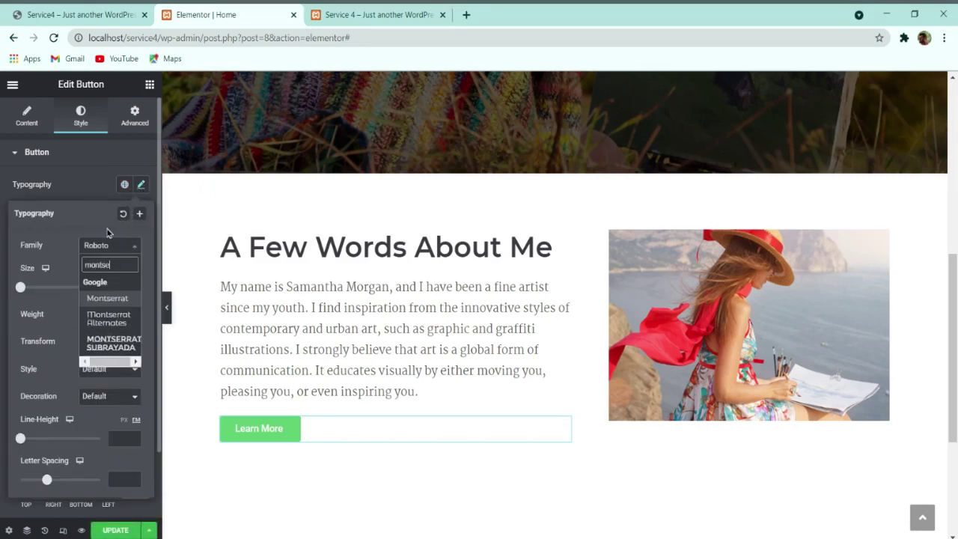
key(Return)
text(18)
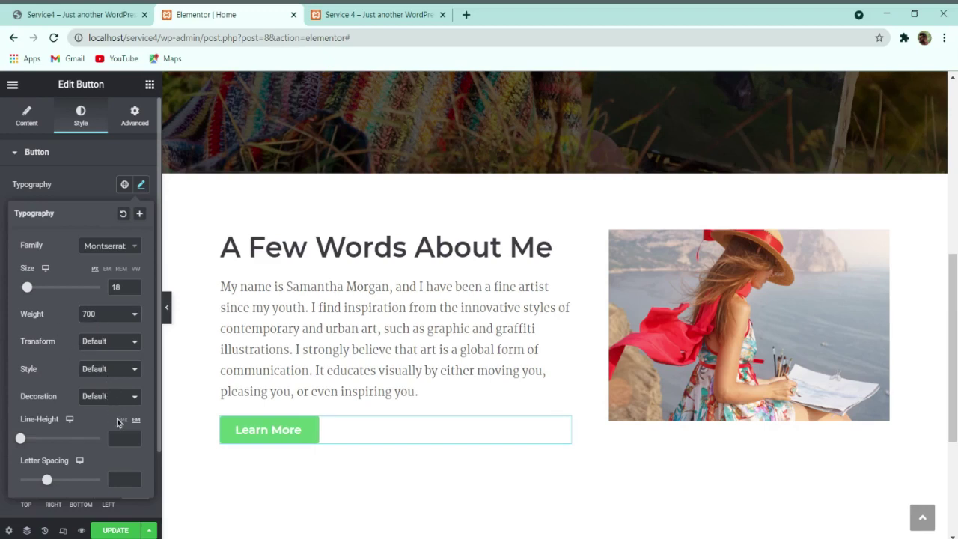
text(28)
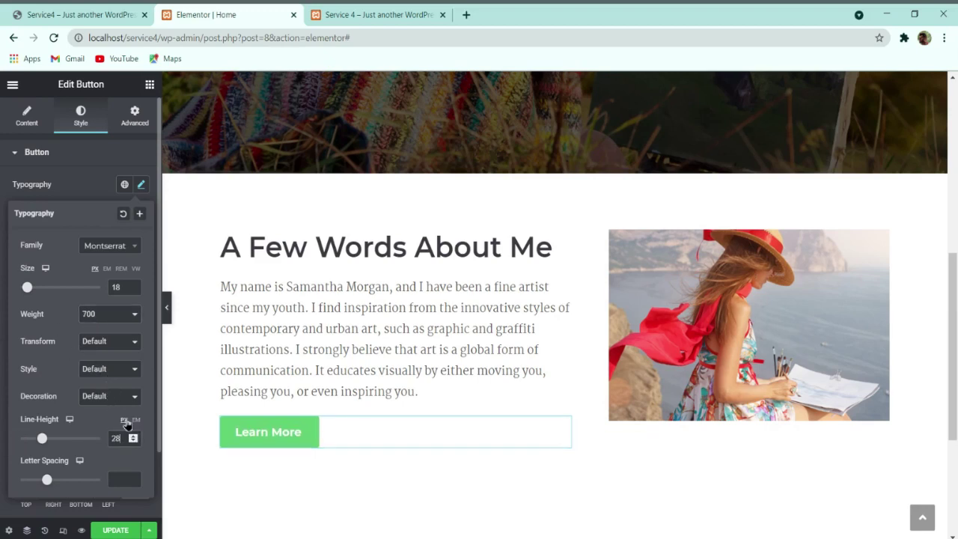
click(71, 199)
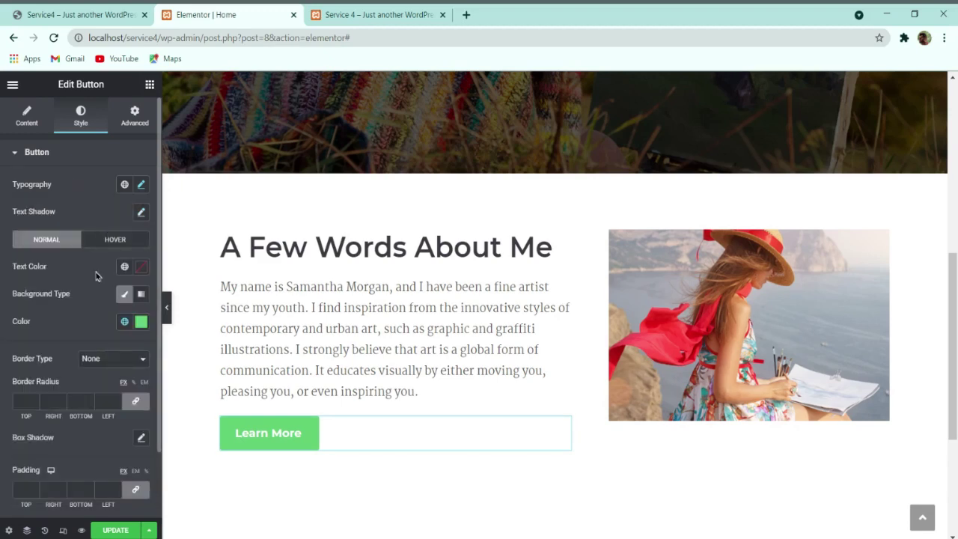
Step: Try button text and background colours, comparing with the live site's Learn More button
click(141, 268)
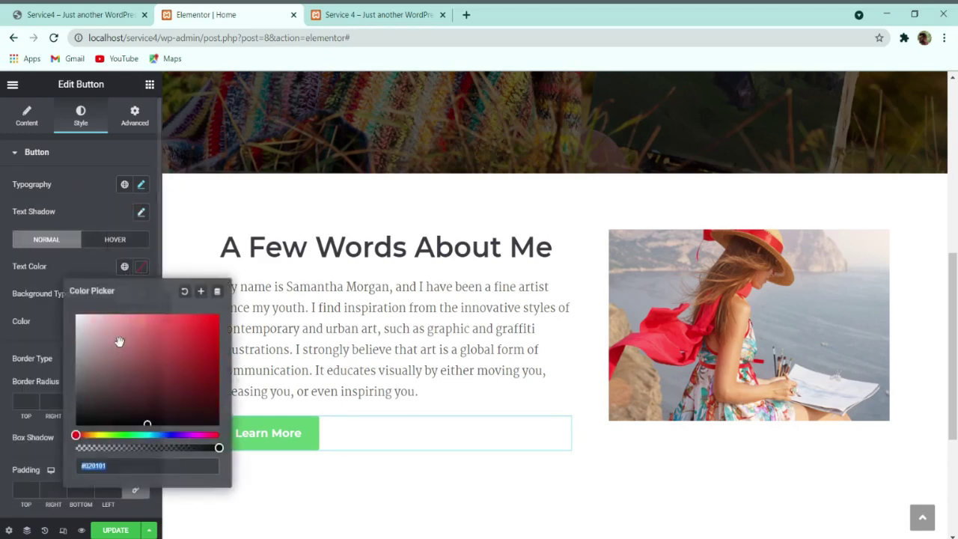
click(61, 276)
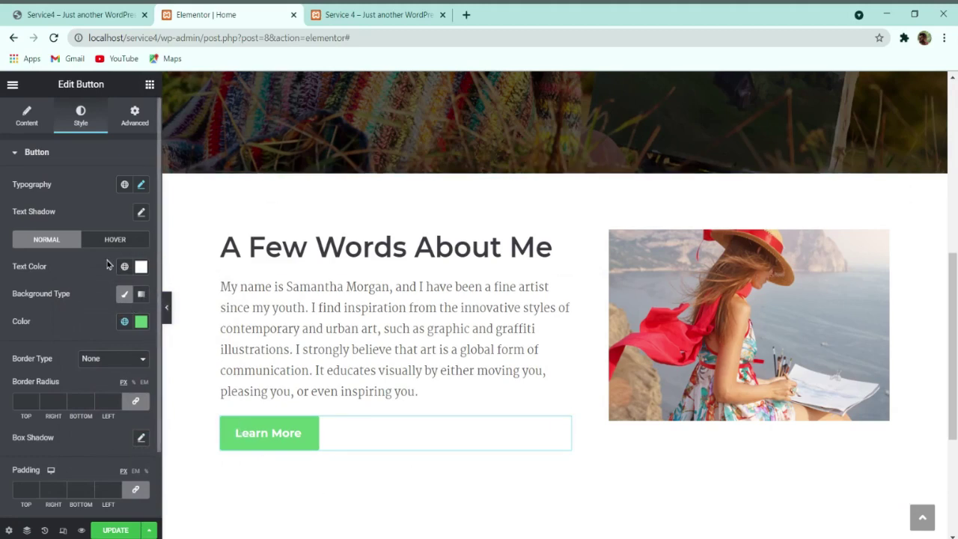
click(141, 322)
text(#F0A951)
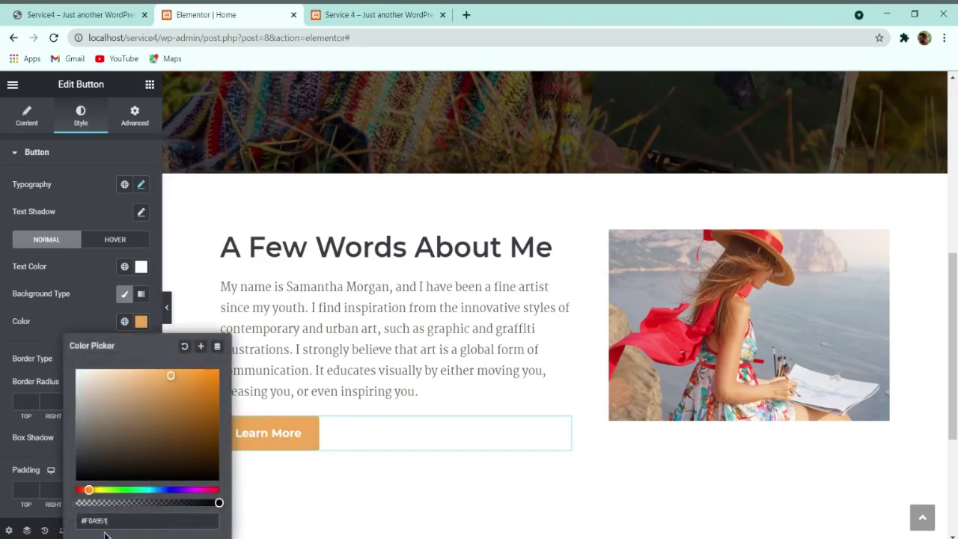
click(53, 317)
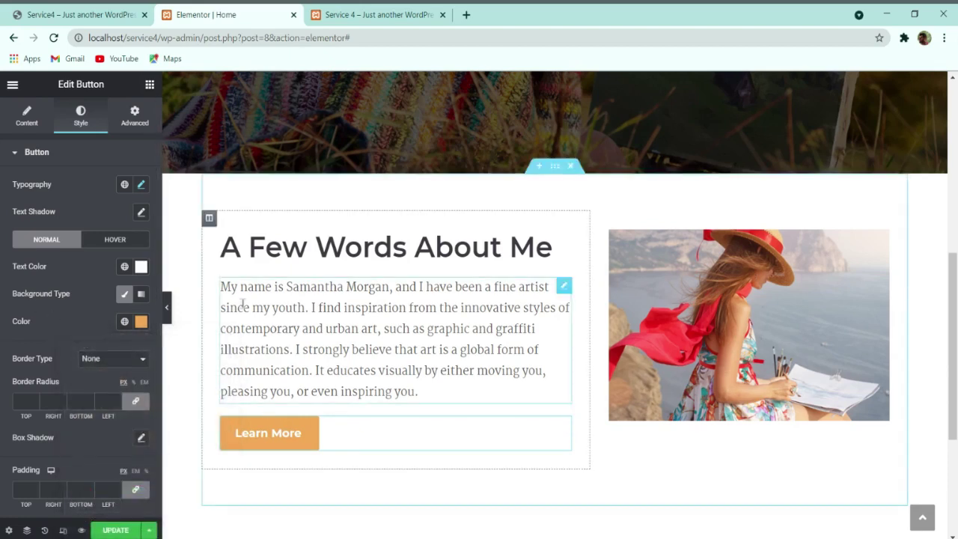
click(90, 14)
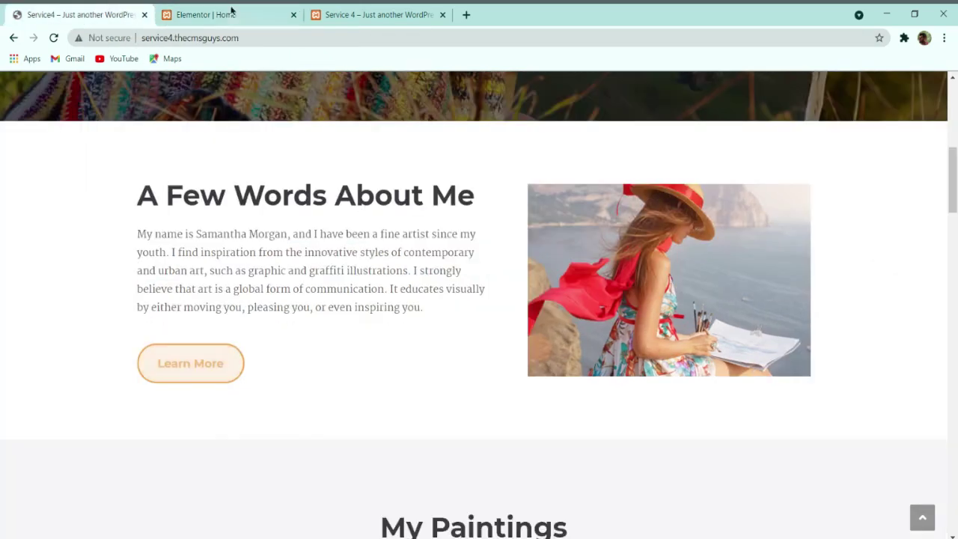
click(232, 10)
click(142, 319)
click(96, 11)
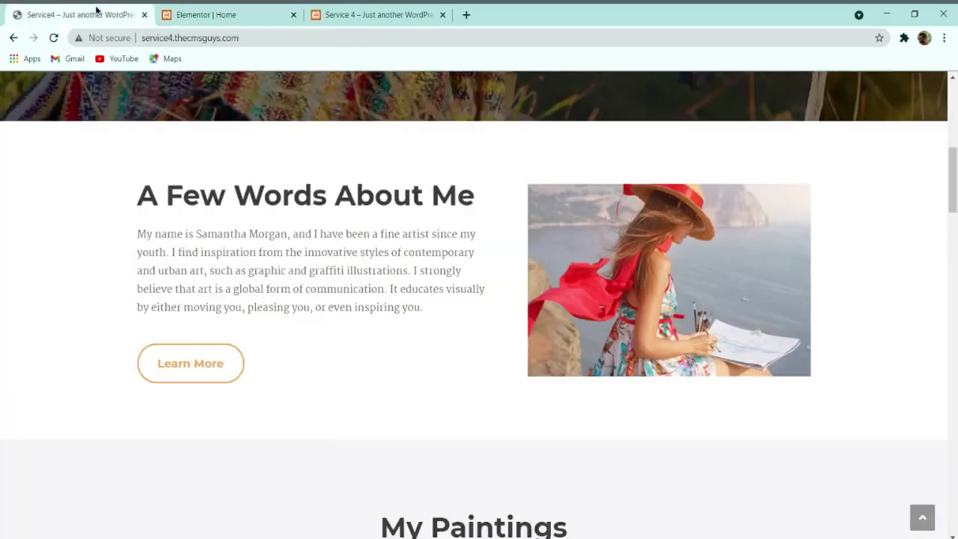
Step: Set the button text to orange #F0A951 on a white #FFFFFF background
click(198, 14)
click(141, 266)
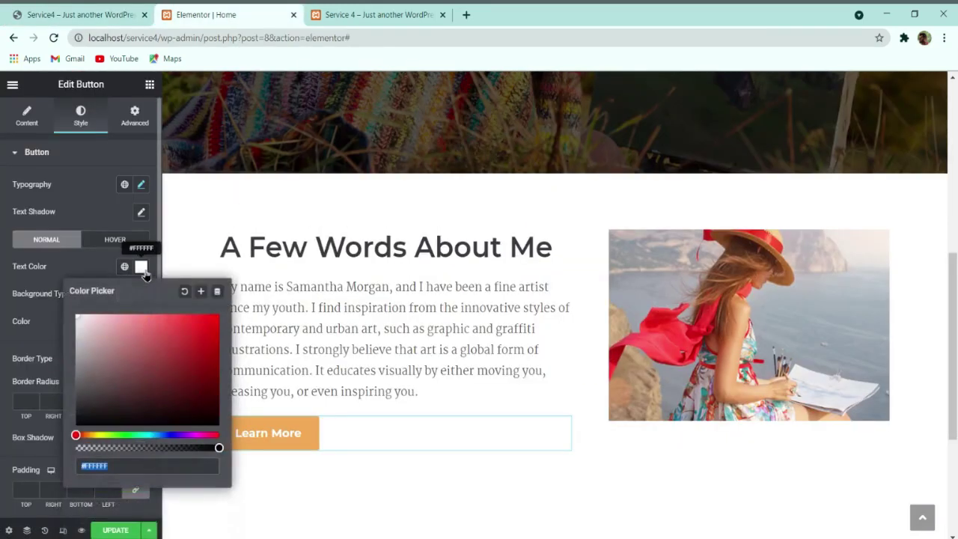
text(#F0A951)
click(53, 329)
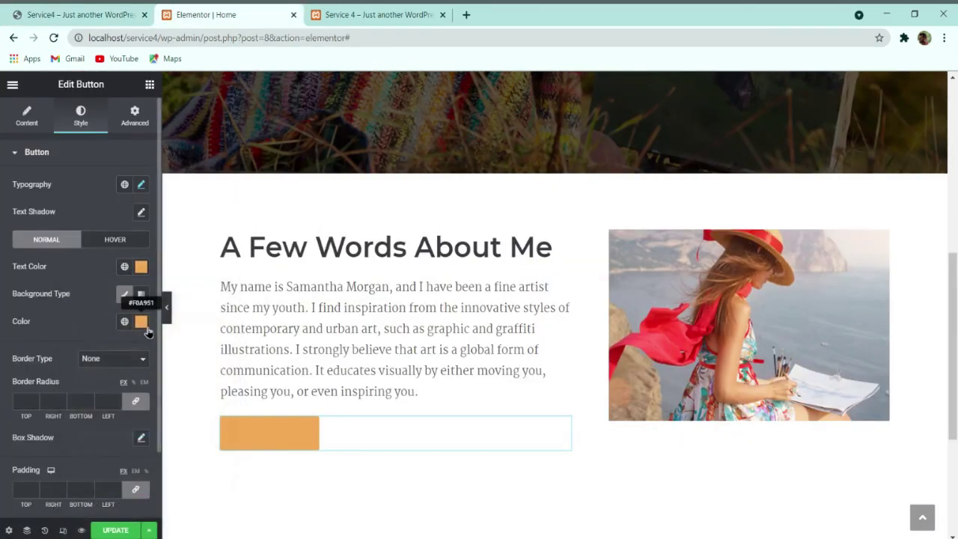
click(146, 329)
key(ctrl+c)
text(#FFFFFF)
click(42, 321)
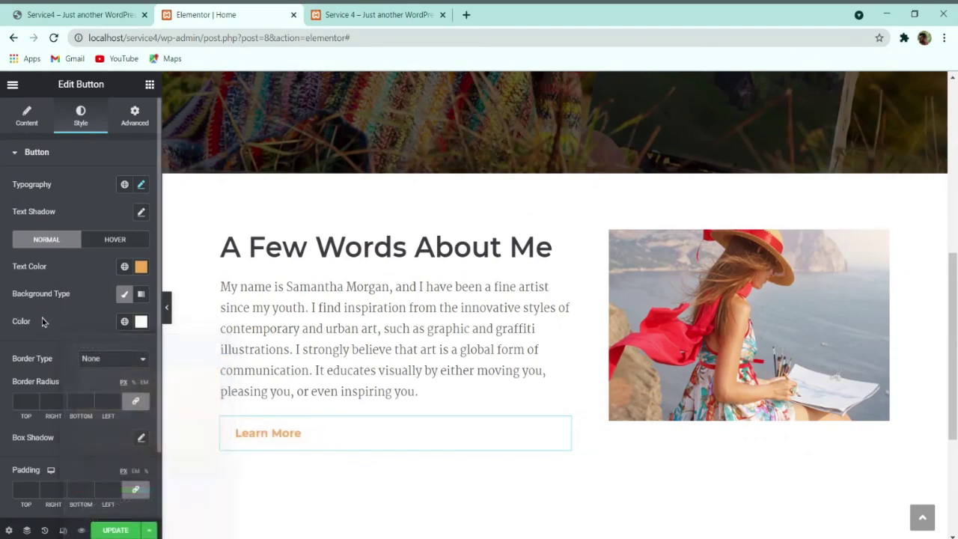
Step: Give the button a solid 3 px #F0A951 border with 50 border radius
click(113, 374)
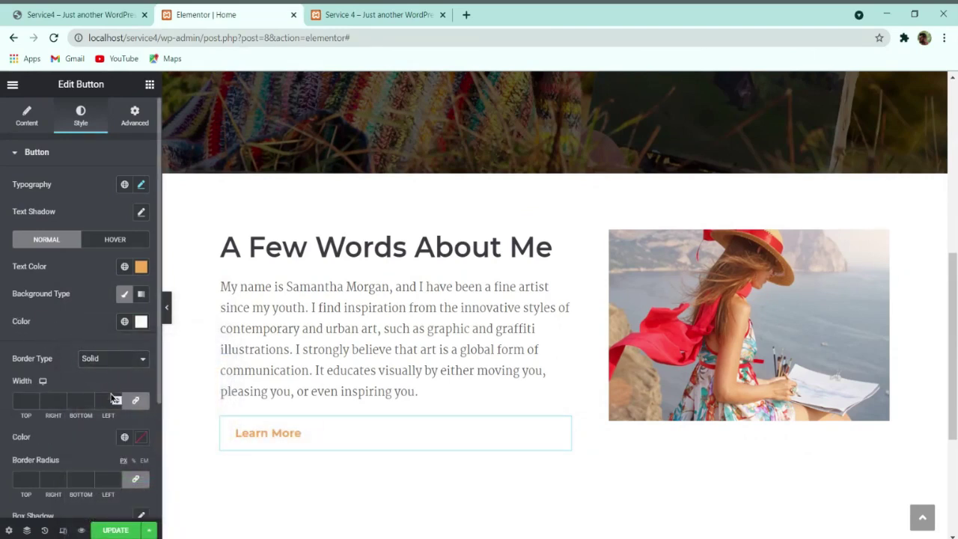
click(33, 402)
text(3)
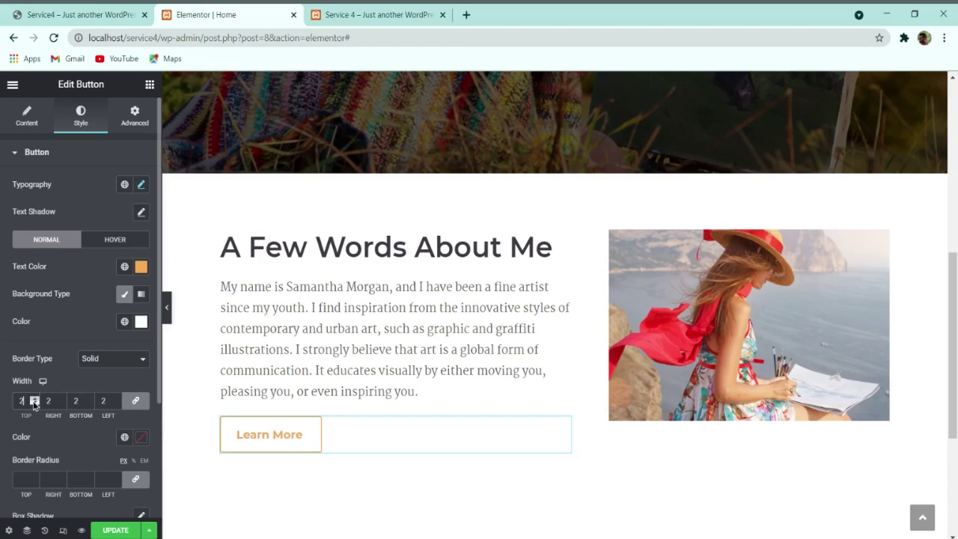
click(143, 441)
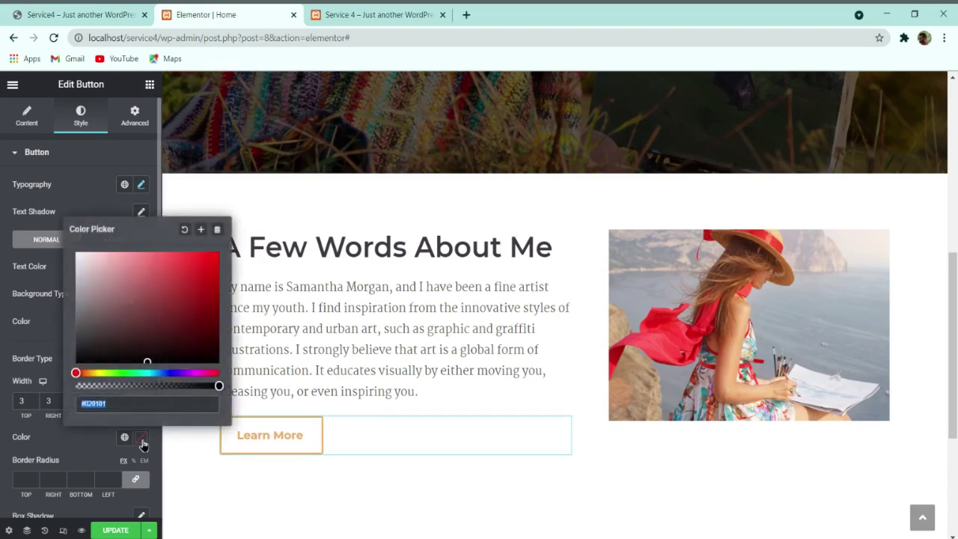
key(ctrl+v)
click(102, 440)
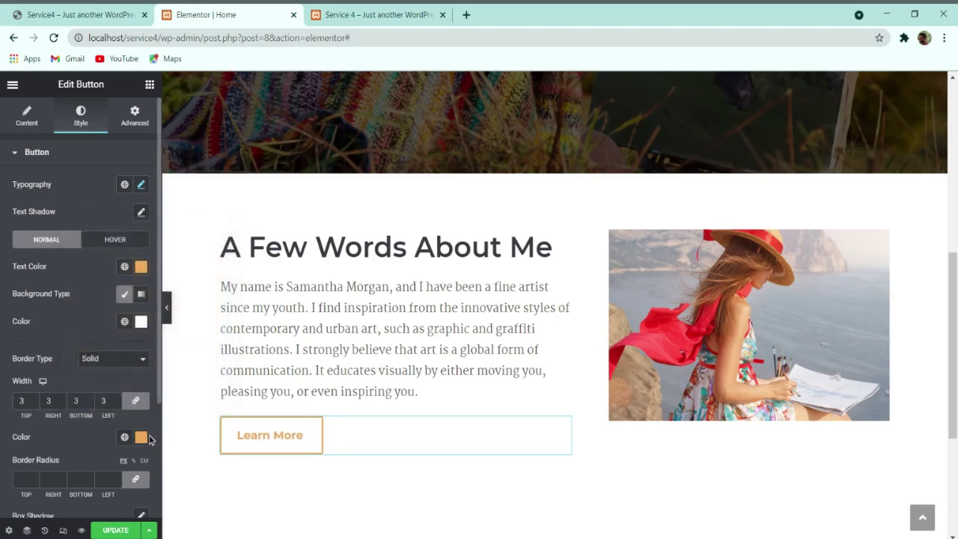
click(141, 438)
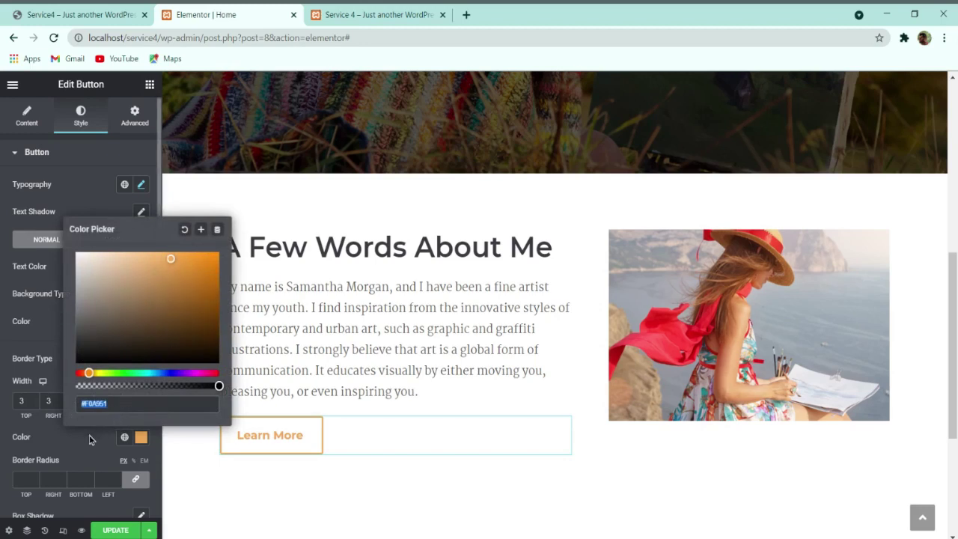
click(94, 435)
scroll(55, 390, down, 2)
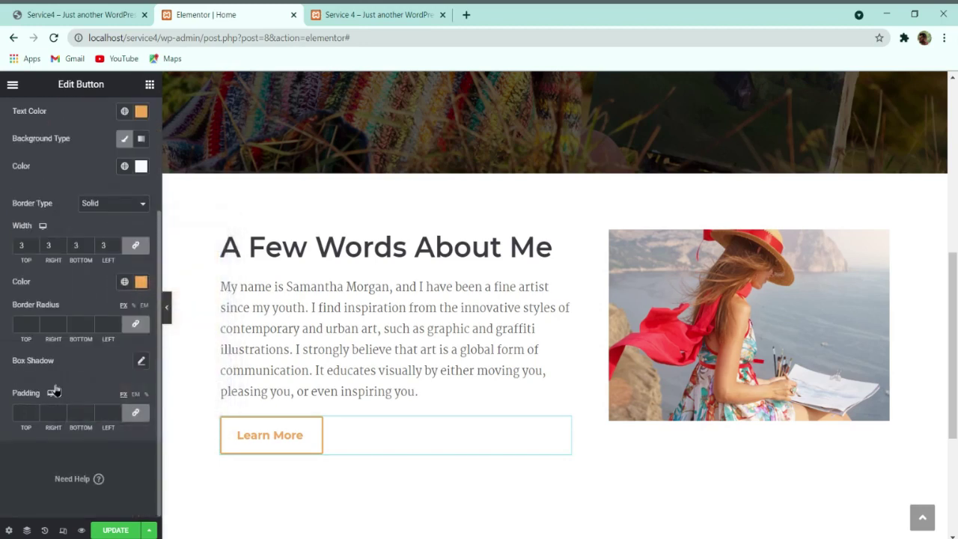
click(27, 322)
text(50)
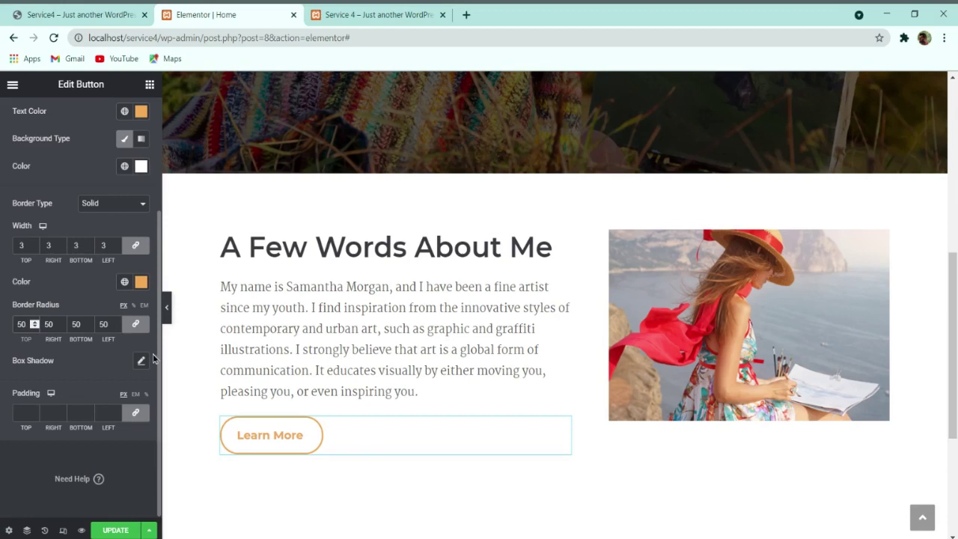
Step: Set unlinked button padding to 15 top/bottom and 25 left/right
click(135, 412)
click(35, 411)
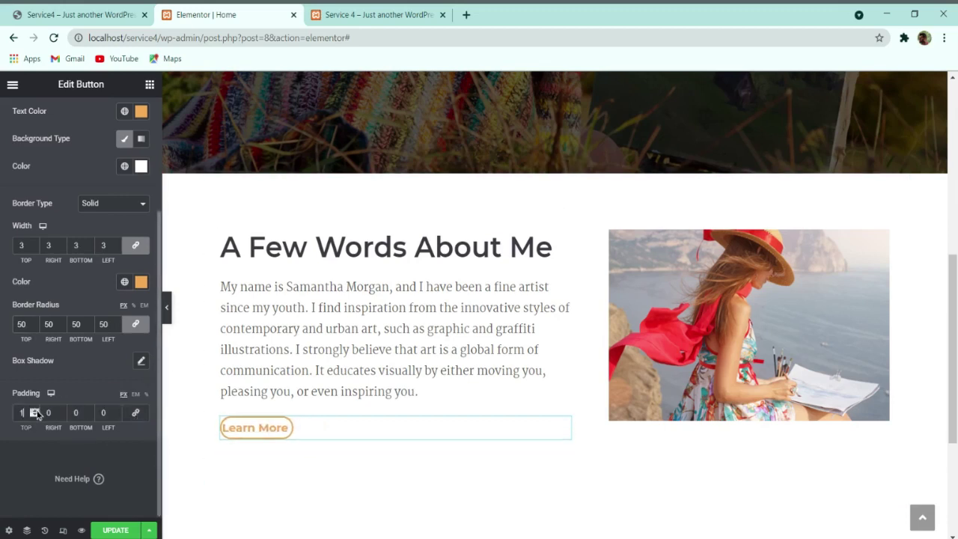
click(35, 411)
click(35, 411)
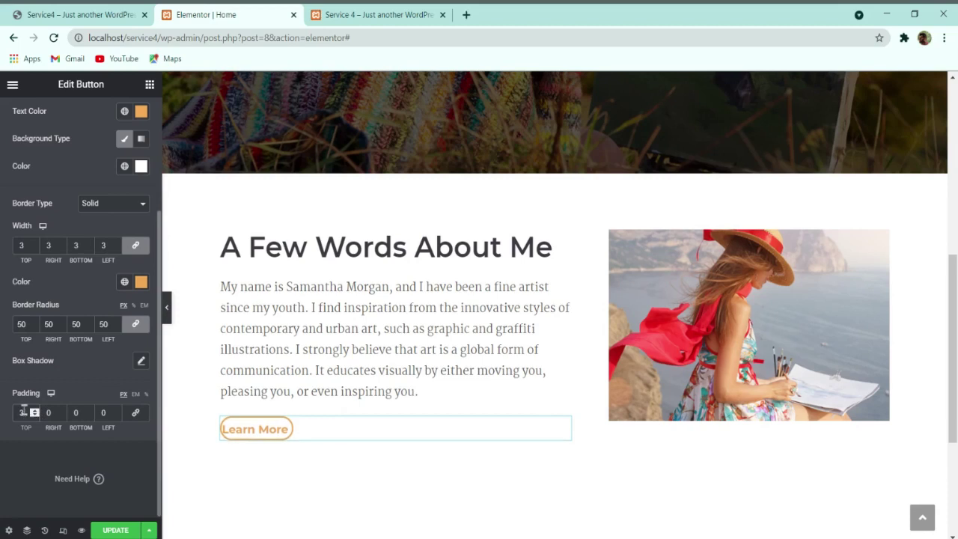
text(15)
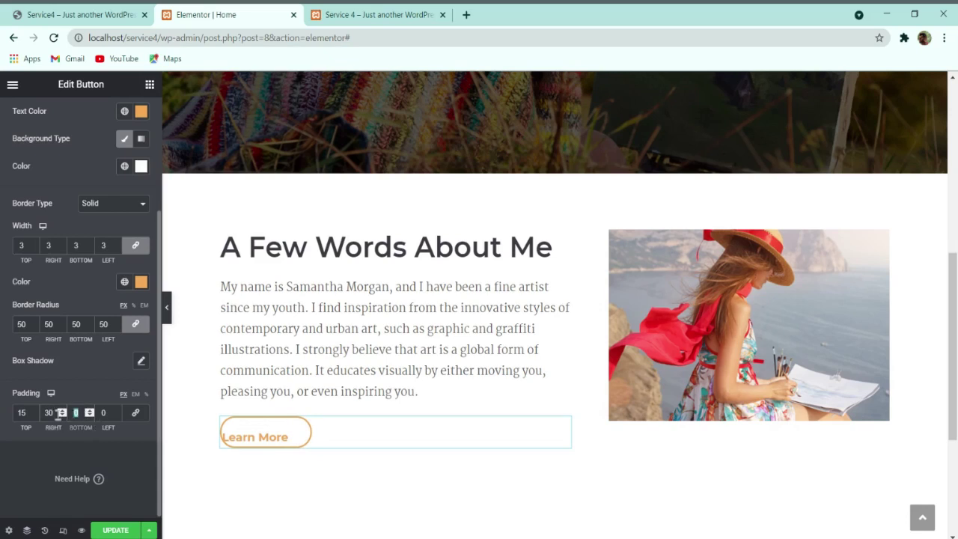
text(15)
double_click(106, 412)
text(30)
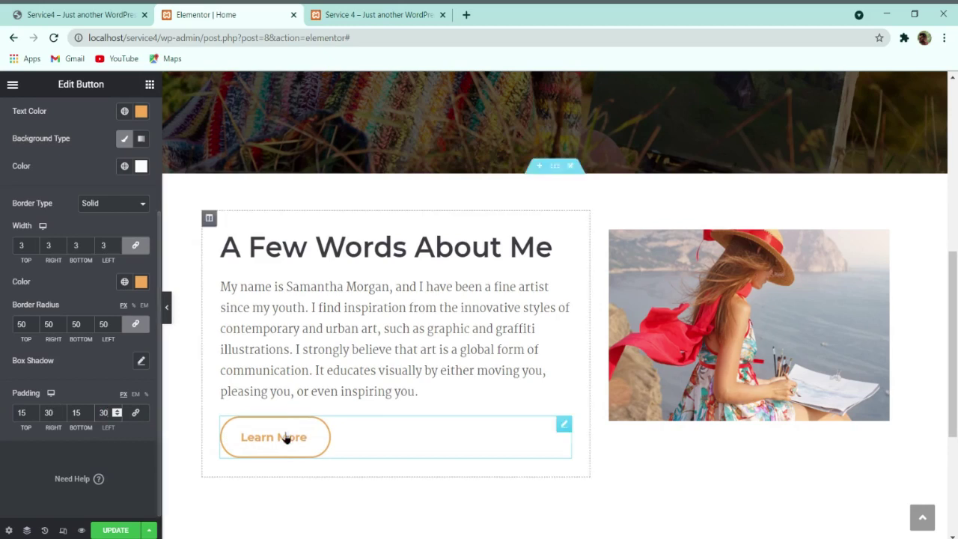
click(131, 415)
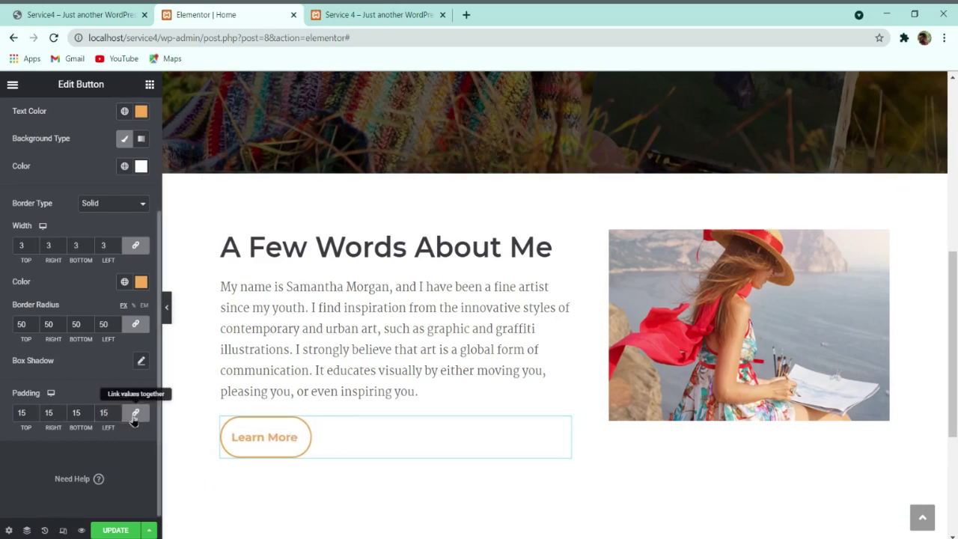
click(134, 419)
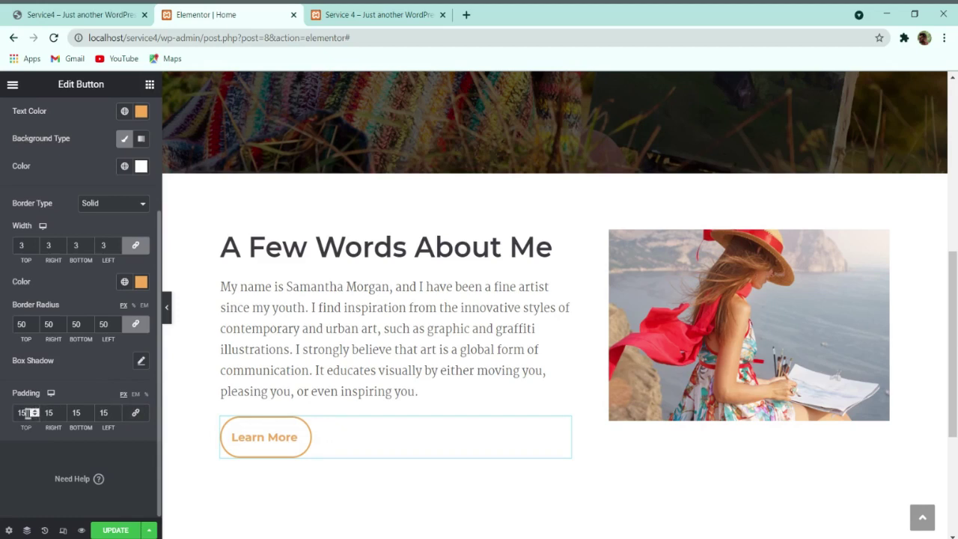
text(30)
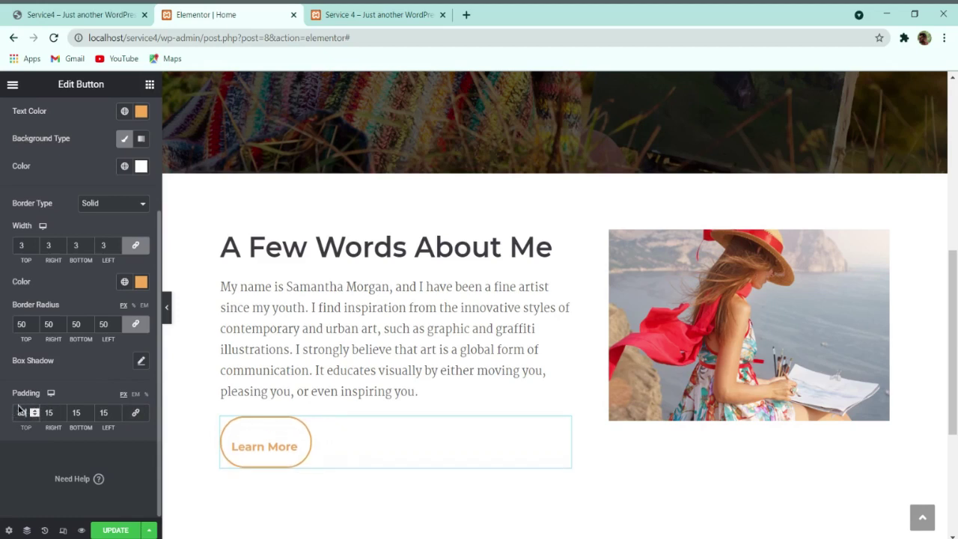
text(15)
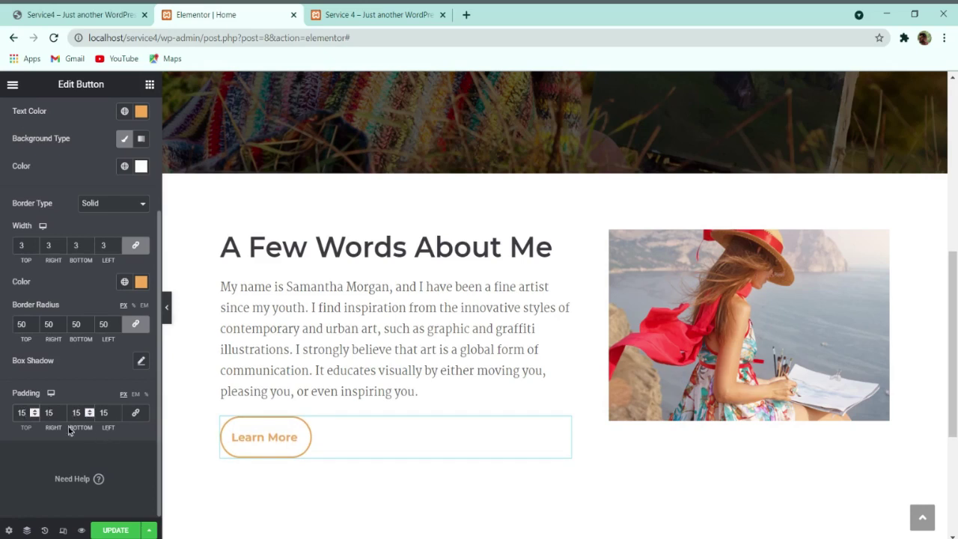
drag(56, 408, 41, 412)
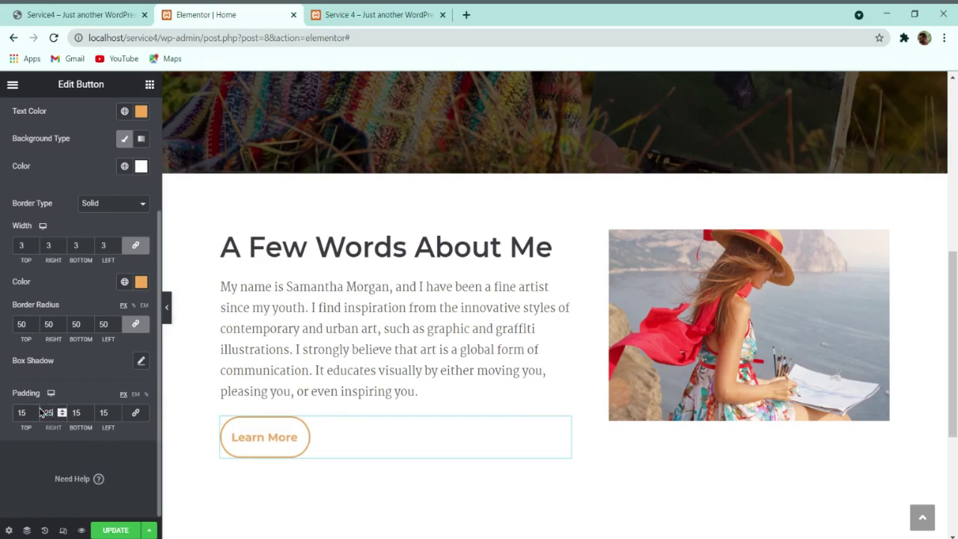
click(105, 411)
text(25)
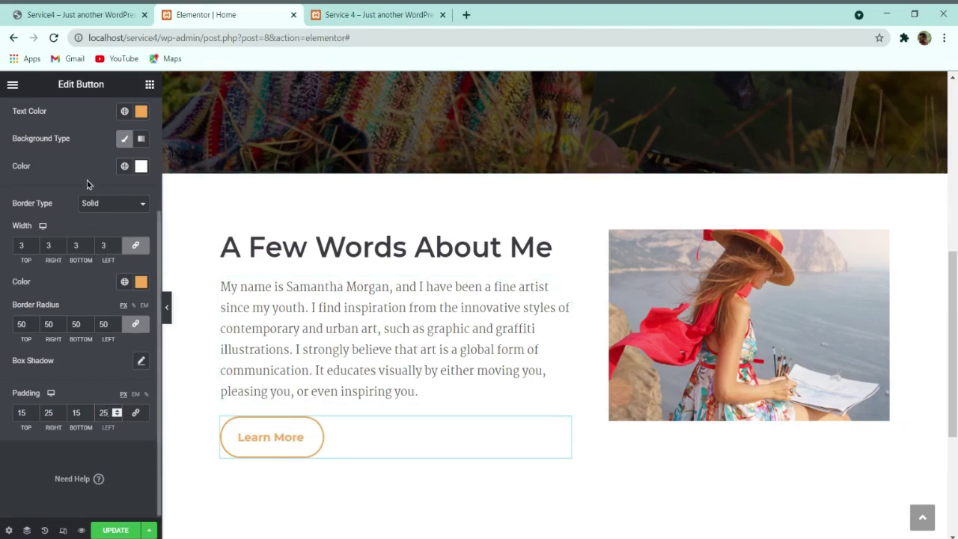
scroll(87, 185, up, 3)
Step: Style the hover state with white text, #F0A951 background and #F0A951 border
click(104, 241)
click(142, 272)
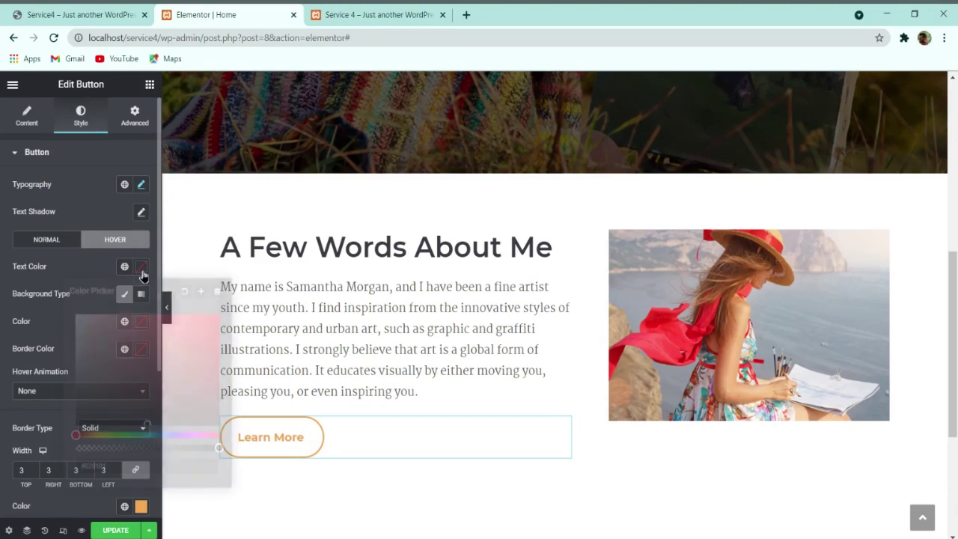
click(59, 279)
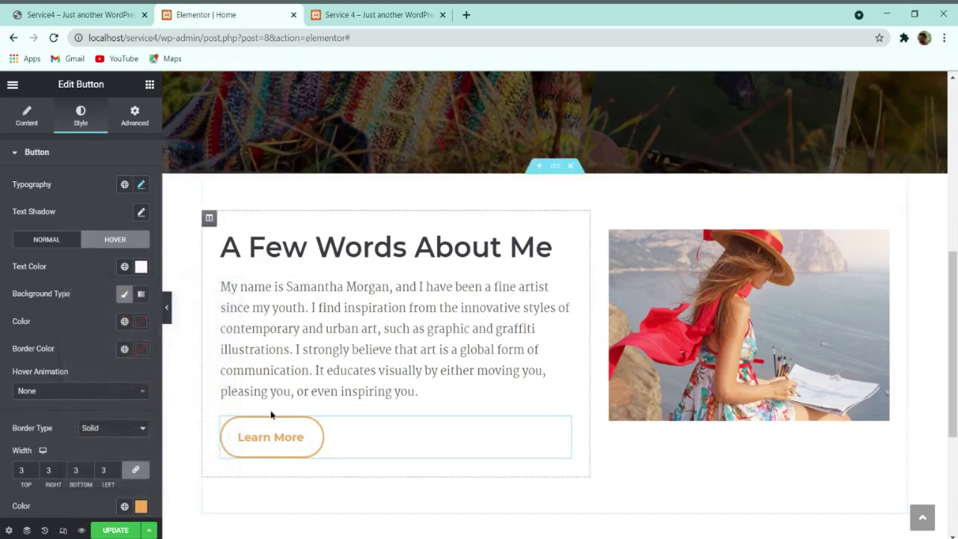
click(142, 322)
text(#F0A951)
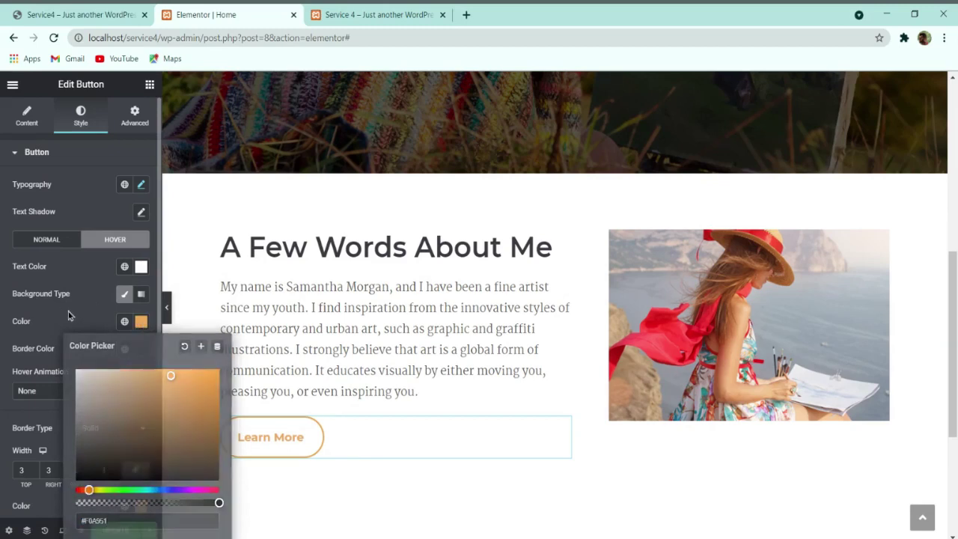
click(68, 314)
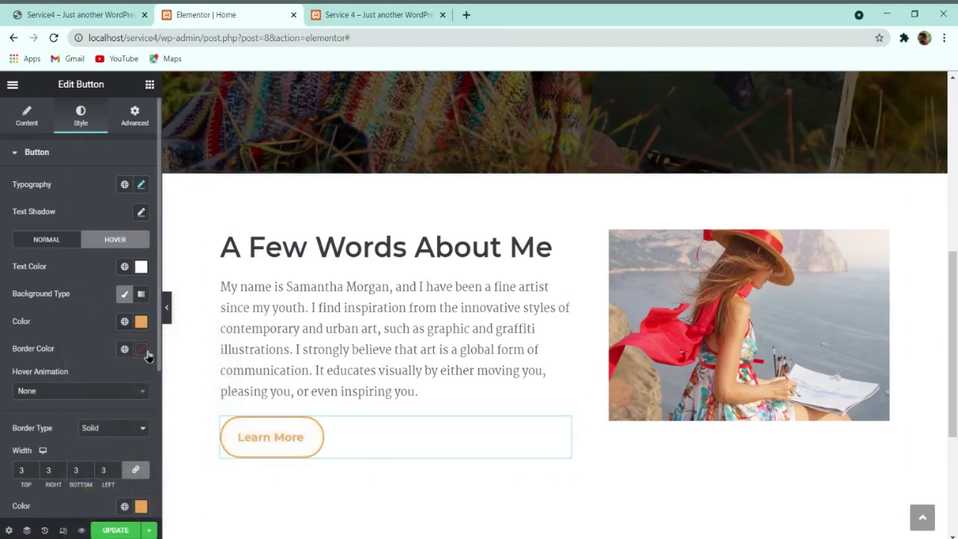
click(141, 349)
text(#F0A951)
click(97, 353)
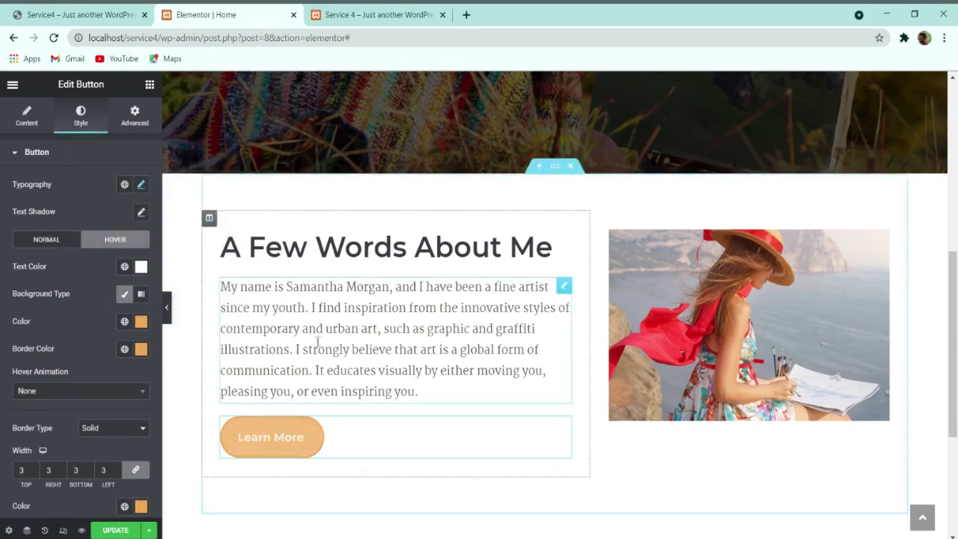
Step: Check the Learn More button against the live site
click(75, 14)
click(222, 14)
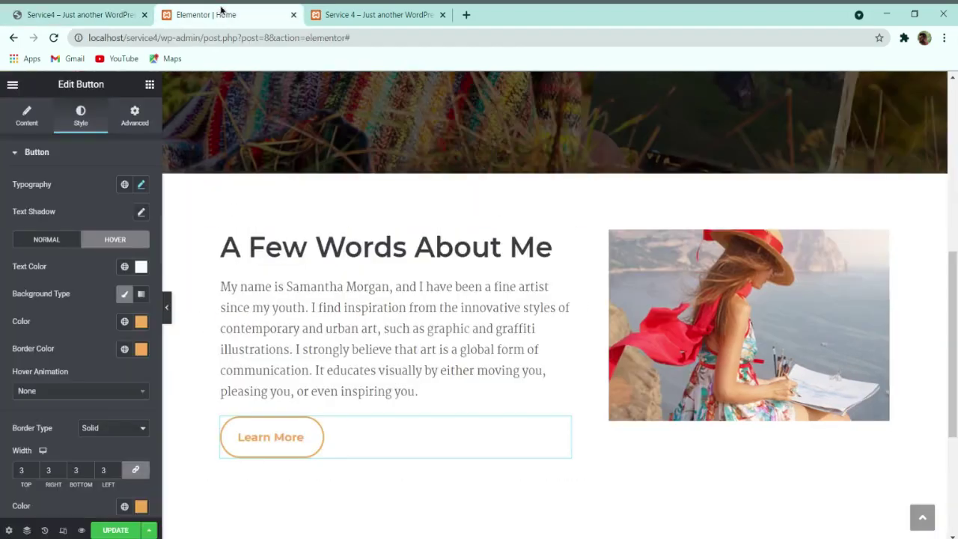
key(ctrl+shift+Tab)
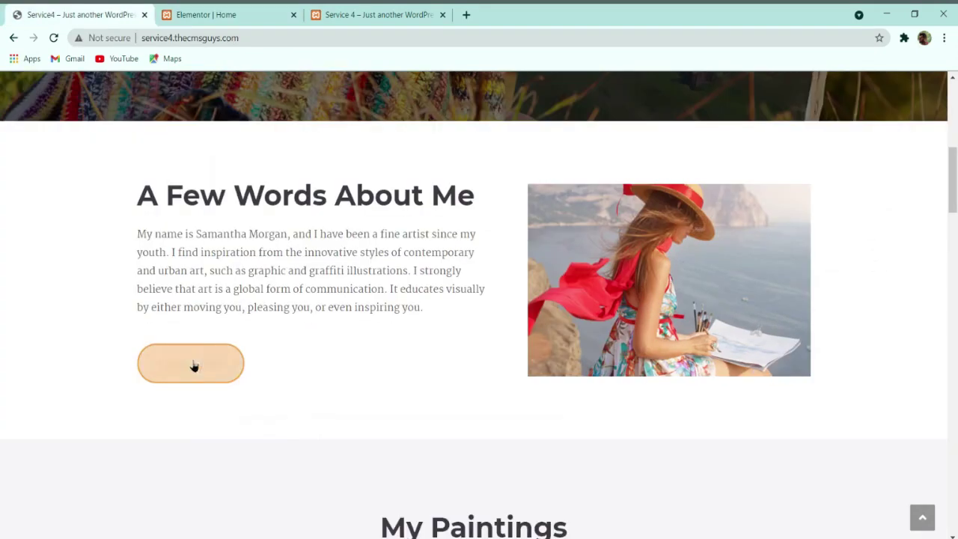
Step: Scroll through the live site's My Paintings and Services sections, then return to the Elementor Home editor
key(ctrl+Tab)
scroll(524, 374, down, 1)
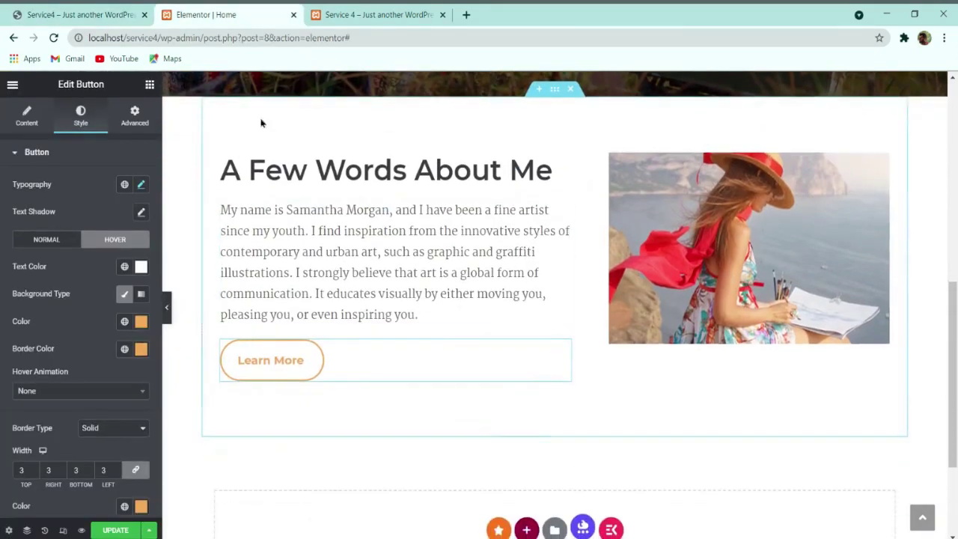
click(112, 18)
scroll(275, 228, down, 5)
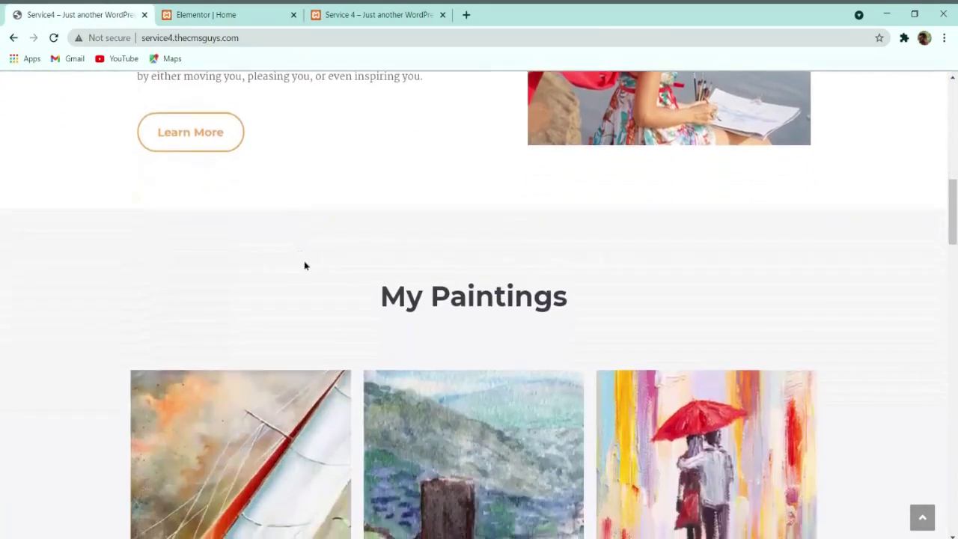
scroll(395, 273, down, 3)
scroll(432, 288, up, 3)
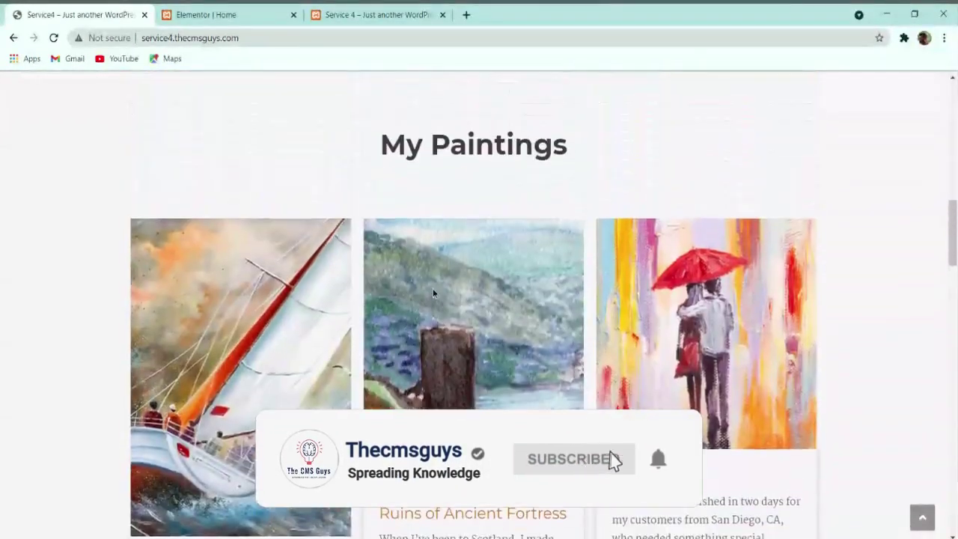
scroll(496, 235, up, 1)
scroll(479, 325, up, 1)
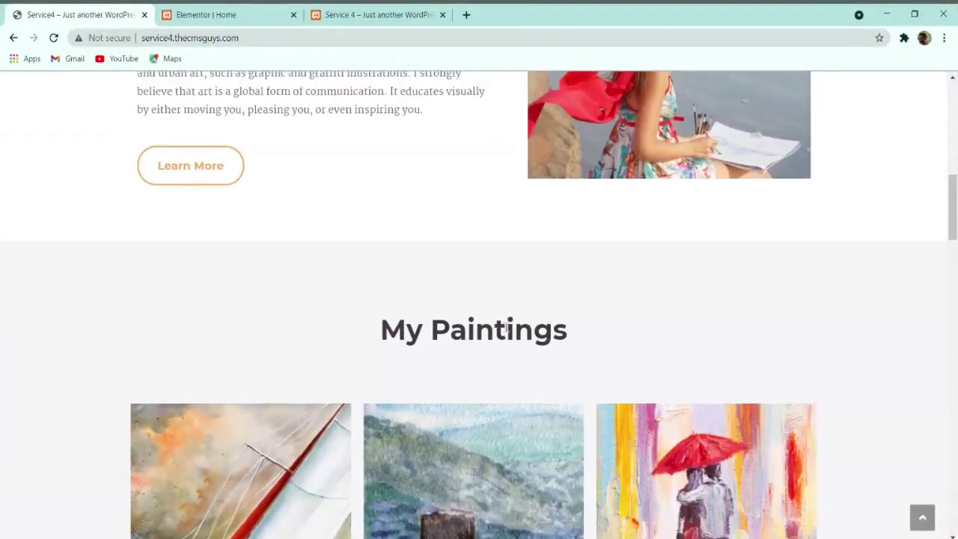
scroll(517, 329, down, 4)
scroll(523, 329, up, 2)
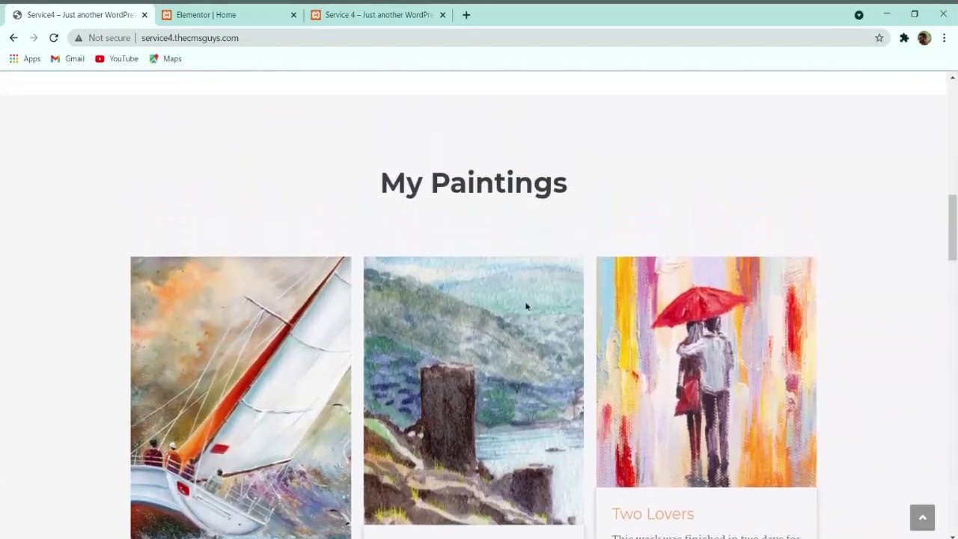
scroll(554, 191, down, 3)
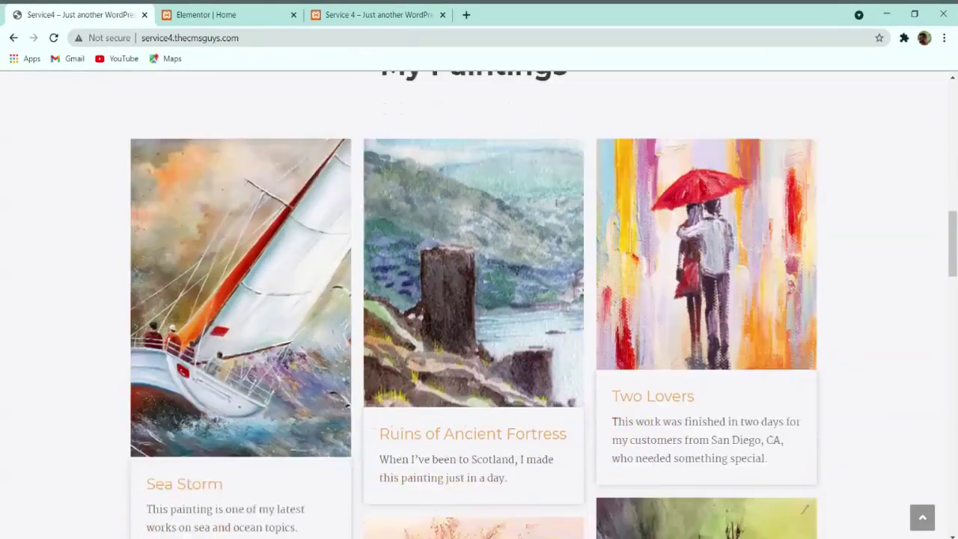
scroll(673, 318, down, 6)
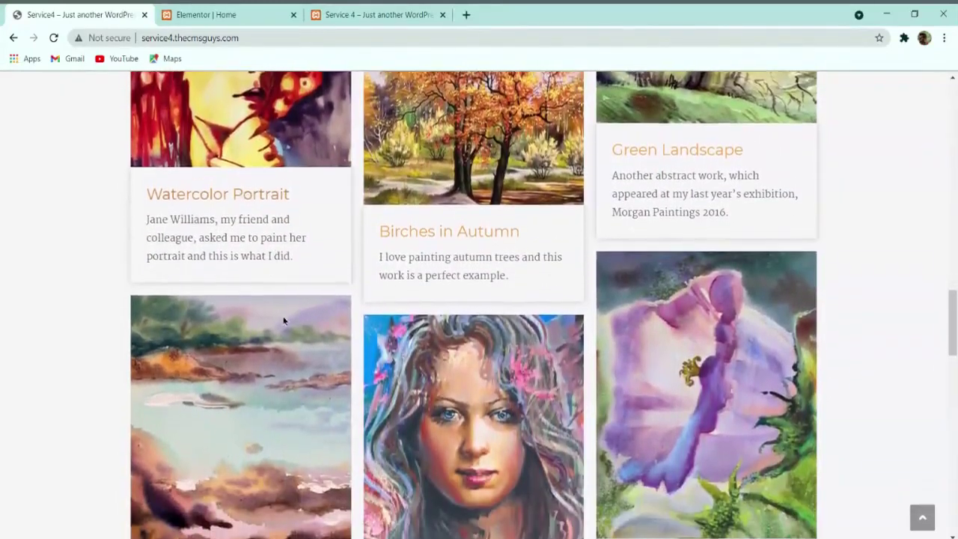
scroll(415, 303, down, 1)
scroll(415, 303, down, 3)
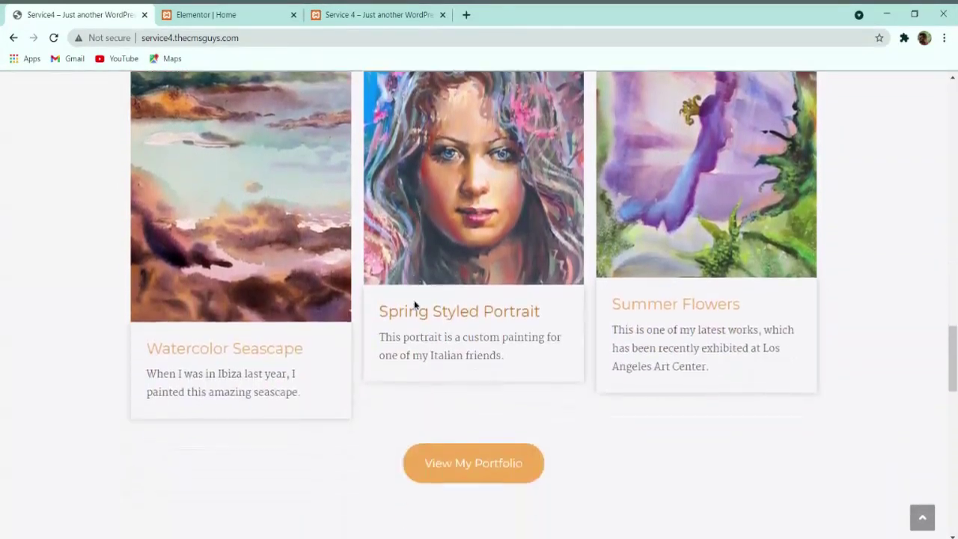
scroll(449, 393, down, 3)
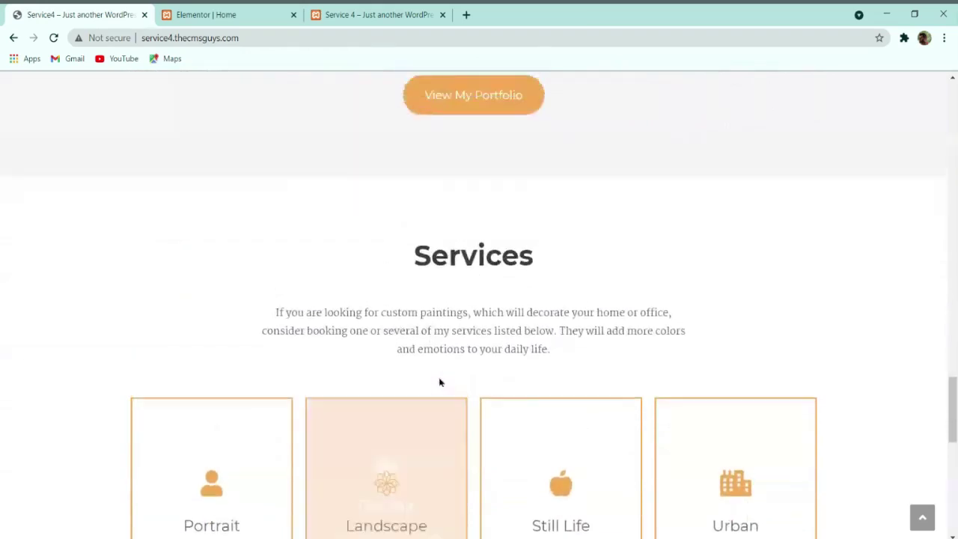
scroll(441, 378, up, 15)
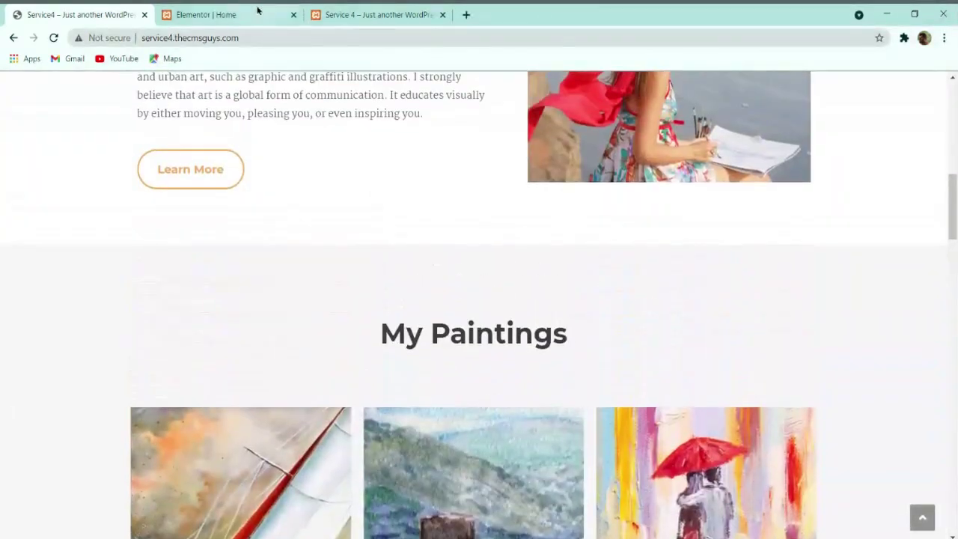
click(256, 12)
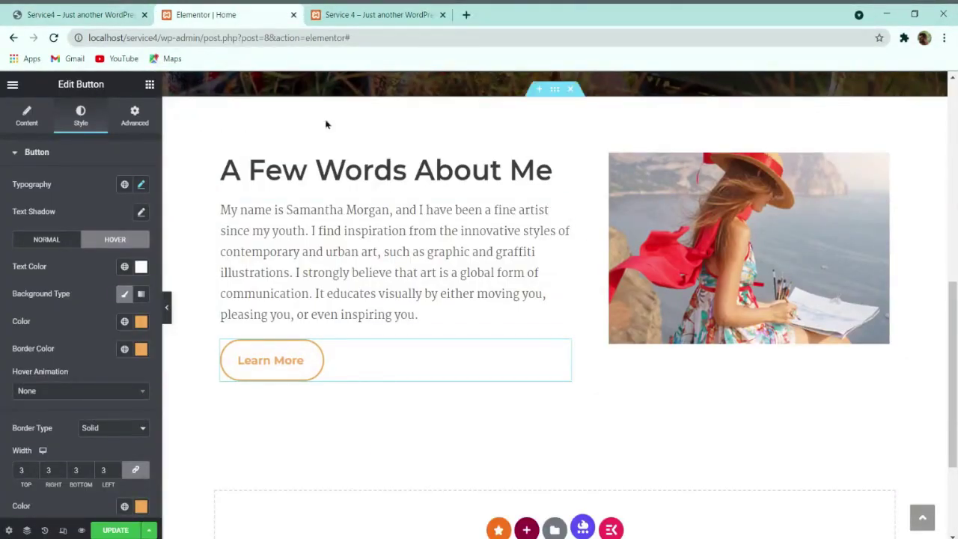
scroll(472, 363, down, 1)
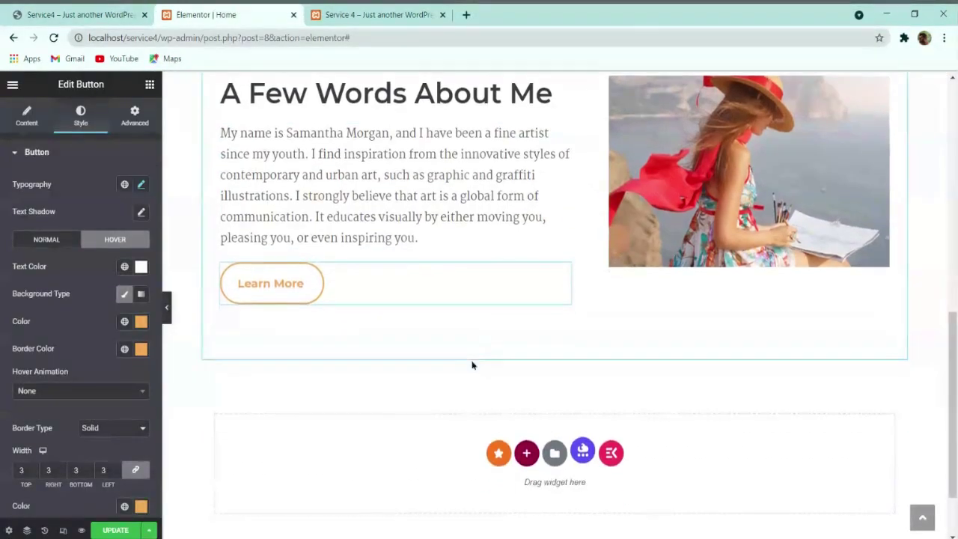
Step: Add a single-column section below A Few Words About Me and update the page
click(526, 453)
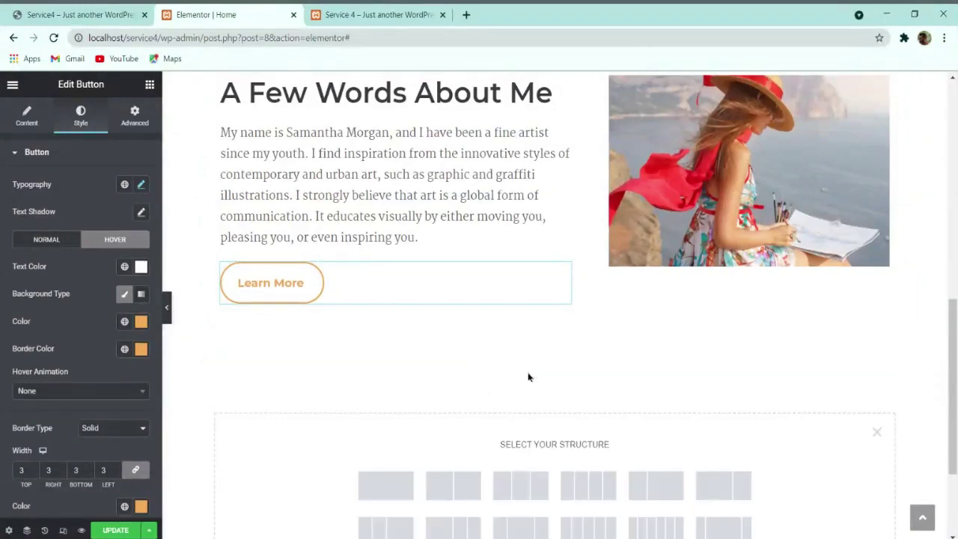
scroll(390, 442, down, 1)
scroll(390, 443, down, 1)
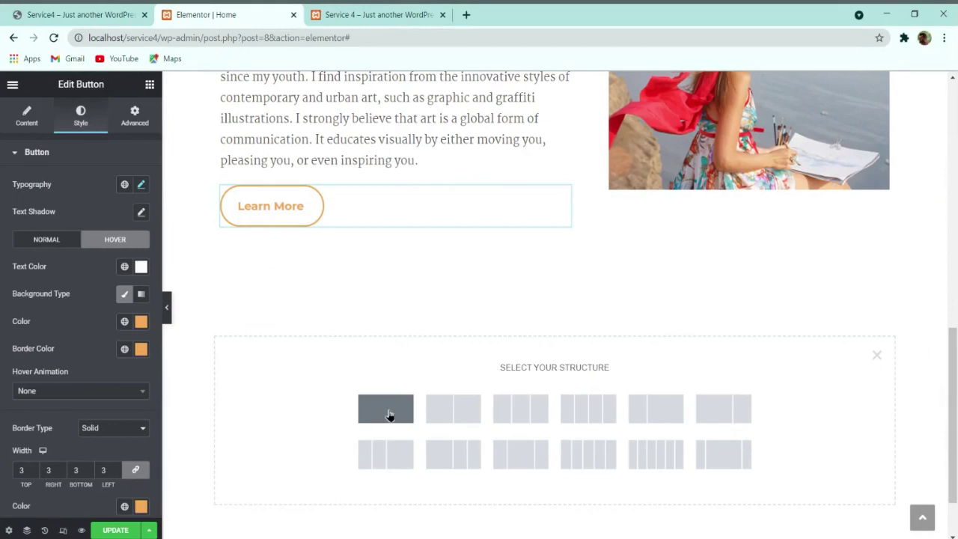
click(389, 415)
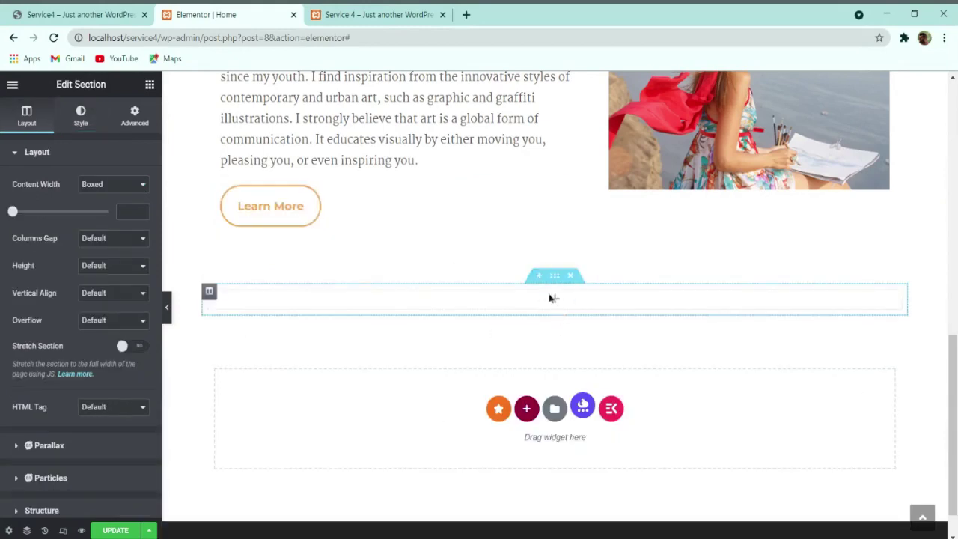
click(111, 530)
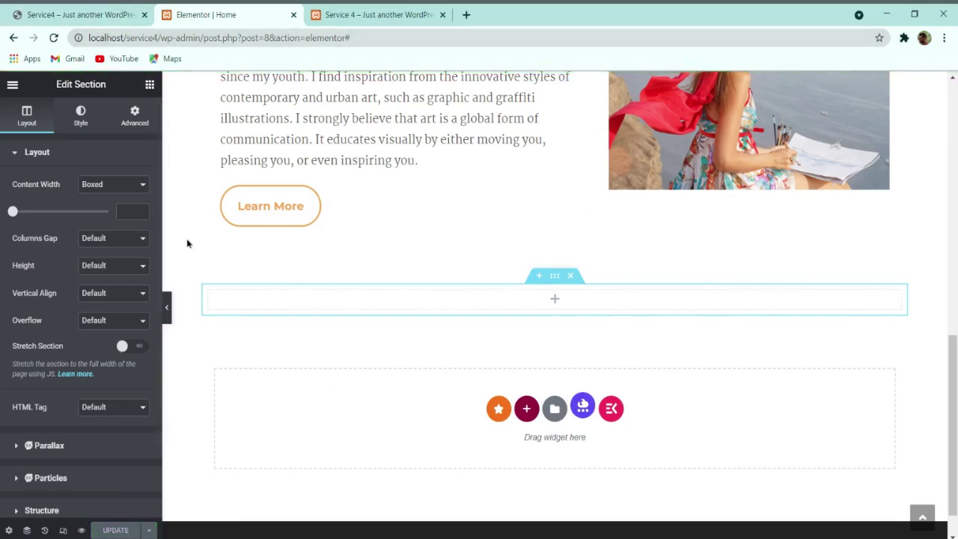
scroll(351, 224, up, 2)
right_click(324, 196)
Step: Duplicate the About Me heading and drop a heading widget into the new section
click(352, 223)
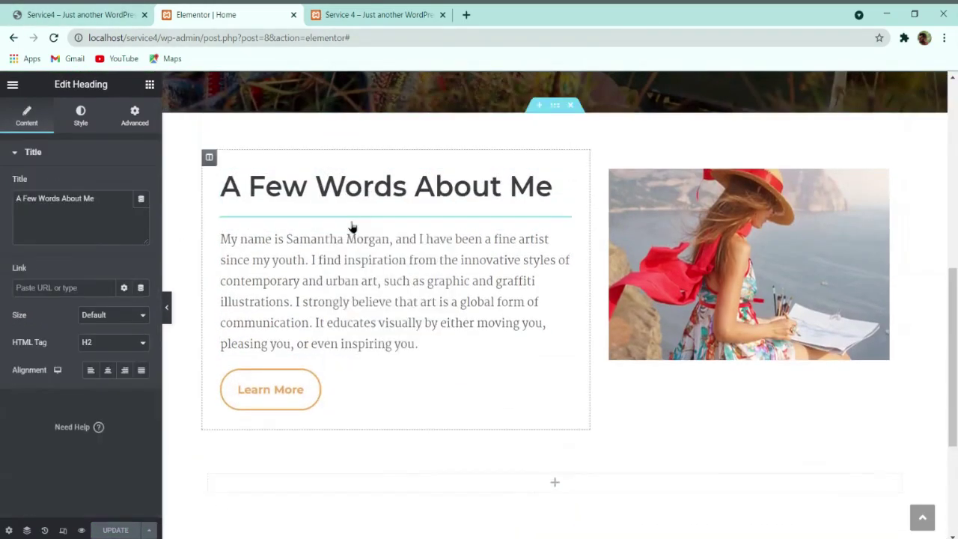
drag(561, 223, 579, 329)
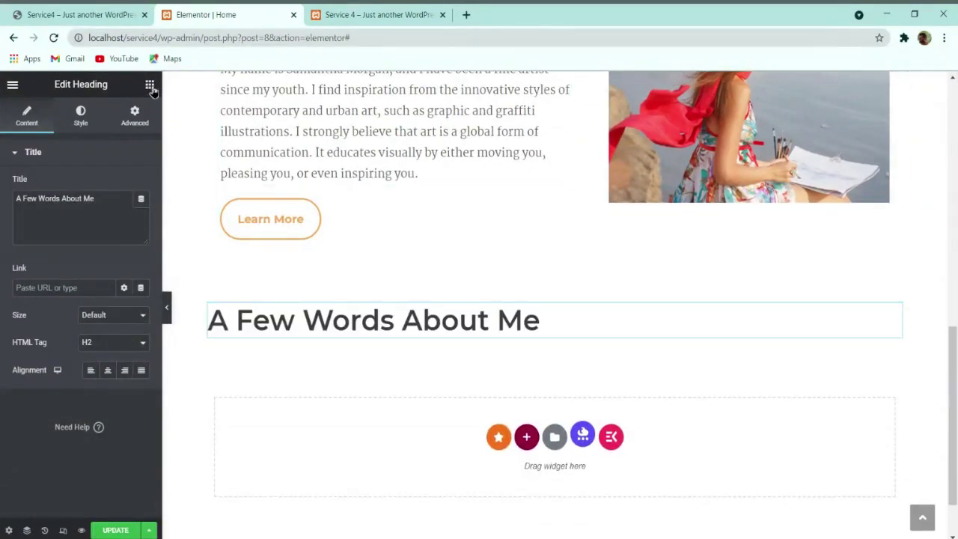
click(149, 86)
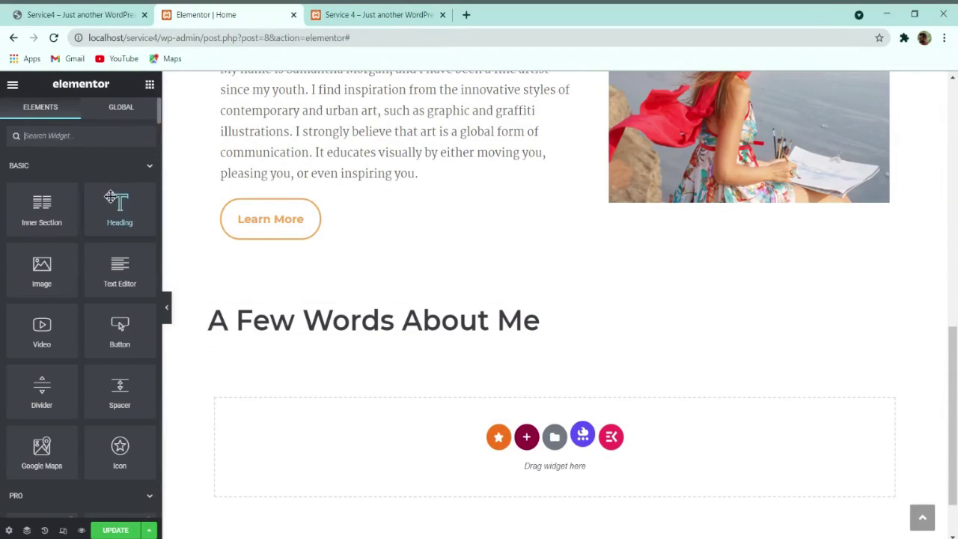
drag(117, 203, 366, 308)
scroll(374, 225, up, 2)
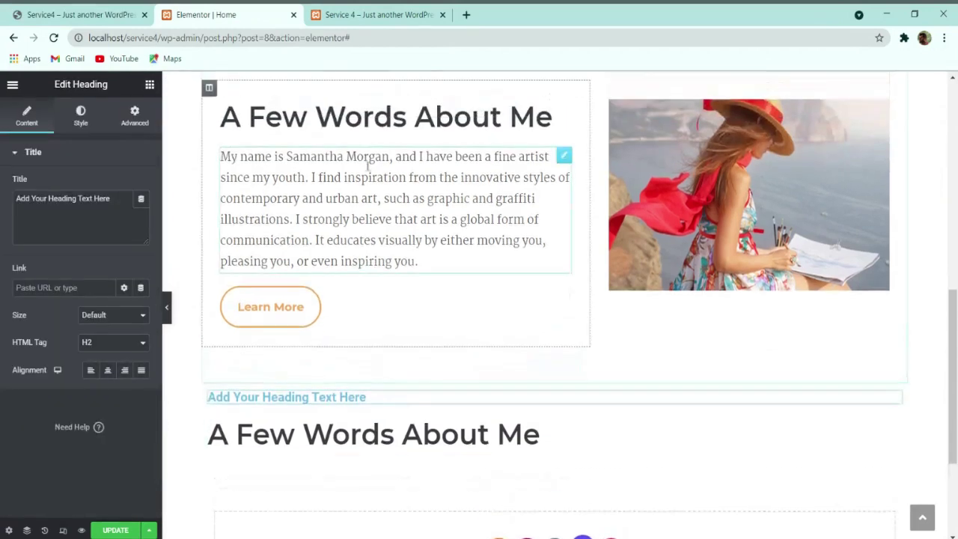
Step: Copy the A Few Words About Me heading and paste it into the new section
right_click(380, 120)
click(416, 187)
right_click(444, 435)
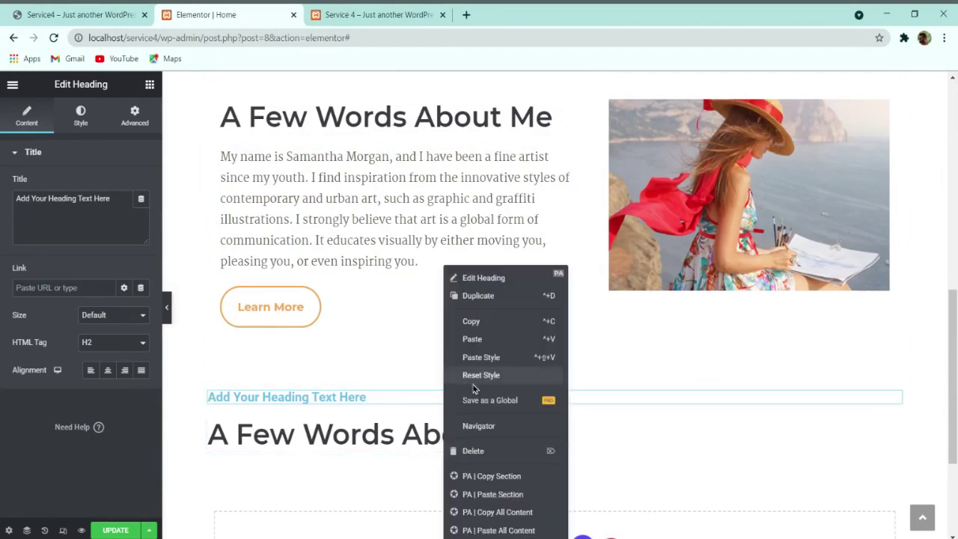
click(472, 339)
scroll(464, 342, down, 1)
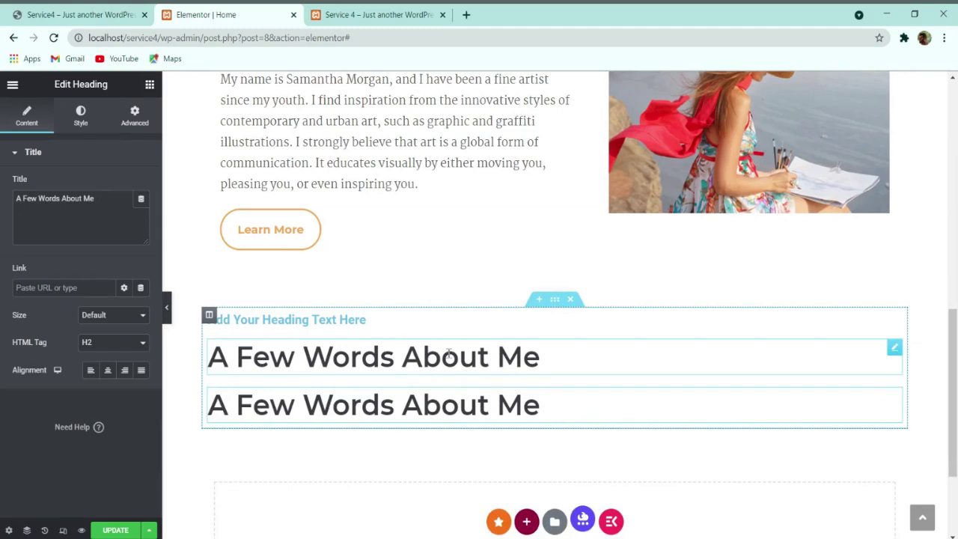
Step: Delete the extra duplicate and placeholder headings, then view the live site
right_click(359, 358)
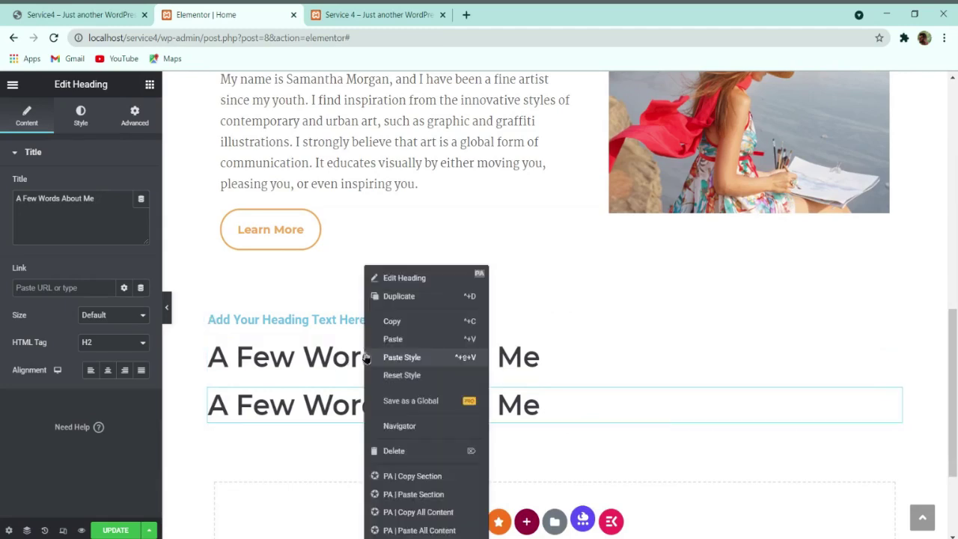
click(389, 450)
right_click(333, 357)
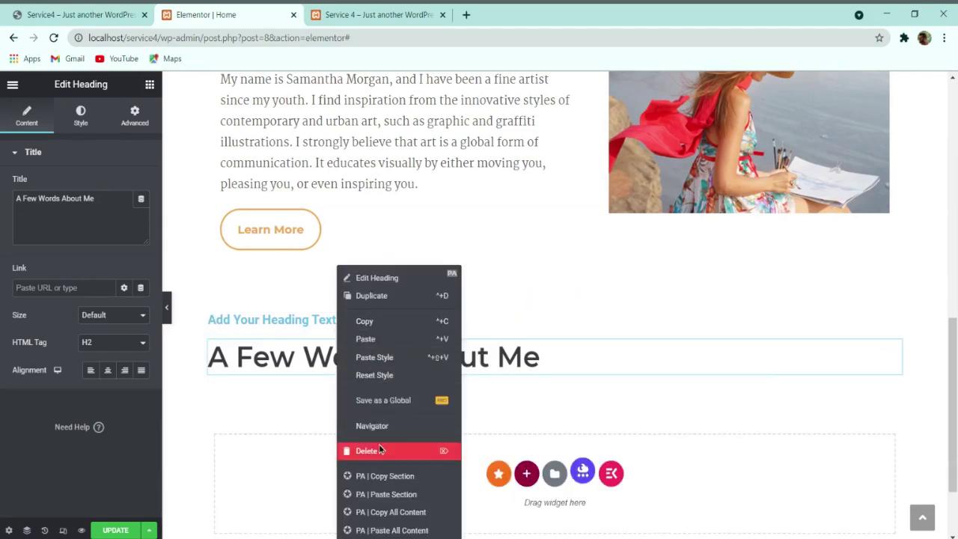
click(380, 450)
click(81, 15)
Step: Paste 'My Paintings' as the new section's heading title and centre it
triple_click(492, 335)
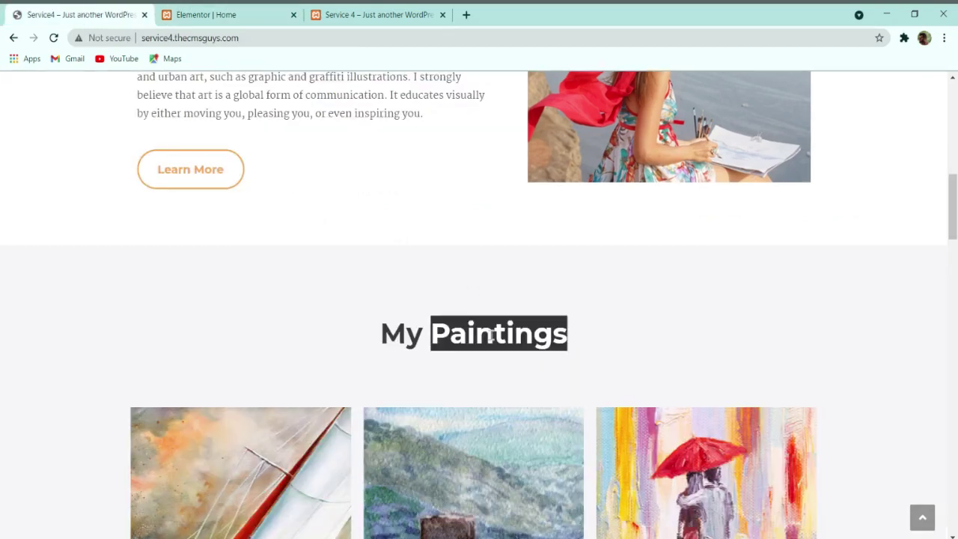
click(225, 15)
triple_click(106, 200)
key(ctrl+v)
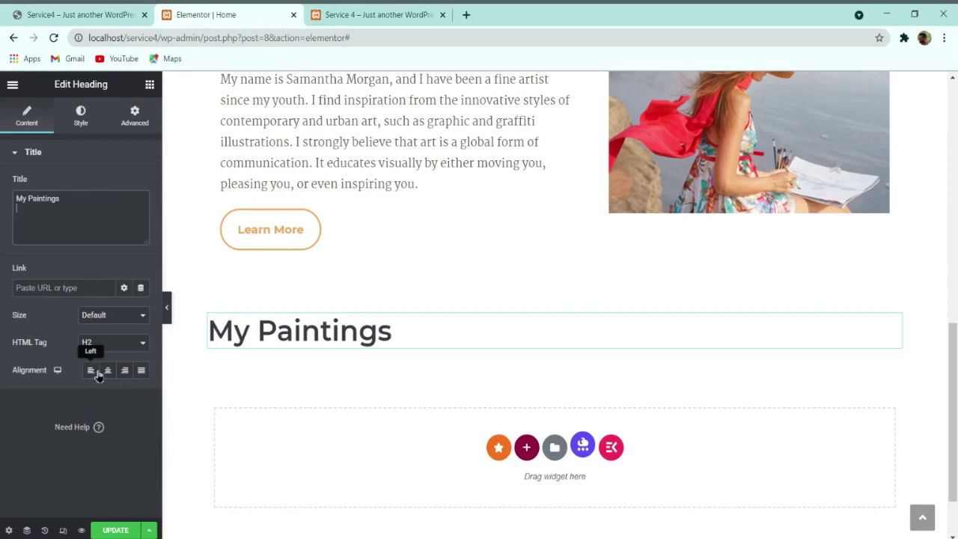
click(108, 371)
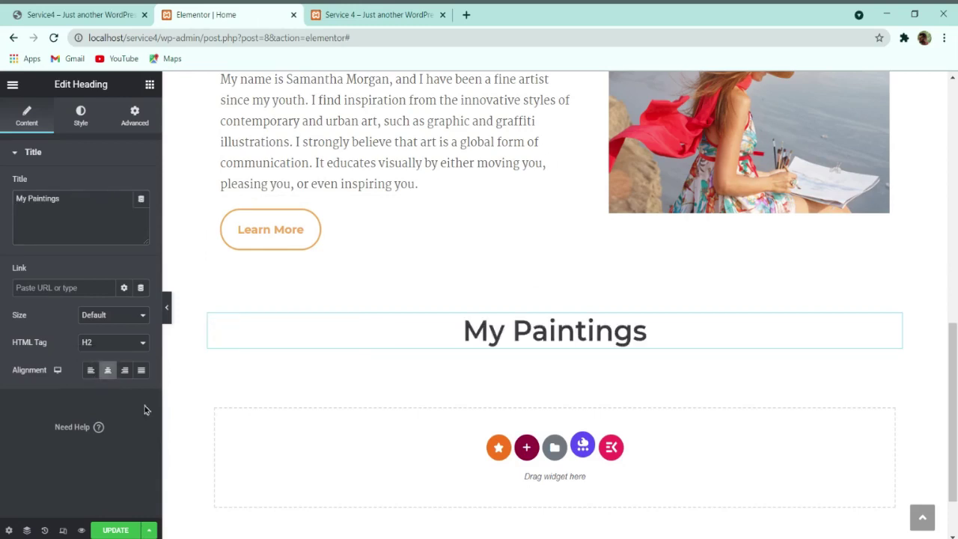
Step: Review the My Paintings heading's typography against the live site's heading
click(80, 118)
click(141, 213)
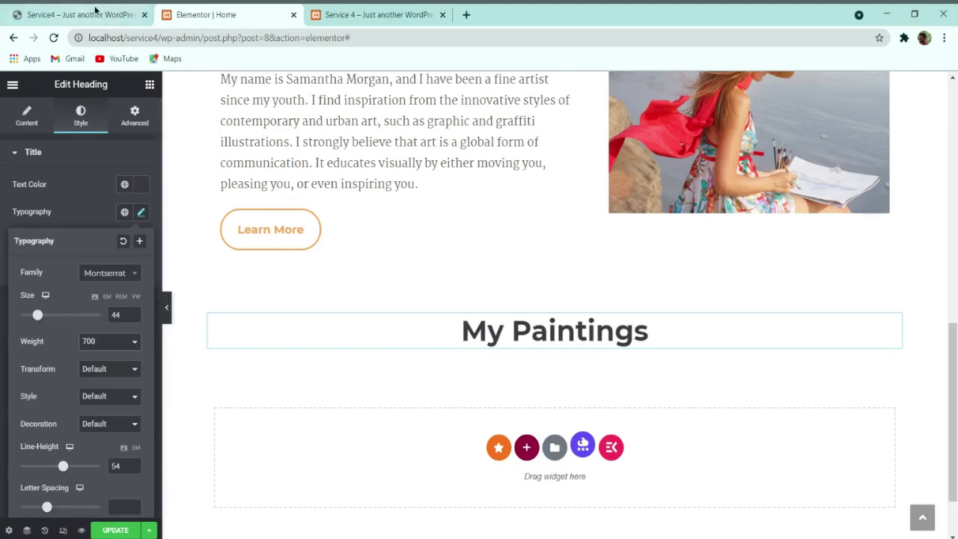
key(ctrl+1)
scroll(385, 307, up, 3)
scroll(385, 307, down, 5)
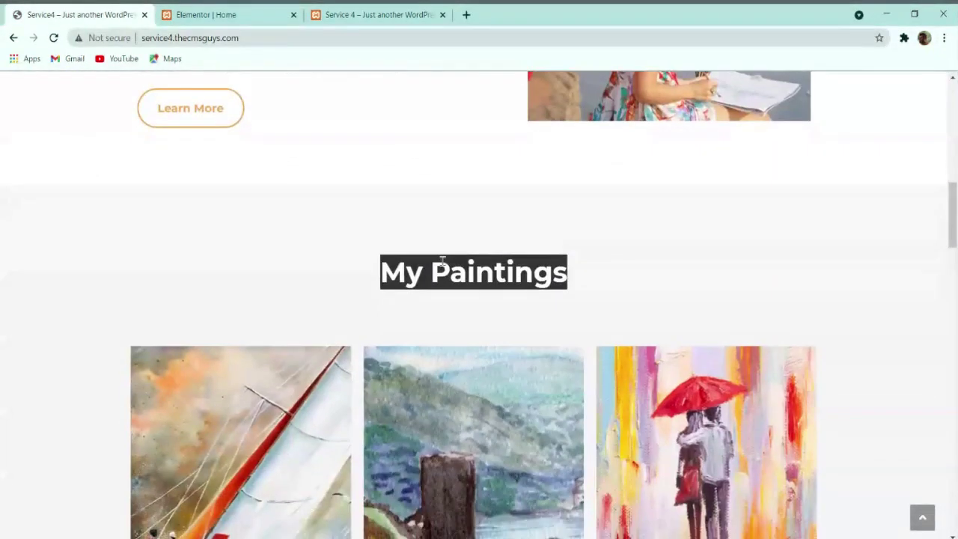
key(ctrl+2)
scroll(366, 187, up, 4)
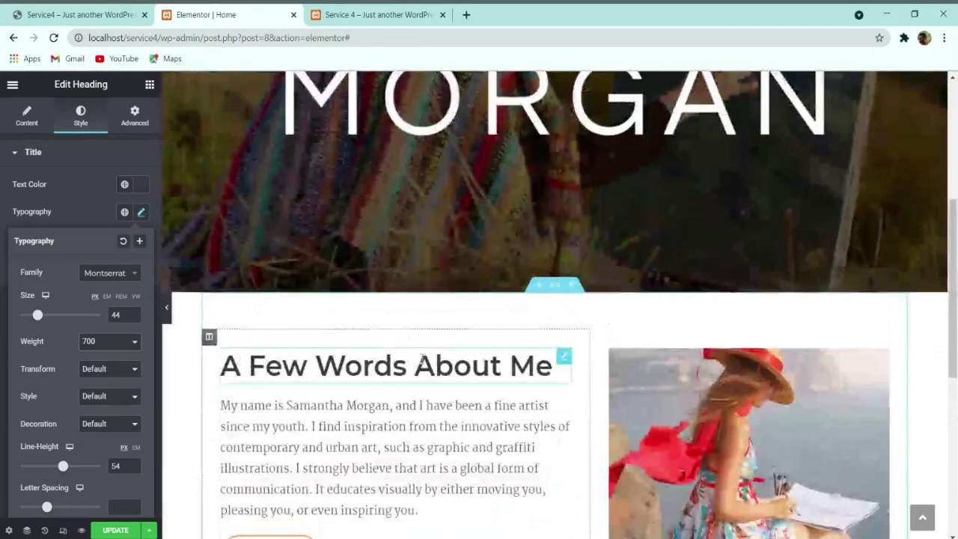
scroll(497, 367, down, 5)
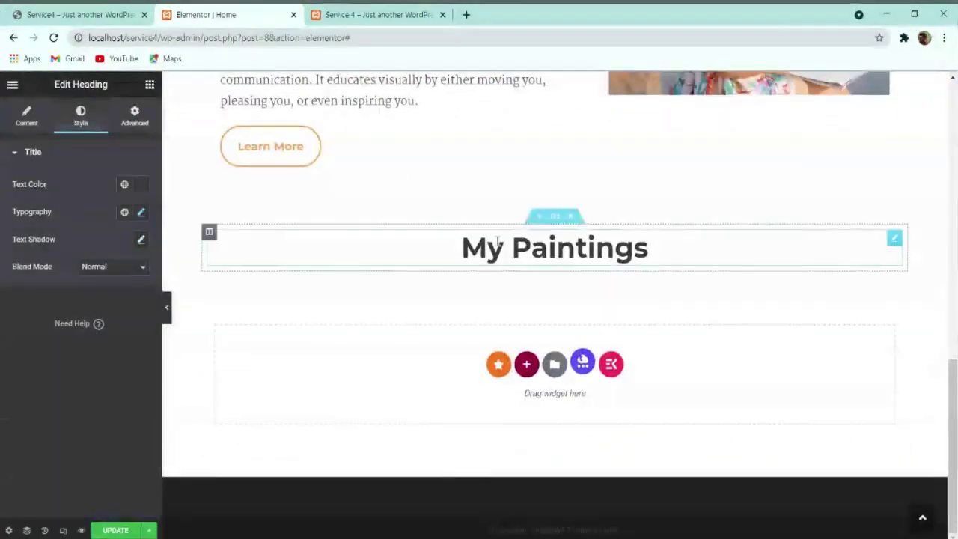
Step: Copy the My Paintings heading and paste its style onto the About Me heading
right_click(499, 240)
click(532, 299)
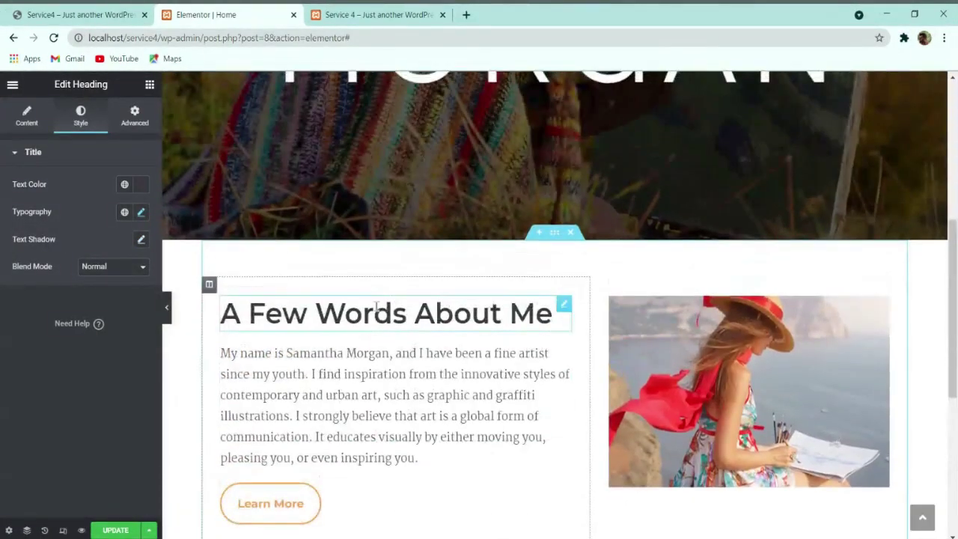
right_click(379, 311)
click(427, 355)
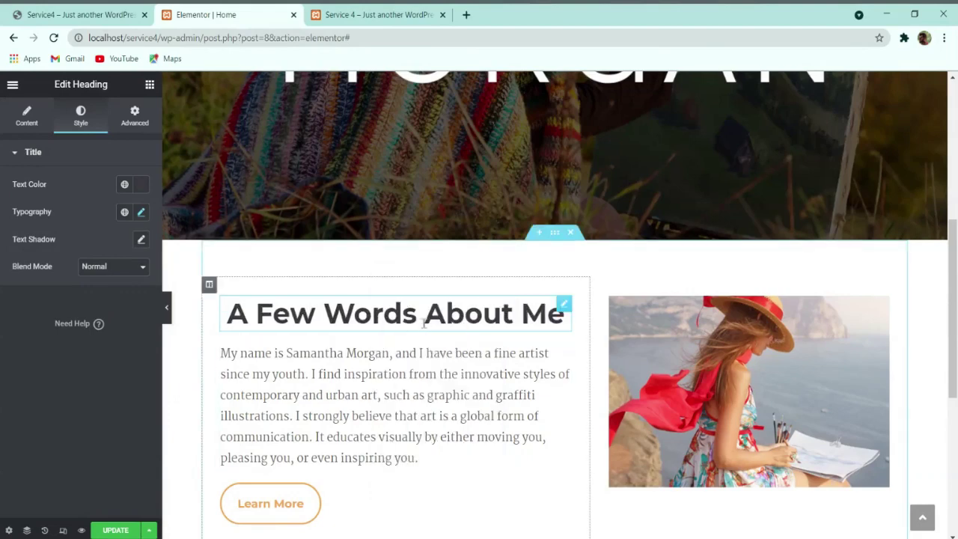
Step: Left-align the 'A Few Words About Me' heading and compare it with the live site
click(30, 118)
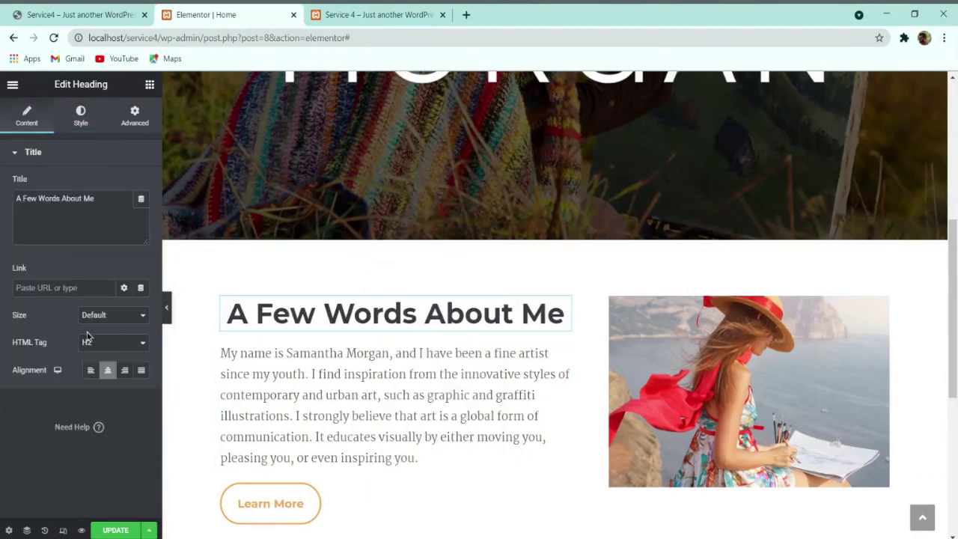
click(90, 370)
scroll(422, 395, down, 5)
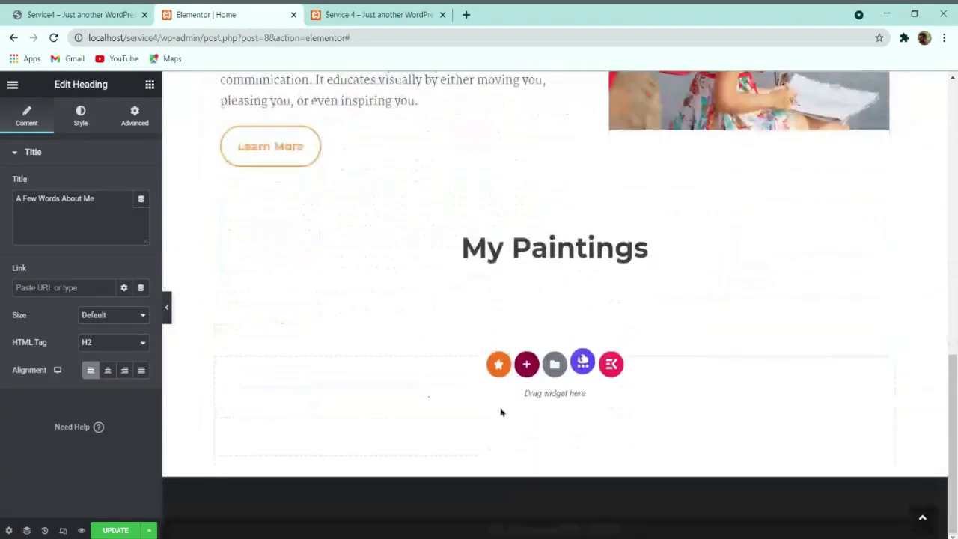
click(82, 11)
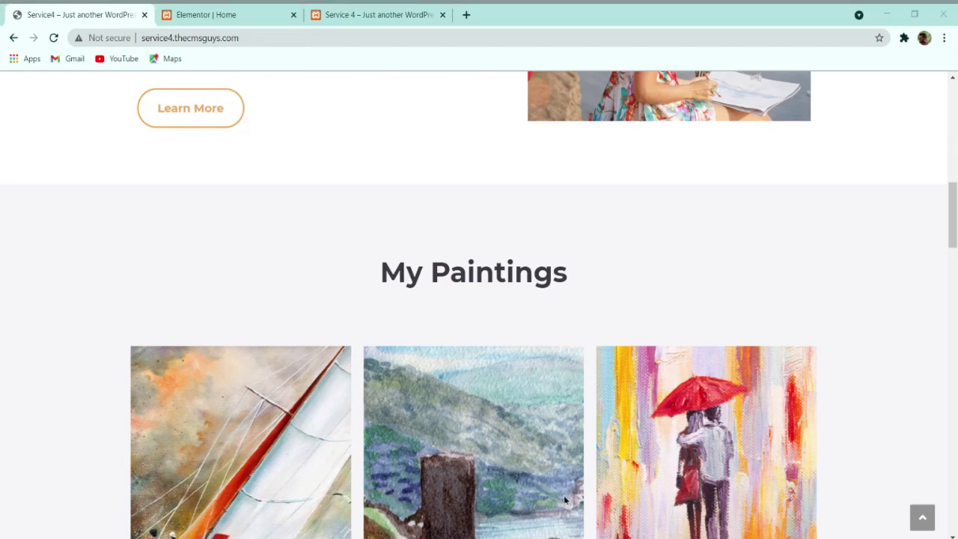
key(ctrl+Tab)
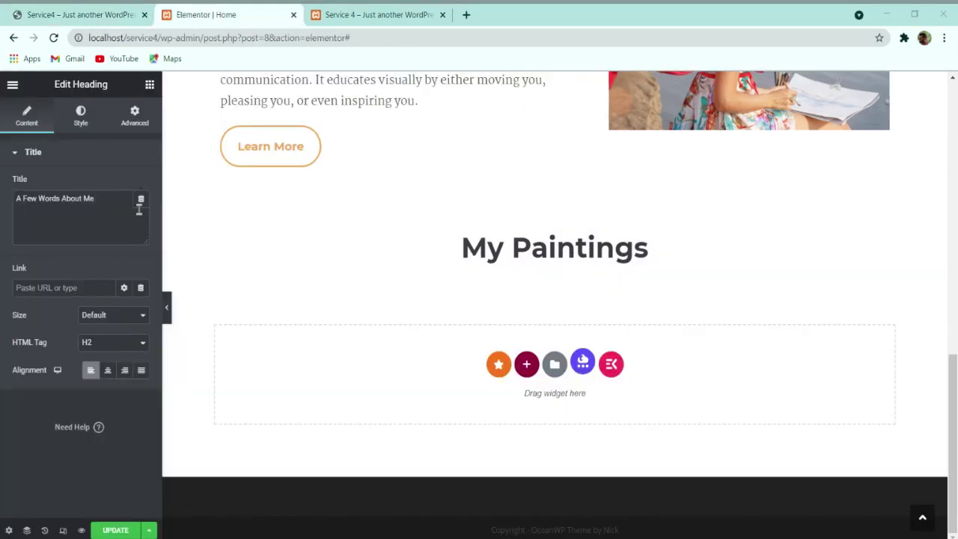
click(81, 117)
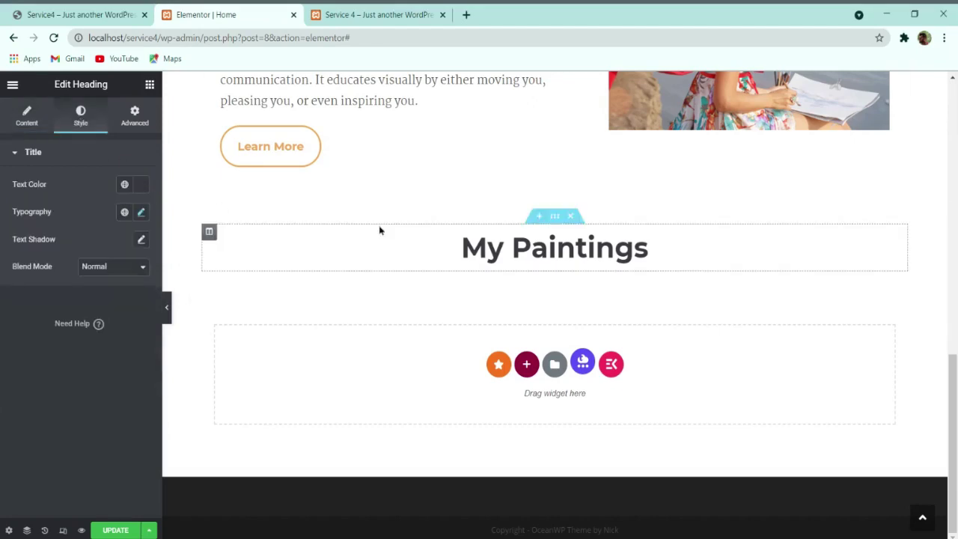
Step: Give the section a classic #F6F6F8 background and stretch it to full page width
click(555, 216)
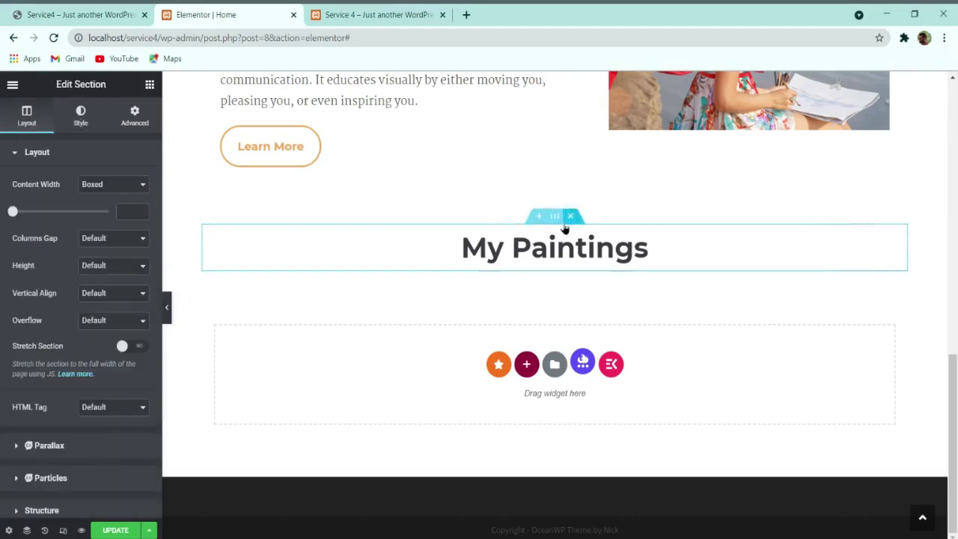
click(80, 117)
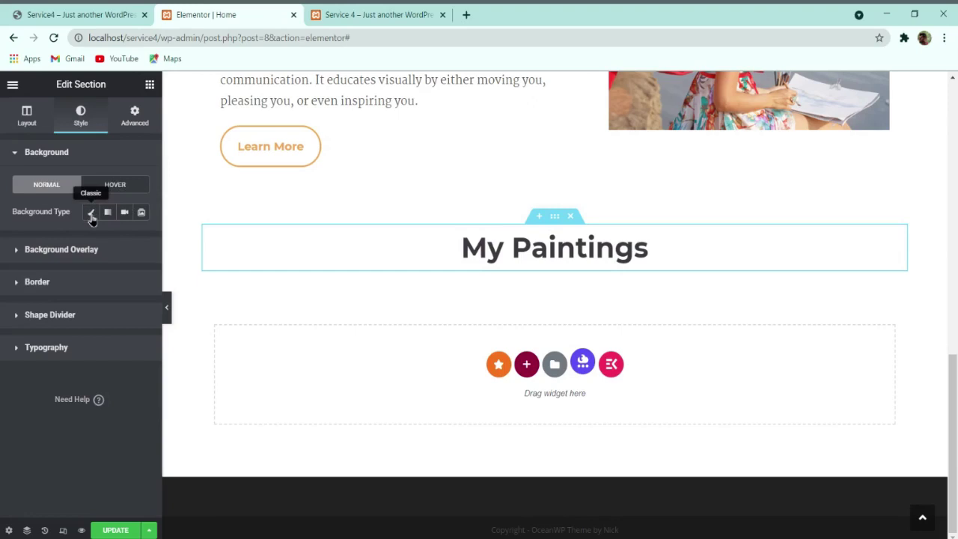
click(91, 215)
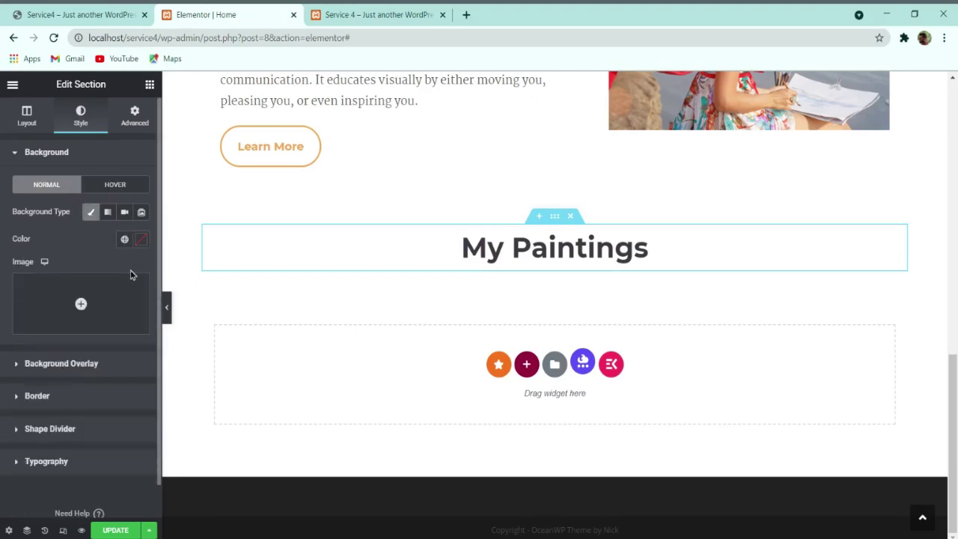
click(144, 241)
key(ctrl+v)
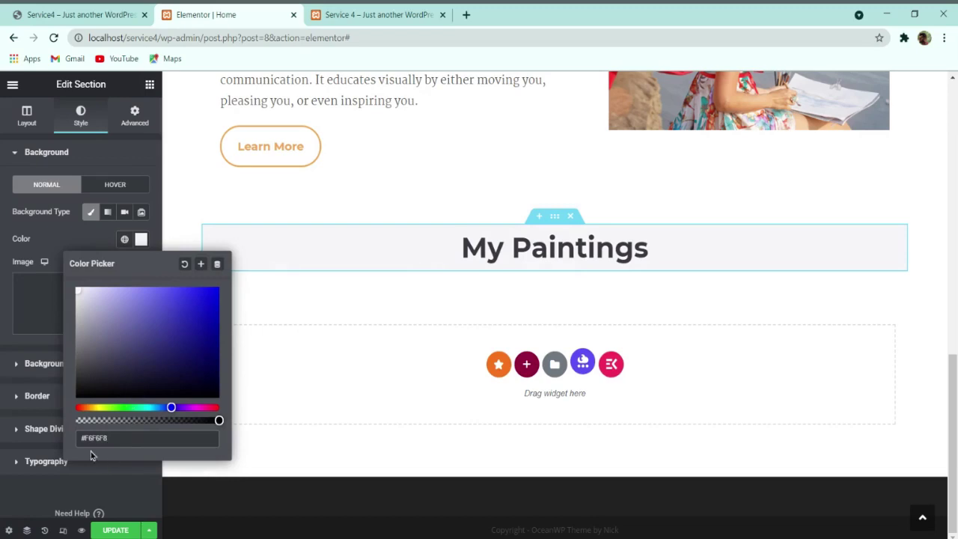
click(26, 114)
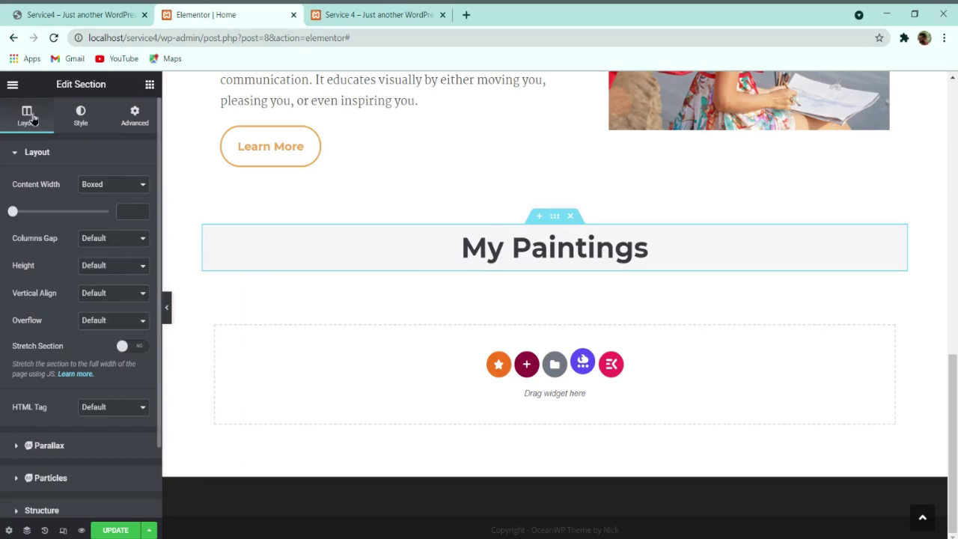
click(132, 347)
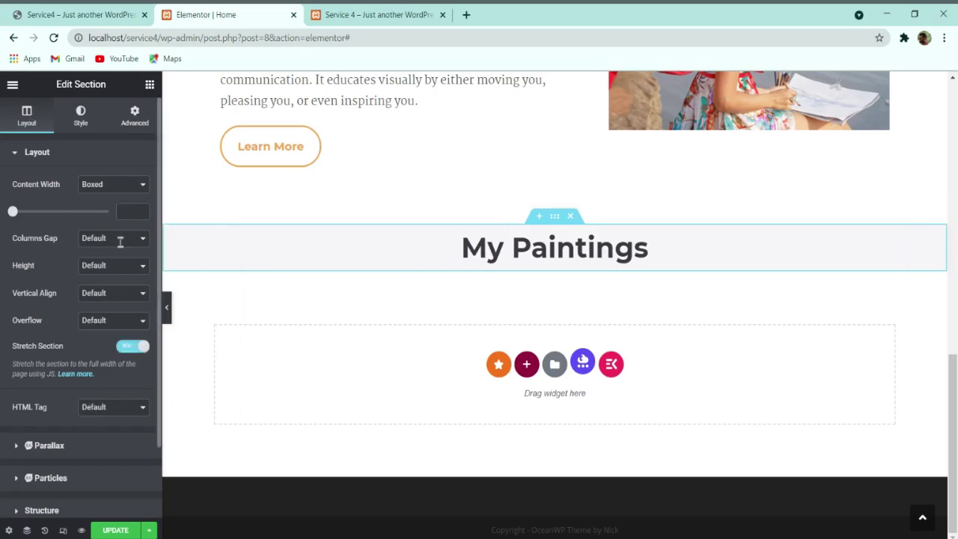
Step: Set 4em top and bottom section padding, update the page, and view the live site
click(138, 114)
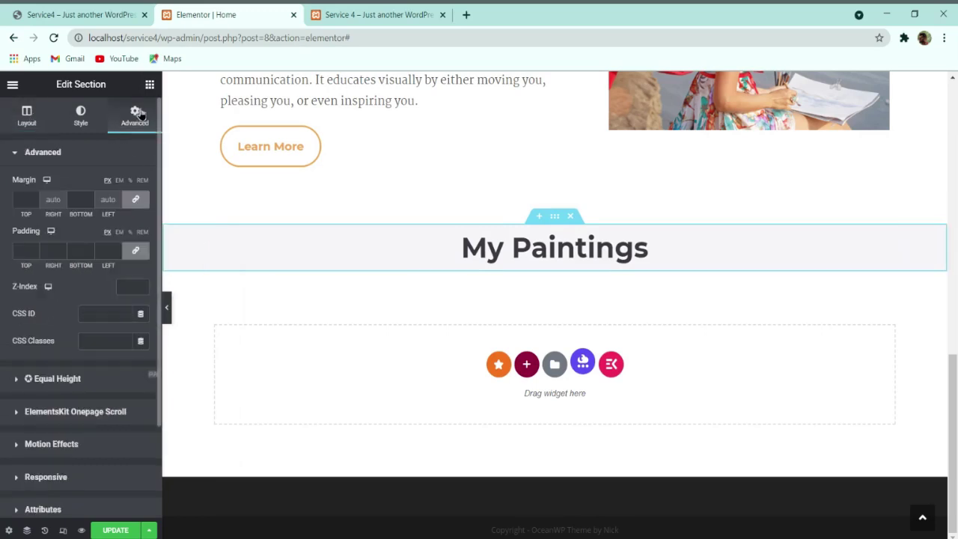
click(119, 232)
click(135, 250)
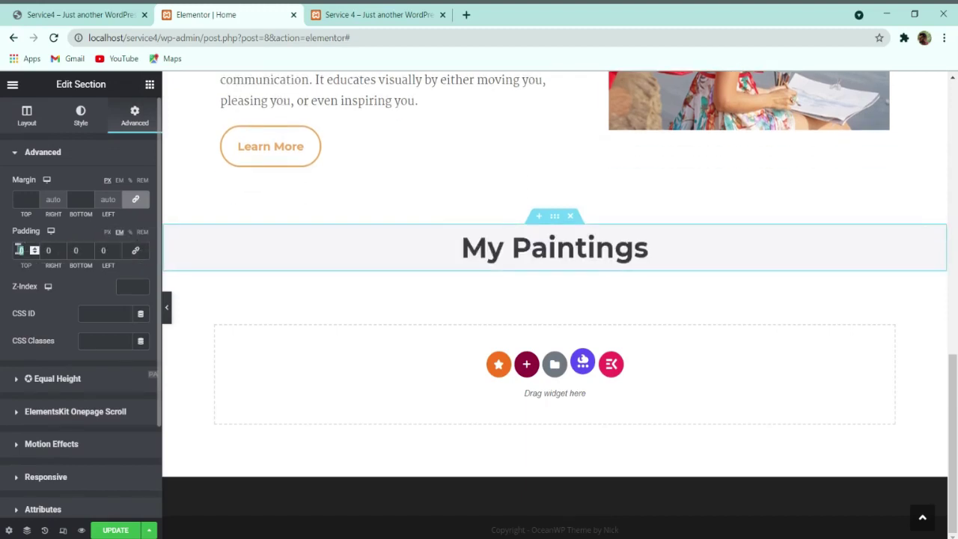
text(4)
click(78, 250)
text(4)
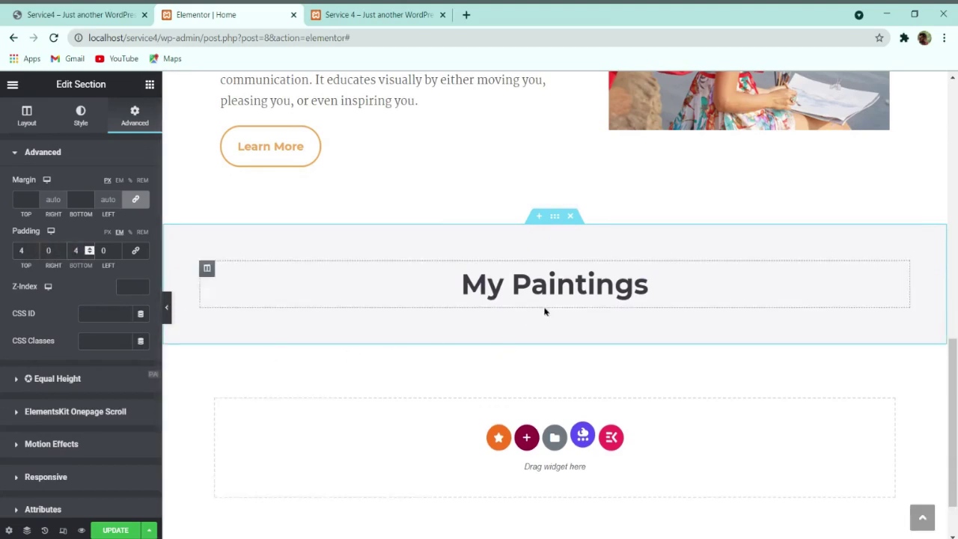
click(131, 529)
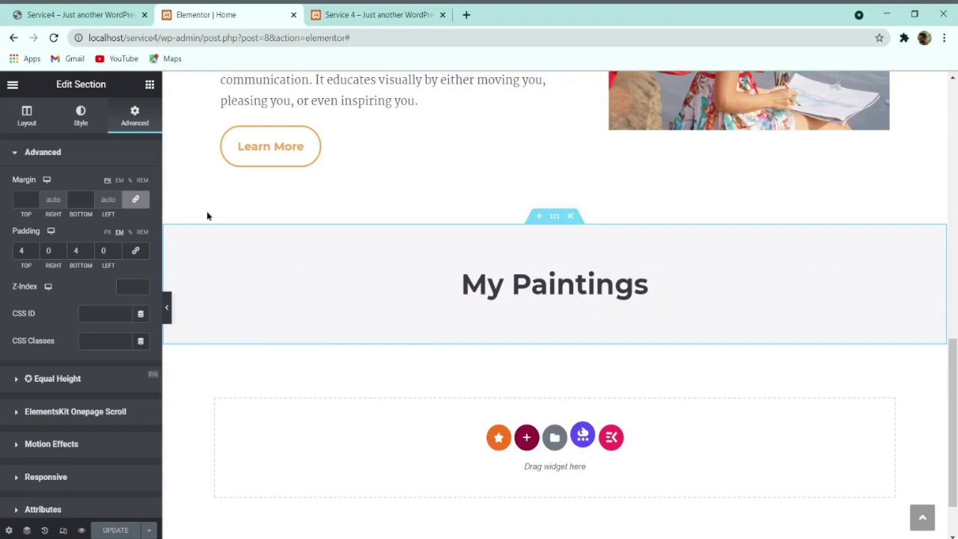
click(103, 12)
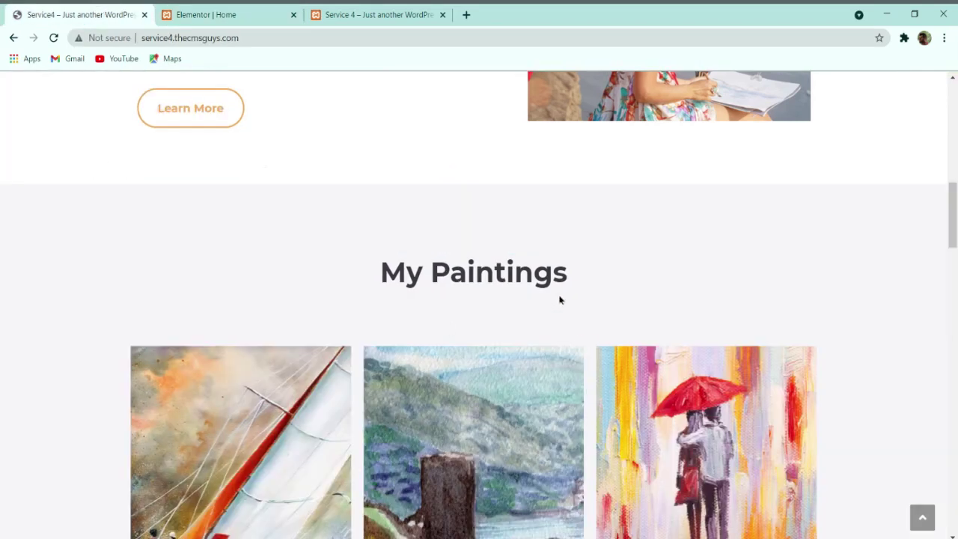
Step: Drag an Inner Section in beneath the My Paintings heading
scroll(461, 288, down, 3)
scroll(412, 154, up, 1)
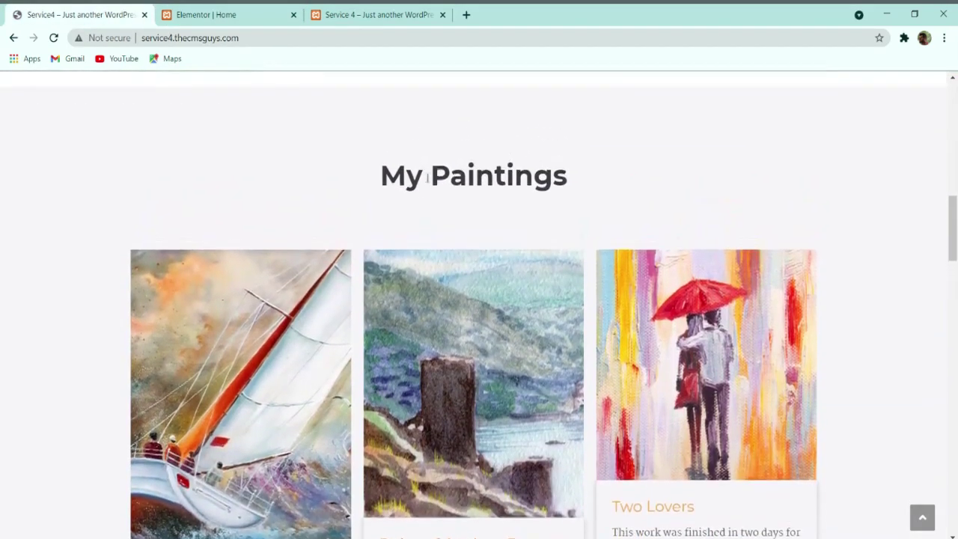
scroll(428, 234, down, 3)
scroll(427, 235, down, 1)
scroll(441, 247, up, 2)
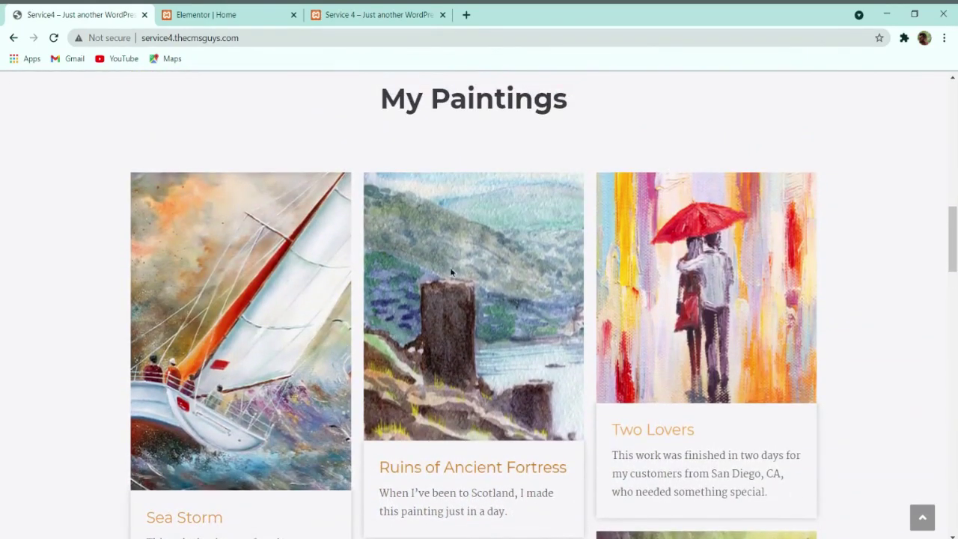
click(201, 15)
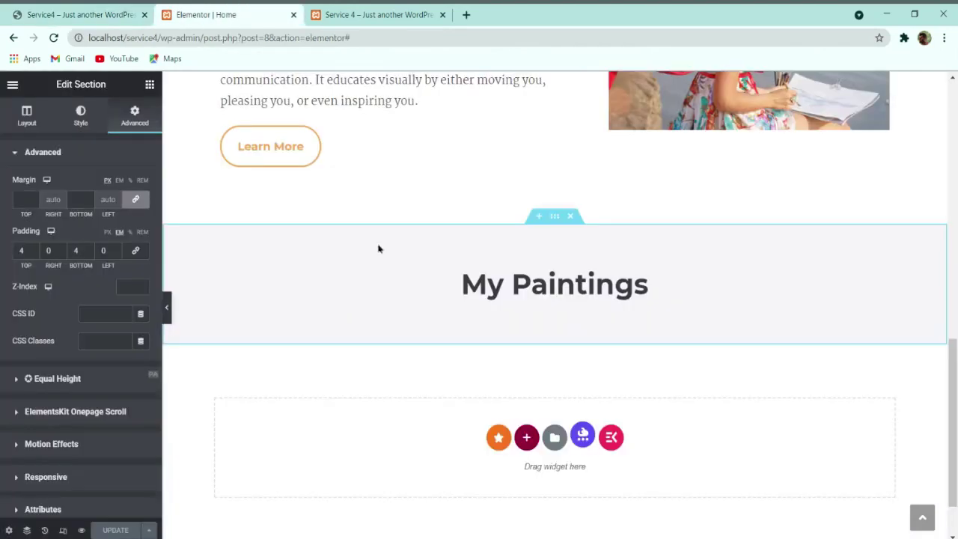
click(149, 85)
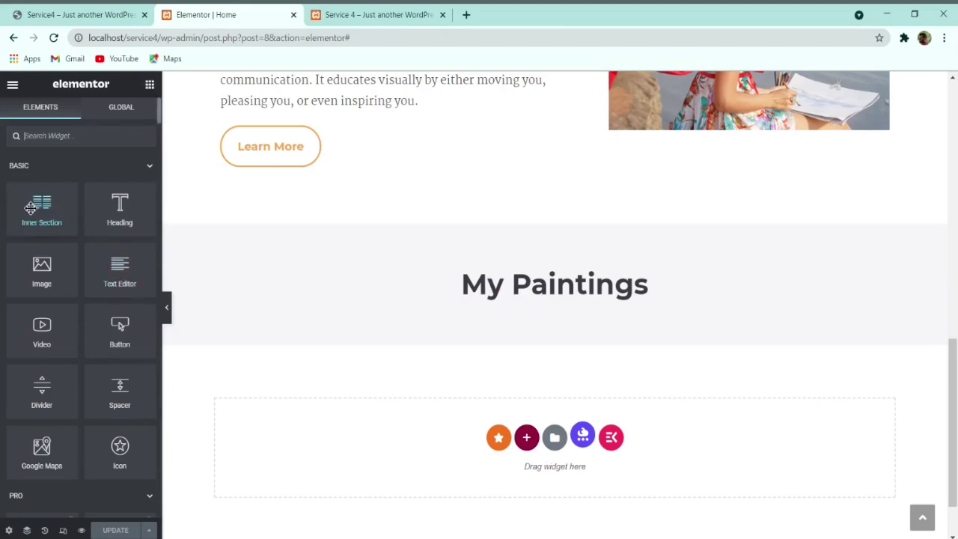
drag(30, 208, 361, 297)
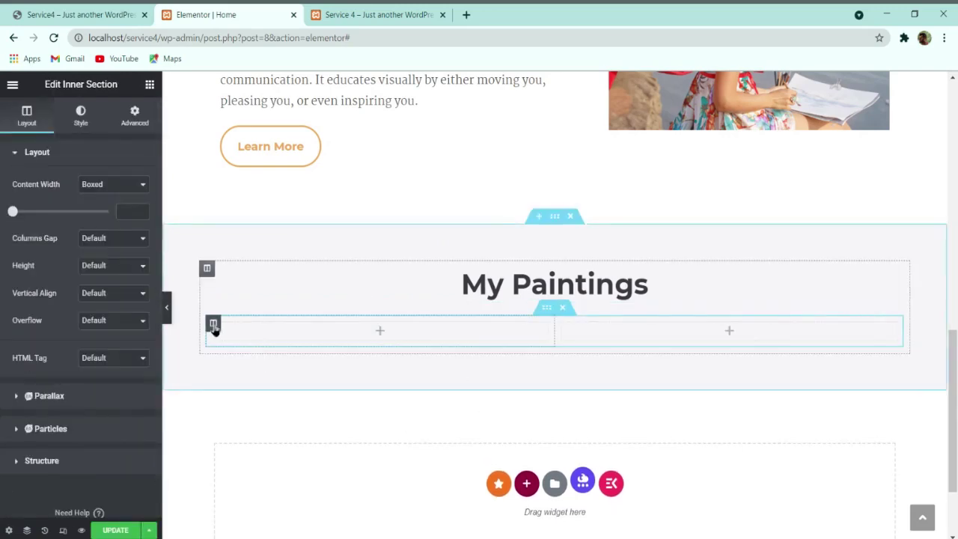
Step: Add a third column to the inner section and update the page
right_click(214, 322)
click(266, 321)
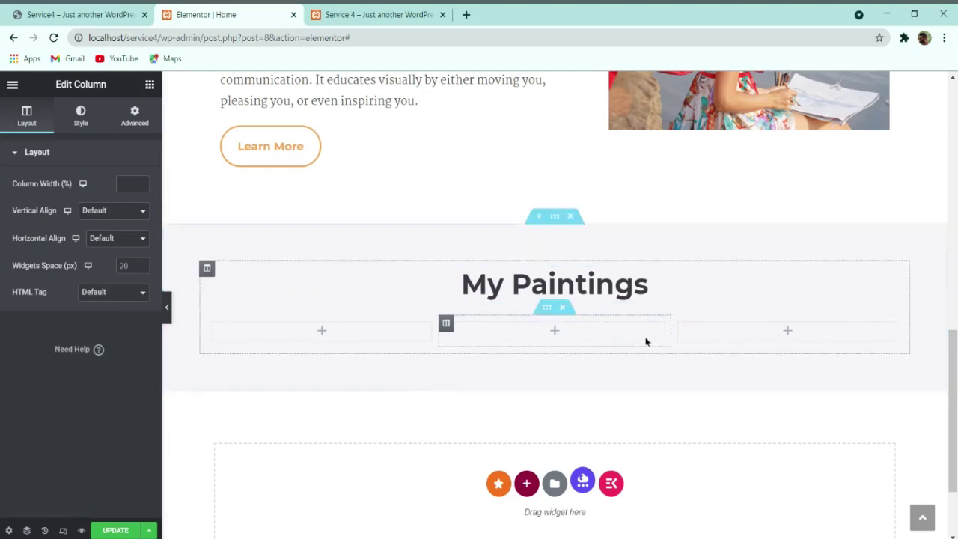
click(126, 530)
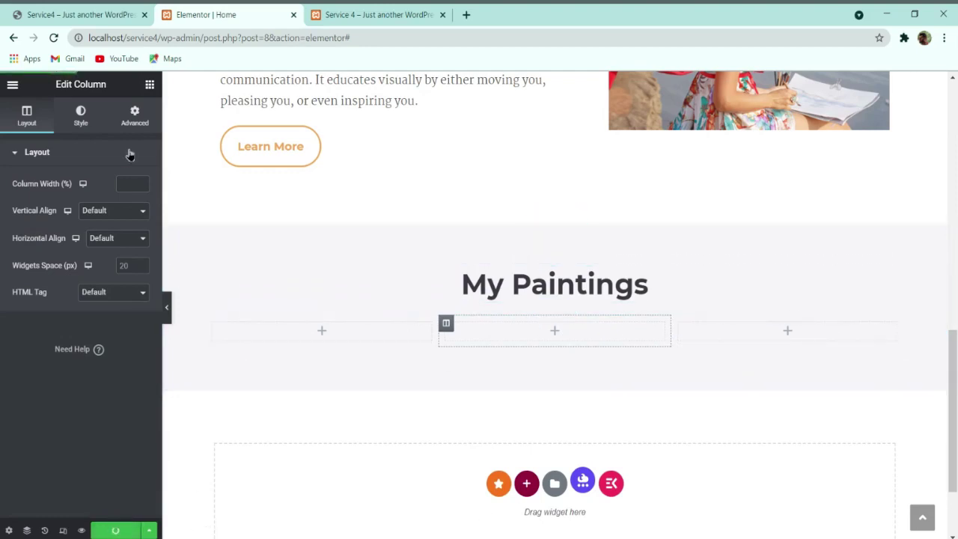
Step: Compare the new three-column row with the live site's painting gallery
key(ctrl+1)
scroll(145, 211, down, 1)
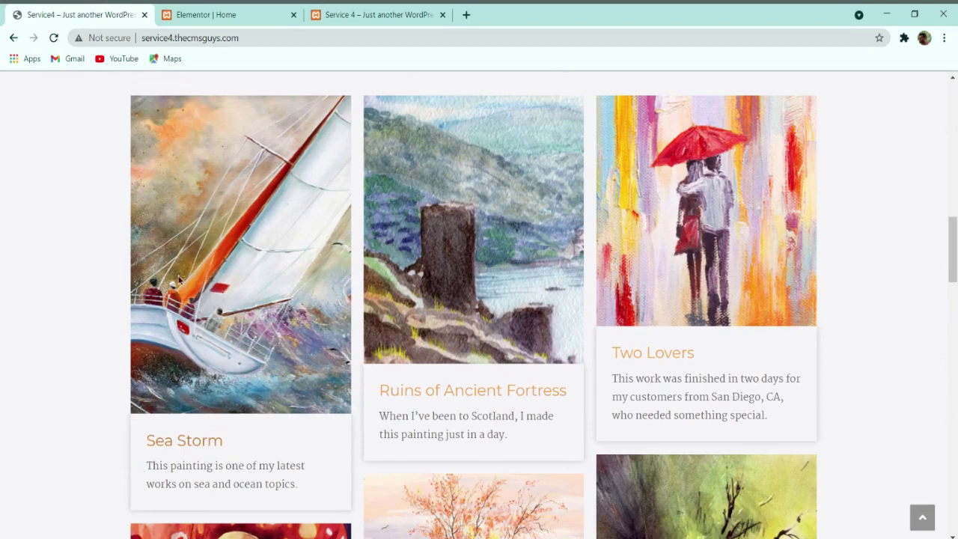
scroll(378, 246, down, 10)
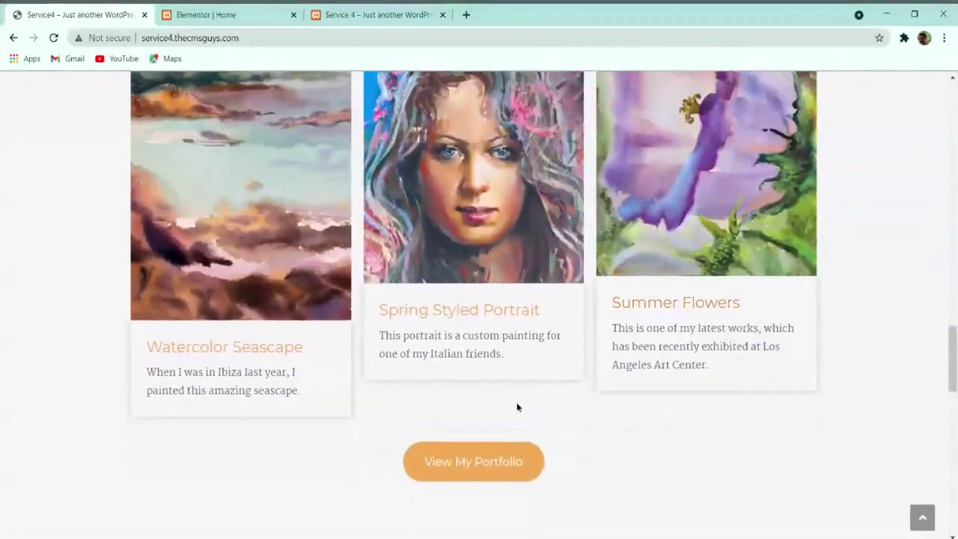
scroll(516, 406, up, 9)
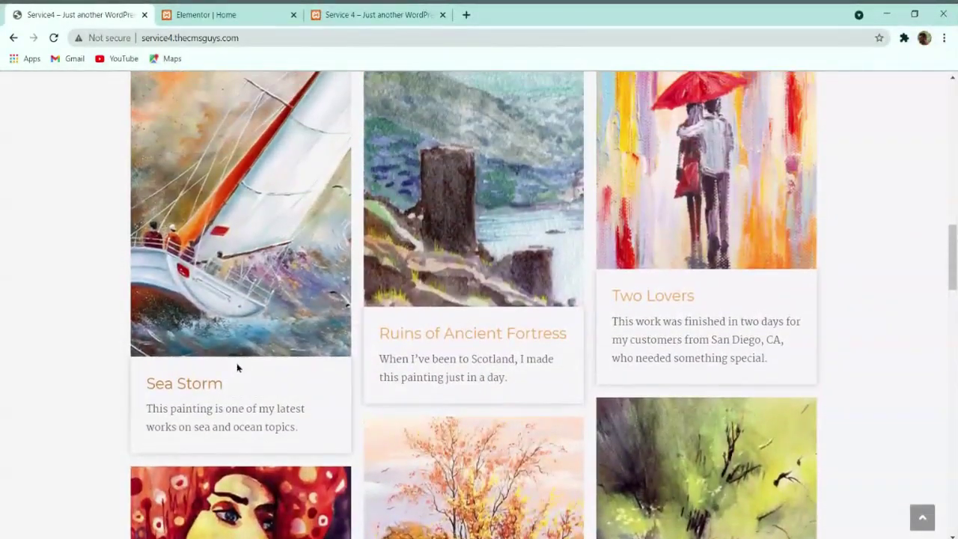
scroll(230, 300, up, 1)
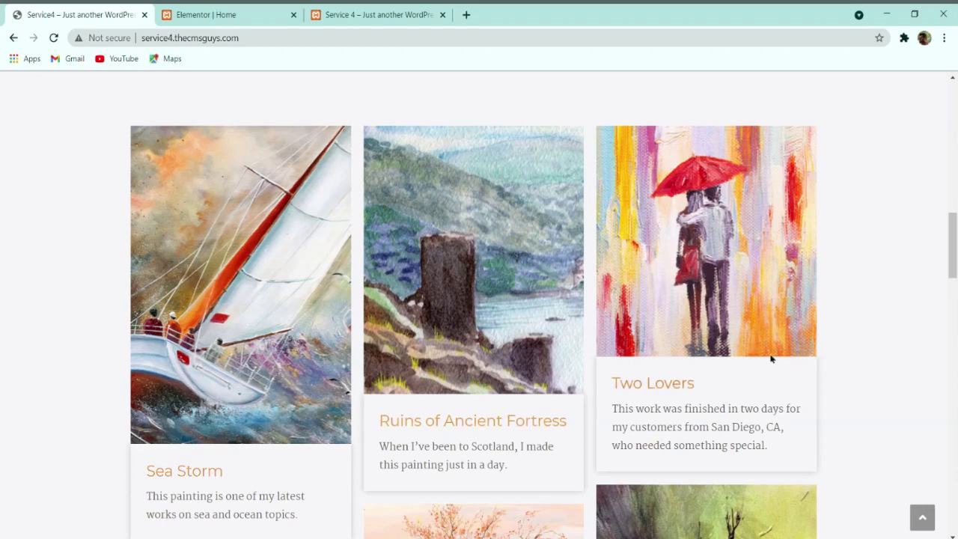
scroll(771, 359, down, 5)
scroll(575, 402, up, 7)
click(221, 14)
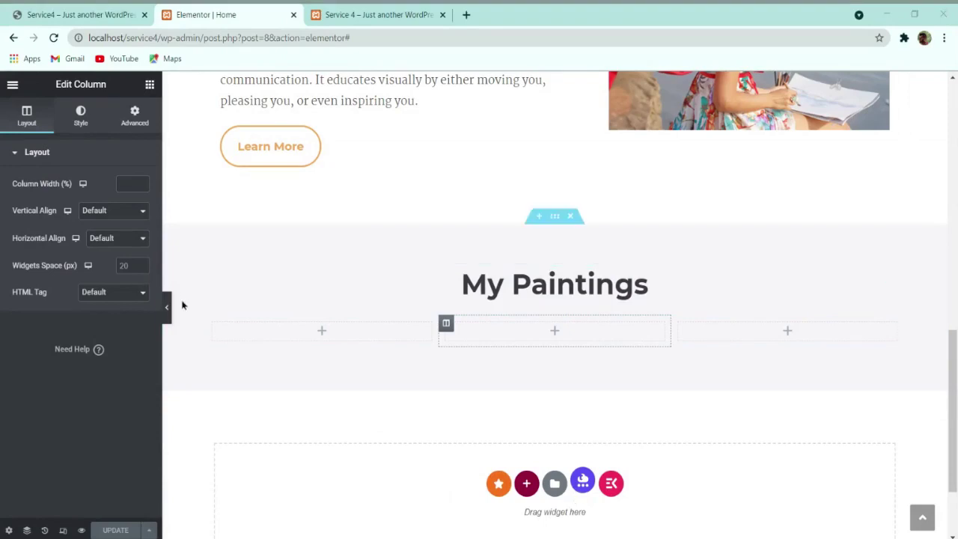
click(150, 85)
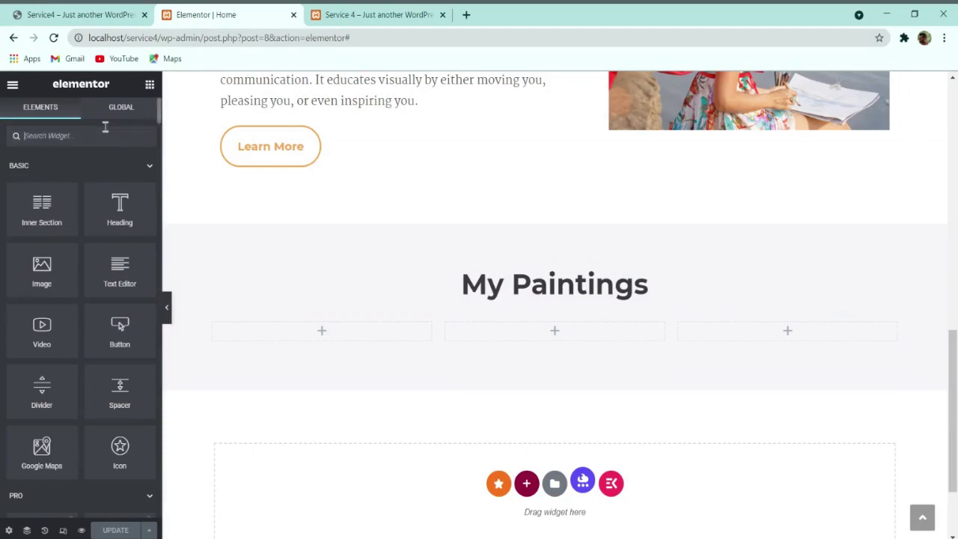
Step: Place an Image Box in the first column showing the sailboat painting
text(image)
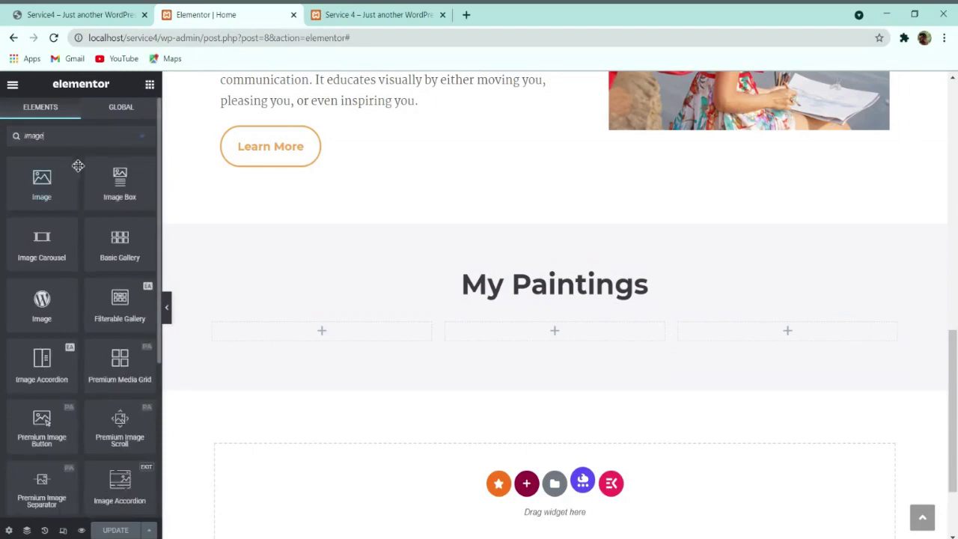
drag(120, 188, 265, 343)
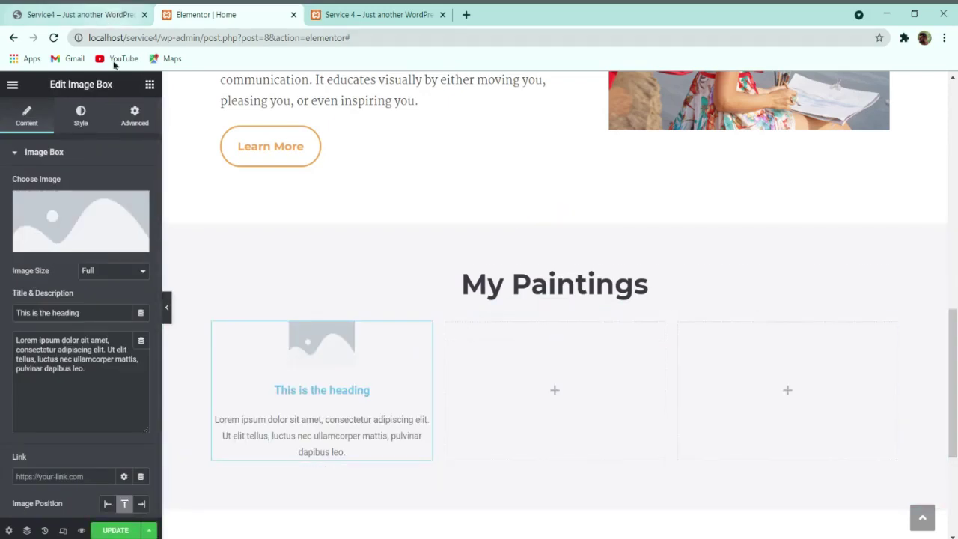
click(98, 213)
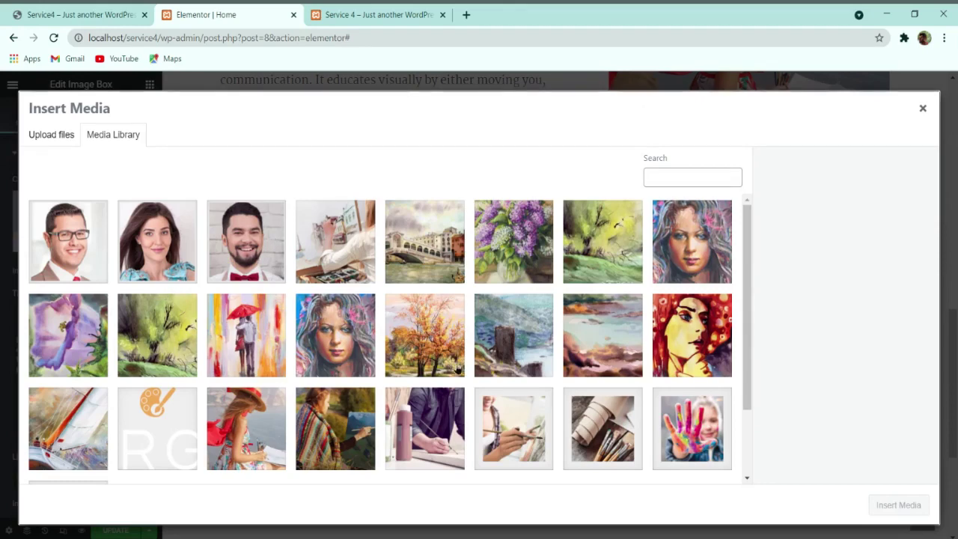
click(136, 10)
scroll(237, 342, down, 1)
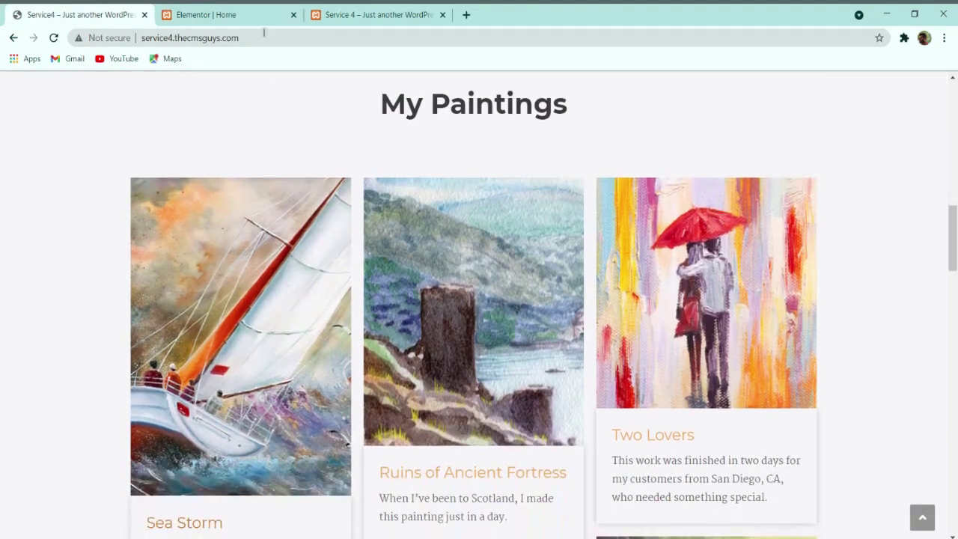
click(265, 17)
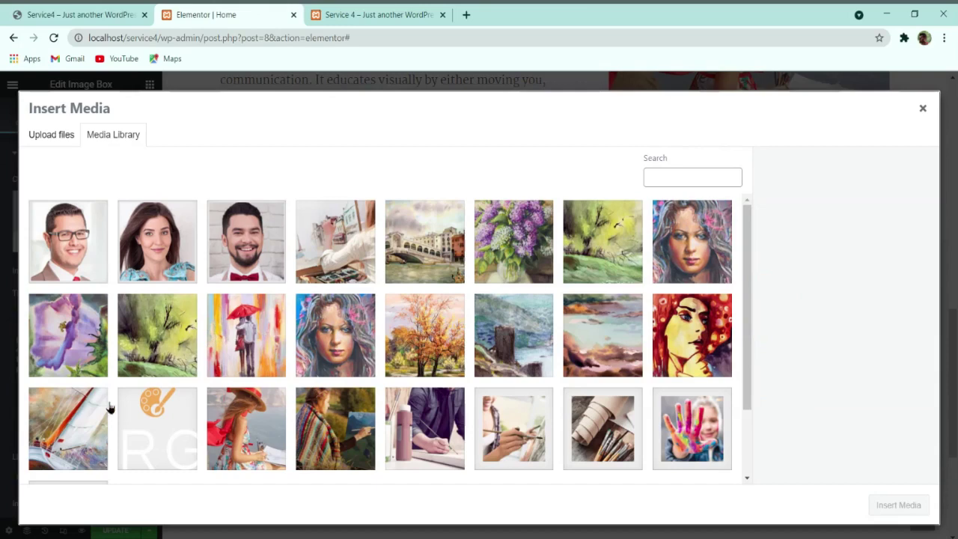
click(71, 423)
click(887, 510)
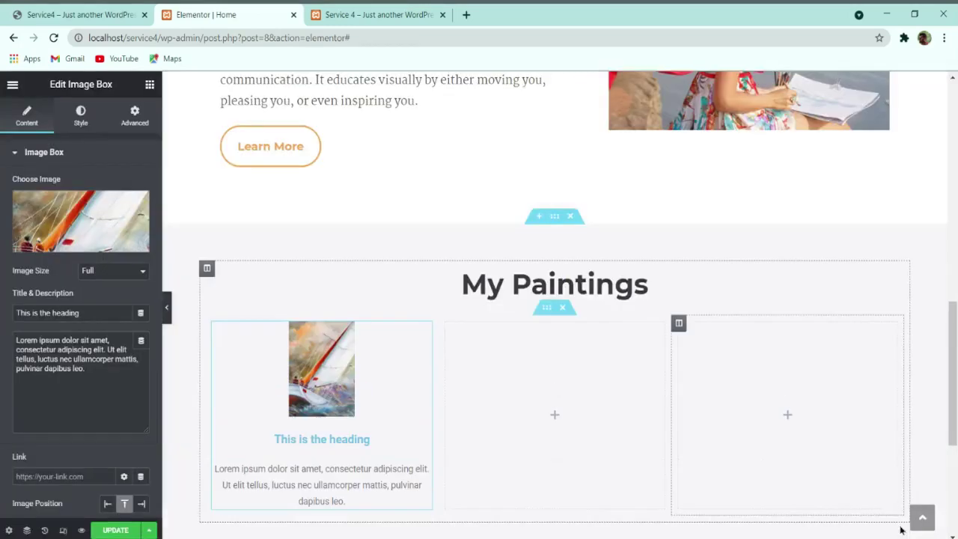
scroll(337, 389, down, 1)
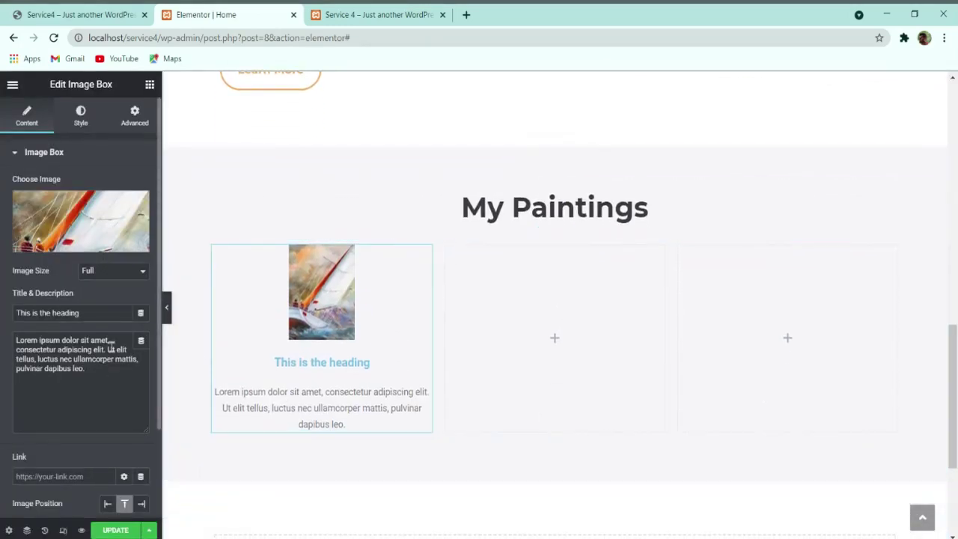
Step: Check the image box's style and content settings, then search widgets for 'image' again
click(80, 114)
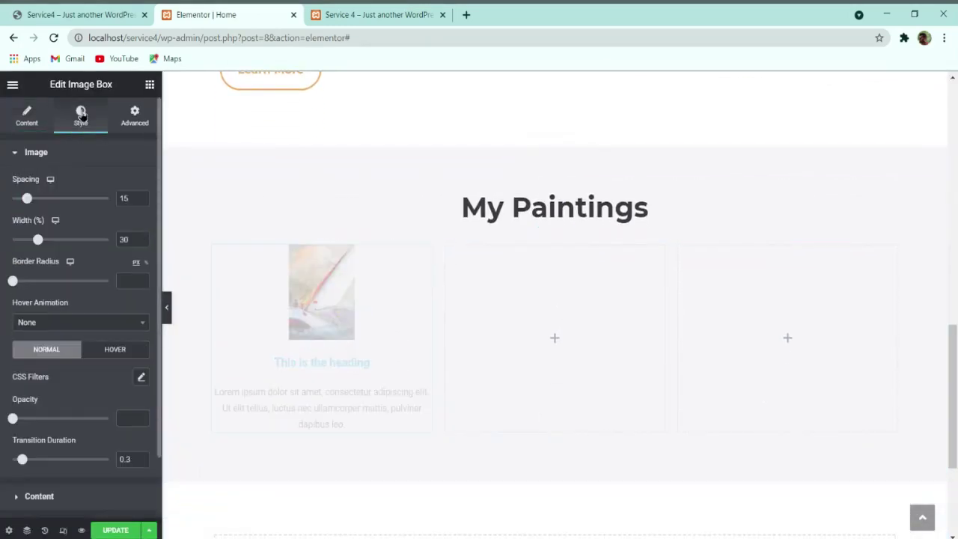
click(26, 118)
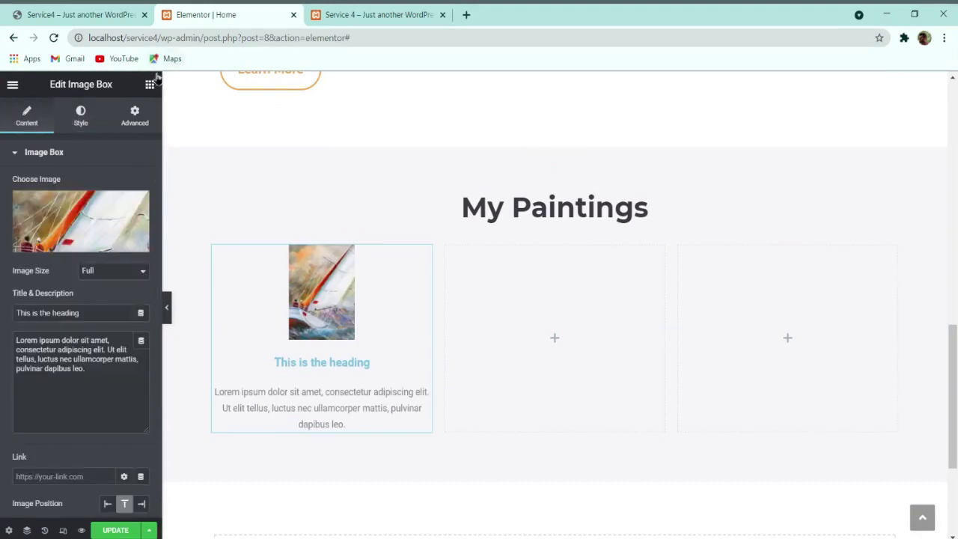
click(149, 86)
text(image)
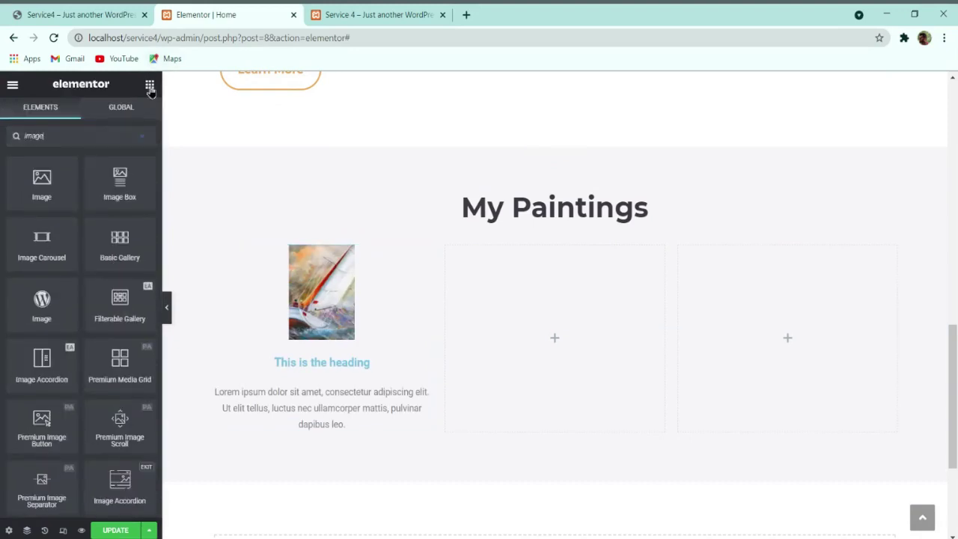
scroll(85, 281, down, 3)
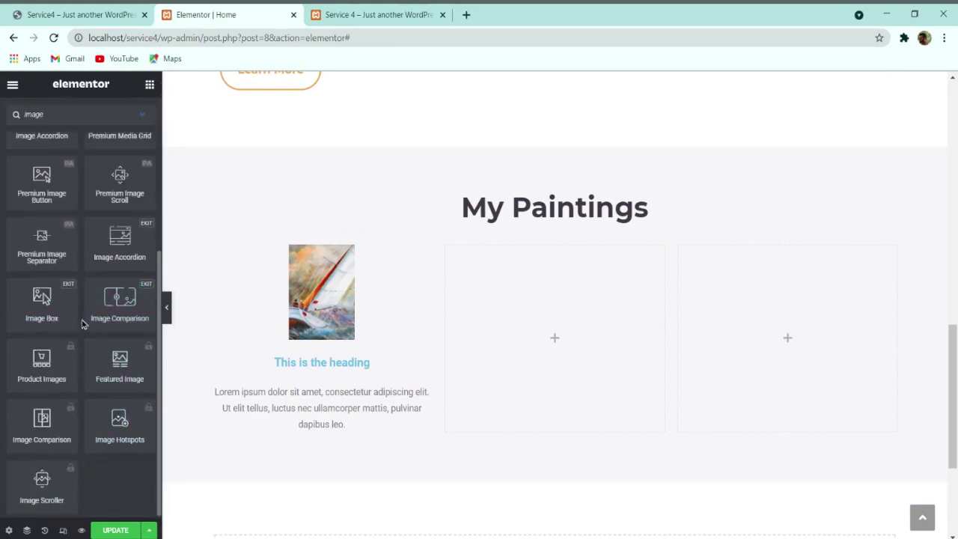
Step: Replace the old left-column image box with a new Image Box widget
drag(52, 302, 500, 346)
click(83, 115)
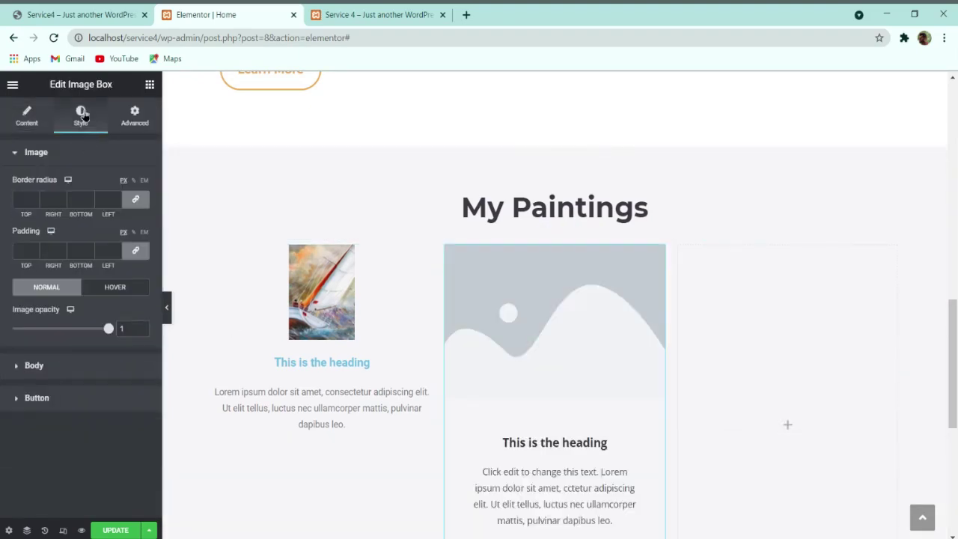
click(35, 120)
right_click(357, 267)
click(391, 451)
mouse_move(657, 252)
mouse_down()
mouse_move(345, 283)
mouse_move(337, 244)
mouse_move(342, 265)
mouse_up()
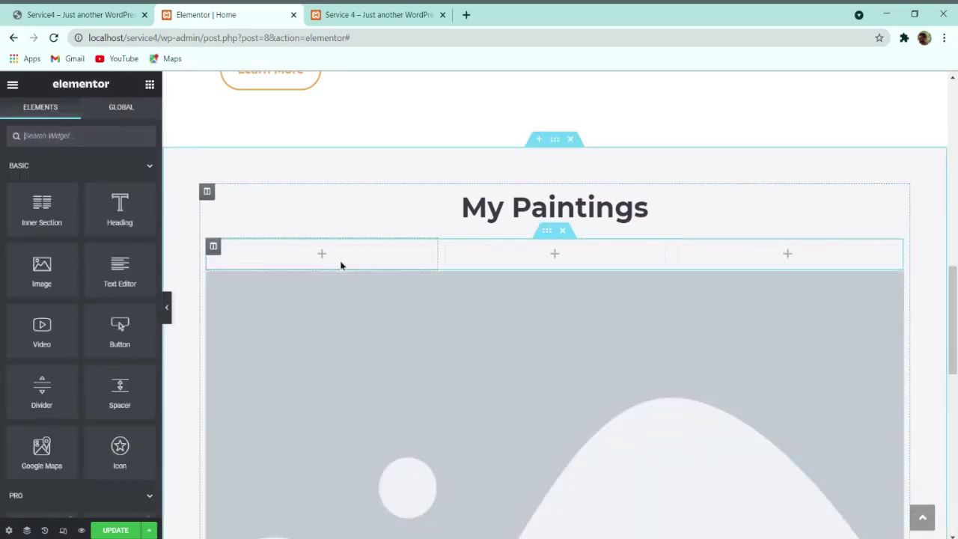
mouse_move(896, 285)
mouse_down()
mouse_move(470, 278)
mouse_move(359, 258)
mouse_up()
Step: Set the new card's image to the sailboat painting
click(77, 223)
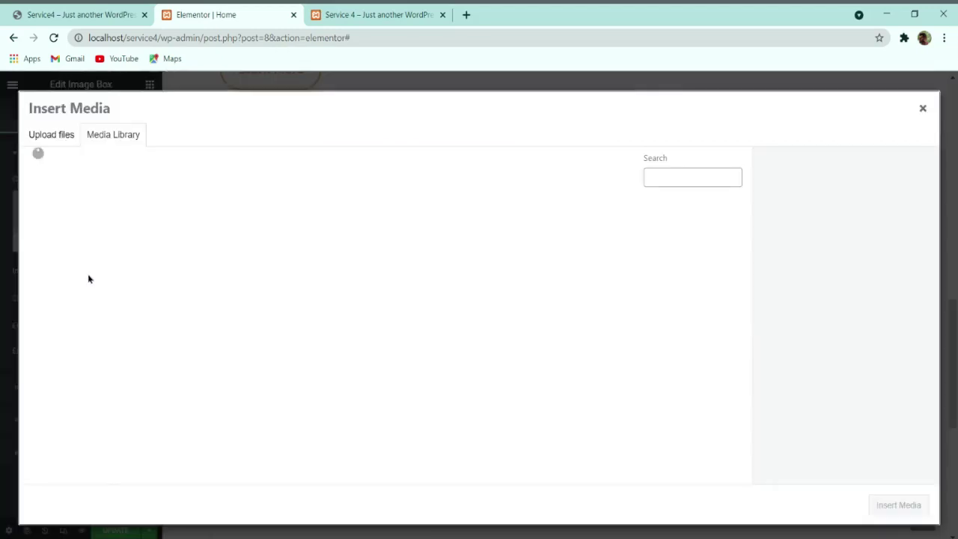
click(67, 338)
click(880, 498)
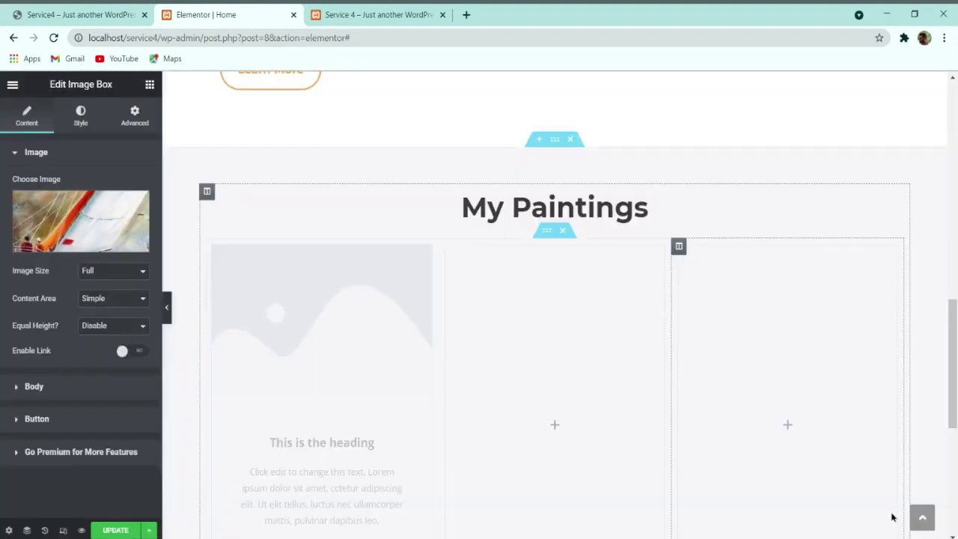
click(34, 386)
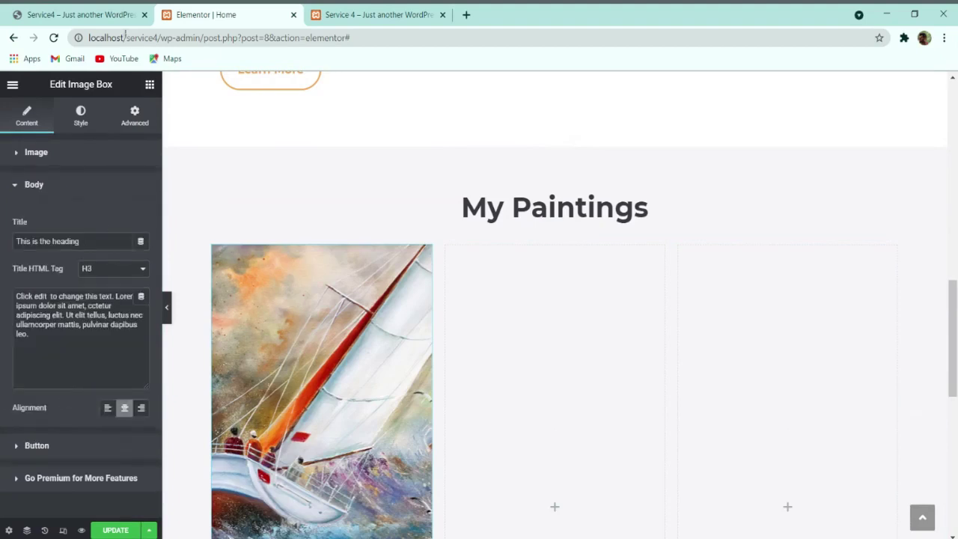
Step: Copy the 'Sea Storm' heading from the live site into the card's title
click(67, 14)
click(164, 11)
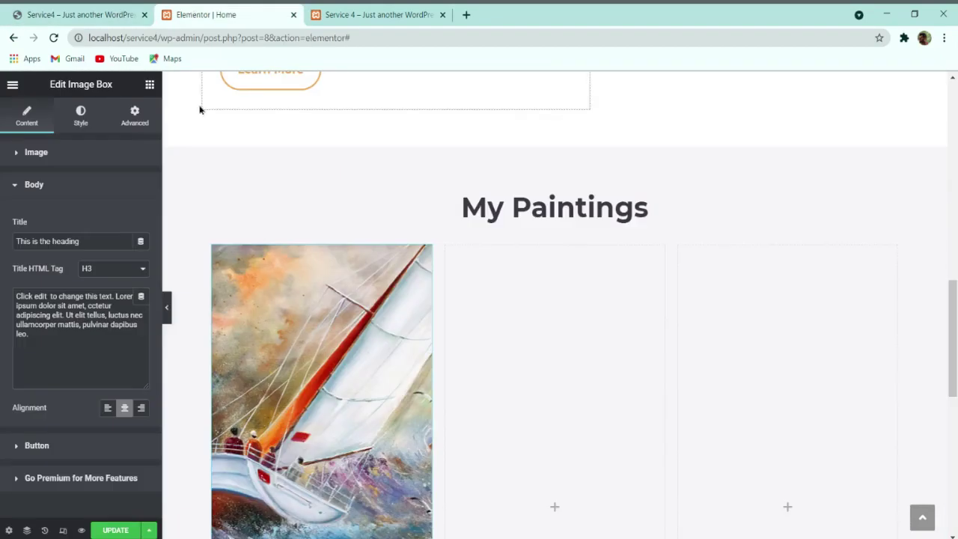
scroll(199, 109, down, 3)
click(75, 14)
scroll(199, 420, down, 1)
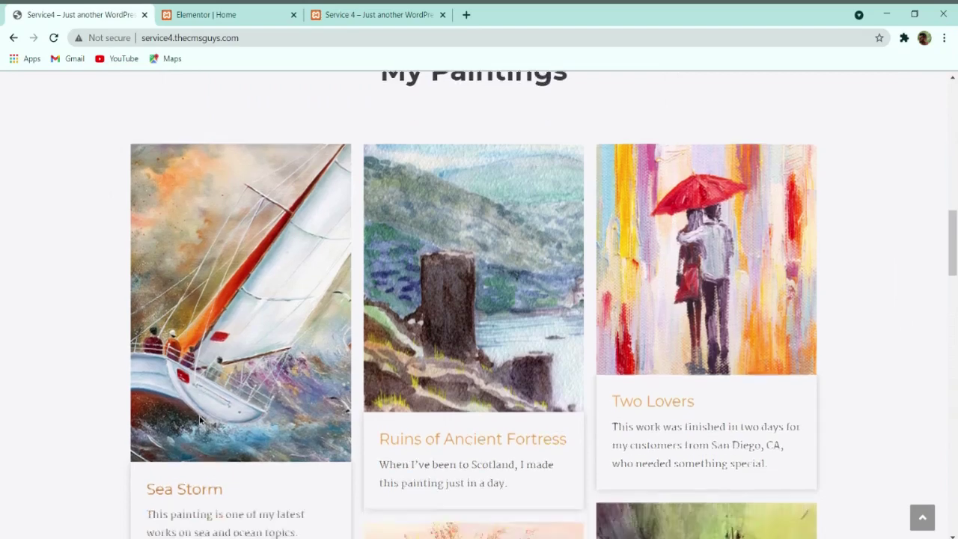
scroll(200, 420, down, 2)
triple_click(191, 345)
key(ctrl+c)
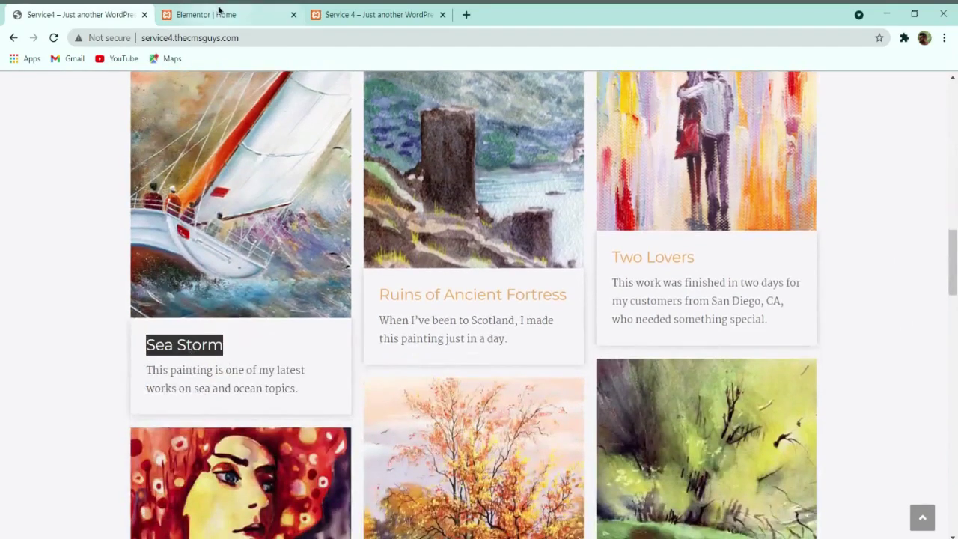
click(221, 14)
triple_click(49, 239)
key(ctrl+v)
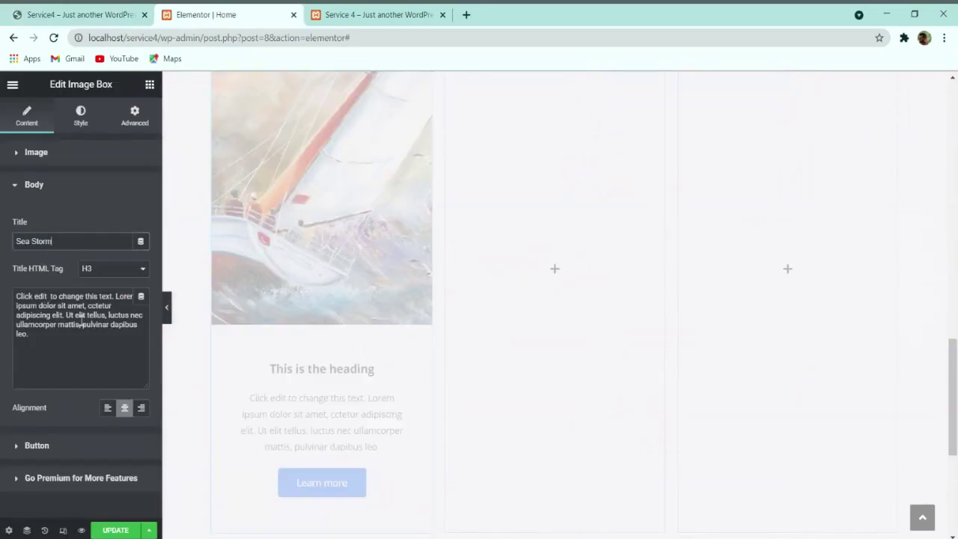
Step: Replace the placeholder description with the Sea Storm description from the live site
key(ctrl+shift+Tab)
triple_click(191, 368)
key(ctrl+c)
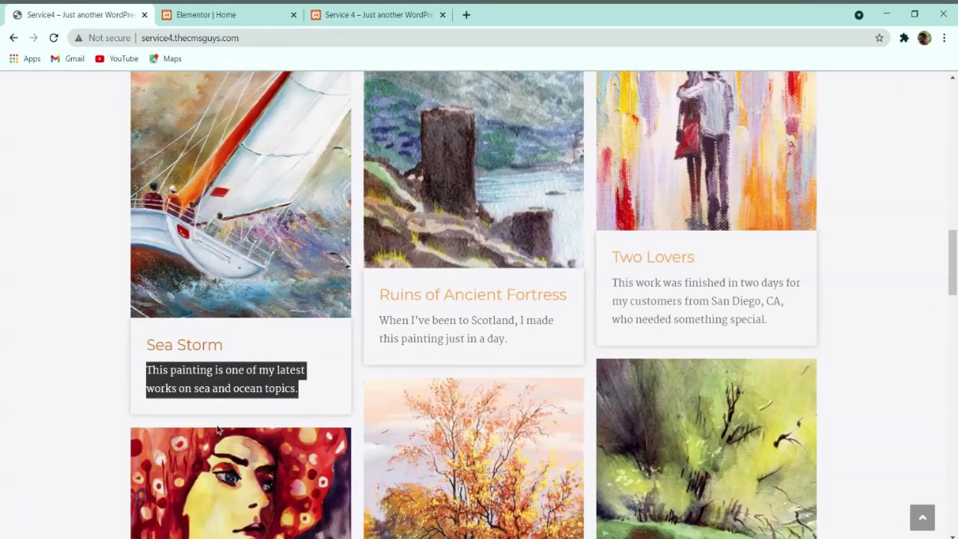
click(252, 10)
double_click(94, 313)
key(ctrl+a)
key(ctrl+v)
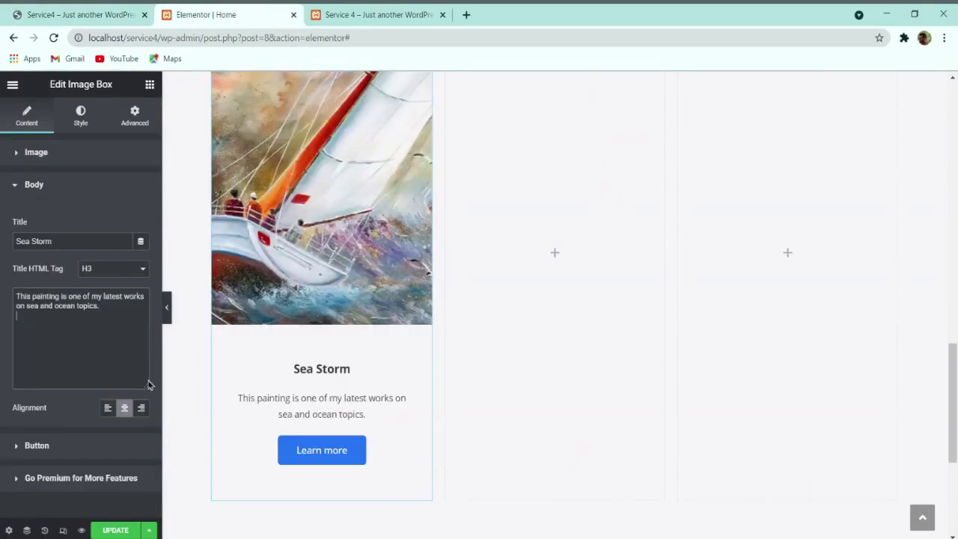
Step: Left-align the card's title and text and remove the Learn more button
click(108, 408)
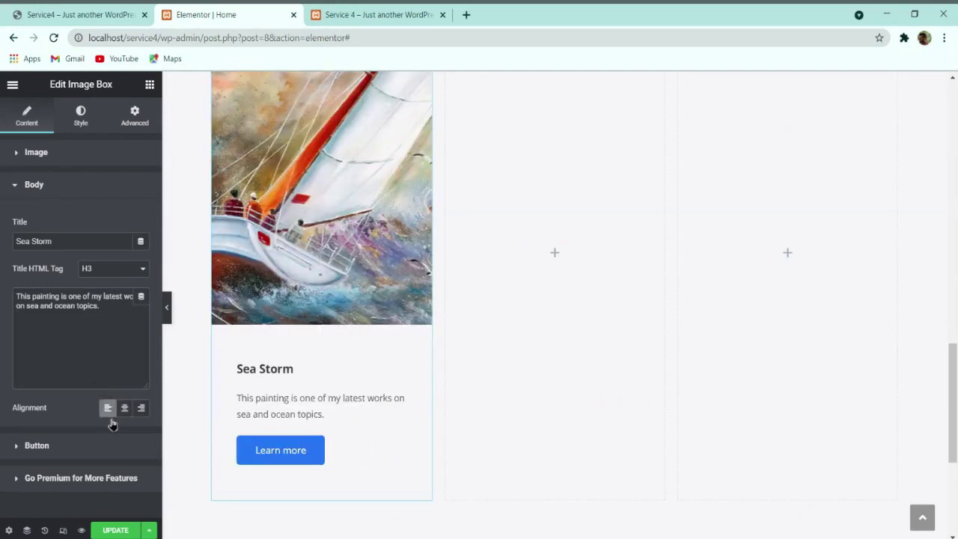
click(64, 451)
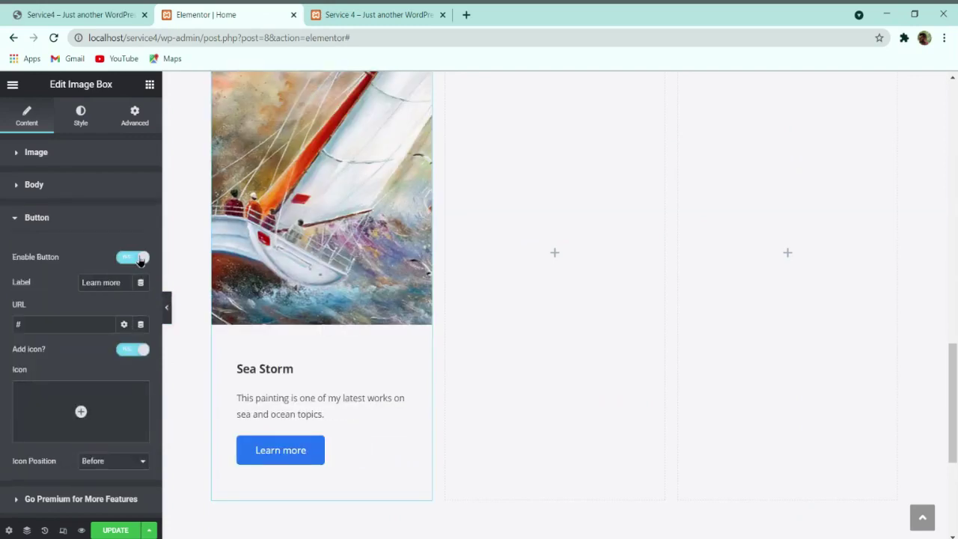
click(140, 258)
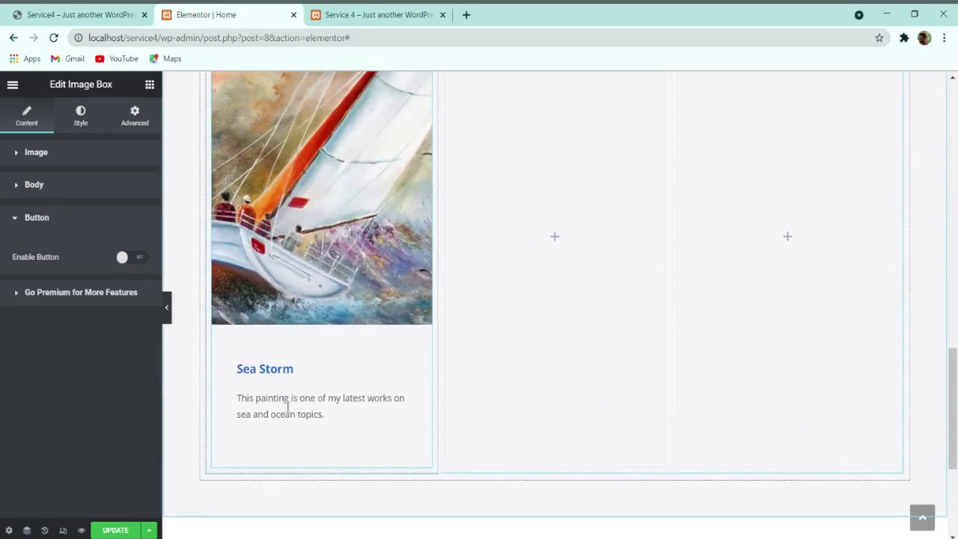
Step: Reset the image's hover scale to 1 so it no longer zooms
click(75, 153)
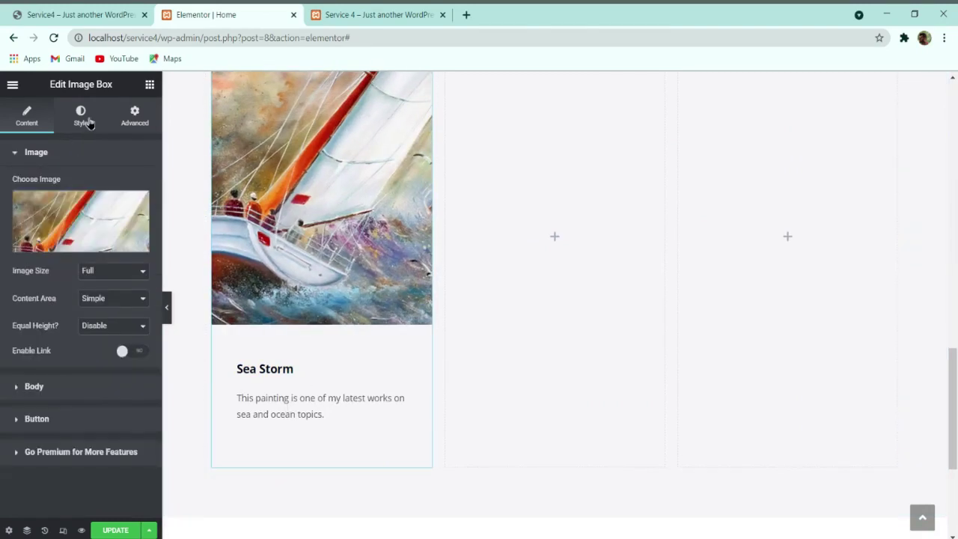
click(88, 121)
click(113, 289)
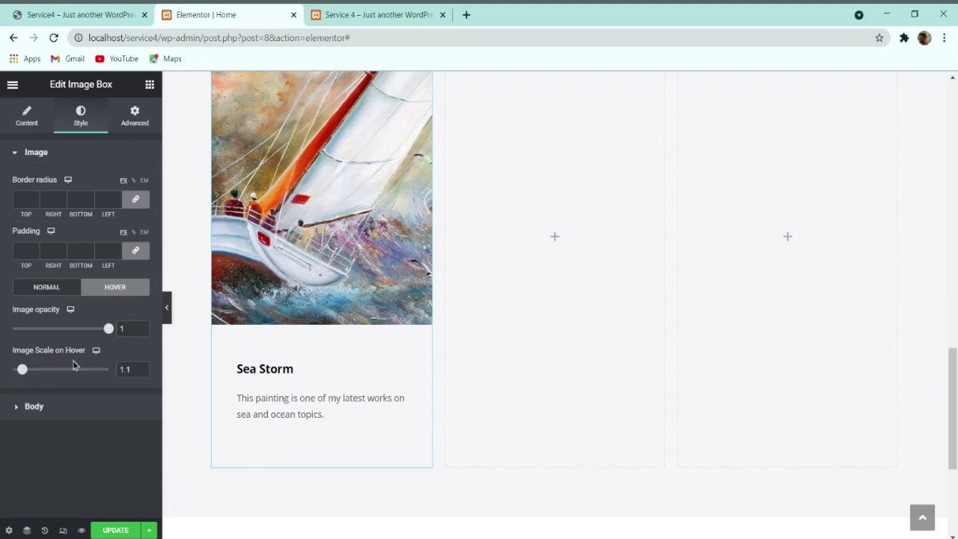
scroll(251, 336, up, 1)
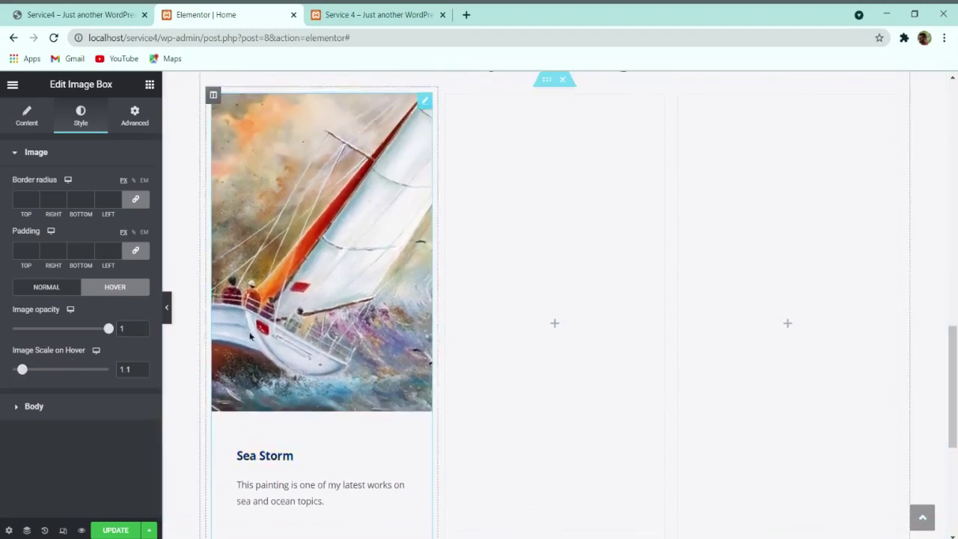
drag(21, 371, 1, 373)
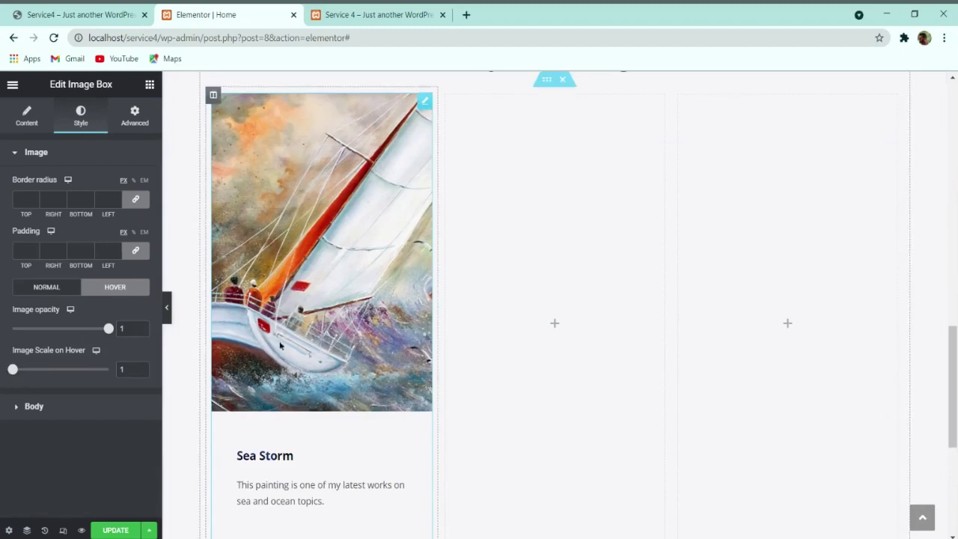
scroll(291, 368, down, 1)
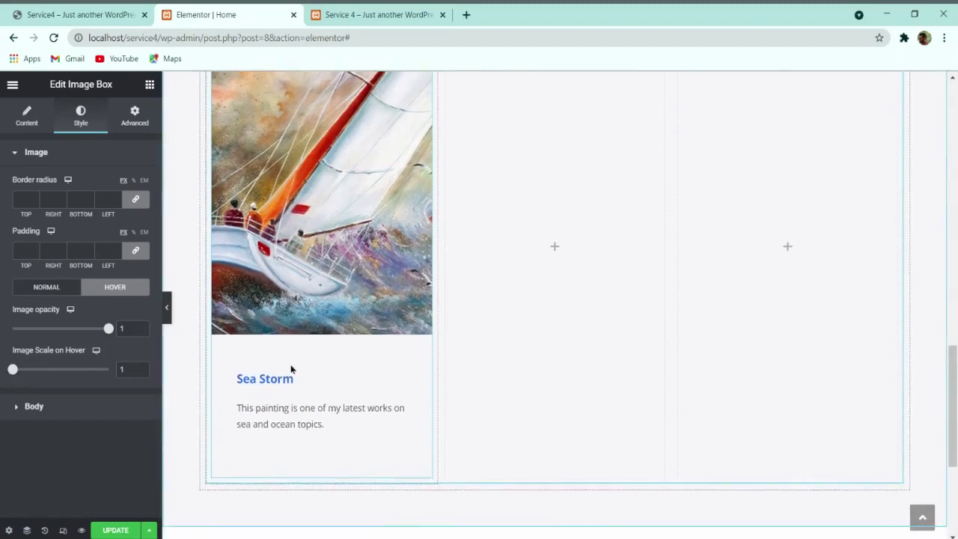
click(88, 410)
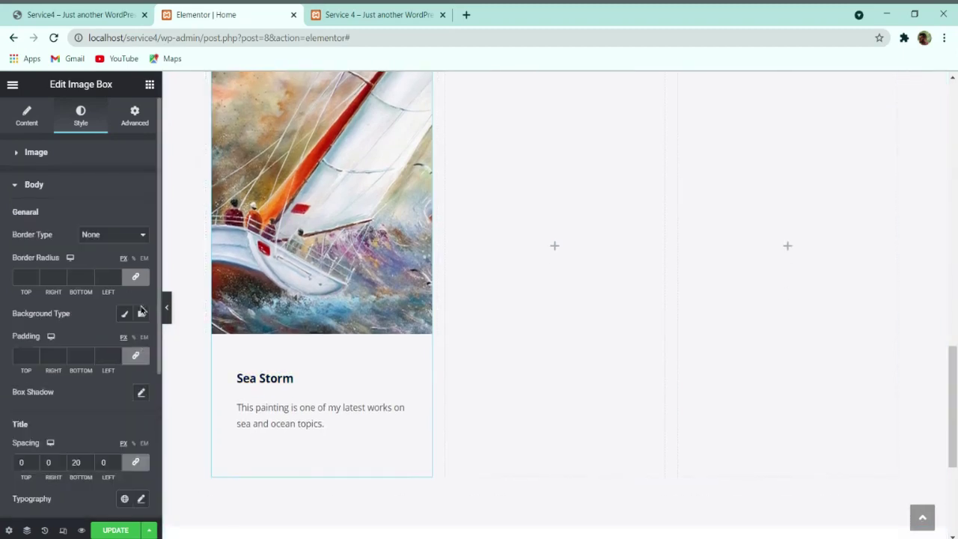
Step: Set the card body padding to 25 px on all sides
click(136, 358)
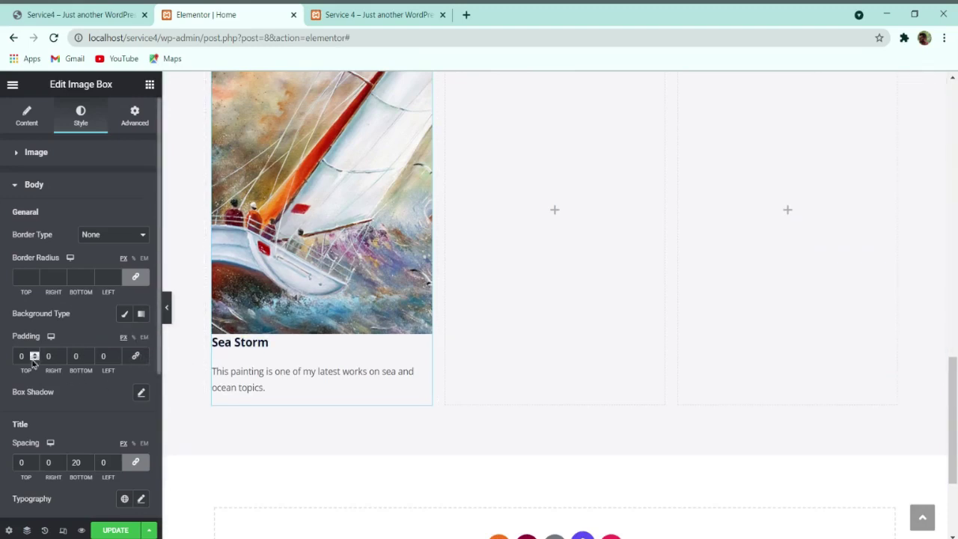
click(136, 357)
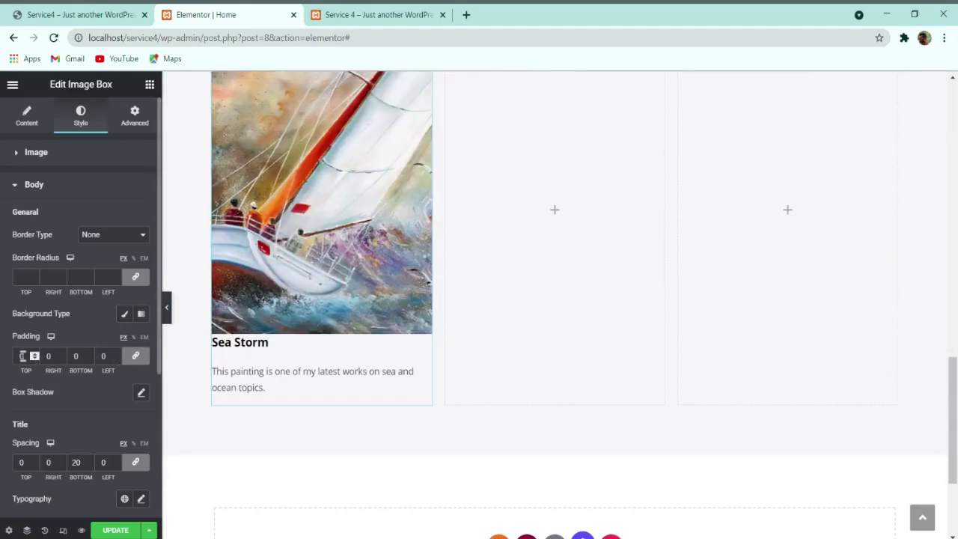
text(250)
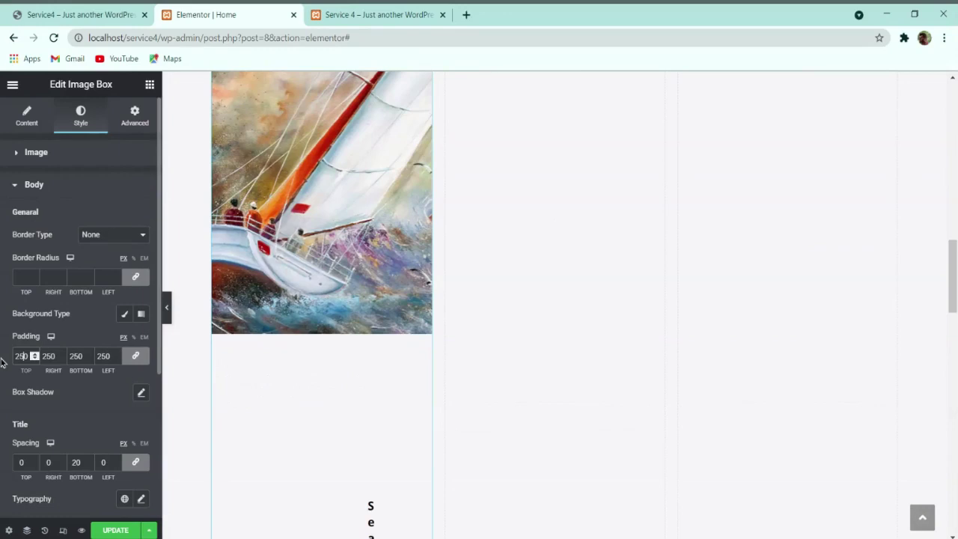
key(BackSpace)
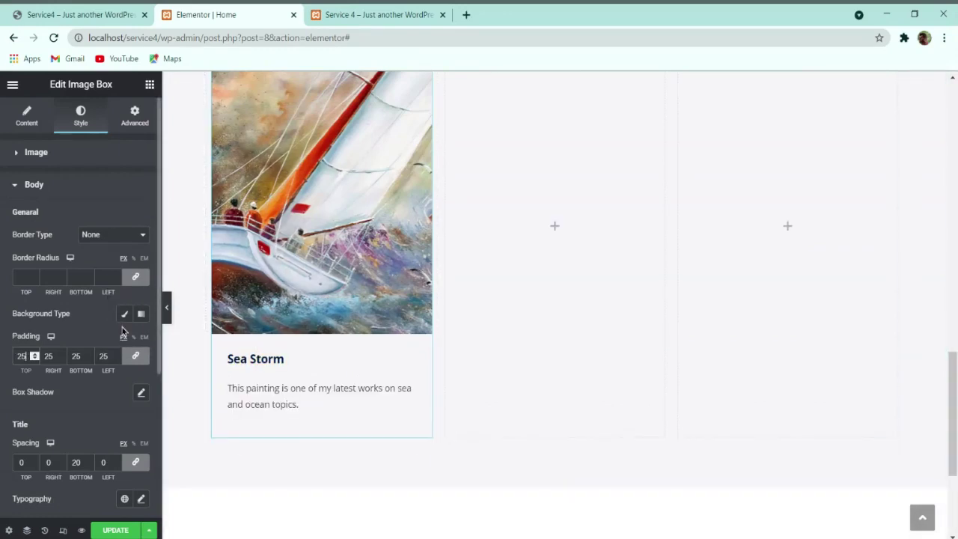
click(123, 315)
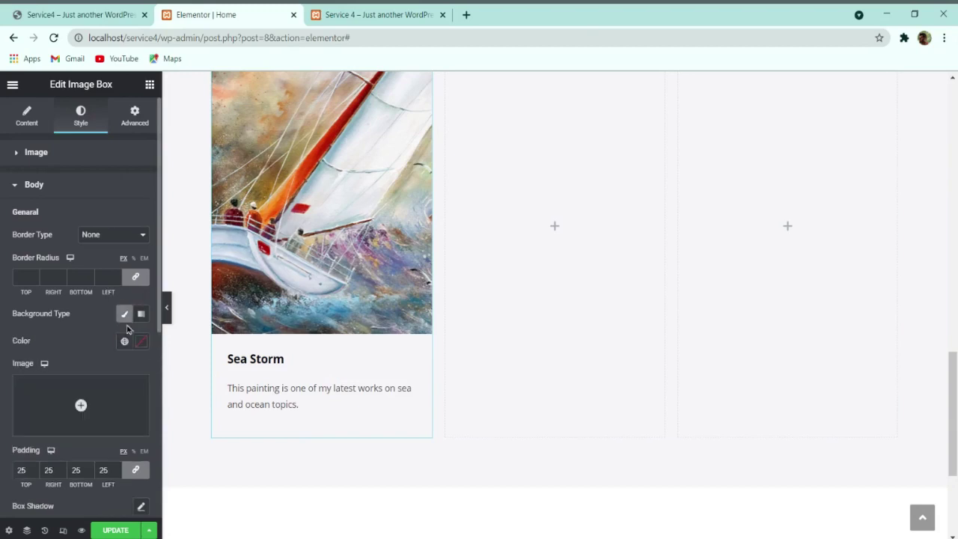
click(124, 313)
Step: Add a box shadow to the card with colour rgba(0,0,0,0.4)
click(140, 395)
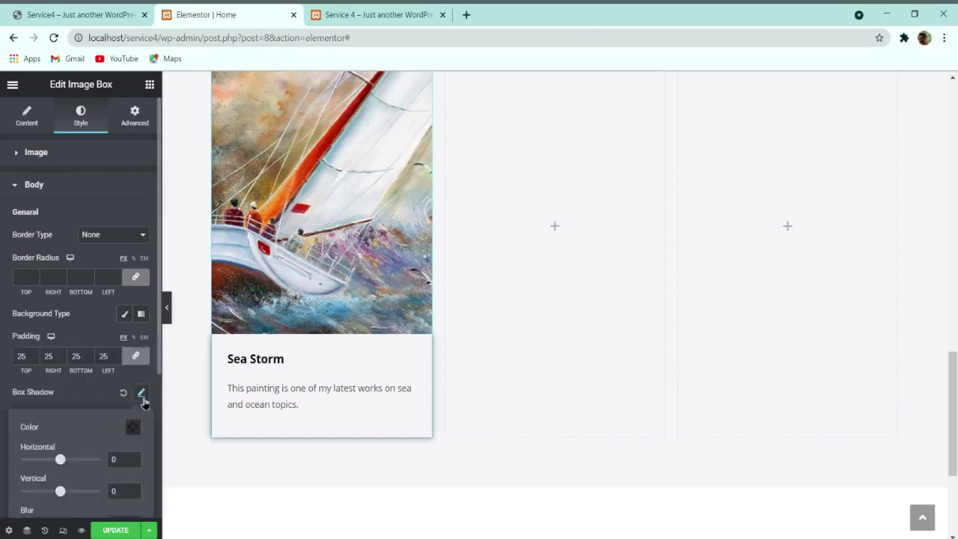
scroll(128, 400, down, 3)
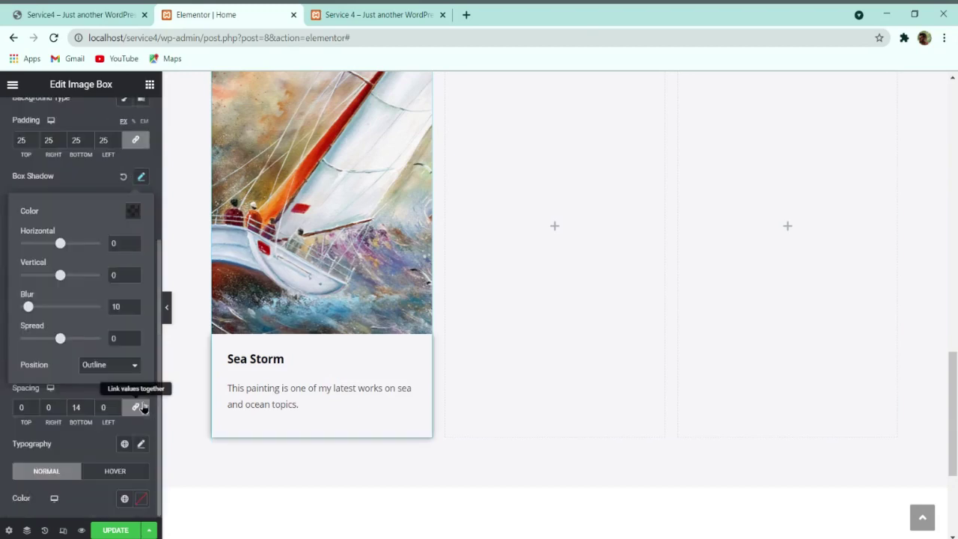
click(88, 181)
click(79, 14)
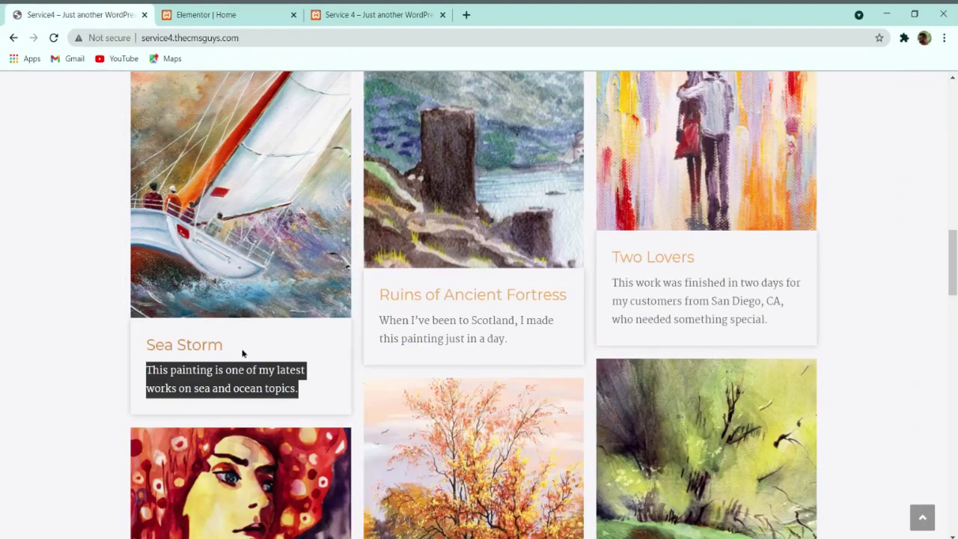
click(227, 15)
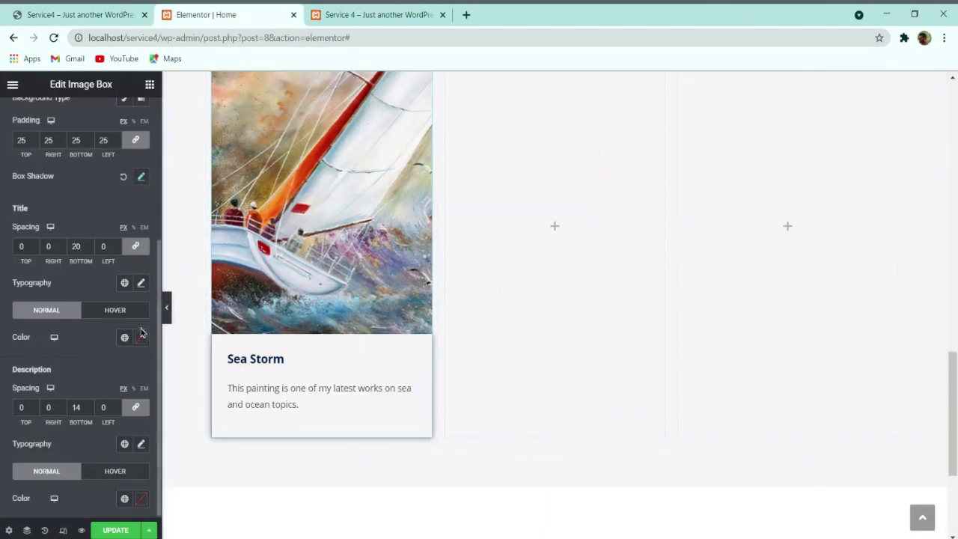
click(140, 178)
click(133, 211)
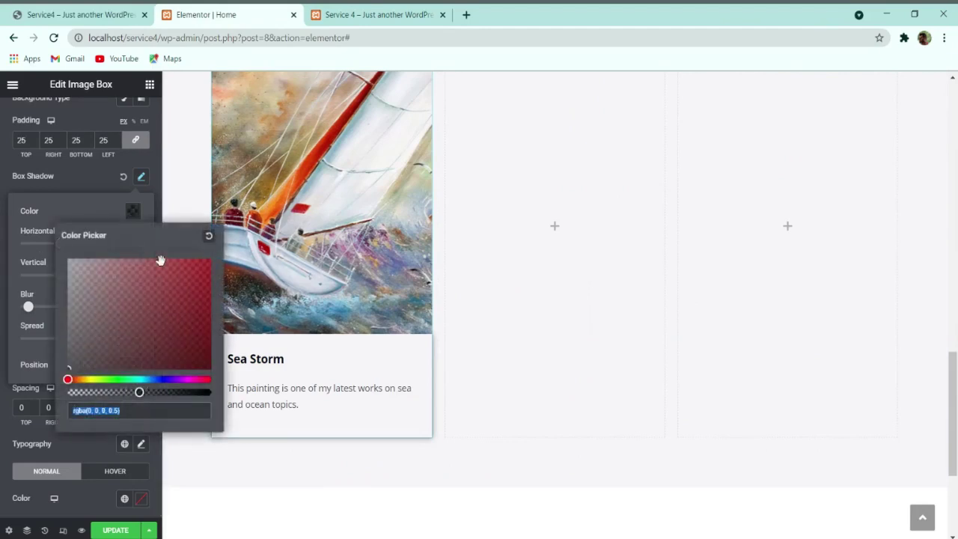
drag(139, 392, 125, 392)
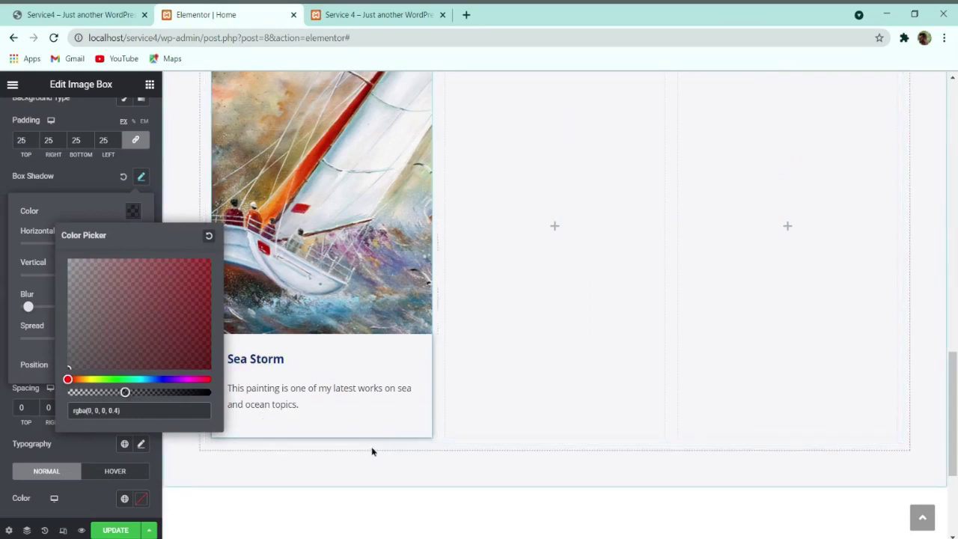
click(481, 382)
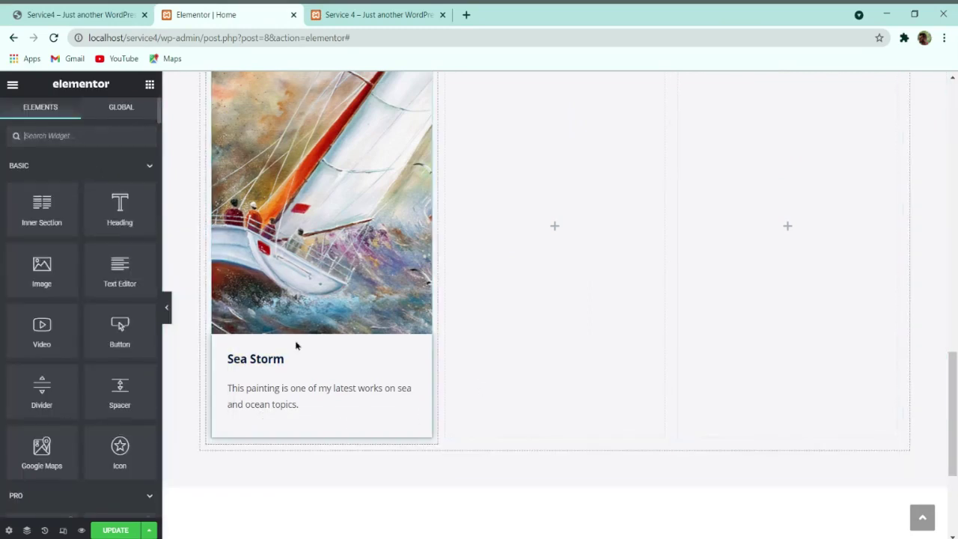
Step: Give the Sea Storm title 10 px of bottom spacing
click(220, 285)
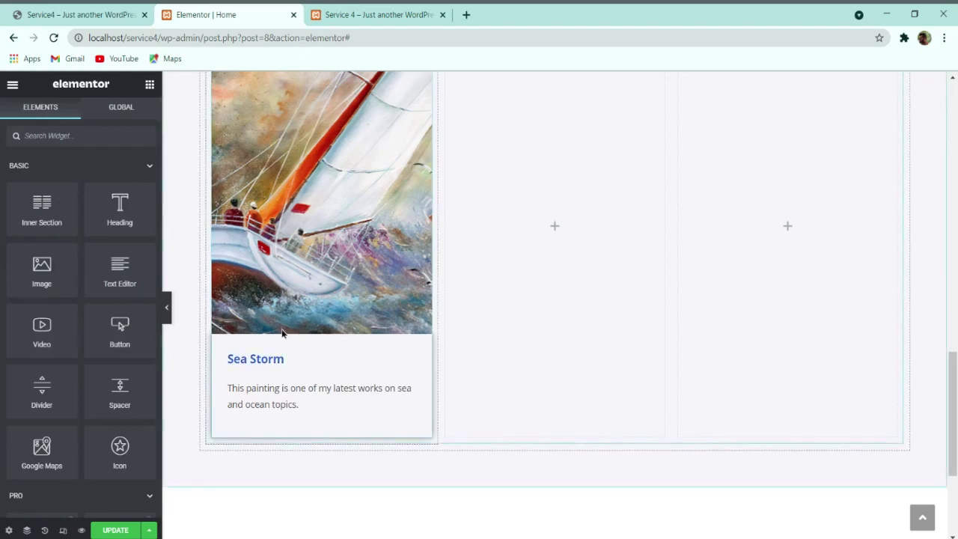
click(75, 125)
click(116, 372)
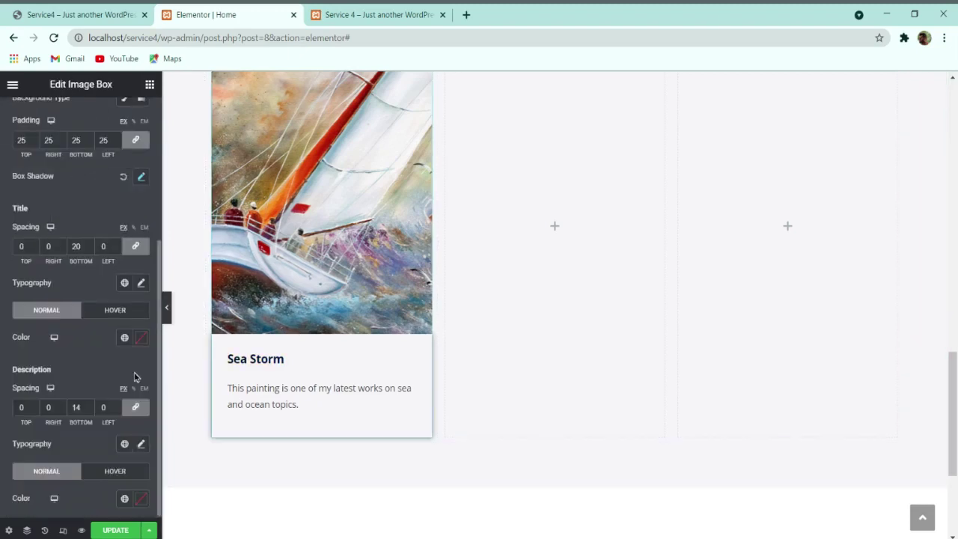
double_click(78, 246)
text(10)
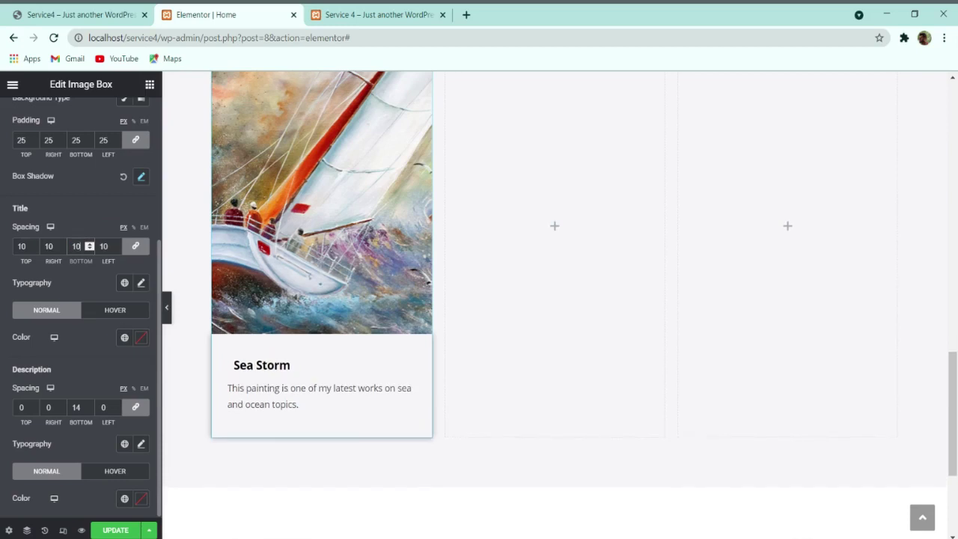
key(BackSpace)
key(BackSpace)
text(0)
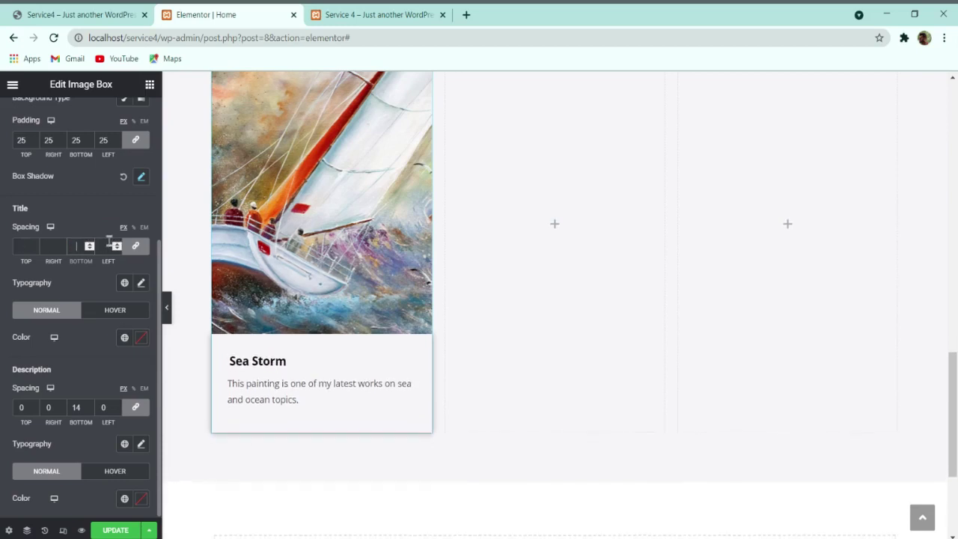
click(135, 245)
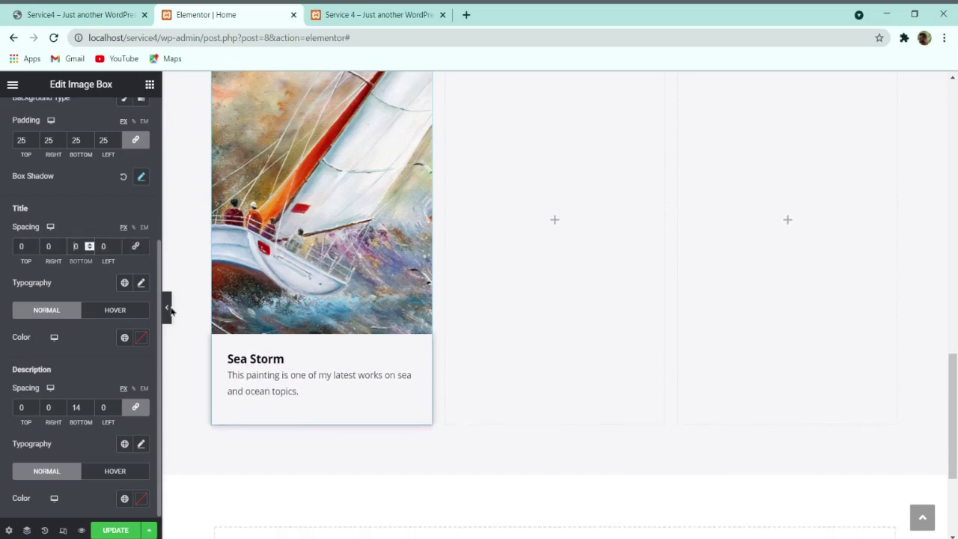
text(10)
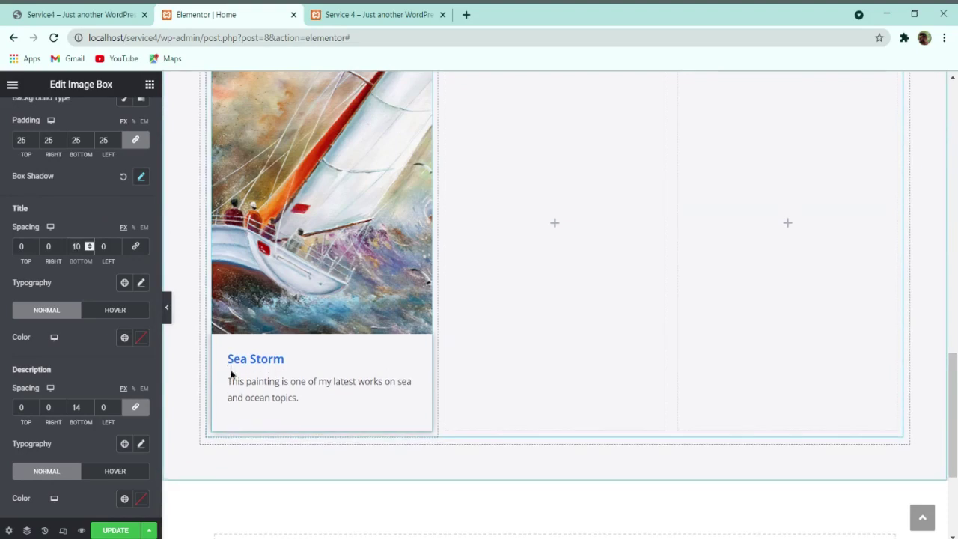
Step: Give the Sea Storm description 15 px of bottom spacing
click(77, 407)
text(15)
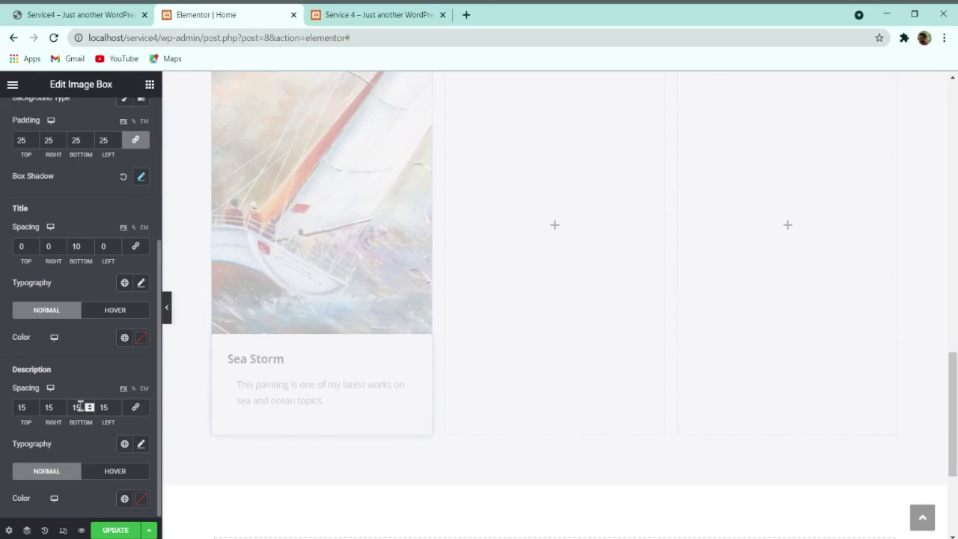
key(BackSpace)
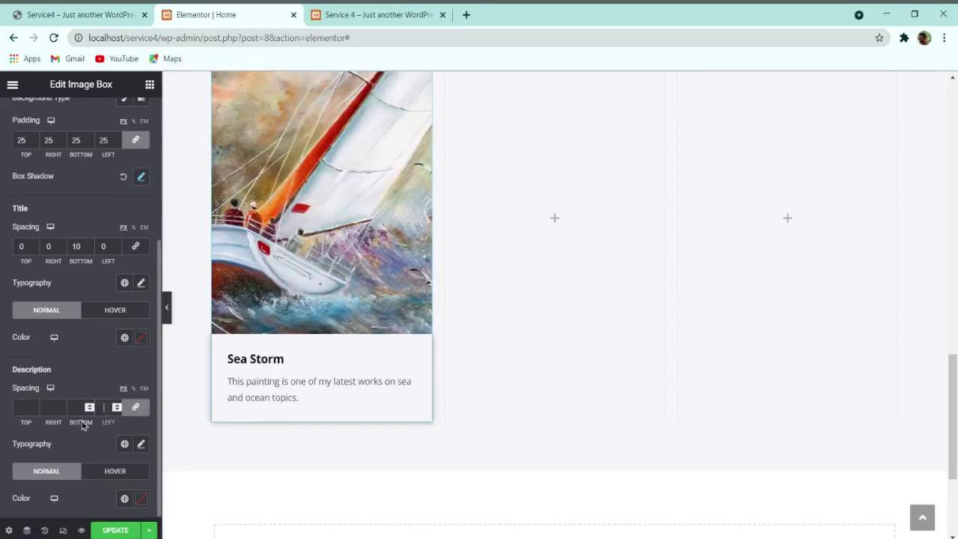
click(139, 408)
double_click(71, 407)
text(15)
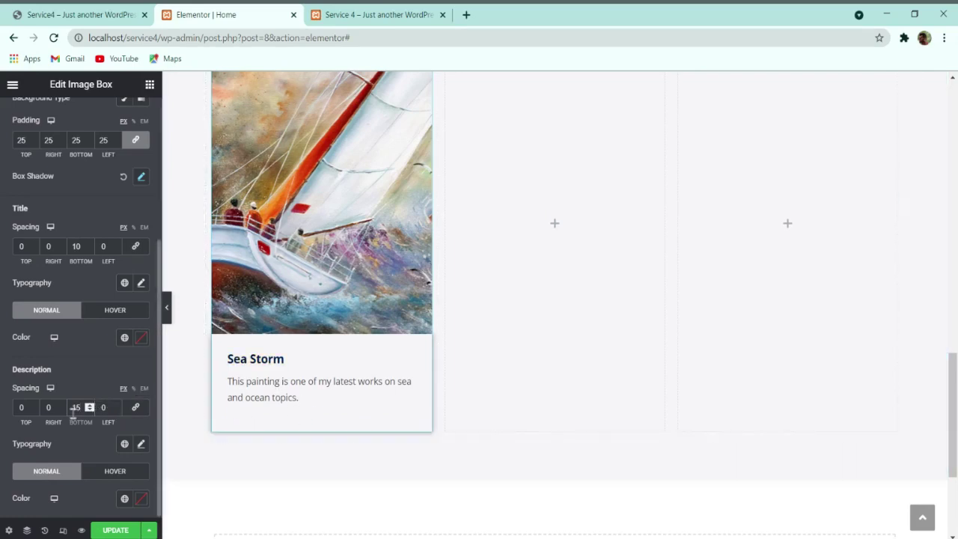
Step: Set the Sea Storm title typography to Montserrat, 22 px, weight 400, 32 px line height
click(141, 282)
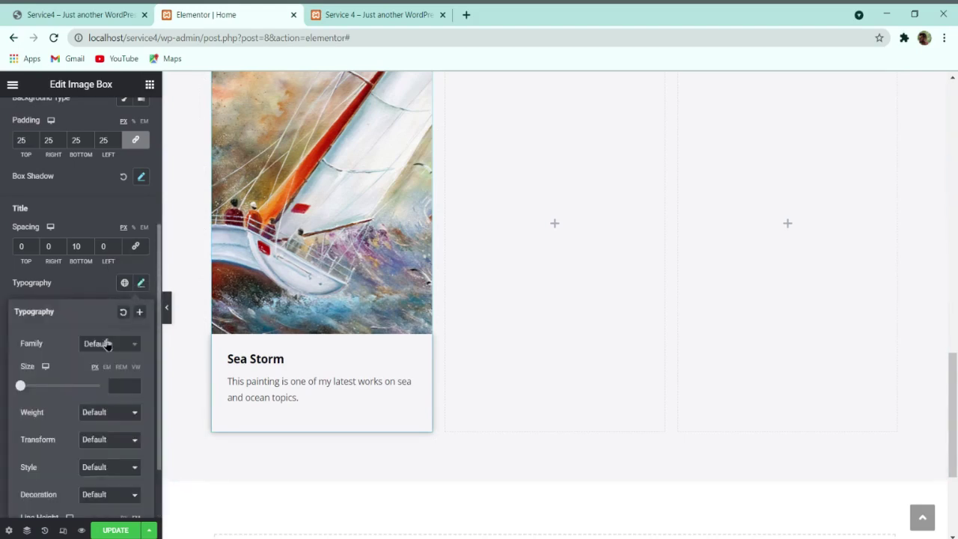
click(105, 344)
text(monte)
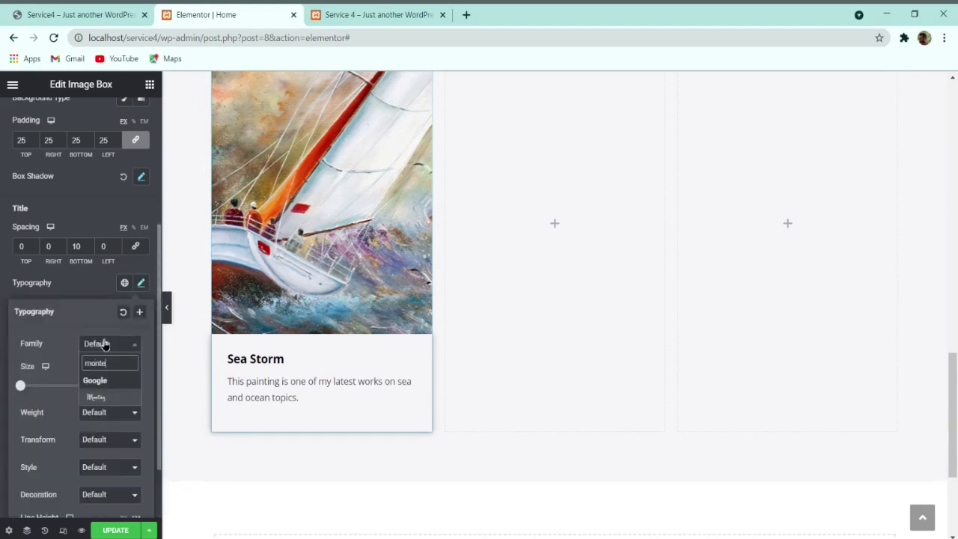
key(BackSpace)
text(se)
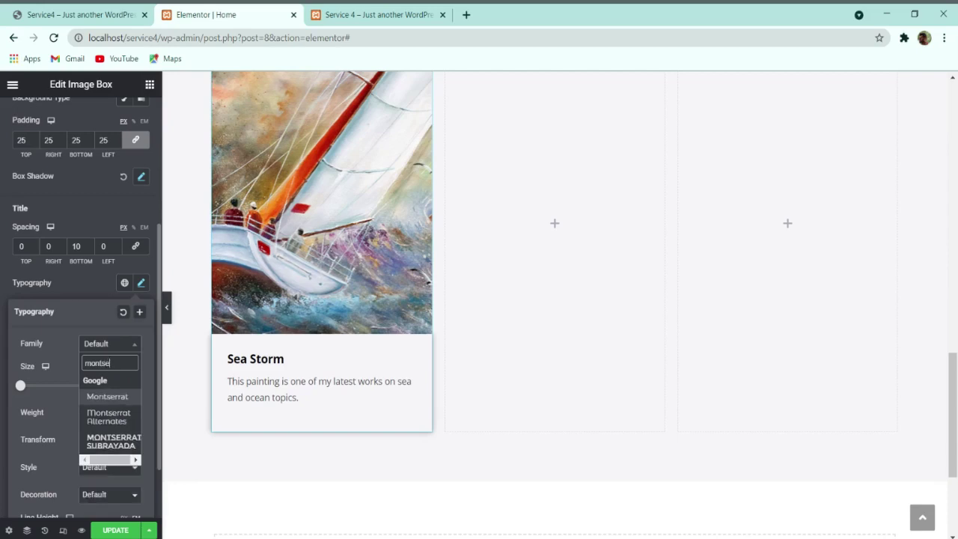
key(Return)
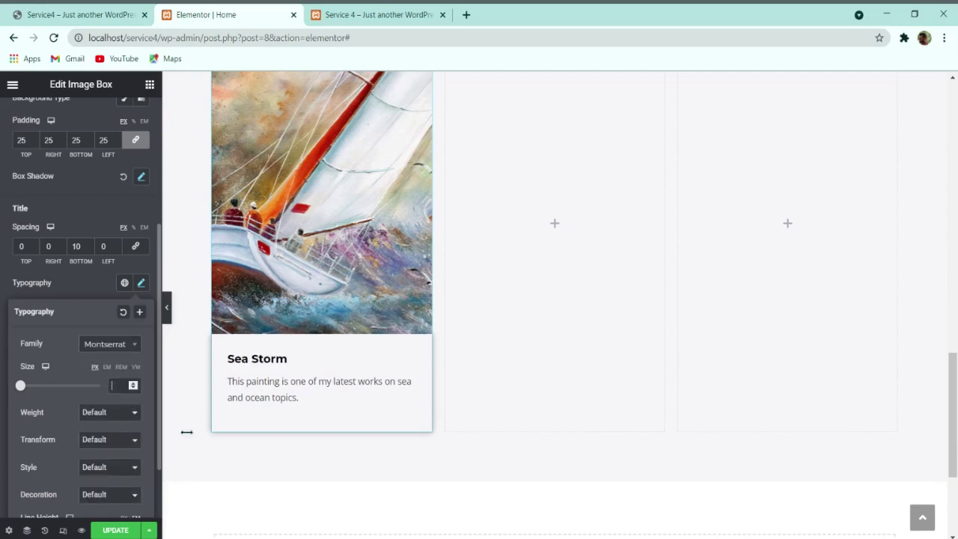
text(22)
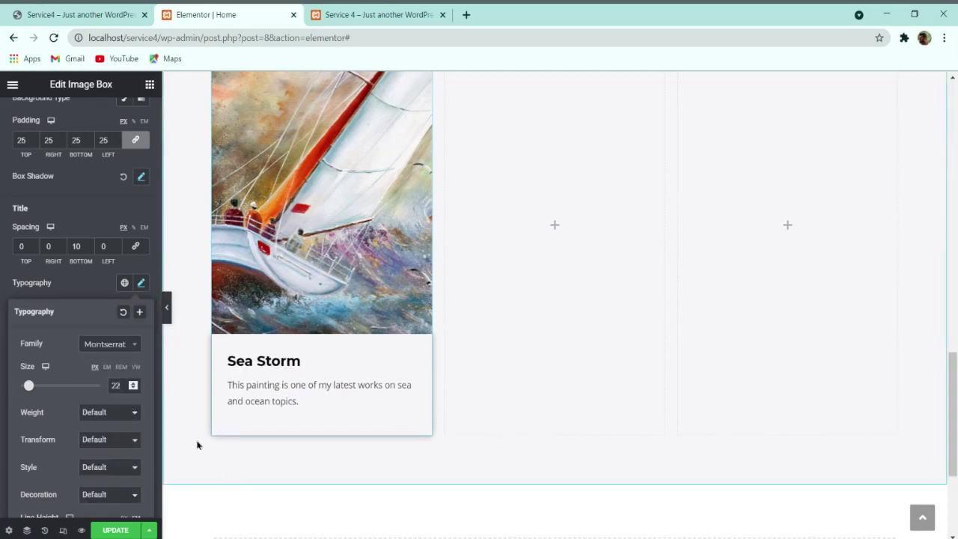
click(89, 427)
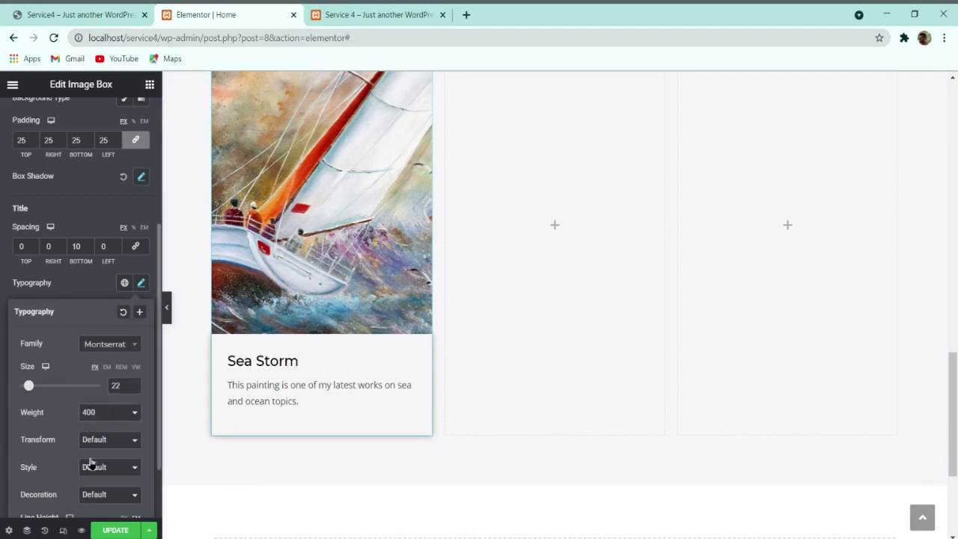
scroll(103, 437, down, 1)
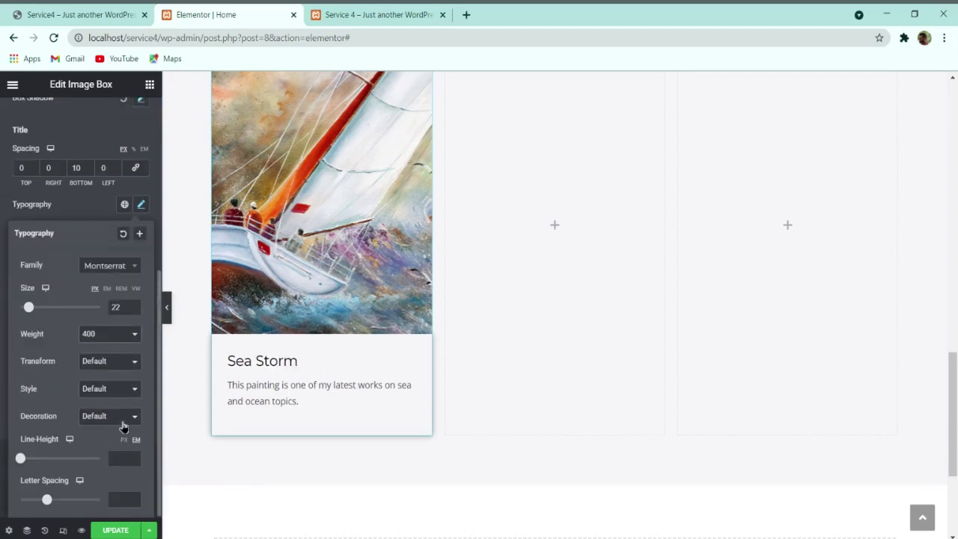
click(125, 440)
text(32)
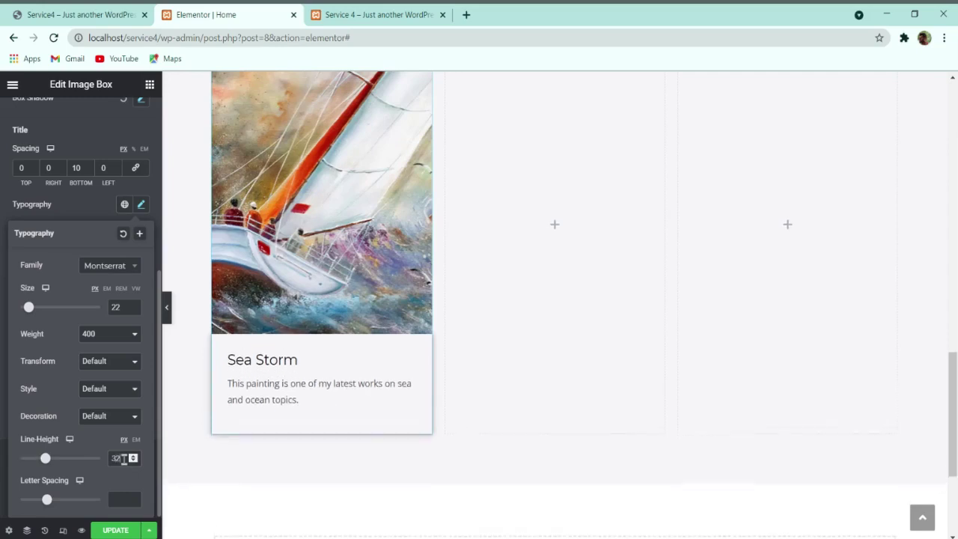
click(96, 211)
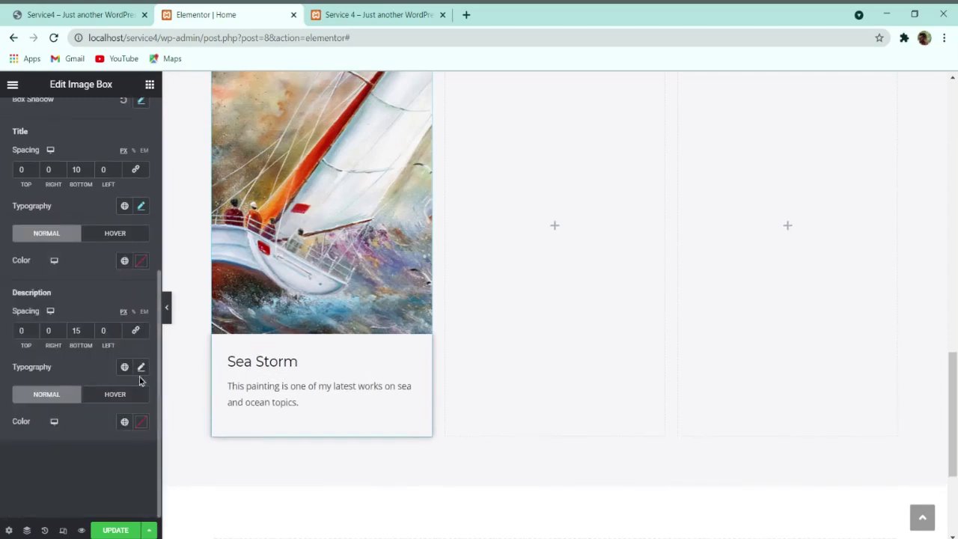
Step: Give the description Martel 16 px with 28 px line height, then Update the page
click(141, 367)
scroll(135, 449, down, 2)
click(110, 266)
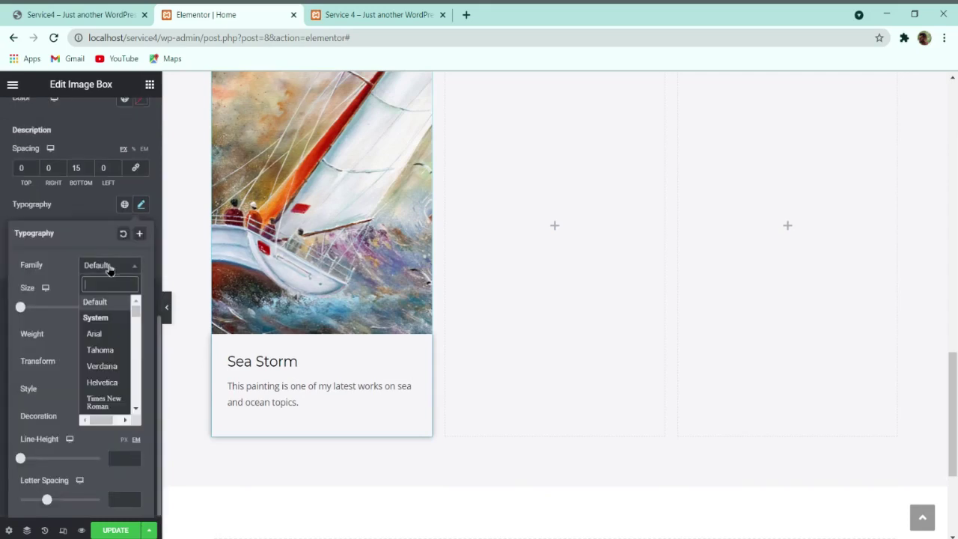
text(martel)
key(Return)
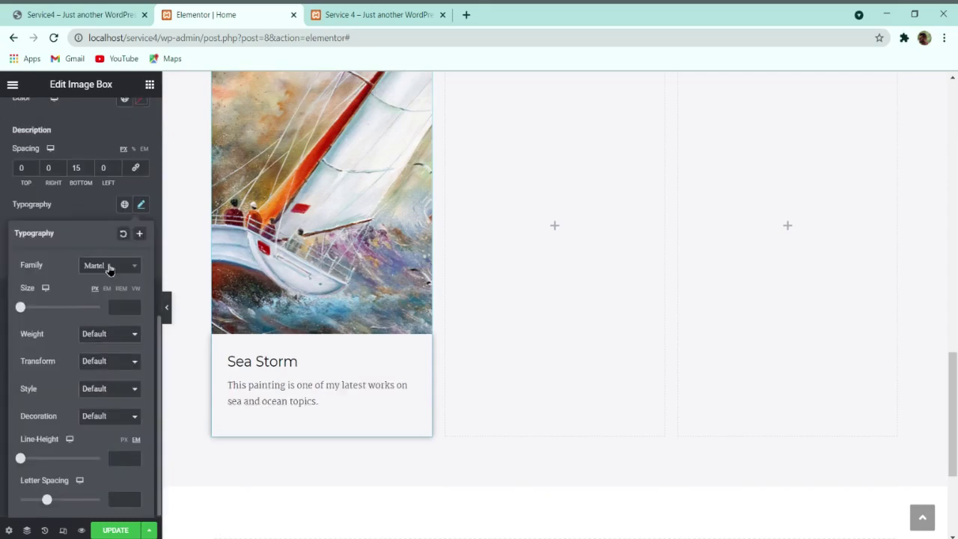
text(16)
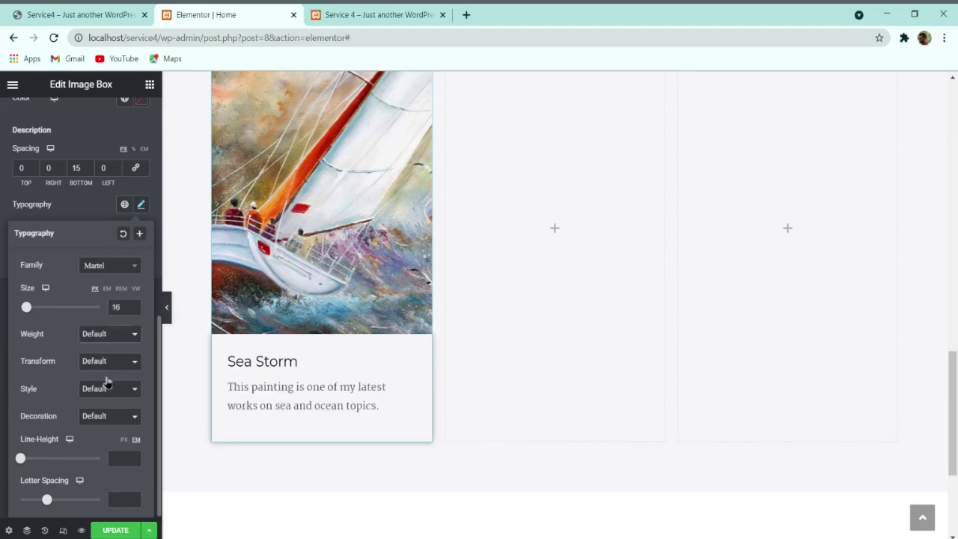
click(124, 440)
text(28)
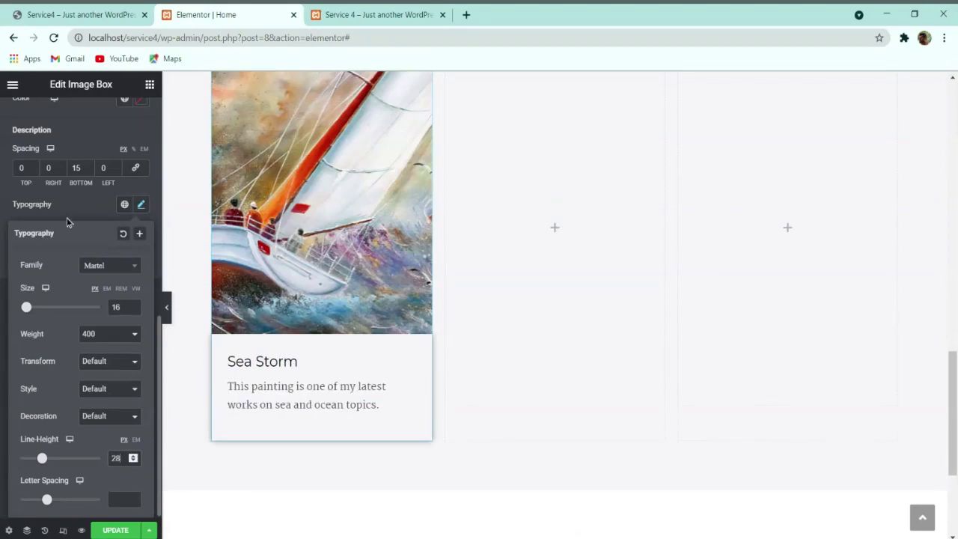
click(67, 221)
click(115, 530)
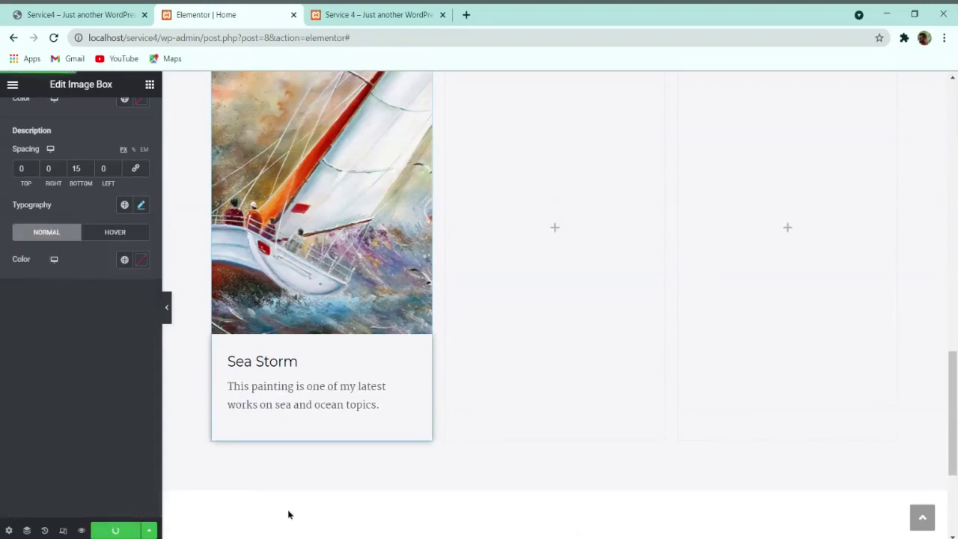
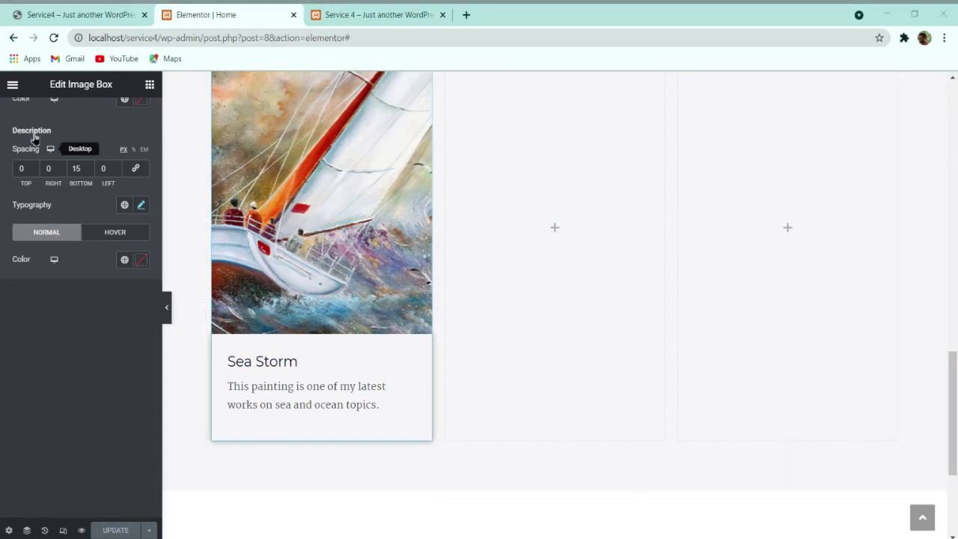
Step: Set the Sea Storm title colour to orange #F0A951
click(45, 14)
click(204, 347)
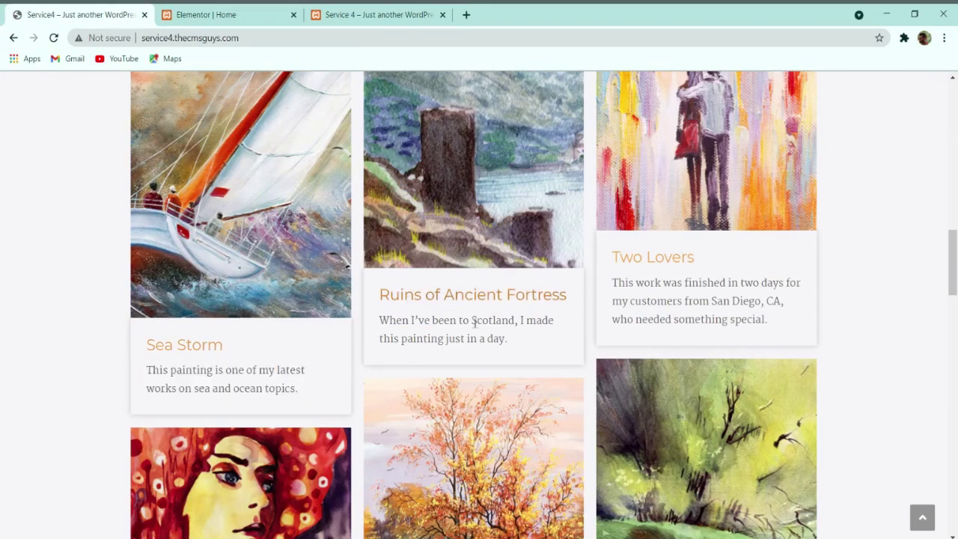
click(265, 12)
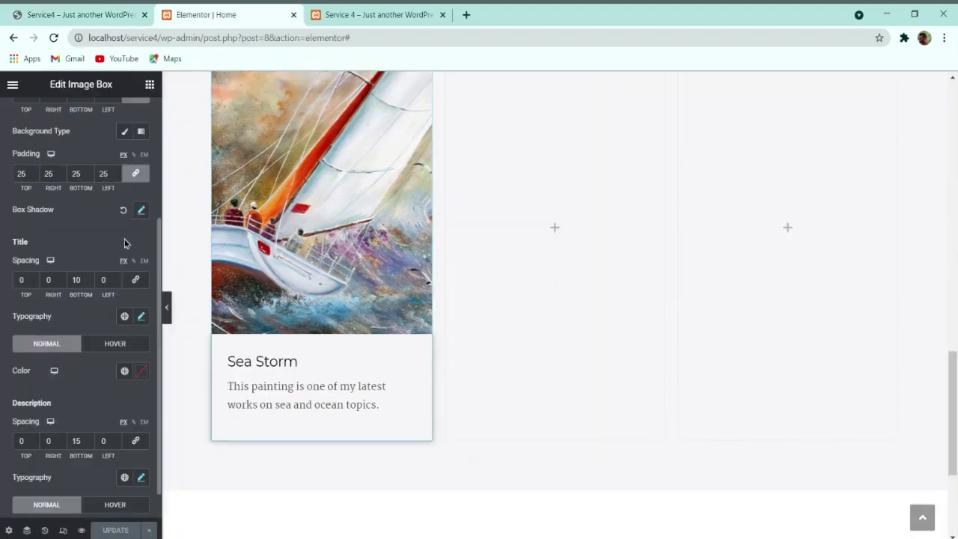
click(145, 372)
text(#F0A951)
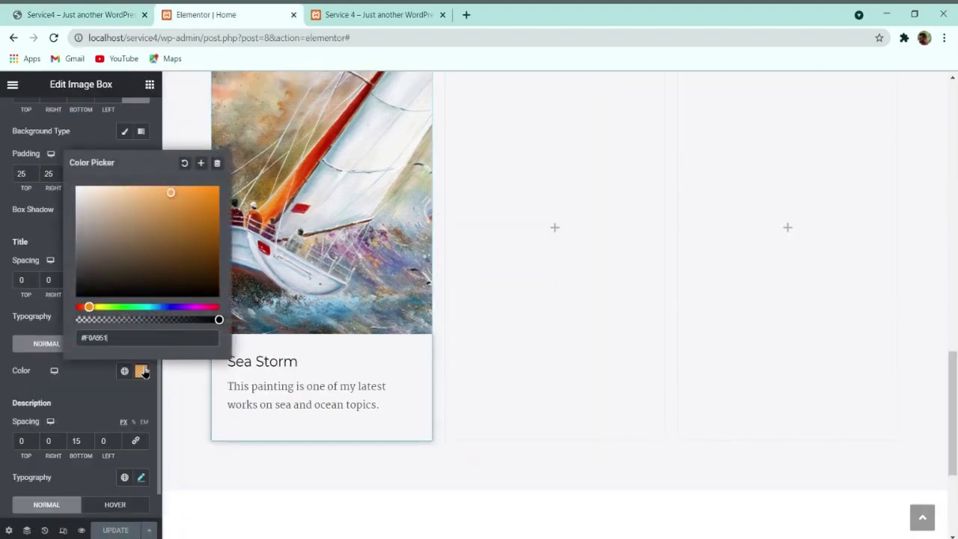
click(95, 389)
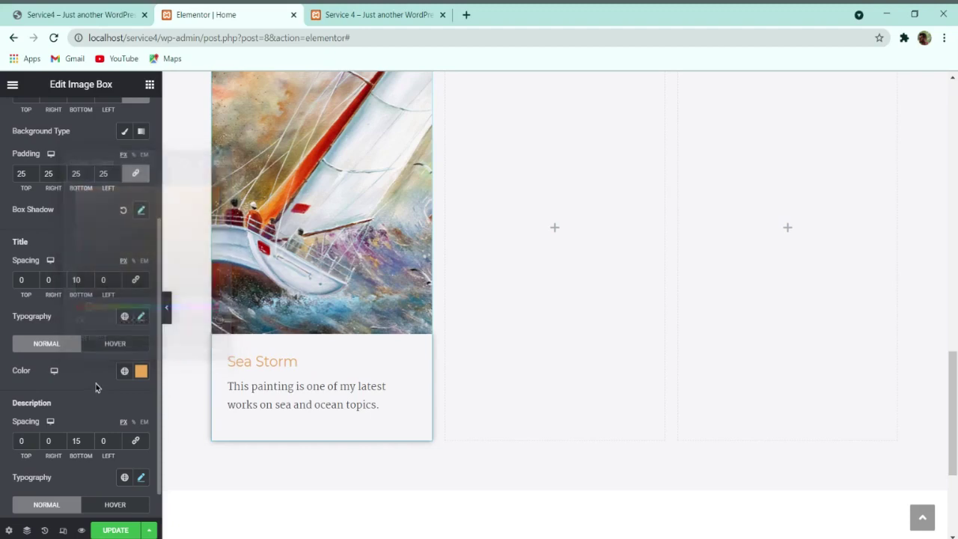
Step: Give the title a darker orange hover colour (#B6721F)
click(108, 344)
click(144, 371)
text(#F0A951)
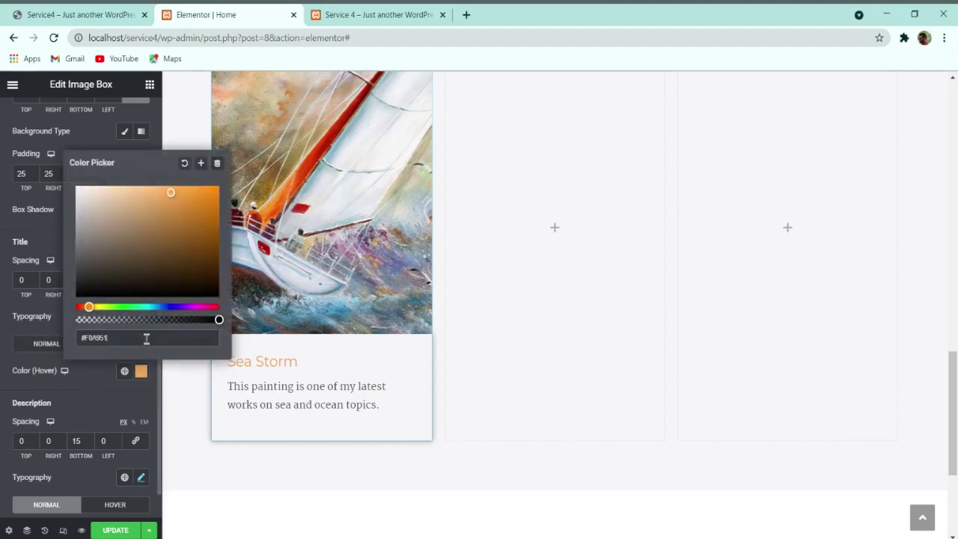
click(177, 207)
drag(178, 208, 195, 218)
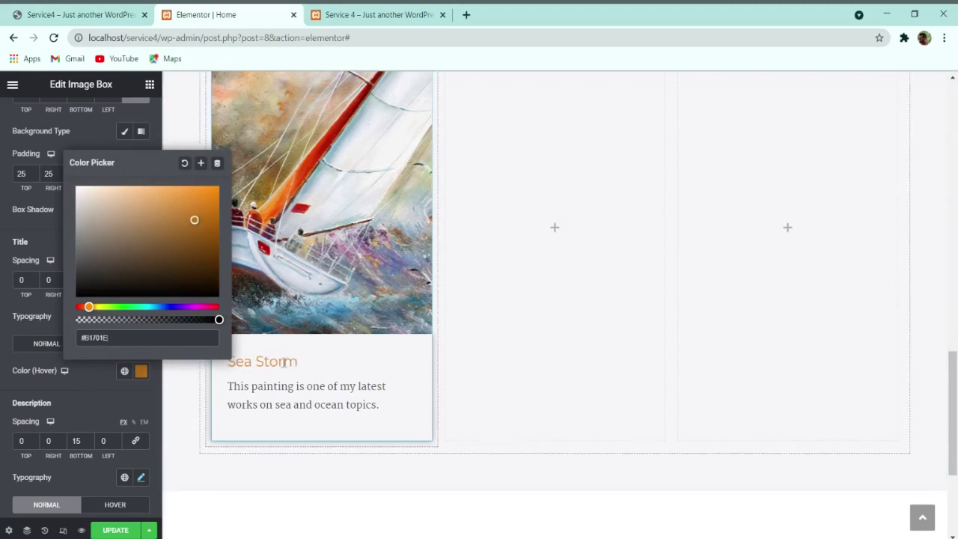
Step: Set the description colour to #5f5f61 and update the page
scroll(124, 390, down, 1)
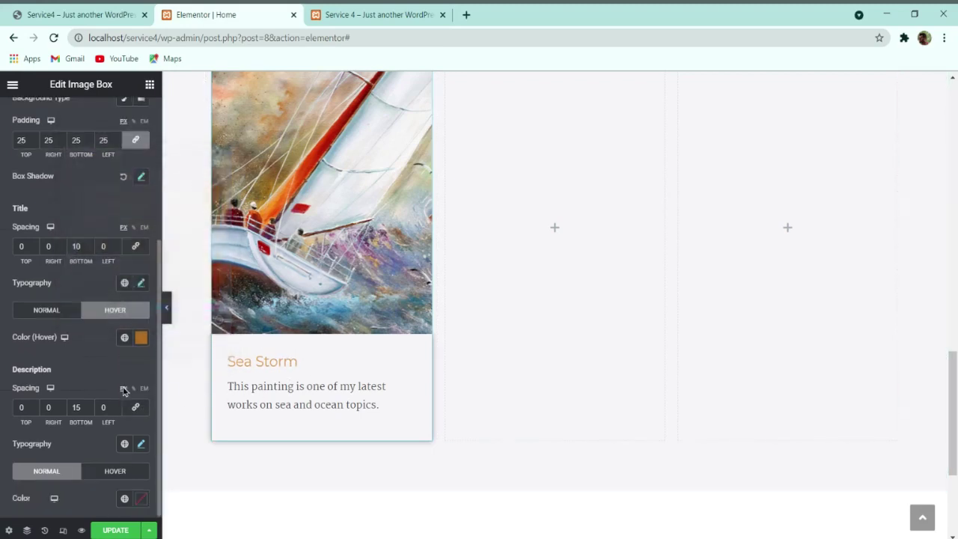
click(142, 498)
text(5f5f)
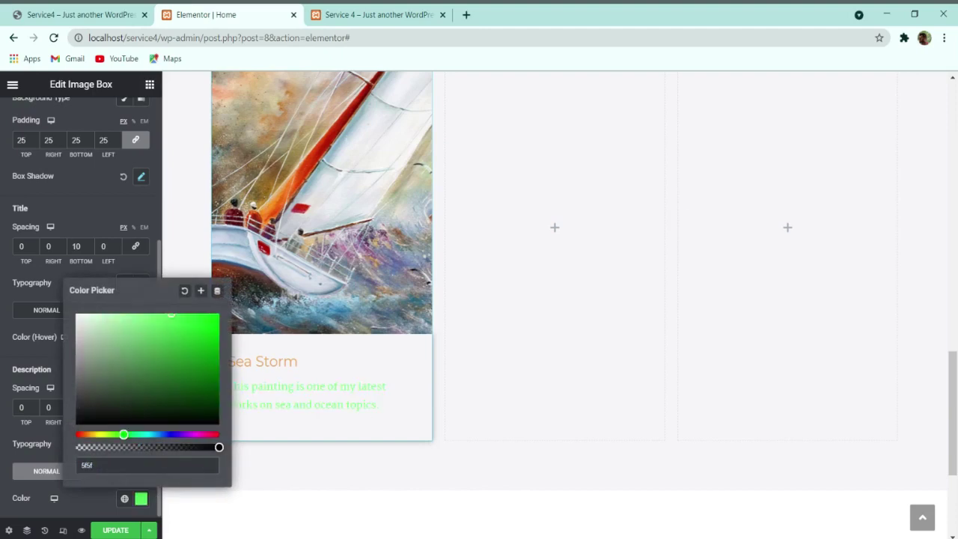
text(61)
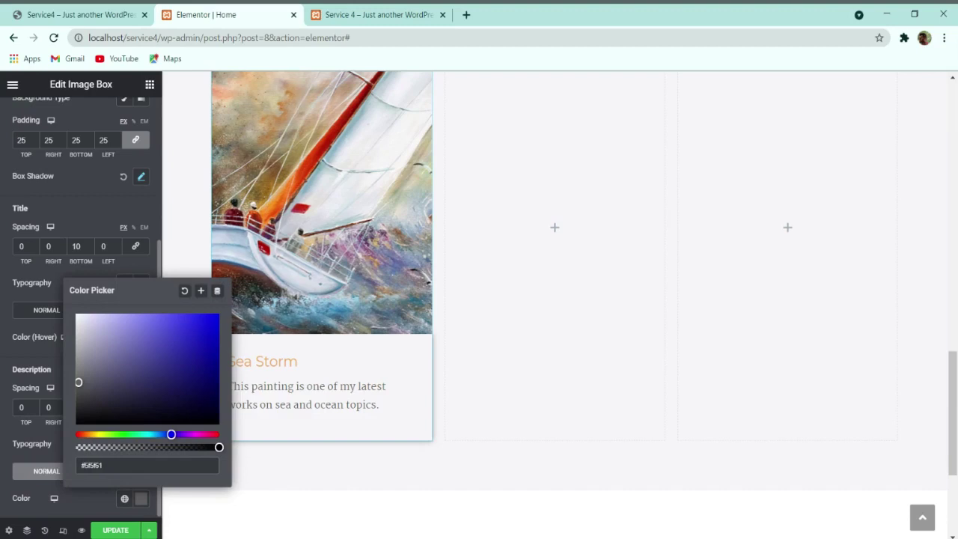
click(14, 459)
click(120, 530)
Step: Reduce the description's bottom spacing to 0 and update again
scroll(323, 366, up, 1)
click(60, 14)
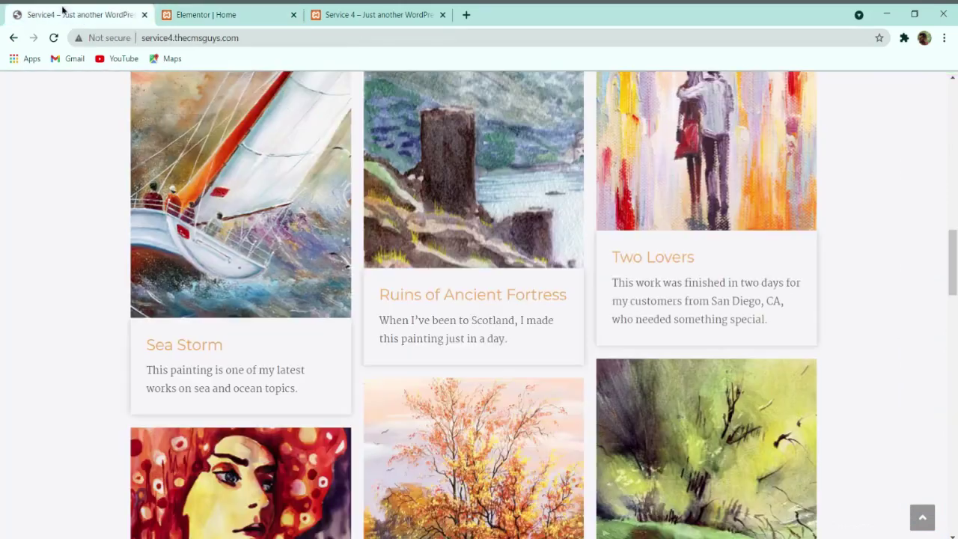
scroll(302, 184, down, 1)
click(200, 14)
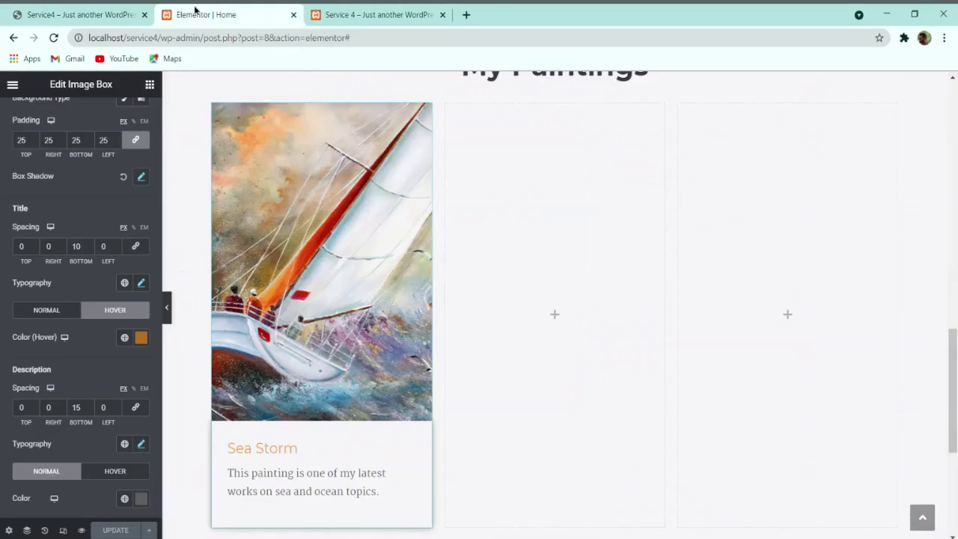
scroll(298, 305, down, 1)
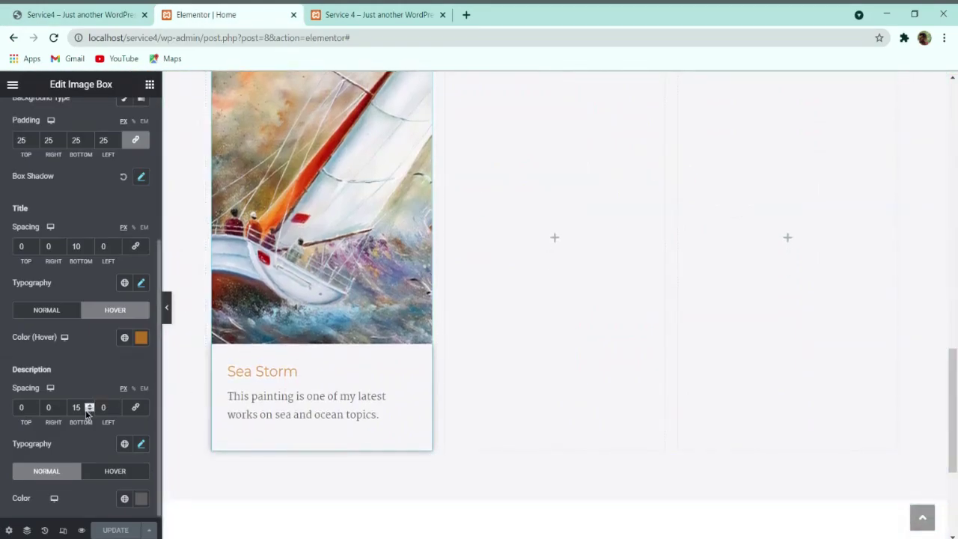
text(0)
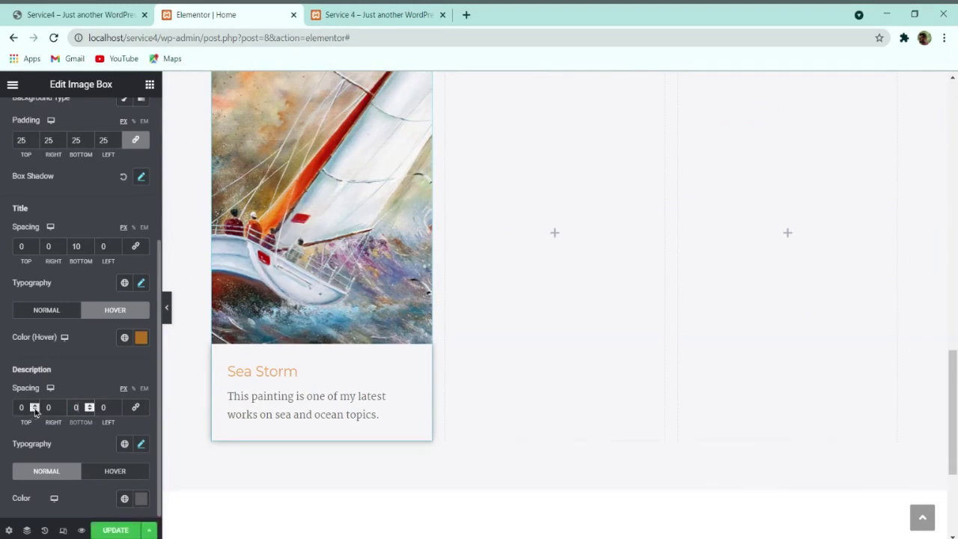
click(112, 531)
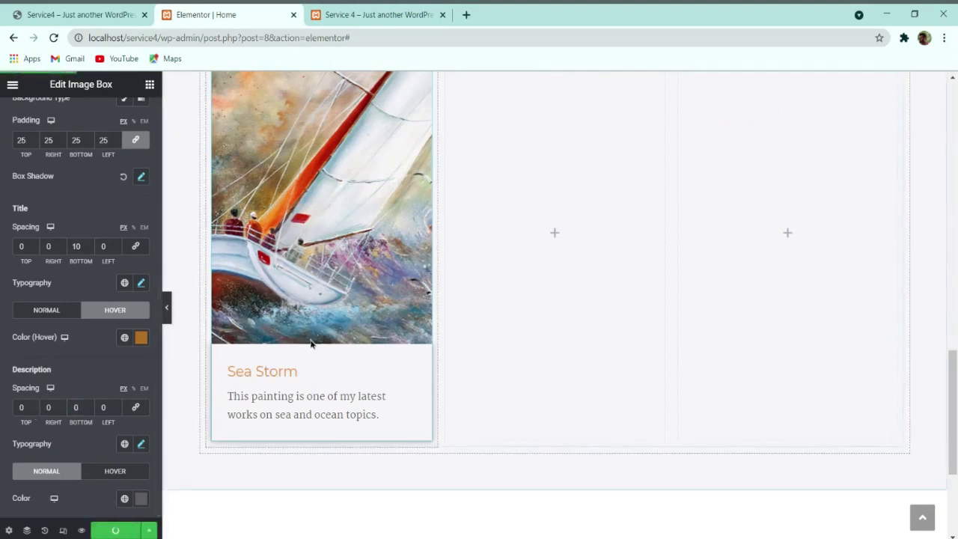
Step: Duplicate the Sea Storm image box
scroll(311, 342, up, 1)
right_click(325, 215)
click(359, 240)
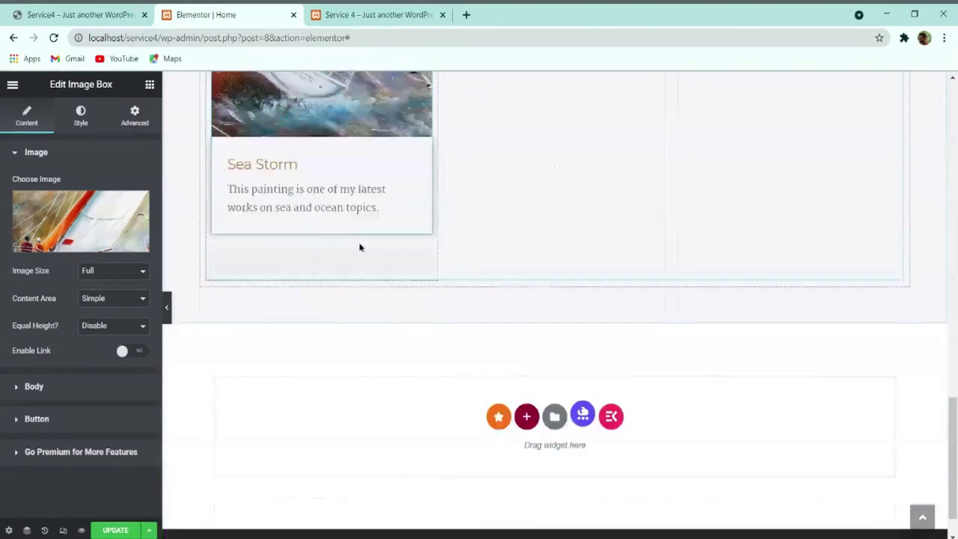
Step: Duplicate the Sea Storm image box a second time
click(85, 10)
scroll(324, 284, down, 7)
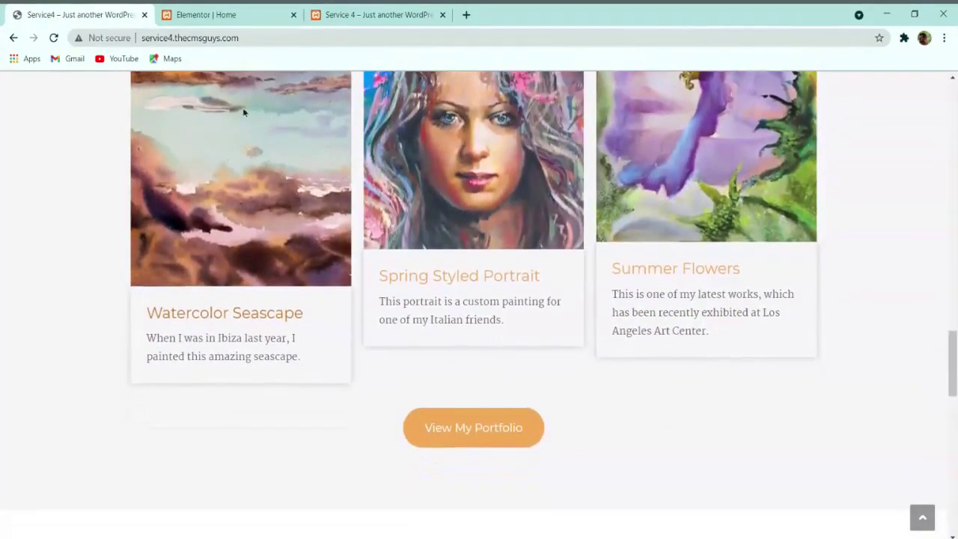
click(217, 14)
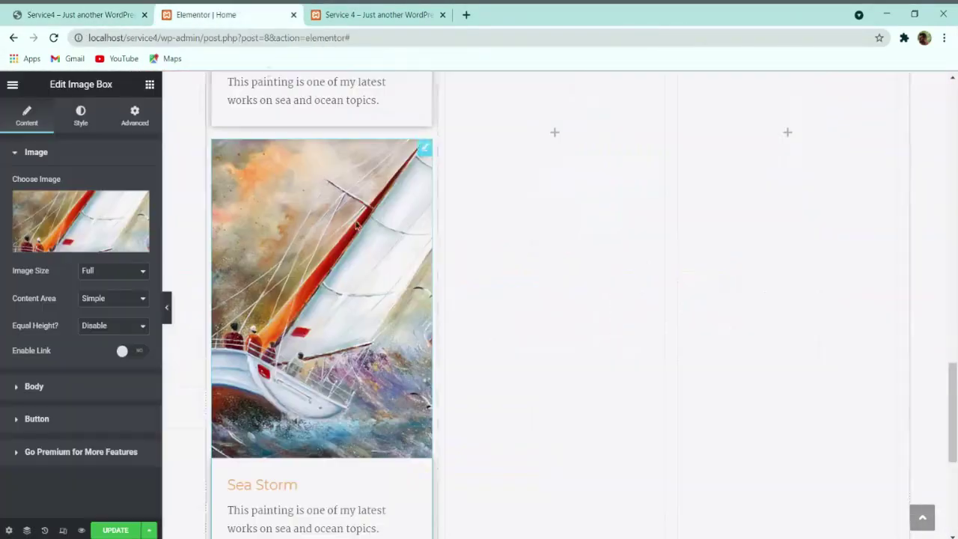
right_click(325, 220)
click(363, 255)
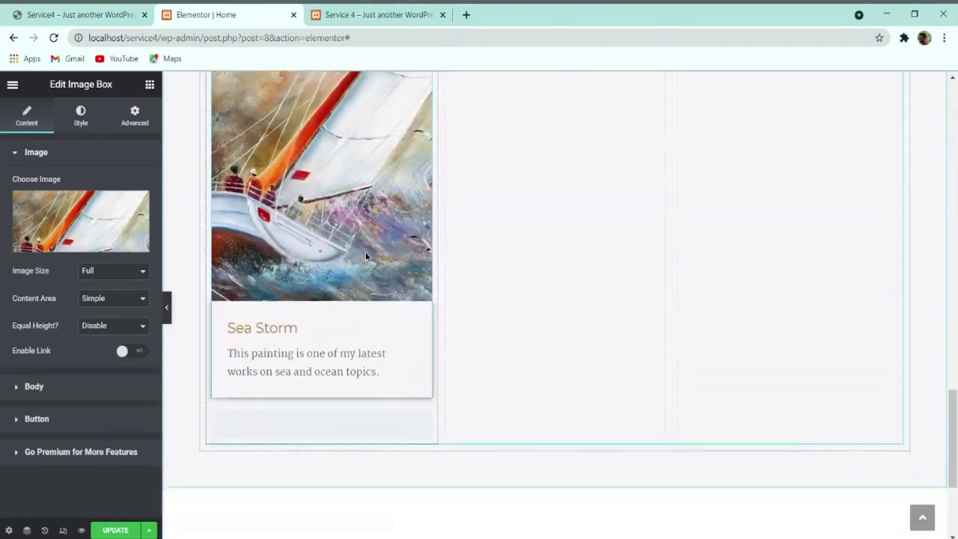
Step: Copy the 'Watercolor Portrait' heading from the live site into the copy's title
scroll(340, 337, up, 2)
click(82, 14)
scroll(264, 299, up, 3)
scroll(264, 299, up, 3)
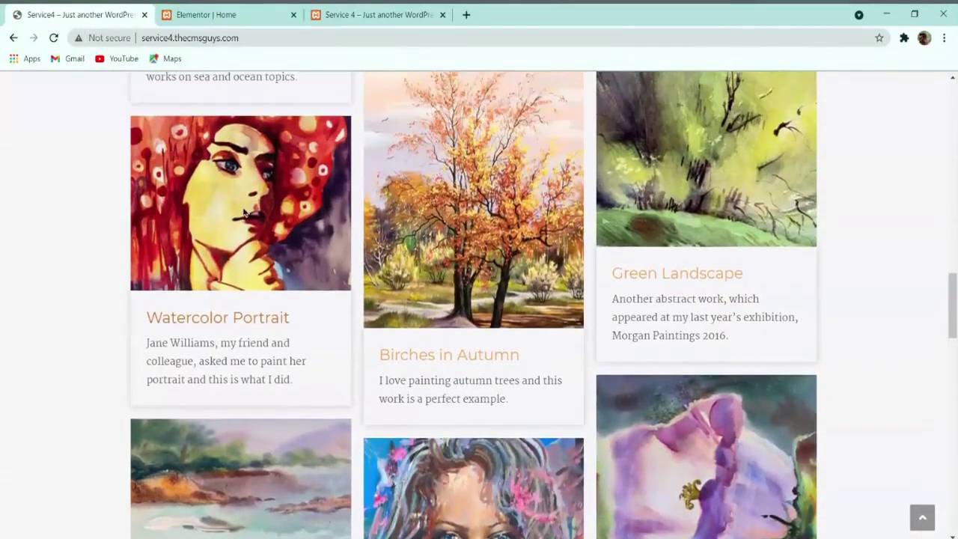
triple_click(230, 326)
key(ctrl+c)
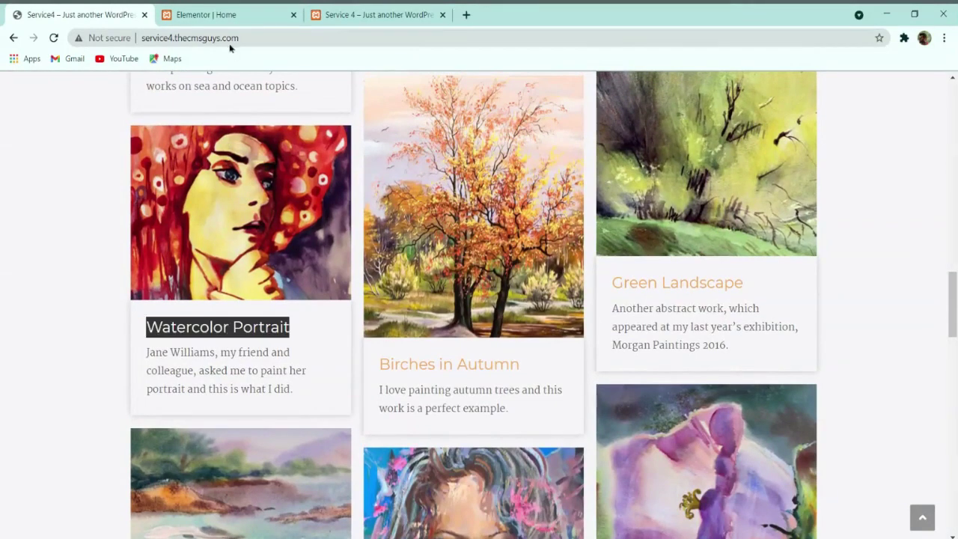
click(210, 14)
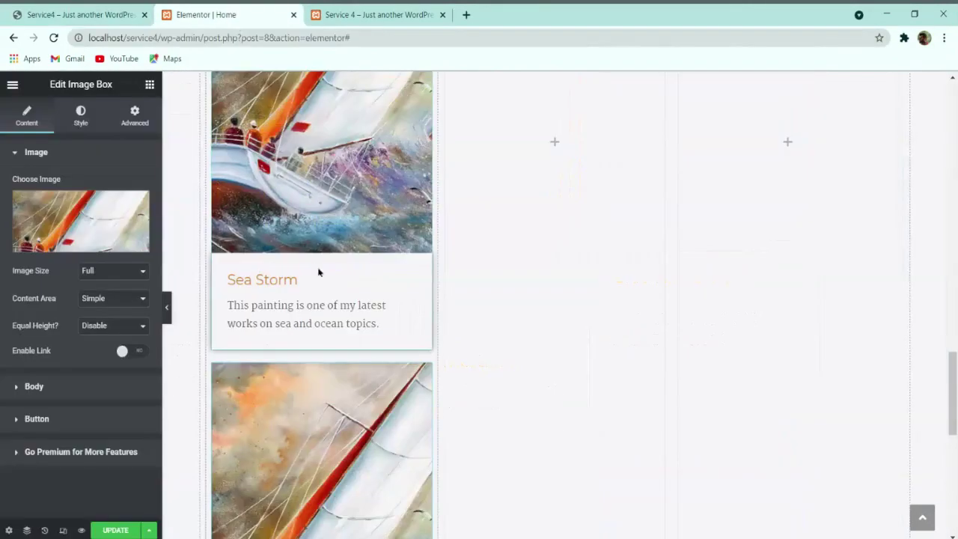
click(65, 387)
key(ctrl+v)
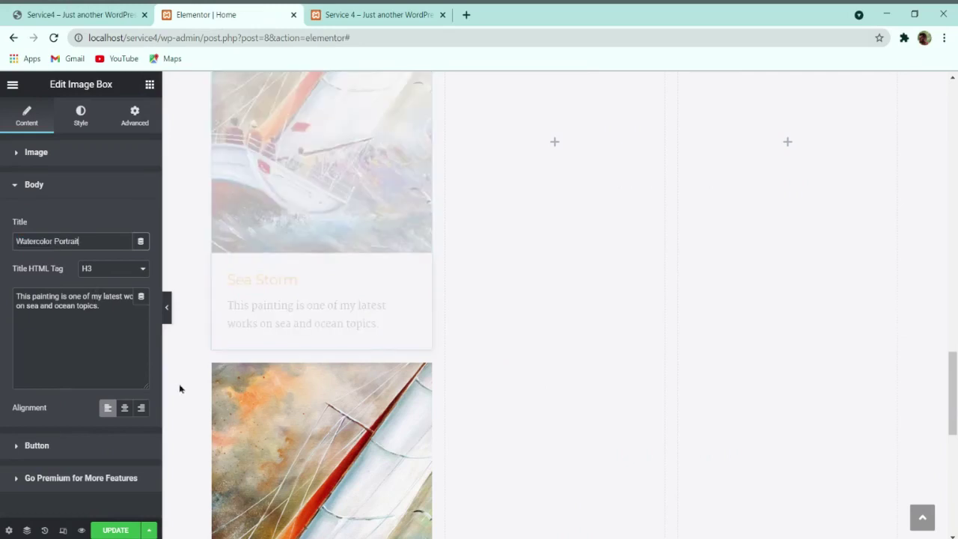
Step: Replace the description with the portrait's paragraph from the live site
click(107, 15)
triple_click(252, 352)
key(ctrl+c)
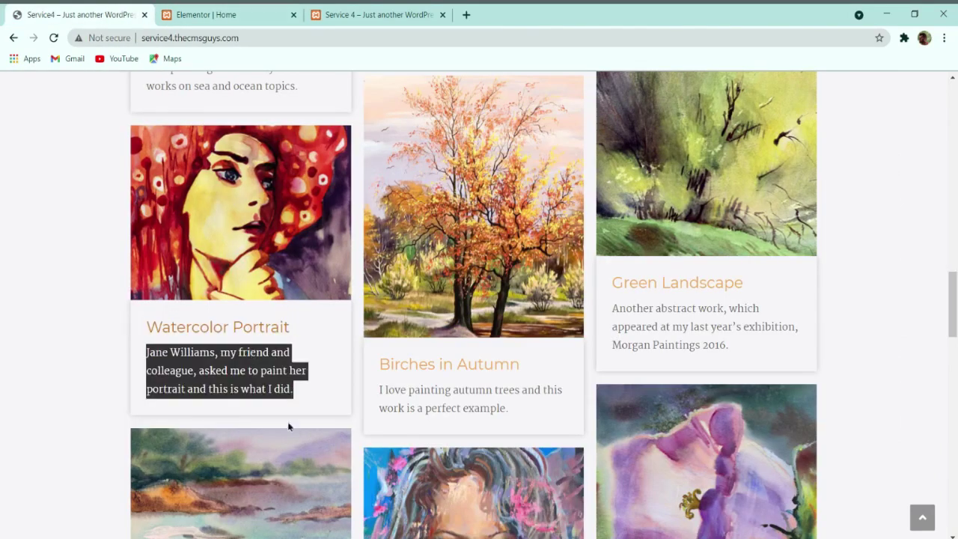
click(257, 14)
triple_click(72, 296)
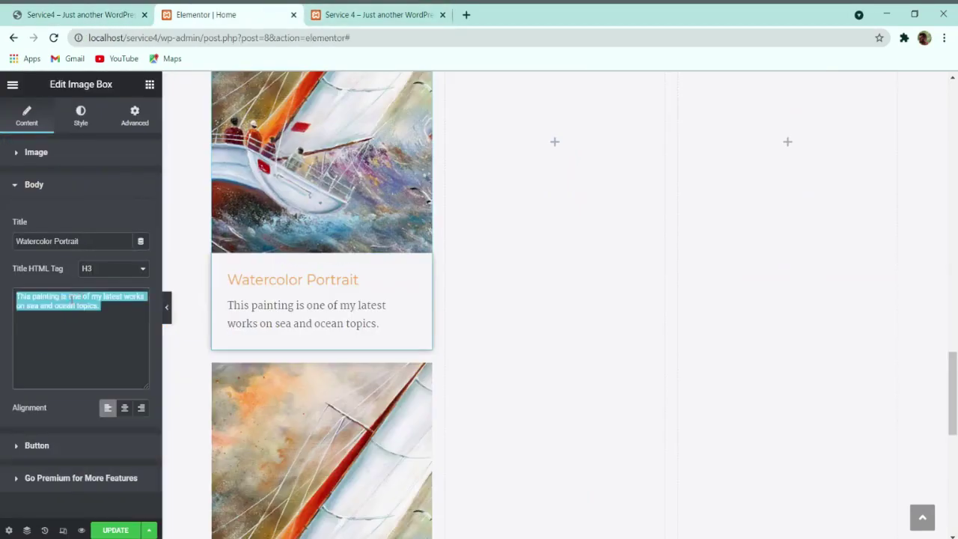
key(ctrl+v)
Step: Give the Watercolor Portrait card the red watercolor portrait image
click(43, 150)
click(85, 239)
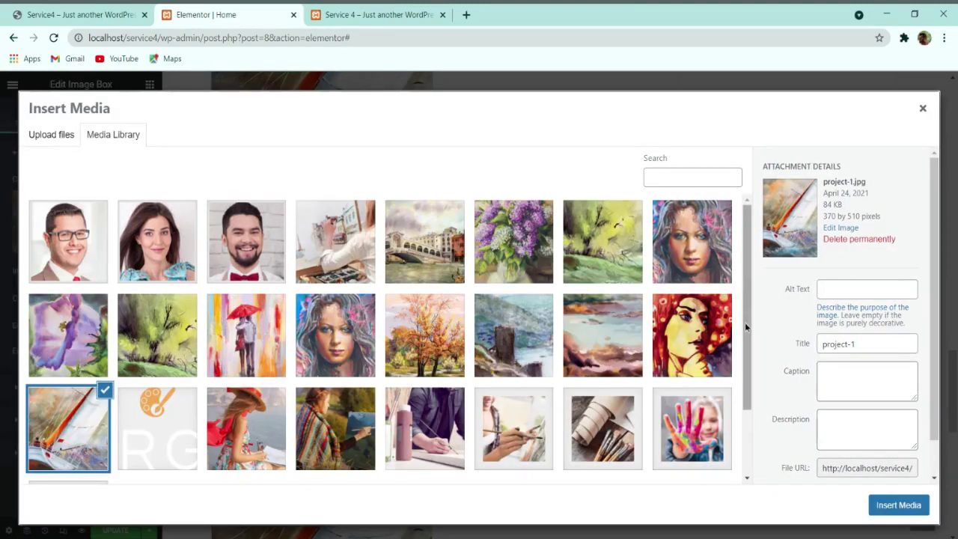
click(699, 333)
click(897, 504)
scroll(299, 292, up, 3)
scroll(307, 352, down, 2)
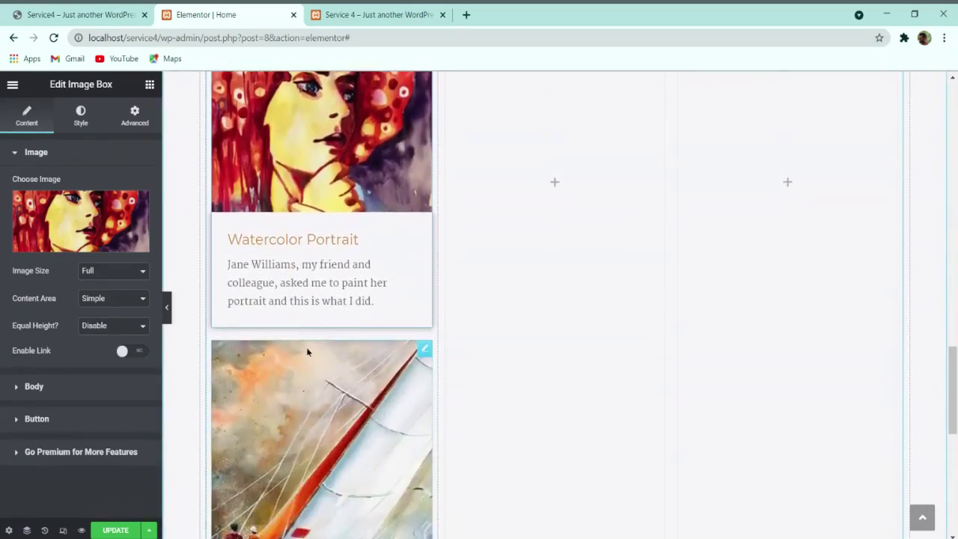
Step: Give the Watercolor Seascape card the project-3 seascape painting
key(ctrl+1)
scroll(268, 299, down, 5)
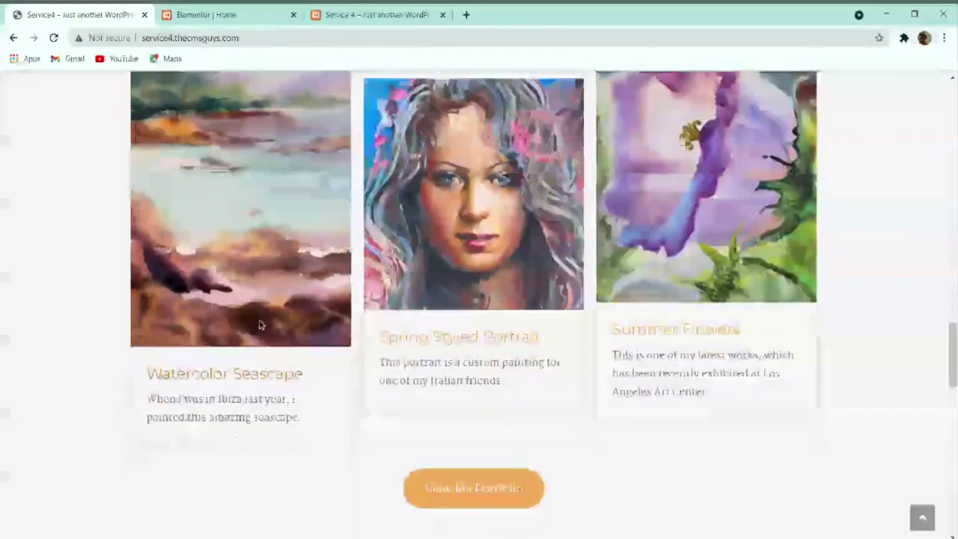
triple_click(232, 347)
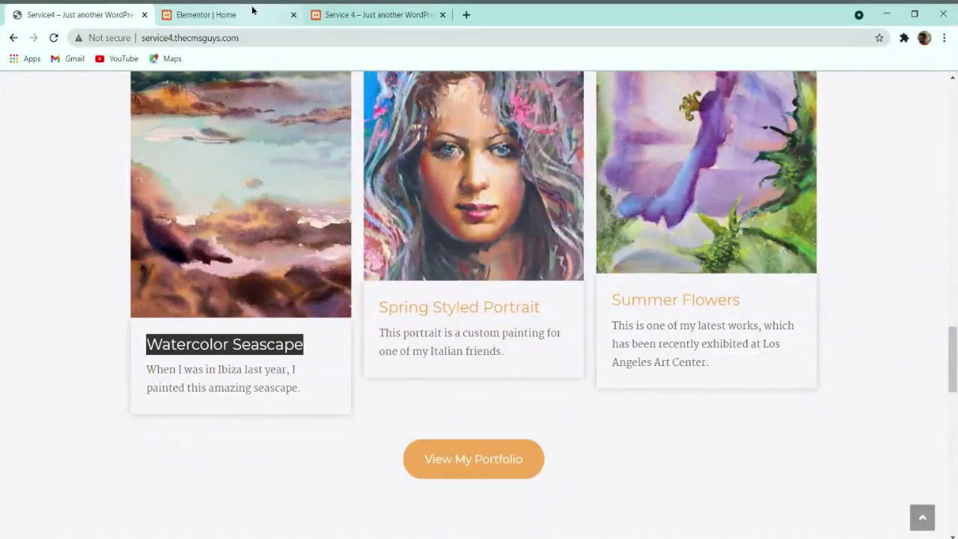
click(253, 10)
click(105, 225)
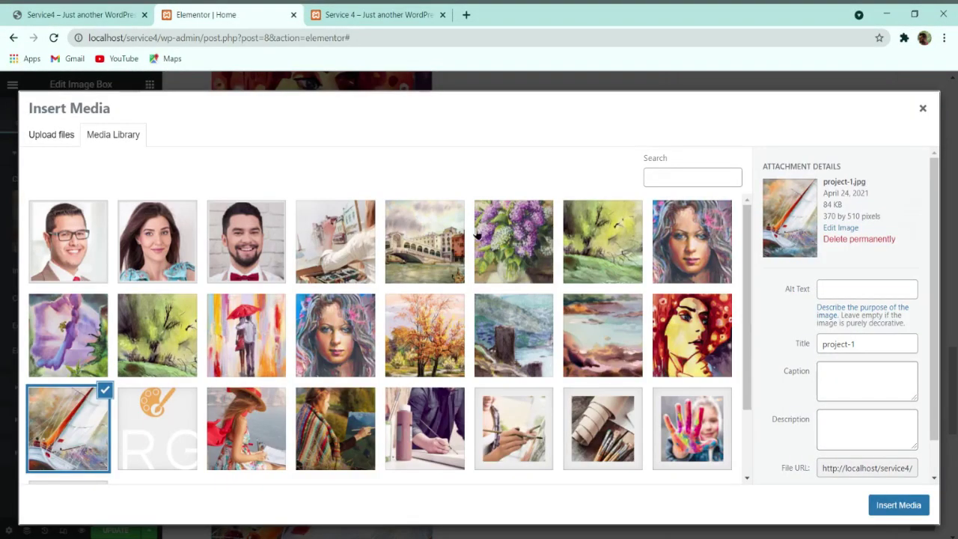
click(629, 374)
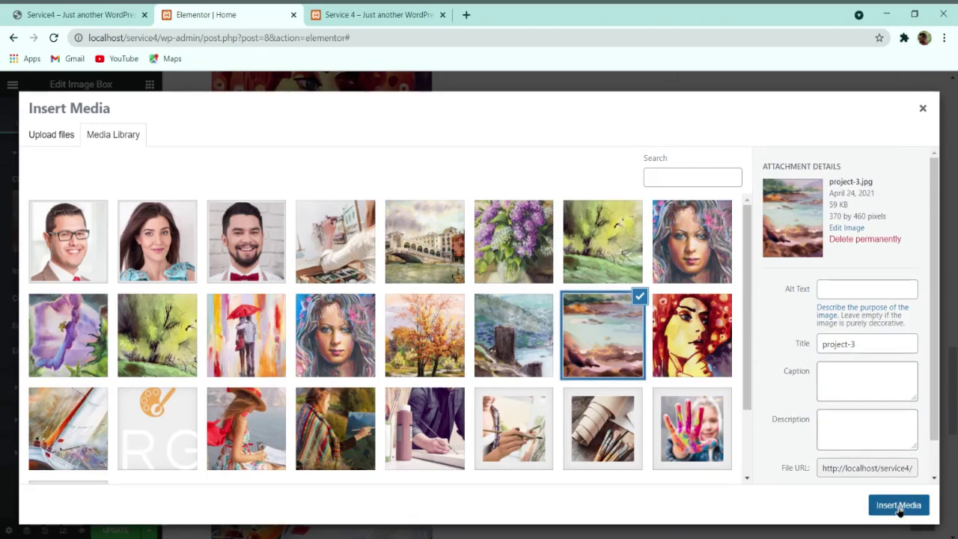
click(898, 504)
Step: Replace the seascape card's description with the Ibiza paragraph from the live site
scroll(441, 465, down, 3)
click(60, 388)
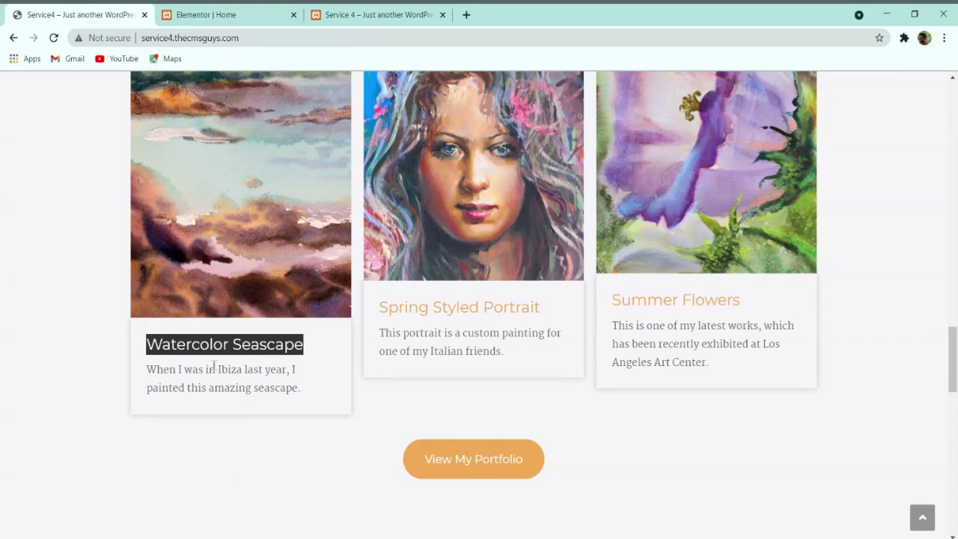
click(213, 367)
key(ctrl+a)
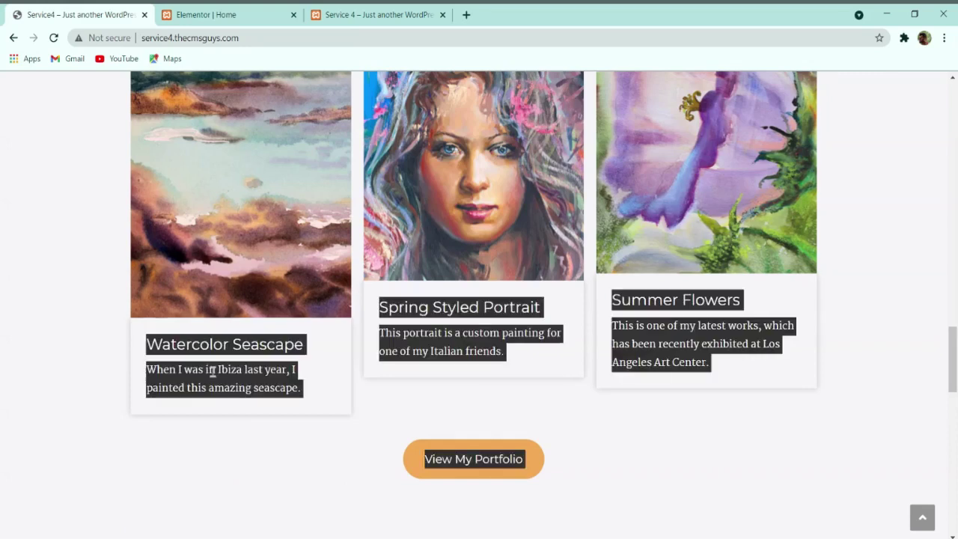
triple_click(249, 386)
key(ctrl+c)
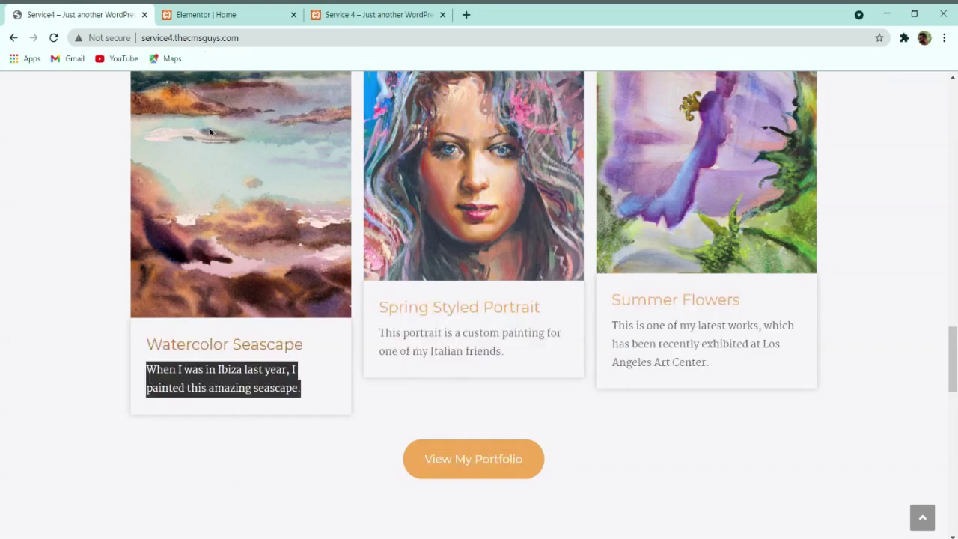
click(212, 15)
triple_click(60, 302)
key(ctrl+v)
scroll(500, 265, down, 3)
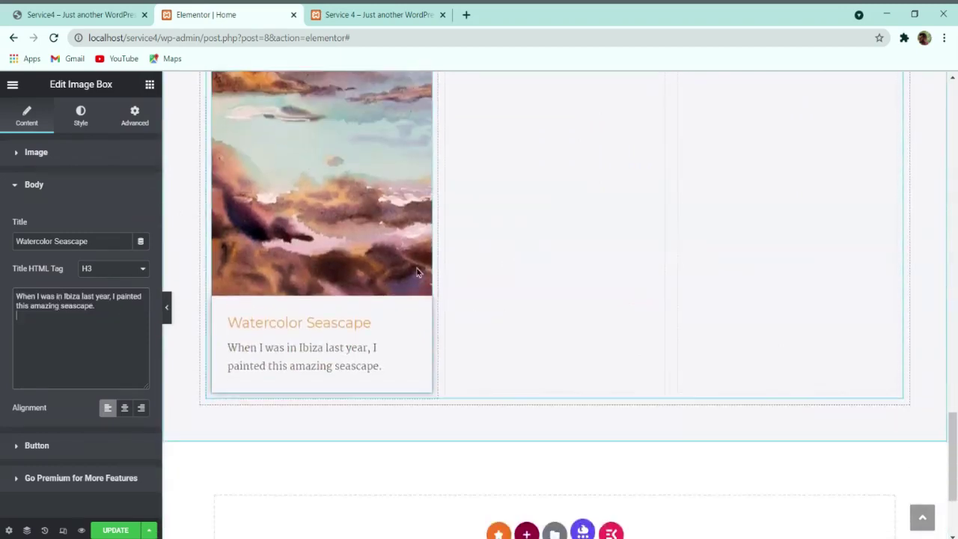
scroll(405, 276, up, 7)
scroll(394, 269, up, 6)
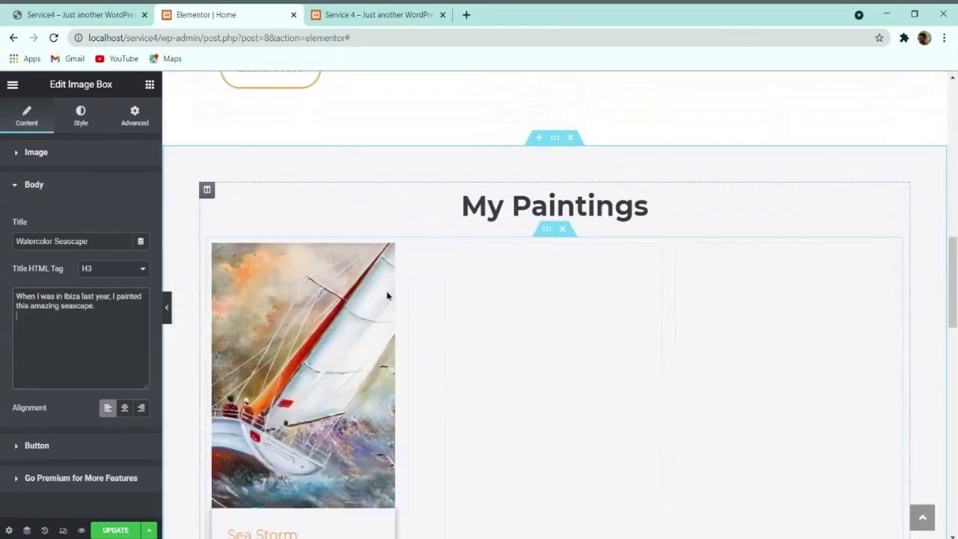
Step: Set the Sea Storm column width to 33
drag(386, 290, 368, 289)
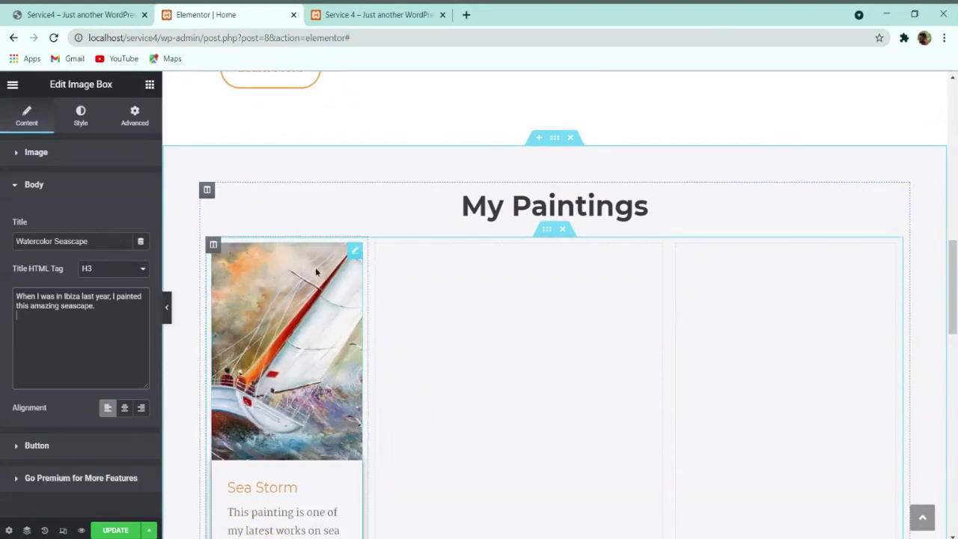
click(213, 245)
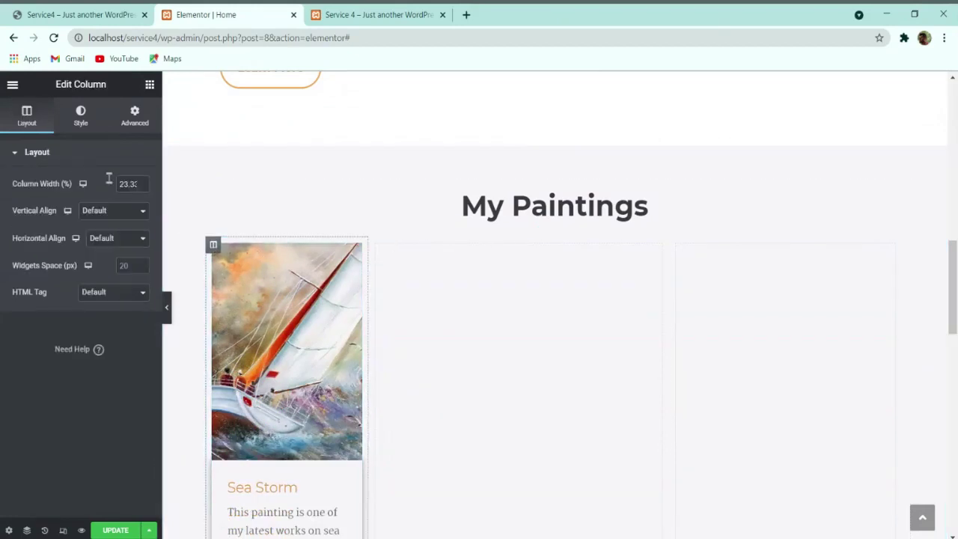
click(298, 253)
click(29, 119)
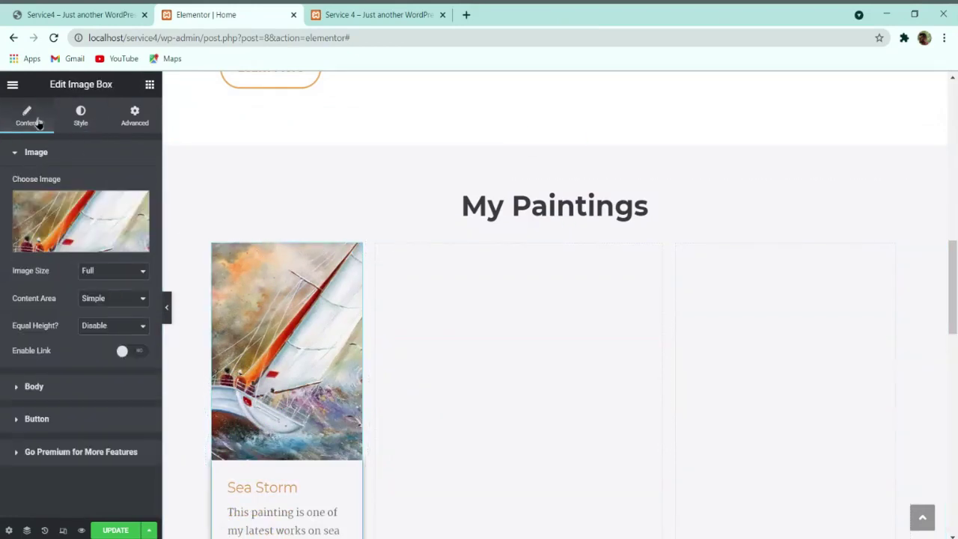
click(213, 245)
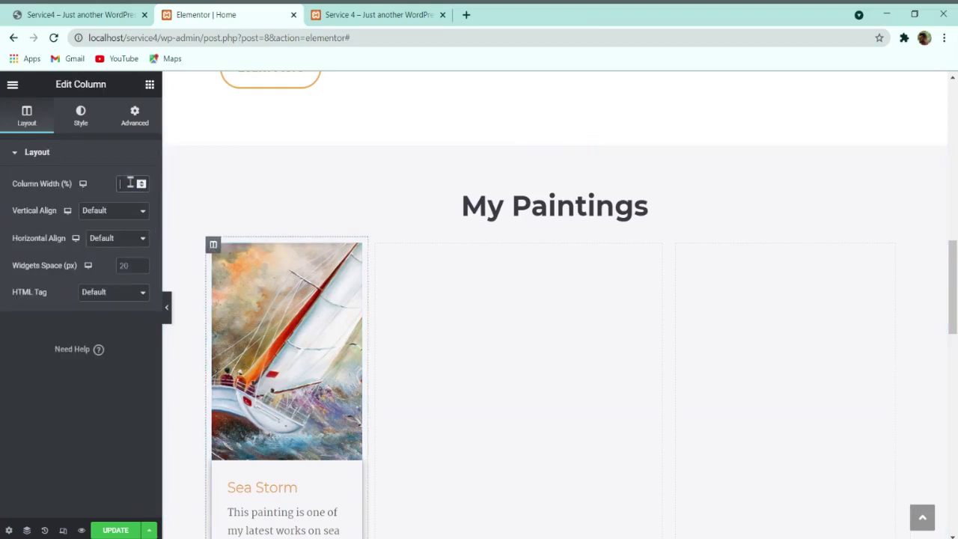
click(136, 164)
click(125, 153)
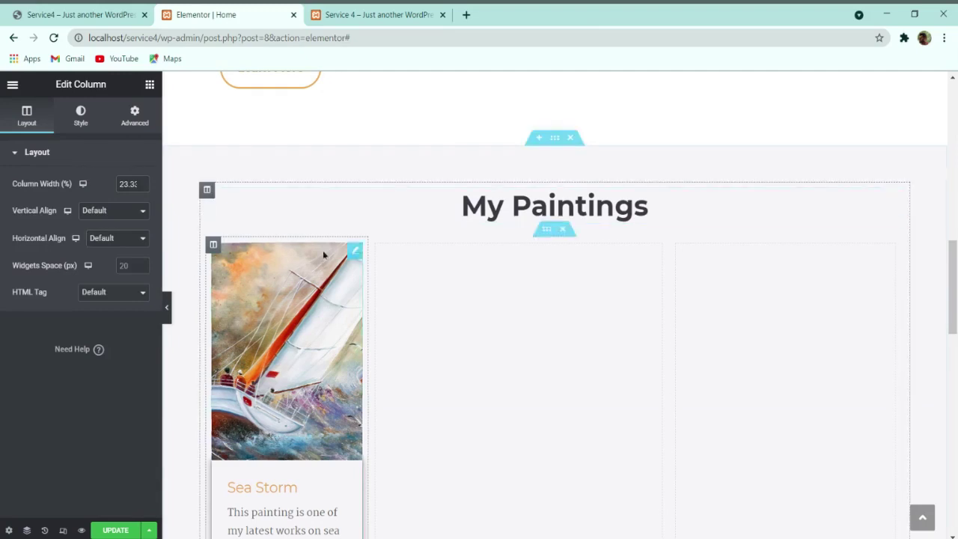
double_click(127, 183)
text(33)
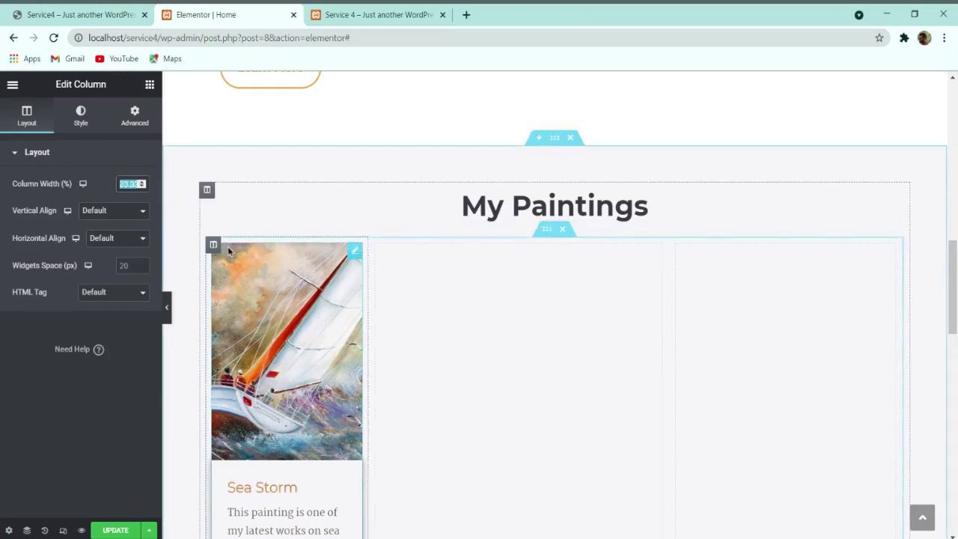
click(709, 297)
Step: Delete the empty middle and right columns
scroll(554, 359, down, 2)
scroll(520, 352, up, 1)
scroll(487, 338, down, 3)
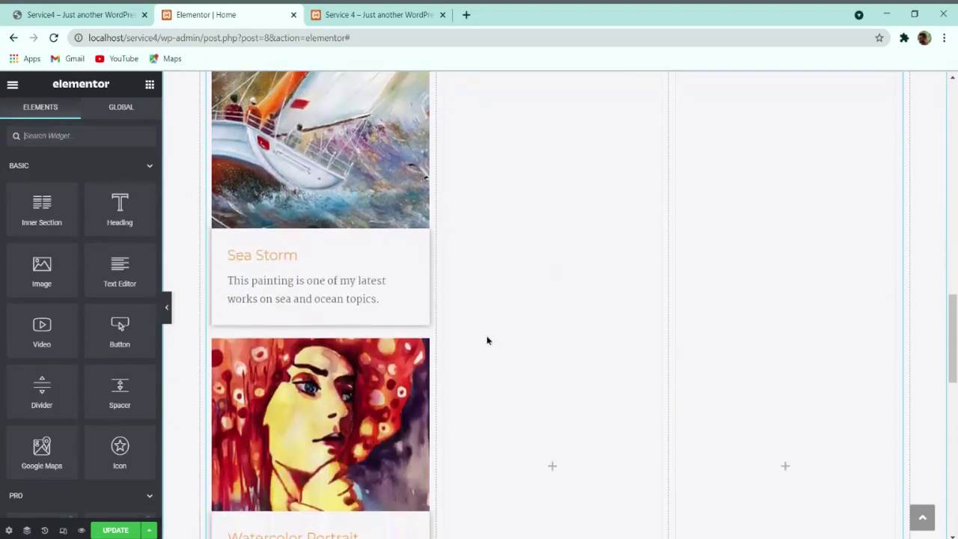
scroll(217, 150, up, 4)
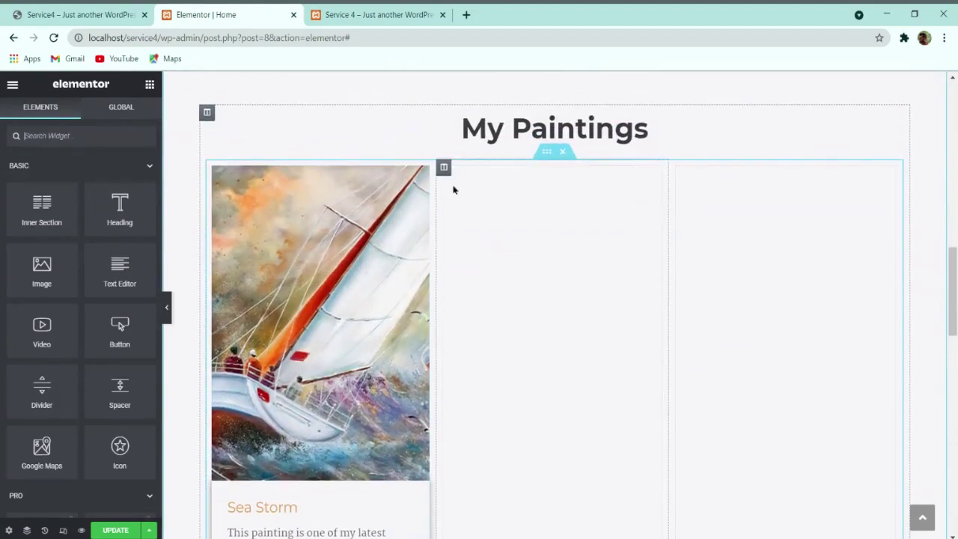
right_click(445, 173)
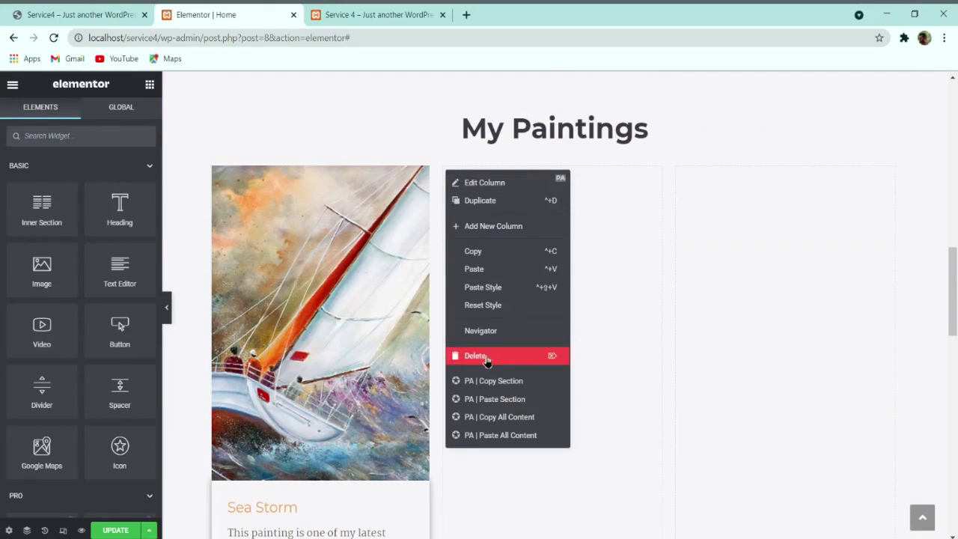
click(479, 355)
right_click(561, 170)
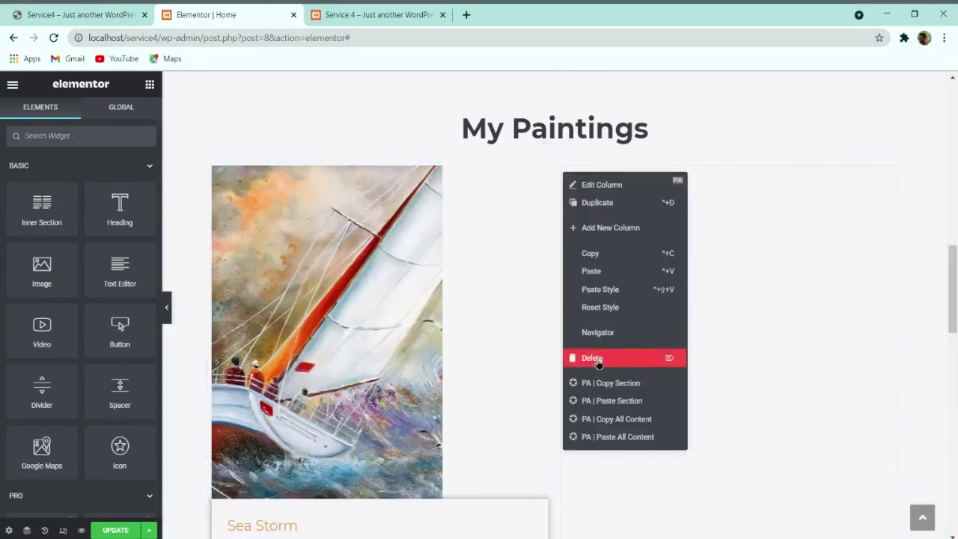
click(575, 357)
scroll(491, 268, down, 2)
scroll(491, 267, up, 3)
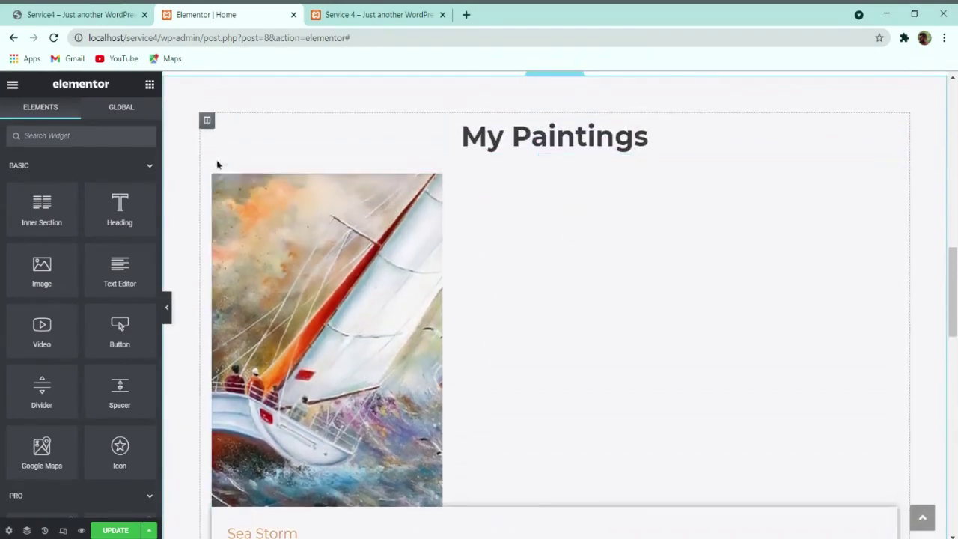
Step: Duplicate the Sea Storm column twice to fill three columns
right_click(215, 178)
click(251, 206)
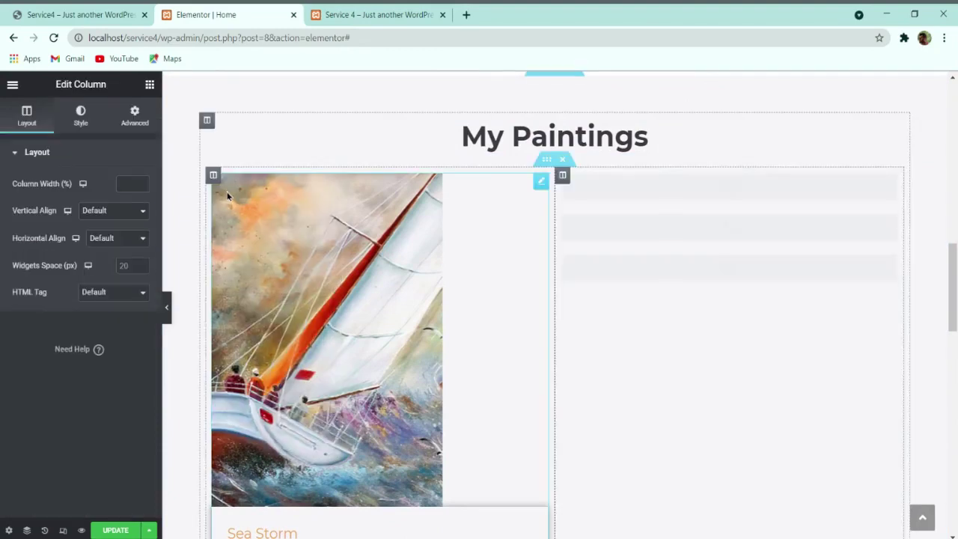
right_click(217, 183)
click(250, 208)
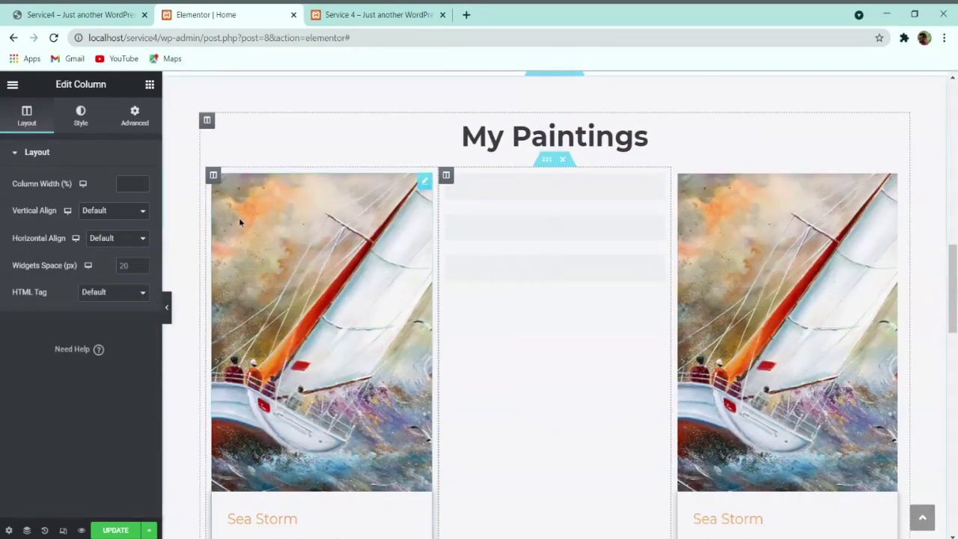
scroll(556, 223, down, 2)
Step: Give the middle column's Sea Storm card the fortress ruins painting
scroll(733, 299, down, 7)
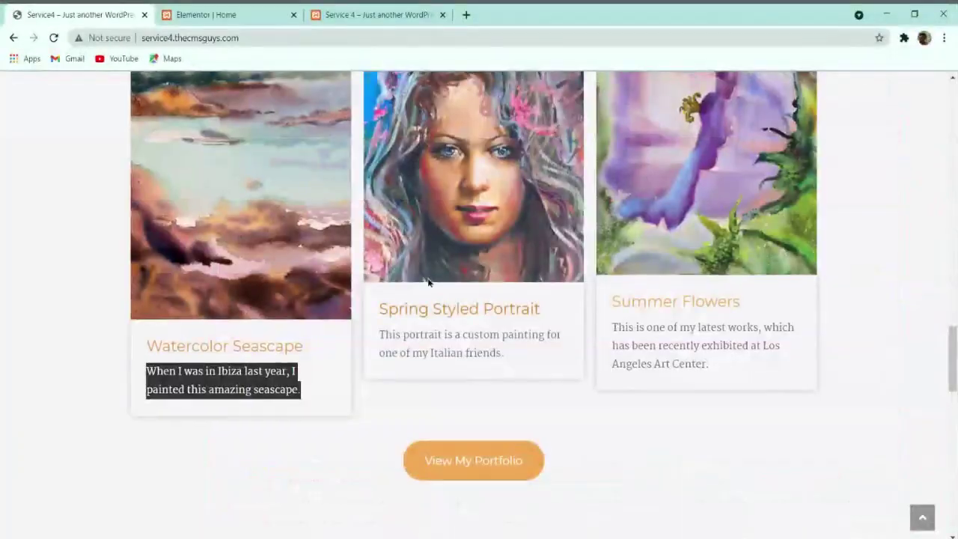
scroll(436, 277, up, 10)
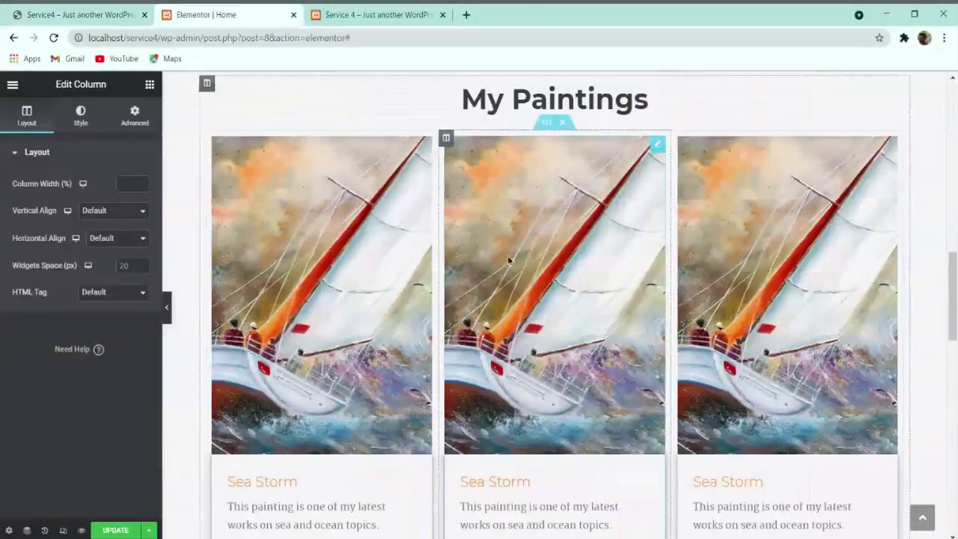
click(611, 205)
click(70, 232)
click(43, 10)
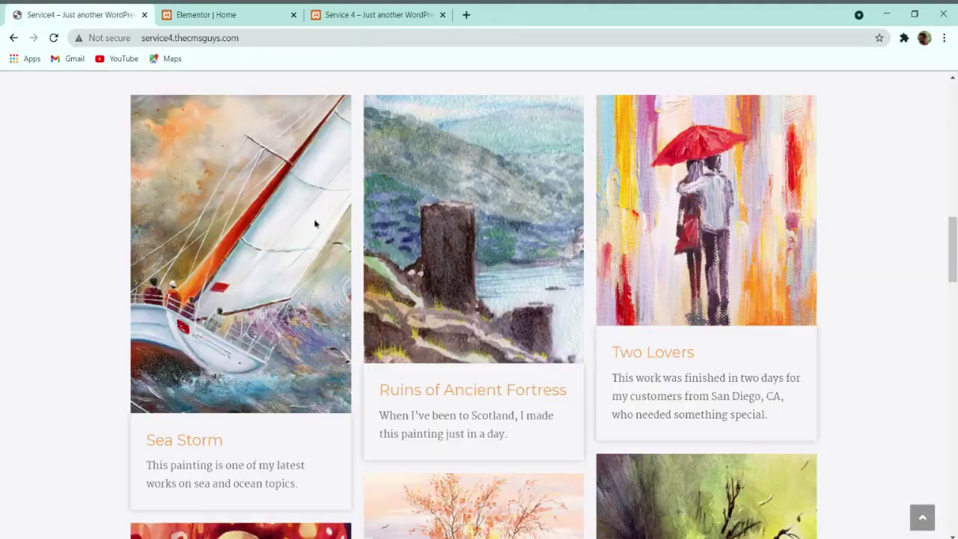
scroll(359, 269, up, 4)
scroll(412, 314, down, 4)
click(243, 10)
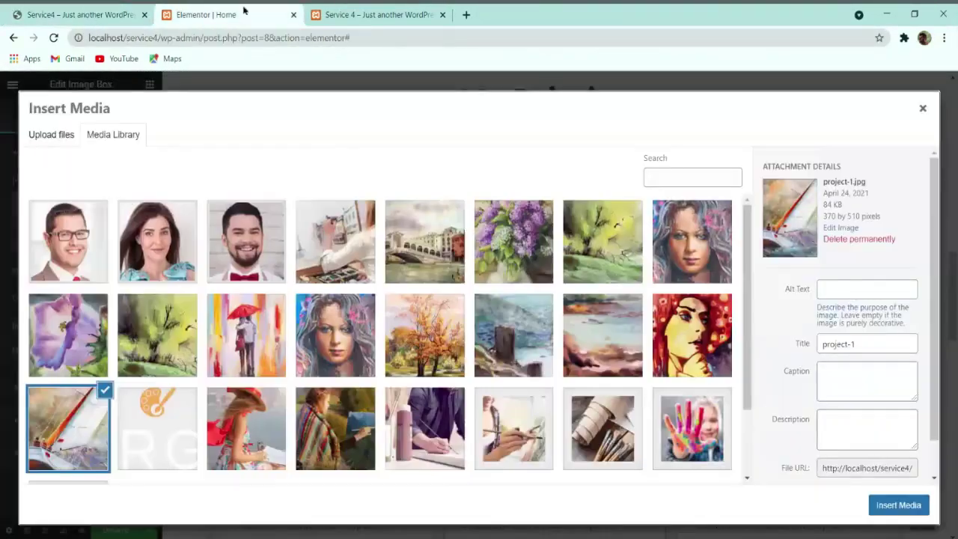
click(495, 316)
click(899, 509)
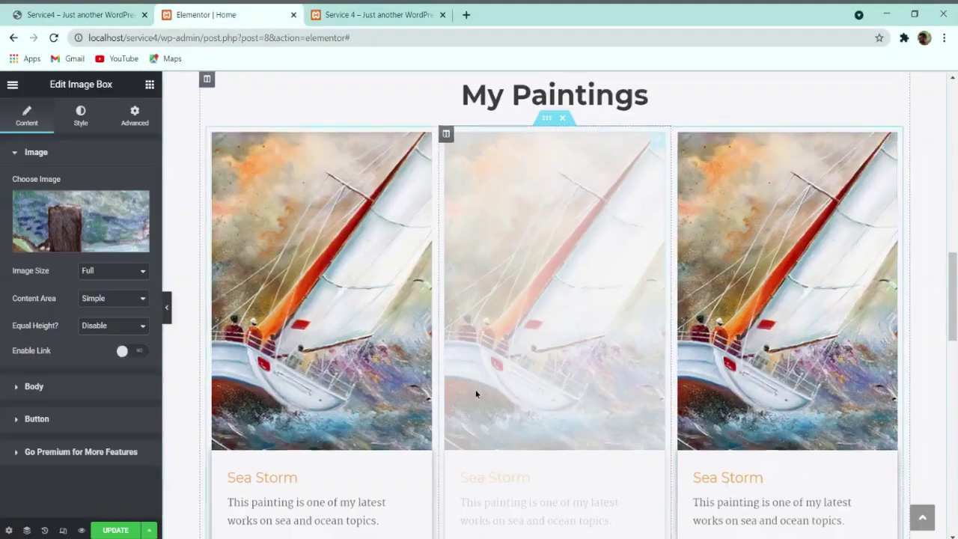
scroll(477, 390, down, 3)
Step: Set the middle Watercolor Portrait card's image to the autumn trees painting
click(524, 387)
click(62, 217)
click(74, 14)
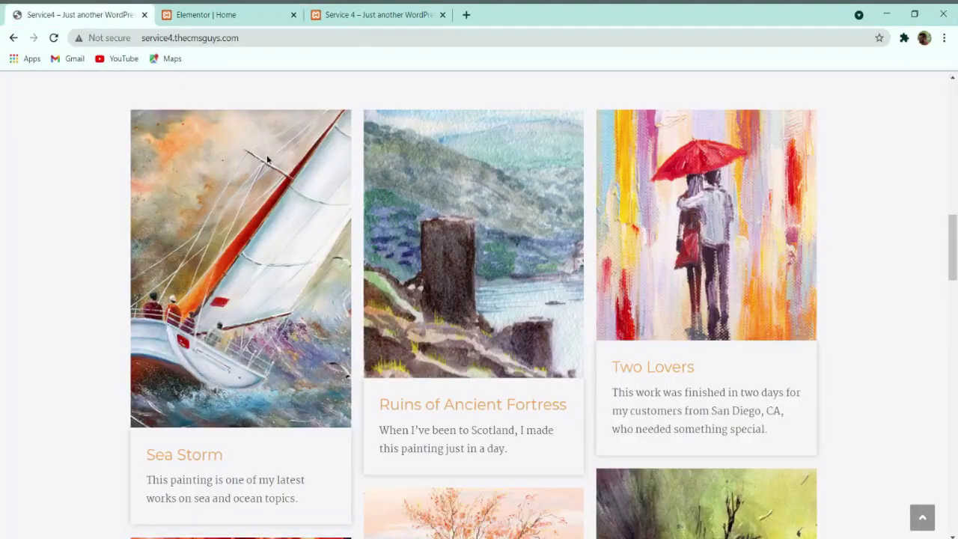
scroll(443, 261, down, 5)
click(259, 14)
click(424, 334)
click(880, 509)
scroll(535, 408, down, 5)
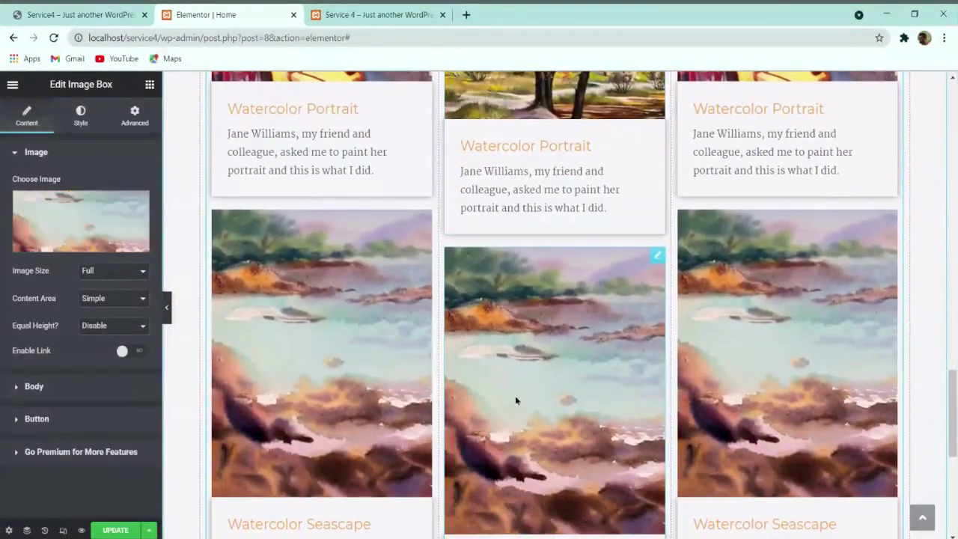
Step: Replace the middle seascape card's image with the woman's portrait painting
key(ctrl+shift+Tab)
scroll(517, 412, down, 2)
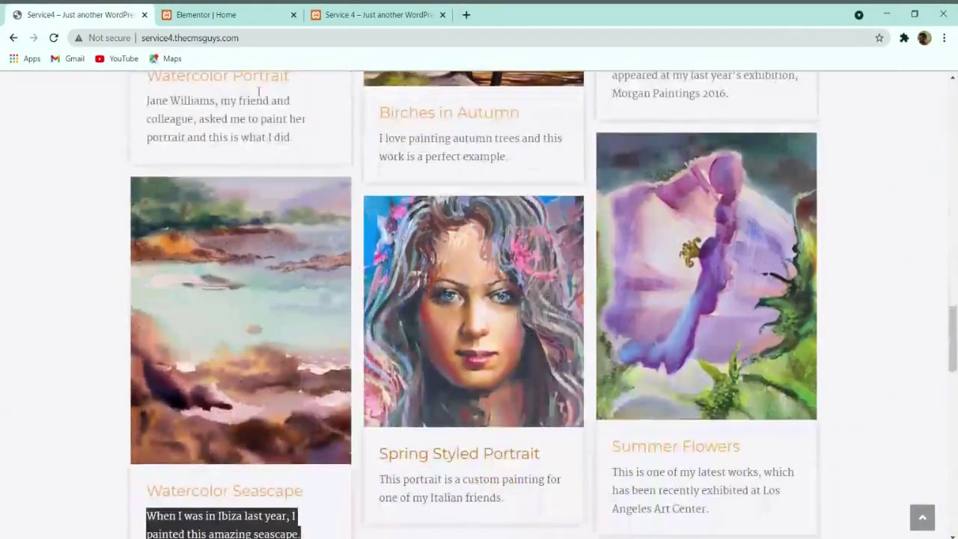
key(ctrl+Tab)
click(123, 223)
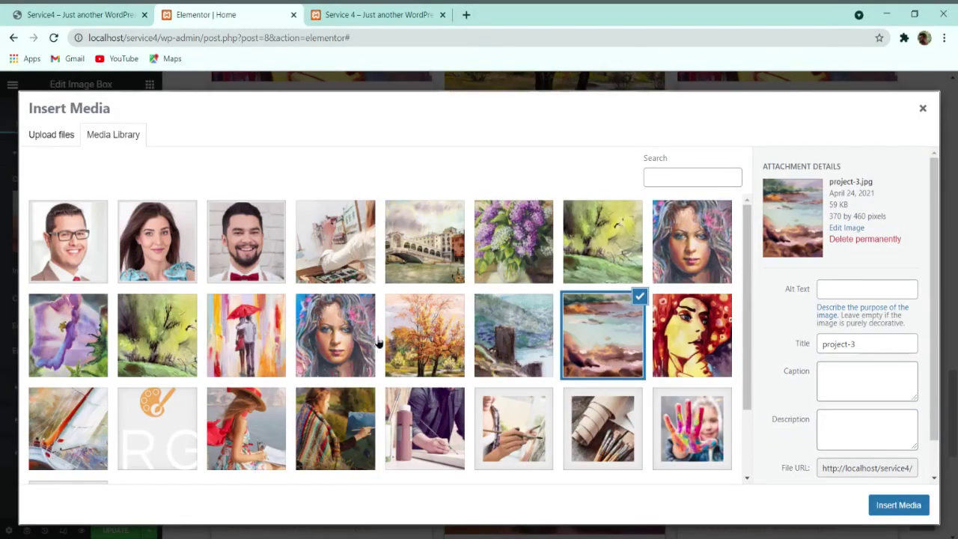
click(347, 337)
click(898, 505)
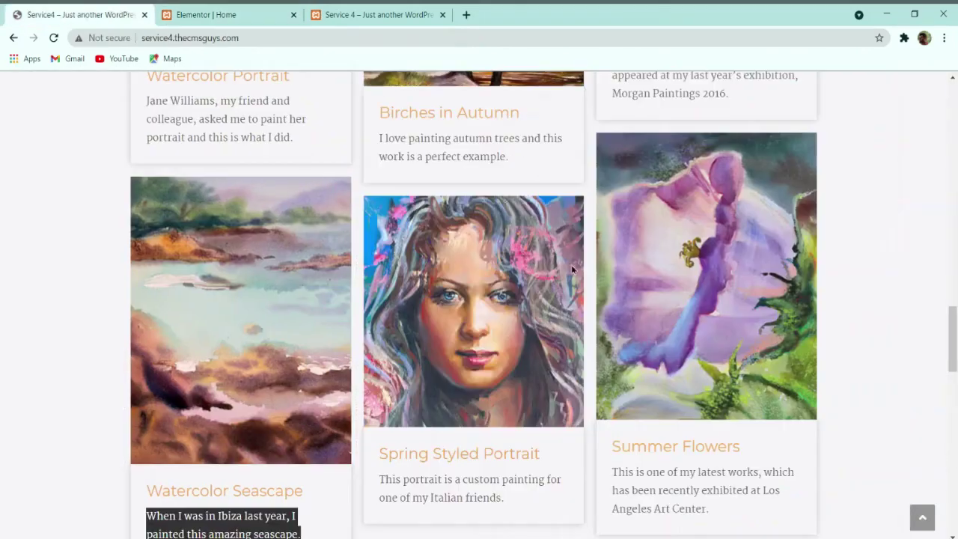
Step: Pick the red-umbrella painting for the next card
scroll(479, 300, up, 10)
click(202, 9)
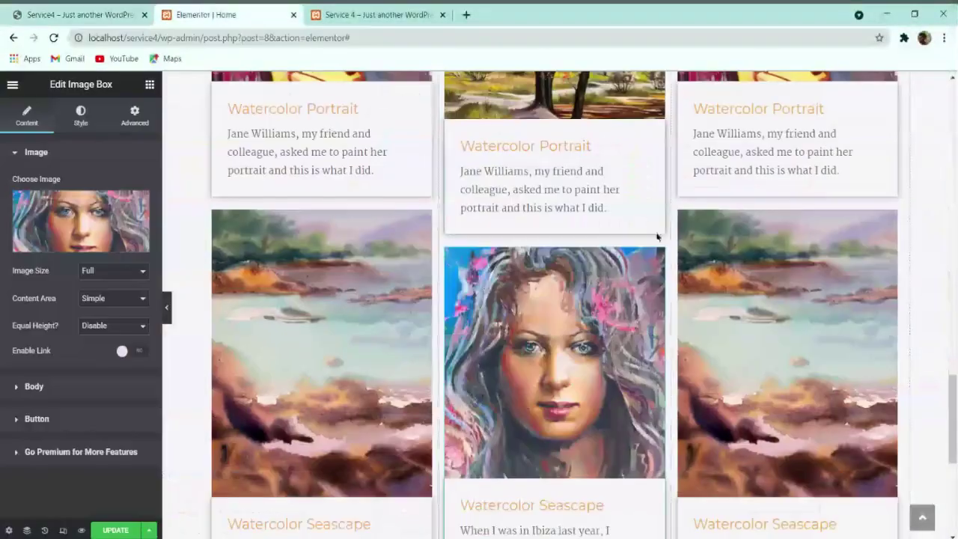
scroll(187, 187, up, 3)
click(116, 247)
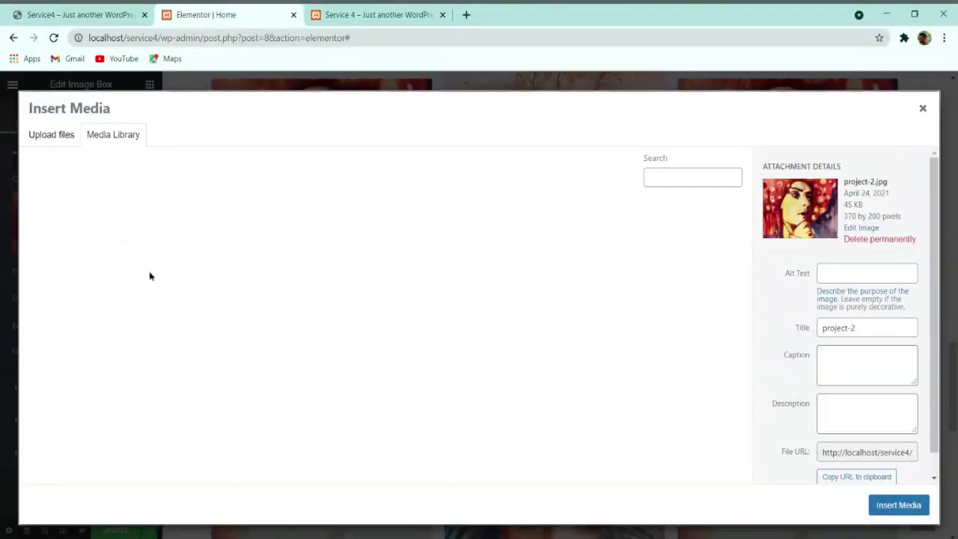
click(246, 335)
Step: Insert the red-umbrella painting, then put the green landscape painting into the lower-right image box
click(878, 502)
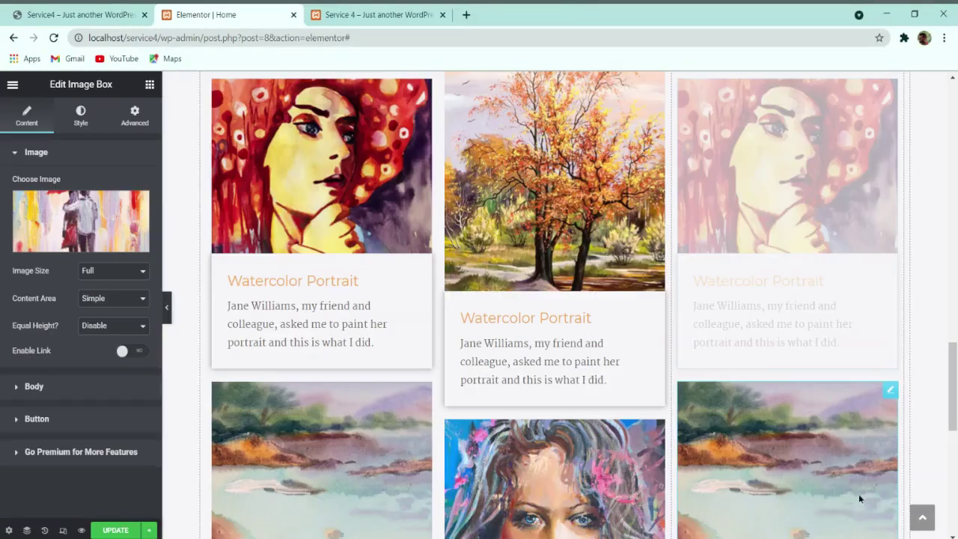
click(812, 460)
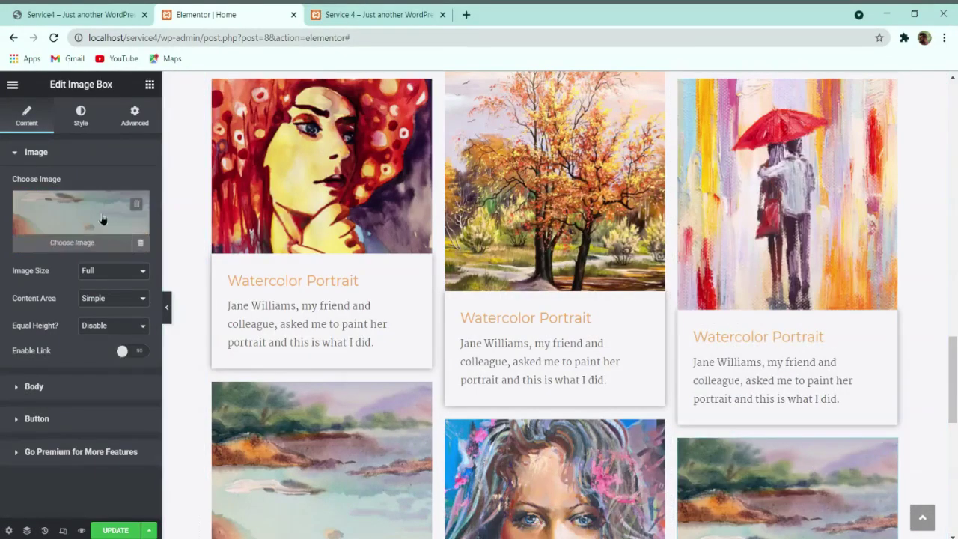
click(80, 225)
click(169, 341)
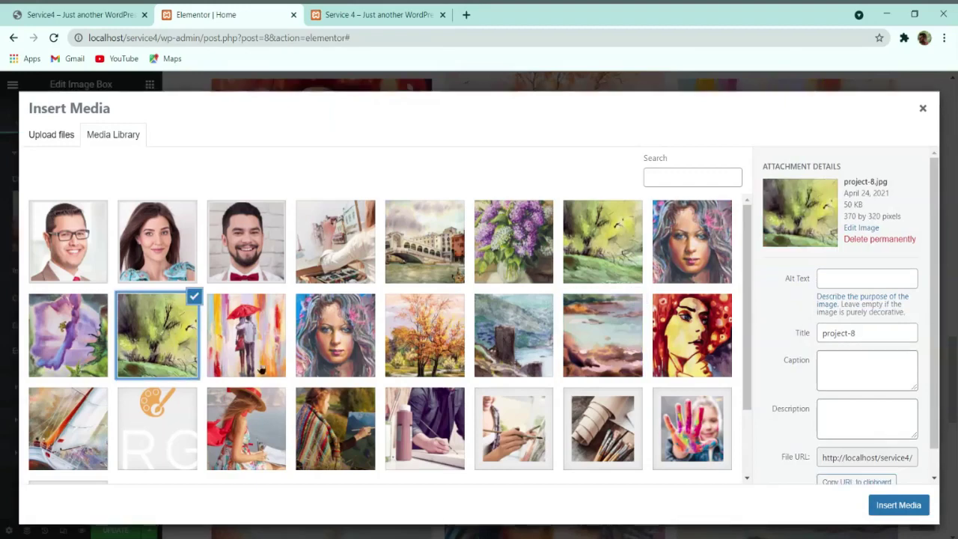
click(893, 506)
scroll(823, 412, down, 10)
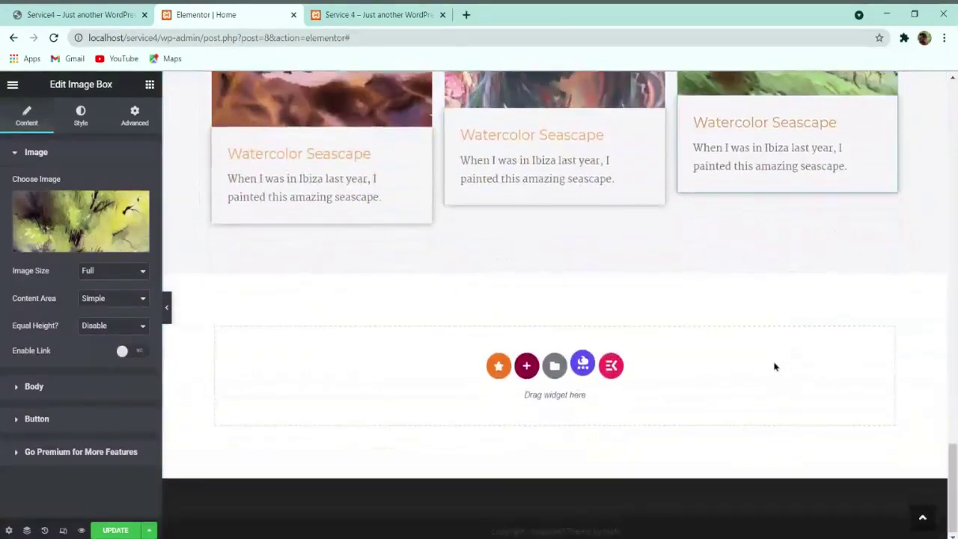
scroll(775, 366, up, 15)
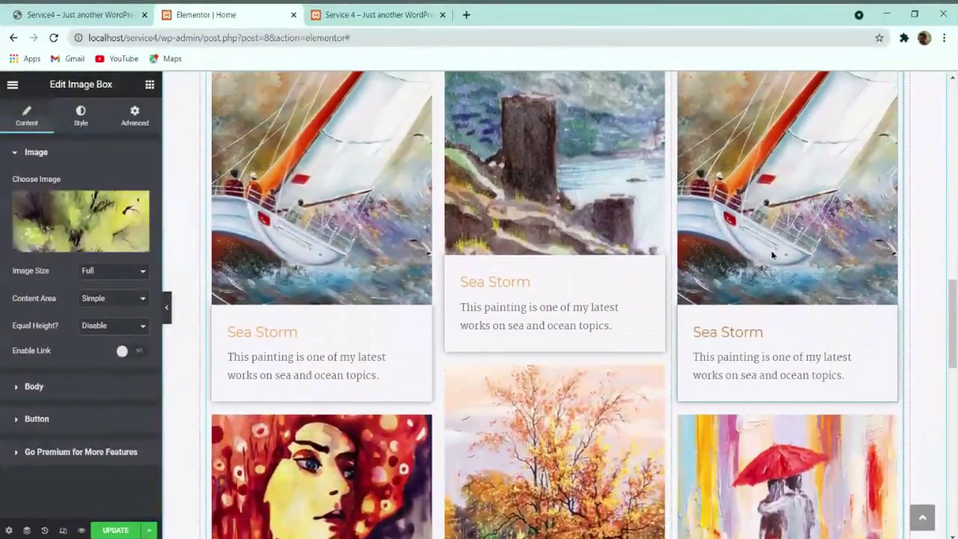
Step: Put the purple flower painting into the remaining image box
click(104, 239)
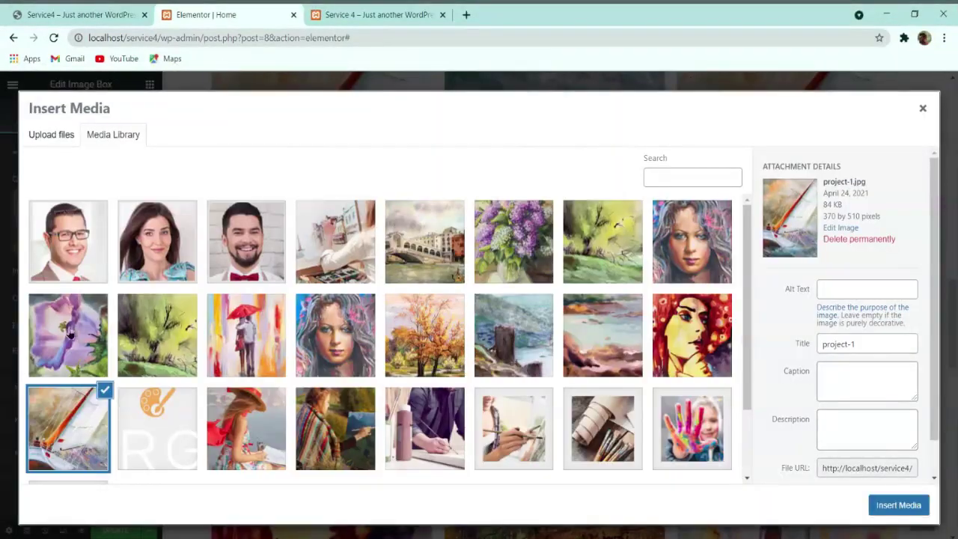
click(73, 336)
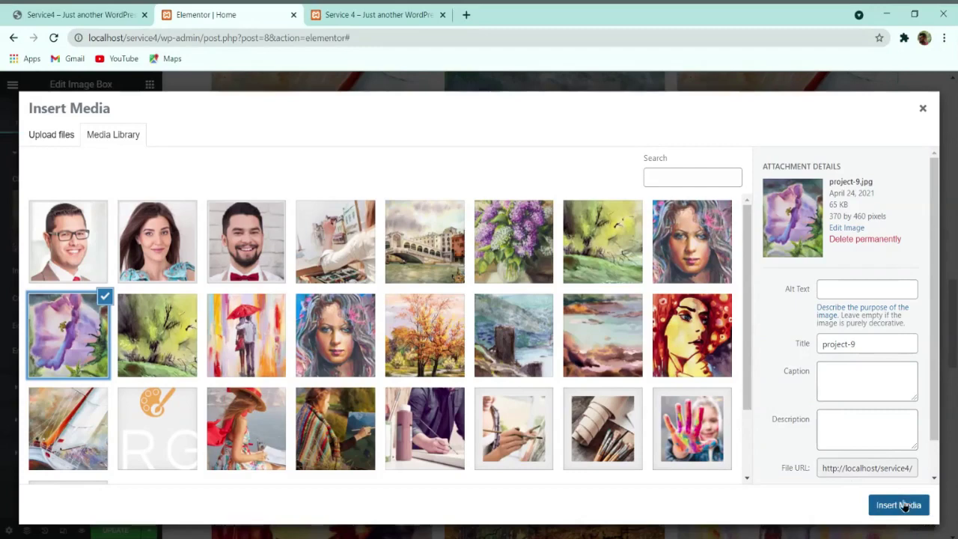
click(898, 505)
scroll(591, 349, down, 1)
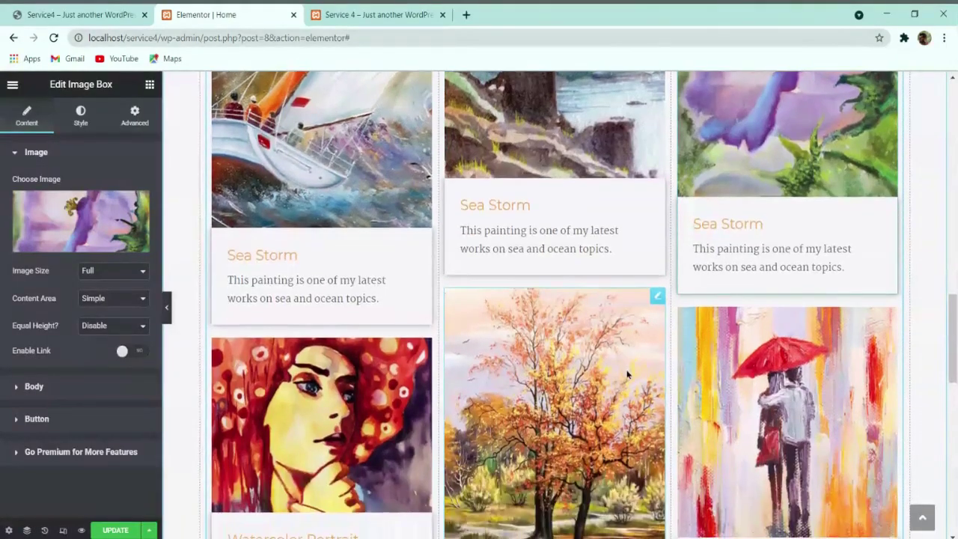
scroll(627, 374, up, 5)
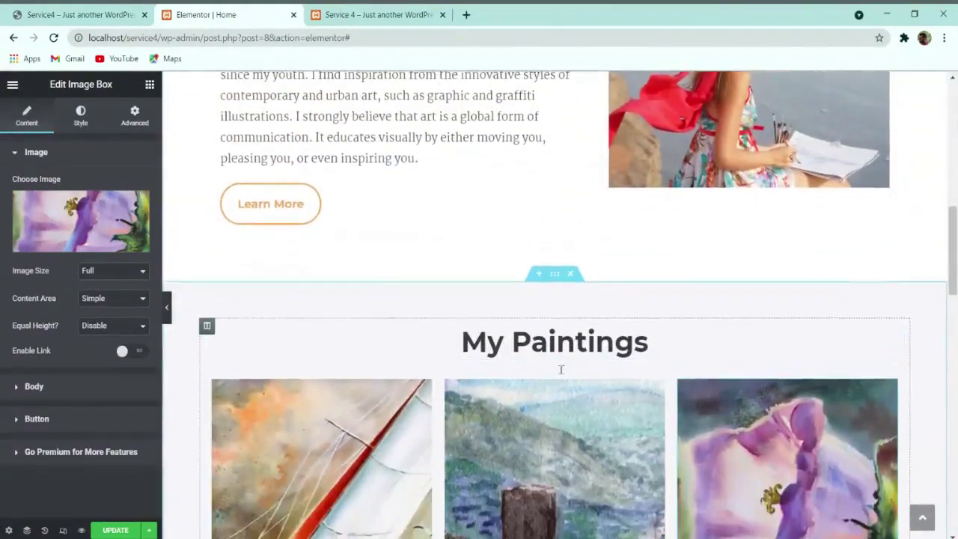
scroll(561, 369, down, 3)
Step: Compare the paintings gallery with the live site, then select the inner section holding the paintings
click(114, 9)
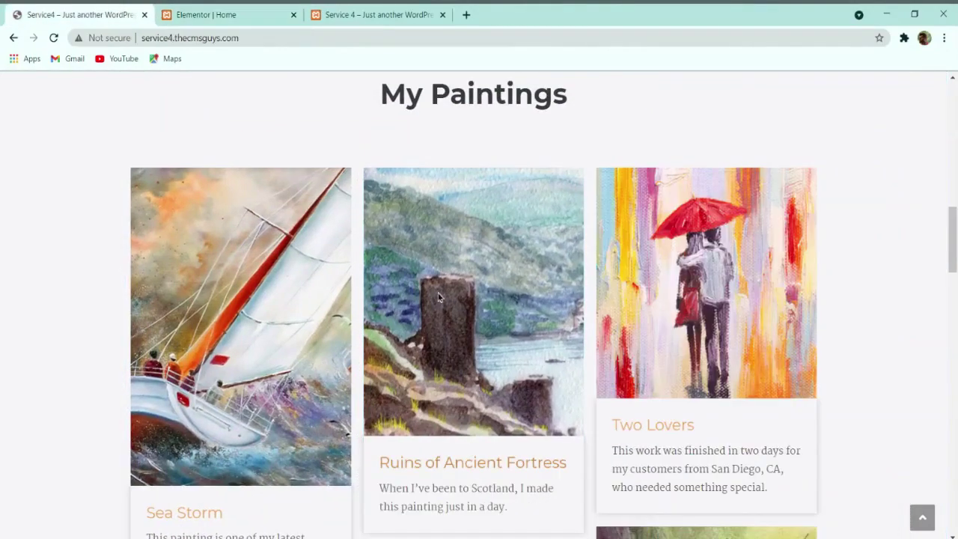
scroll(438, 297, down, 6)
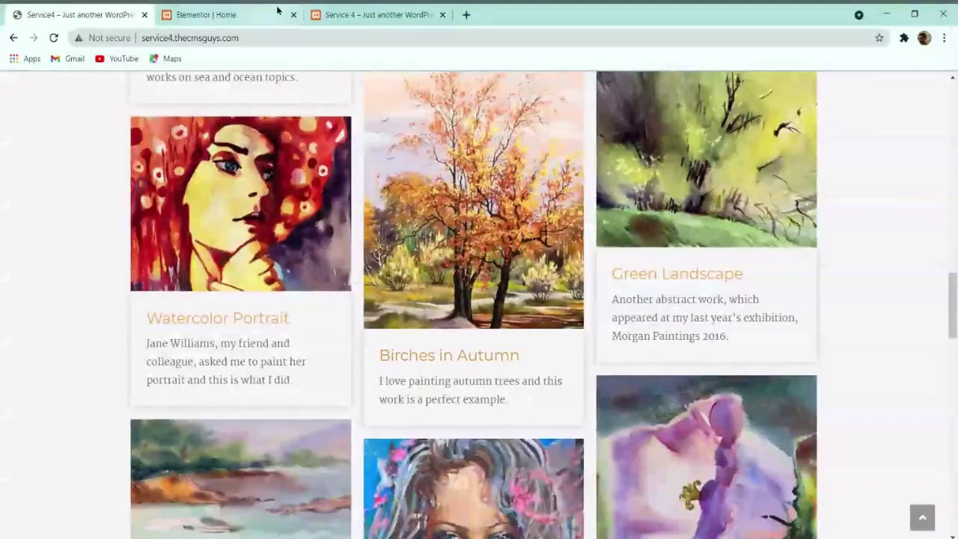
click(277, 11)
scroll(670, 389, down, 8)
scroll(677, 389, down, 3)
scroll(677, 389, up, 12)
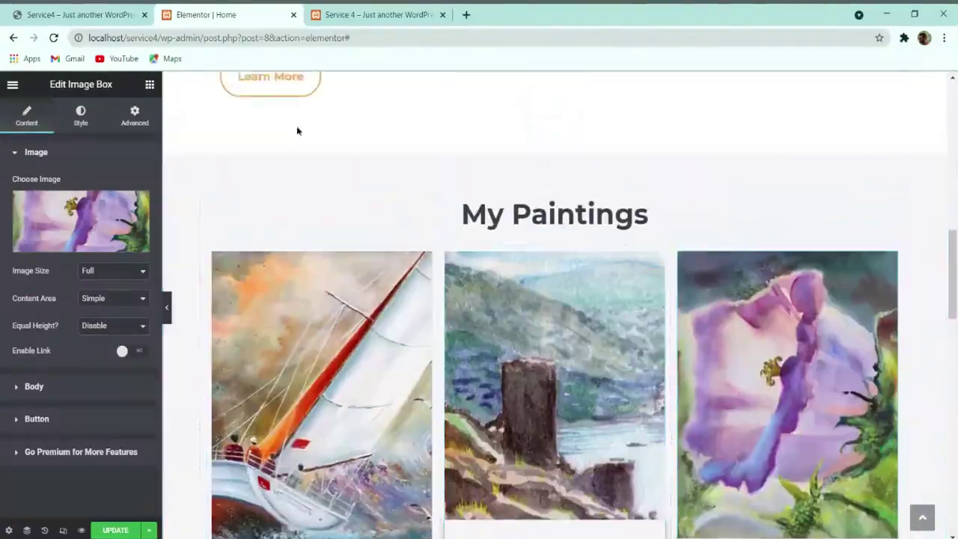
key(ctrl+shift+Tab)
scroll(566, 312, down, 6)
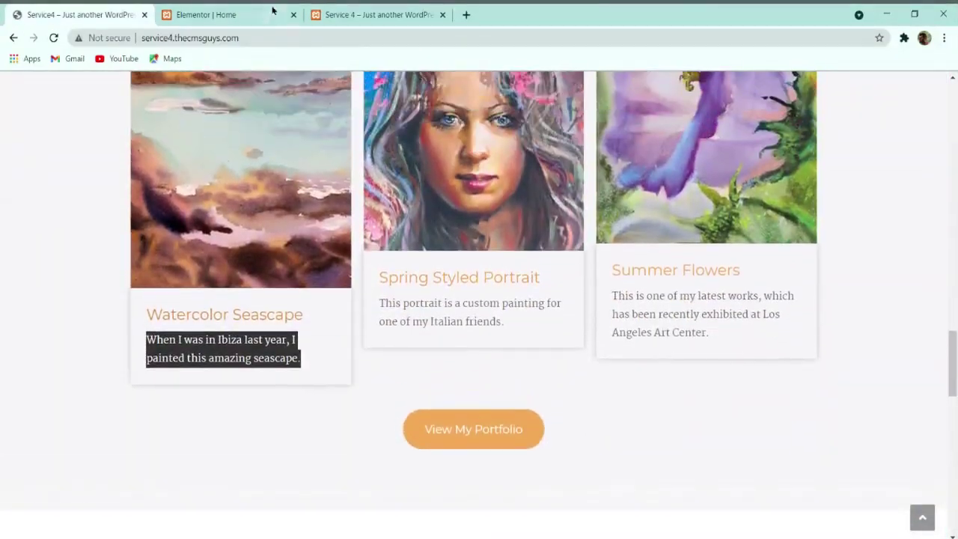
click(247, 15)
scroll(573, 352, down, 3)
scroll(553, 300, up, 3)
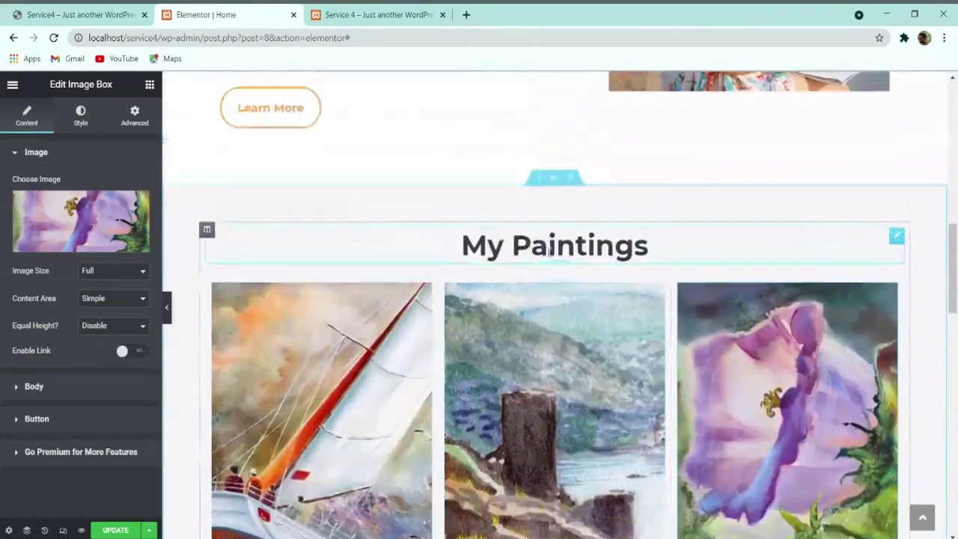
click(546, 288)
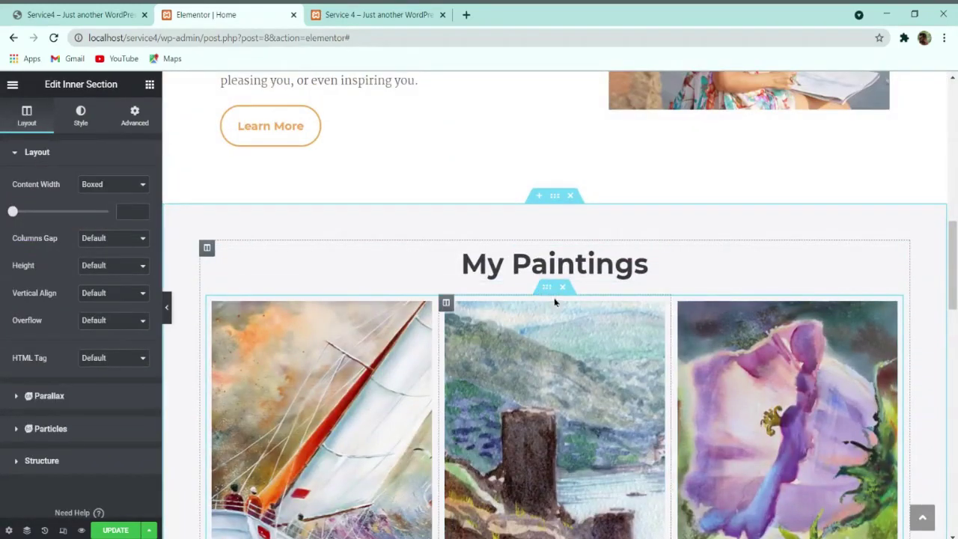
Step: Set the paintings inner section's top and bottom padding to 2 and drag the flower column to the middle
click(137, 115)
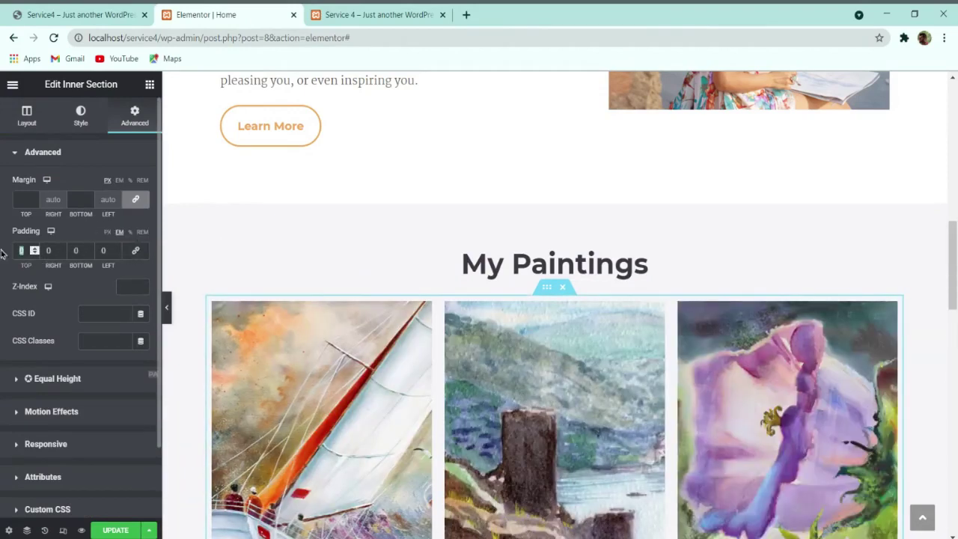
text(2)
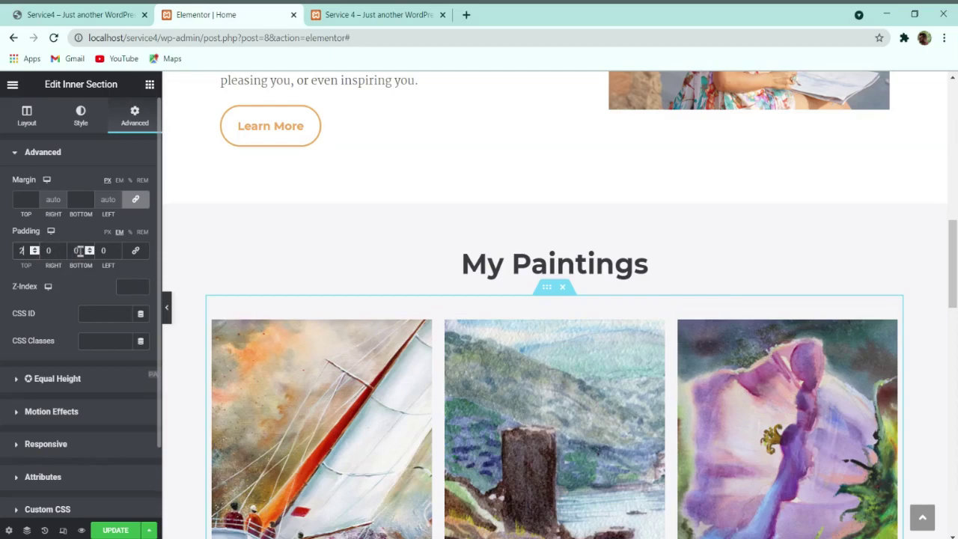
scroll(448, 232, down, 15)
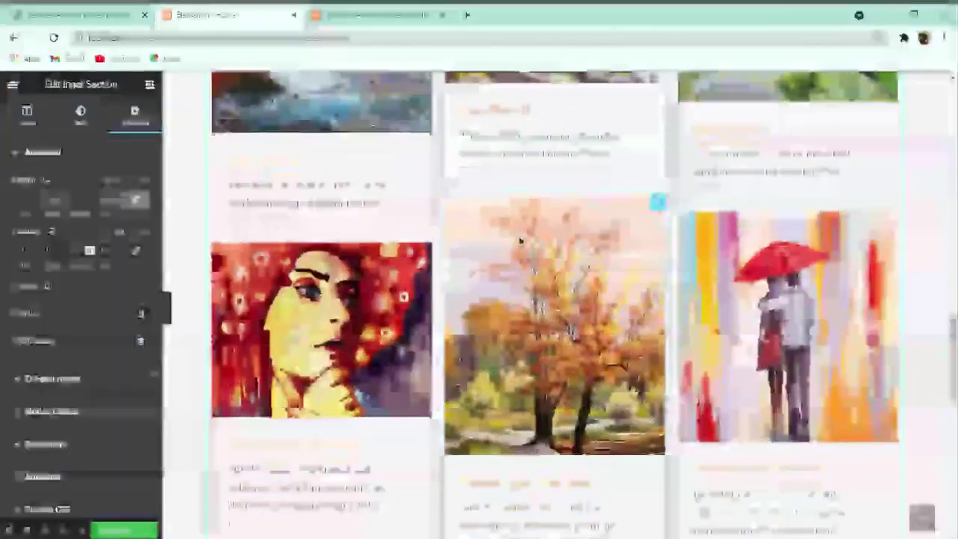
scroll(743, 400, up, 10)
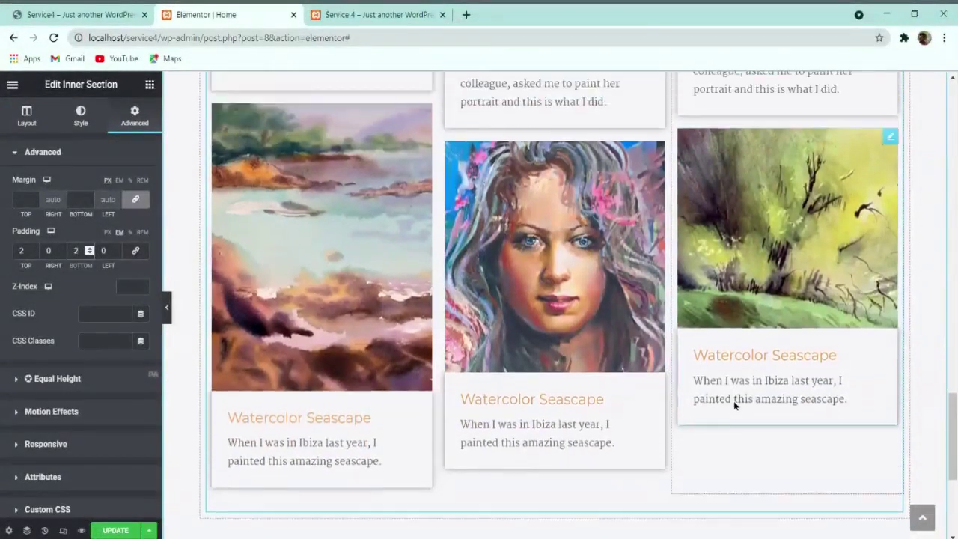
scroll(623, 384, up, 5)
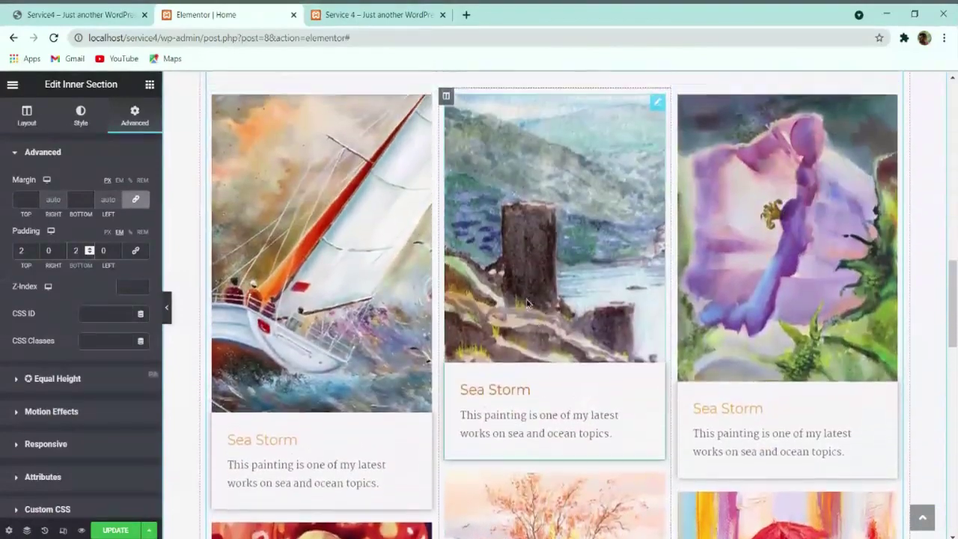
drag(449, 253, 739, 269)
scroll(737, 270, down, 5)
scroll(734, 271, down, 7)
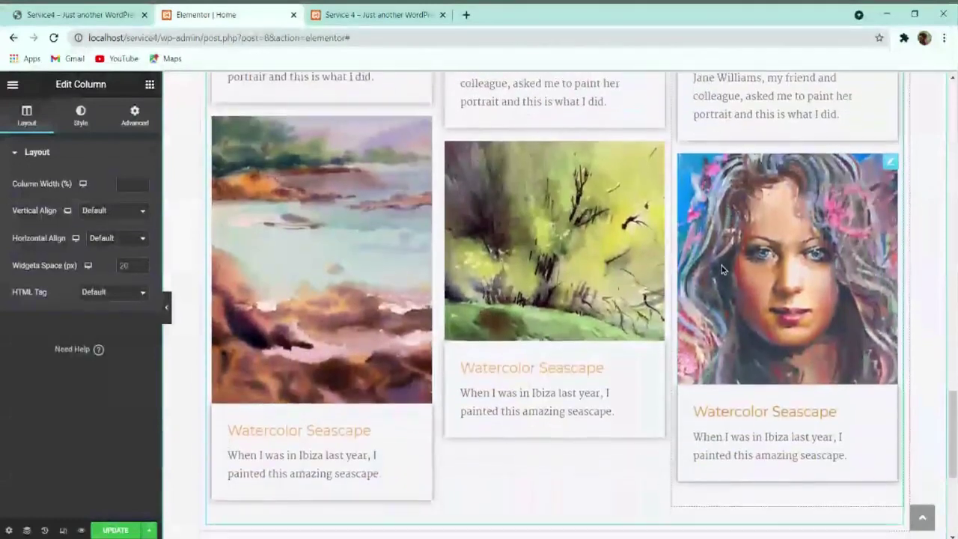
Step: Check the live site's gallery, then duplicate the Learn More button
click(110, 11)
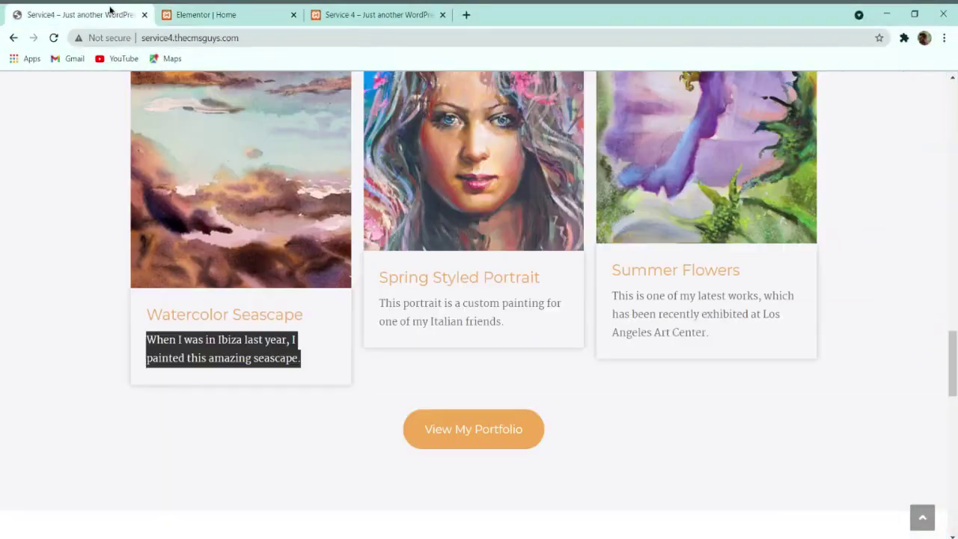
scroll(583, 396, up, 2)
scroll(581, 389, down, 6)
scroll(482, 228, up, 2)
click(239, 11)
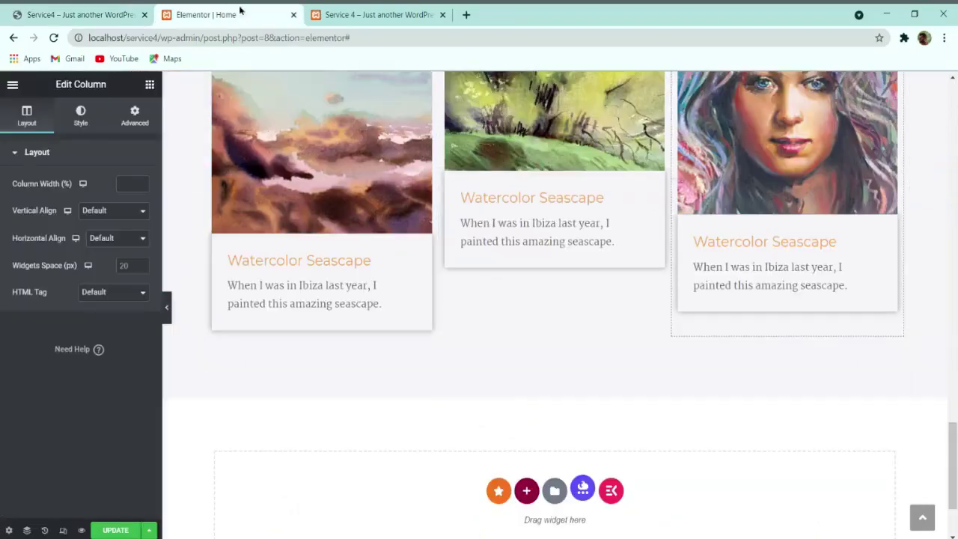
scroll(543, 352, up, 3)
scroll(472, 344, up, 5)
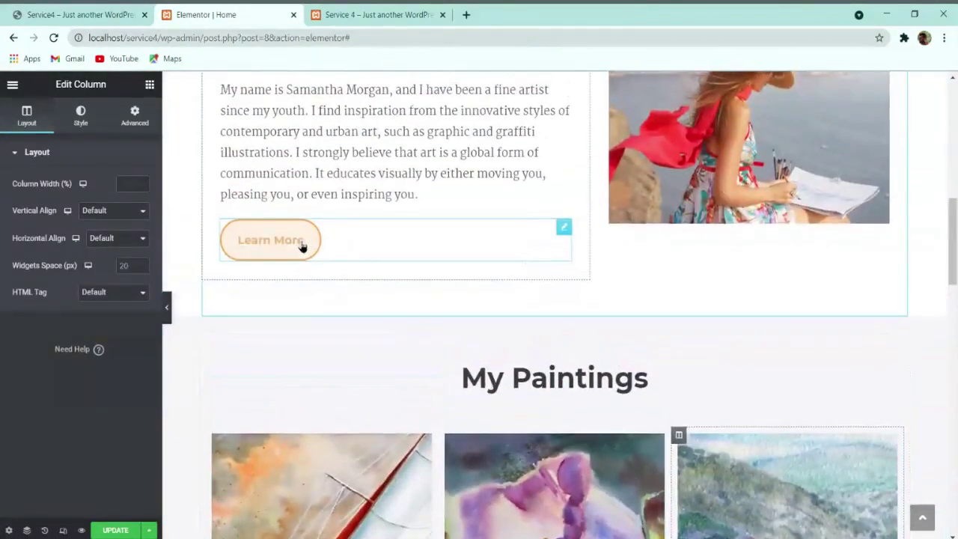
right_click(325, 244)
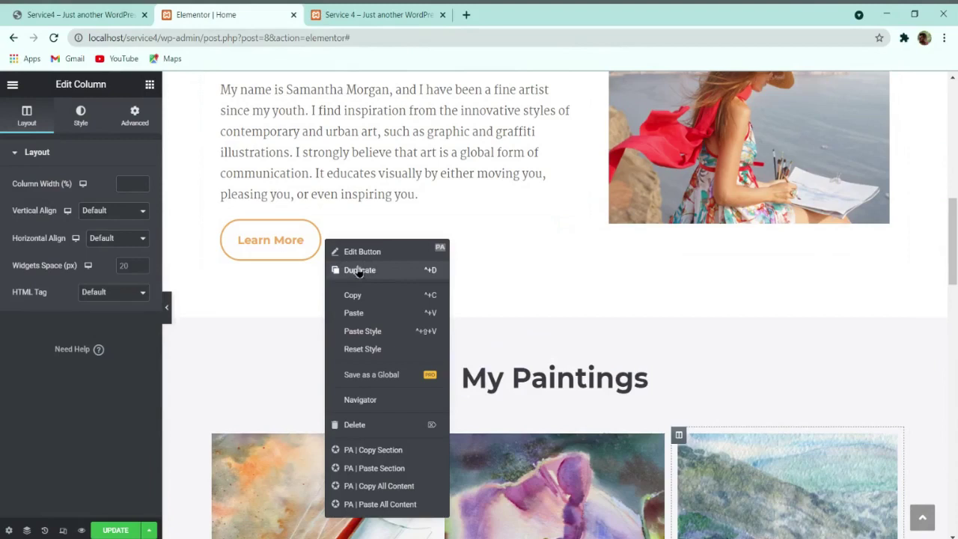
click(364, 297)
right_click(337, 246)
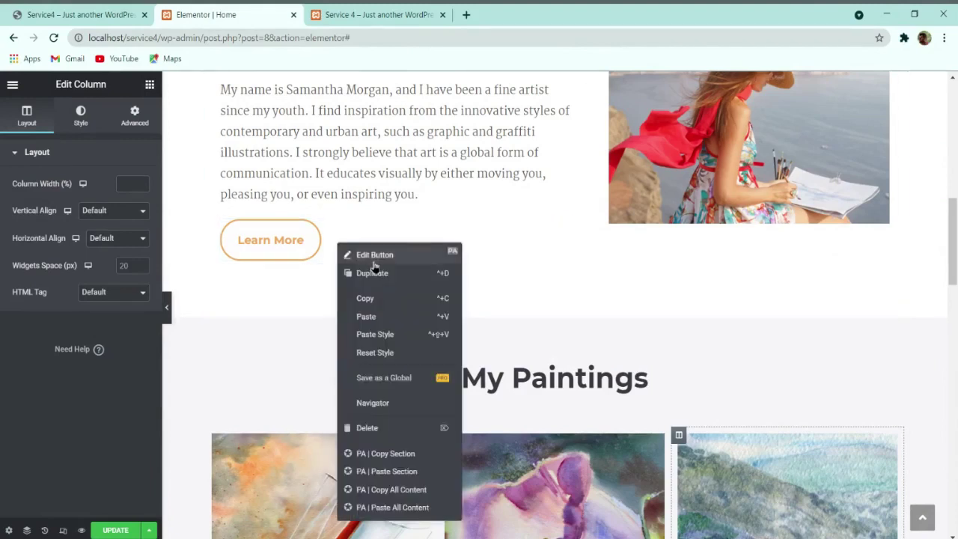
click(379, 275)
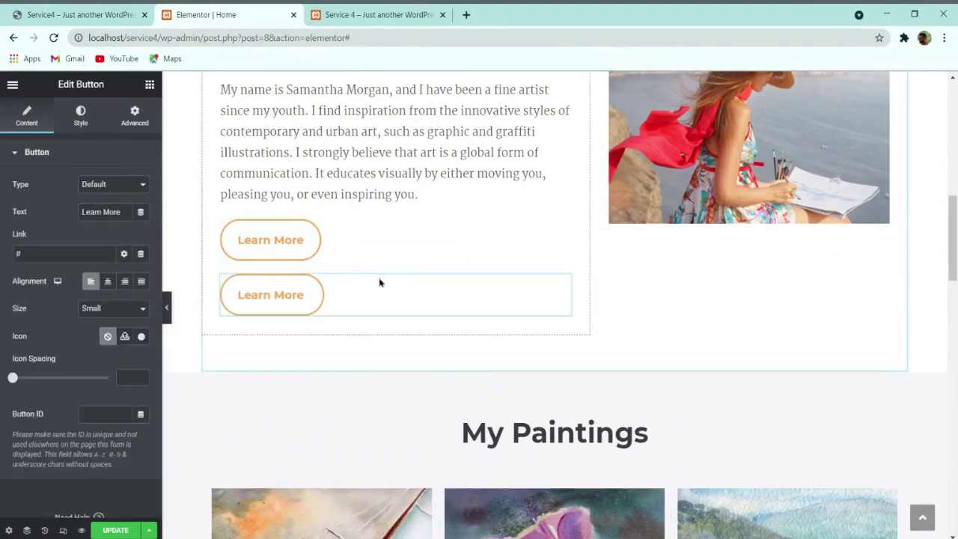
Step: Move the duplicated button below the paintings grid and centre it
mouse_move(563, 285)
mouse_down()
mouse_move(586, 317)
mouse_move(616, 321)
mouse_move(626, 312)
mouse_move(609, 329)
mouse_move(577, 310)
mouse_move(573, 357)
mouse_up()
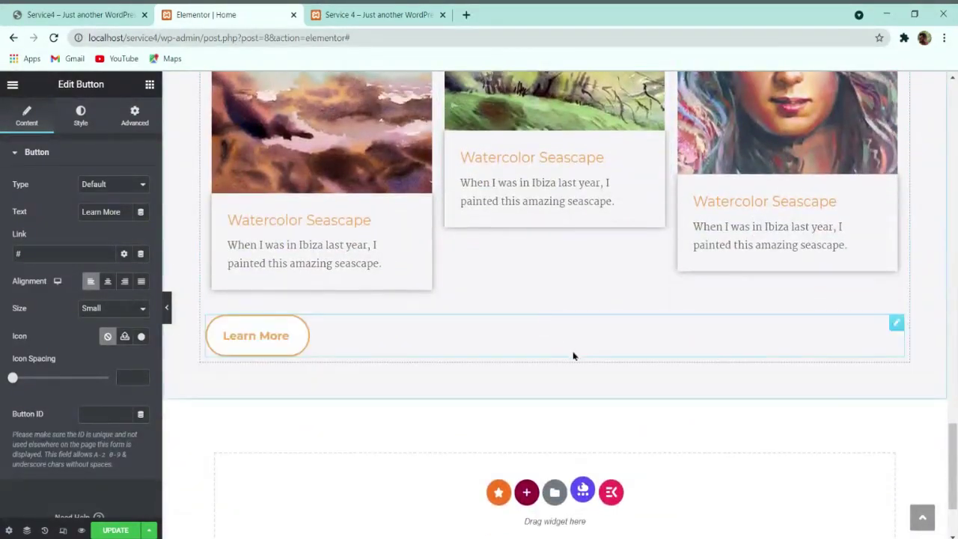
click(107, 281)
click(112, 14)
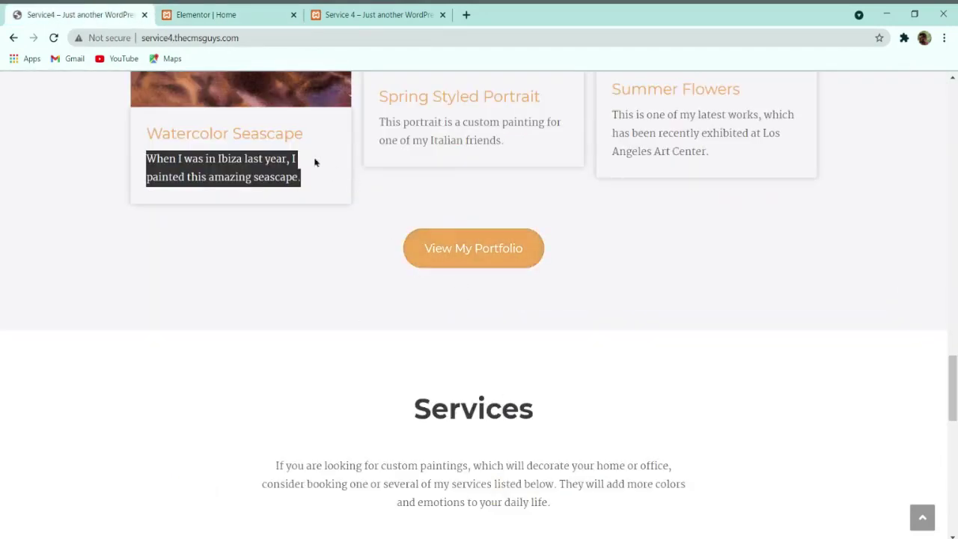
click(224, 14)
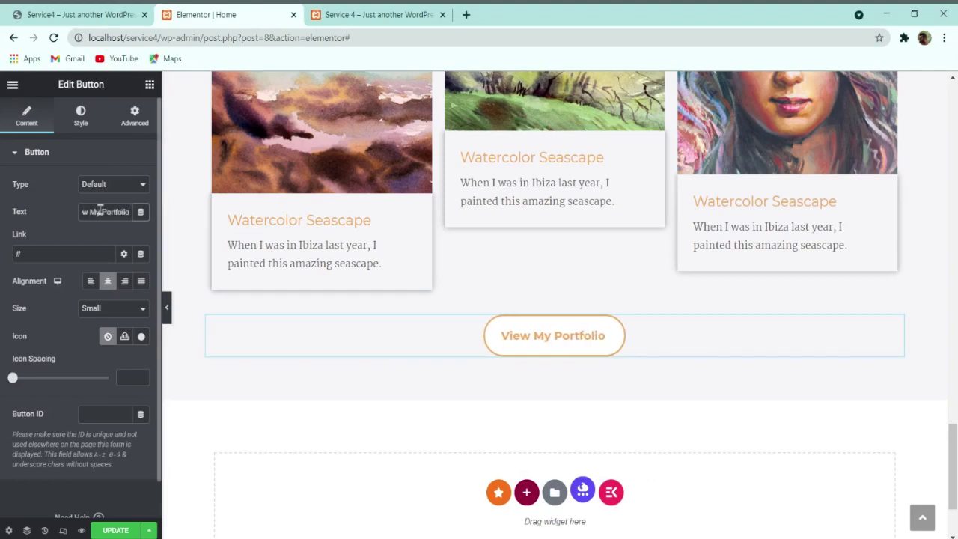
click(80, 116)
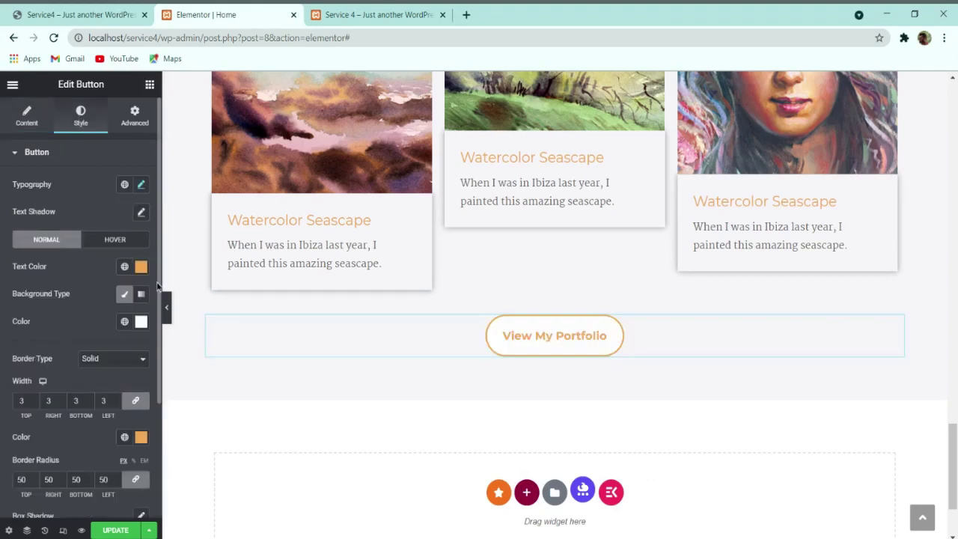
Step: Remove the button's border and set its normal background colour to orange #F0A951
click(109, 379)
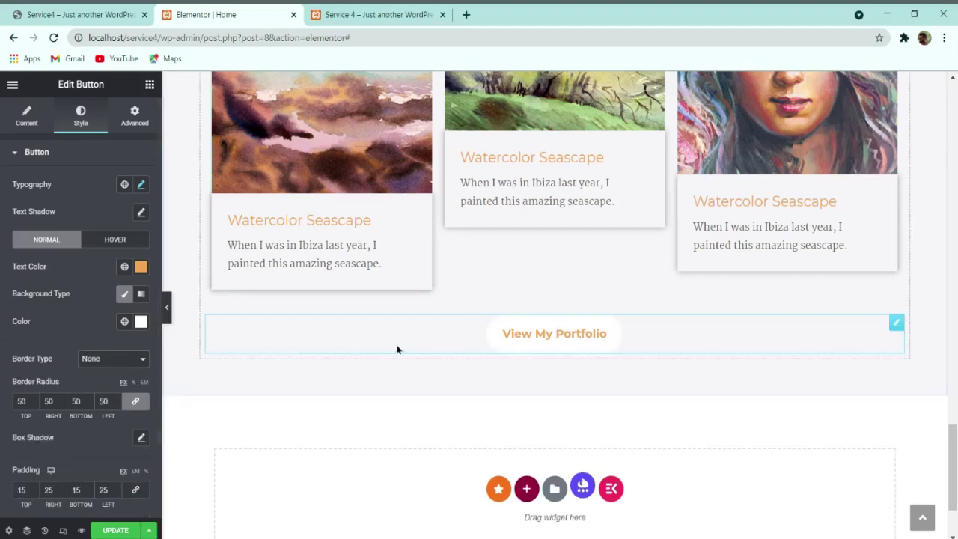
click(139, 269)
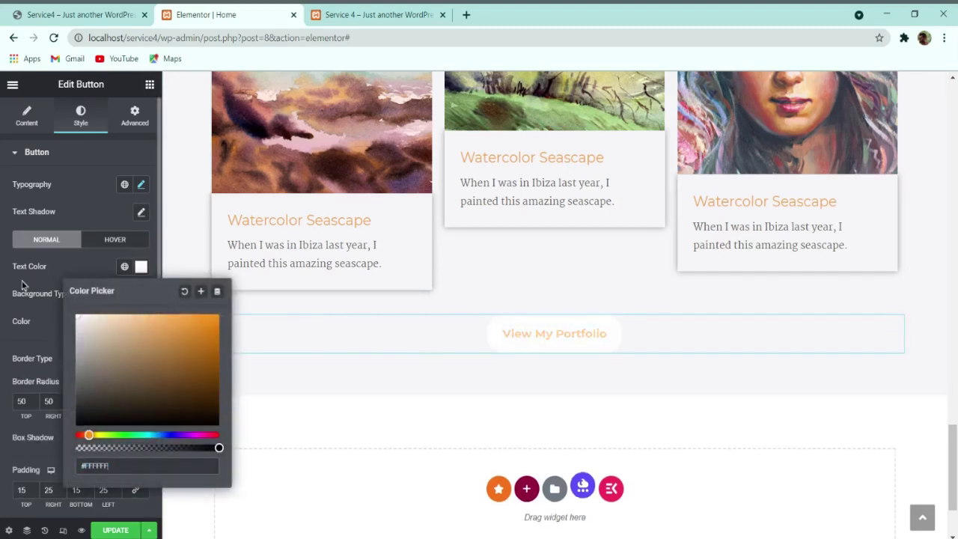
click(79, 269)
click(121, 244)
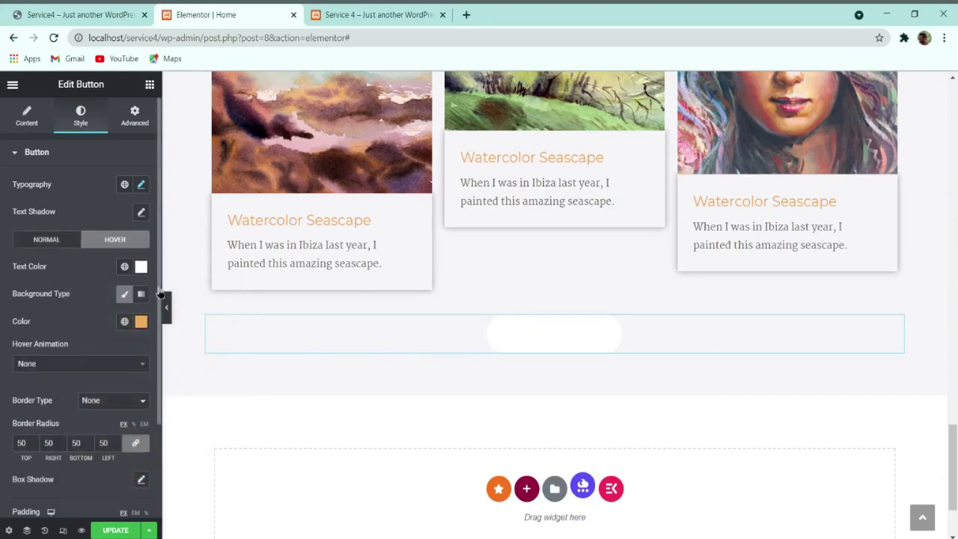
click(141, 323)
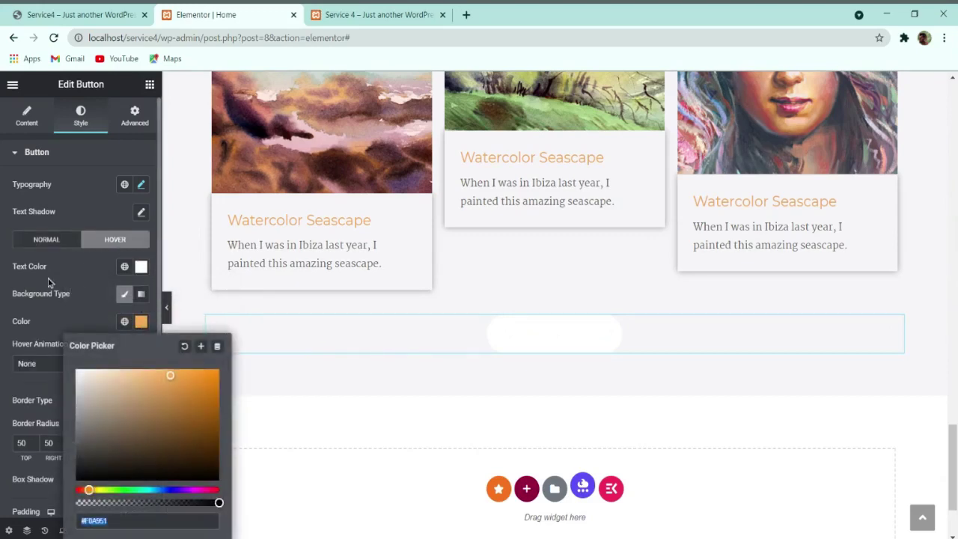
click(46, 240)
click(141, 321)
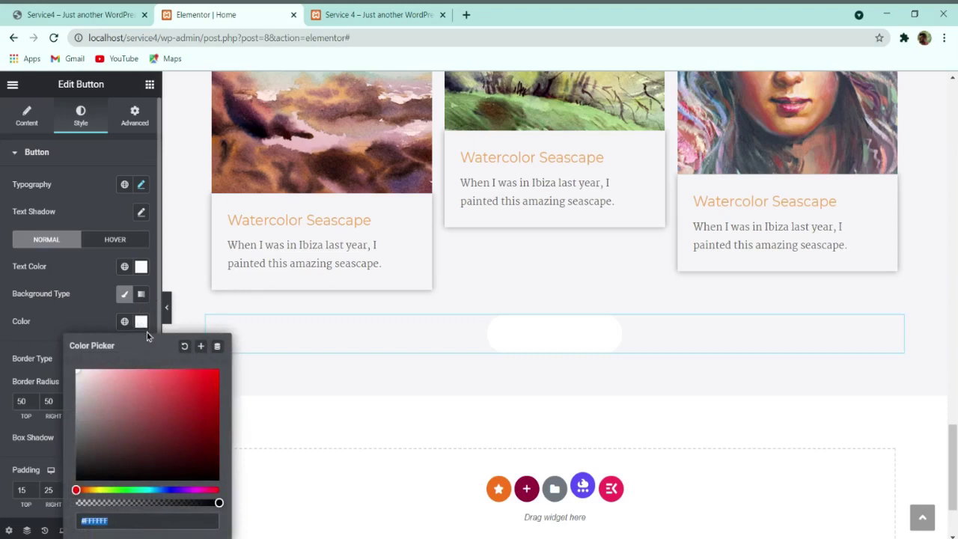
key(ctrl+v)
click(91, 321)
Step: Set the hover background to dark grey #3E3E3E and check the typography against the live site
click(108, 238)
click(139, 321)
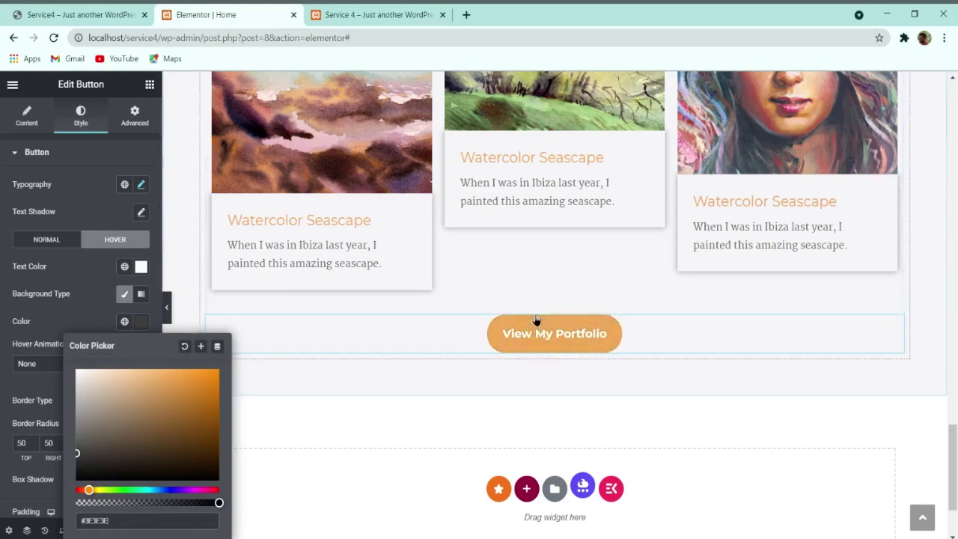
click(103, 11)
click(239, 11)
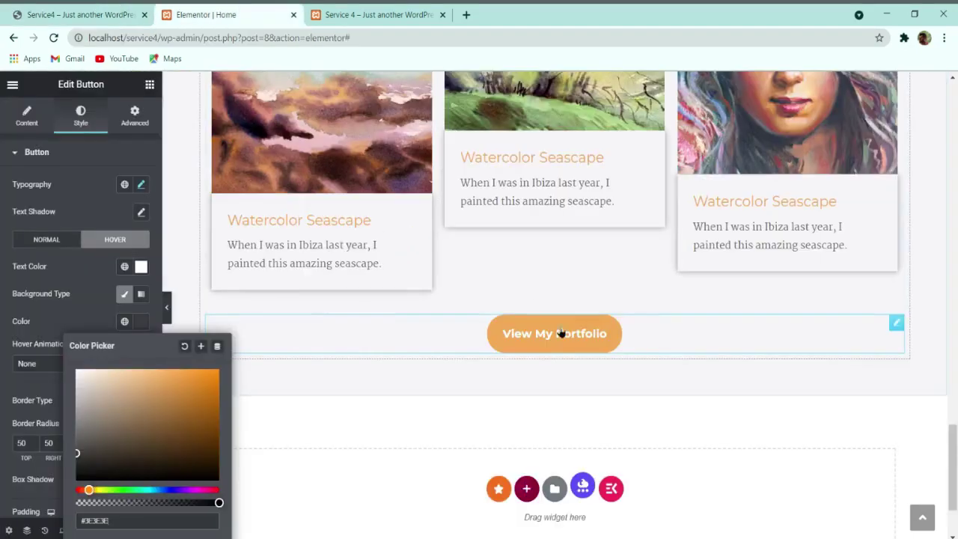
key(ctrl+1)
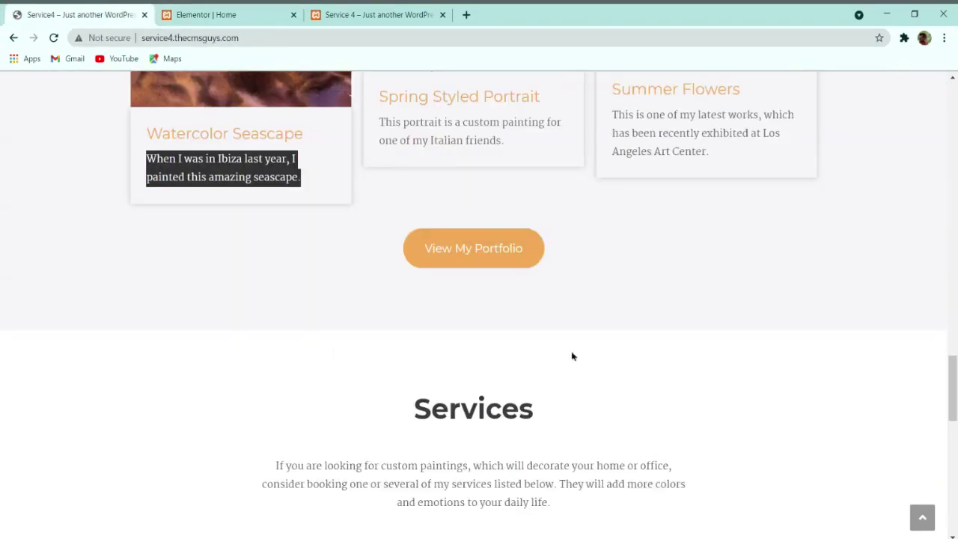
click(214, 11)
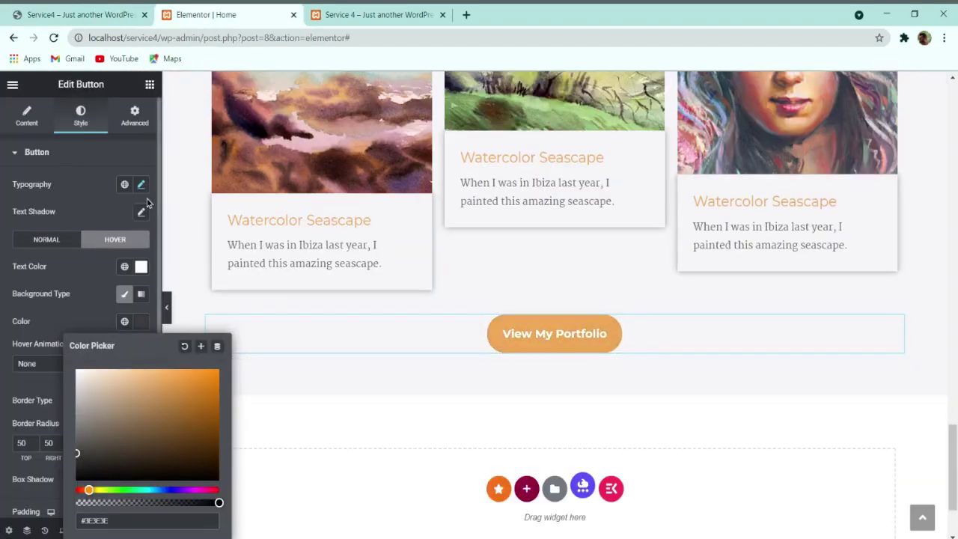
click(141, 184)
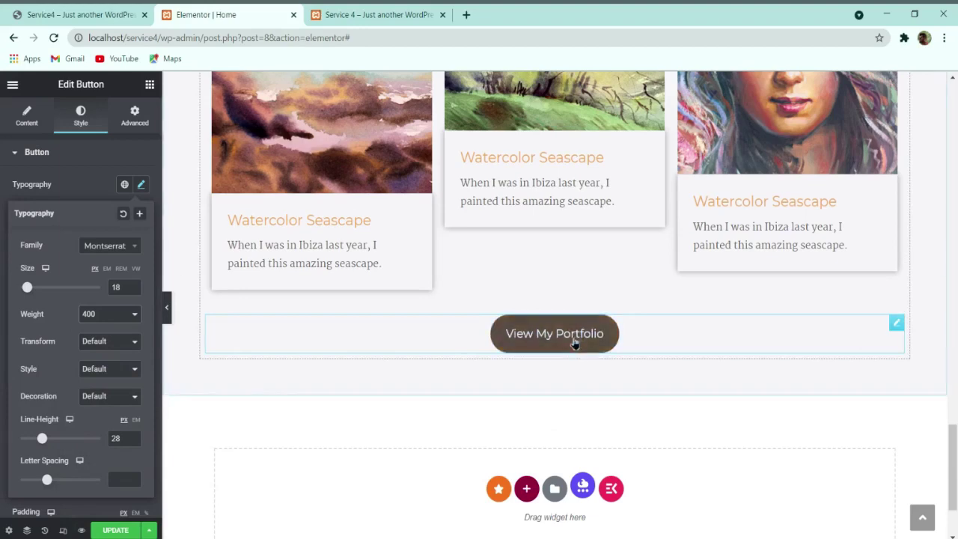
click(200, 447)
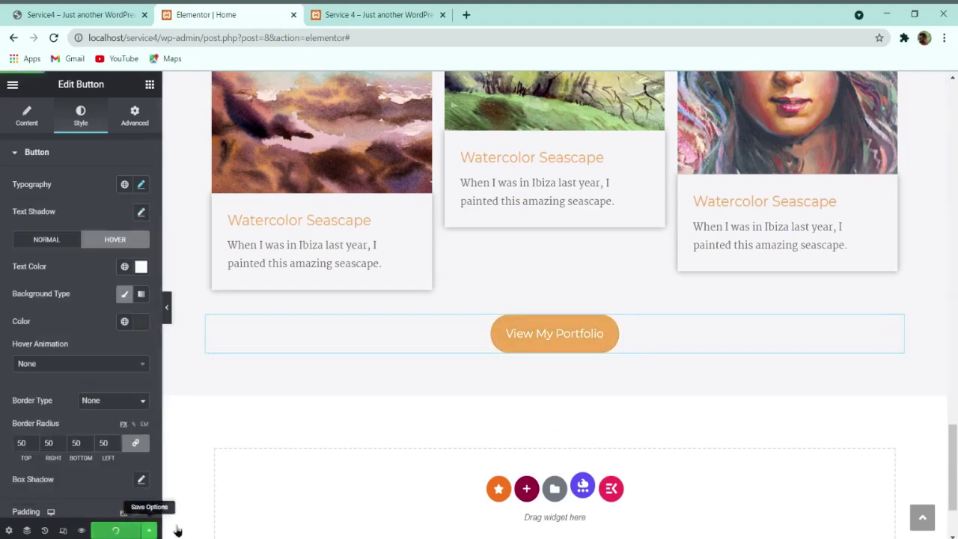
scroll(434, 378, down, 2)
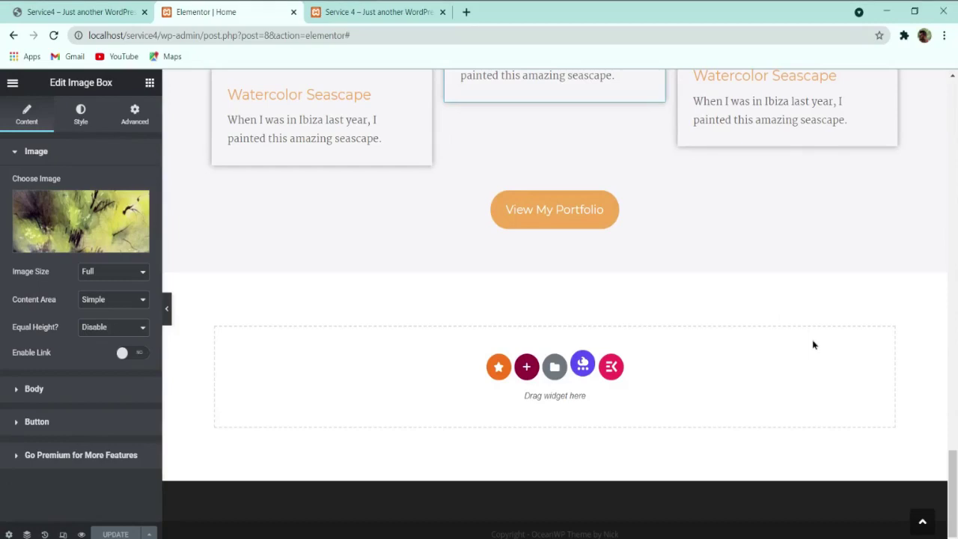
click(154, 17)
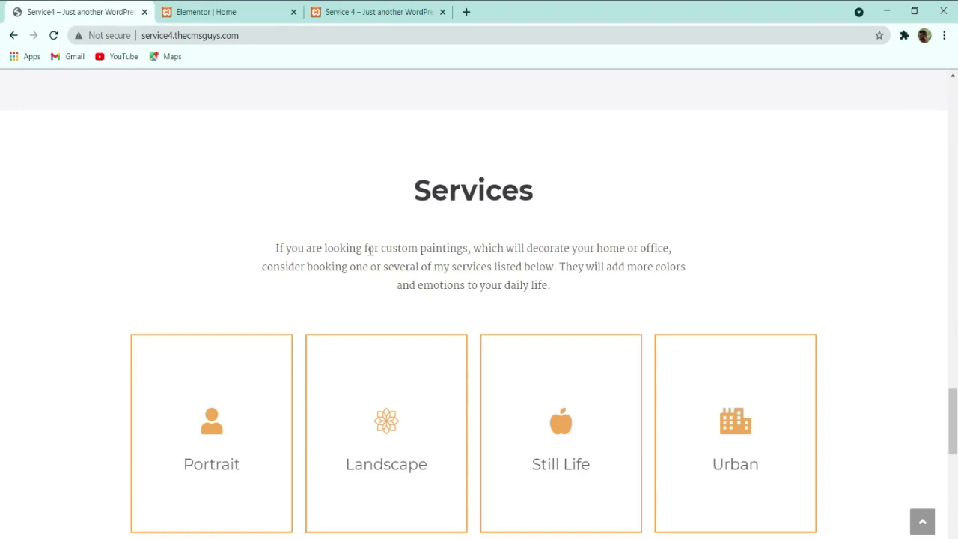
scroll(479, 292, down, 1)
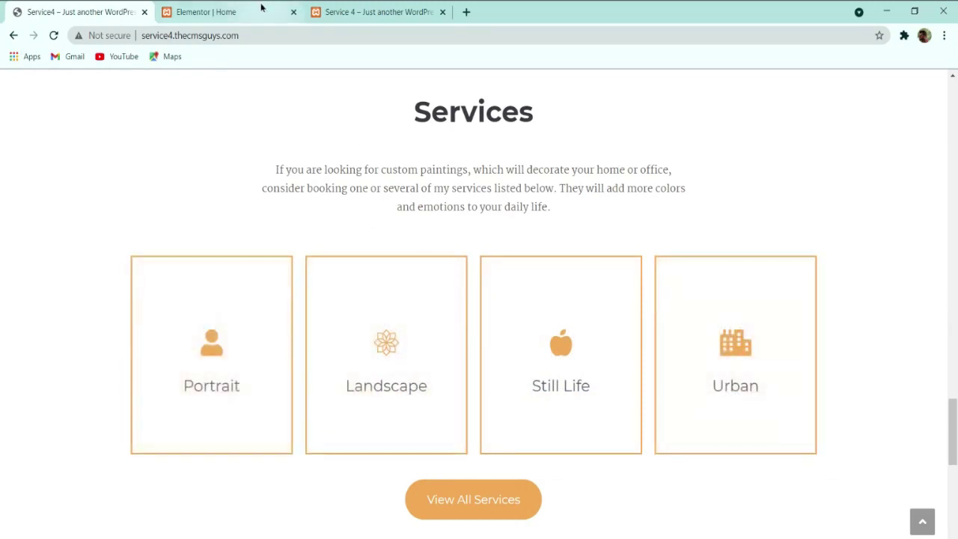
scroll(412, 178, up, 1)
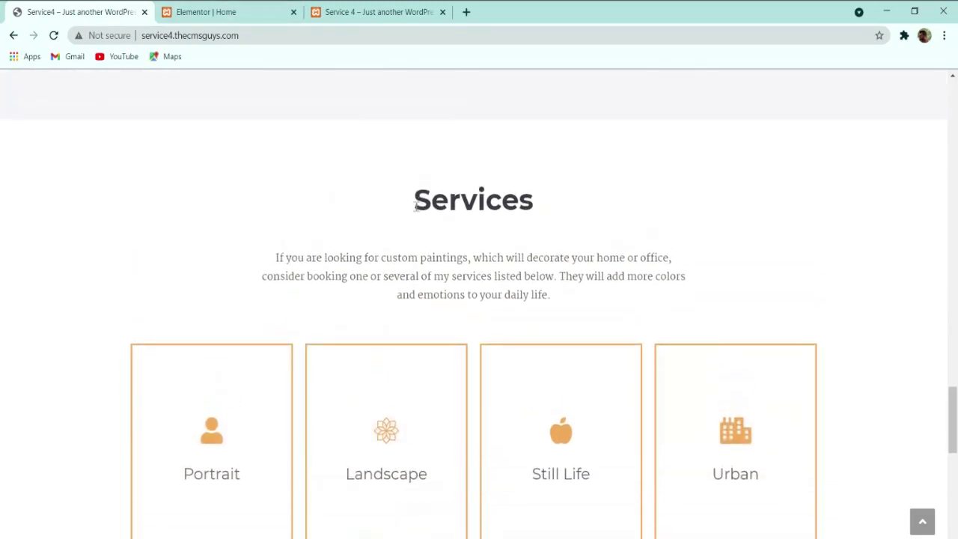
drag(419, 203, 531, 204)
key(ctrl+c)
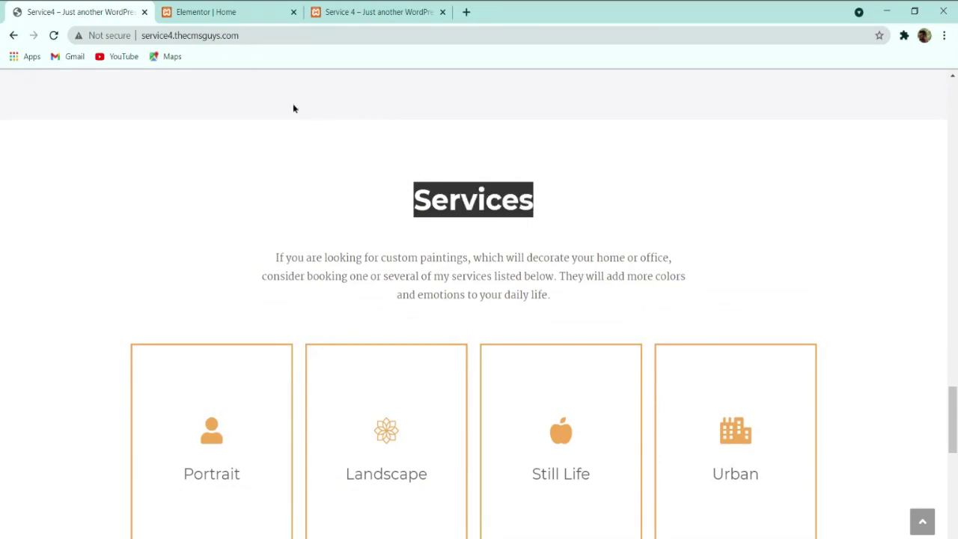
click(225, 12)
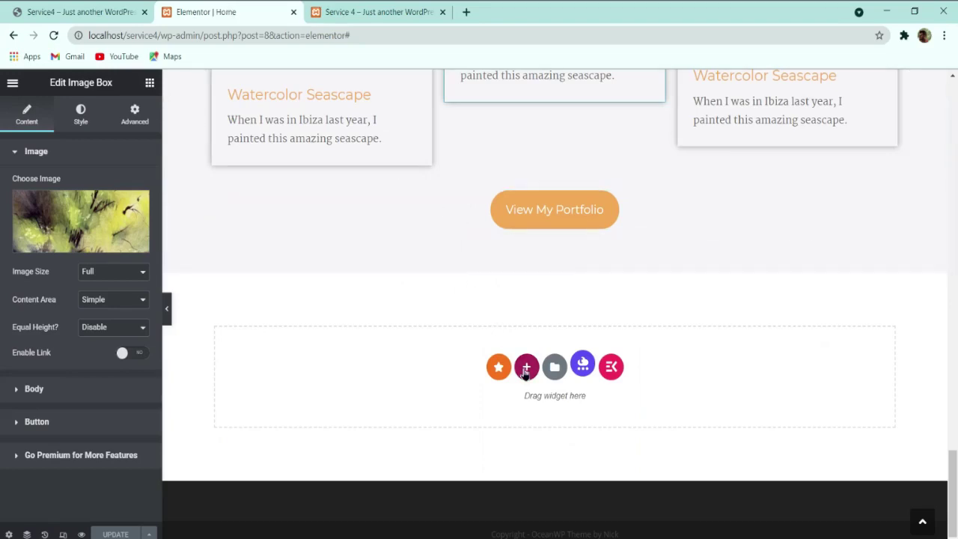
Step: Add a one-column section below the button and paste a copy of the My Paintings heading into it
click(526, 369)
click(398, 402)
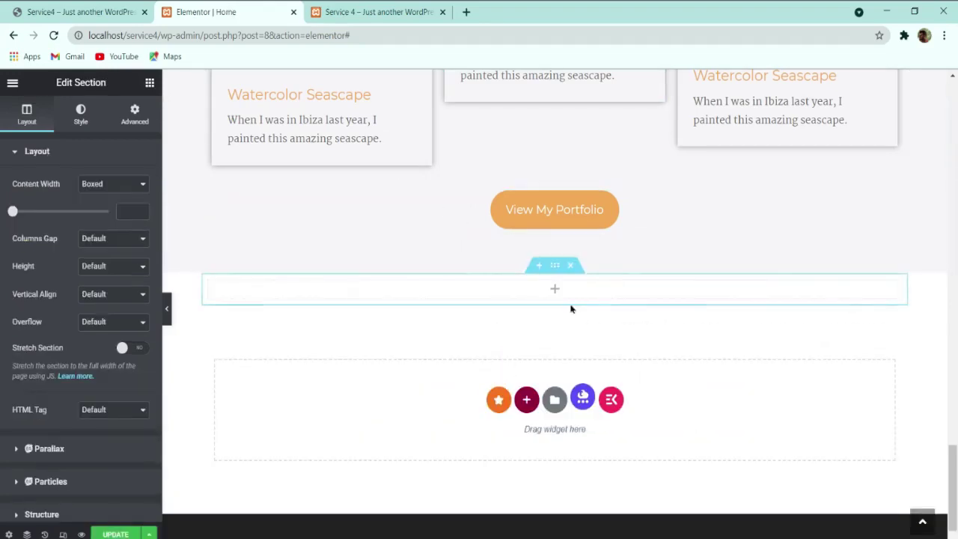
scroll(568, 314, up, 15)
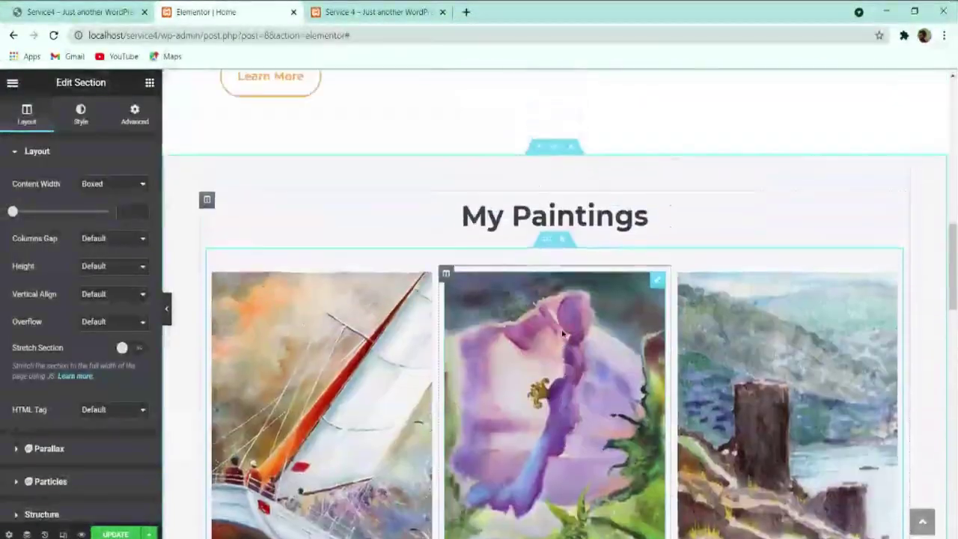
right_click(568, 245)
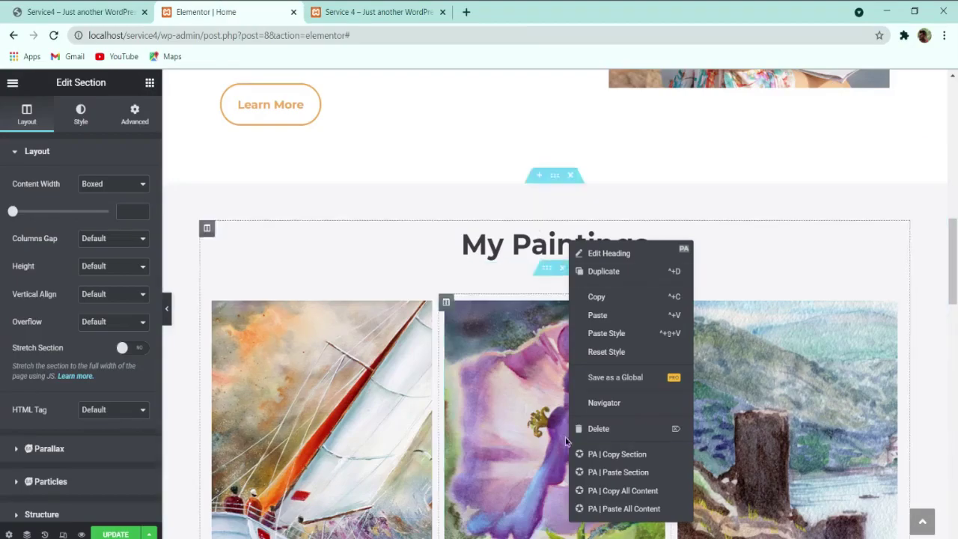
click(594, 298)
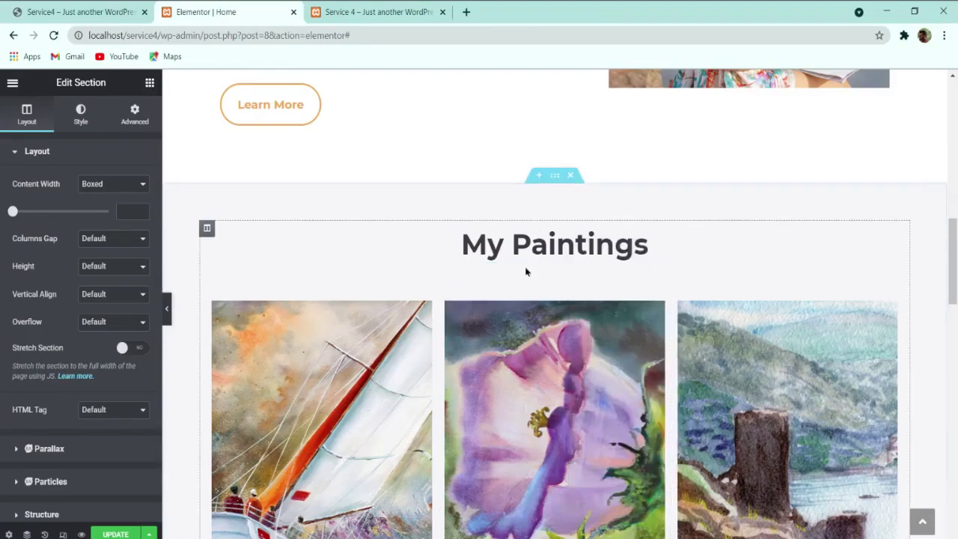
scroll(526, 269, down, 10)
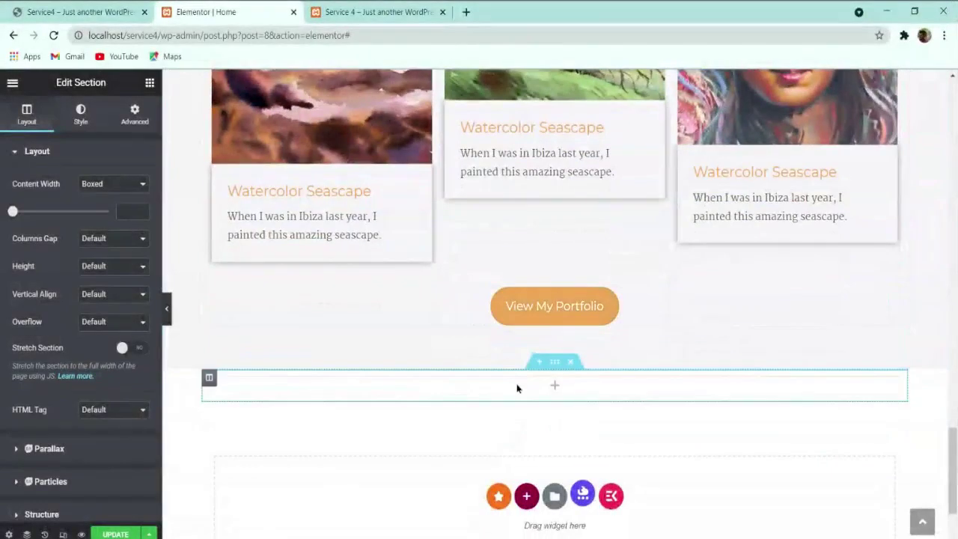
right_click(517, 387)
click(560, 367)
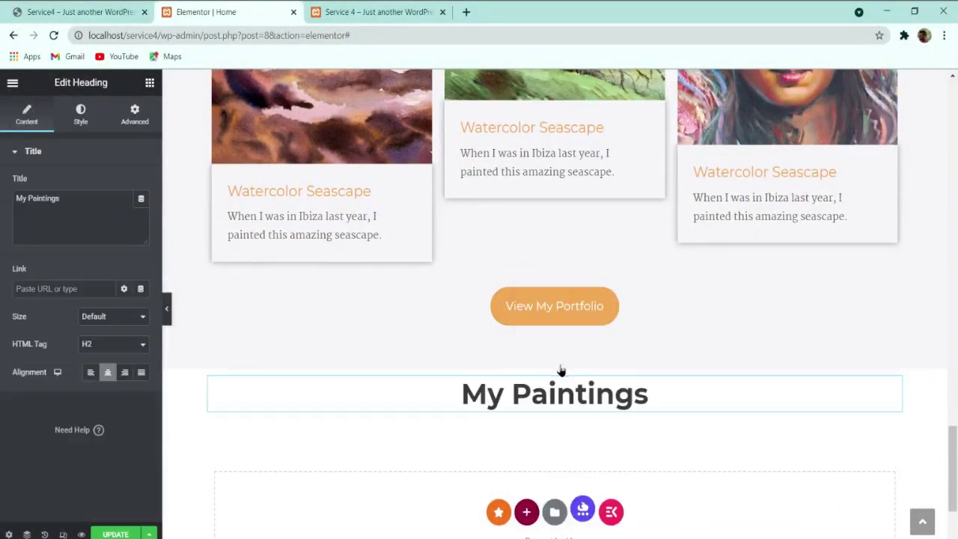
Step: Retitle the pasted heading 'Services' and select the live site's Services intro paragraph
click(94, 209)
key(ctrl+a)
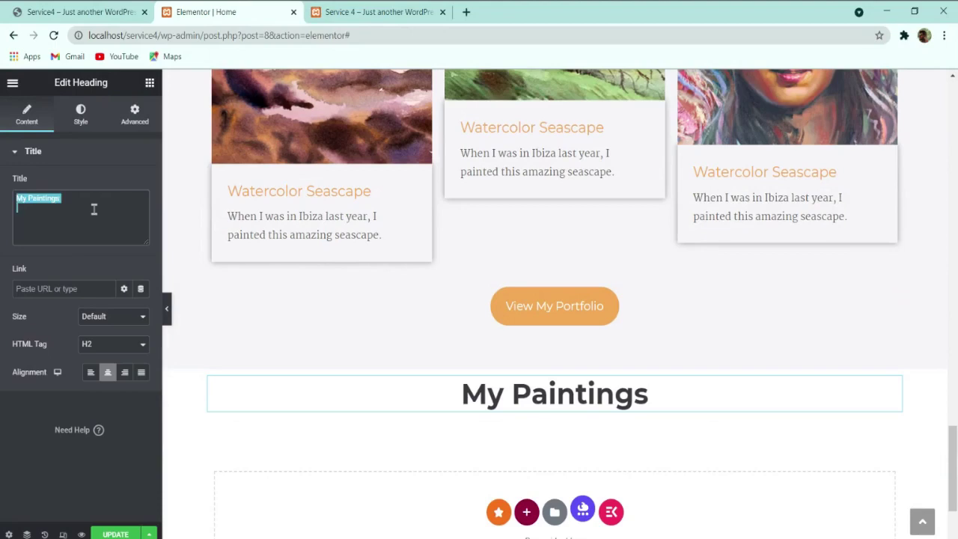
key(ctrl+v)
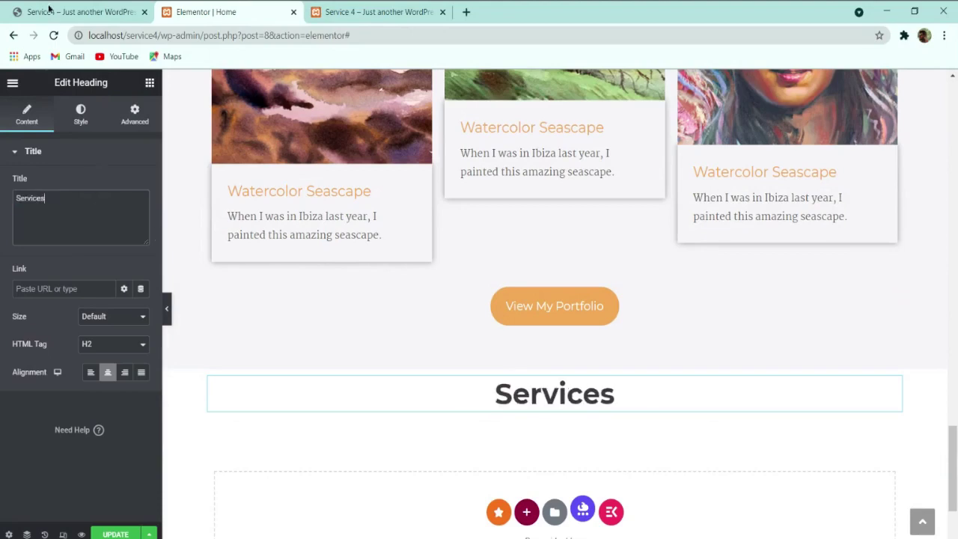
click(52, 11)
drag(267, 258, 566, 299)
key(ctrl+c)
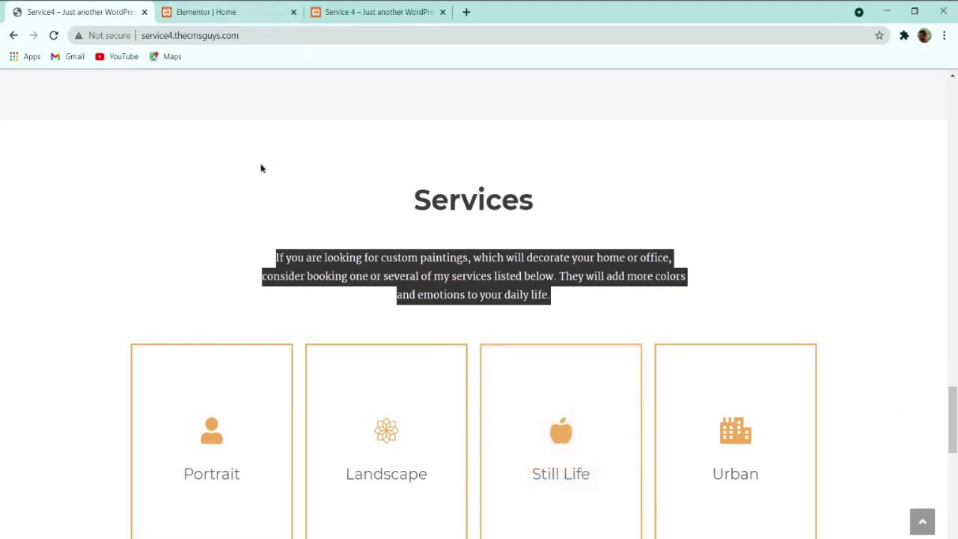
click(228, 11)
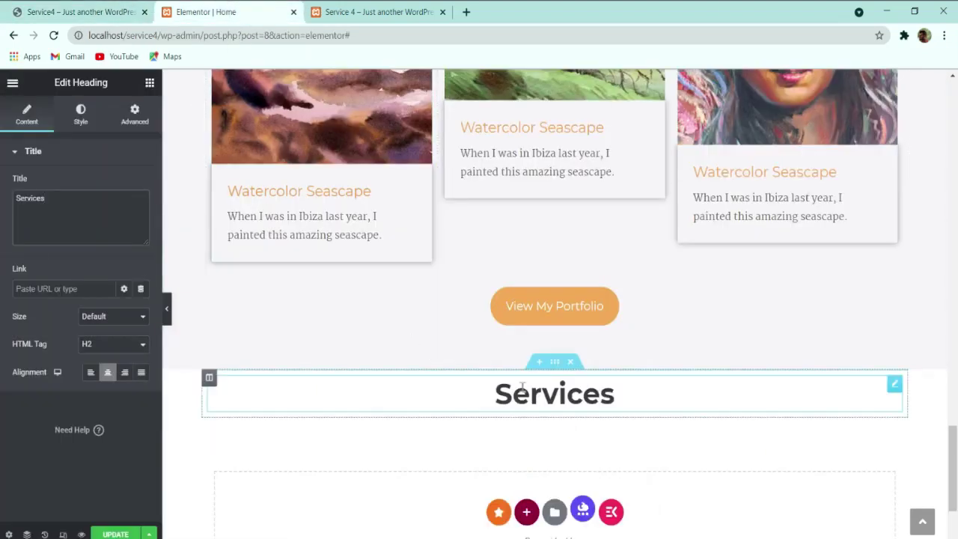
Step: Add a Text Editor widget under Services and paste the services paragraph over its placeholder
click(148, 82)
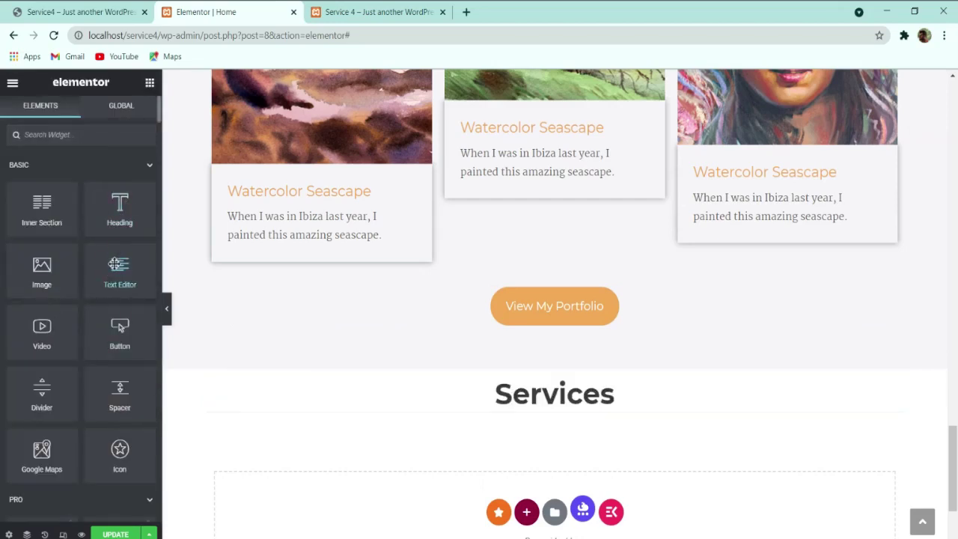
drag(116, 269, 341, 408)
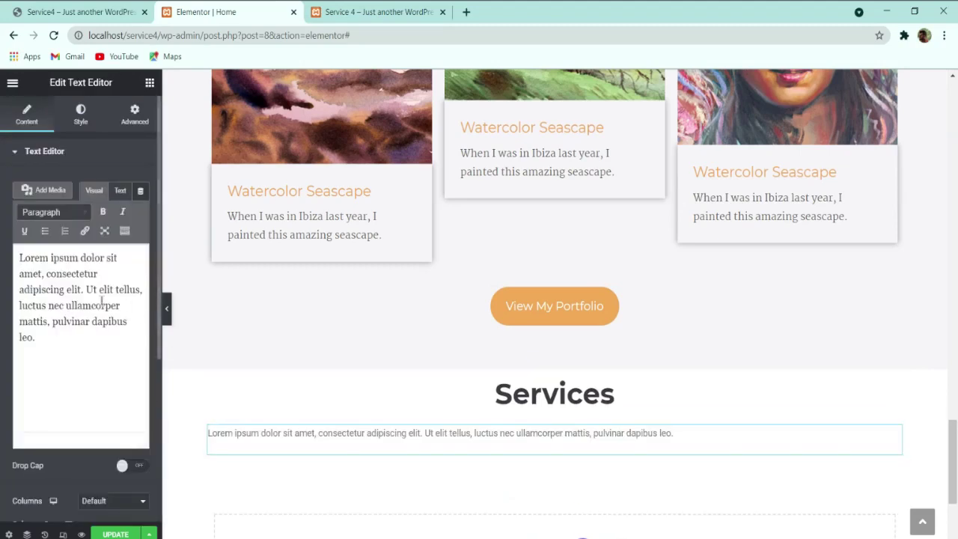
key(ctrl+a)
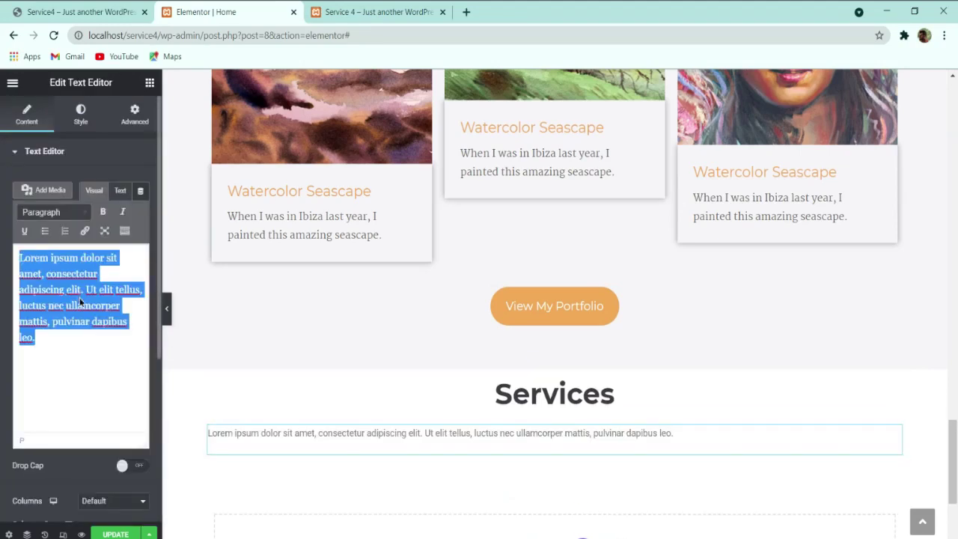
key(ctrl+v)
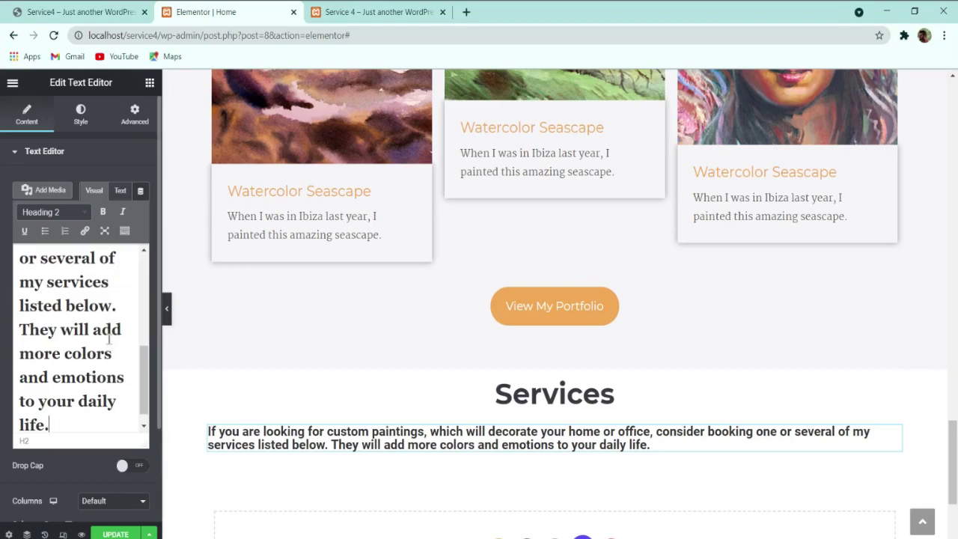
key(ctrl+a)
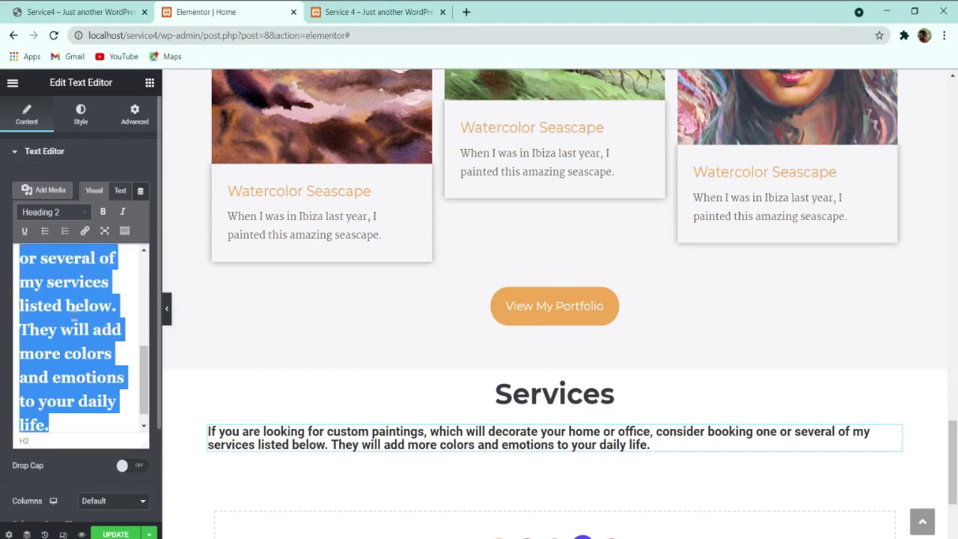
click(112, 419)
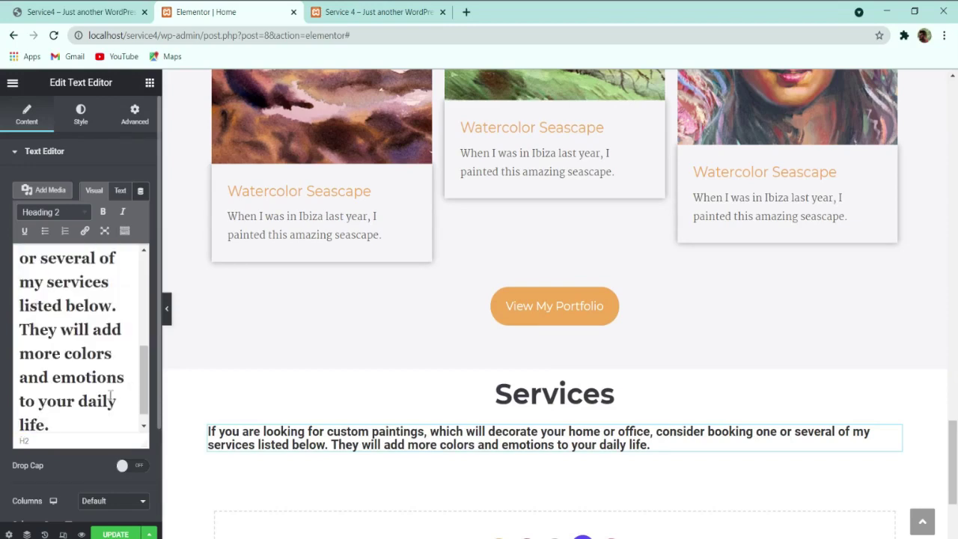
key(ctrl+a)
Step: Change the text format from Heading 2 to Paragraph and centre-align it
click(79, 214)
click(62, 235)
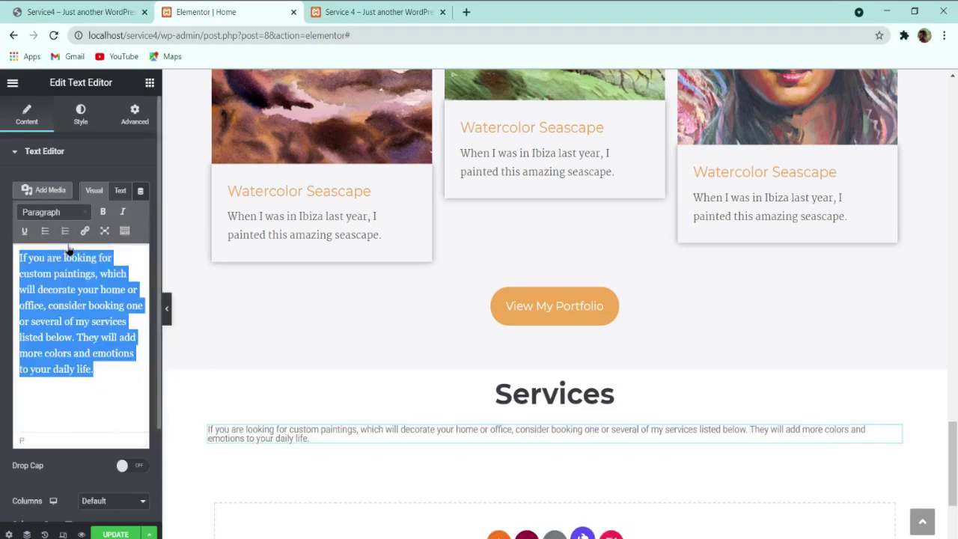
click(80, 113)
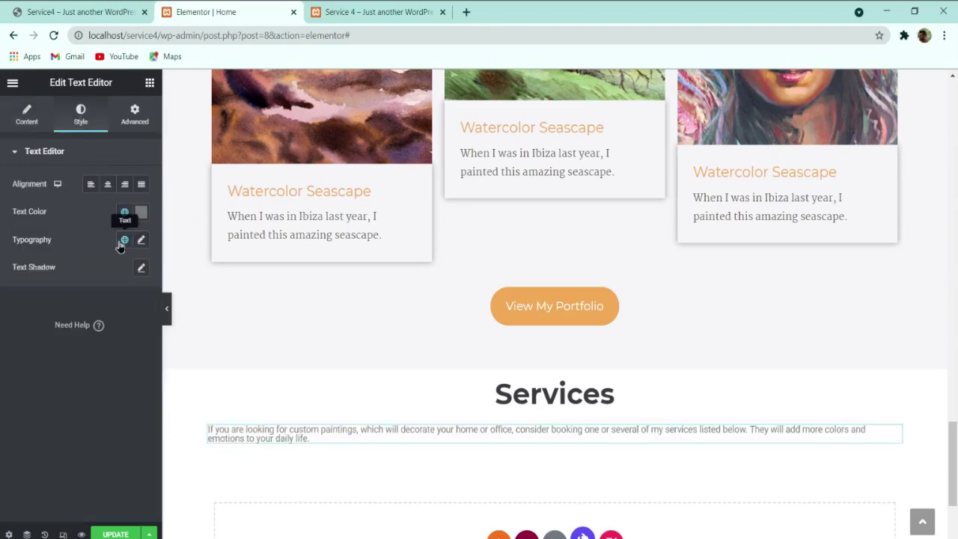
click(109, 190)
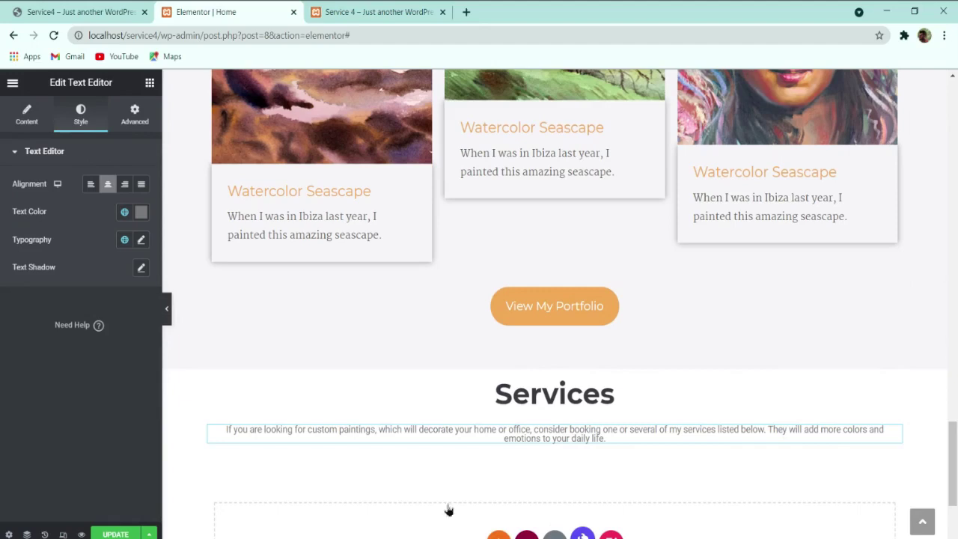
click(94, 11)
click(218, 12)
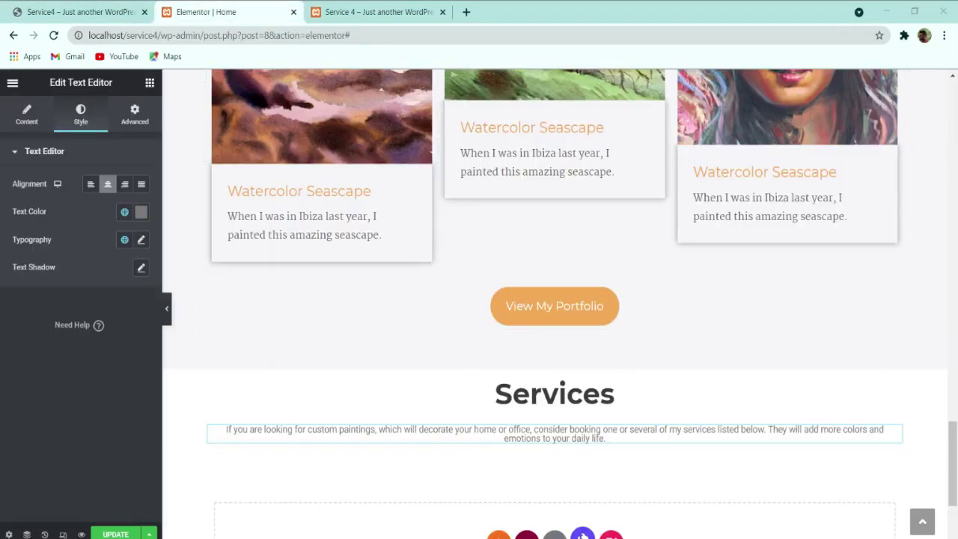
Step: Set the paragraph typography to the Martel family, size 16 px, line height 28 px
click(141, 212)
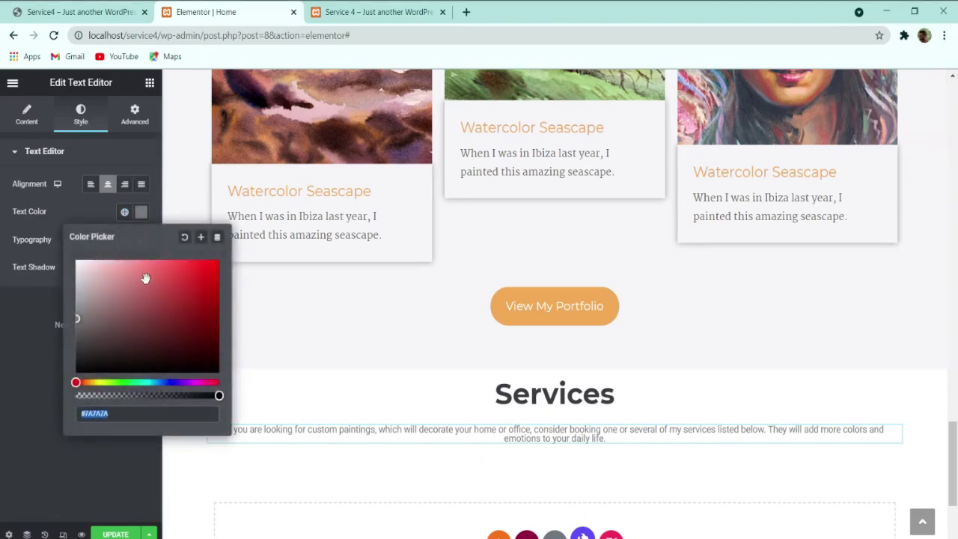
click(17, 368)
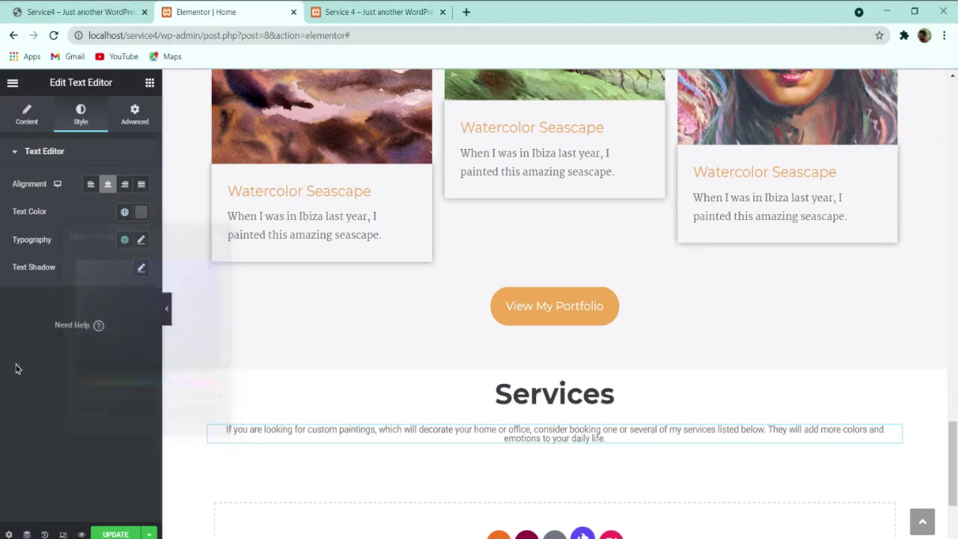
click(141, 241)
click(115, 303)
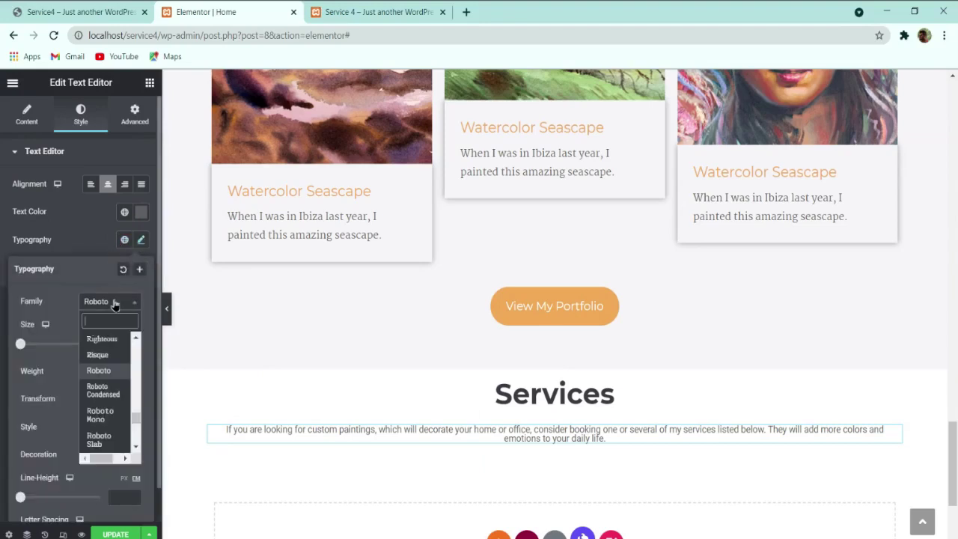
text(marte)
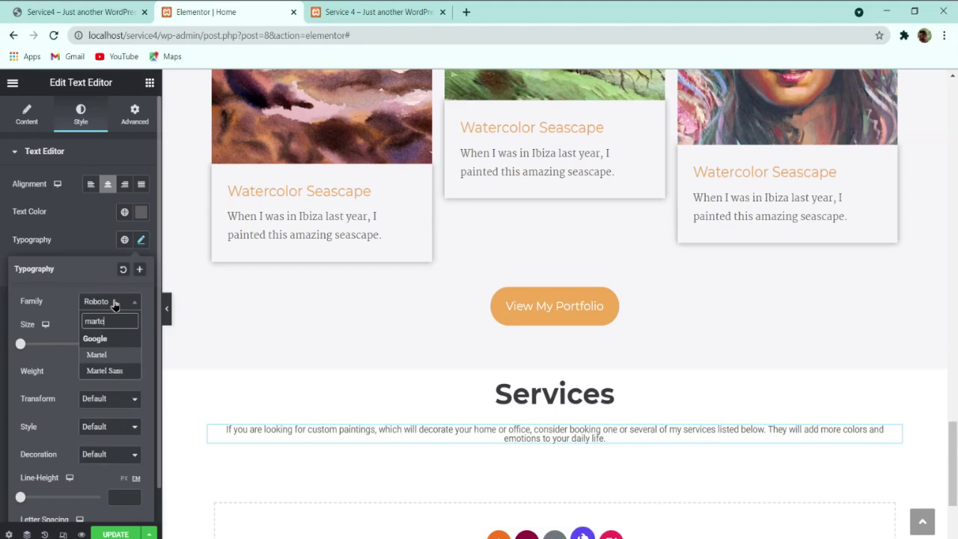
key(Return)
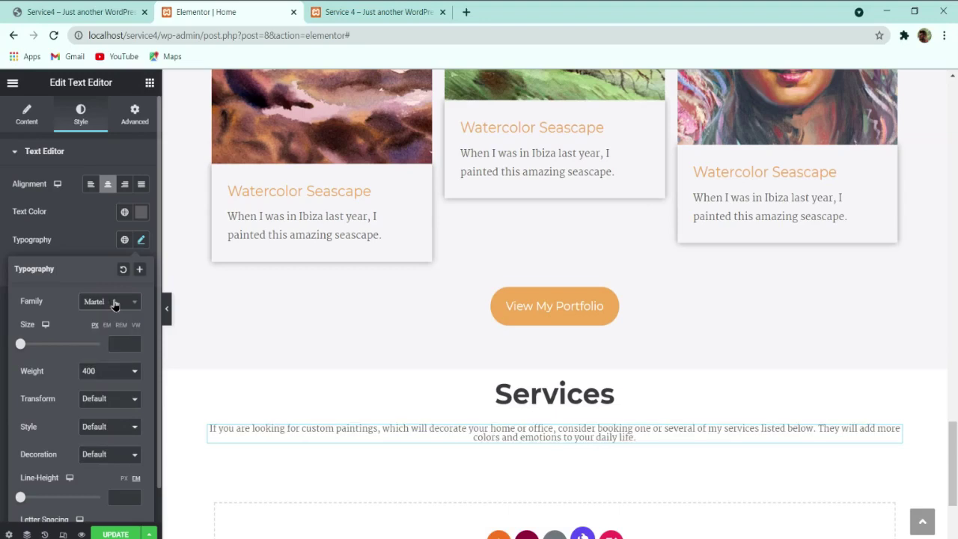
click(120, 344)
text(16)
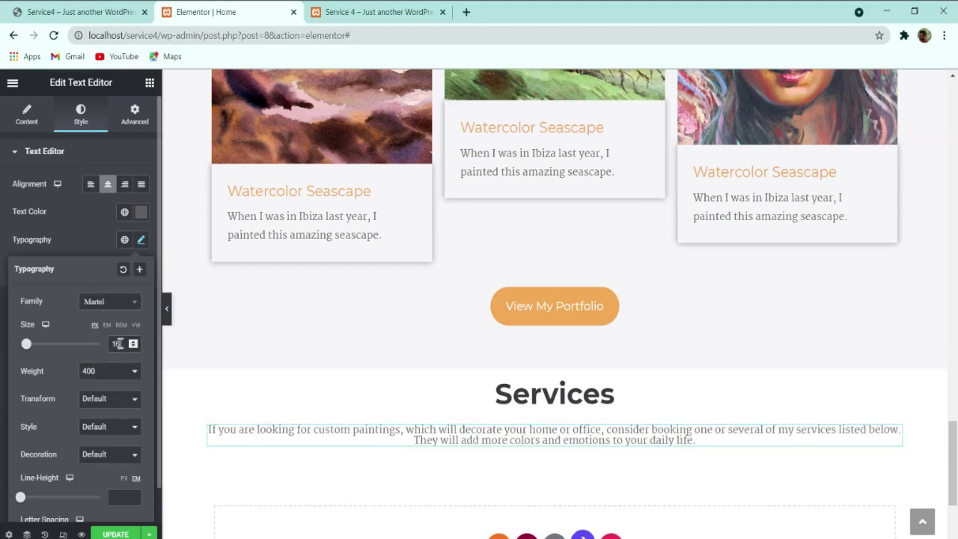
click(123, 478)
click(112, 495)
text(28)
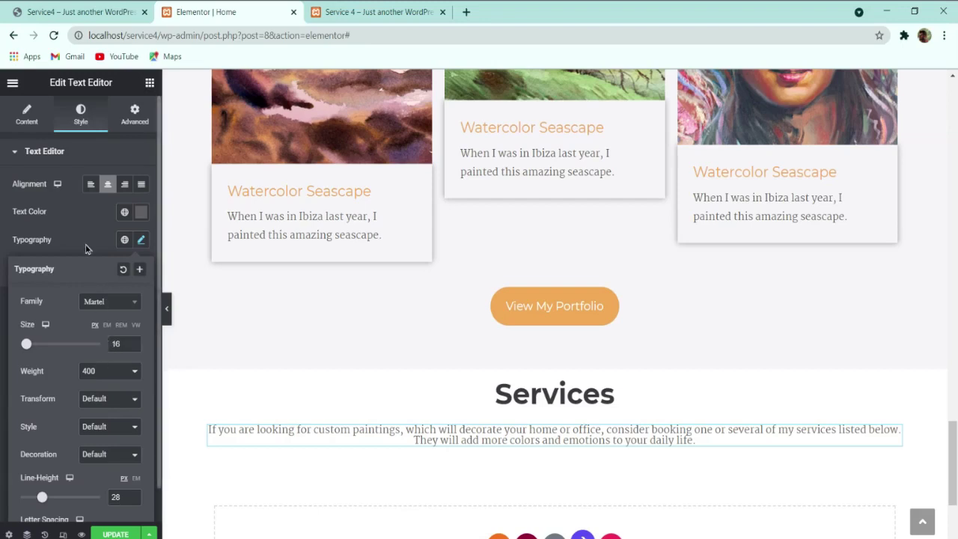
click(45, 141)
click(27, 114)
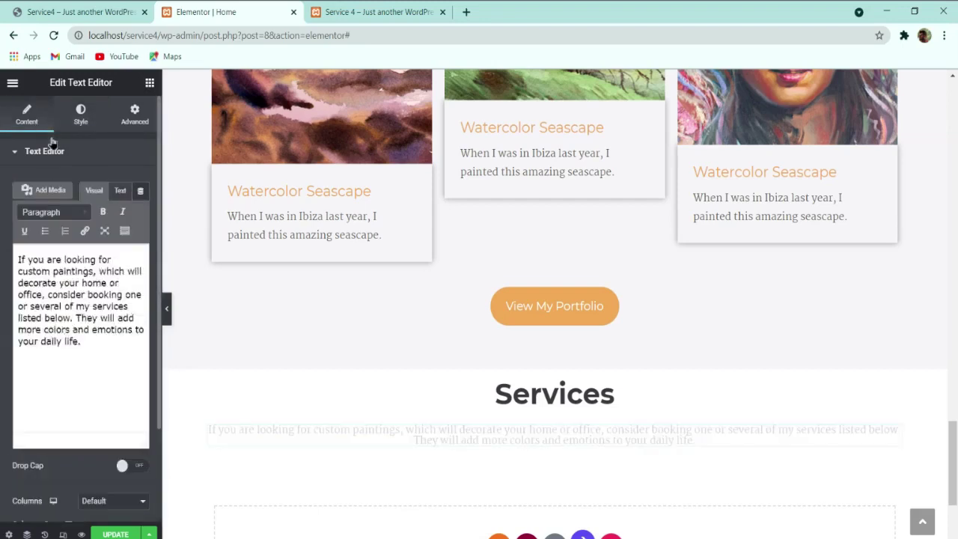
Step: Open the paragraph's Advanced spacing settings and compare it with the live site
click(133, 111)
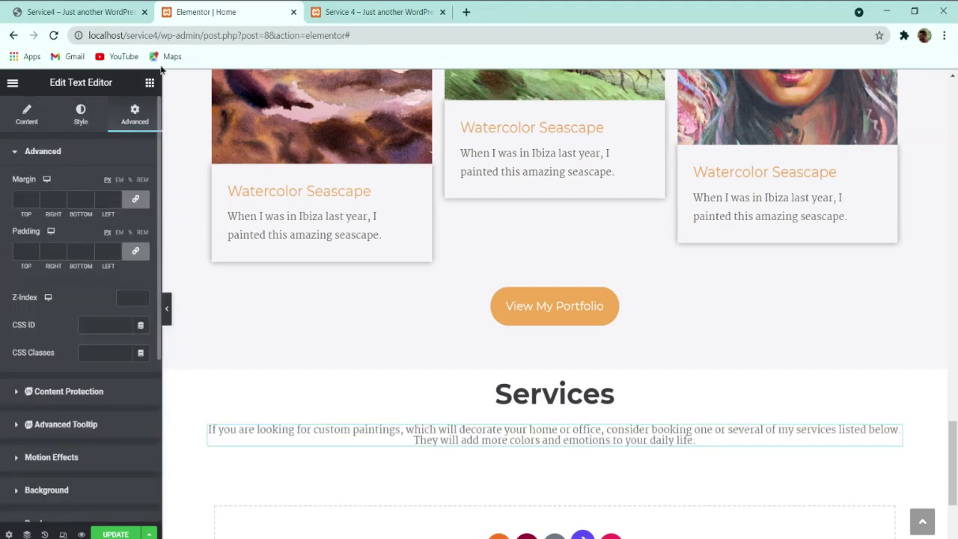
click(105, 10)
click(265, 248)
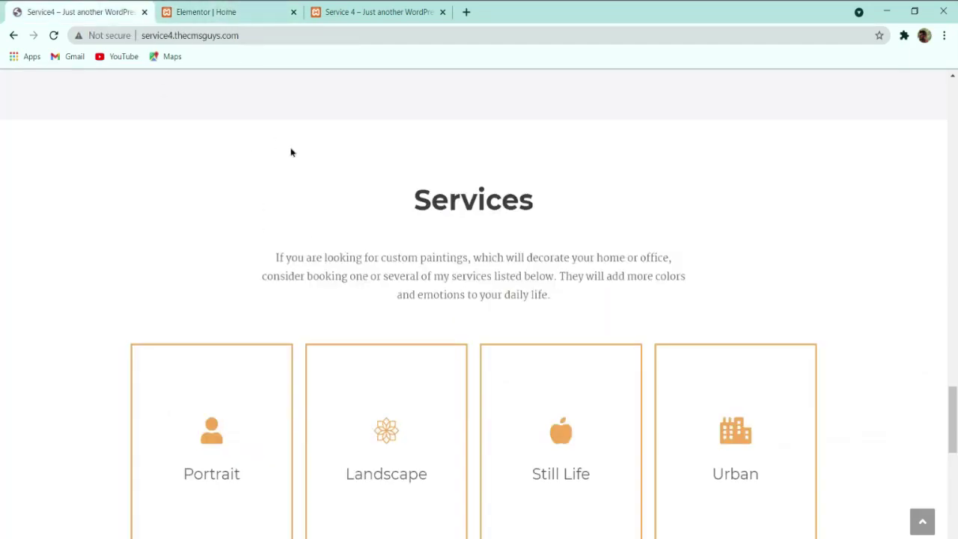
click(225, 12)
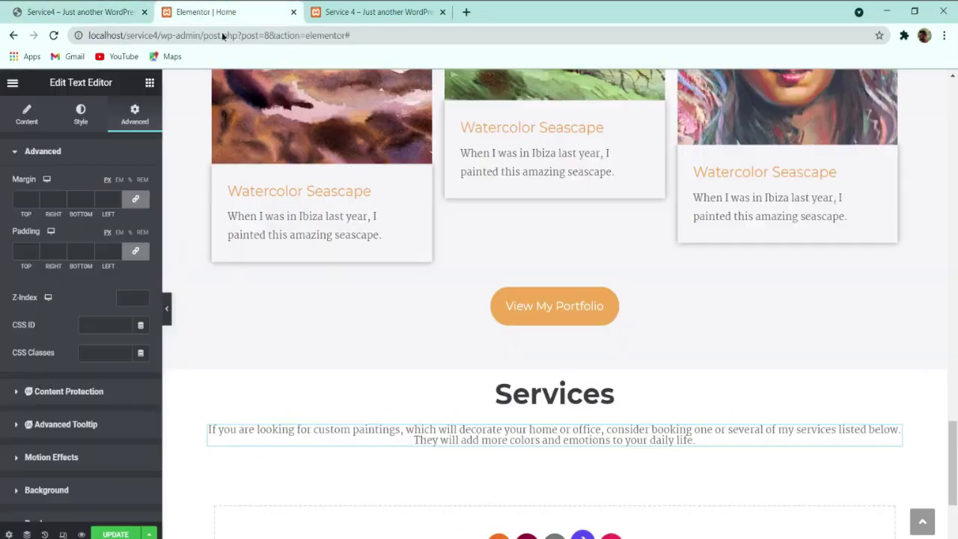
Step: Unlink the margins and step the side margins up, bringing the right margin to 15
click(134, 198)
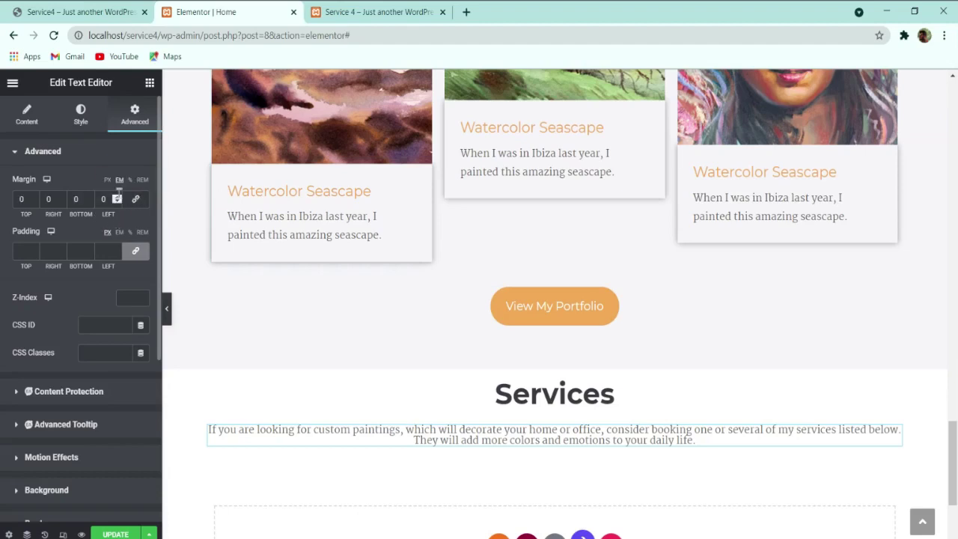
click(118, 196)
click(118, 197)
click(118, 197)
click(118, 197)
click(118, 197)
click(118, 196)
click(118, 197)
click(118, 197)
click(119, 197)
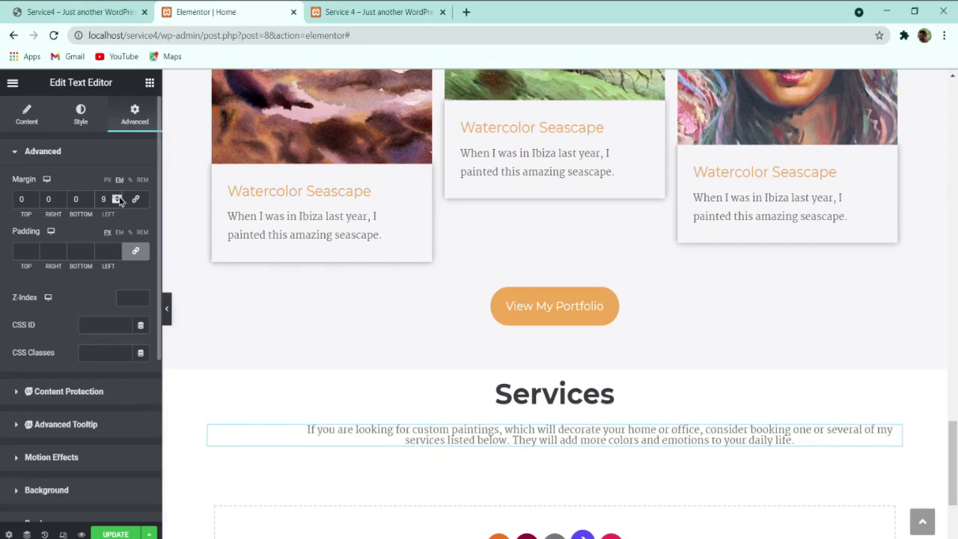
click(118, 196)
click(62, 197)
click(62, 196)
double_click(63, 197)
double_click(62, 197)
double_click(62, 197)
click(62, 197)
double_click(63, 197)
double_click(62, 197)
double_click(62, 197)
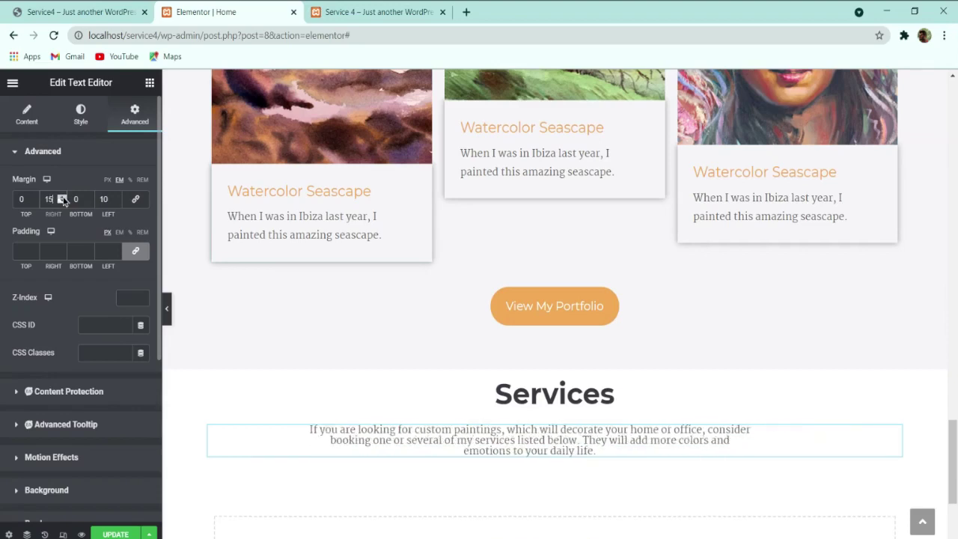
Step: Raise the left margin further, ending at 14 to nearly match the right
double_click(117, 198)
click(117, 198)
click(116, 198)
click(116, 198)
click(50, 118)
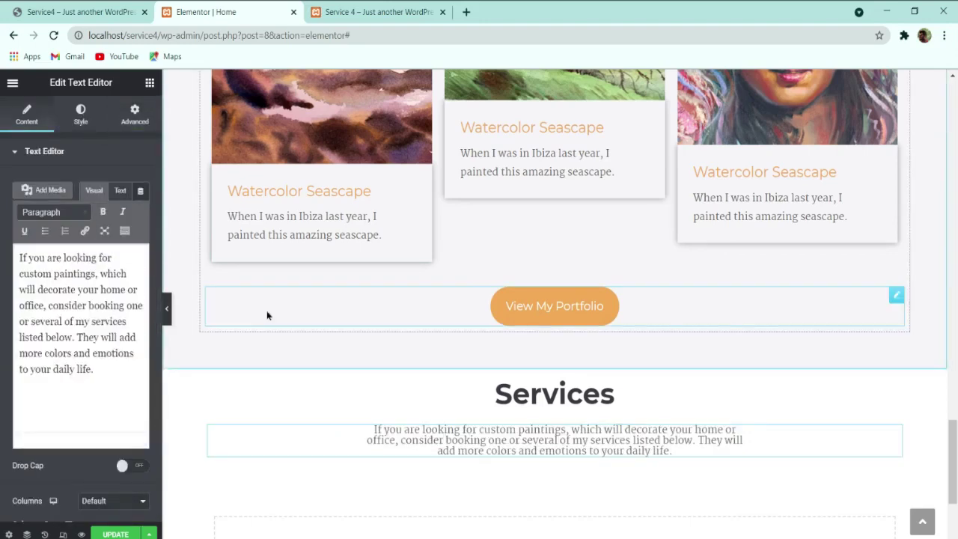
click(80, 112)
Step: Increase the Services paragraph's line height in its typography settings
click(140, 240)
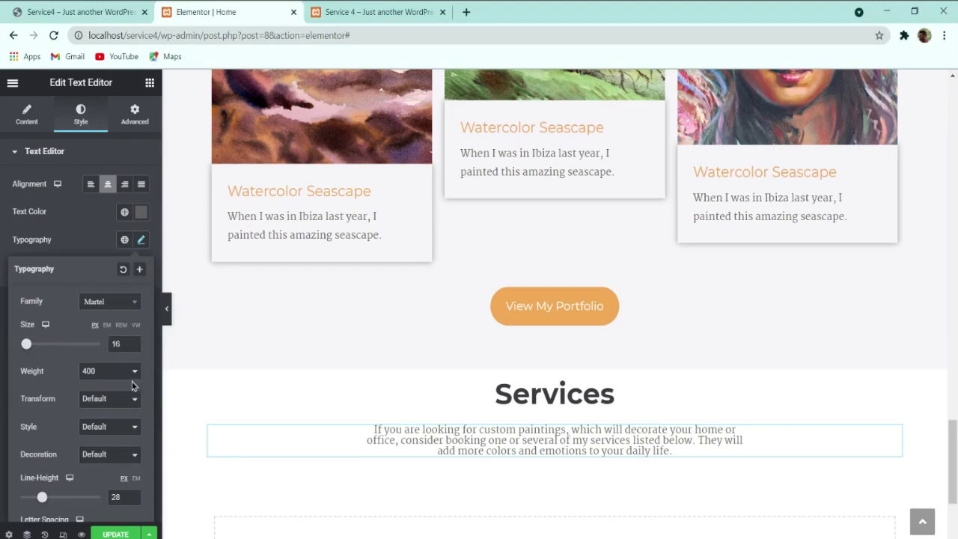
click(134, 496)
click(134, 496)
drag(118, 497, 73, 501)
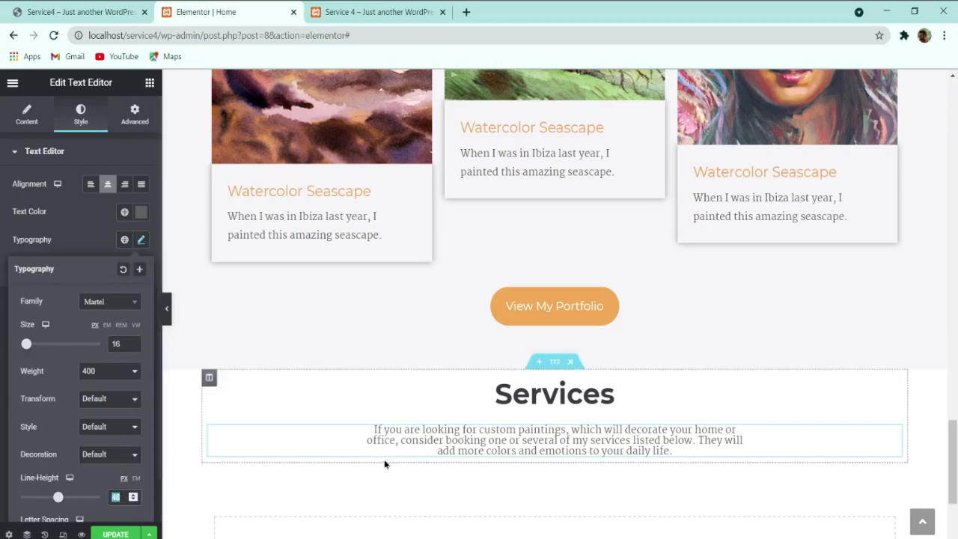
Step: Duplicate the Services heading
right_click(431, 437)
click(457, 313)
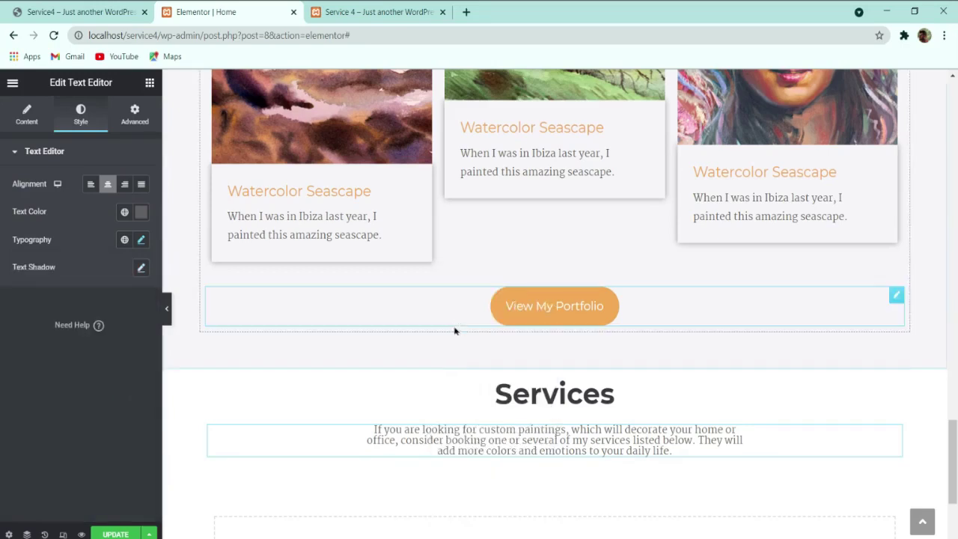
right_click(407, 385)
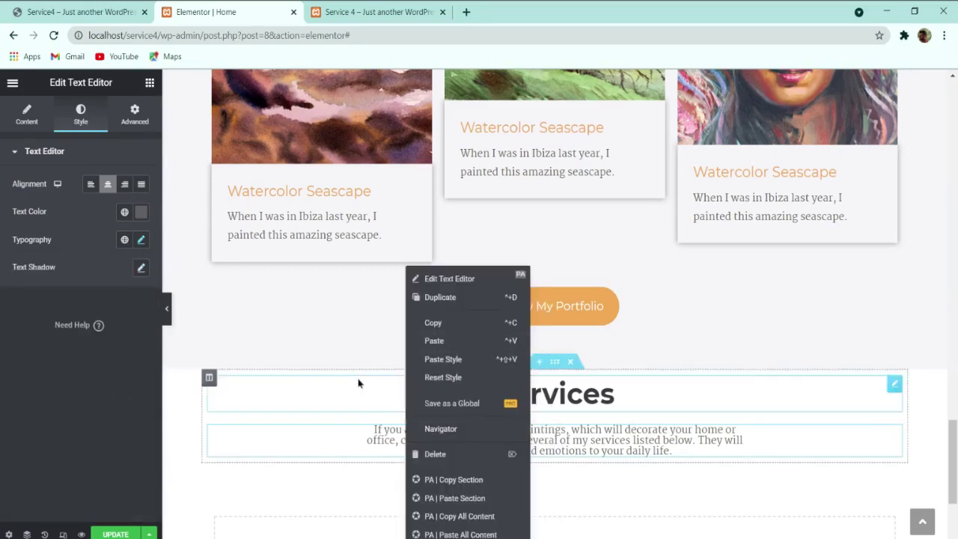
click(363, 434)
right_click(508, 397)
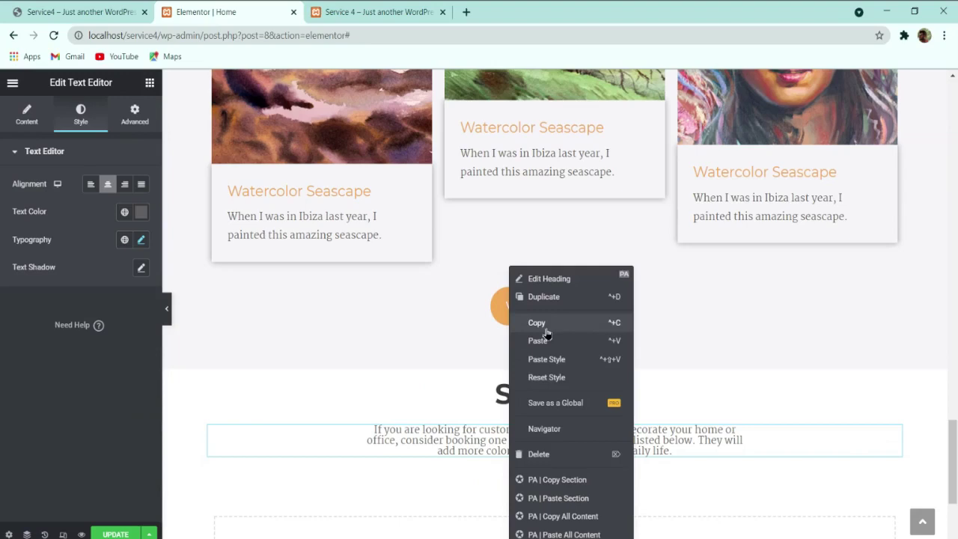
click(547, 297)
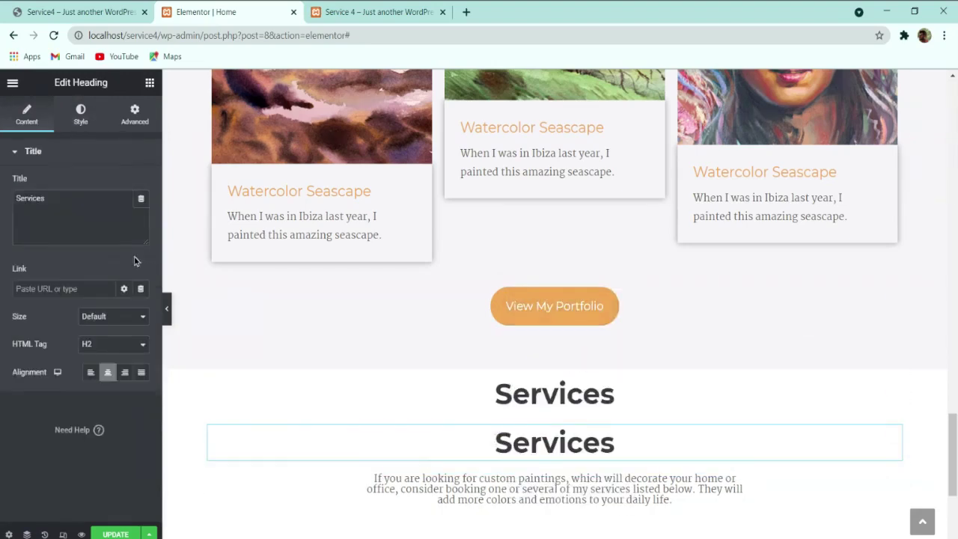
Step: Clear the duplicate heading's title text so it is empty
triple_click(104, 229)
text(#5F5F61)
drag(104, 229, 2, 217)
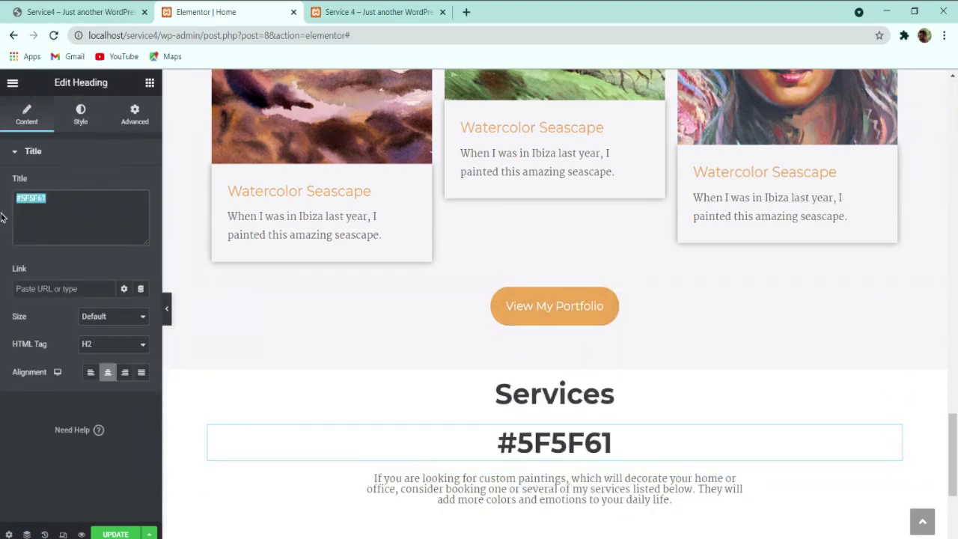
key(BackSpace)
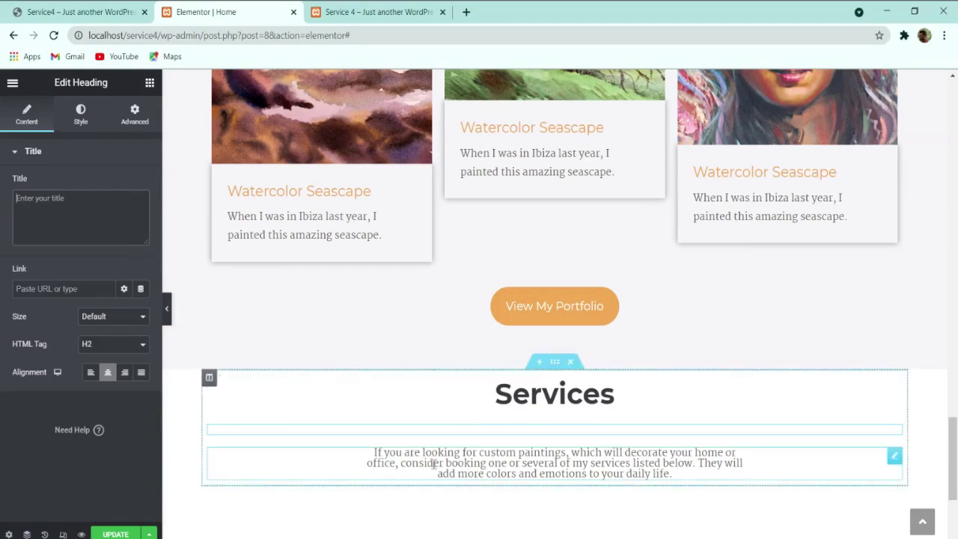
Step: Paste the Services introduction paragraph text into the empty heading's title
click(433, 463)
click(27, 114)
triple_click(78, 278)
key(ctrl+c)
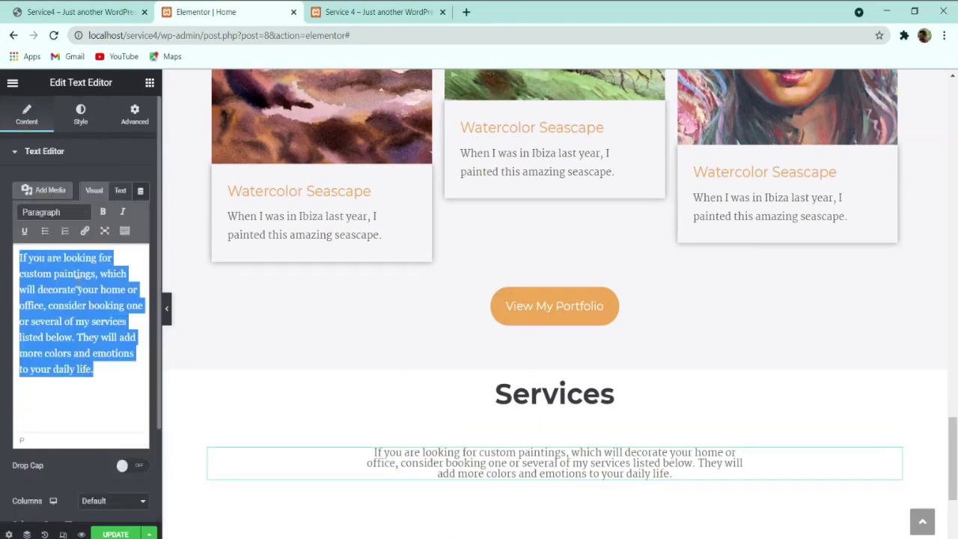
click(553, 430)
key(ctrl+v)
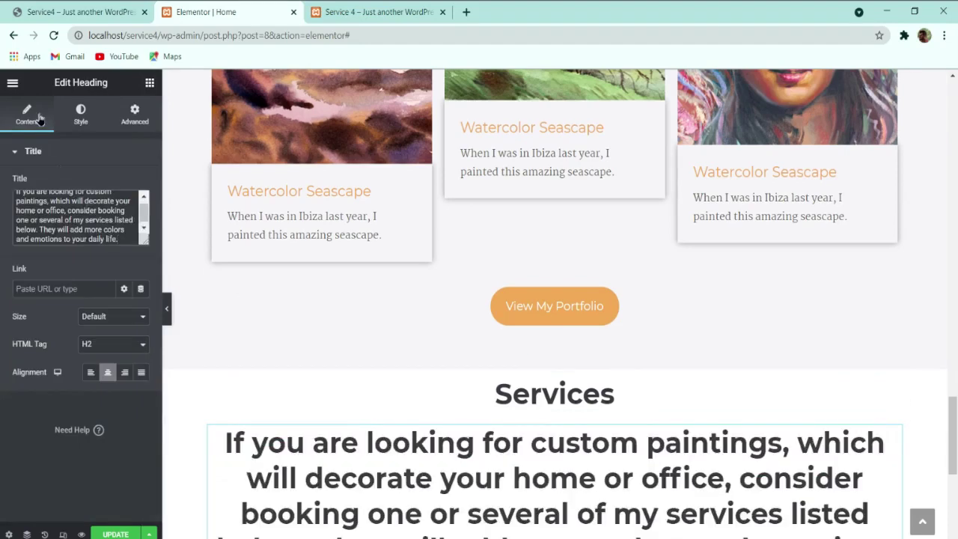
Step: Try a 5f5 green text colour on the heading, then undo it
click(80, 114)
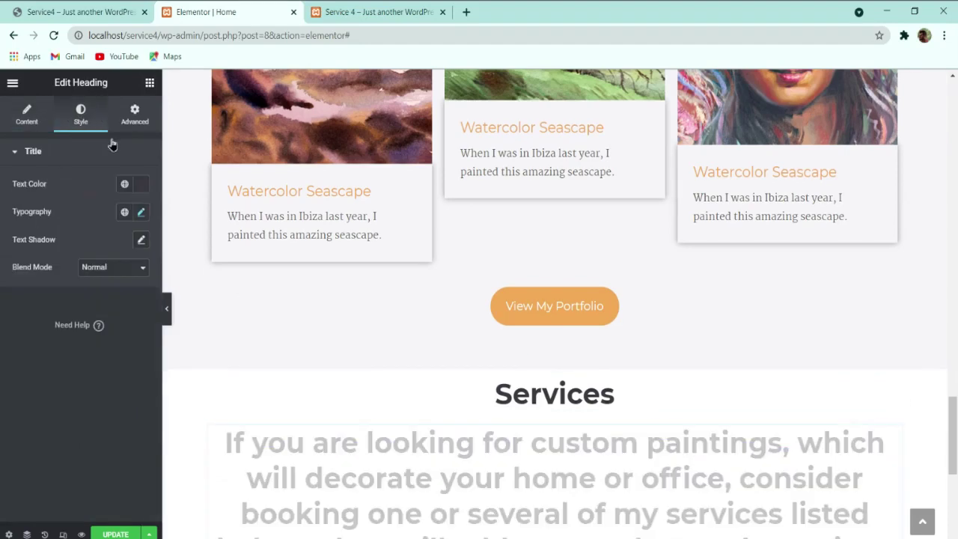
click(137, 191)
text(5f5f)
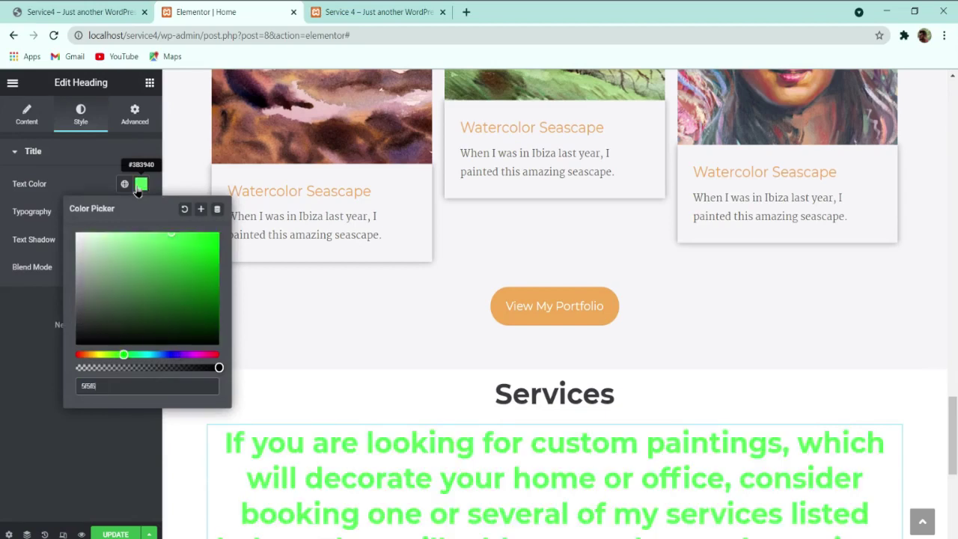
key(ctrl+z)
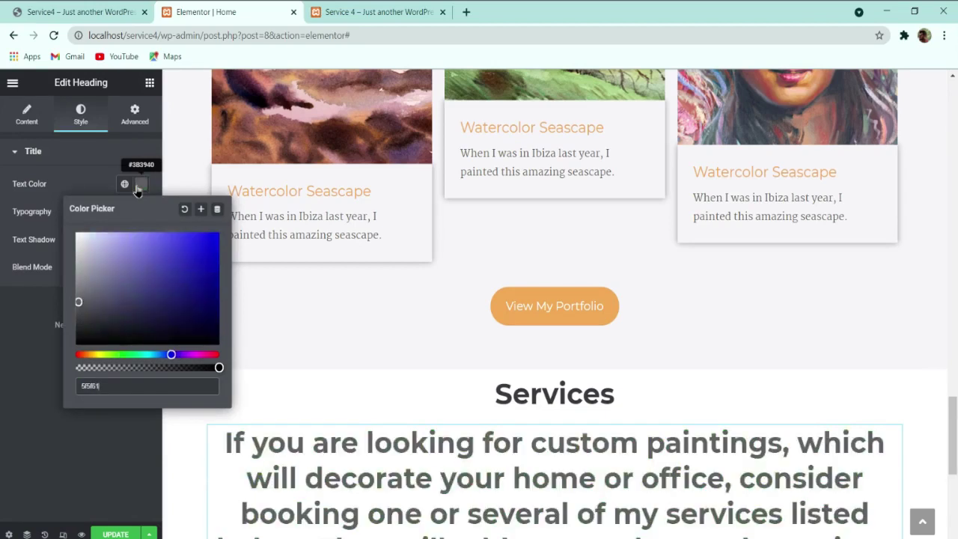
click(28, 307)
Step: Set the heading's typography to Martel, size 16, weight 400, line height 28
click(141, 211)
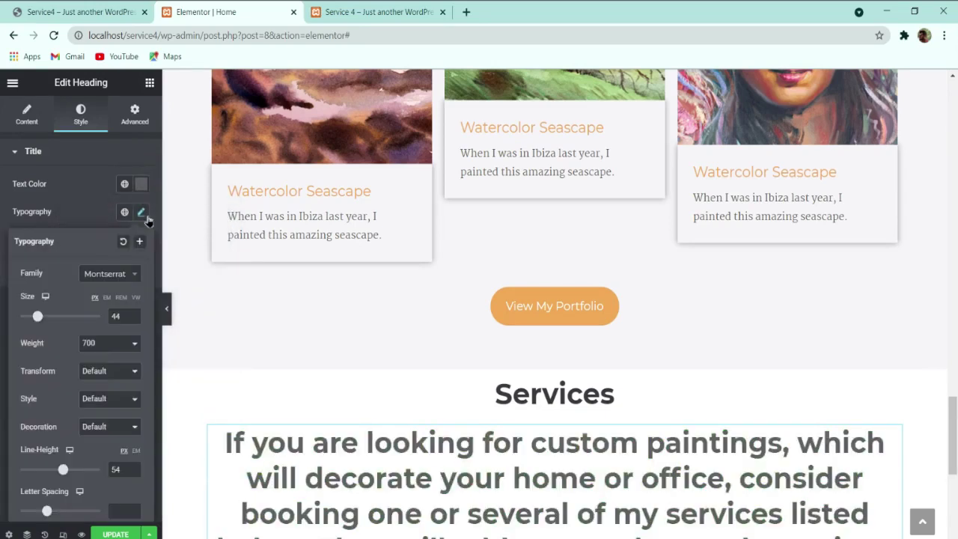
click(118, 273)
text(martel)
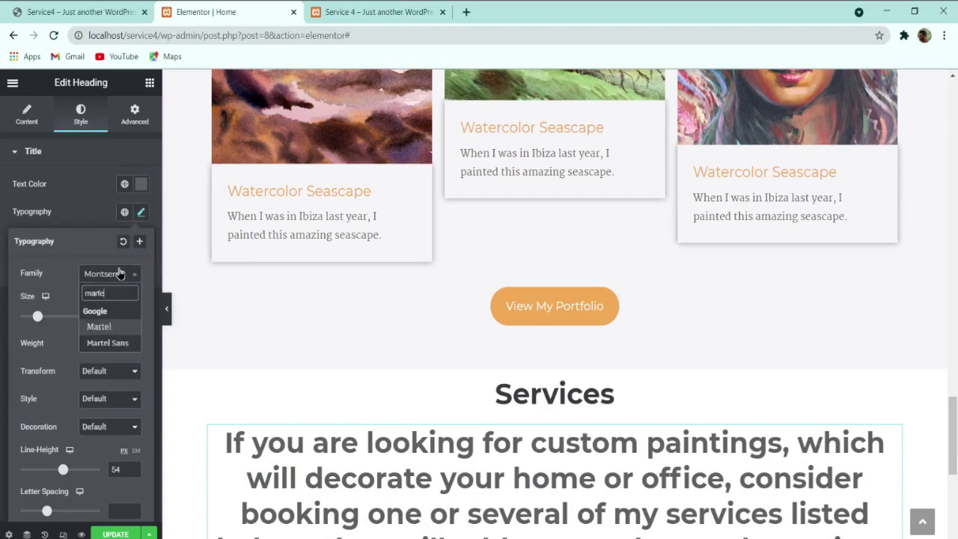
key(Return)
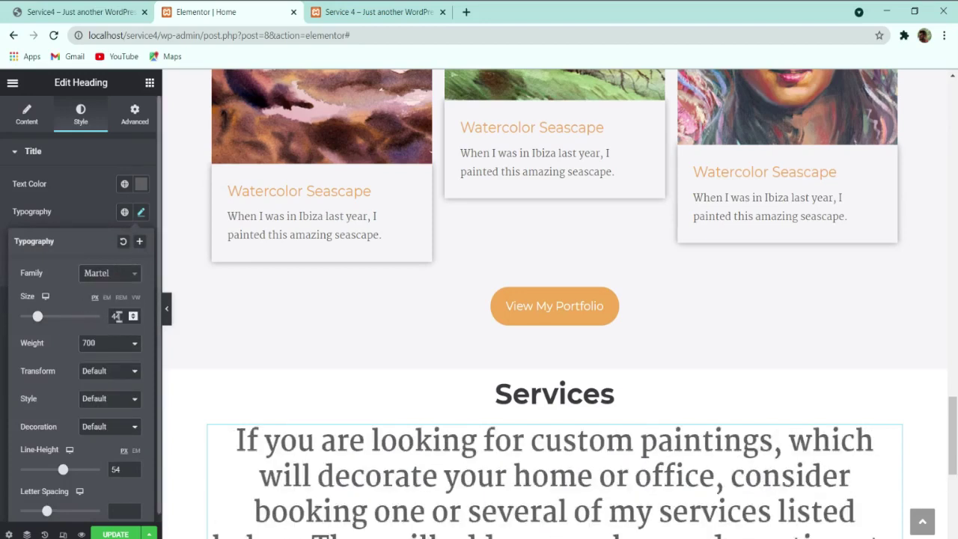
drag(120, 315, 100, 323)
text(16)
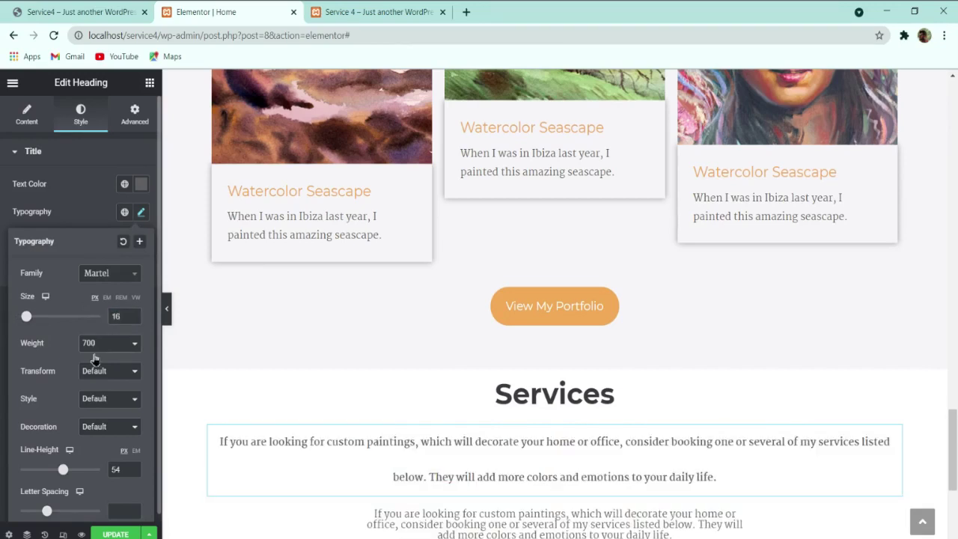
click(103, 392)
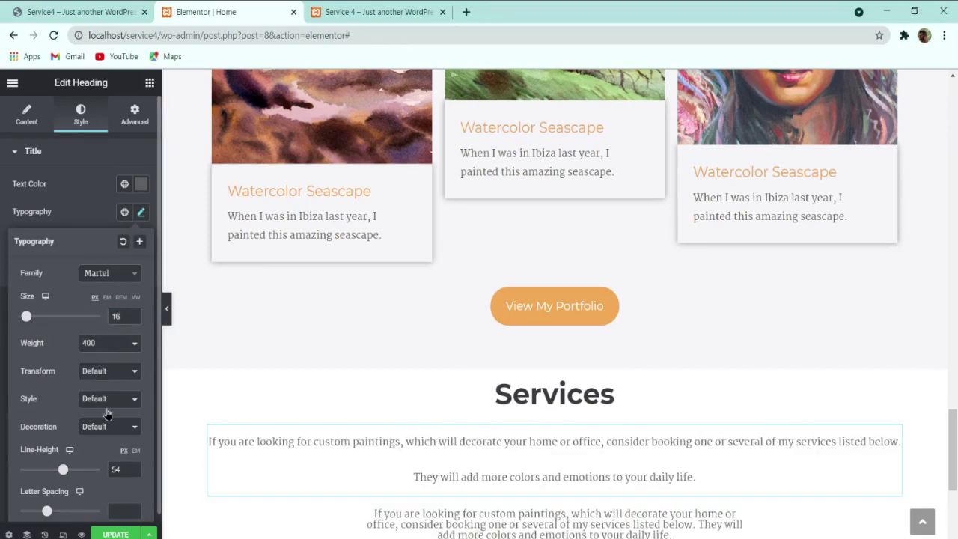
drag(126, 469, 79, 473)
text(28)
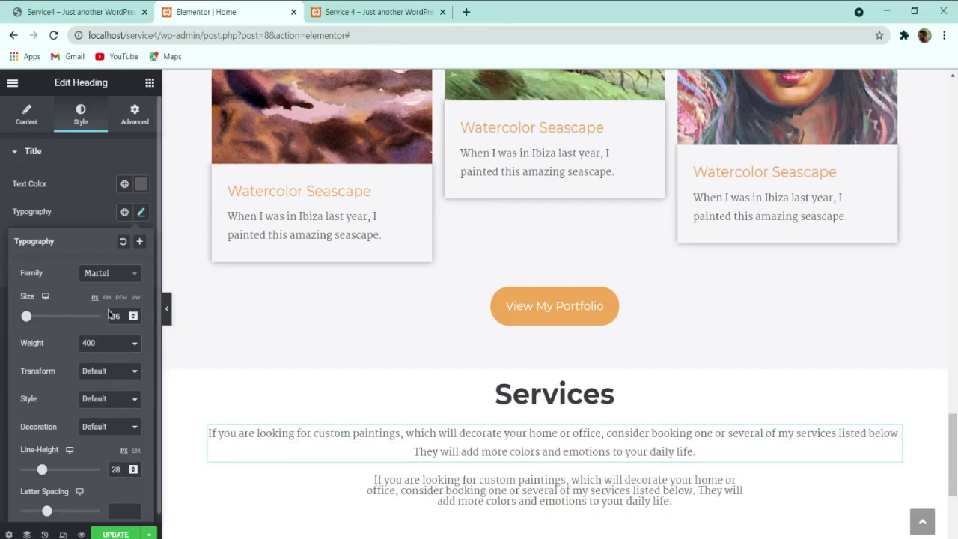
right_click(389, 475)
Step: Delete the old paragraph and give the heading unlinked 15 em left and right margins
click(423, 455)
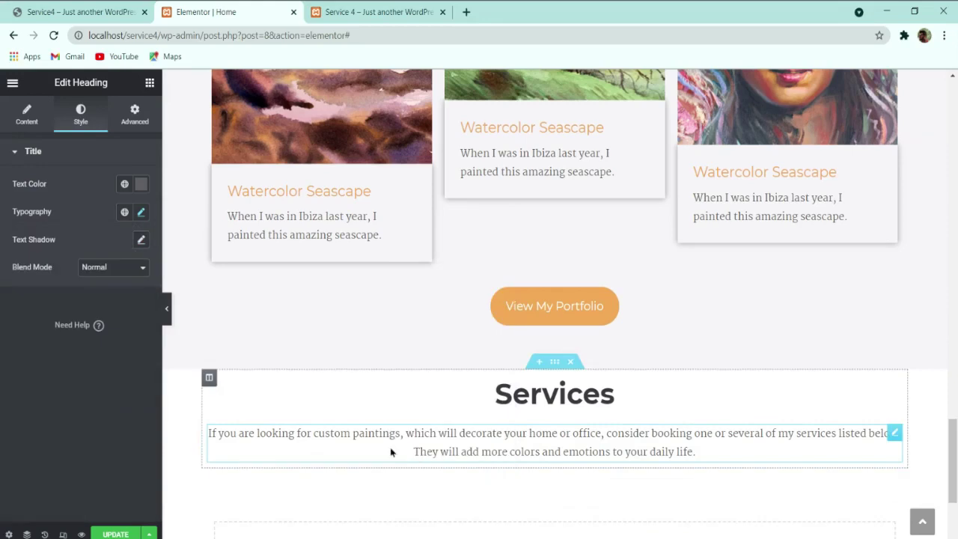
click(134, 120)
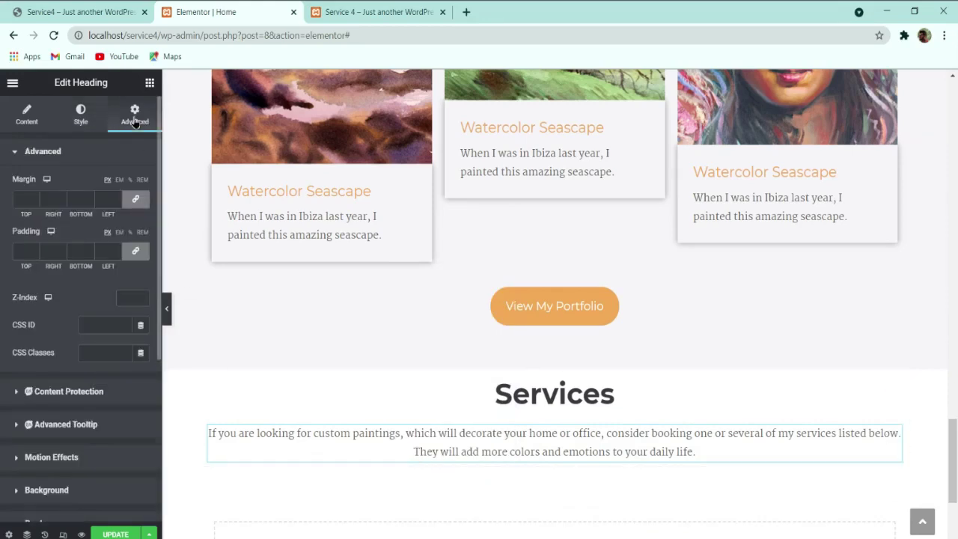
click(120, 180)
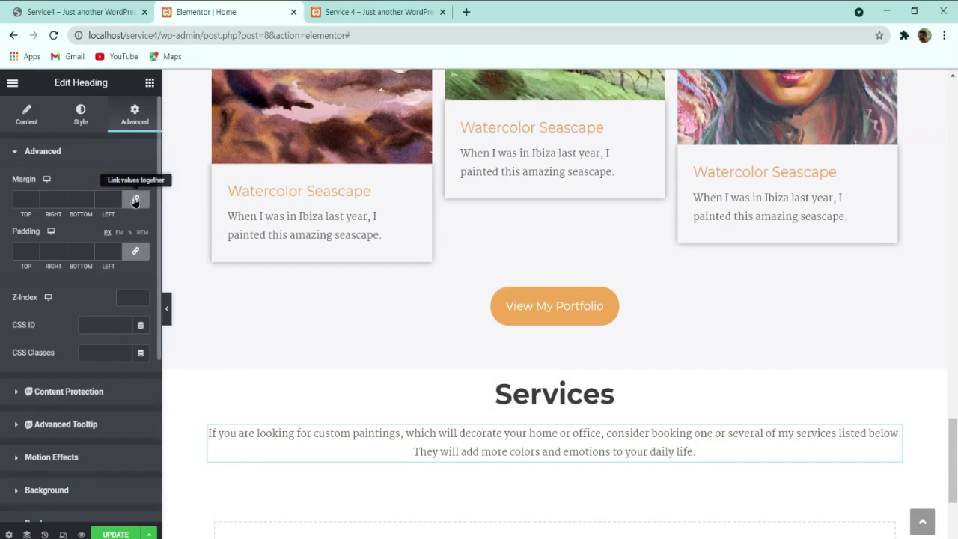
click(136, 198)
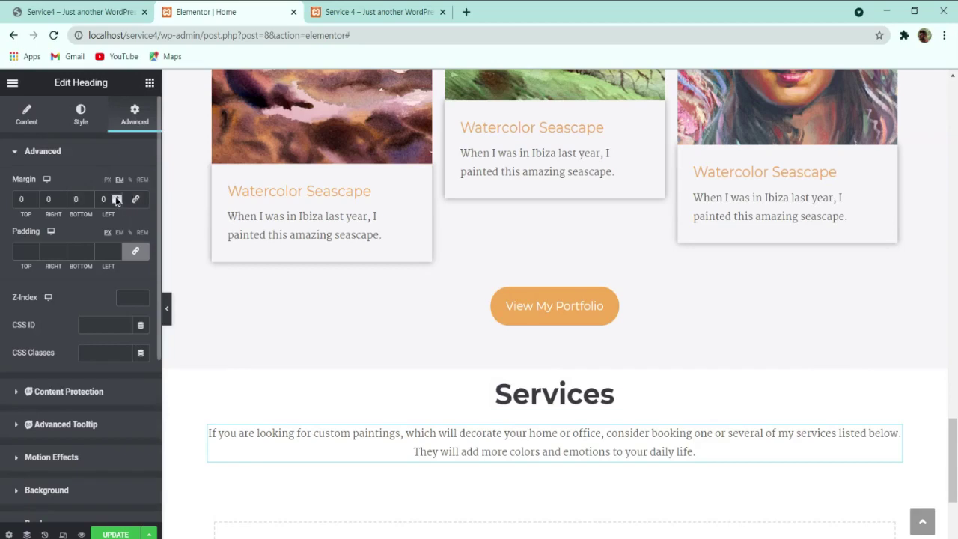
click(116, 199)
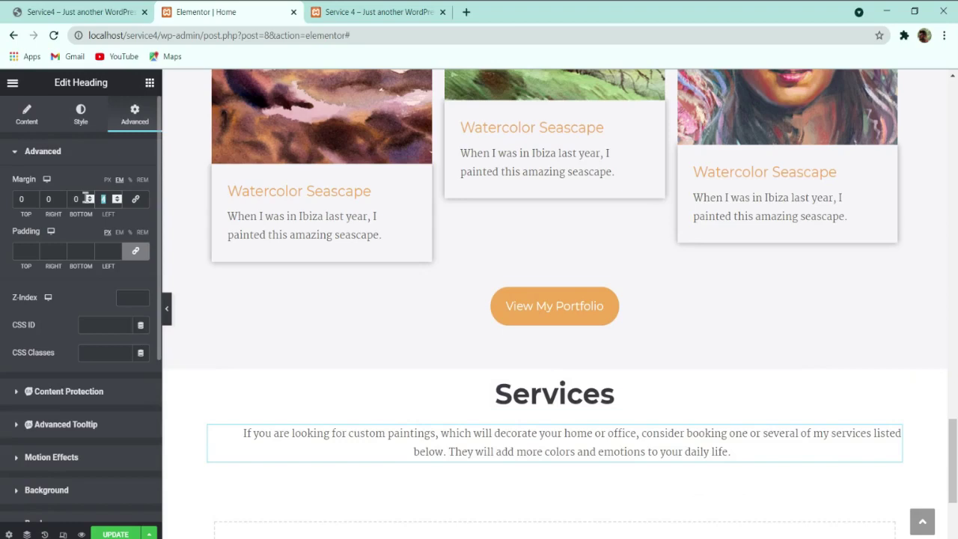
drag(55, 200, 10, 209)
text(15)
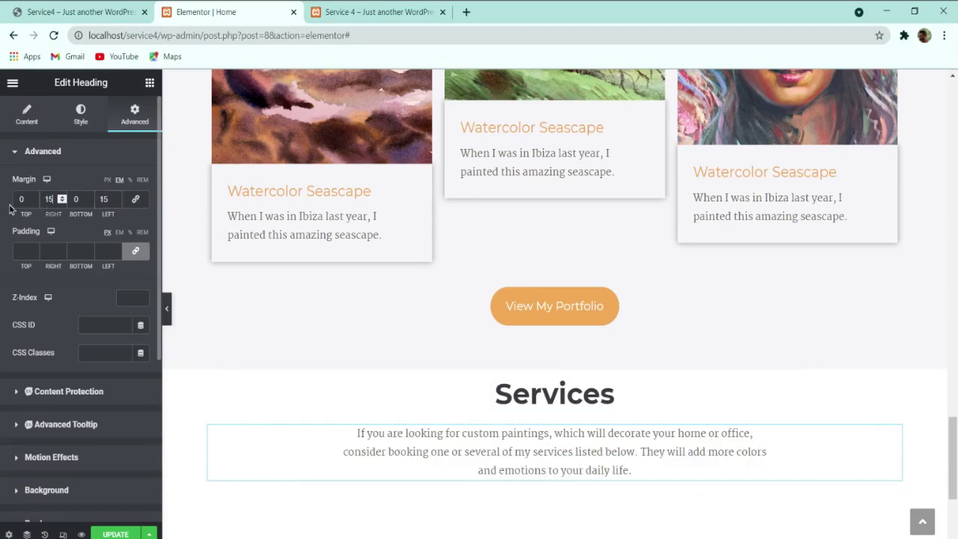
Step: Compare the edited Services section against the live site's Services section
click(80, 9)
click(203, 12)
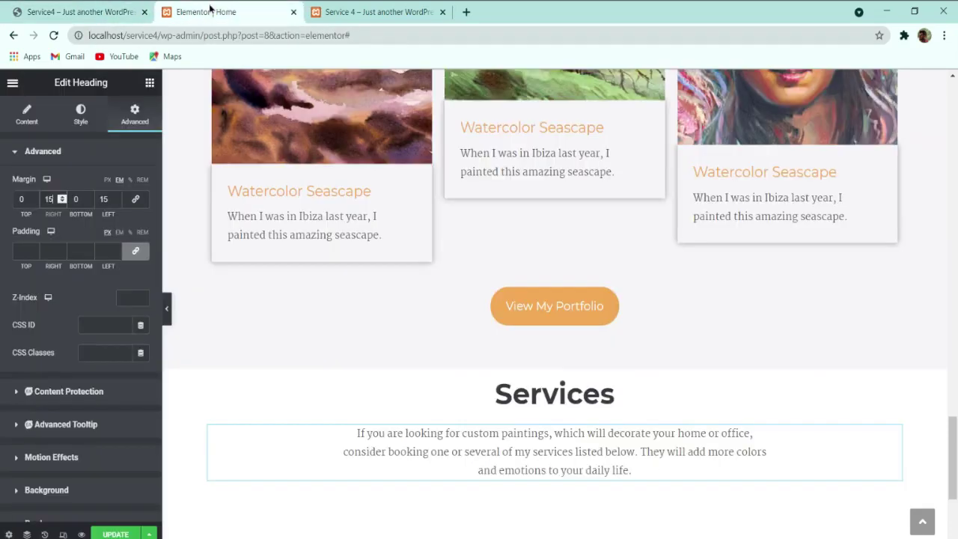
click(91, 9)
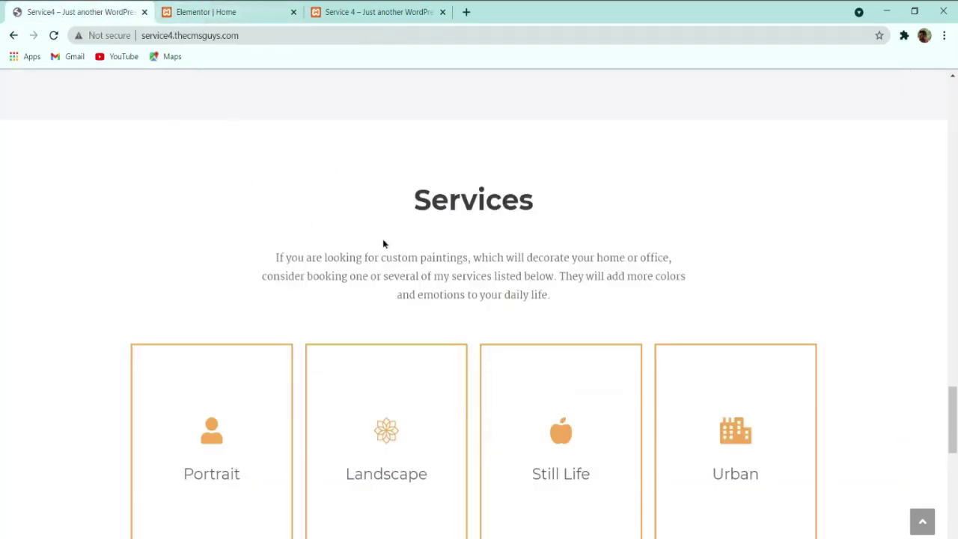
scroll(387, 255, down, 1)
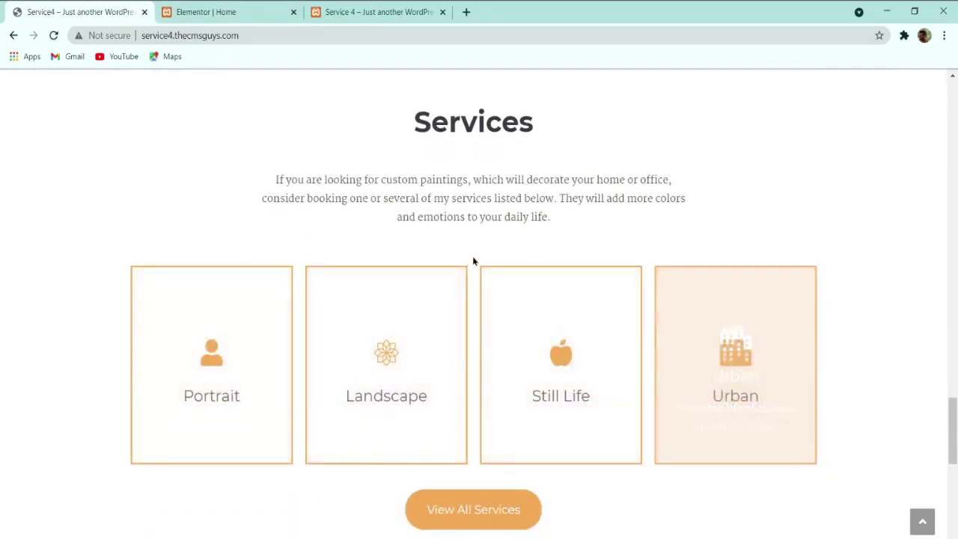
click(255, 6)
scroll(441, 347, down, 2)
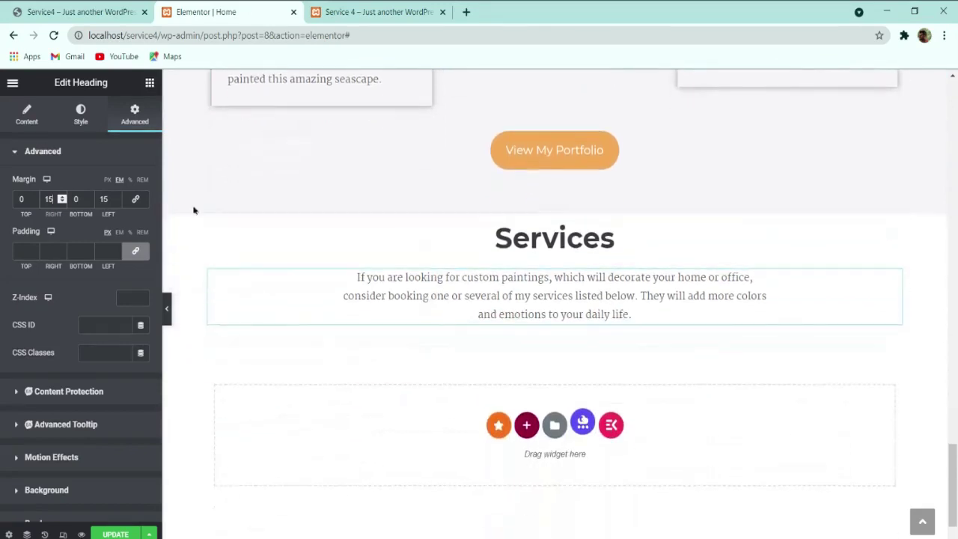
Step: Place a two-column Inner Section below the Services paragraph
click(149, 85)
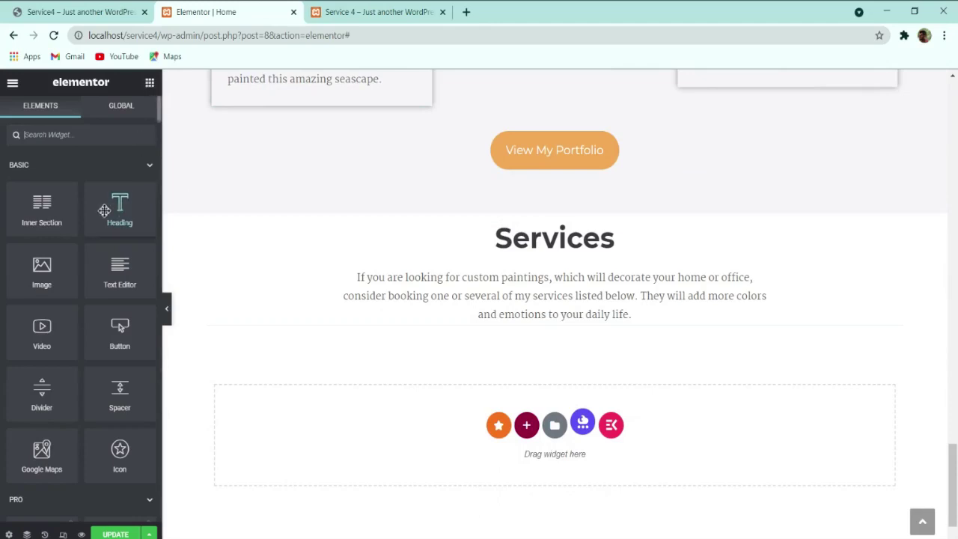
drag(41, 206, 432, 324)
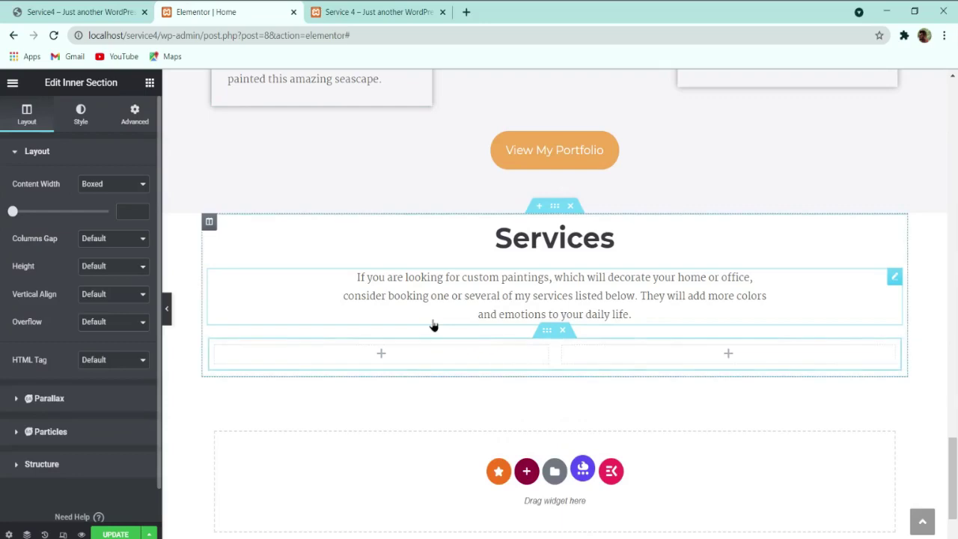
click(84, 11)
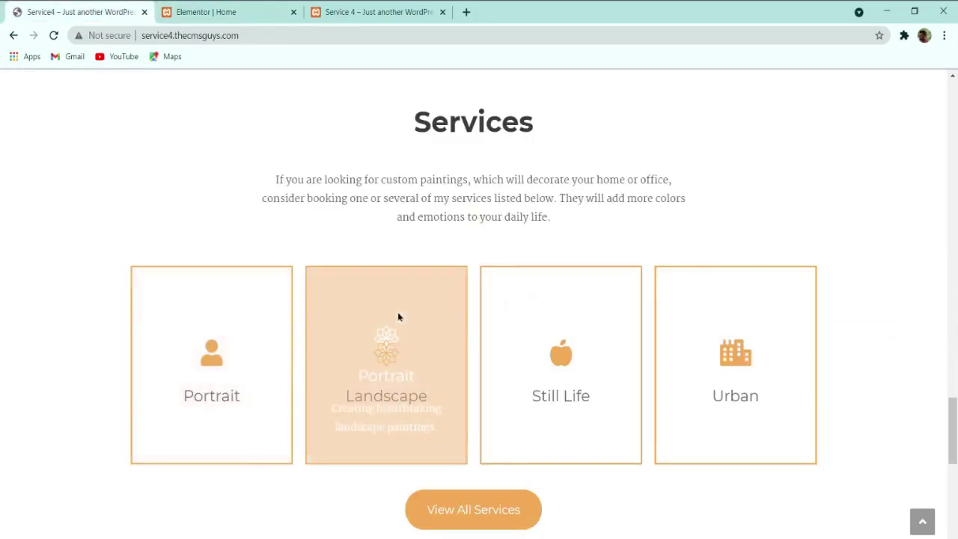
click(217, 11)
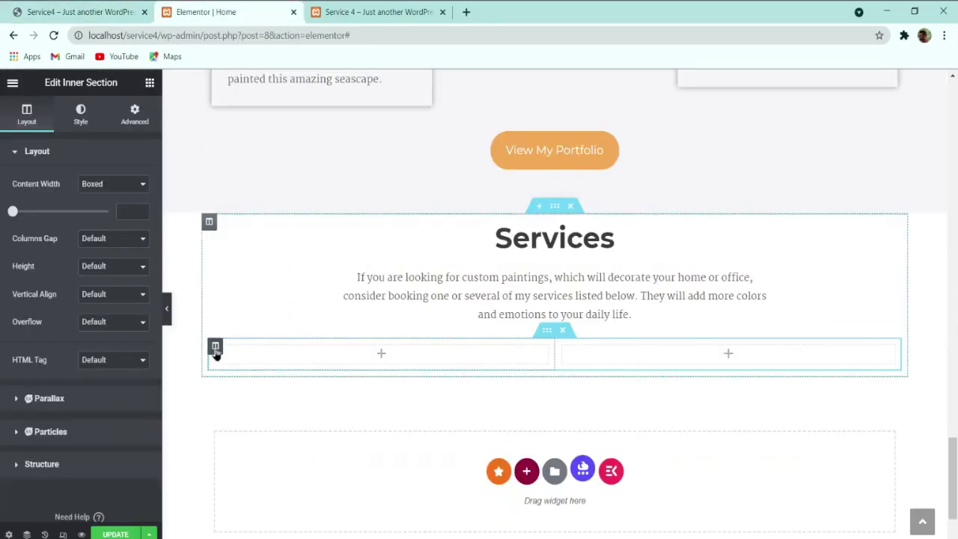
Step: Add columns to the inner section to match the live site's four service cards
right_click(215, 351)
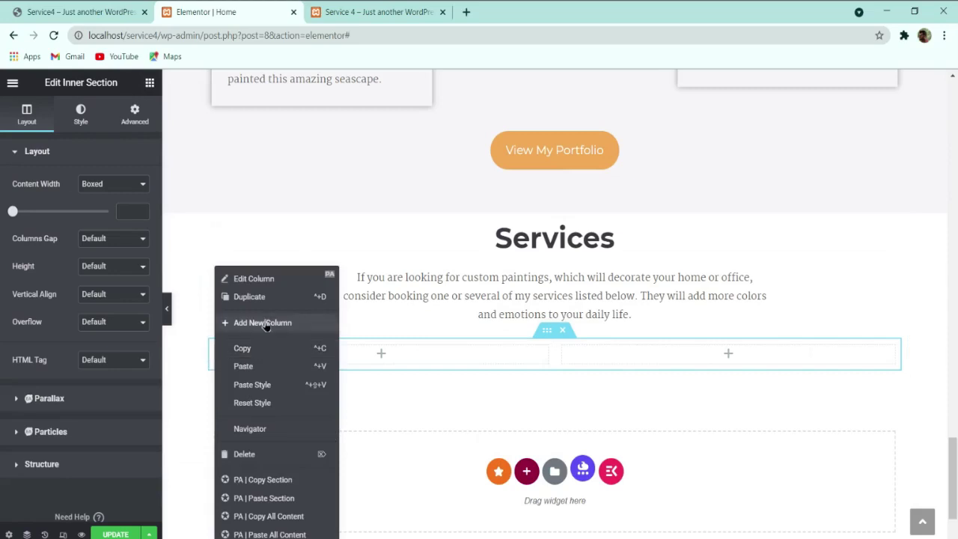
click(265, 323)
right_click(214, 348)
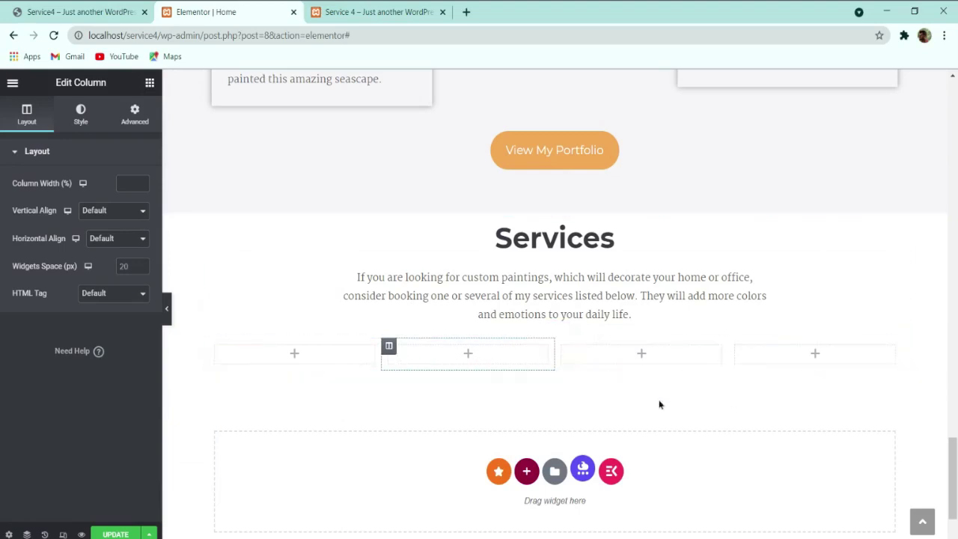
click(102, 10)
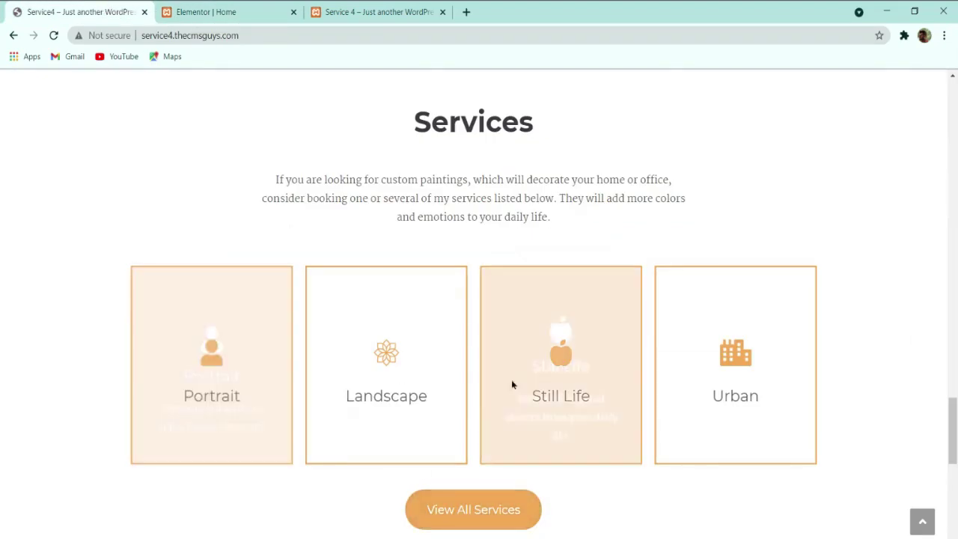
click(208, 11)
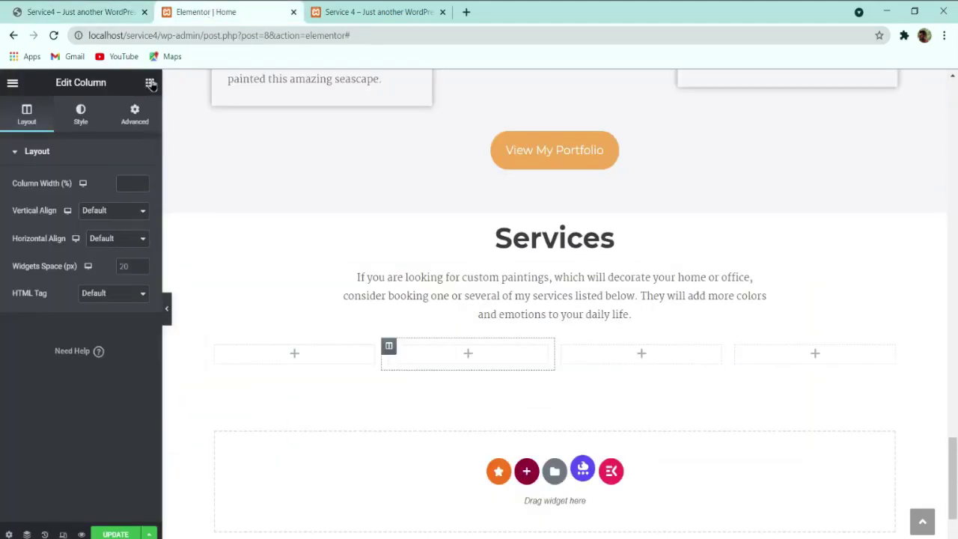
click(150, 83)
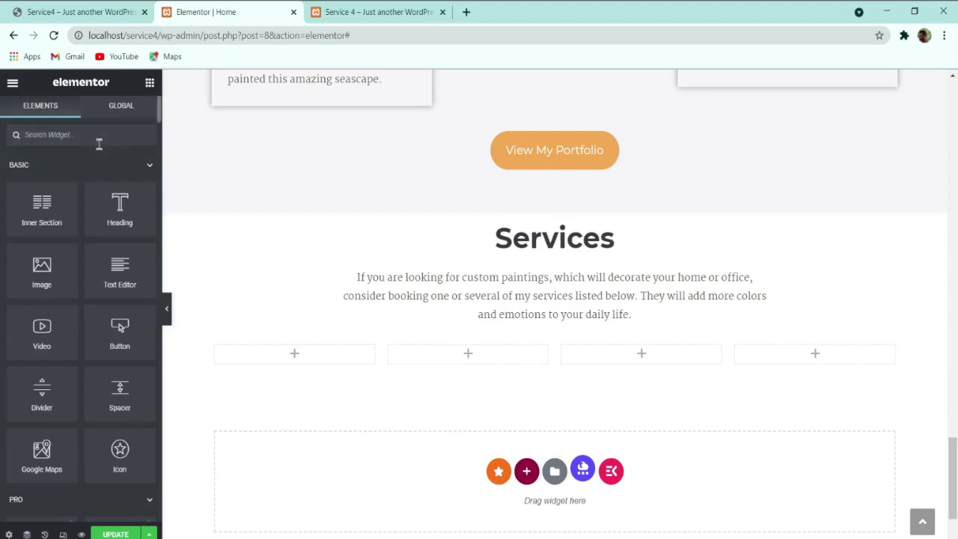
Step: Search 'flip' and drop a Flip Box widget into the first Services column
text(flip)
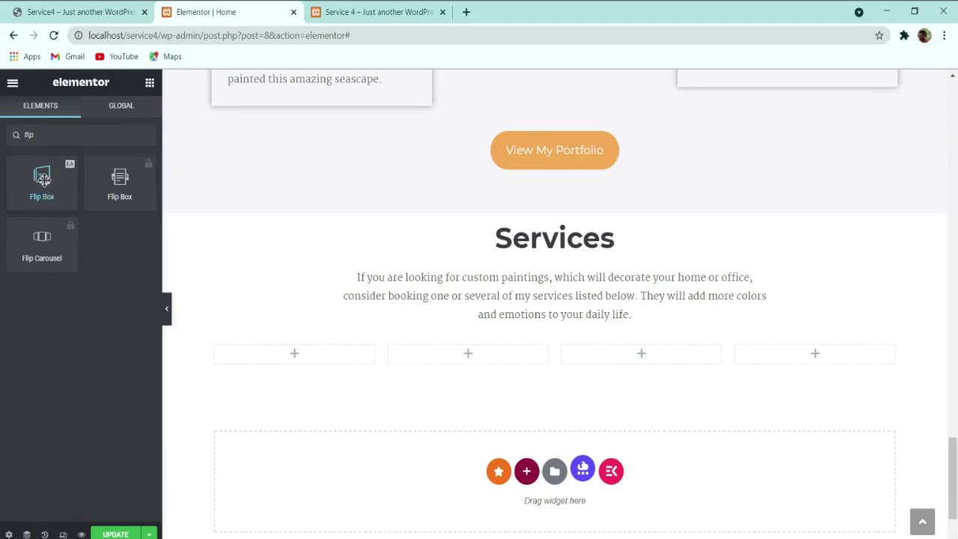
drag(50, 182, 277, 346)
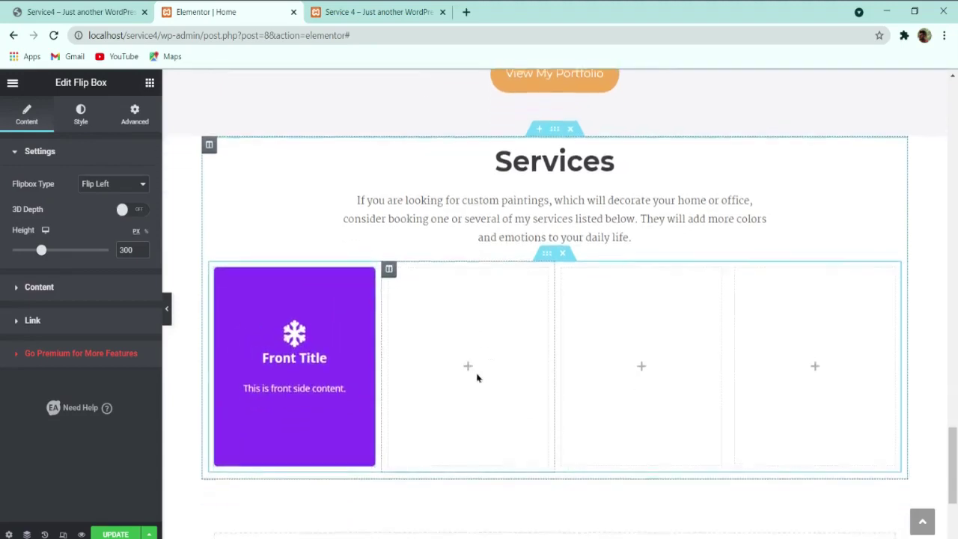
mouse_move(318, 280)
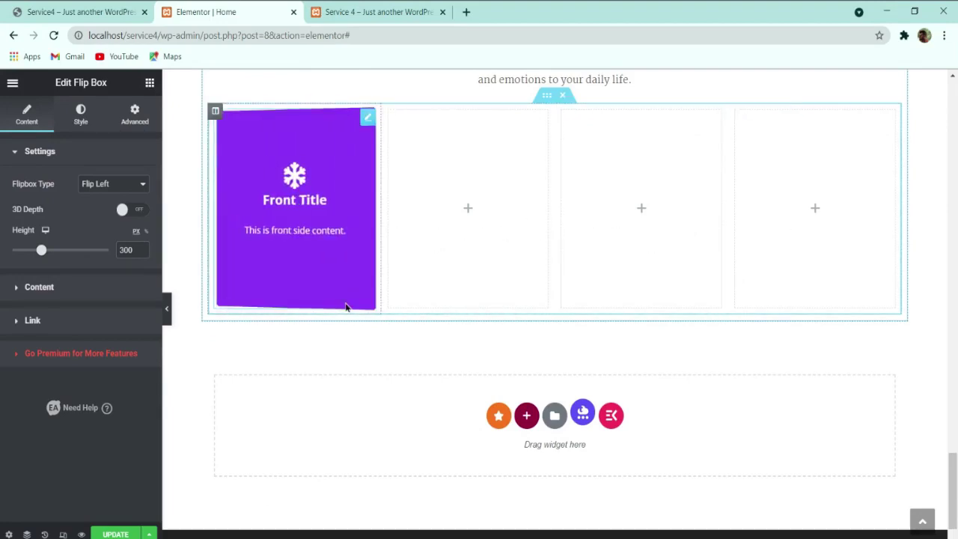
click(86, 9)
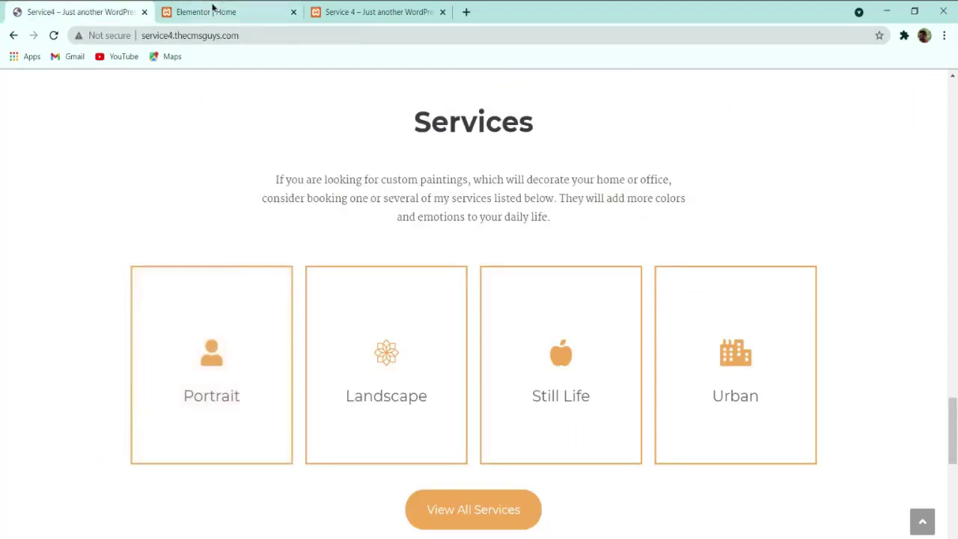
click(214, 10)
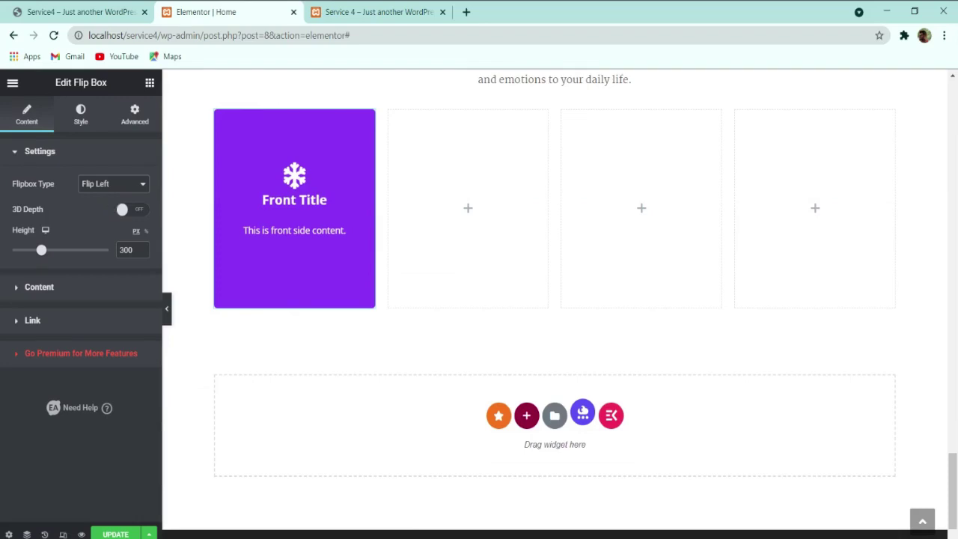
Step: Set the Flip Box type to Fade In, comparing with the live Portrait card
click(101, 259)
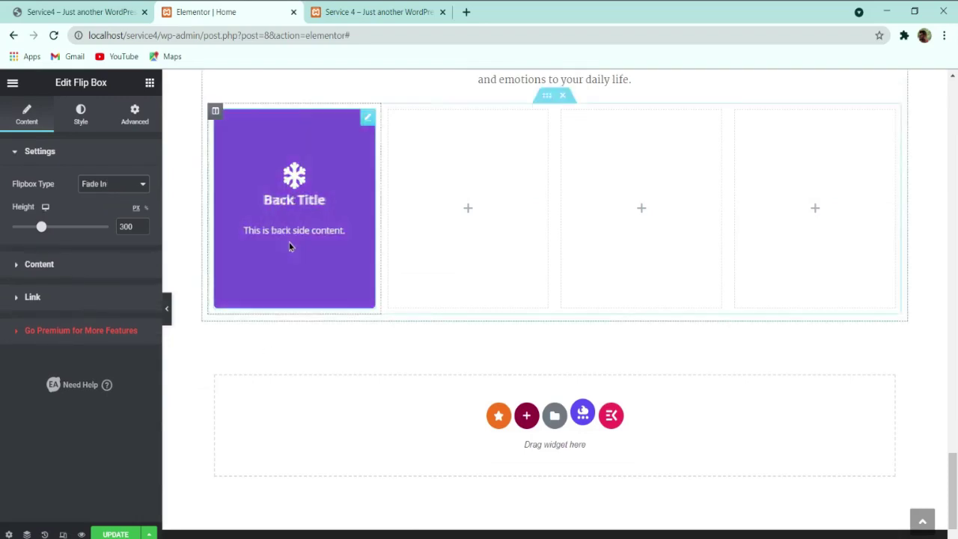
click(86, 9)
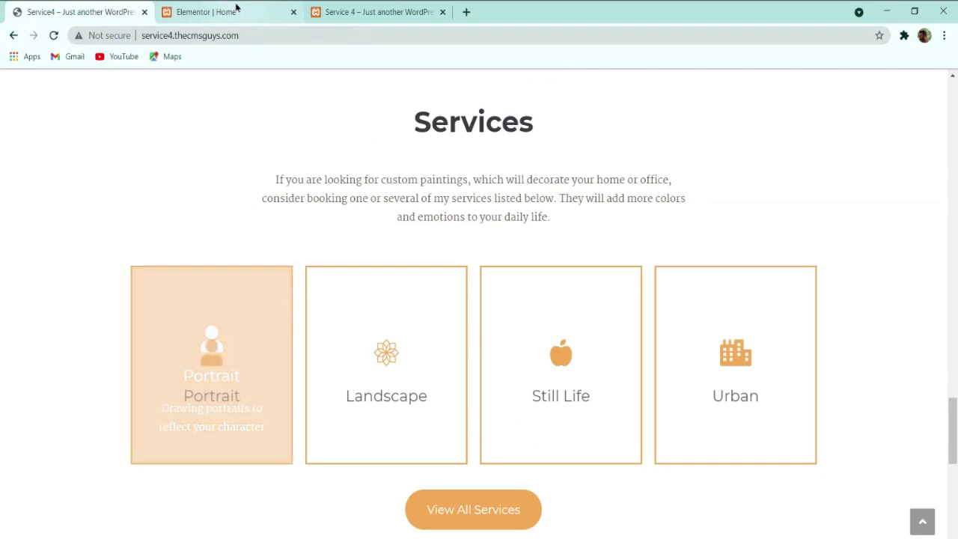
click(236, 11)
click(84, 11)
click(207, 10)
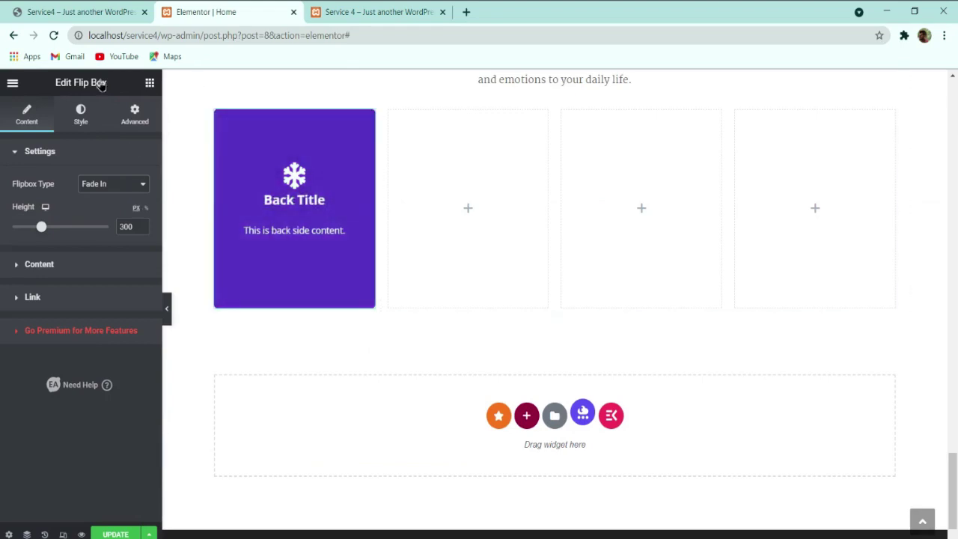
click(82, 11)
click(207, 12)
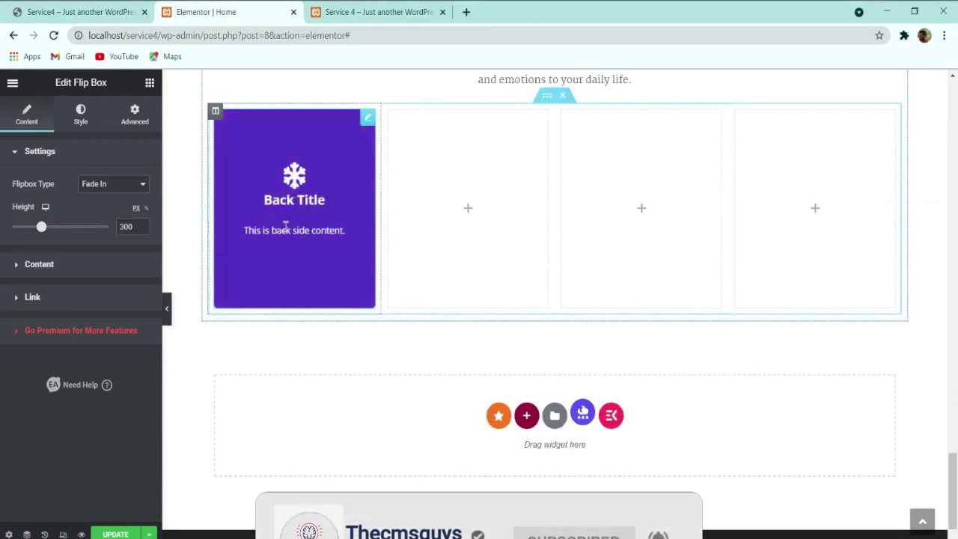
Step: Choose the User icon from the Icon Library for the flip box front
click(51, 272)
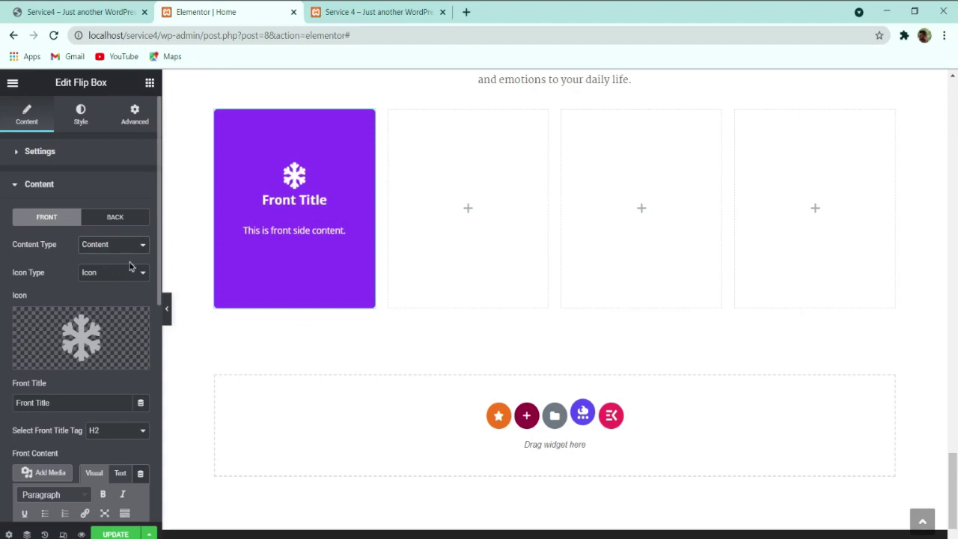
mouse_move(74, 337)
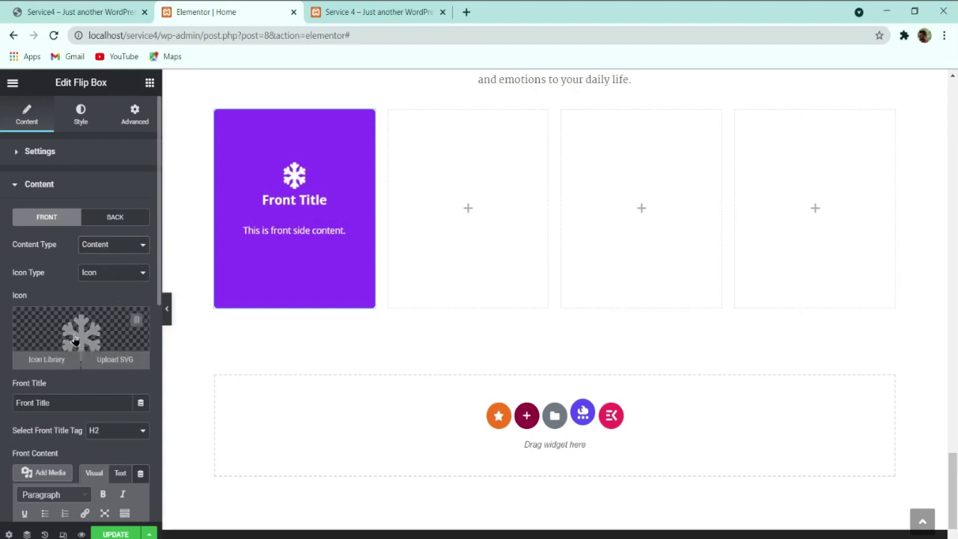
click(103, 332)
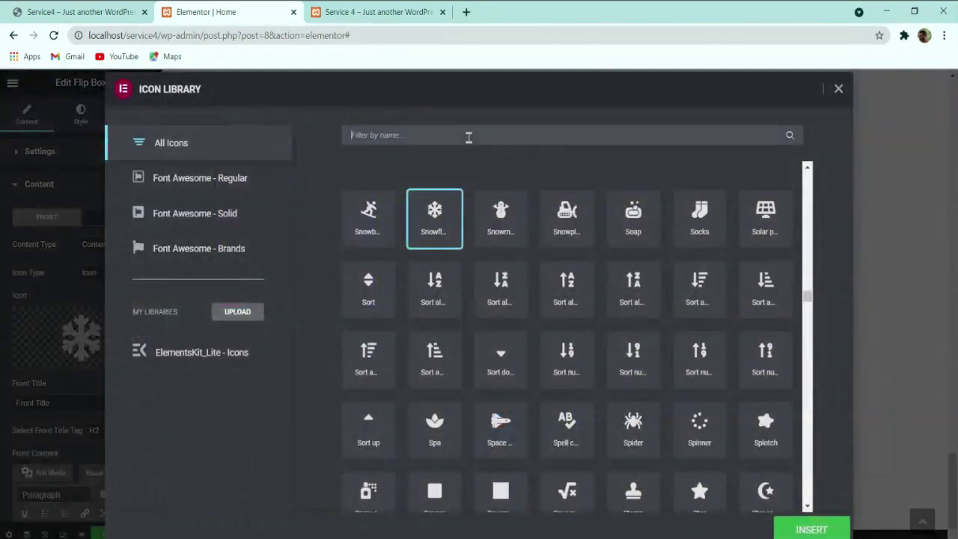
click(469, 137)
text(user)
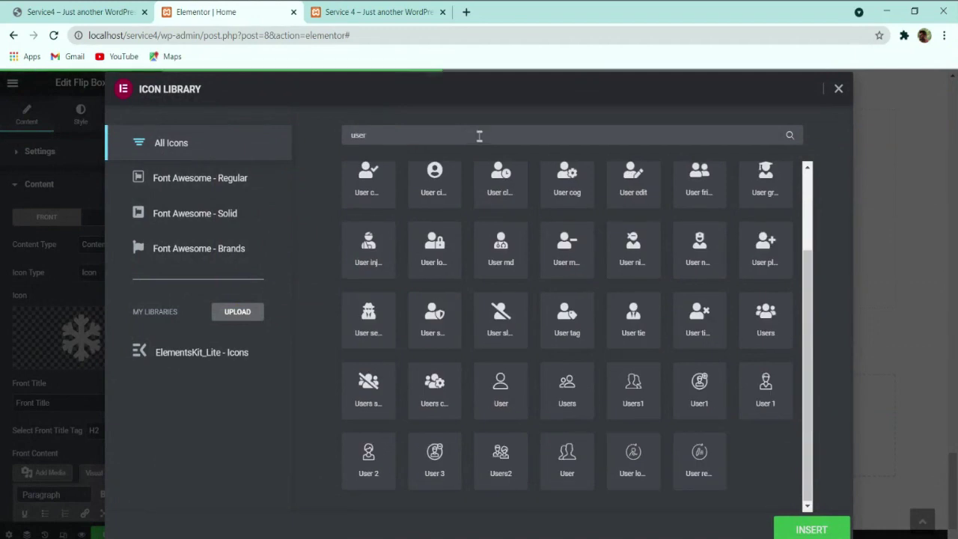
scroll(591, 301, up, 3)
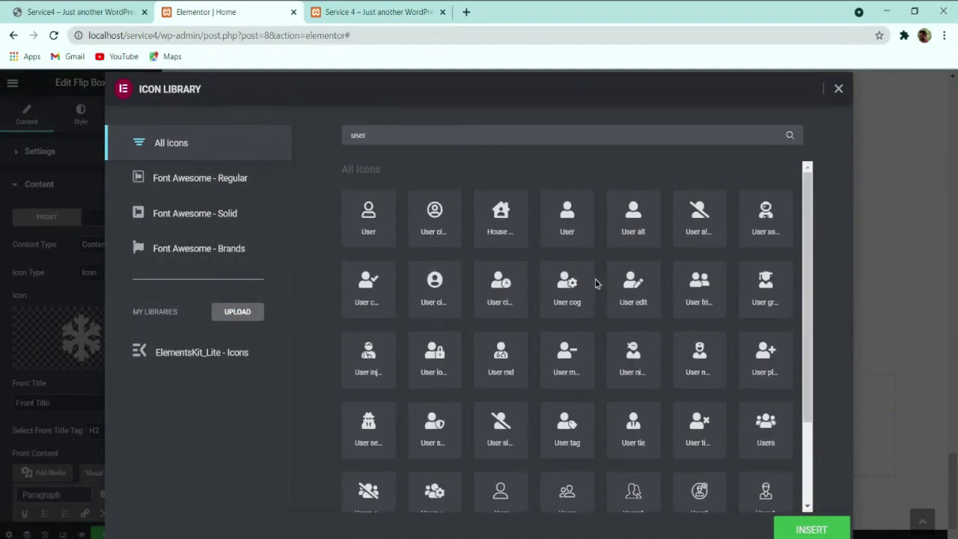
click(569, 221)
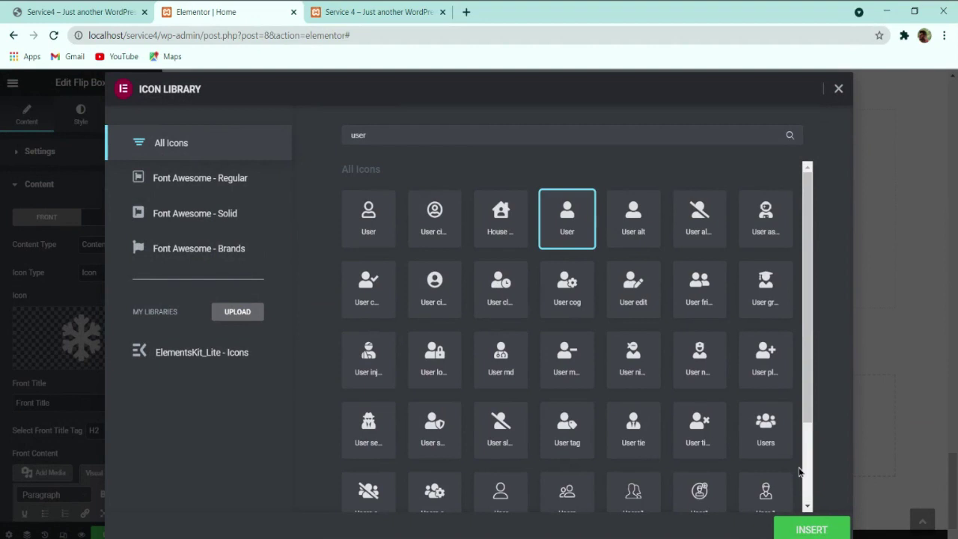
click(812, 529)
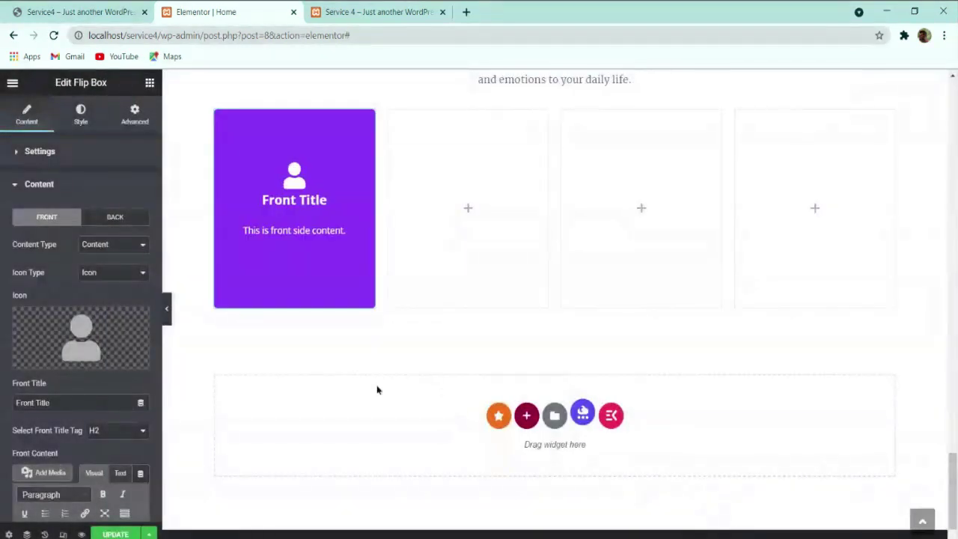
click(87, 9)
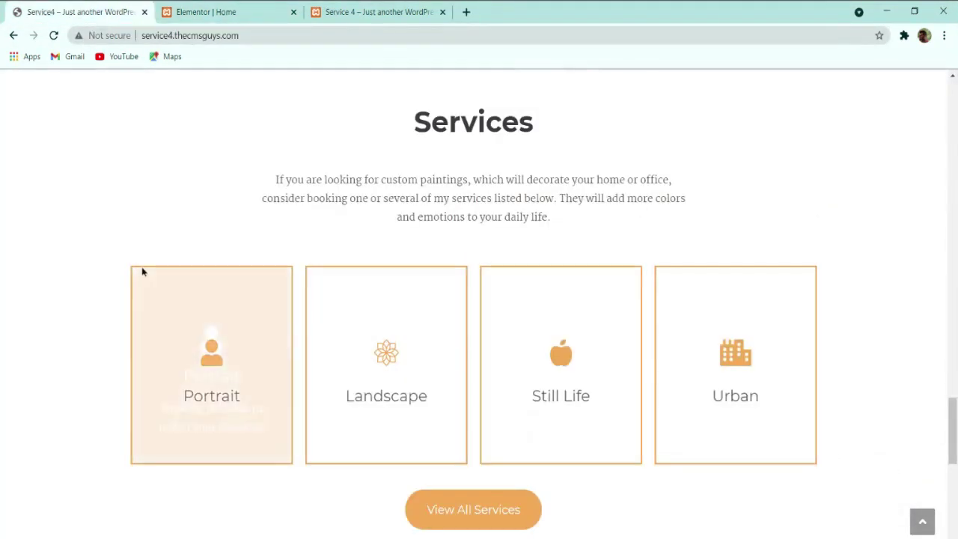
click(205, 11)
Step: Change the Front Title to 'Portrait' and delete the front description text
drag(82, 402, 3, 418)
text(Portrait)
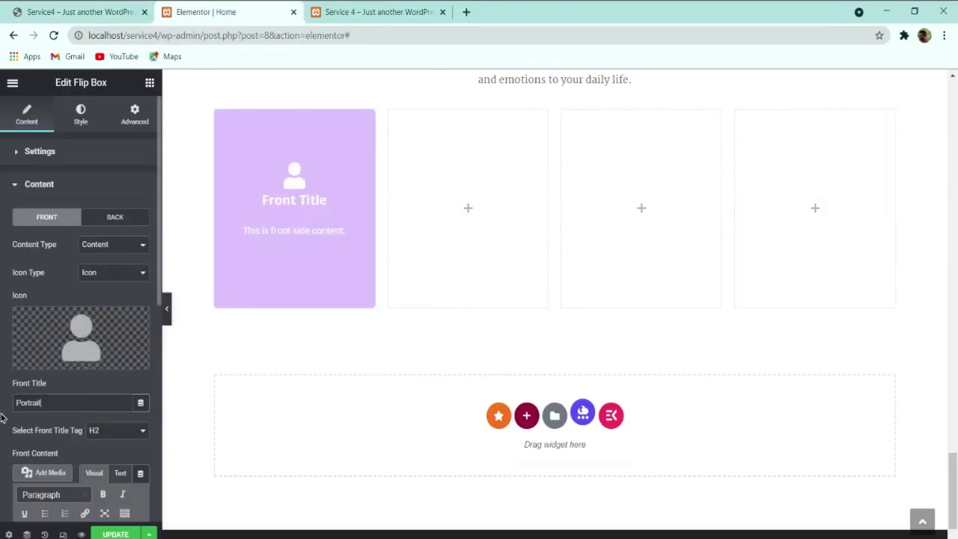
scroll(27, 409, down, 4)
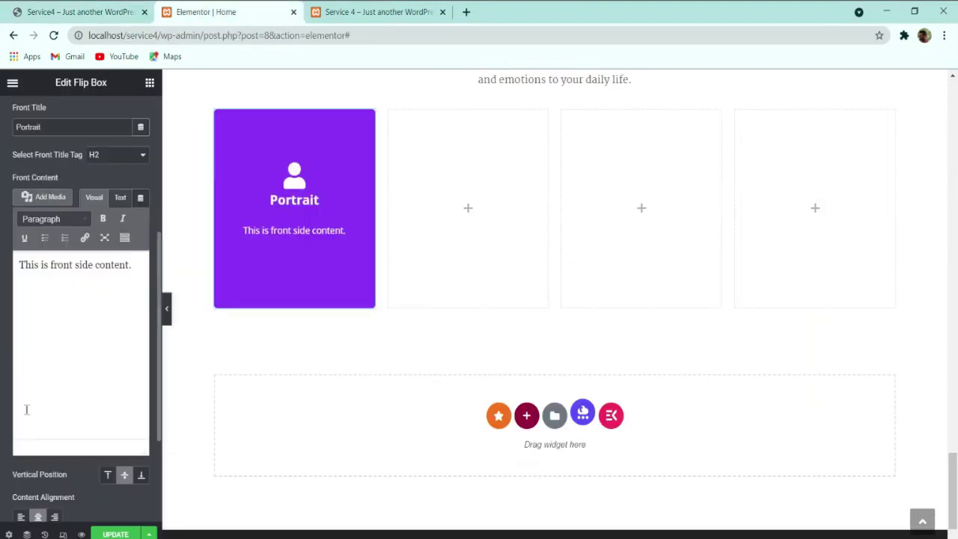
triple_click(75, 272)
key(BackSpace)
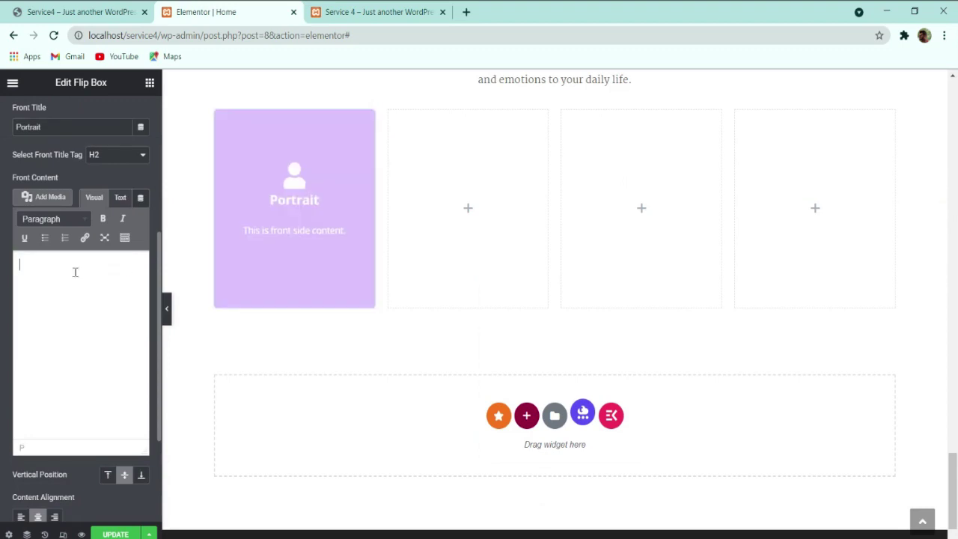
click(98, 12)
mouse_move(184, 338)
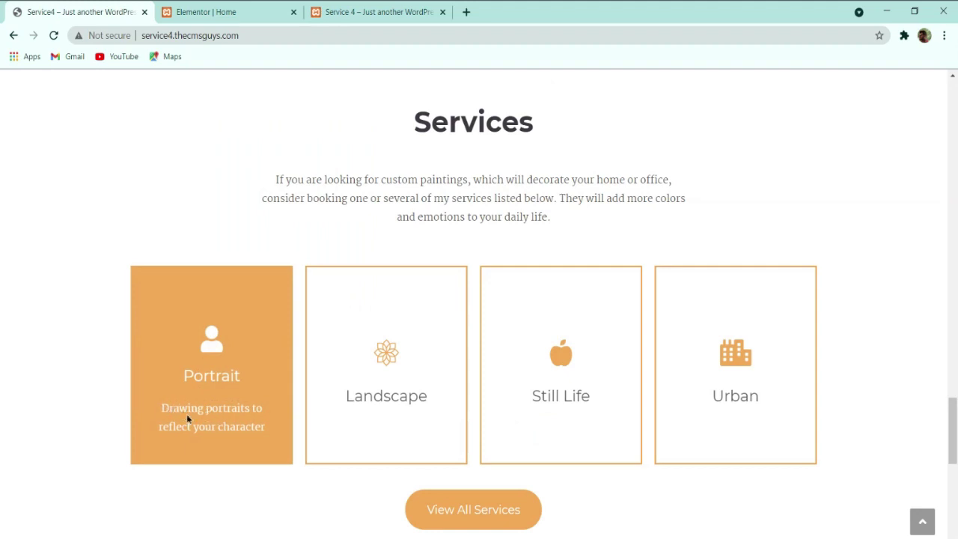
click(243, 9)
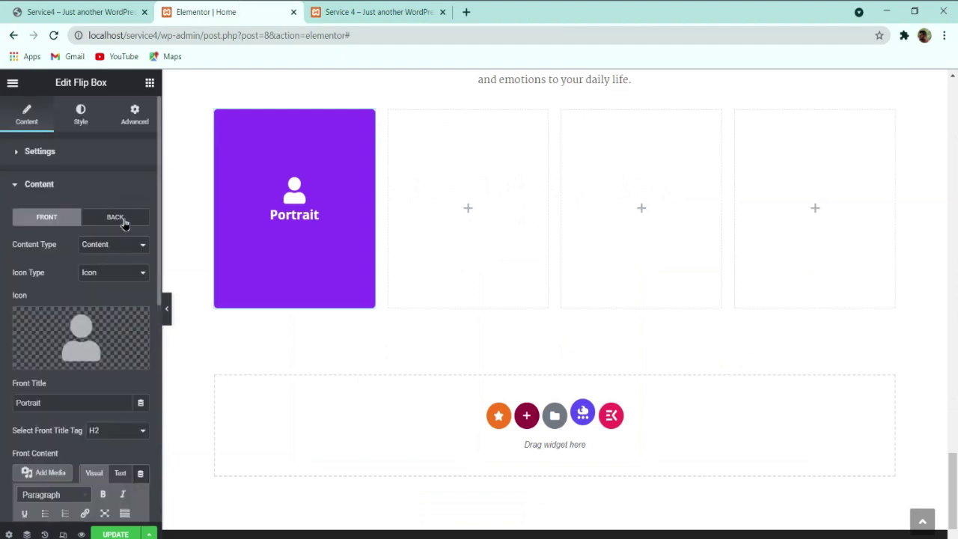
Step: Give the flip box back side the User icon and the title 'Portrait'
click(104, 217)
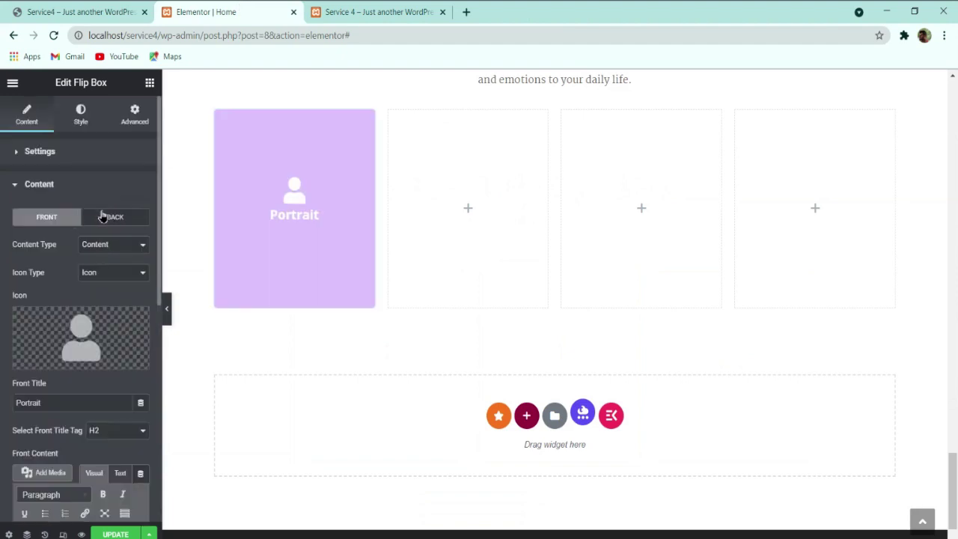
click(87, 333)
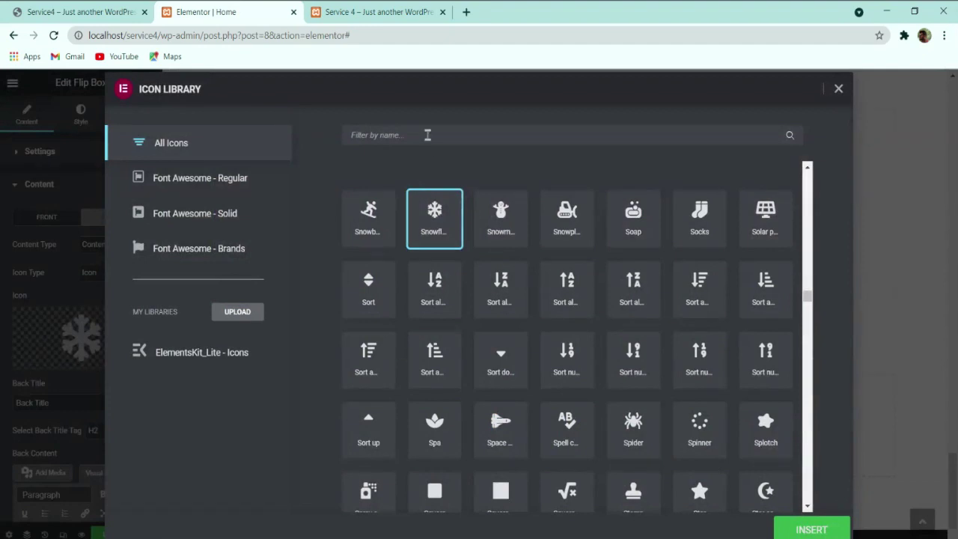
click(427, 134)
text(user)
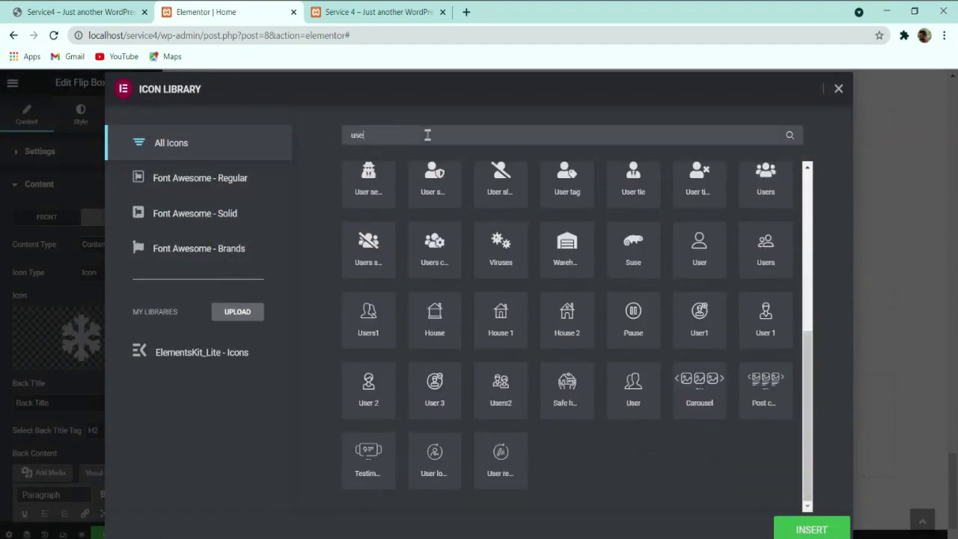
scroll(455, 221, up, 3)
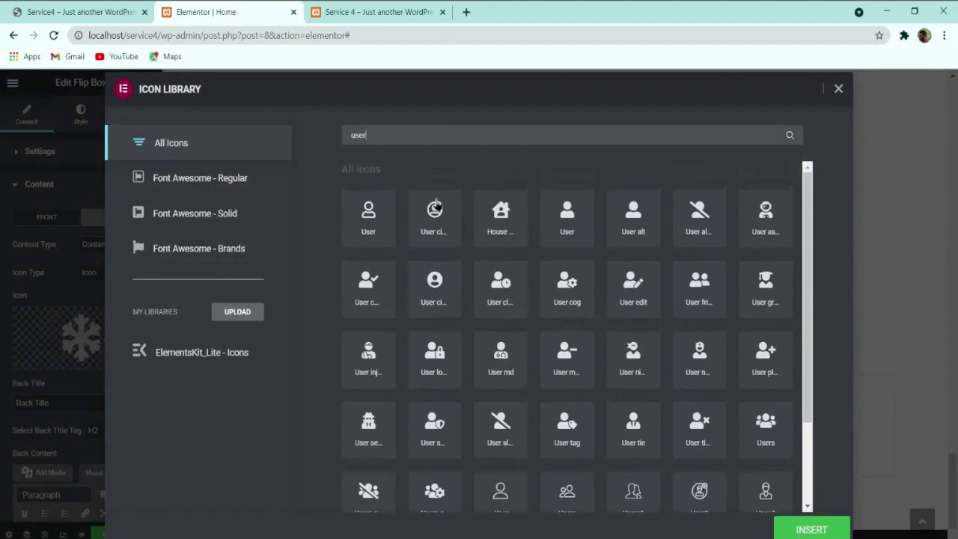
click(581, 211)
click(775, 527)
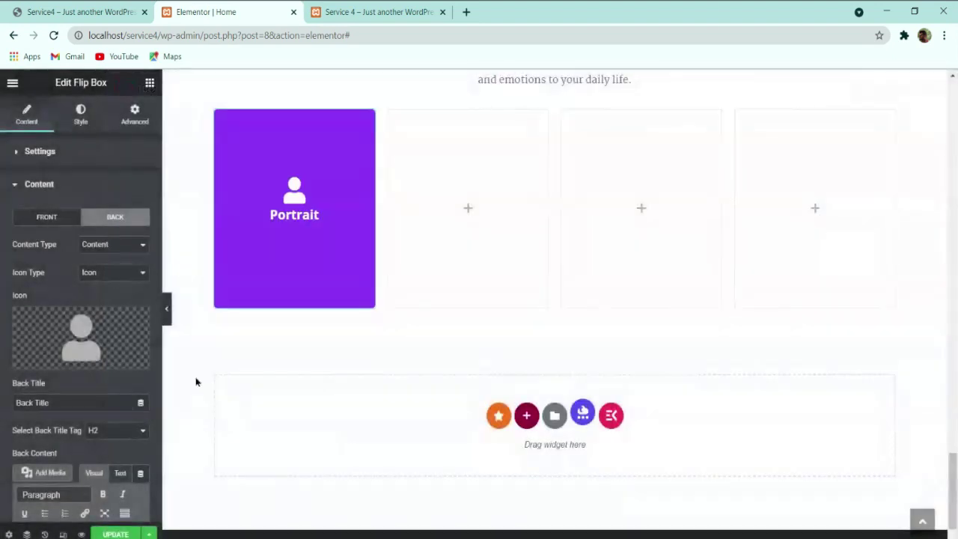
drag(89, 404, 2, 411)
text(Portrai)
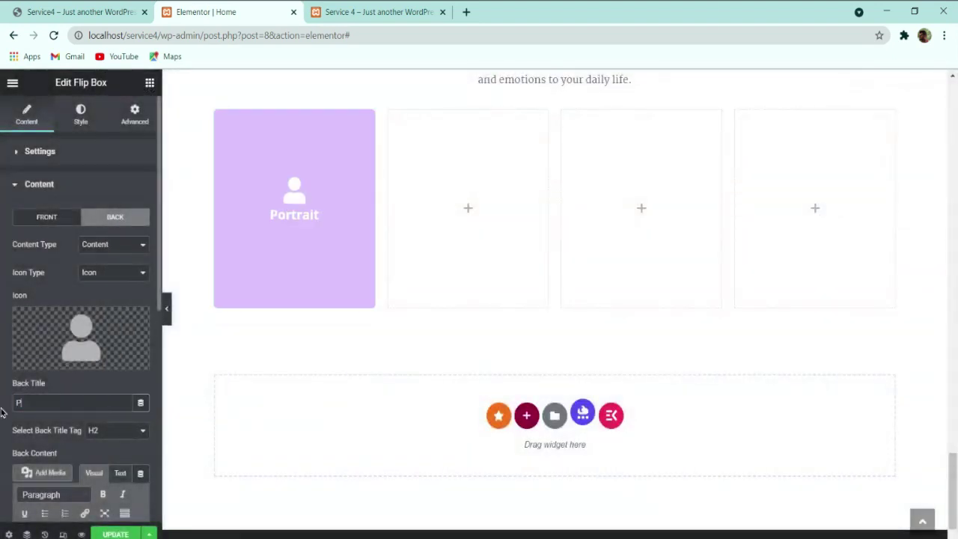
text(t)
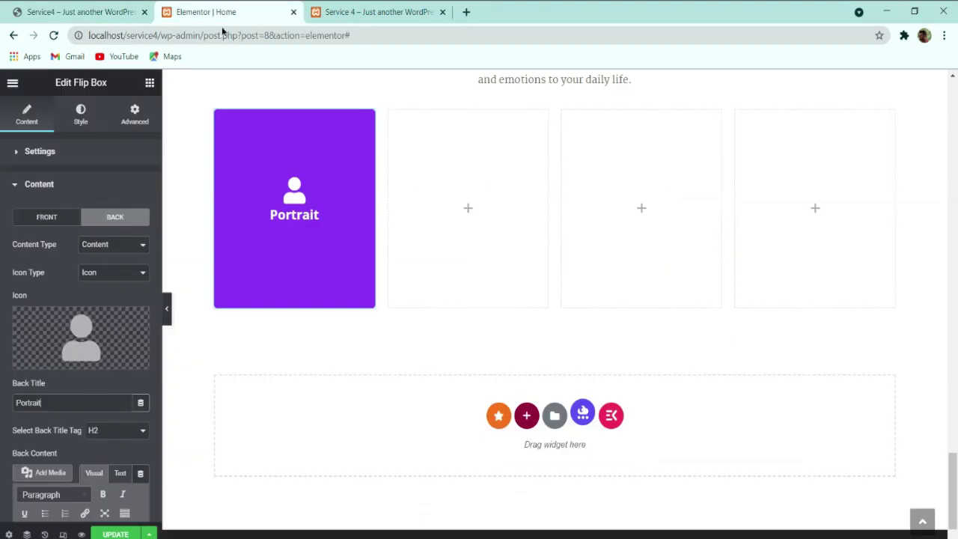
Step: Replace the back content with 'Drawing portraits to reflect your character'
scroll(111, 301, down, 5)
triple_click(87, 265)
key(ctrl+k)
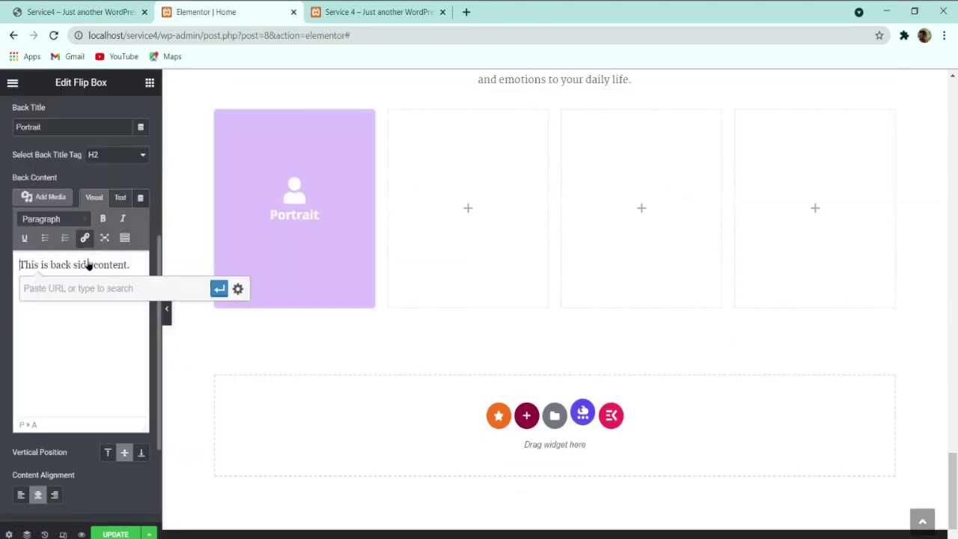
click(71, 263)
triple_click(71, 263)
text(Drawi)
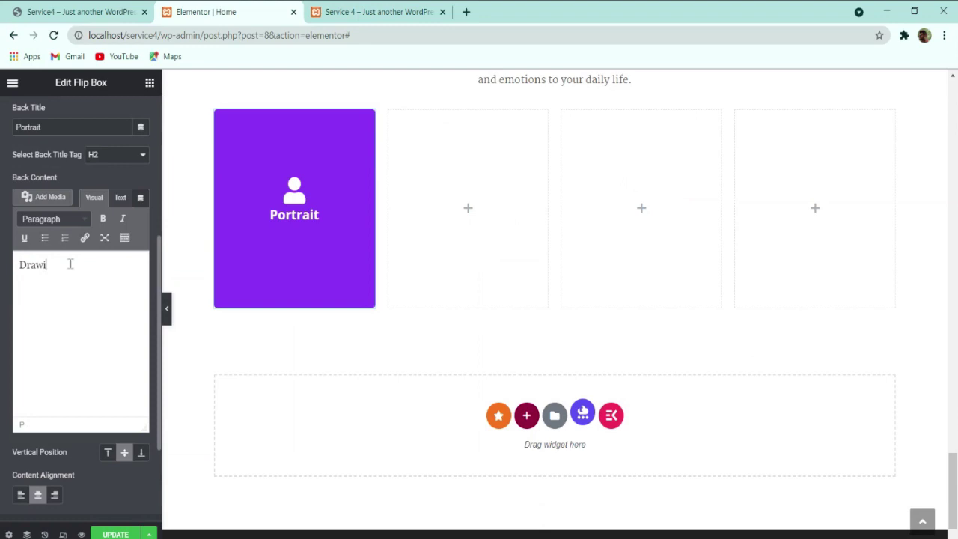
text(ng portraits to reflect your character)
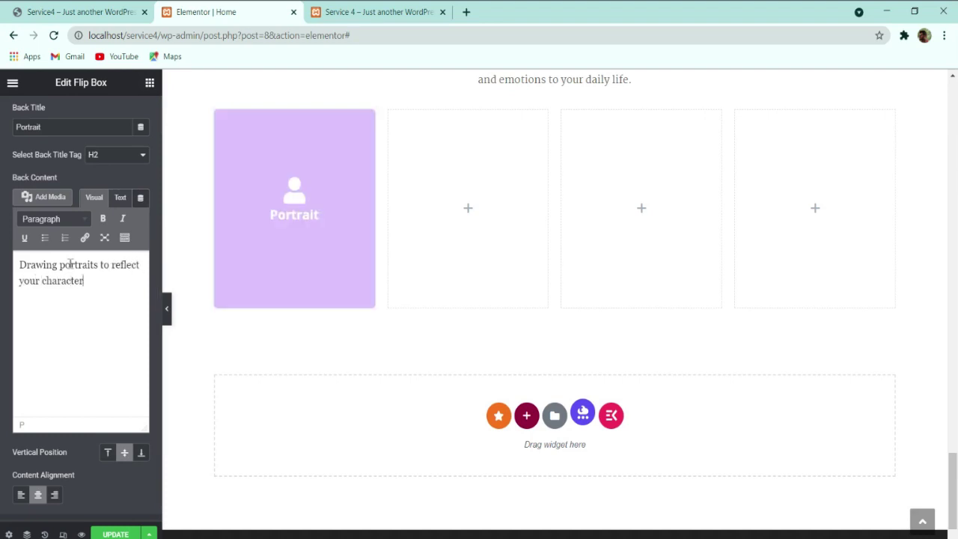
click(109, 8)
Step: Inspect the live Portrait flip box in Chrome DevTools with a taller panel
mouse_move(227, 414)
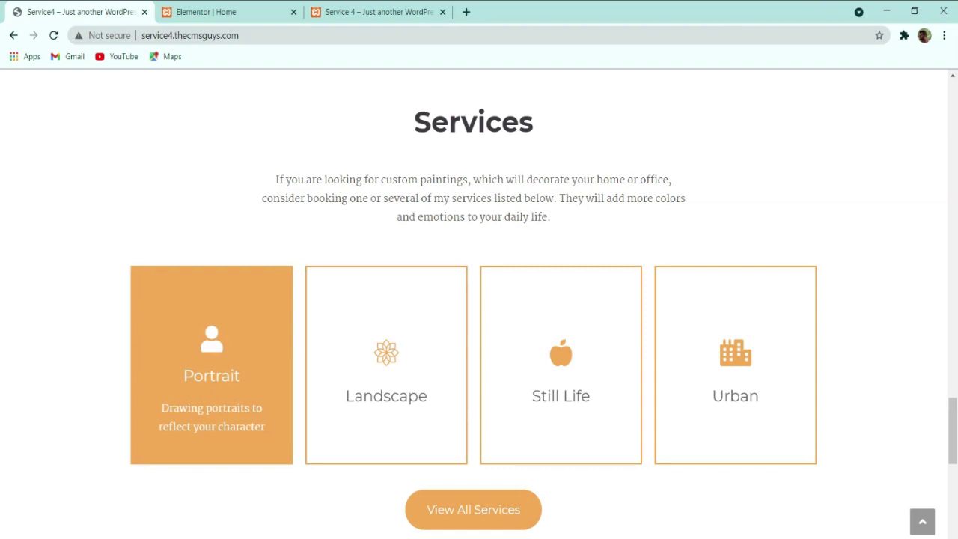
click(327, 417)
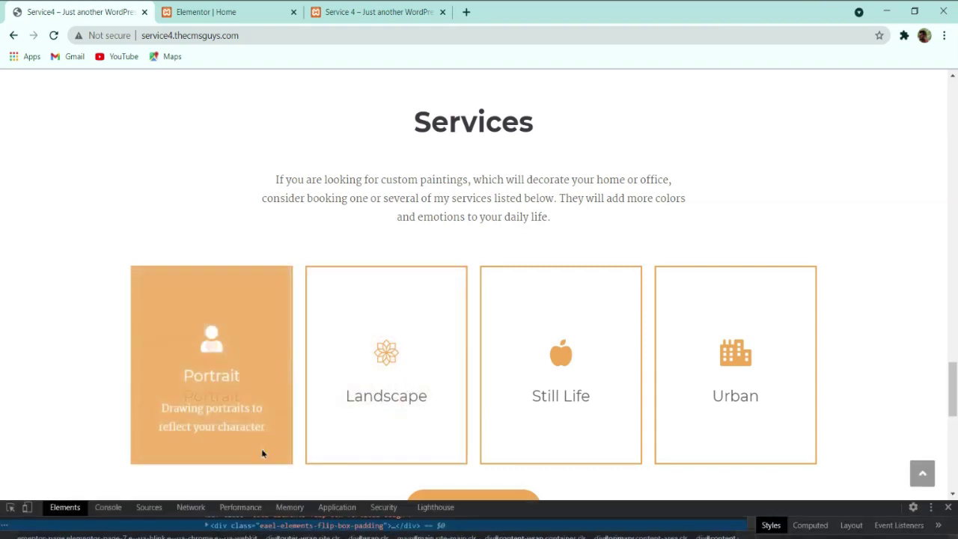
scroll(268, 427, down, 1)
click(287, 507)
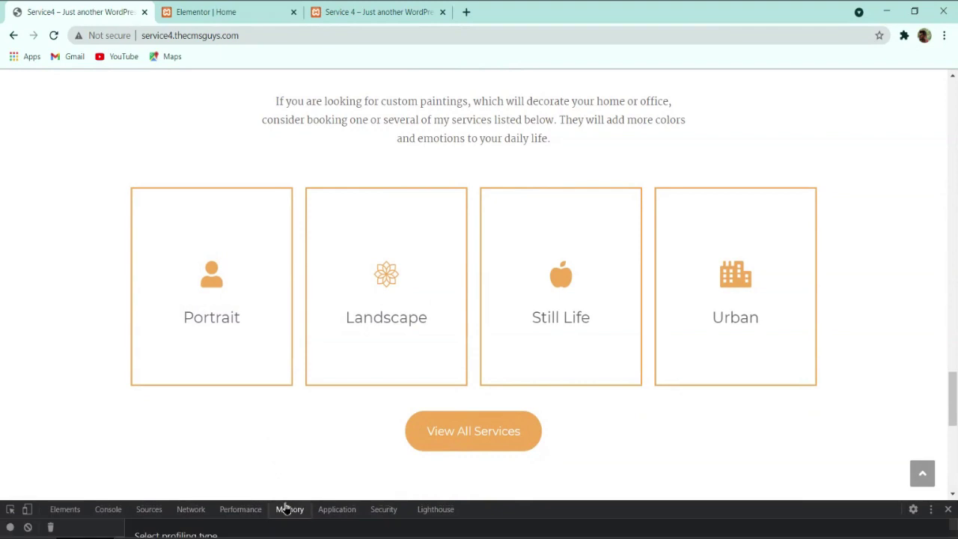
click(78, 508)
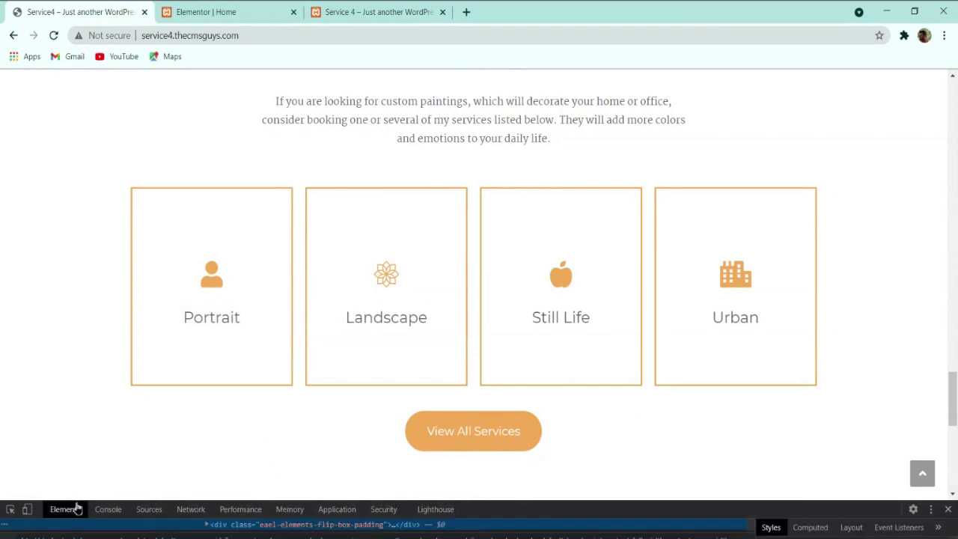
drag(558, 498, 557, 408)
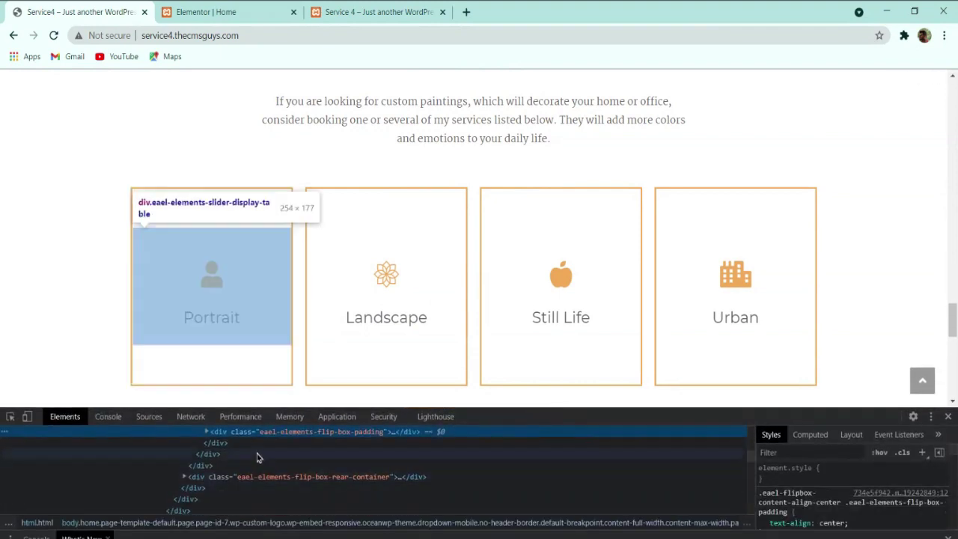
Step: Examine the front side's padding, user icon, content and empty paragraph elements
double_click(271, 431)
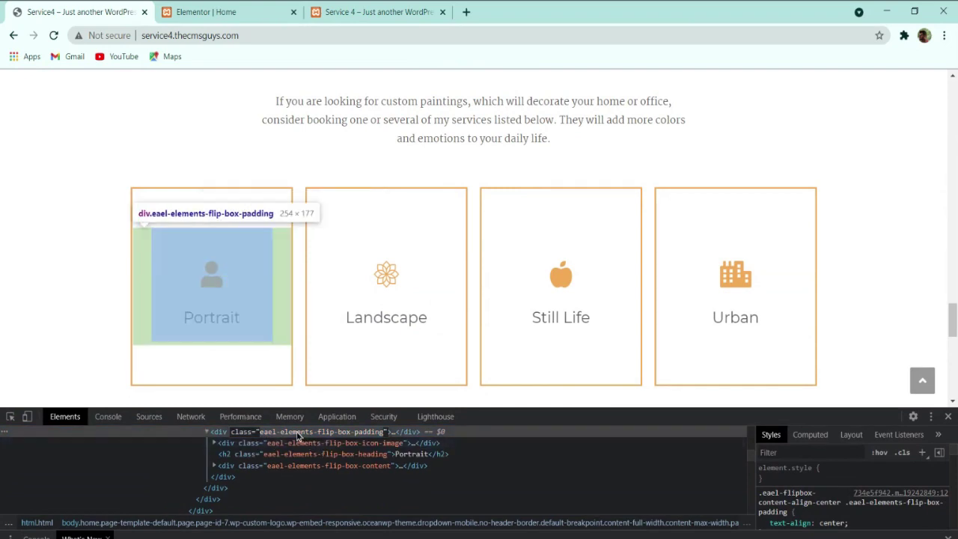
double_click(288, 442)
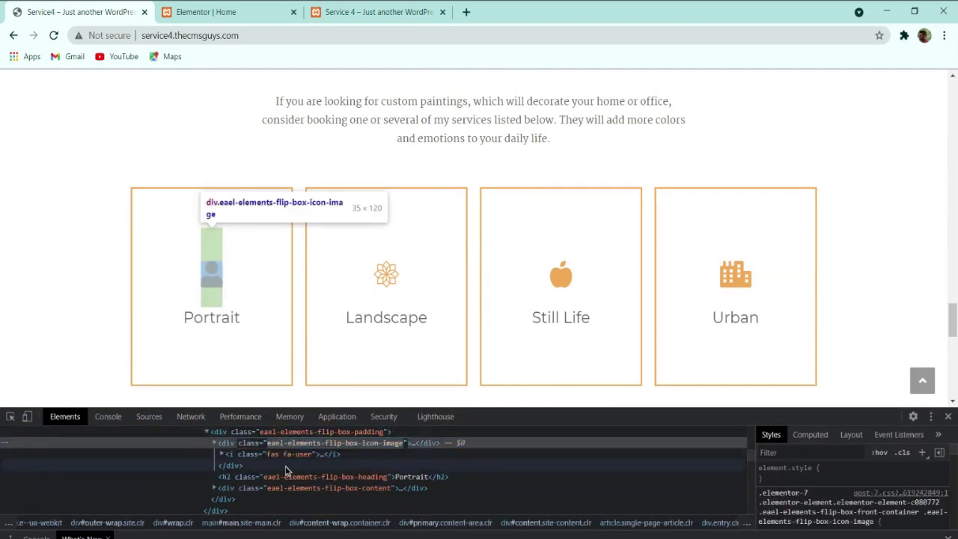
click(290, 454)
double_click(292, 454)
mouse_move(228, 348)
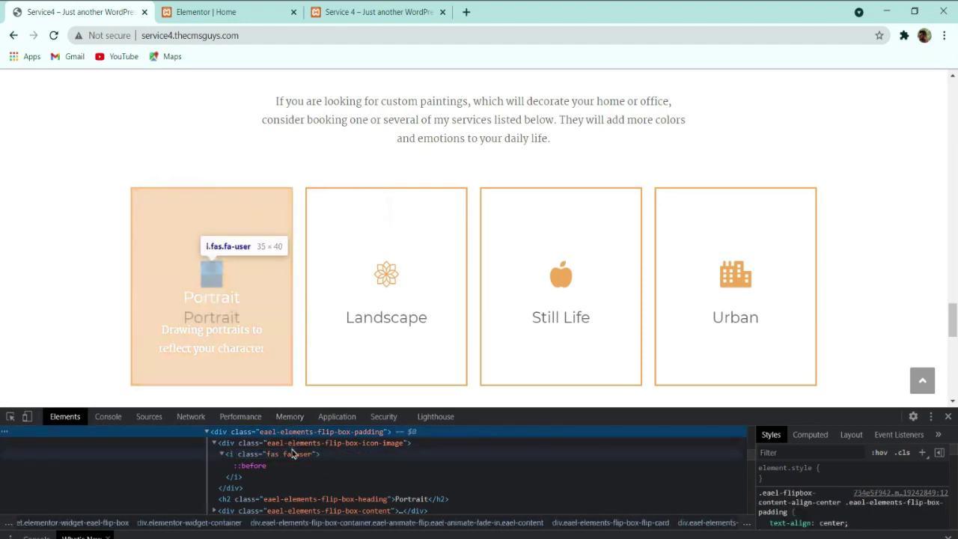
click(303, 510)
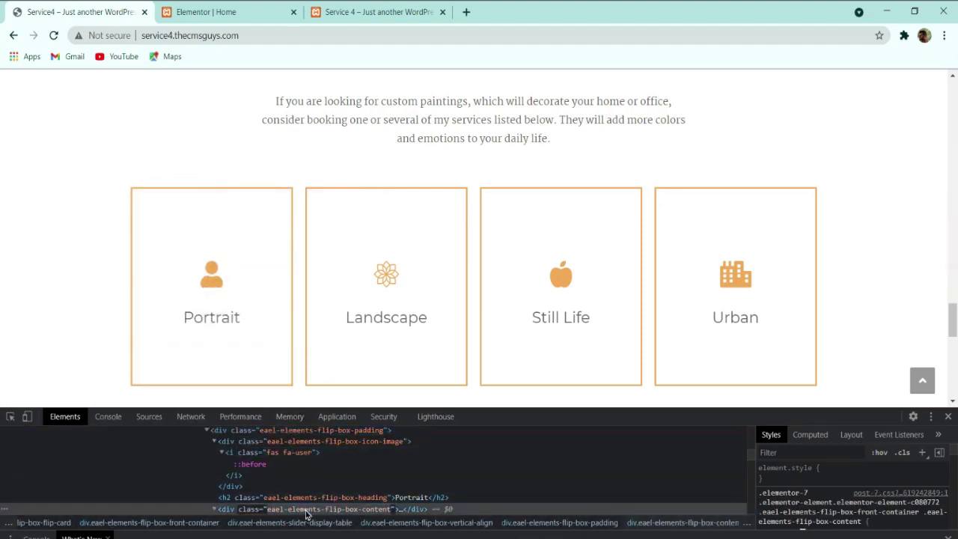
drag(752, 455, 750, 459)
drag(656, 409, 655, 174)
scroll(448, 314, up, 4)
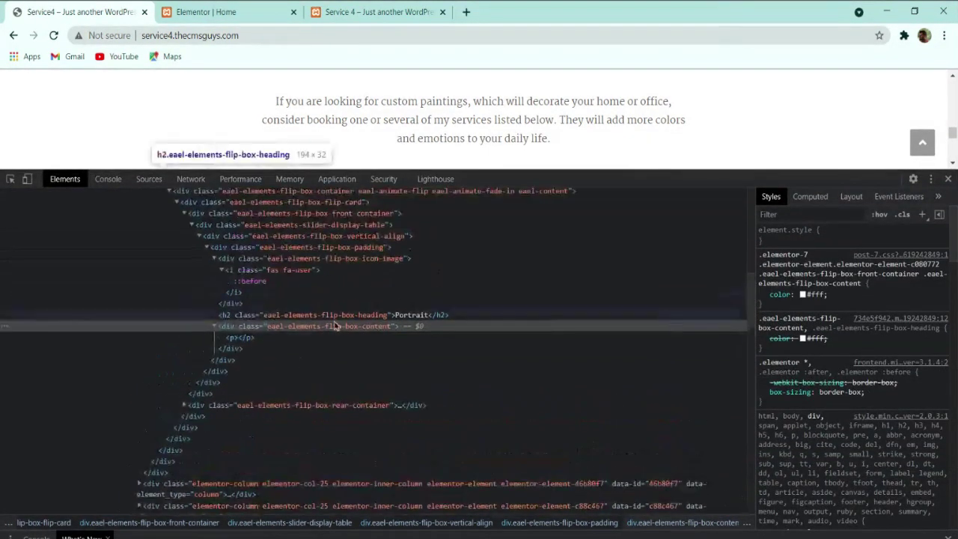
click(230, 337)
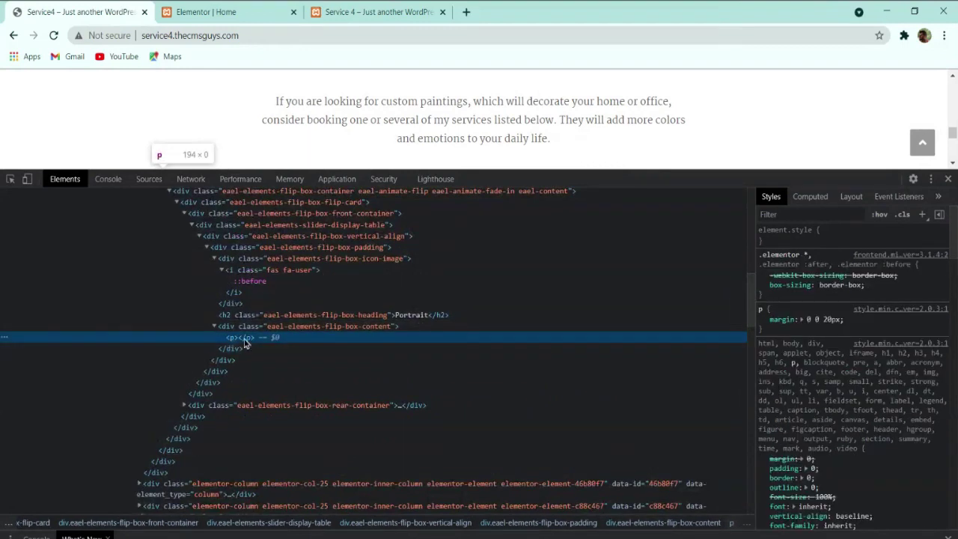
Step: Expand the back side's nested containers down to the 'Drawing portraits' paragraph, then close DevTools
double_click(238, 405)
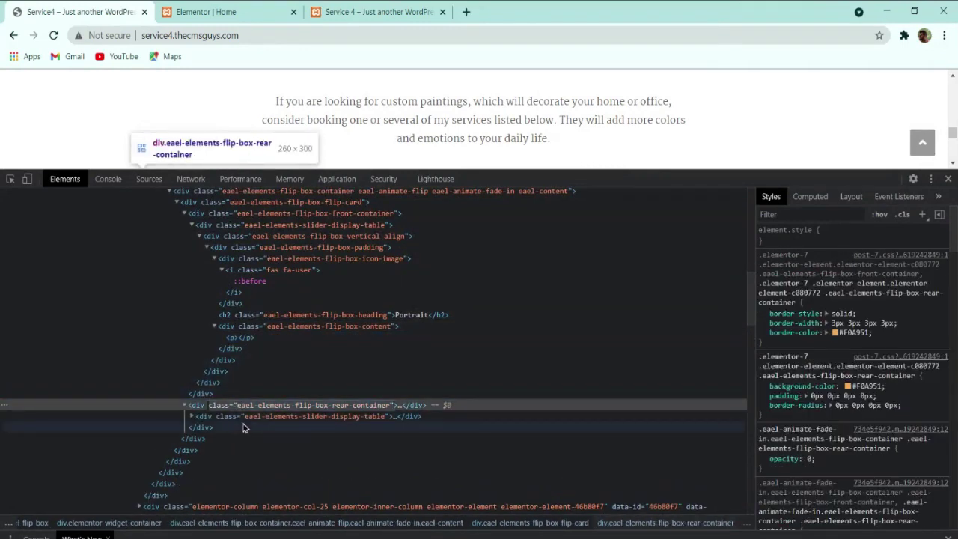
click(243, 427)
click(259, 417)
key(Right)
click(273, 427)
key(Right)
click(279, 437)
key(Right)
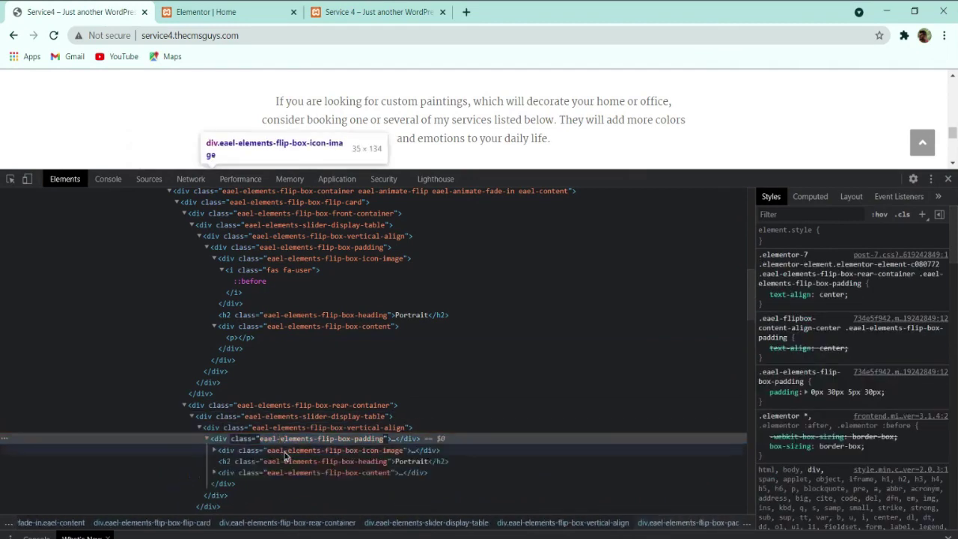
click(290, 473)
key(Right)
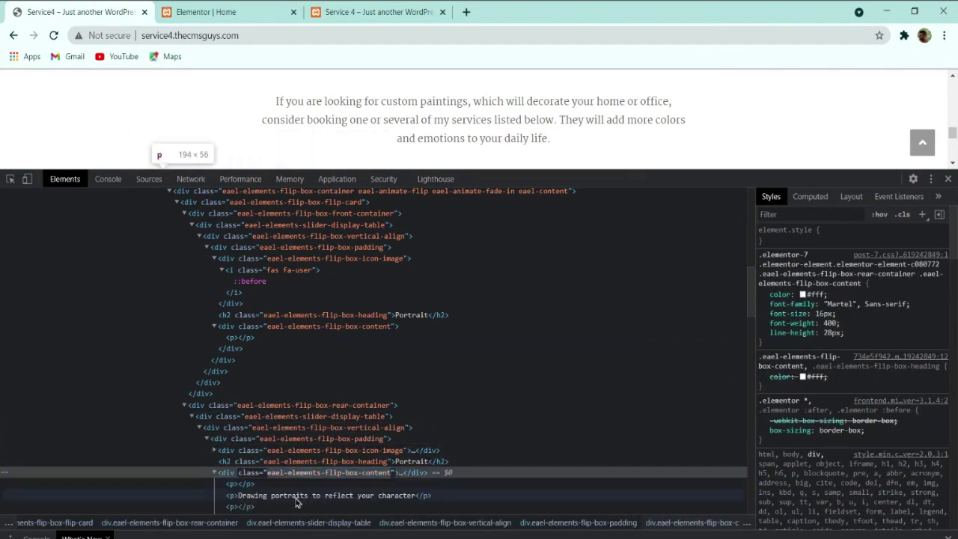
click(297, 496)
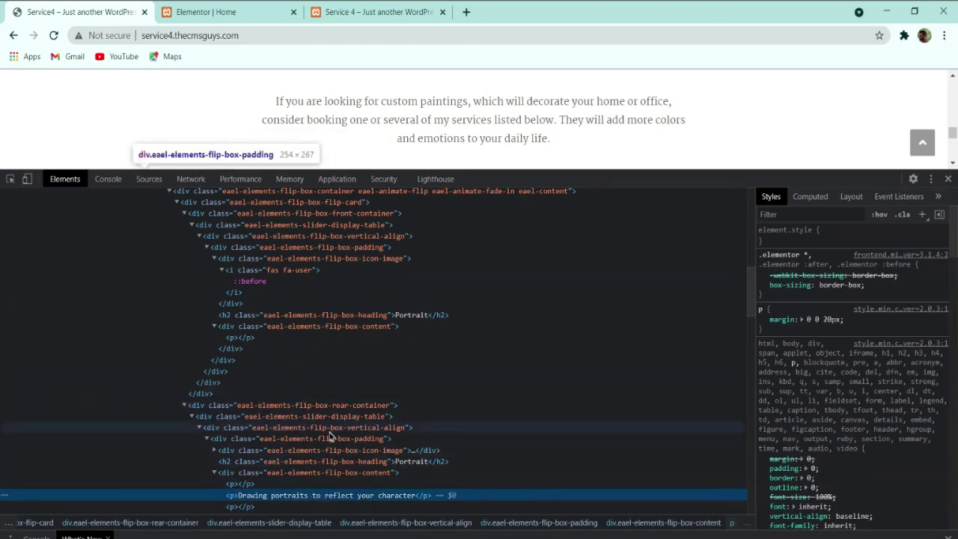
scroll(341, 434, up, 3)
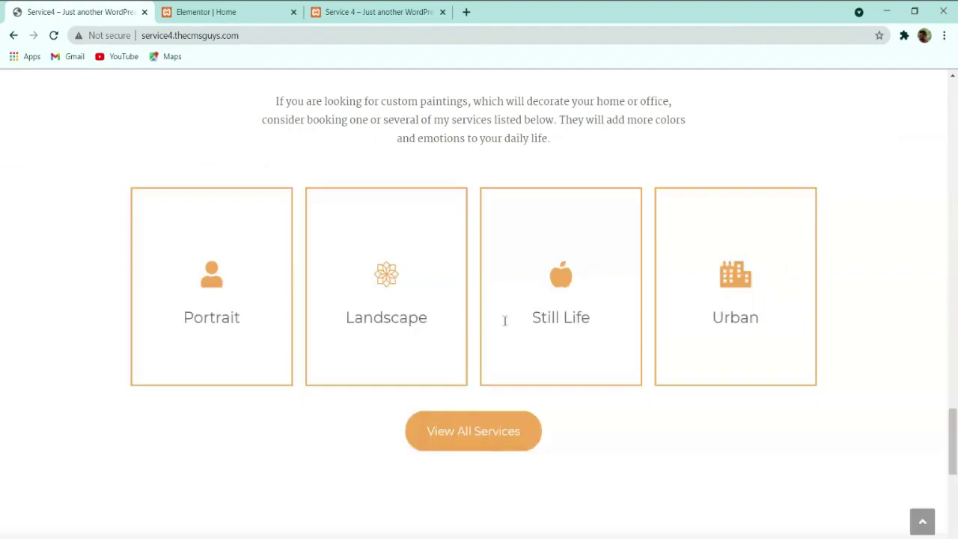
click(947, 179)
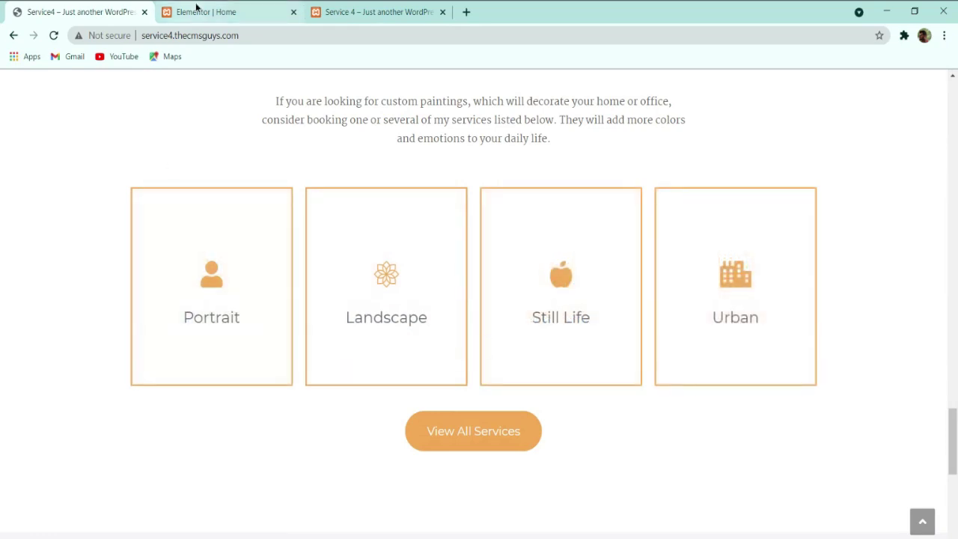
click(196, 9)
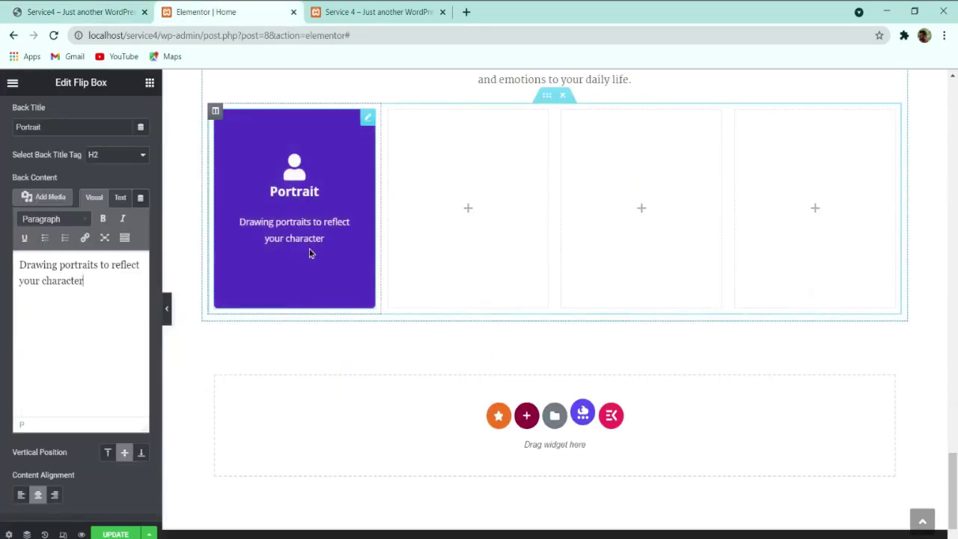
Step: Back in the Elementor editor, bring up the Flip Box widget's Style settings
click(47, 9)
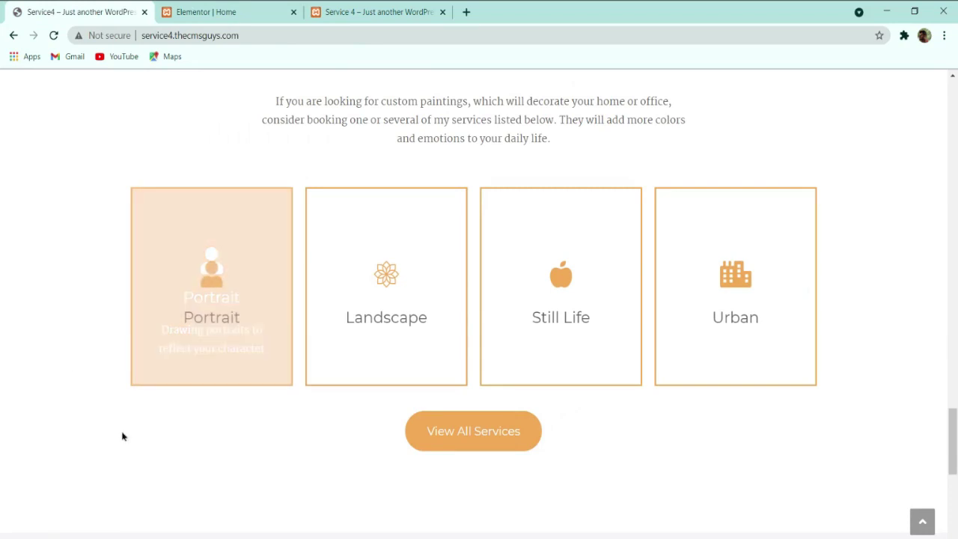
click(217, 9)
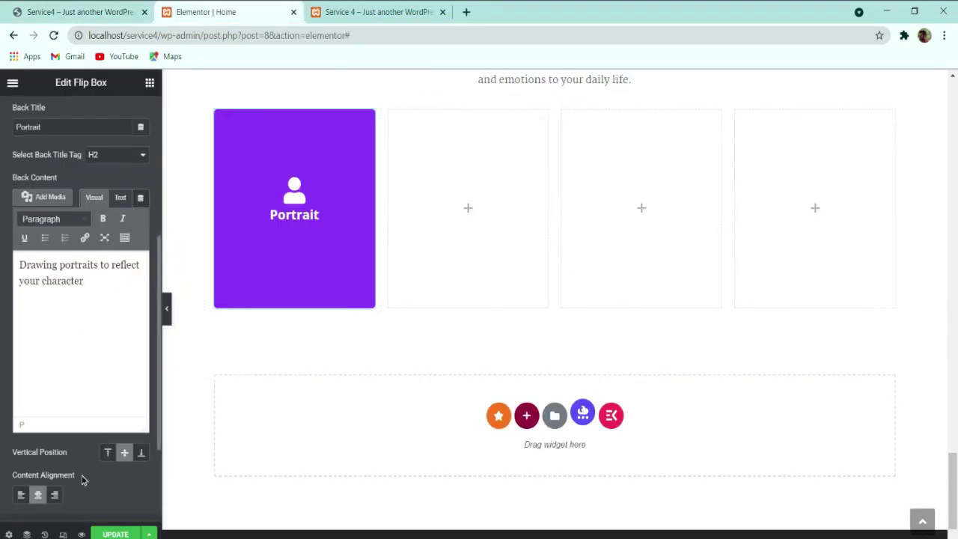
scroll(82, 479, down, 2)
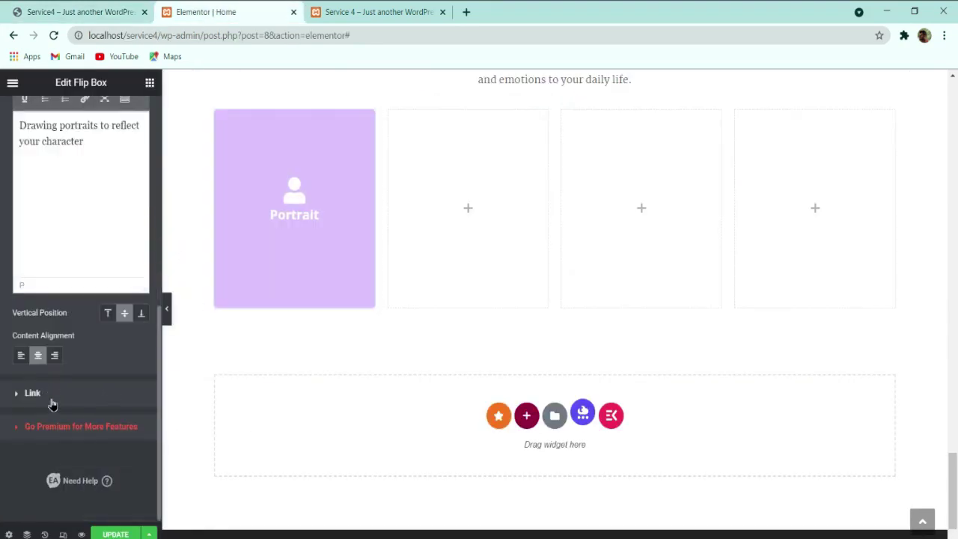
click(52, 401)
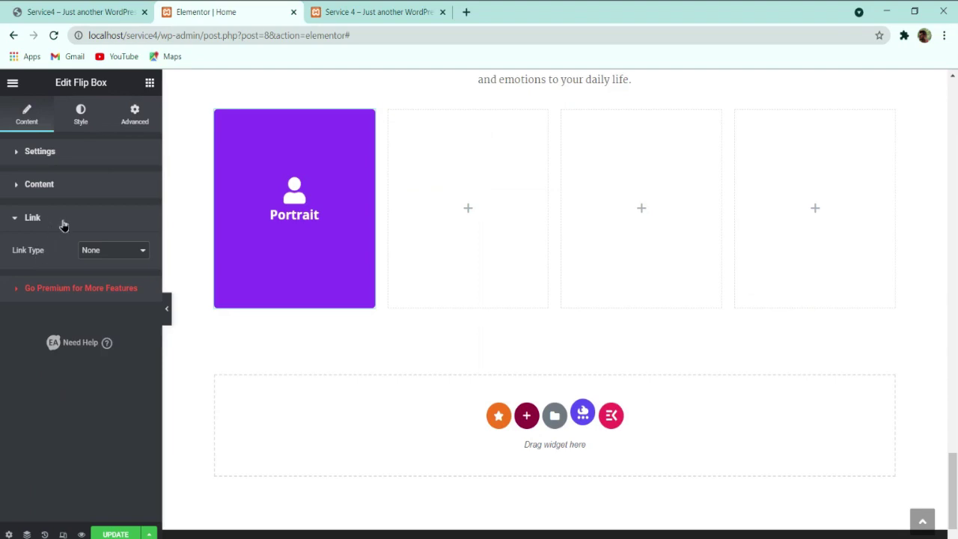
click(72, 190)
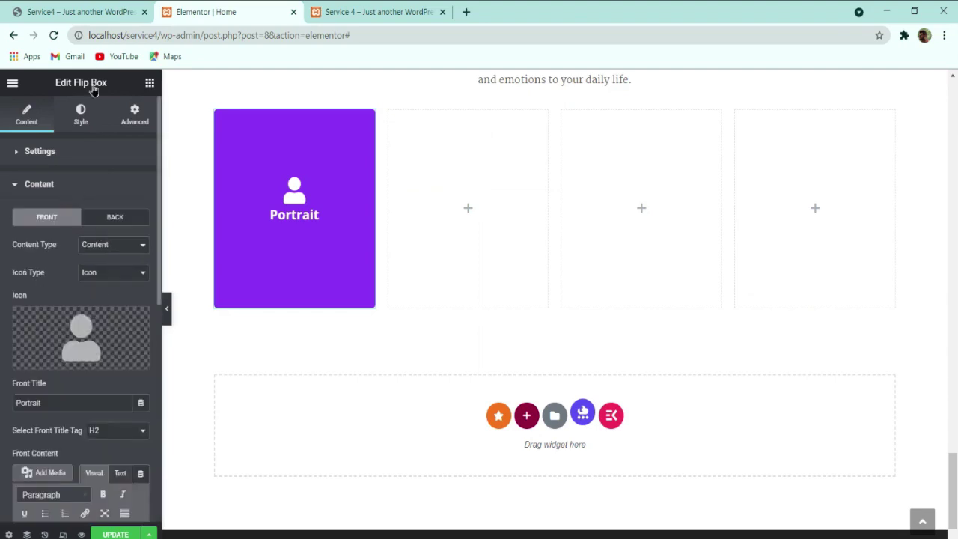
click(80, 120)
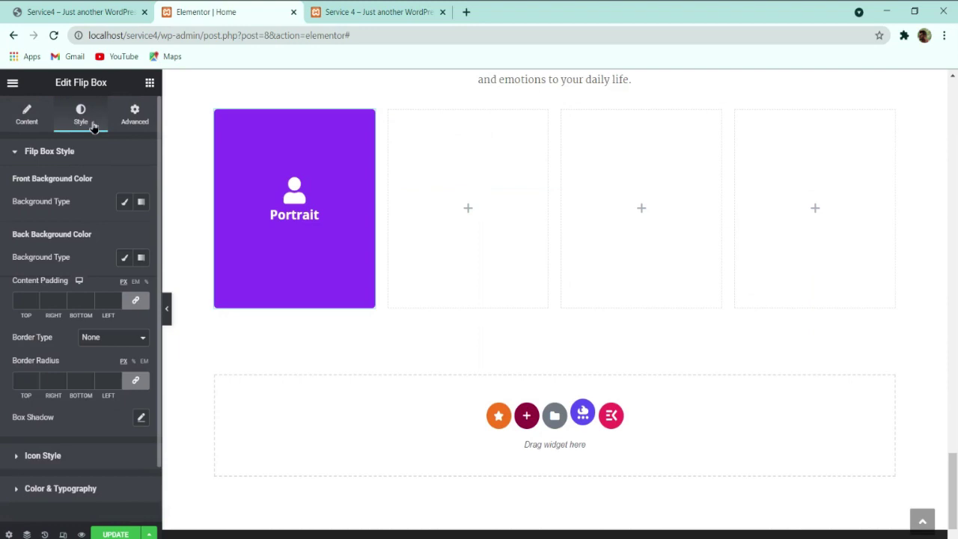
Step: Review the Portrait card's hover on the live Services page, then return to the editor
click(82, 10)
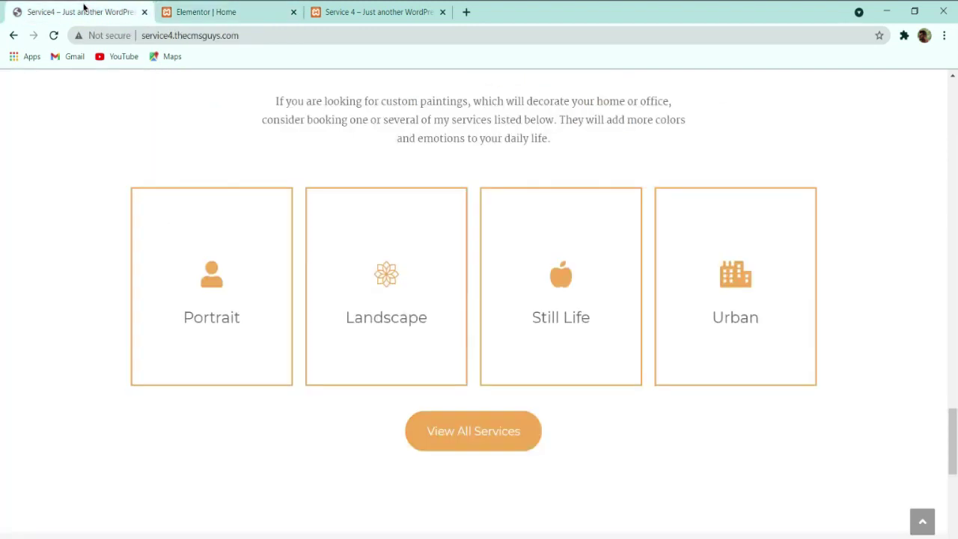
click(196, 9)
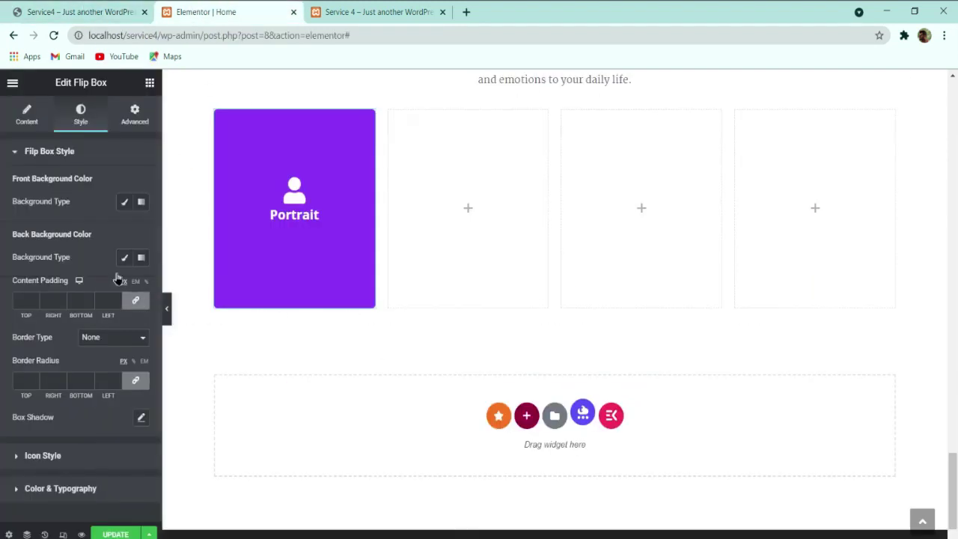
click(60, 10)
click(187, 8)
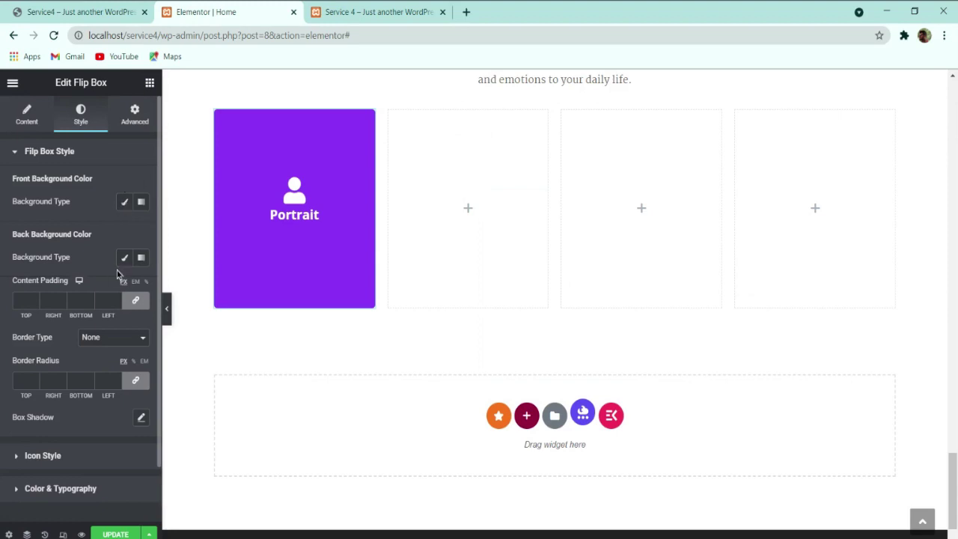
click(75, 11)
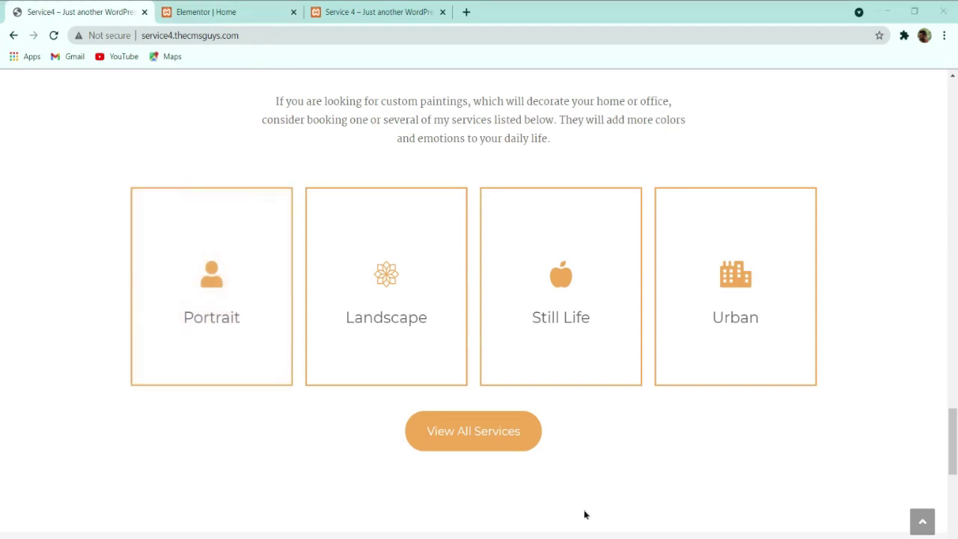
click(220, 12)
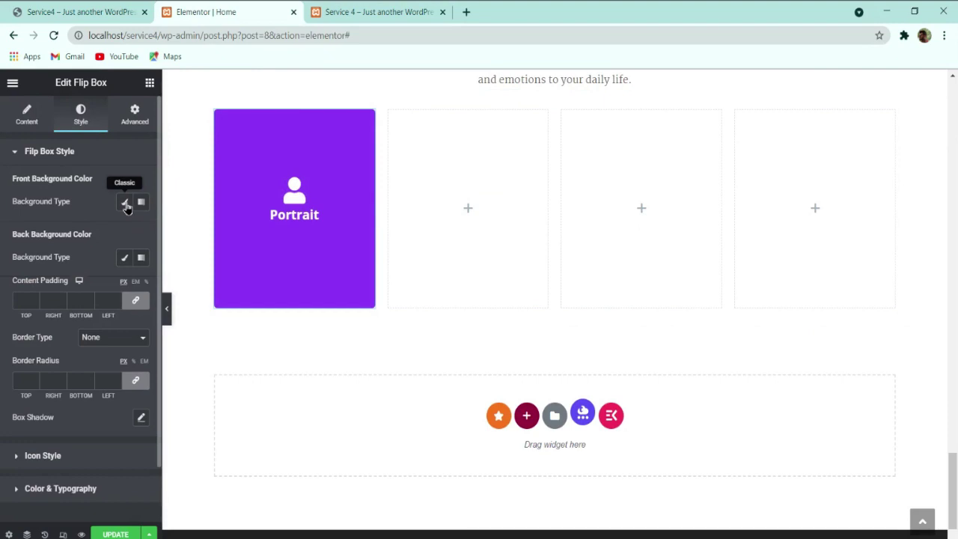
Step: Set the front background to Classic with the colour fully transparent (alpha zero)
click(125, 203)
click(140, 230)
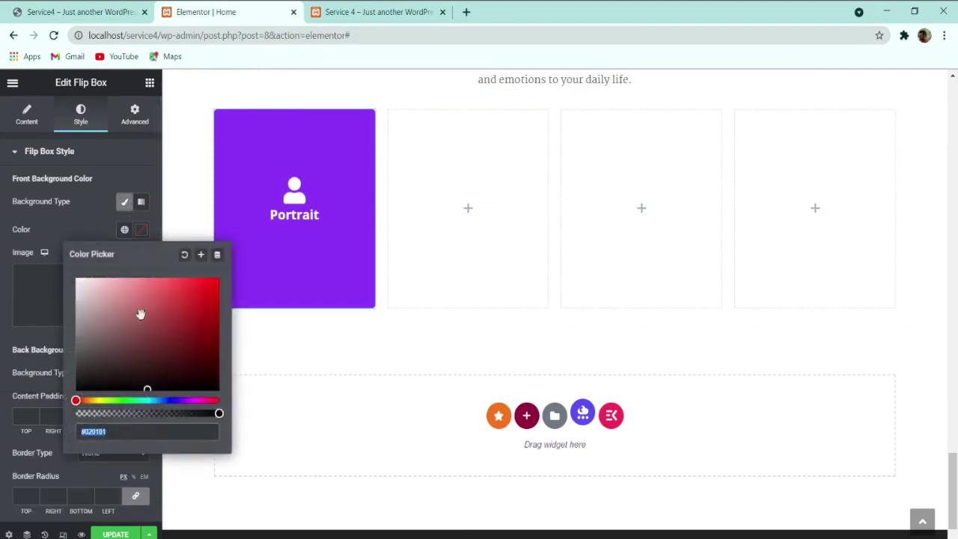
drag(217, 412, 77, 413)
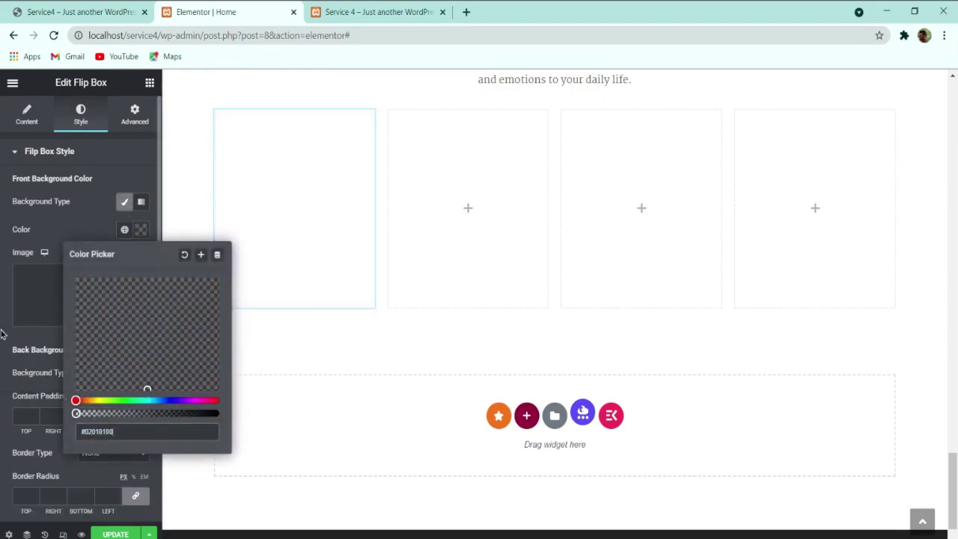
click(86, 227)
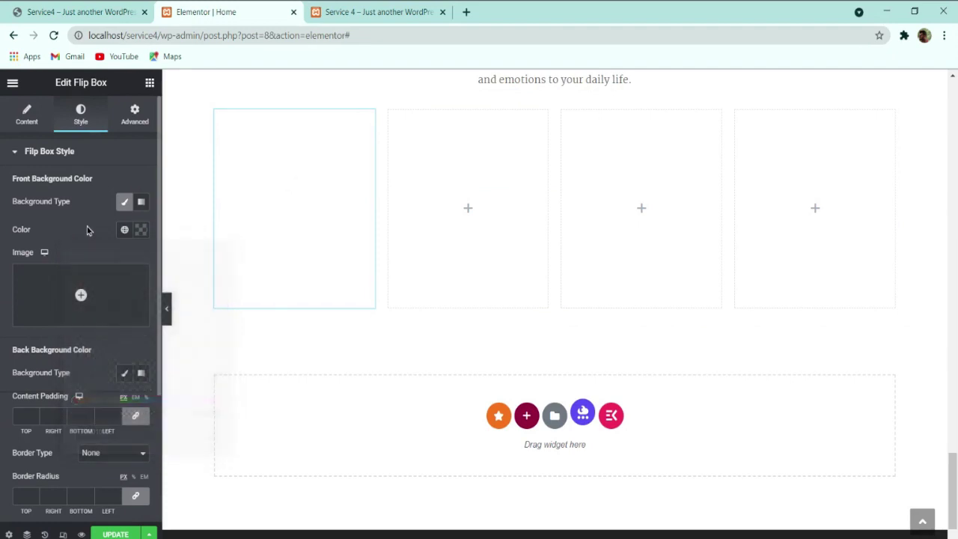
Step: Set the back background to Classic with orange colour #F0A951
click(124, 374)
click(142, 411)
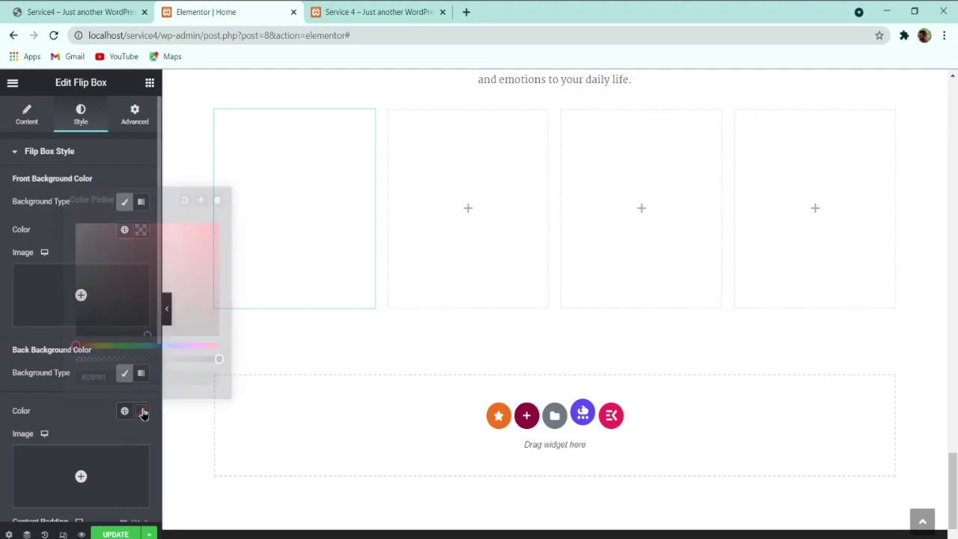
text(#F0A951)
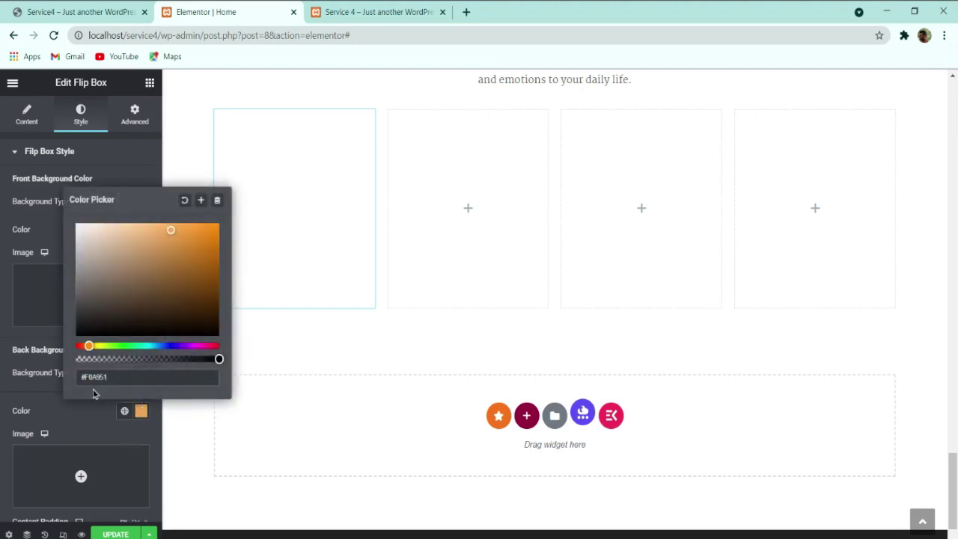
click(90, 411)
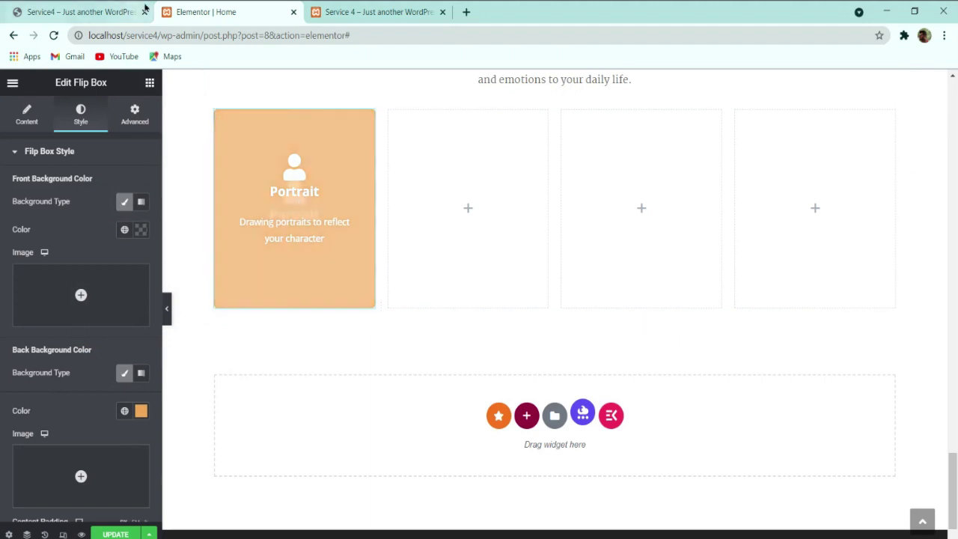
Step: Compare against the live site's service boxes, then return to the editor
click(79, 12)
click(217, 12)
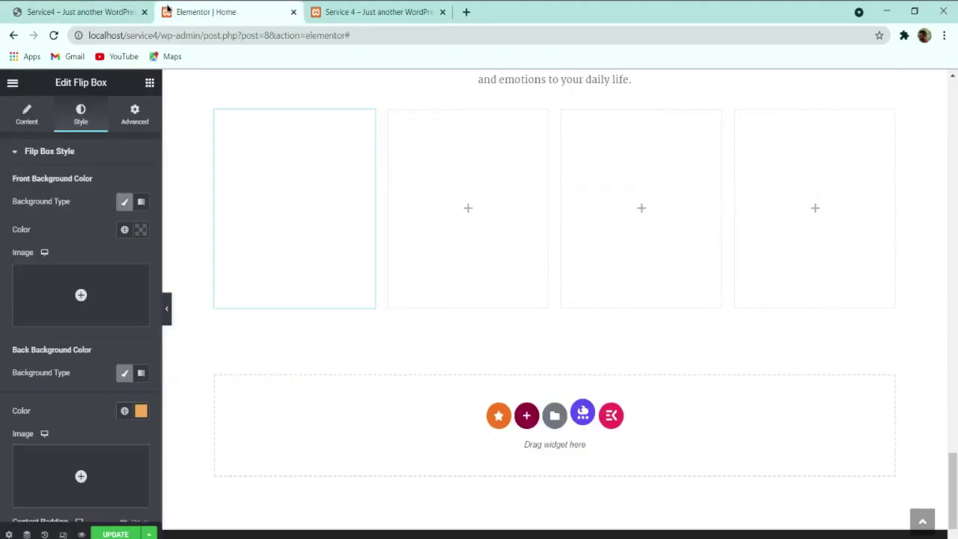
click(78, 12)
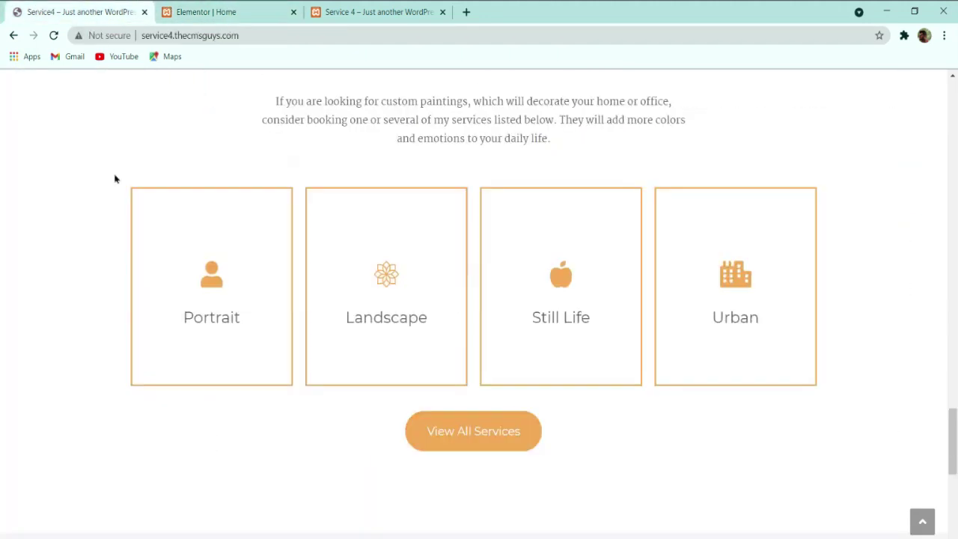
click(197, 9)
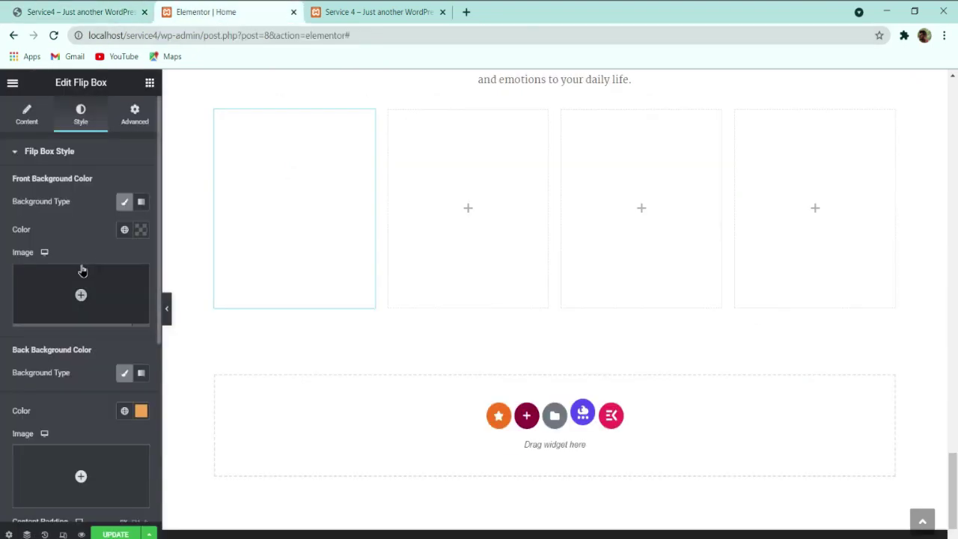
scroll(80, 267, down, 3)
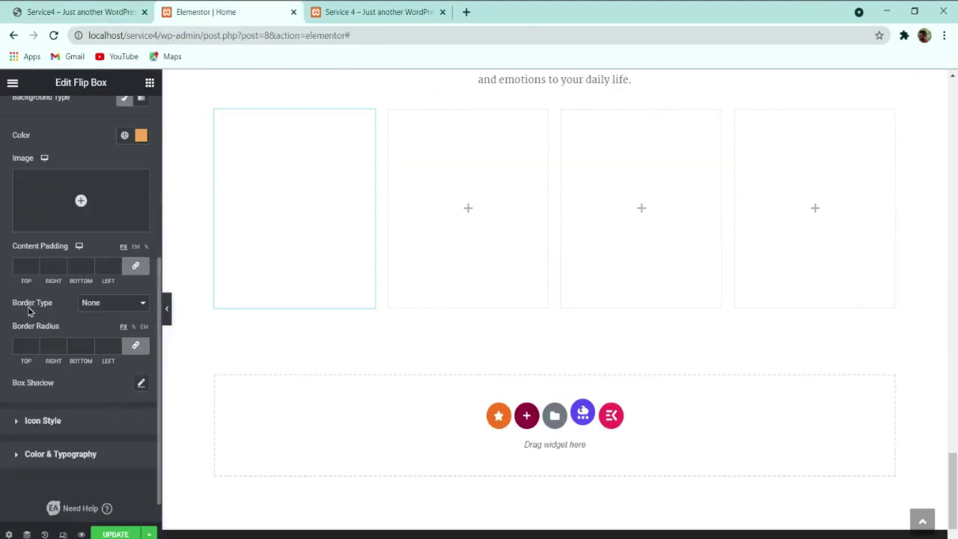
Step: Give the flip box a solid 3px border on all sides in colour #F0A951
click(98, 303)
click(99, 328)
click(35, 342)
click(34, 343)
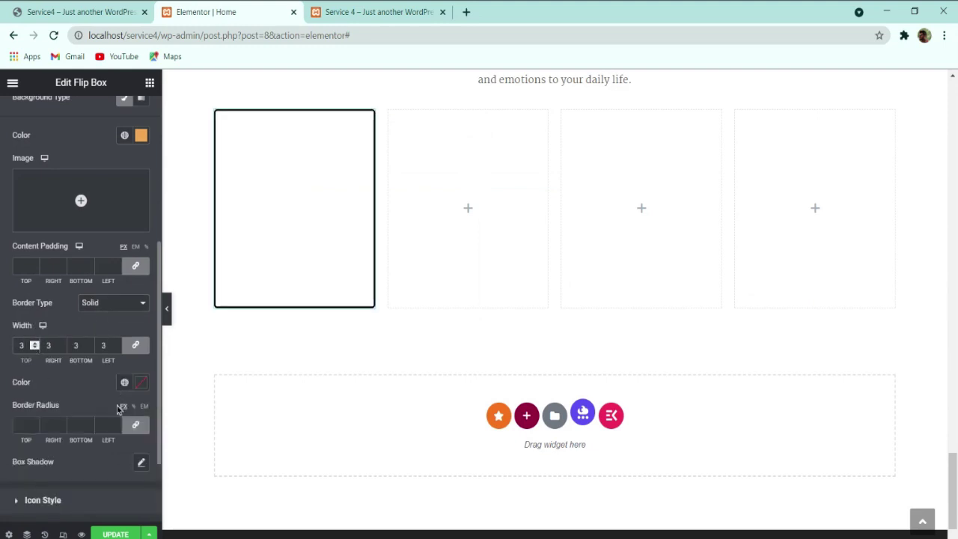
click(141, 382)
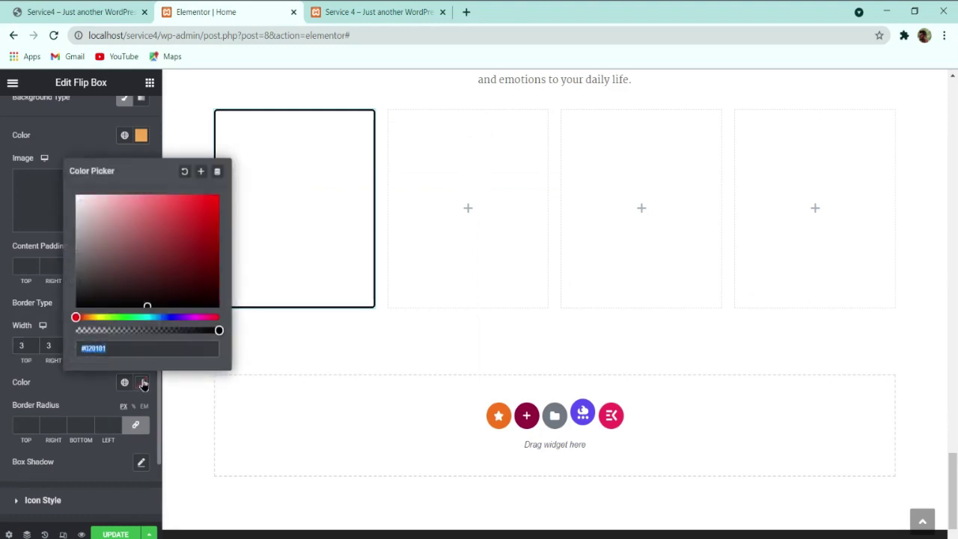
text(#F0A951)
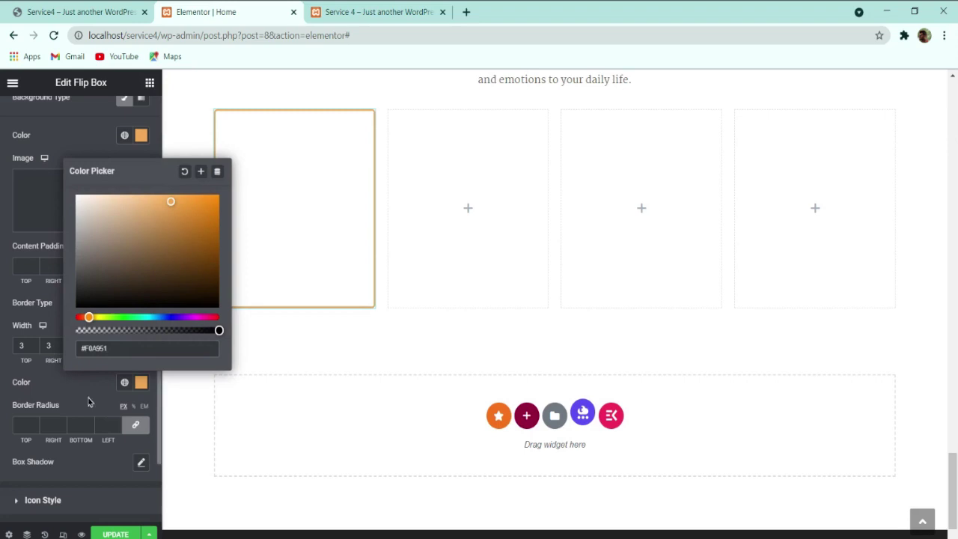
click(133, 428)
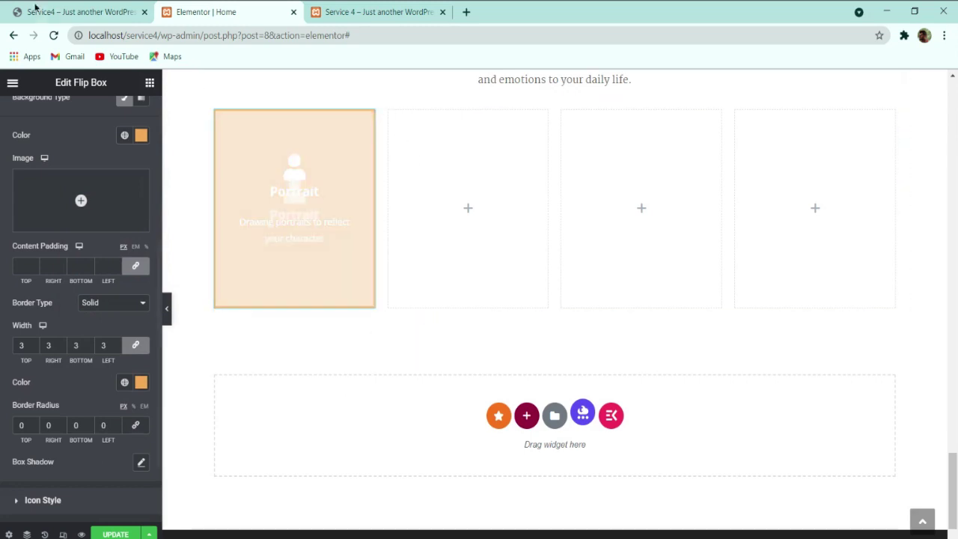
Step: Compare with the live site and check the top border radius value
key(ctrl+shift+Tab)
click(187, 12)
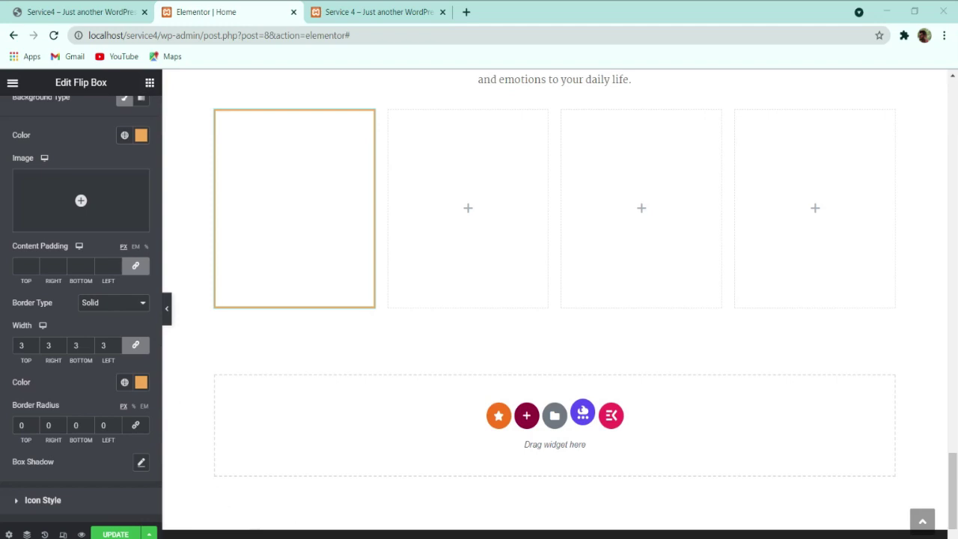
click(22, 425)
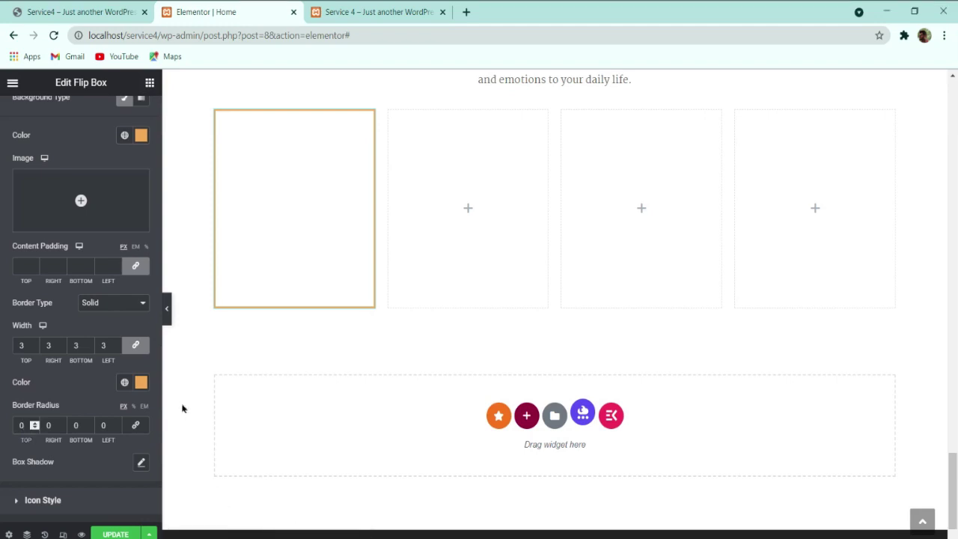
scroll(88, 387, down, 2)
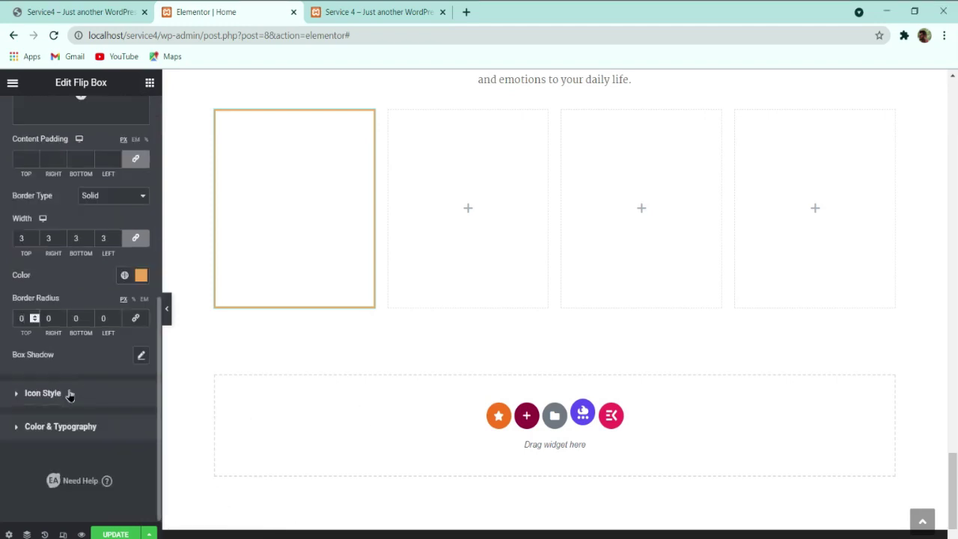
Step: In Icon Style, set the front icon colour to orange #F0A951
click(70, 393)
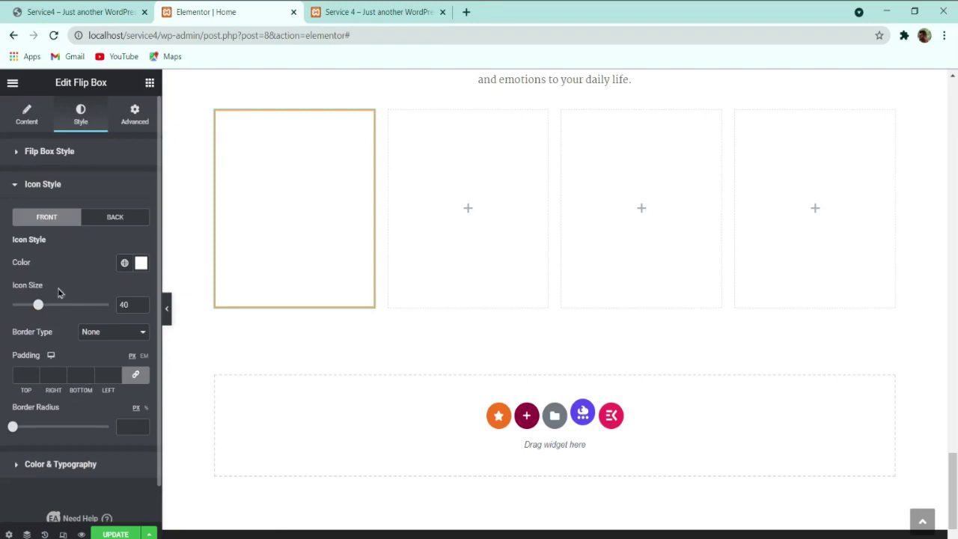
click(119, 9)
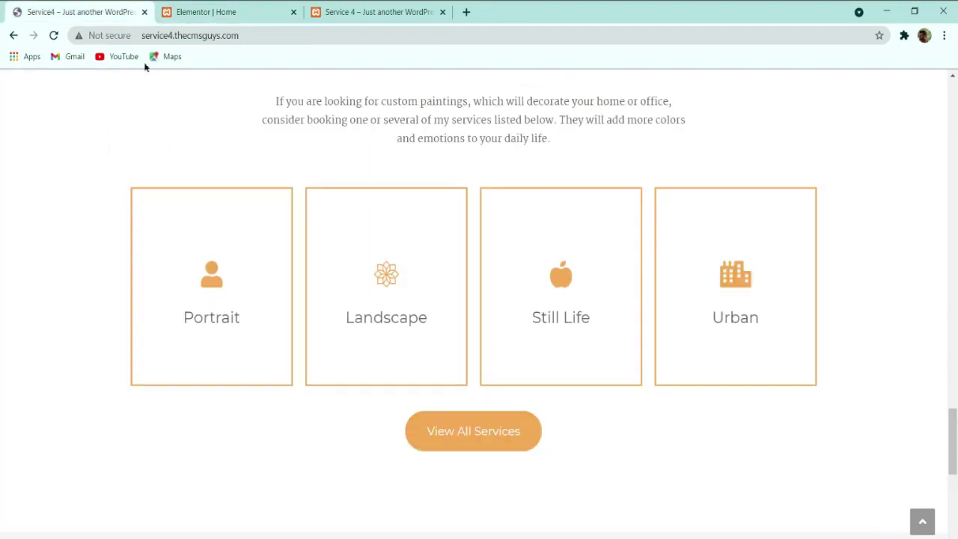
click(193, 11)
click(140, 266)
text(#F0A951)
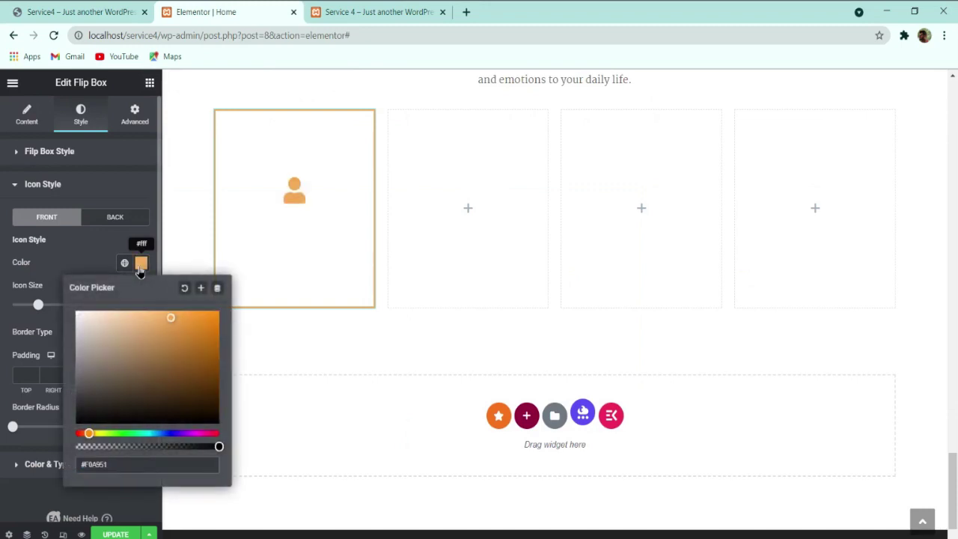
click(81, 256)
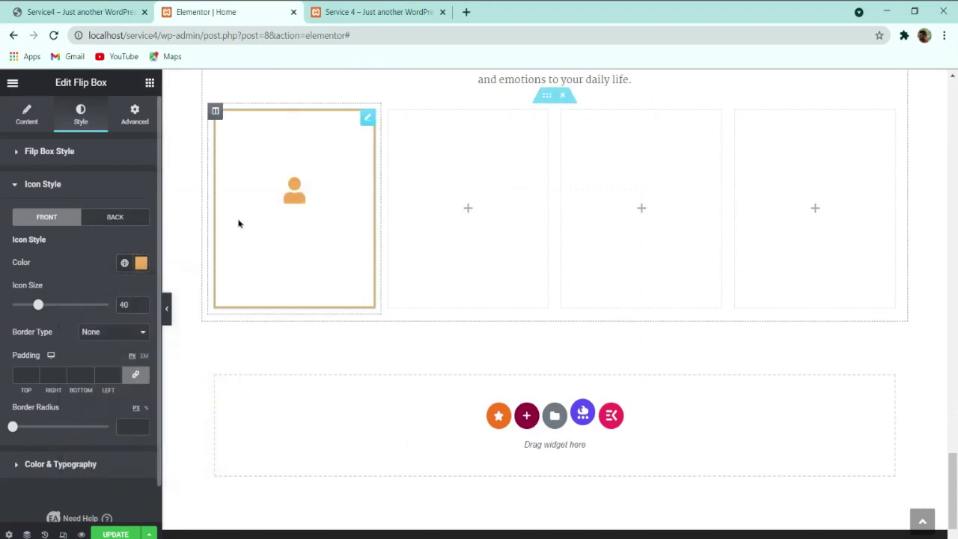
Step: Check the icon on the live site and review the back-side icon settings
click(129, 9)
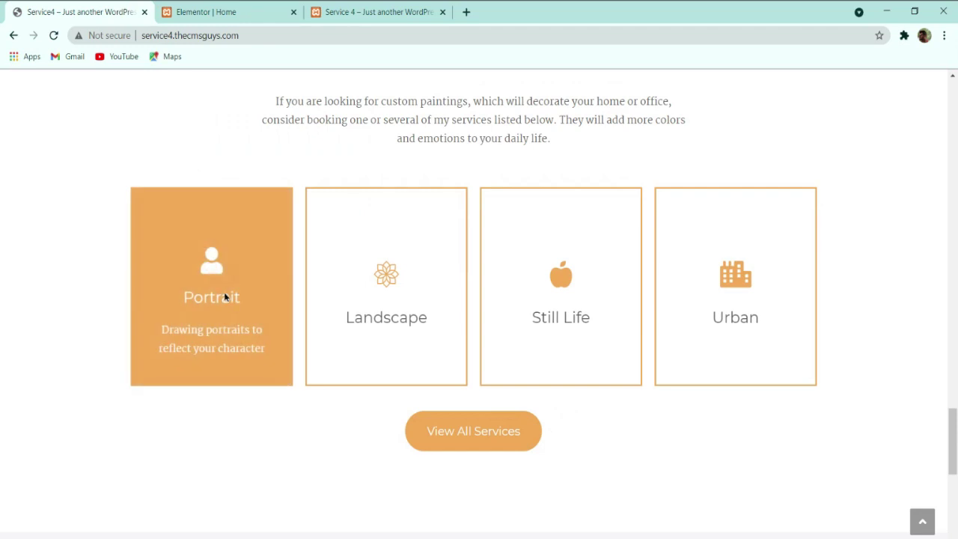
click(217, 15)
click(115, 217)
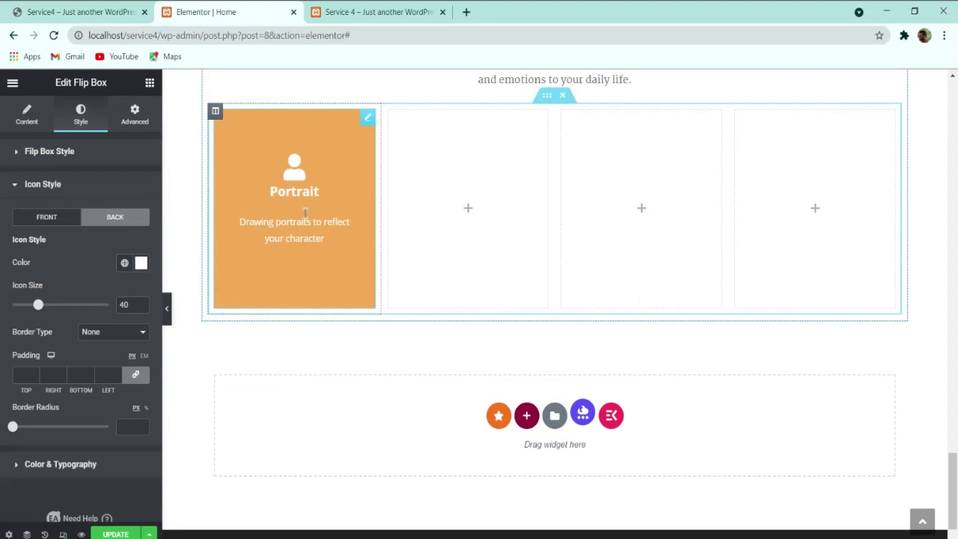
click(57, 222)
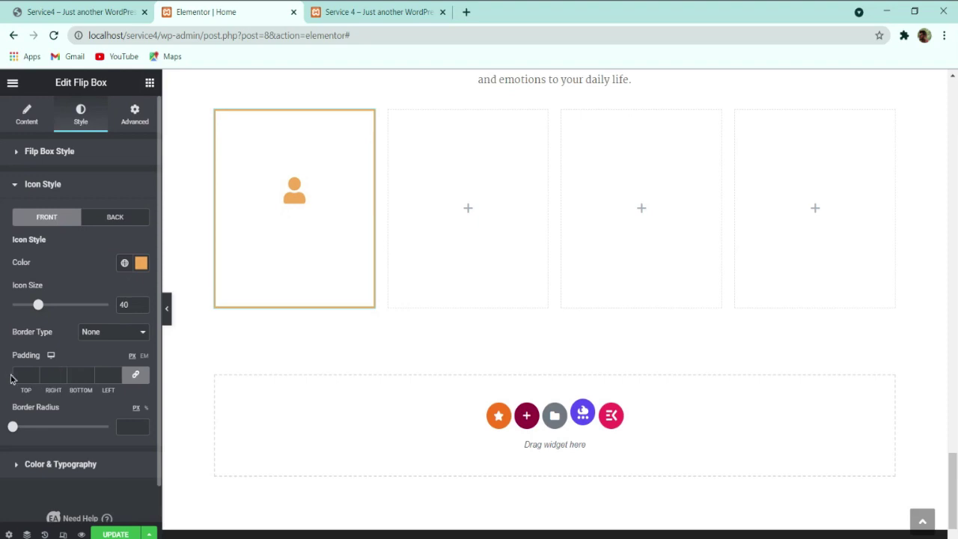
Step: Give the front icon padding of 50px top and 30px bottom
click(34, 376)
drag(23, 374, 2, 374)
text(50)
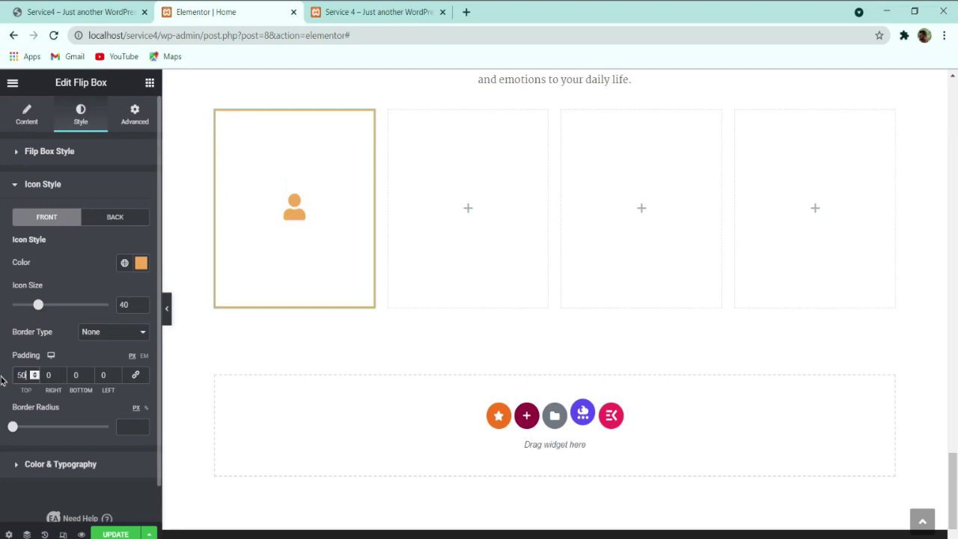
double_click(75, 374)
text(3)
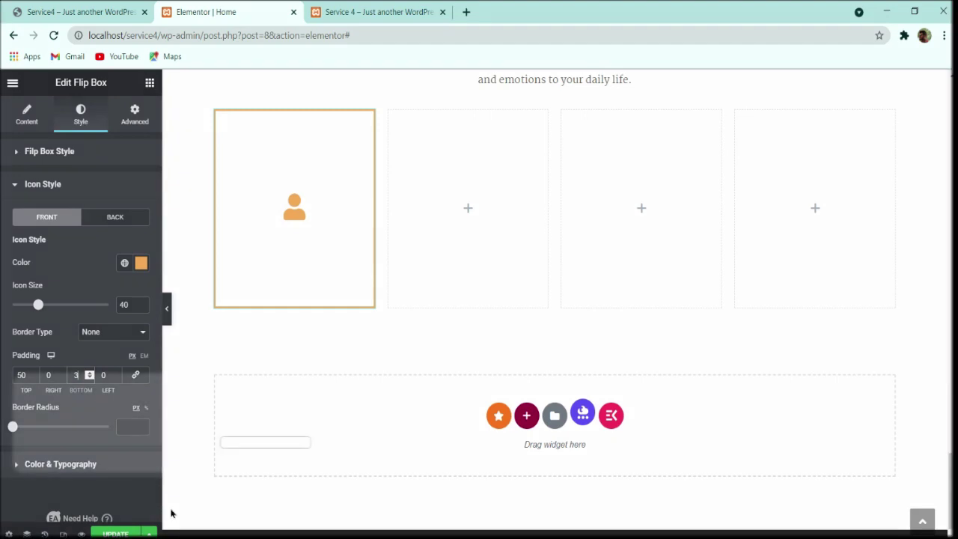
text(0)
click(116, 225)
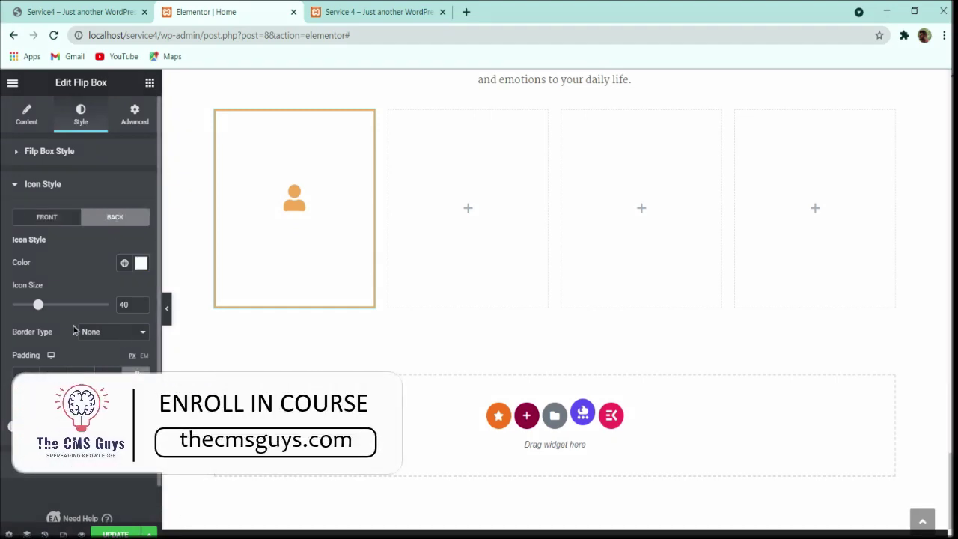
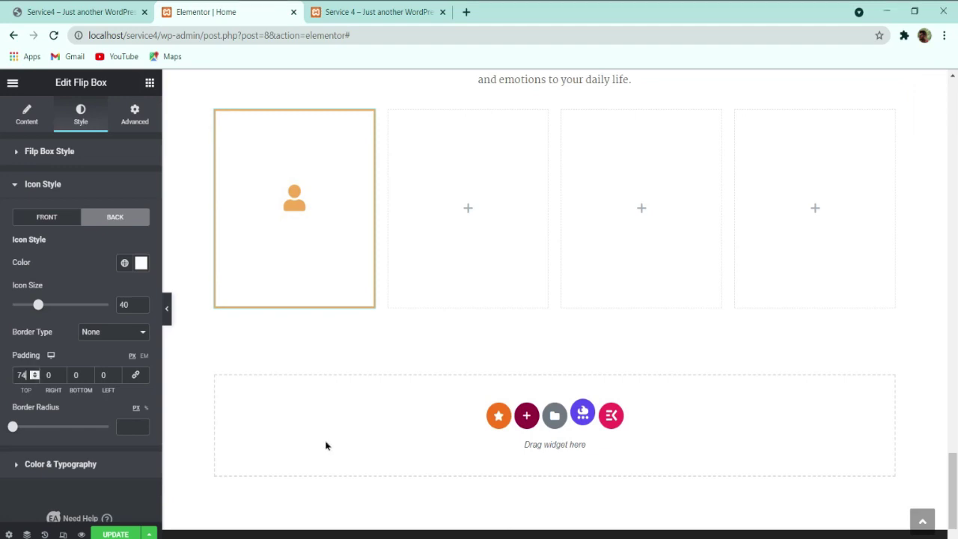
Step: Set the back icon padding to 75 top and 25 bottom, checking it against the live site
double_click(83, 372)
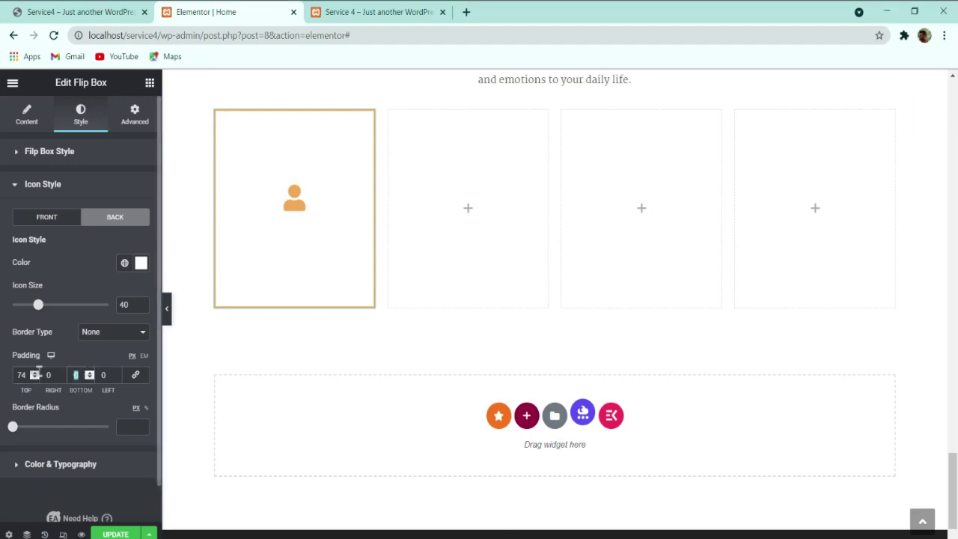
click(35, 372)
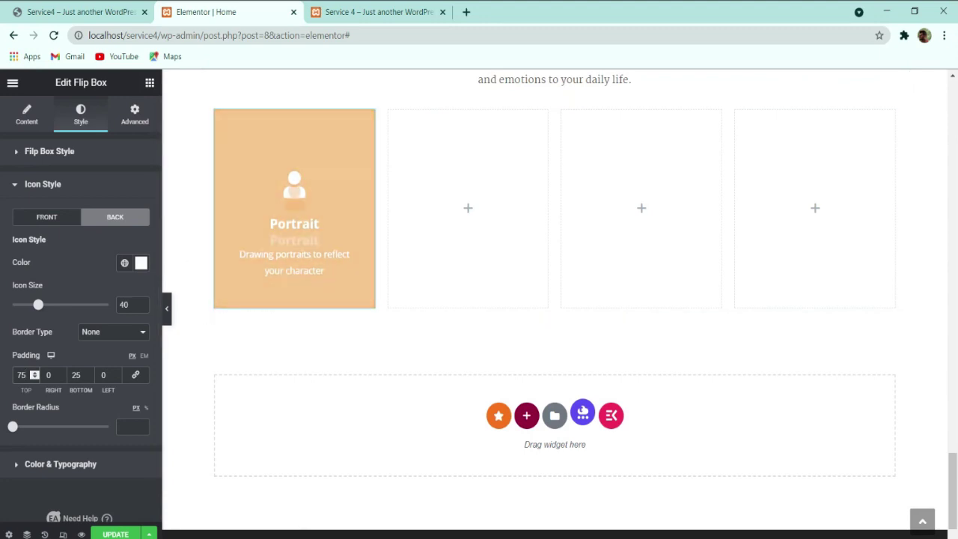
click(89, 12)
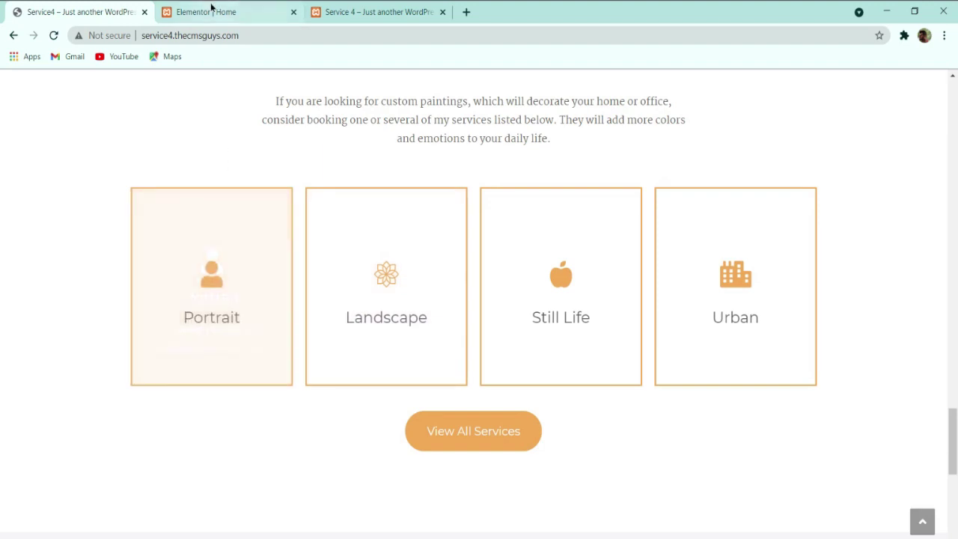
click(233, 10)
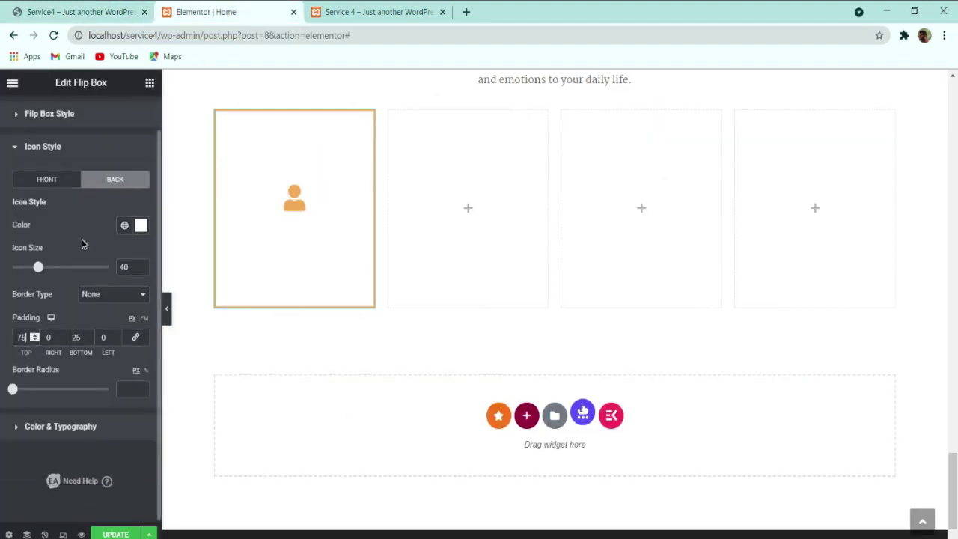
Step: Set the front title colour to dark grey #5F5F61
click(47, 433)
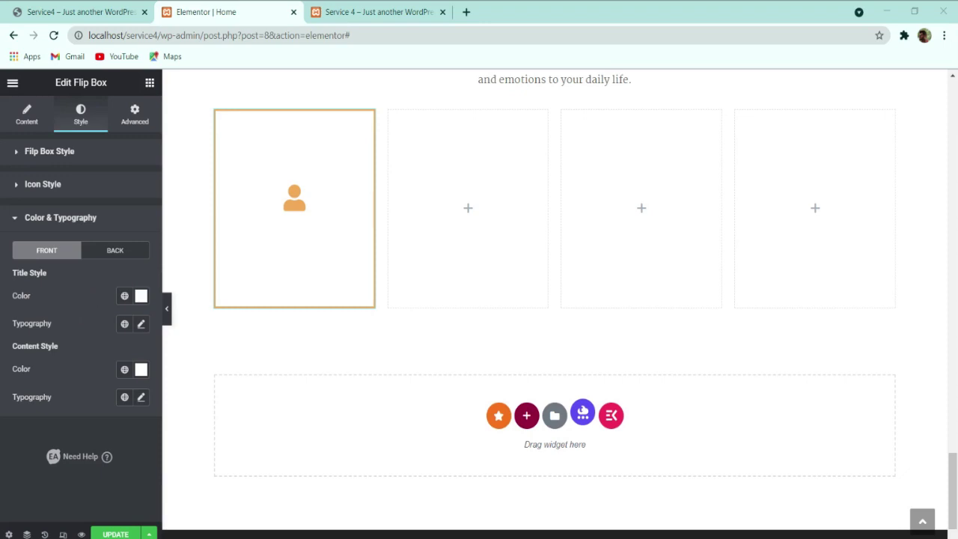
click(141, 296)
text(#5F5F61)
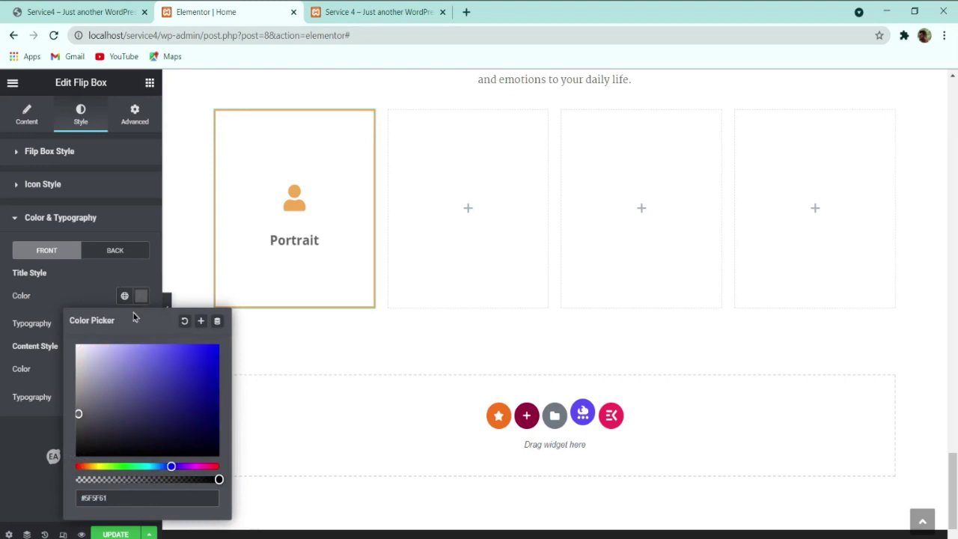
click(33, 437)
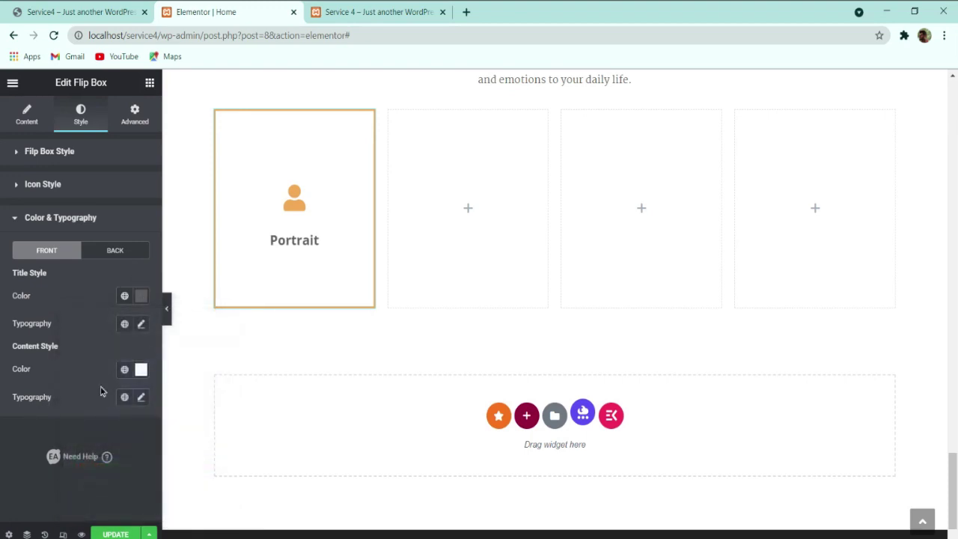
Step: Set the front title typography to Montserrat, 24 px, weight 400, with adjusted line height
click(139, 324)
click(105, 386)
text(Montse)
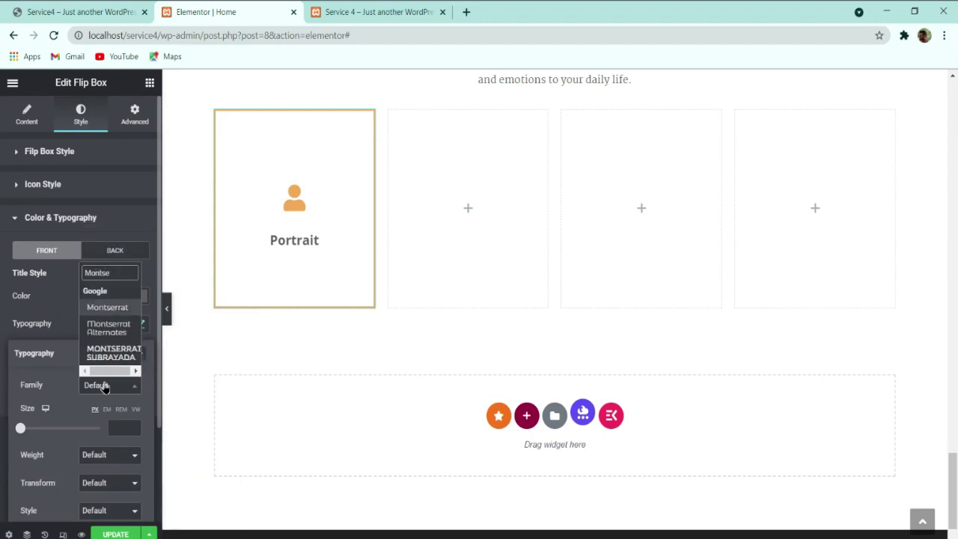
key(Return)
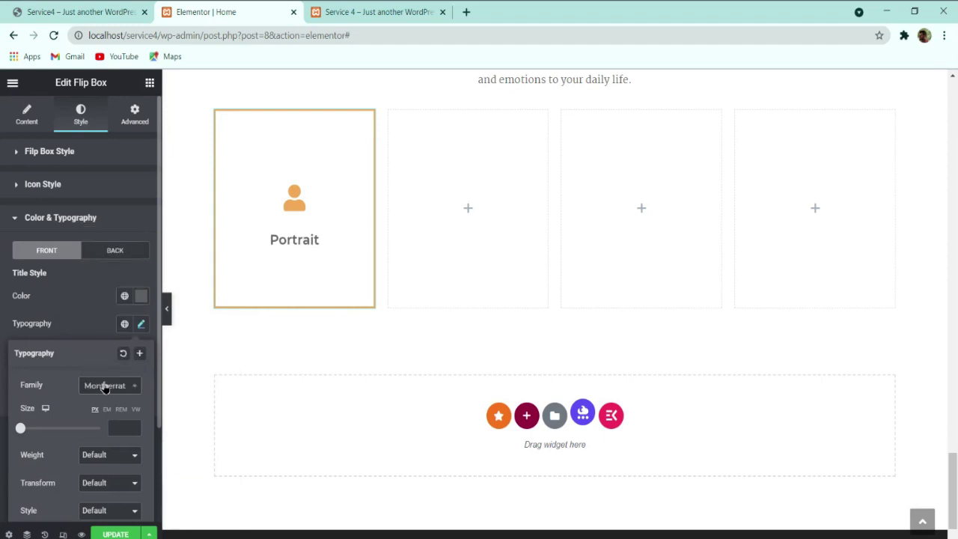
click(115, 427)
text(26)
scroll(94, 445, down, 2)
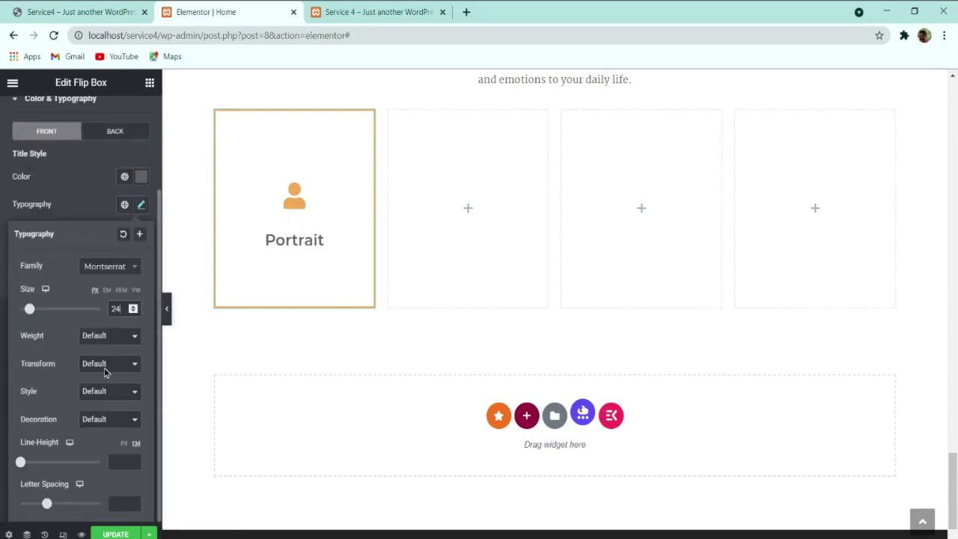
click(121, 459)
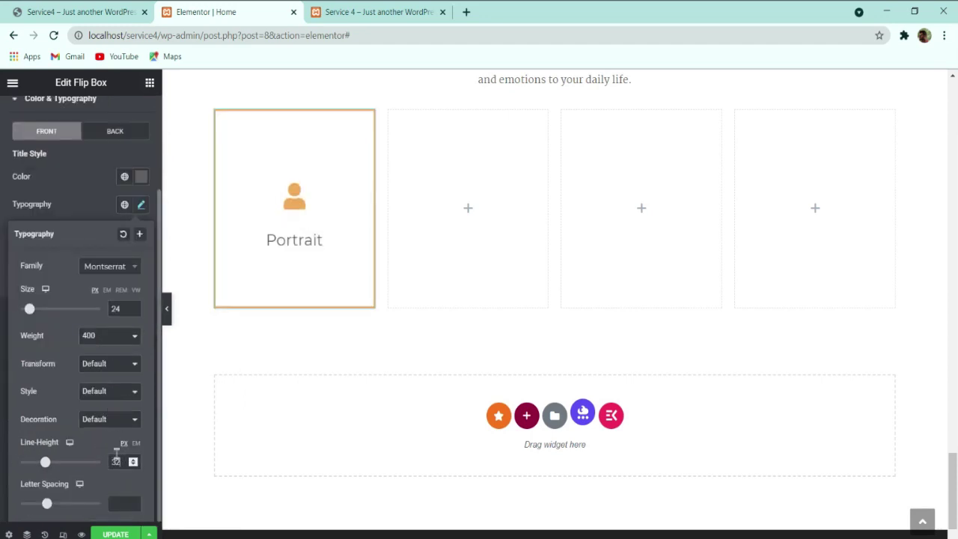
click(83, 208)
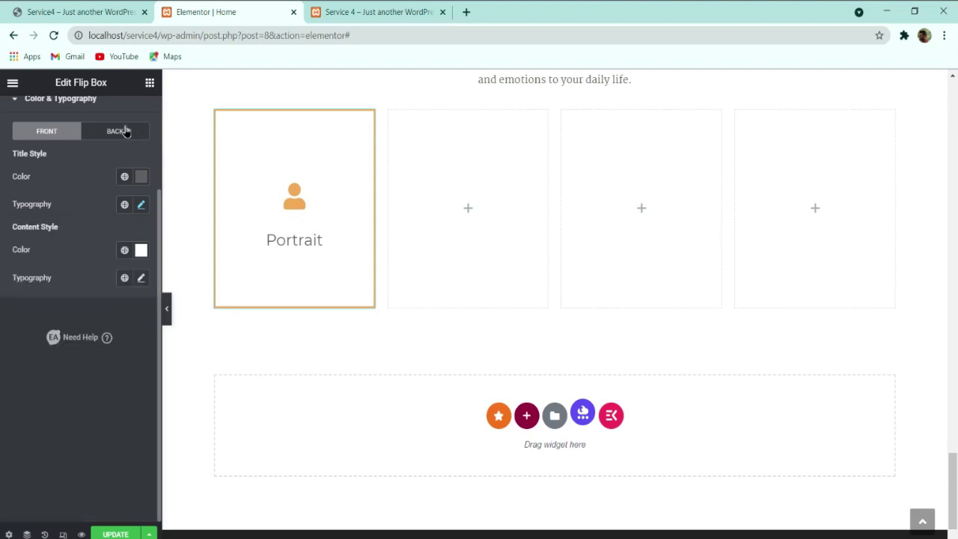
click(119, 130)
Step: Set the back title typography to Montserrat at 24 px
scroll(128, 166, up, 2)
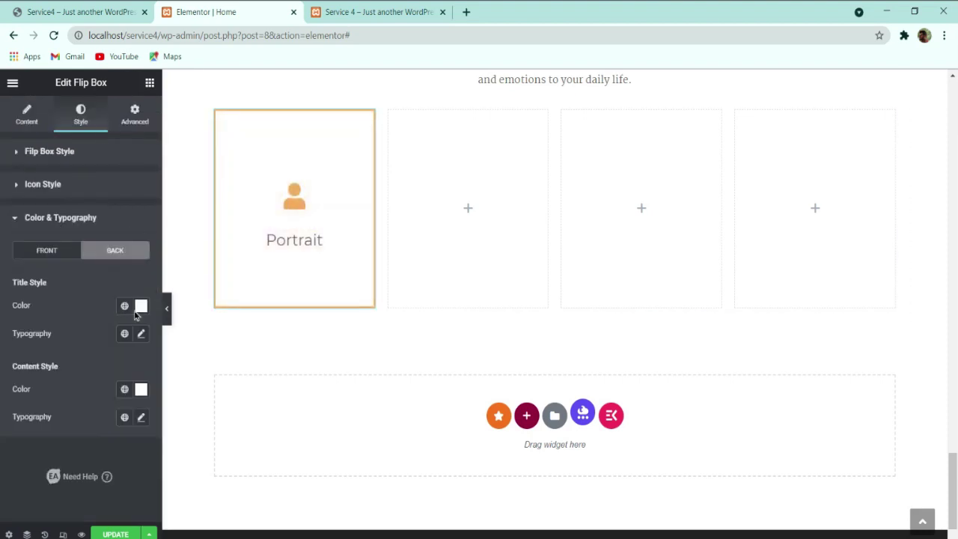
click(141, 334)
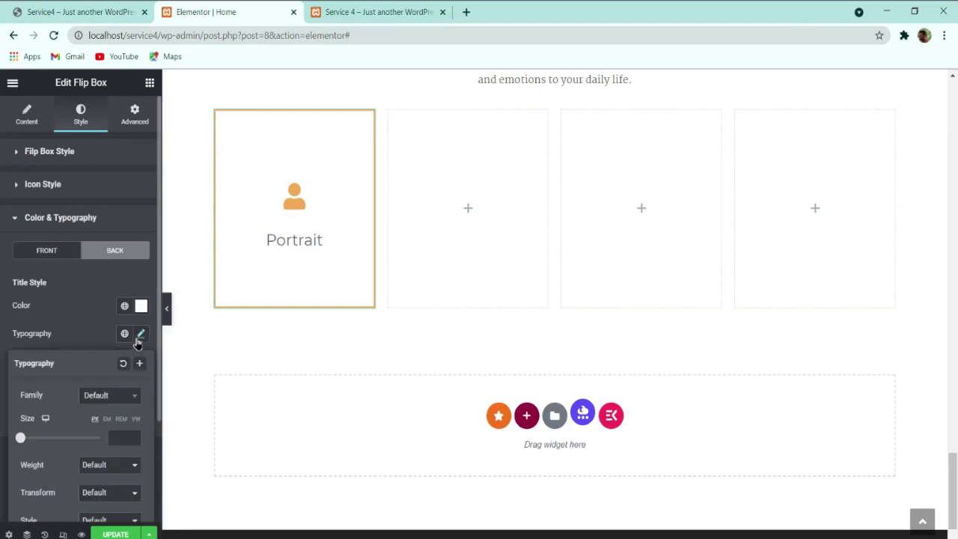
click(109, 404)
text(montse)
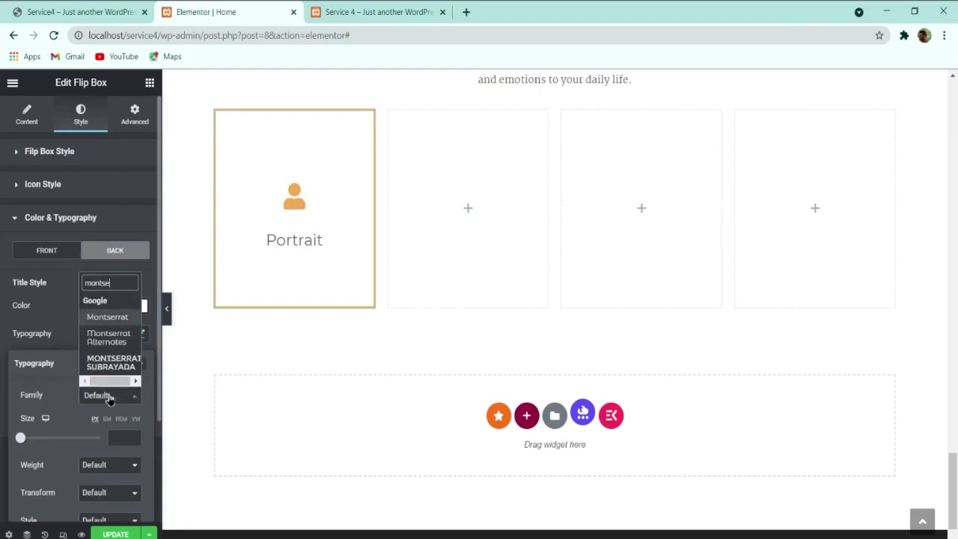
key(Return)
click(116, 437)
text(2)
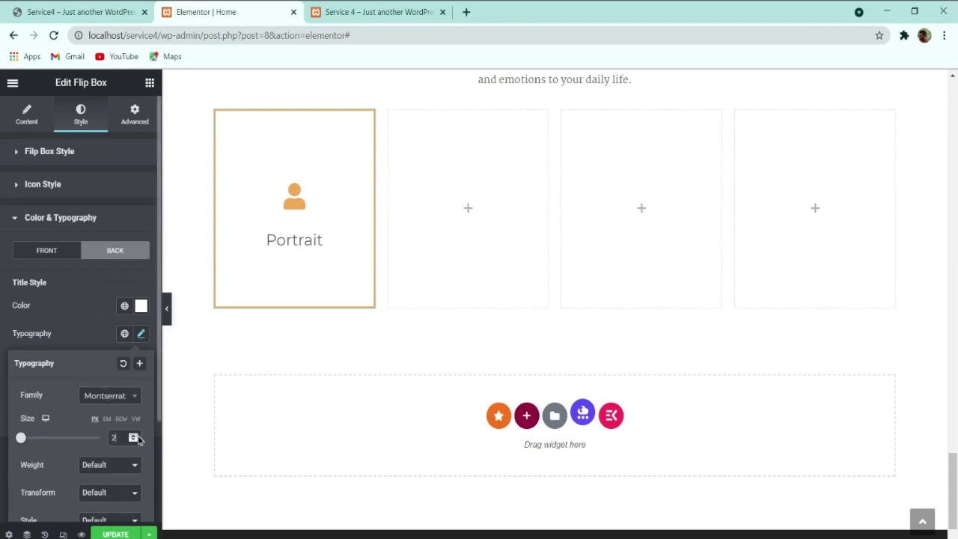
scroll(100, 419, down, 2)
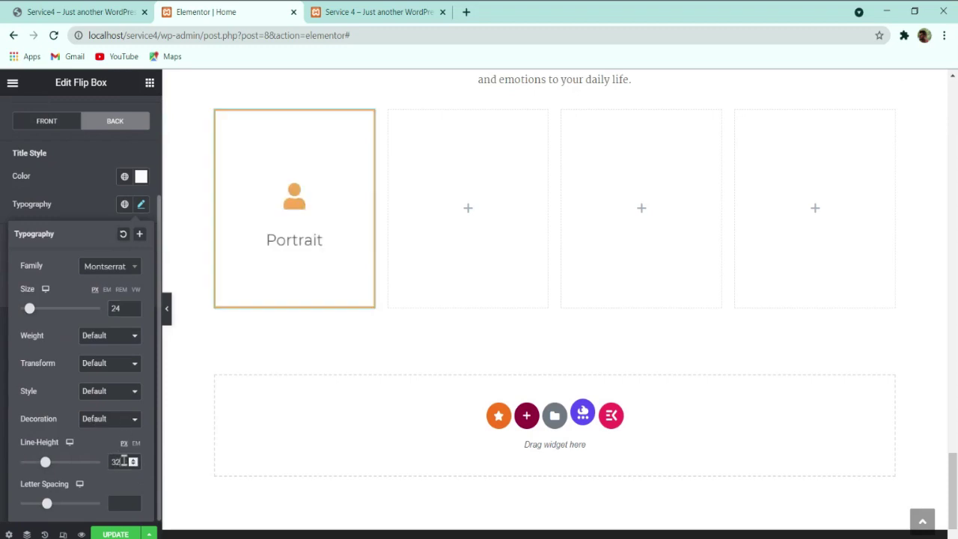
click(86, 214)
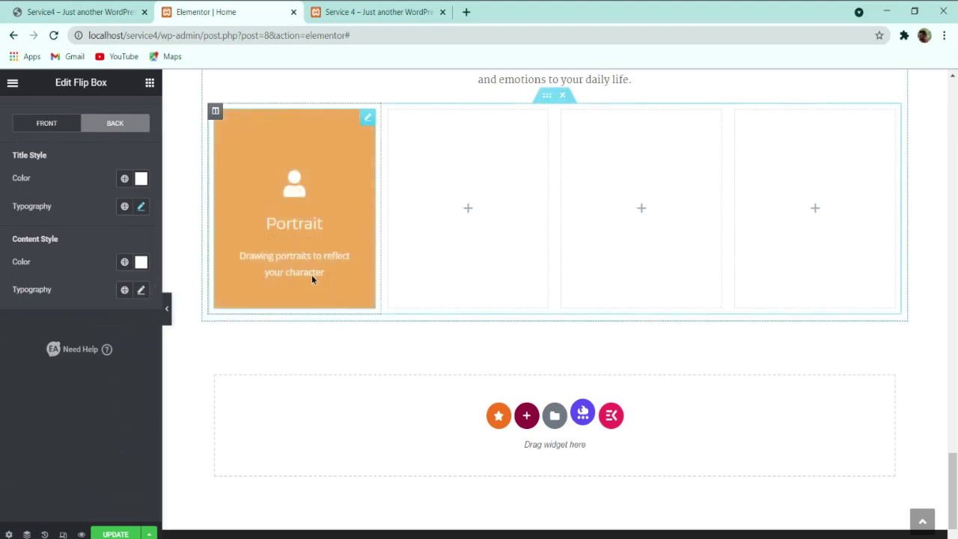
Step: Set the back description typography to Martel, 16 px, line height 28
click(141, 290)
scroll(102, 325, down, 3)
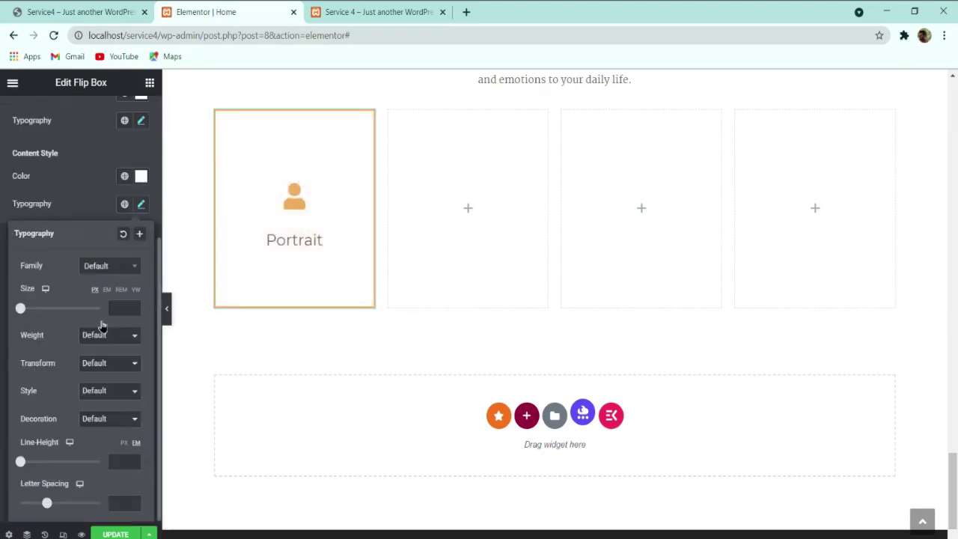
click(105, 266)
text(m)
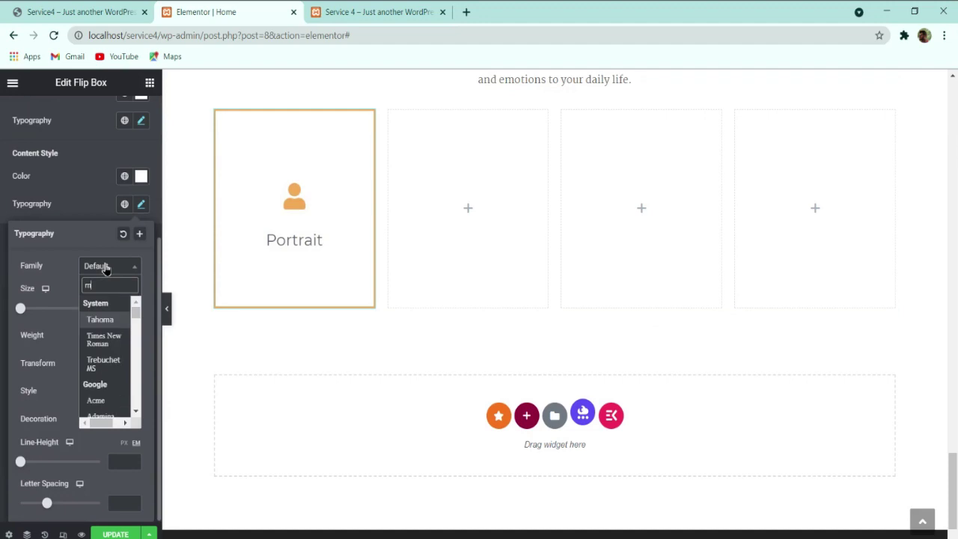
text(arte)
key(Return)
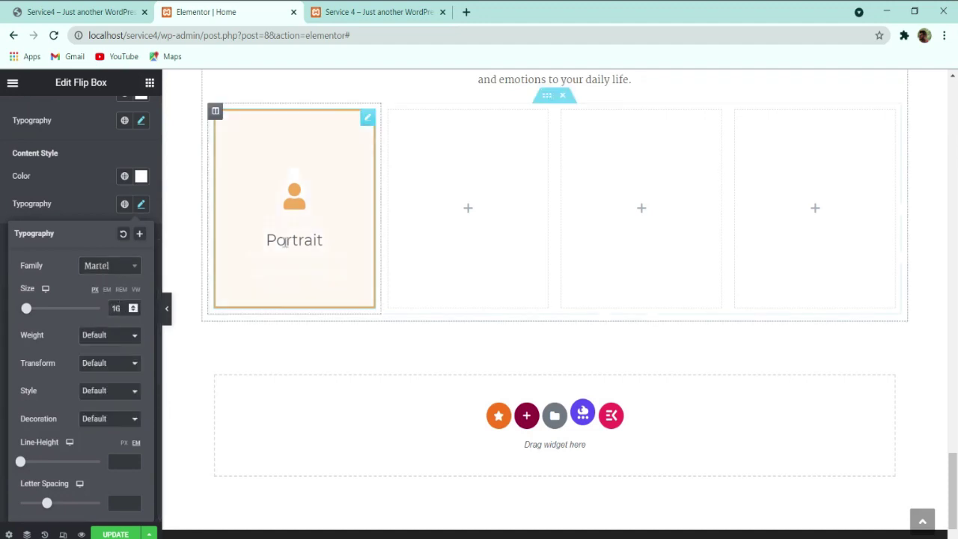
click(127, 460)
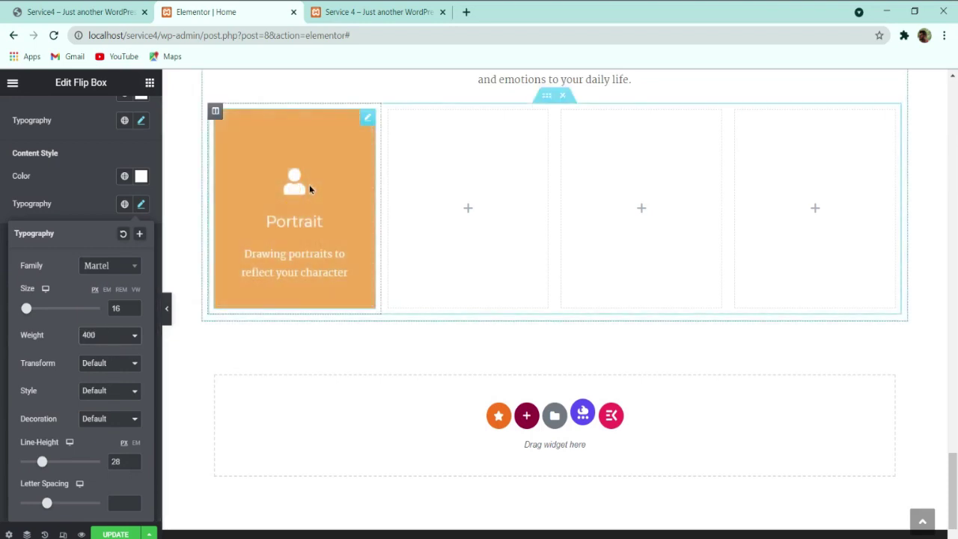
Step: Compare the back-side styling with the live site's Portrait box
click(78, 11)
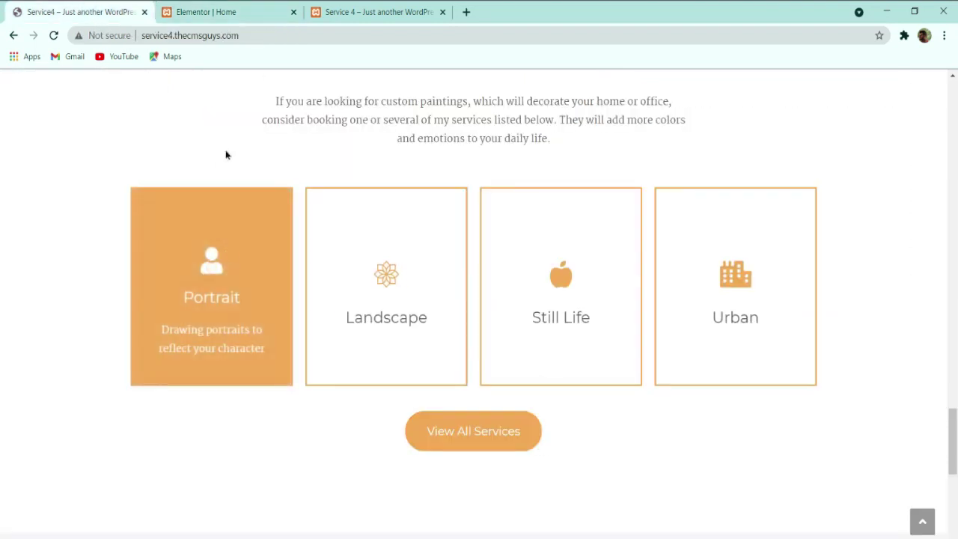
click(202, 12)
click(90, 11)
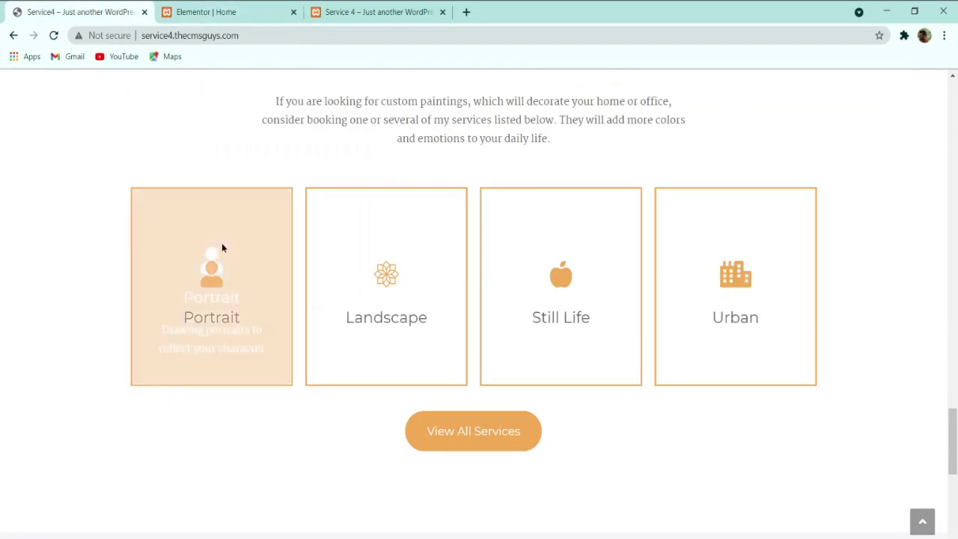
click(200, 12)
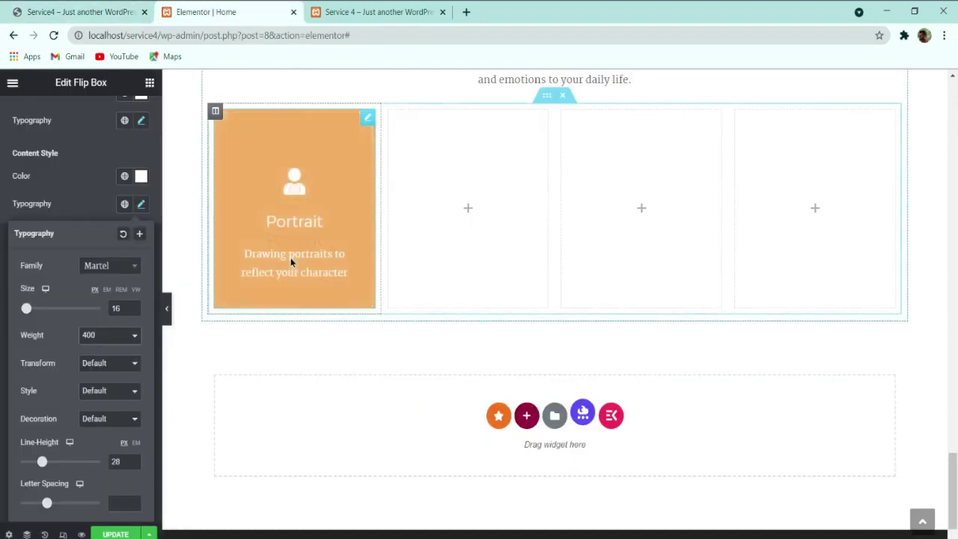
click(90, 10)
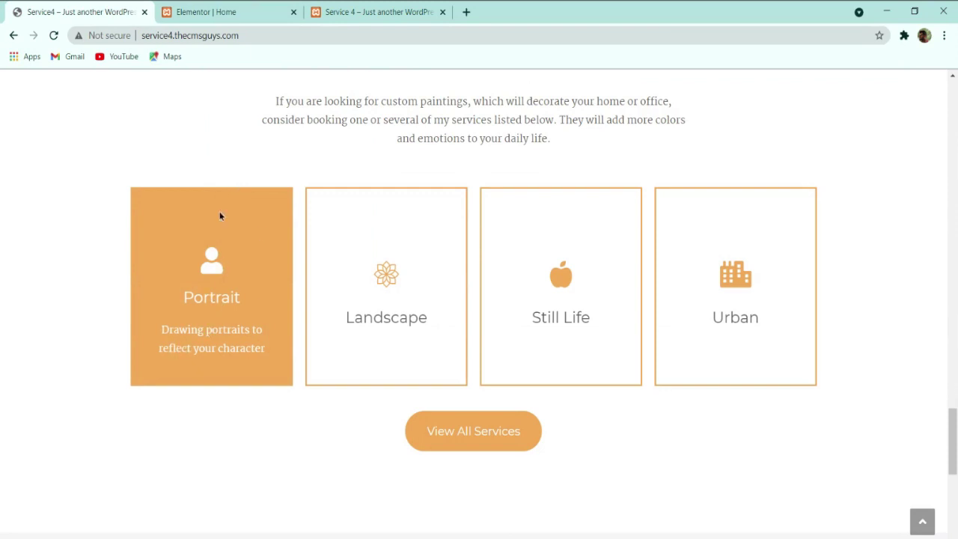
click(205, 12)
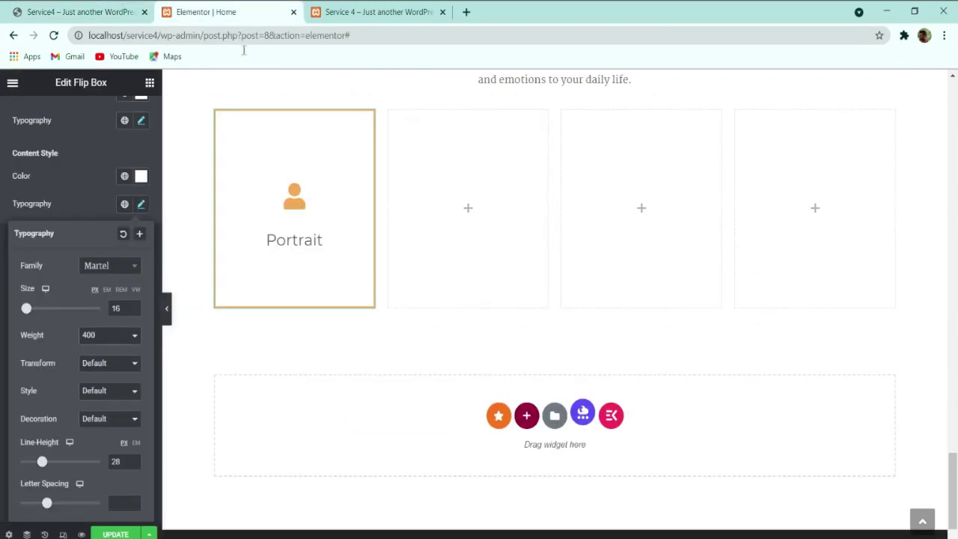
Step: Copy the Portrait flip box and paste it into the second, third and fourth columns
right_click(310, 218)
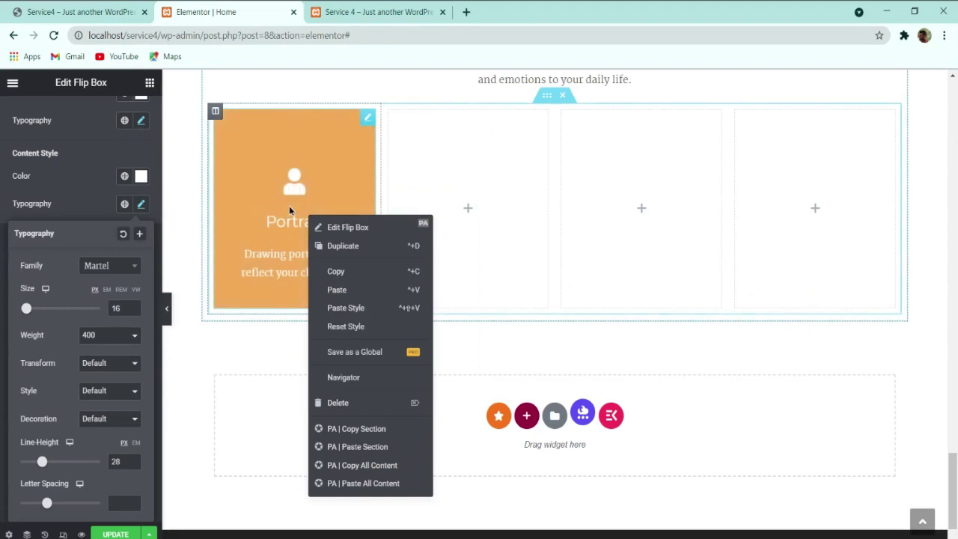
click(325, 272)
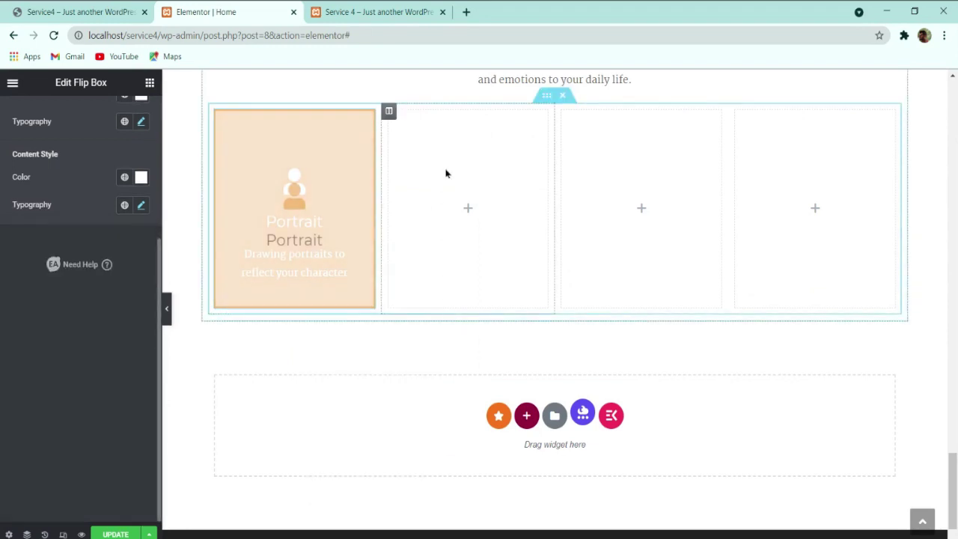
right_click(444, 172)
click(473, 267)
right_click(641, 195)
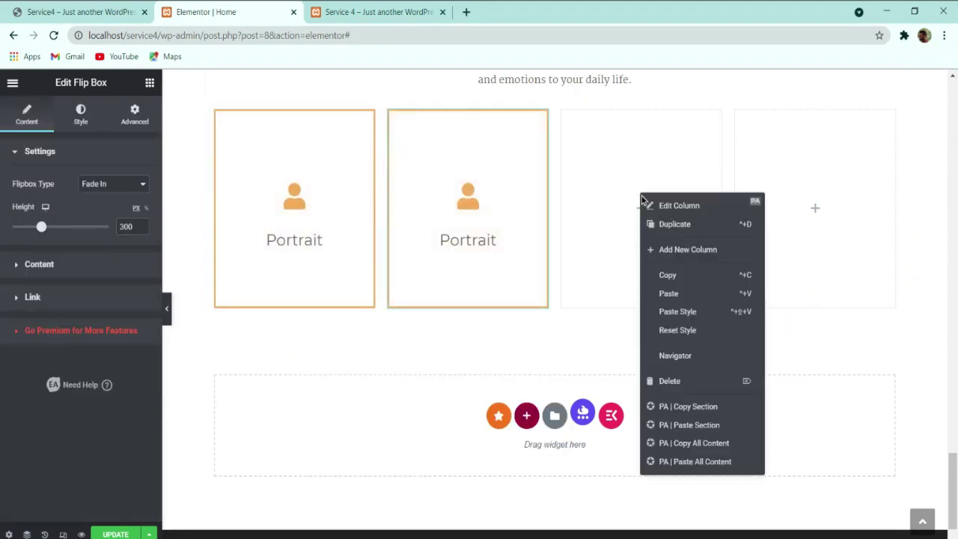
click(680, 294)
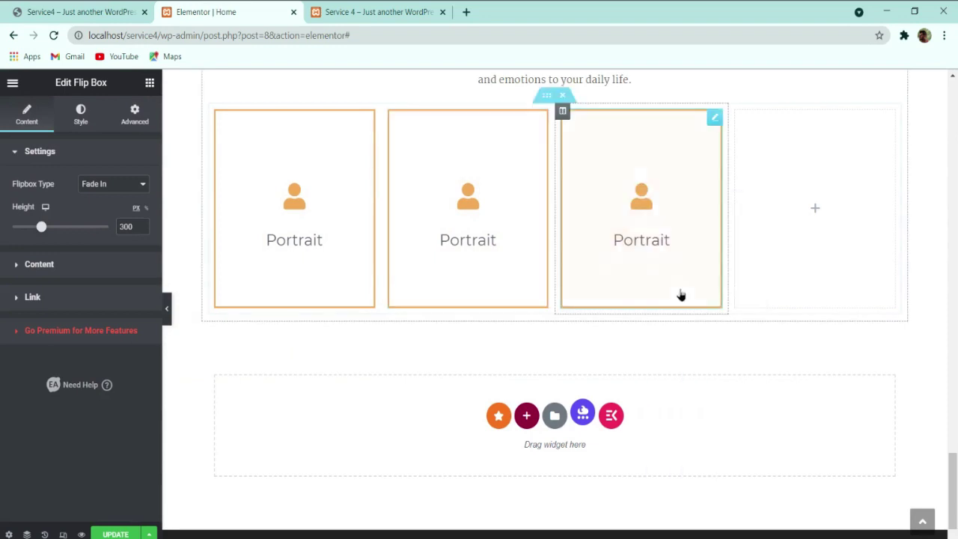
right_click(752, 203)
click(791, 305)
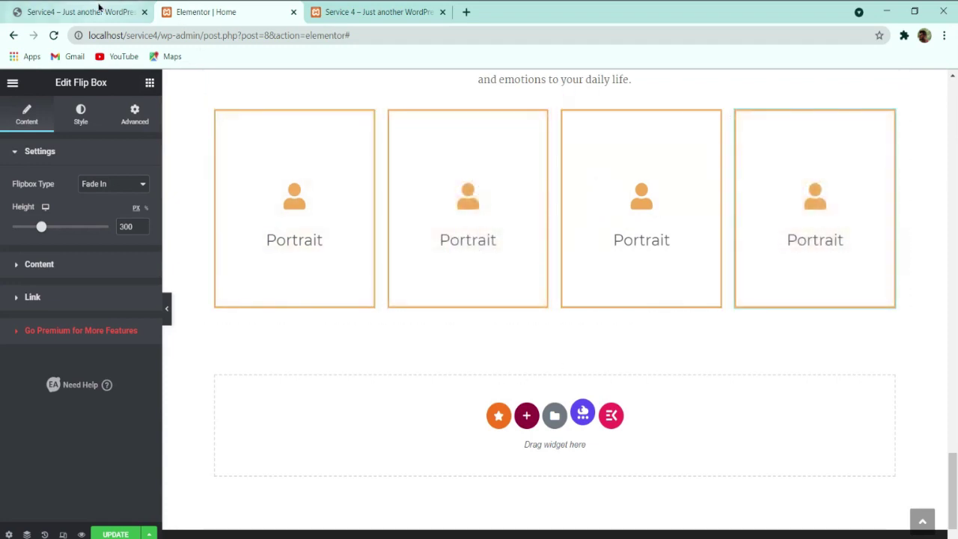
click(96, 12)
click(256, 9)
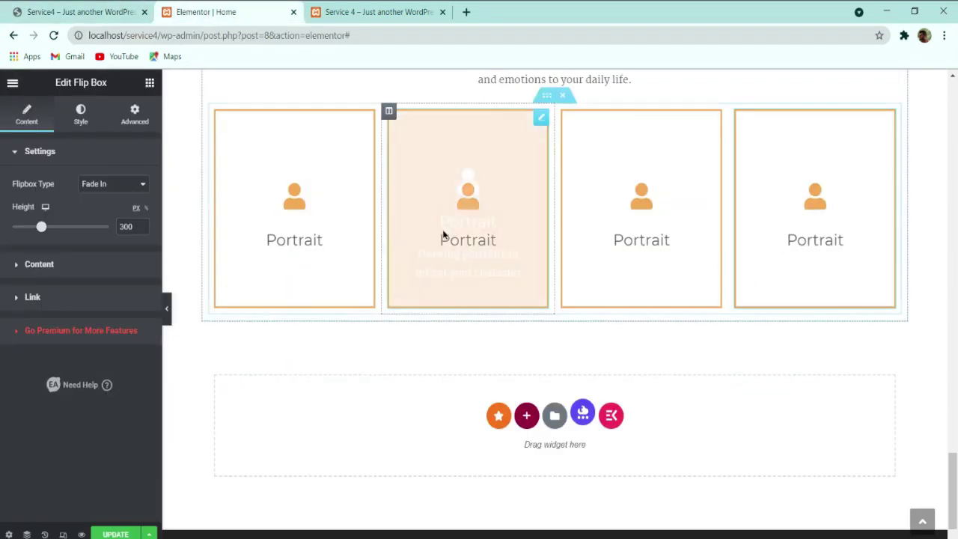
Step: Set the second flip box's front title to Landscape
click(66, 267)
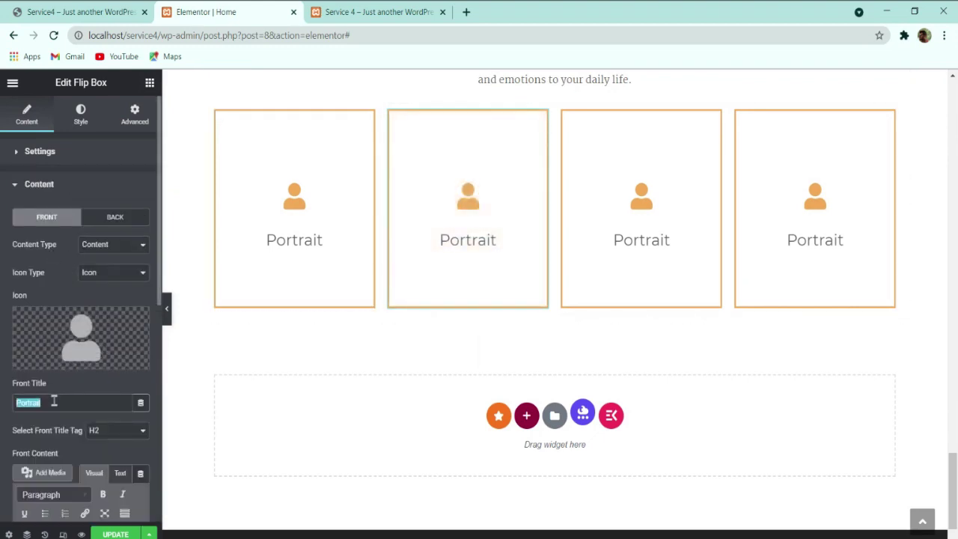
text(Land)
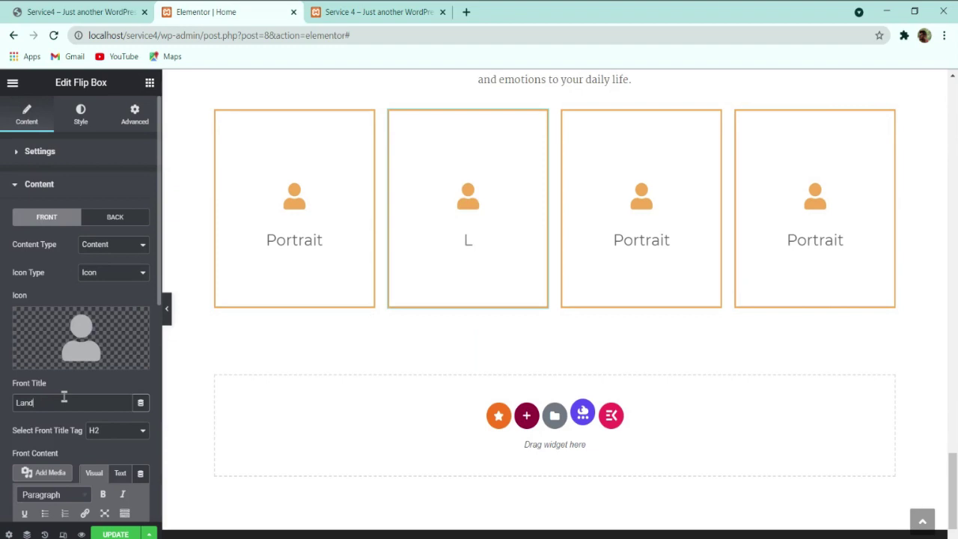
text(scape)
scroll(65, 396, down, 4)
scroll(84, 215, up, 4)
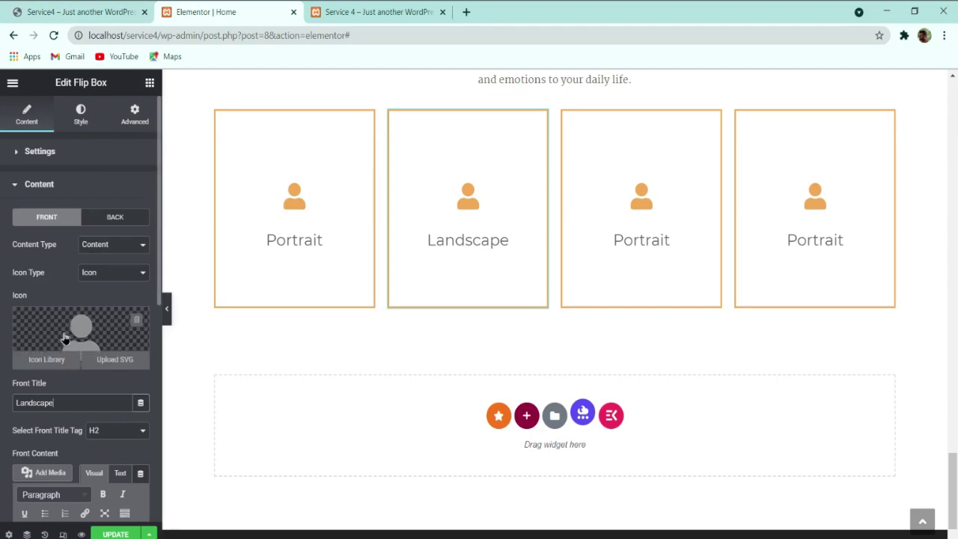
Step: Give the front side the Flower icon from the icon library
click(64, 338)
click(561, 139)
text(la)
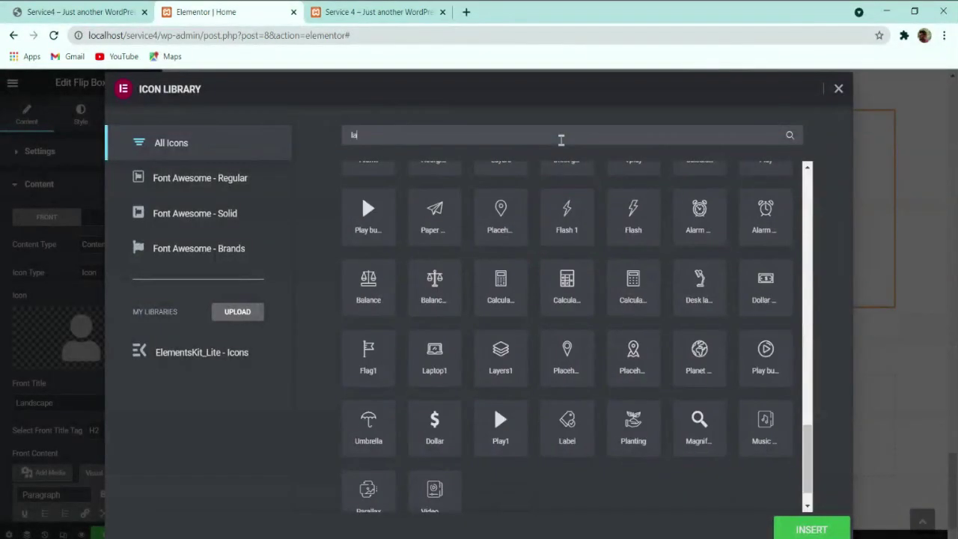
text(nd)
key(BackSpace)
key(BackSpace)
key(BackSpace)
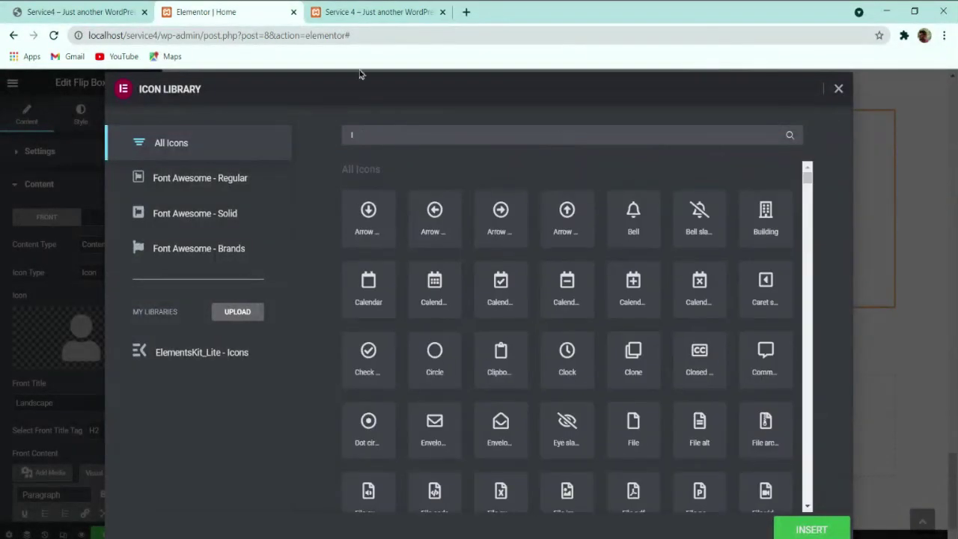
key(BackSpace)
text(flo)
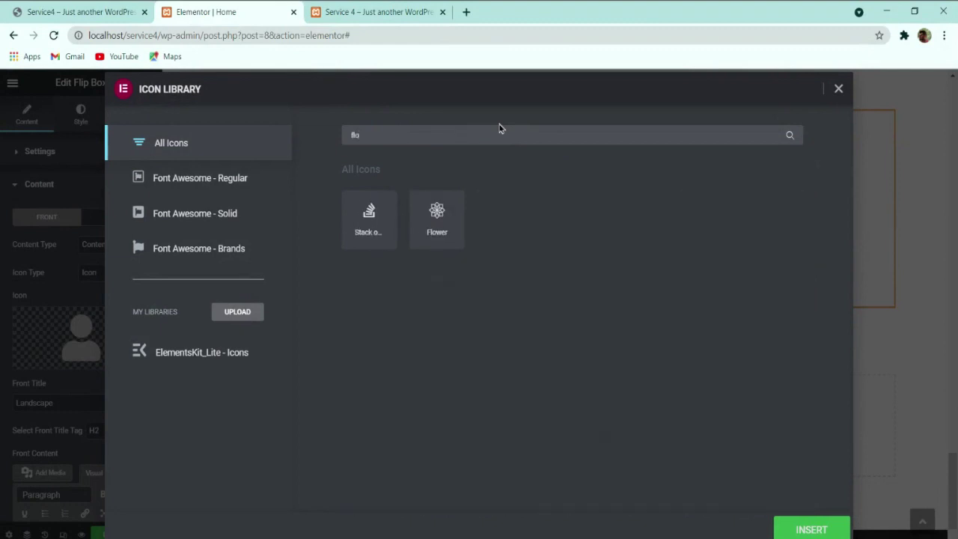
click(118, 7)
click(182, 7)
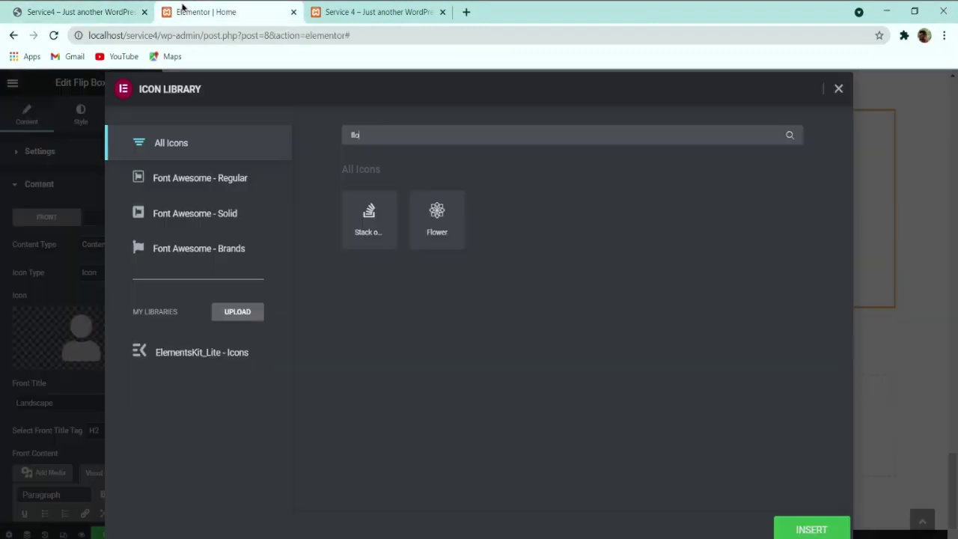
click(434, 216)
click(795, 528)
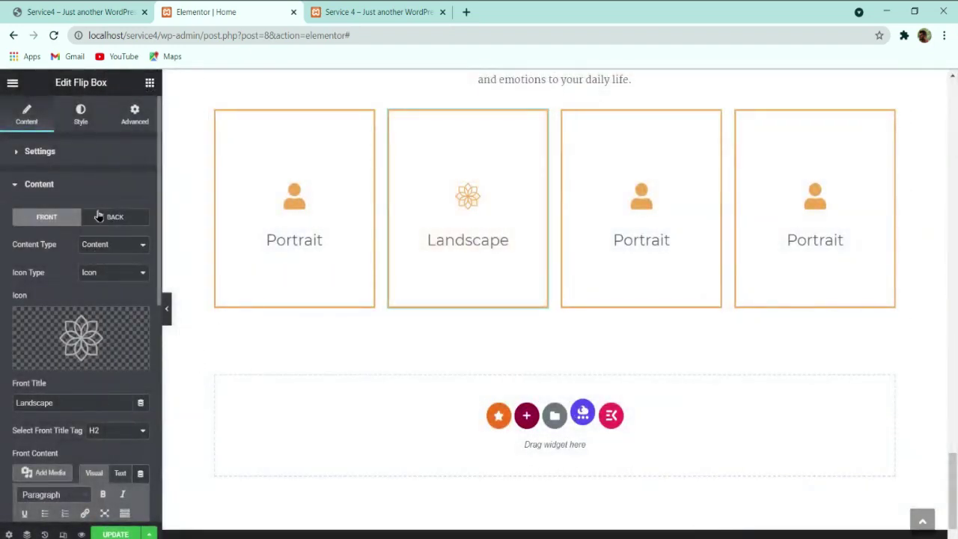
Step: Give the back side the Flower icon as well
click(116, 217)
click(45, 359)
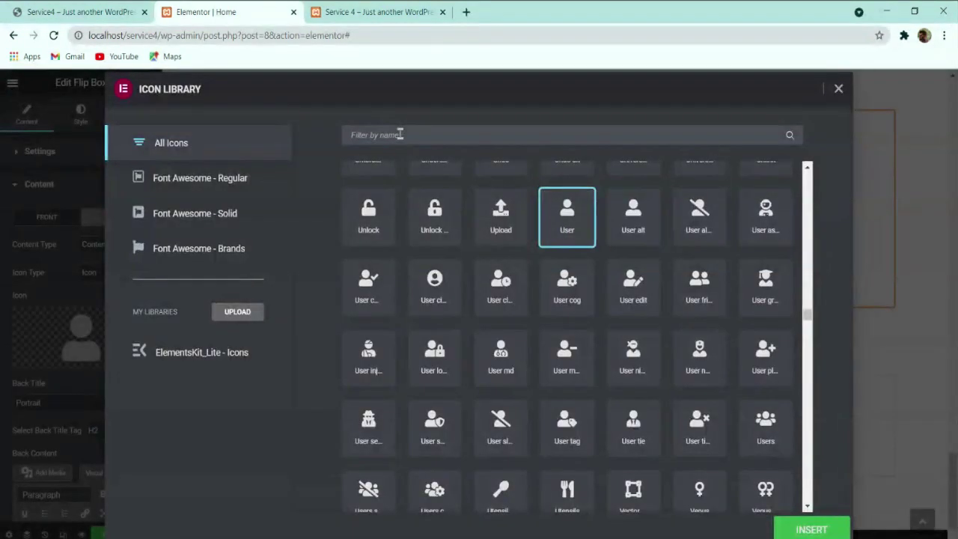
text(flowe)
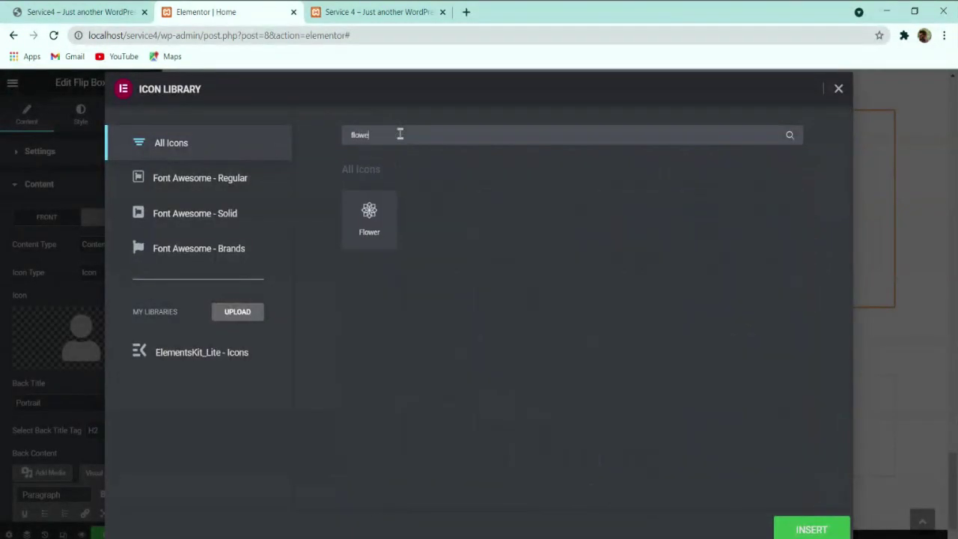
click(376, 222)
click(809, 527)
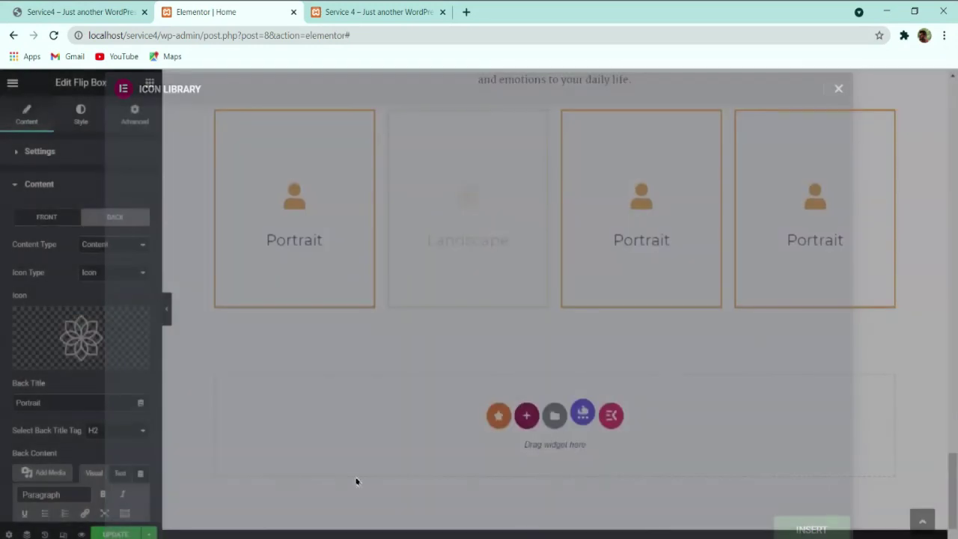
key(ctrl+1)
mouse_move(361, 276)
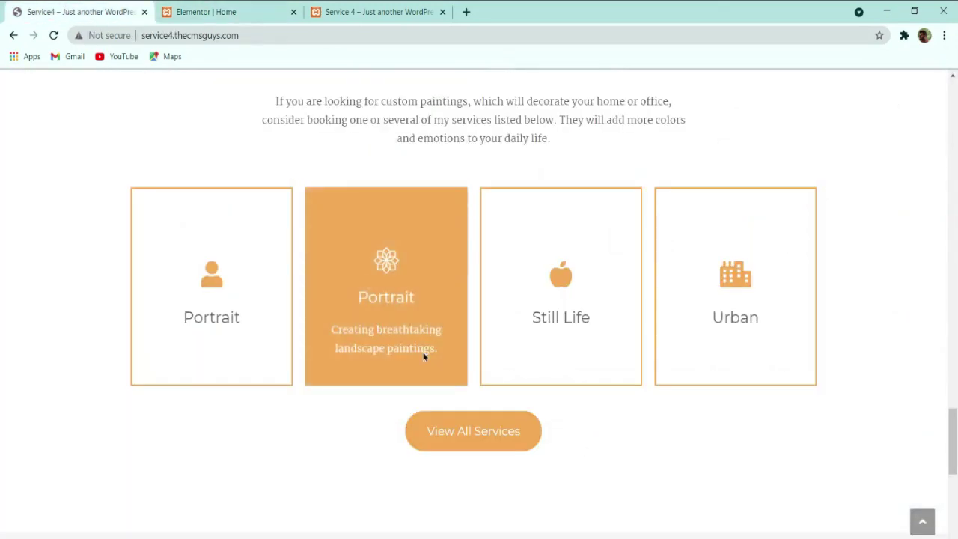
click(214, 10)
Step: Replace the back content with 'Creating a breathtaking landscape painting'
scroll(82, 274, down, 5)
drag(93, 282, 2, 269)
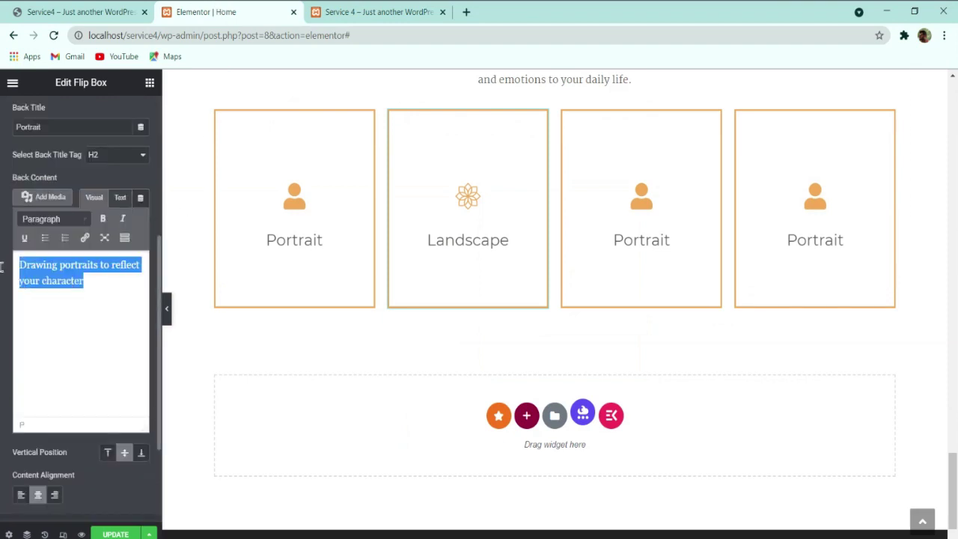
text(Creati)
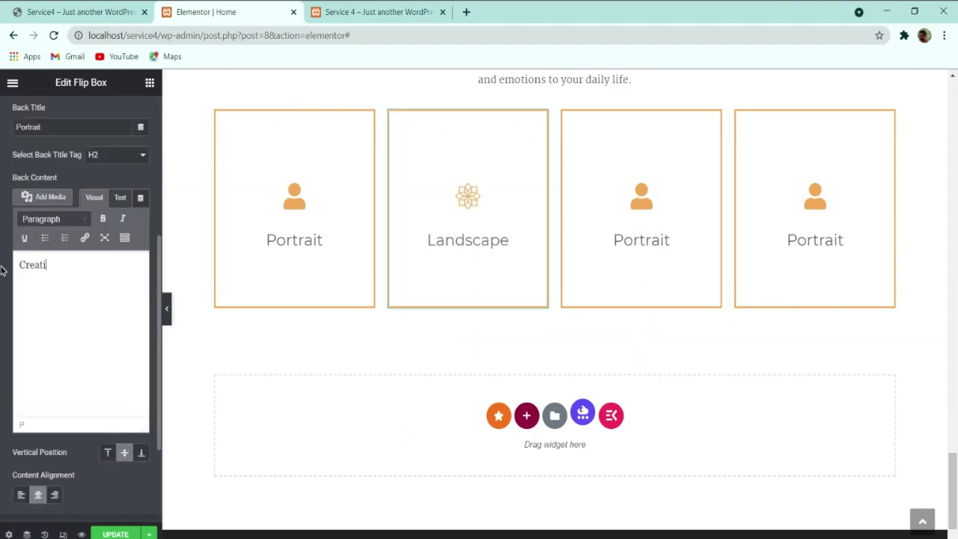
text(ng a breathtaking )
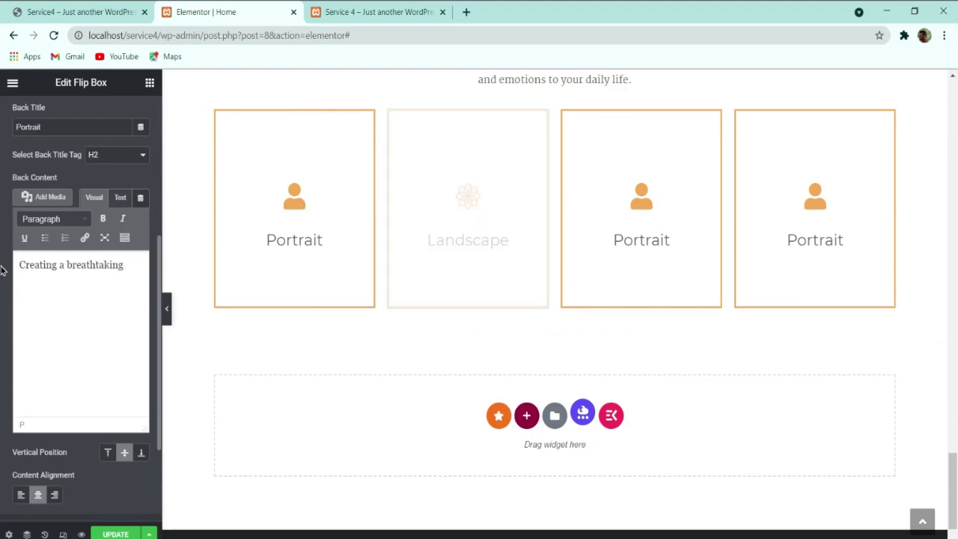
text(landscape painting)
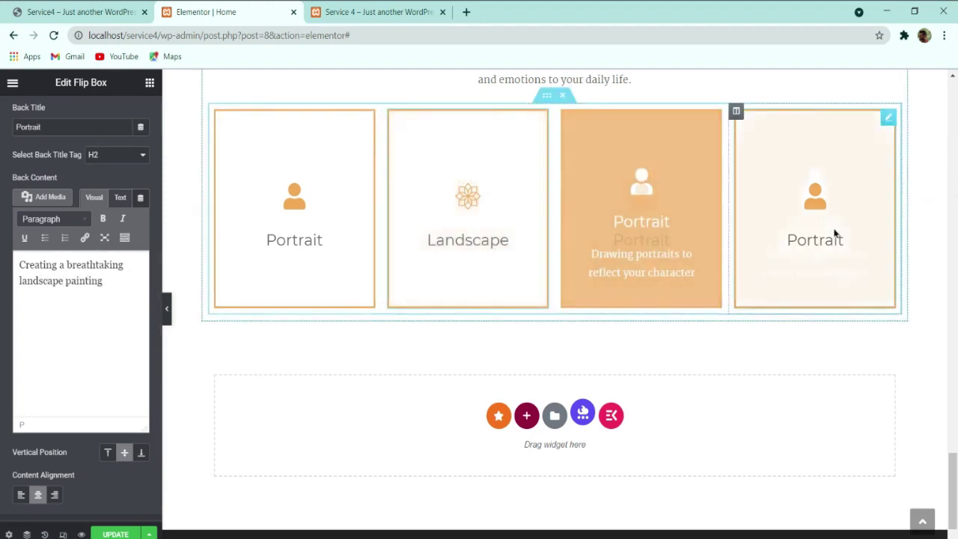
click(107, 9)
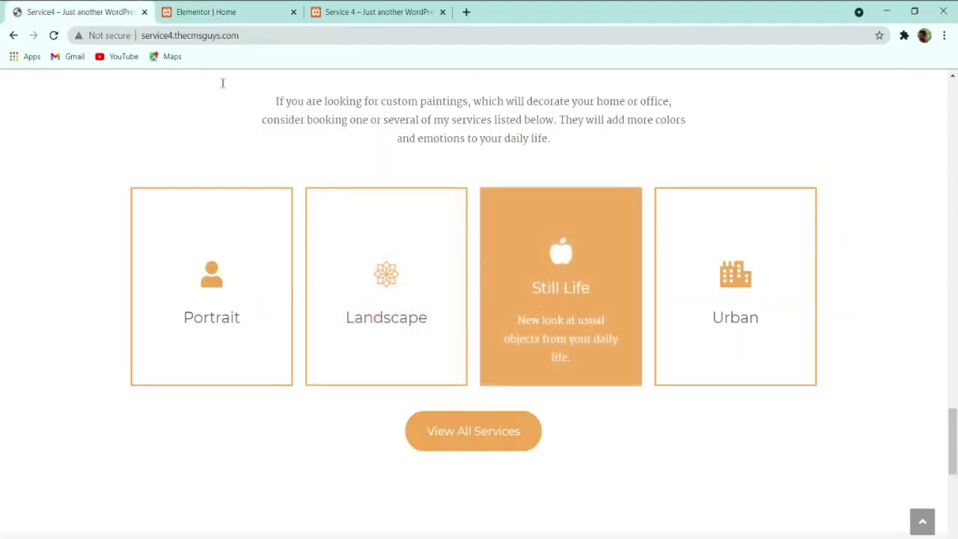
click(202, 11)
Step: Retitle the third flip box Still Life
click(641, 224)
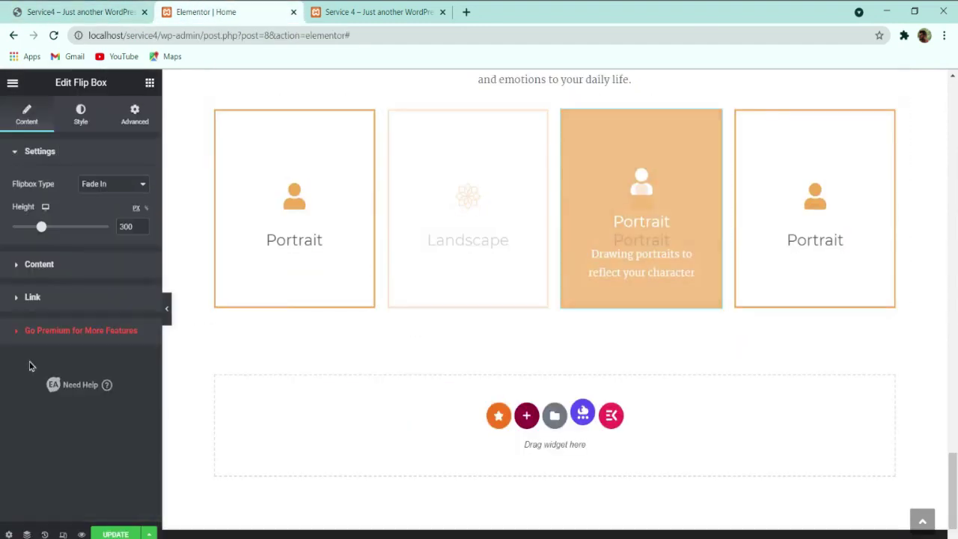
click(81, 268)
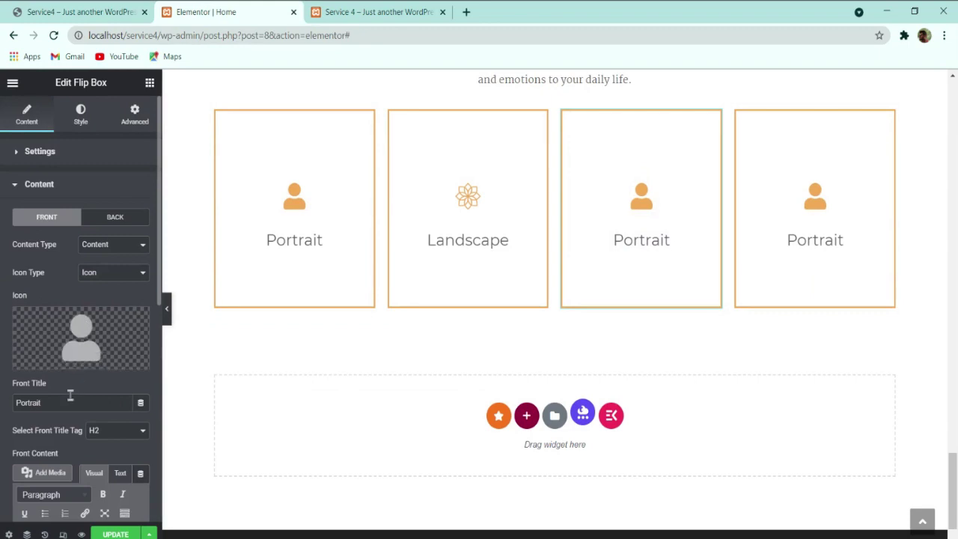
text(S)
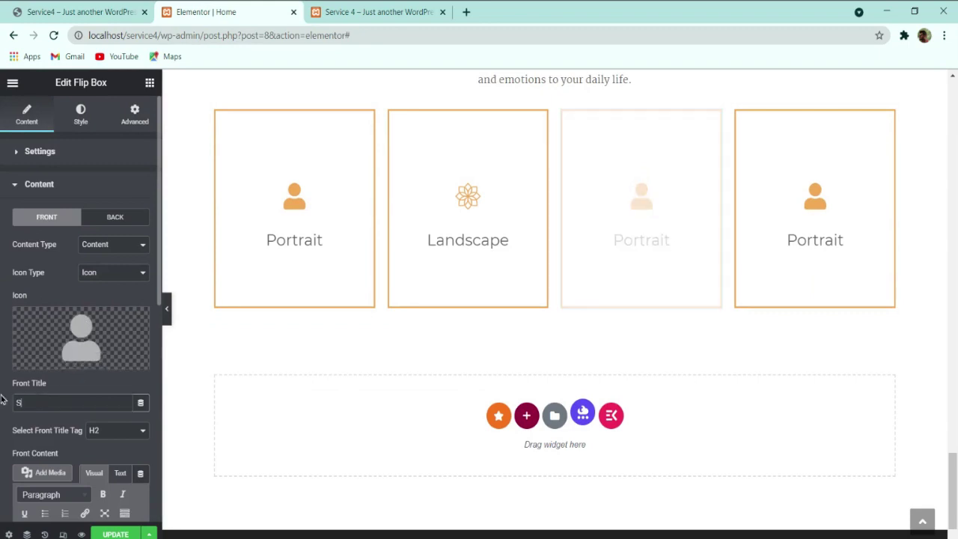
text(till Life)
Step: Give the third flip box the Apple alt icon
click(103, 349)
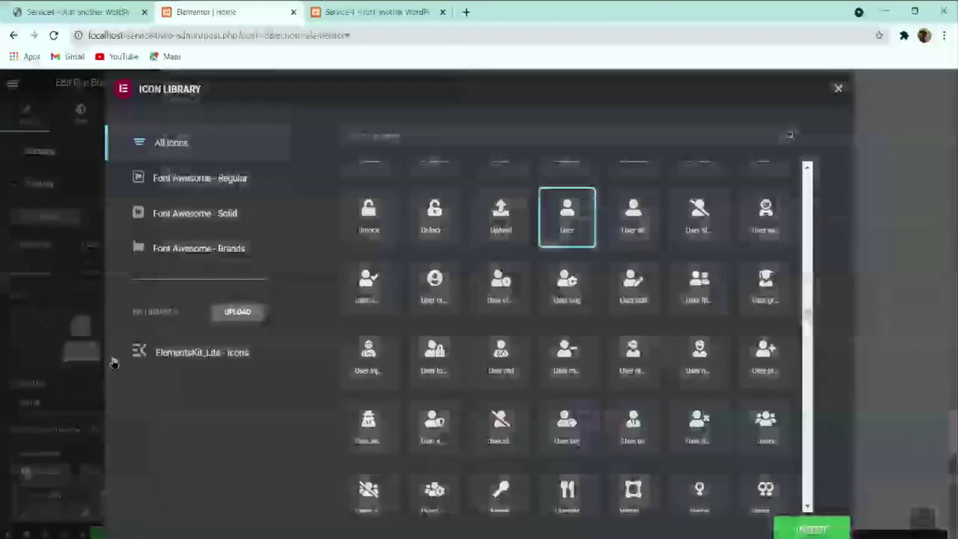
click(401, 135)
text(apple)
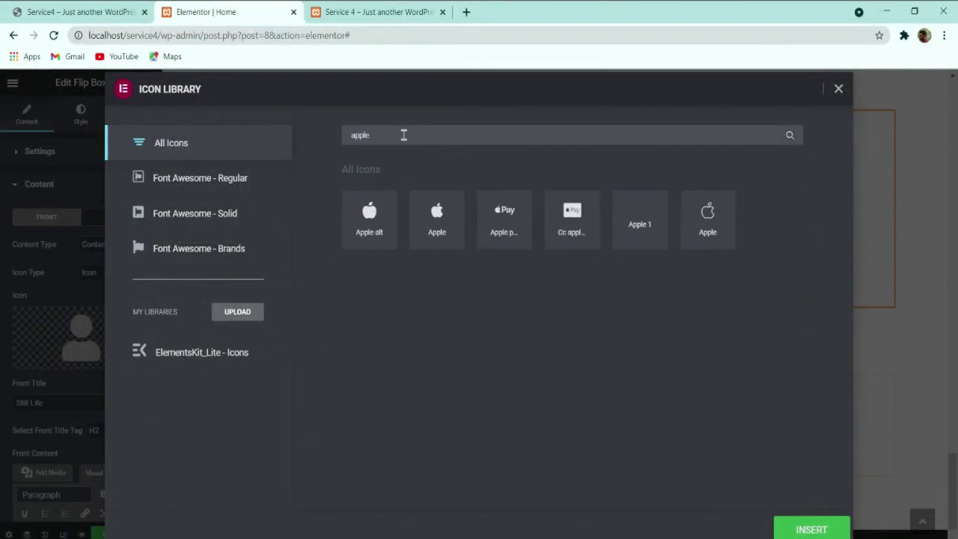
click(368, 217)
click(776, 526)
click(113, 9)
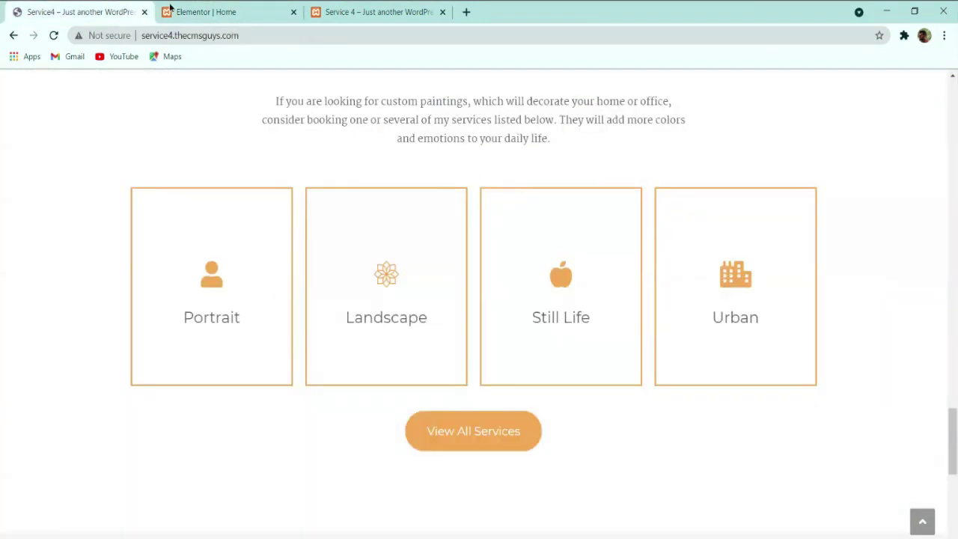
click(214, 11)
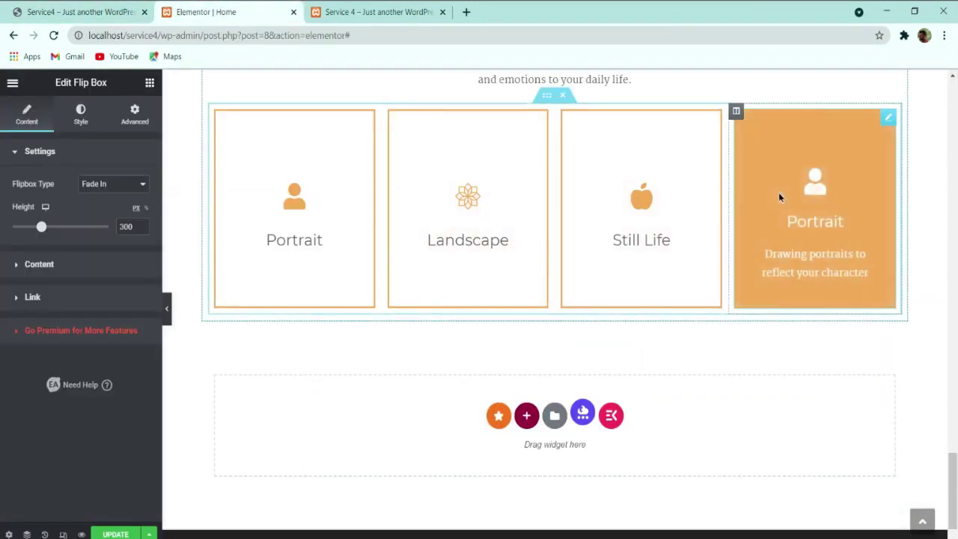
Step: Search the icon library for a building icon for the fourth flip box
click(39, 264)
click(47, 358)
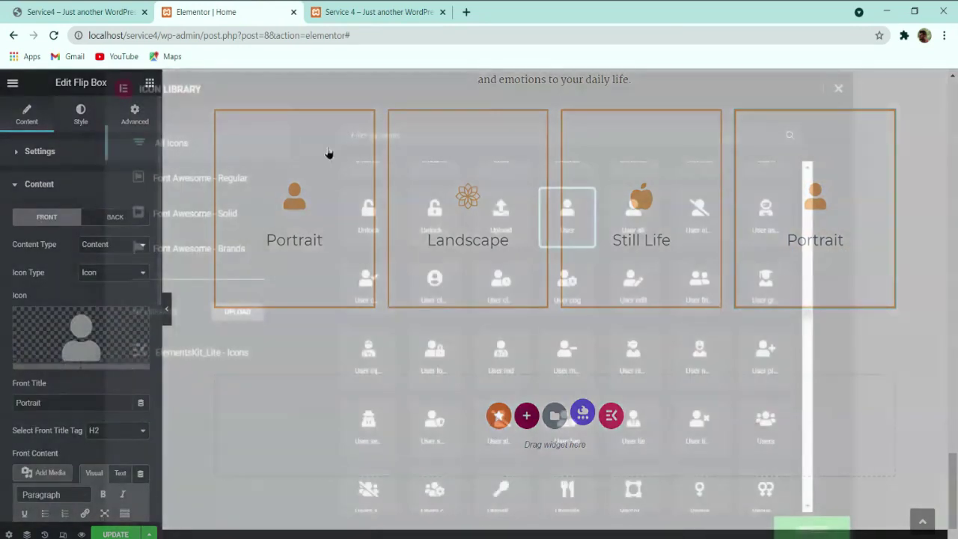
click(384, 129)
text(buildi)
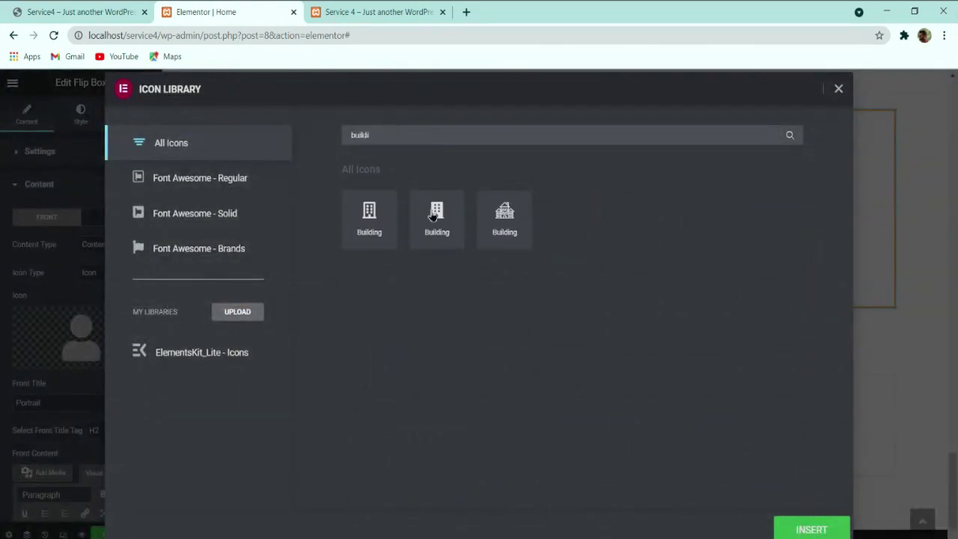
click(433, 216)
click(75, 11)
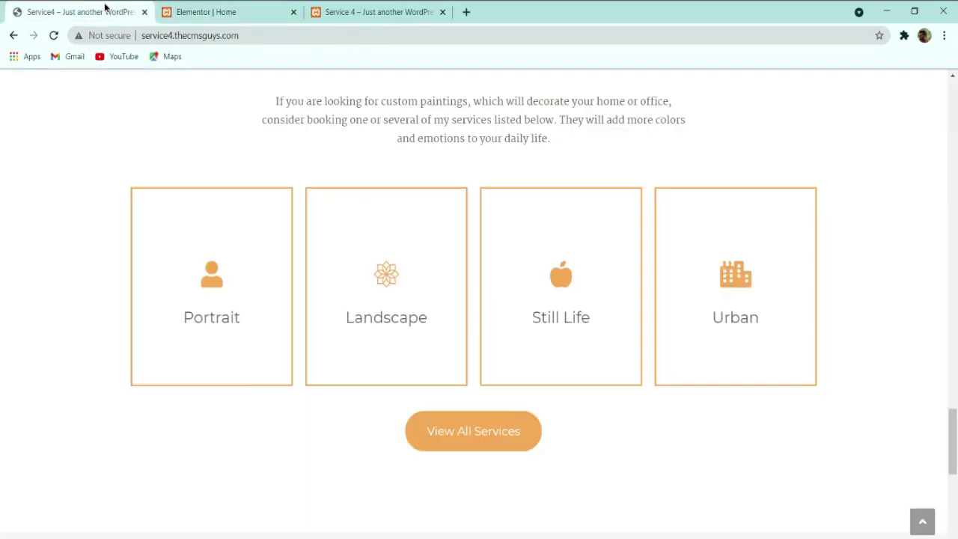
click(217, 11)
Step: Insert the Building icon and retitle the fourth flip box Urban
drag(425, 137, 282, 141)
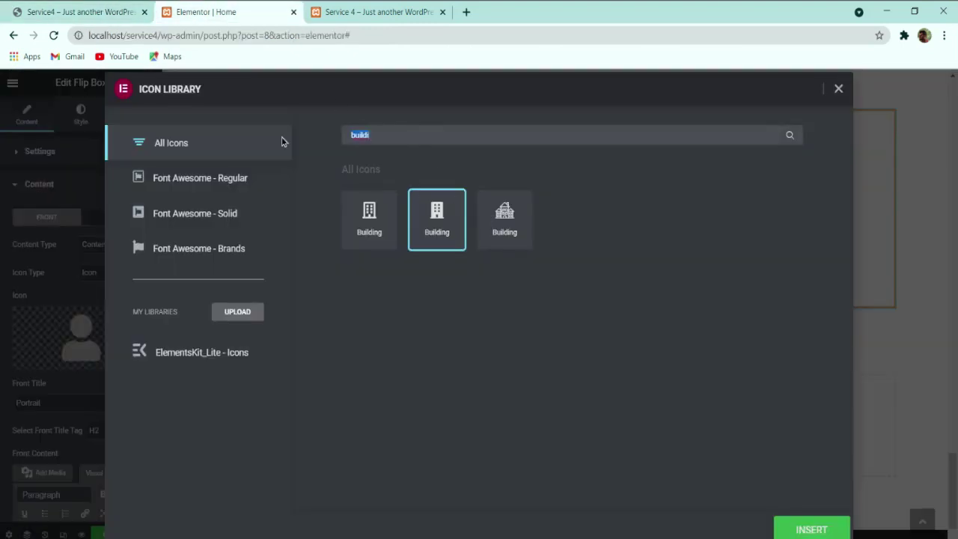
text(facto)
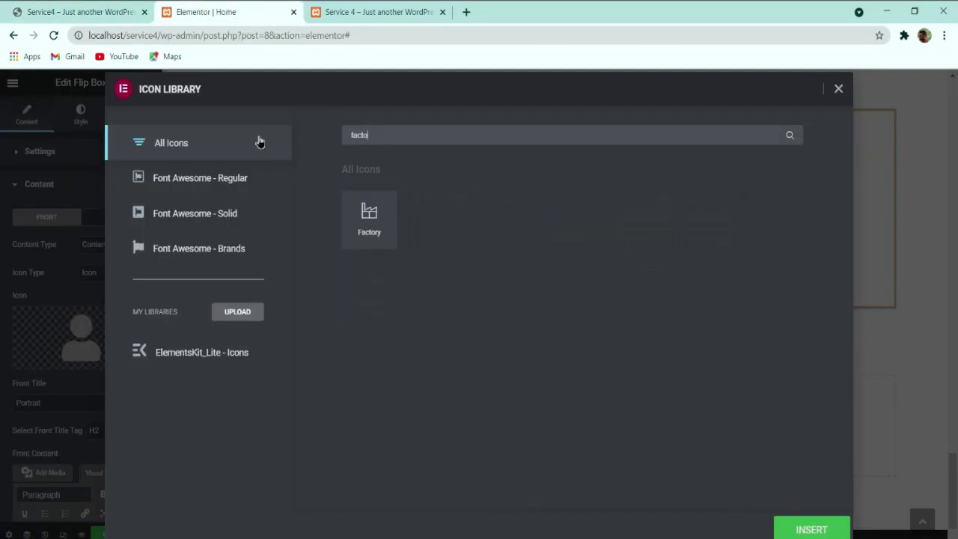
key(BackSpace)
key(BackSpace)
key(BackSpace)
key(BackSpace)
key(BackSpace)
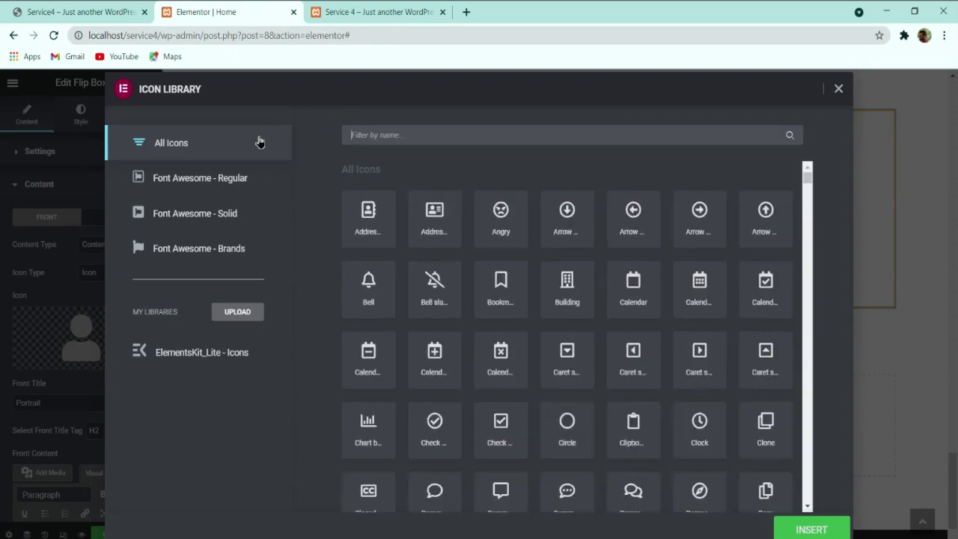
text(buil)
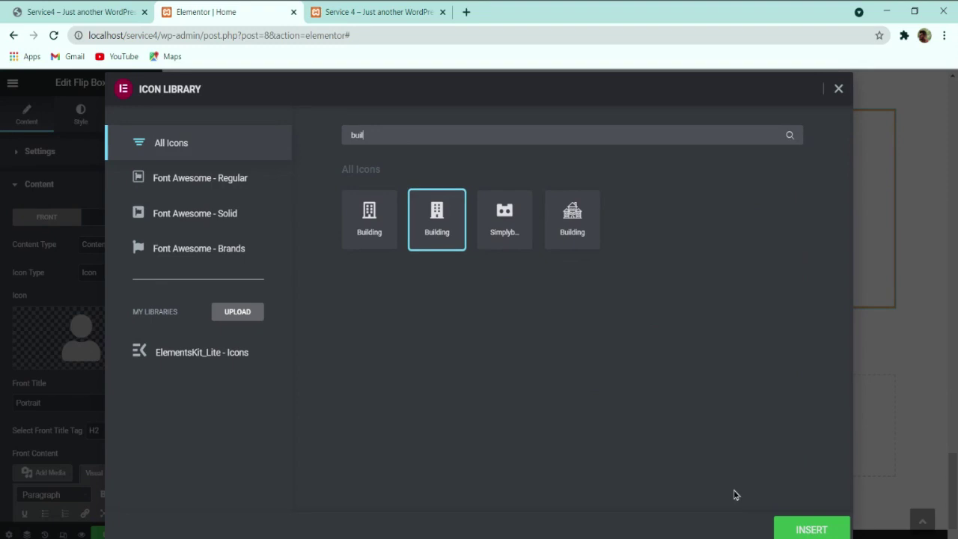
click(804, 530)
click(90, 9)
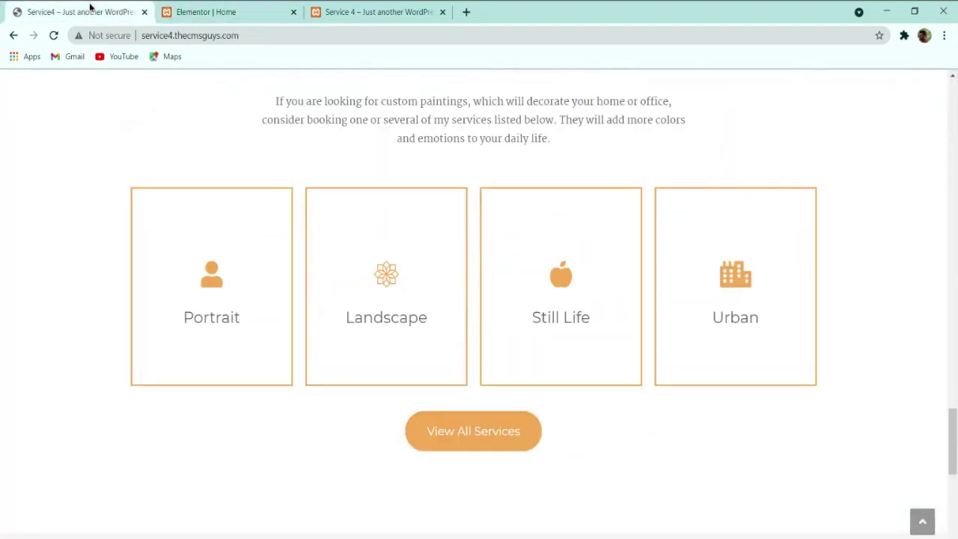
click(203, 12)
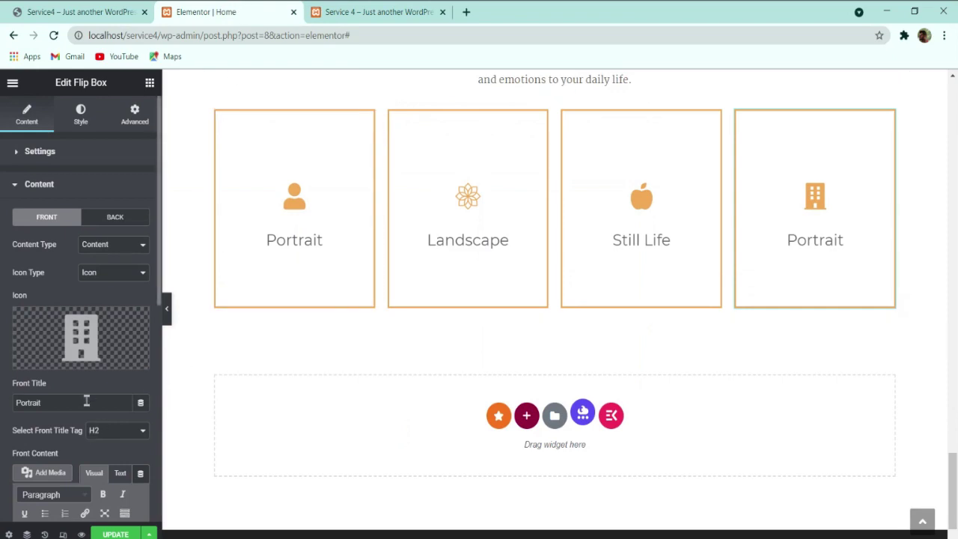
text(Urban)
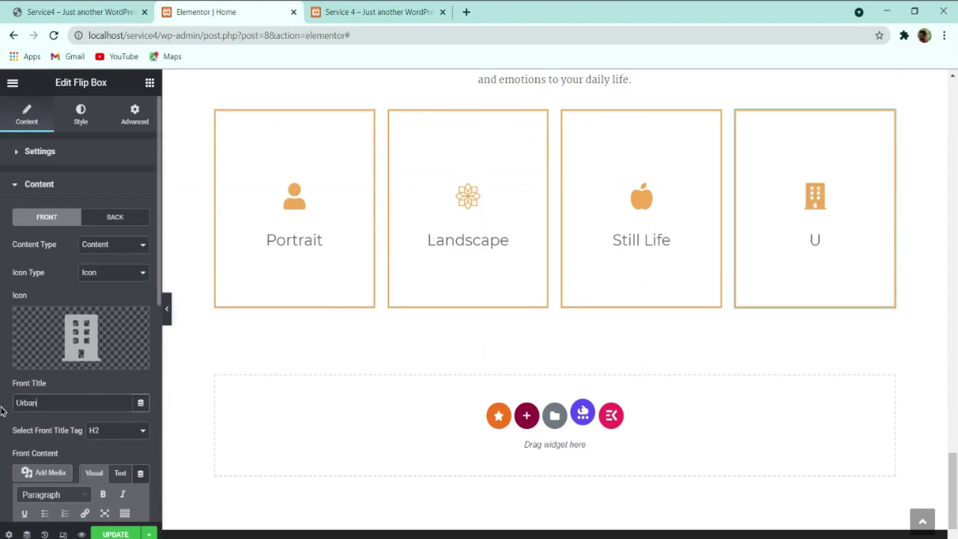
click(63, 8)
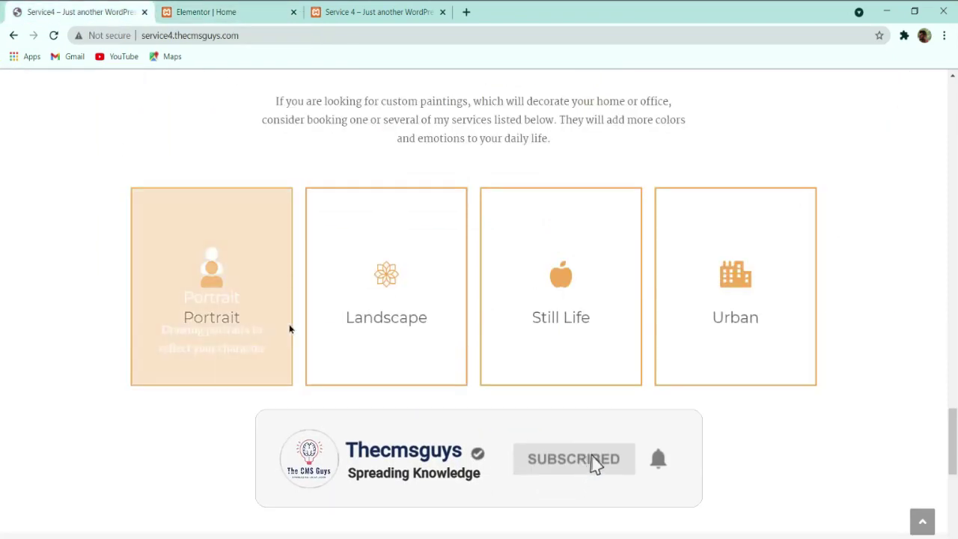
Step: Copy the View My Portfolio button
scroll(3, 201, up, 1)
scroll(2, 202, up, 1)
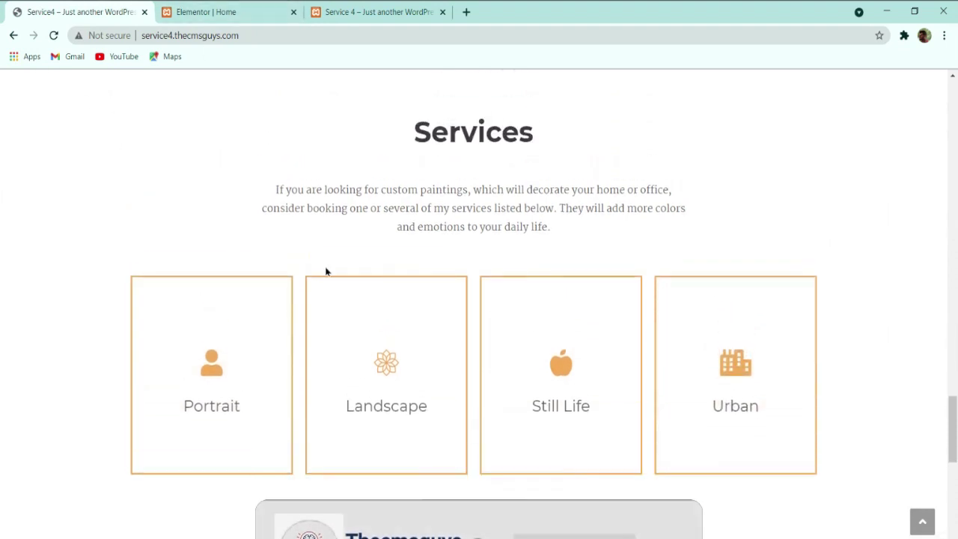
scroll(328, 249, down, 1)
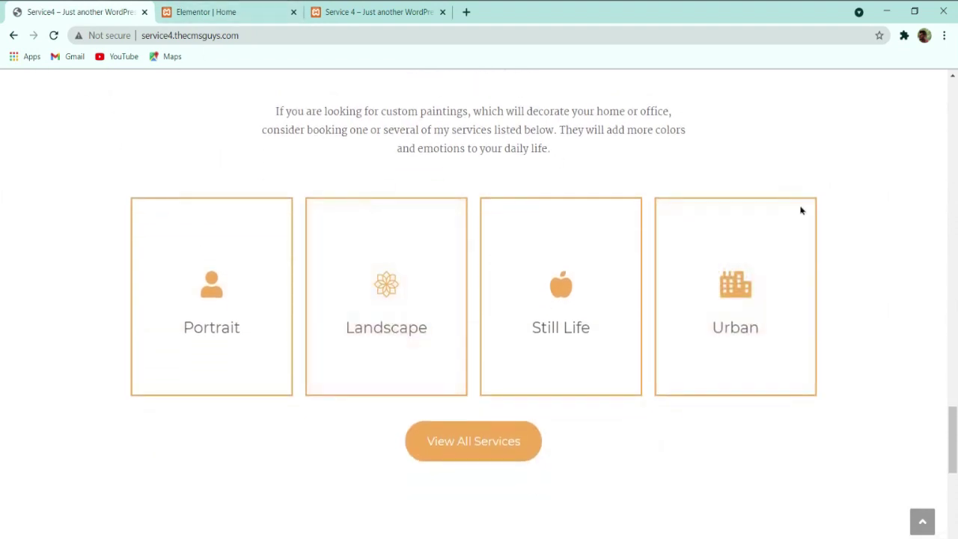
scroll(471, 303, down, 1)
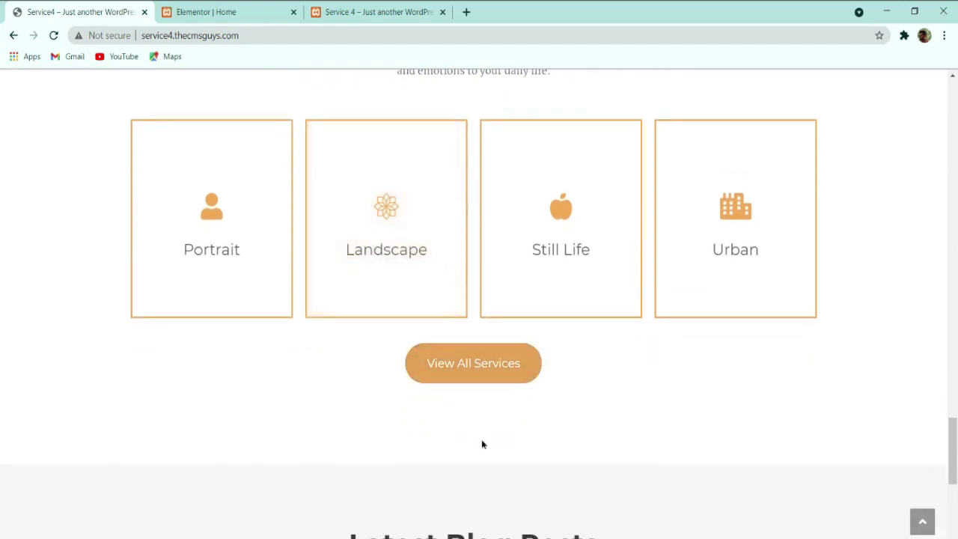
click(204, 11)
scroll(613, 321, up, 5)
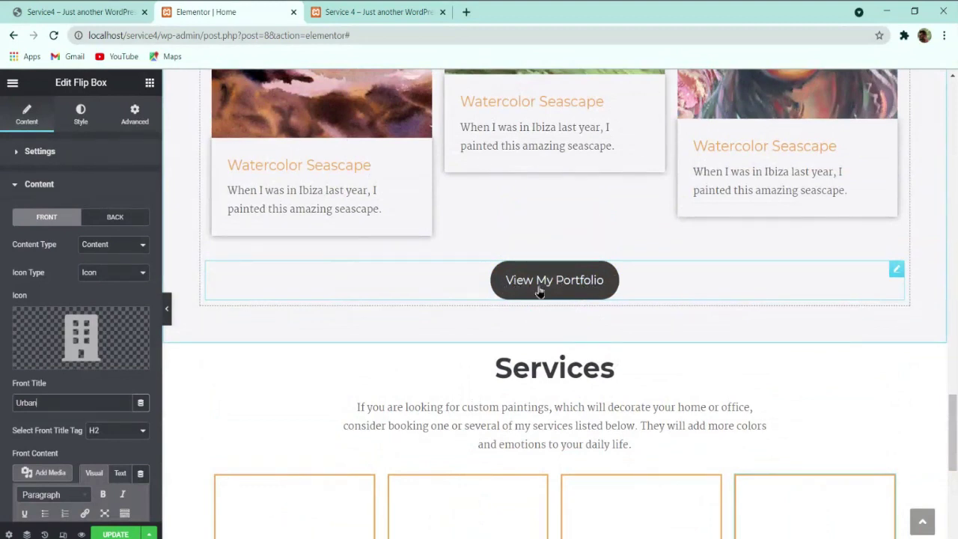
right_click(589, 291)
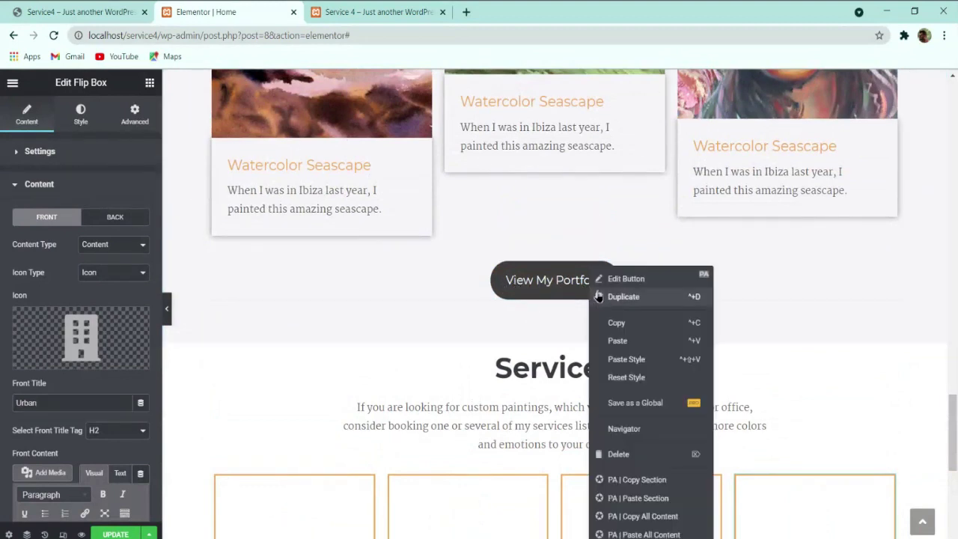
click(627, 330)
Step: Paste the button beneath the four Services flip boxes and compare with the live site
scroll(627, 329, down, 1)
scroll(626, 330, down, 2)
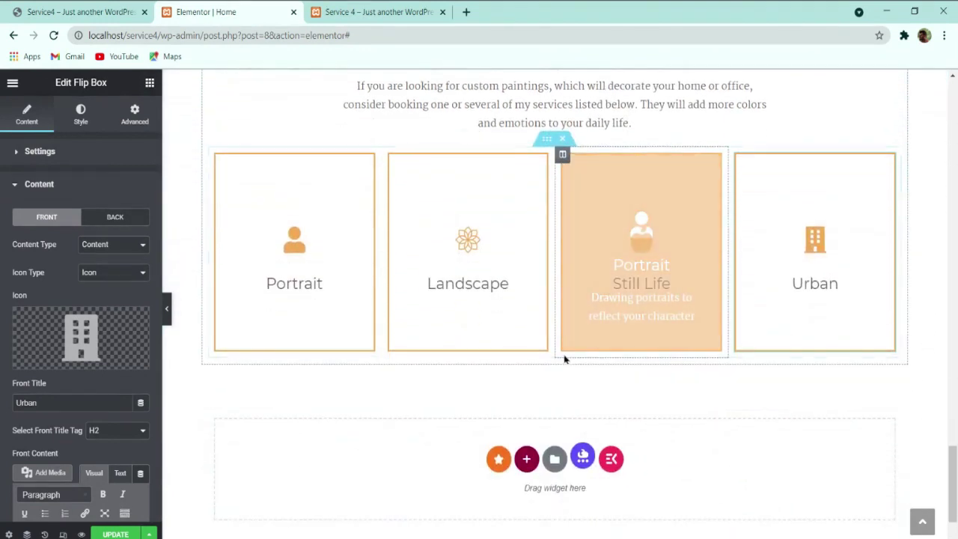
right_click(545, 367)
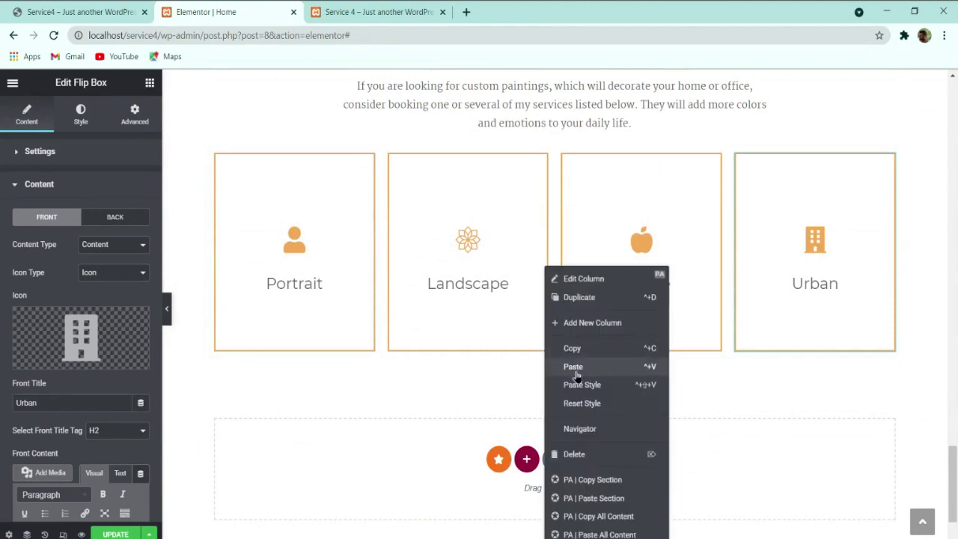
click(570, 367)
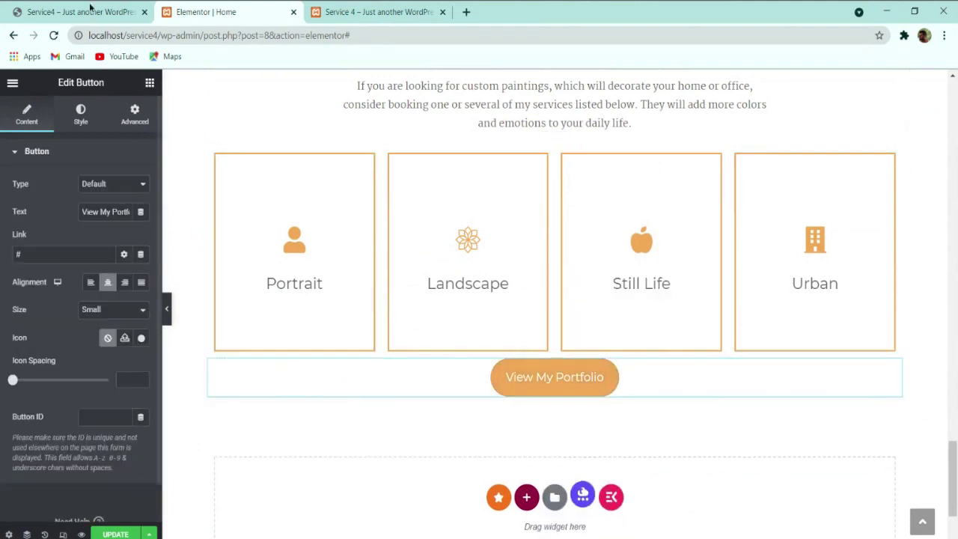
click(90, 7)
click(224, 7)
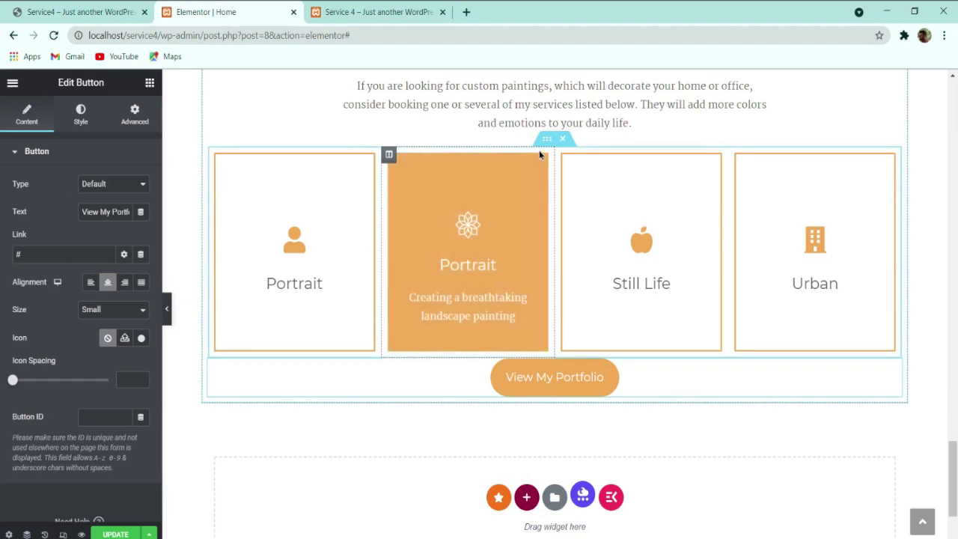
key(ctrl+1)
scroll(341, 204, up, 2)
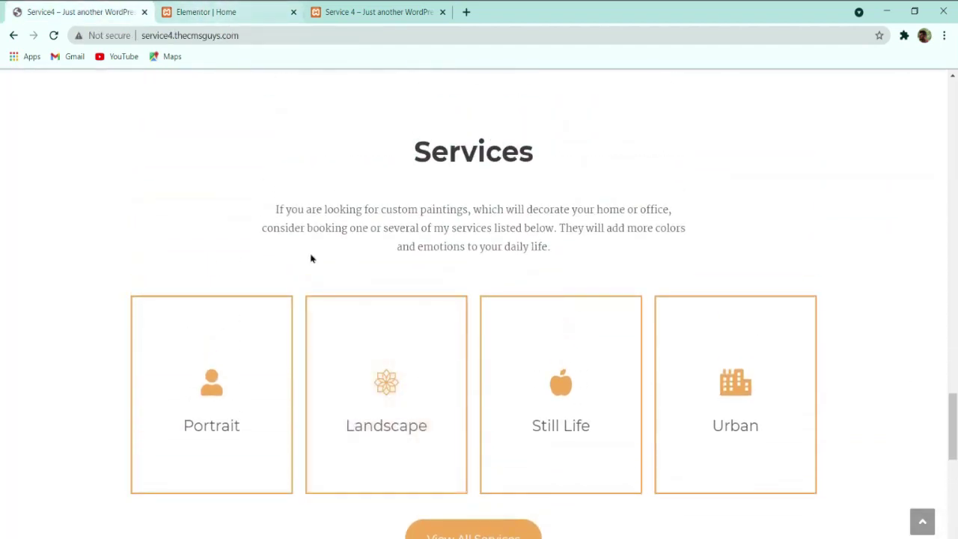
Step: Select the Services section, open its Advanced margin settings, and compare spacing with the live site
click(234, 10)
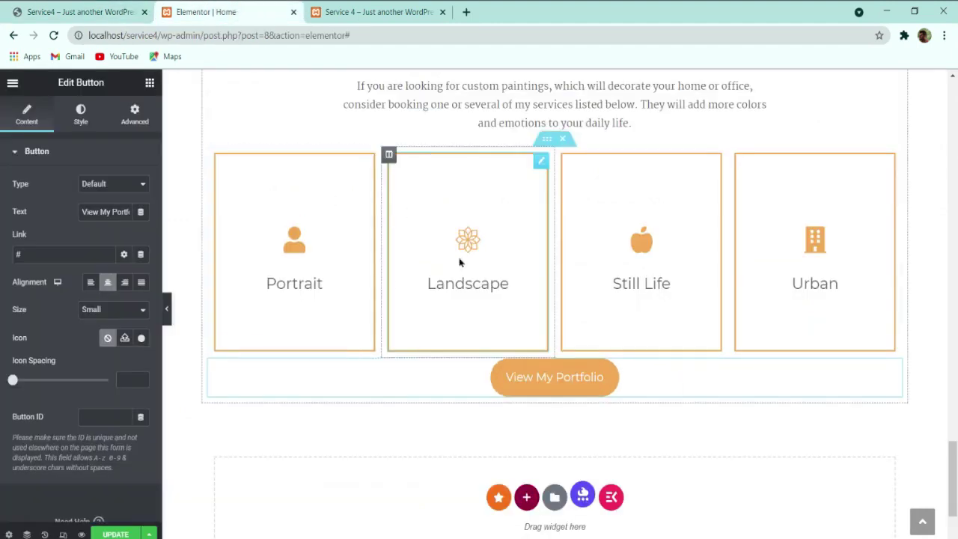
scroll(552, 275, up, 1)
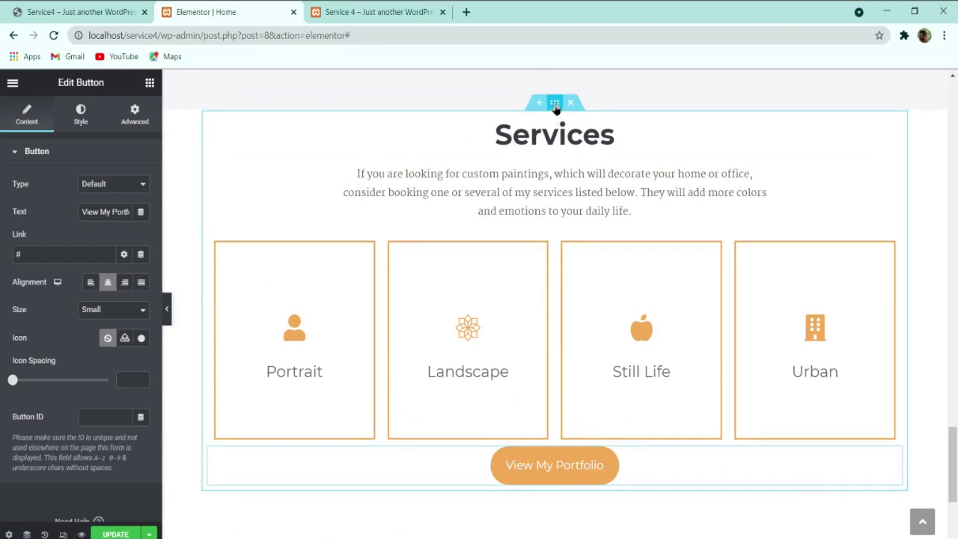
click(554, 105)
click(136, 115)
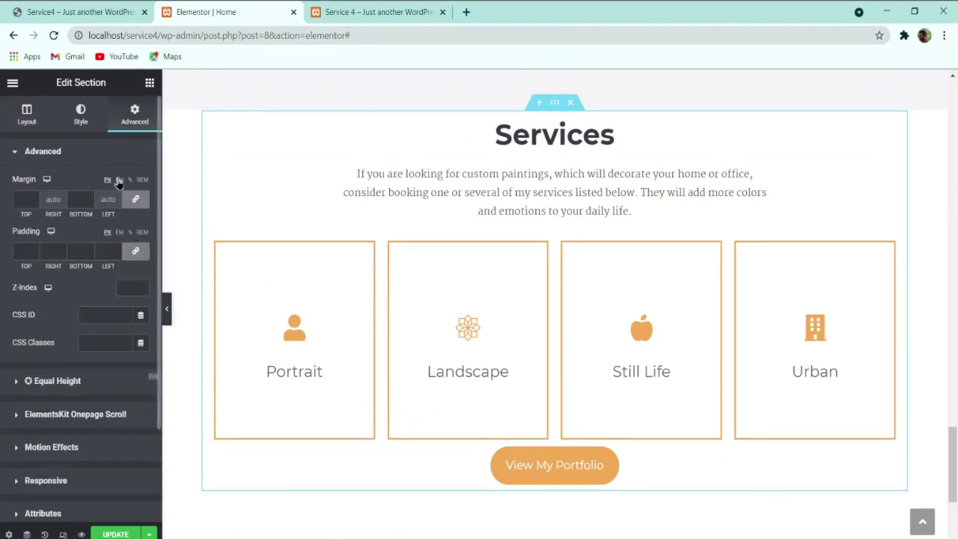
click(136, 198)
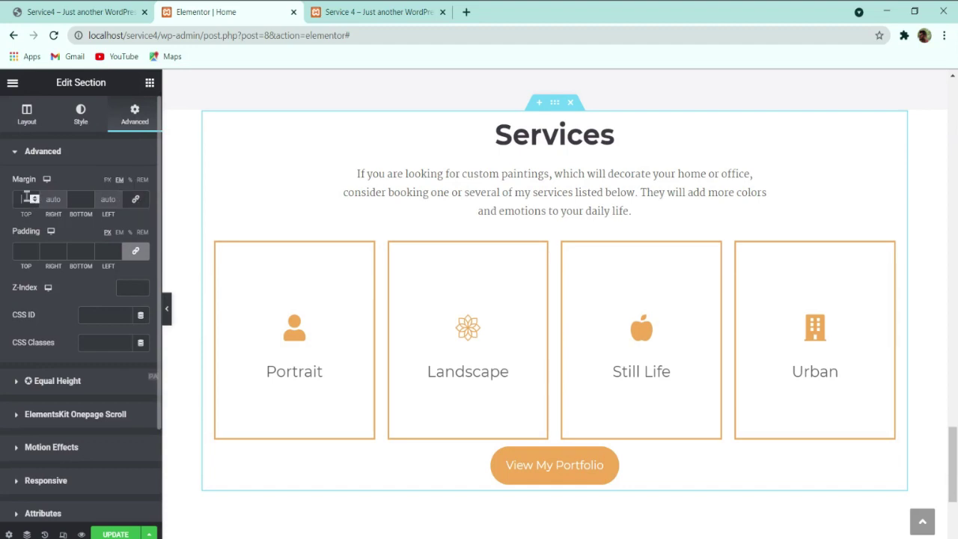
click(67, 11)
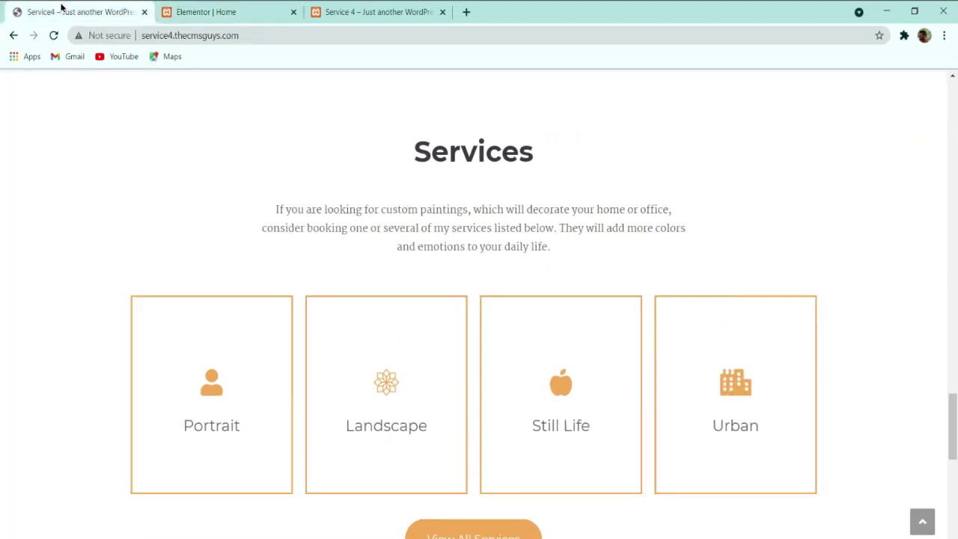
scroll(255, 179, up, 1)
click(206, 11)
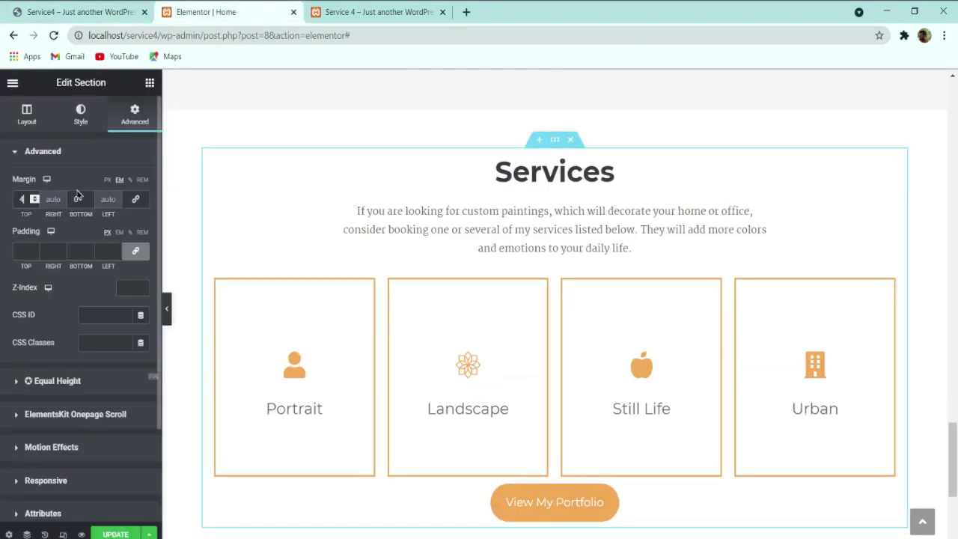
Step: Adjust the Services section's top margin to 5 and select the bottom margin value
click(34, 197)
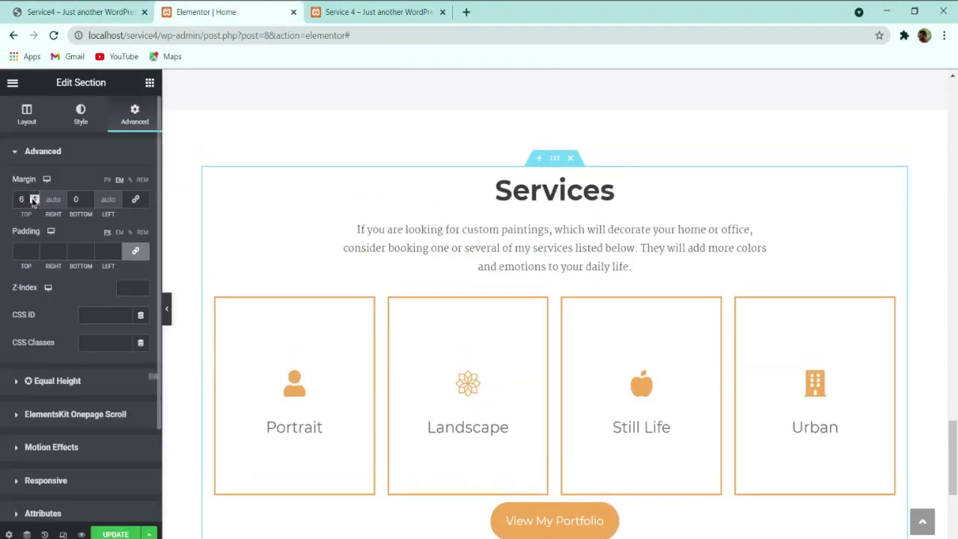
click(34, 197)
click(33, 202)
click(33, 202)
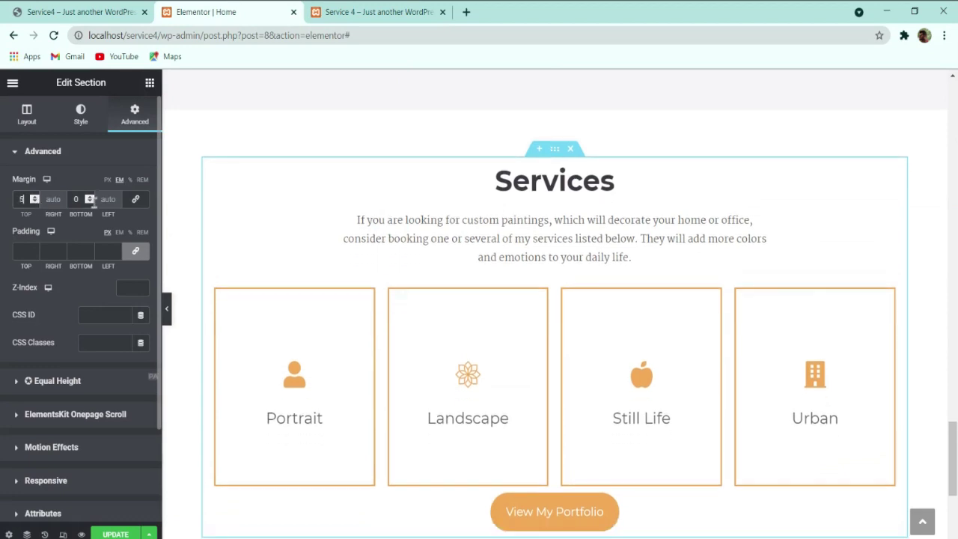
drag(81, 199, 18, 197)
scroll(417, 235, down, 3)
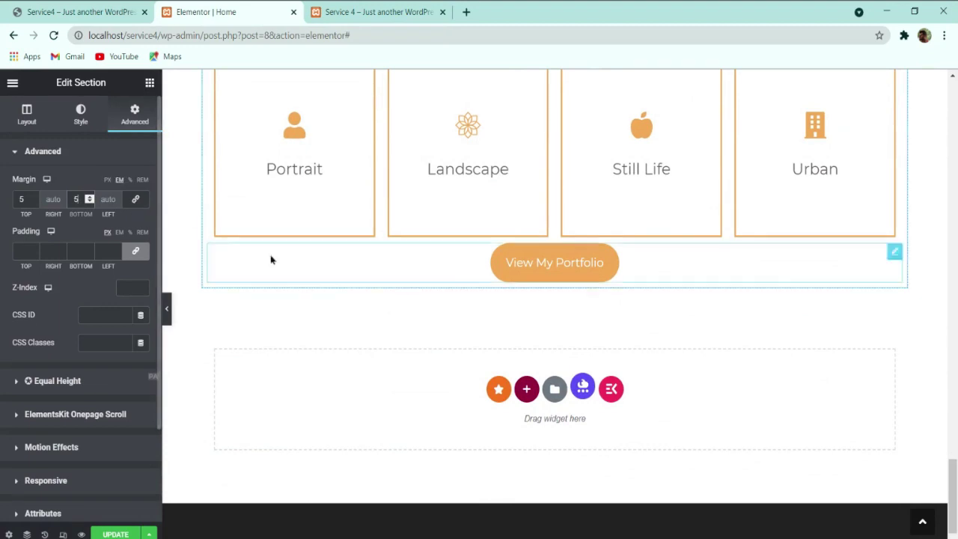
scroll(342, 293, up, 3)
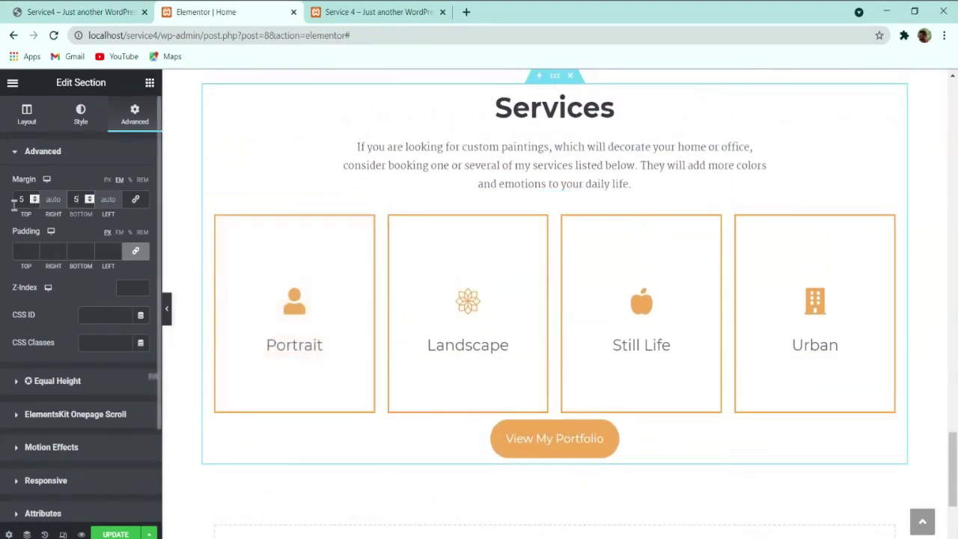
Step: Link the margins, set top and bottom to 5 EM, and view the live site
click(132, 202)
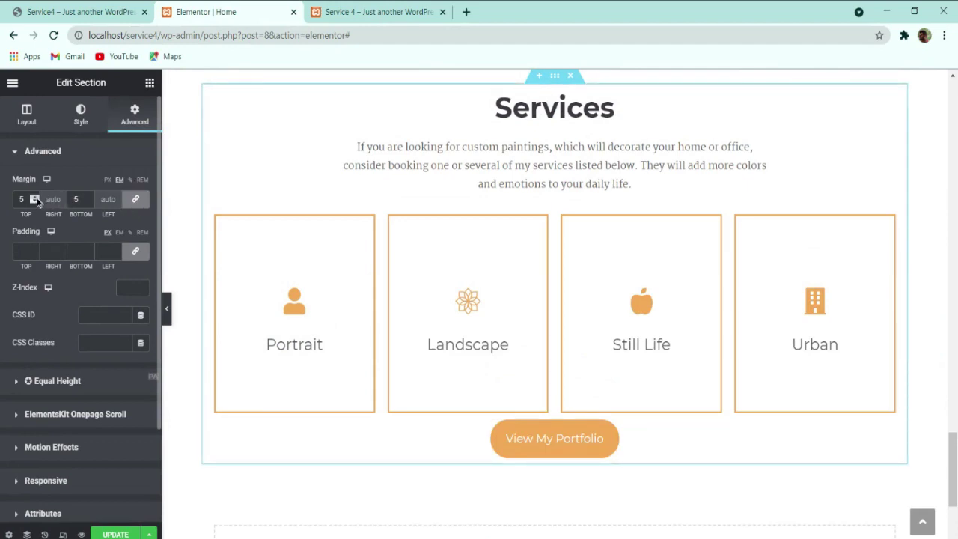
click(36, 198)
click(36, 198)
click(36, 198)
click(36, 199)
click(36, 198)
click(36, 199)
click(36, 198)
click(36, 198)
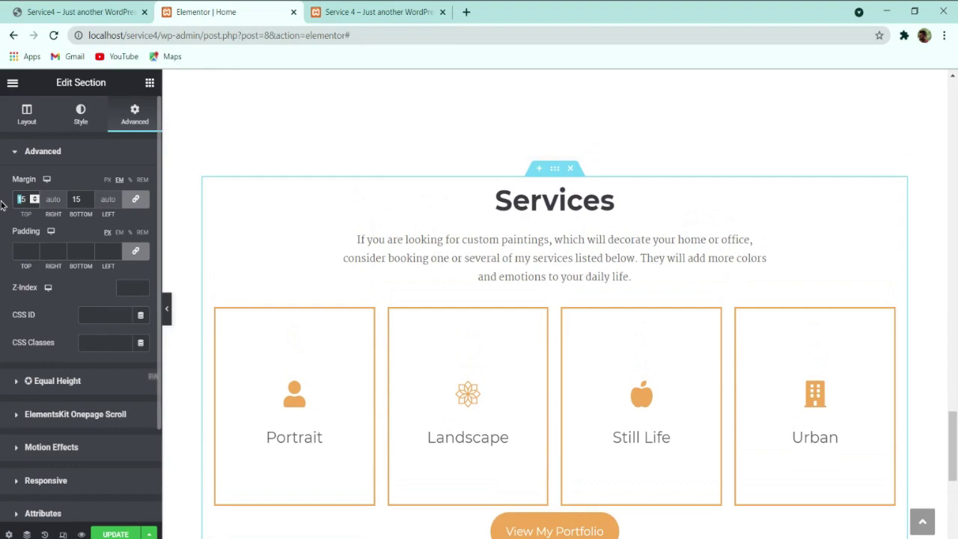
text(5)
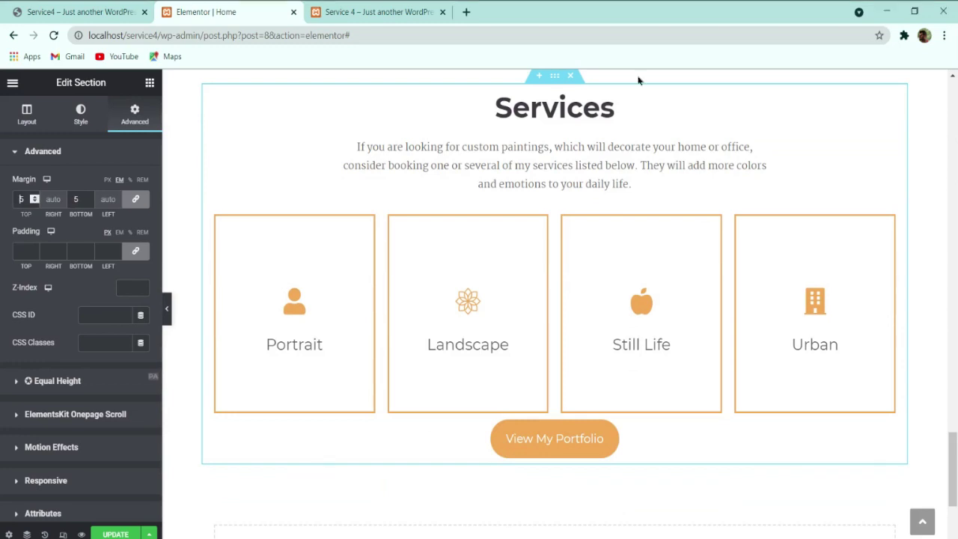
scroll(554, 183, up, 1)
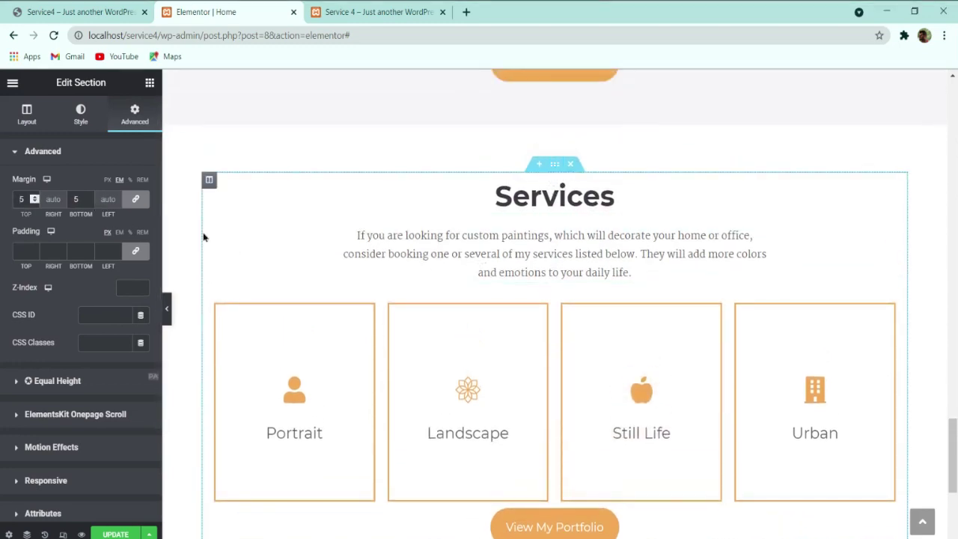
click(105, 9)
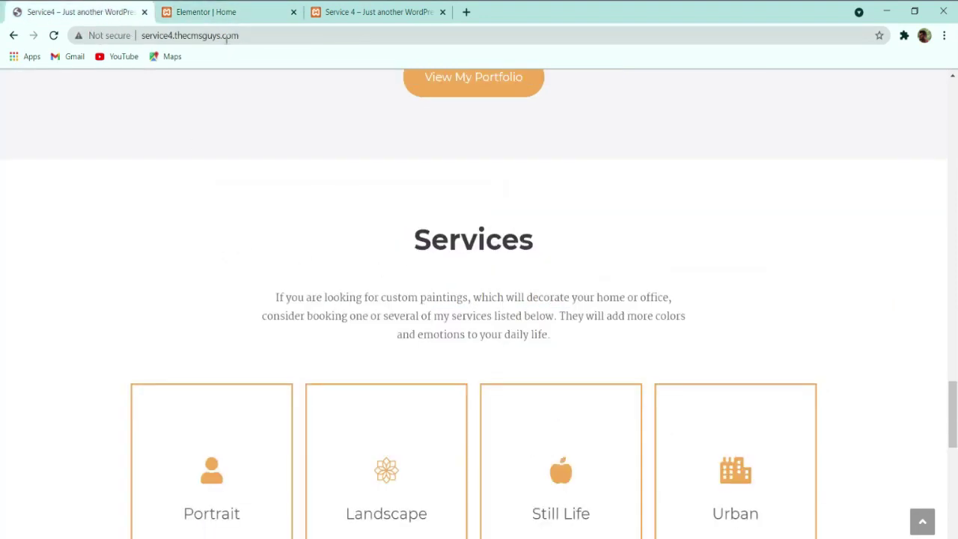
Step: Give the Services heading 1 EM top and bottom margins
click(213, 12)
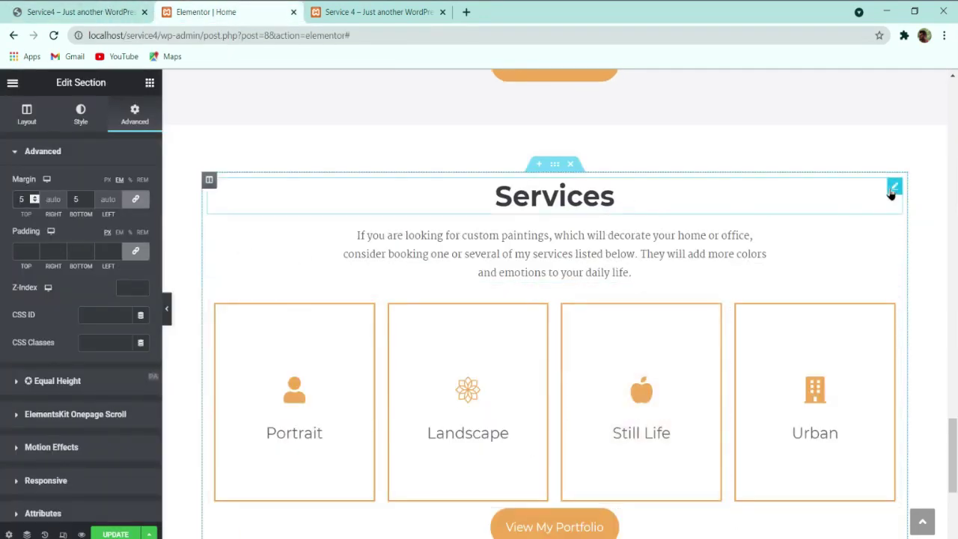
click(894, 186)
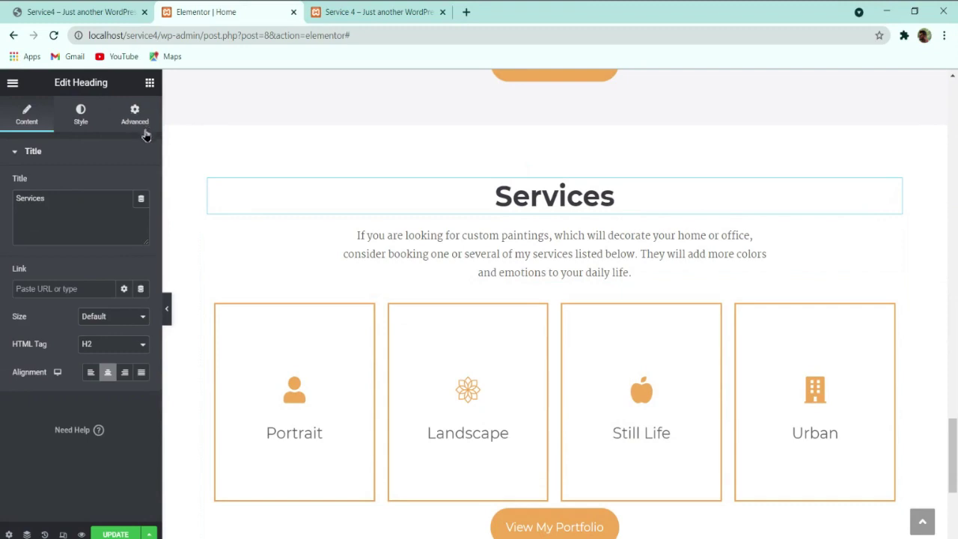
click(134, 116)
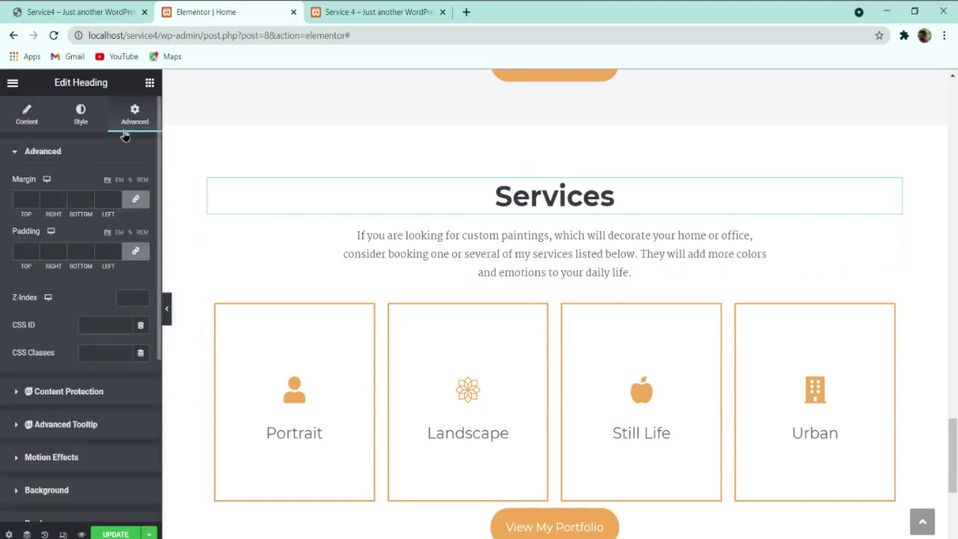
click(120, 184)
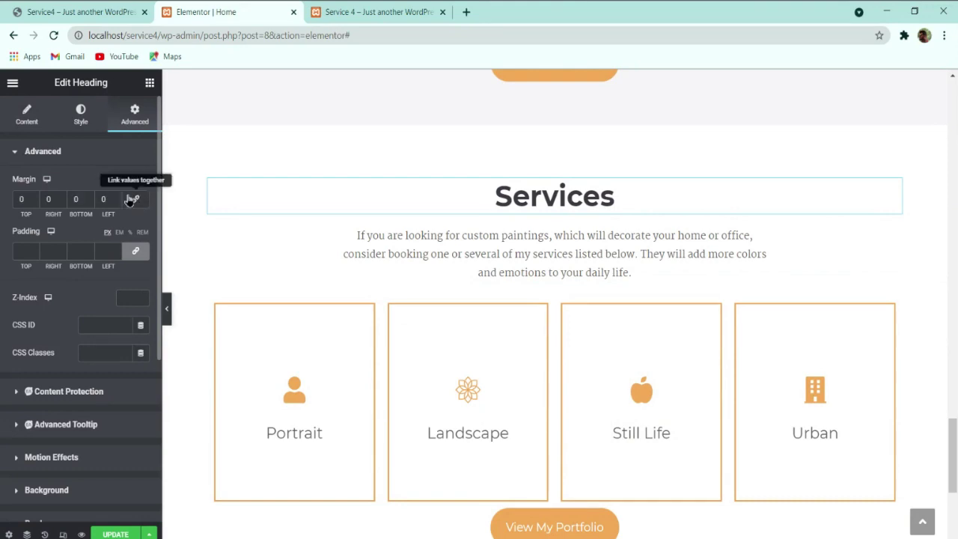
click(35, 198)
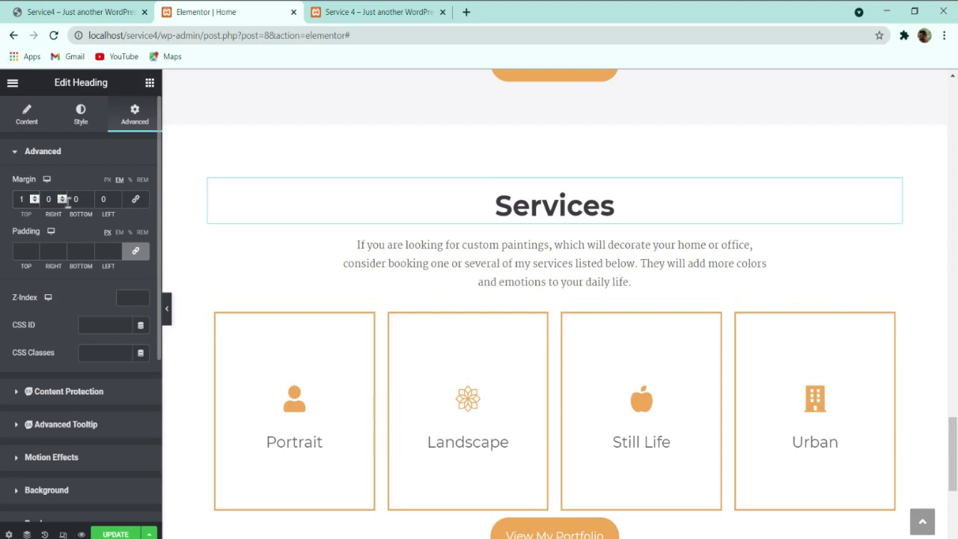
click(90, 197)
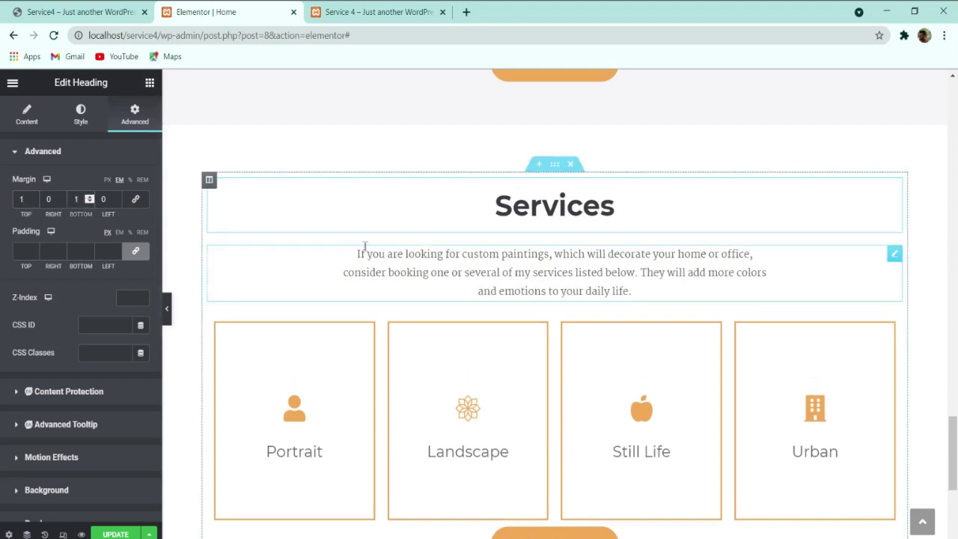
Step: Give the description paragraph below the heading 1 EM top and bottom margins
click(818, 280)
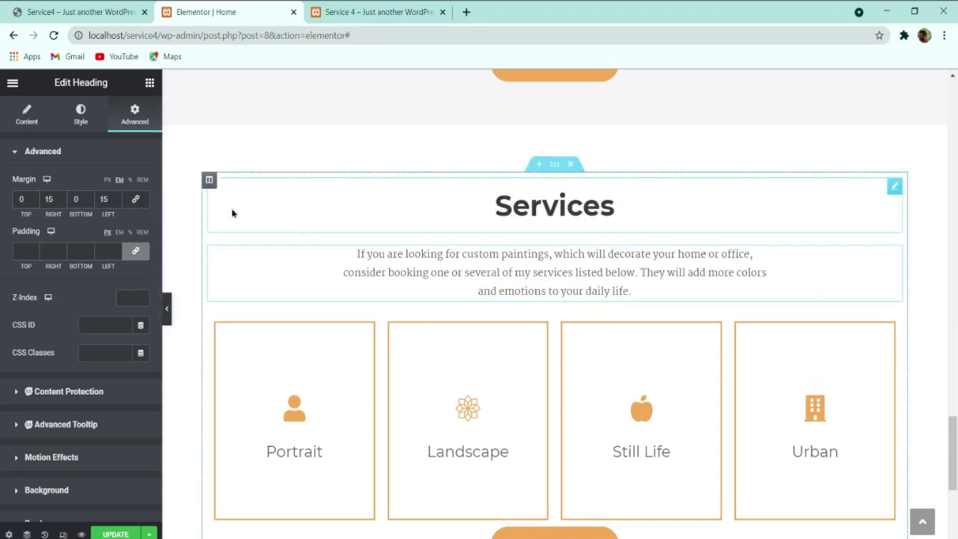
click(35, 199)
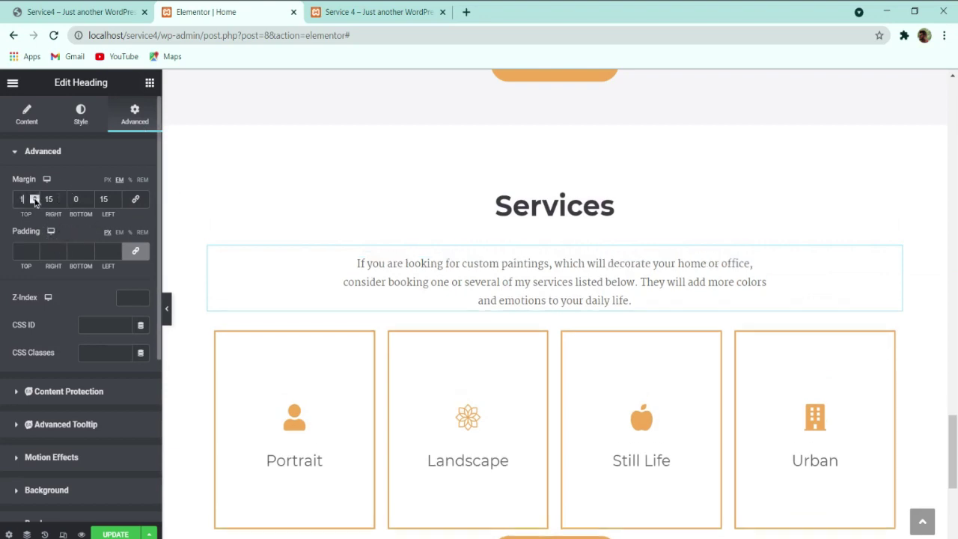
click(90, 197)
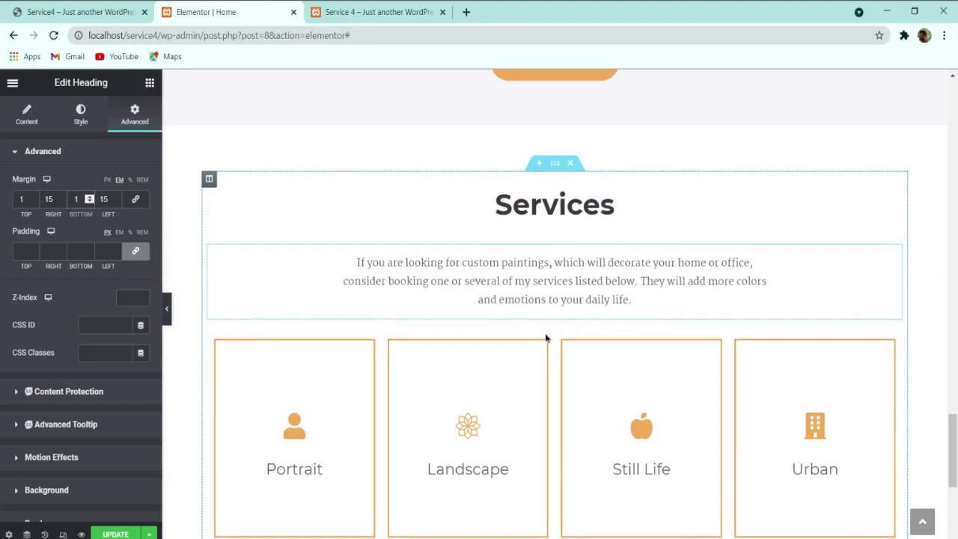
scroll(545, 338, down, 3)
scroll(534, 326, up, 2)
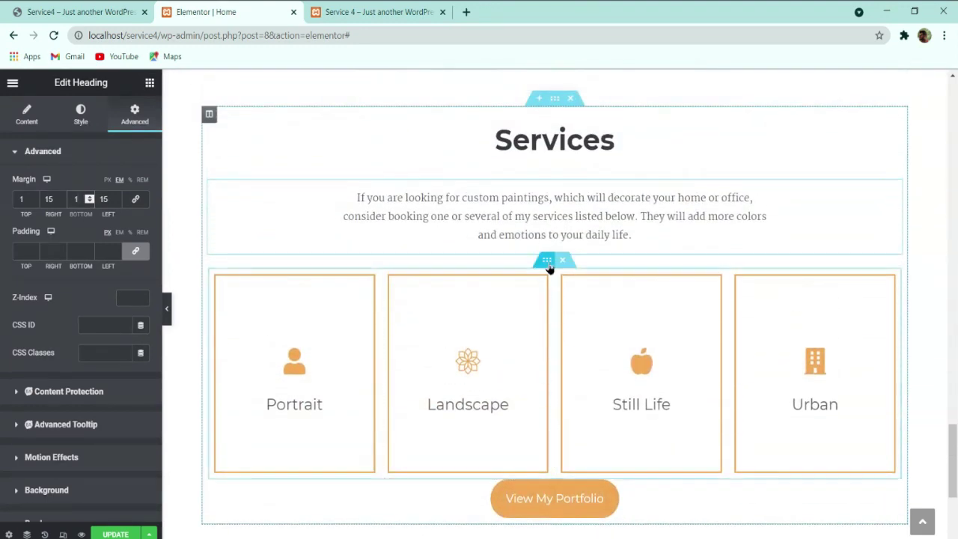
Step: Set EM-based top and bottom margins on the row of service cards
click(548, 265)
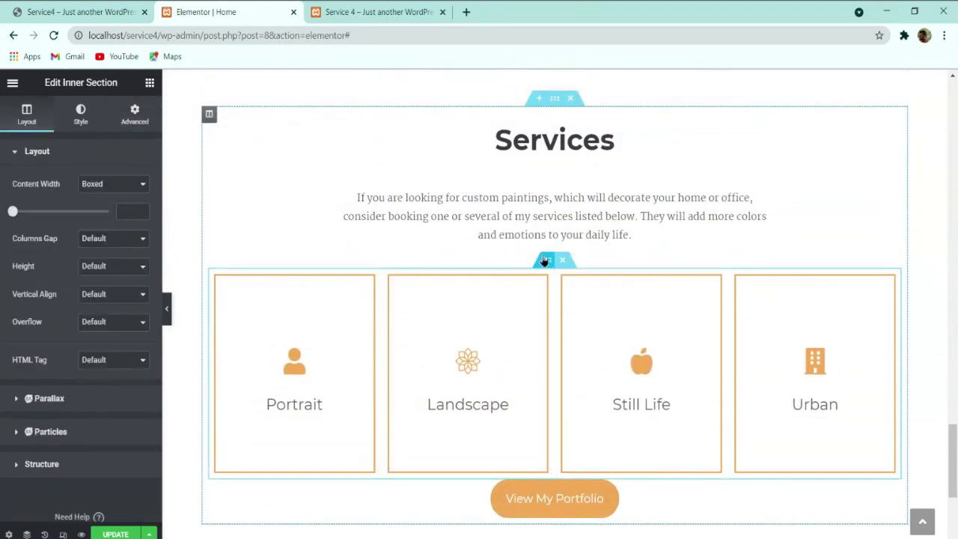
click(132, 122)
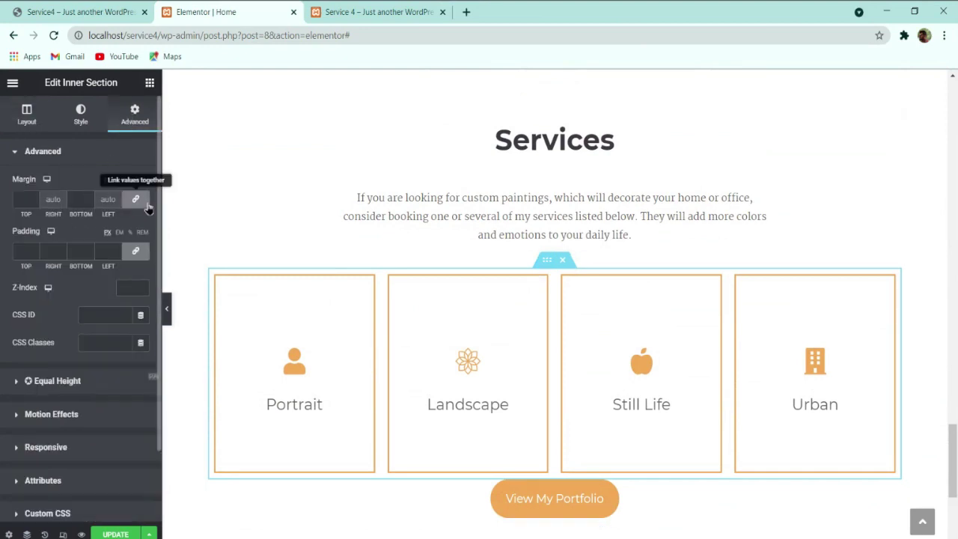
click(33, 199)
text(2)
scroll(359, 234, down, 1)
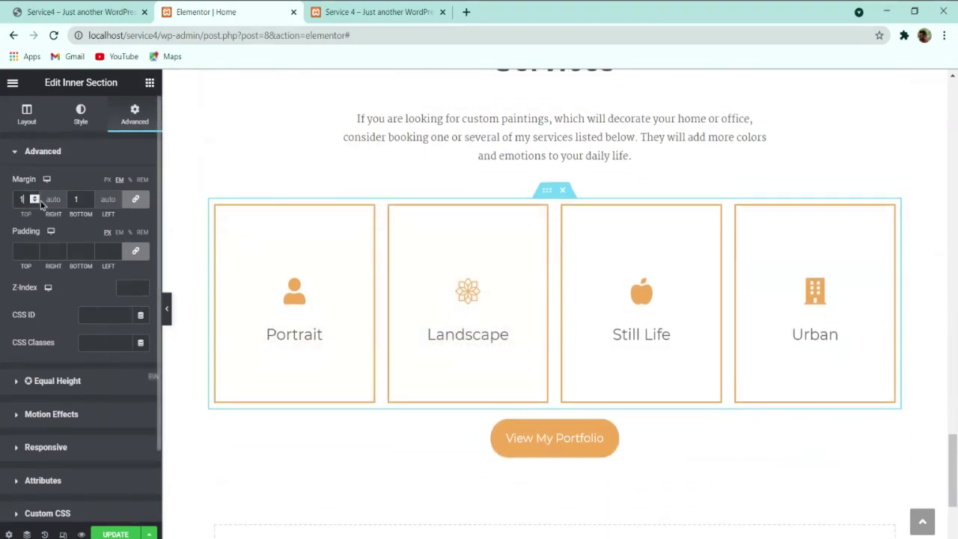
Step: Give the View My Portfolio button 1 EM top and bottom margins and preview full width
click(660, 451)
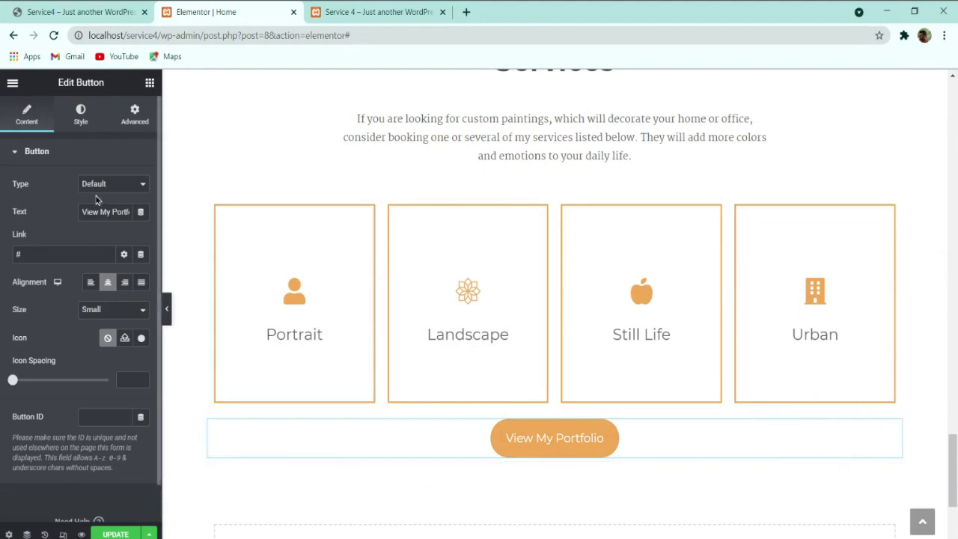
click(132, 118)
click(119, 181)
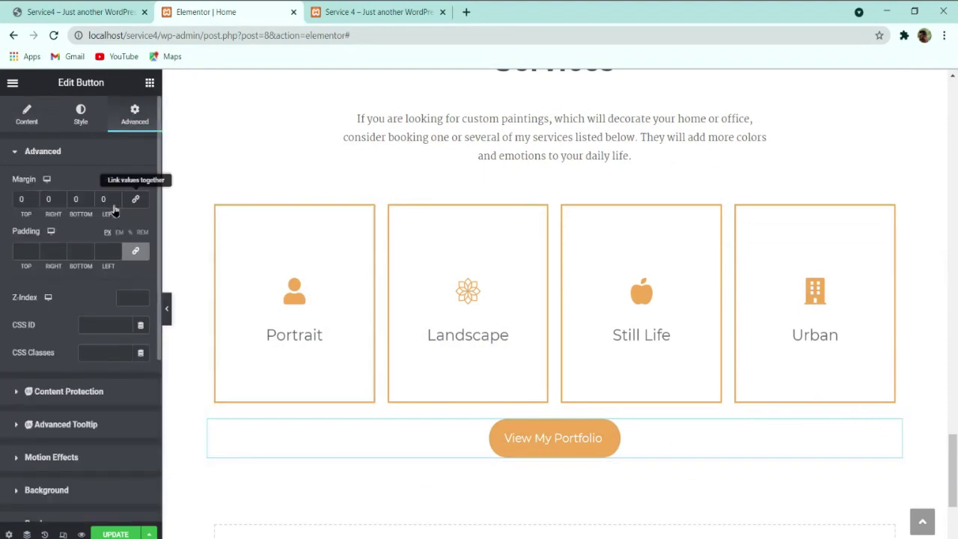
click(34, 195)
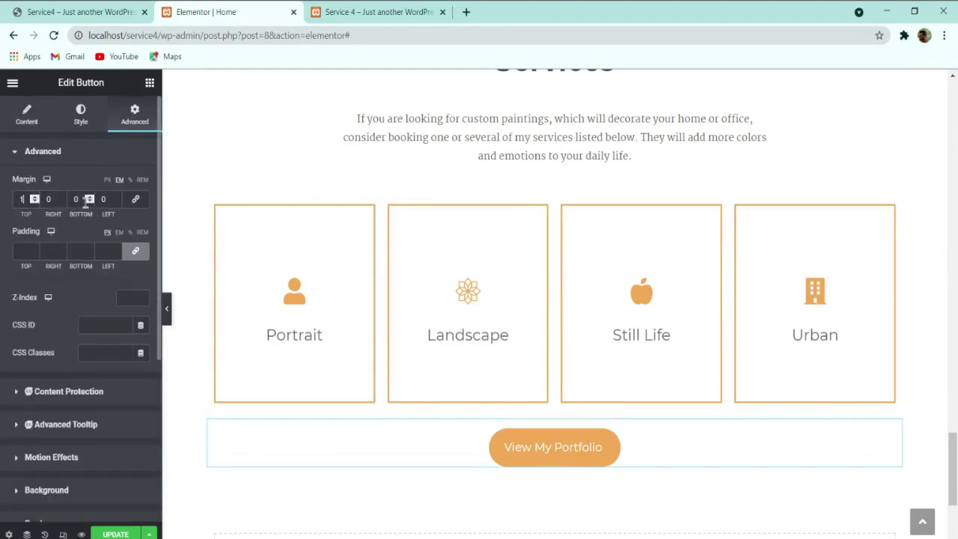
click(89, 199)
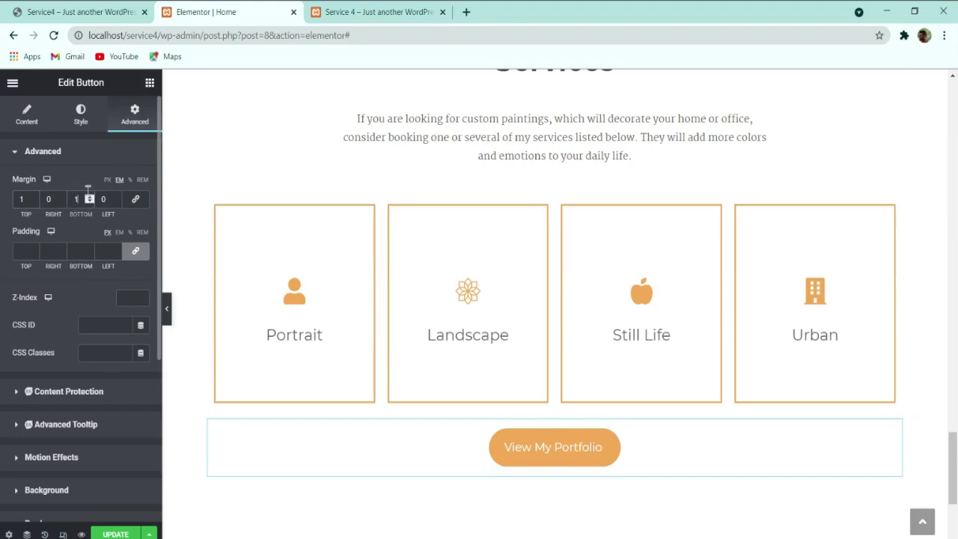
click(167, 309)
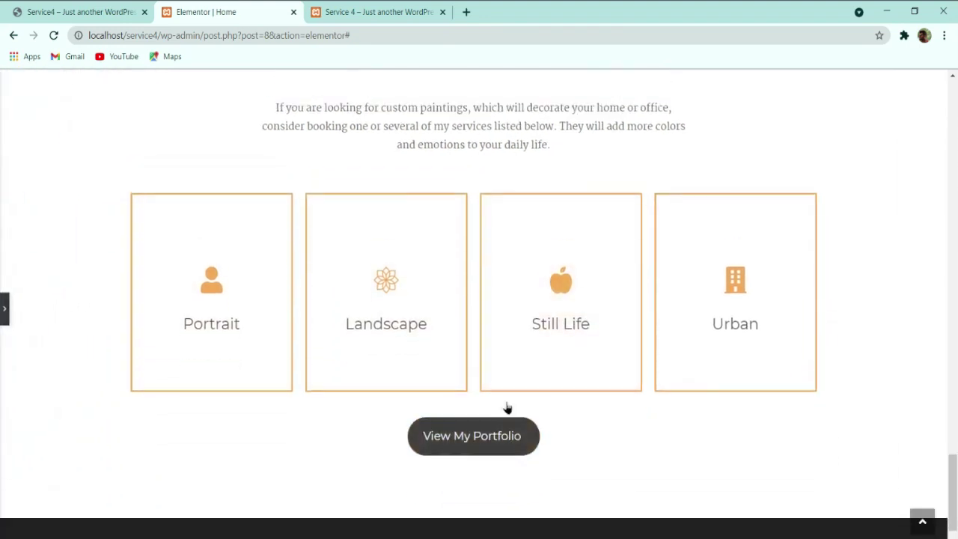
Step: Restore the editing panel and inspect the live site's Latest Blog Posts heading, which shows no posts
scroll(211, 319, up, 2)
scroll(211, 319, down, 1)
click(4, 308)
scroll(207, 312, down, 2)
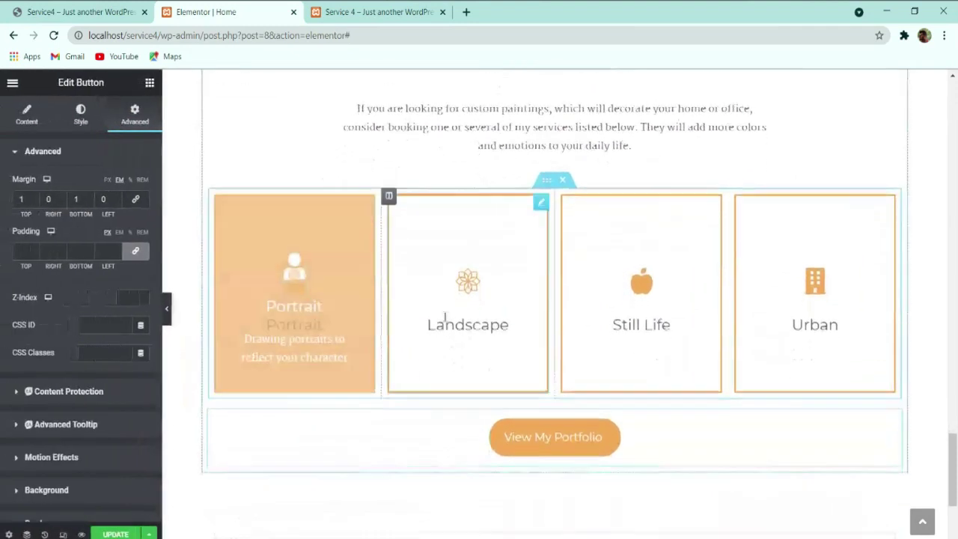
click(79, 12)
scroll(419, 301, down, 2)
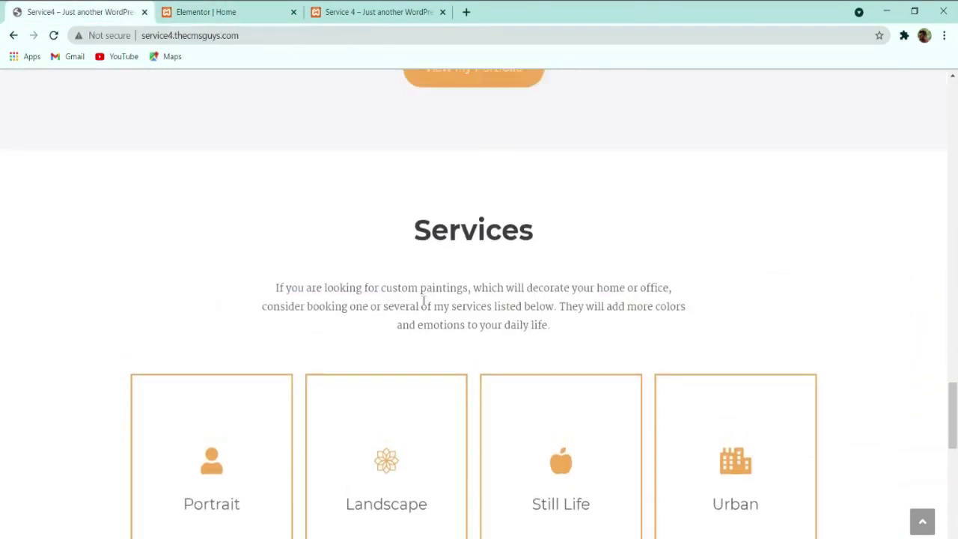
scroll(419, 301, down, 5)
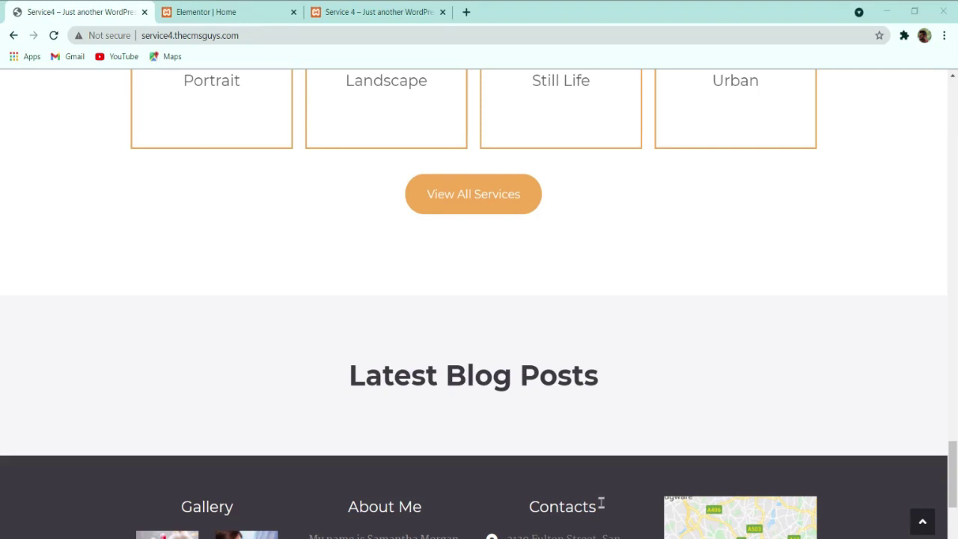
scroll(600, 503, down, 2)
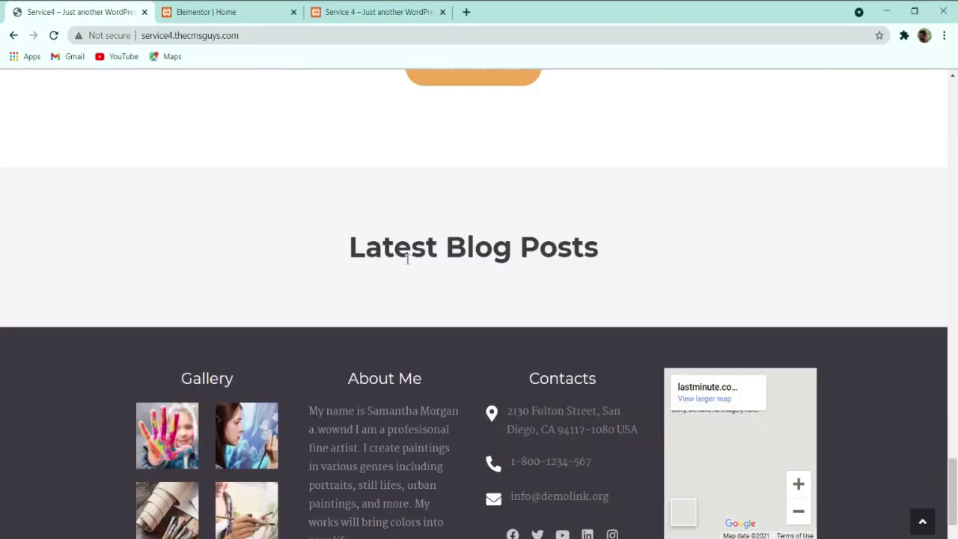
triple_click(558, 256)
key(ctrl+c)
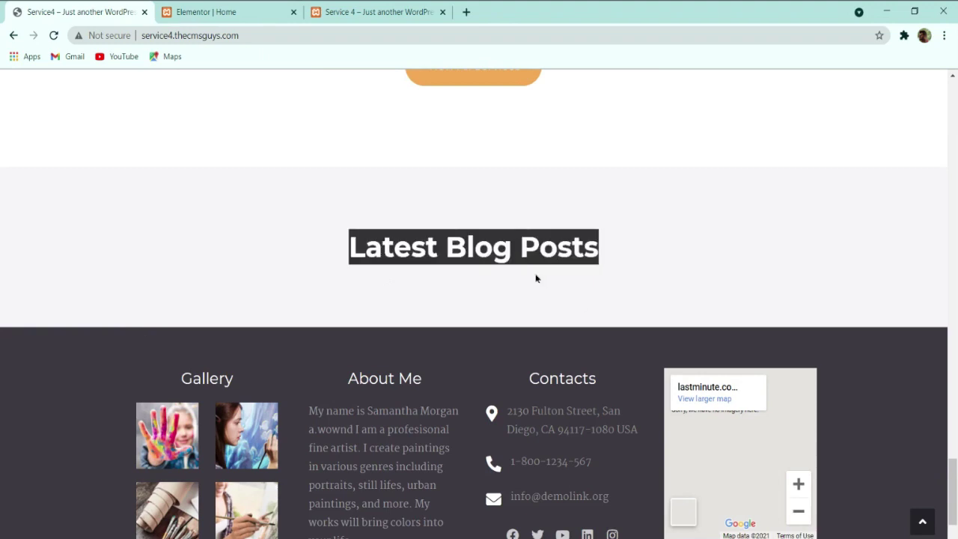
click(254, 12)
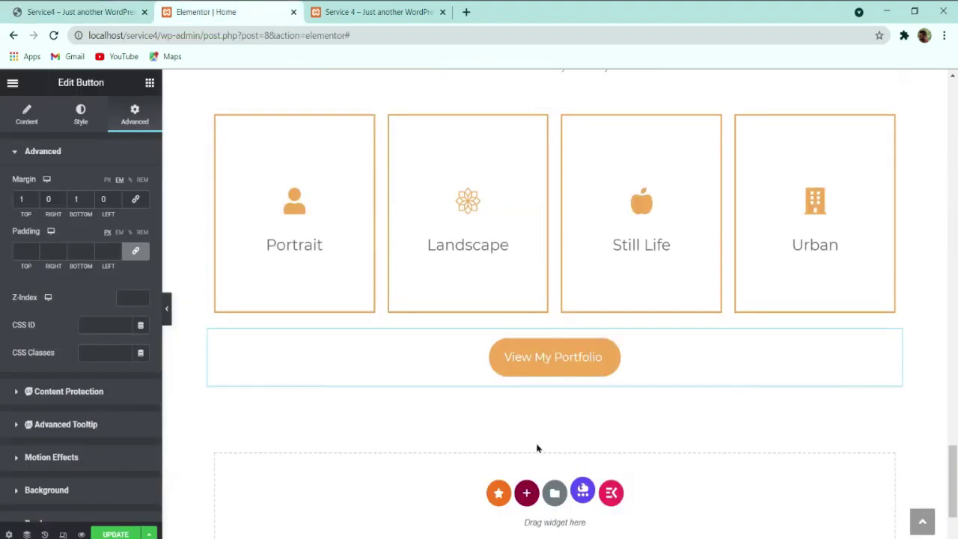
Step: Add a single-column section below the portfolio button with a heading reading 'Latest Blog Posts'
scroll(537, 441, down, 1)
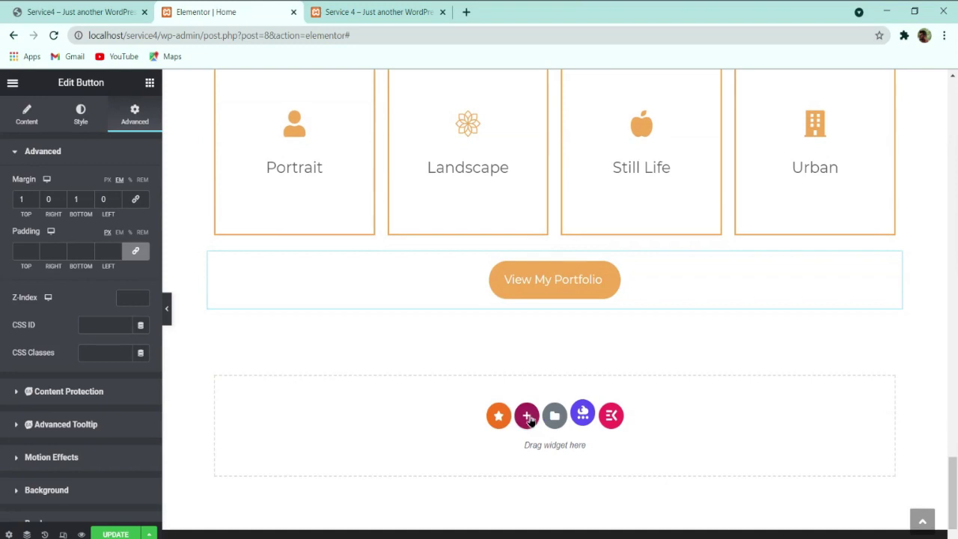
click(528, 419)
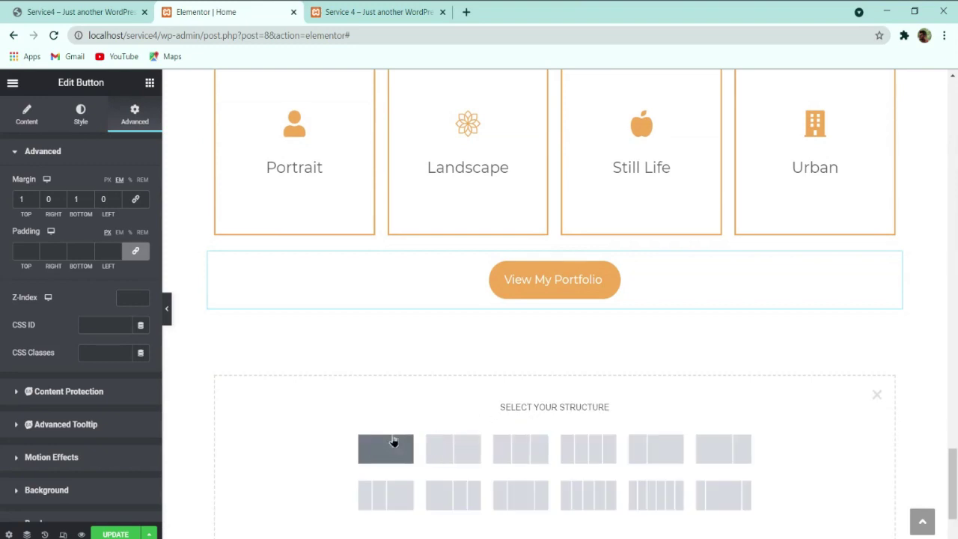
click(393, 441)
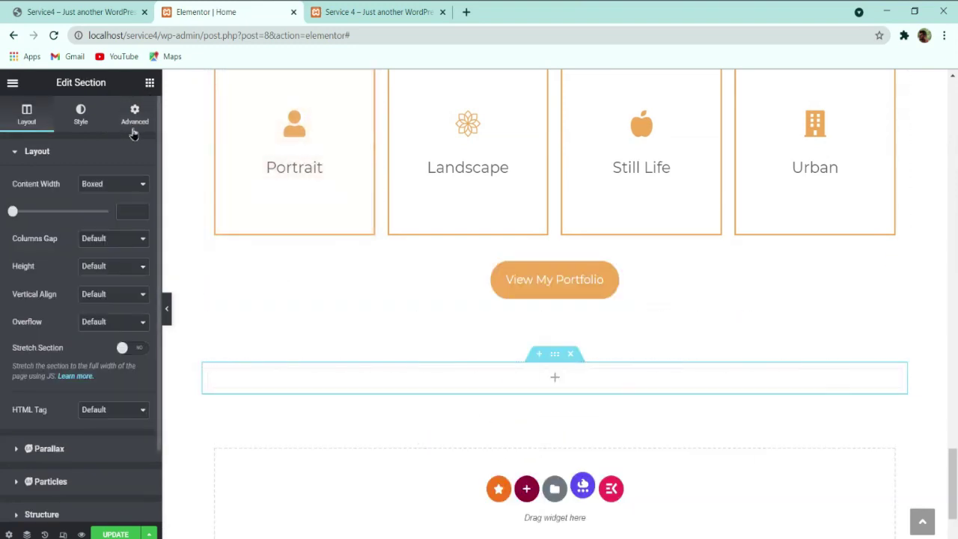
click(150, 84)
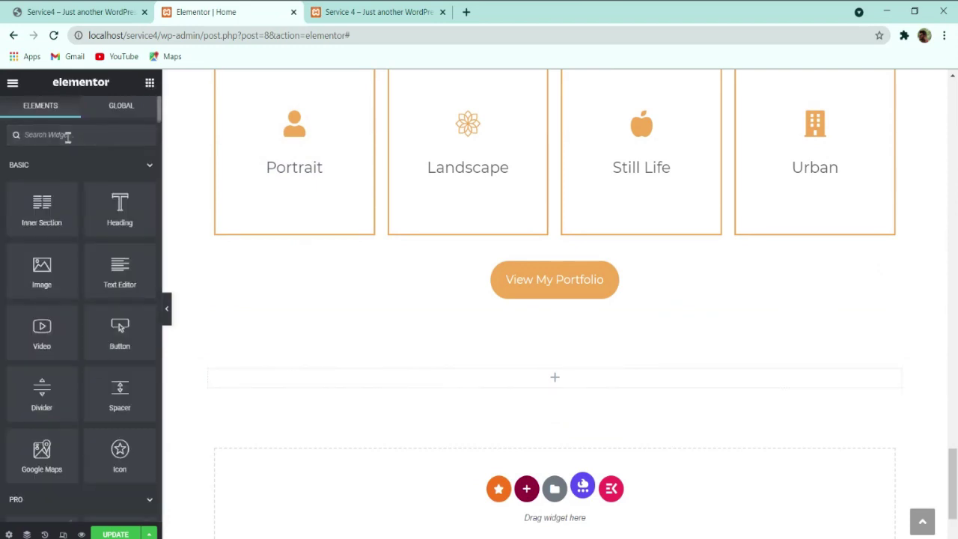
drag(124, 214, 521, 374)
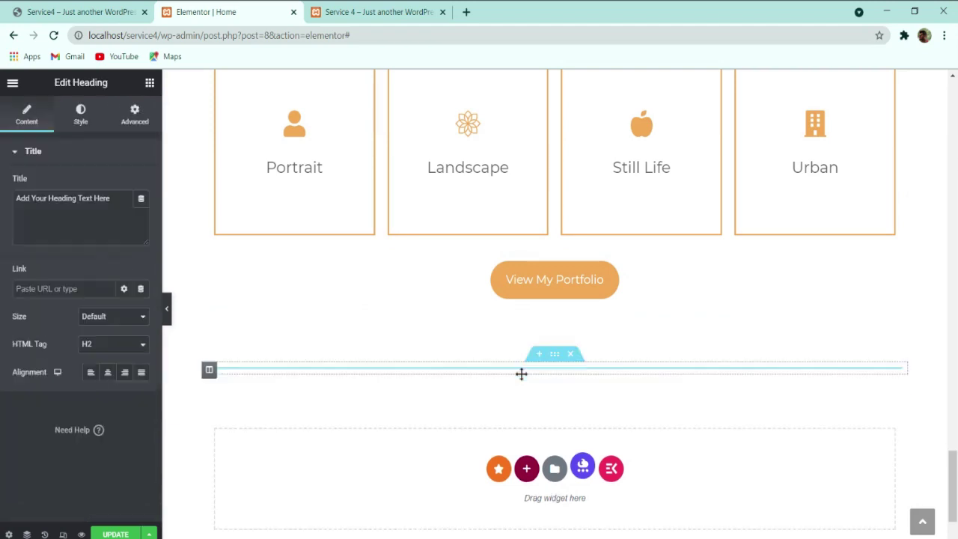
triple_click(76, 195)
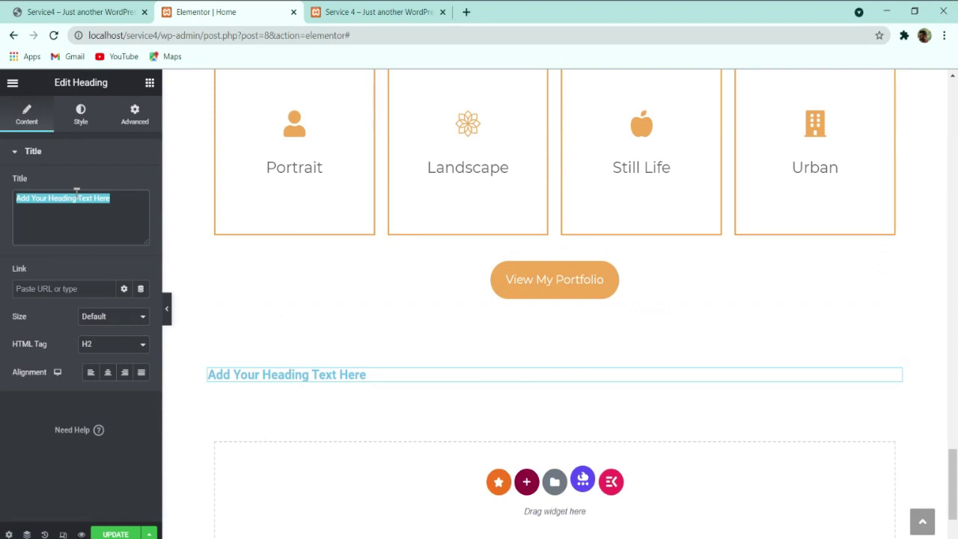
key(ctrl+v)
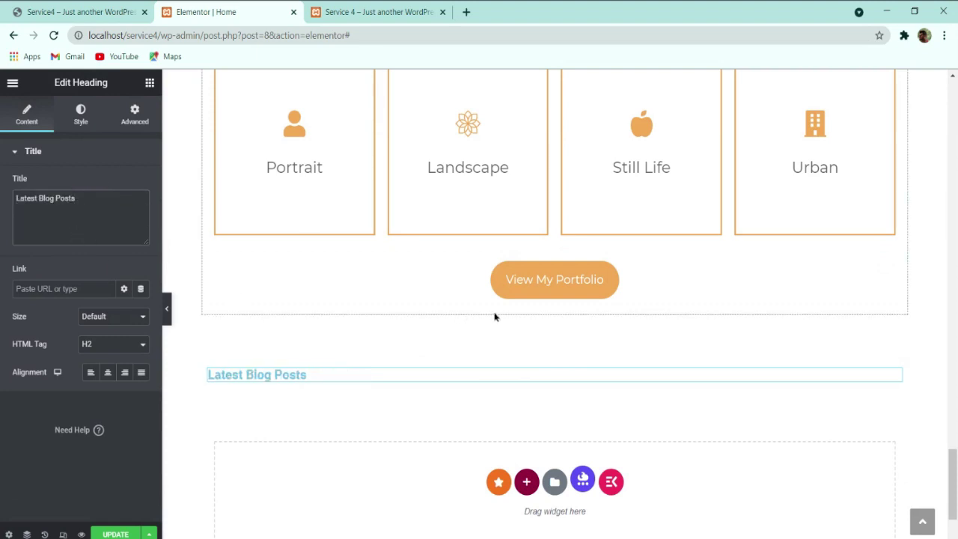
scroll(493, 316, up, 4)
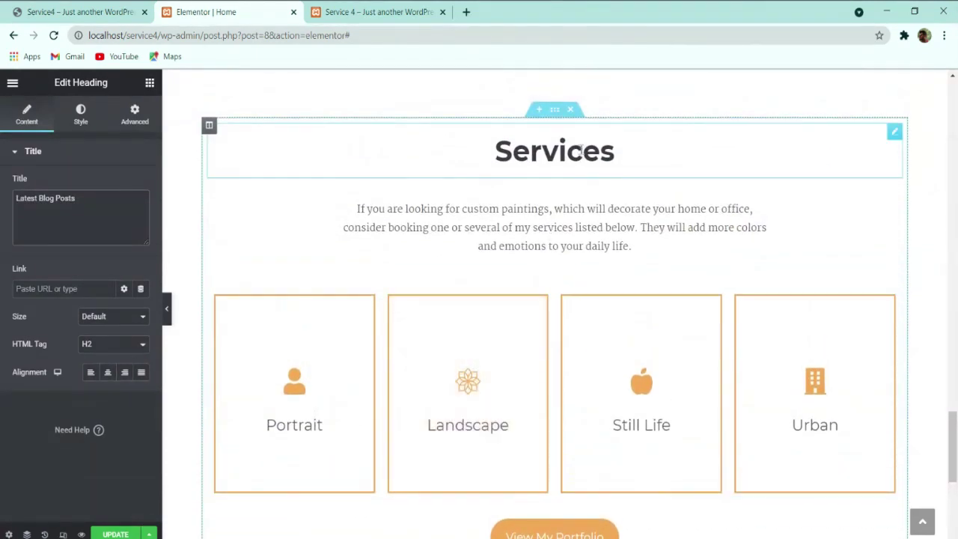
Step: Copy the Services heading and paste its style onto the Latest Blog Posts heading
right_click(581, 151)
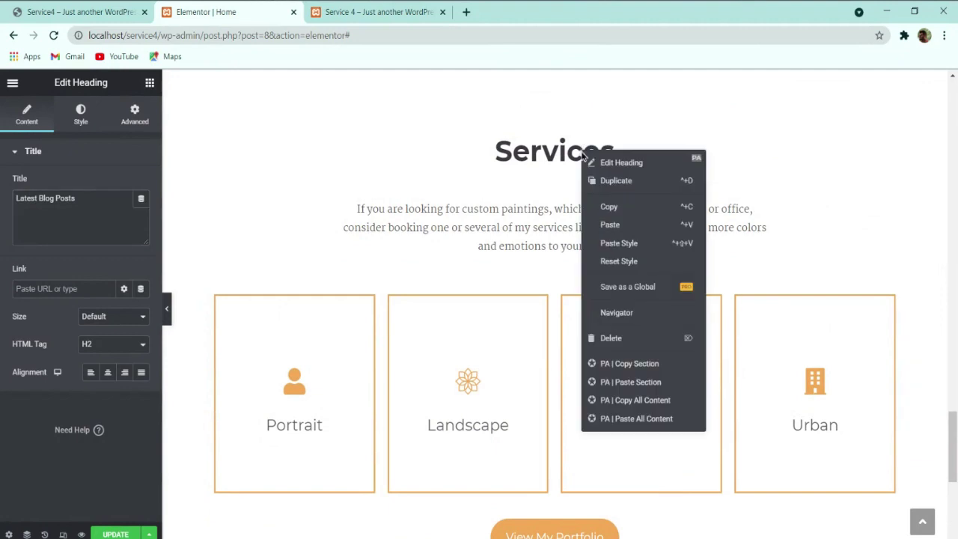
click(629, 210)
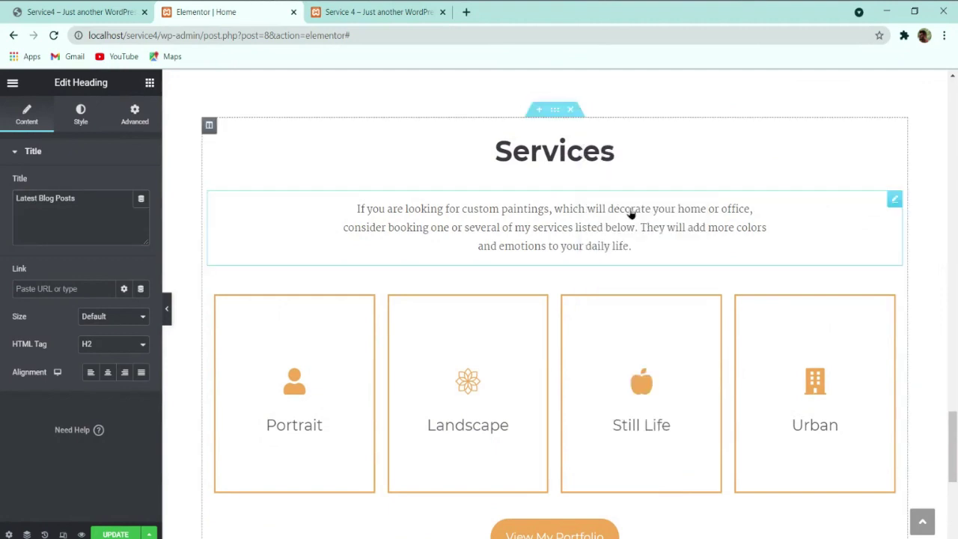
scroll(613, 179, down, 4)
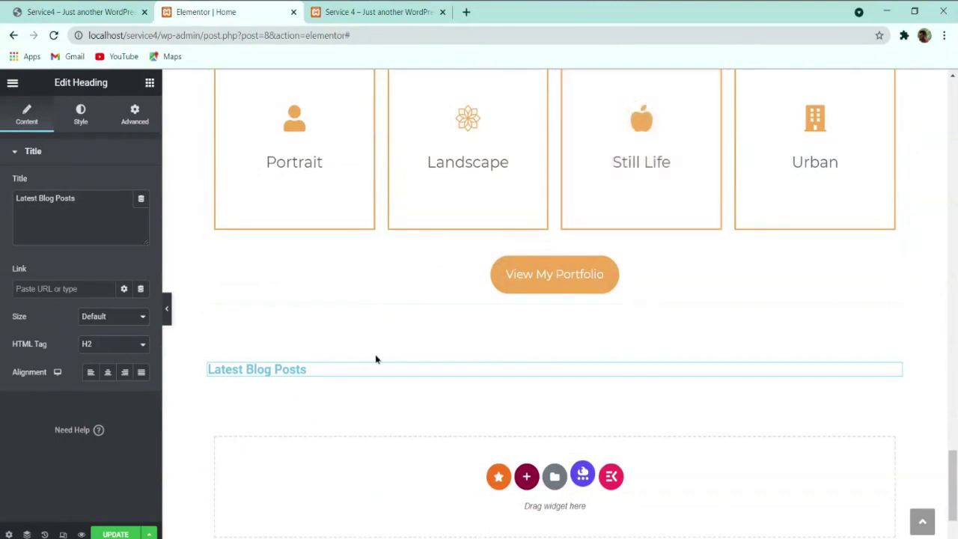
right_click(373, 370)
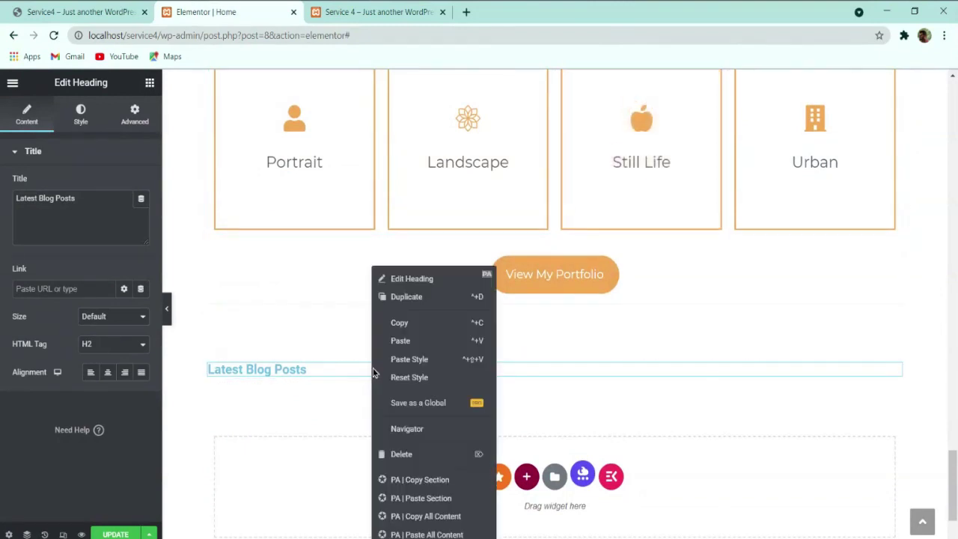
click(422, 364)
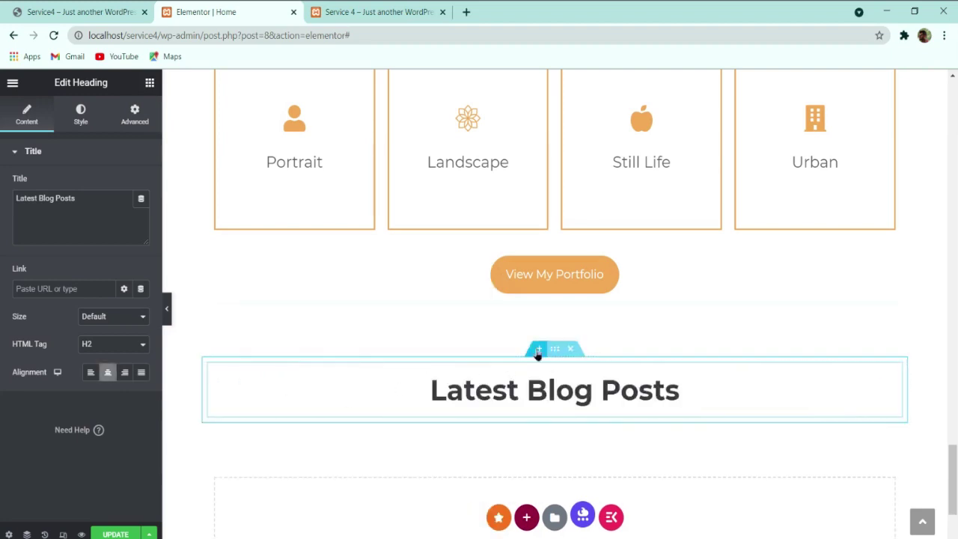
scroll(511, 368, up, 3)
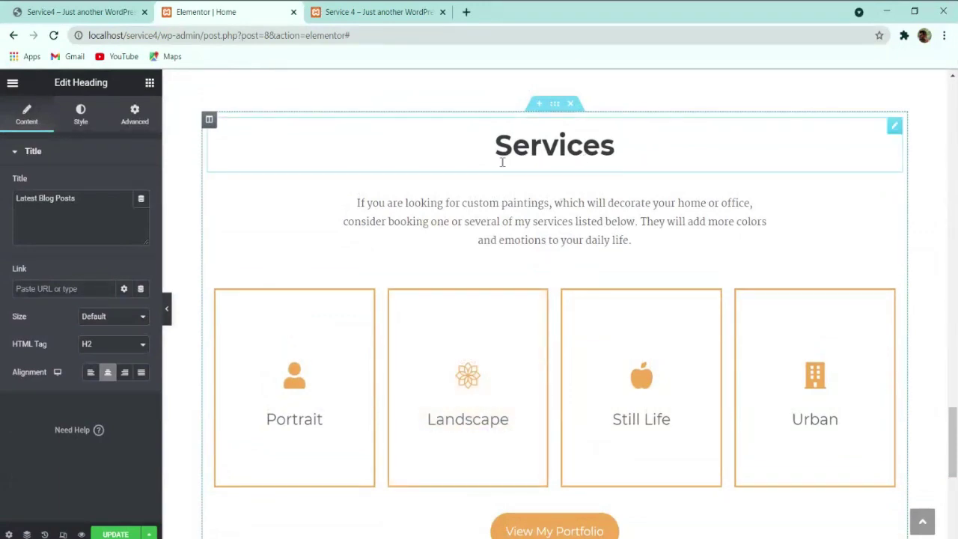
scroll(564, 282, down, 4)
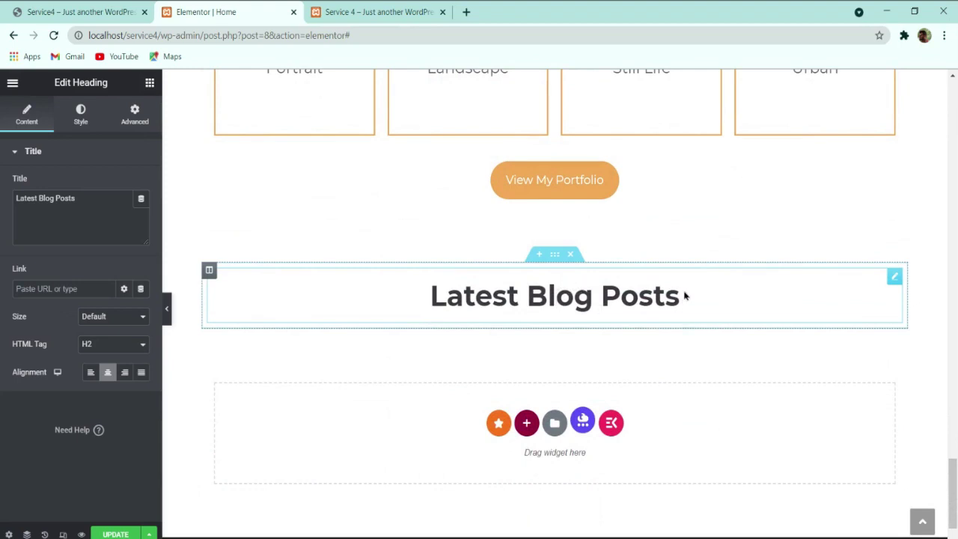
click(136, 113)
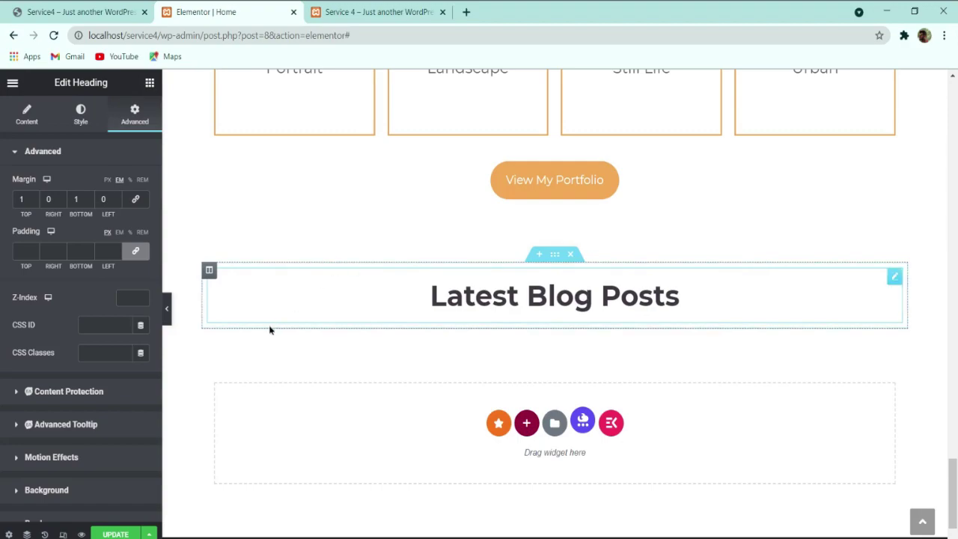
Step: Inspect the My Paintings section's background colour and briefly compare with the live site
scroll(374, 367, up, 20)
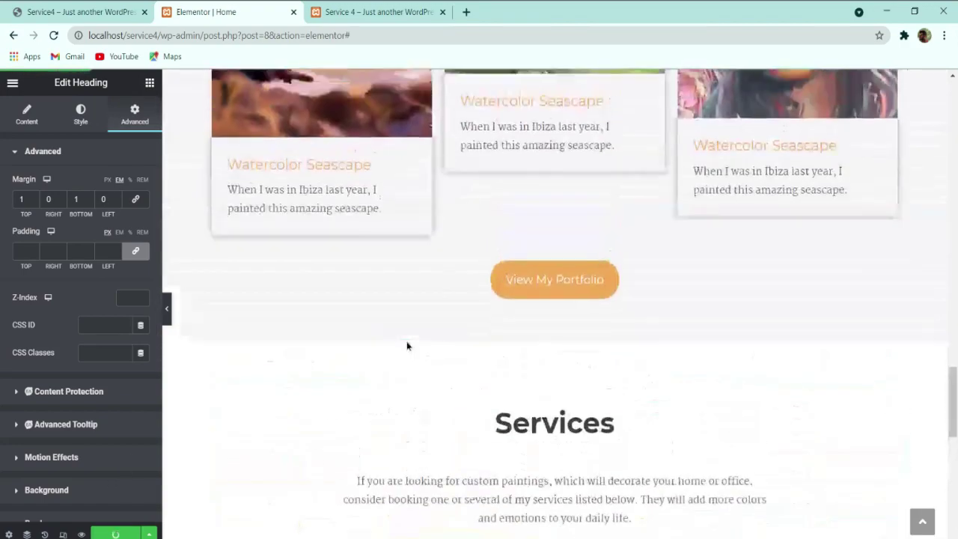
scroll(427, 318, up, 10)
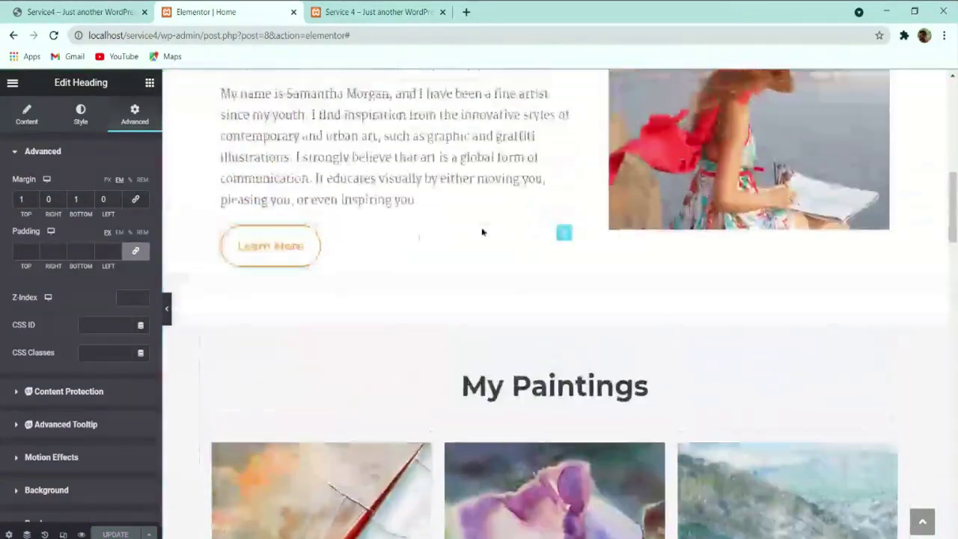
click(559, 426)
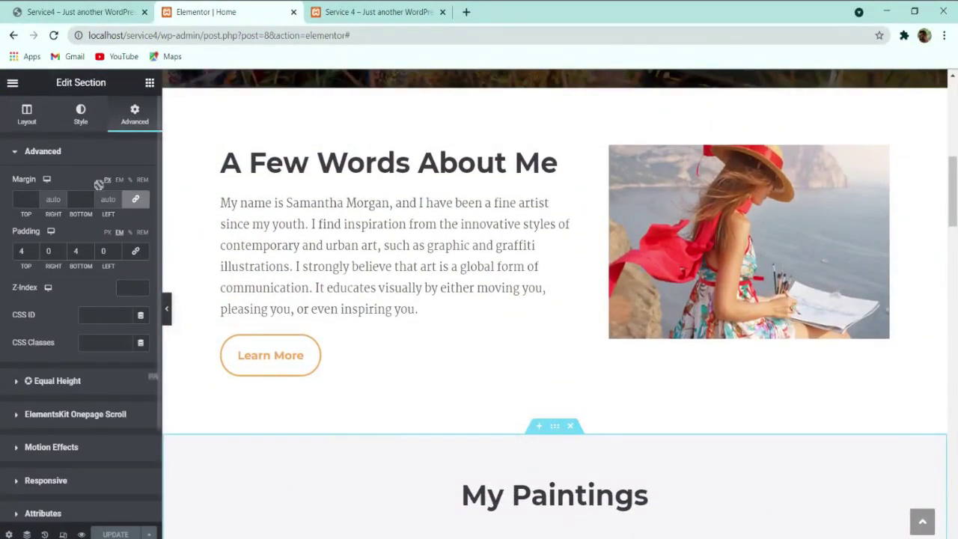
click(90, 118)
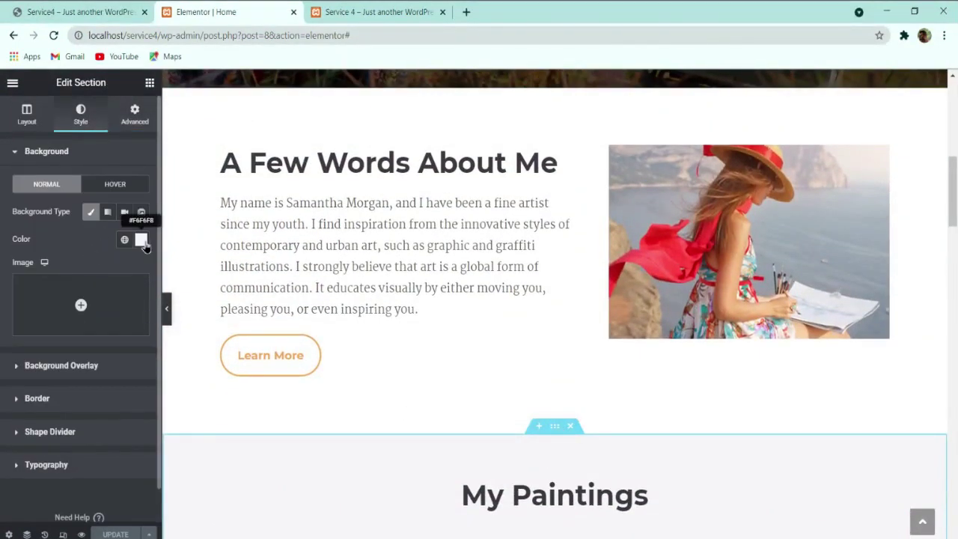
click(90, 21)
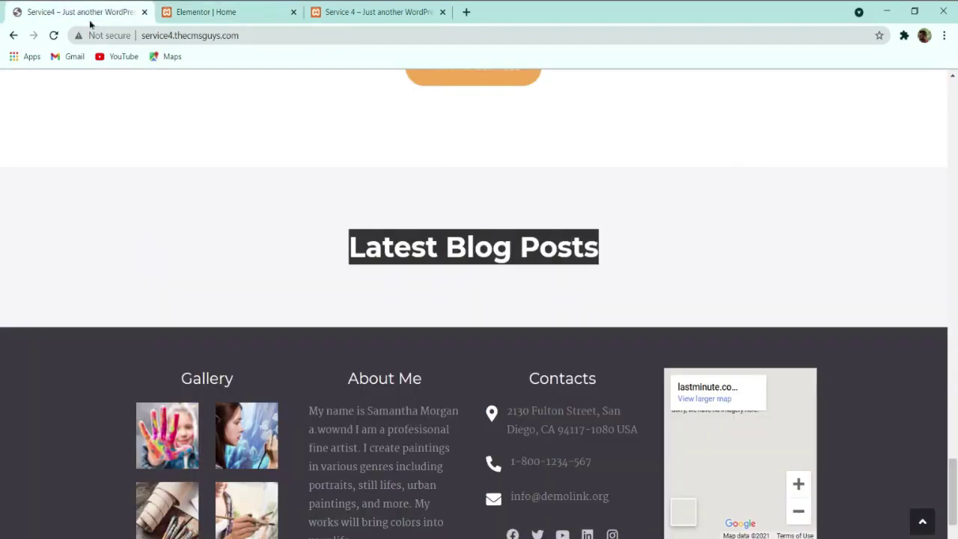
click(224, 12)
scroll(496, 379, down, 10)
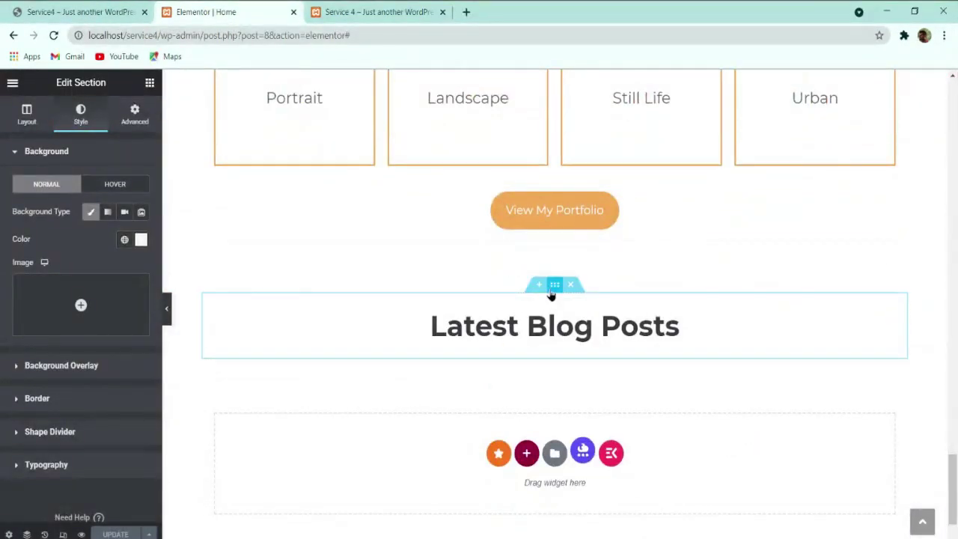
Step: Give the Latest Blog Posts section a classic F6F6F8 light grey background colour
click(552, 290)
click(82, 116)
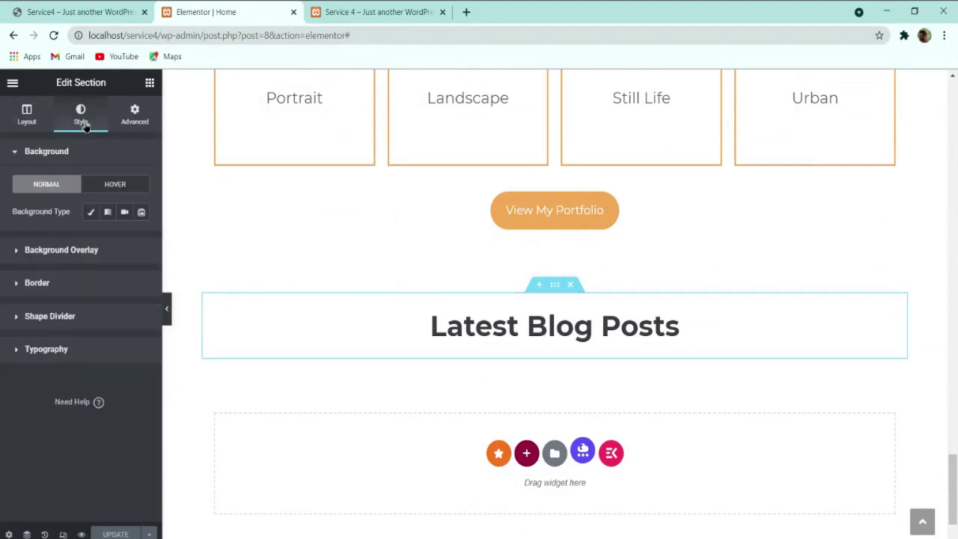
click(91, 212)
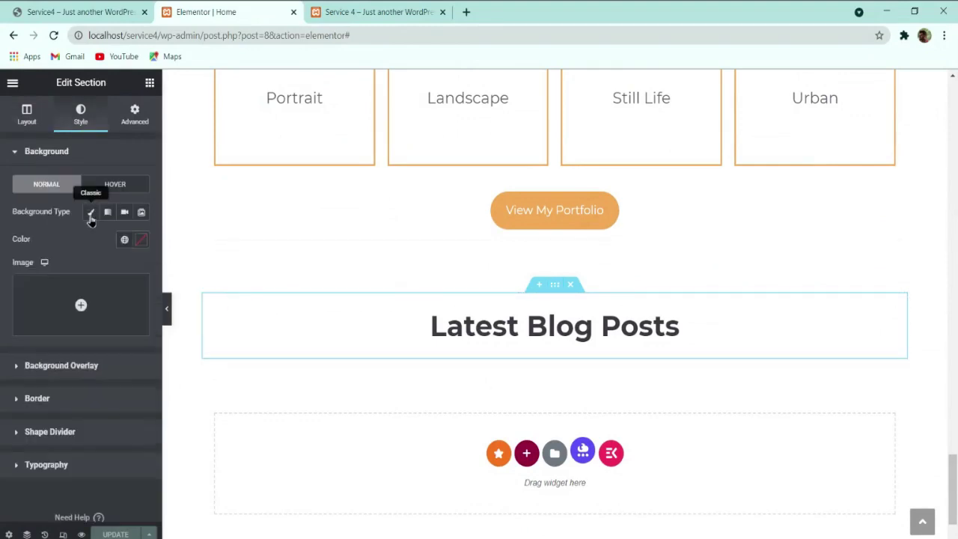
click(142, 240)
text(f6f6)
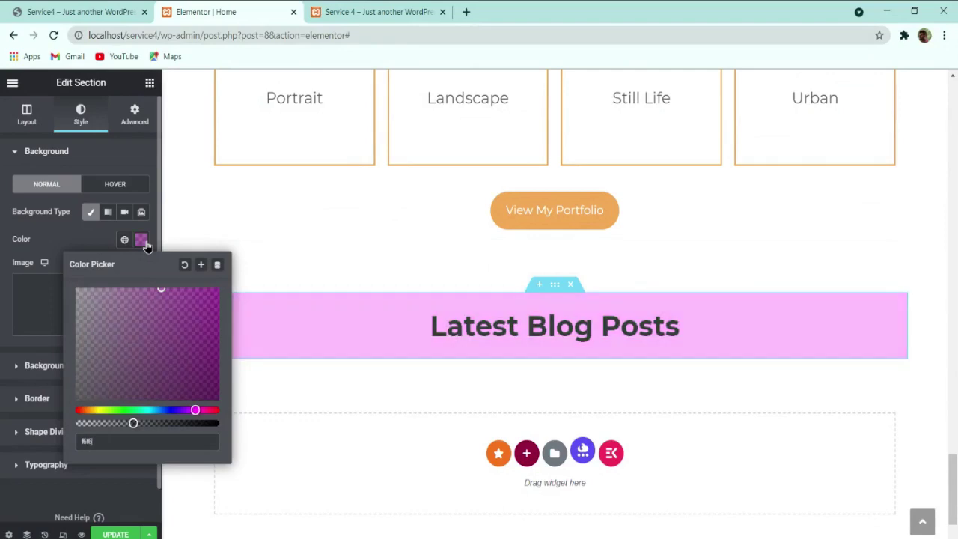
text(f8)
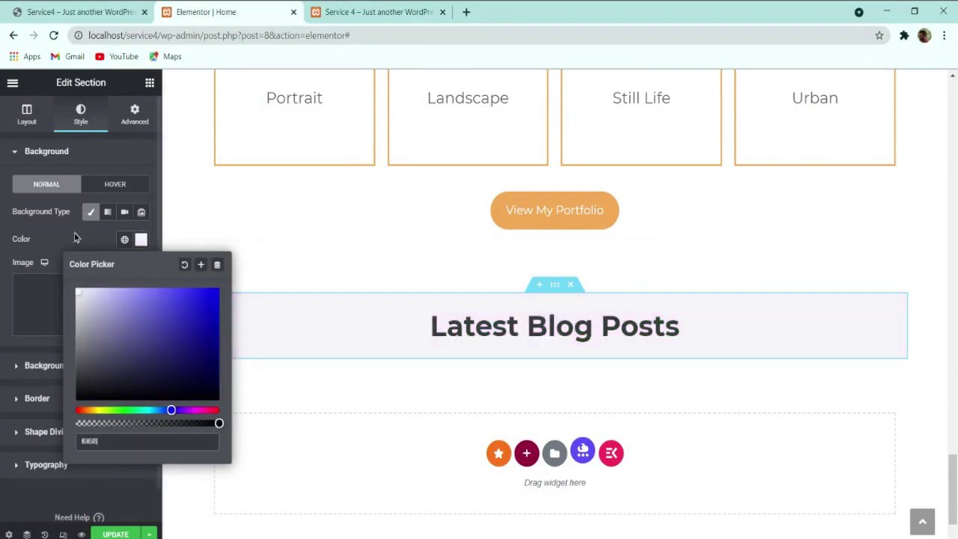
click(42, 235)
scroll(445, 392, up, 5)
scroll(445, 393, down, 3)
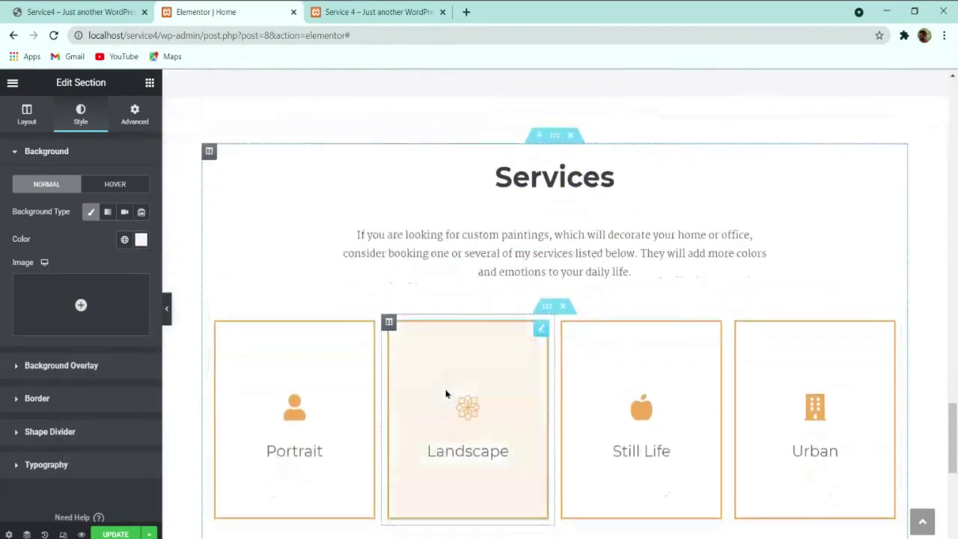
scroll(446, 393, up, 5)
scroll(493, 317, up, 15)
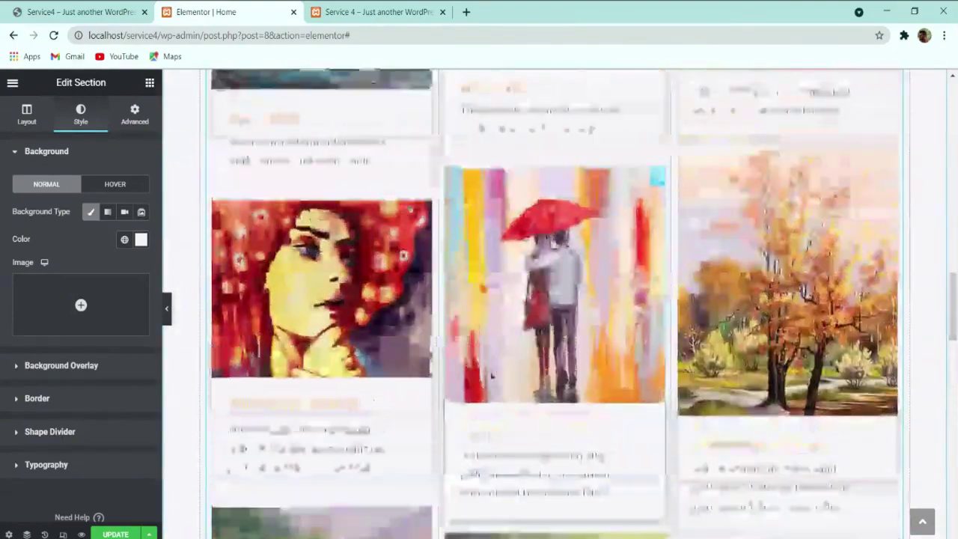
scroll(518, 333, down, 15)
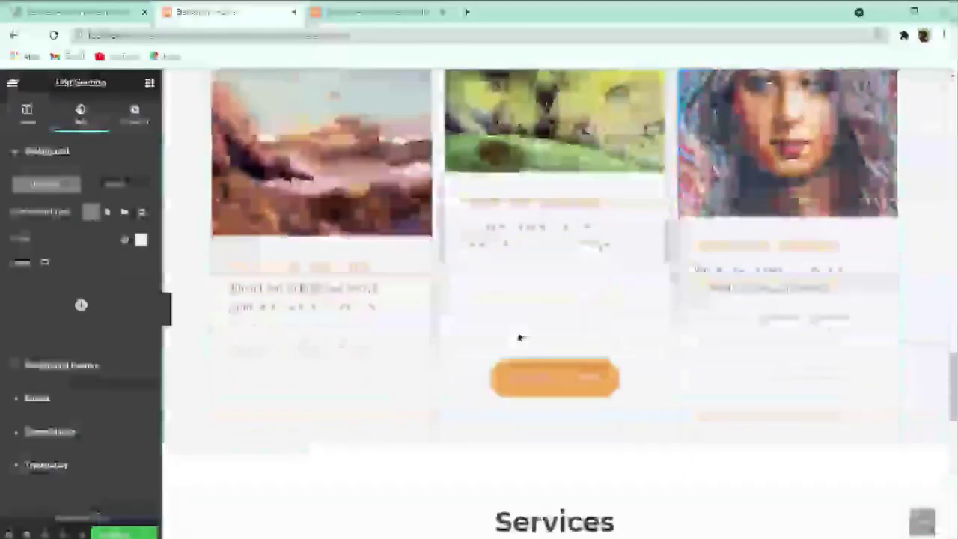
Step: Stretch the Latest Blog Posts section to full width and switch its margin unit to EM
click(26, 115)
click(127, 349)
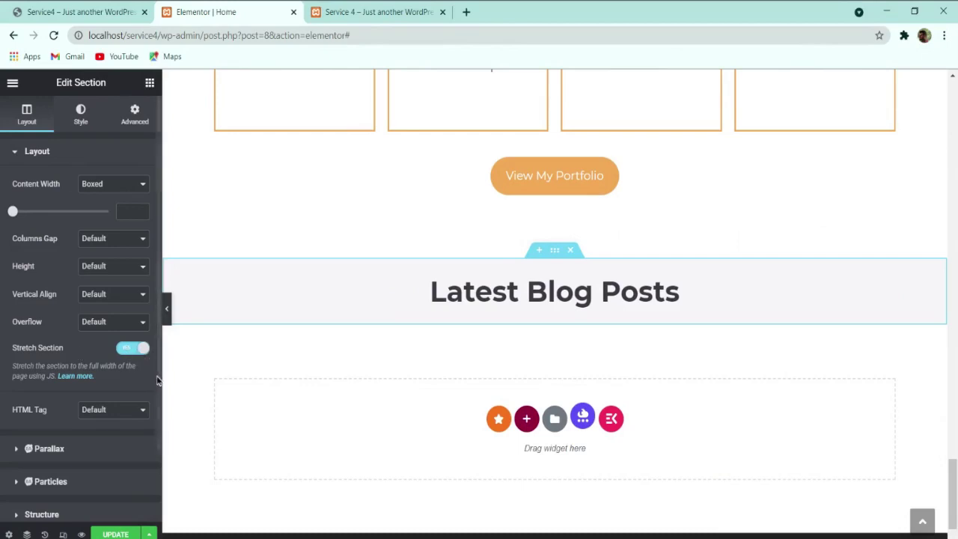
click(130, 120)
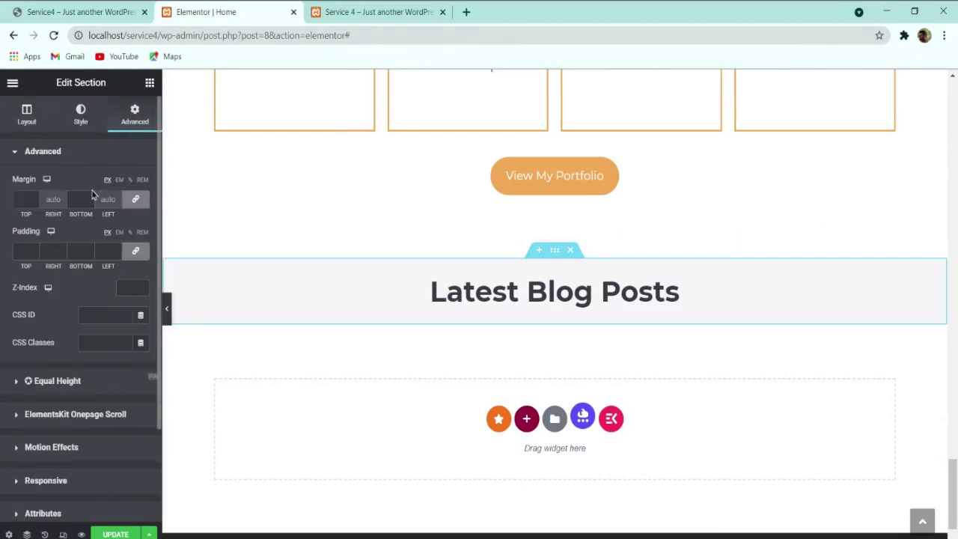
click(119, 179)
click(24, 199)
text(5)
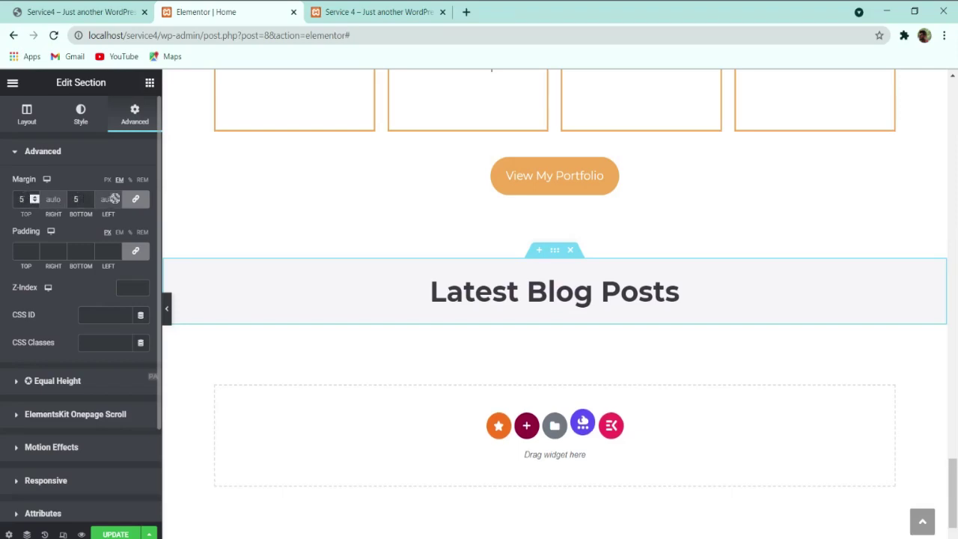
key(BackSpace)
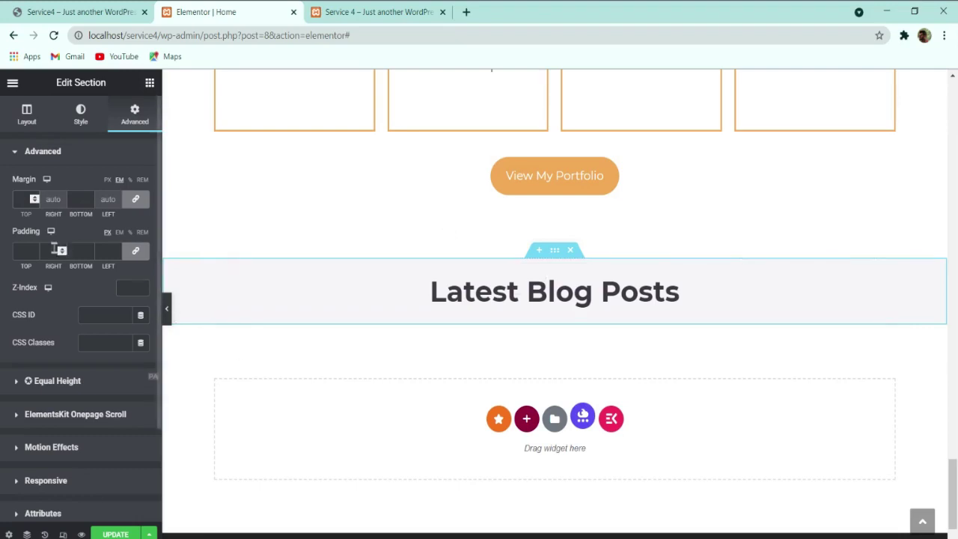
Step: Set the section's padding to 5 EM top and 5 EM bottom, unlinked
click(120, 233)
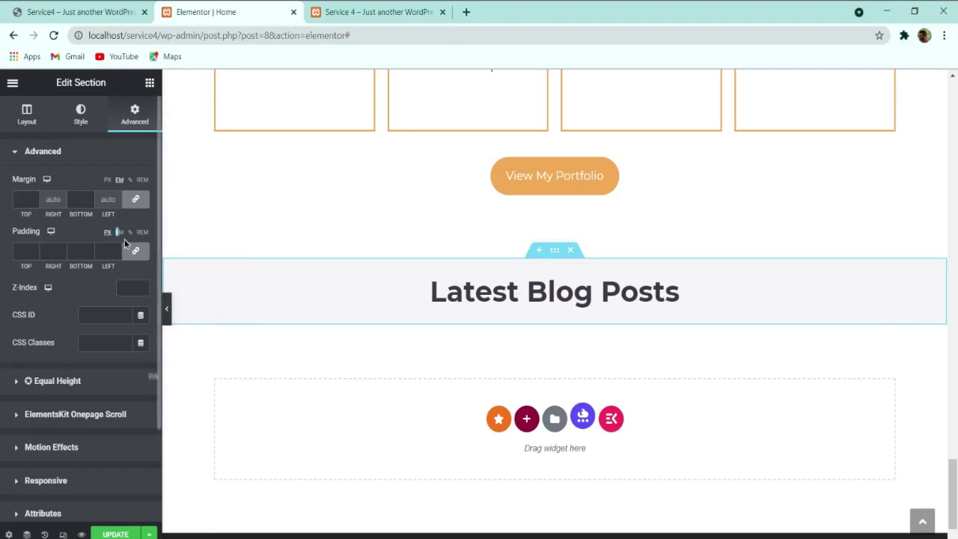
click(135, 251)
click(33, 248)
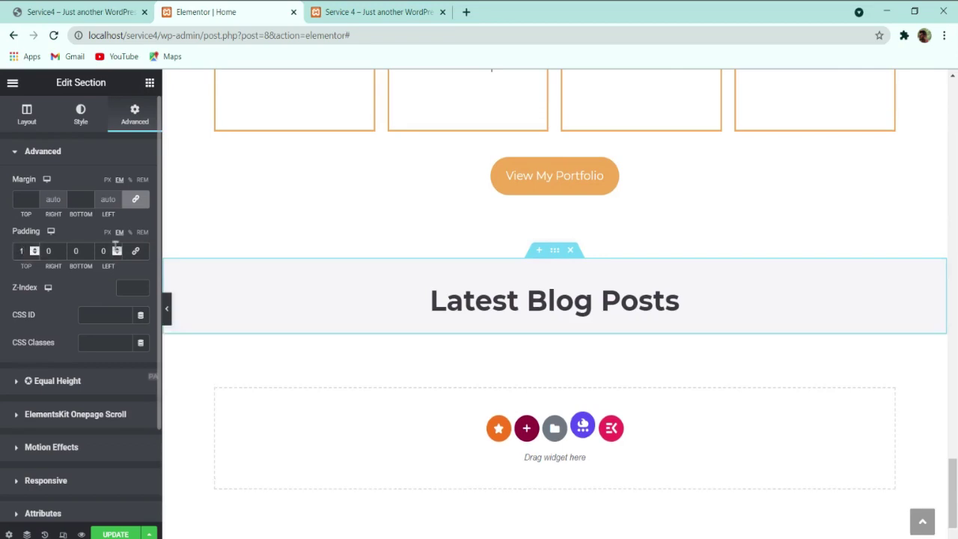
click(33, 248)
click(34, 248)
click(33, 249)
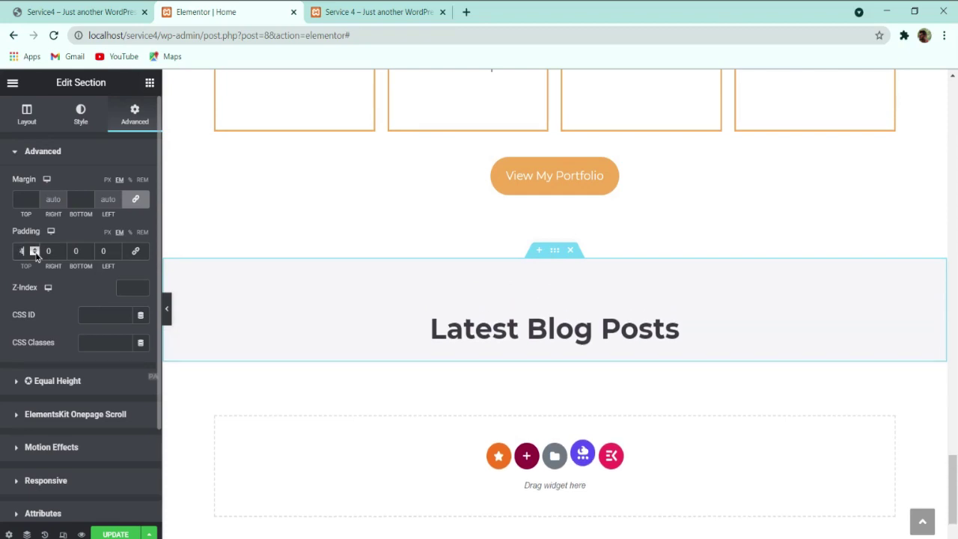
click(33, 249)
drag(80, 251, 48, 253)
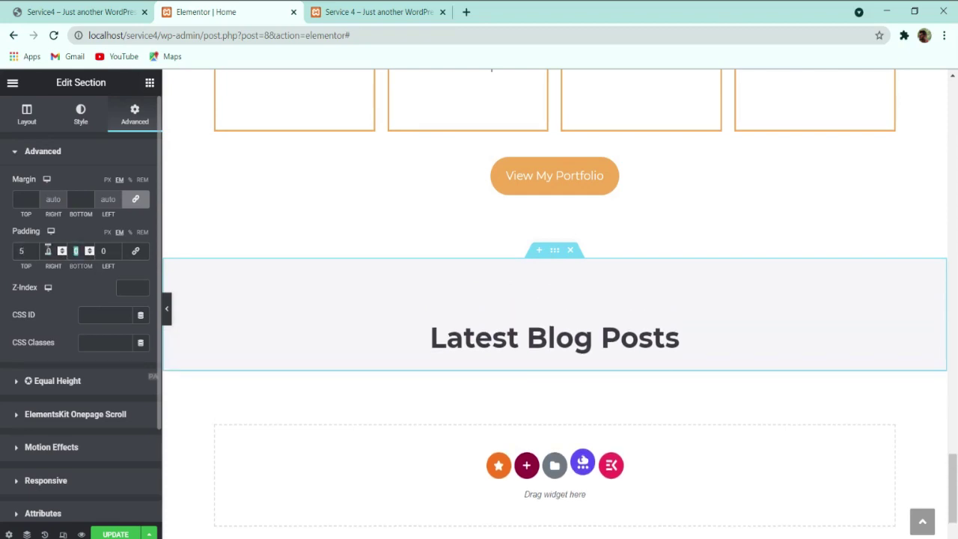
text(5)
Step: Save the page with UPDATE and check the taller grey band on the live site
click(105, 533)
click(78, 12)
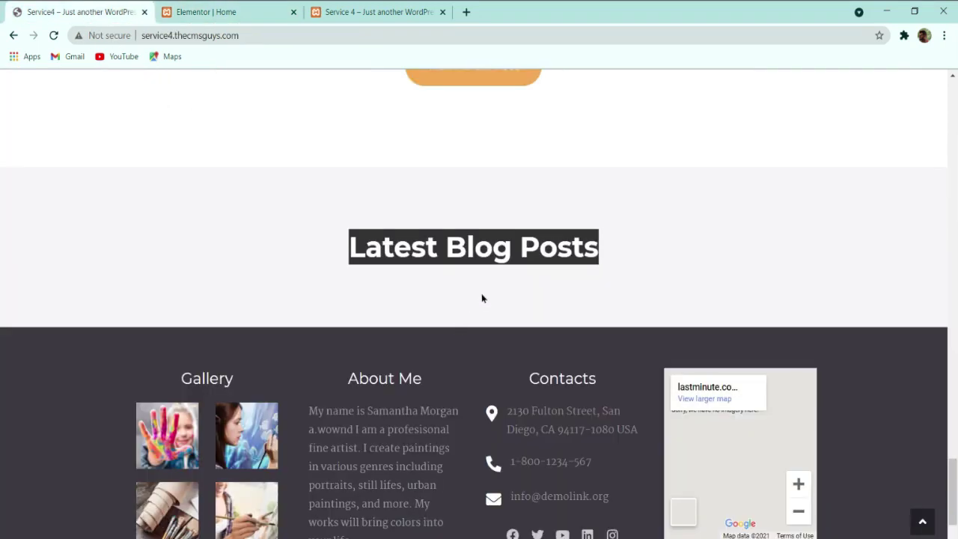
click(428, 283)
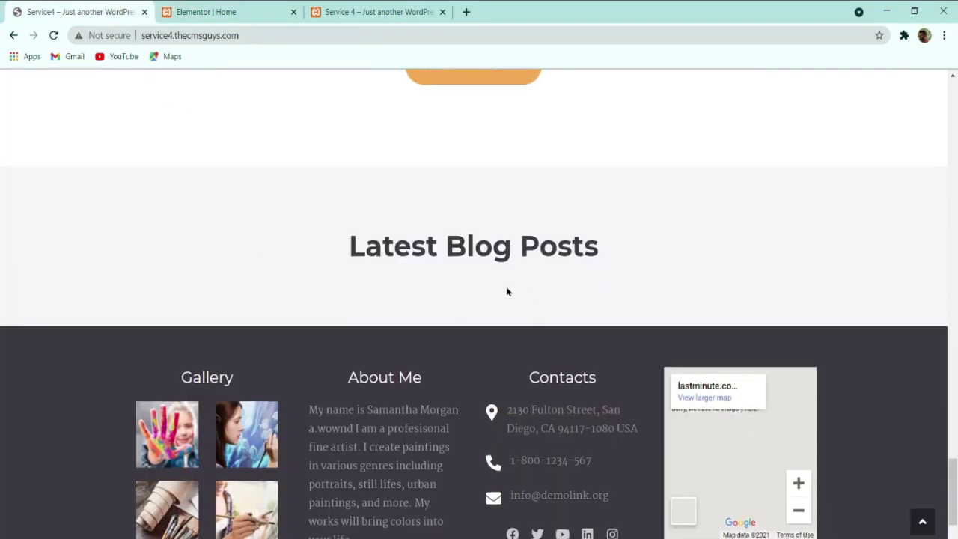
scroll(480, 243, down, 1)
click(271, 16)
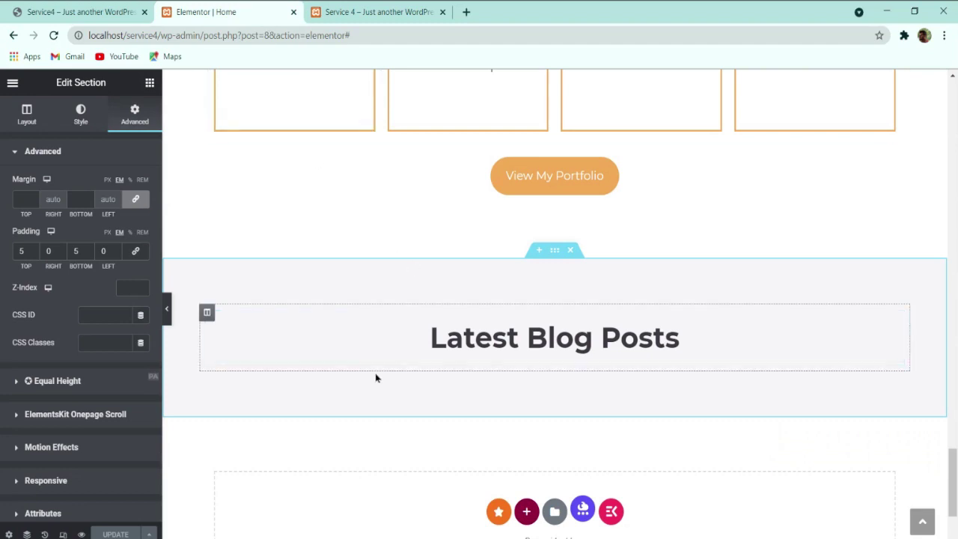
Step: Exit Elementor to the WordPress pages list and start a new blog post via Posts > Add New
click(13, 84)
click(12, 86)
click(13, 85)
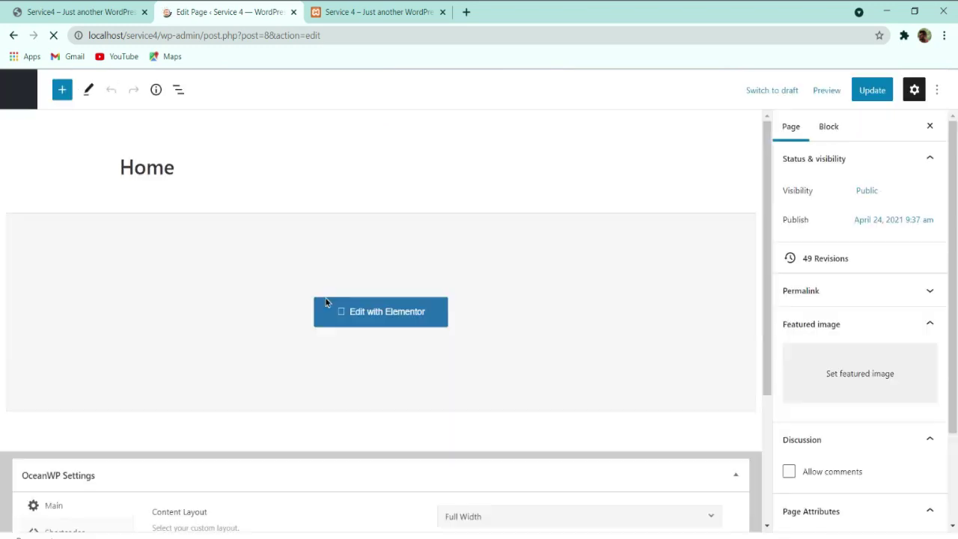
click(22, 97)
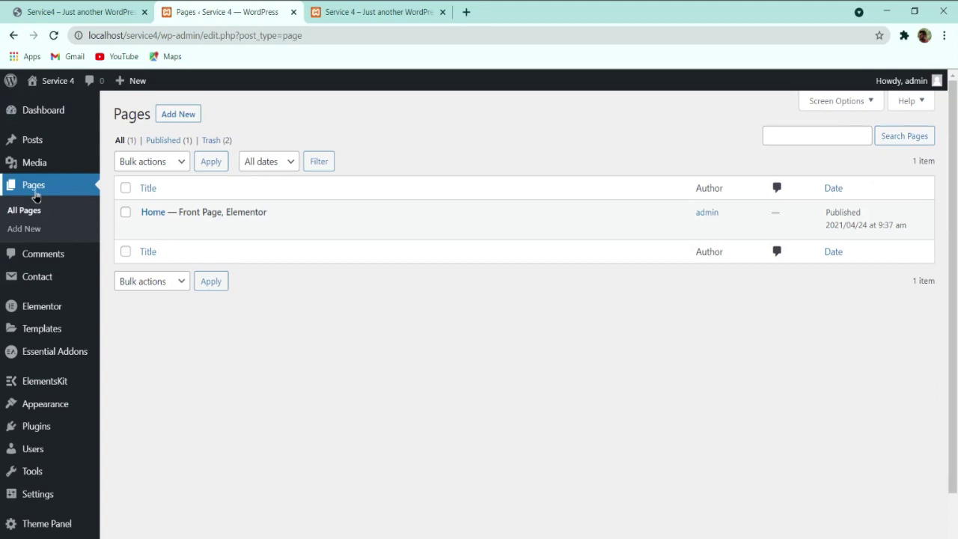
mouse_move(39, 142)
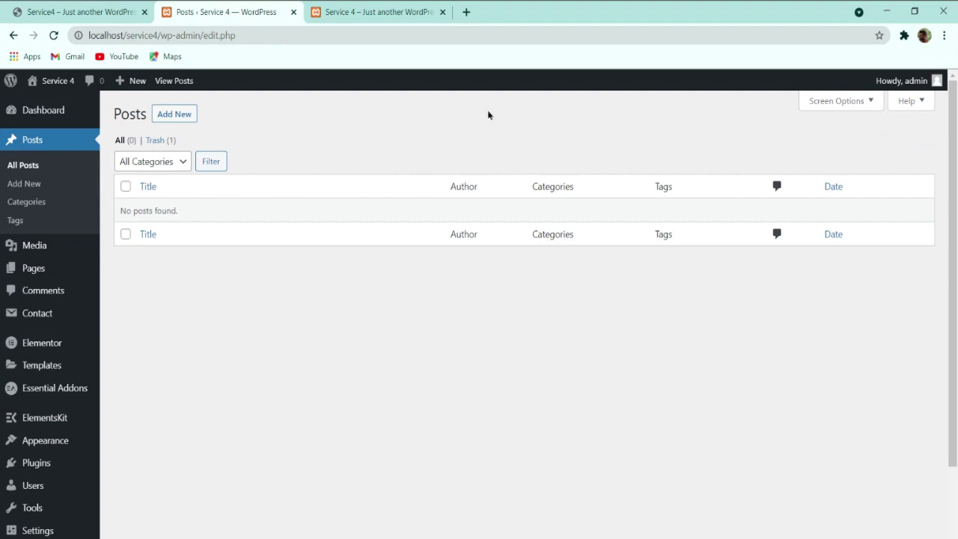
click(163, 118)
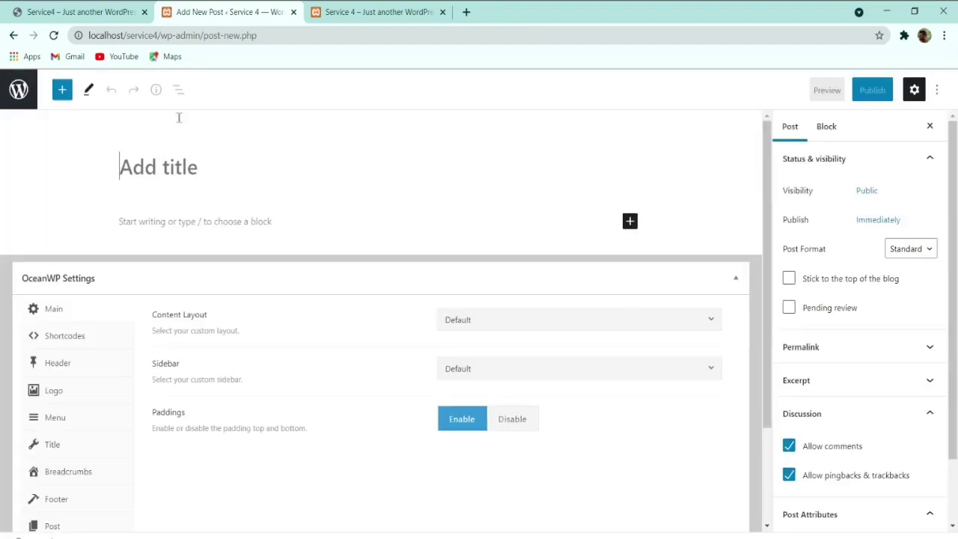
Step: Search for 'lorem ipsum generator' in a new tab and open lipsum.com
click(465, 12)
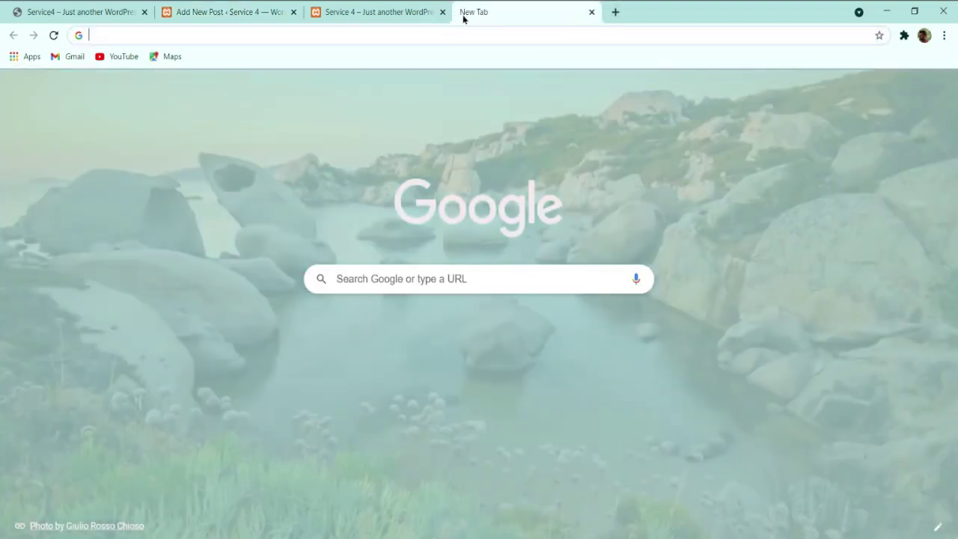
text(lore im)
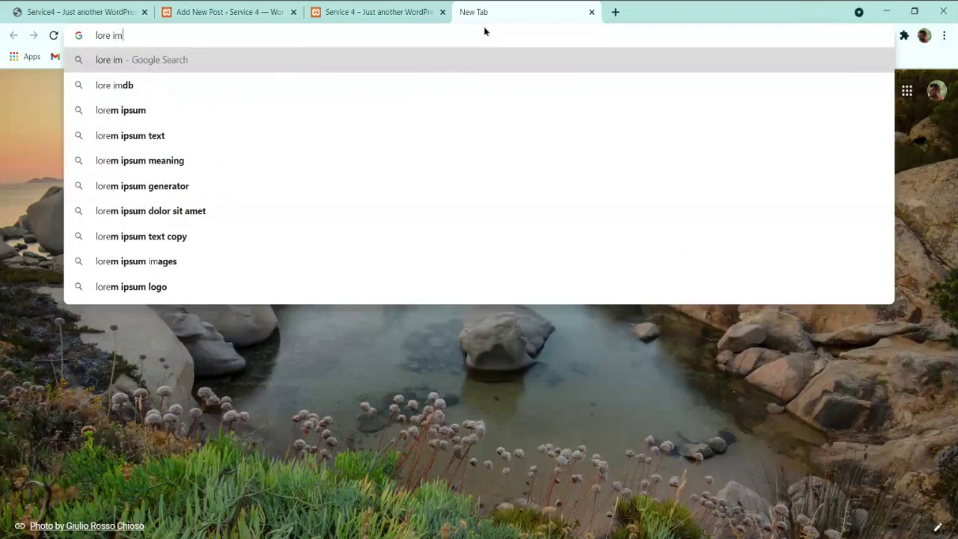
key(BackSpace)
text(psu)
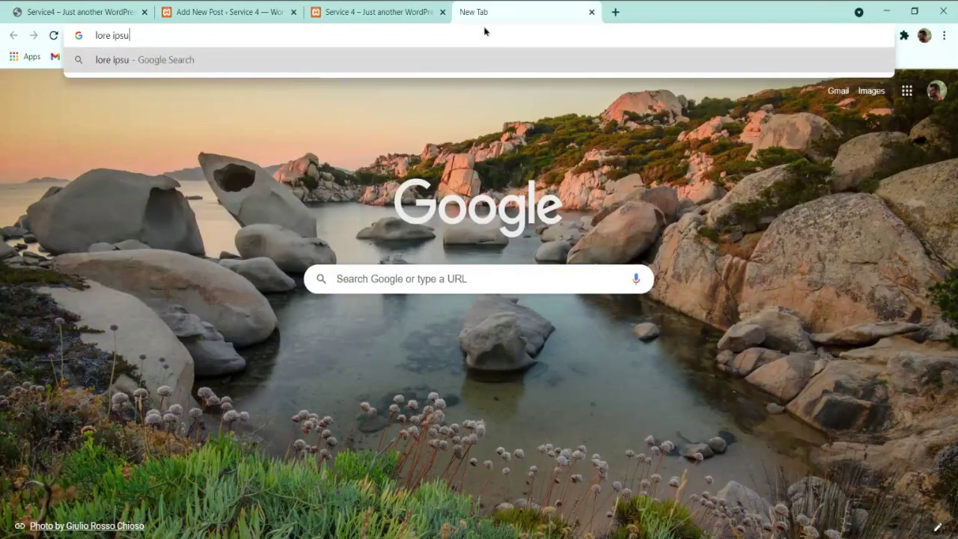
text(m generator)
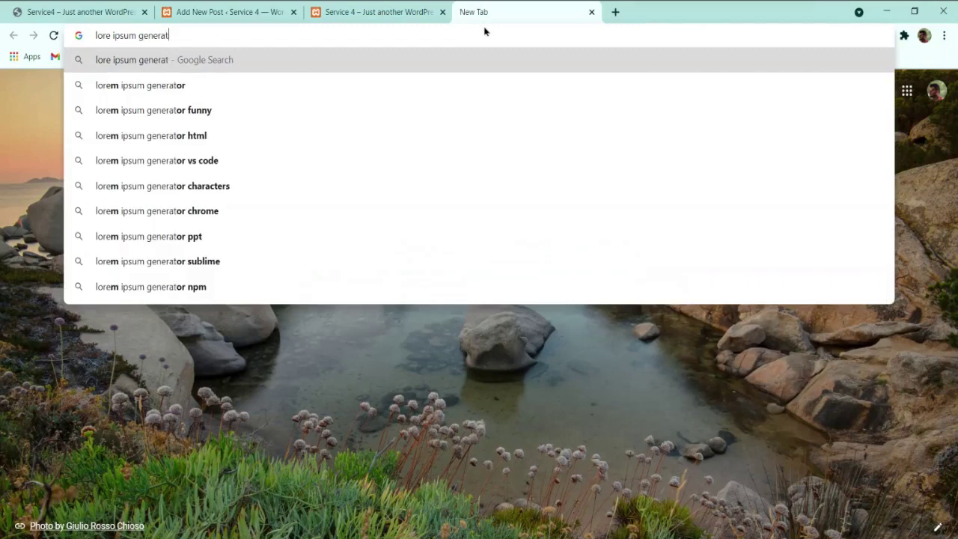
key(Return)
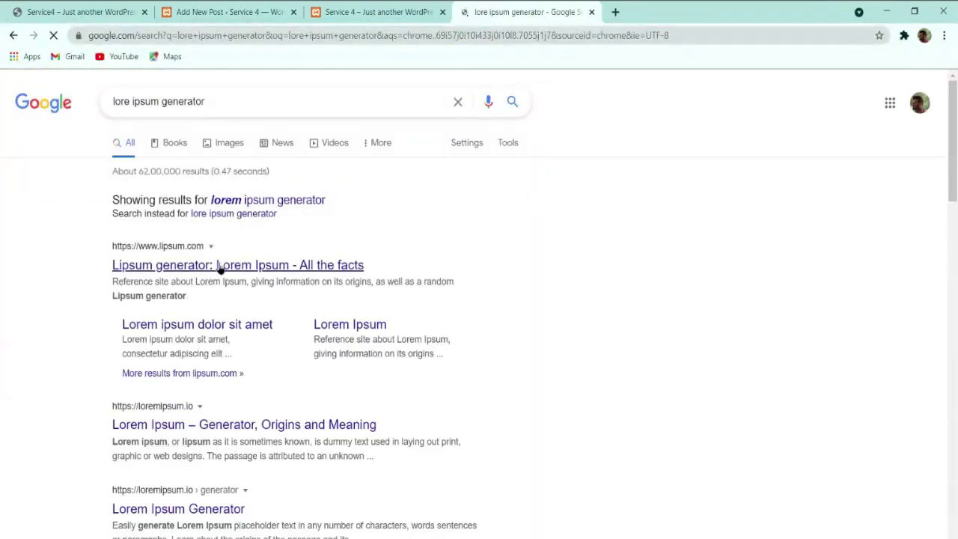
click(212, 269)
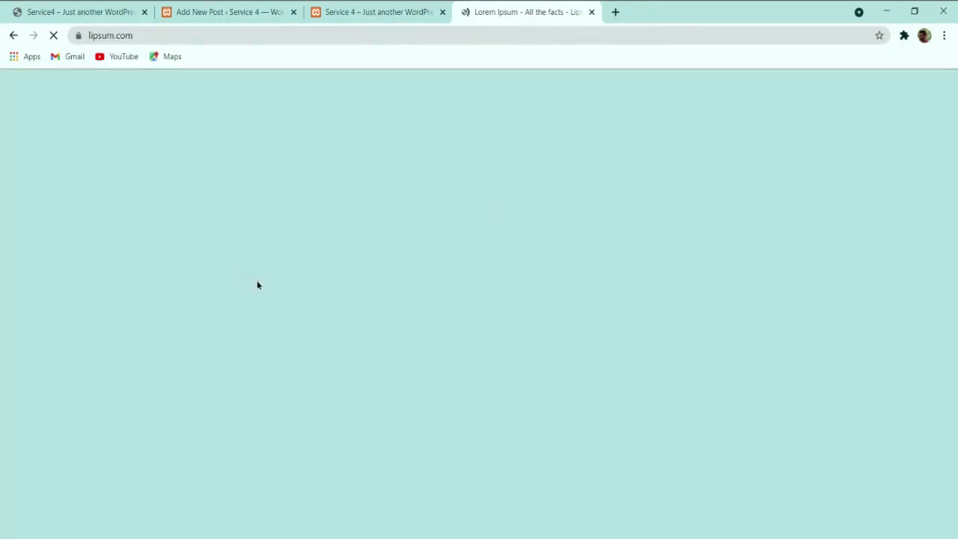
Step: Generate five Lorem Ipsum paragraphs and select them, returning to the new post tab
scroll(466, 279, down, 5)
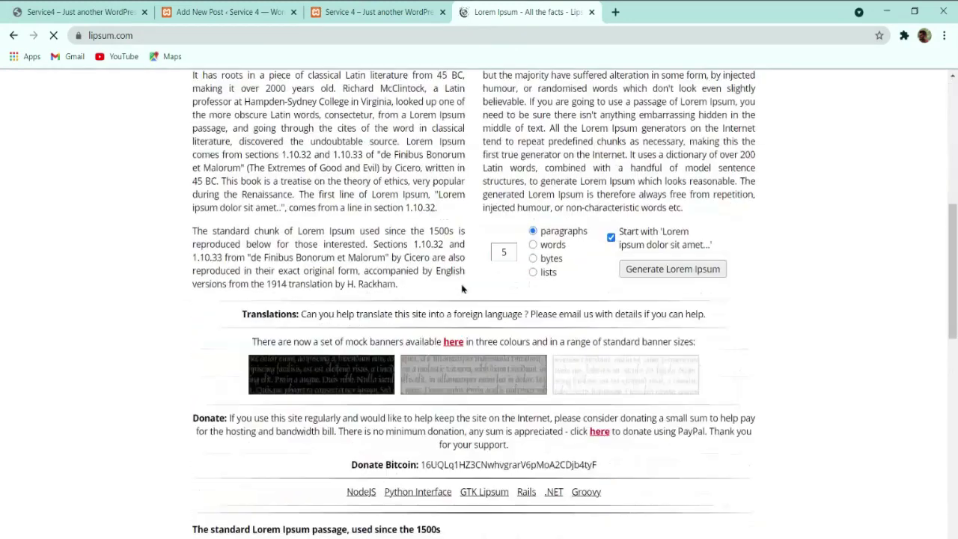
click(625, 267)
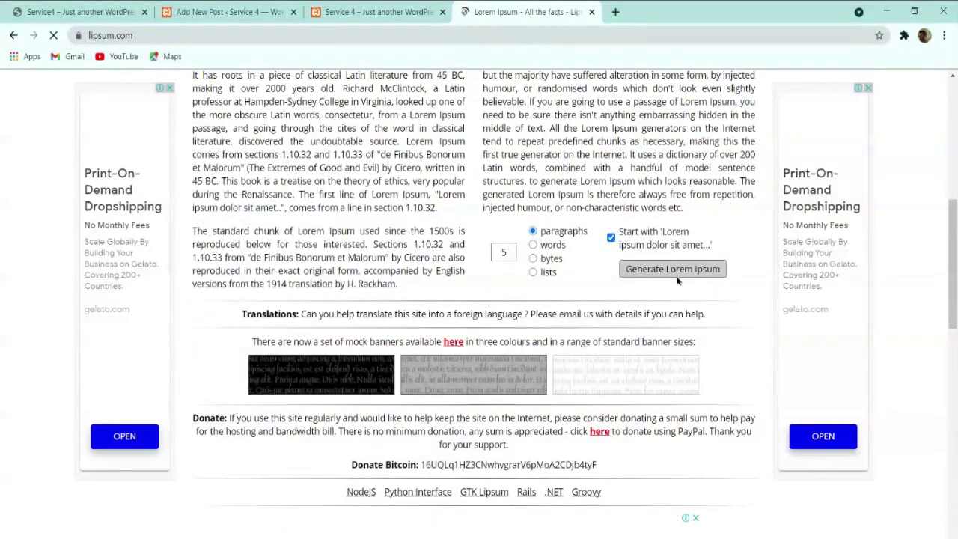
scroll(498, 75, down, 3)
scroll(498, 75, up, 2)
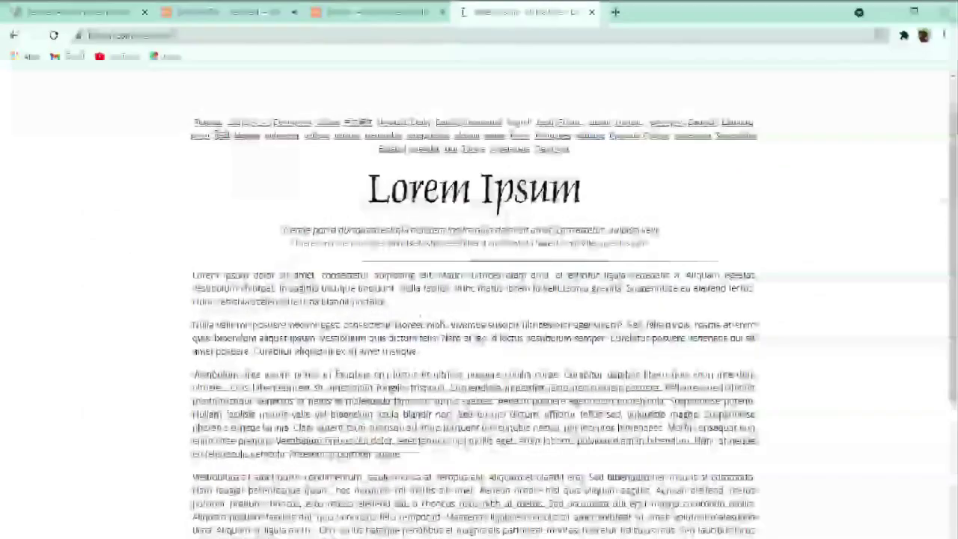
drag(192, 274, 416, 322)
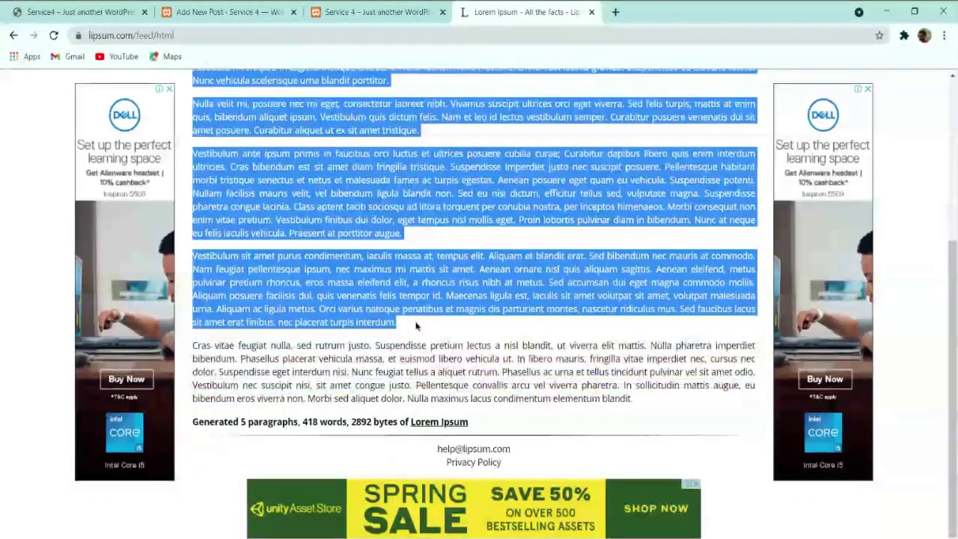
click(250, 11)
Step: Paste the five Lorem Ipsum paragraphs into the new post's body
click(193, 220)
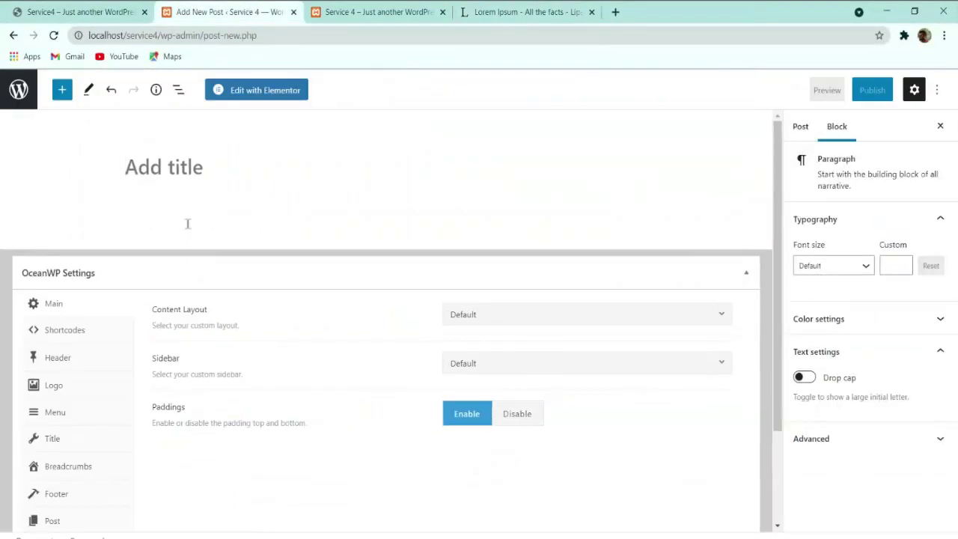
key(ctrl+v)
click(524, 11)
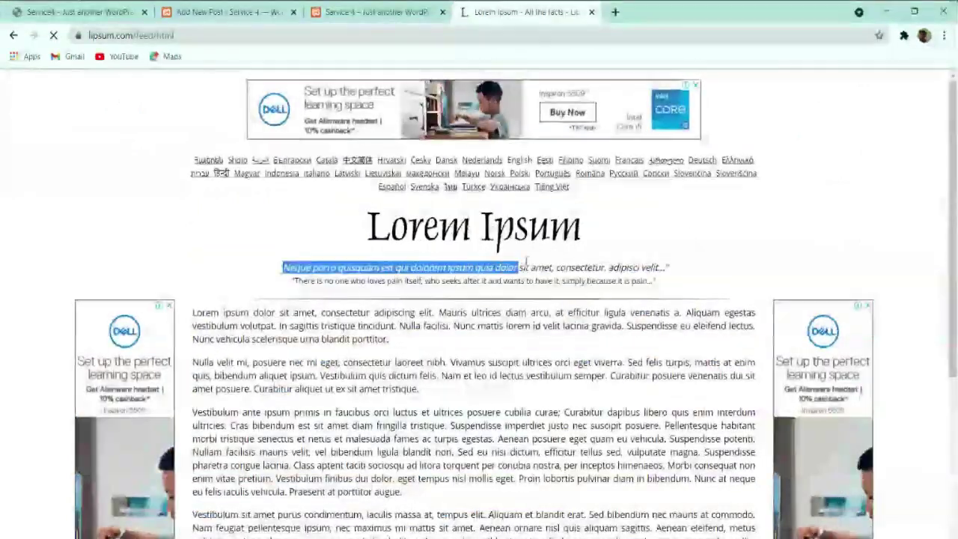
Step: Copy the 'Neque porro quisquam…' tagline from lipsum.com and paste it as the post title
drag(513, 267, 665, 266)
click(625, 276)
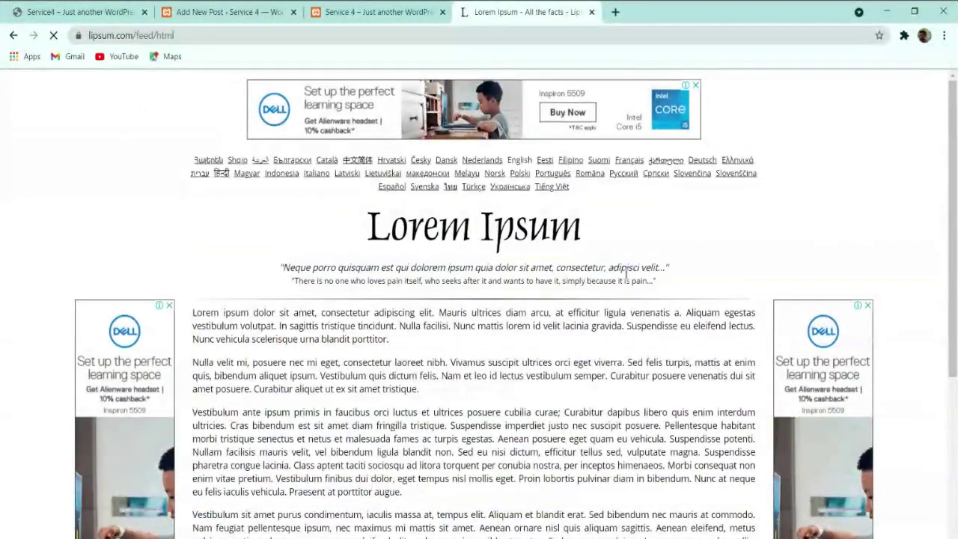
triple_click(563, 267)
key(ctrl+c)
click(225, 12)
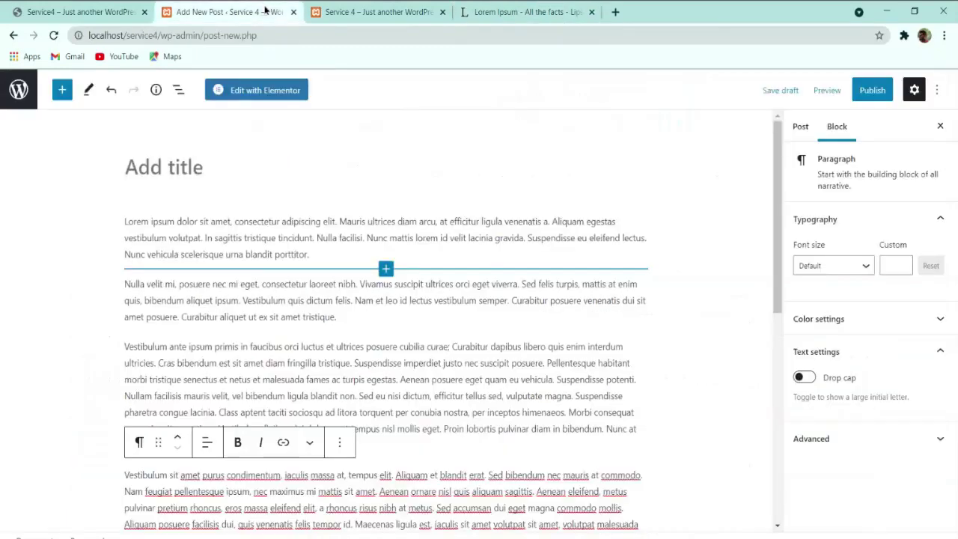
click(204, 168)
key(ctrl+v)
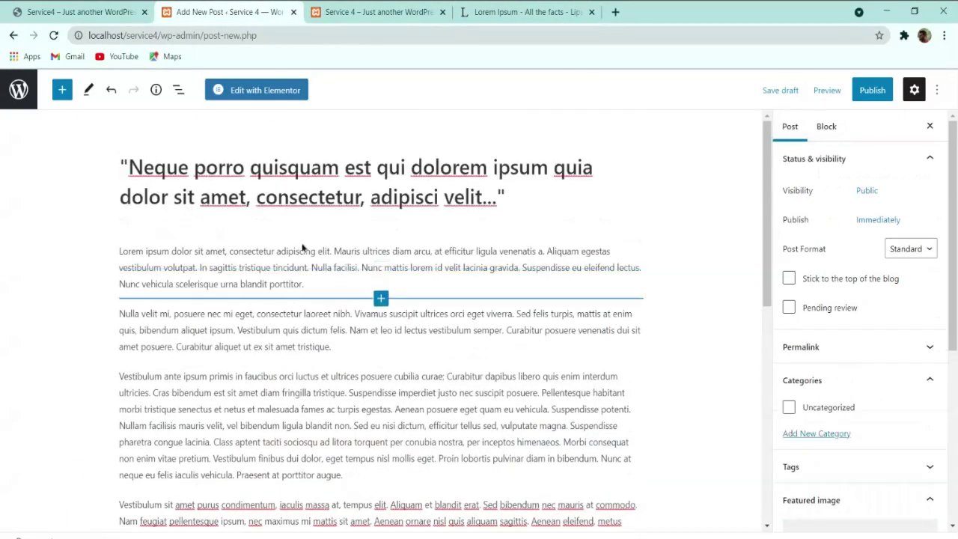
scroll(576, 236, down, 5)
Step: Set the Venice bridge painting from the Media Library as the featured image
scroll(835, 297, down, 4)
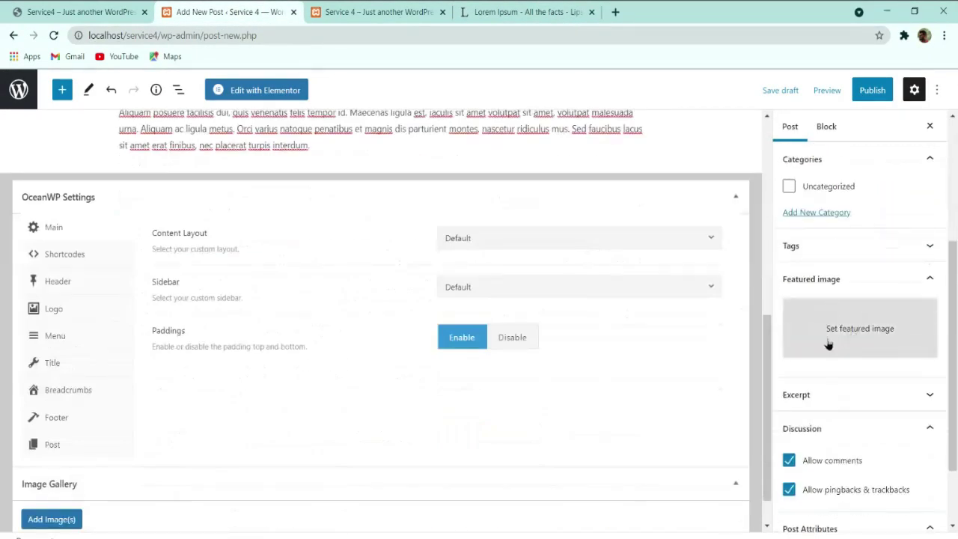
click(828, 336)
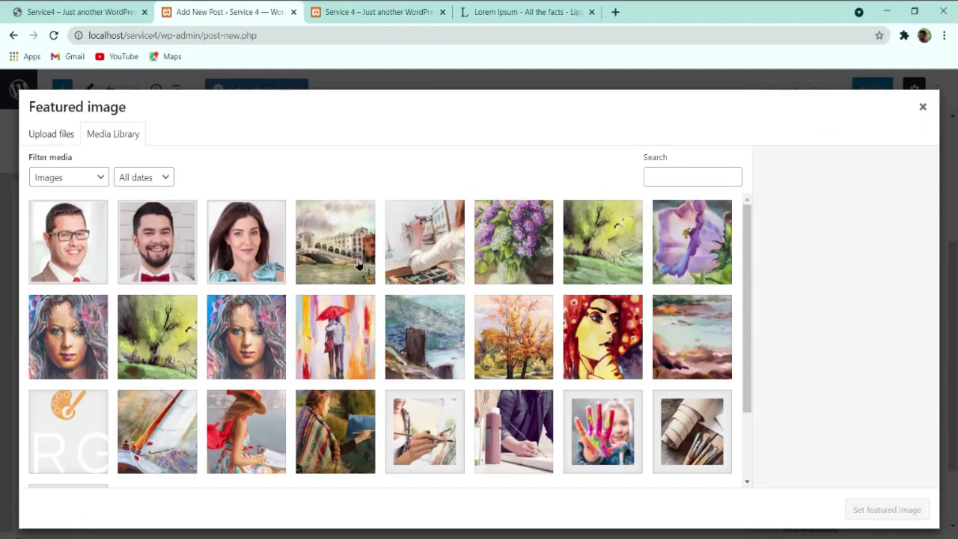
click(357, 264)
click(870, 515)
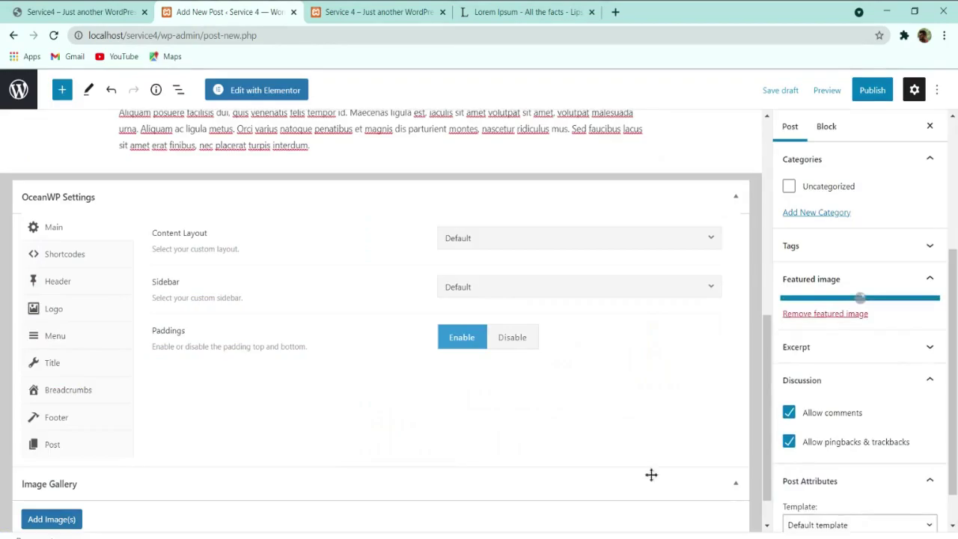
Step: Publish the post and close the post-publish summary
scroll(427, 397, up, 3)
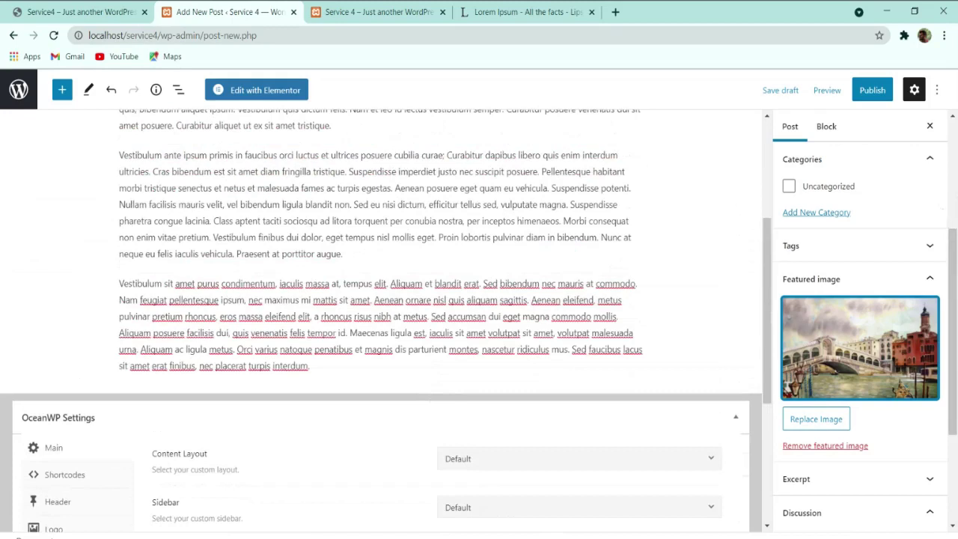
click(871, 90)
click(834, 90)
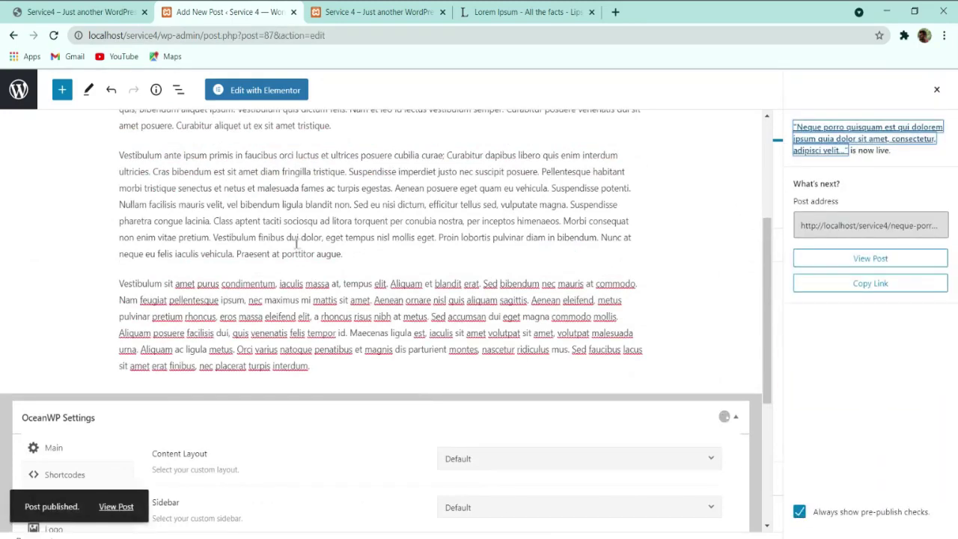
click(935, 89)
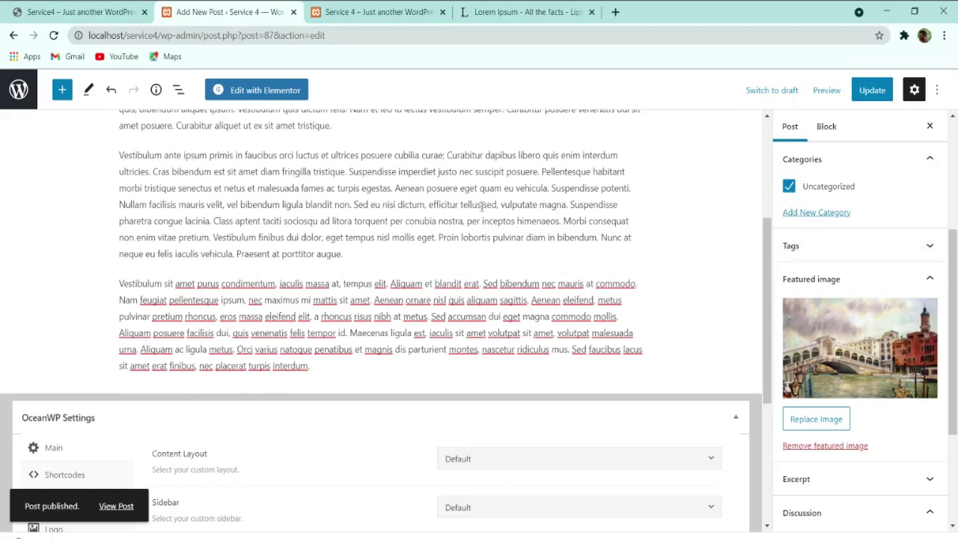
Step: Add a new Portrait category to the post and uncheck Uncategorized
scroll(483, 206, up, 3)
click(812, 213)
click(816, 254)
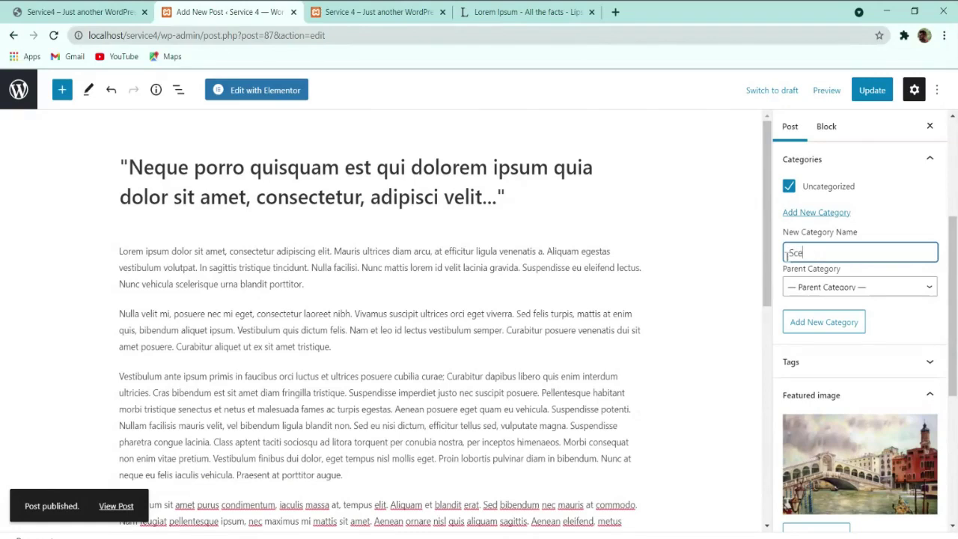
key(BackSpace)
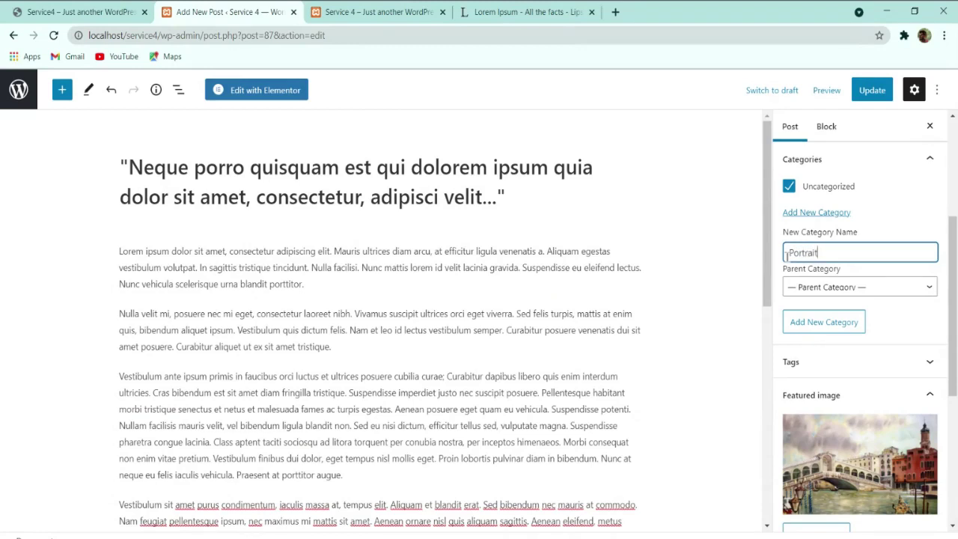
key(Return)
click(789, 187)
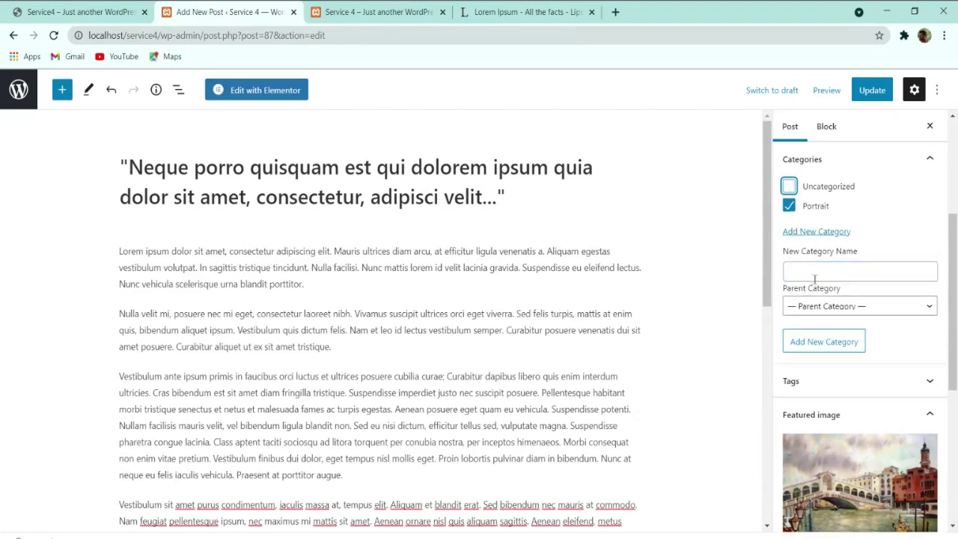
Step: Add the tags Scene and Portrait and update the published post
click(804, 381)
click(819, 423)
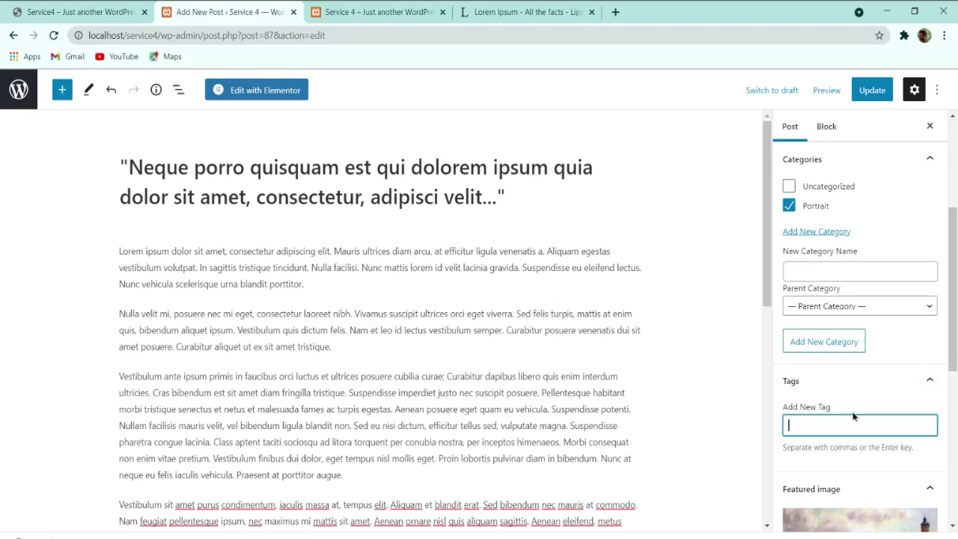
text(Scene)
key(Return)
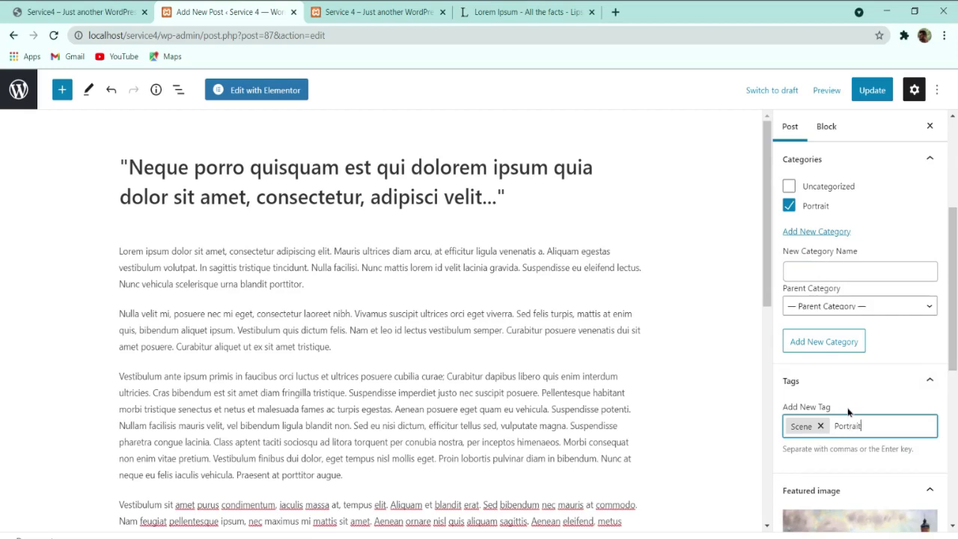
text(Portrait)
key(Return)
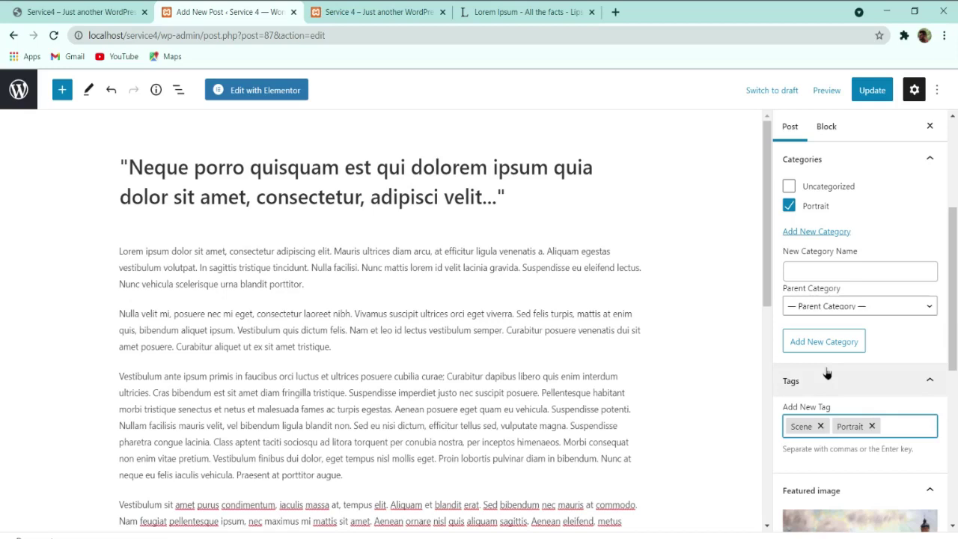
scroll(786, 404, down, 3)
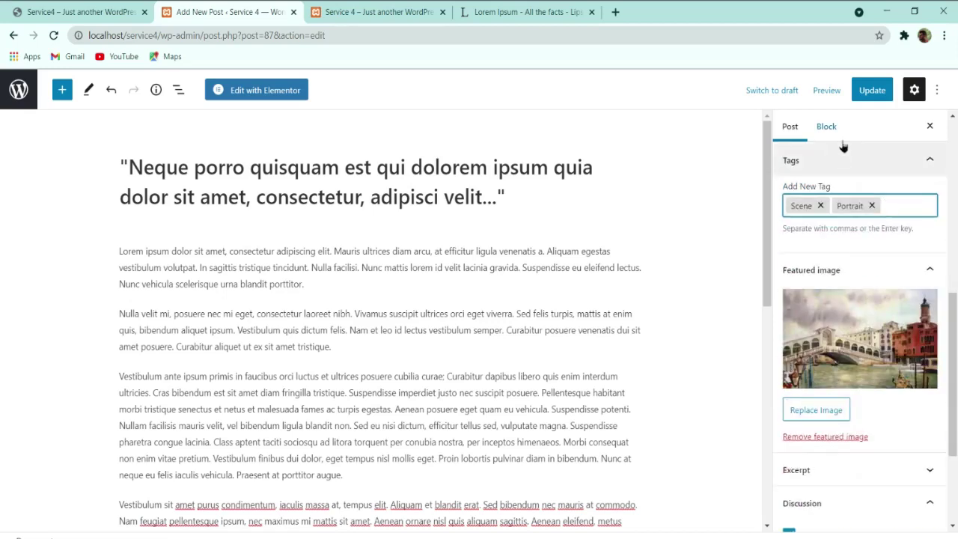
click(871, 90)
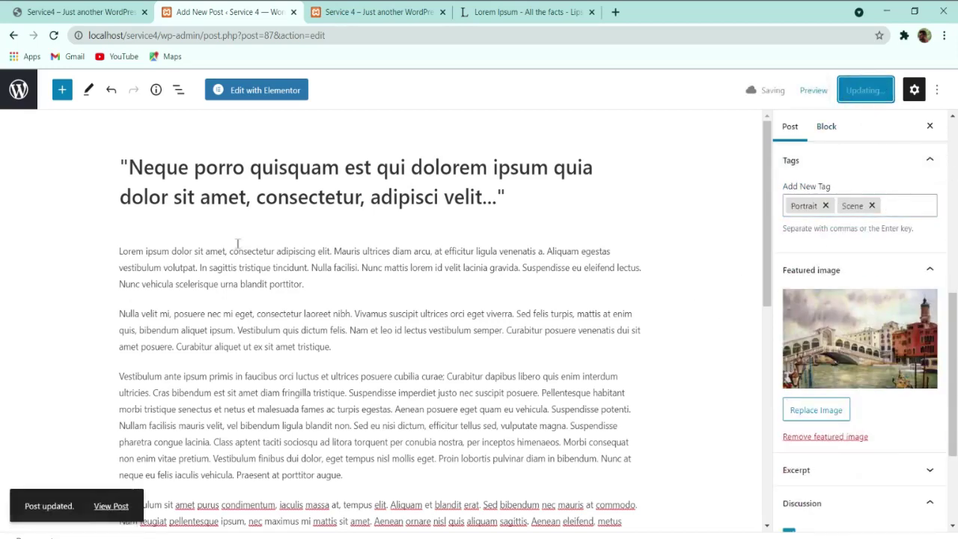
Step: Expand the excerpt section, select text in the first paragraph, then return to the Posts list
click(823, 469)
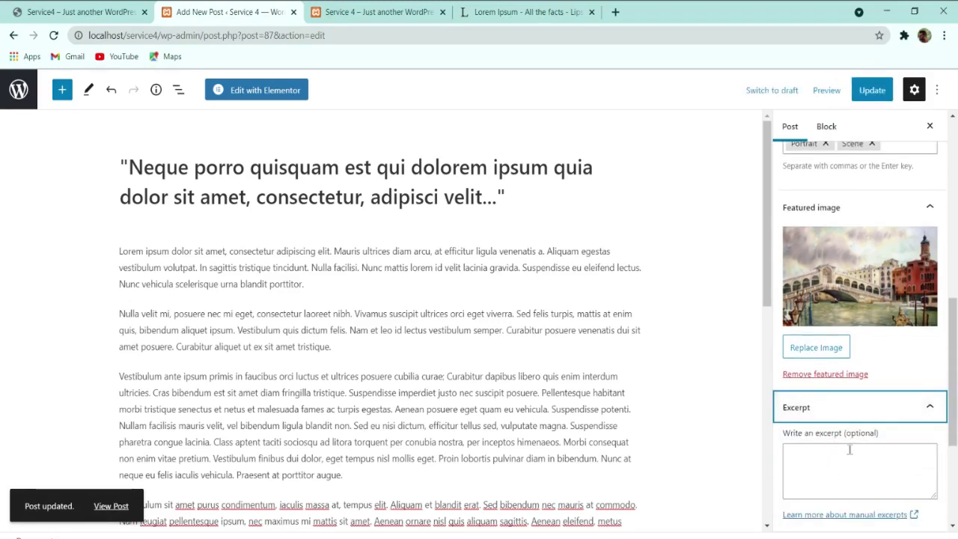
click(118, 256)
drag(120, 255, 236, 284)
click(237, 285)
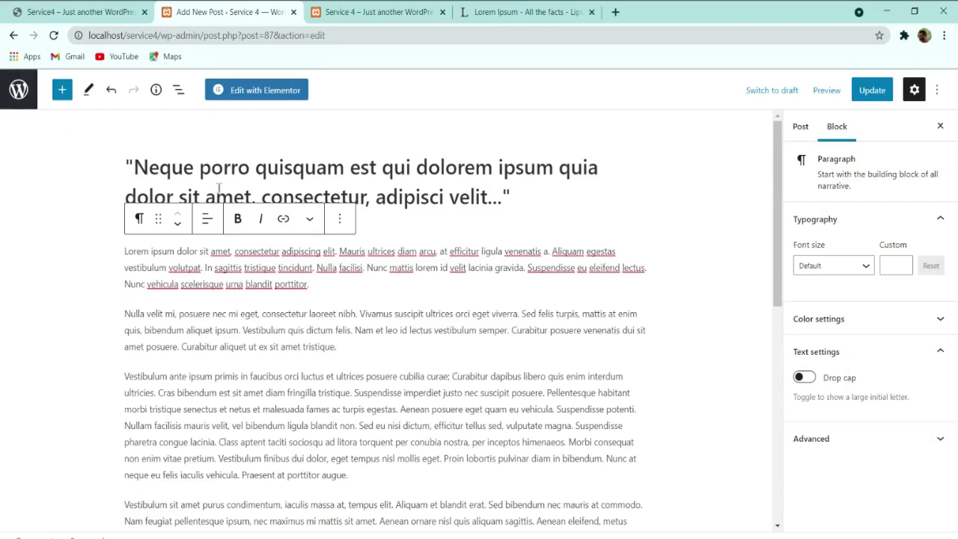
click(19, 90)
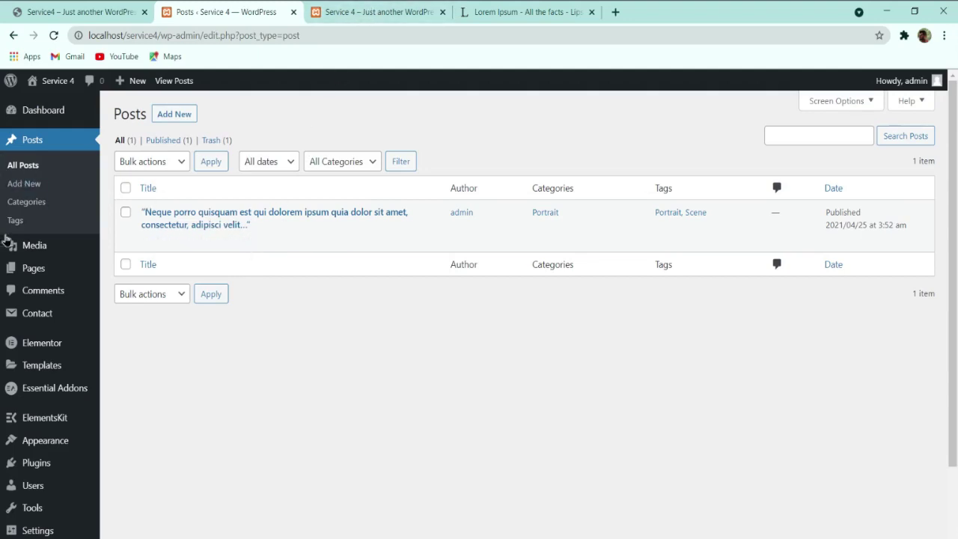
Step: Edit the Home page with Elementor from All Pages, scroll to Latest Blog Posts, and search widgets for 'post'
mouse_move(30, 274)
click(128, 275)
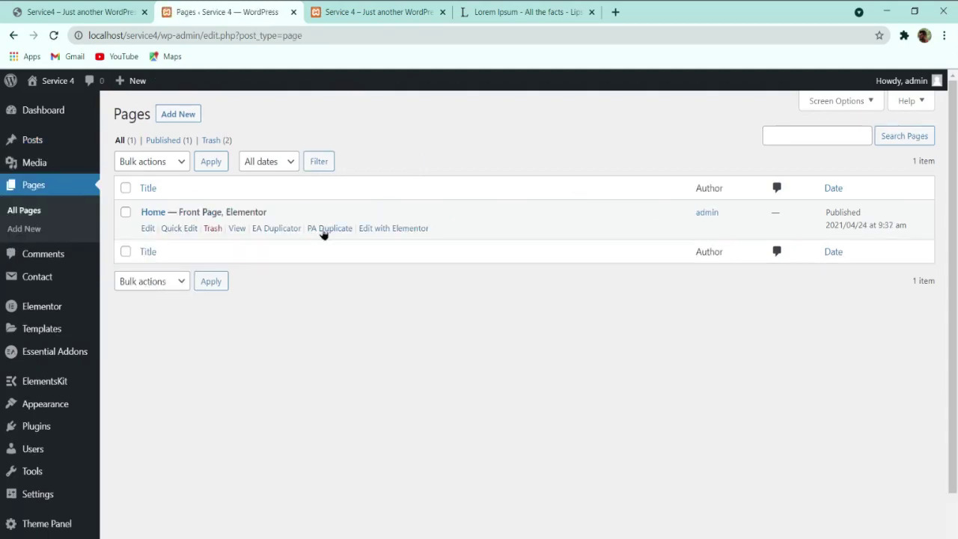
click(377, 231)
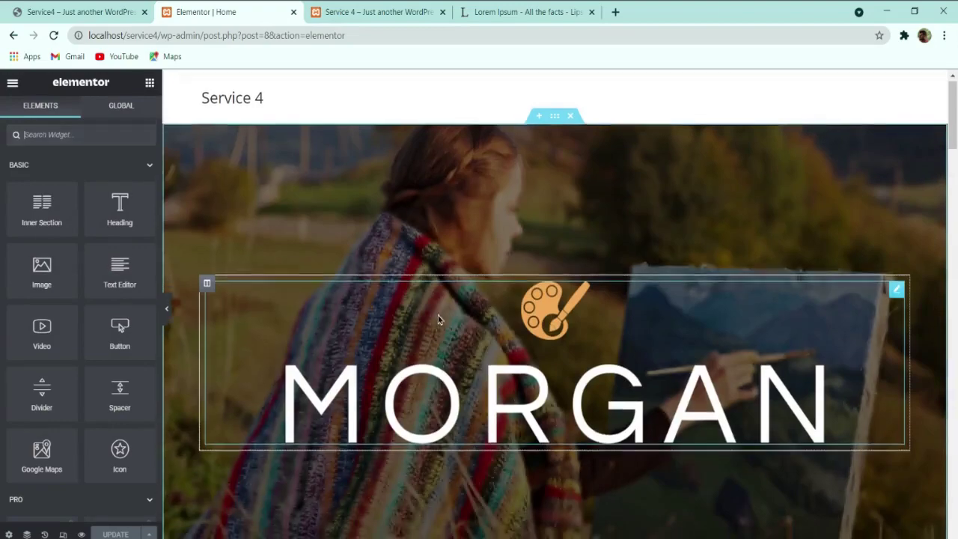
scroll(434, 318, down, 15)
scroll(432, 321, down, 5)
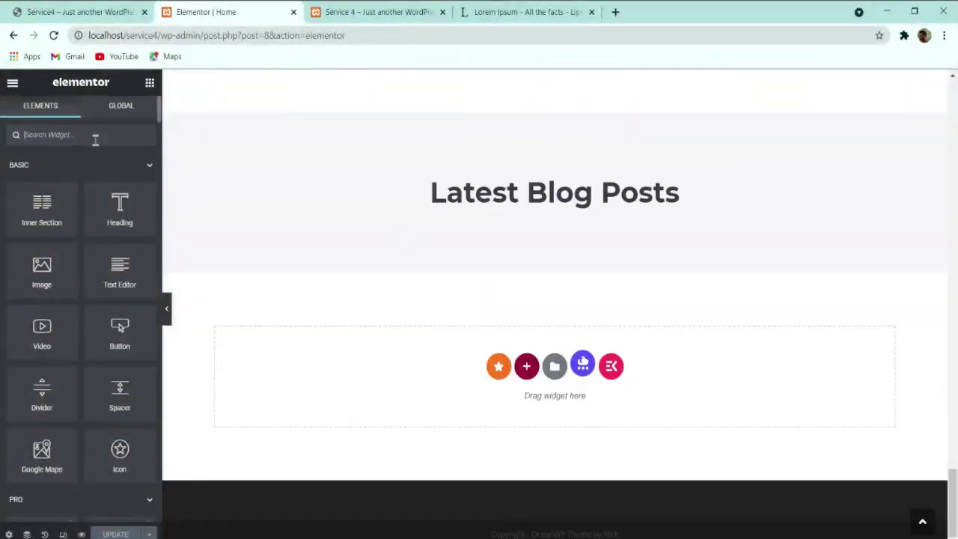
text(post)
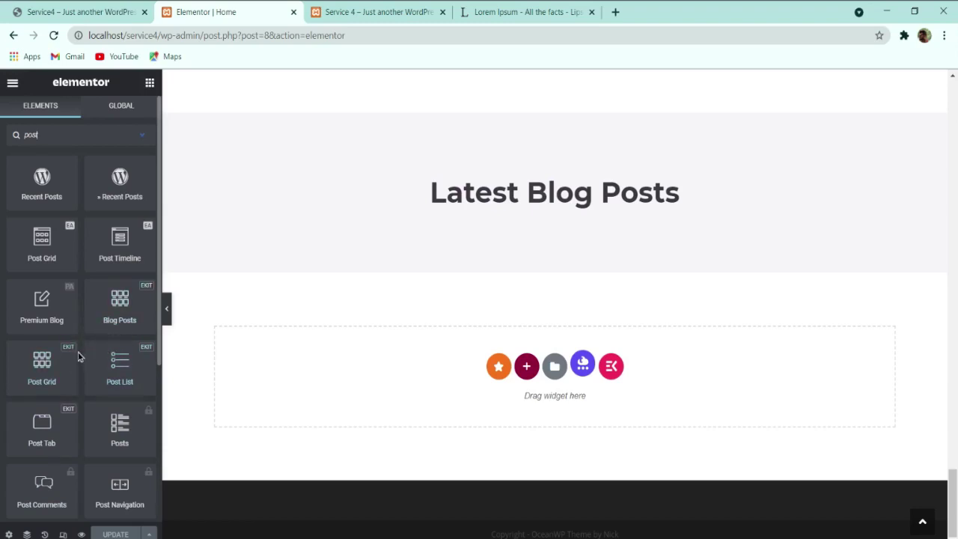
Step: Place a Post Grid under Latest Blog Posts with 3 posts per page and 3 columns
drag(42, 238, 66, 238)
drag(464, 207, 464, 213)
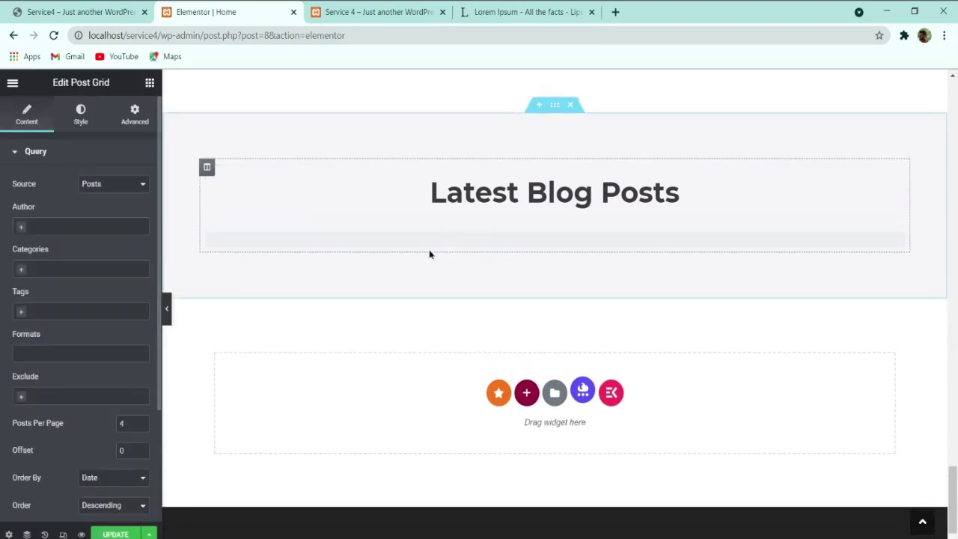
scroll(349, 313, down, 1)
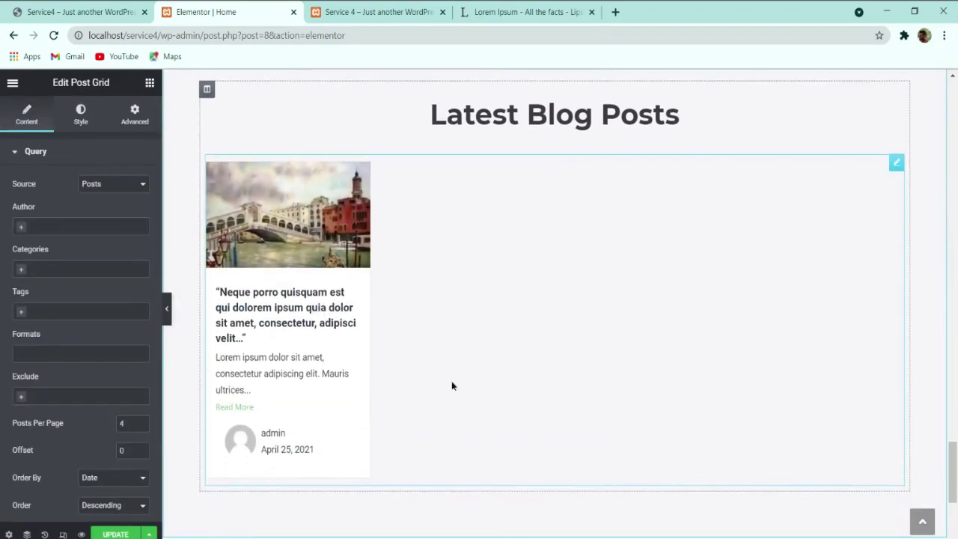
scroll(102, 264, down, 2)
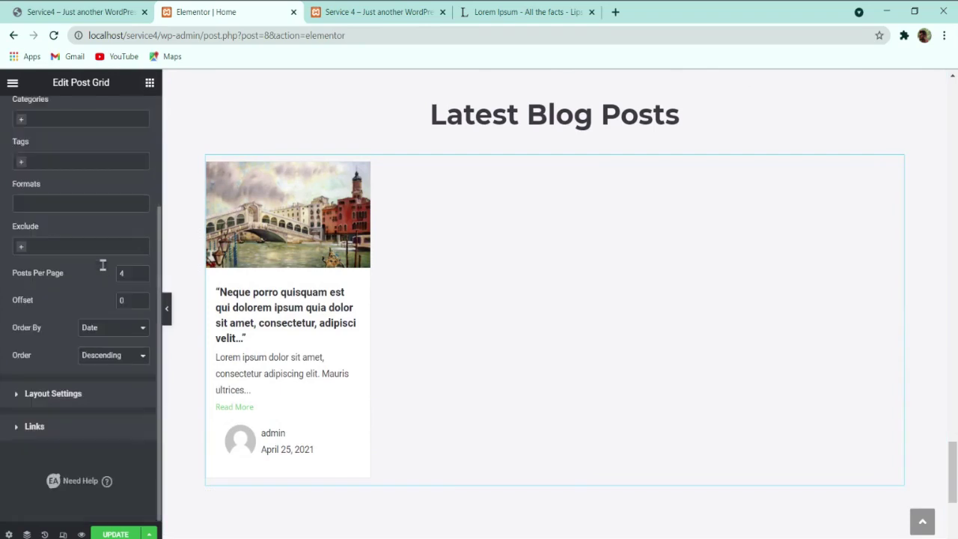
click(141, 276)
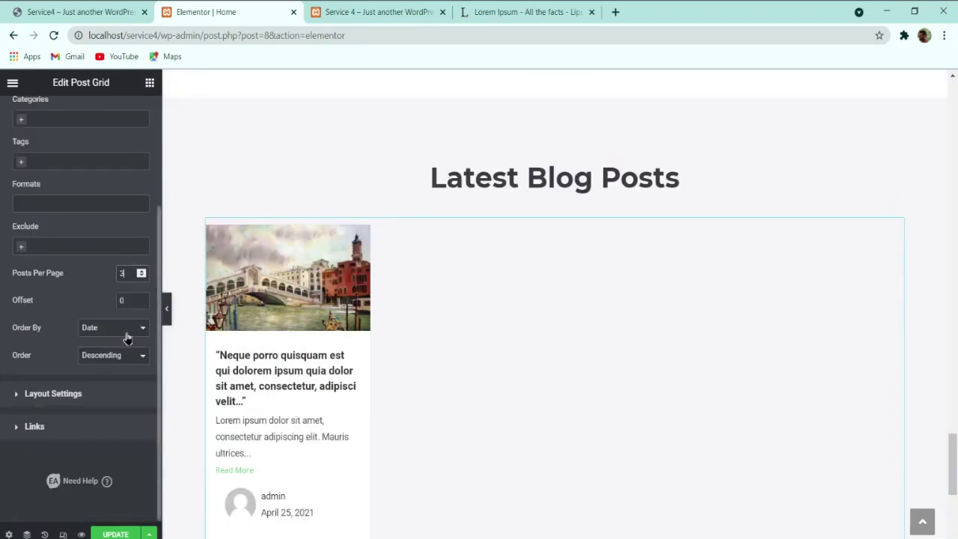
click(58, 408)
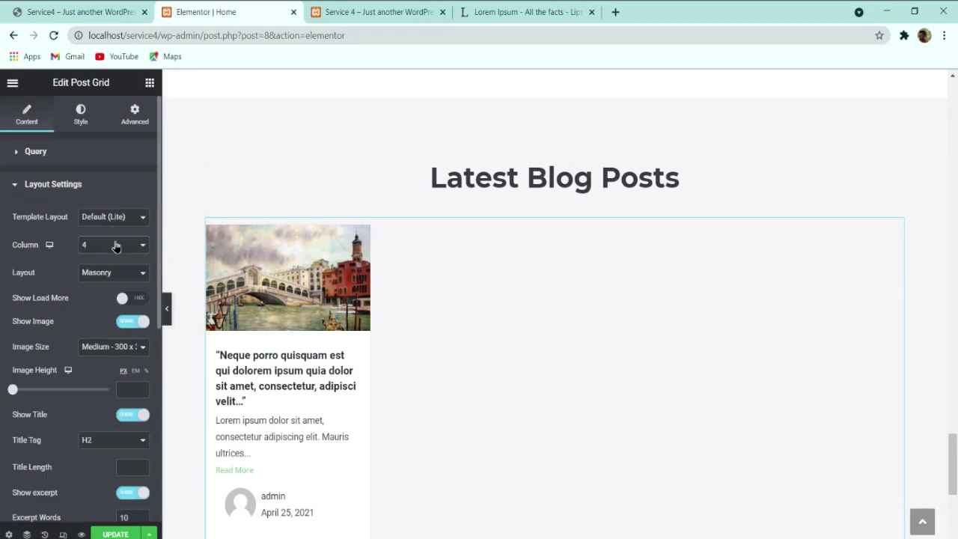
click(112, 286)
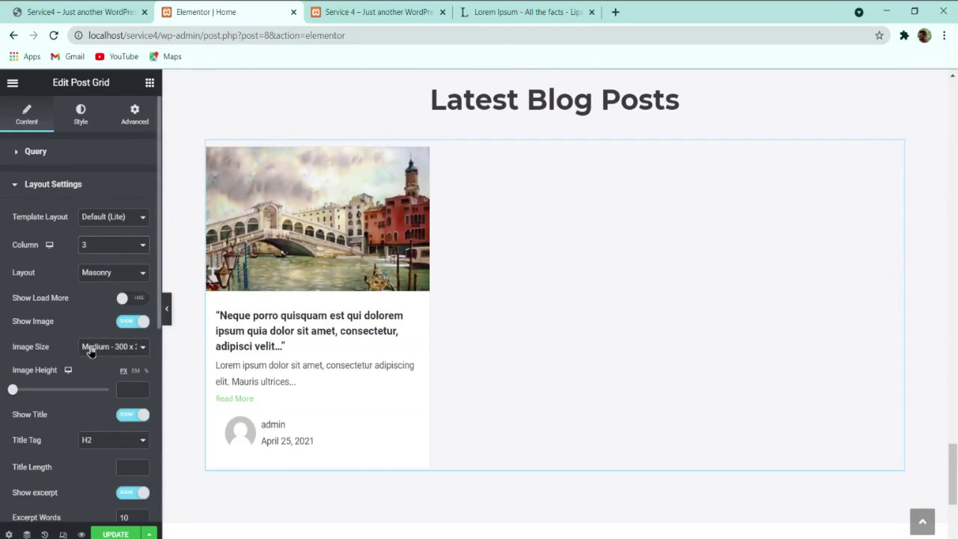
Step: Hide the author avatar, author name and date on the post card
scroll(93, 367, down, 3)
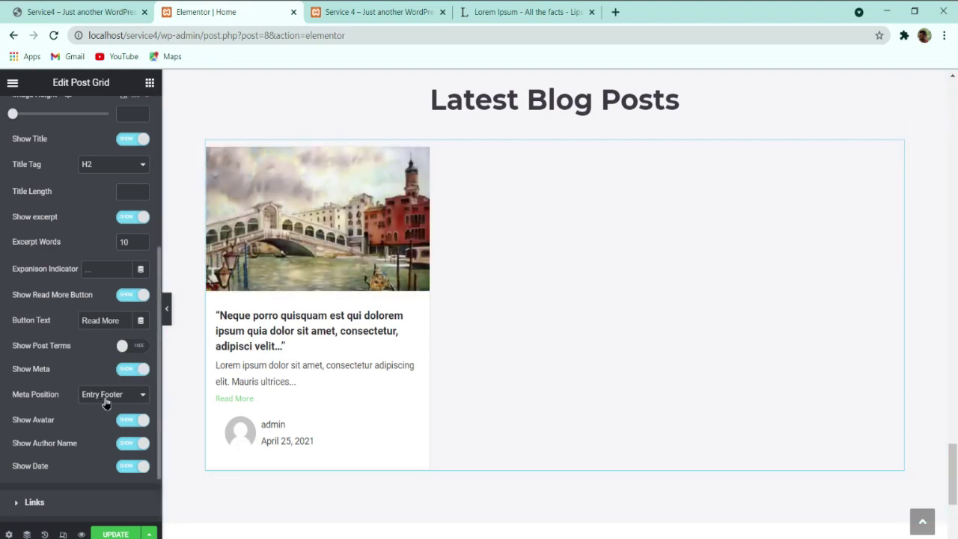
click(136, 421)
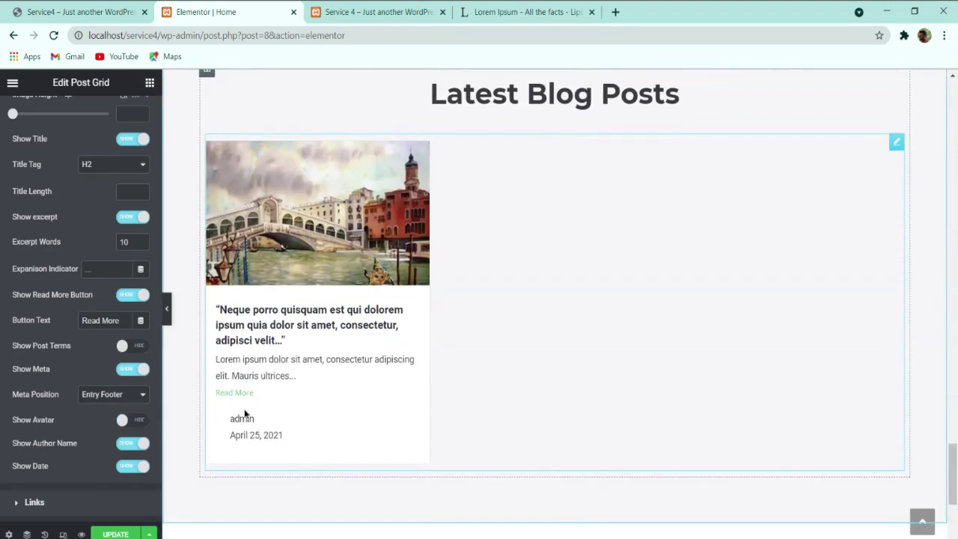
click(129, 444)
click(127, 466)
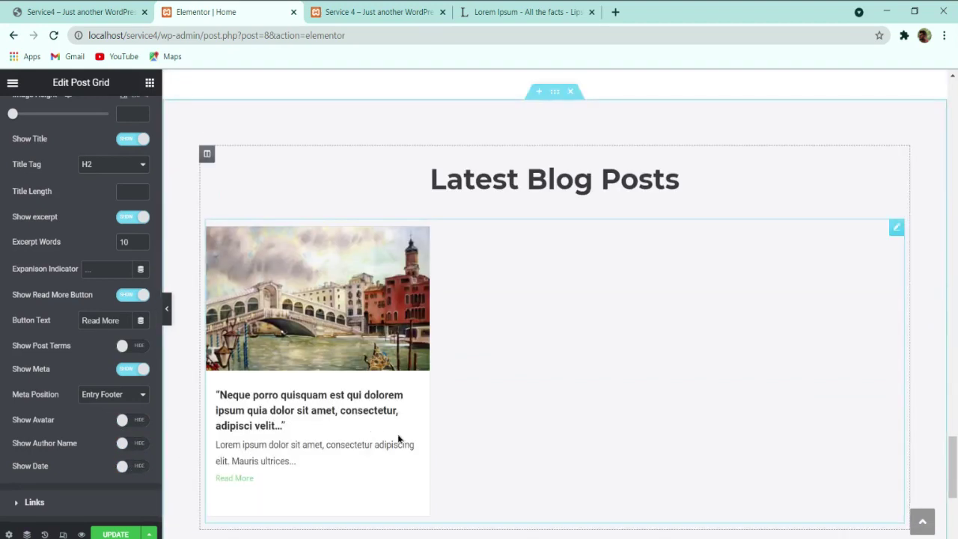
scroll(299, 359, down, 1)
scroll(64, 421, down, 1)
scroll(57, 406, up, 4)
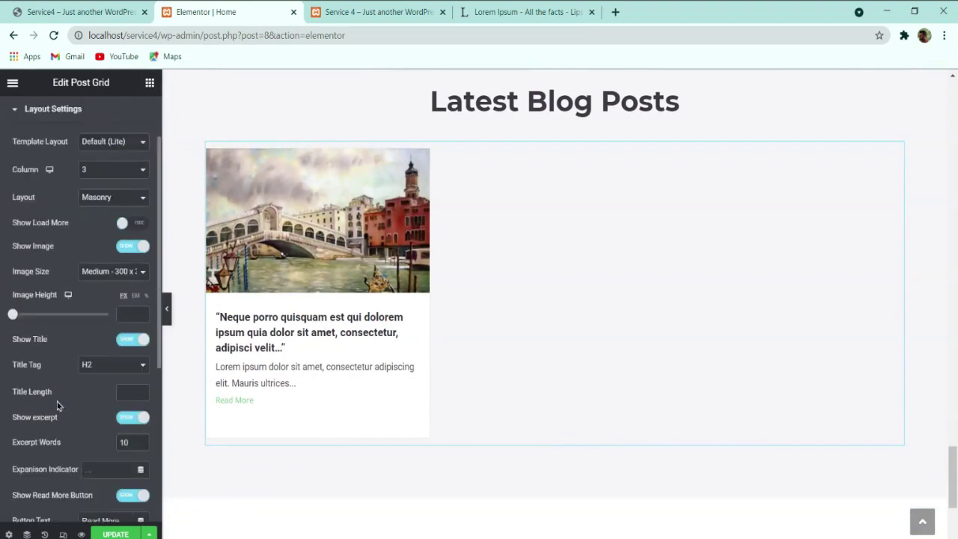
scroll(56, 404, up, 1)
Step: Try the Style Two and Style Three looks in the post grid's style options
click(80, 114)
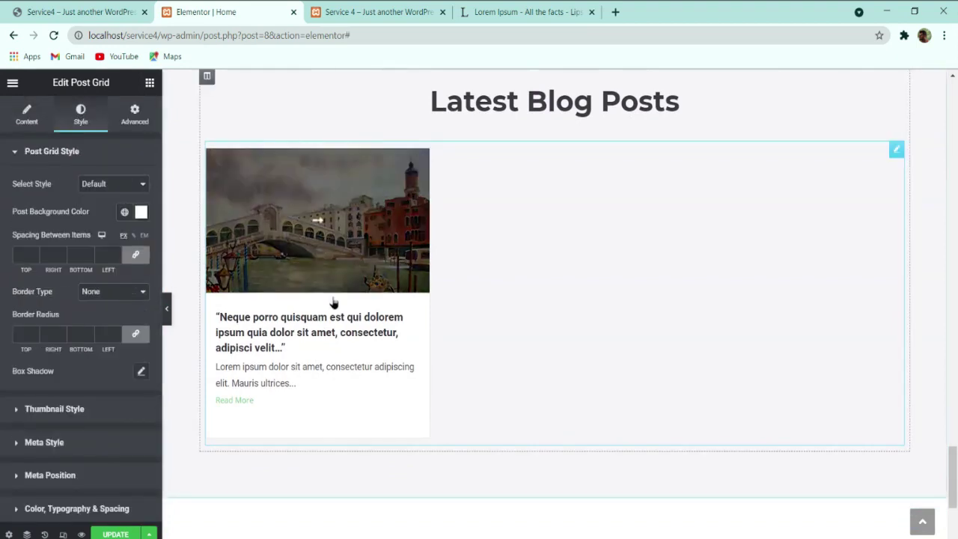
click(112, 411)
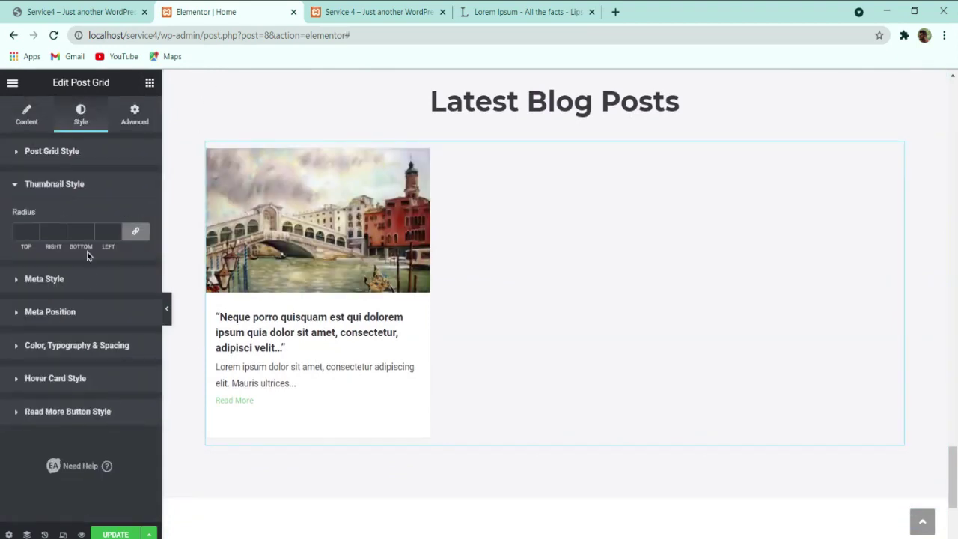
click(69, 152)
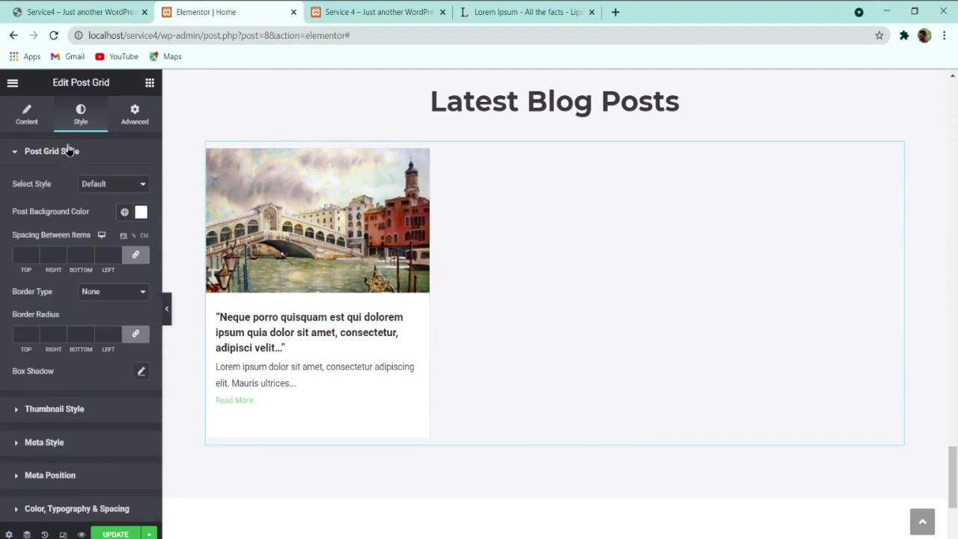
click(122, 186)
click(112, 196)
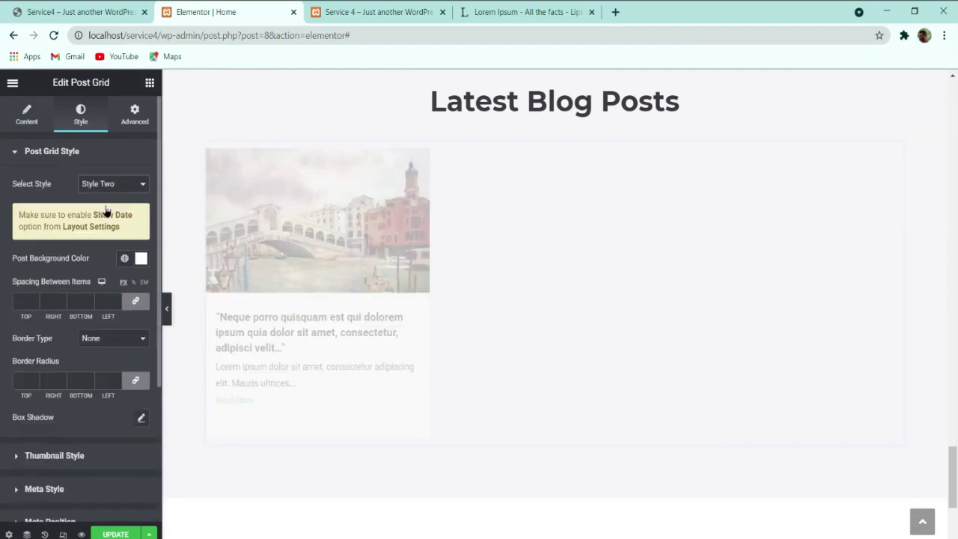
click(116, 191)
click(129, 234)
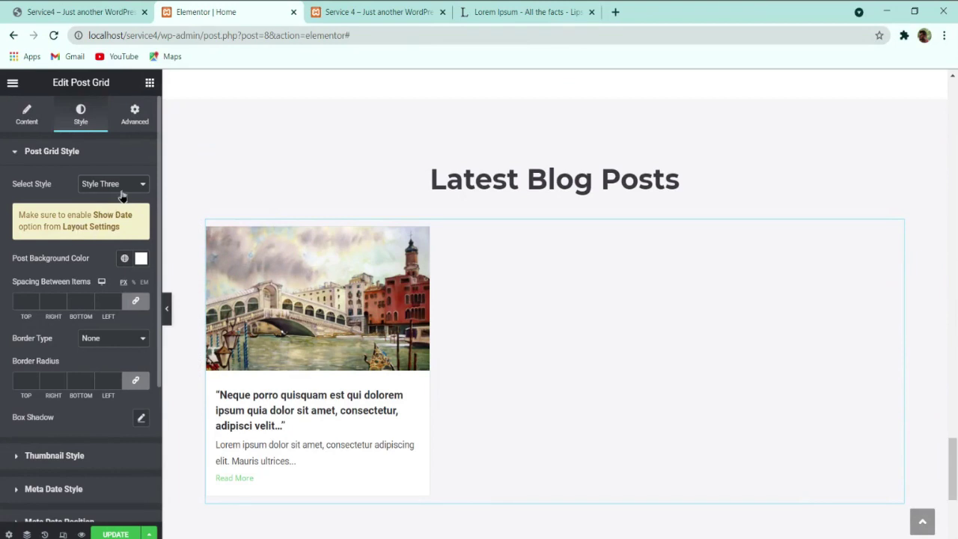
Step: Turn Show Date back on in the grid's Layout Settings
click(27, 114)
scroll(56, 343, down, 3)
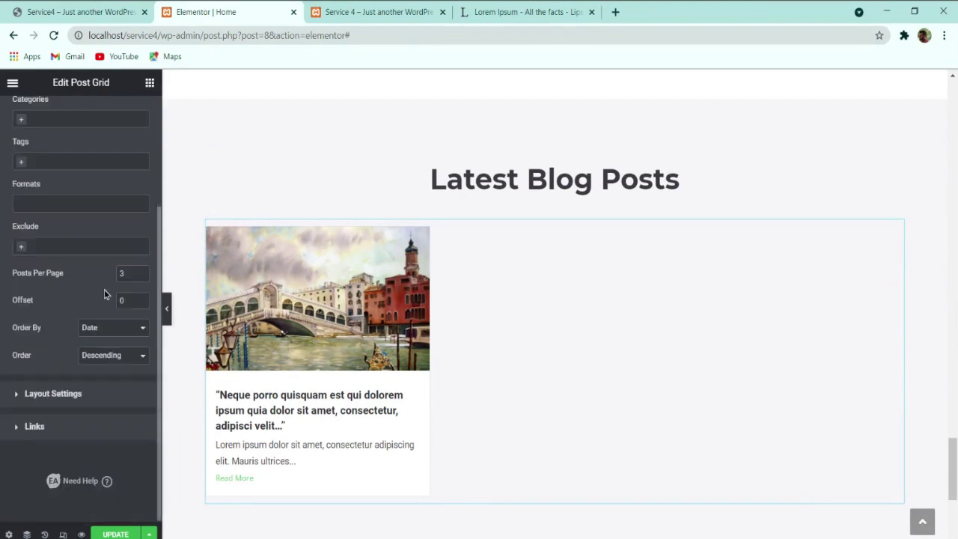
click(52, 394)
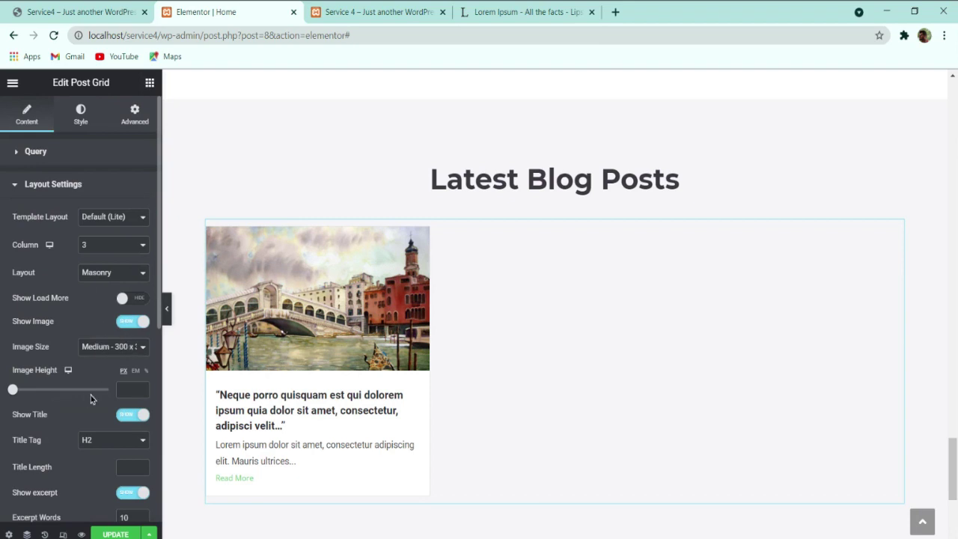
scroll(93, 397, down, 4)
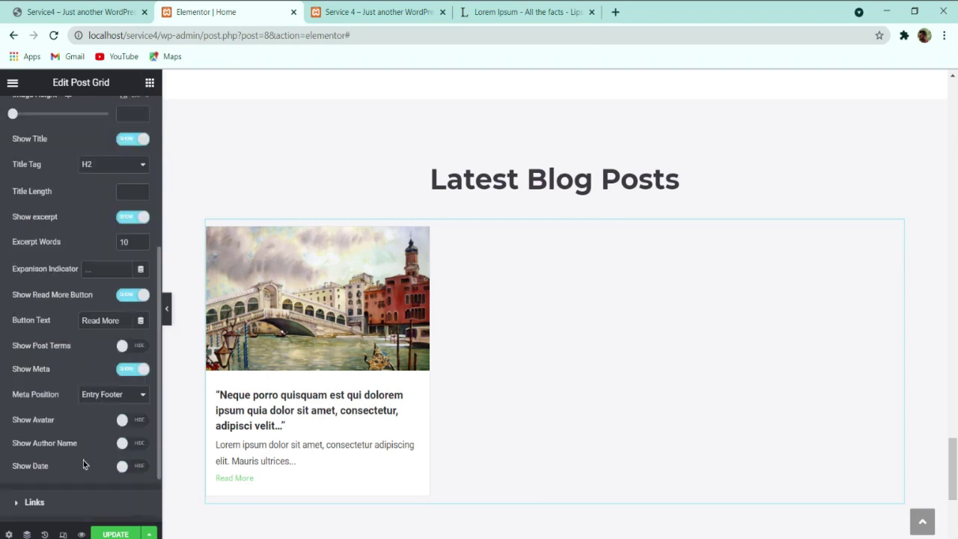
click(127, 465)
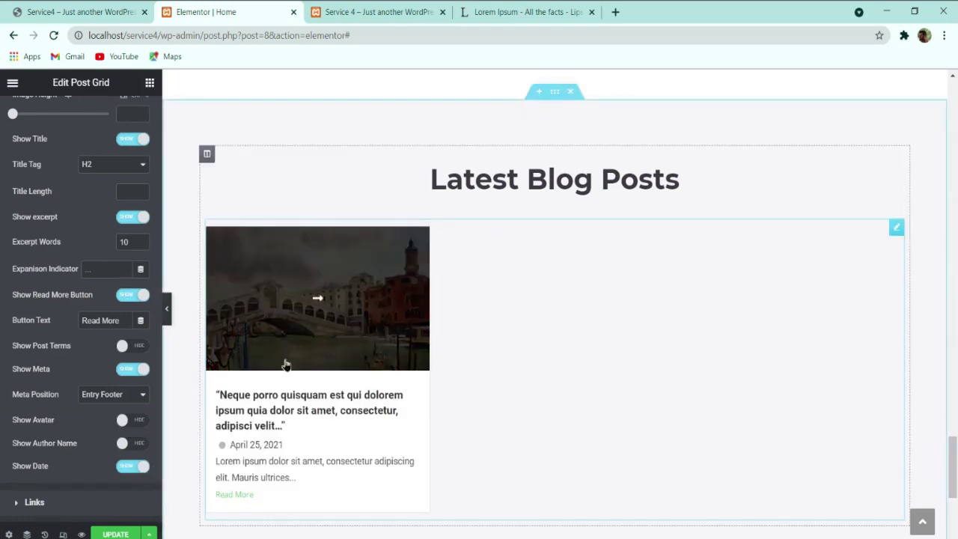
Step: Compare the Default style and settle on Style Two for the post grid
scroll(112, 279, up, 4)
click(80, 114)
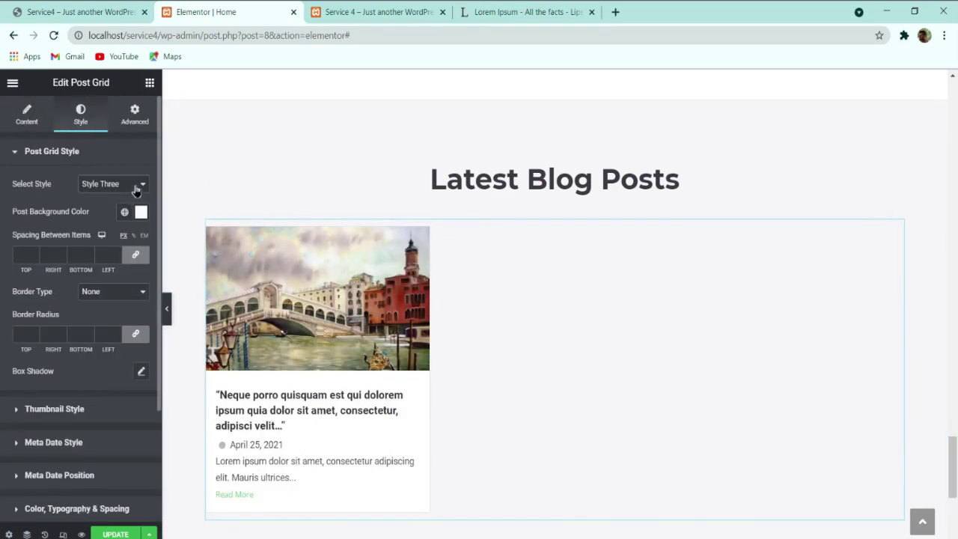
click(132, 201)
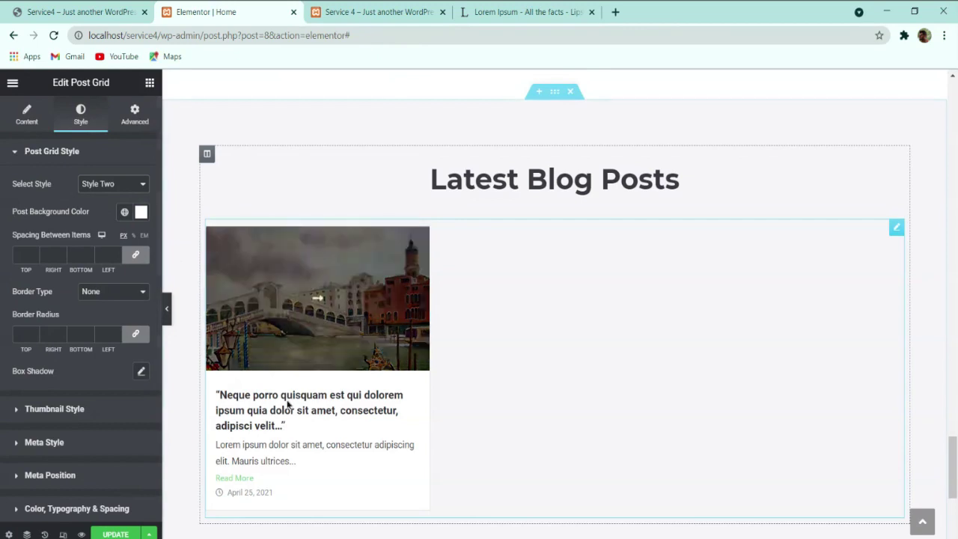
click(103, 198)
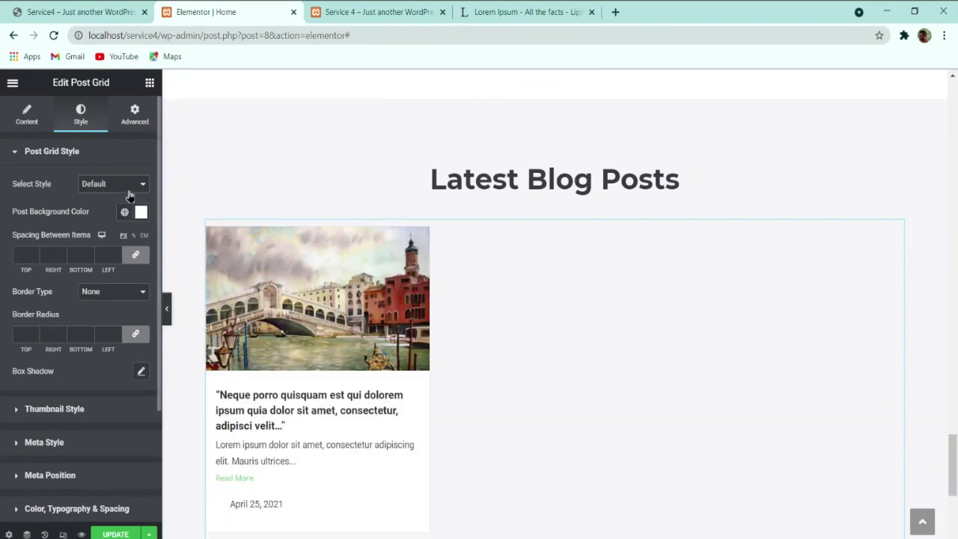
click(124, 199)
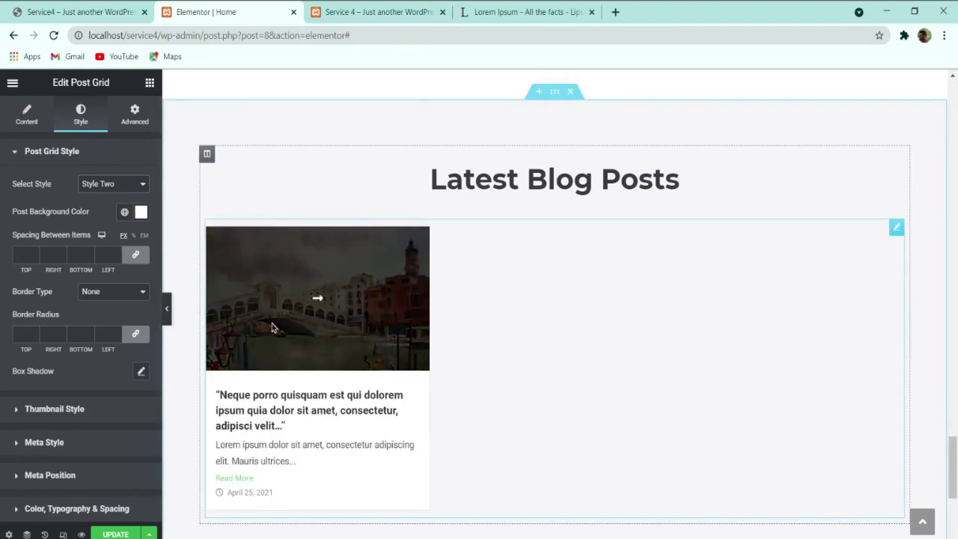
scroll(73, 333, down, 2)
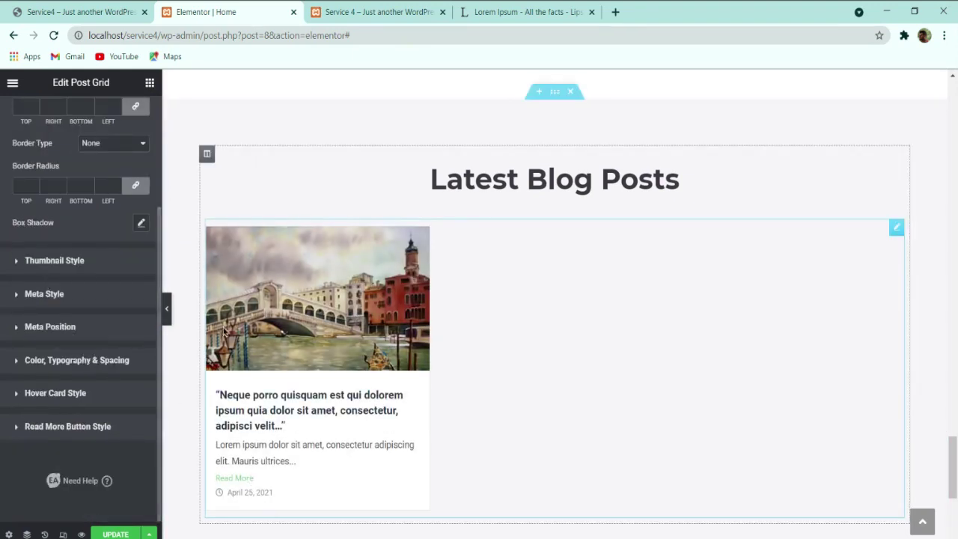
Step: Delete the hover overlay's arrow icon and make its black background semi-transparent (#00000078)
click(81, 394)
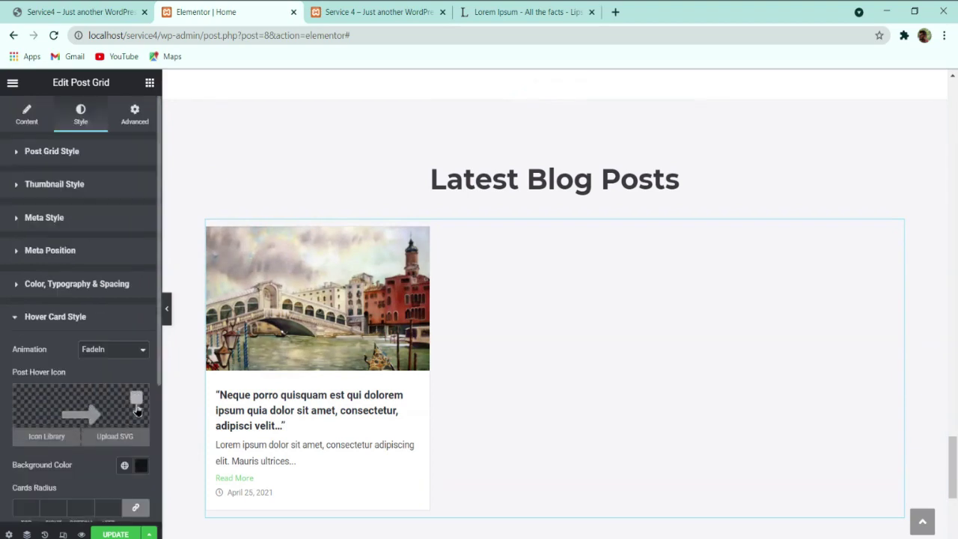
click(137, 403)
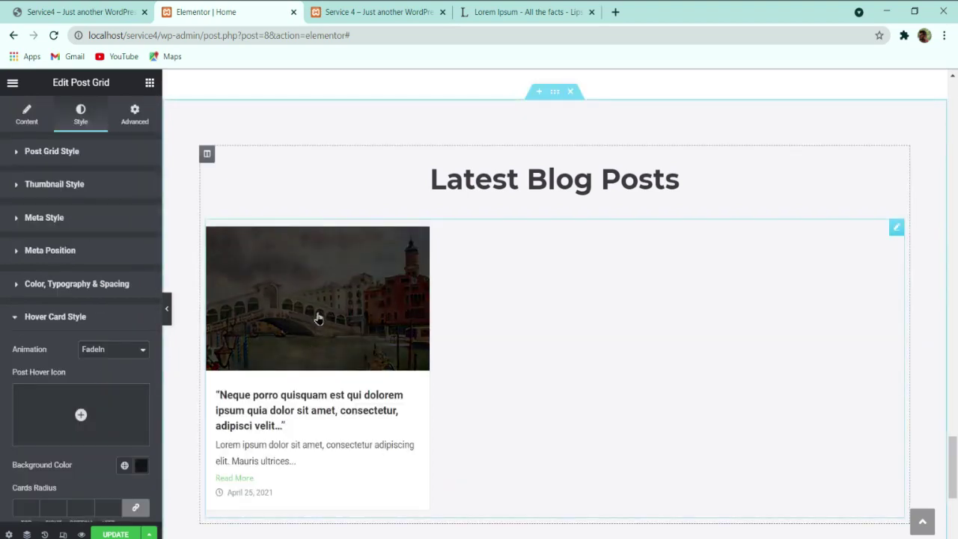
click(140, 465)
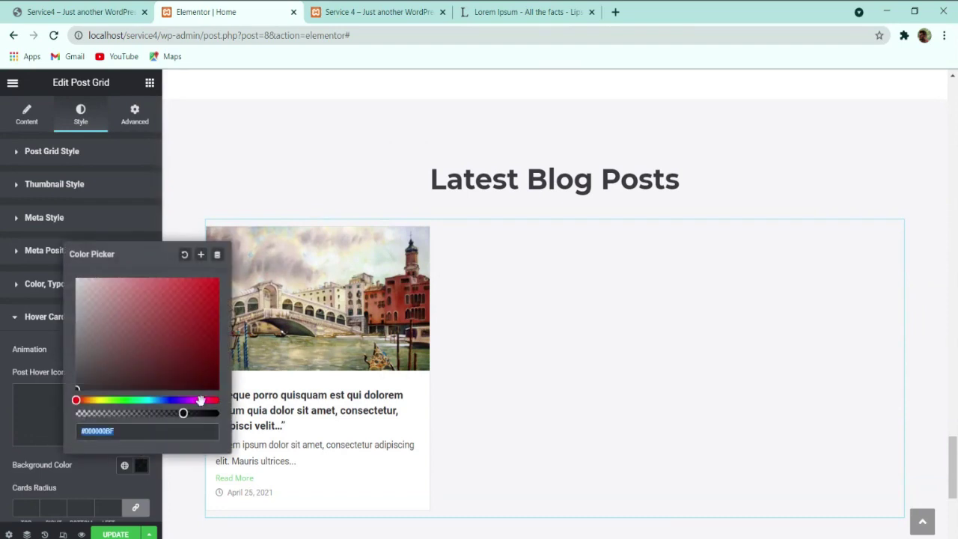
drag(182, 414, 143, 413)
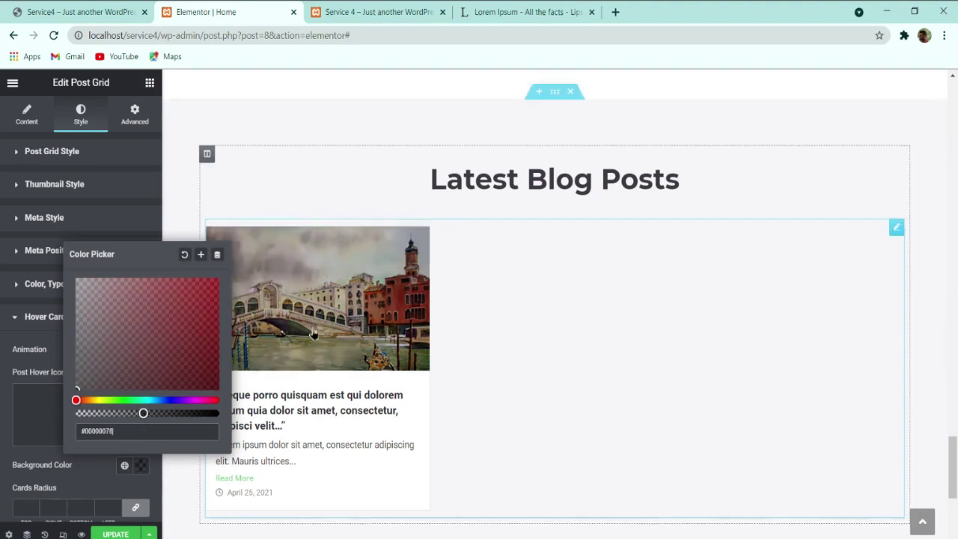
click(3, 373)
scroll(83, 361, down, 3)
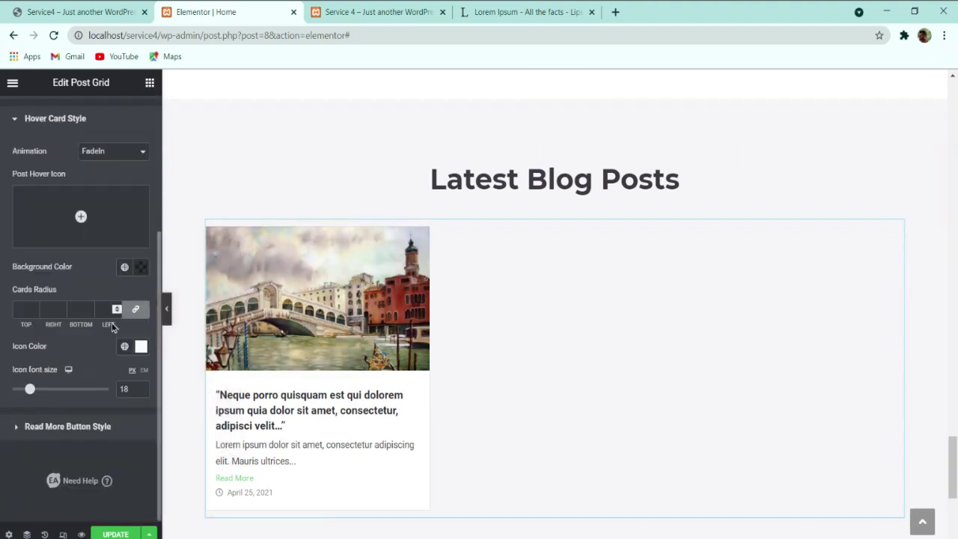
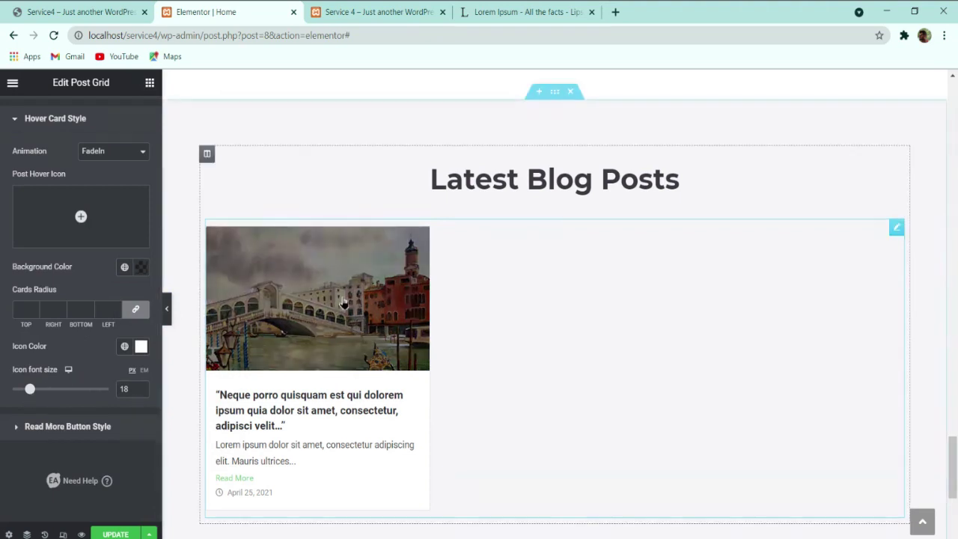
Step: Look up the View My Portfolio button's orange colour to reuse on the Read More button
click(90, 432)
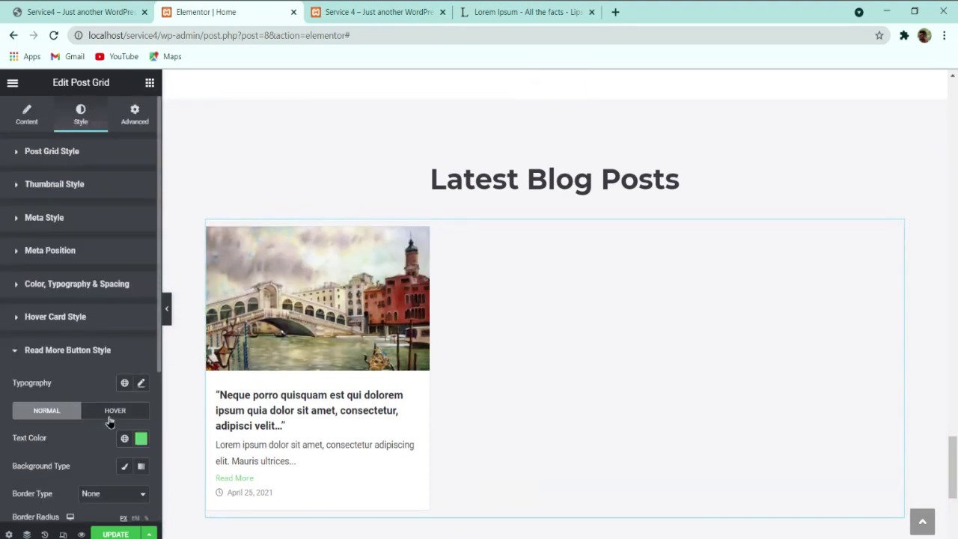
click(141, 439)
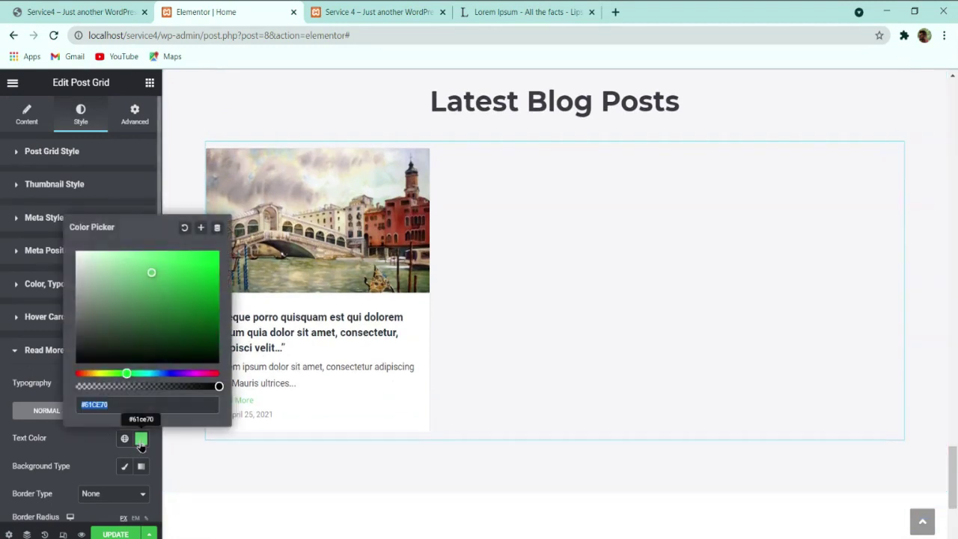
click(96, 444)
scroll(121, 418, down, 5)
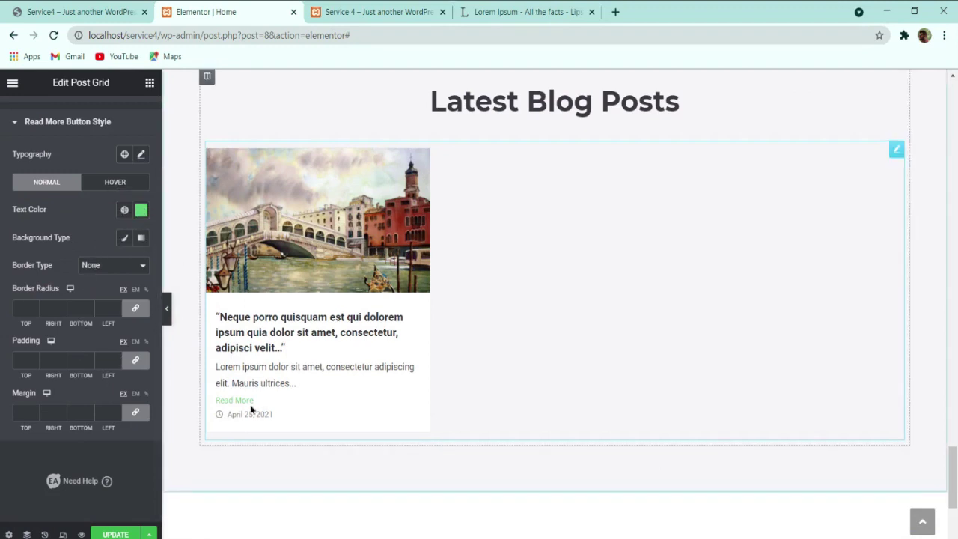
scroll(285, 416, up, 5)
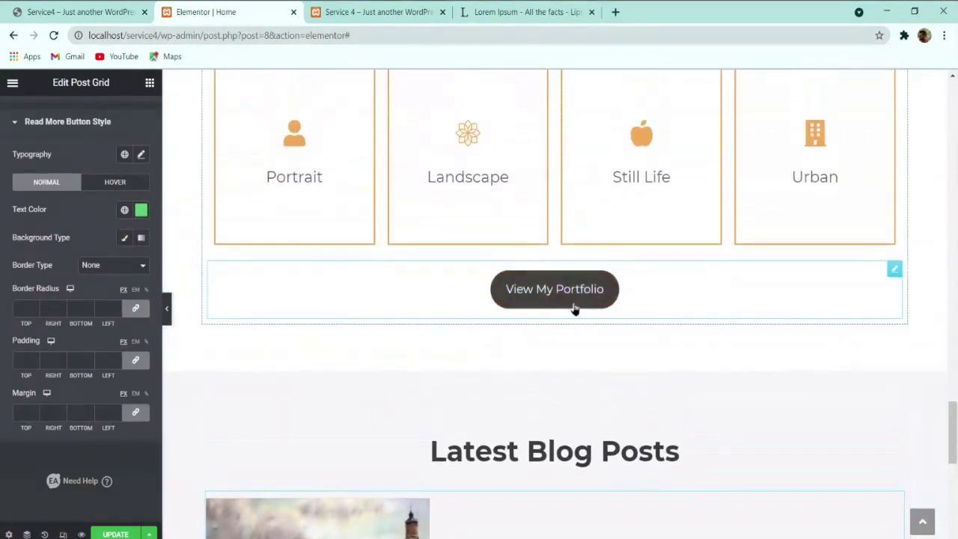
click(314, 295)
click(81, 114)
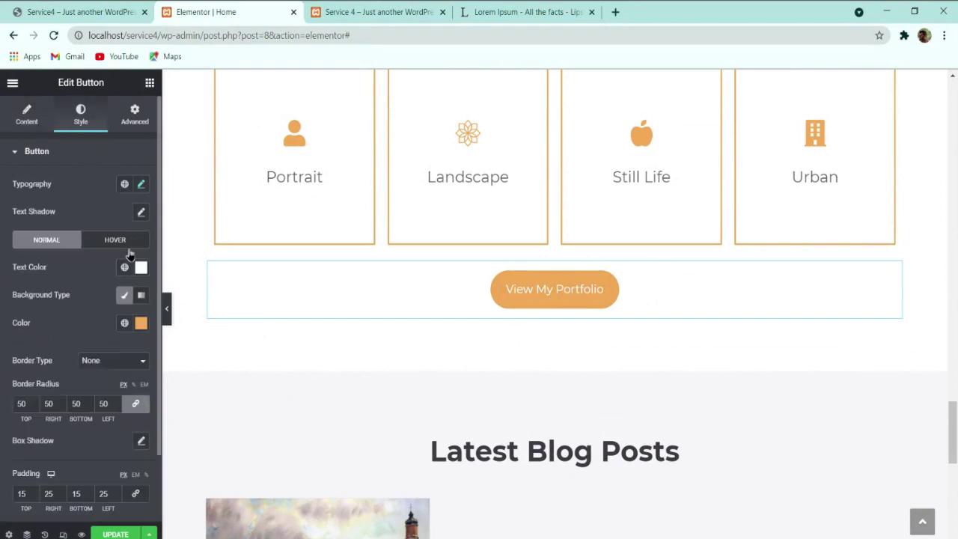
click(141, 325)
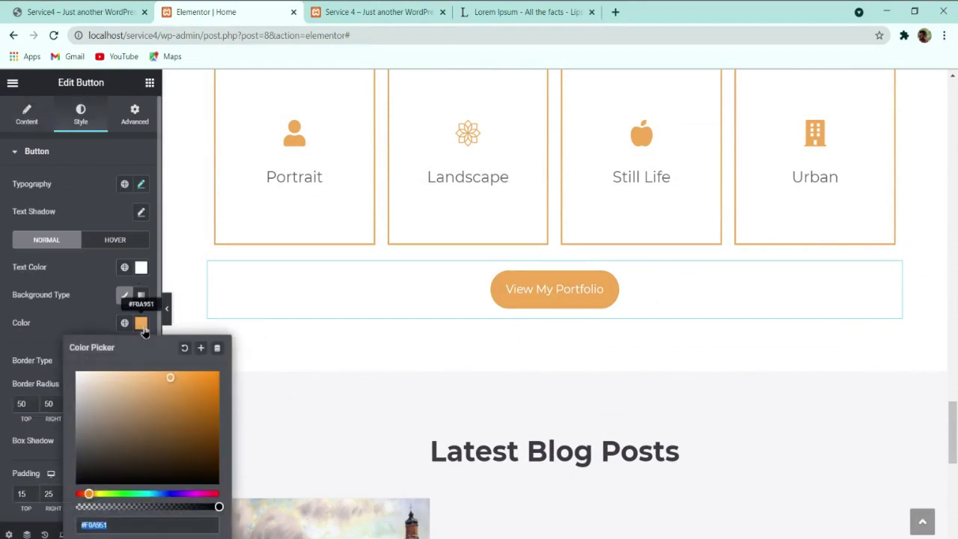
click(321, 321)
scroll(314, 344, down, 4)
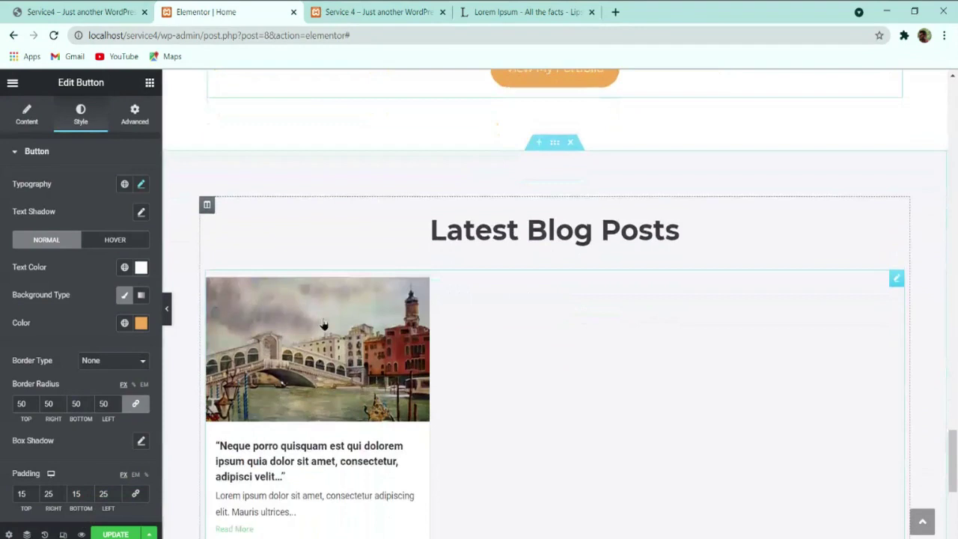
click(305, 433)
Step: Give the Read More button white #FFFFFF text on a classic orange #F0A951 background
scroll(86, 346, down, 2)
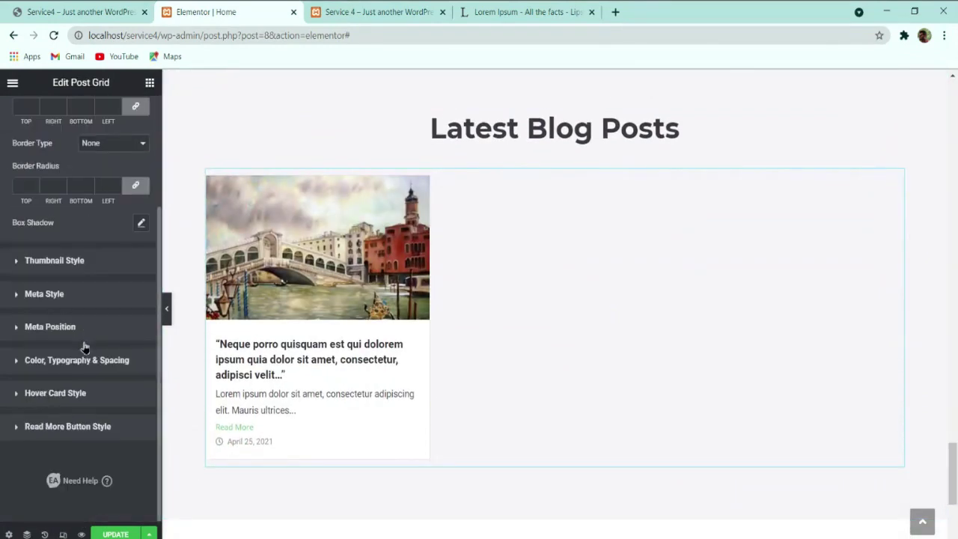
click(52, 427)
click(141, 209)
drag(112, 277, 26, 212)
click(29, 238)
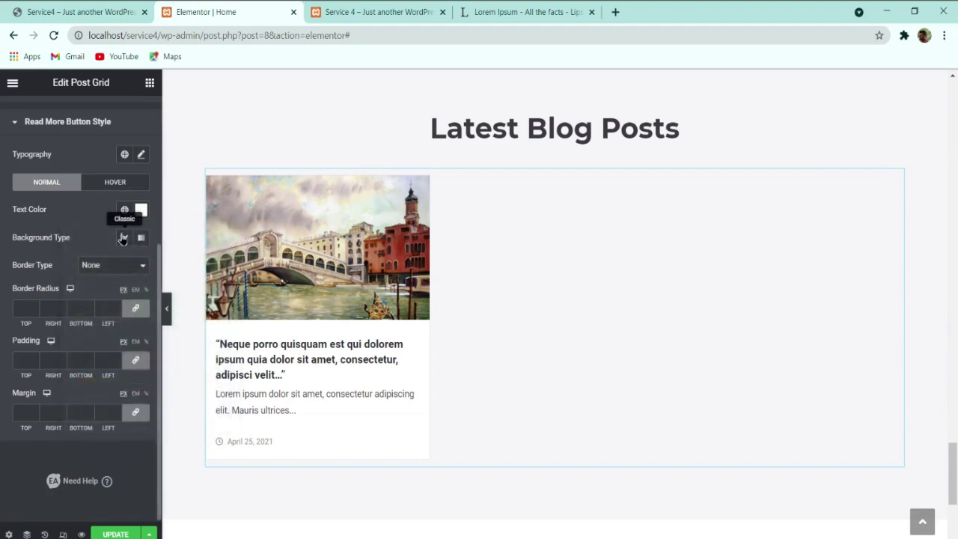
click(124, 237)
click(140, 266)
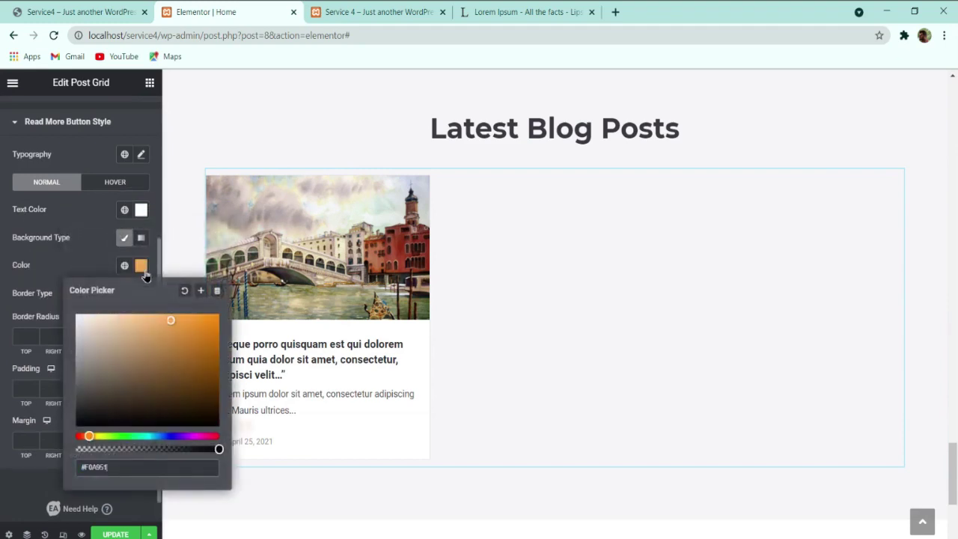
click(51, 276)
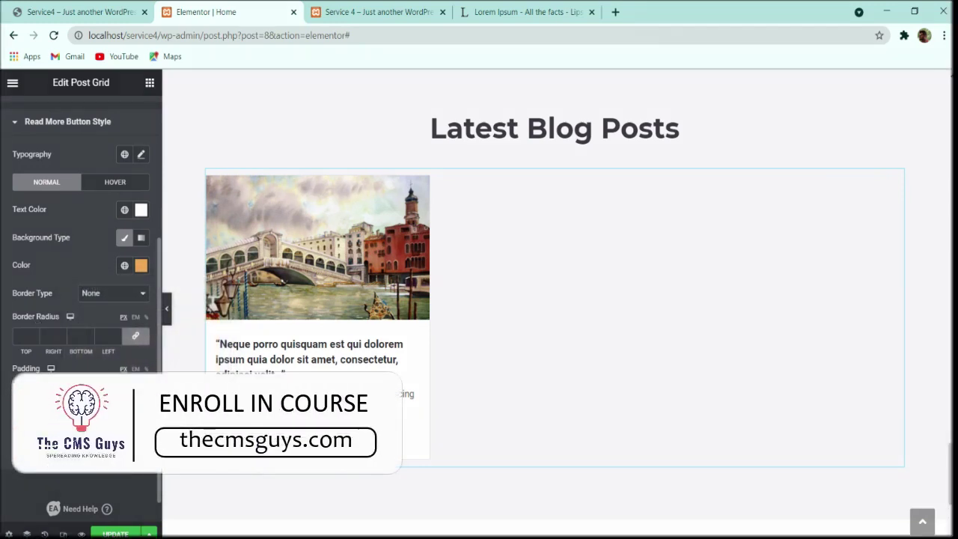
Step: Unlink the Read More padding and set it to 7, 14, 7, 14
click(35, 388)
text(10)
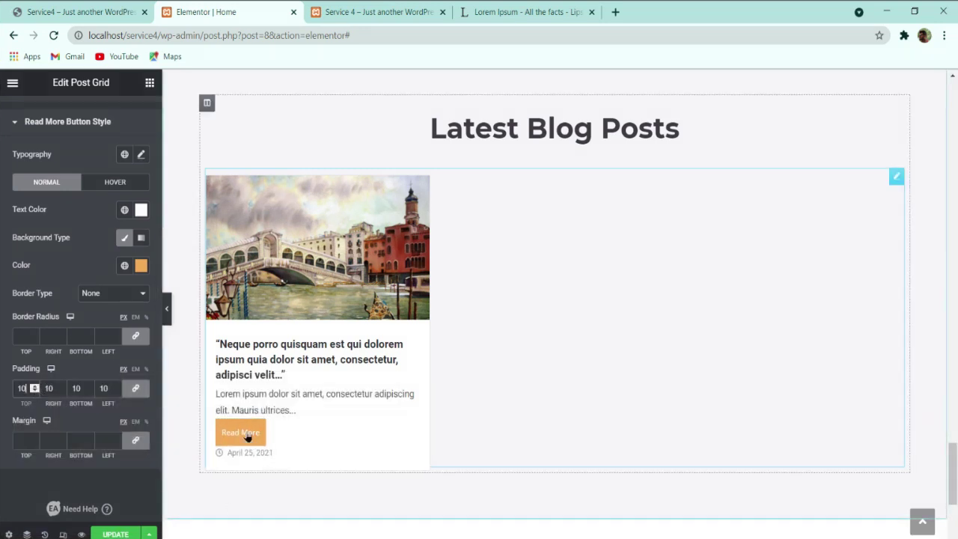
click(136, 388)
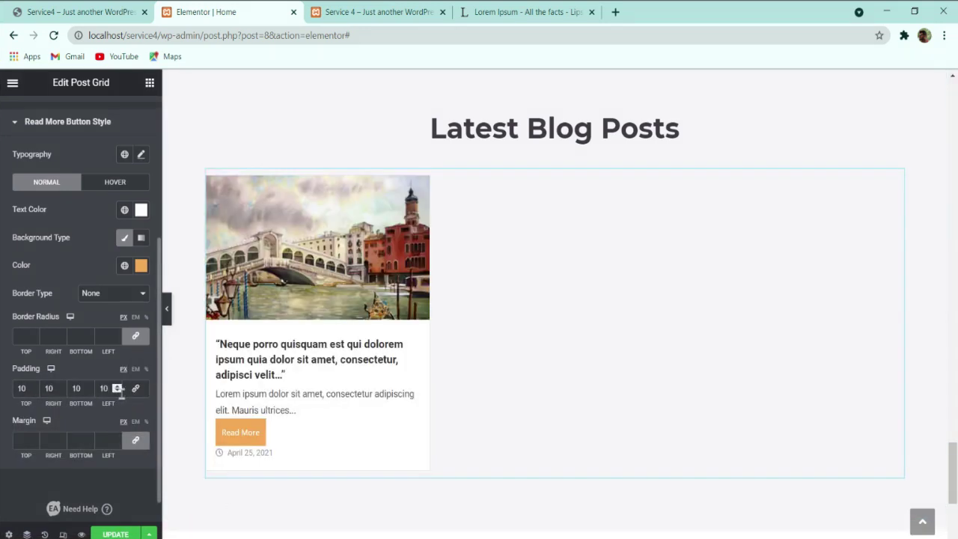
click(89, 390)
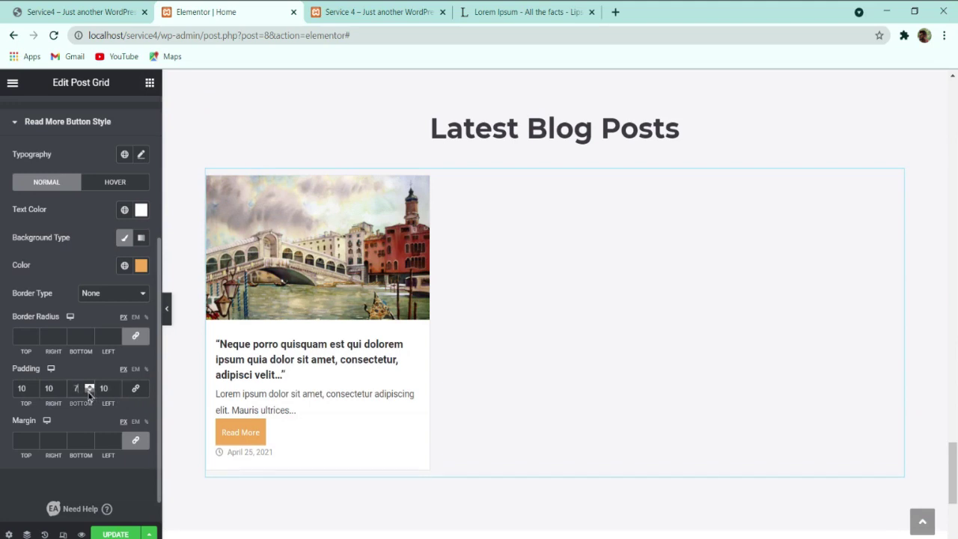
click(34, 391)
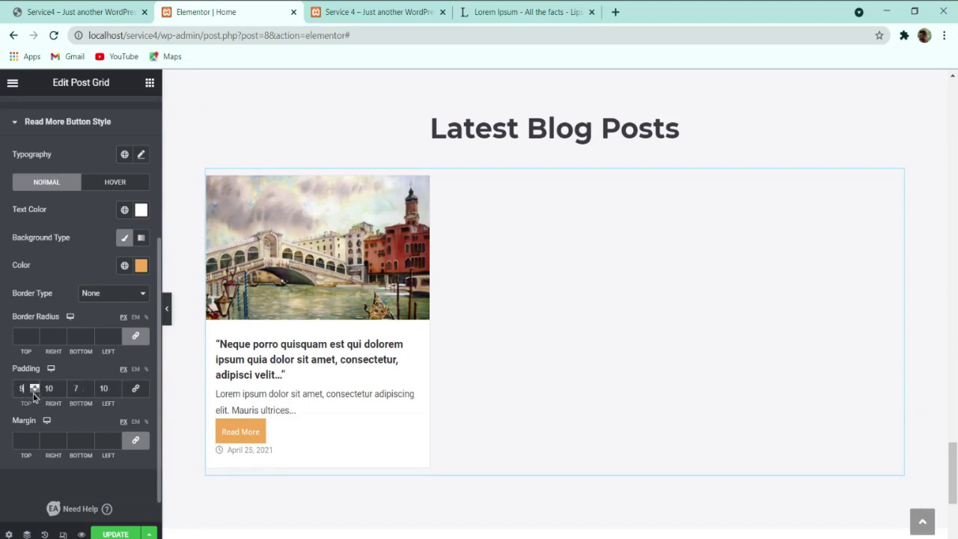
click(62, 390)
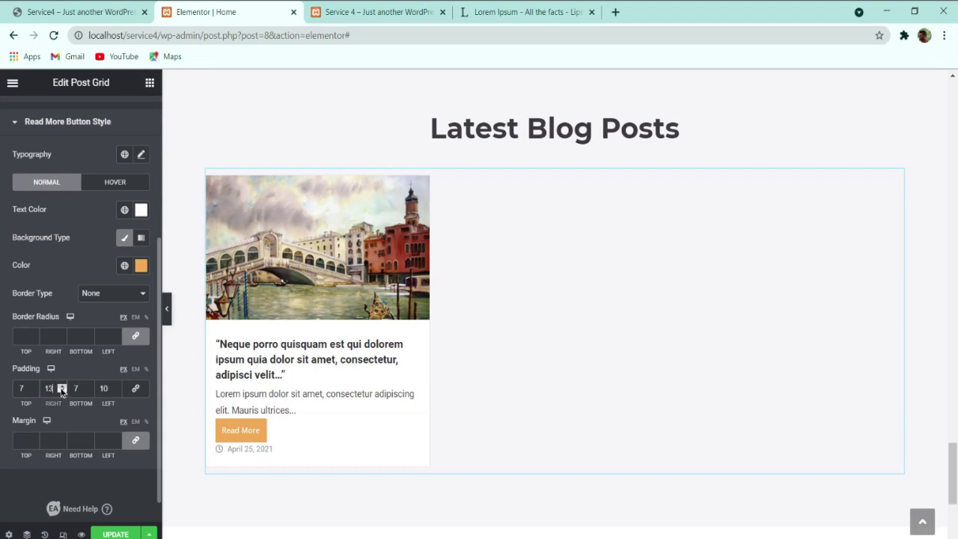
click(63, 386)
click(116, 386)
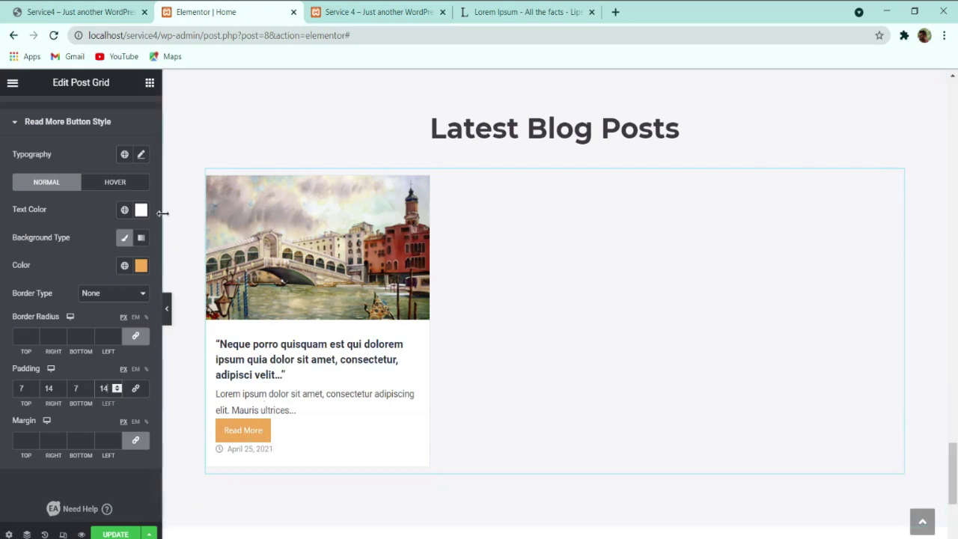
Step: Set the Read More typography to Martel, 14 px, weight 400
click(141, 154)
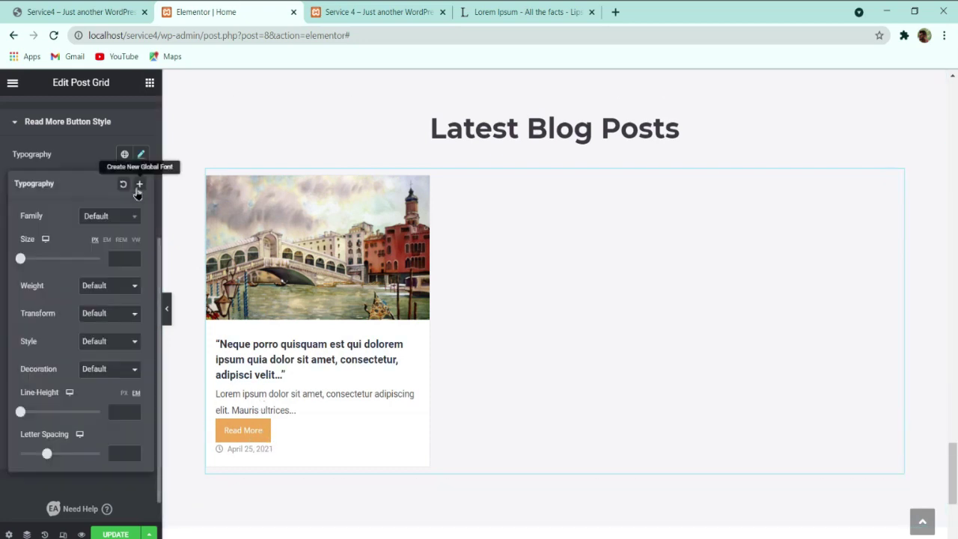
click(98, 217)
text(martel)
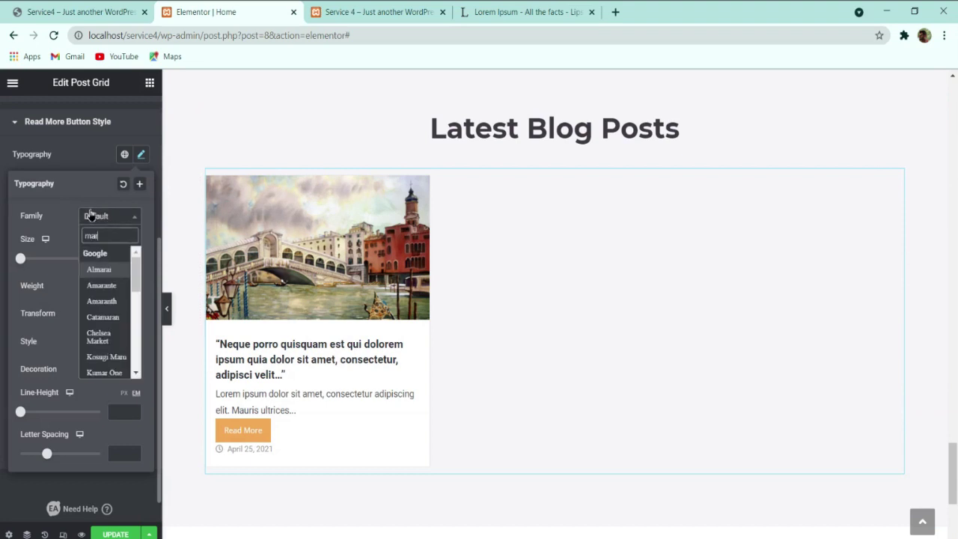
key(Return)
click(125, 259)
text(16)
key(Down)
key(Down)
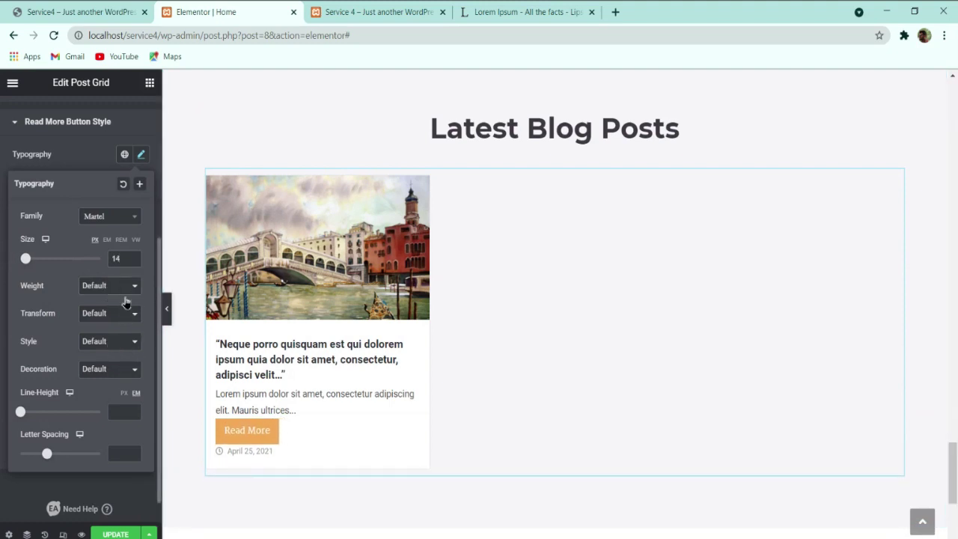
click(109, 339)
click(83, 158)
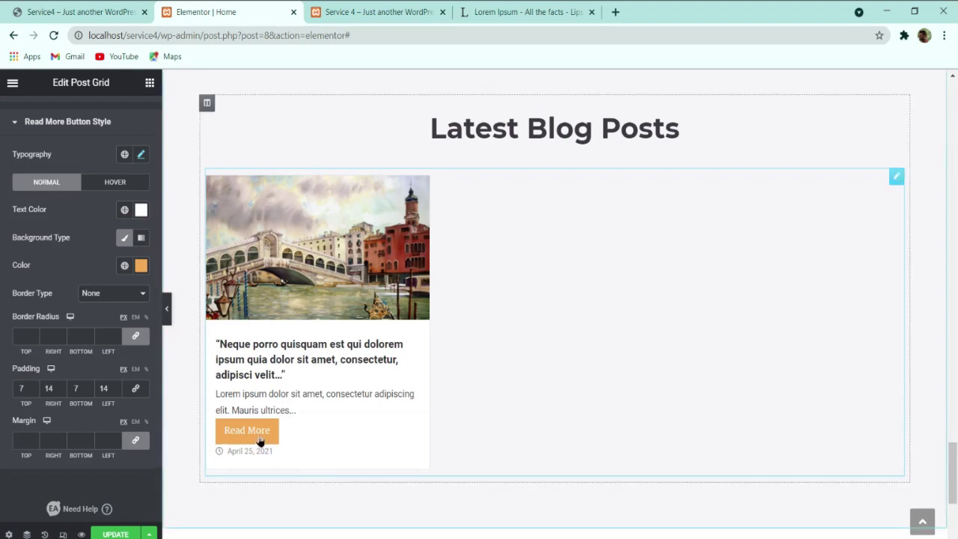
Step: Give the Read More hover state white text on a classic dark grey background
click(99, 186)
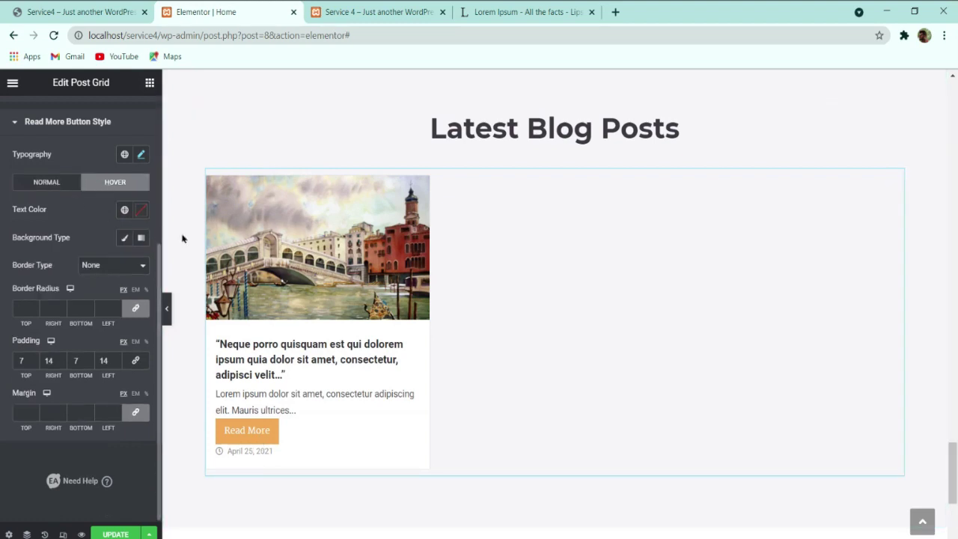
click(58, 185)
click(122, 187)
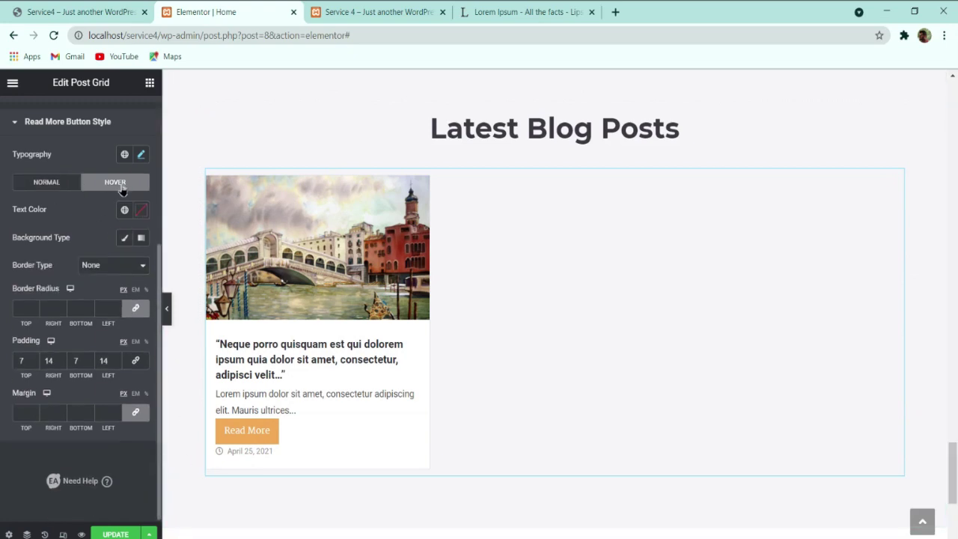
click(143, 212)
drag(134, 293, 25, 190)
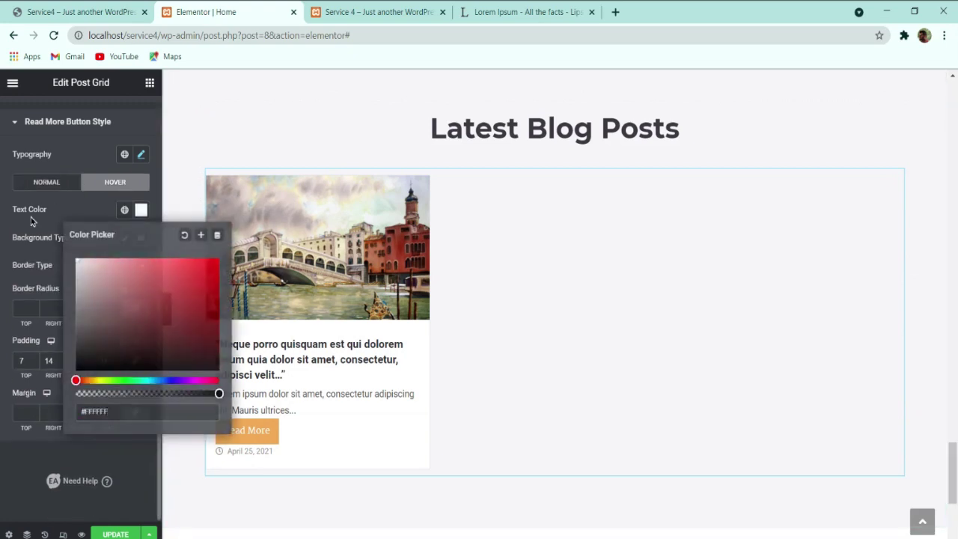
click(32, 221)
click(124, 237)
click(140, 265)
drag(139, 318, 78, 394)
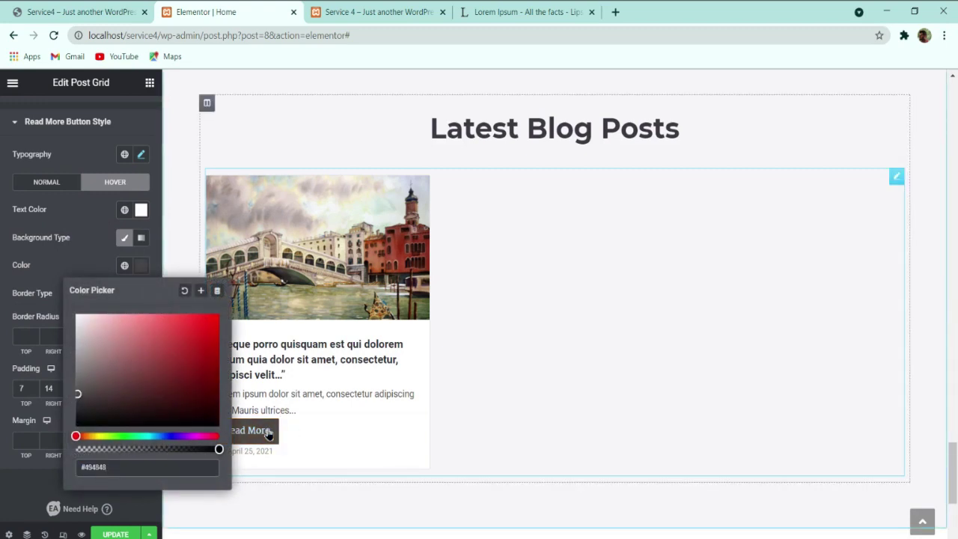
click(25, 293)
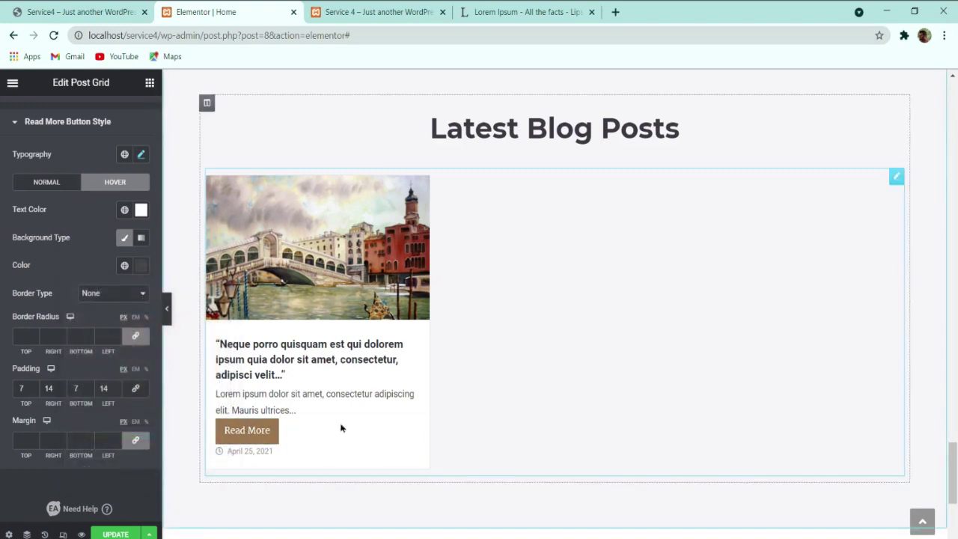
scroll(50, 308, up, 3)
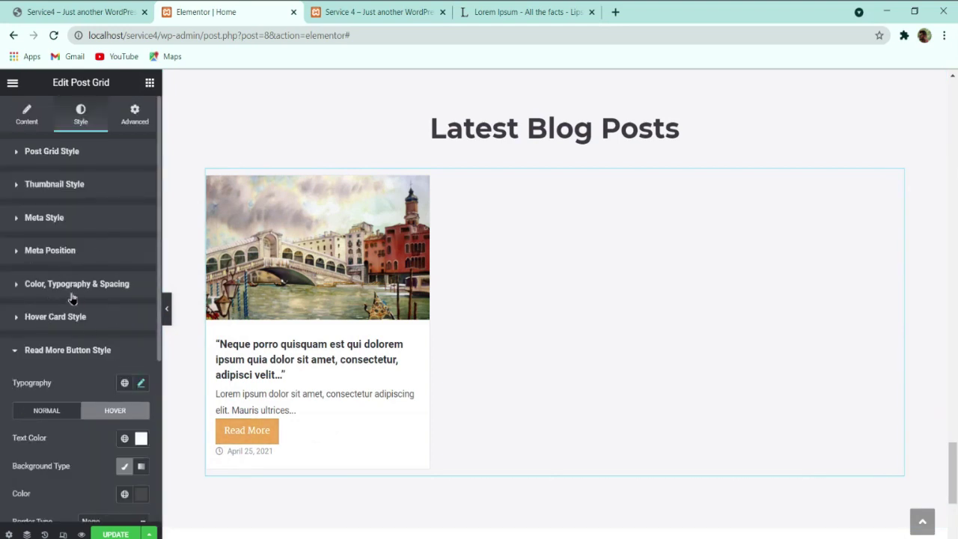
Step: Give post titles an orange #F0A951 hover colour and left alignment
click(105, 289)
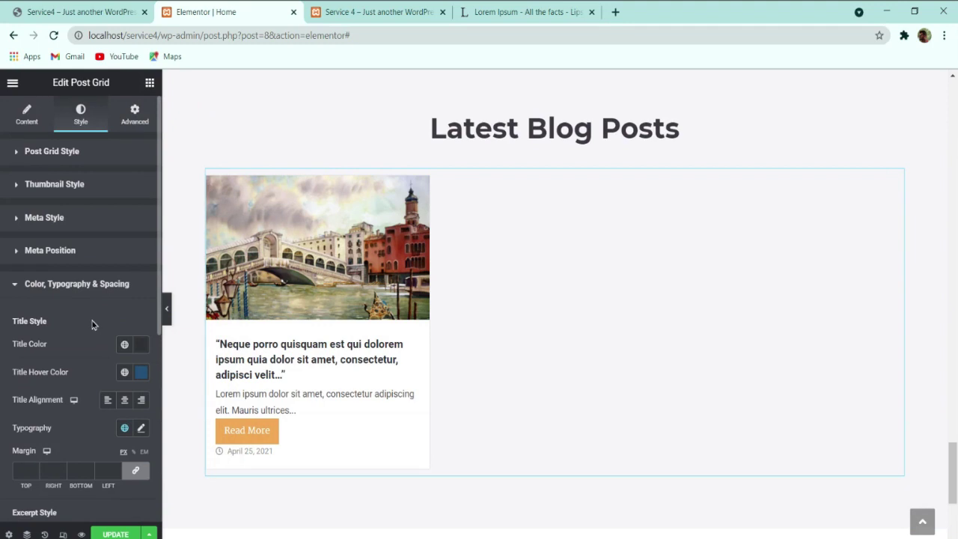
click(142, 347)
text(#F0A951)
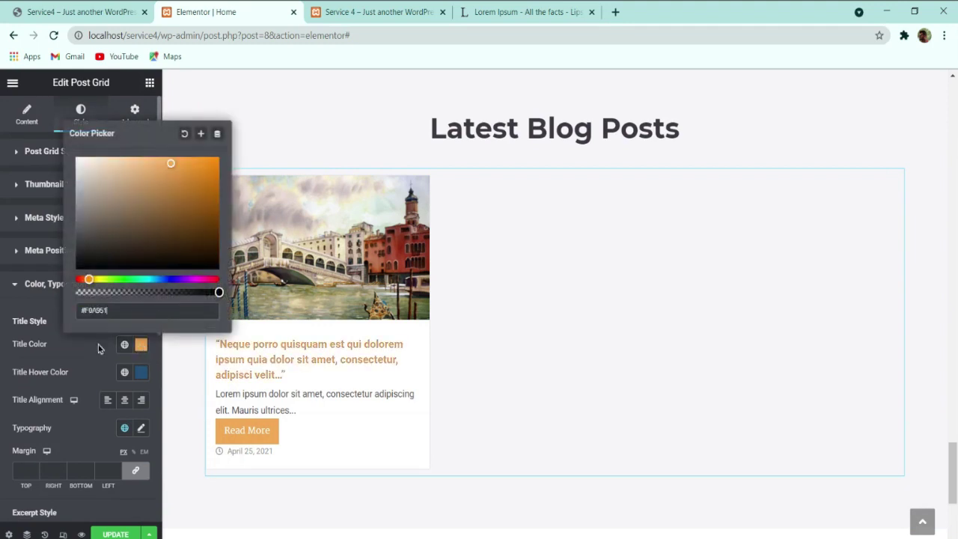
click(94, 357)
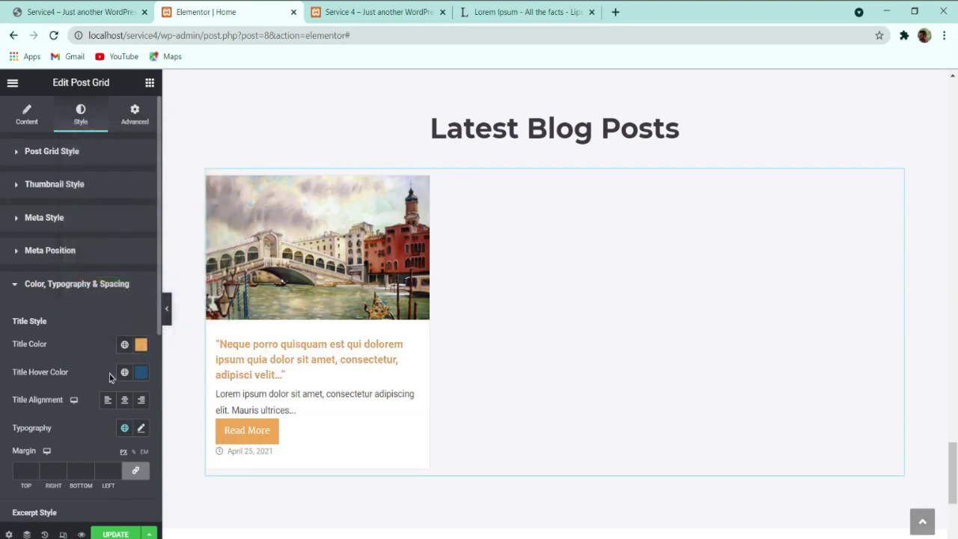
click(140, 344)
text(#000000)
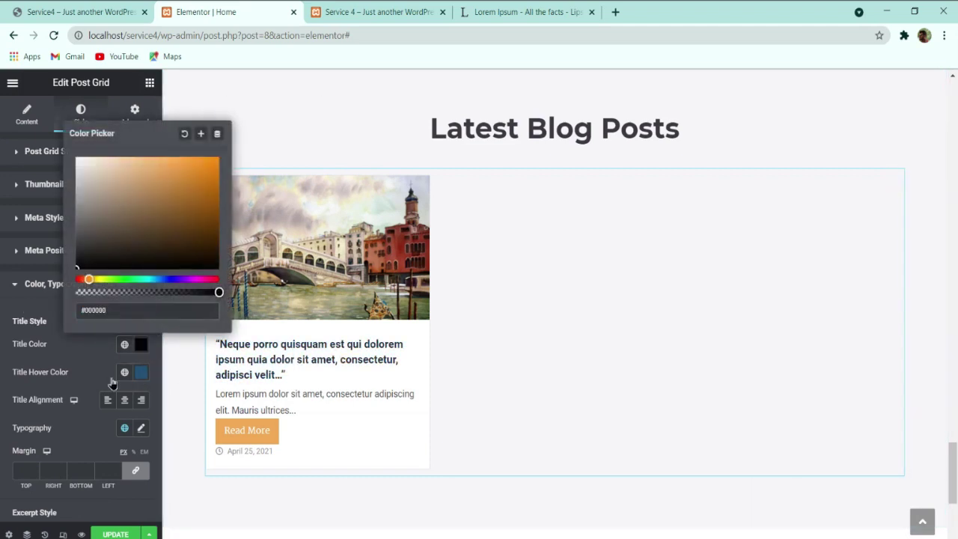
click(139, 373)
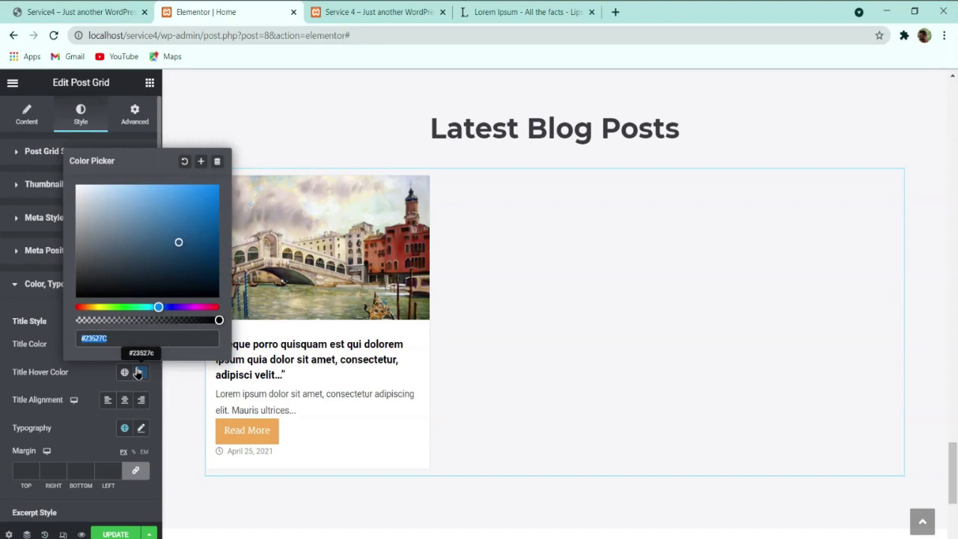
text(#F0A951)
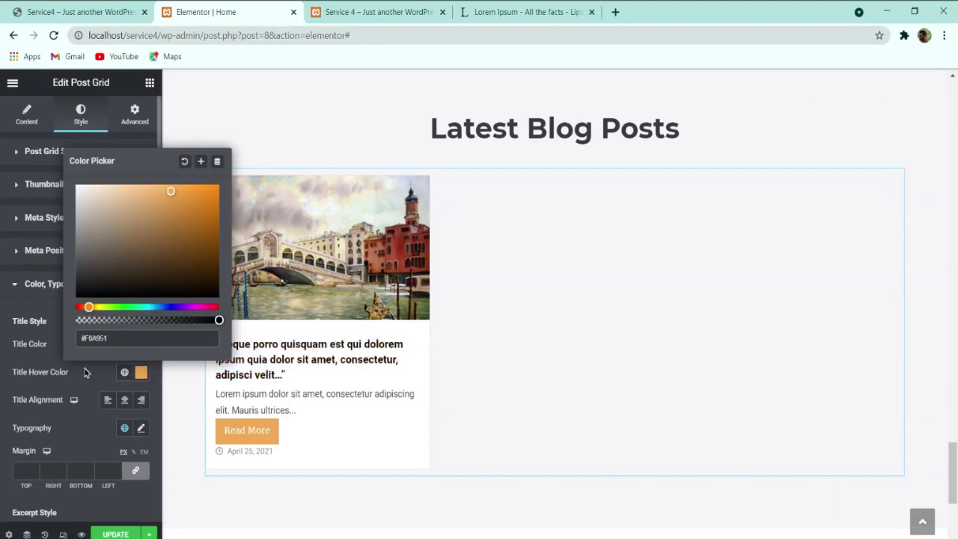
click(83, 379)
click(124, 401)
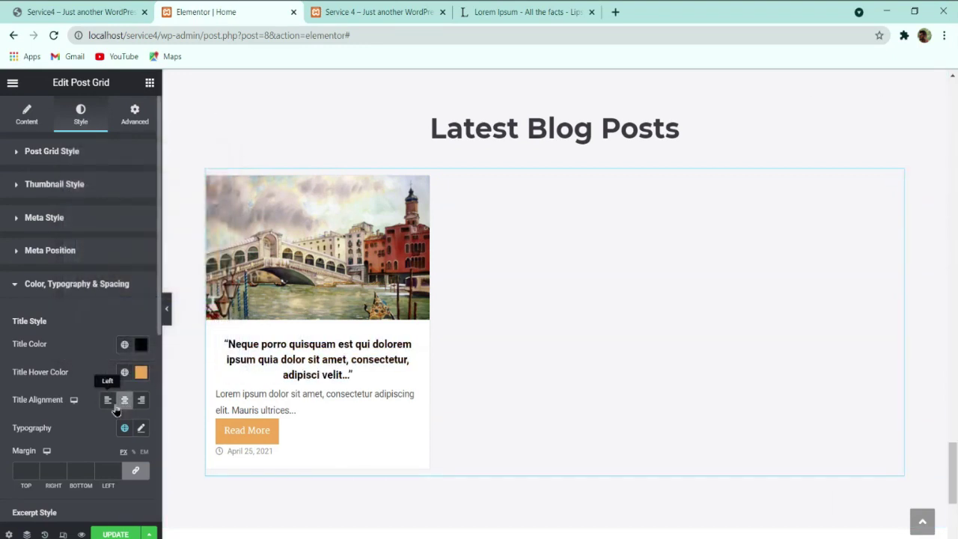
click(108, 400)
scroll(85, 404, down, 4)
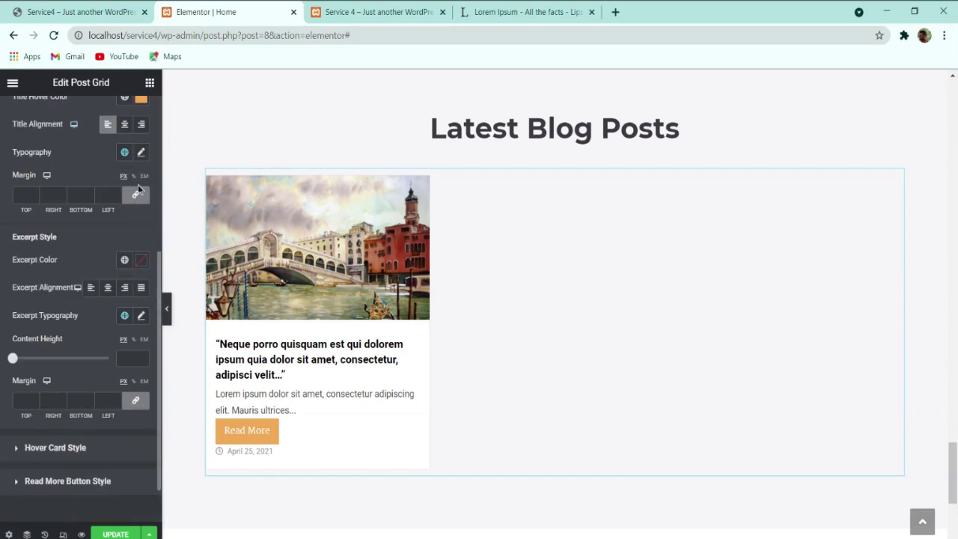
Step: Set title typography to Montserrat, 16 px, weight 500, 28 px line height
click(140, 154)
click(101, 214)
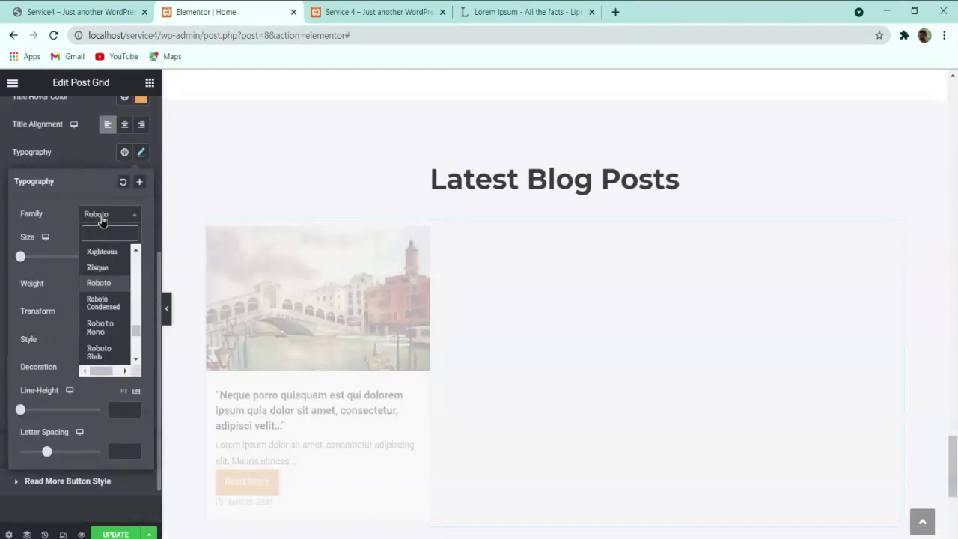
text(monts)
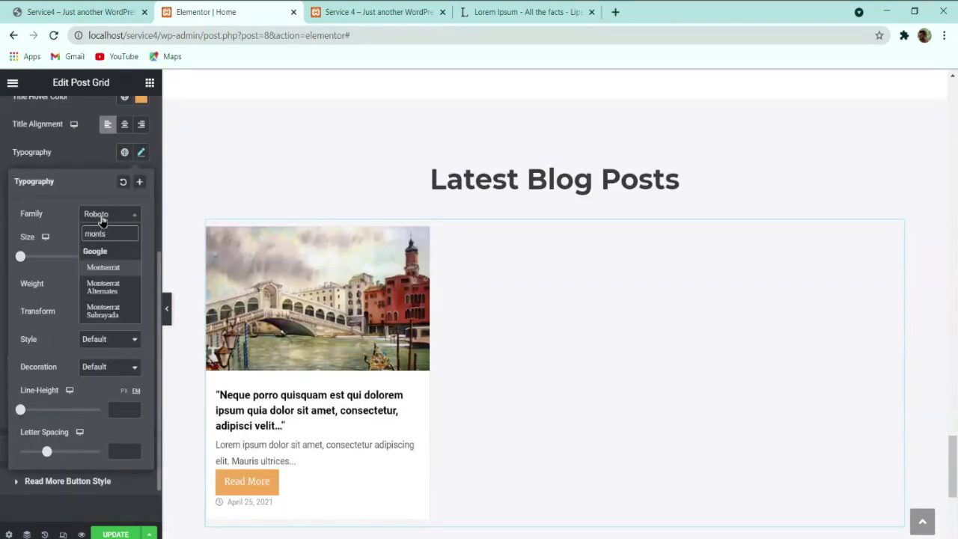
key(Return)
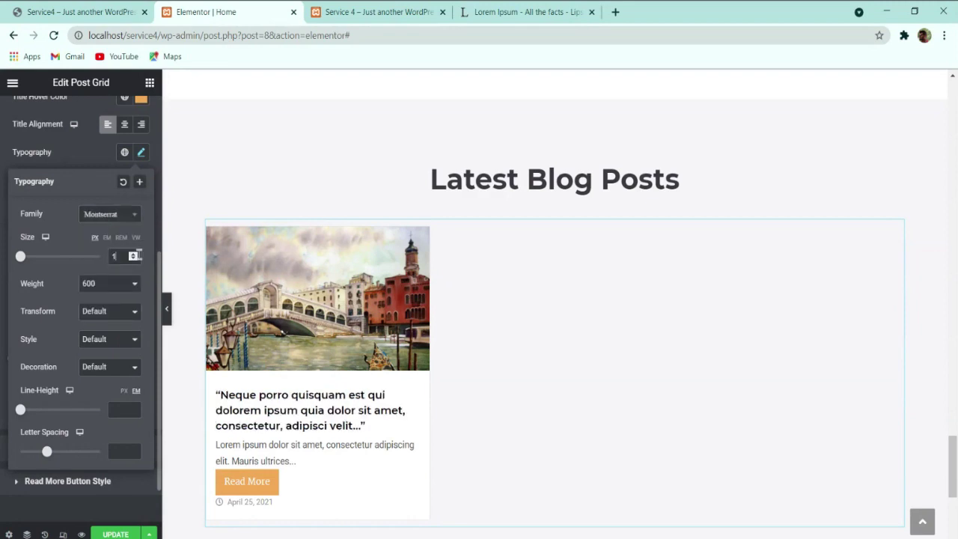
text(6)
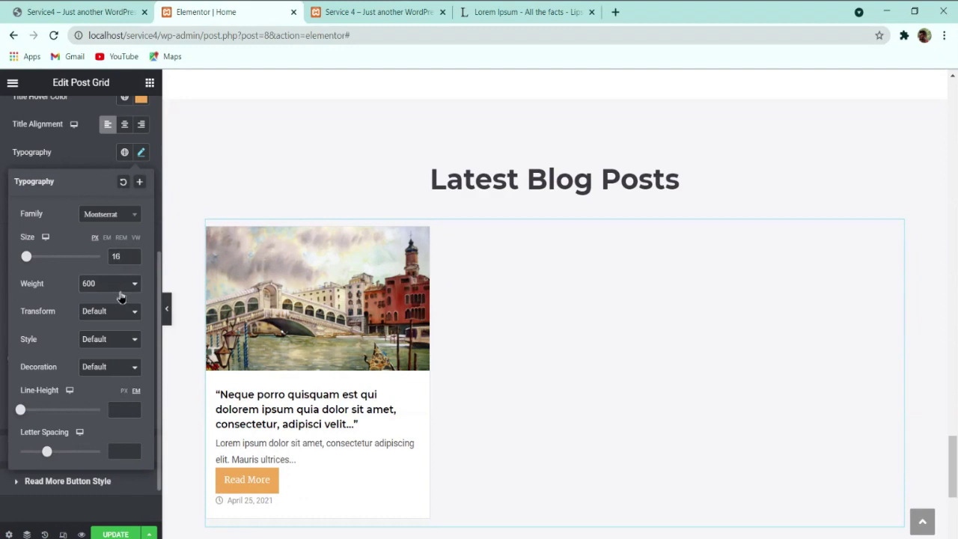
click(118, 298)
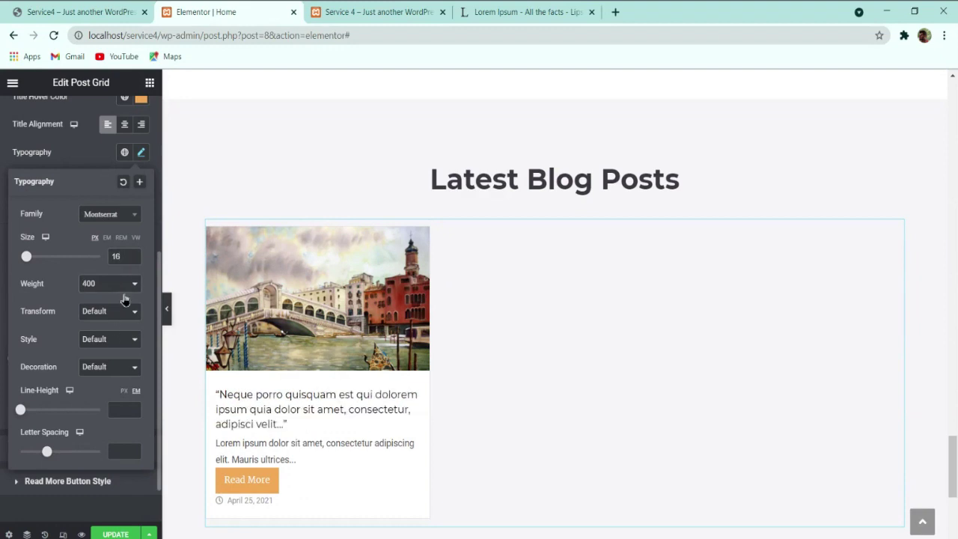
click(109, 338)
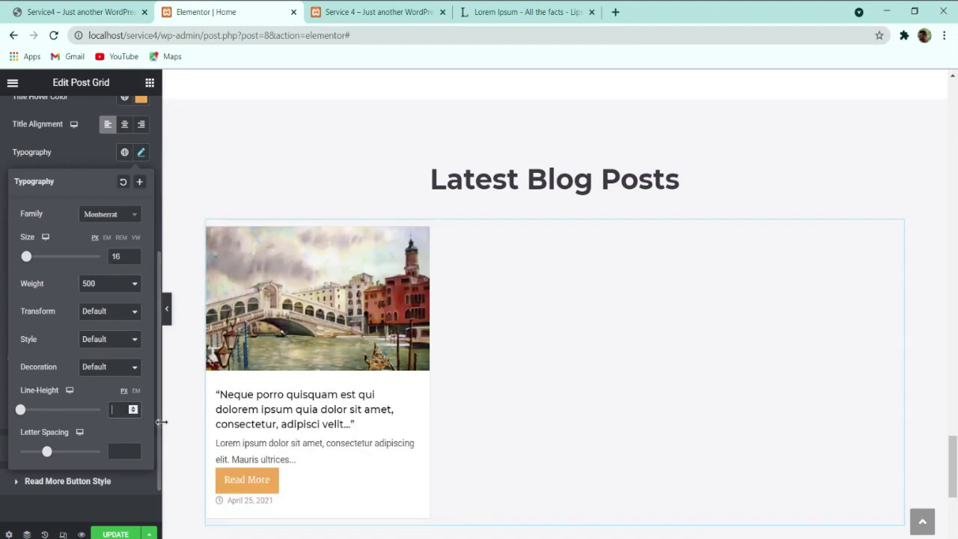
text(32)
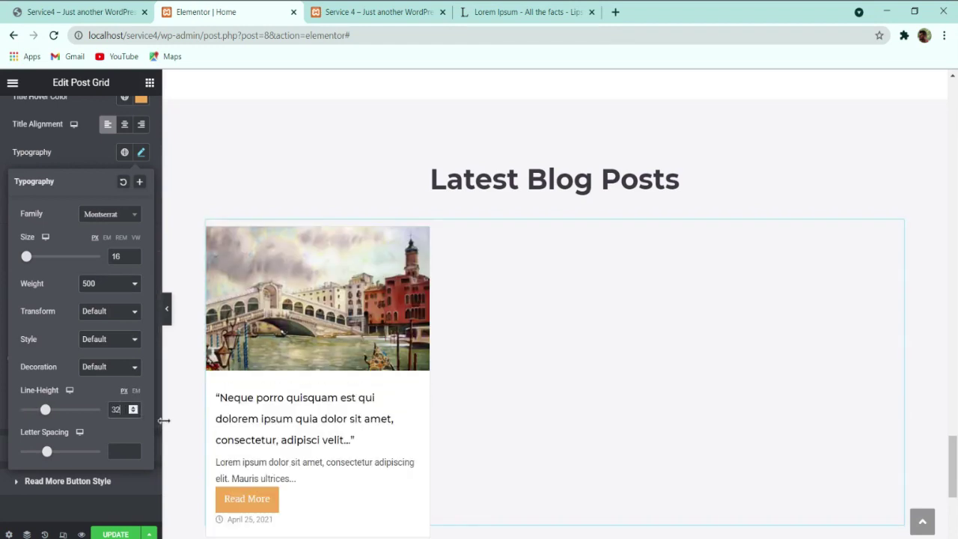
key(Down)
key(Down)
key(Down)
key(Down)
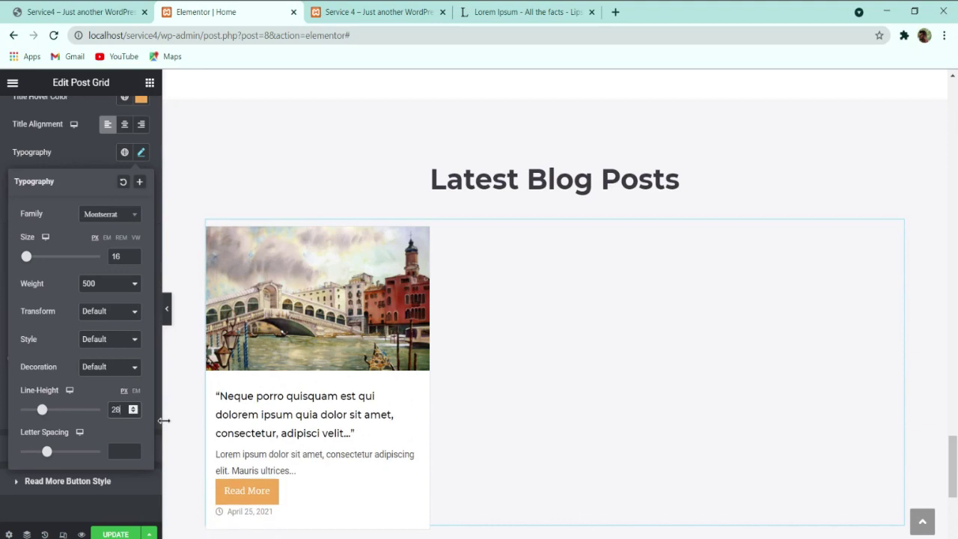
click(71, 146)
Step: Keep the excerpt left-aligned and clear the custom content height
click(109, 291)
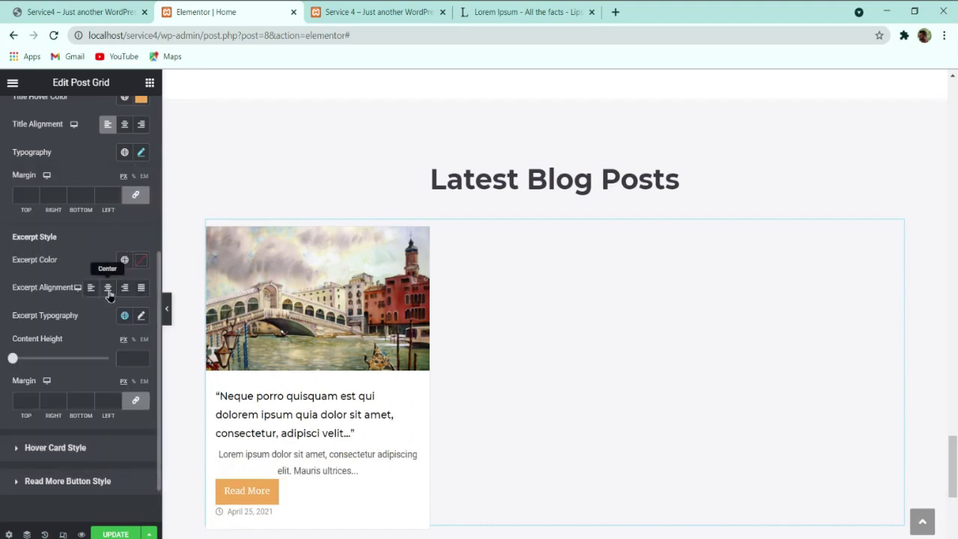
click(90, 289)
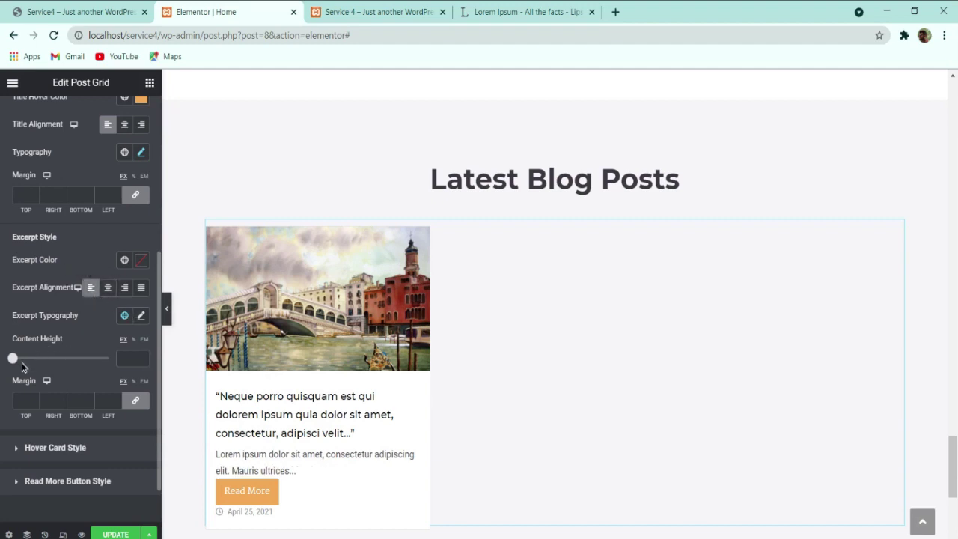
drag(12, 360, 81, 358)
key(BackSpace)
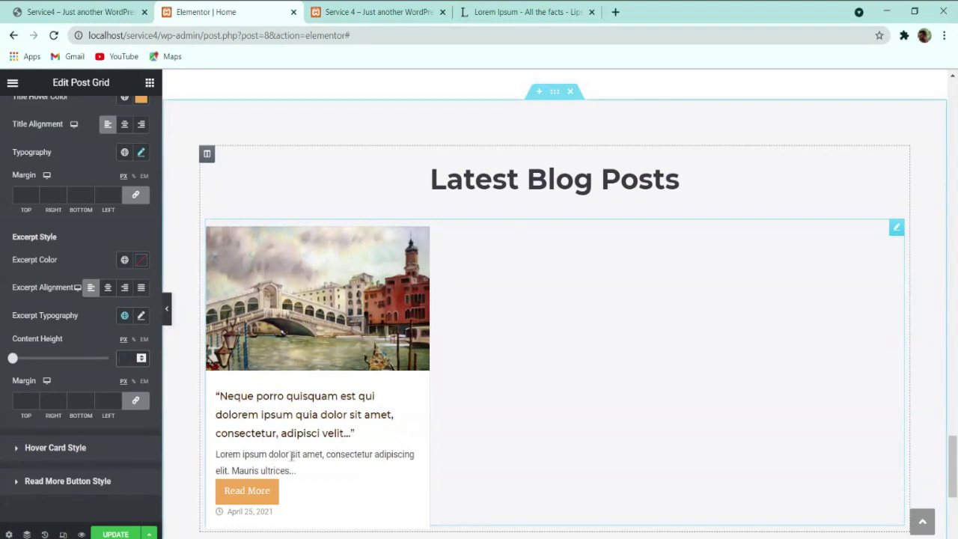
click(139, 264)
Step: Try out a dark grey hex value for the excerpt colour
drag(135, 337, 80, 389)
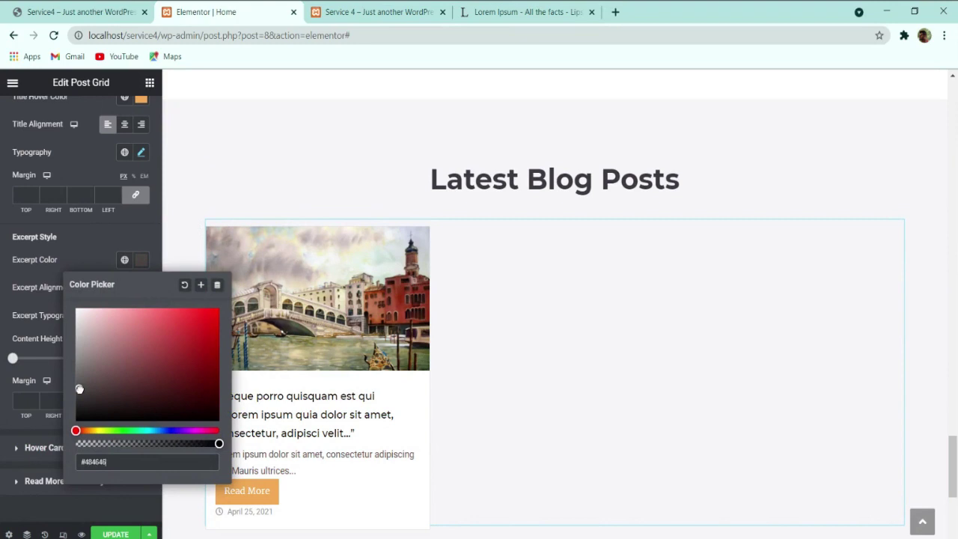
drag(110, 460, 24, 465)
text(f6f6f1)
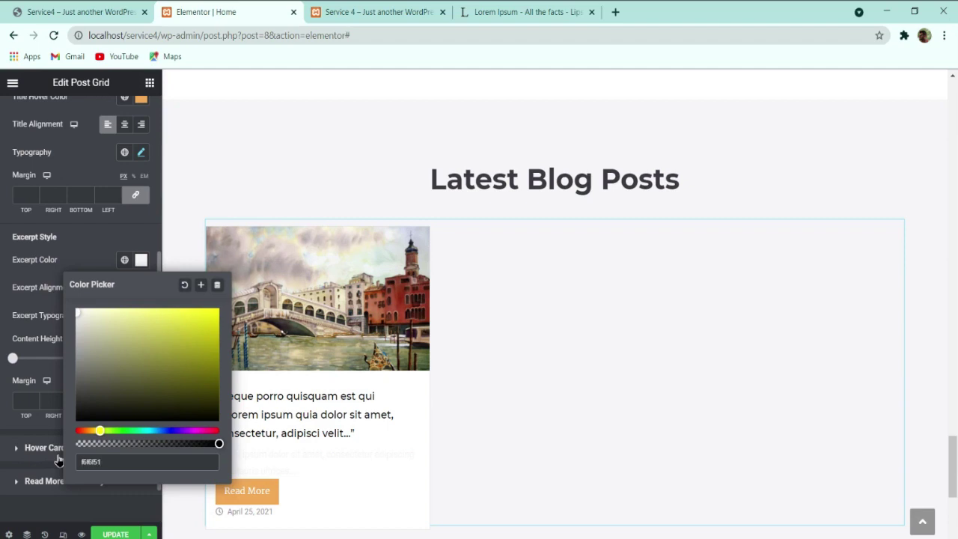
key(BackSpace)
key(BackSpace)
text(51)
key(BackSpace)
key(BackSpace)
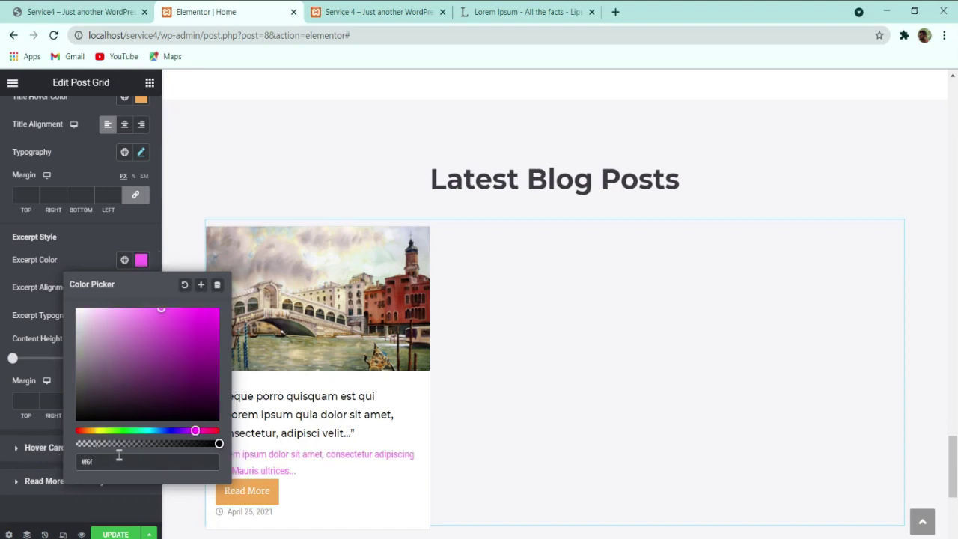
Step: Check the Services intro text's colour and enter 5f5f61 as the excerpt colour
scroll(329, 318, up, 10)
click(524, 182)
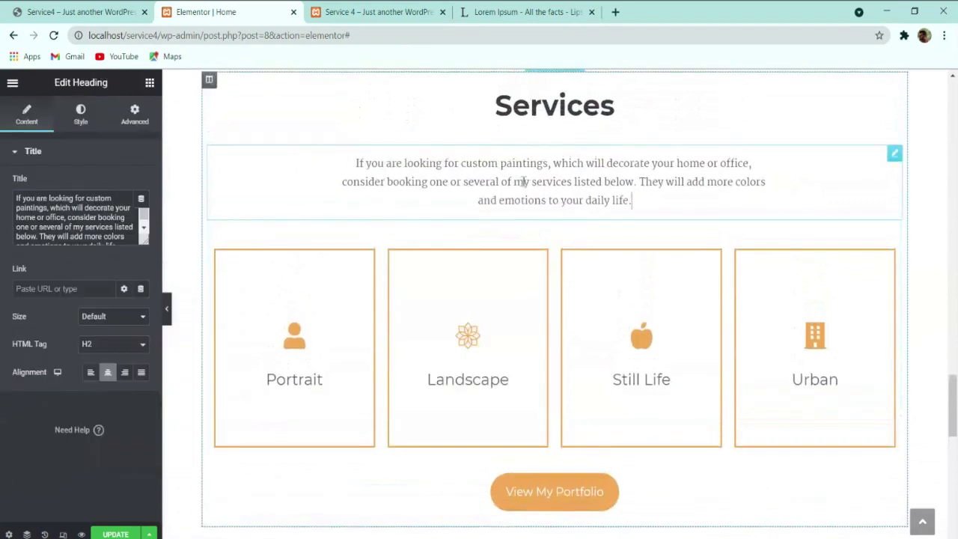
click(82, 114)
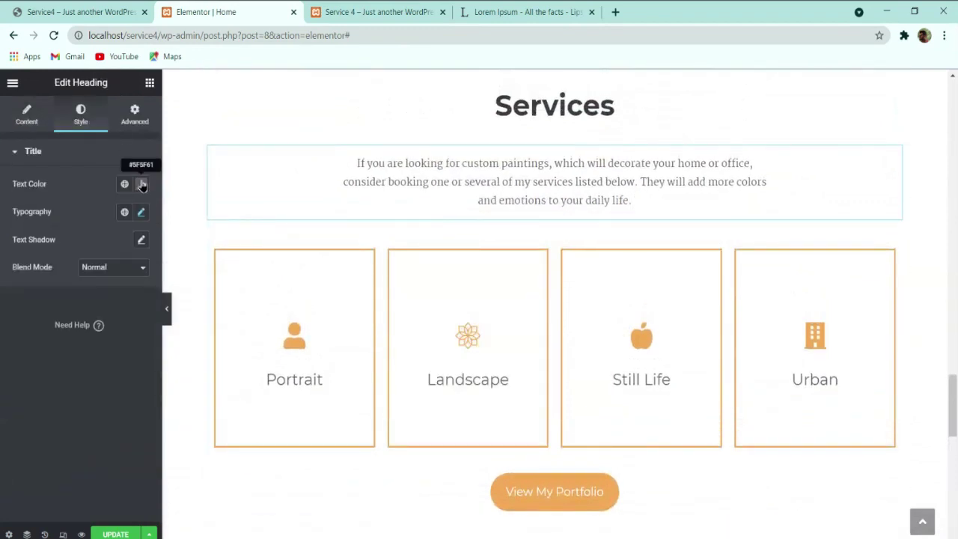
scroll(359, 222, down, 10)
click(327, 252)
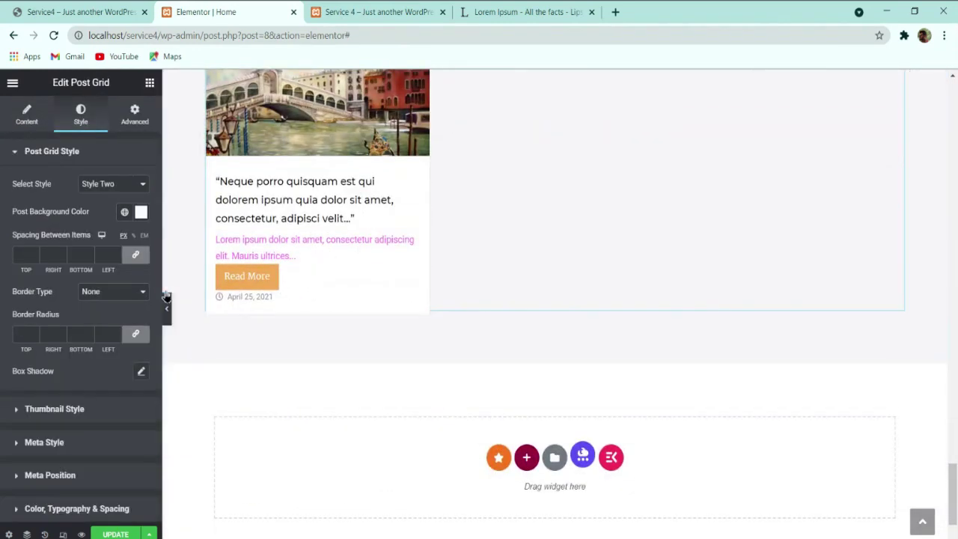
scroll(97, 368, down, 2)
click(80, 360)
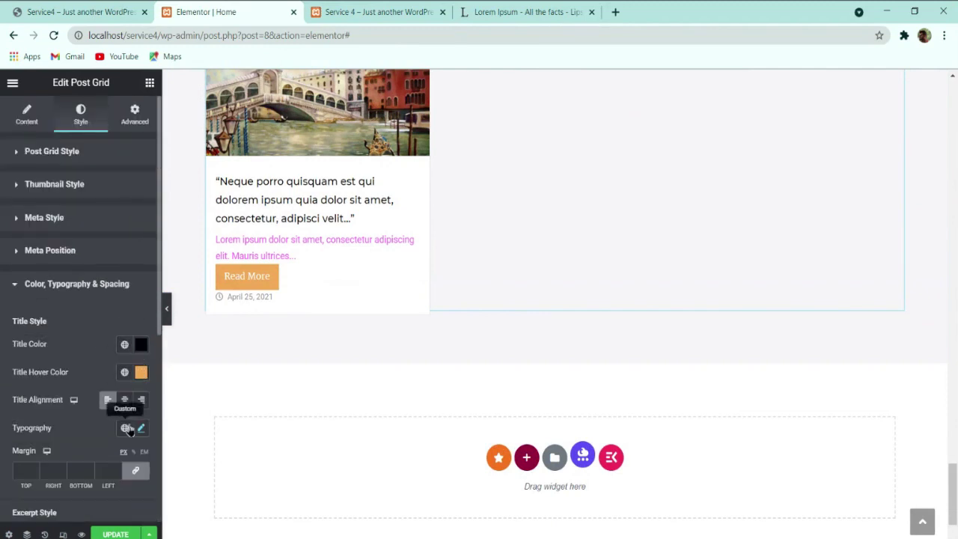
scroll(127, 428, down, 4)
click(141, 261)
text(5f5f61)
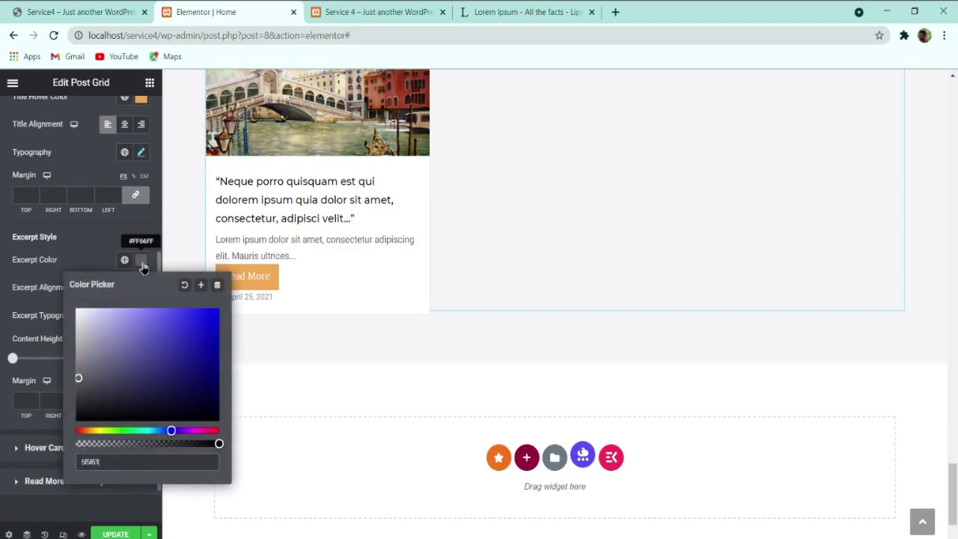
Step: Choose Martel for the excerpt font with a 16 px size and 28 px line height
click(90, 249)
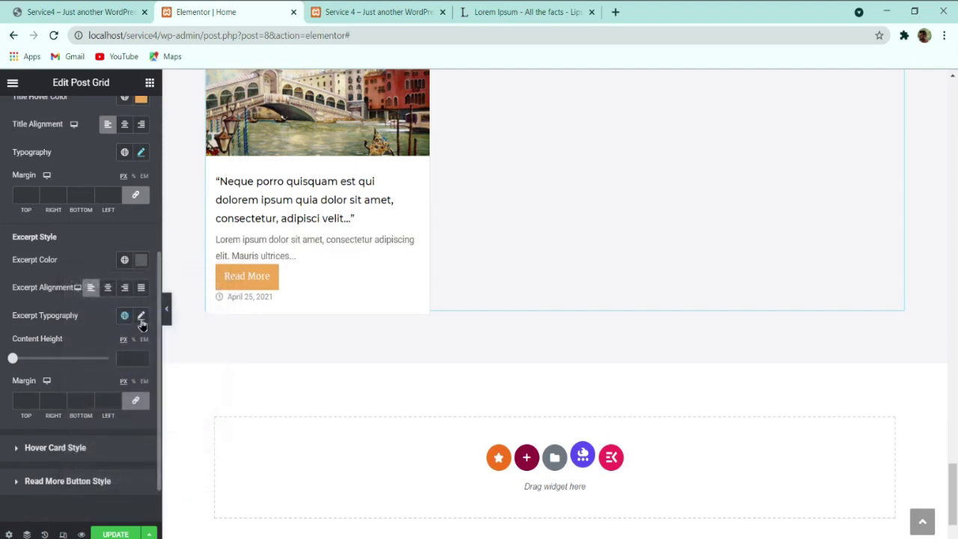
click(142, 317)
click(101, 377)
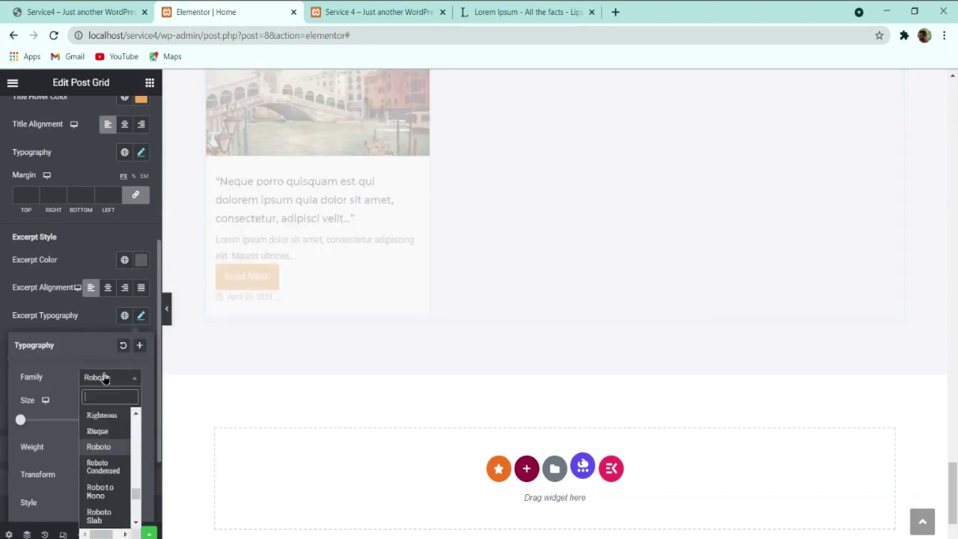
text(martel)
key(Return)
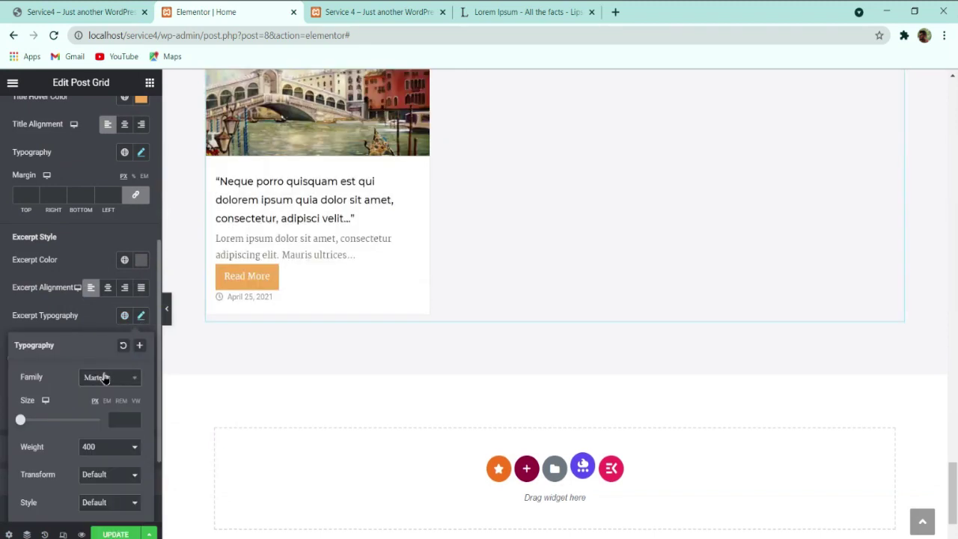
click(117, 420)
text(14)
key(Up)
key(Up)
key(Up)
key(Down)
key(Down)
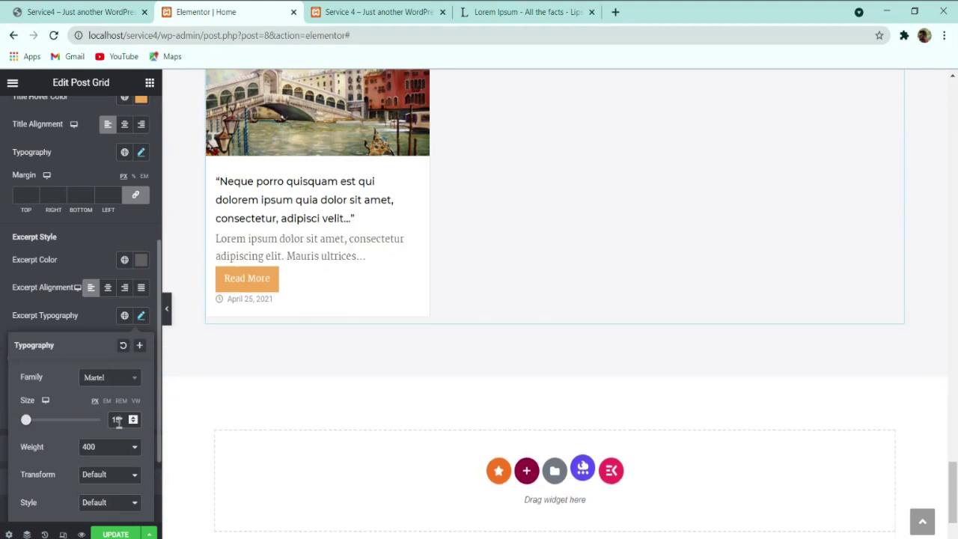
key(Down)
double_click(132, 418)
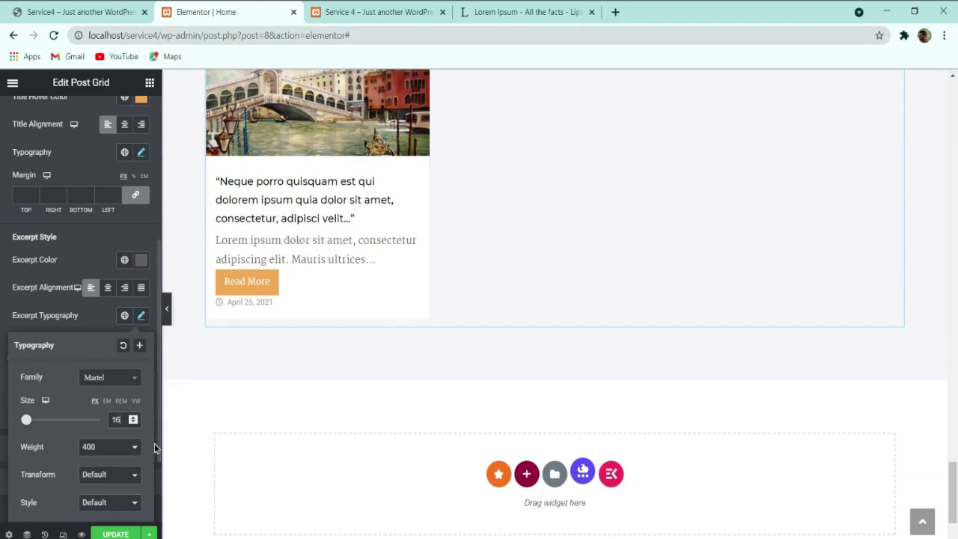
scroll(131, 427, down, 2)
click(124, 460)
text(28)
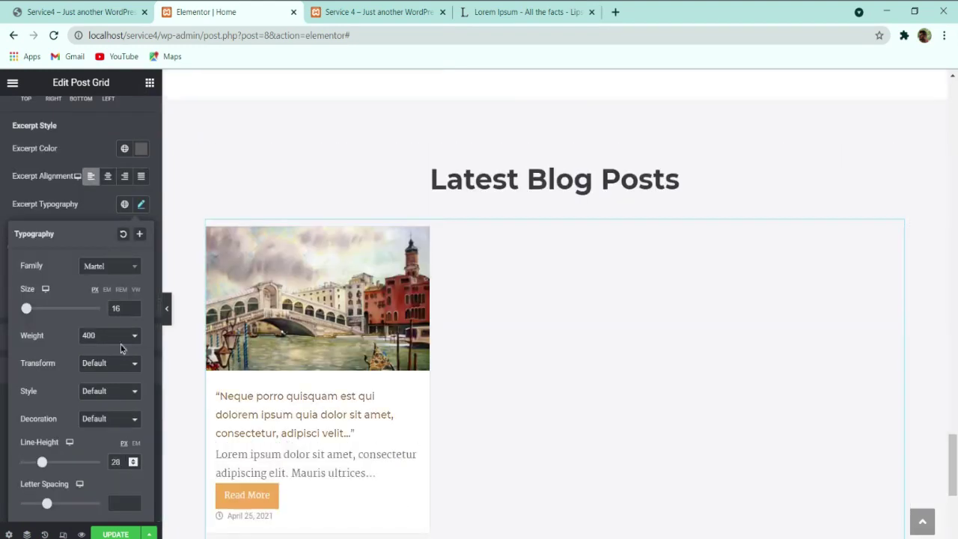
Step: Raise the post title font size to 20 and its line height to 32
click(102, 210)
scroll(96, 230, up, 4)
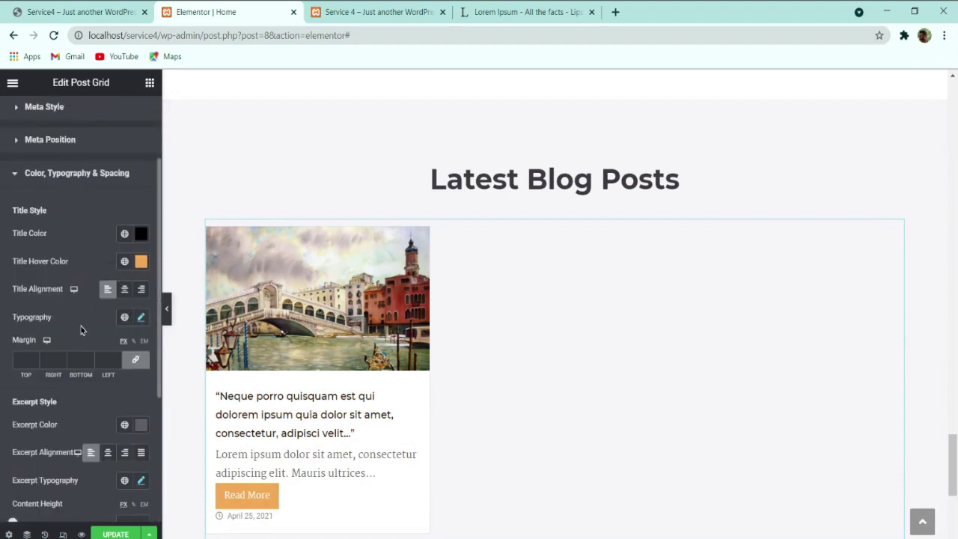
click(140, 318)
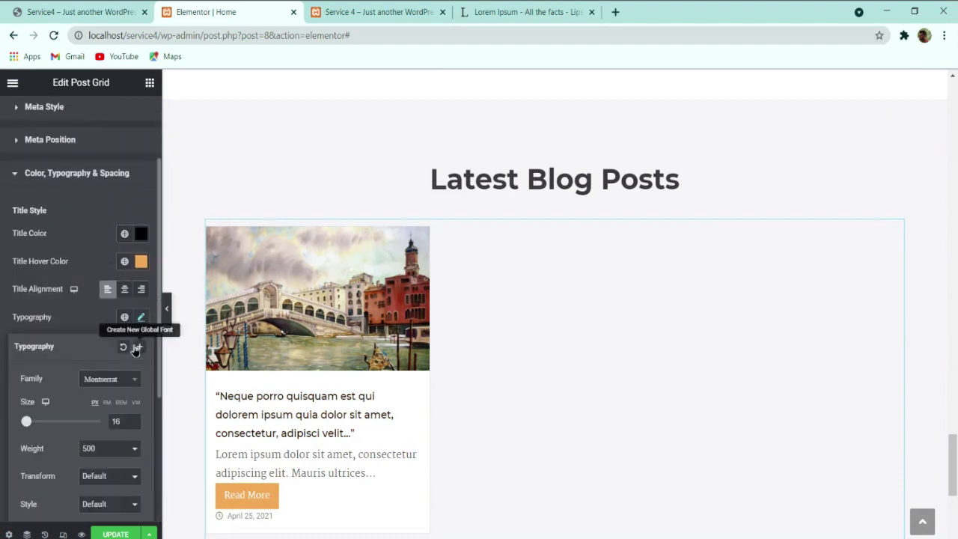
click(132, 417)
click(132, 418)
click(132, 417)
click(132, 417)
click(133, 418)
click(132, 418)
scroll(124, 428, down, 3)
click(132, 352)
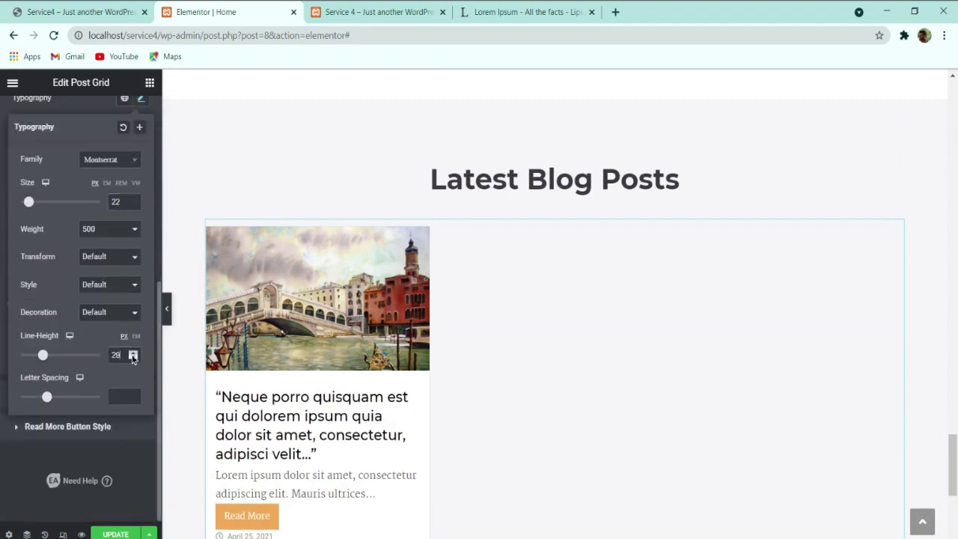
click(132, 352)
click(132, 352)
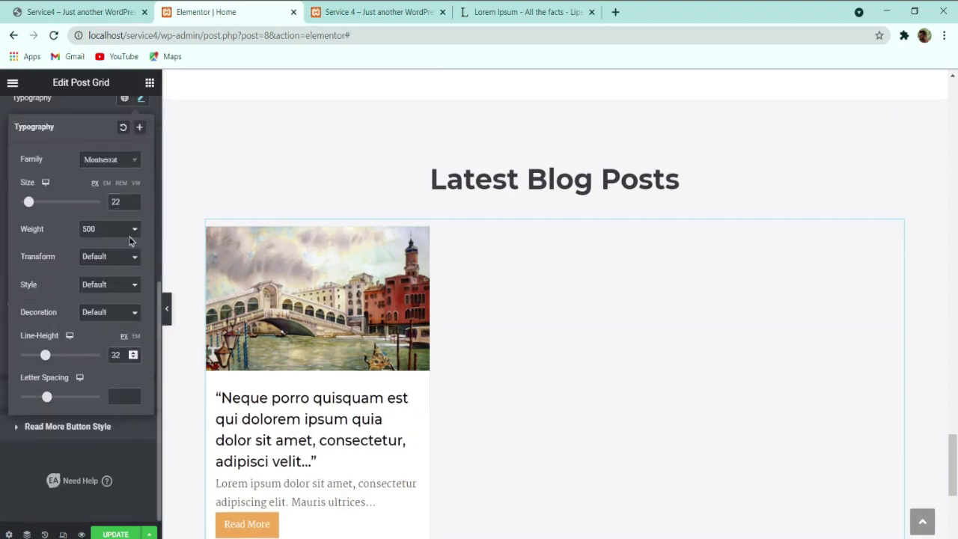
click(133, 205)
click(132, 204)
click(132, 204)
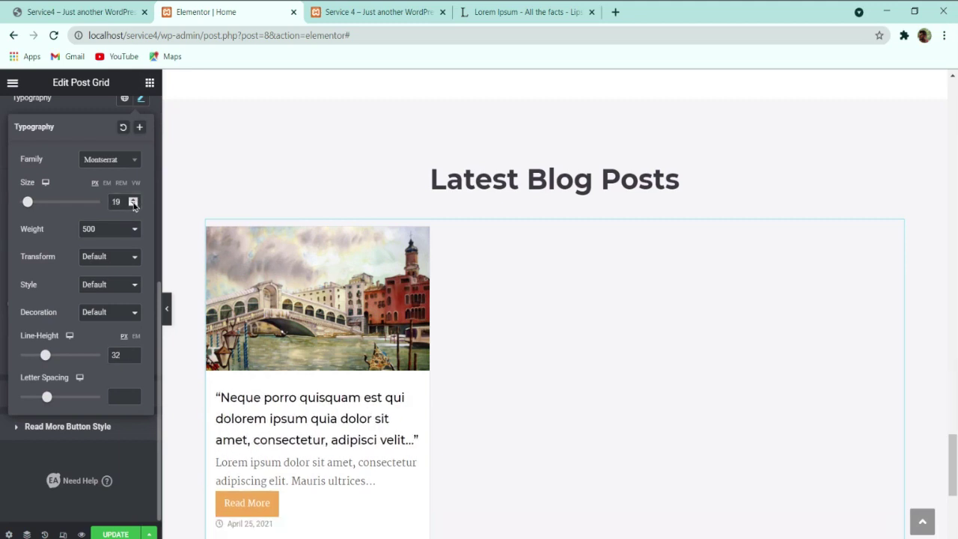
click(133, 199)
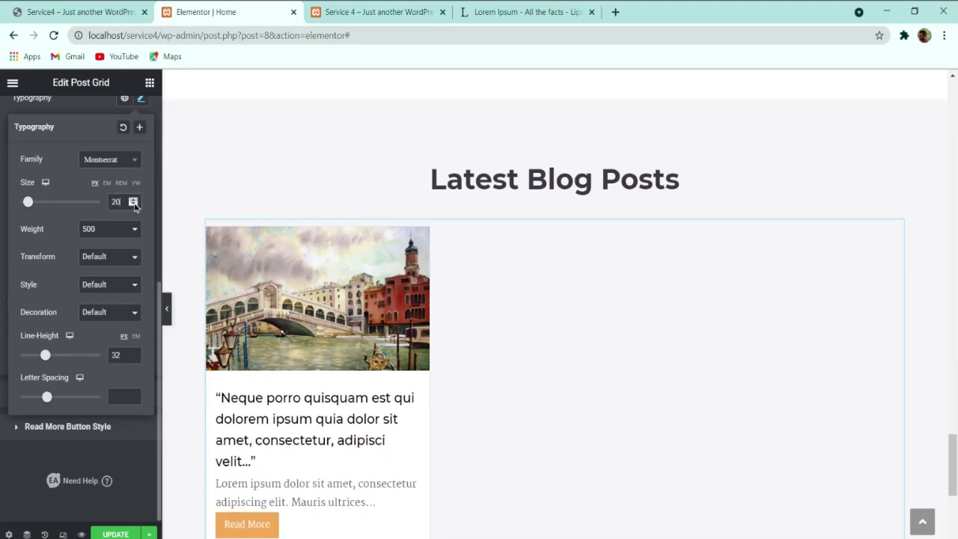
scroll(446, 413, down, 1)
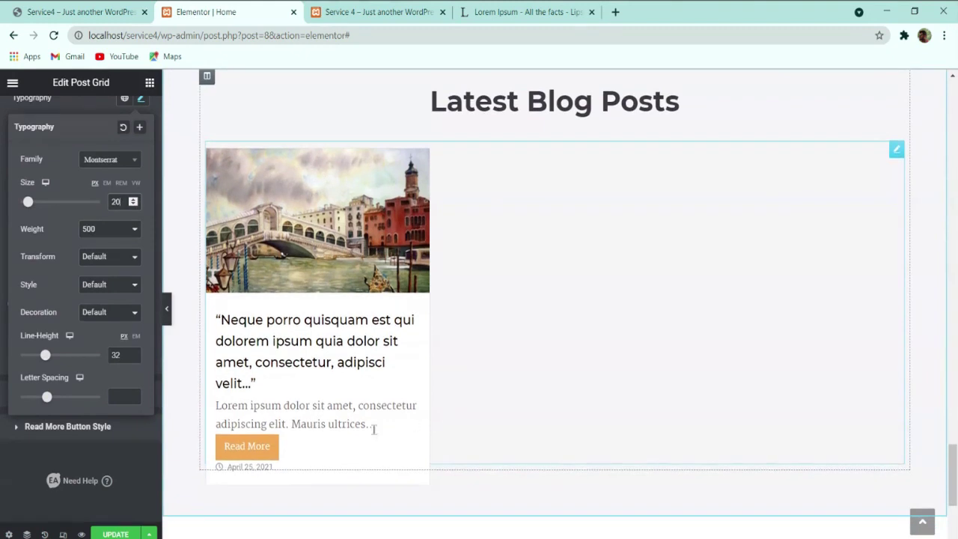
scroll(351, 436, down, 1)
click(485, 321)
Step: Save the page with Update
scroll(486, 323, up, 1)
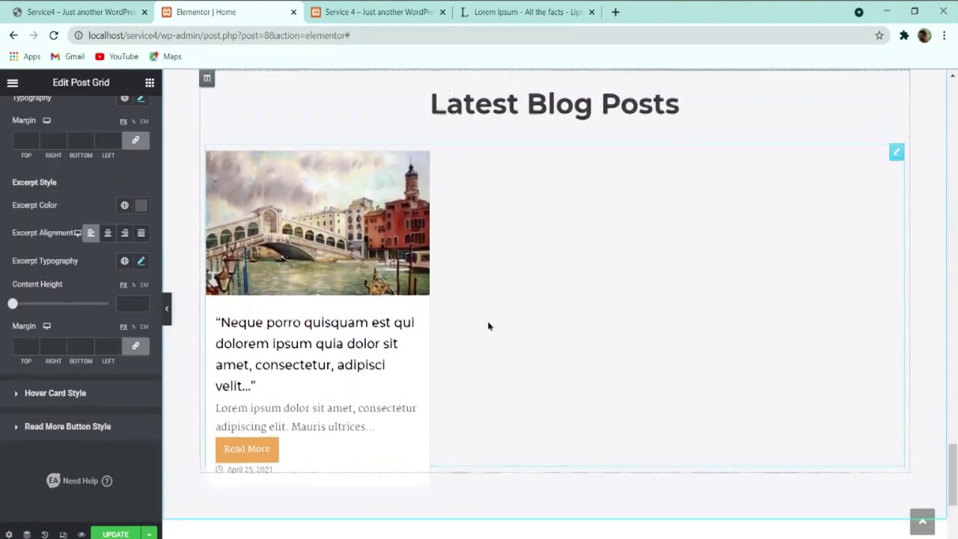
scroll(449, 284, down, 1)
click(116, 532)
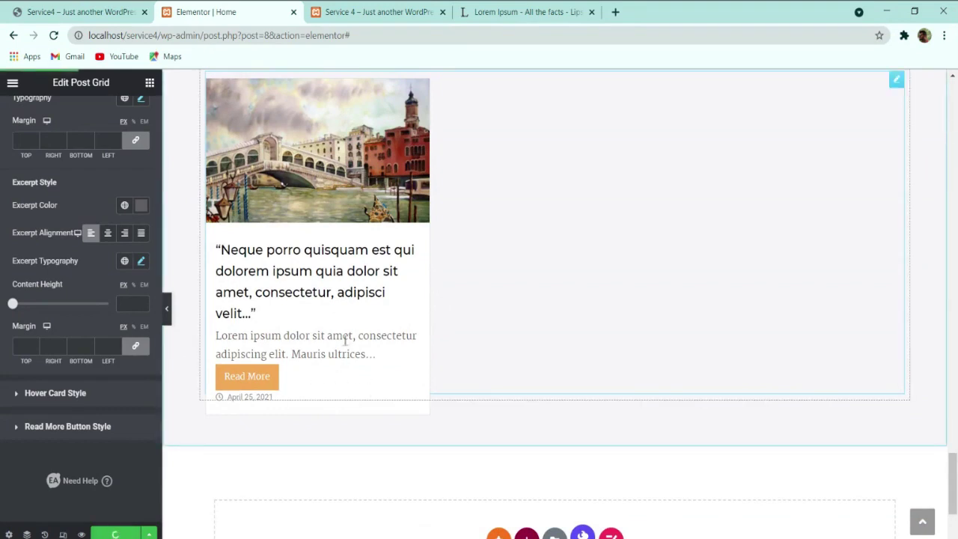
scroll(344, 341, up, 1)
Step: Exit Elementor back to the WordPress dashboard
scroll(86, 291, up, 4)
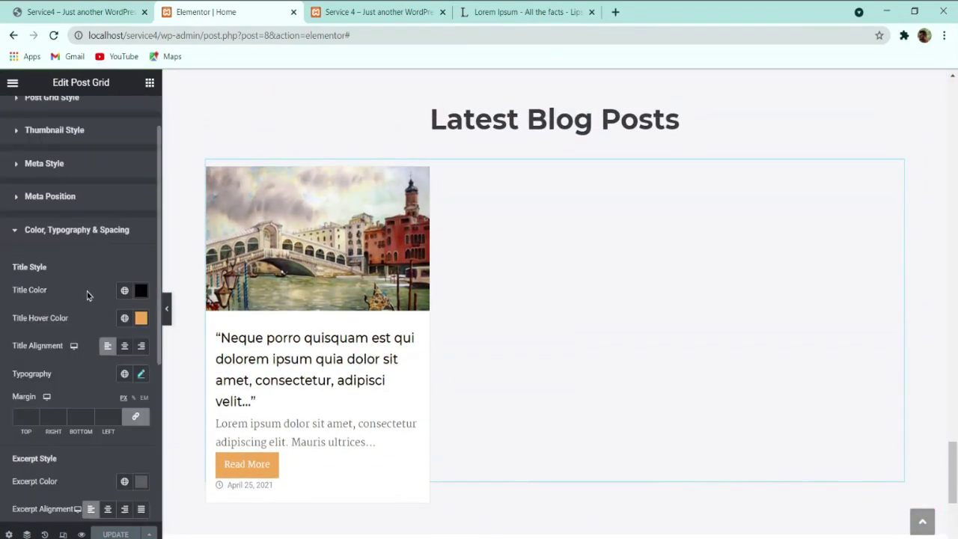
scroll(285, 379, up, 1)
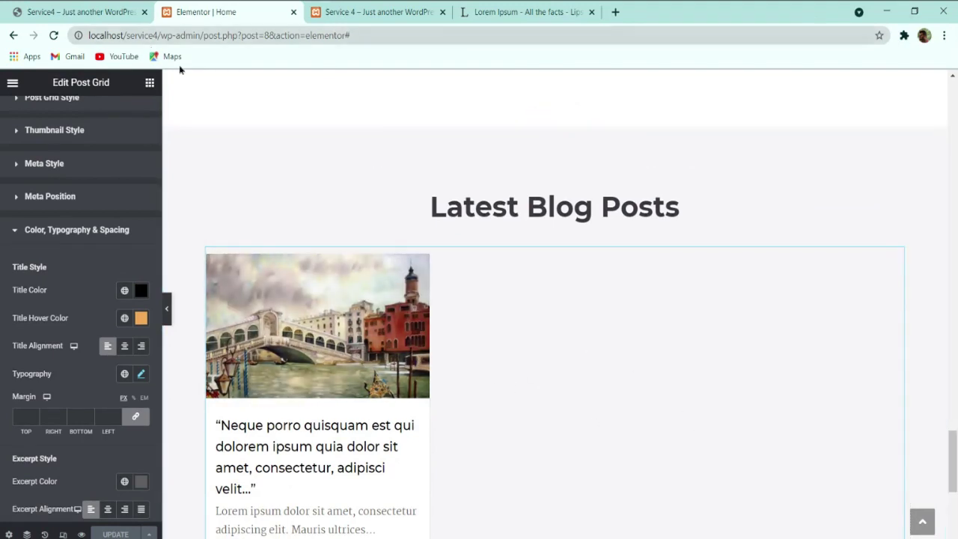
click(12, 83)
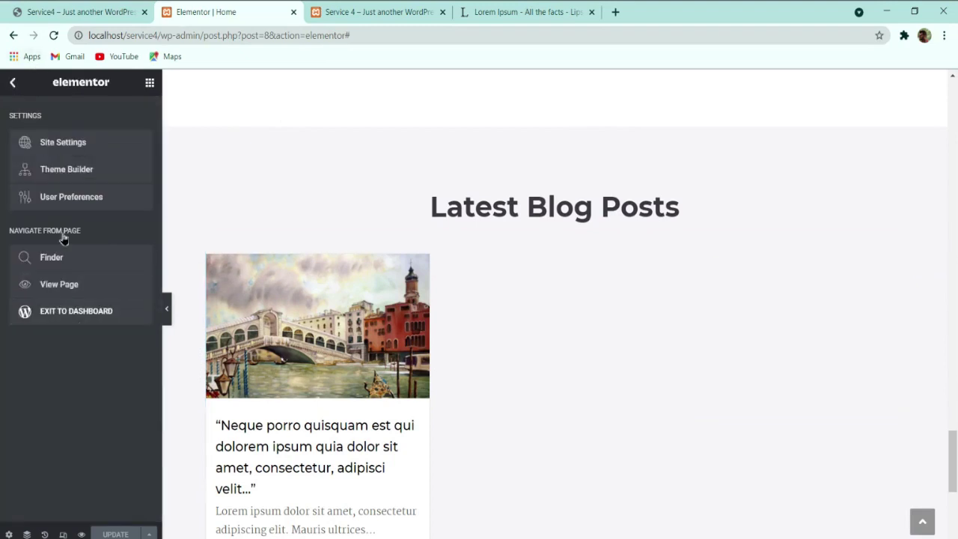
click(12, 84)
click(12, 83)
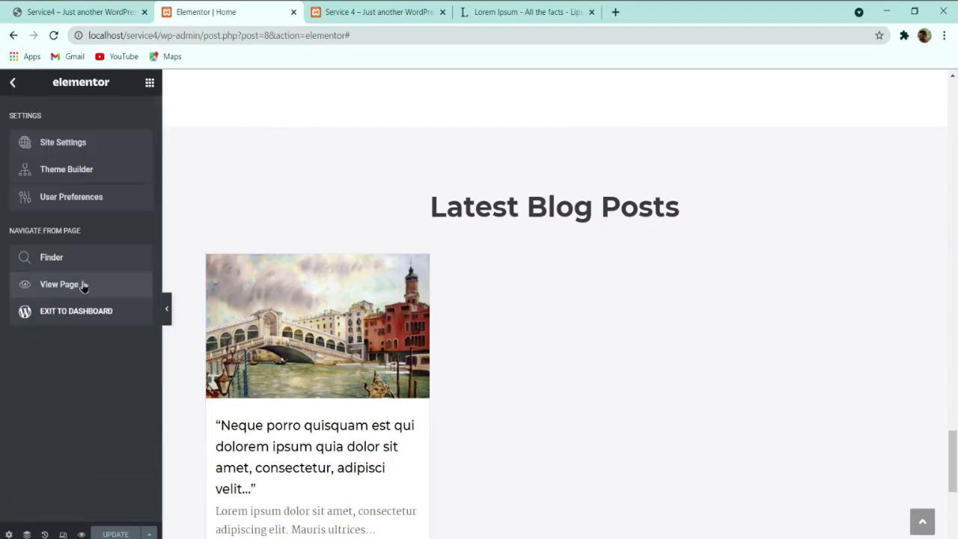
click(83, 310)
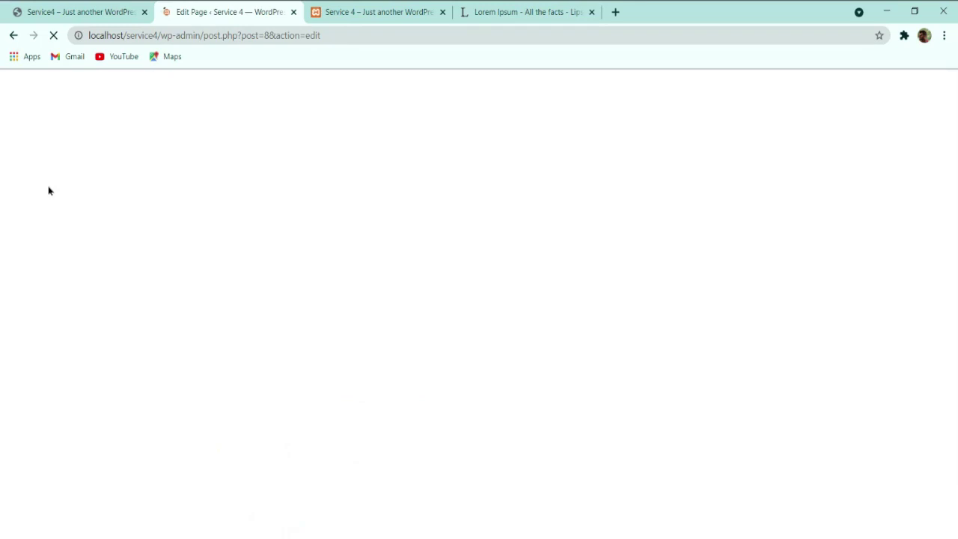
Step: Start a blank new post via Posts > Add New
click(19, 90)
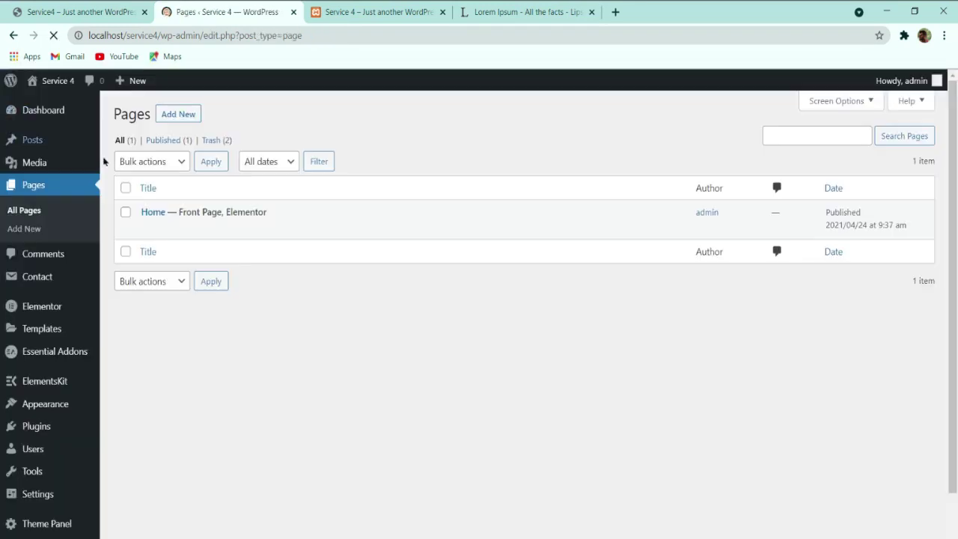
mouse_move(45, 149)
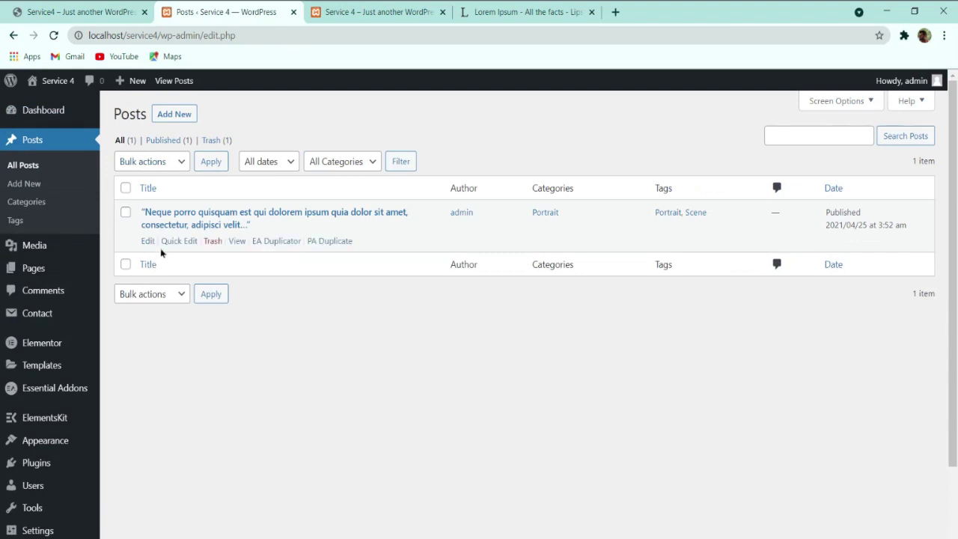
click(180, 119)
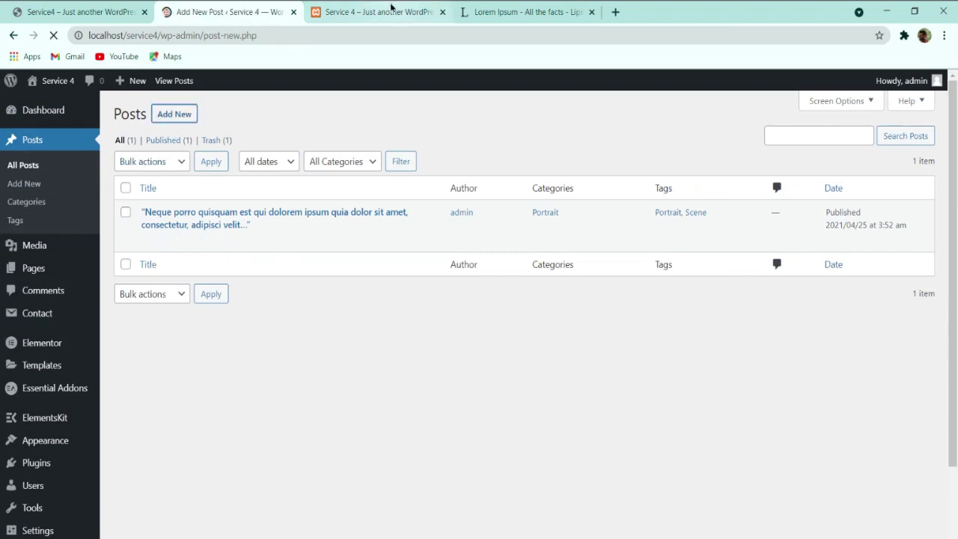
Step: Paste five generated lorem ipsum paragraphs from lipsum.com into the post body
click(516, 12)
scroll(352, 184, down, 3)
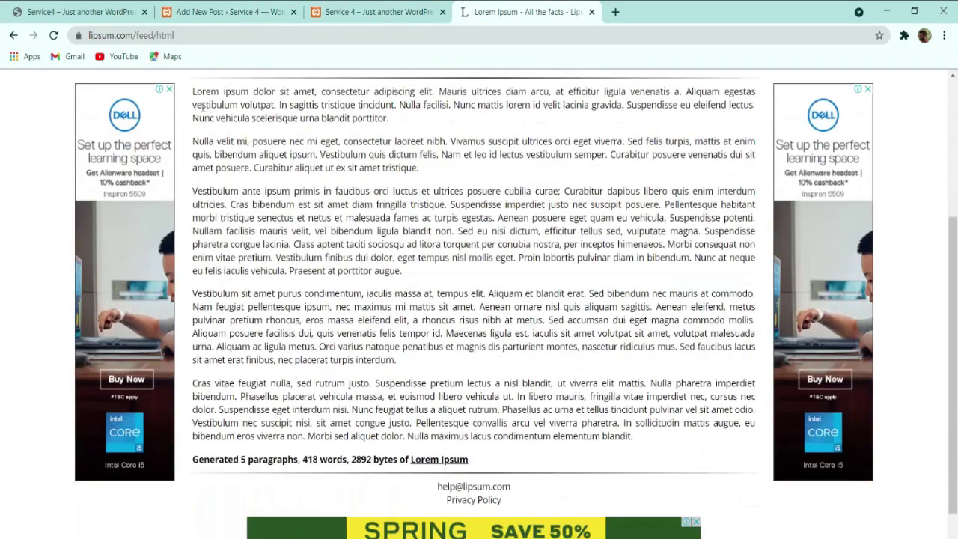
drag(192, 98, 638, 440)
key(ctrl+c)
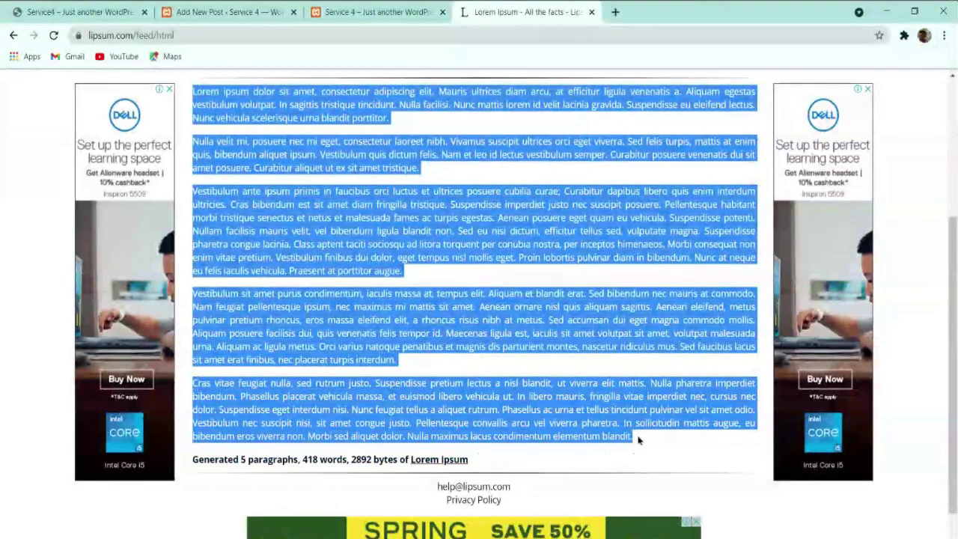
click(243, 12)
click(289, 239)
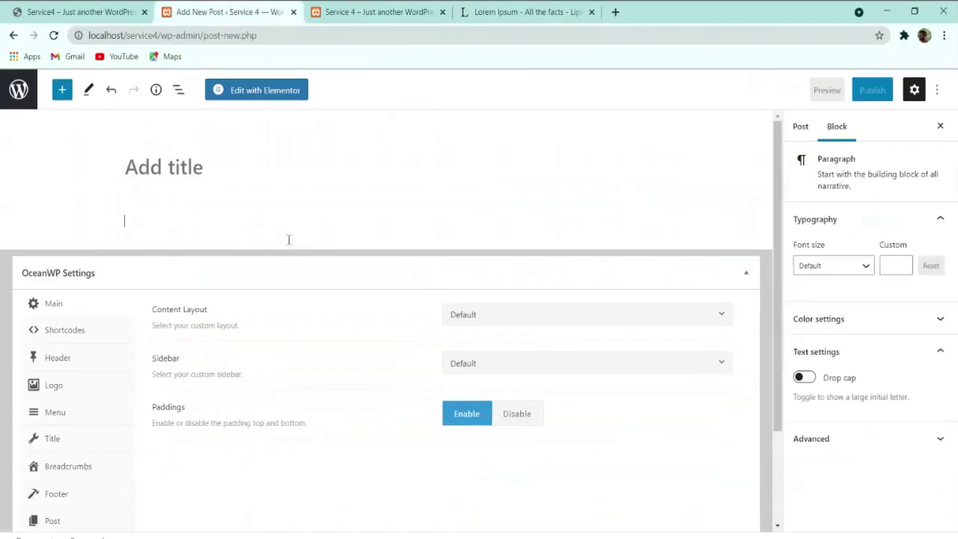
key(ctrl+v)
Step: Title the post 'Lorem Ipsum is simply dummy text of the printing and typesetting industry.'
click(523, 12)
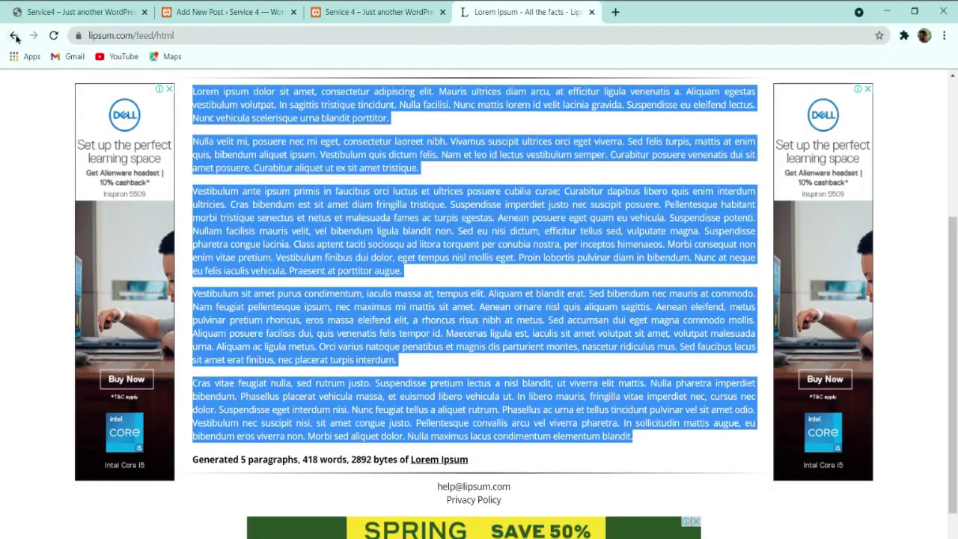
click(15, 36)
click(557, 248)
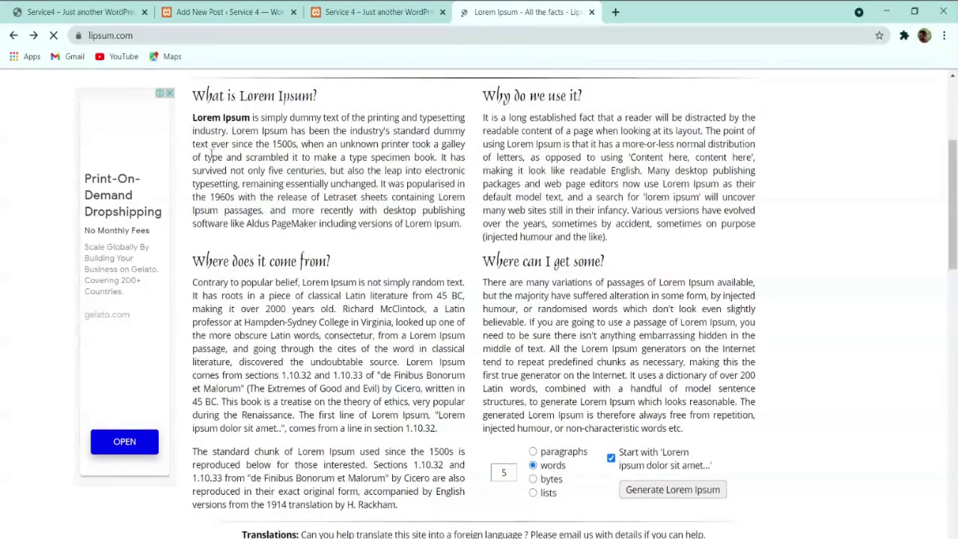
drag(193, 117, 225, 134)
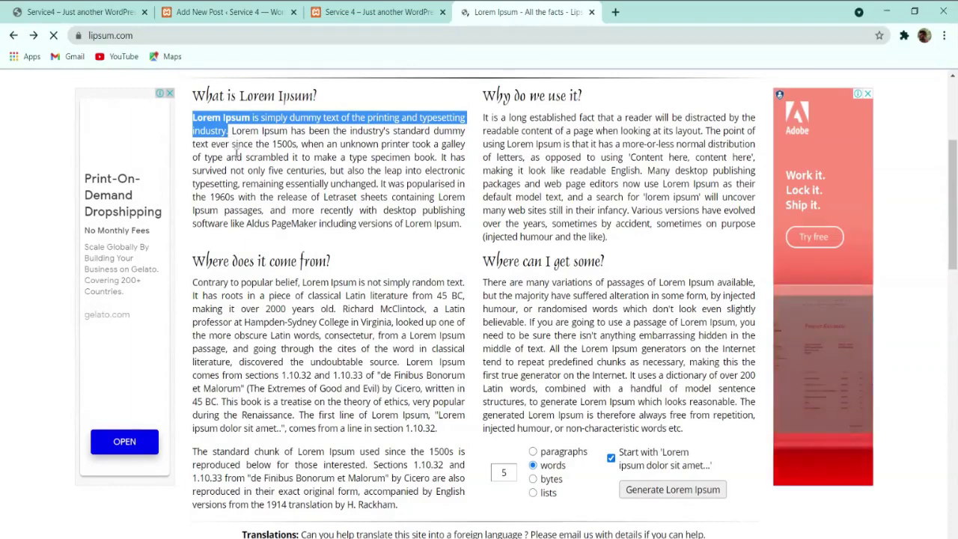
click(229, 11)
scroll(296, 166, up, 10)
click(287, 180)
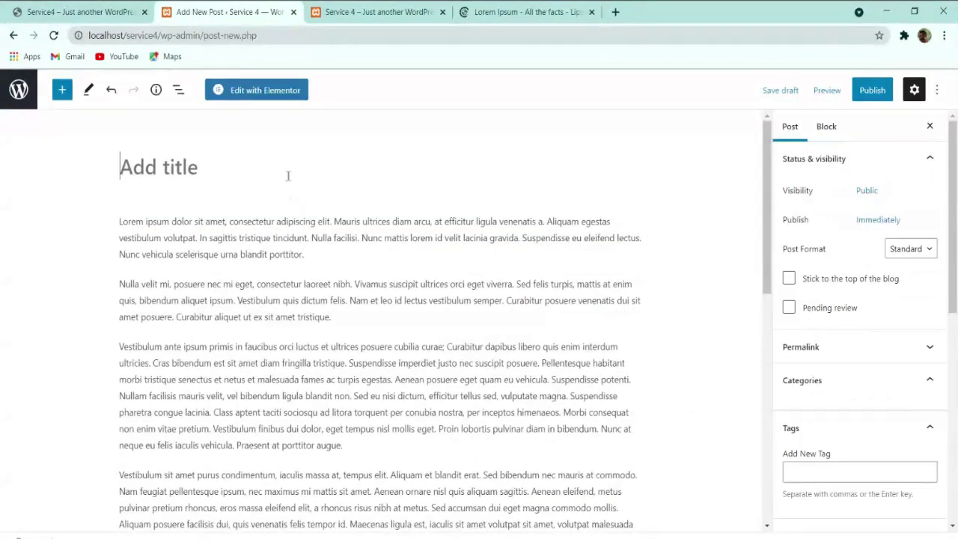
text(Lorem Ipsum is simply dummy text of the printing and typesetting industry.)
Step: File the post under Portrait and set the red-haired woman painting as its featured image
click(827, 407)
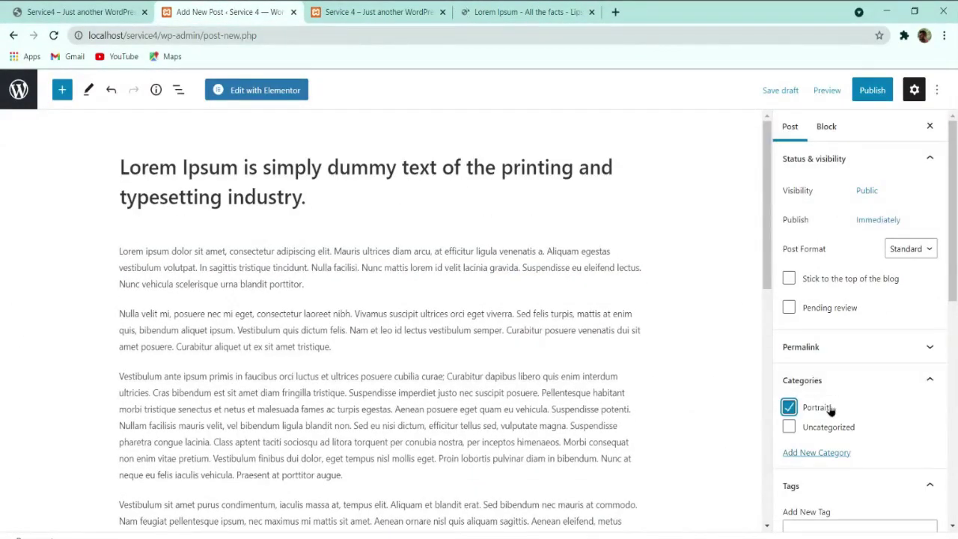
scroll(819, 254, down, 3)
click(816, 231)
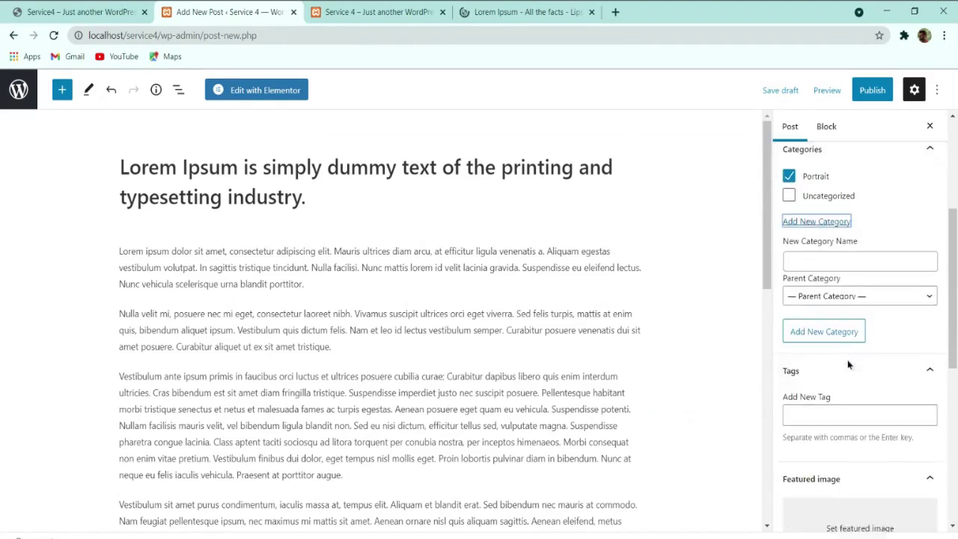
scroll(848, 364, down, 3)
click(851, 317)
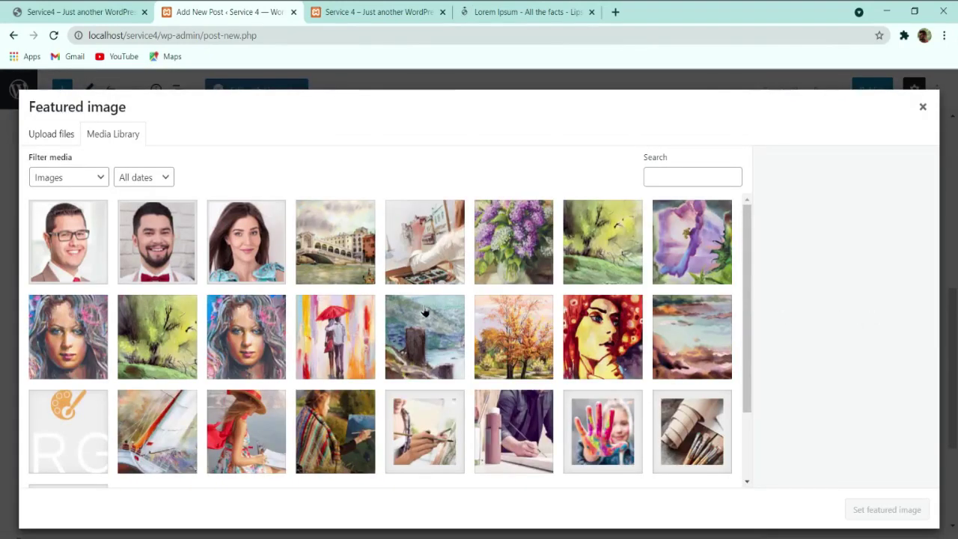
click(596, 327)
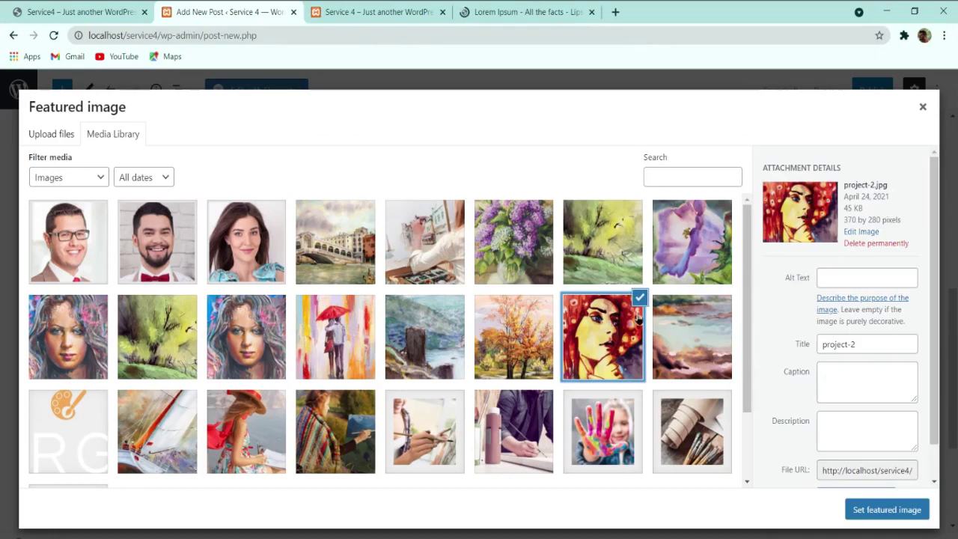
click(886, 508)
Step: Add a new Scenery category to the post
click(825, 214)
scroll(823, 225, up, 3)
click(831, 269)
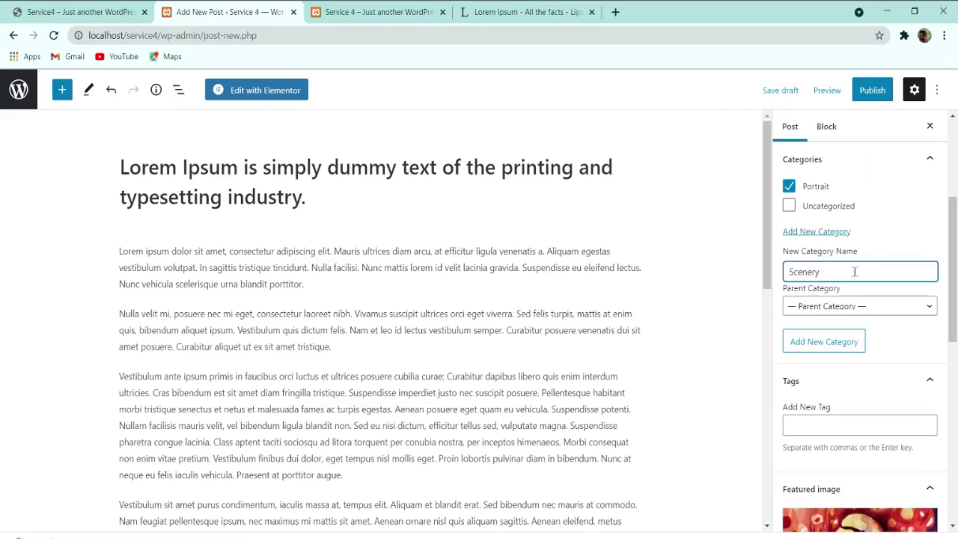
key(Return)
scroll(800, 338, down, 3)
Step: Tag the post Scenery and Camera, then publish it
click(837, 225)
text(Scenery)
key(Return)
text(Came)
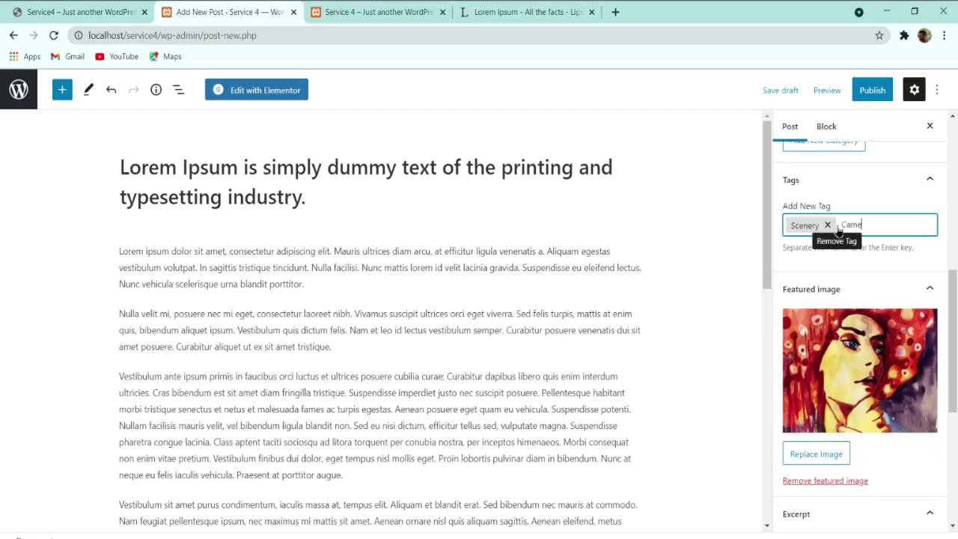
text(ra)
key(Return)
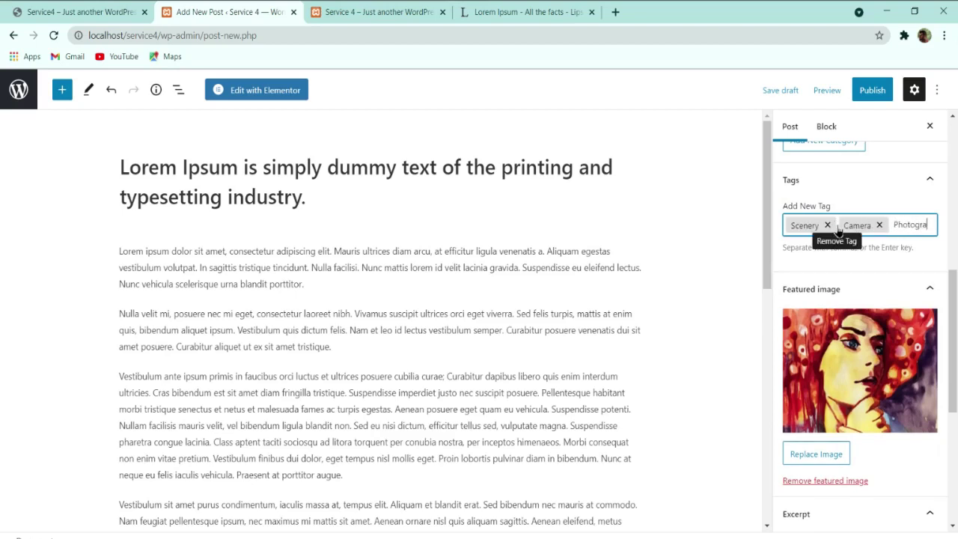
text(Photograph)
scroll(846, 410, down, 3)
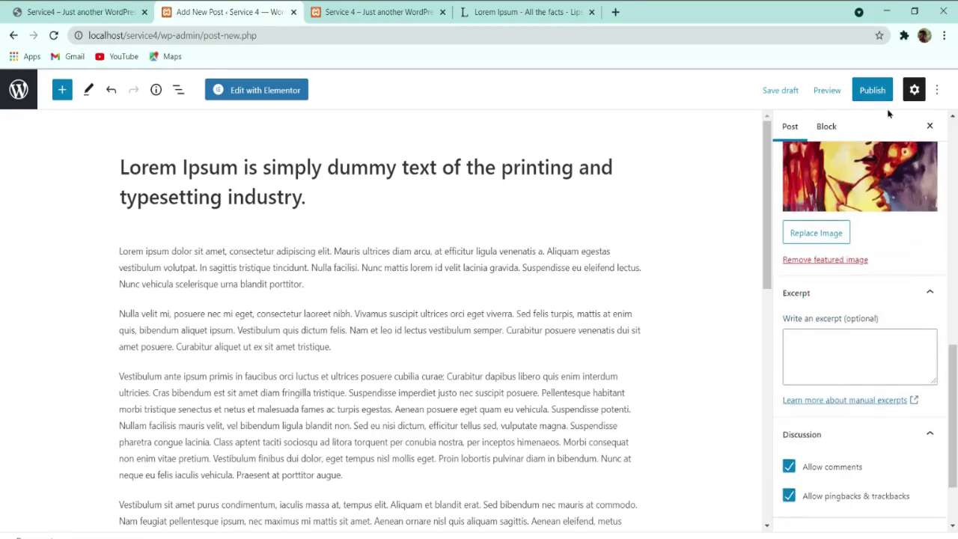
click(872, 90)
click(831, 89)
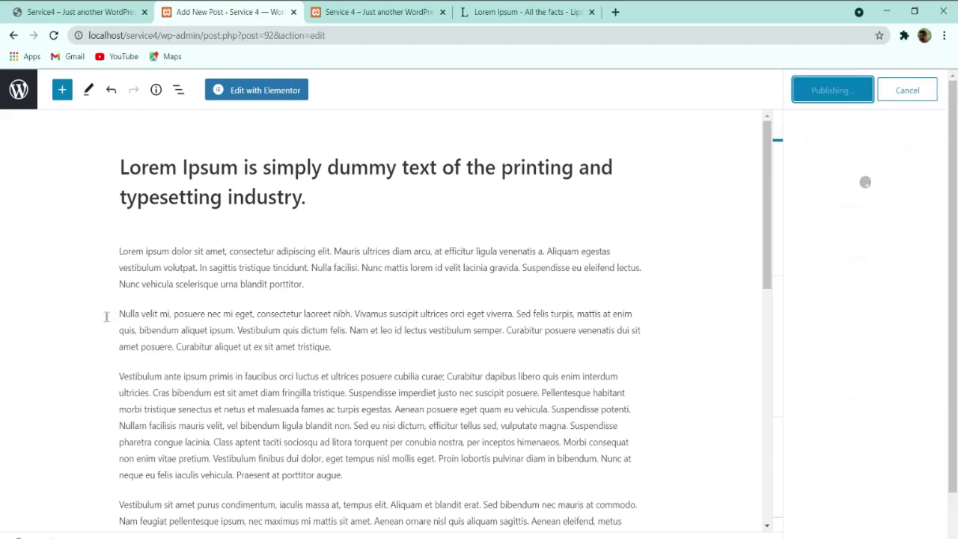
Step: Reload the site's front page and check Latest Blog Posts for the new Lorem Ipsum post
click(18, 92)
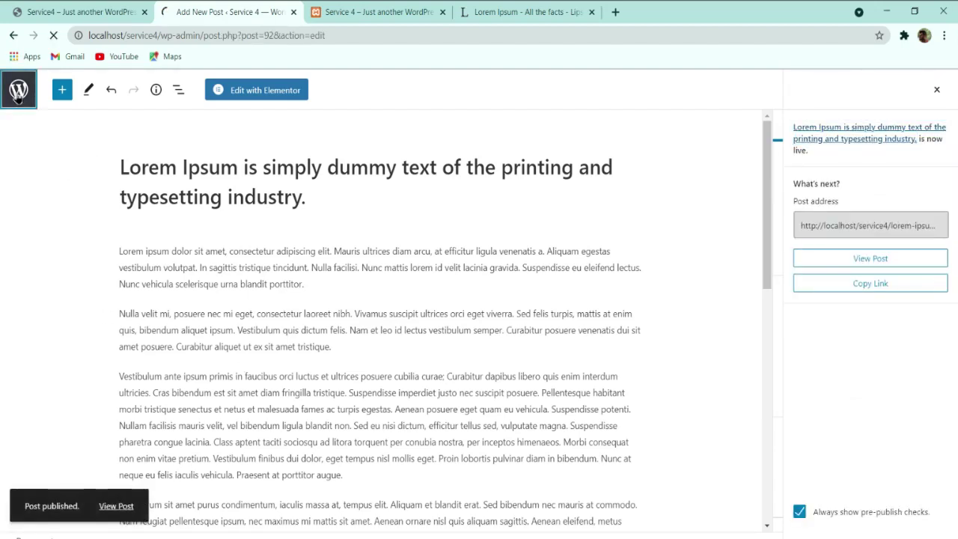
key(ctrl+Tab)
click(52, 36)
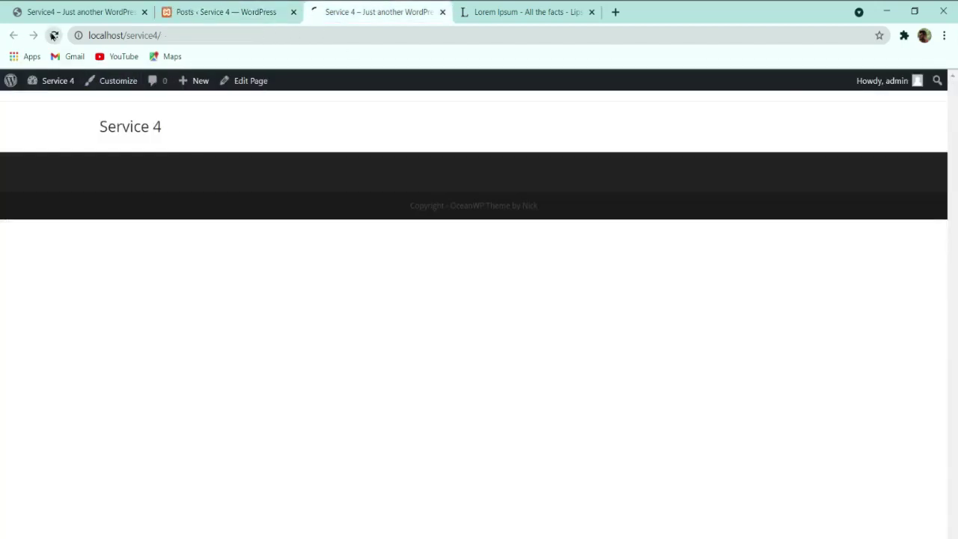
scroll(432, 217, down, 12)
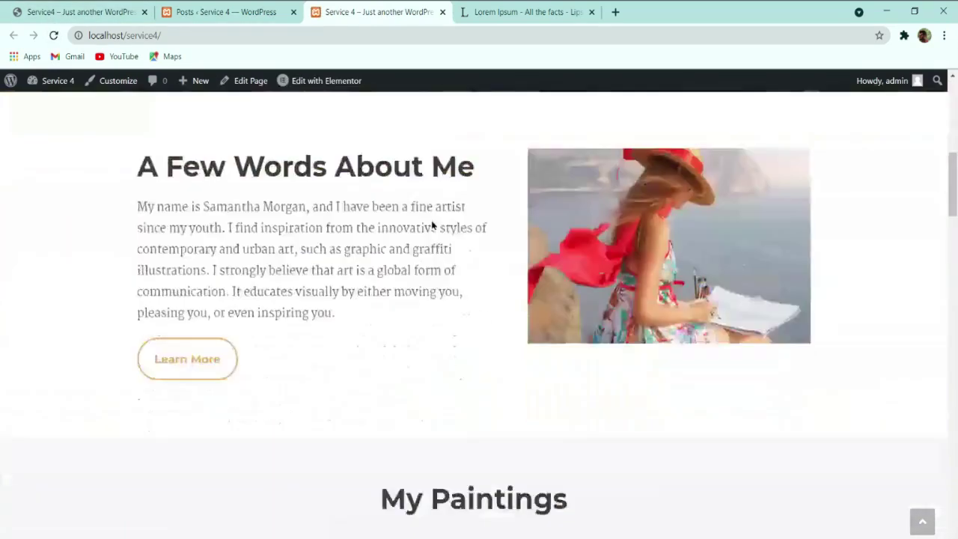
scroll(431, 225, down, 10)
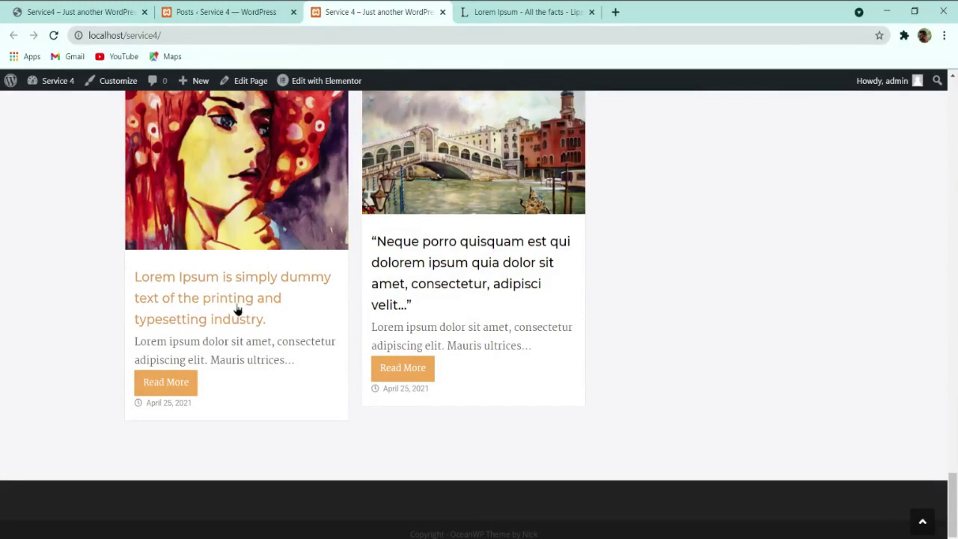
scroll(297, 323, up, 1)
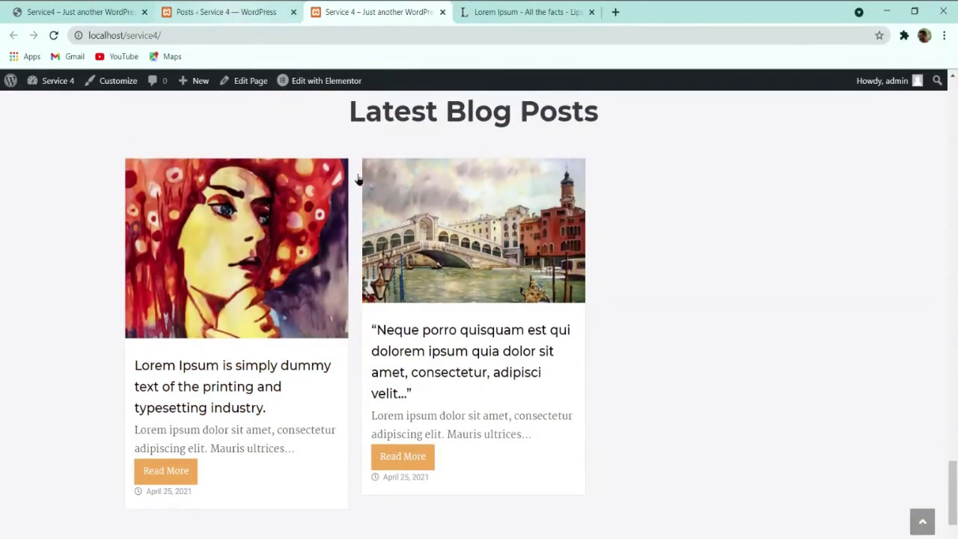
Step: Compare the front page with the reference site, then return to the admin Posts list
click(238, 12)
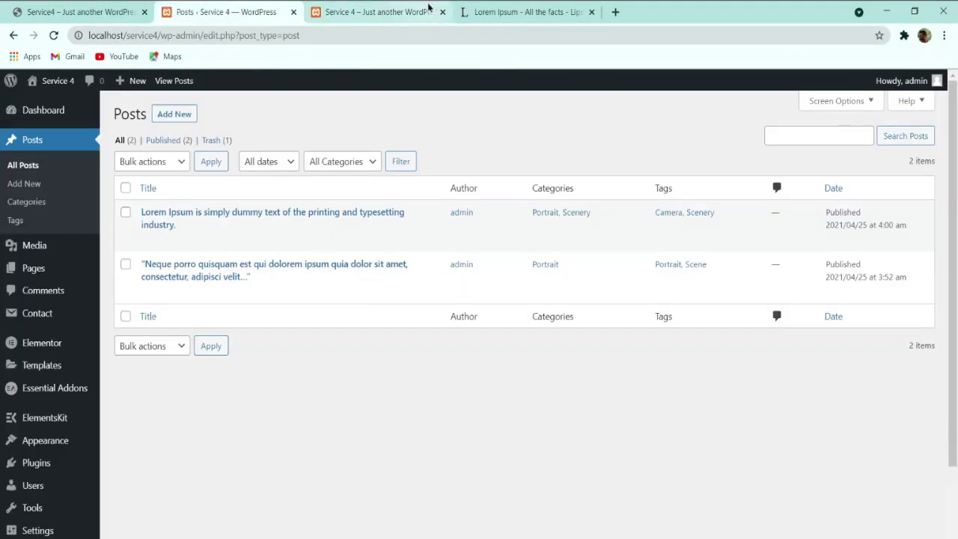
click(379, 12)
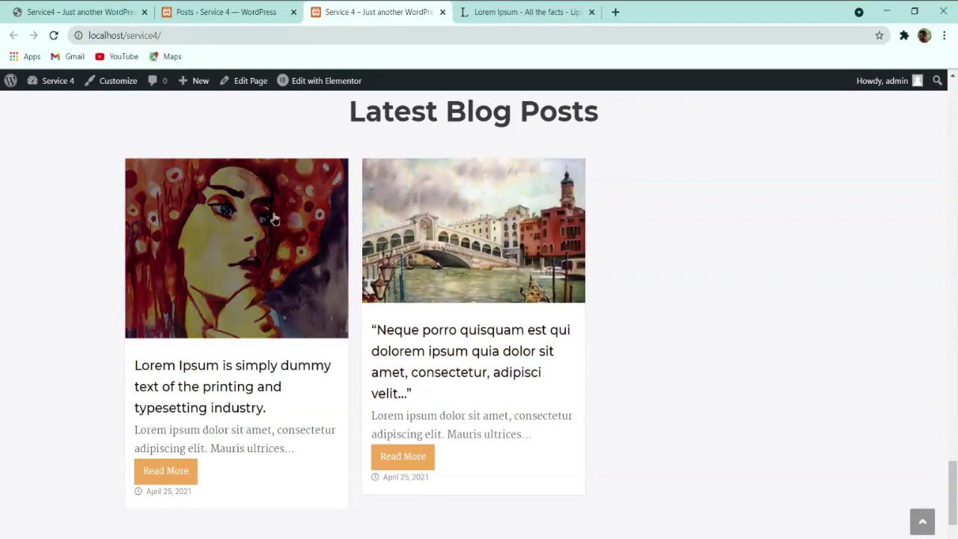
click(261, 11)
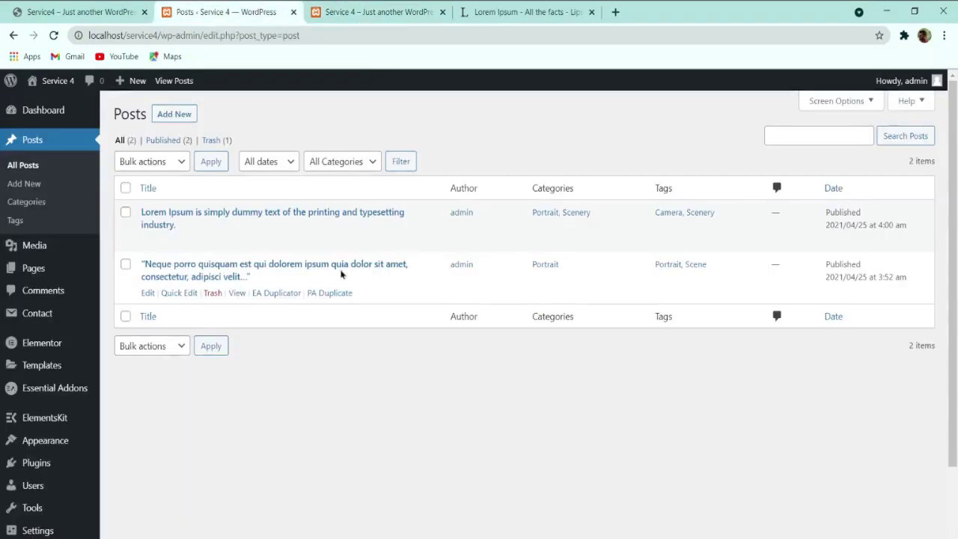
click(367, 11)
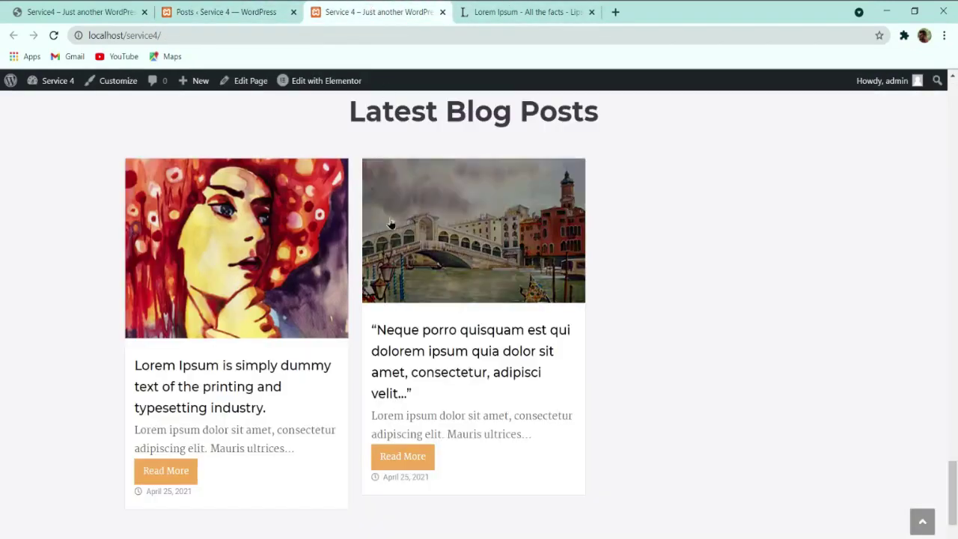
click(245, 9)
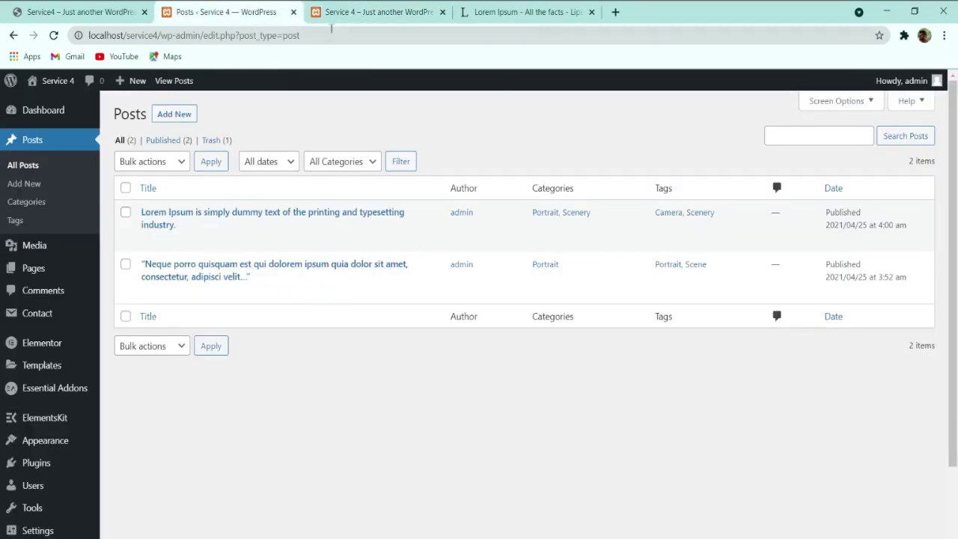
click(76, 9)
scroll(351, 324, up, 15)
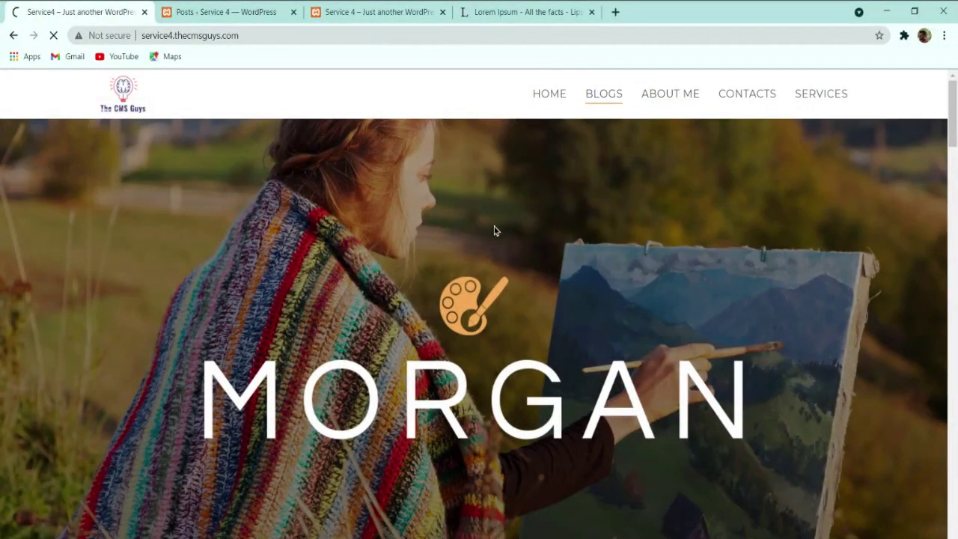
click(222, 13)
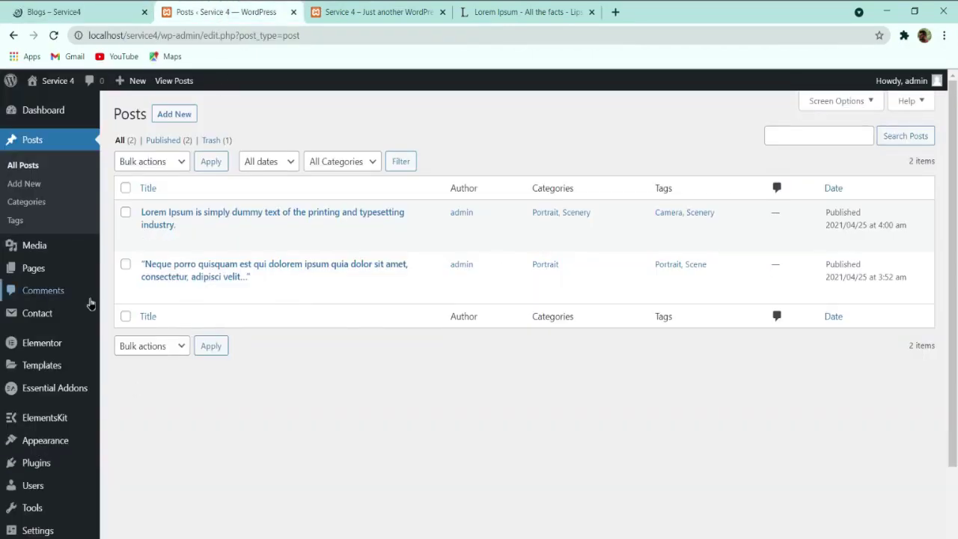
scroll(63, 329, down, 2)
mouse_move(42, 404)
scroll(37, 374, up, 2)
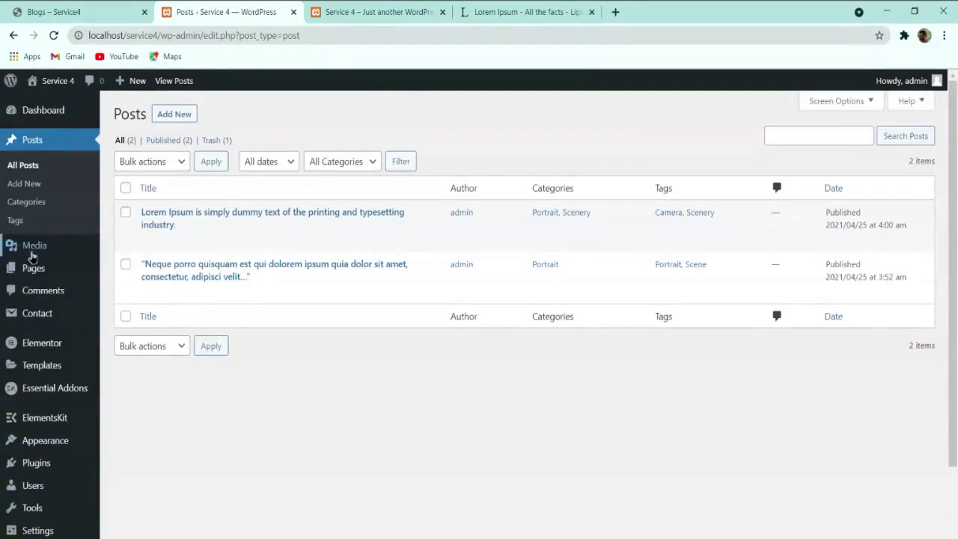
Step: Publish a new page titled 'Blog'
mouse_move(32, 266)
click(128, 270)
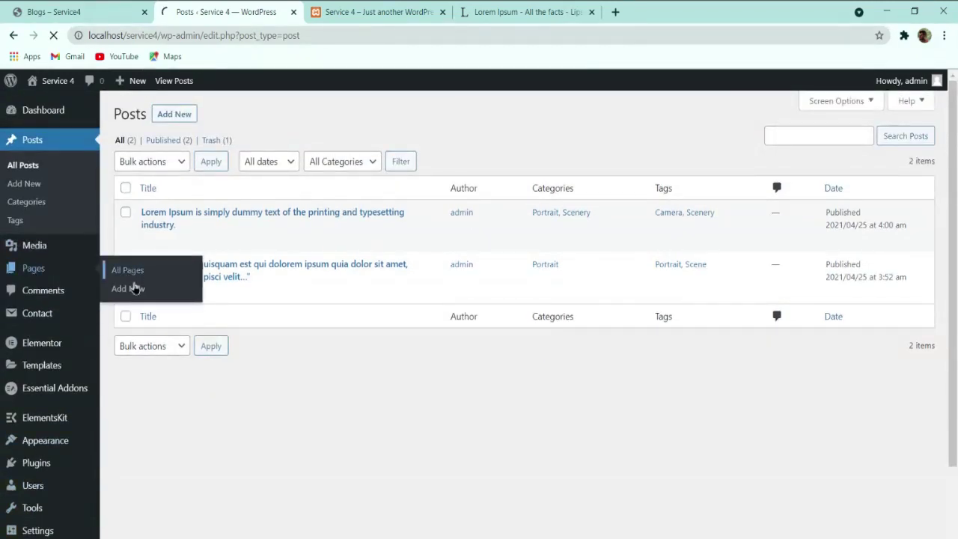
click(189, 115)
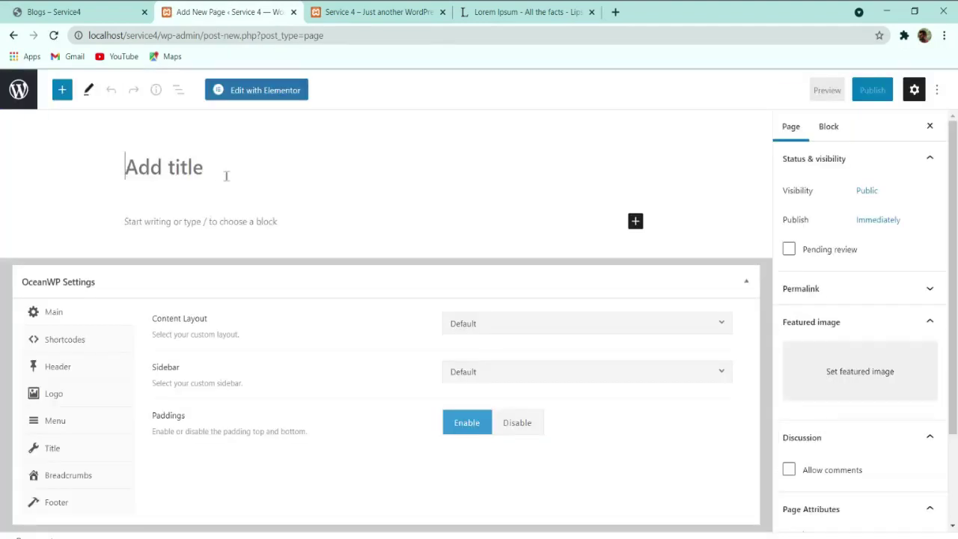
text(Blog)
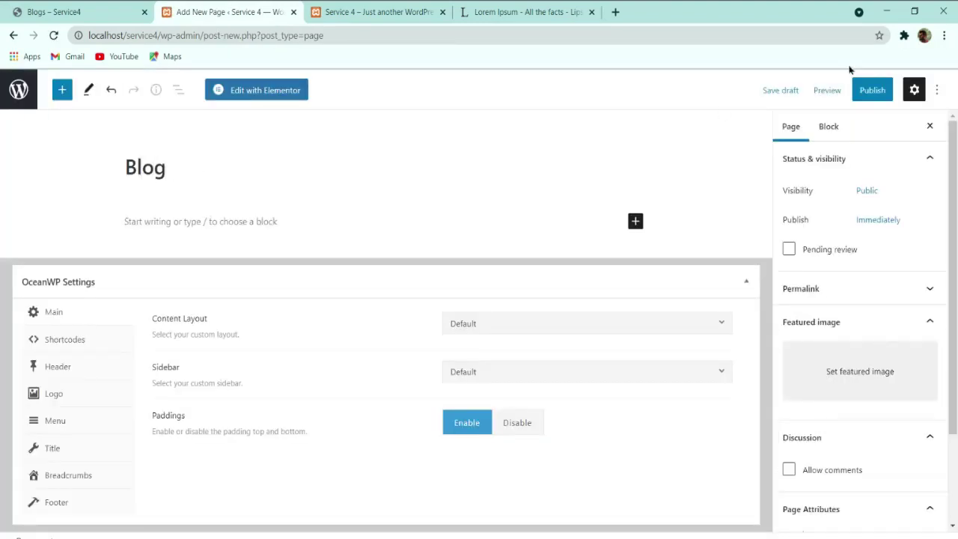
click(868, 90)
click(823, 89)
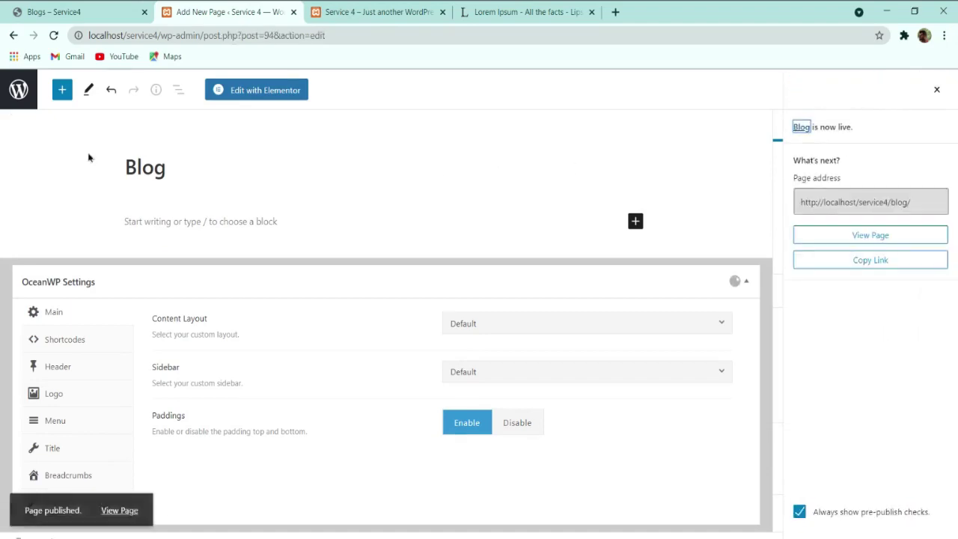
Step: In Reading settings, set Blog as the posts page and save the changes
click(18, 92)
scroll(47, 307, down, 2)
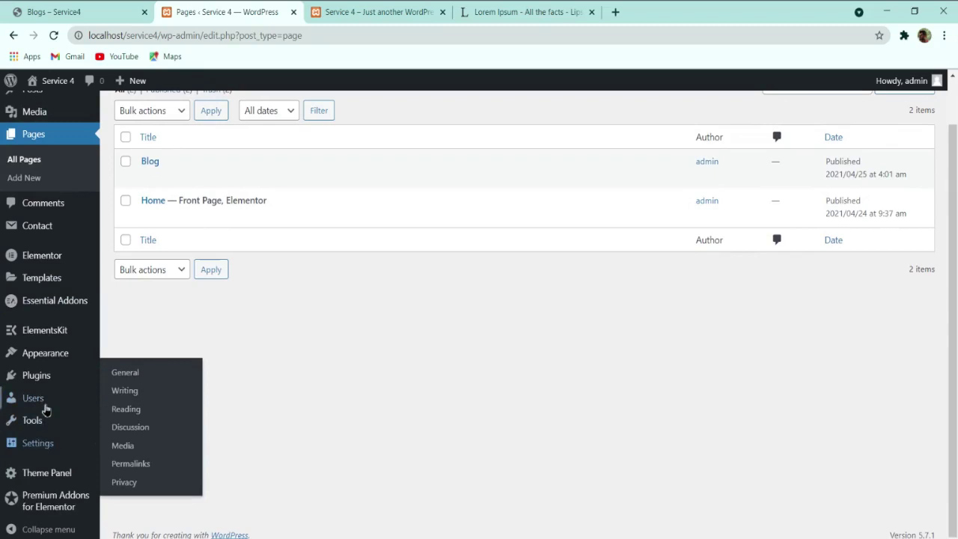
mouse_move(45, 353)
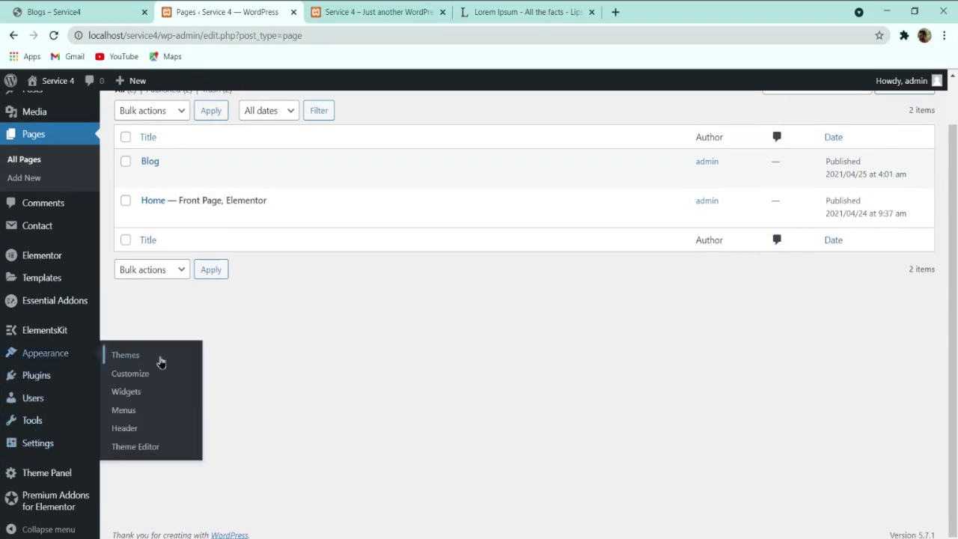
mouse_move(25, 445)
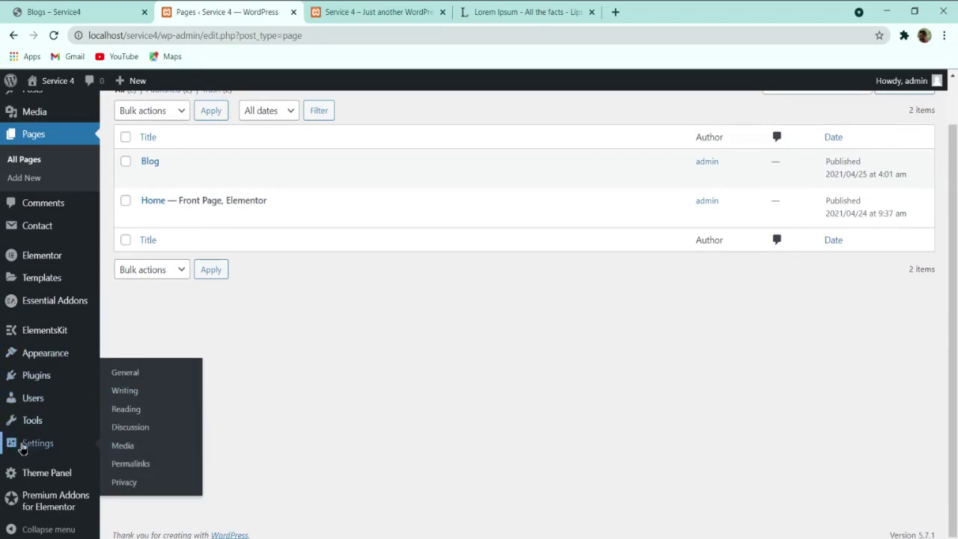
click(120, 406)
click(336, 238)
click(334, 273)
click(165, 515)
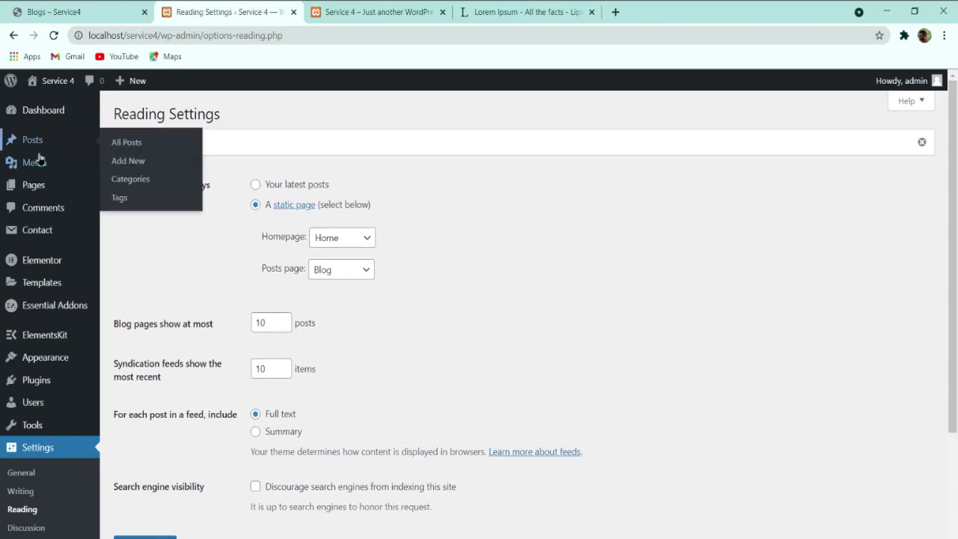
mouse_move(47, 194)
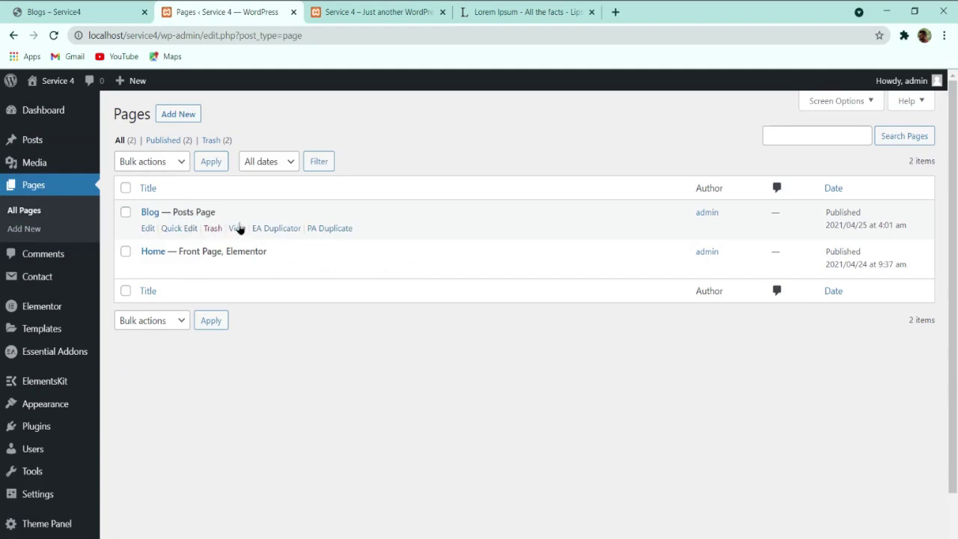
Step: Preview the new Blog page in its own tab, then close that tab and the unused Lorem Ipsum tab
middle_click(237, 228)
click(591, 13)
click(543, 14)
click(417, 9)
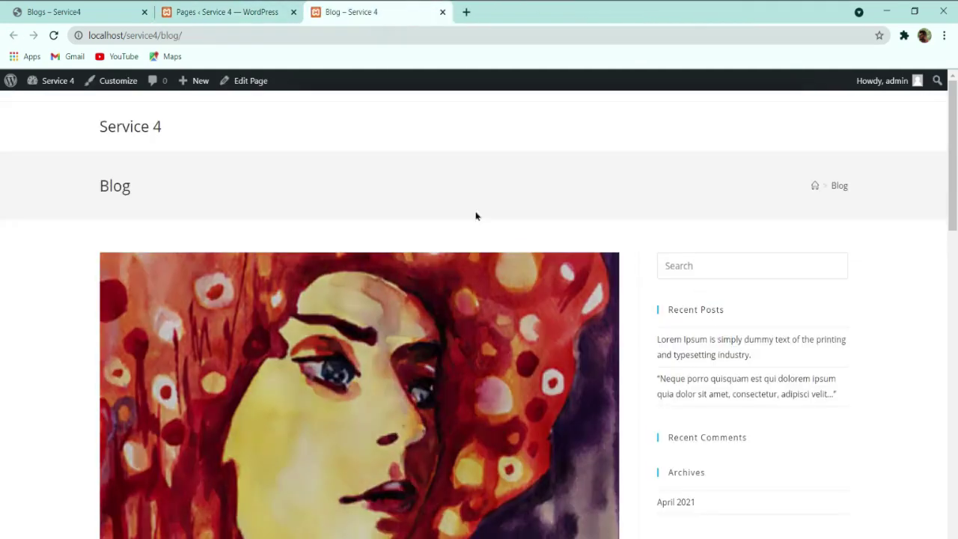
scroll(479, 217, down, 5)
scroll(486, 221, down, 7)
scroll(317, 254, up, 12)
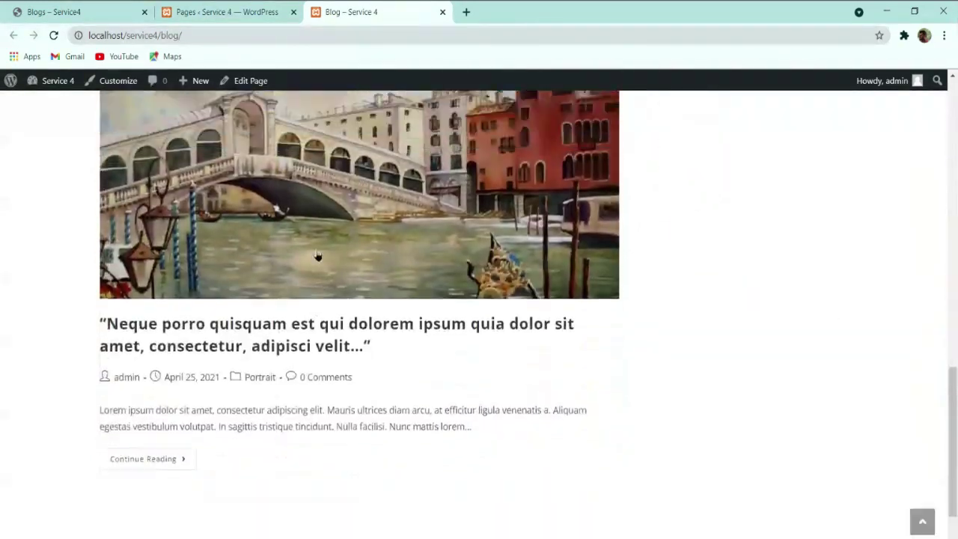
scroll(382, 210, down, 8)
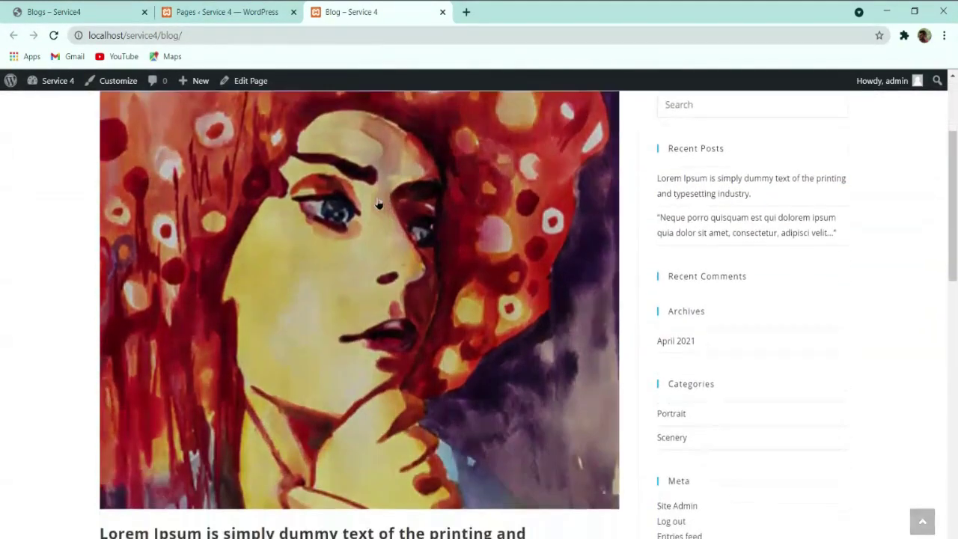
scroll(359, 204, down, 3)
scroll(340, 205, up, 10)
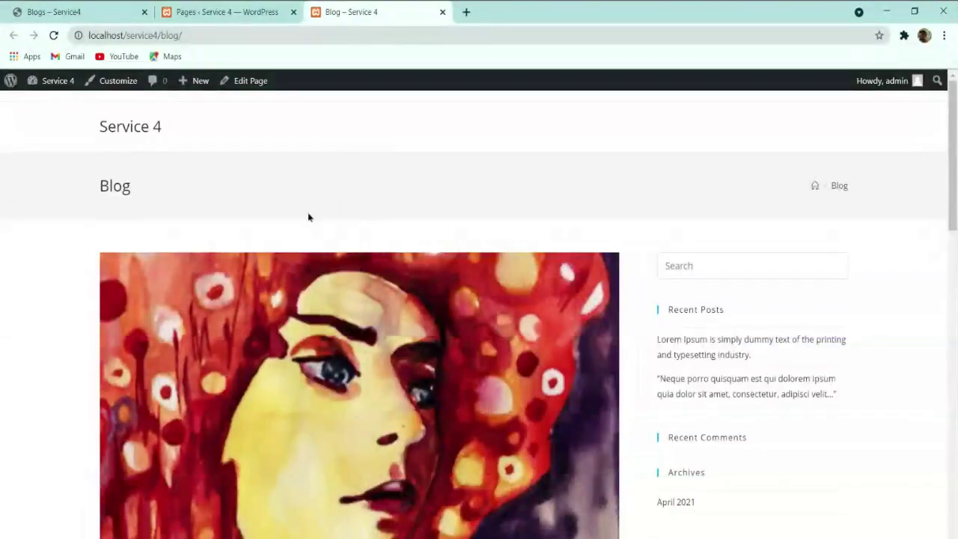
click(254, 12)
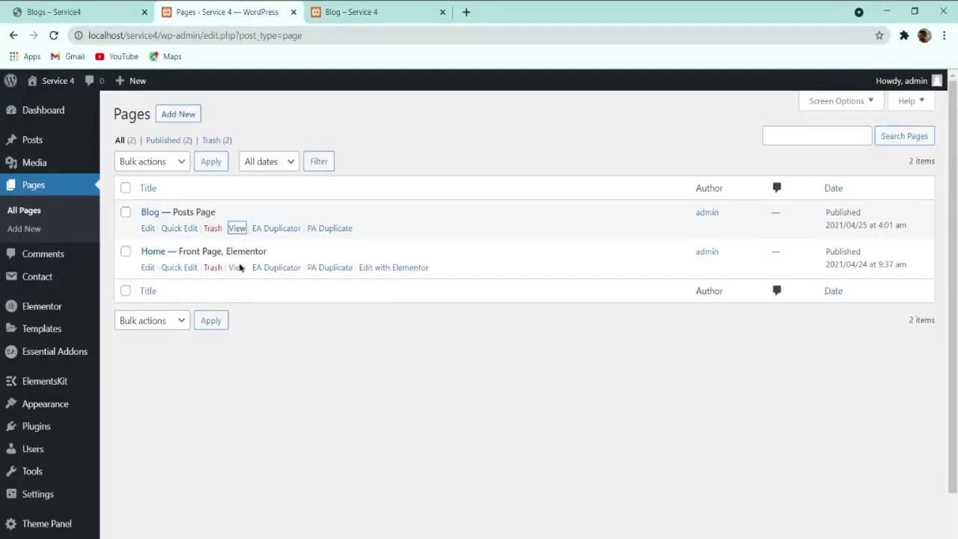
click(374, 12)
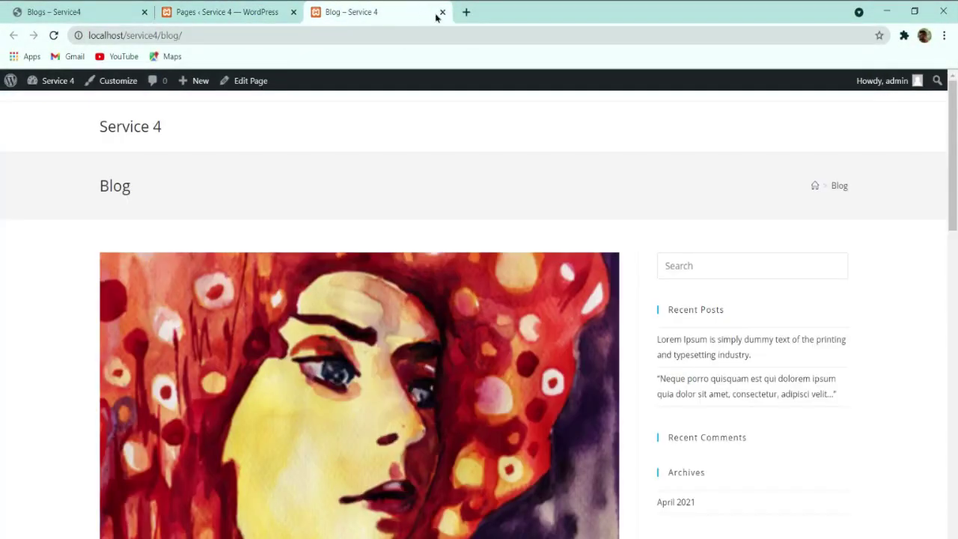
click(441, 12)
Step: Review the reference site's About Me page, then start a new page from the Pages list
click(87, 9)
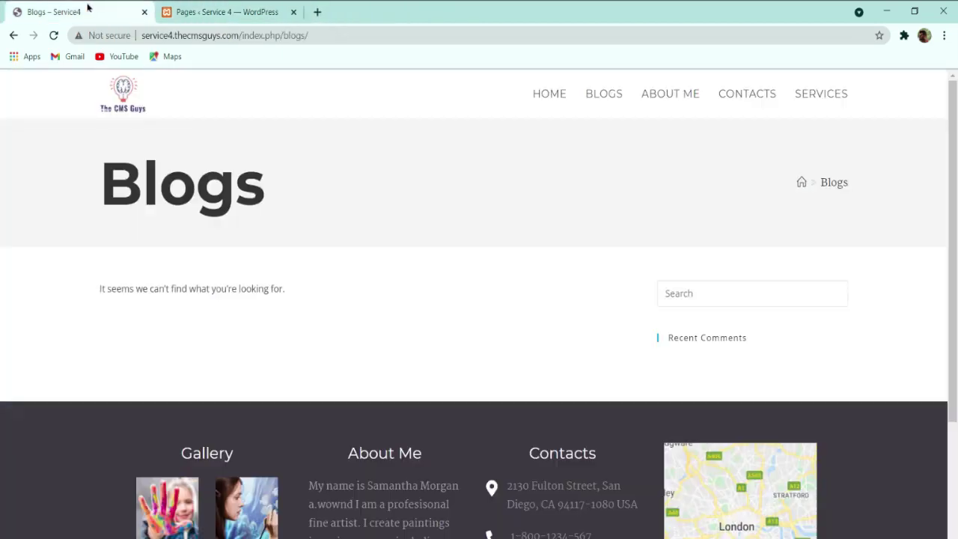
click(652, 108)
click(224, 9)
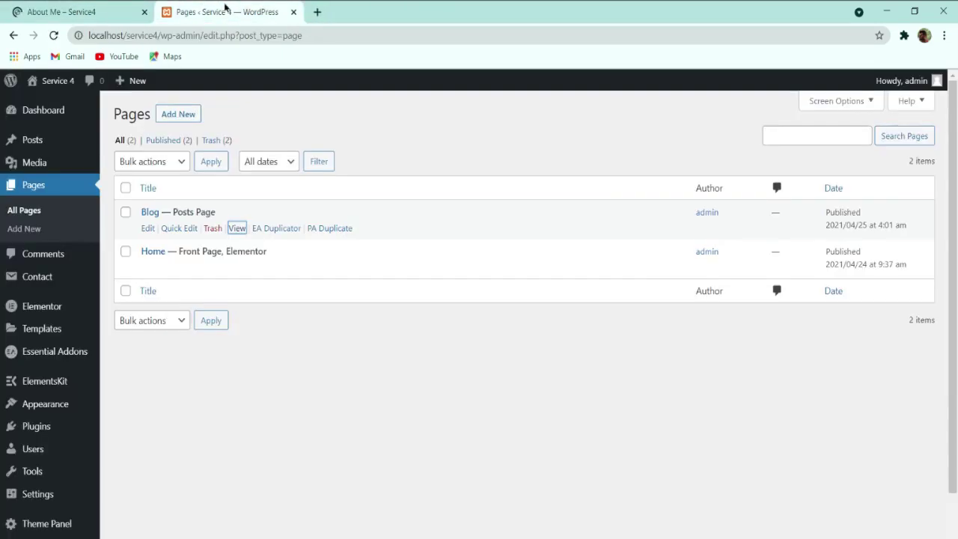
click(72, 8)
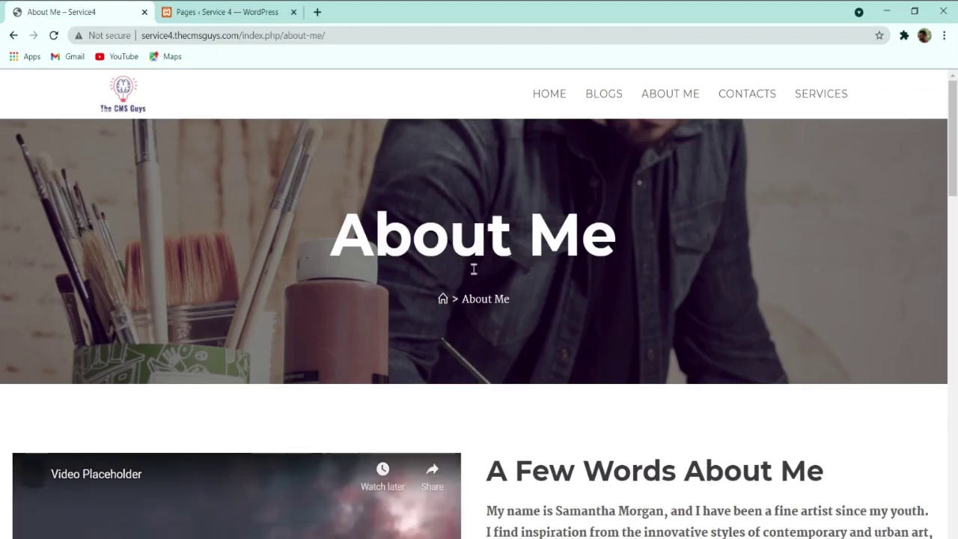
click(252, 13)
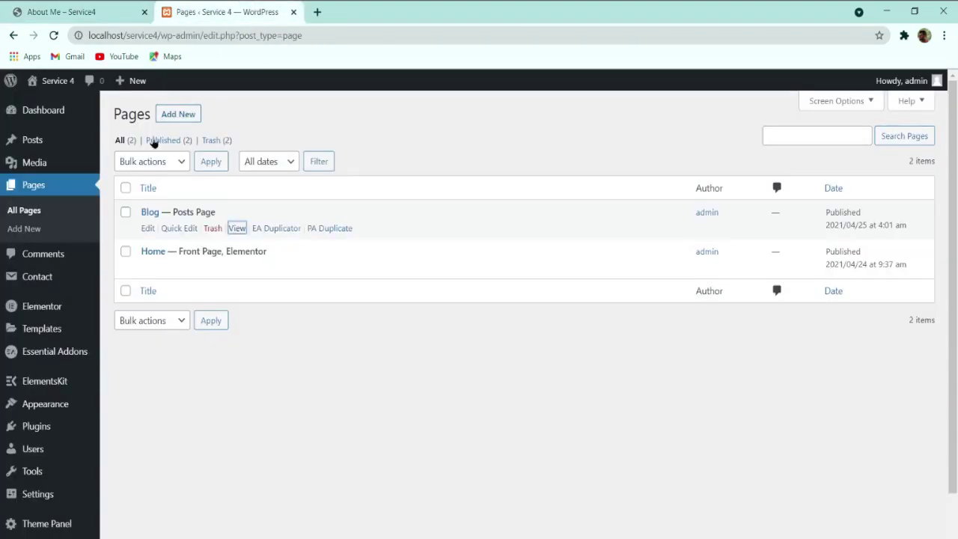
click(75, 12)
click(177, 9)
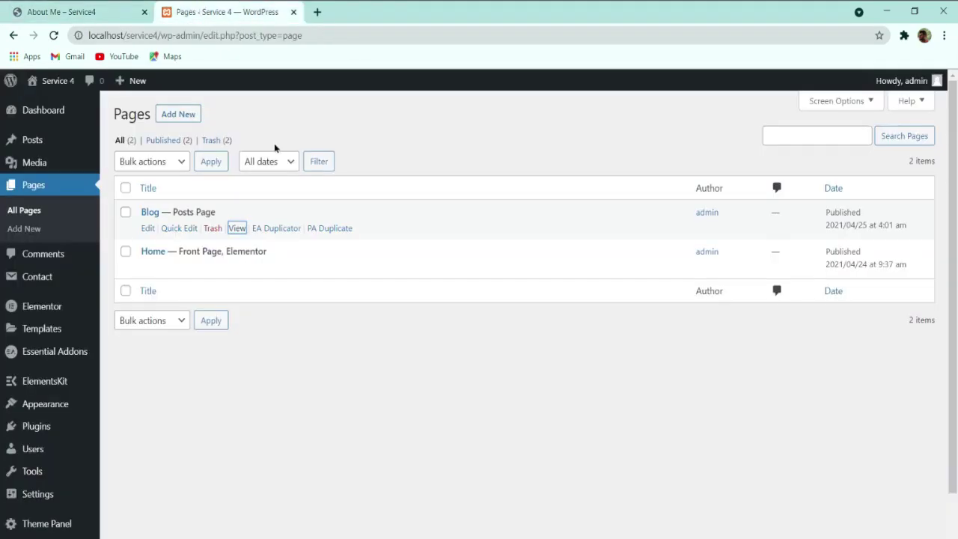
click(183, 119)
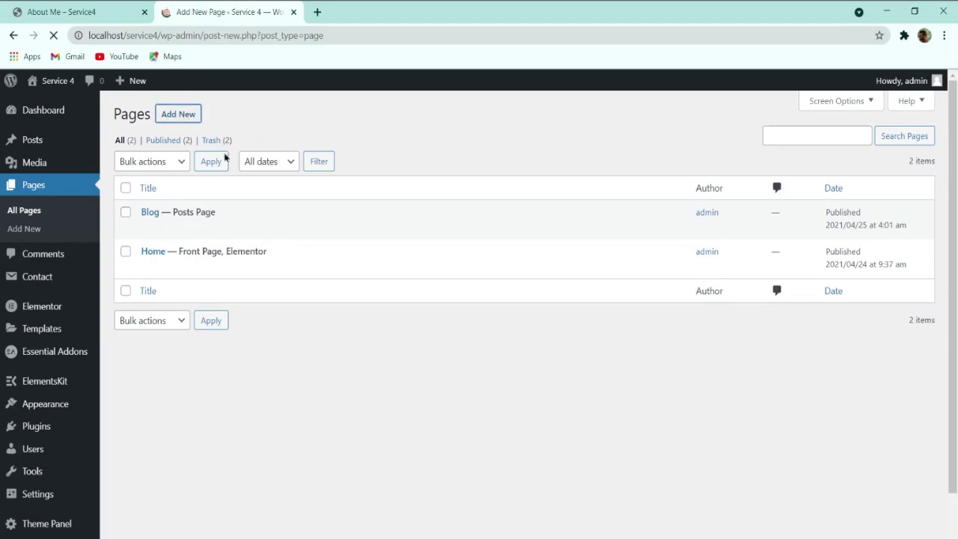
Step: Title the new page 'About Me' and publish it
text(About Mr)
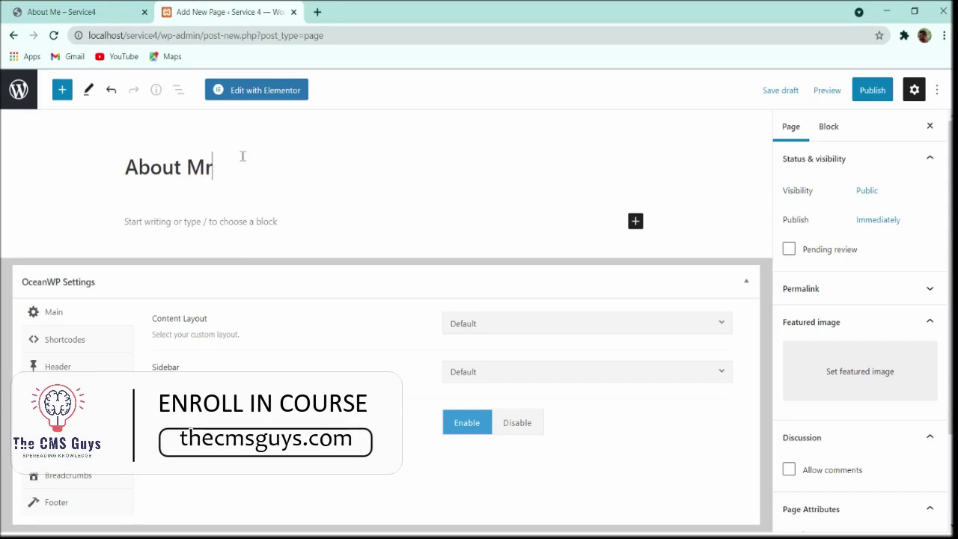
key(BackSpace)
text(e)
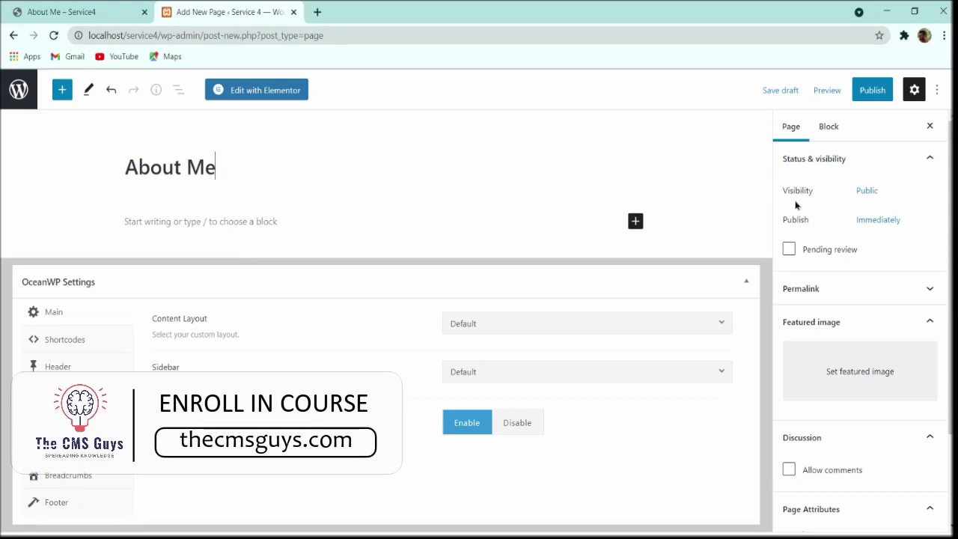
click(870, 90)
click(823, 99)
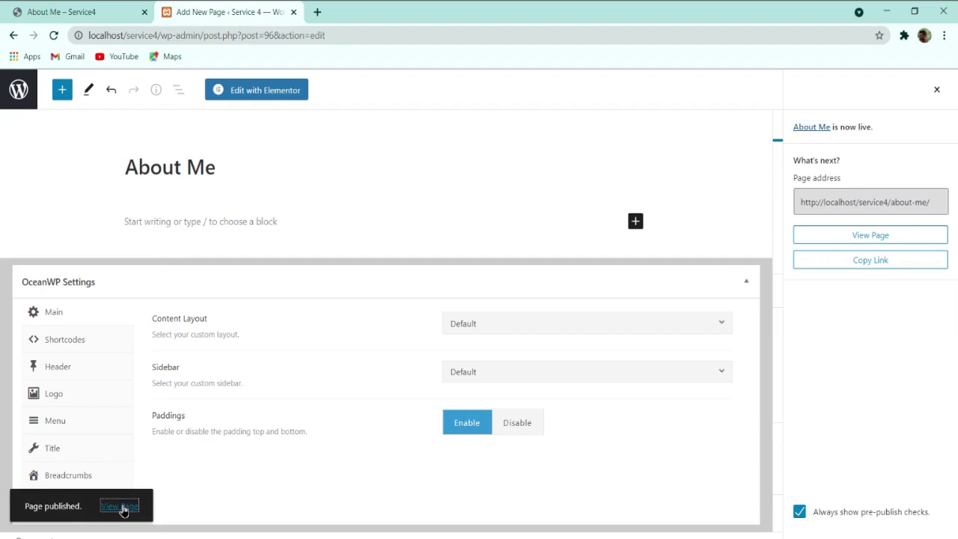
Step: View the published About Me page and compare its heading and breadcrumb with the reference page
middle_click(120, 507)
click(330, 11)
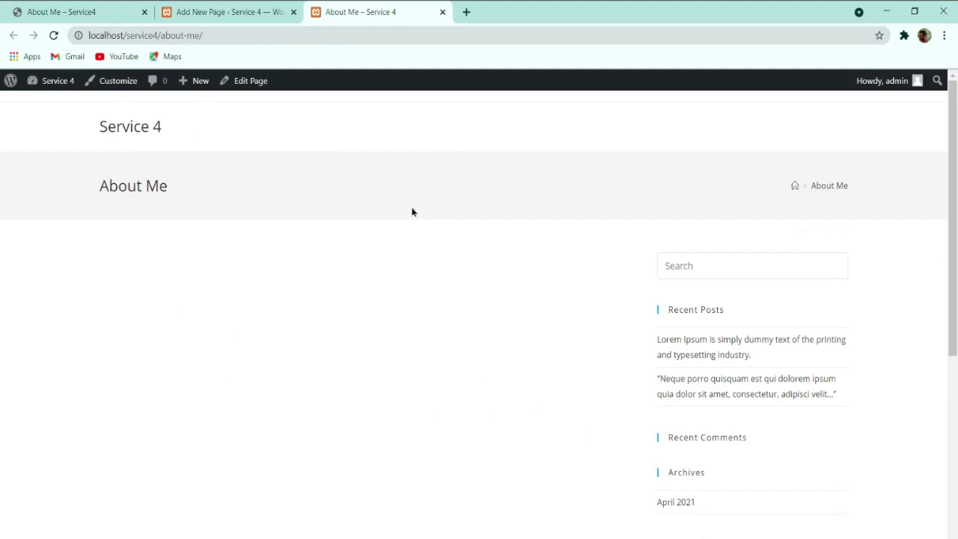
click(121, 9)
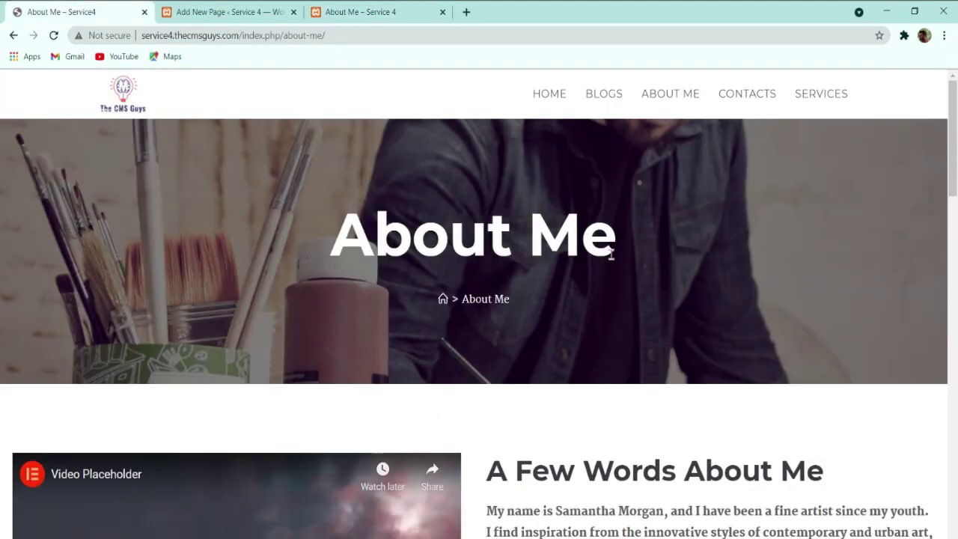
double_click(408, 224)
click(407, 224)
triple_click(366, 216)
click(567, 296)
drag(510, 299, 415, 298)
click(383, 7)
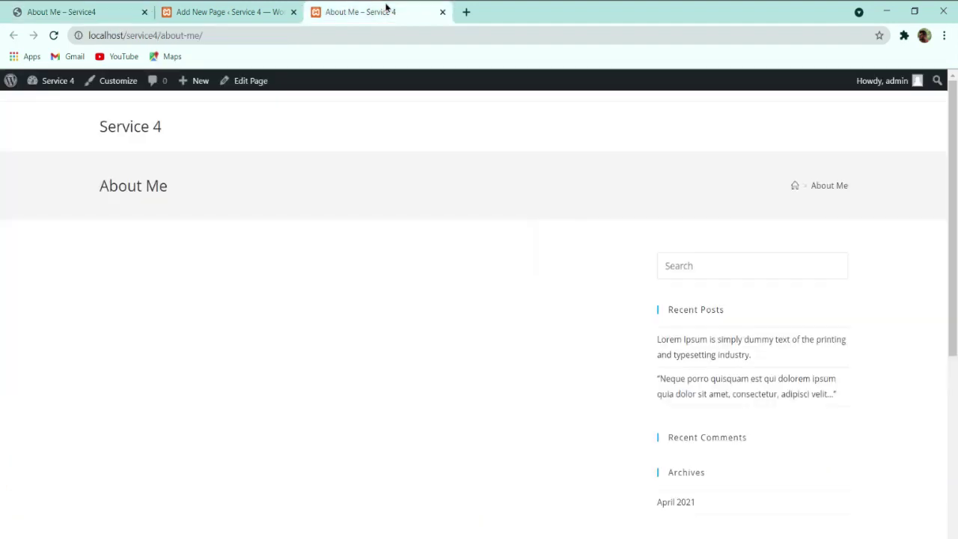
click(58, 10)
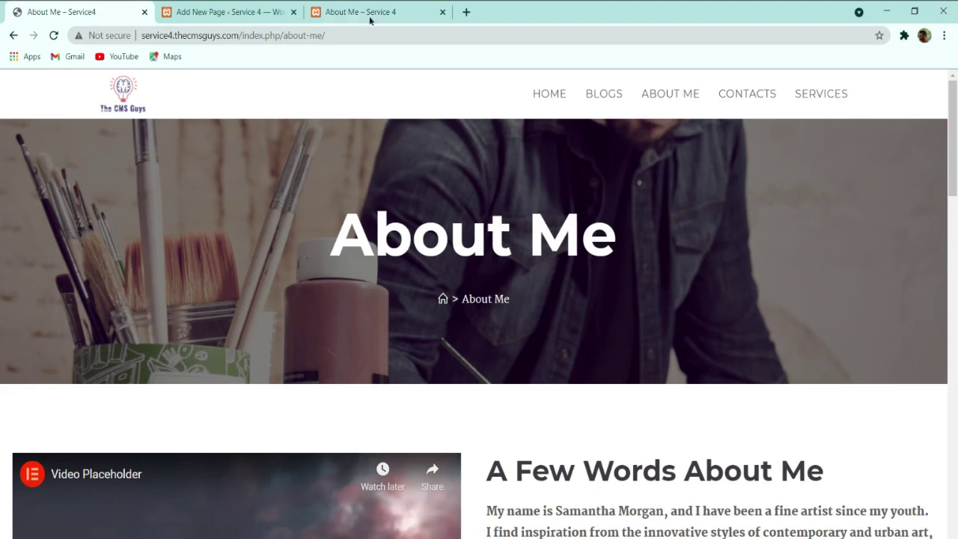
click(262, 12)
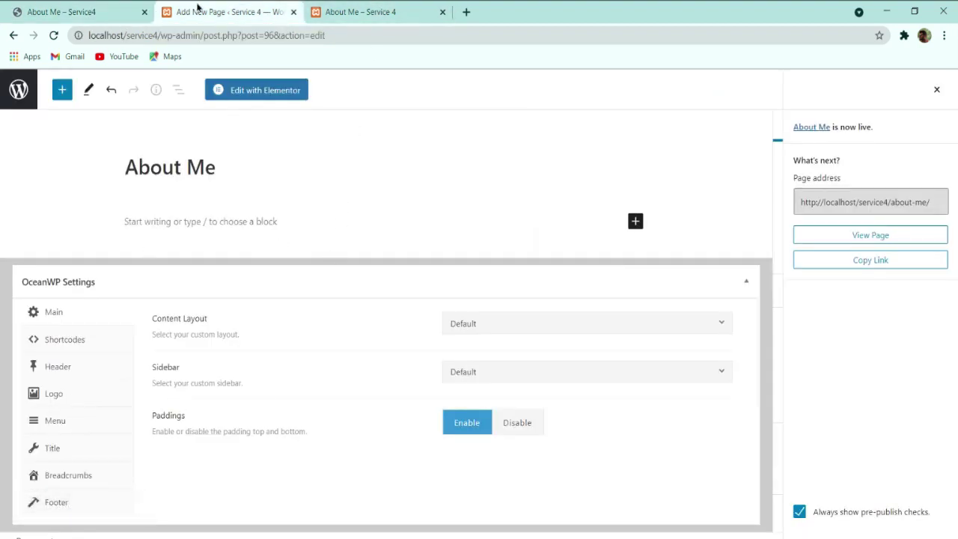
Step: Set the About Me page's content layout to Full Width with paddings disabled
click(358, 10)
click(192, 10)
click(476, 323)
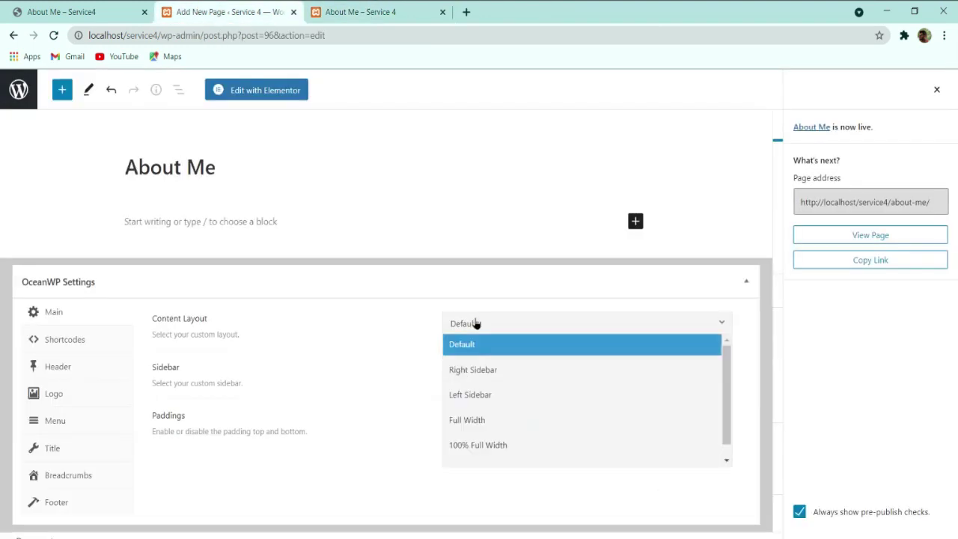
click(485, 419)
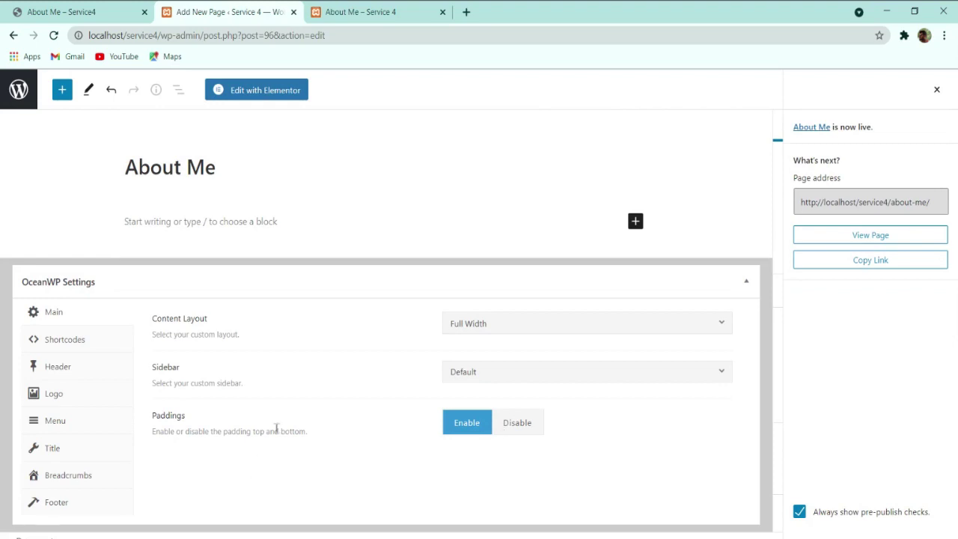
click(516, 434)
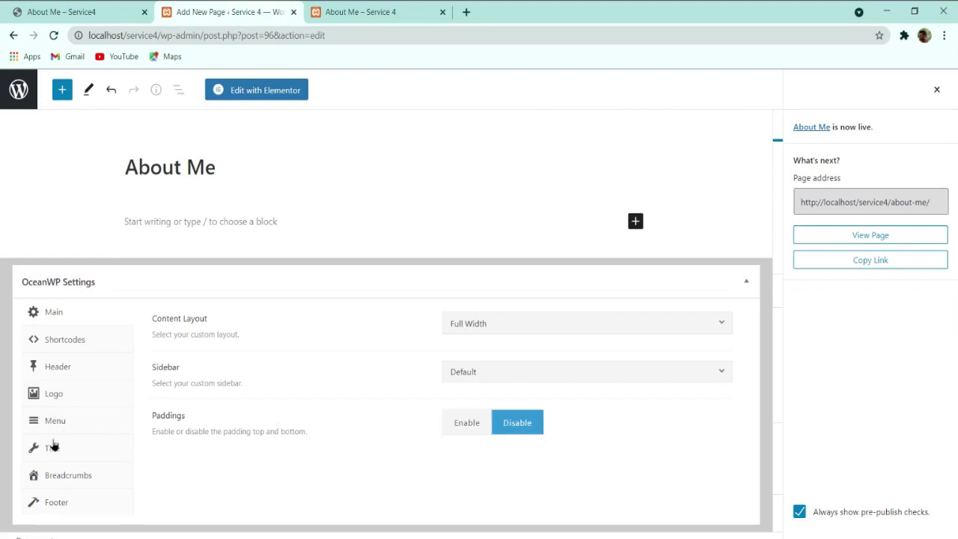
Step: Set the page title style to Background Image using bg-image, and update the page
click(53, 446)
scroll(367, 391, down, 1)
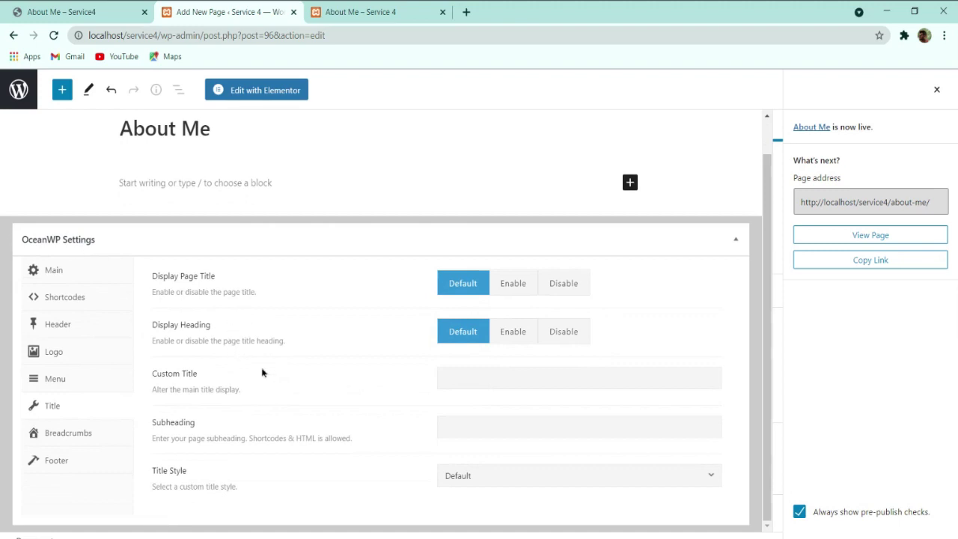
click(439, 478)
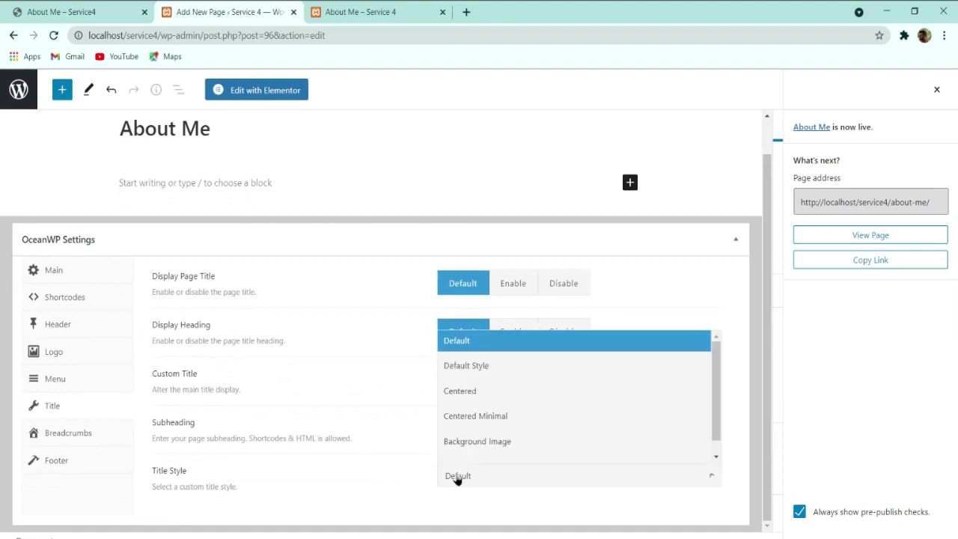
click(479, 441)
scroll(389, 343, down, 2)
click(464, 336)
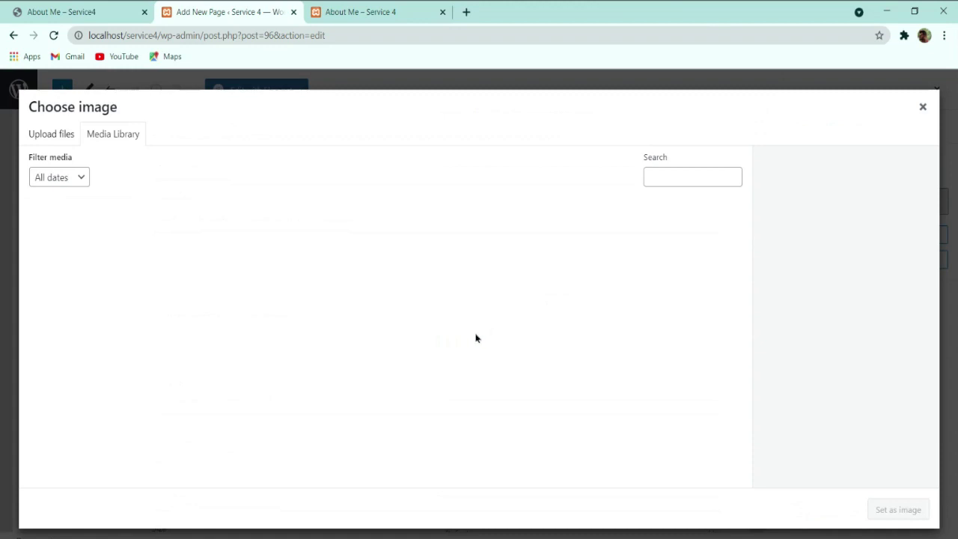
scroll(465, 414, down, 1)
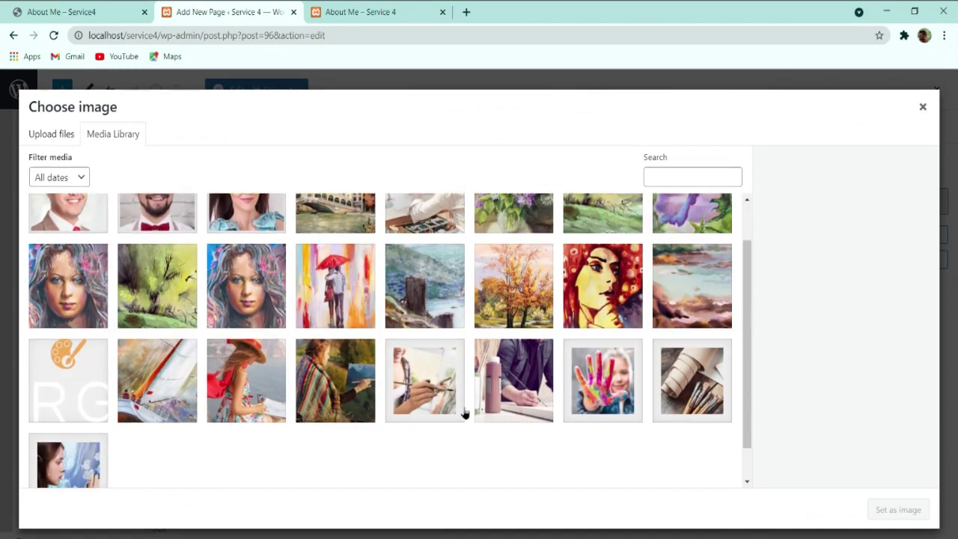
scroll(464, 413, down, 1)
click(524, 338)
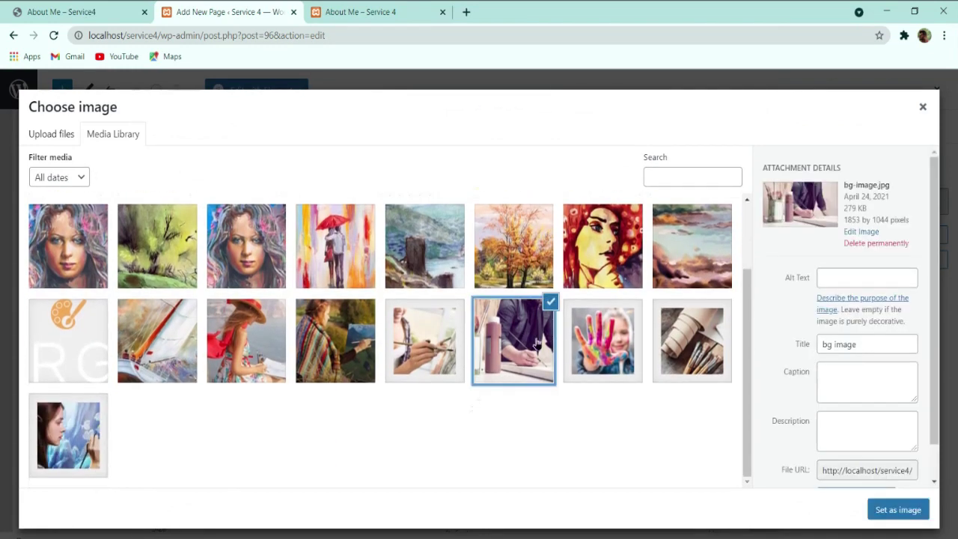
click(884, 512)
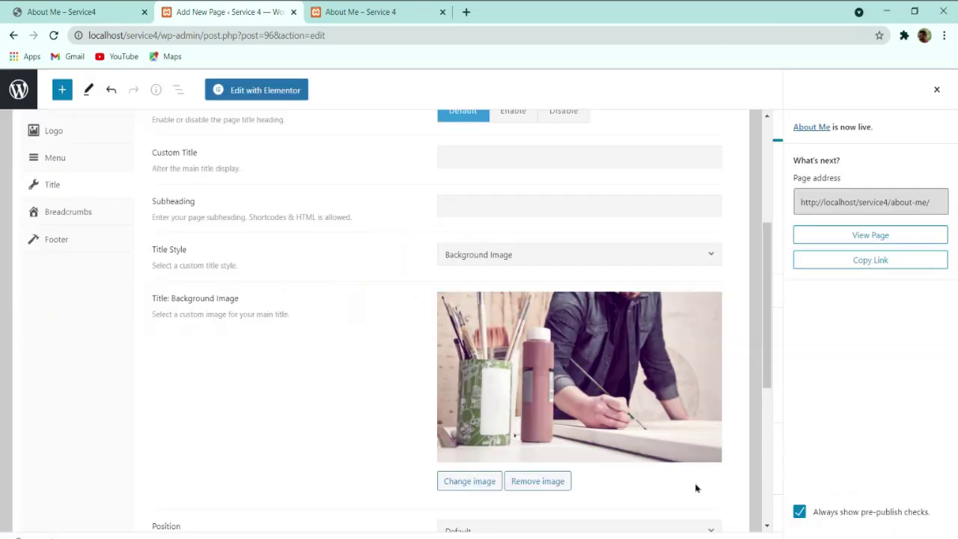
click(937, 91)
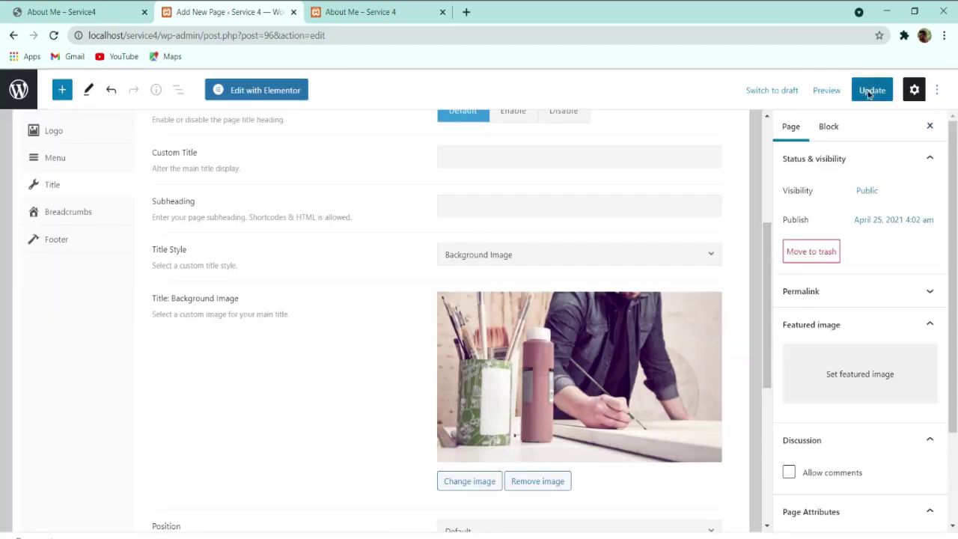
click(866, 90)
Step: Reload the live About Me page and compare its title background with the reference site
click(359, 12)
click(53, 35)
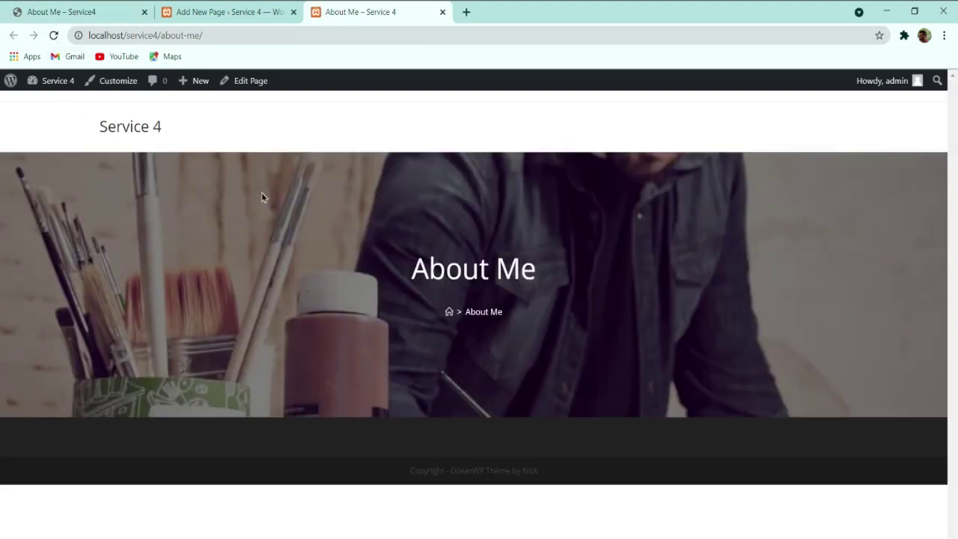
click(81, 9)
click(366, 10)
click(45, 11)
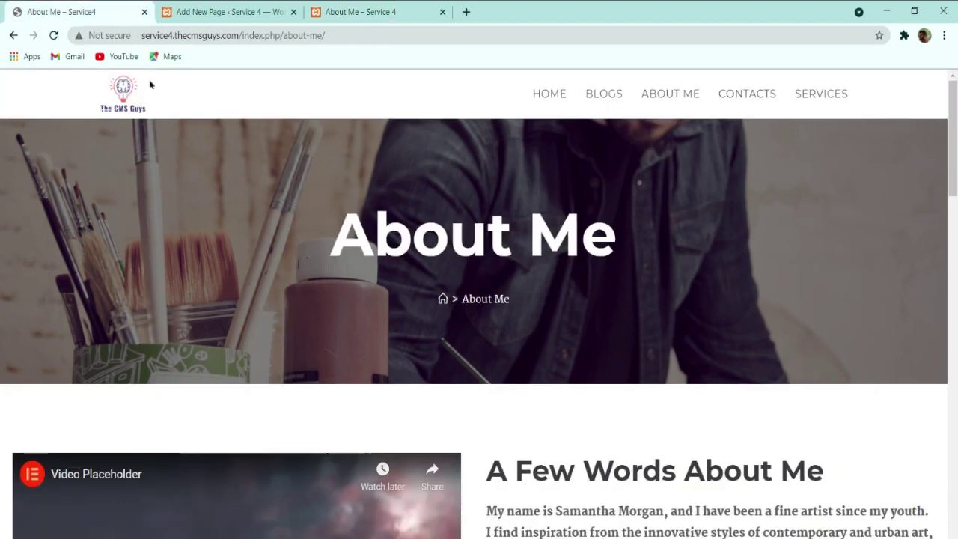
click(225, 11)
Step: Try Top Center as the title background position, update, and reload the live About Me page
scroll(508, 412, down, 2)
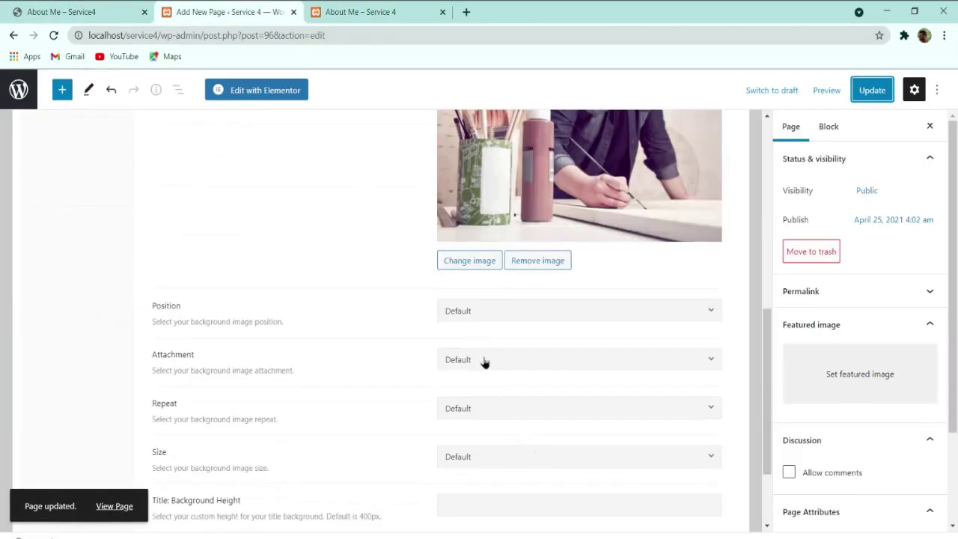
click(456, 317)
click(464, 314)
click(464, 314)
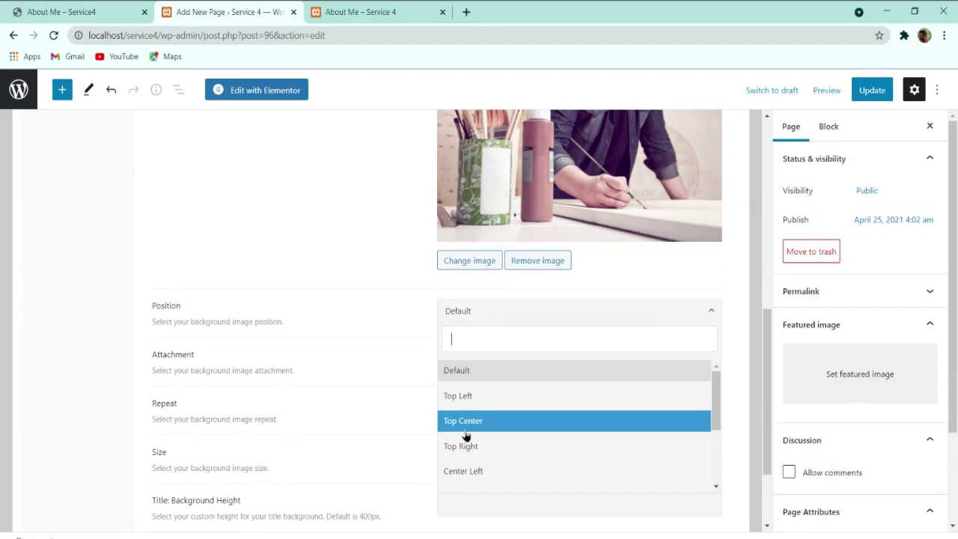
click(464, 421)
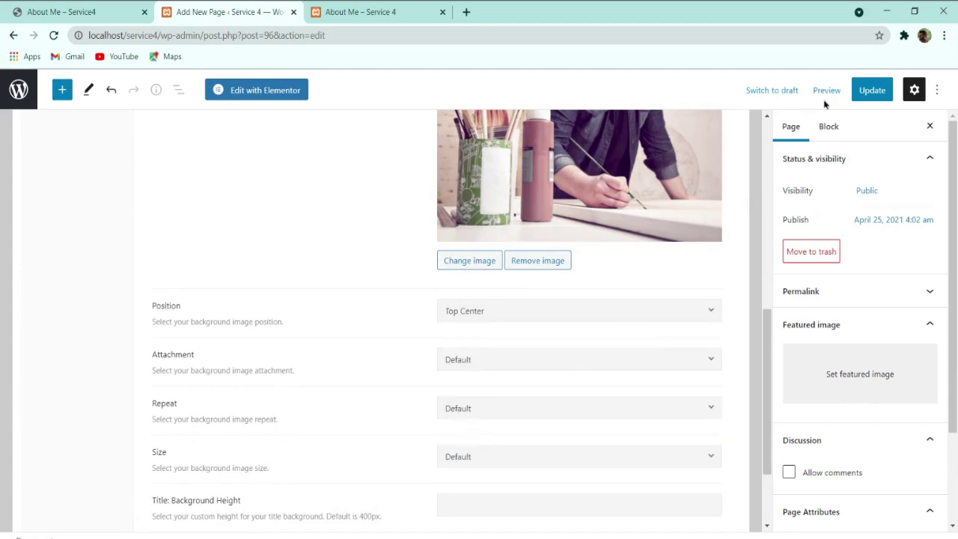
click(869, 91)
click(377, 11)
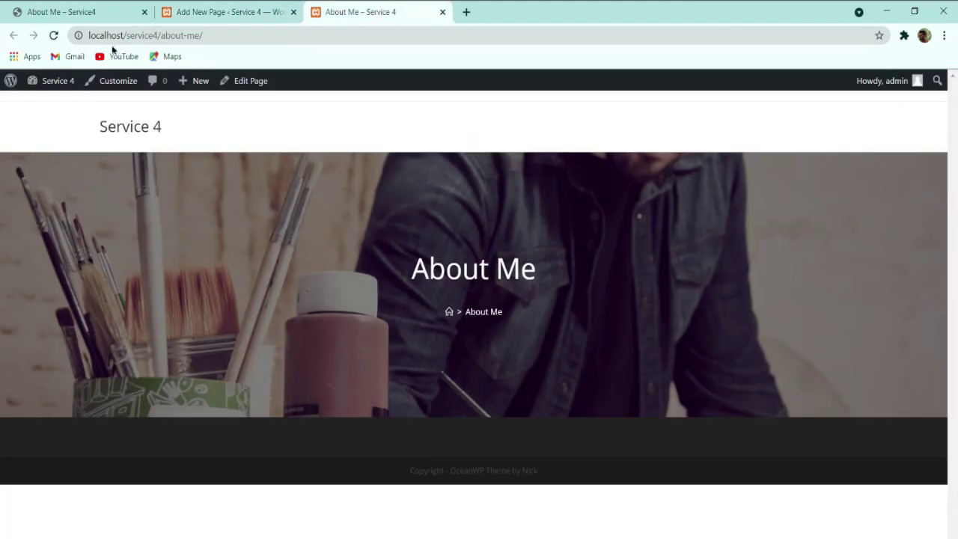
click(55, 35)
Step: Try Center Center as the background position, update, and compare the live page with the reference
click(243, 9)
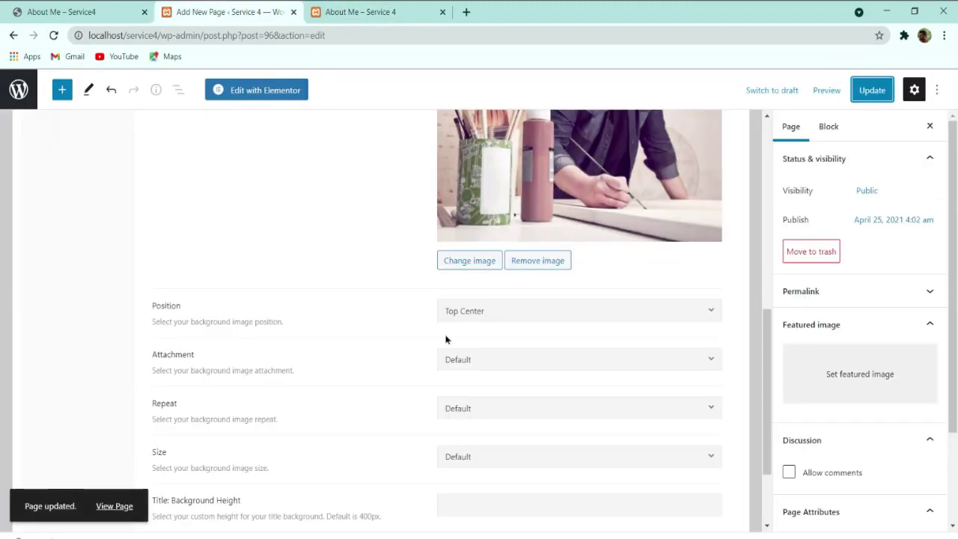
click(467, 320)
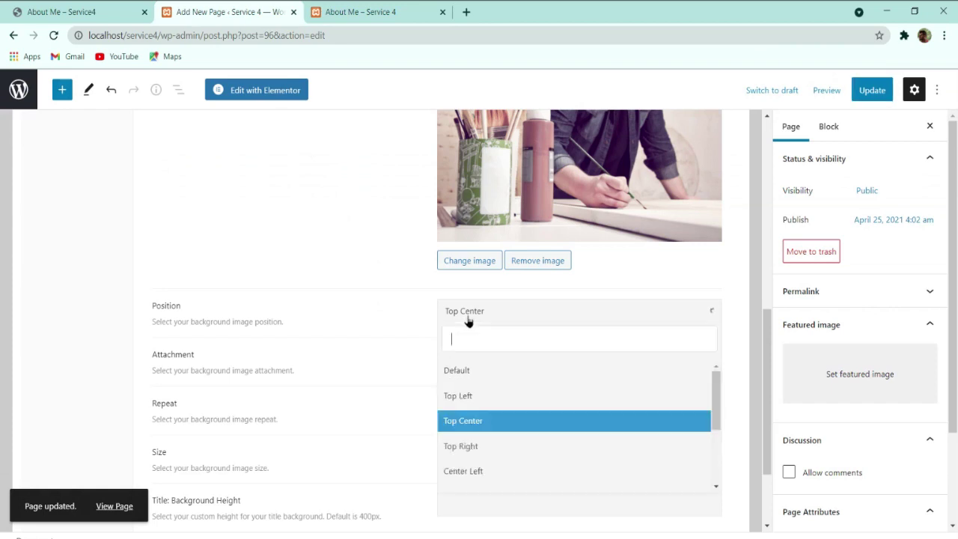
scroll(481, 399, down, 3)
click(477, 383)
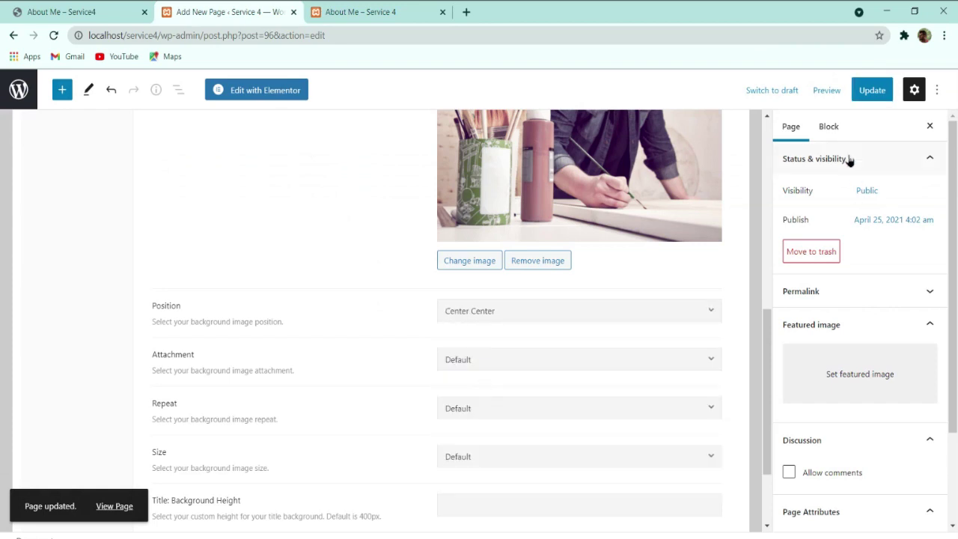
click(864, 90)
click(399, 10)
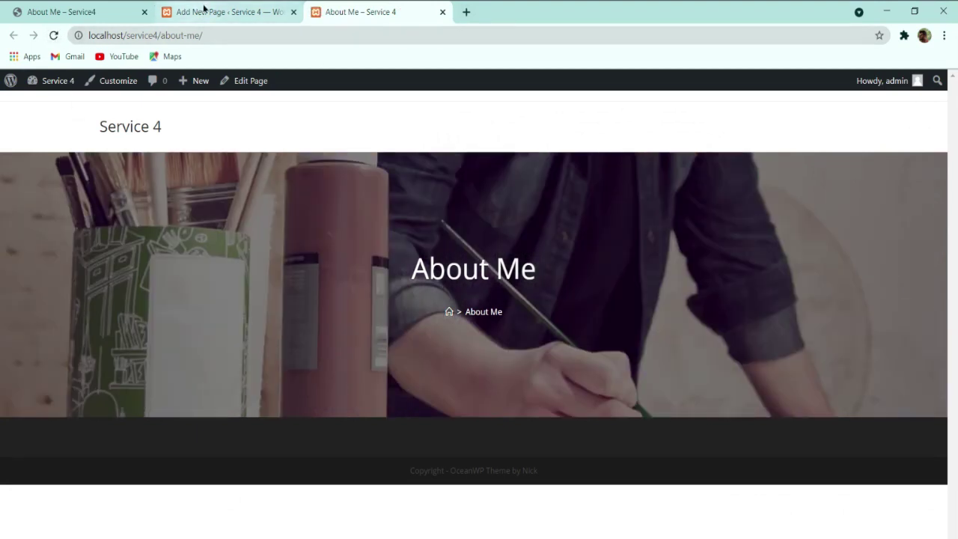
click(103, 9)
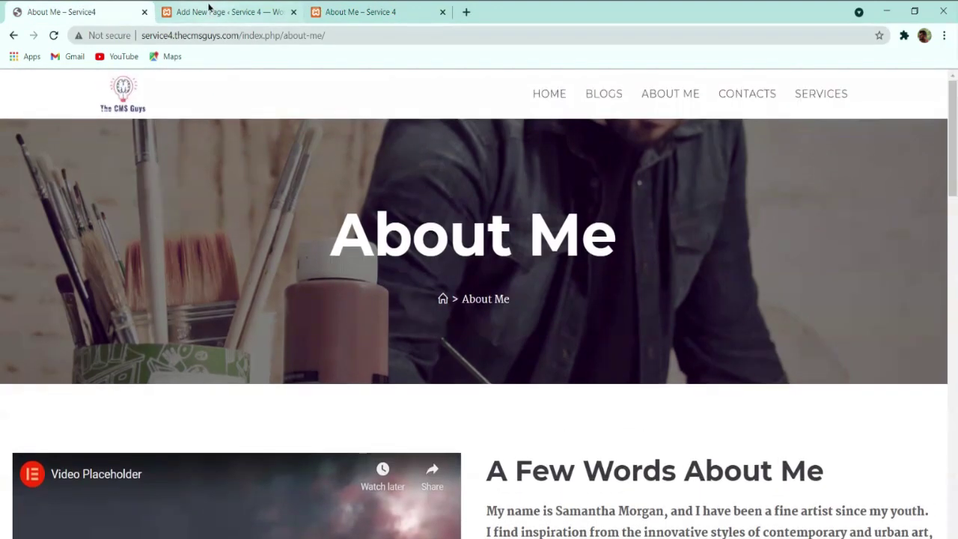
Step: Set the background to No-repeat and Cover, update, and reload the live page to check
click(210, 10)
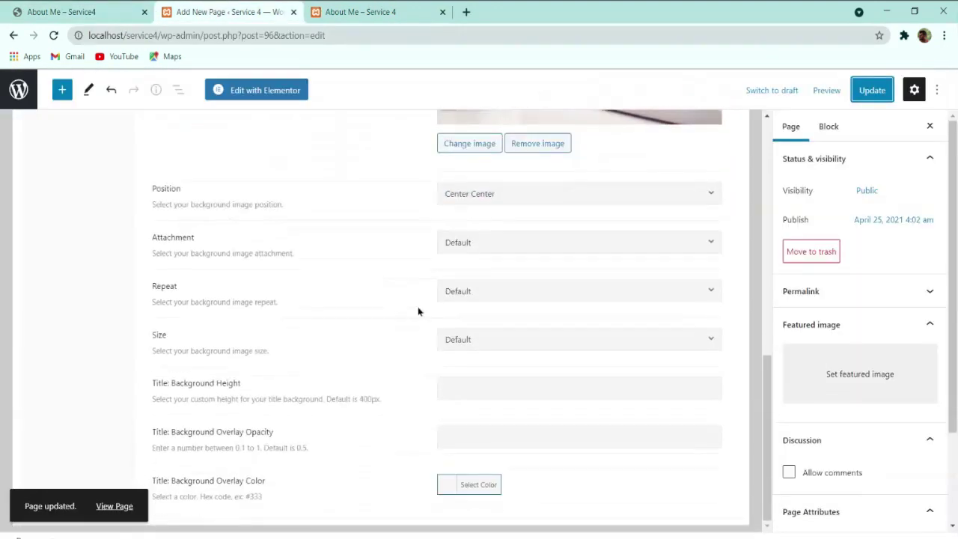
click(483, 295)
click(484, 340)
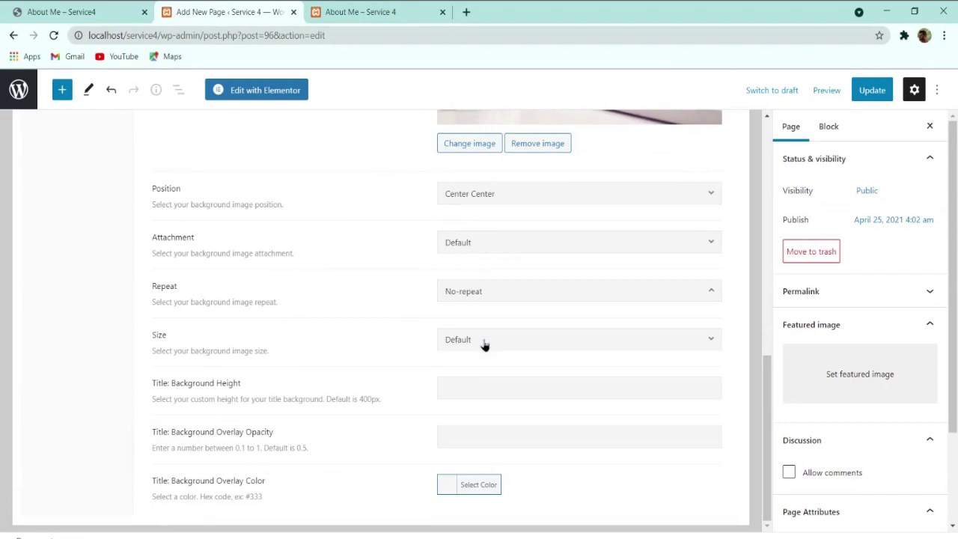
click(483, 346)
click(484, 408)
click(871, 89)
click(359, 11)
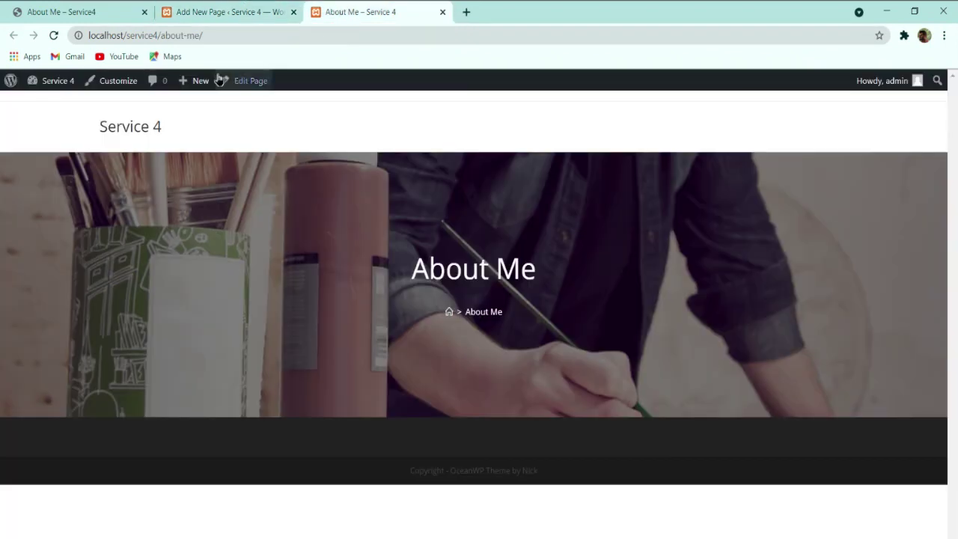
click(57, 39)
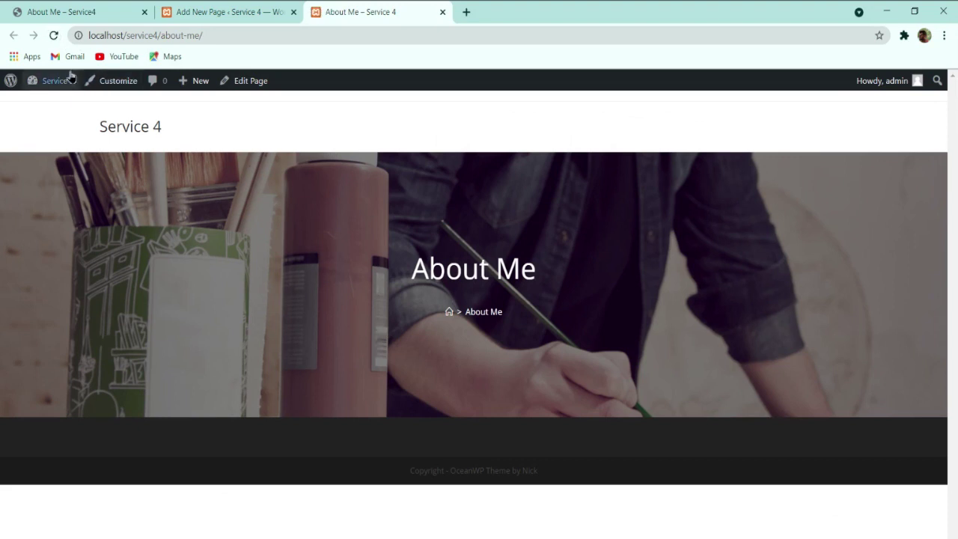
click(217, 12)
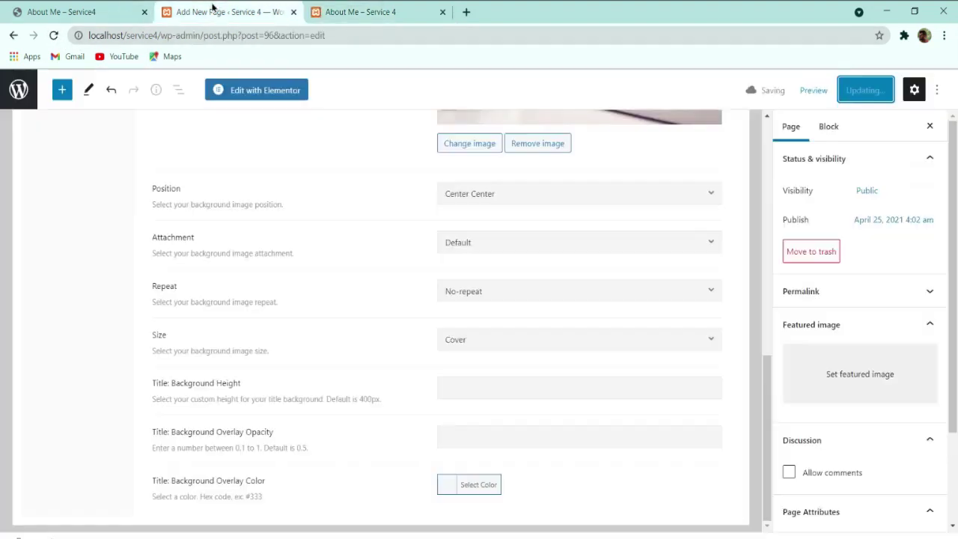
click(352, 12)
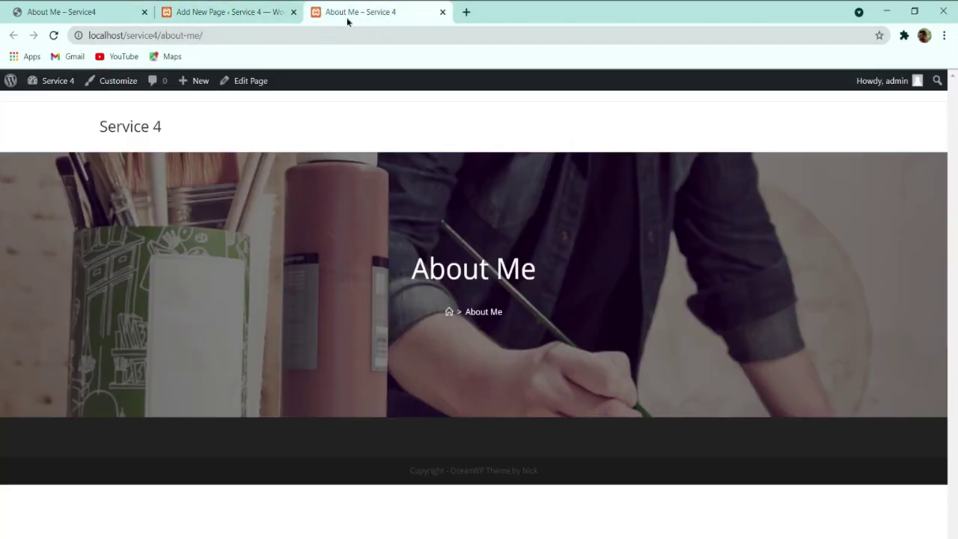
click(54, 35)
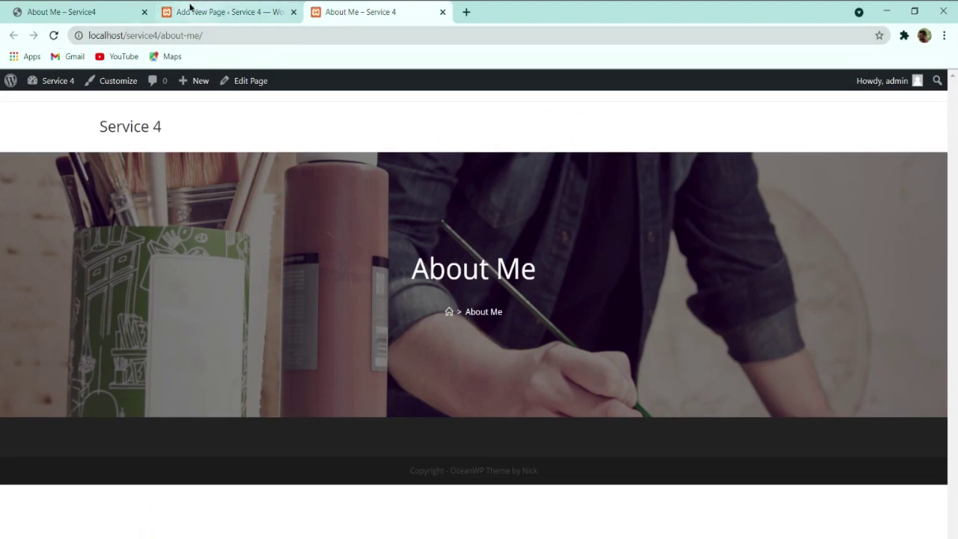
Step: Anchor the background at Bottom Center, update, and reload the live About Me page
click(190, 11)
click(458, 196)
click(469, 345)
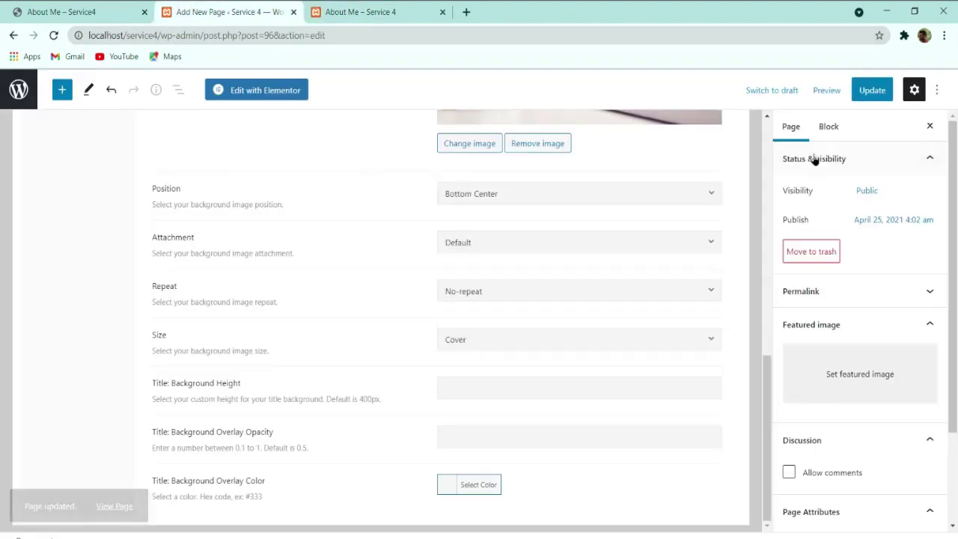
click(869, 90)
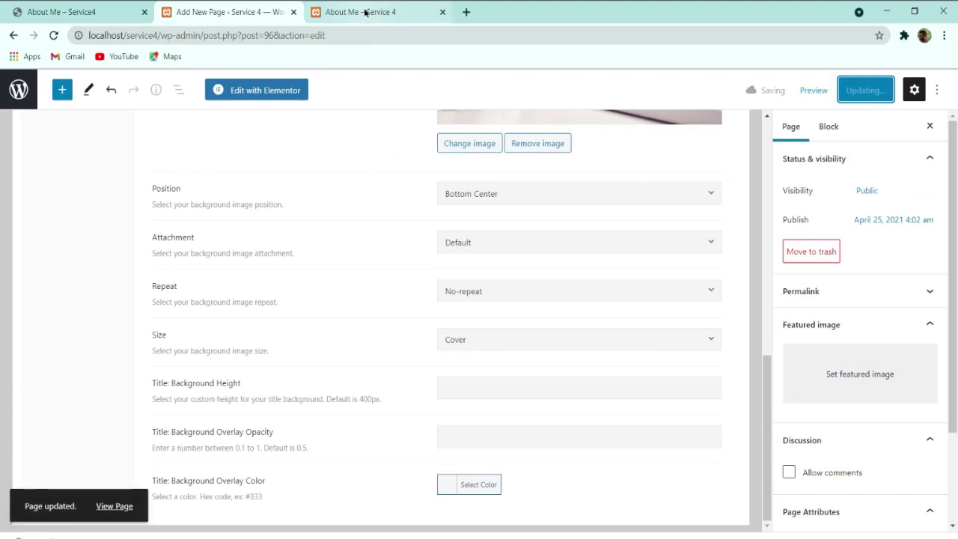
click(364, 12)
click(57, 38)
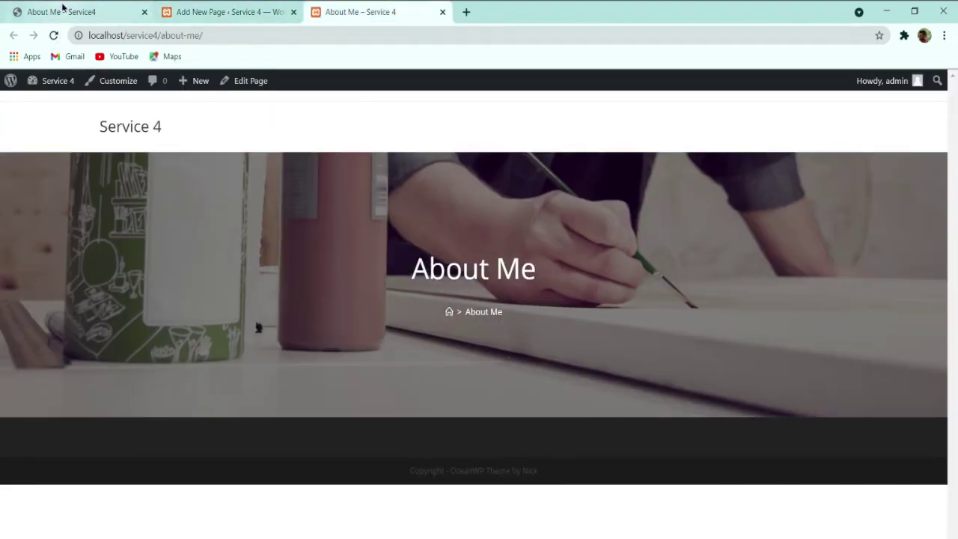
Step: Scroll through the reference site's About Me page twice, ending back in the About Me page editor
key(ctrl+1)
scroll(459, 295, down, 8)
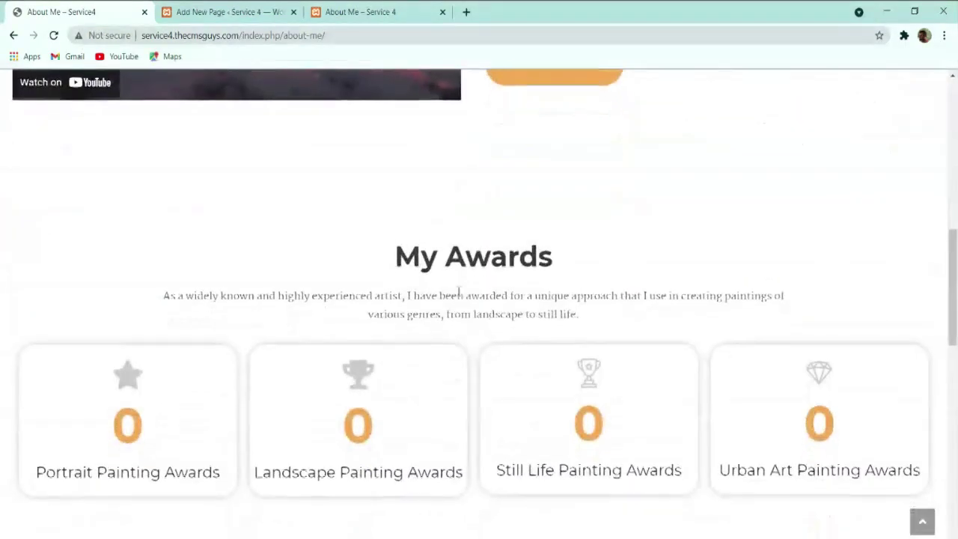
scroll(460, 295, up, 3)
scroll(448, 281, down, 12)
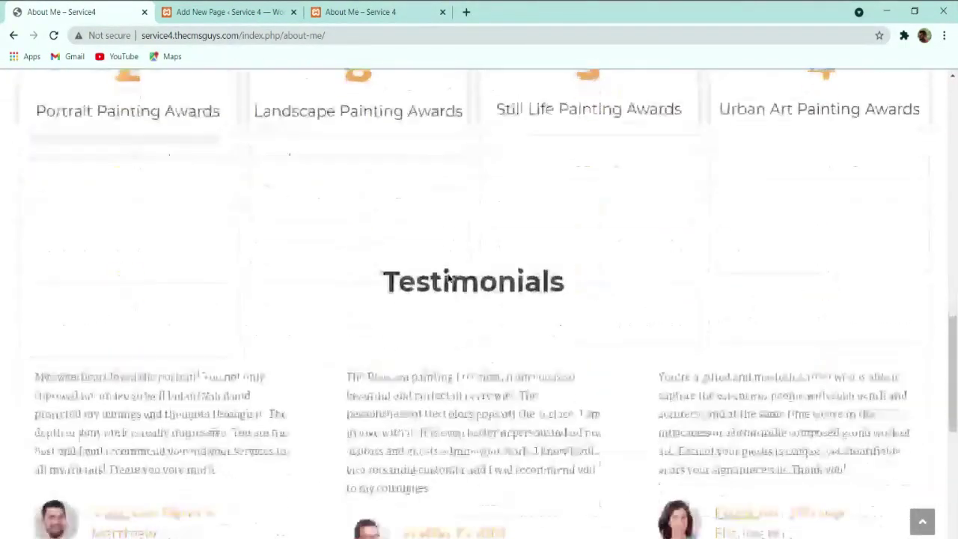
scroll(432, 284, up, 1)
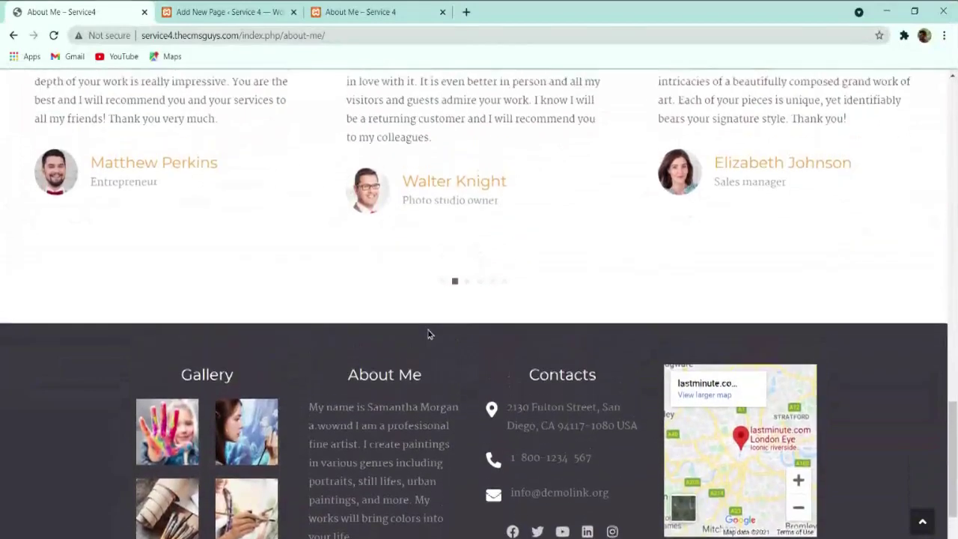
scroll(479, 291, up, 20)
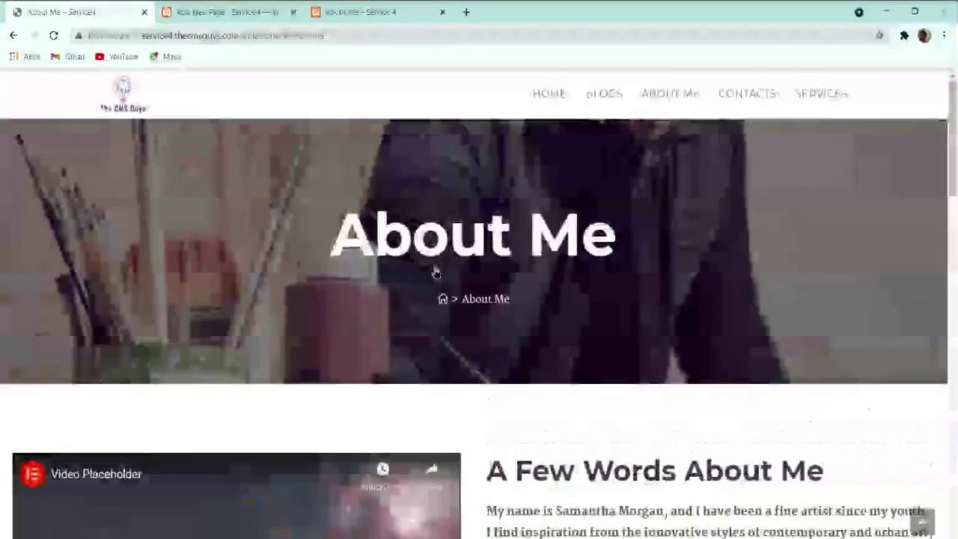
click(265, 7)
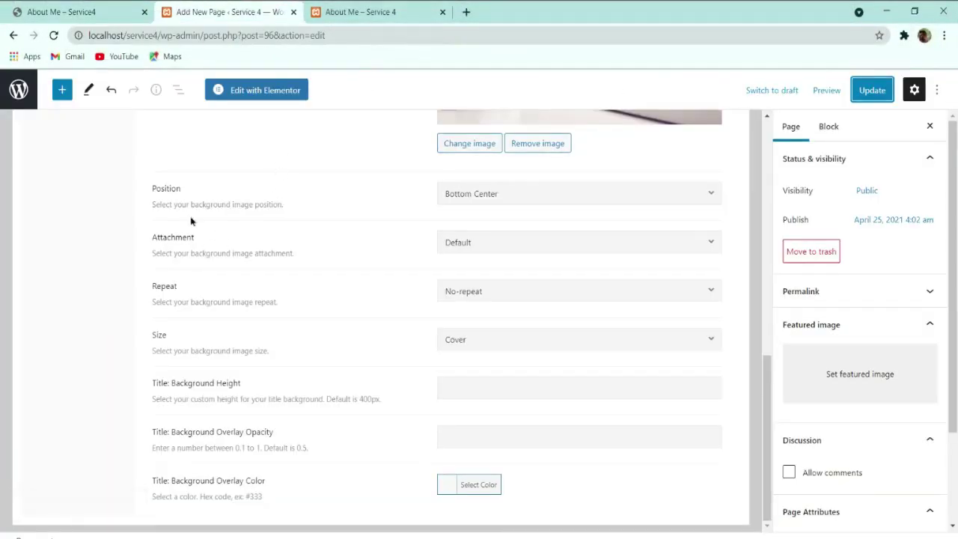
key(ctrl+Page_Up)
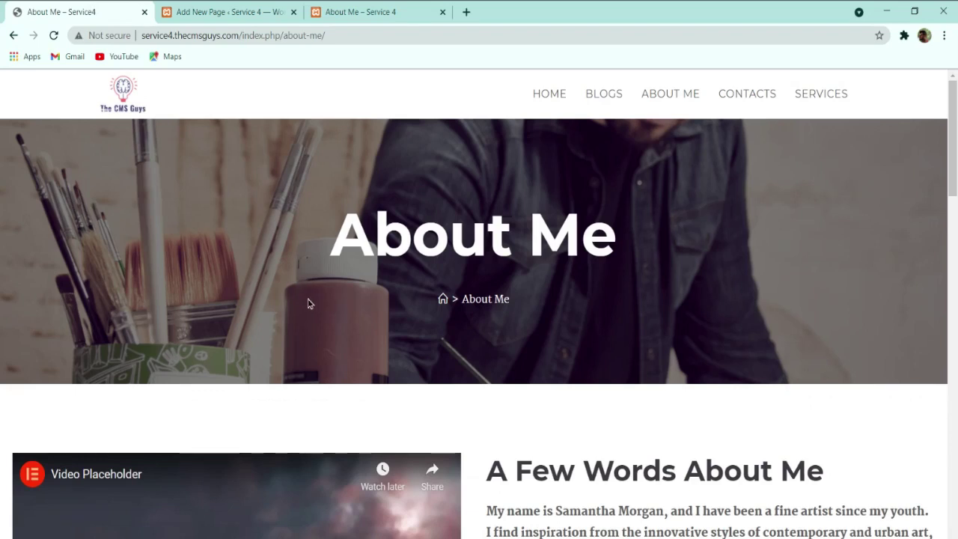
scroll(310, 302, down, 8)
scroll(364, 308, down, 10)
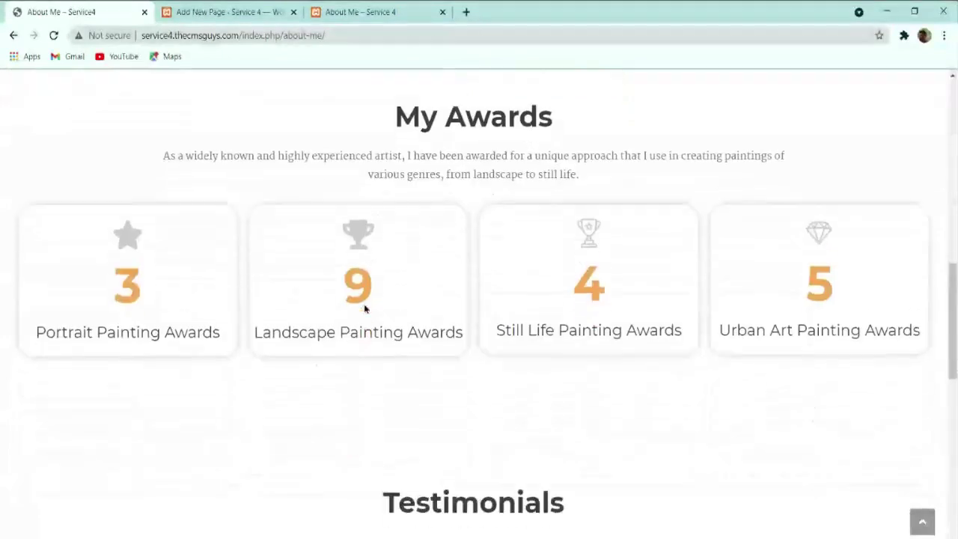
scroll(337, 285, up, 18)
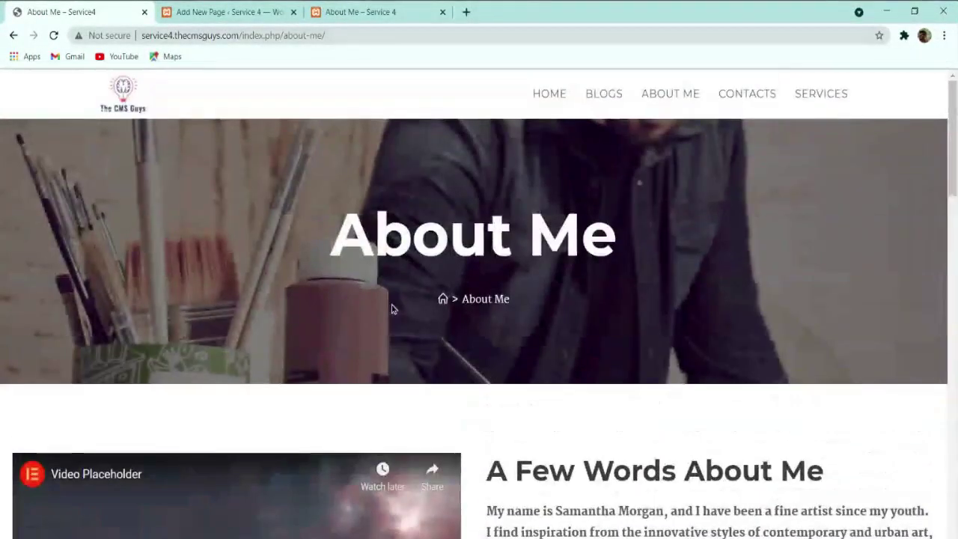
scroll(392, 306, down, 8)
scroll(385, 336, up, 6)
key(ctrl+Tab)
scroll(284, 223, up, 6)
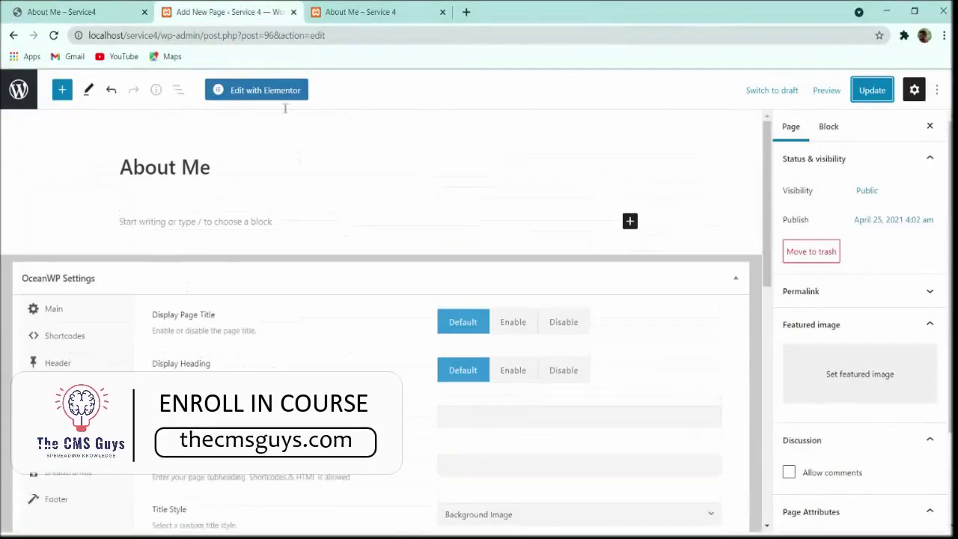
Step: Launch Edit with Elementor on About Me and compare the loaded banner with the reference page
click(275, 96)
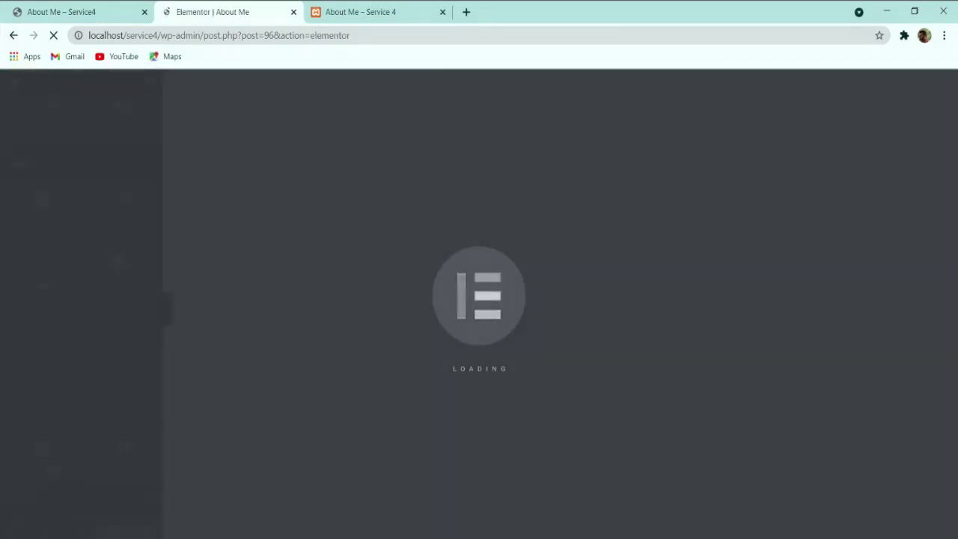
scroll(502, 272, down, 2)
scroll(600, 267, up, 1)
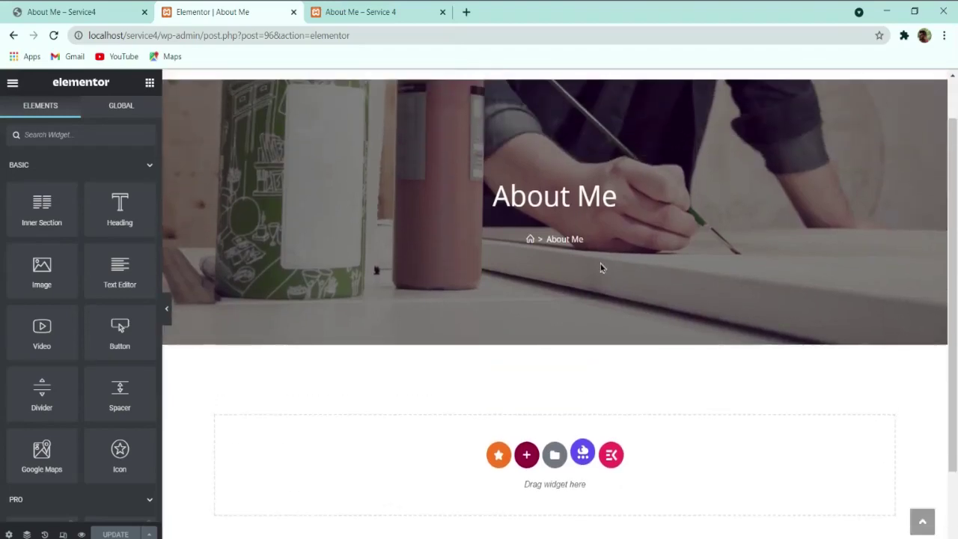
click(83, 12)
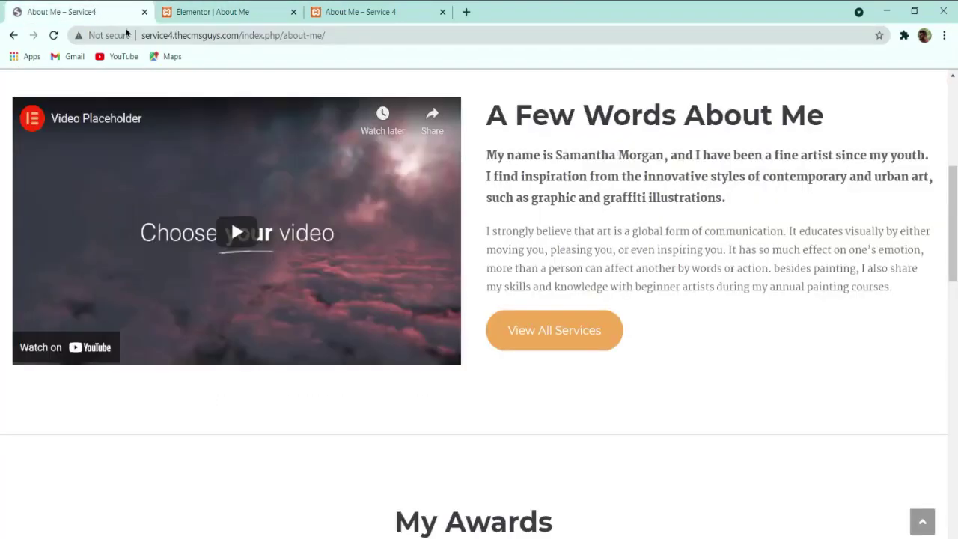
scroll(378, 255, down, 5)
scroll(404, 256, up, 7)
scroll(421, 257, down, 2)
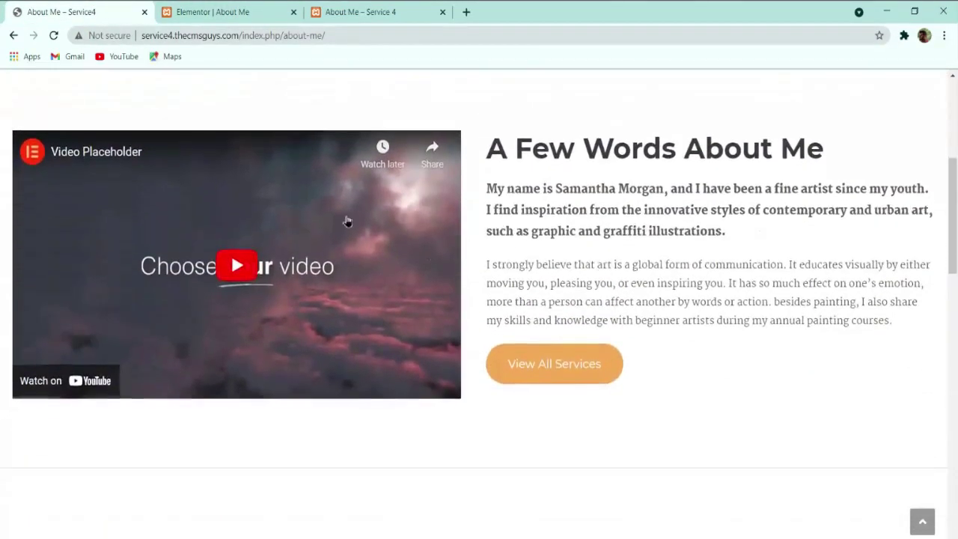
key(ctrl+Tab)
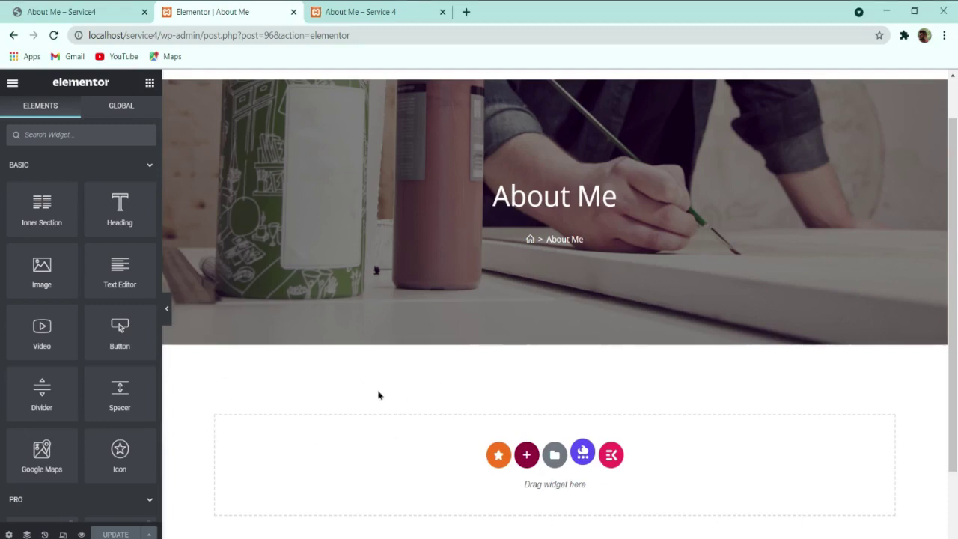
click(102, 8)
scroll(651, 349, up, 5)
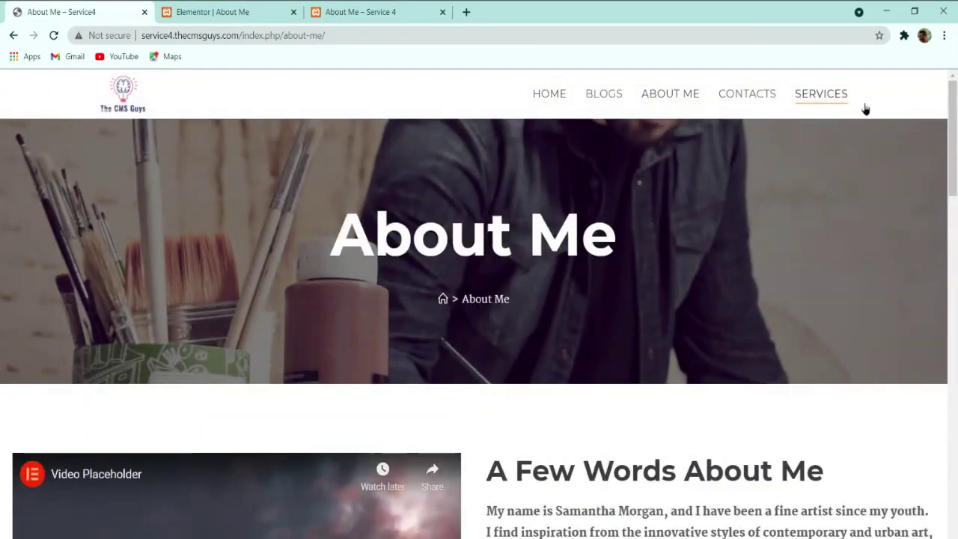
click(239, 9)
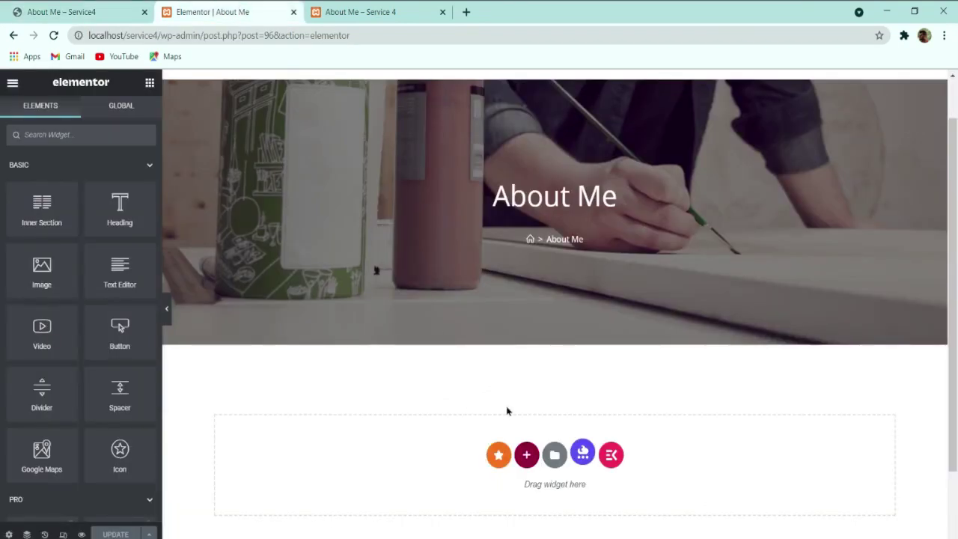
Step: Import the ABOUT ME template file into My Templates and insert it without document settings
click(554, 455)
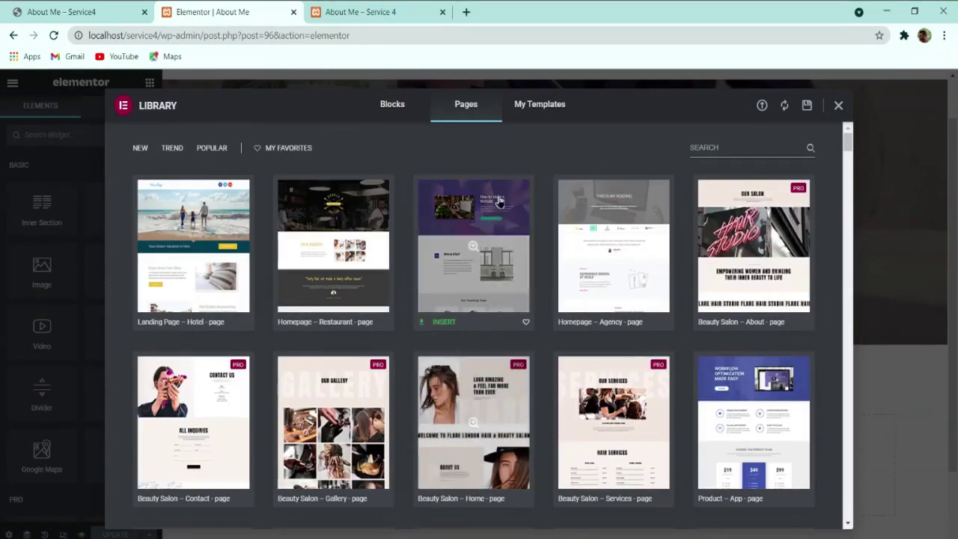
click(537, 109)
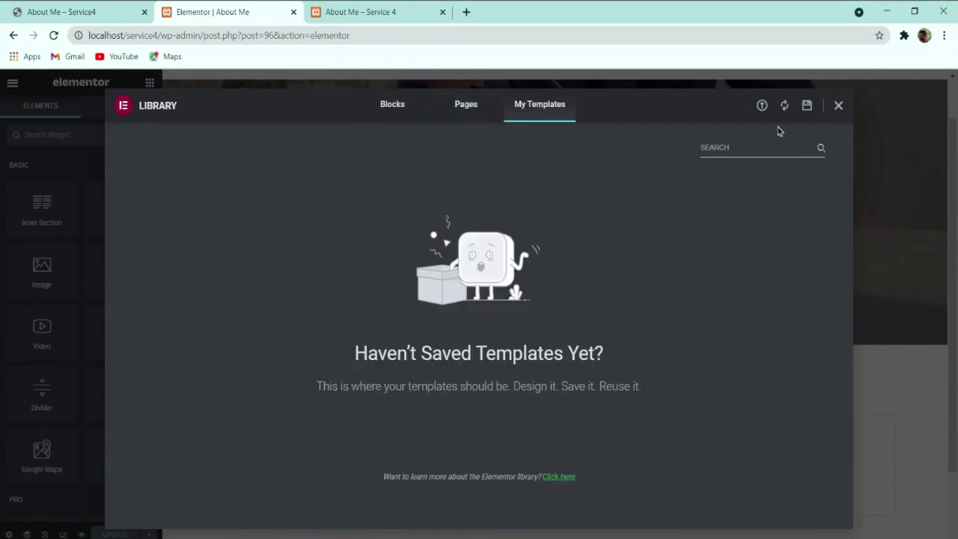
click(763, 106)
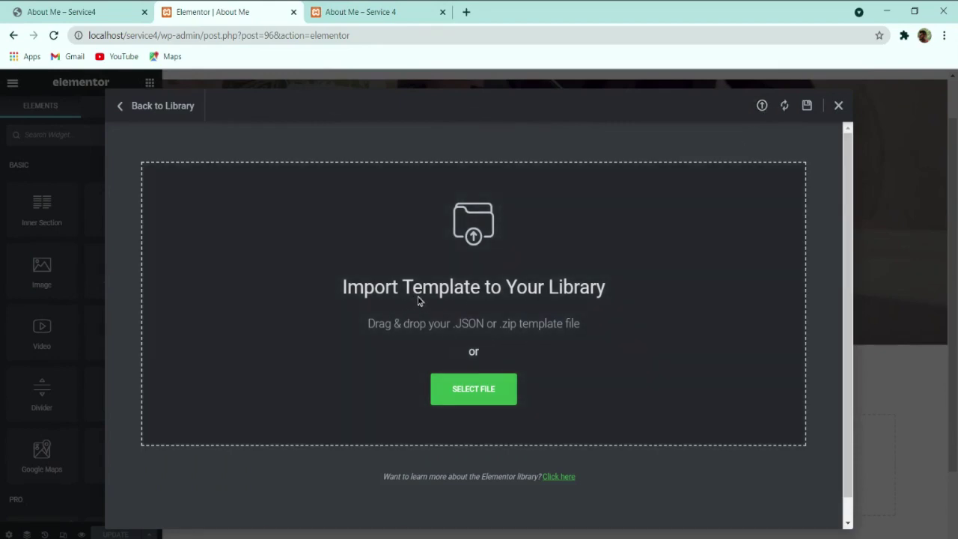
click(476, 390)
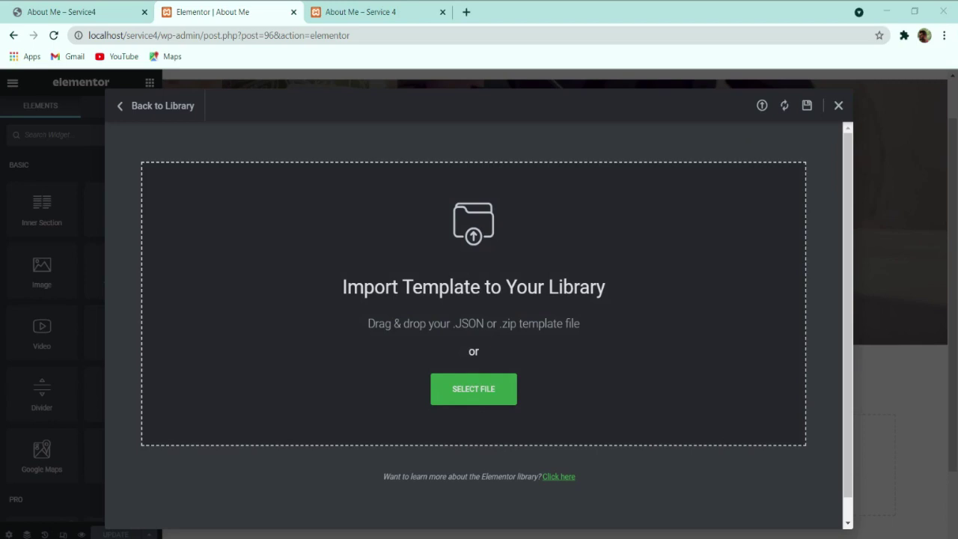
double_click(337, 168)
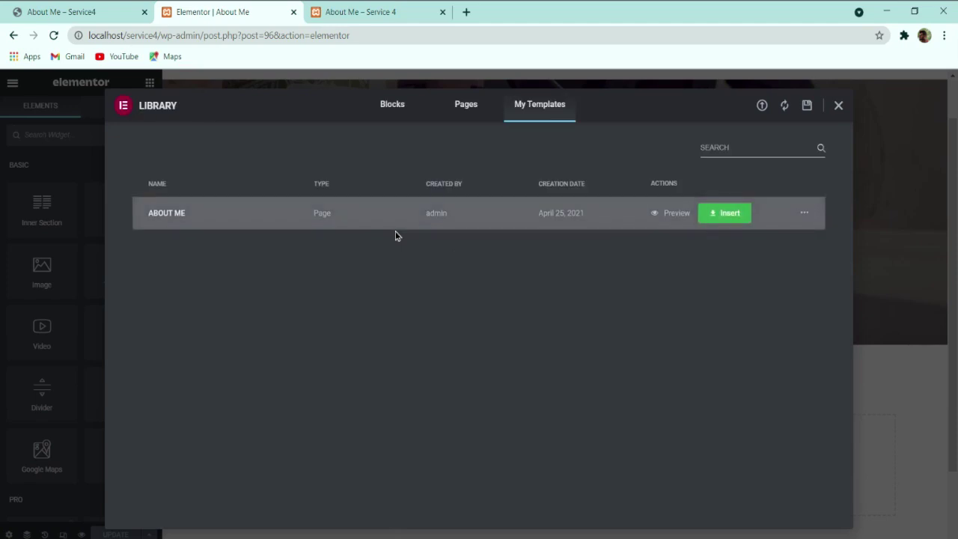
click(727, 217)
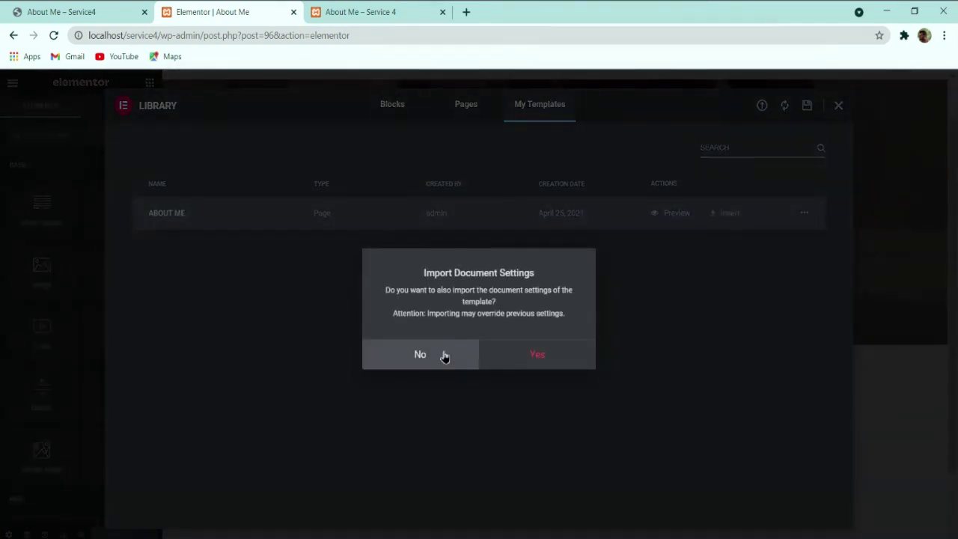
click(444, 356)
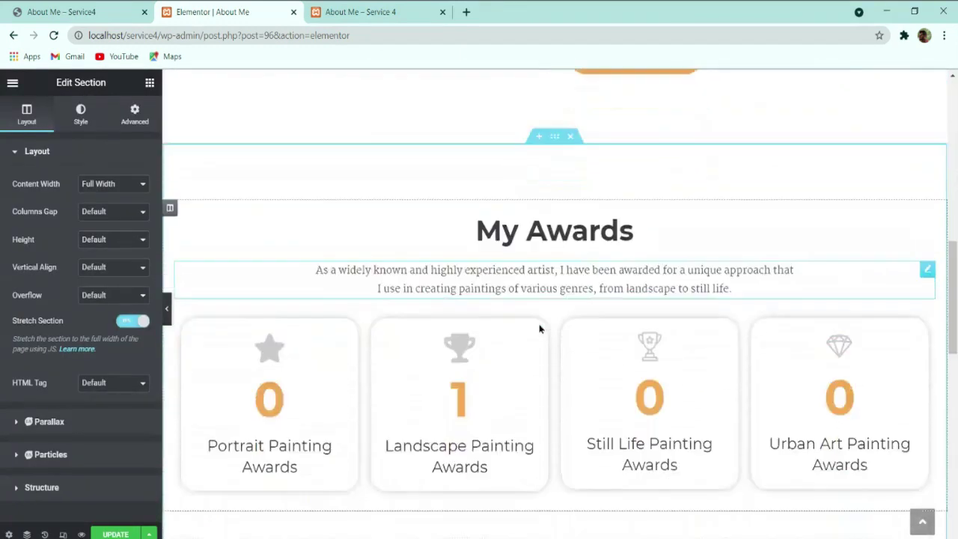
Step: Preview the inserted layout with the panel hidden, scrolling through My Awards and Testimonials
scroll(537, 348, up, 10)
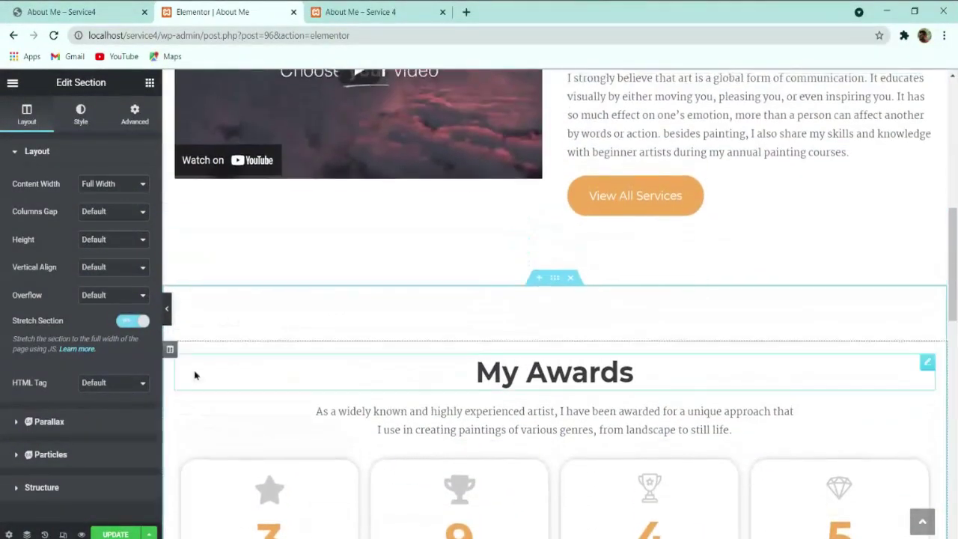
click(168, 313)
scroll(512, 305, down, 3)
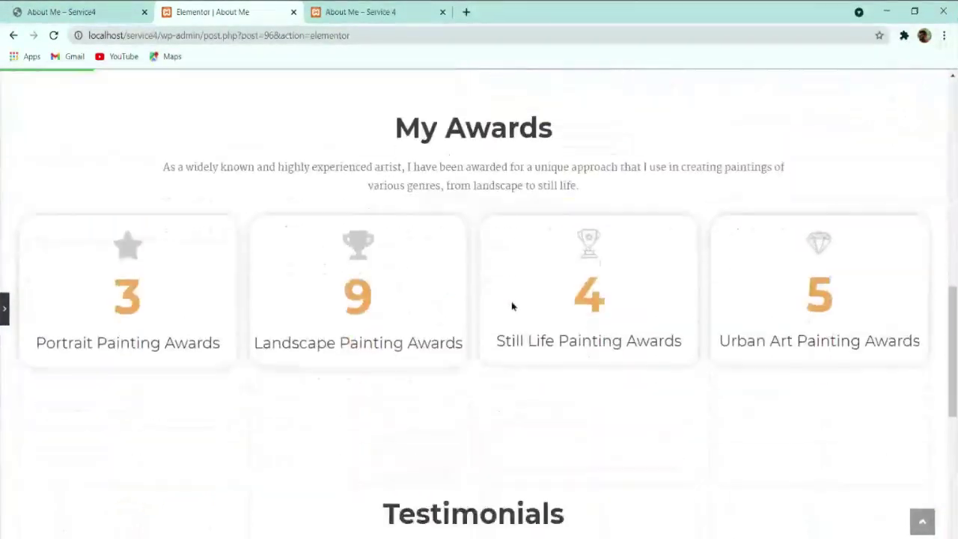
scroll(511, 306, down, 5)
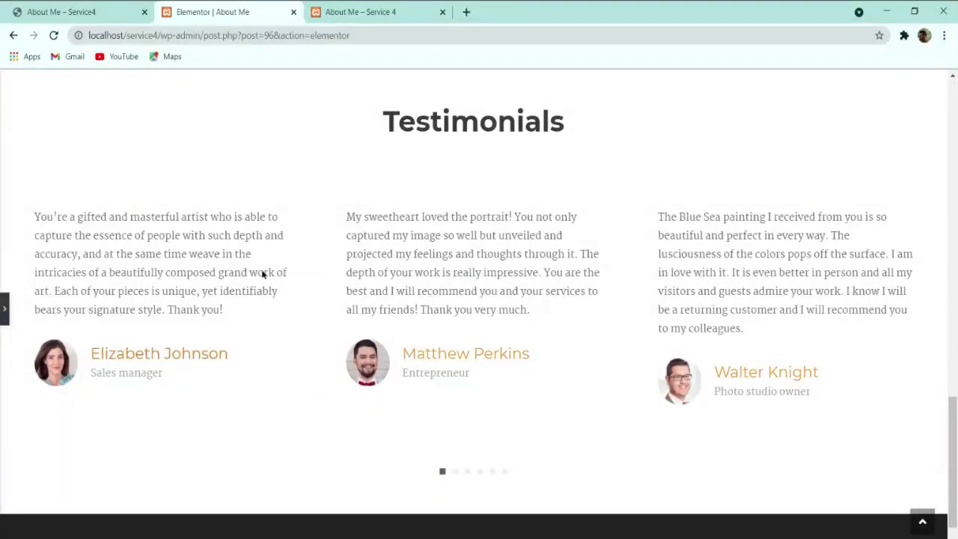
scroll(278, 306, down, 2)
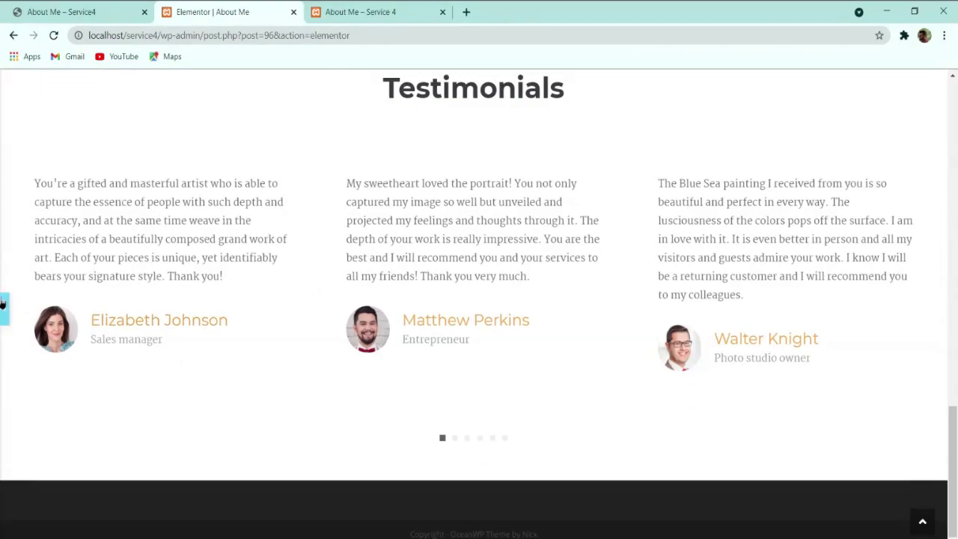
click(4, 309)
scroll(602, 310, up, 10)
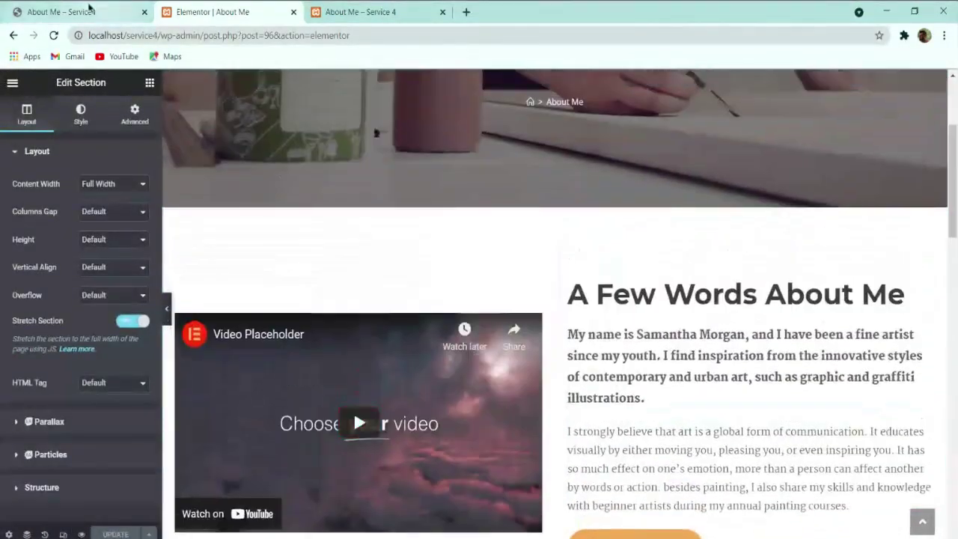
Step: Compare against the live About Me page, then scroll back through the Elementor canvas
click(89, 9)
scroll(436, 239, down, 15)
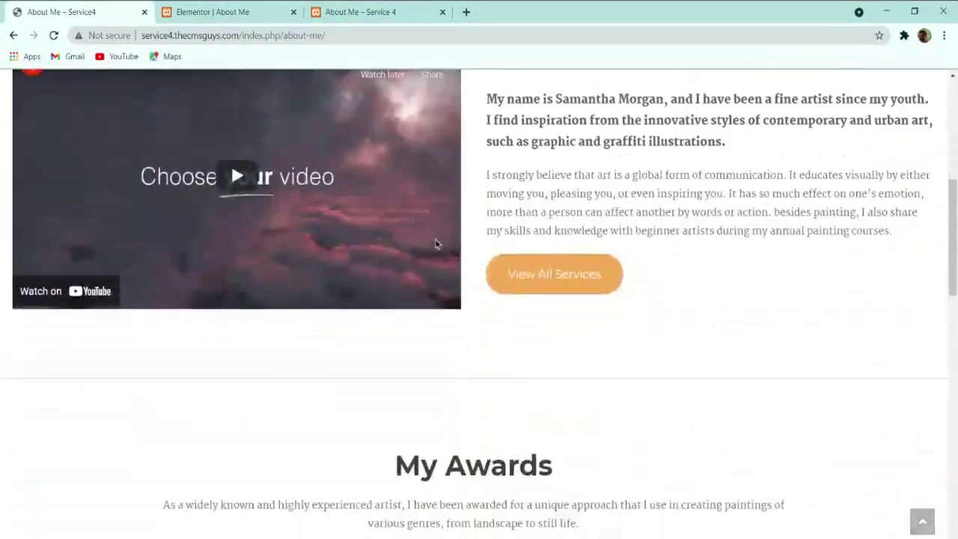
scroll(368, 227, up, 1)
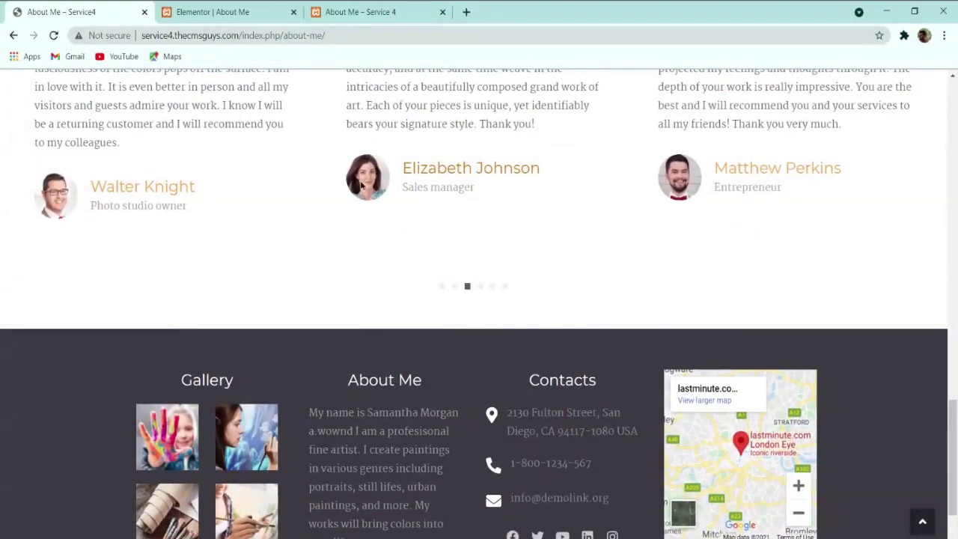
click(245, 7)
scroll(525, 297, down, 15)
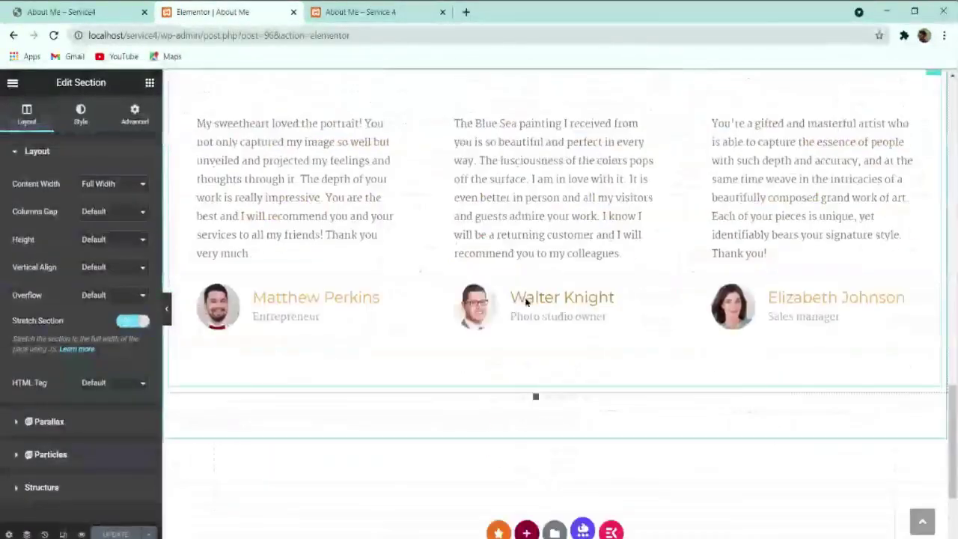
scroll(525, 297, up, 8)
scroll(525, 297, down, 4)
scroll(526, 298, up, 1)
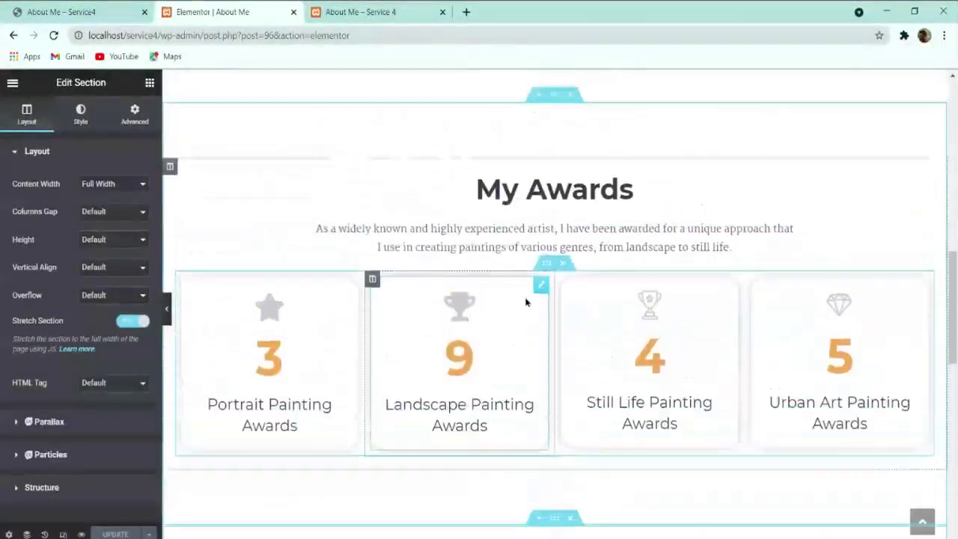
scroll(525, 302, up, 1)
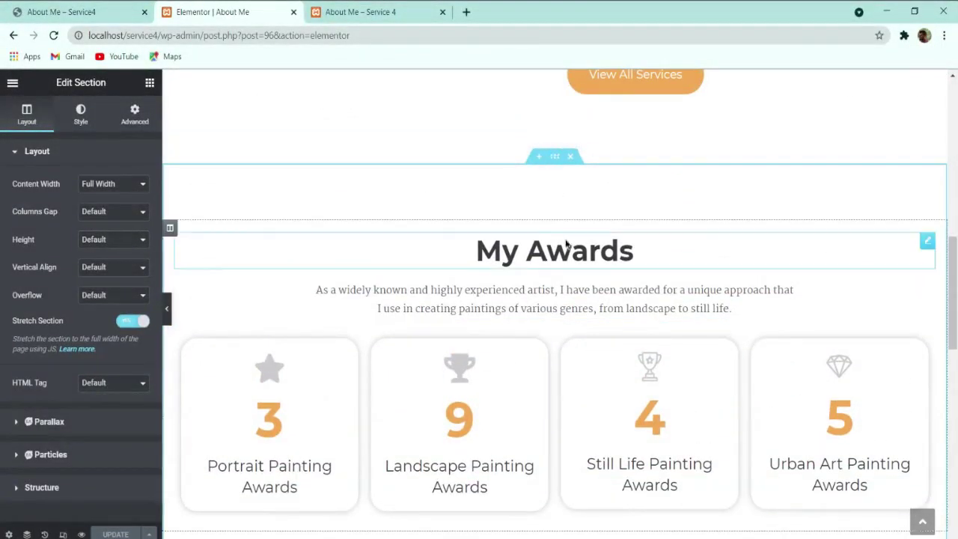
scroll(562, 263, down, 4)
scroll(562, 262, up, 1)
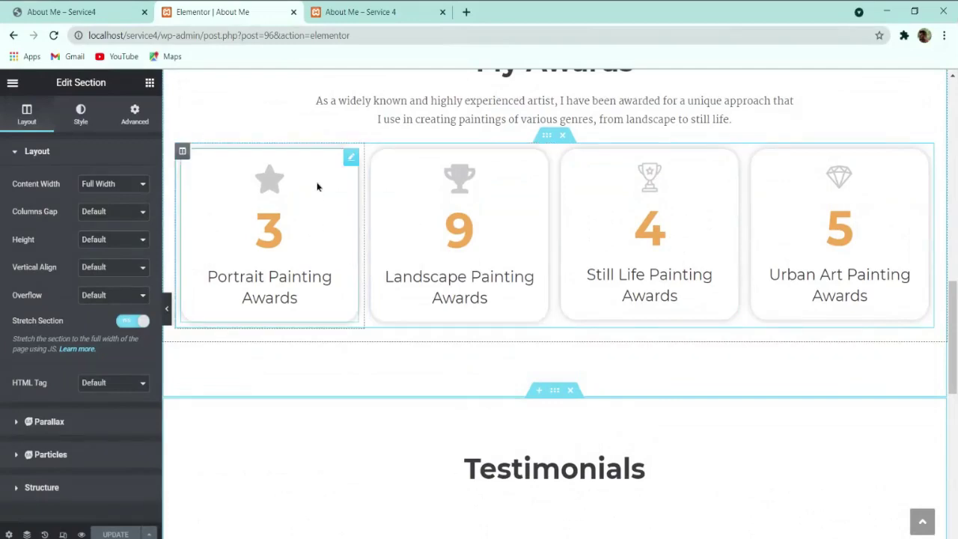
Step: Select the Still Life Painting Awards counter and open its Style > Title settings
click(348, 162)
click(542, 159)
click(732, 157)
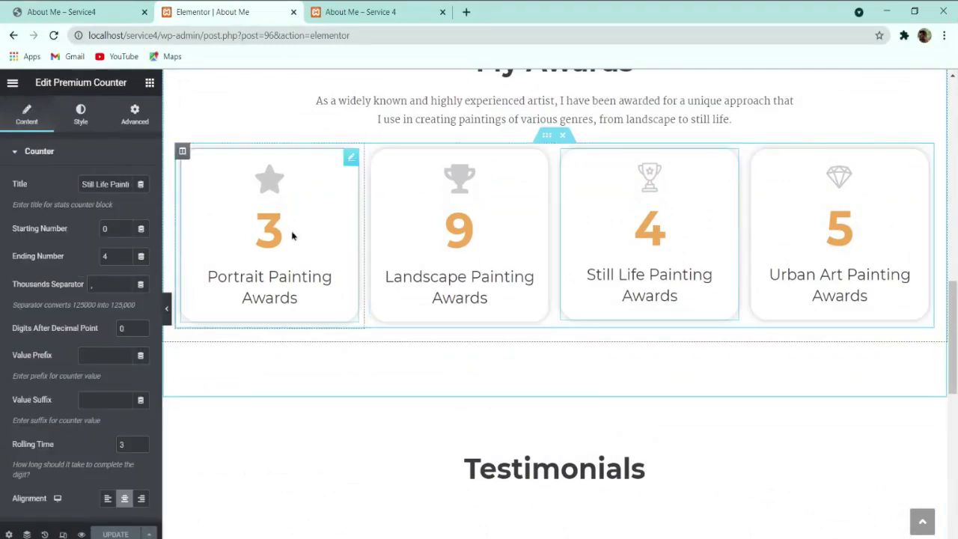
click(89, 131)
scroll(73, 254, down, 1)
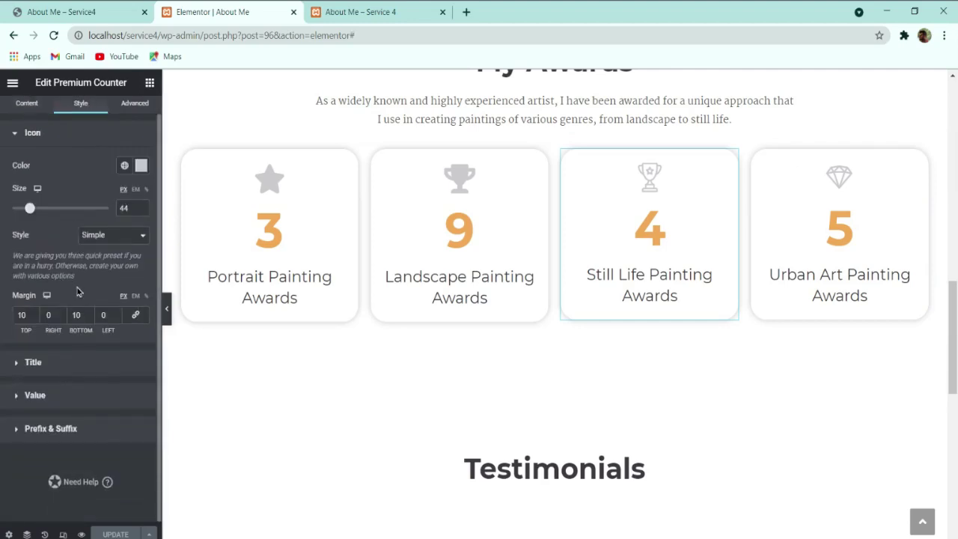
click(33, 362)
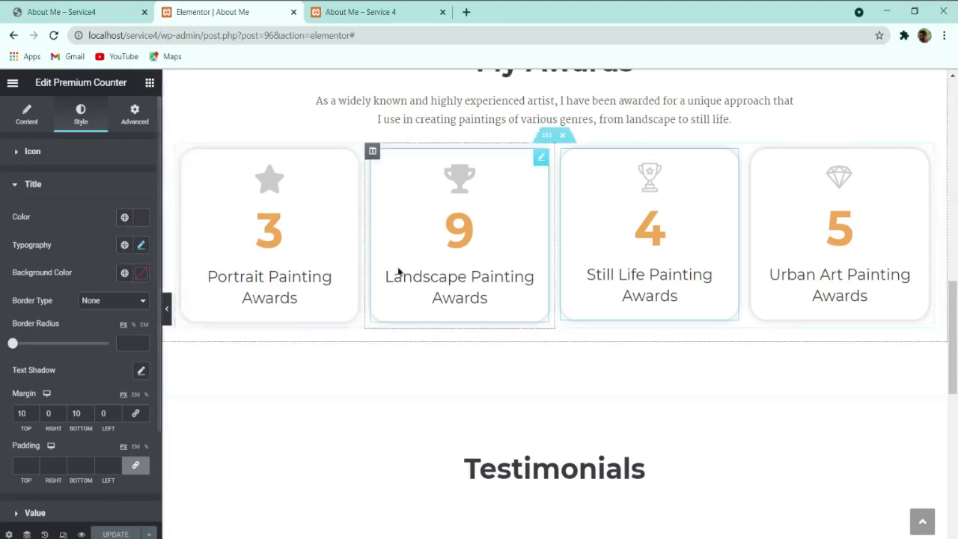
Step: Try a purple title colour on the Still Life counter, then undo it with Ctrl+Z
scroll(87, 380, down, 2)
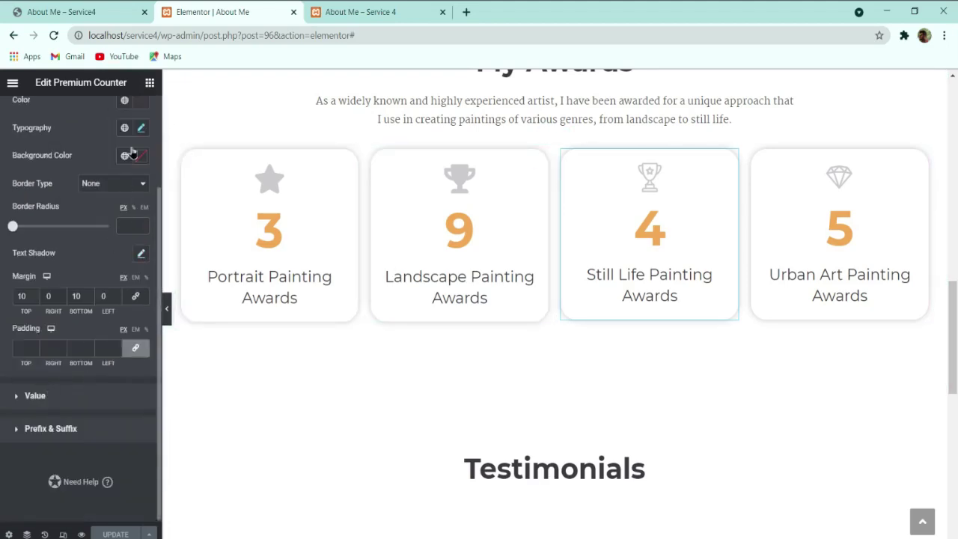
click(141, 101)
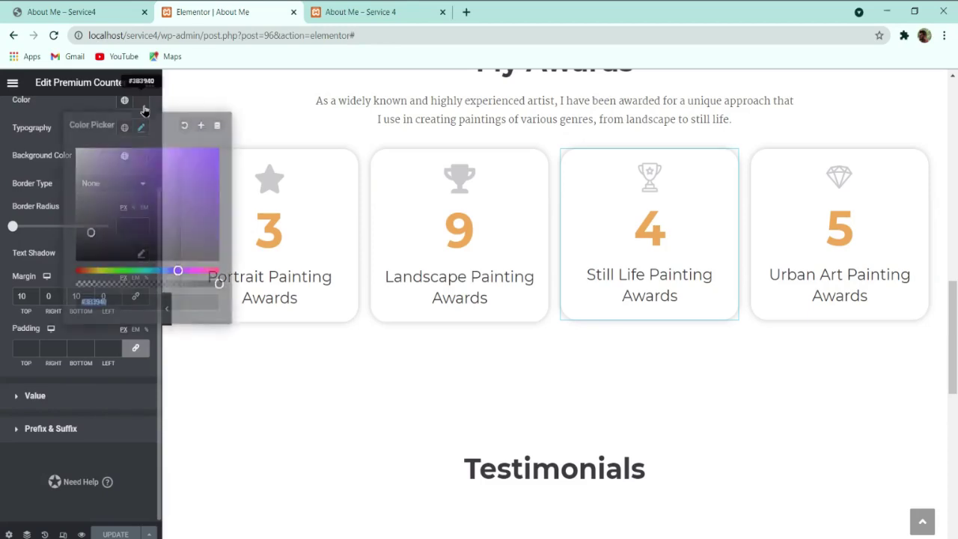
click(77, 166)
drag(213, 161, 181, 213)
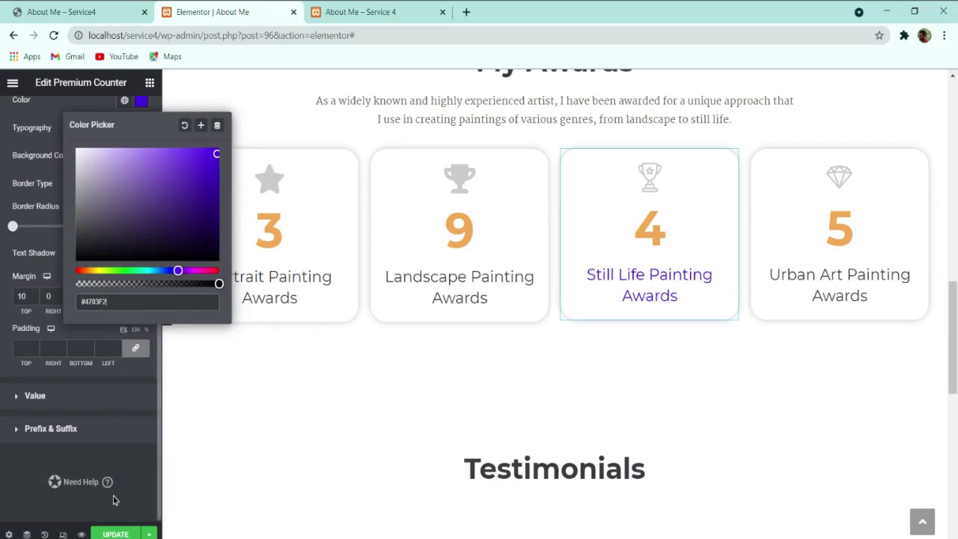
click(101, 356)
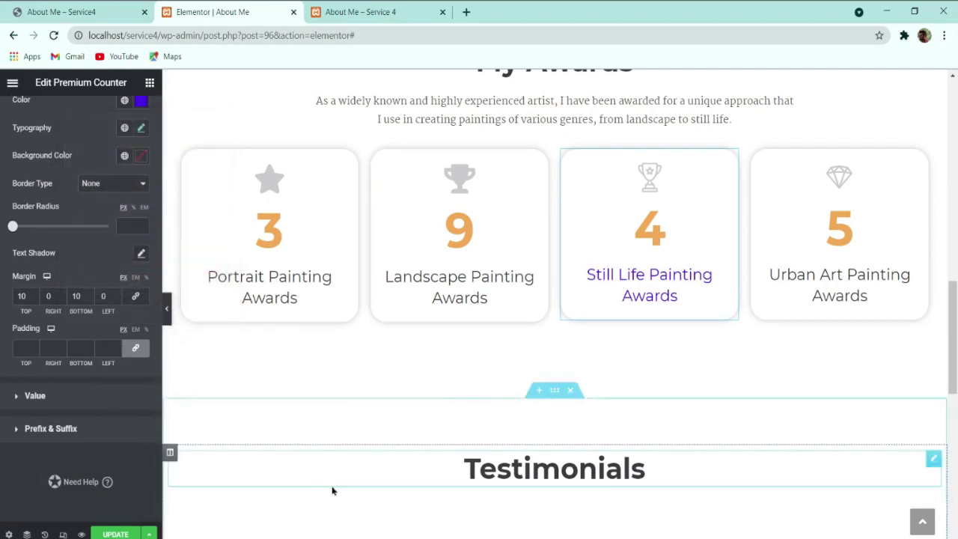
key(ctrl+z)
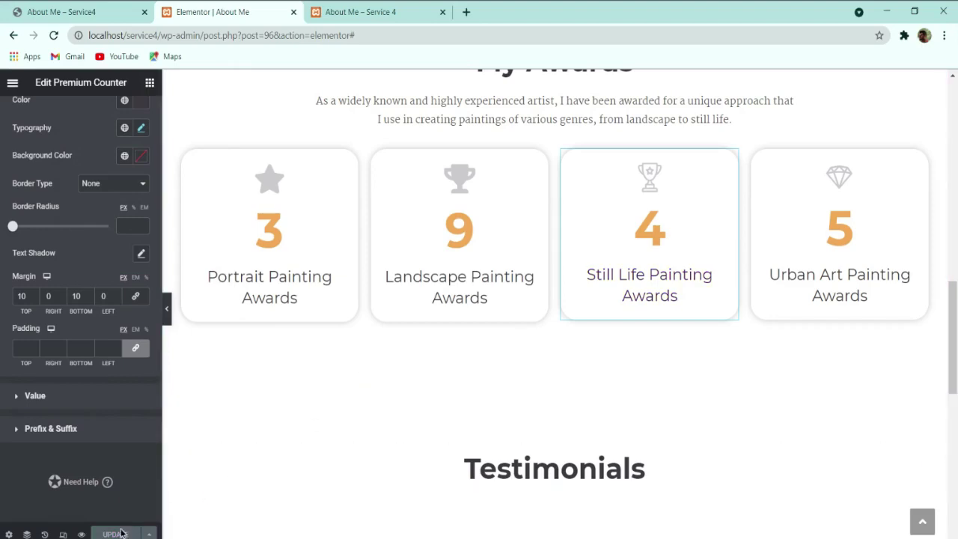
Step: Exit Elementor to the dashboard and go from the block editor back to the Pages list
scroll(770, 349, up, 10)
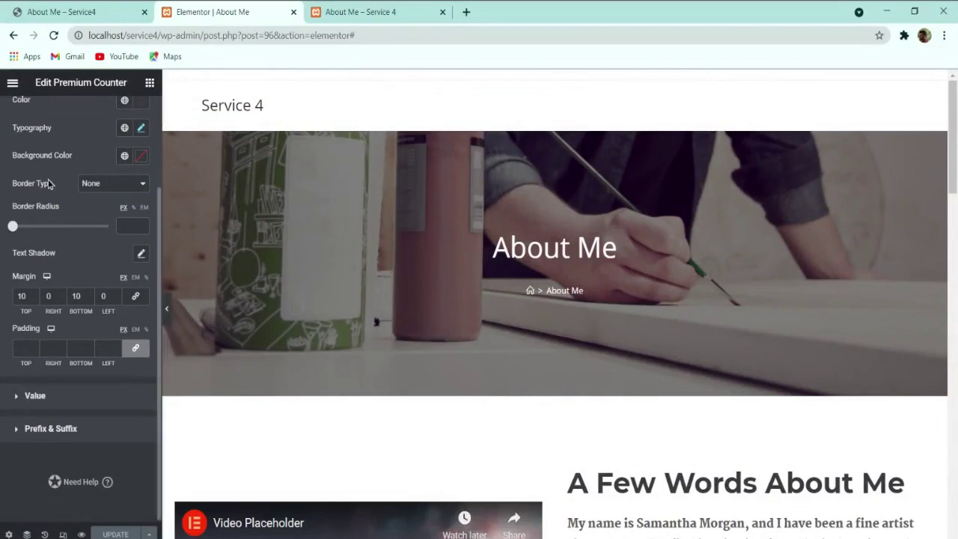
scroll(172, 224, down, 10)
scroll(517, 285, down, 7)
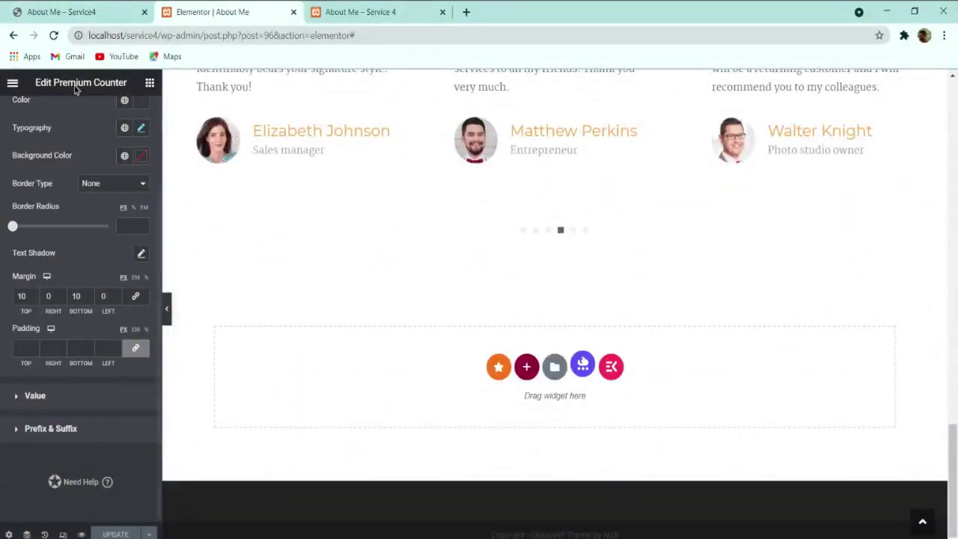
click(11, 85)
click(82, 312)
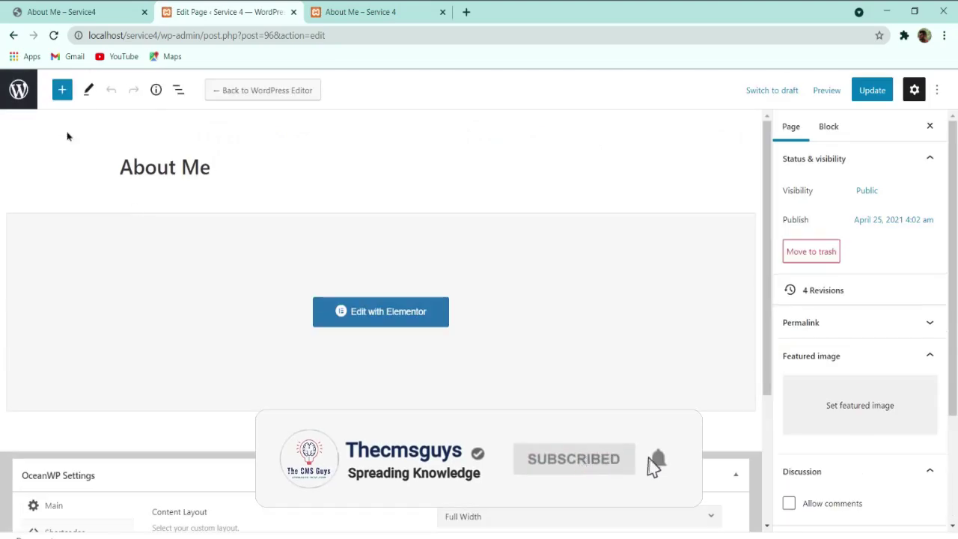
click(18, 94)
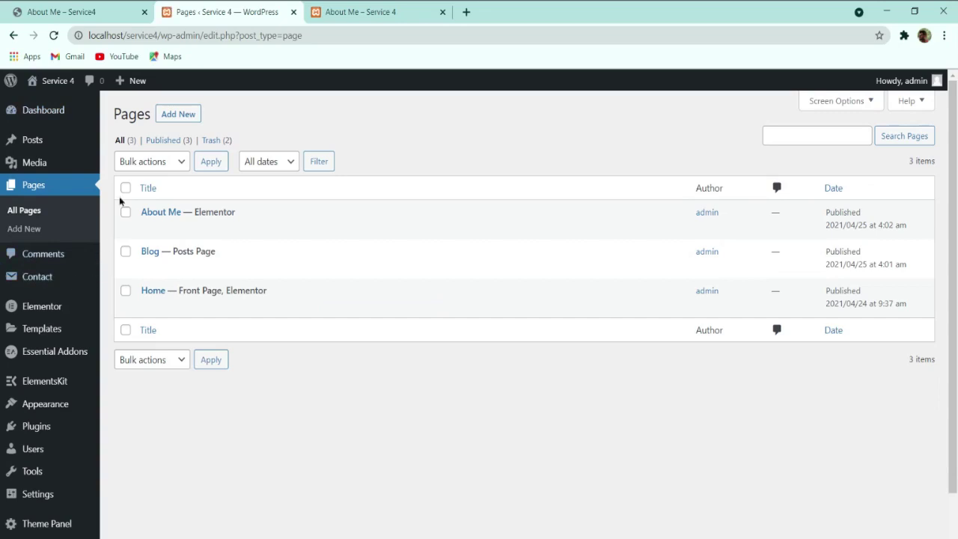
Step: Browse the reference Contacts page with its Get in Touch form, contact details and map
click(122, 9)
scroll(385, 254, up, 20)
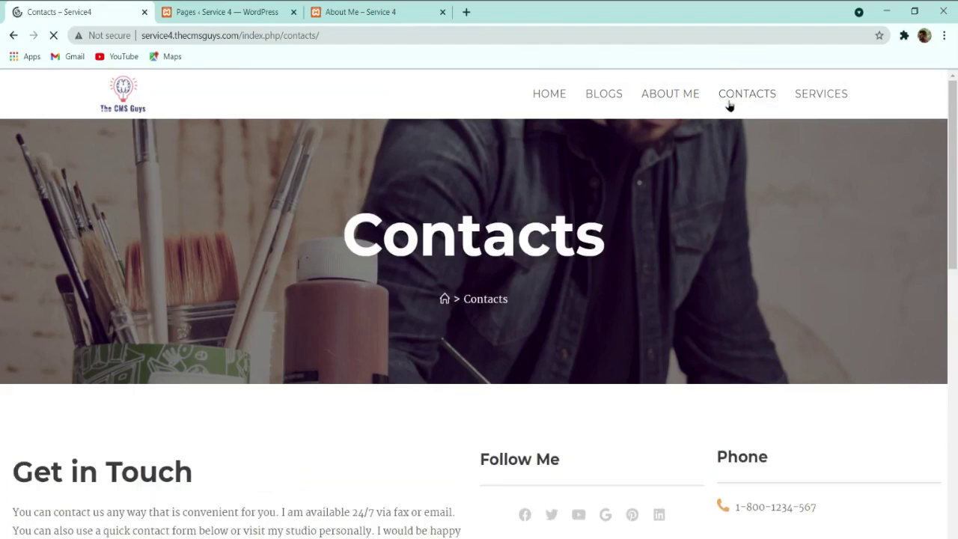
scroll(547, 267, down, 4)
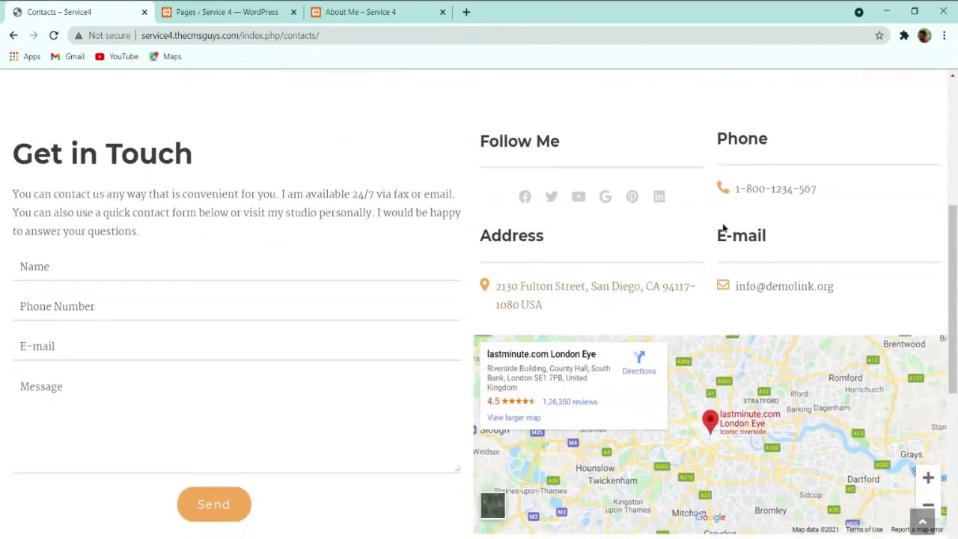
scroll(413, 308, down, 5)
scroll(492, 271, up, 9)
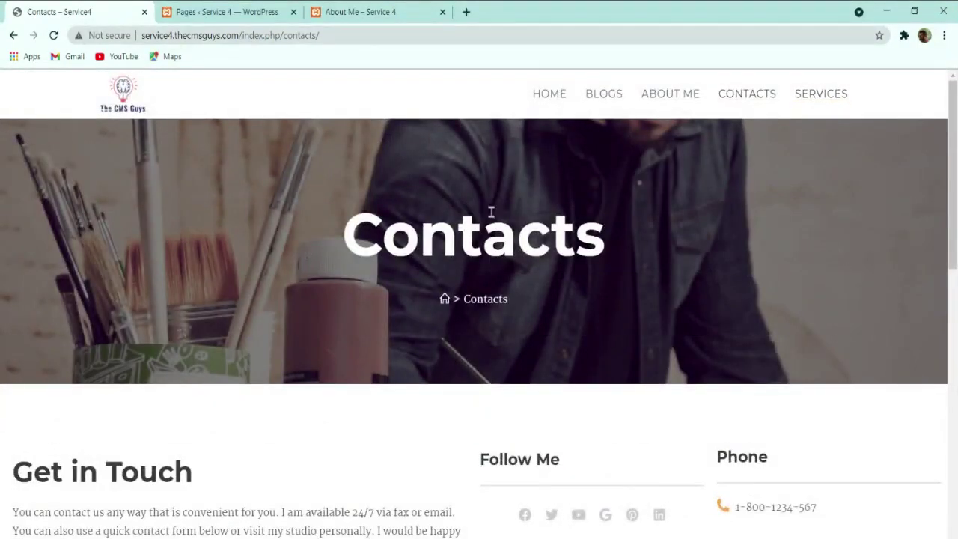
scroll(650, 228, down, 8)
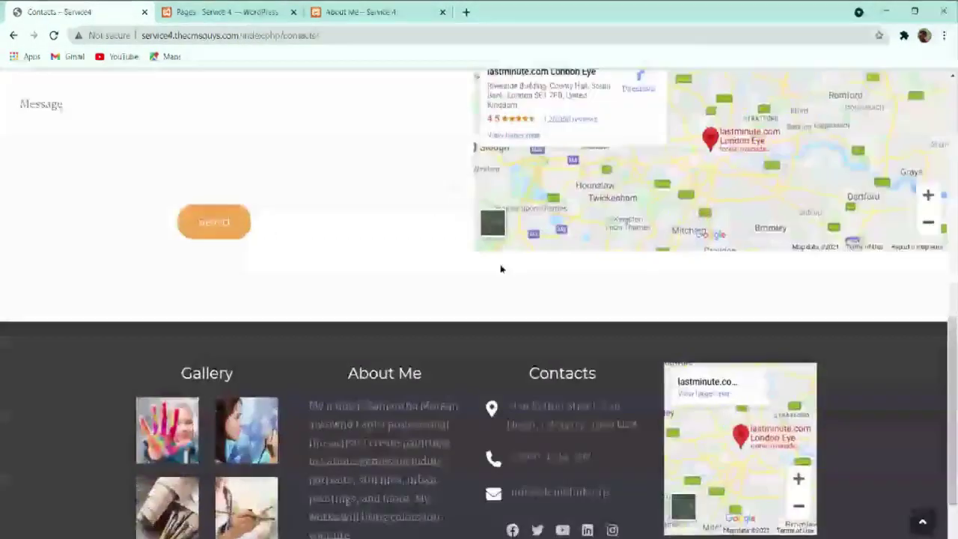
scroll(501, 268, up, 5)
click(229, 11)
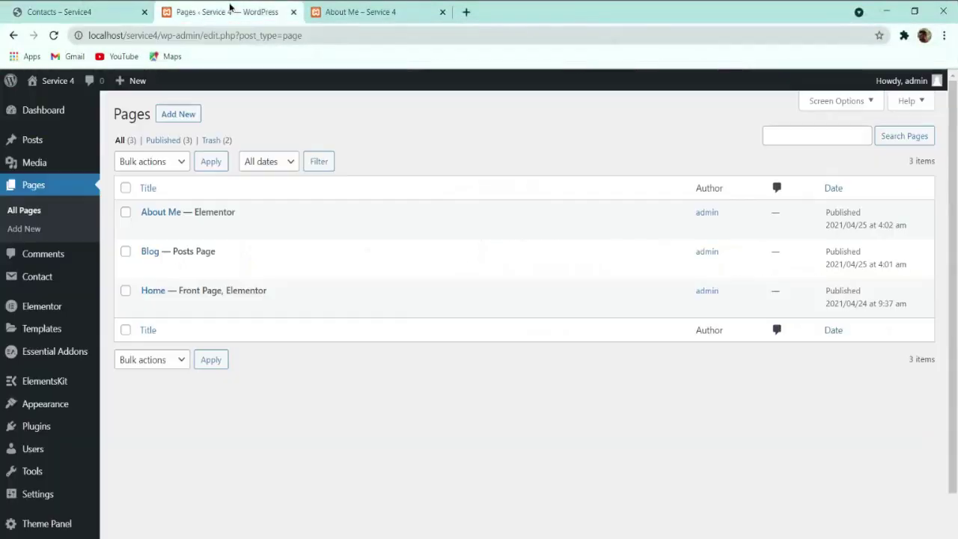
click(104, 12)
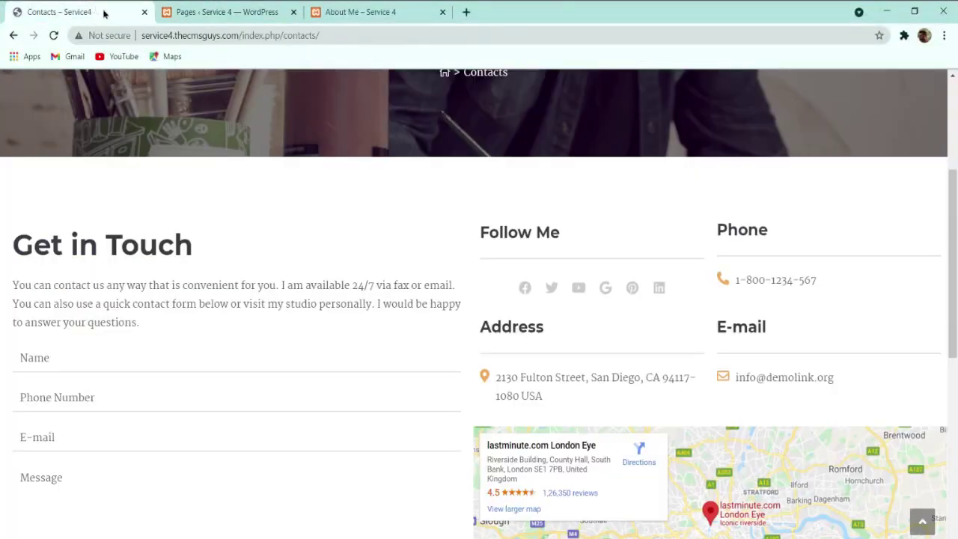
Step: Title the new WordPress page 'Contacts'
click(239, 9)
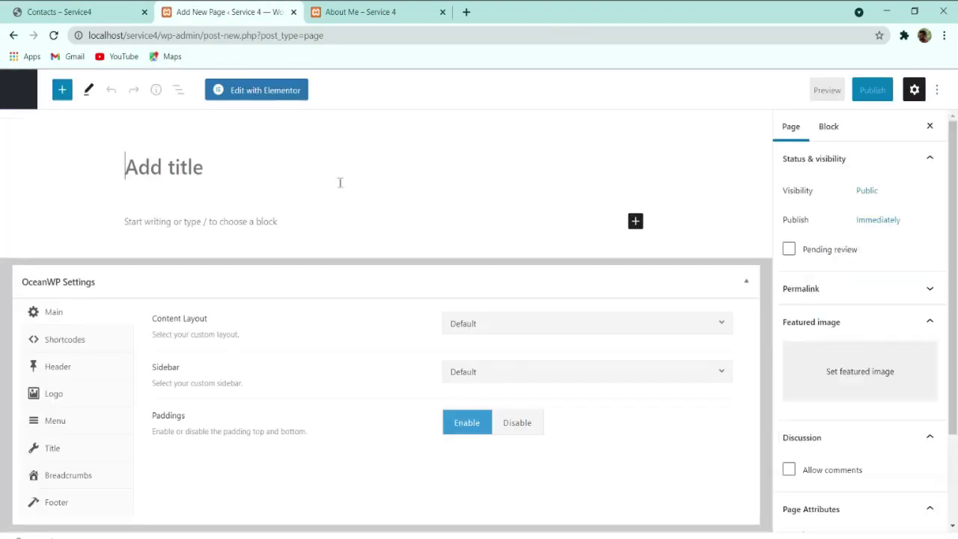
text(Contatc)
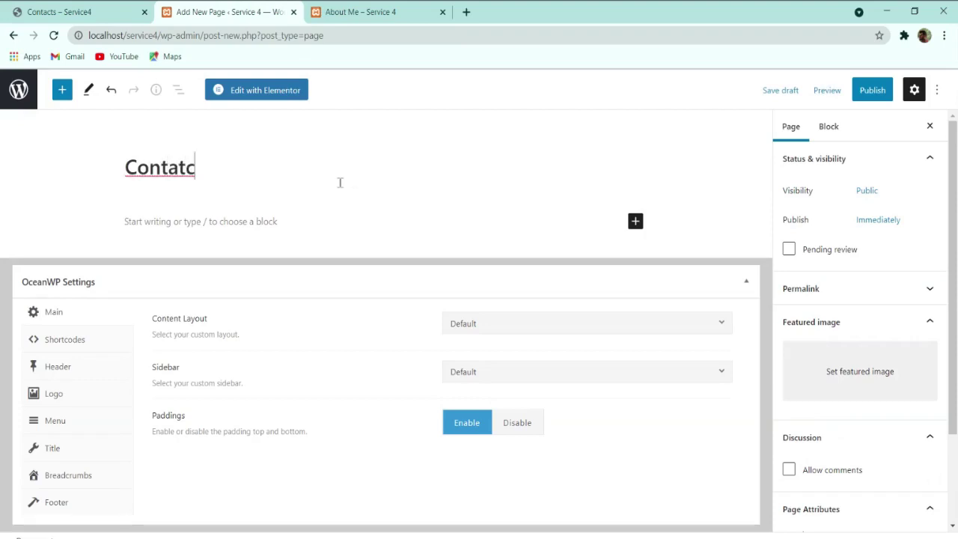
key(BackSpace)
key(BackSpace)
text(cts)
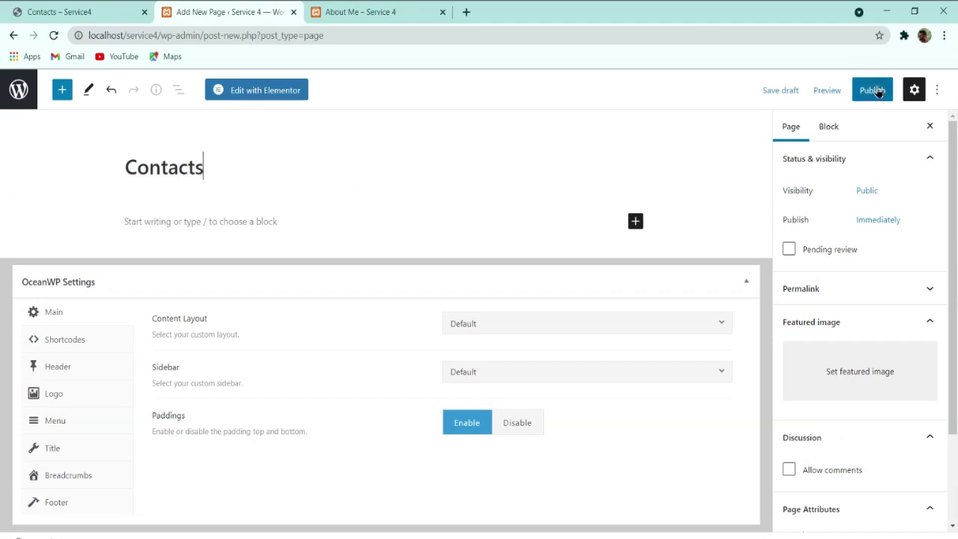
Step: Set Full Width content layout, disable the page title and paddings, and publish the page
click(518, 321)
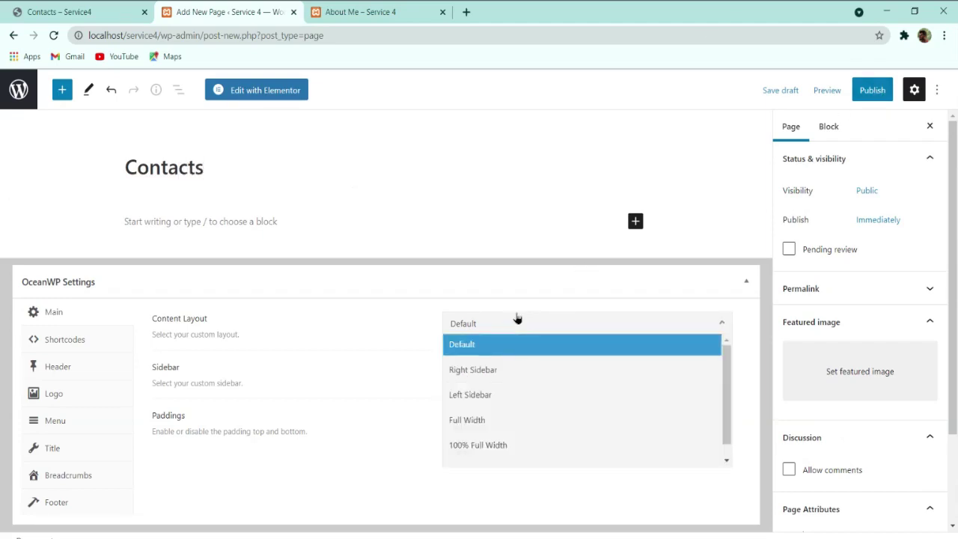
click(486, 423)
click(53, 448)
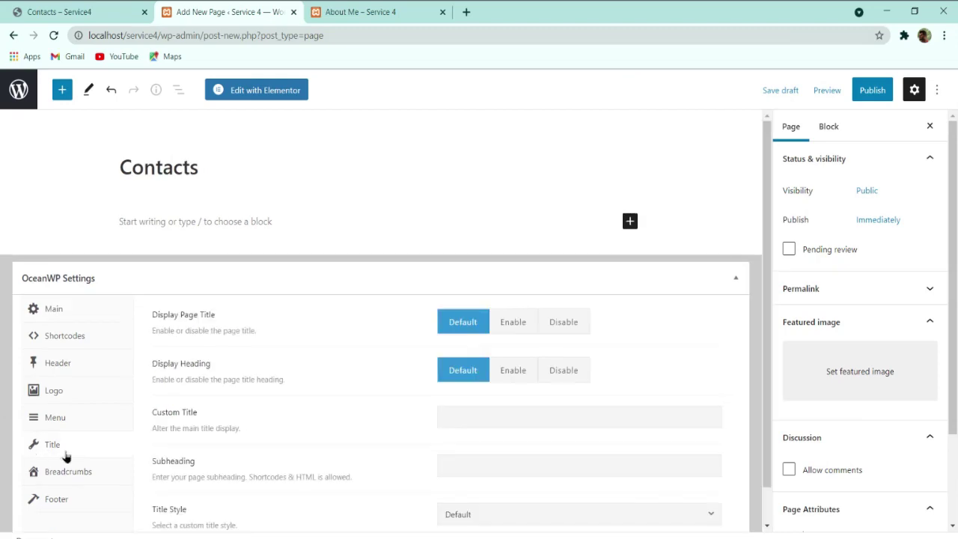
click(576, 323)
click(66, 309)
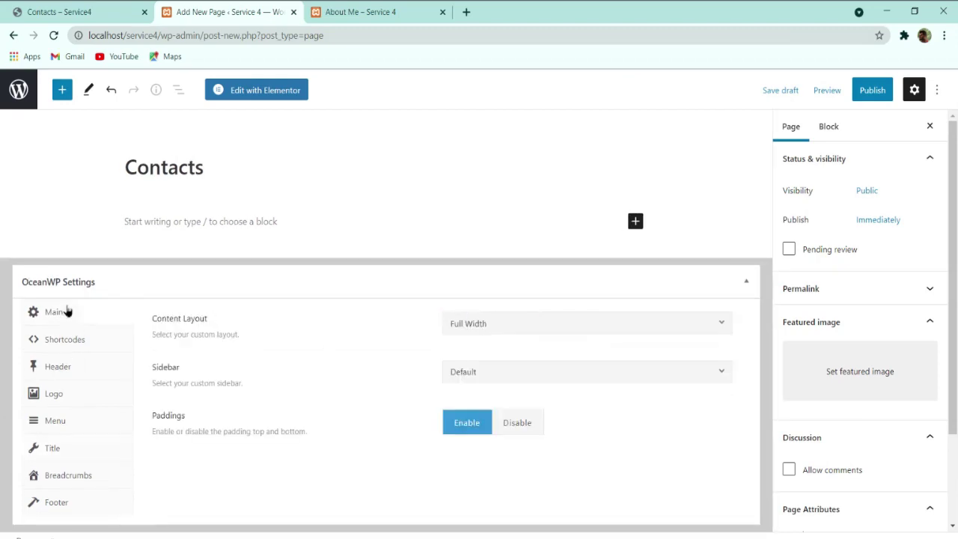
click(498, 420)
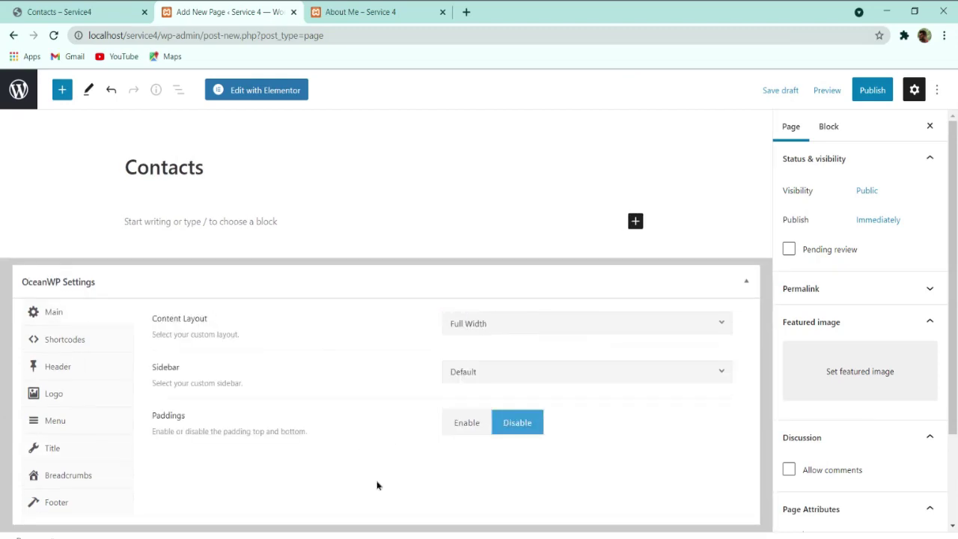
click(872, 90)
click(872, 89)
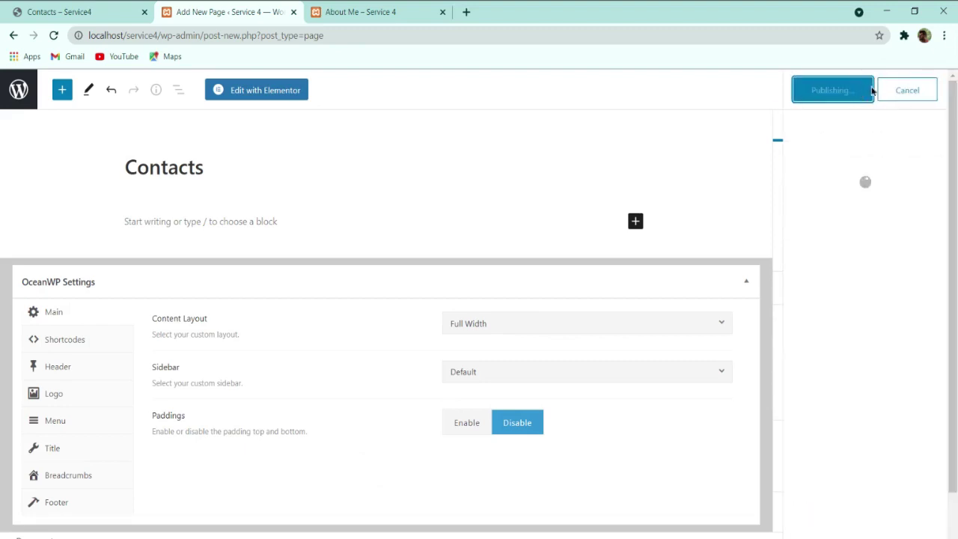
Step: Open Contacts in Elementor and insert the CONTACTS template from My Templates with its document settings
click(290, 95)
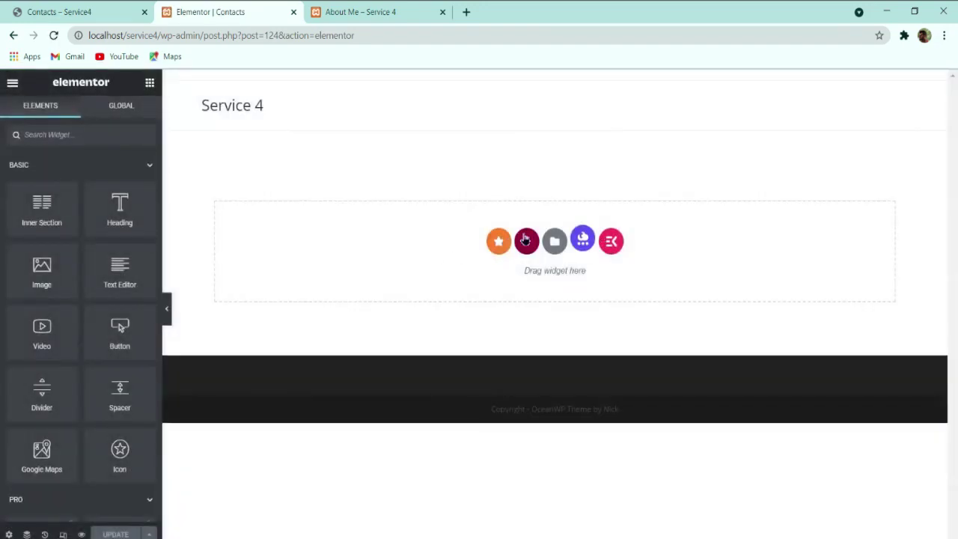
click(554, 241)
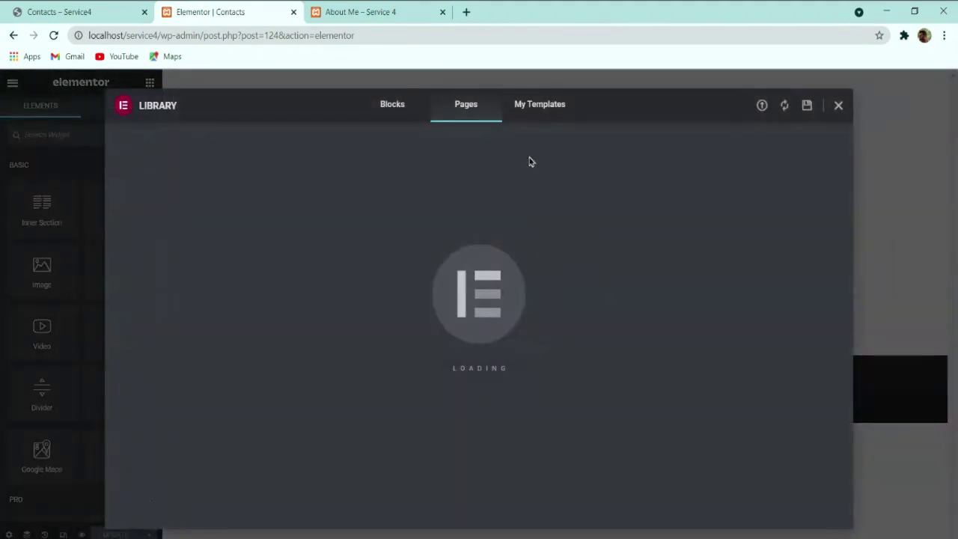
click(546, 106)
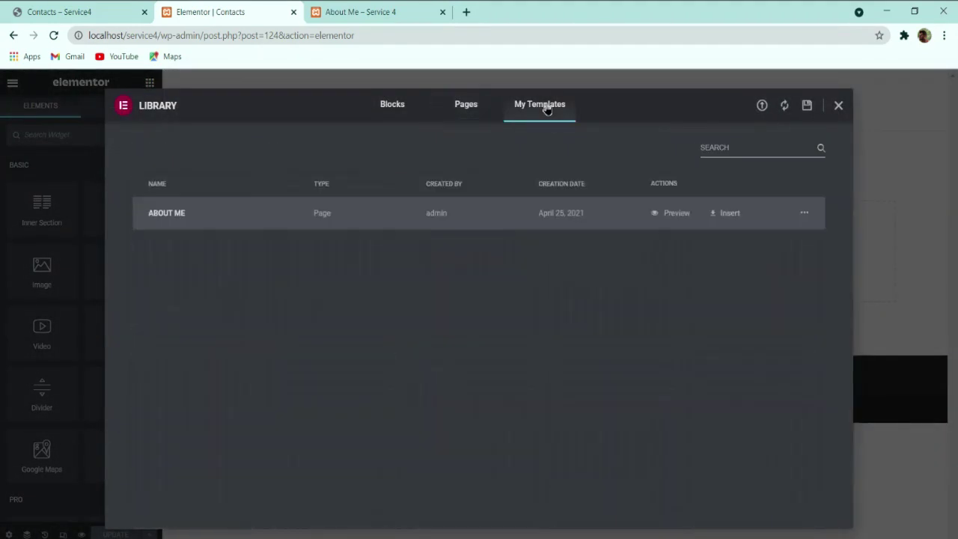
click(761, 106)
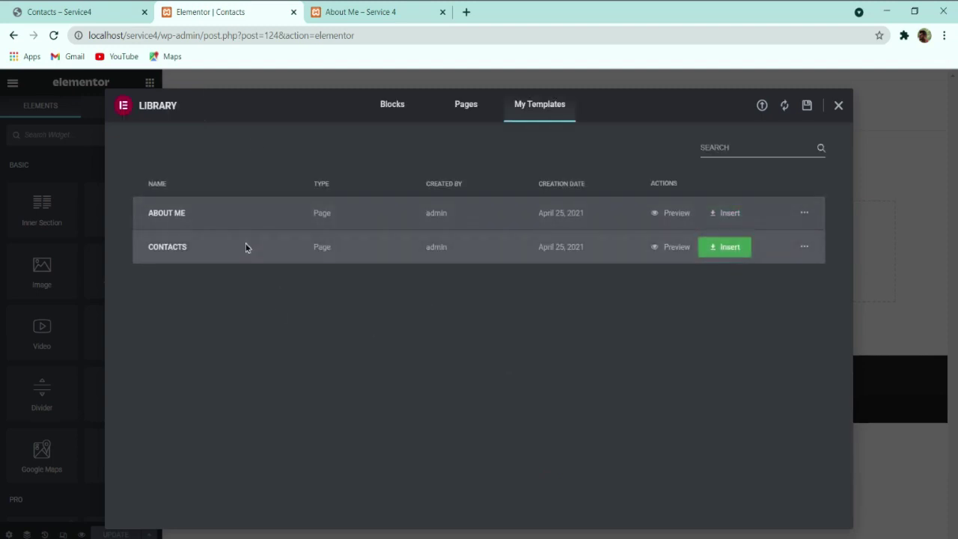
click(722, 248)
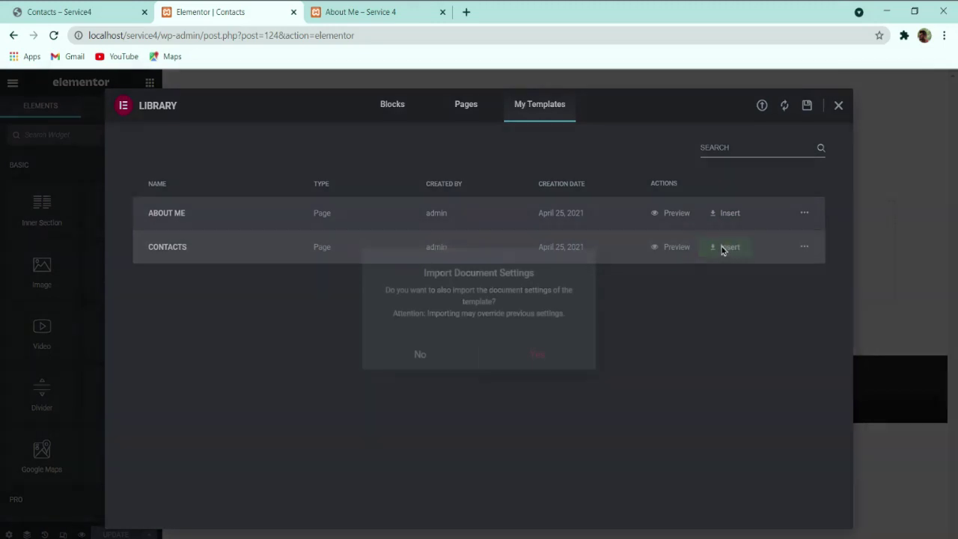
click(509, 361)
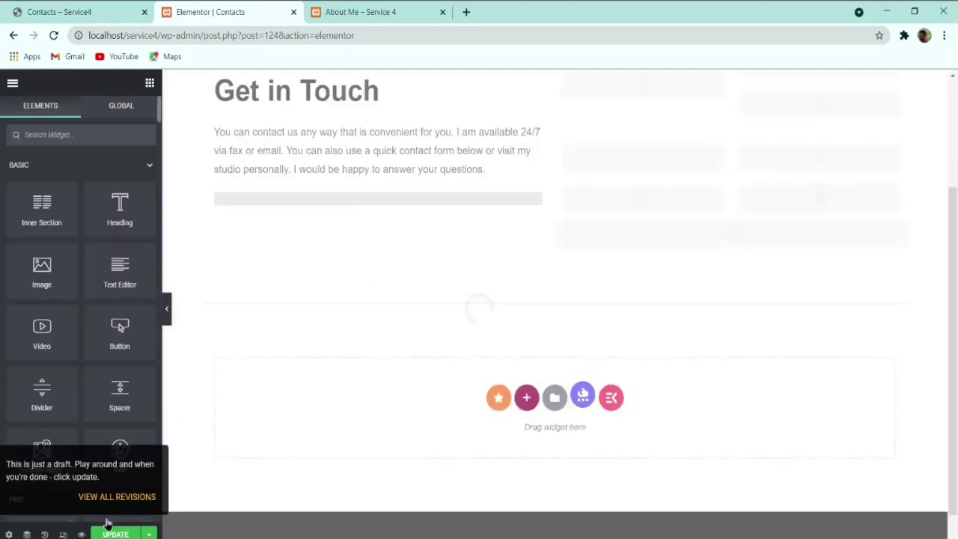
Step: Set the contact form widget to Contact form 1 and update the page
scroll(705, 279, down, 5)
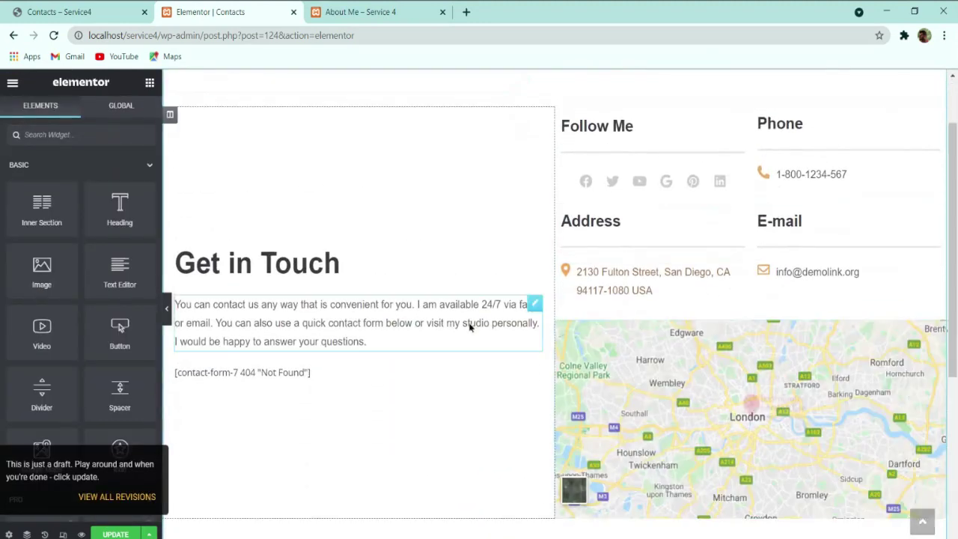
scroll(748, 370, up, 5)
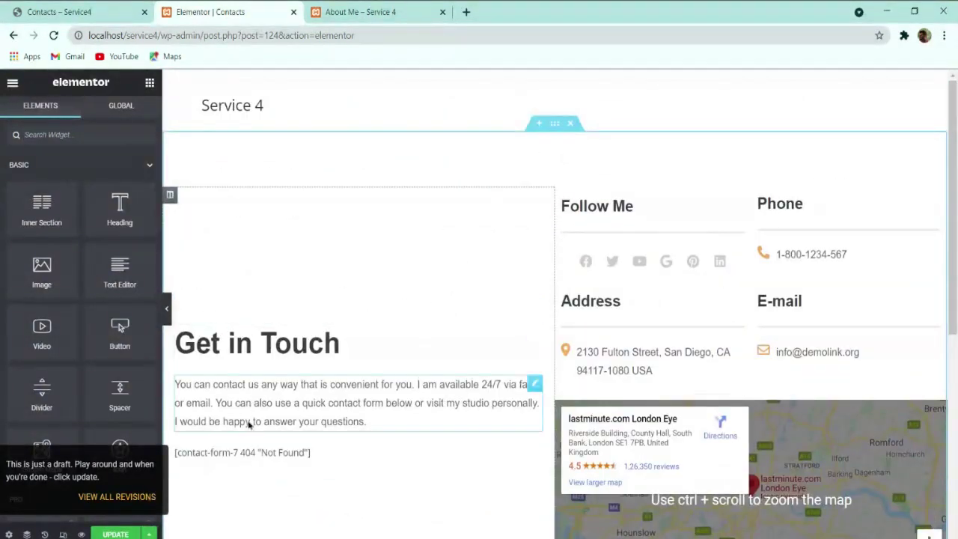
click(245, 457)
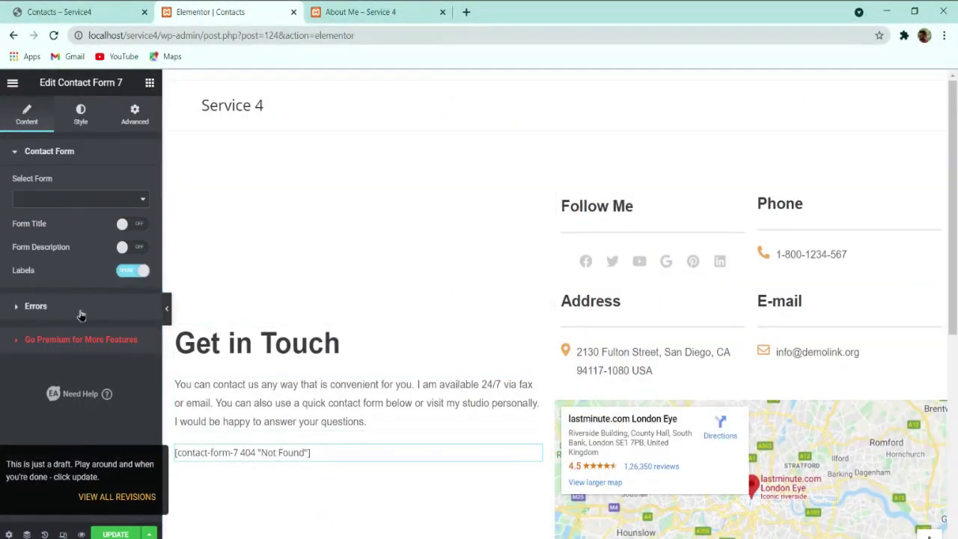
click(81, 214)
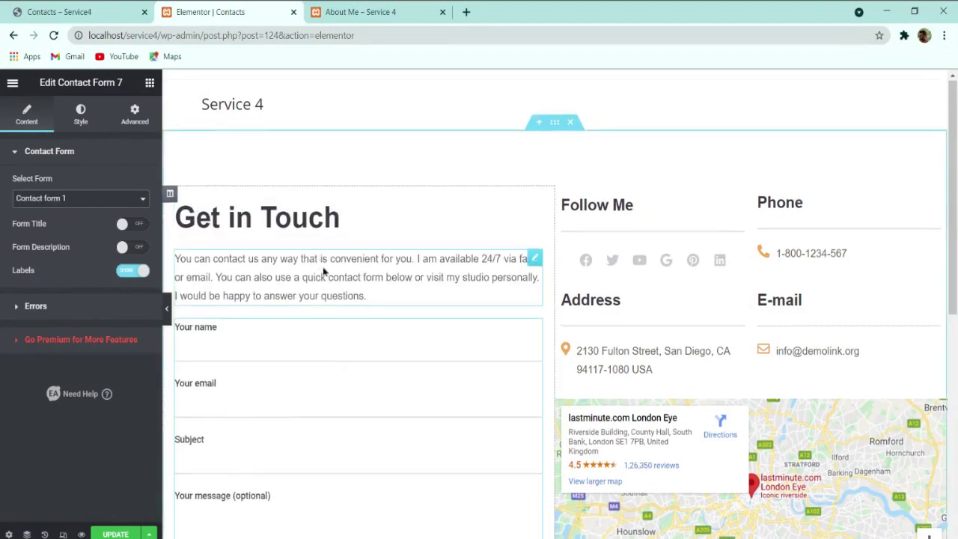
scroll(295, 290, down, 3)
click(115, 534)
Step: Check the form and its Name field on the live Contacts page, then open the widget's Style settings
click(65, 9)
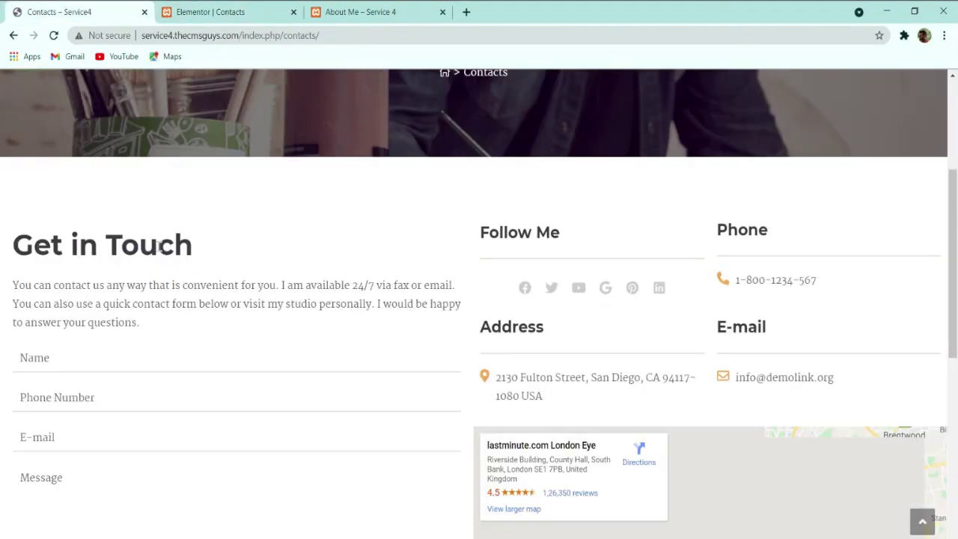
scroll(158, 310, down, 1)
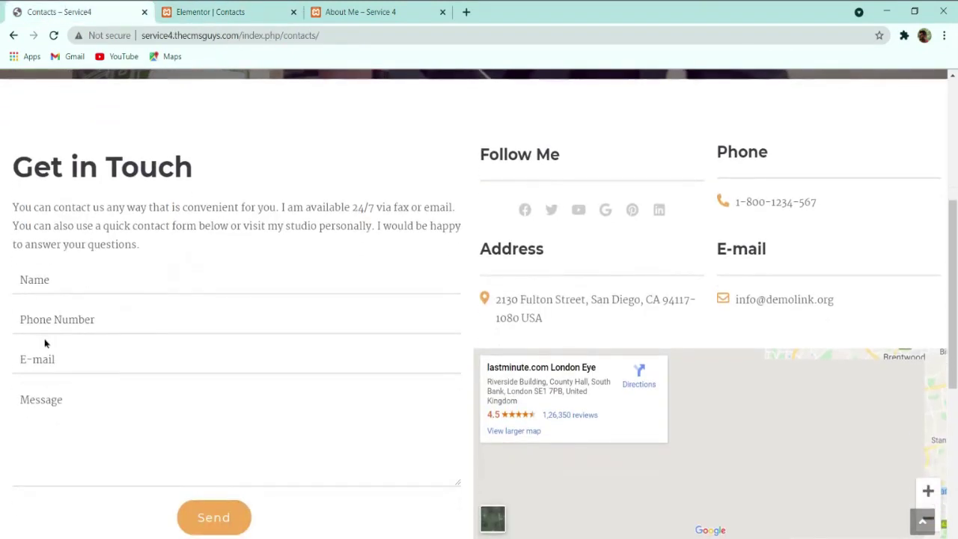
scroll(88, 419, down, 1)
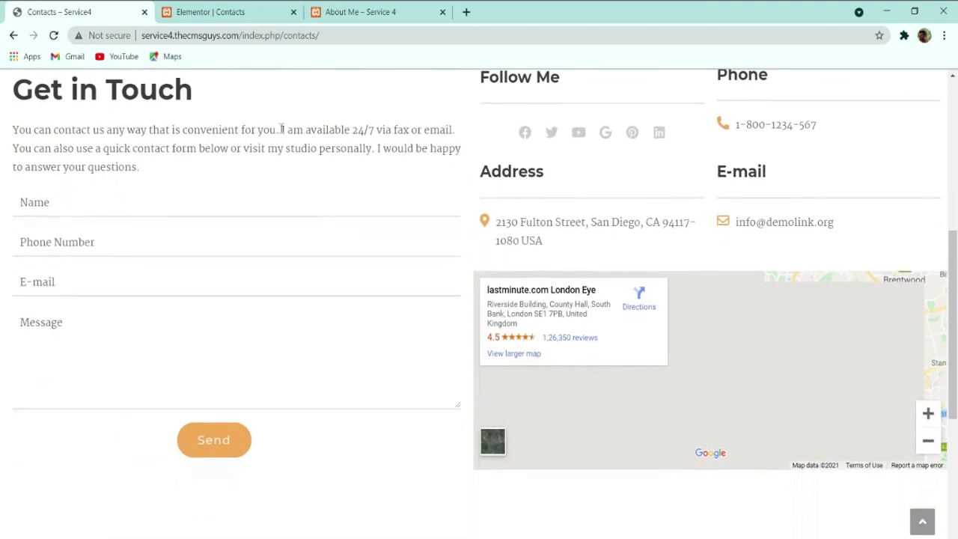
click(210, 12)
scroll(315, 282, down, 1)
scroll(224, 269, up, 1)
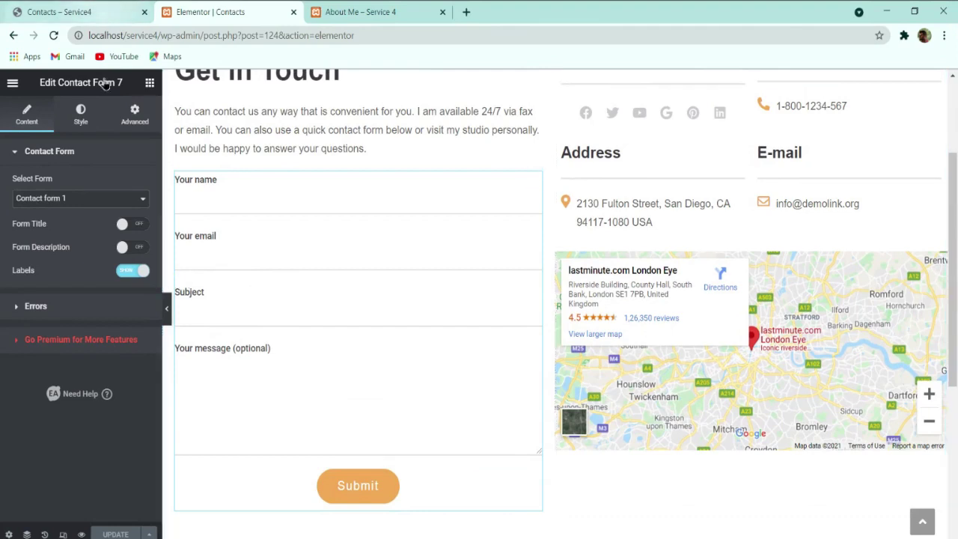
click(71, 9)
click(49, 206)
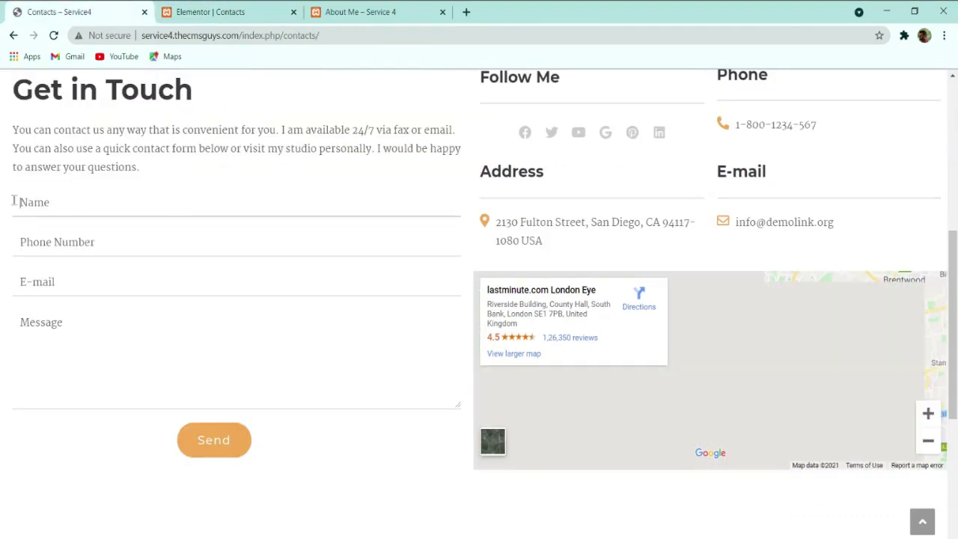
click(213, 14)
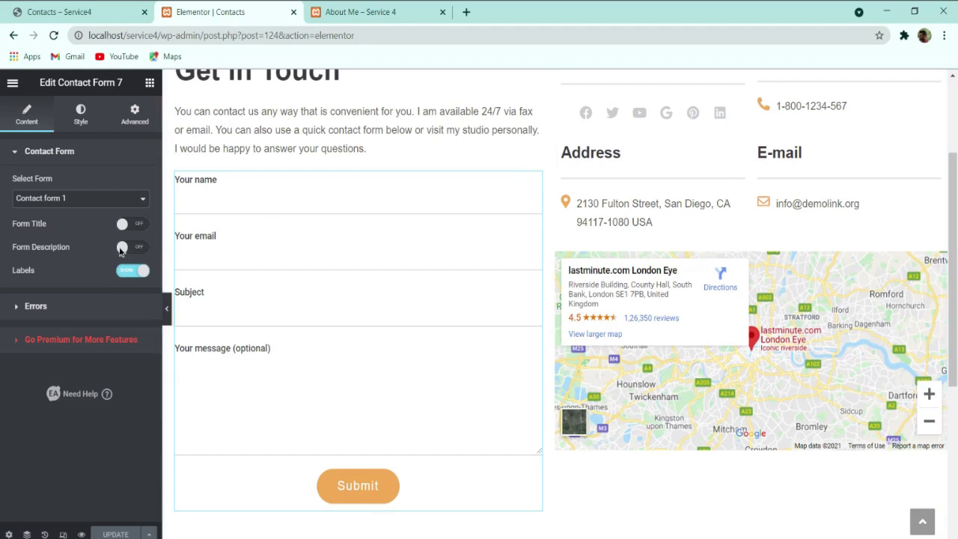
click(78, 113)
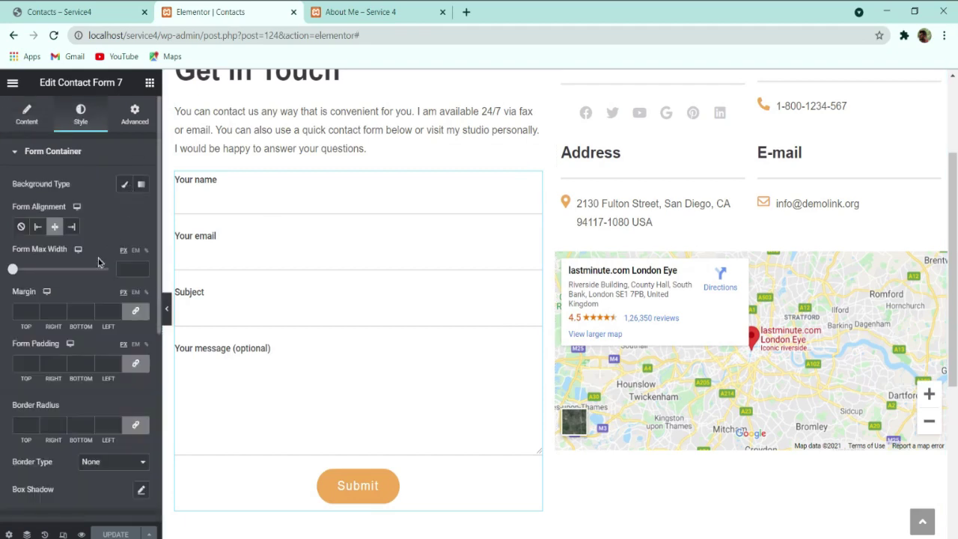
scroll(66, 300, down, 4)
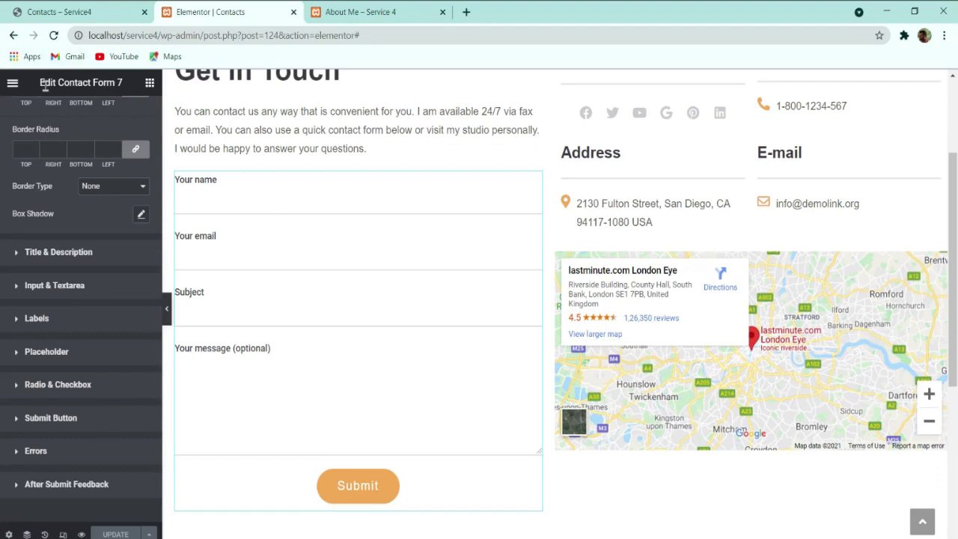
Step: View the Contacts page live, then go back to the WordPress admin dashboard
click(370, 12)
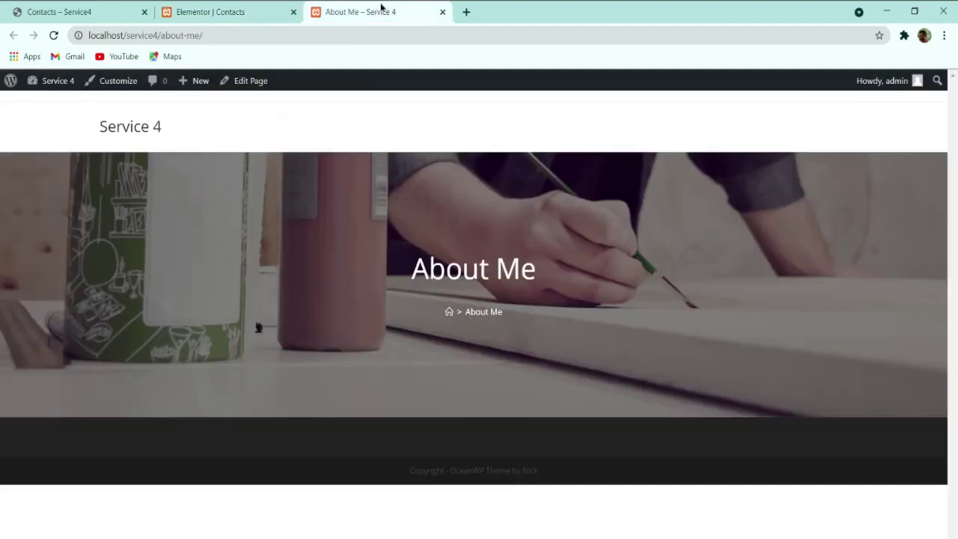
mouse_move(37, 81)
click(44, 106)
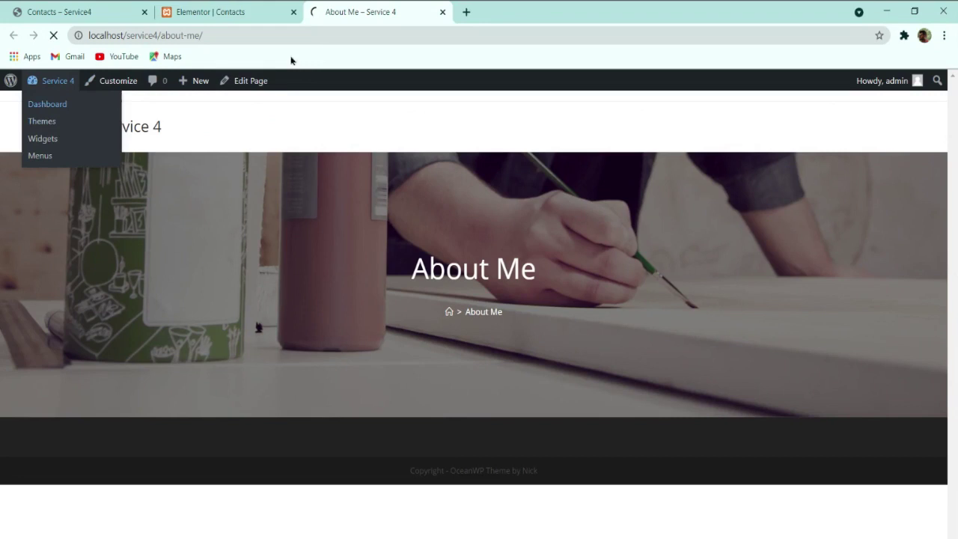
drag(335, 10, 224, 12)
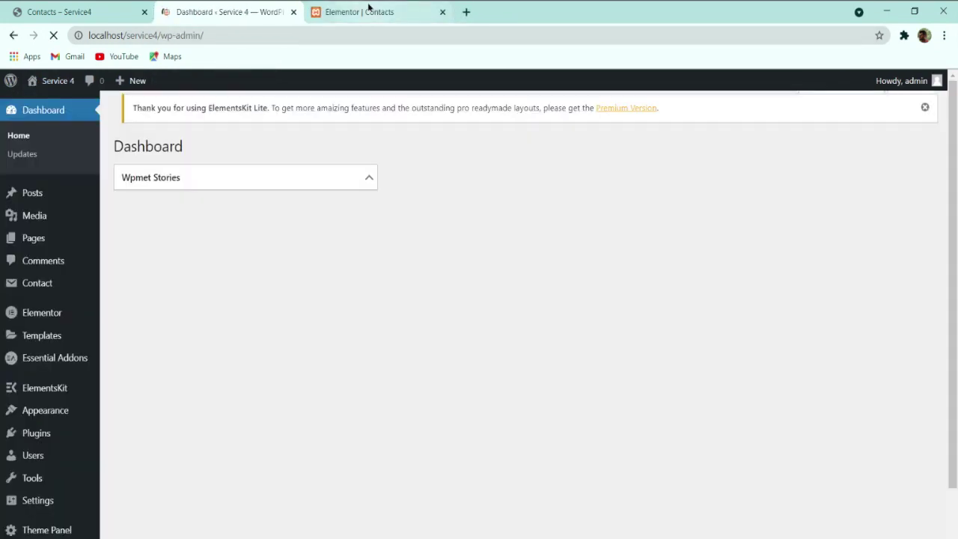
click(368, 9)
click(15, 83)
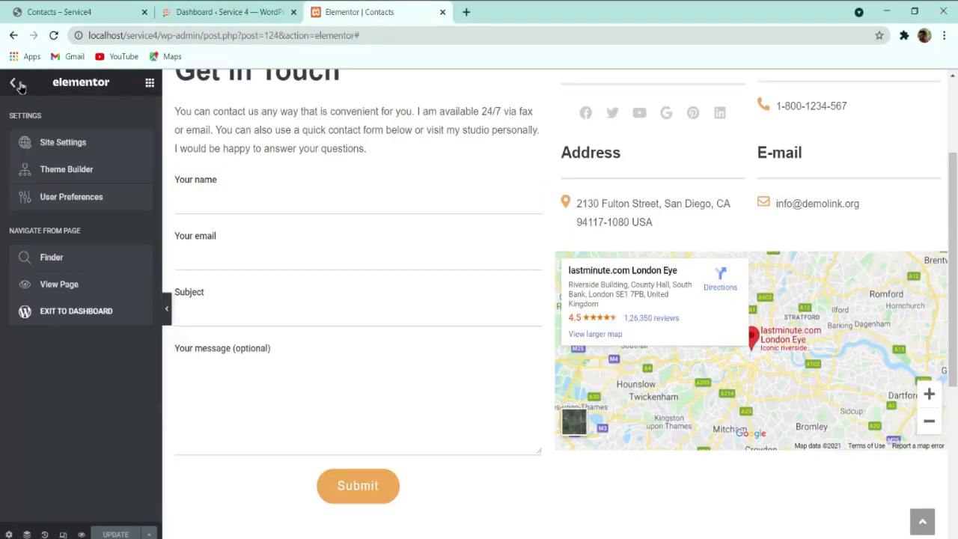
click(67, 288)
click(224, 12)
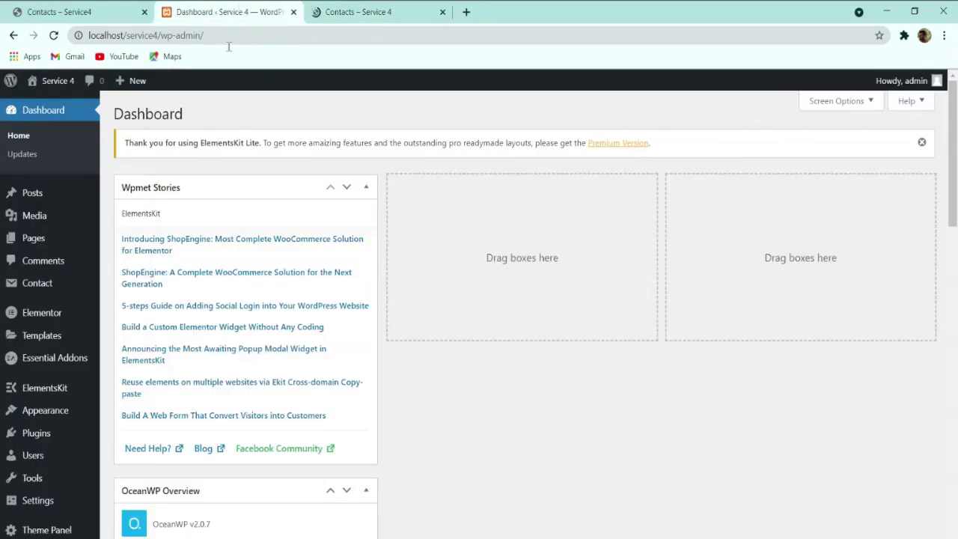
scroll(41, 340, down, 3)
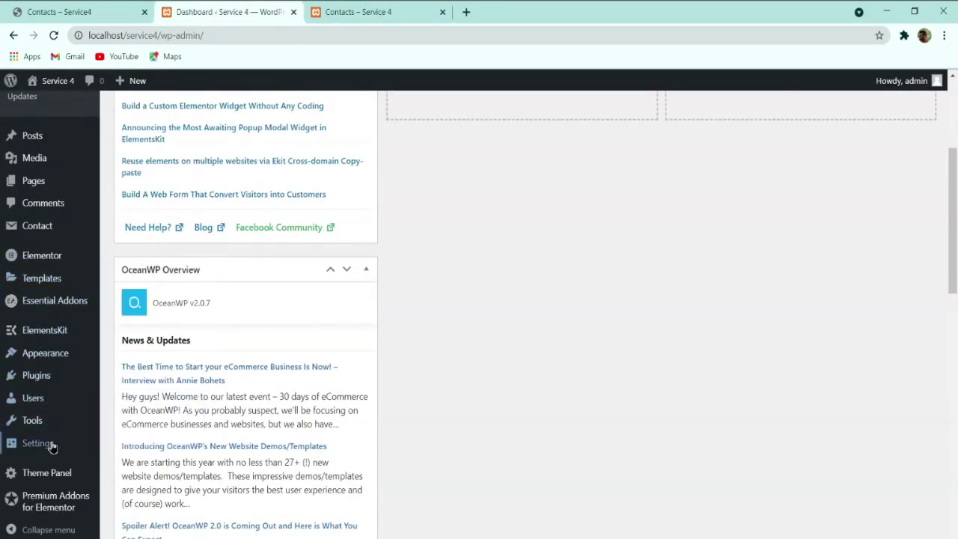
scroll(52, 446, down, 9)
scroll(60, 488, up, 5)
scroll(30, 359, down, 3)
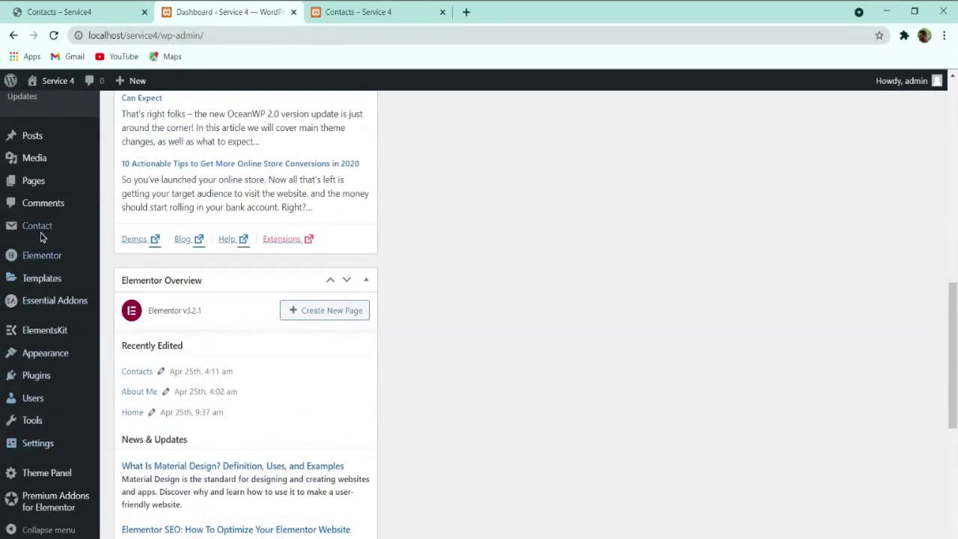
Step: Open Contact form 1 from Contact Forms for editing, comparing it with the live page
click(148, 229)
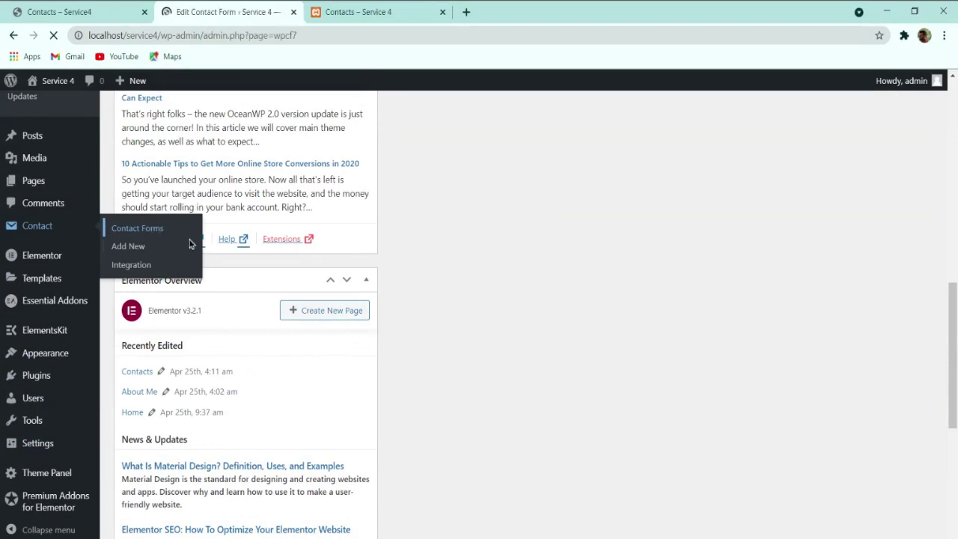
scroll(153, 317, down, 1)
click(148, 330)
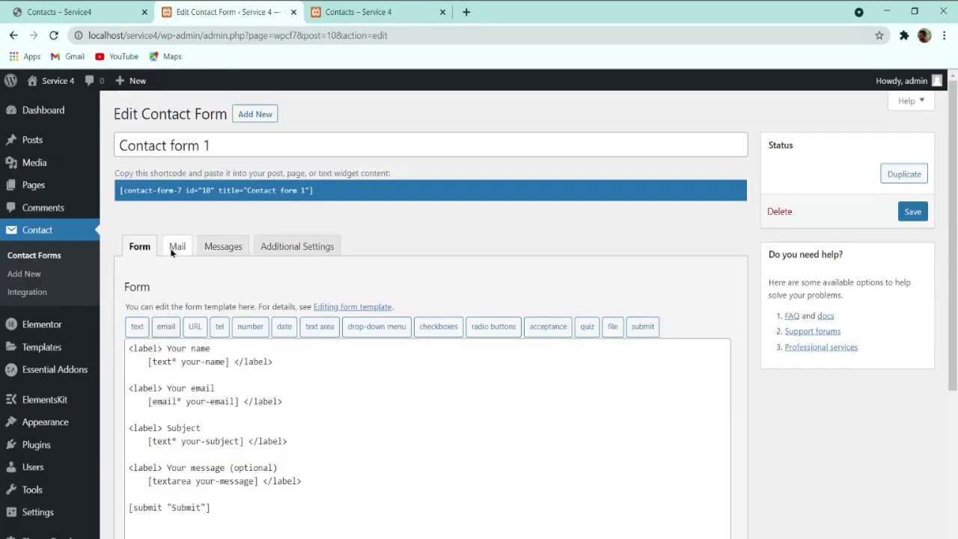
click(90, 12)
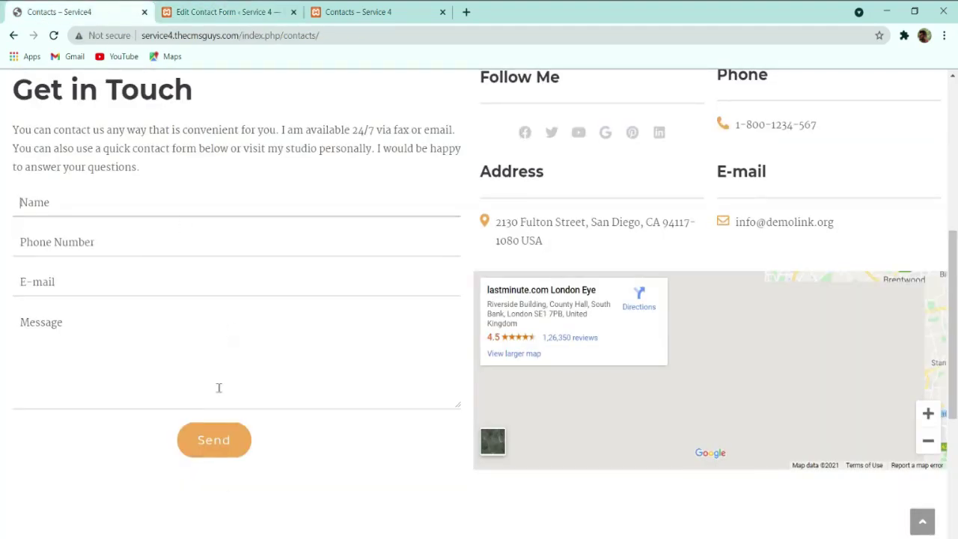
click(211, 9)
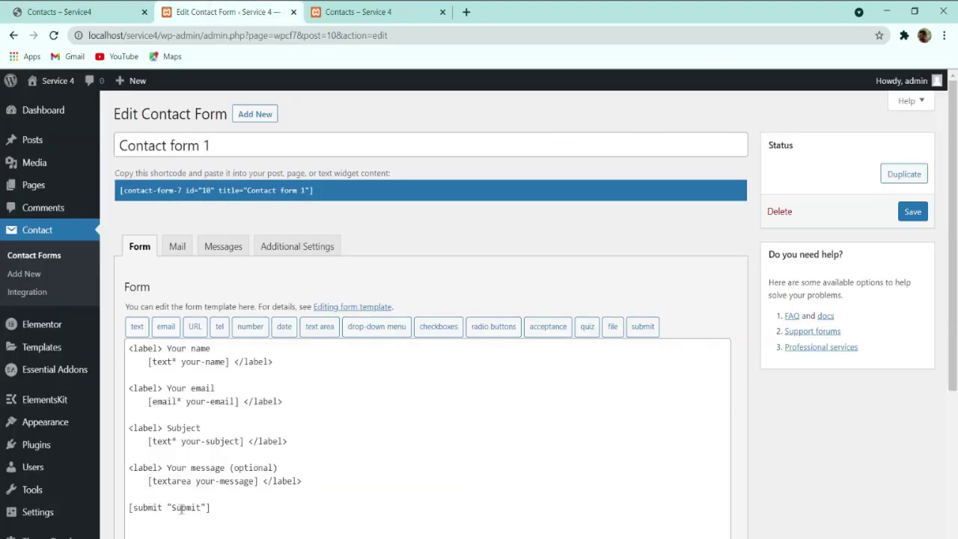
Step: Change the submit button text to Send and delete all the default labelled field lines
drag(172, 509, 196, 508)
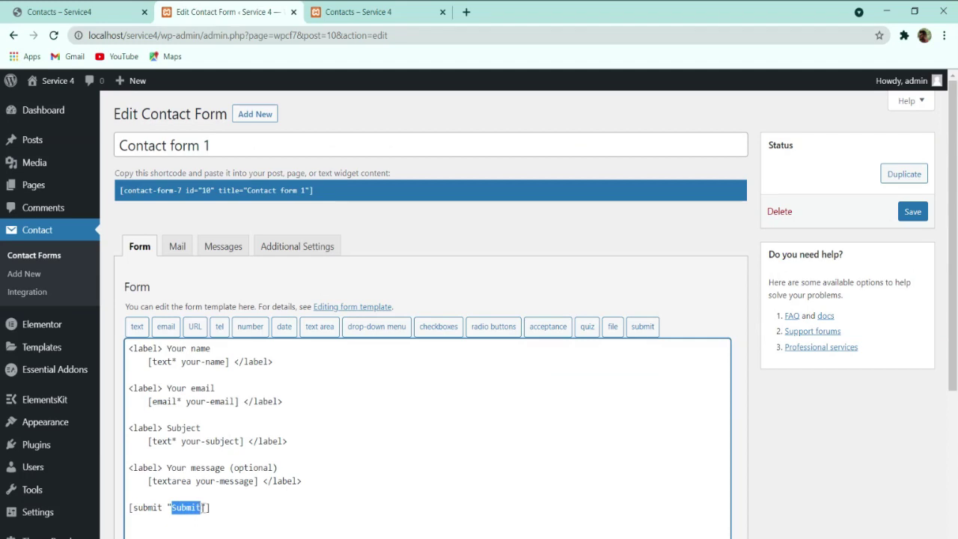
text(S)
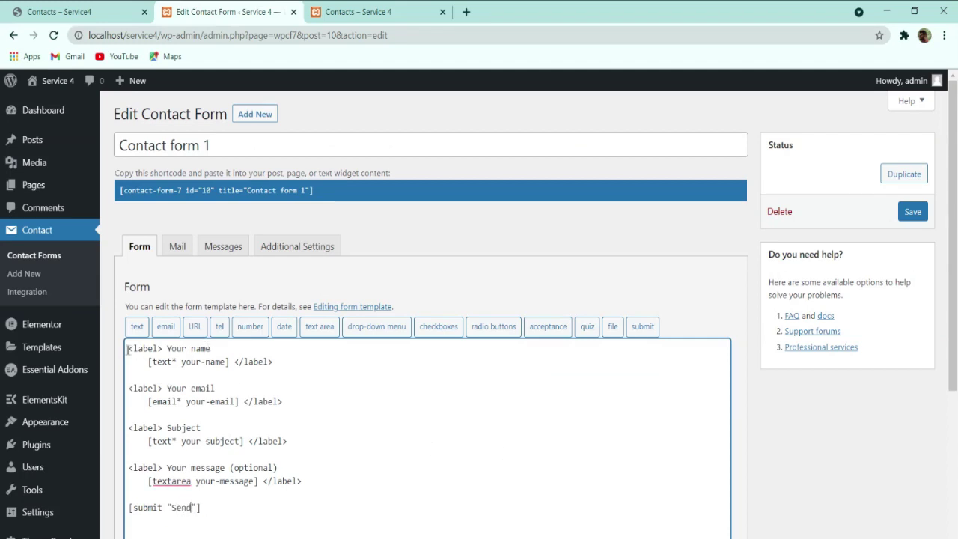
drag(130, 348, 308, 482)
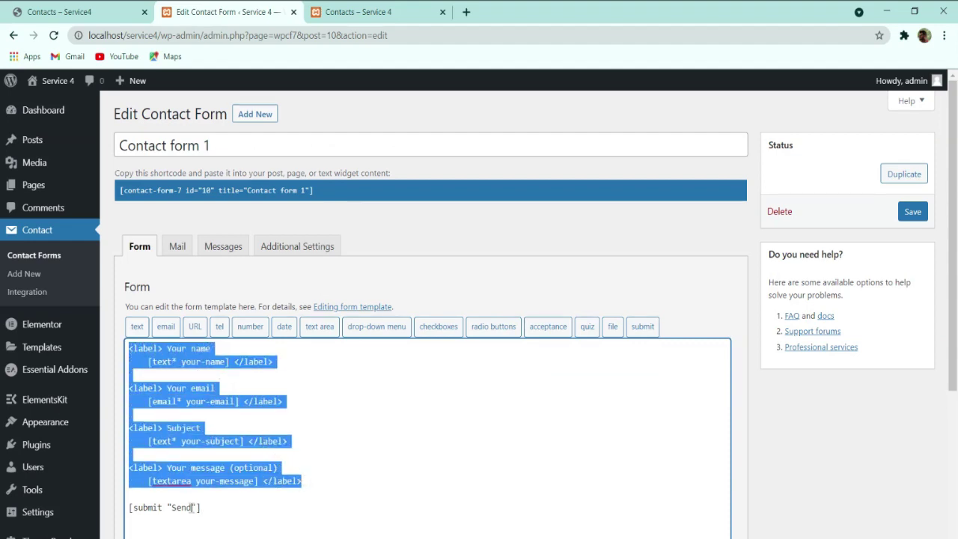
key(BackSpace)
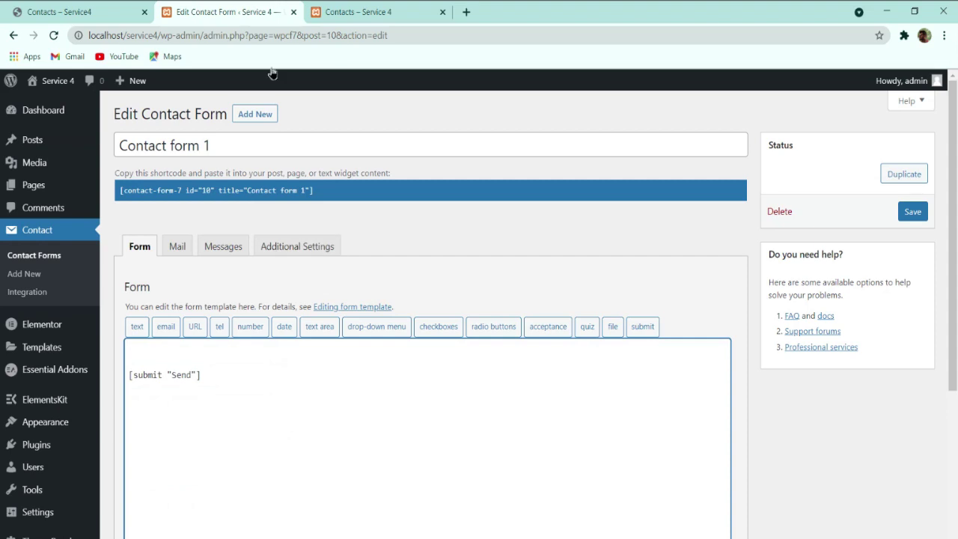
click(102, 11)
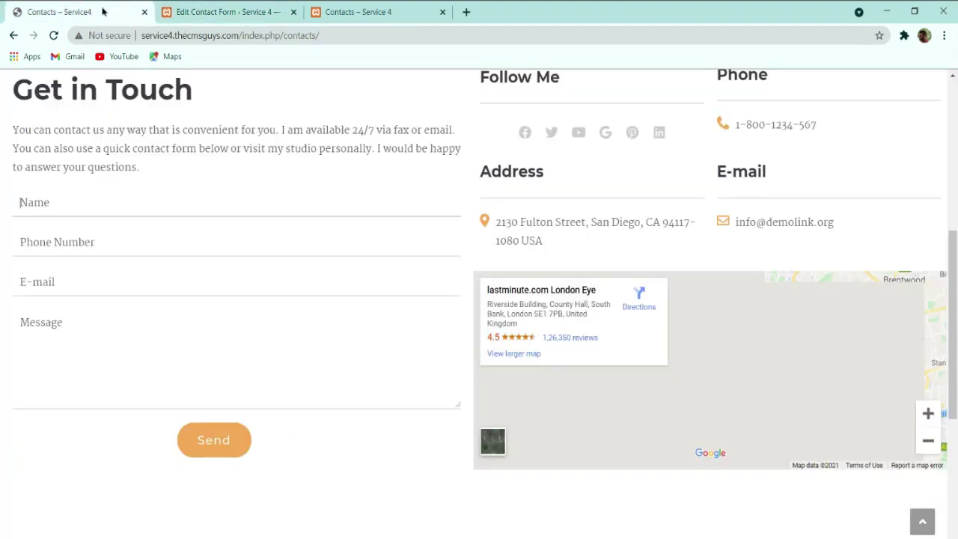
click(246, 10)
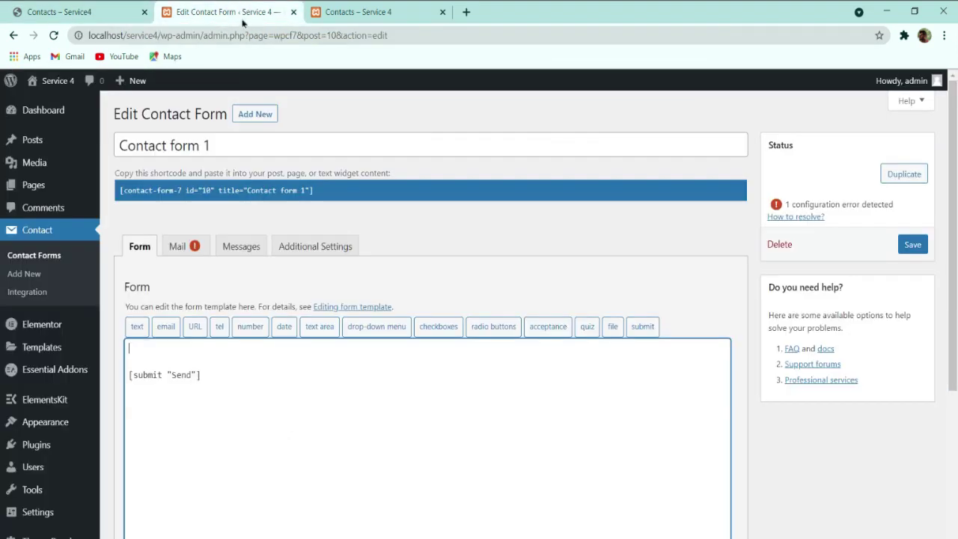
Step: Insert a required text field named your-name with Name as its placeholder
click(137, 329)
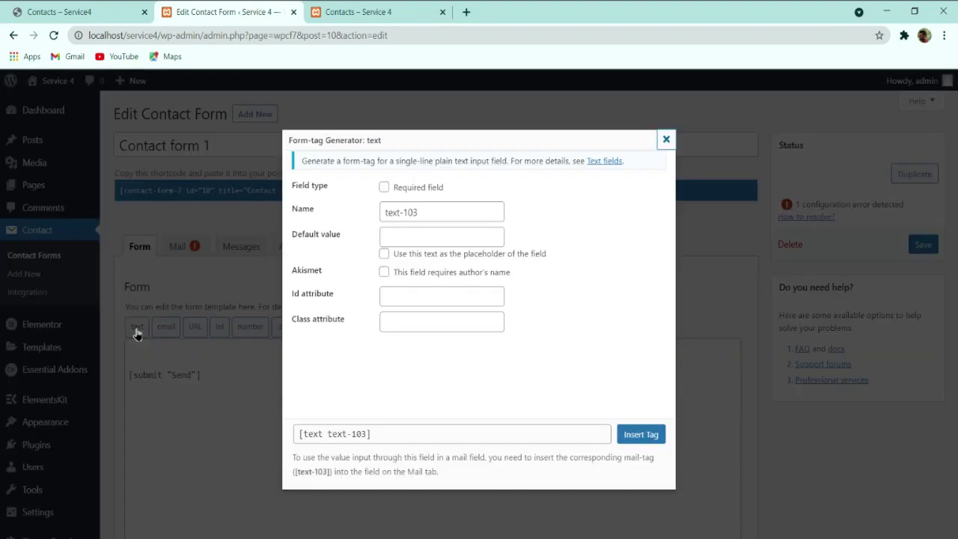
click(395, 193)
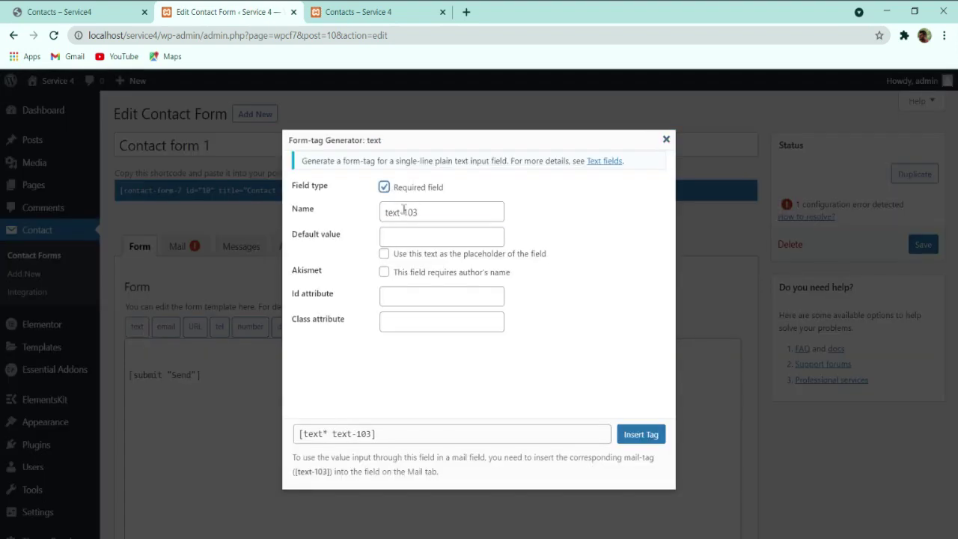
triple_click(403, 211)
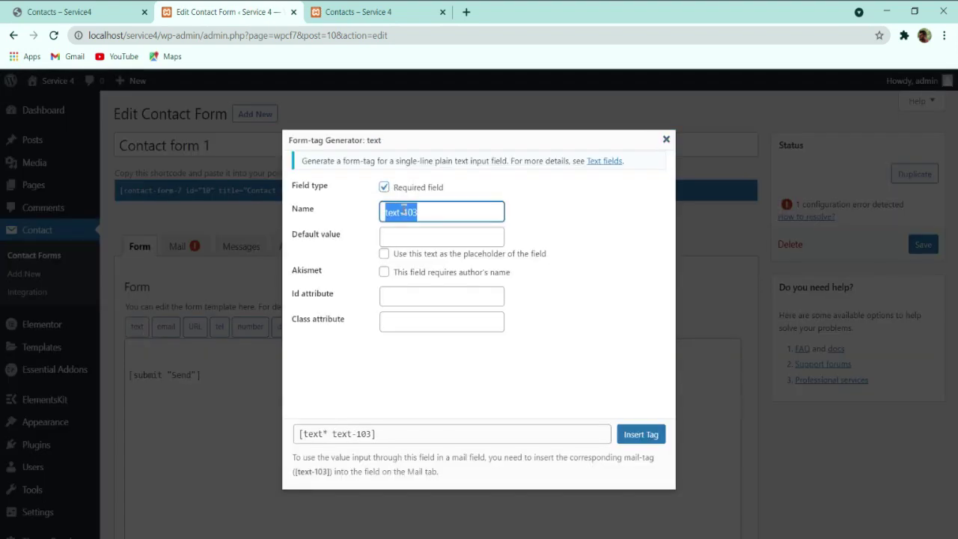
text(your-name)
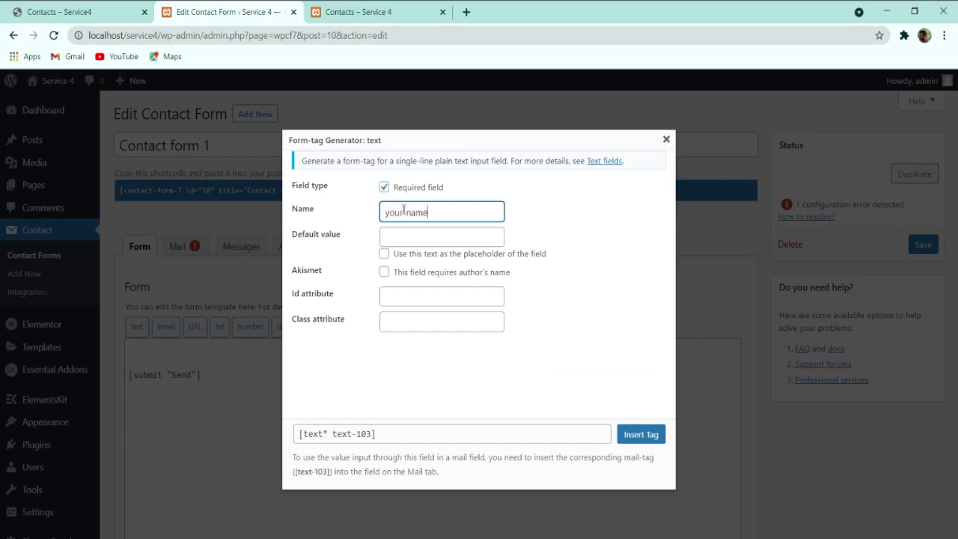
key(Tab)
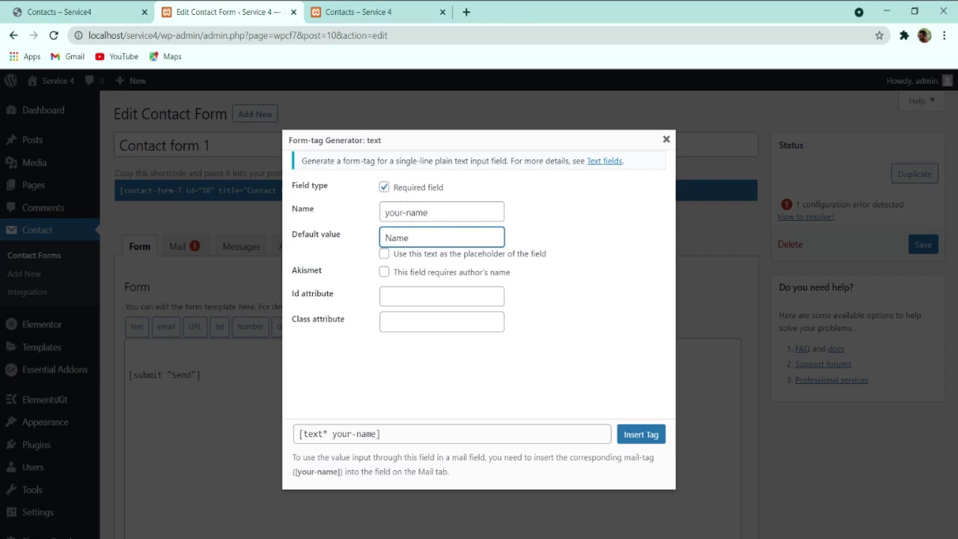
click(408, 255)
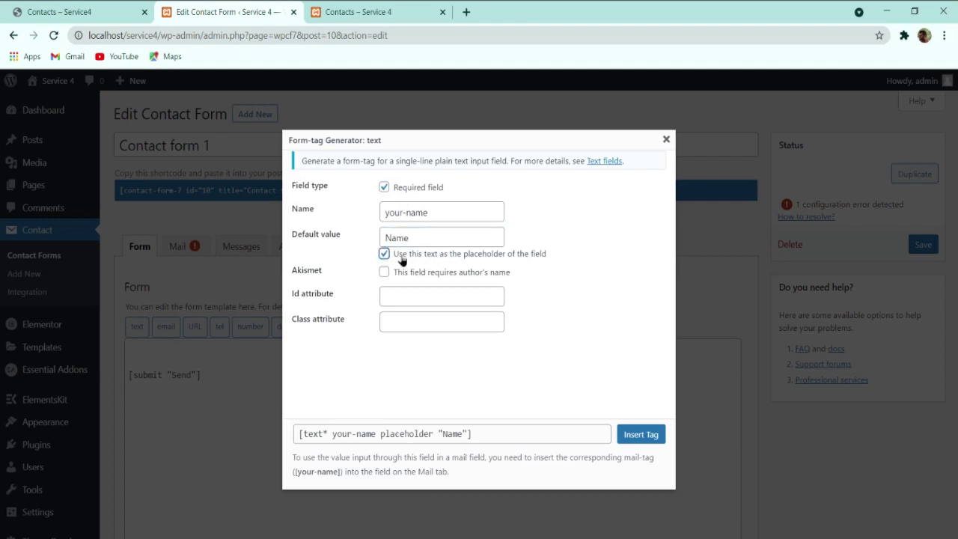
click(639, 440)
key(Return)
key(Return)
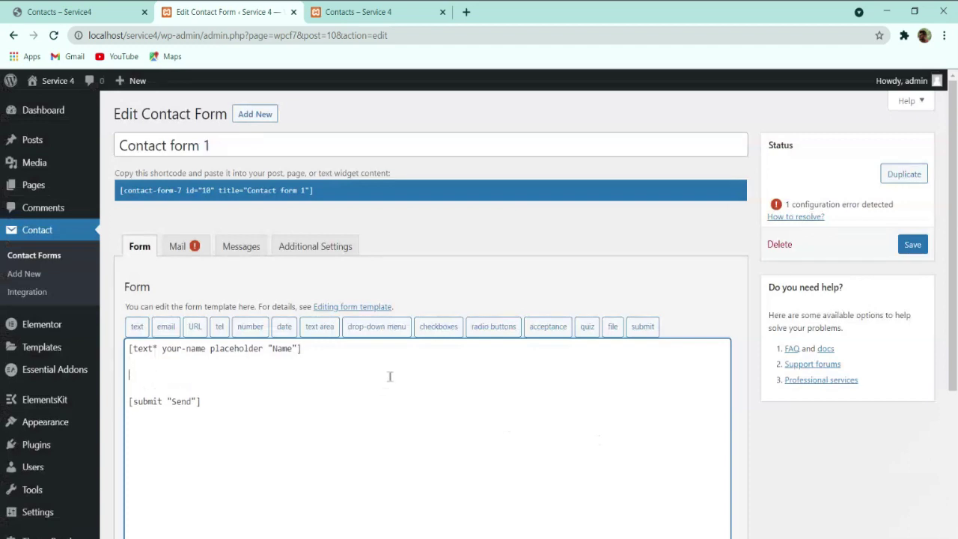
click(82, 9)
click(164, 7)
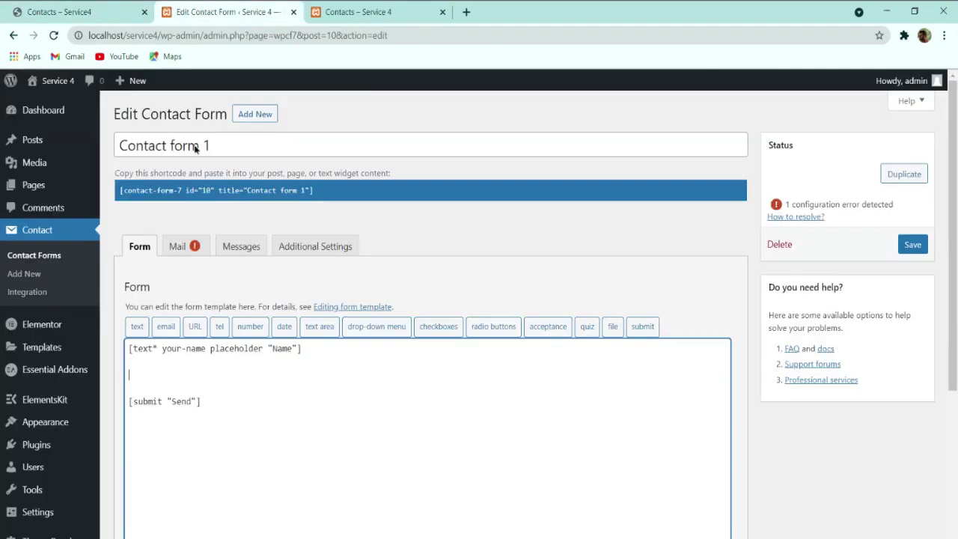
Step: Start a required tel field named Your-number for the phone
click(251, 328)
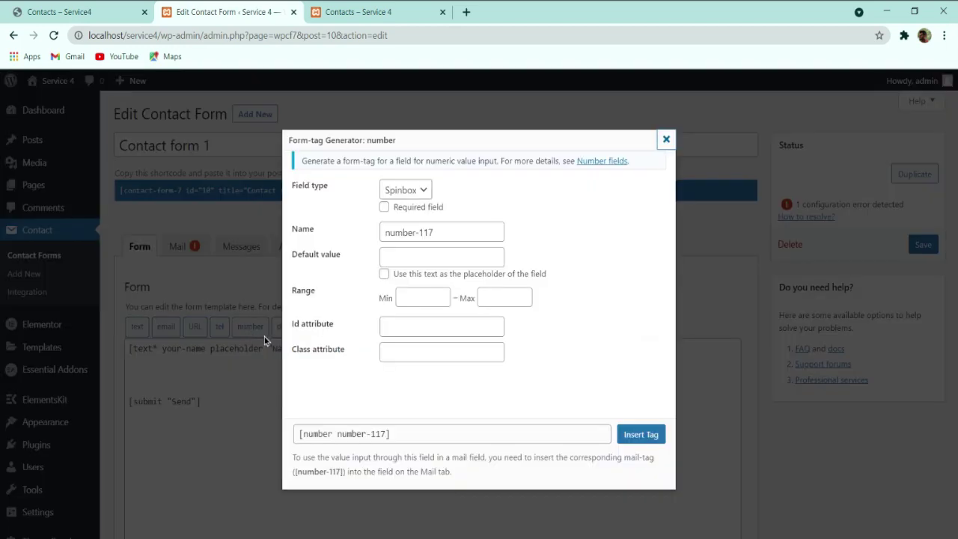
click(666, 139)
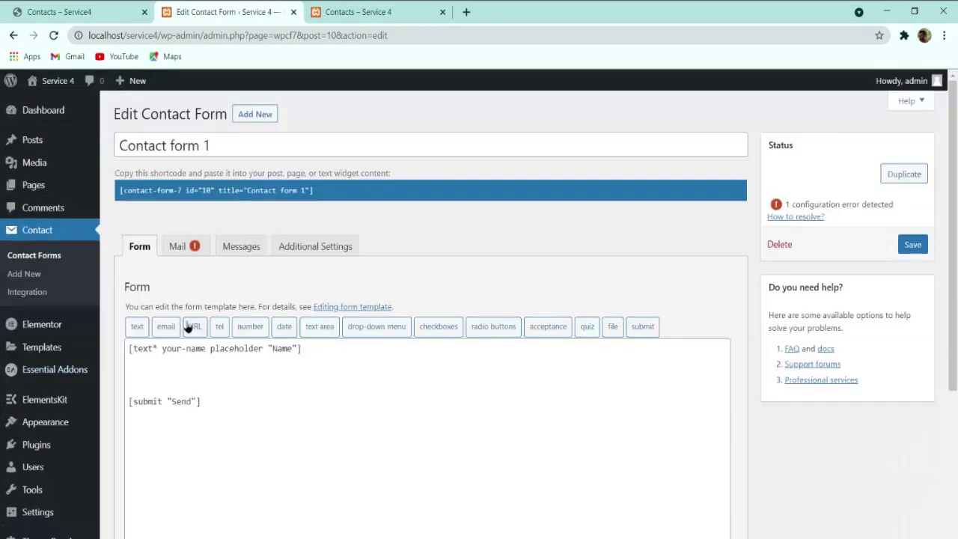
click(219, 326)
click(397, 186)
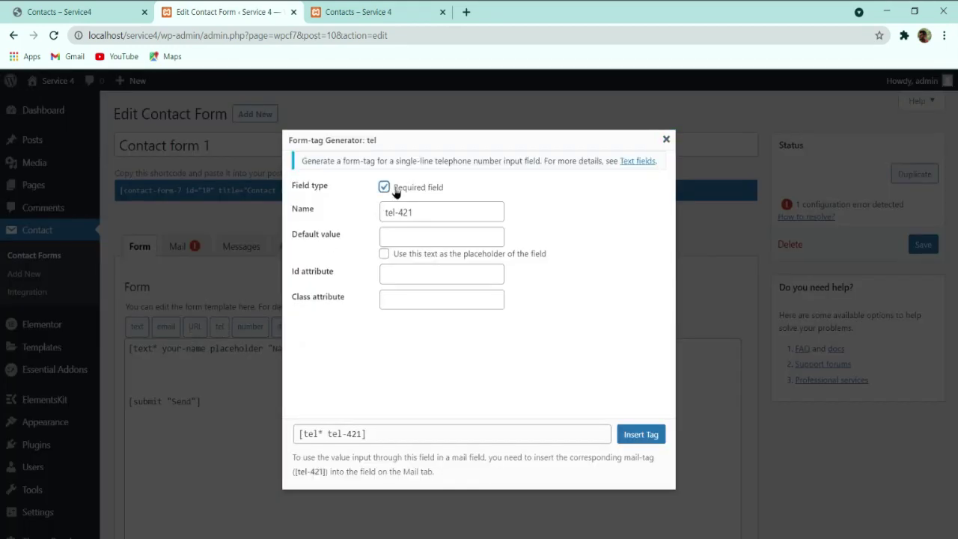
double_click(402, 210)
triple_click(402, 210)
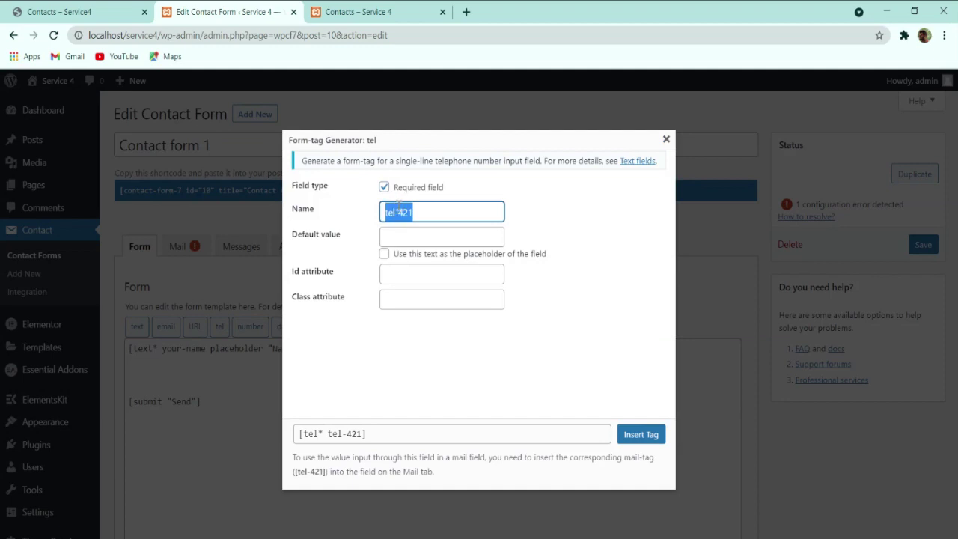
text(Your-number)
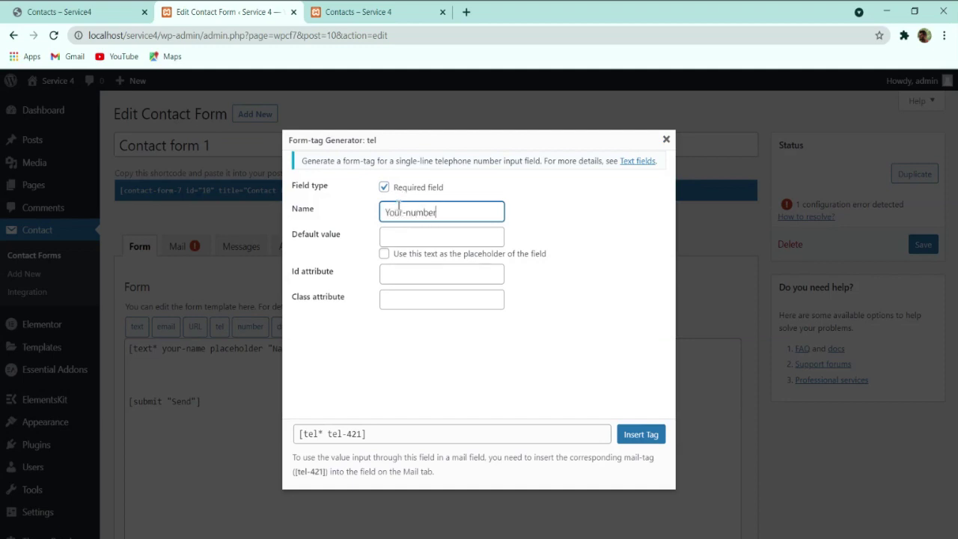
key(Tab)
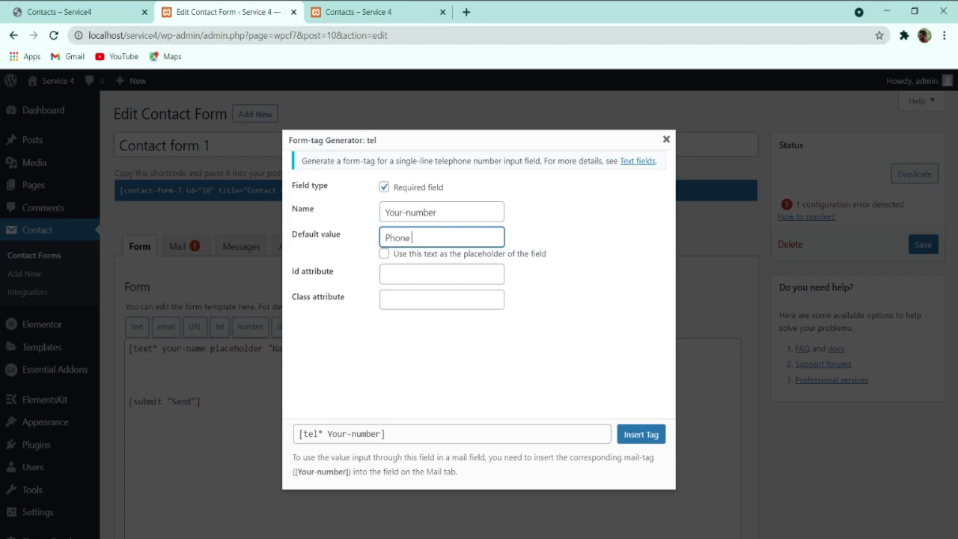
Step: Give the phone field the placeholder Phone Number, insert it, and add a blank line after it
click(412, 255)
click(624, 434)
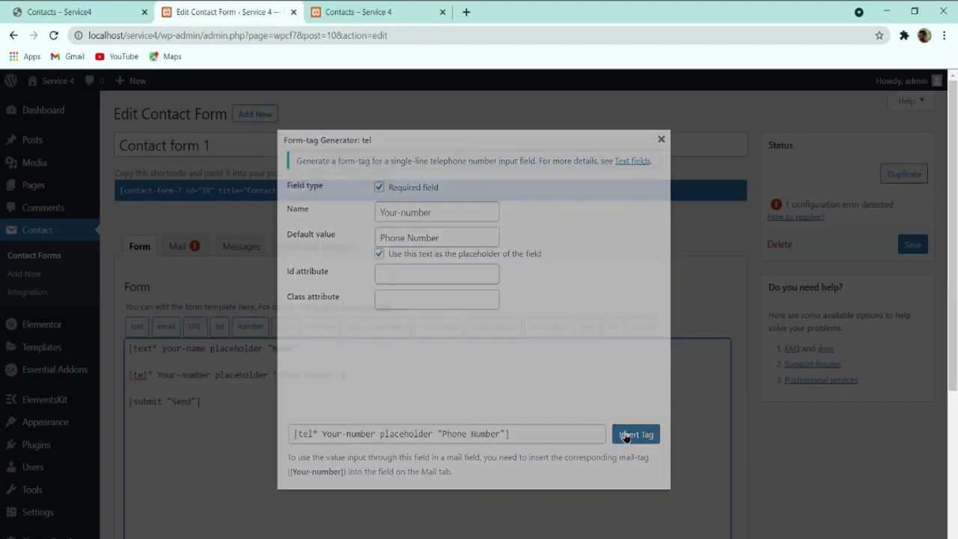
key(Return)
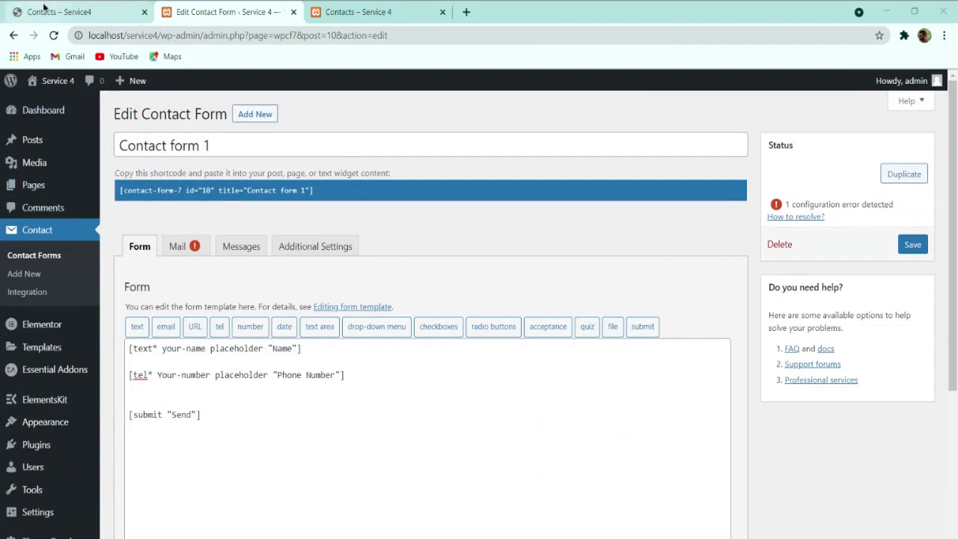
click(54, 9)
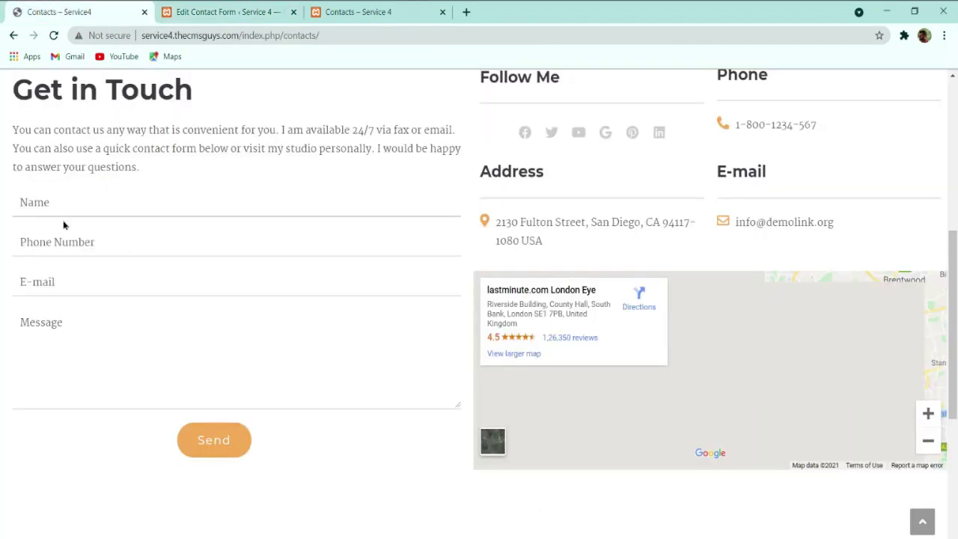
click(244, 12)
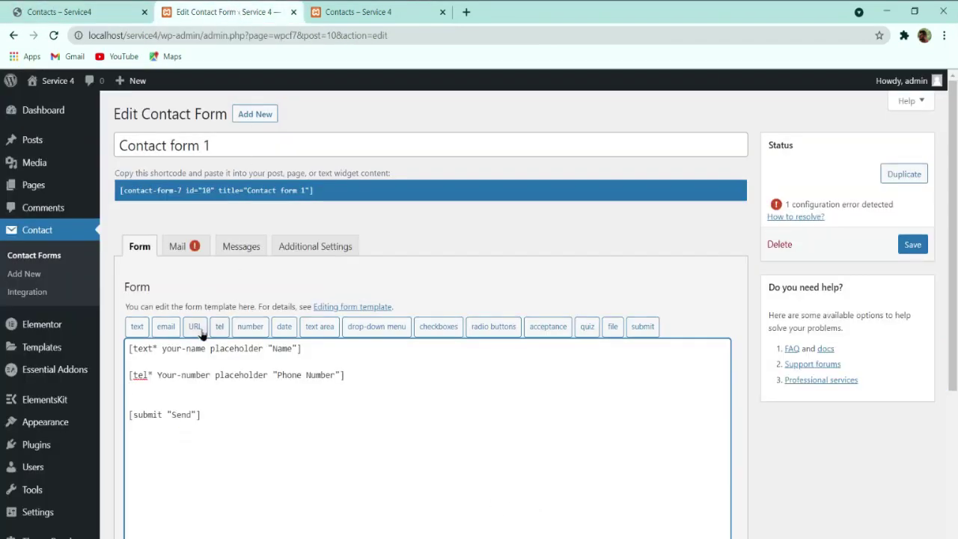
Step: Insert a required email field with an Email placeholder, with blank lines around it
click(166, 328)
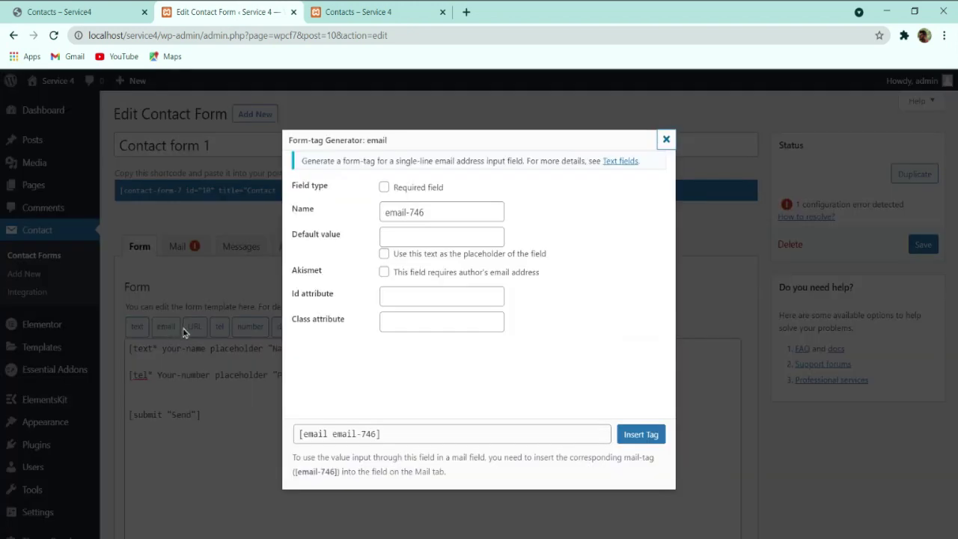
click(384, 187)
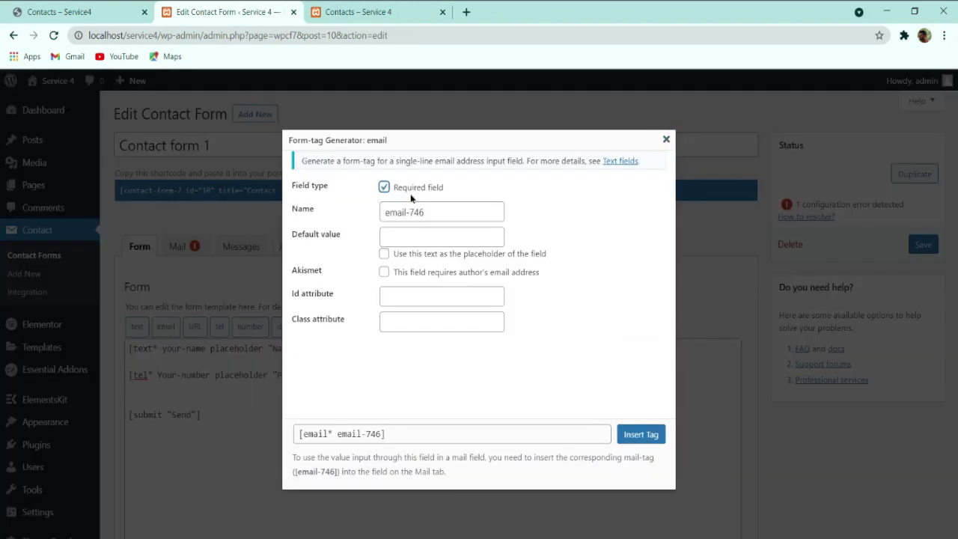
triple_click(400, 205)
text(your-)
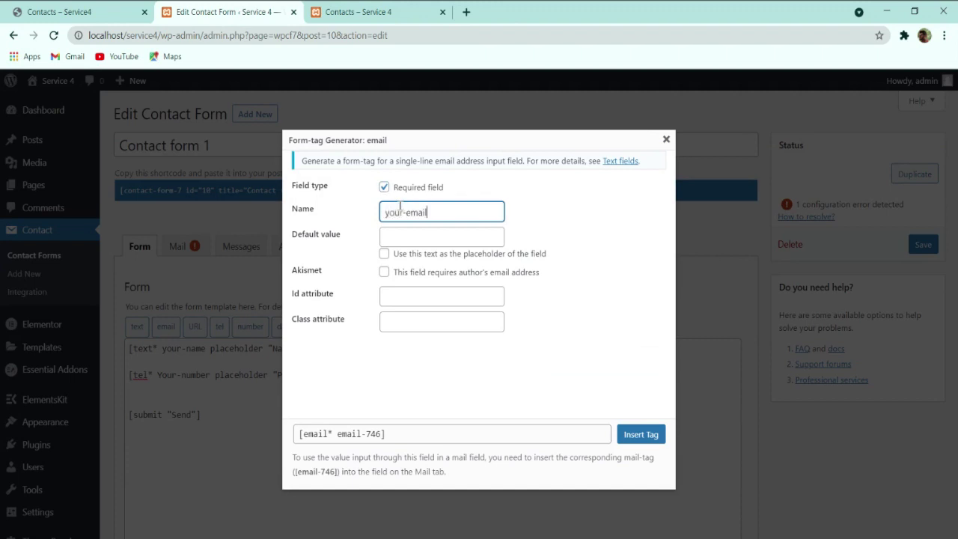
key(Tab)
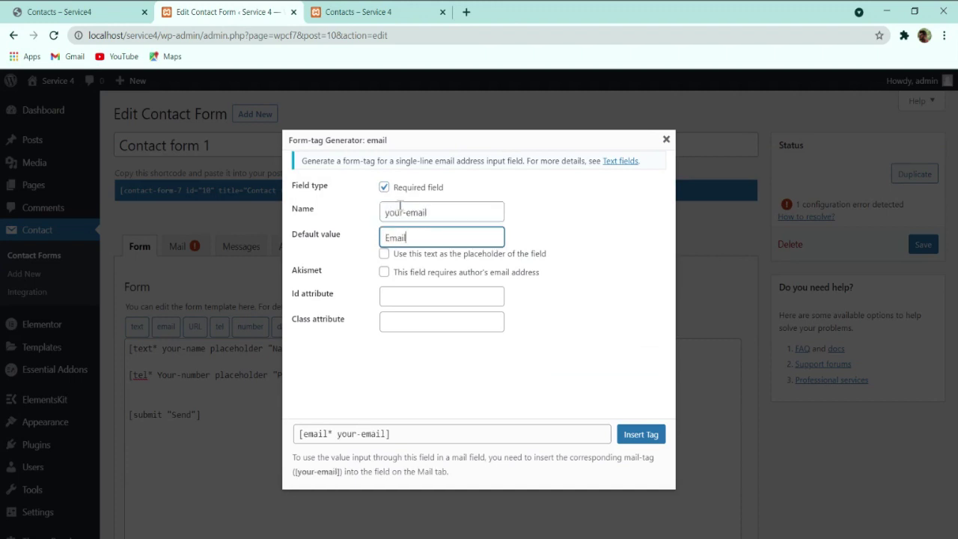
click(383, 255)
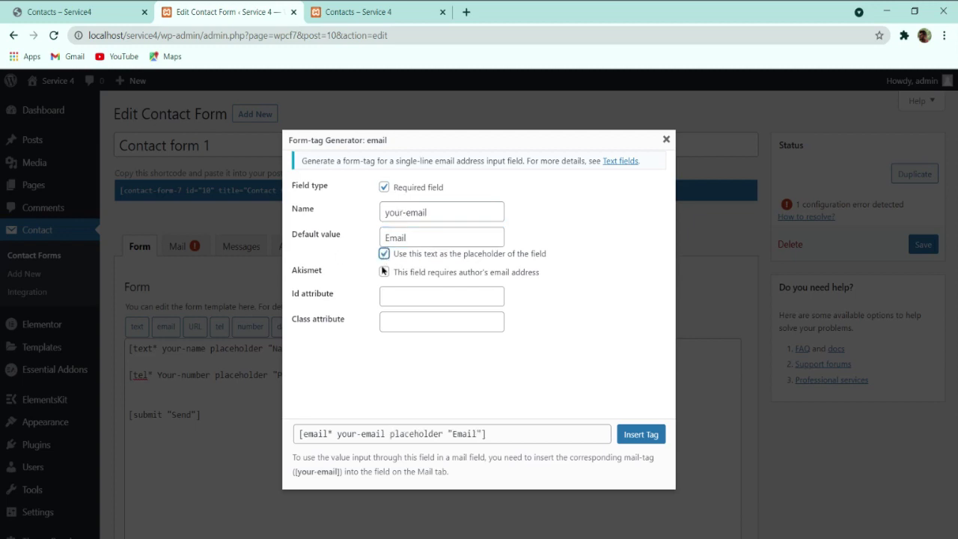
click(632, 436)
click(372, 376)
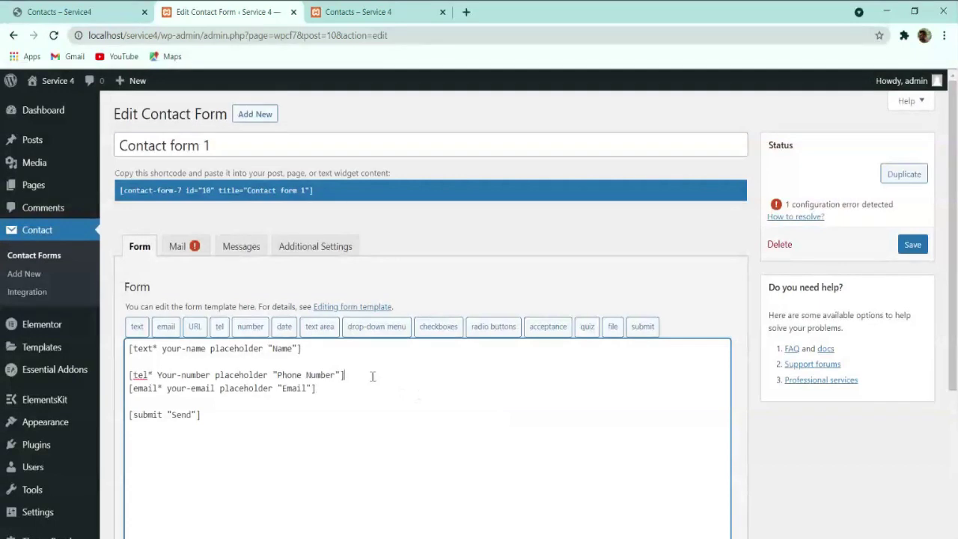
key(Return)
key(Return)
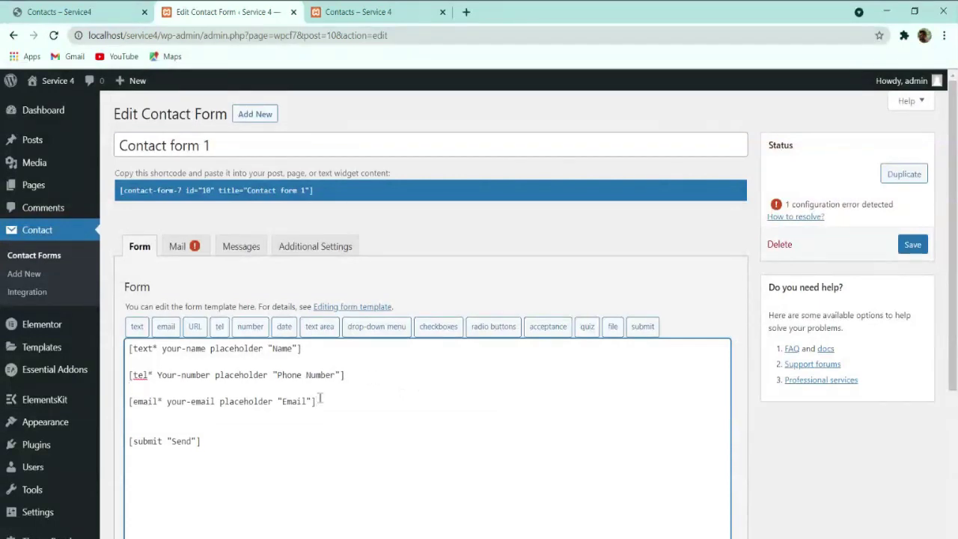
key(Return)
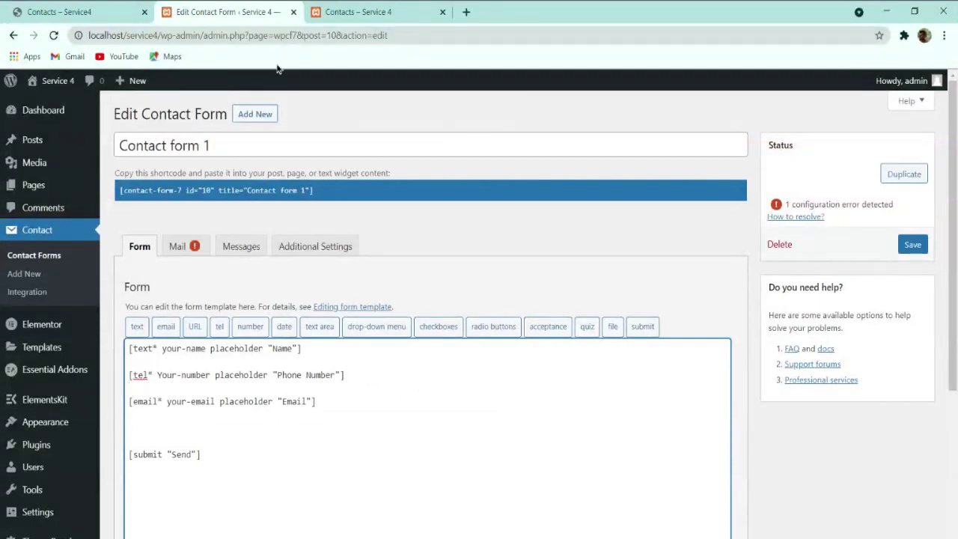
click(102, 9)
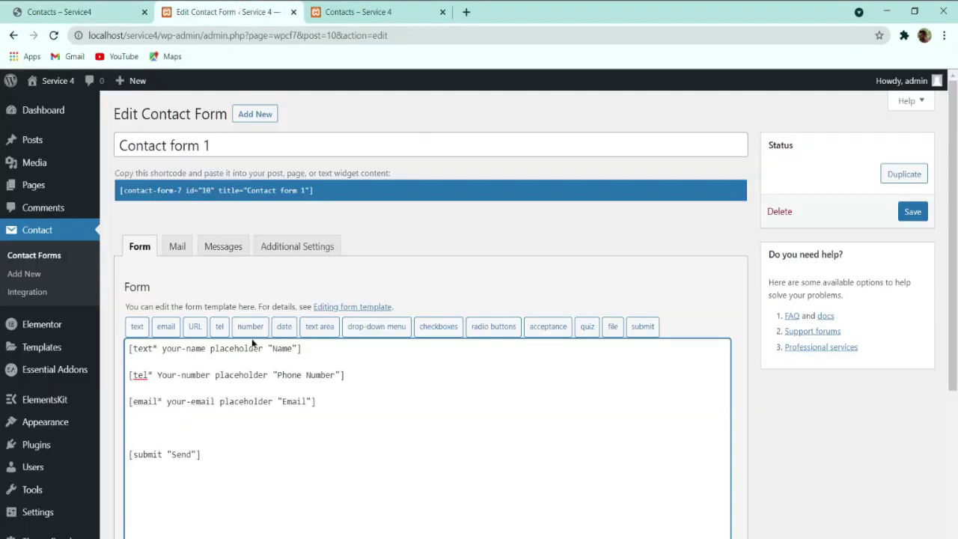
Step: Insert a text area message field with a Message placeholder and save Contact form 1
click(315, 329)
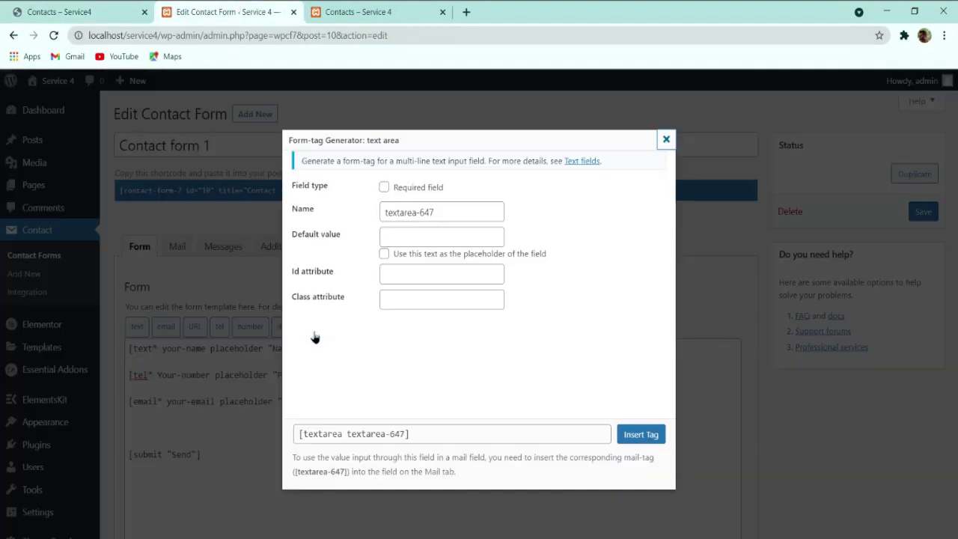
triple_click(399, 210)
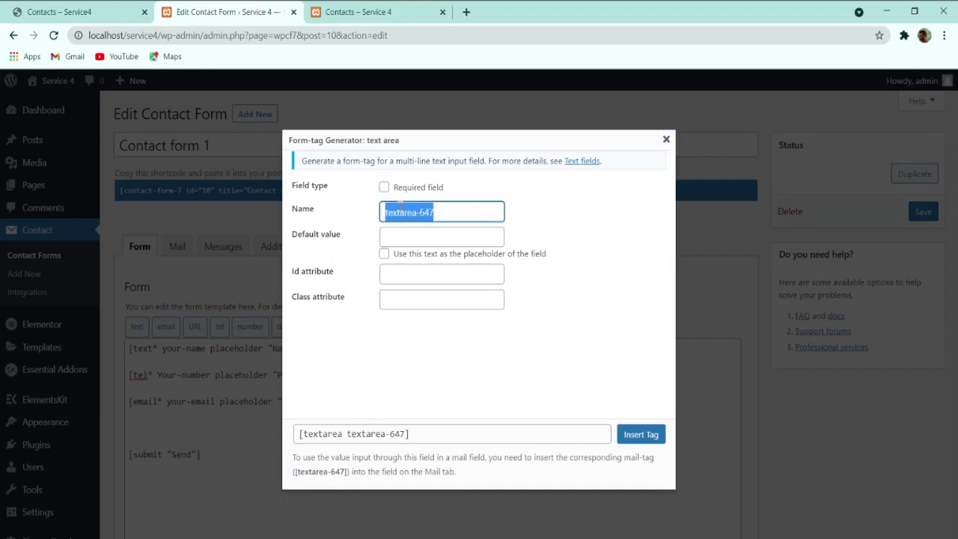
text(your-message)
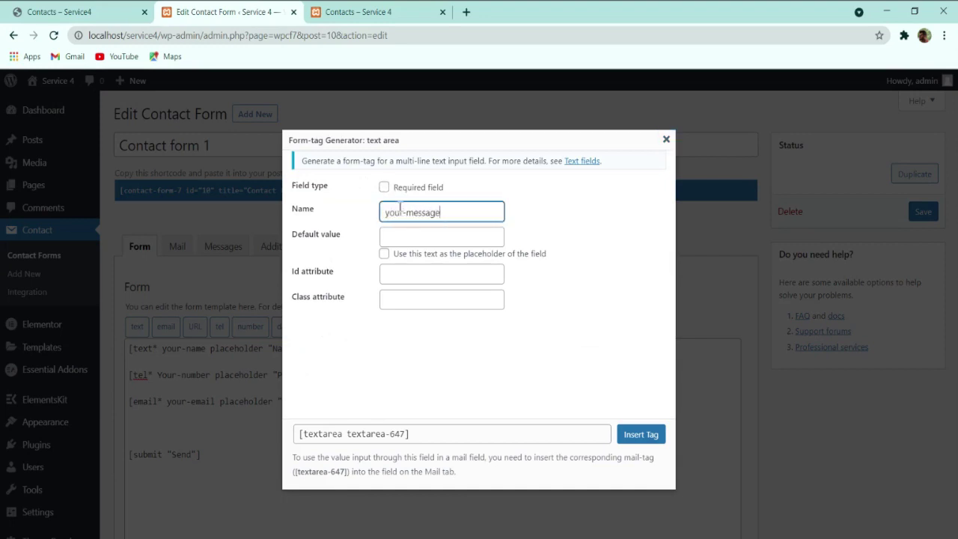
key(Tab)
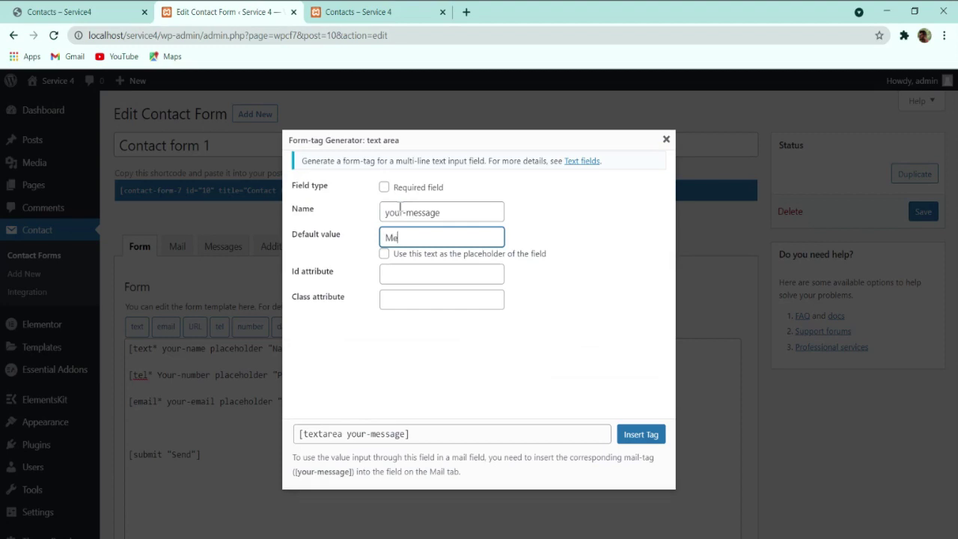
click(410, 255)
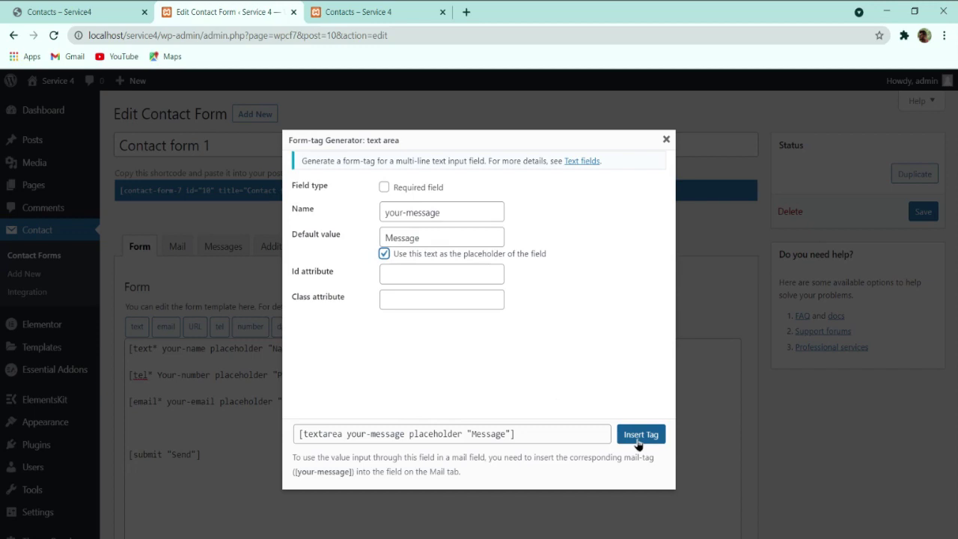
click(640, 436)
scroll(262, 501, down, 3)
click(141, 477)
Step: Reload the Contacts page to verify the Name, Phone Number, Email and Message fields, then go to All Pages
click(408, 7)
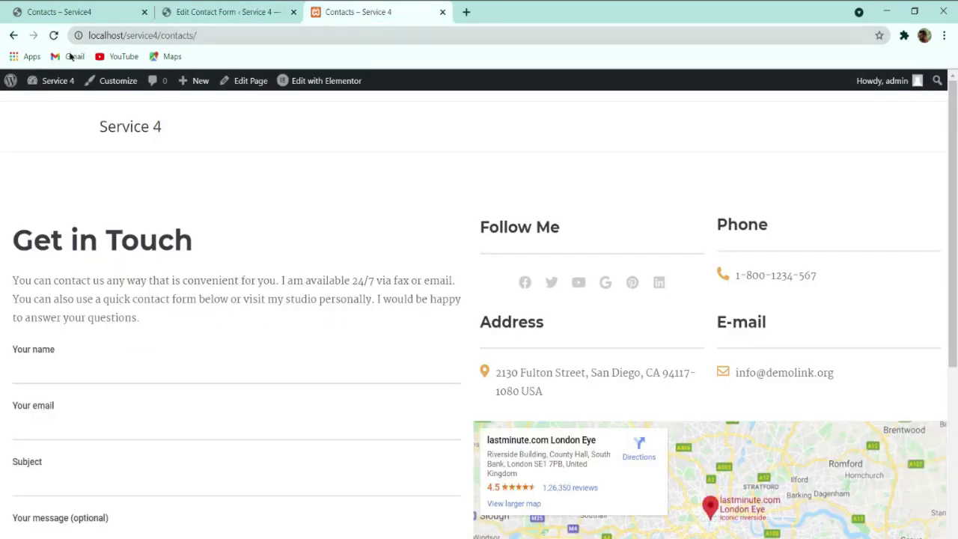
click(53, 35)
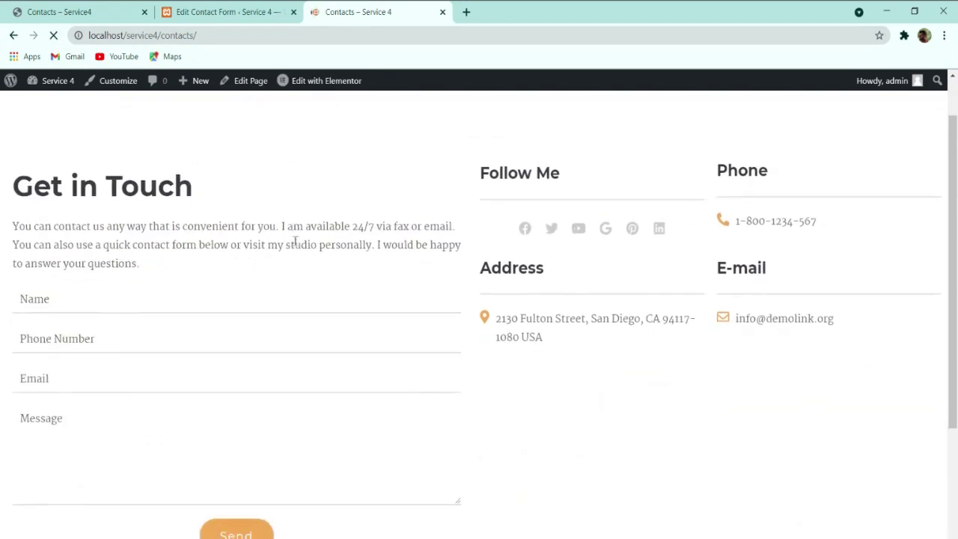
scroll(81, 378, down, 3)
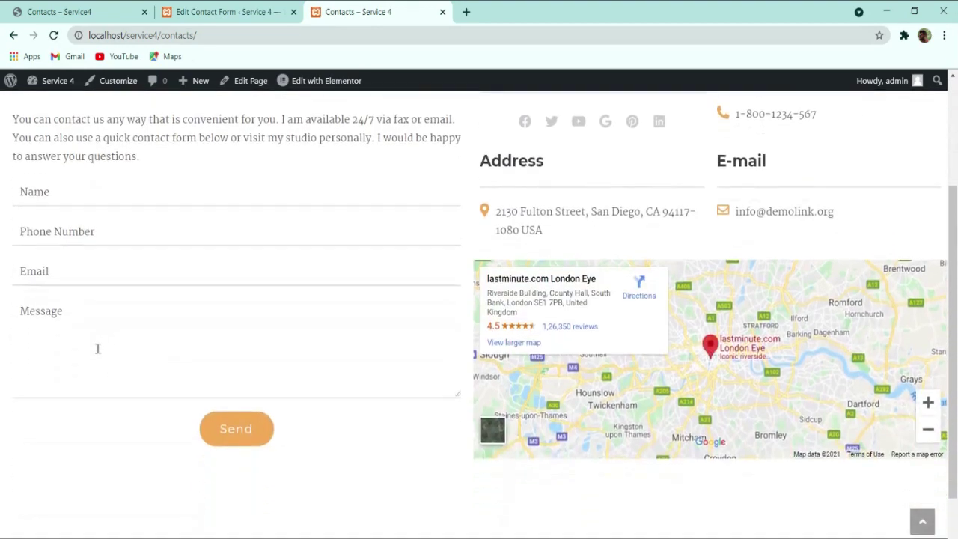
click(228, 11)
scroll(524, 280, down, 4)
scroll(483, 278, up, 4)
scroll(184, 423, down, 4)
scroll(181, 431, up, 5)
key(ctrl+Tab)
scroll(182, 325, up, 2)
scroll(182, 325, down, 3)
scroll(181, 326, up, 3)
key(ctrl+shift+Tab)
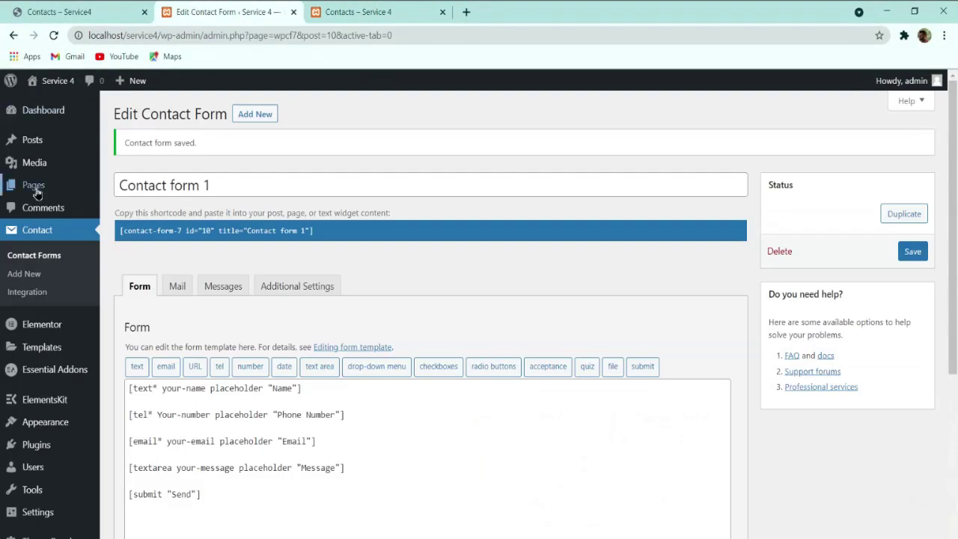
click(161, 194)
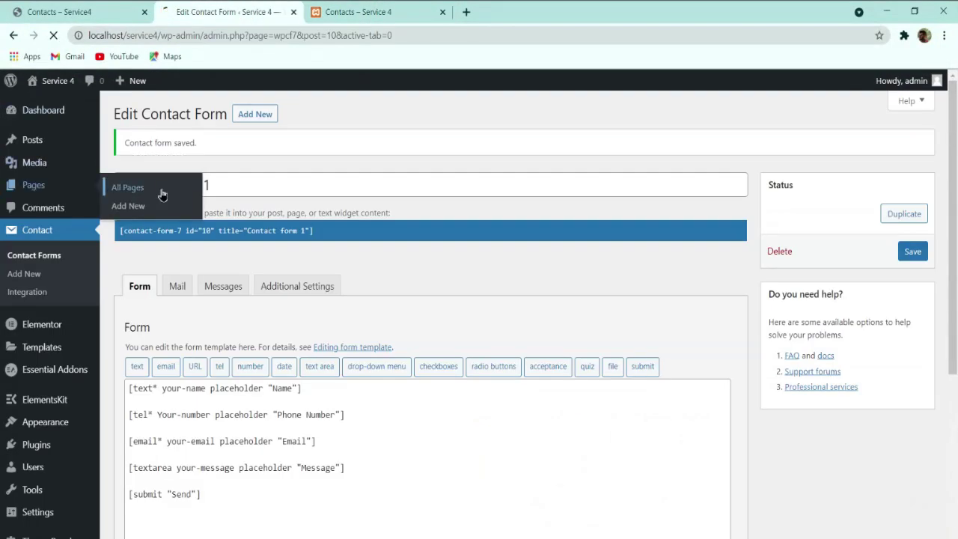
Step: Look over the reference site's Services page, then return to the All Pages list
click(109, 11)
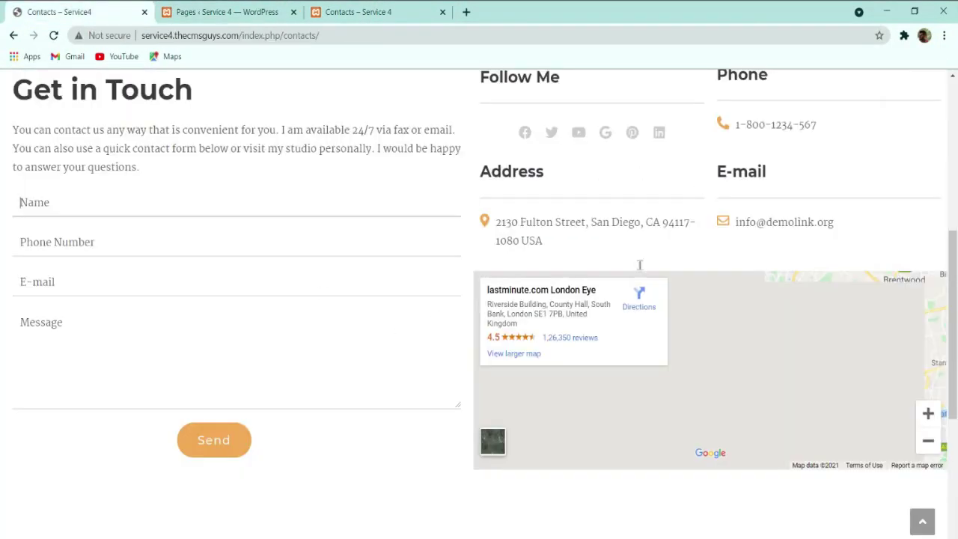
scroll(640, 264, up, 5)
click(818, 97)
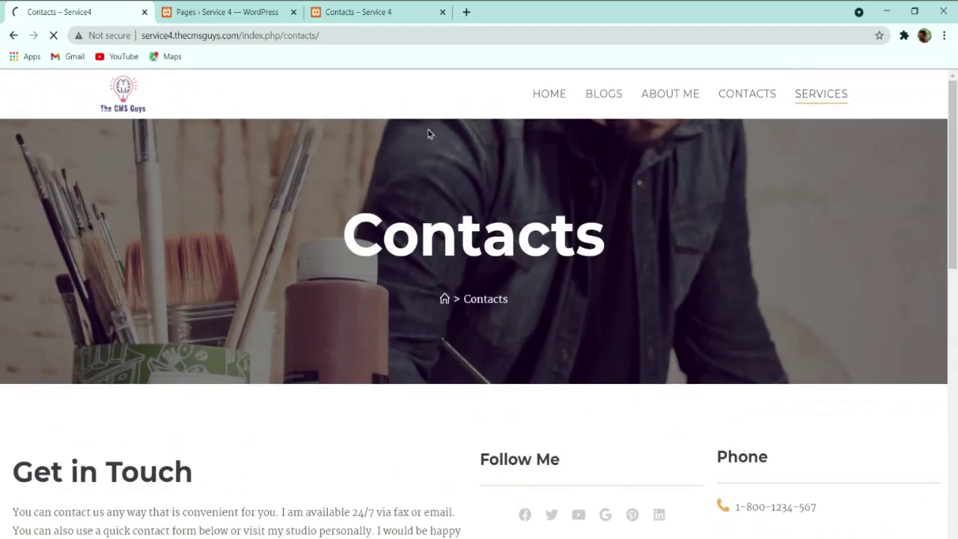
click(196, 11)
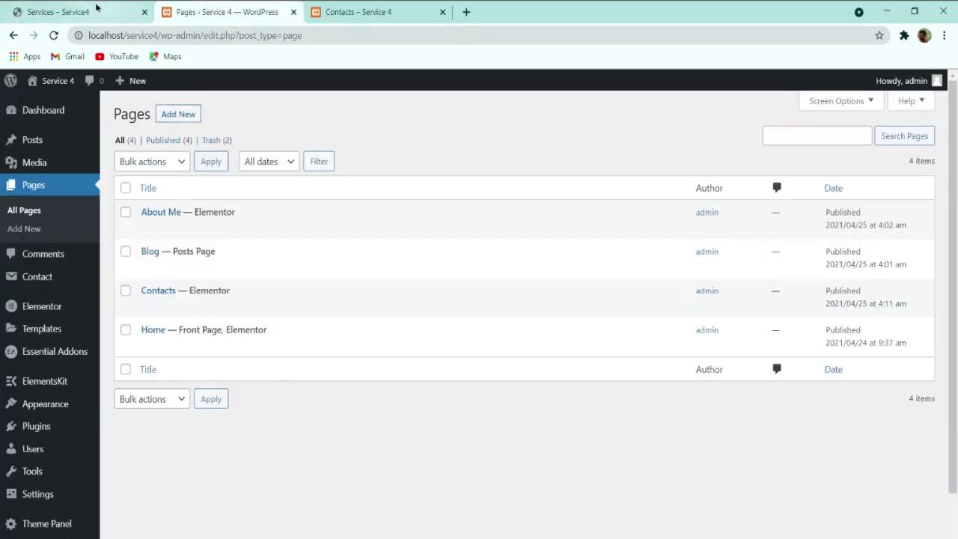
click(95, 7)
scroll(299, 309, down, 10)
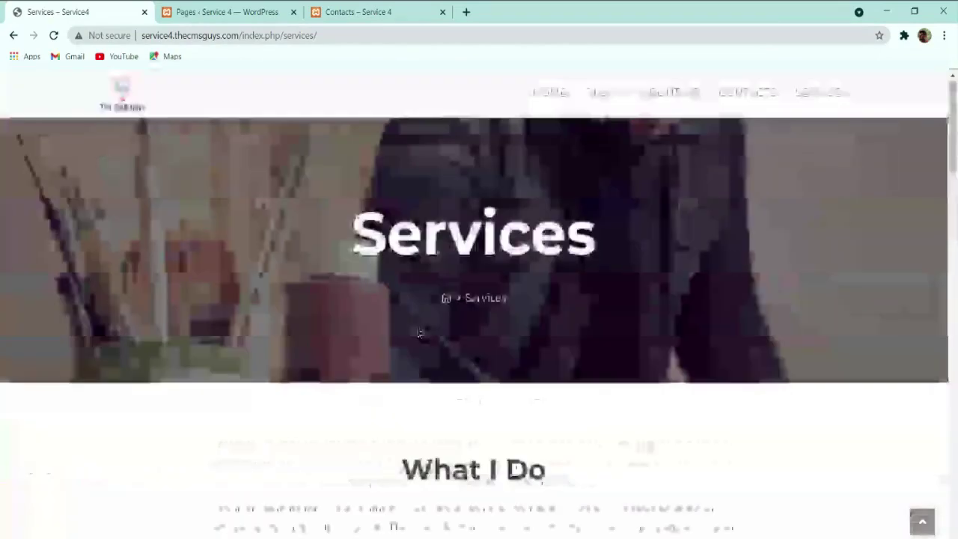
scroll(420, 321, down, 1)
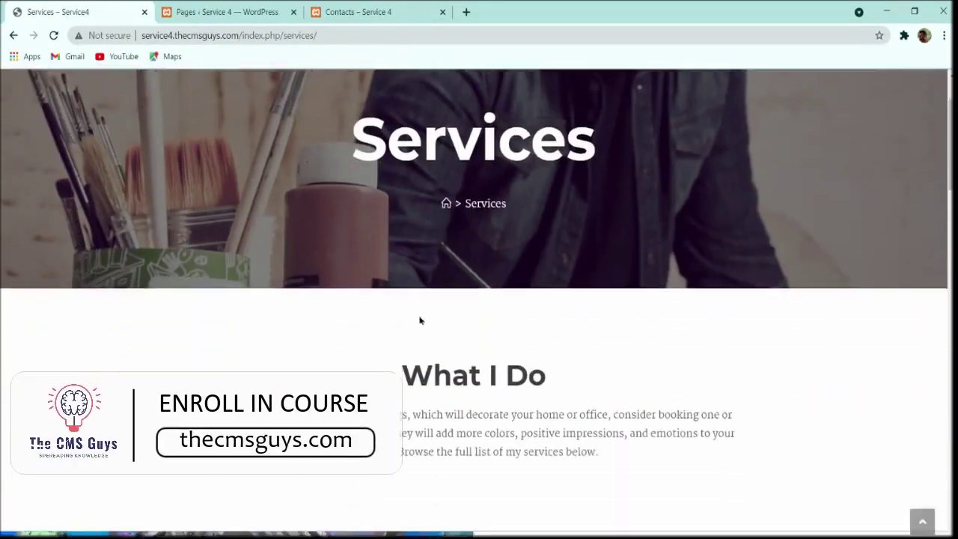
scroll(420, 320, down, 5)
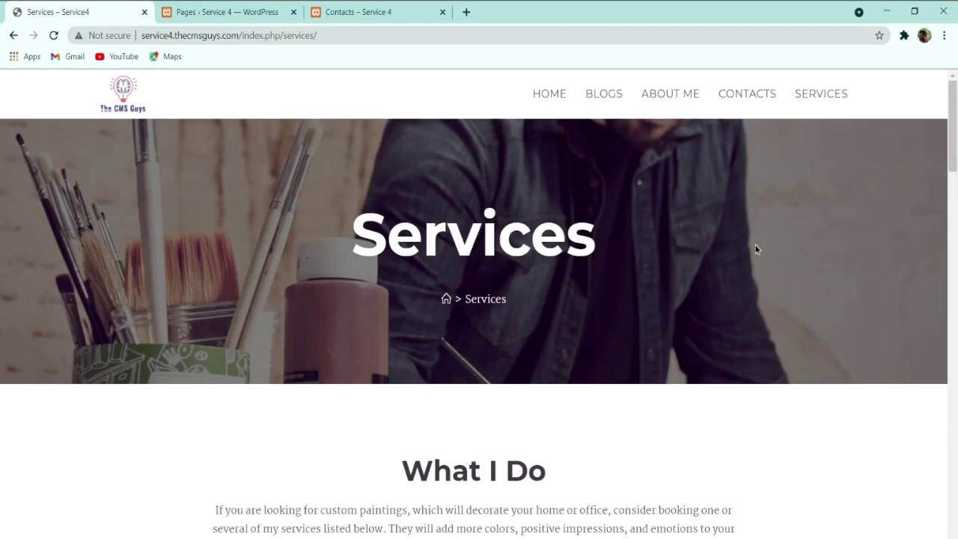
click(235, 12)
Step: Create a new page titled 'Services' with Full Width content layout and paddings disabled
mouse_move(304, 207)
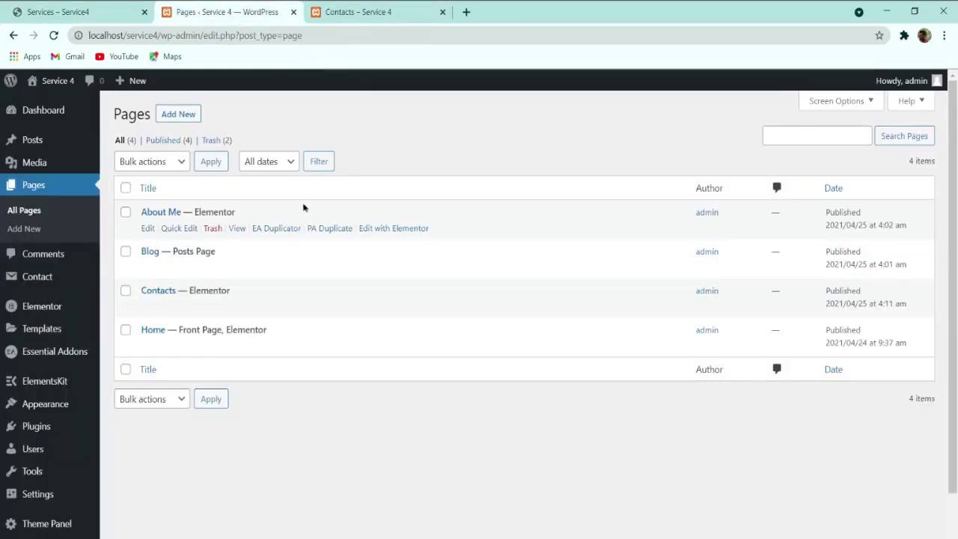
click(166, 114)
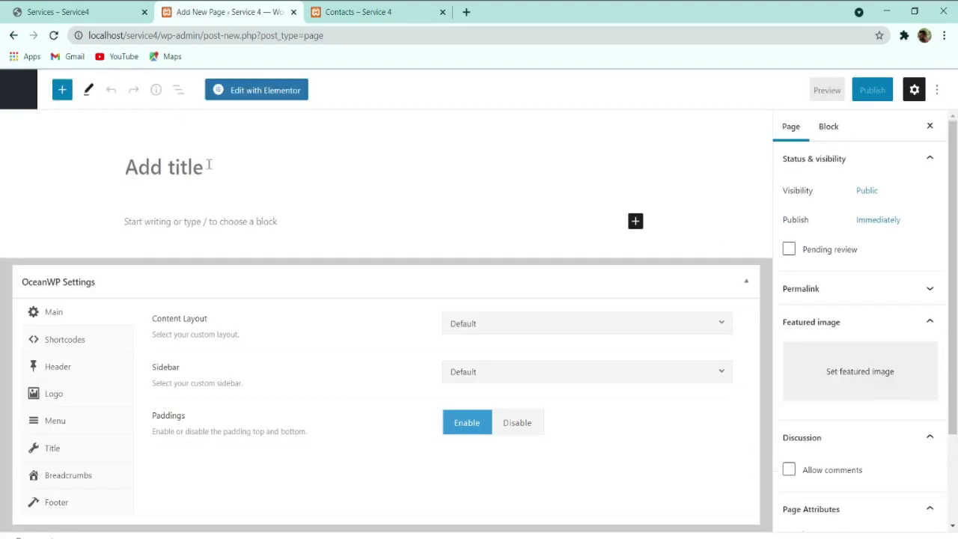
text(Services)
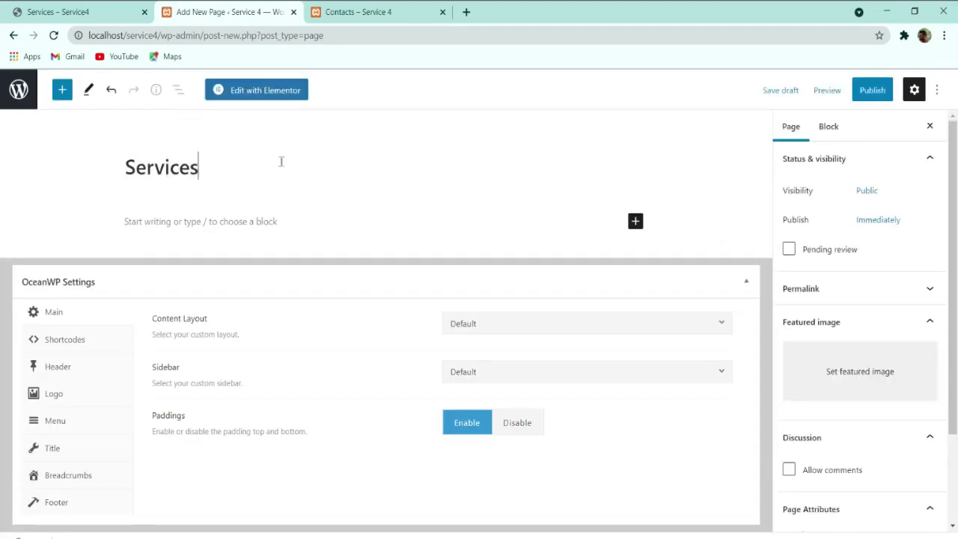
click(460, 332)
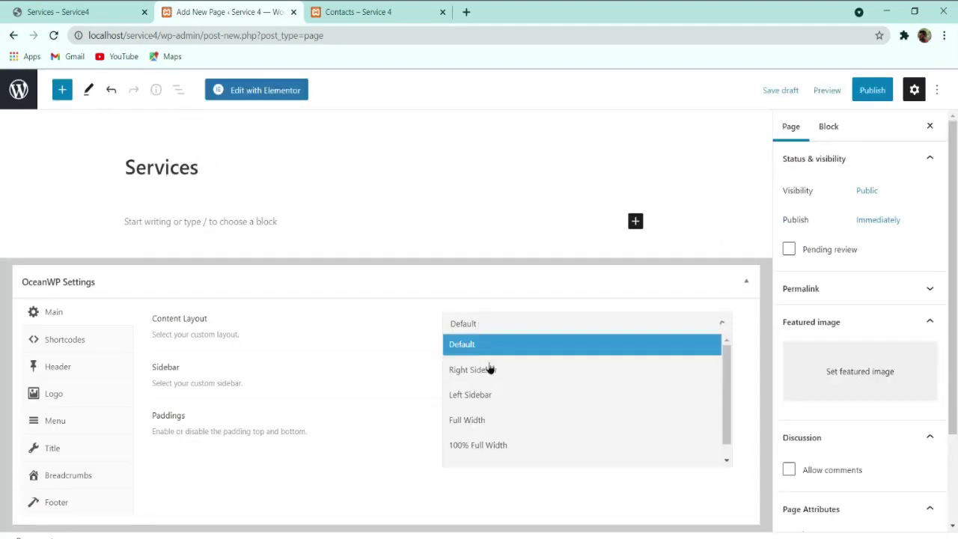
click(491, 422)
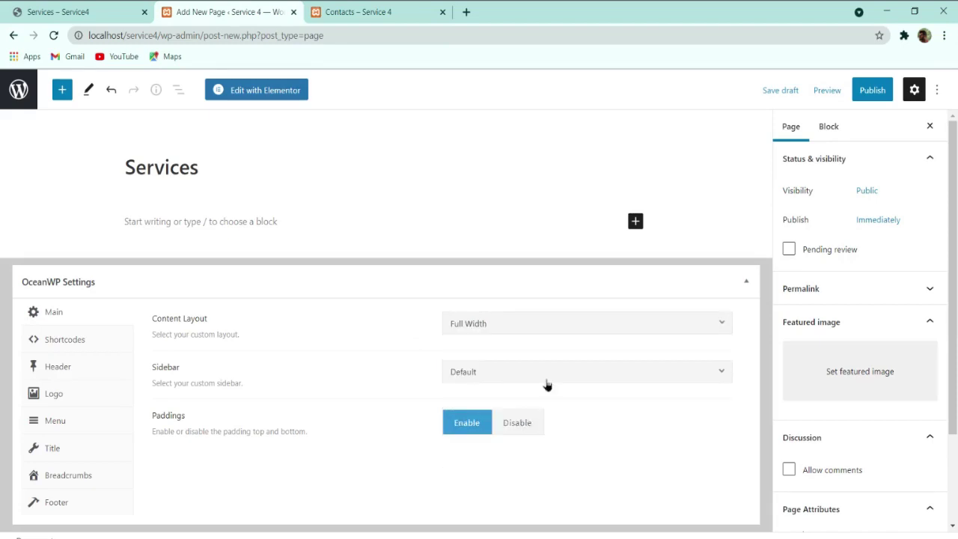
click(523, 424)
Step: Set the page title style to Background Image using the bg-image painting photo
click(63, 452)
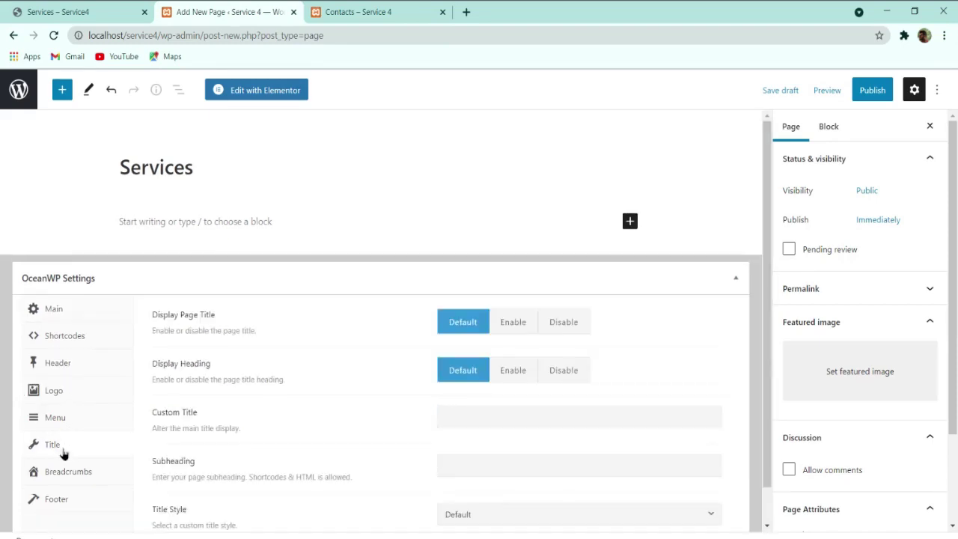
scroll(436, 393, down, 1)
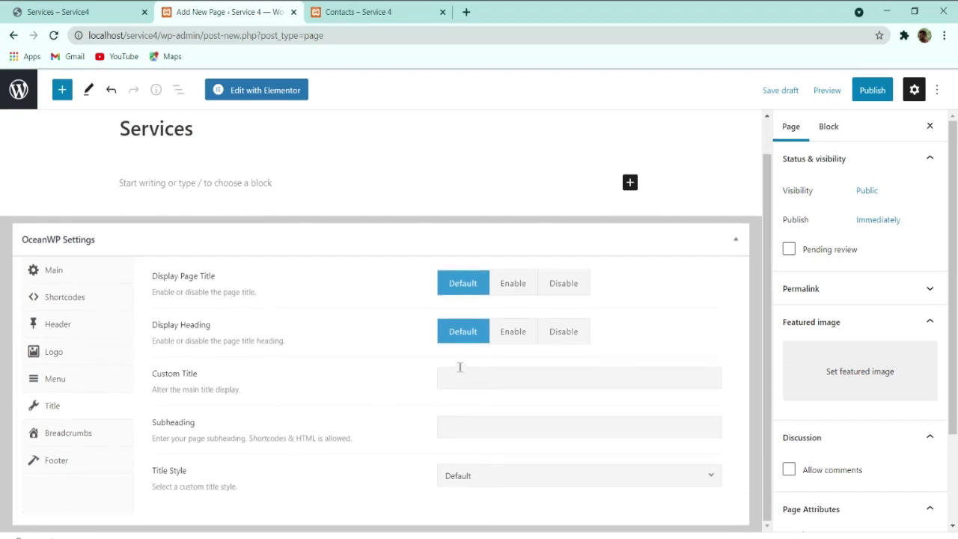
click(480, 482)
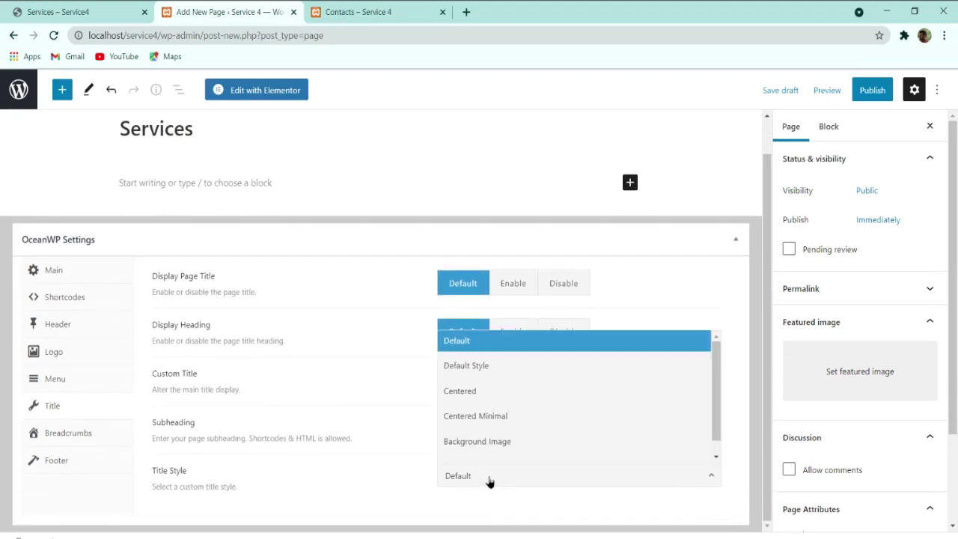
click(483, 441)
scroll(479, 389, down, 3)
click(463, 336)
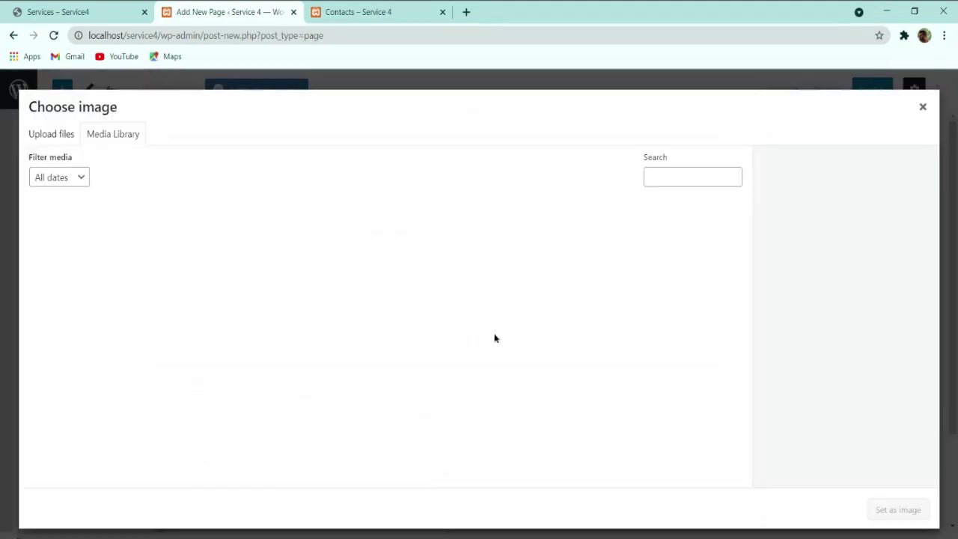
scroll(320, 310, down, 5)
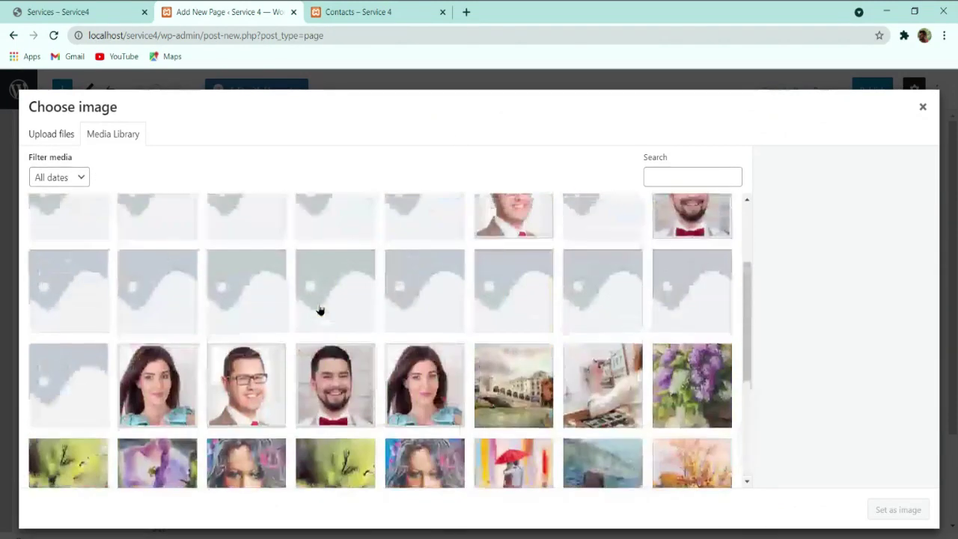
click(650, 336)
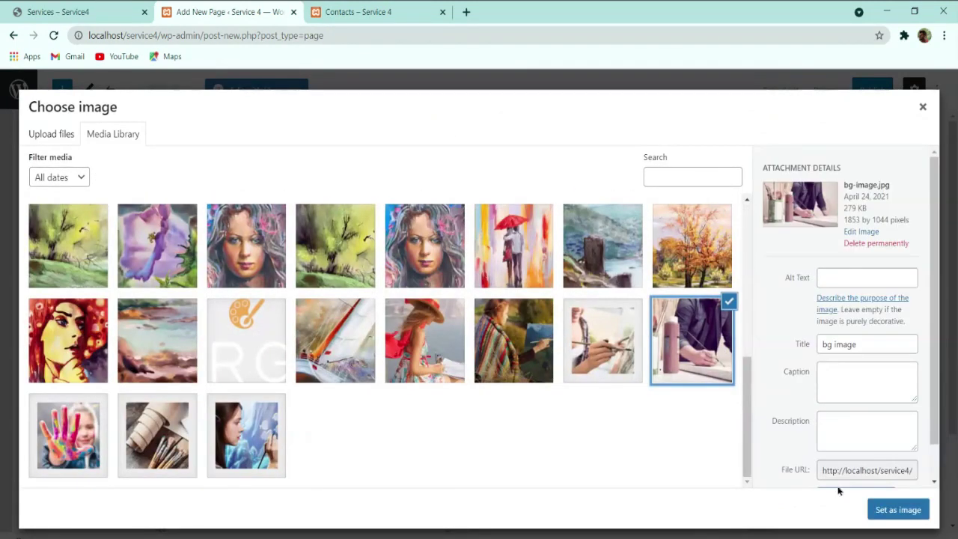
click(894, 510)
Step: Position the title background at Bottom Center and publish the Services page
scroll(493, 322, down, 2)
click(492, 318)
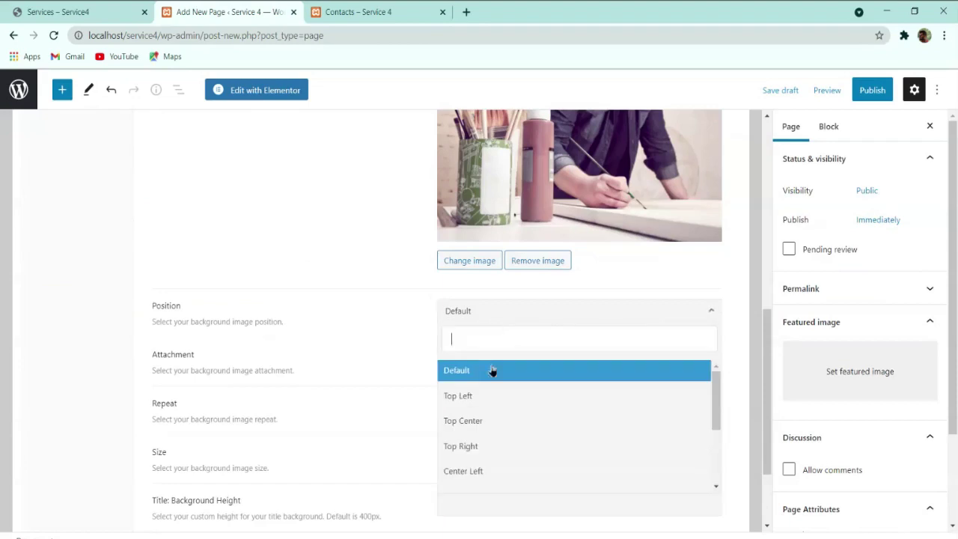
scroll(489, 460, down, 3)
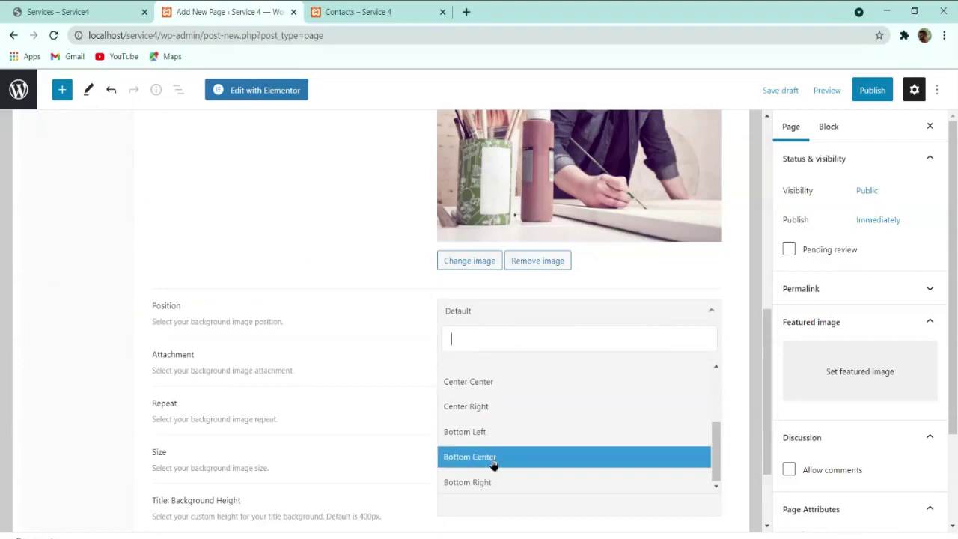
scroll(495, 452, up, 3)
scroll(495, 452, down, 3)
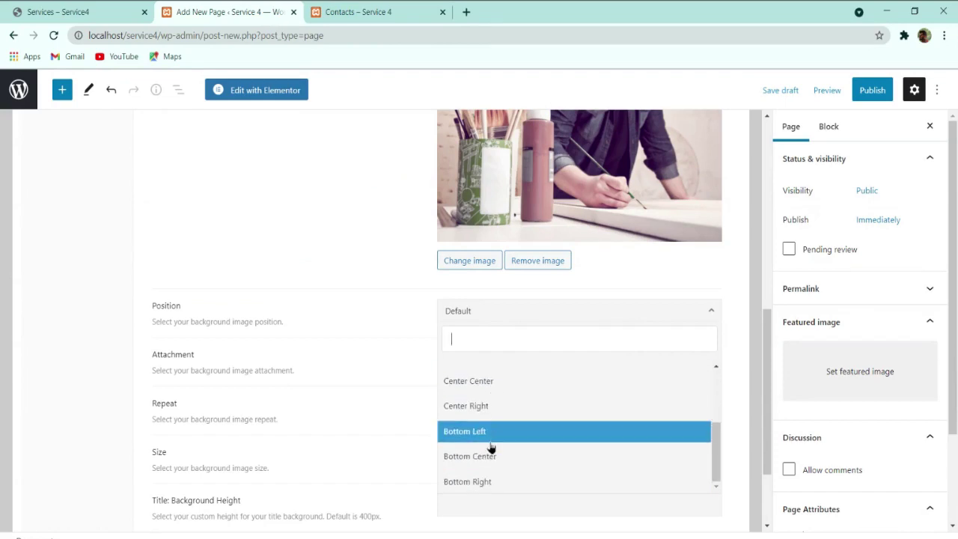
click(492, 457)
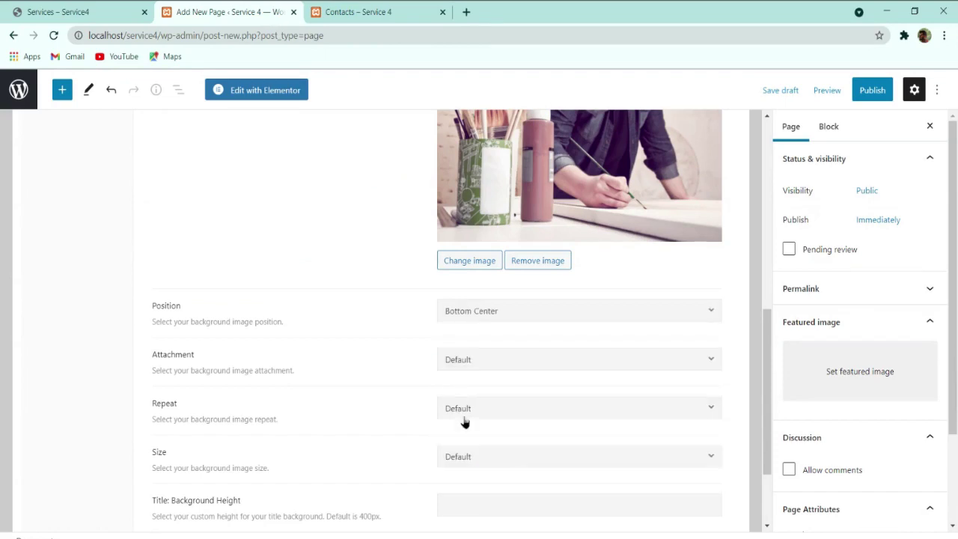
scroll(464, 422, down, 2)
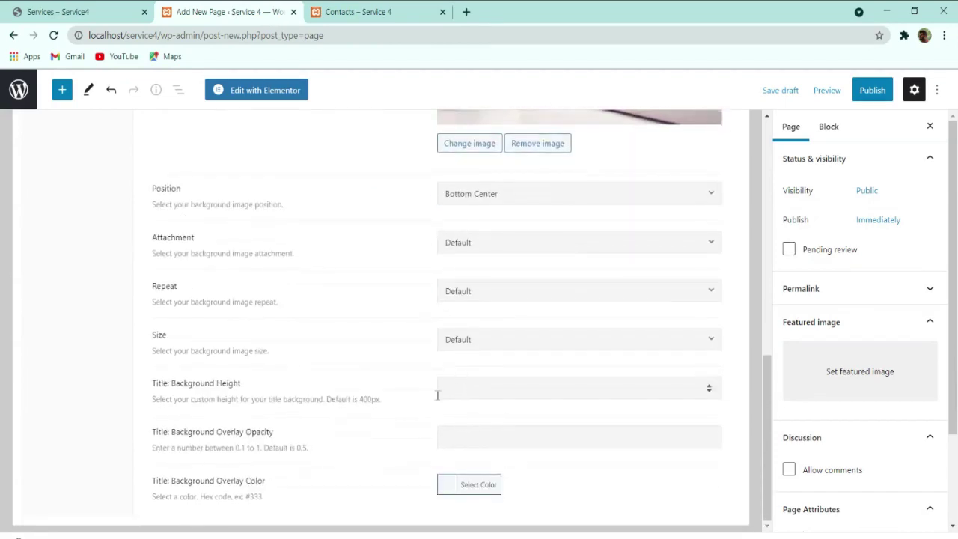
click(871, 89)
click(830, 89)
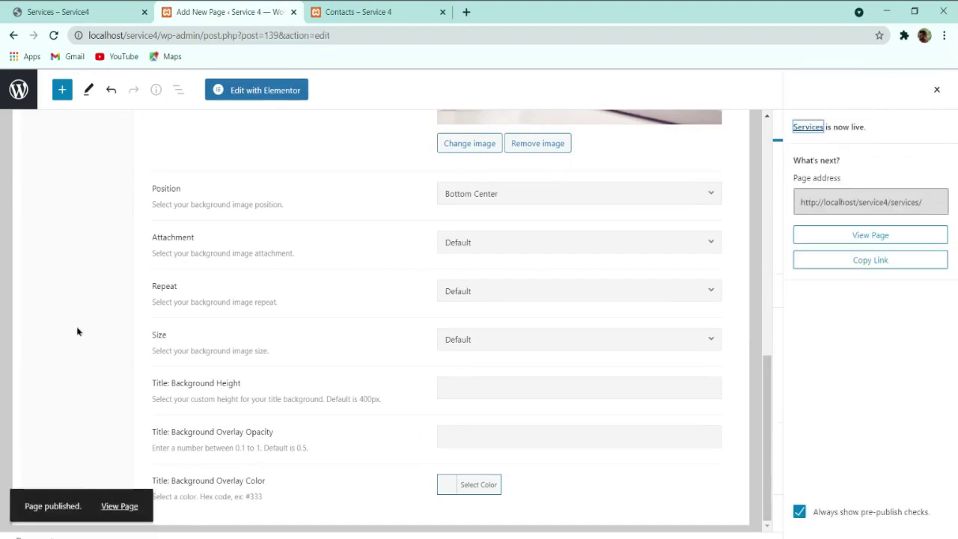
click(119, 507)
Step: View the published Services page, then open it in Elementor
click(118, 508)
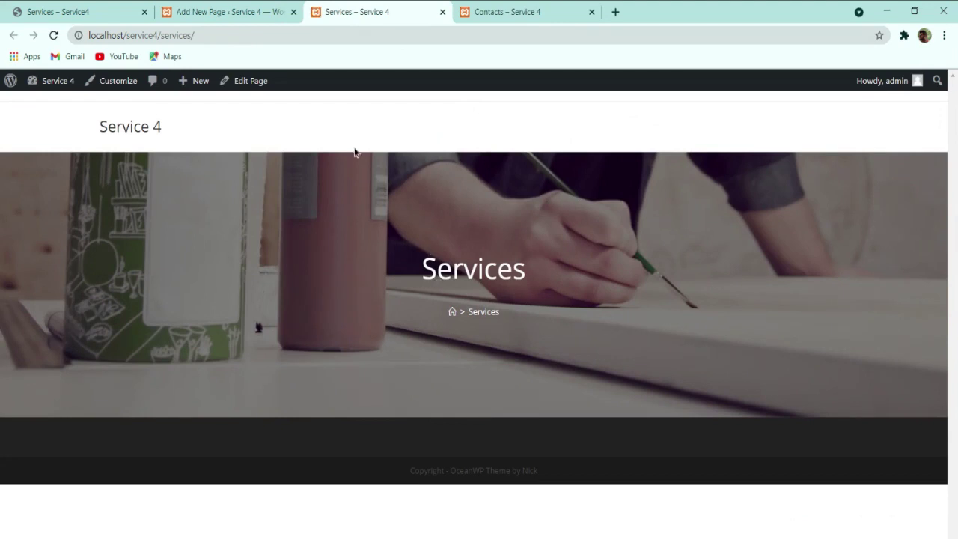
click(256, 7)
scroll(309, 245, up, 10)
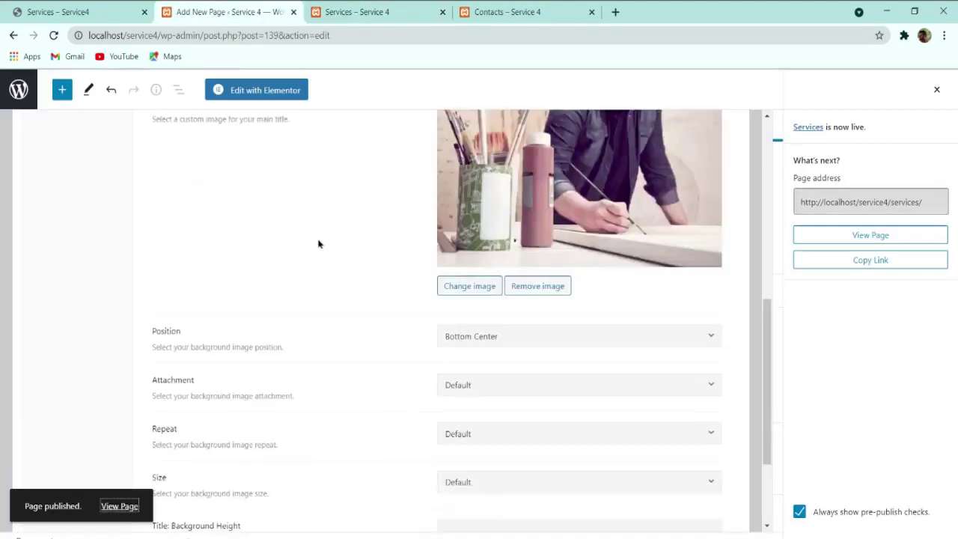
click(266, 94)
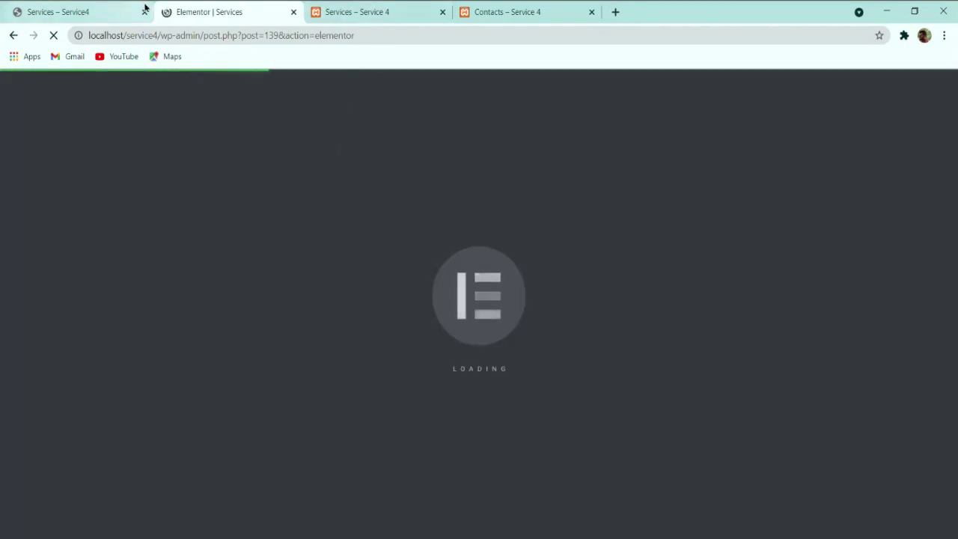
Step: Check the reference page's What I Do heading before returning to the Elementor editor
click(135, 10)
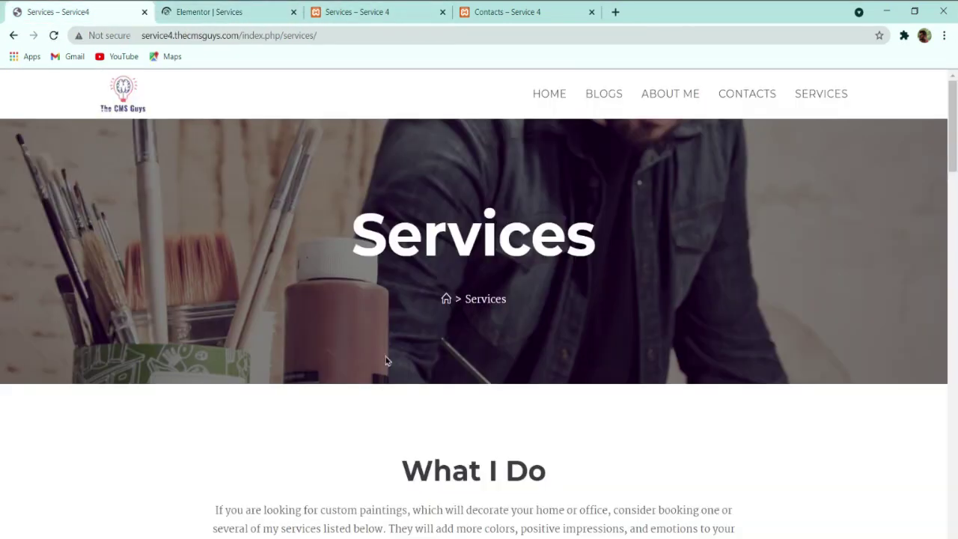
scroll(386, 361, down, 4)
triple_click(500, 176)
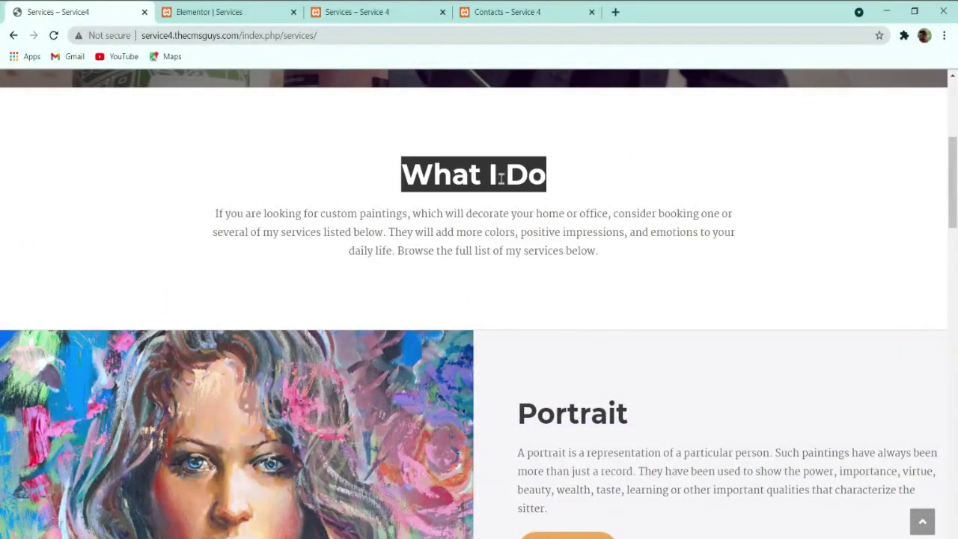
click(511, 172)
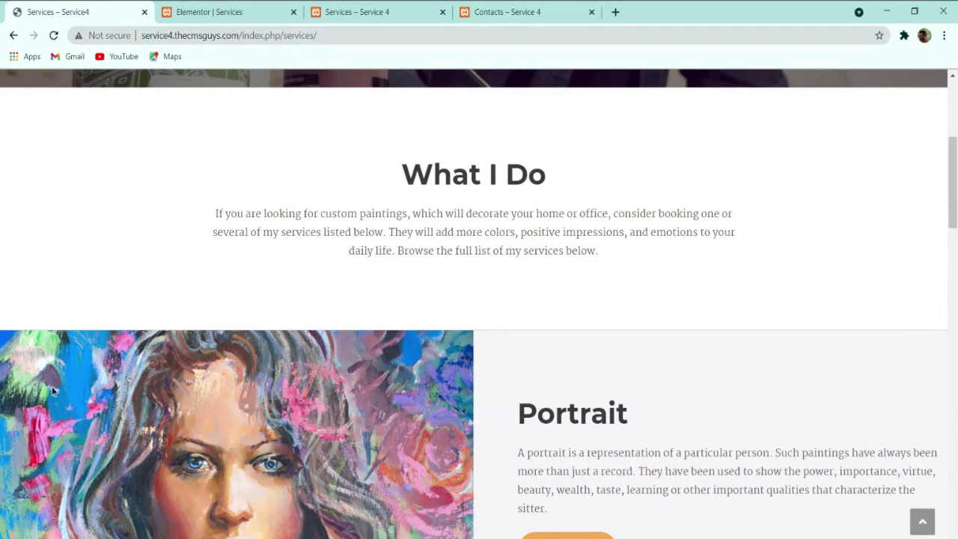
click(193, 11)
scroll(418, 269, down, 2)
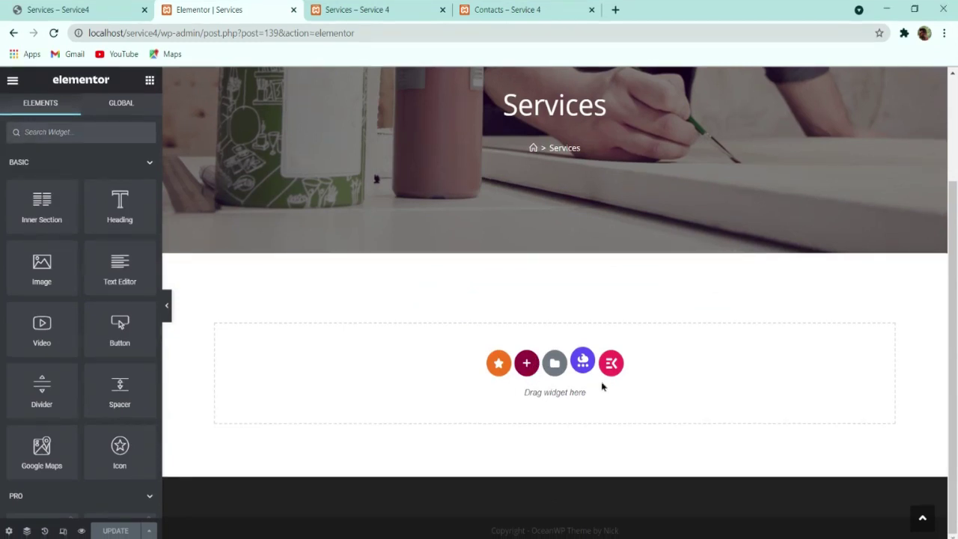
Step: Add a single-column section and place a Heading widget in it
click(89, 10)
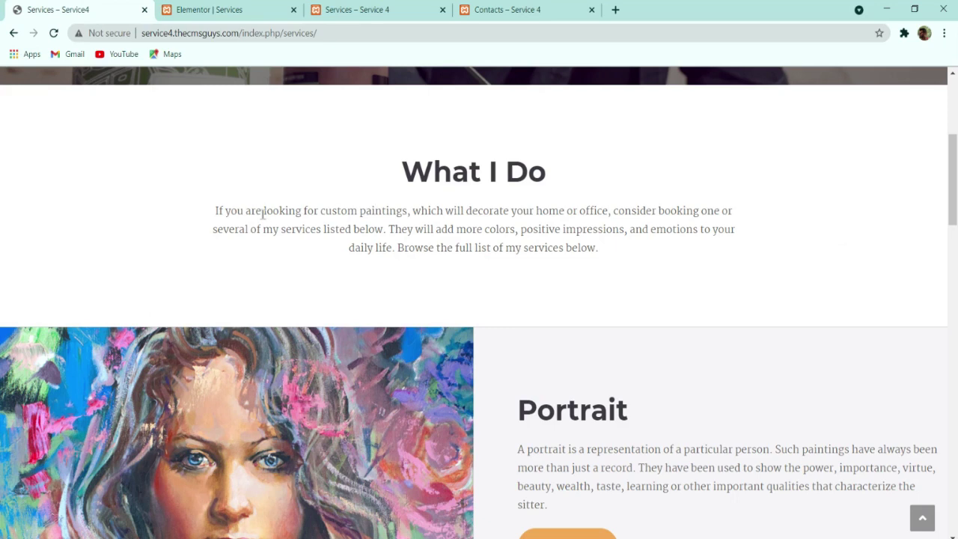
click(217, 10)
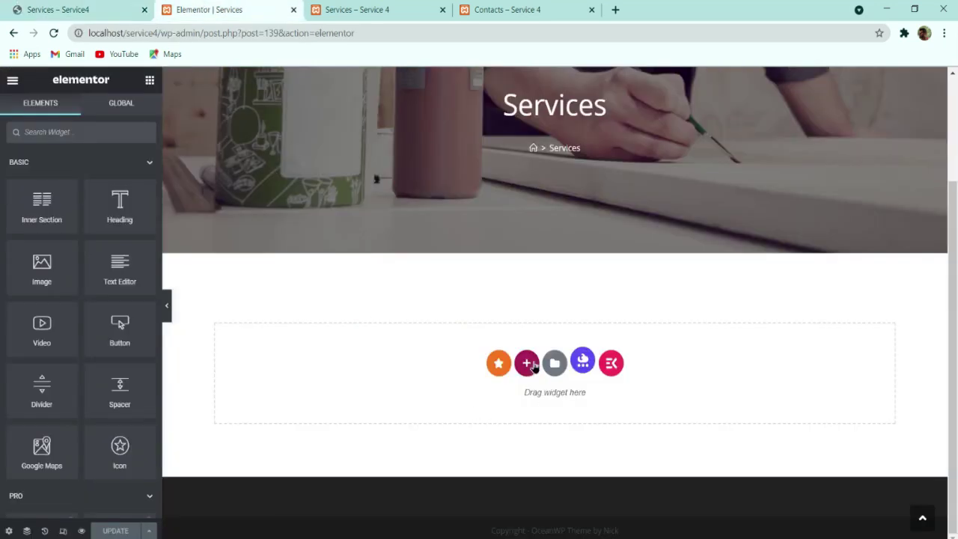
click(531, 368)
click(383, 395)
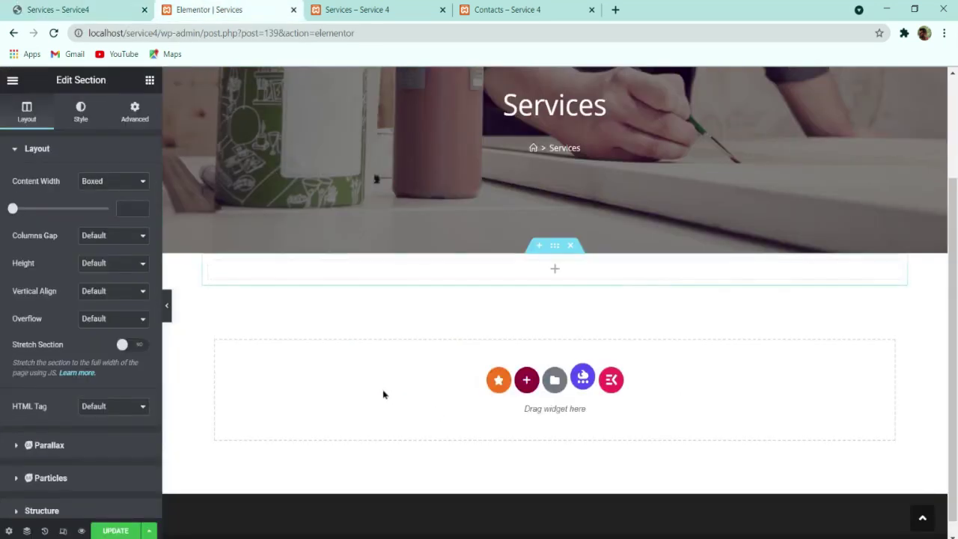
click(149, 80)
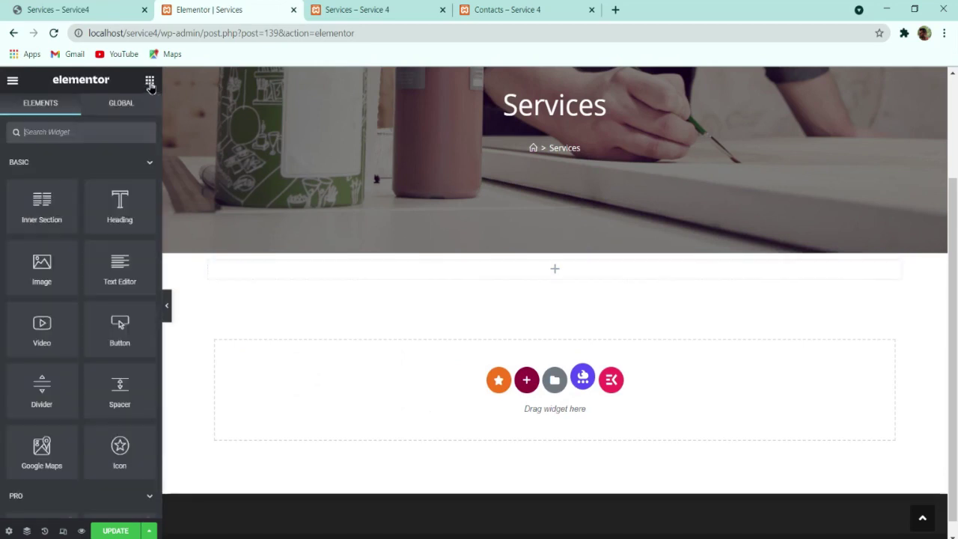
drag(113, 202, 348, 284)
Step: Change the heading text to 'What I Do ?', checking the wording against the live page
click(116, 205)
key(ctrl+a)
text(W)
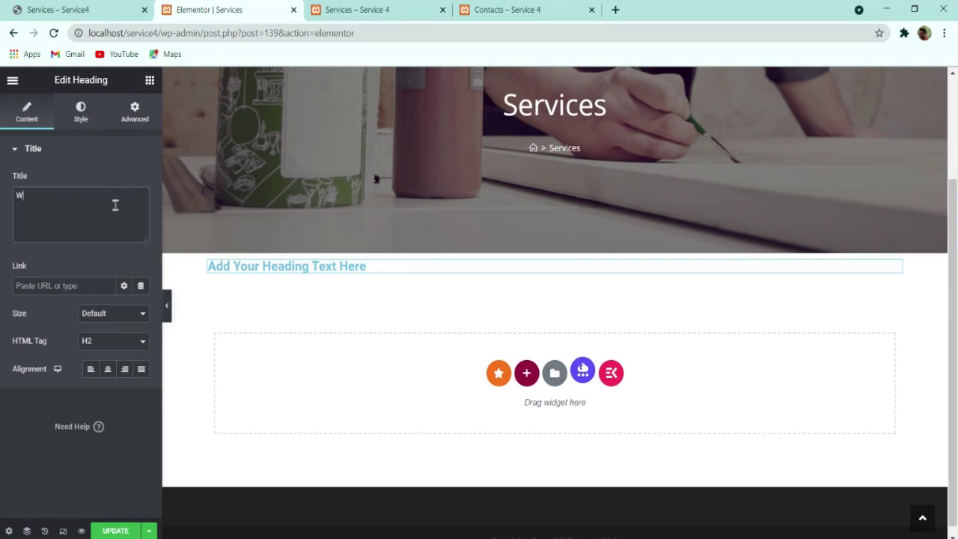
text(hat We Do)
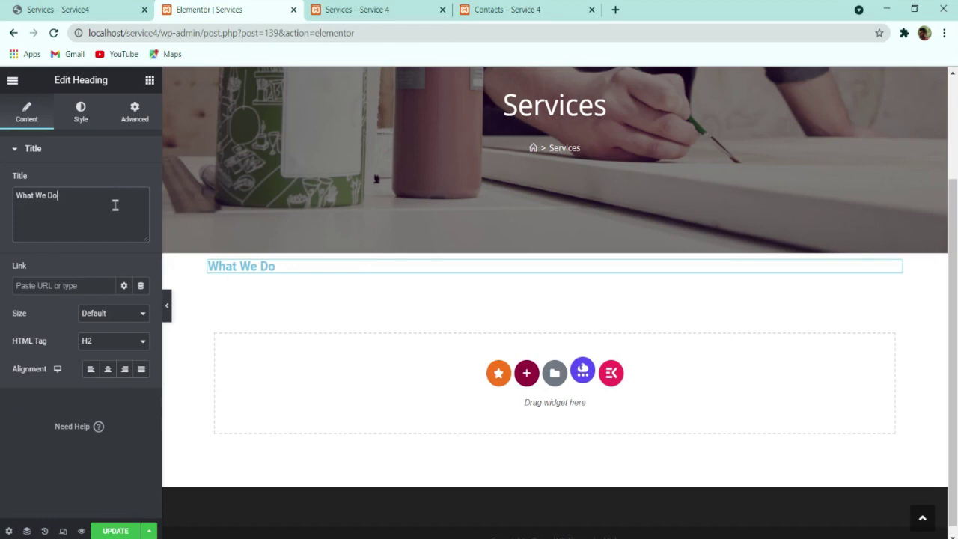
click(70, 8)
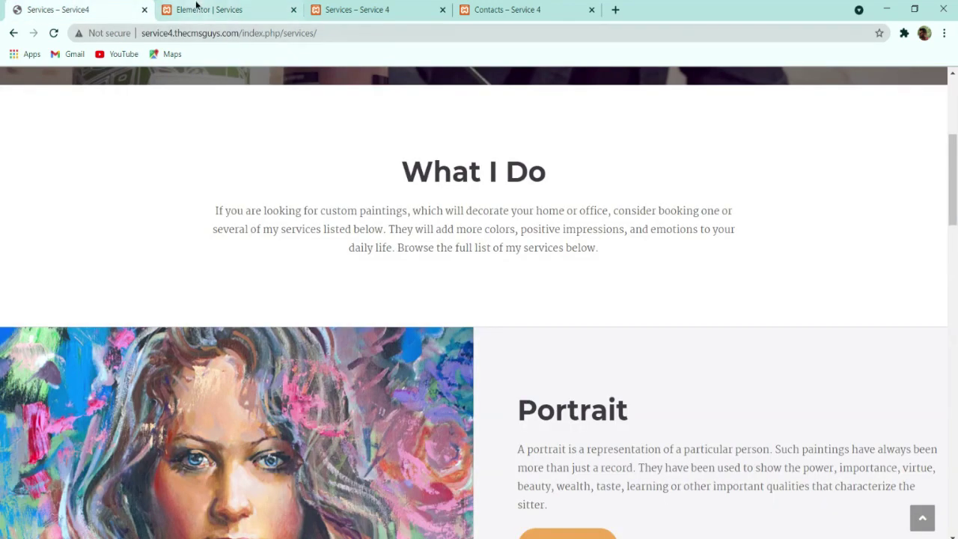
click(197, 9)
drag(36, 195, 97, 194)
text(I DO)
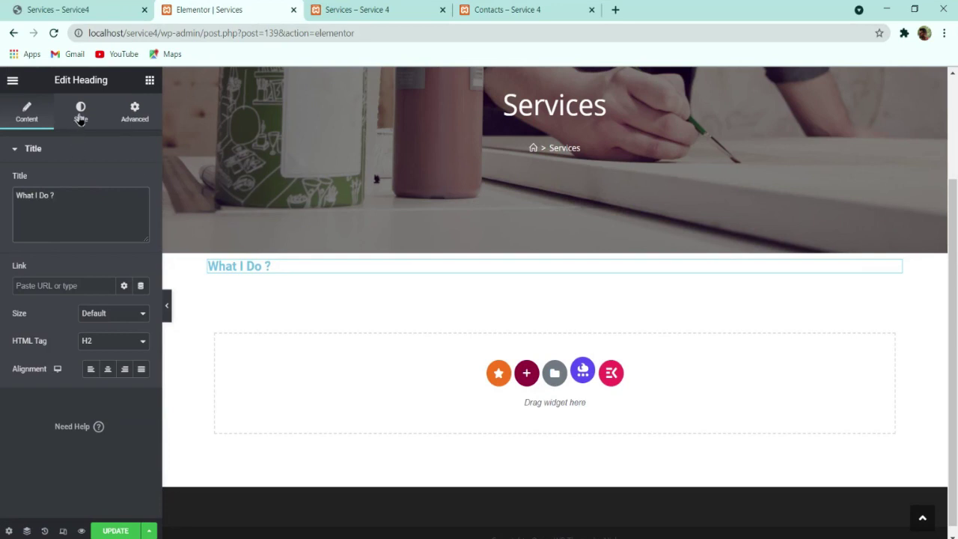
Step: Give the heading a dark text colour and centre alignment
click(80, 112)
click(137, 183)
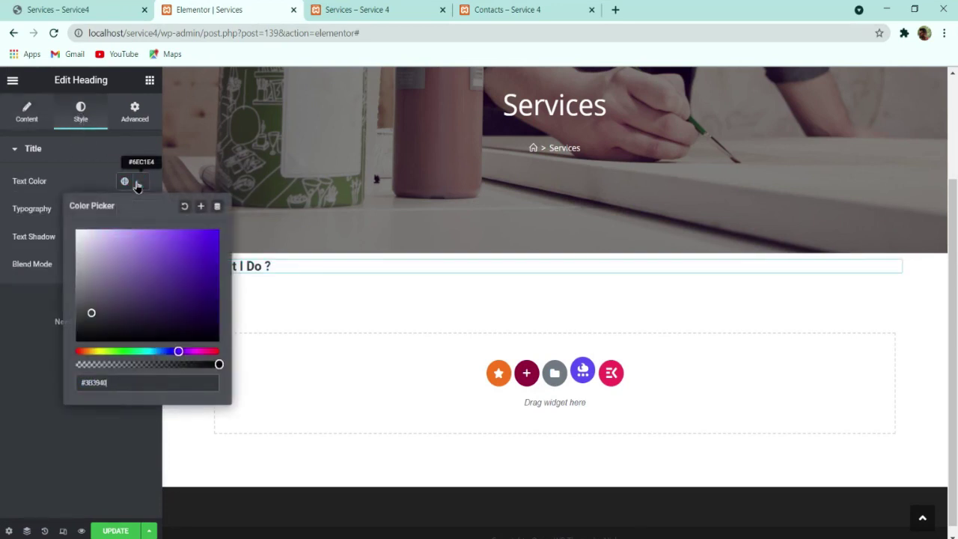
click(41, 382)
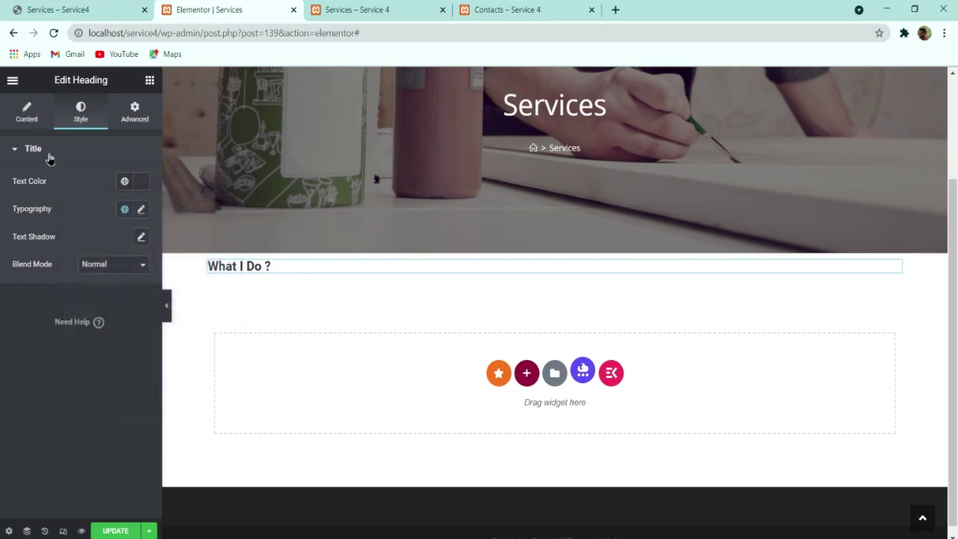
click(37, 119)
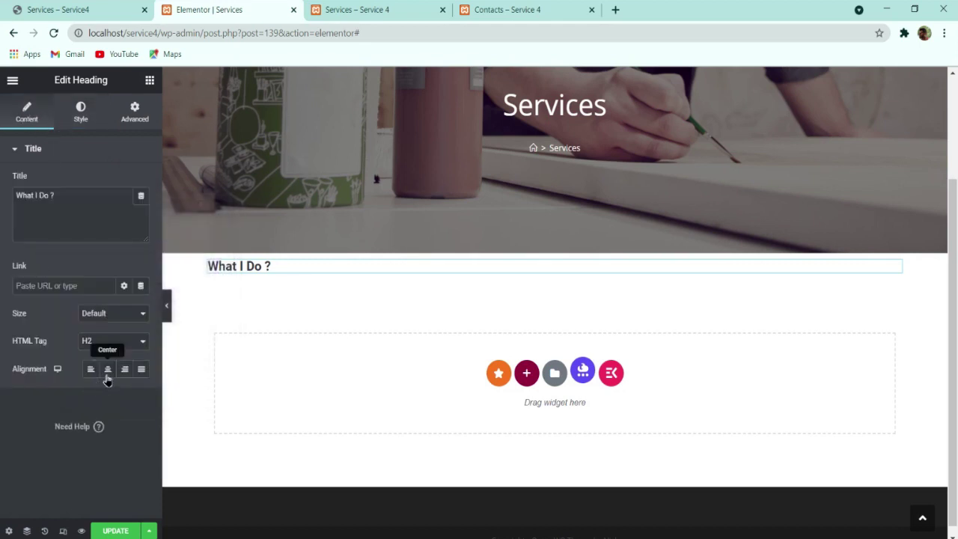
click(107, 370)
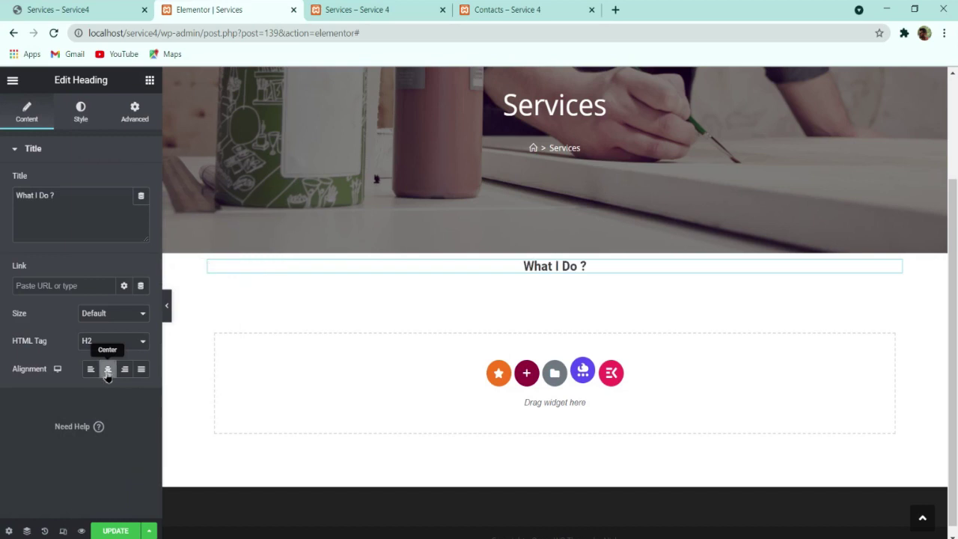
Step: Set the heading typography to Montserrat 44px, weight 700, 54px line height
click(80, 116)
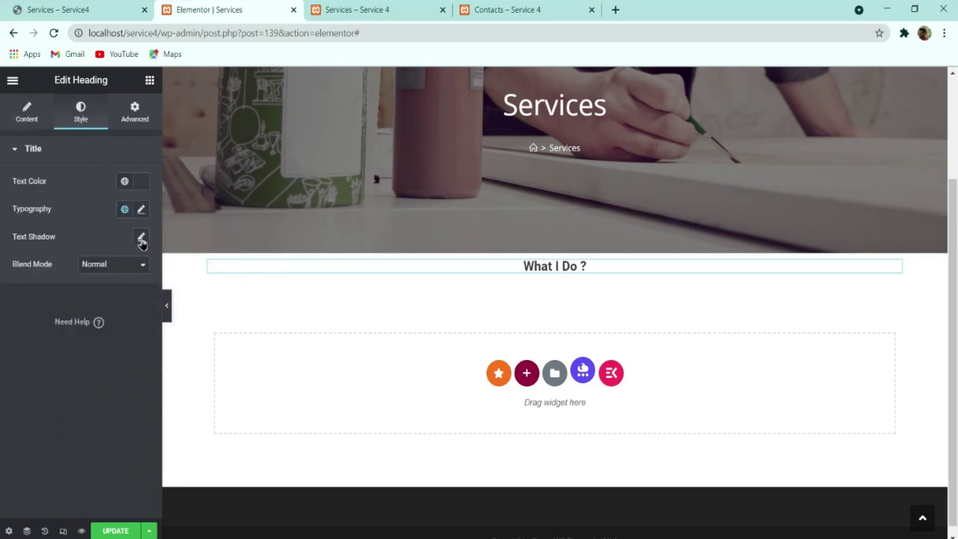
click(140, 209)
click(120, 275)
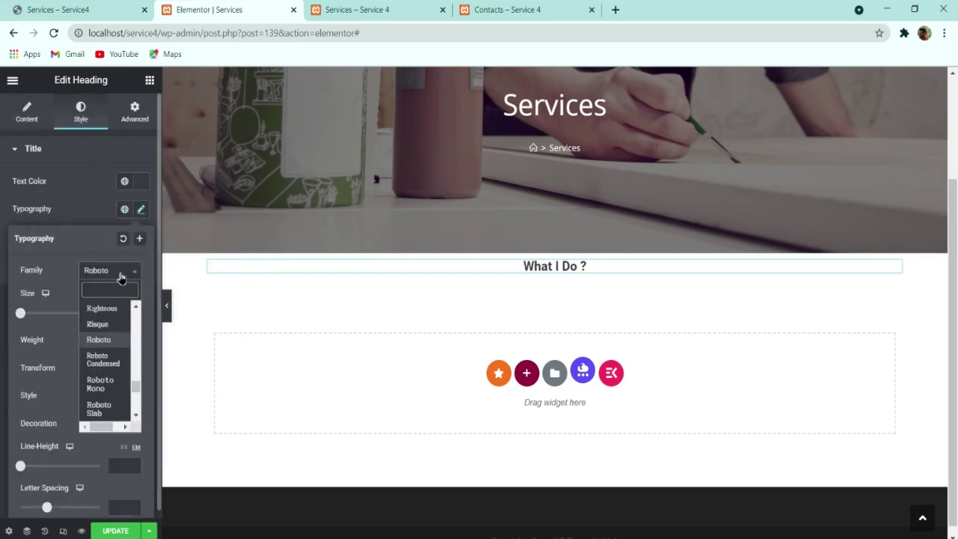
text(monts)
key(Return)
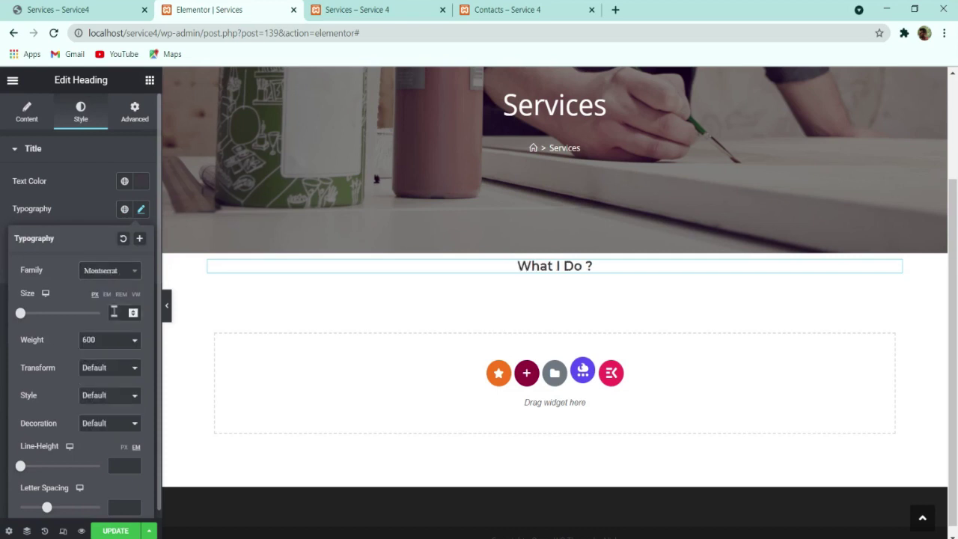
click(114, 312)
text(40)
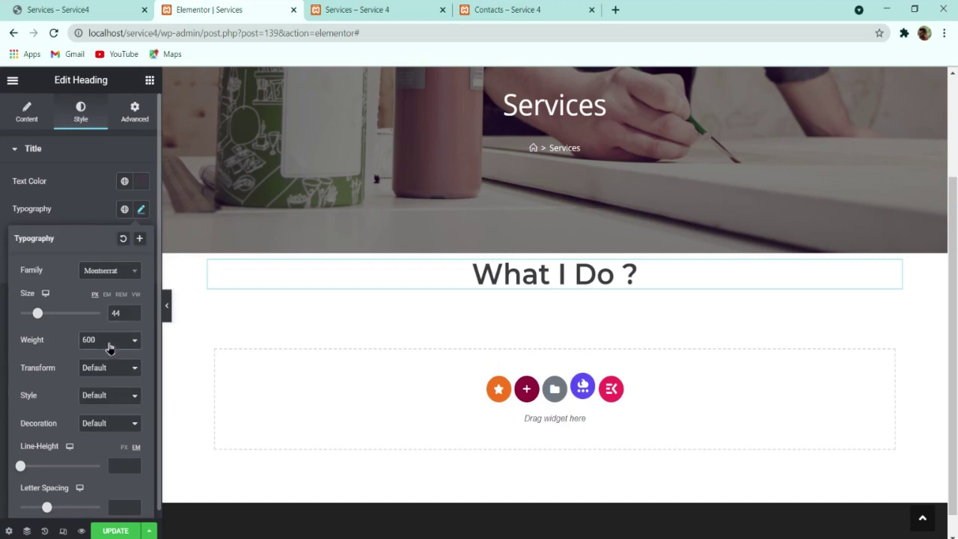
click(110, 349)
click(99, 411)
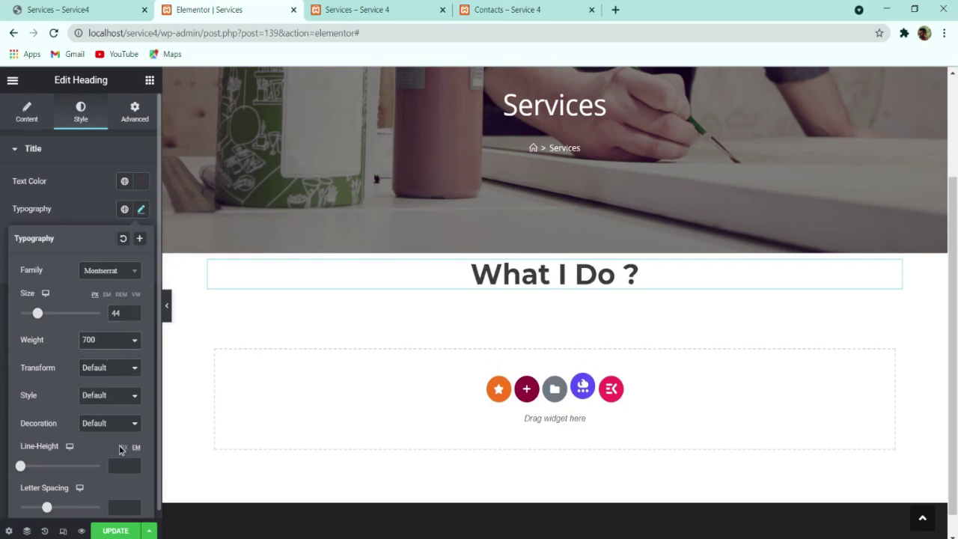
click(123, 448)
click(120, 465)
text(54)
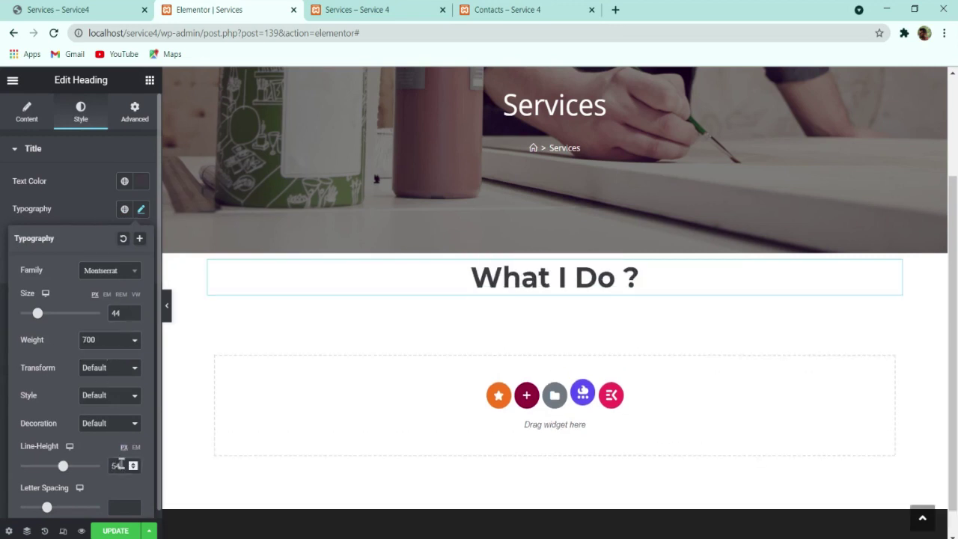
click(118, 11)
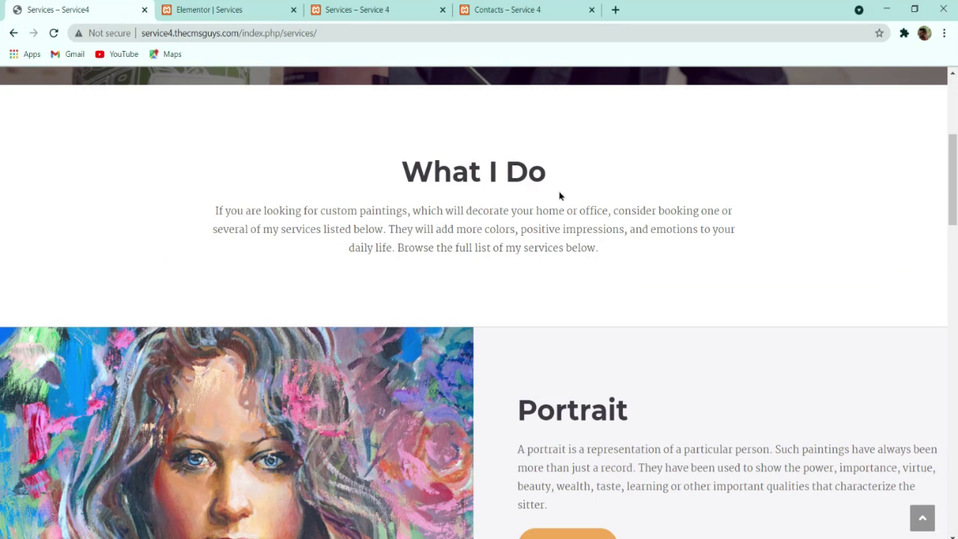
Step: Duplicate the What I Do ? heading and paste the live page's intro paragraph into it
triple_click(475, 232)
key(ctrl+c)
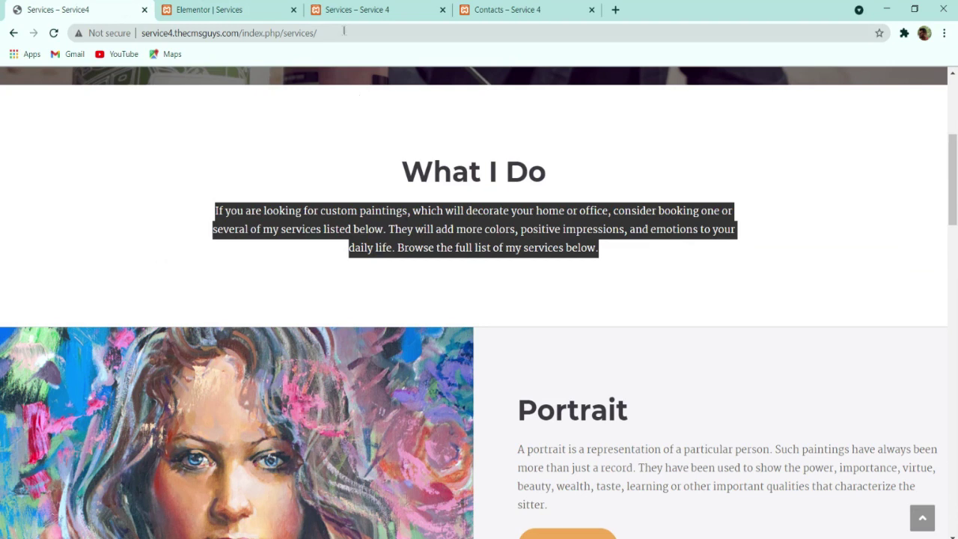
click(237, 8)
right_click(500, 270)
click(540, 291)
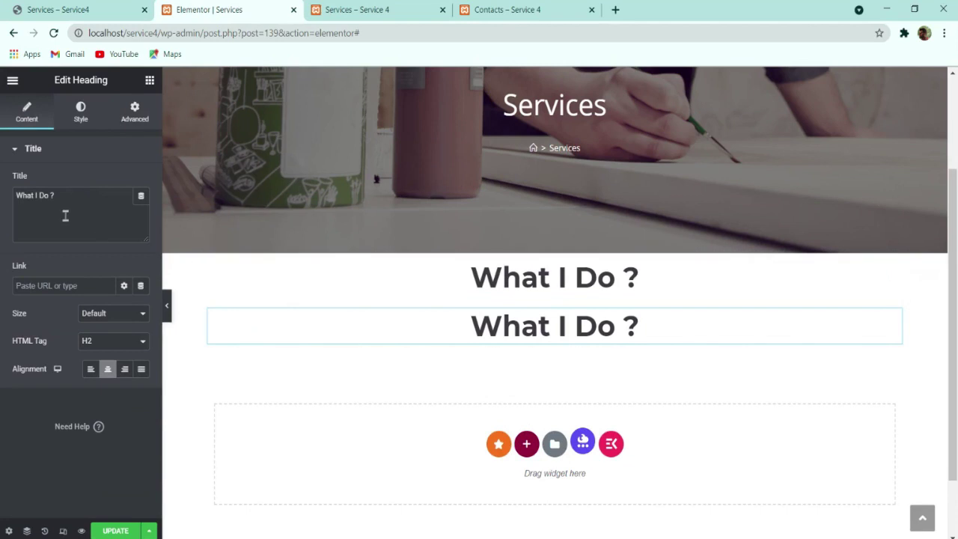
triple_click(93, 197)
key(ctrl+v)
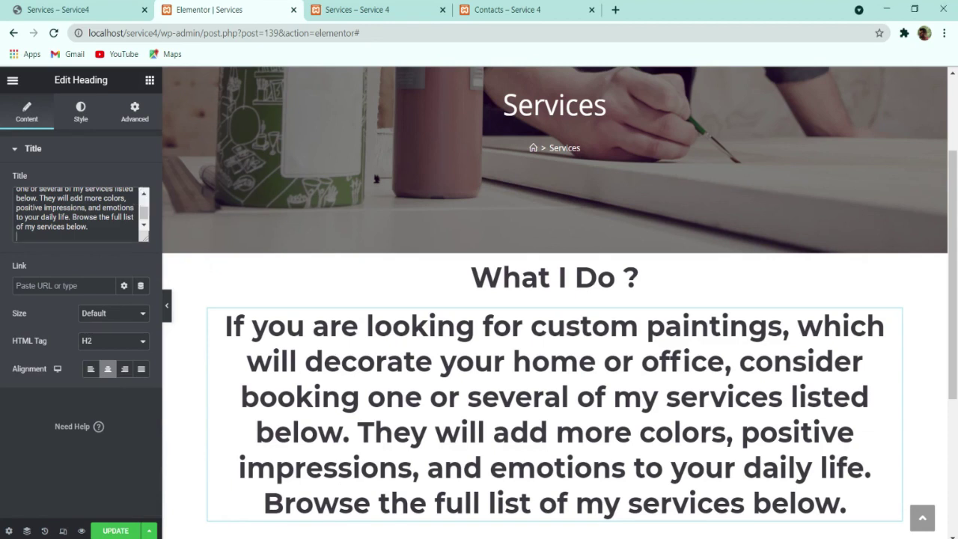
Step: Give the paragraph the hex text colour f5f61 and the Martel font
click(83, 116)
click(141, 181)
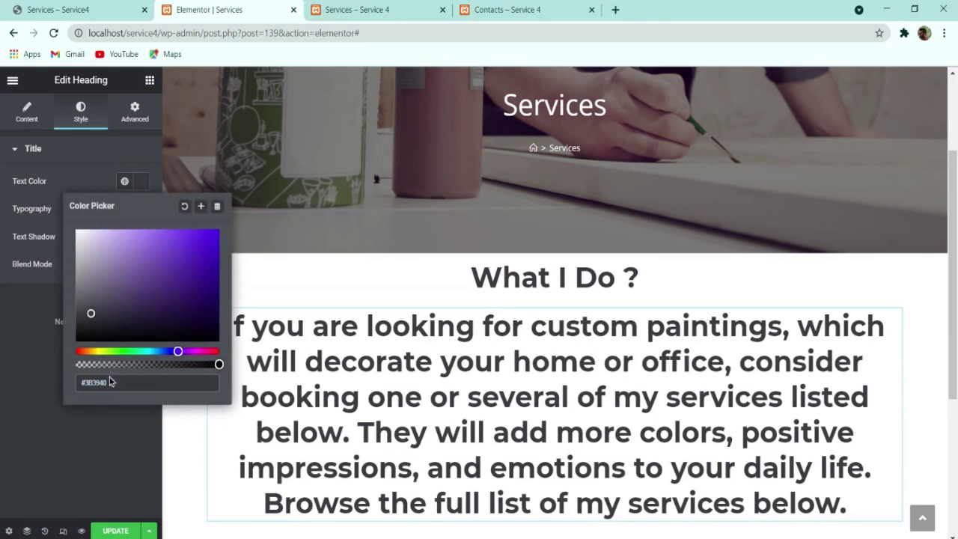
drag(136, 379, 3, 383)
text(f5)
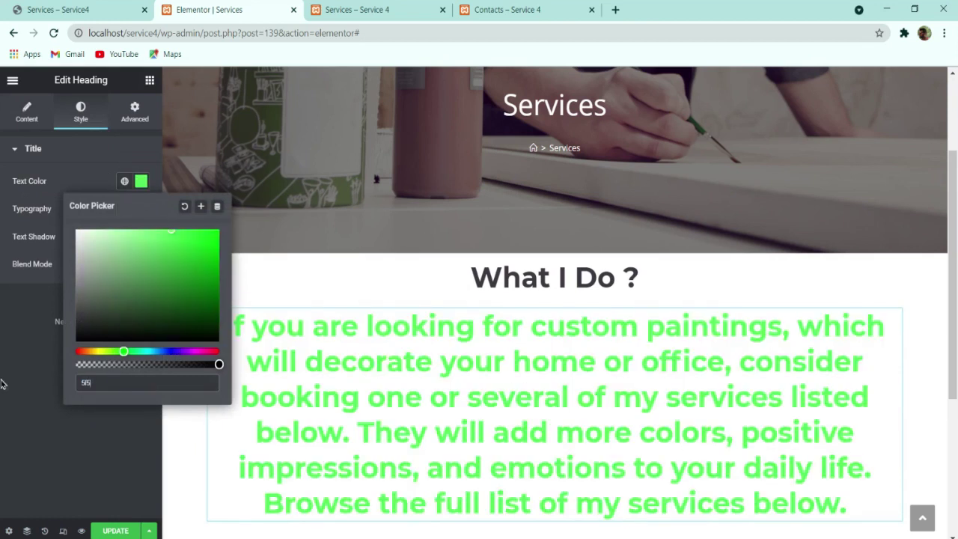
text(f61)
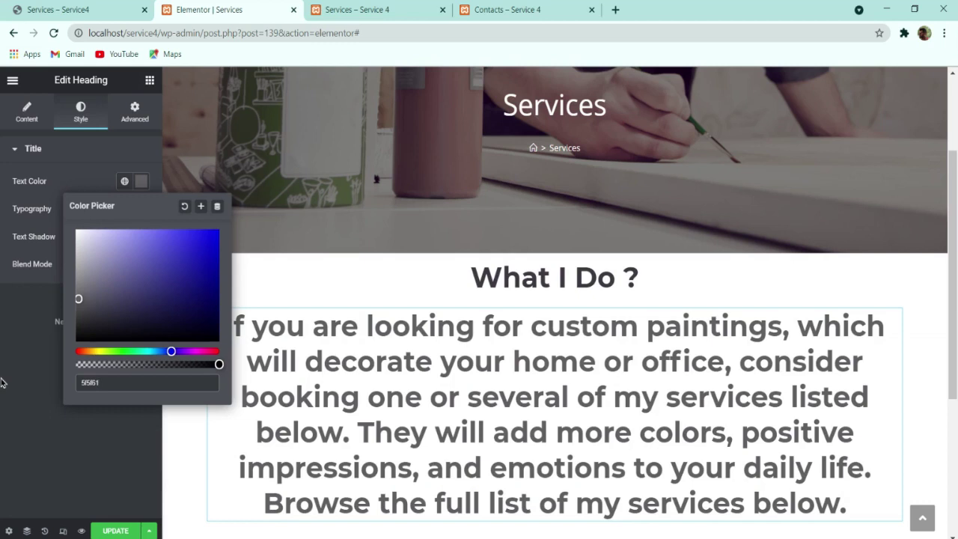
click(2, 382)
click(140, 209)
click(126, 272)
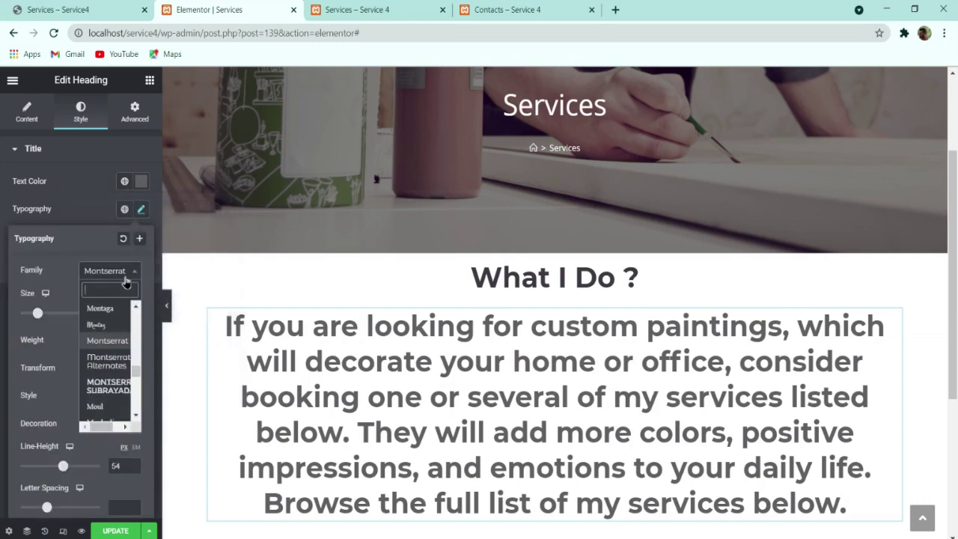
text(marte)
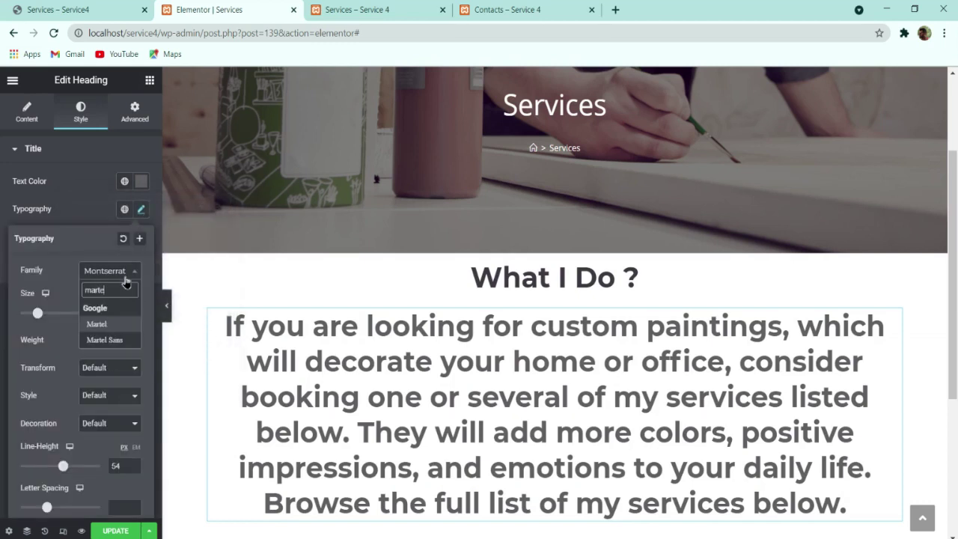
key(Return)
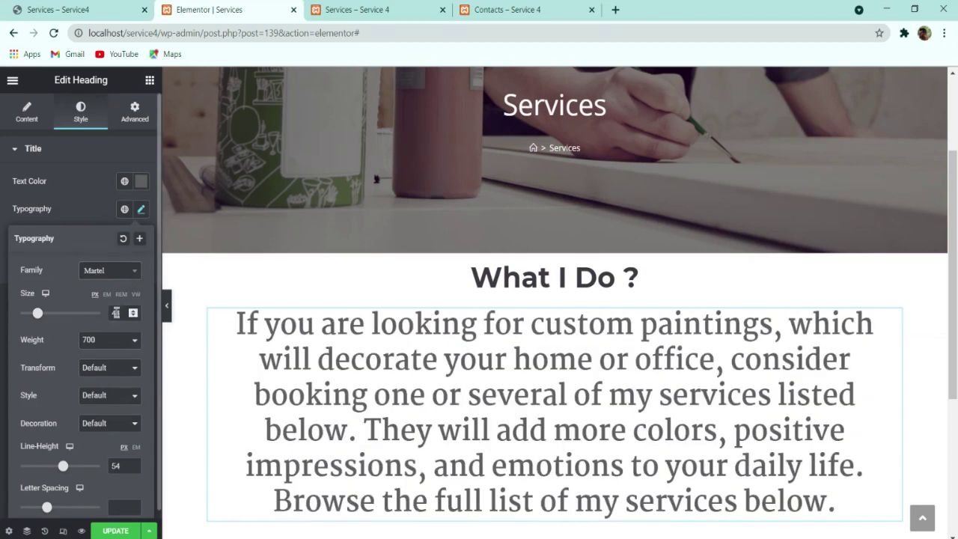
Step: Make the paragraph 16px, weight 400, 30px line height, then open its Advanced spacing settings
click(115, 313)
text(16)
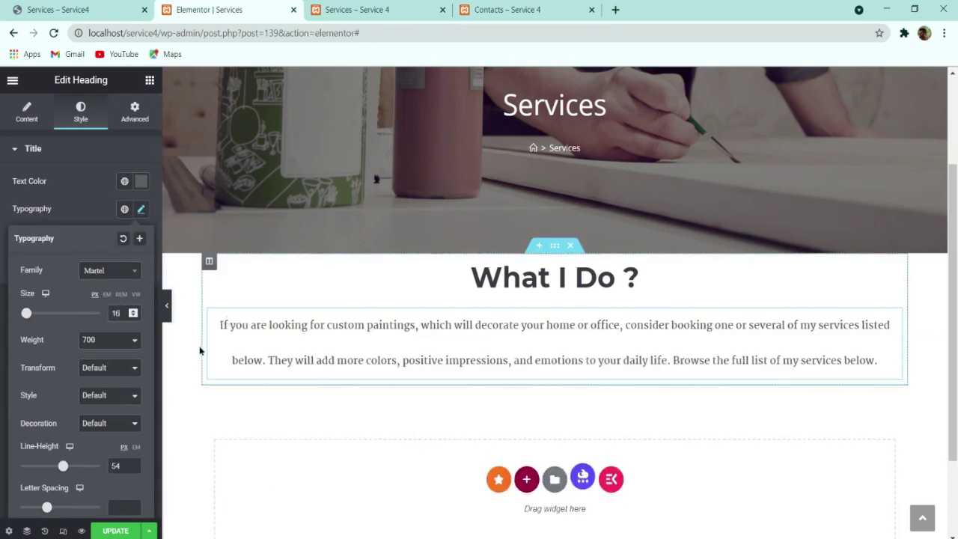
click(111, 356)
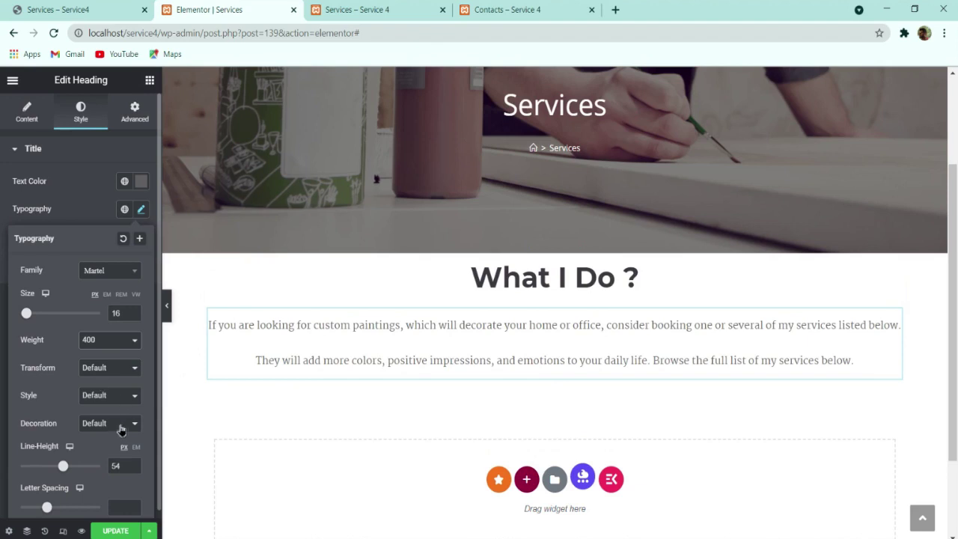
double_click(120, 464)
text(28)
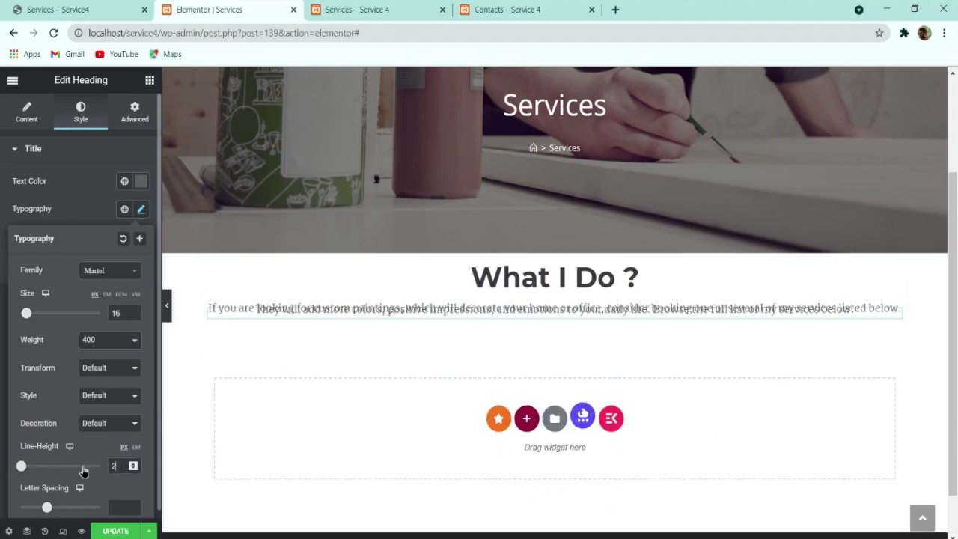
key(Up)
key(Up)
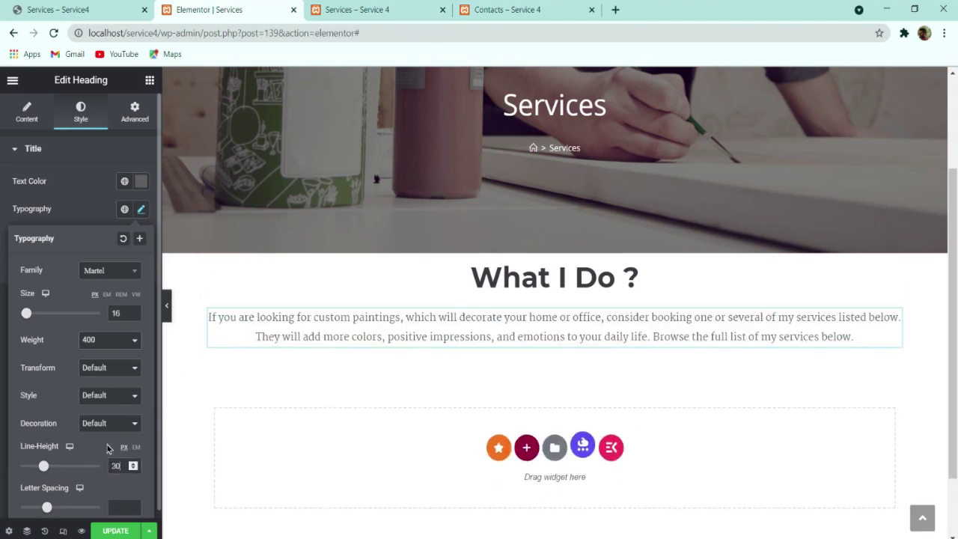
click(82, 186)
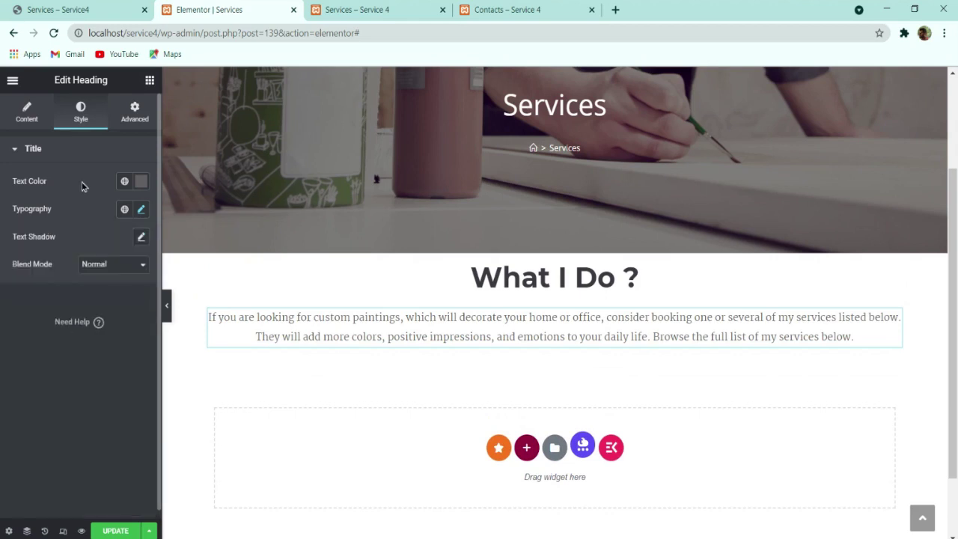
click(82, 10)
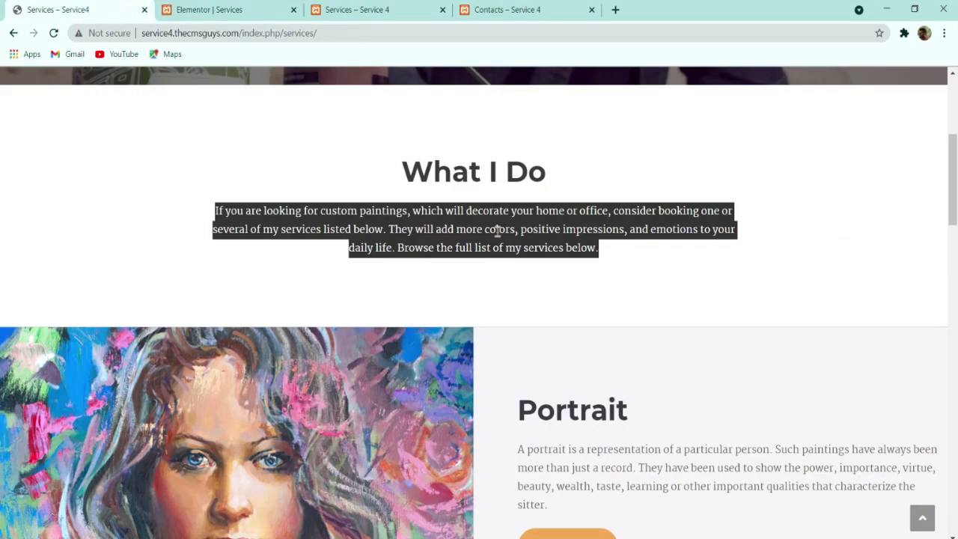
click(273, 7)
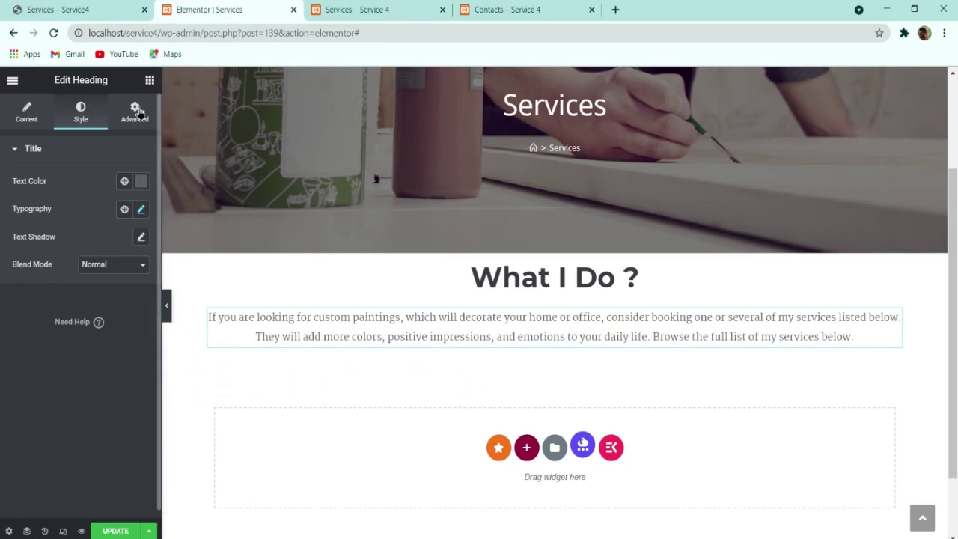
click(137, 111)
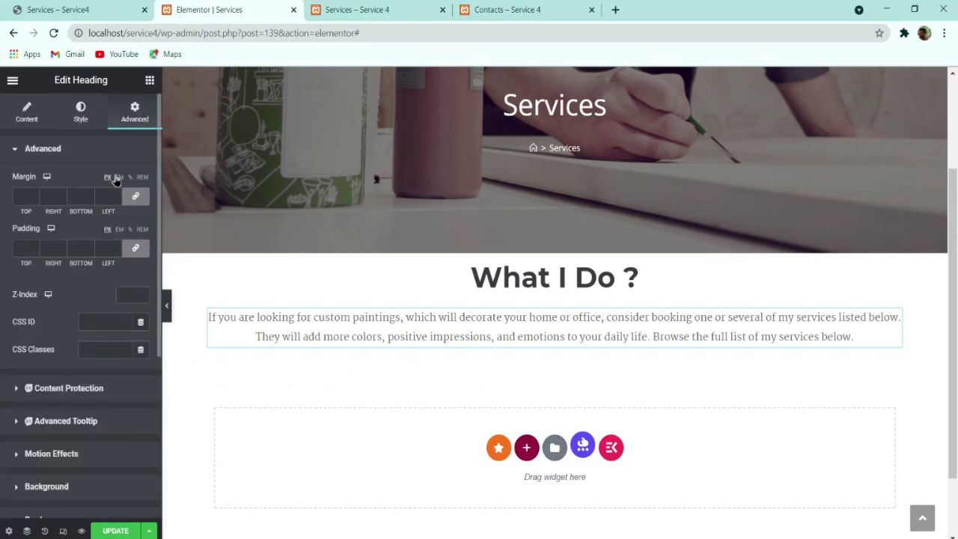
Step: Give the intro paragraph unlinked 12 em left and right margins, with top and bottom 0
click(135, 196)
click(119, 178)
click(58, 193)
text(15)
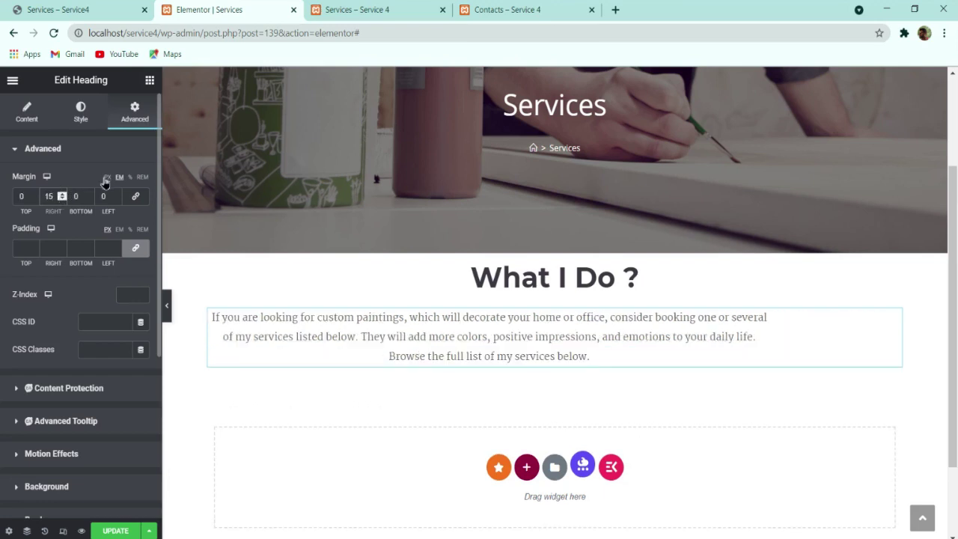
text(15)
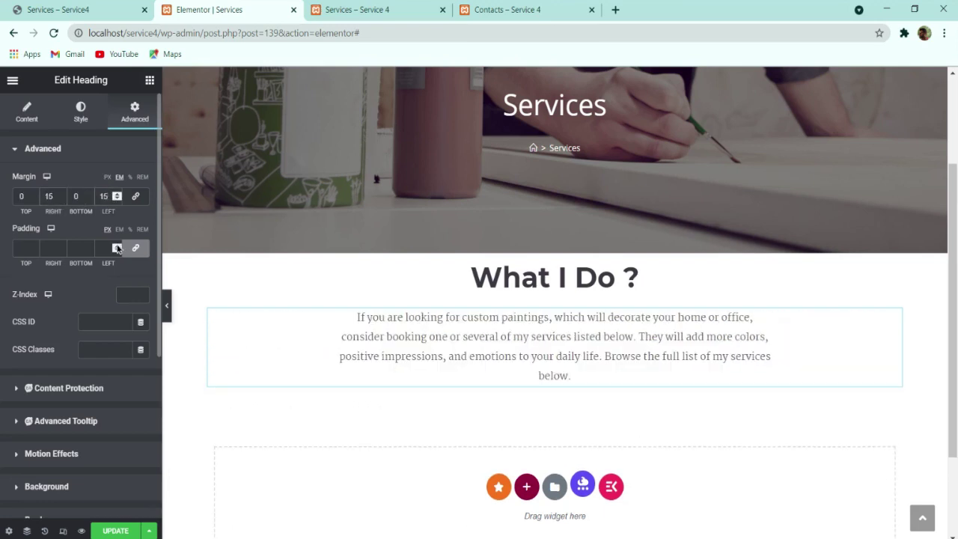
click(115, 195)
click(115, 195)
click(115, 196)
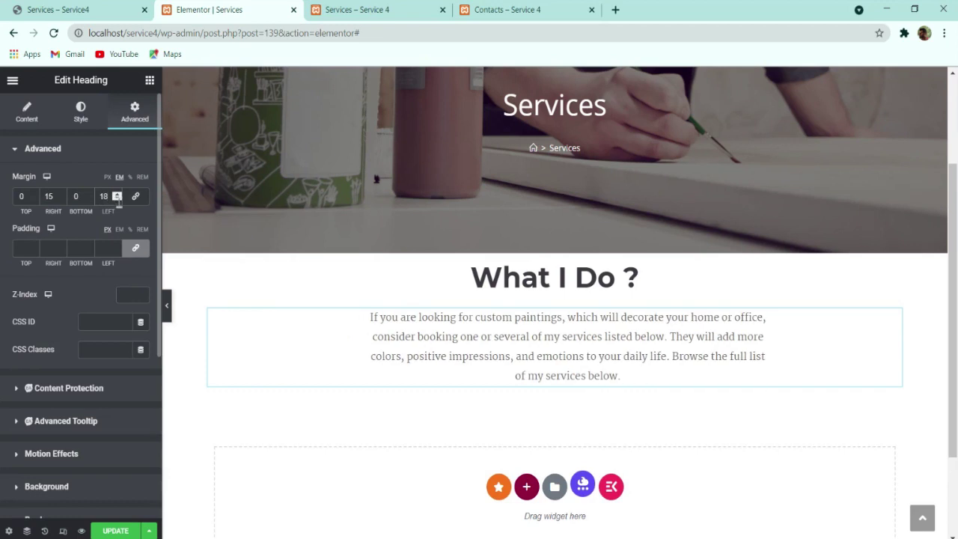
click(116, 199)
click(116, 198)
click(116, 199)
click(116, 198)
click(116, 199)
click(116, 199)
click(61, 198)
click(62, 199)
click(62, 198)
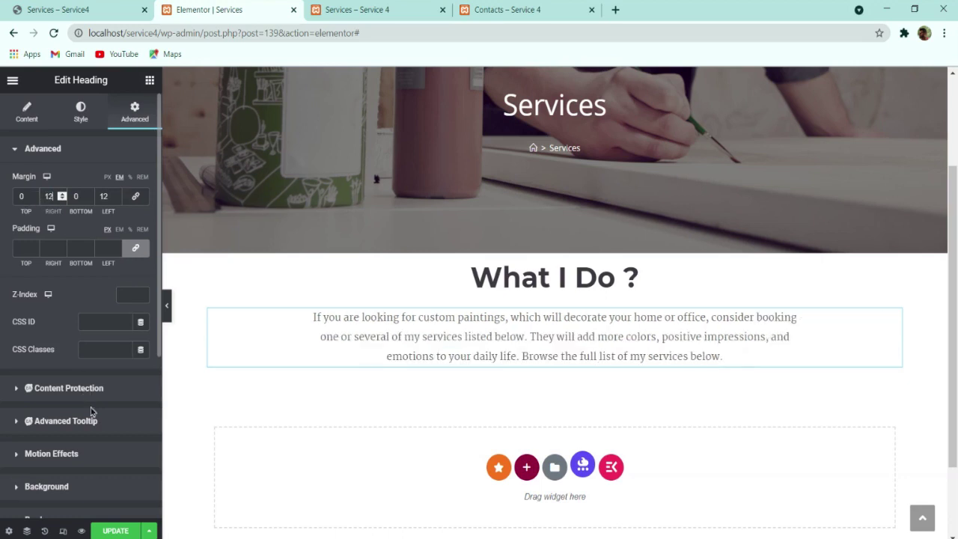
Step: Save the page and compare the narrower paragraph with the live Services page
click(126, 530)
click(133, 9)
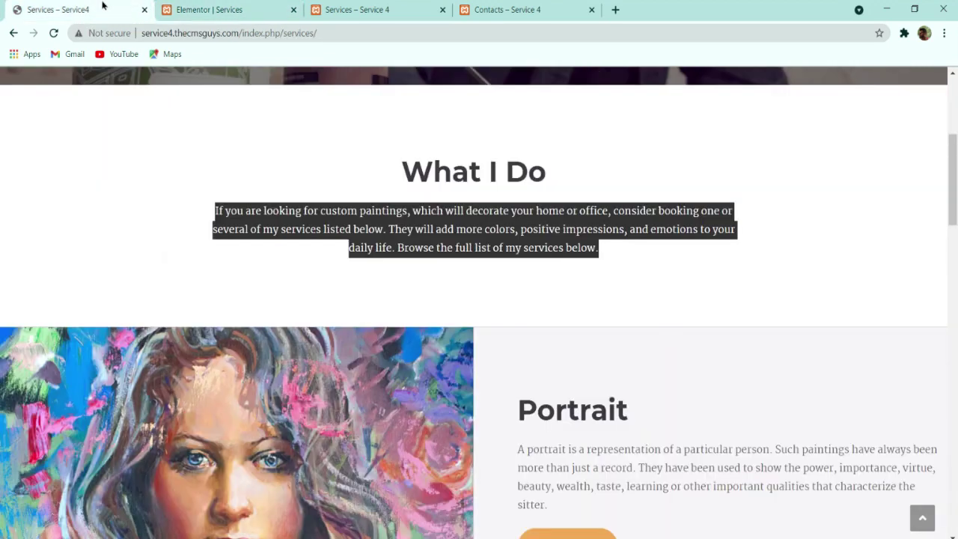
click(217, 8)
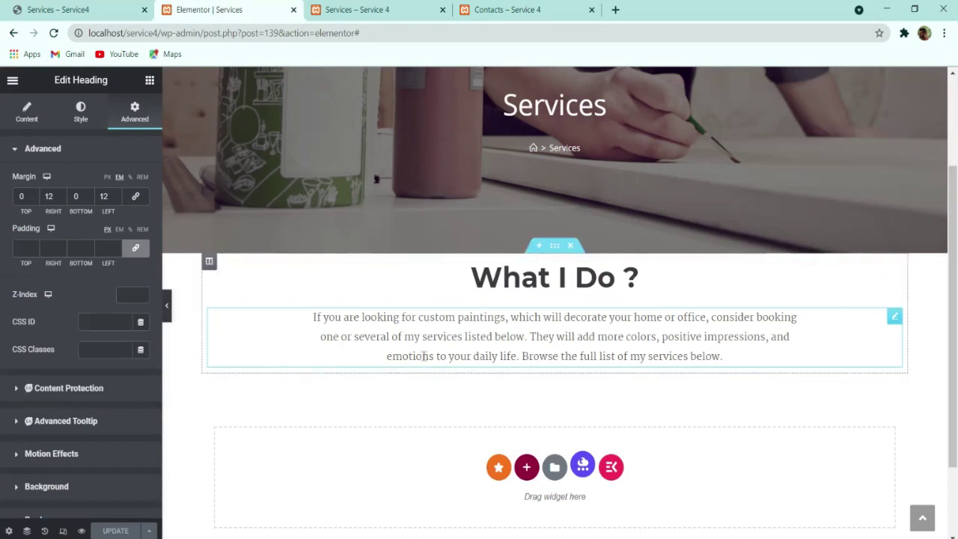
click(166, 306)
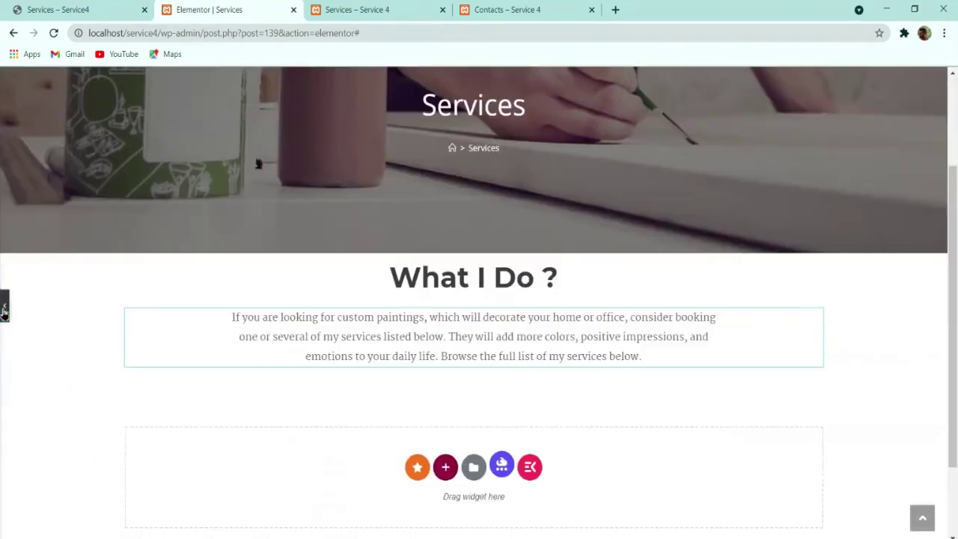
click(3, 307)
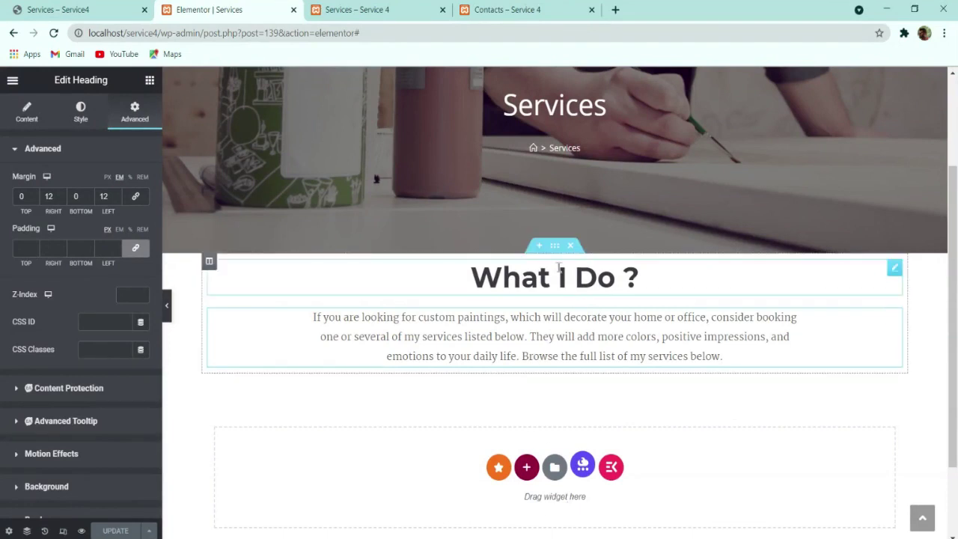
click(73, 6)
click(239, 9)
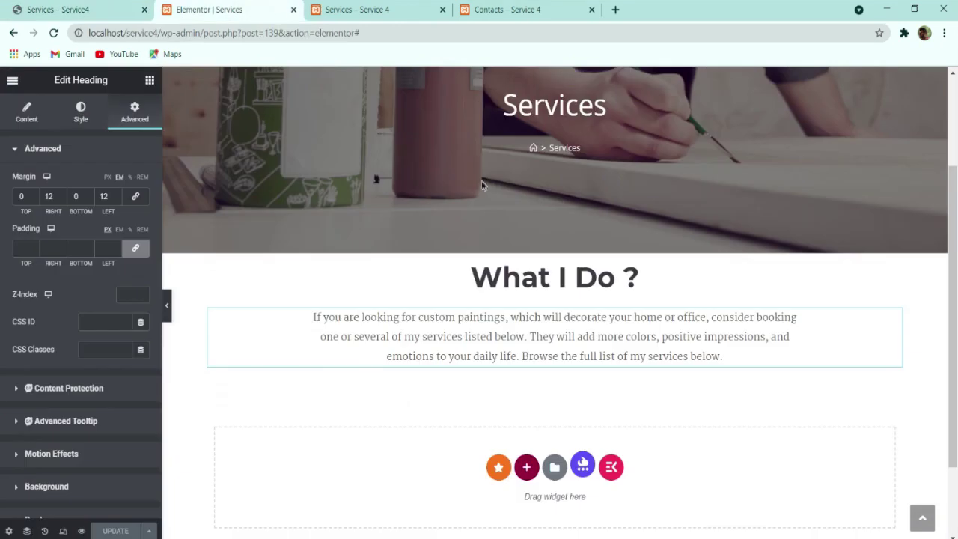
click(554, 249)
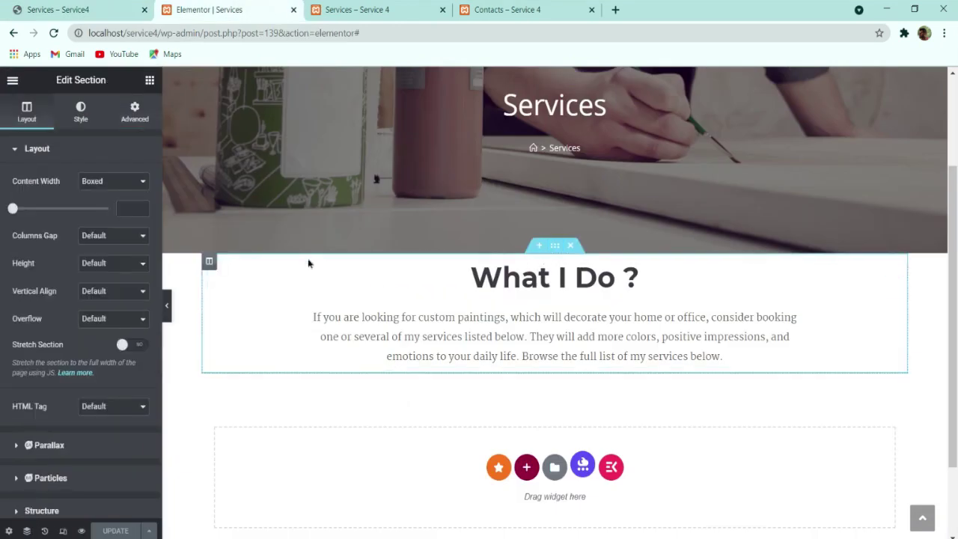
Step: Set the What I Do section's linked top and bottom margin to 5 em
click(134, 113)
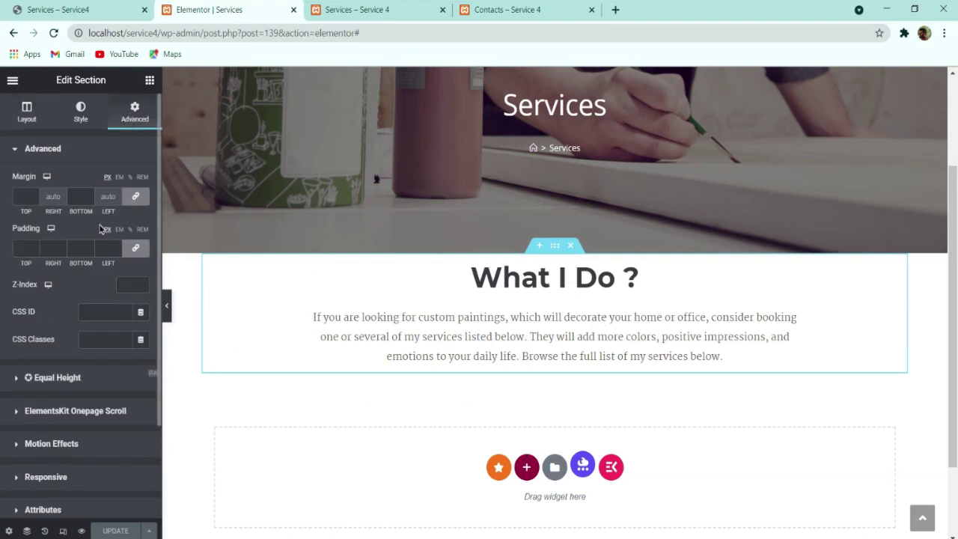
click(119, 177)
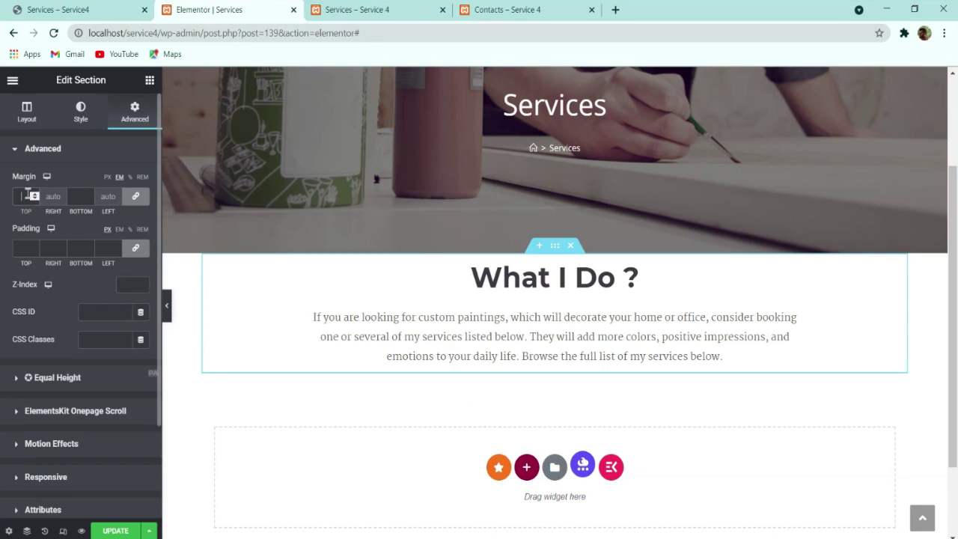
click(28, 194)
text(5)
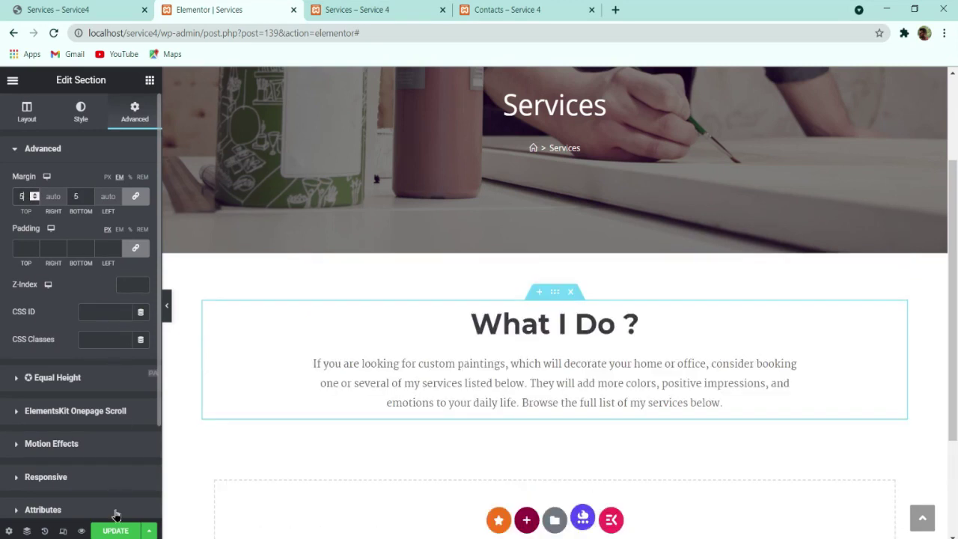
Step: Save the section spacing and scroll the live Services page to compare it
click(168, 306)
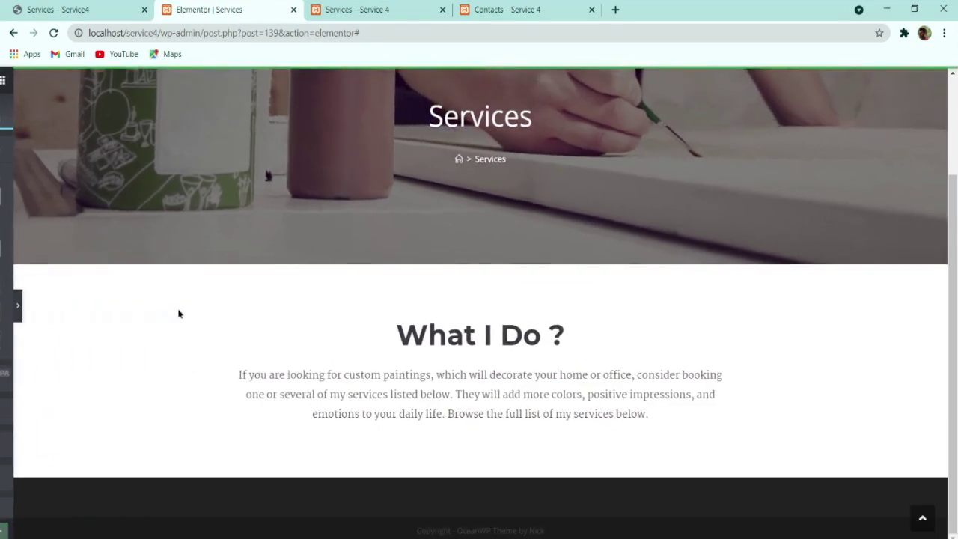
key(ctrl+shift+Tab)
key(ctrl+Tab)
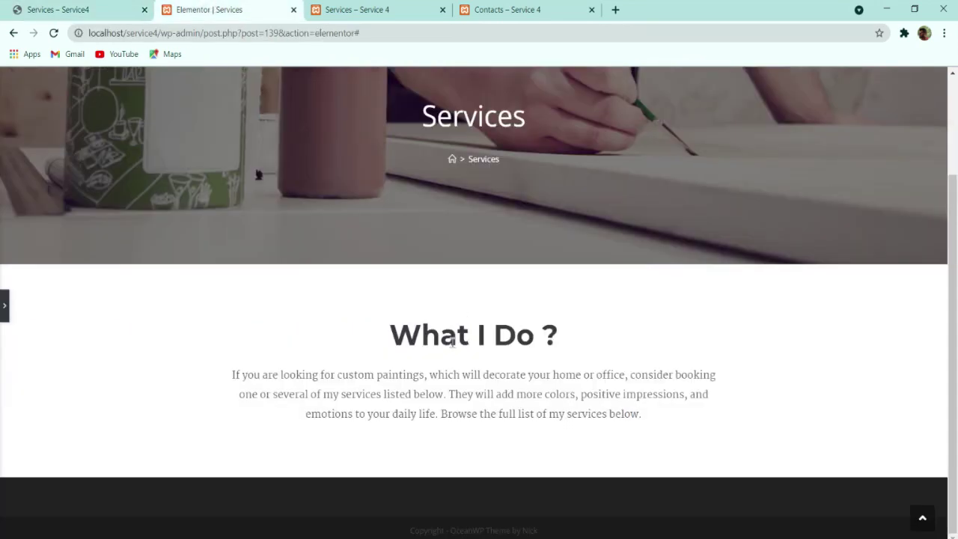
click(4, 305)
key(ctrl+shift+Tab)
scroll(300, 327, down, 2)
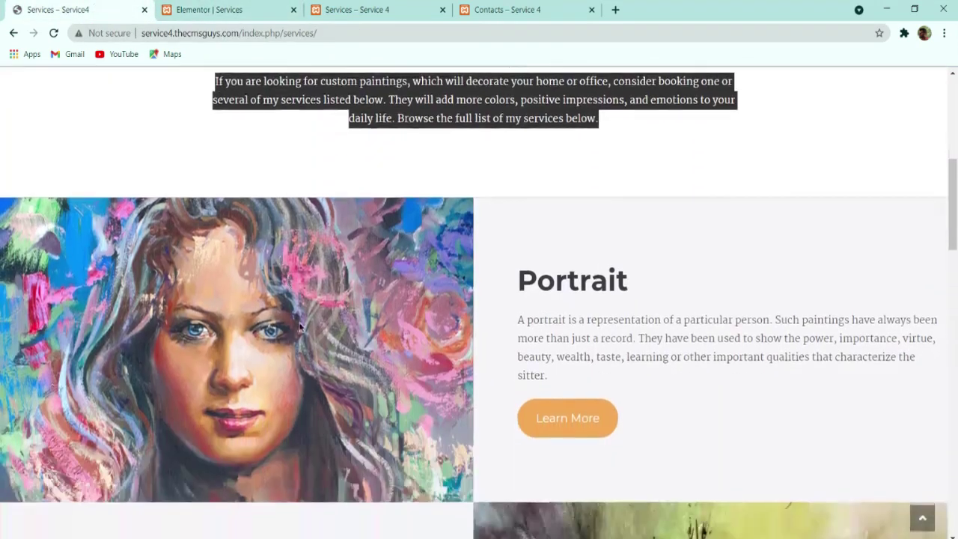
scroll(299, 327, down, 2)
scroll(332, 392, up, 1)
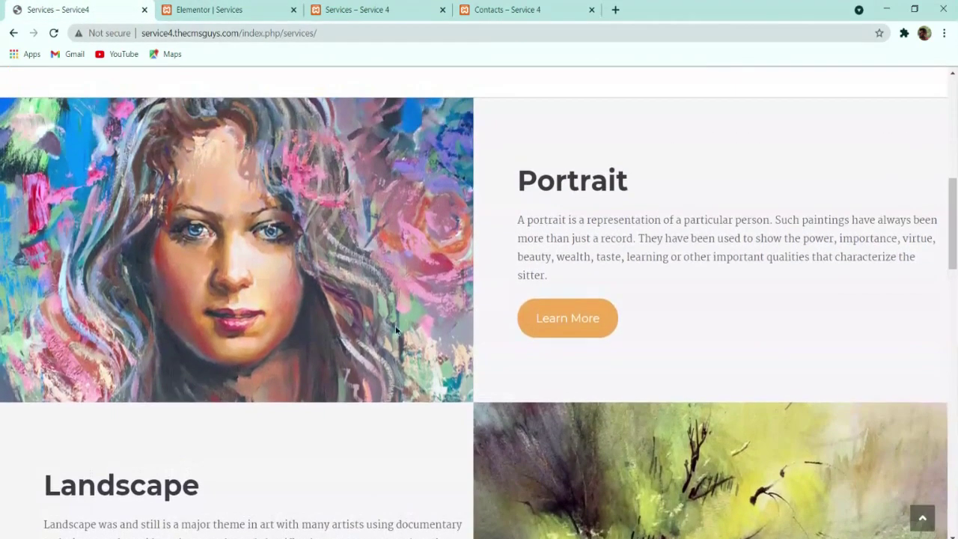
scroll(563, 191, up, 1)
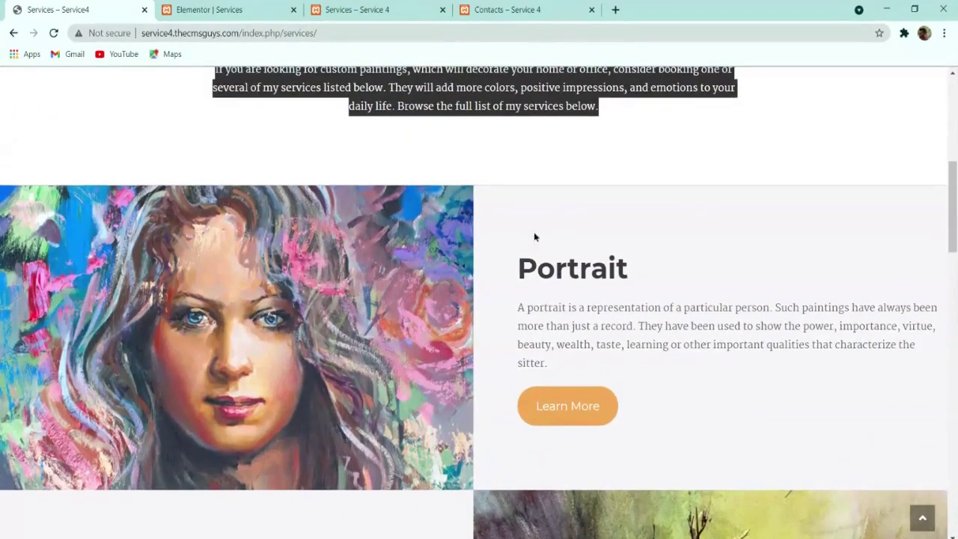
scroll(561, 243, down, 15)
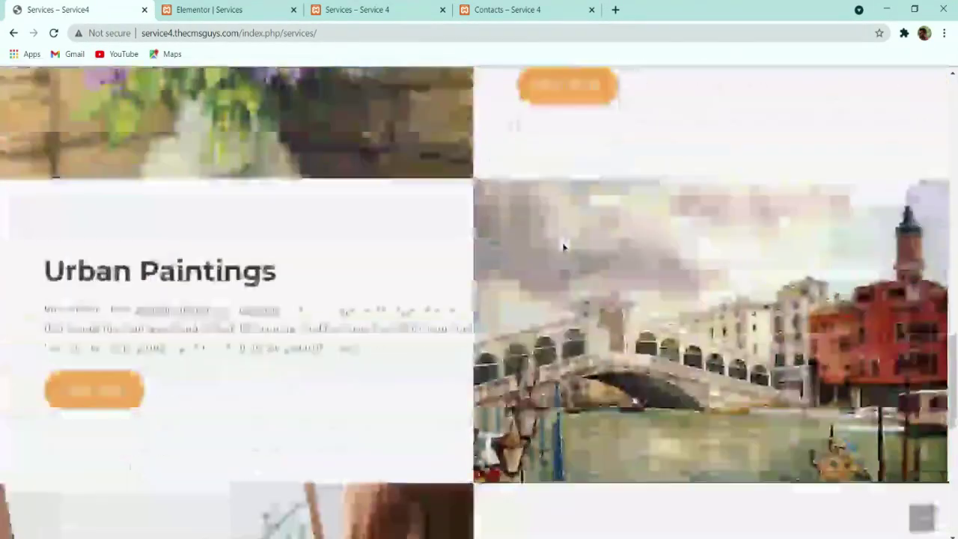
scroll(563, 247, down, 2)
scroll(563, 253, up, 13)
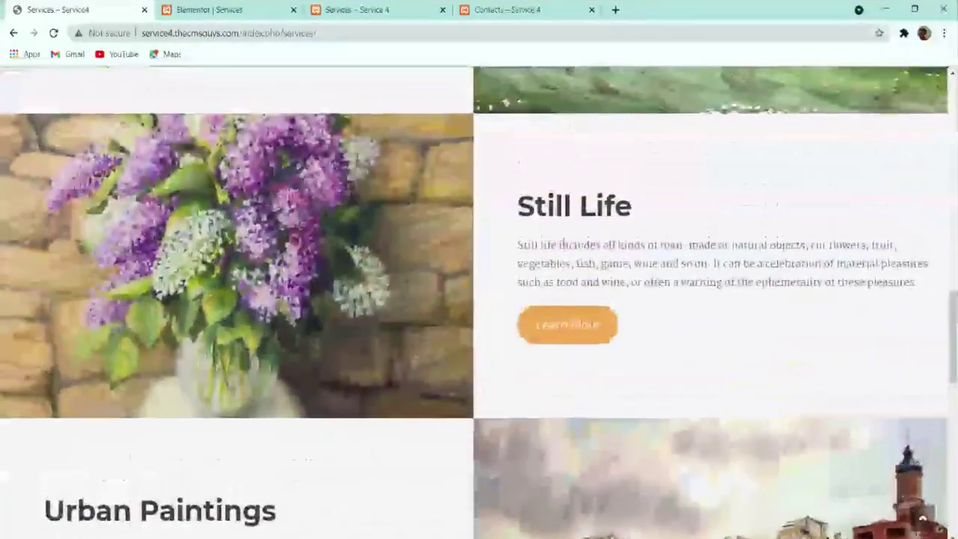
scroll(564, 258, up, 4)
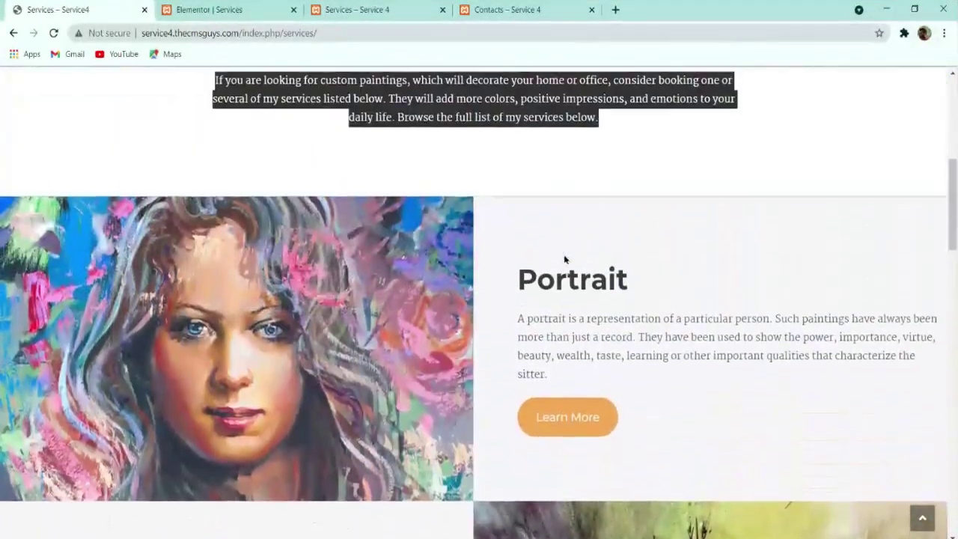
scroll(563, 326, up, 1)
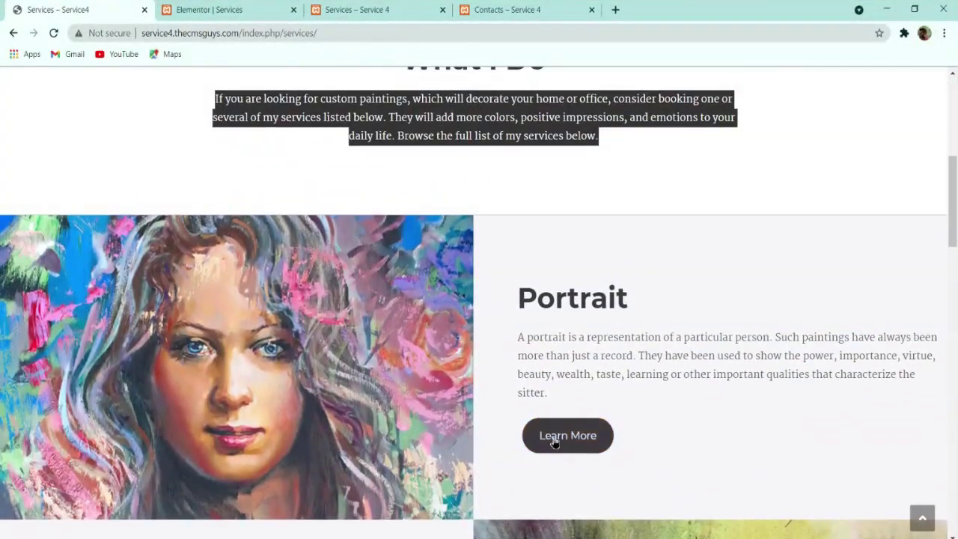
click(197, 9)
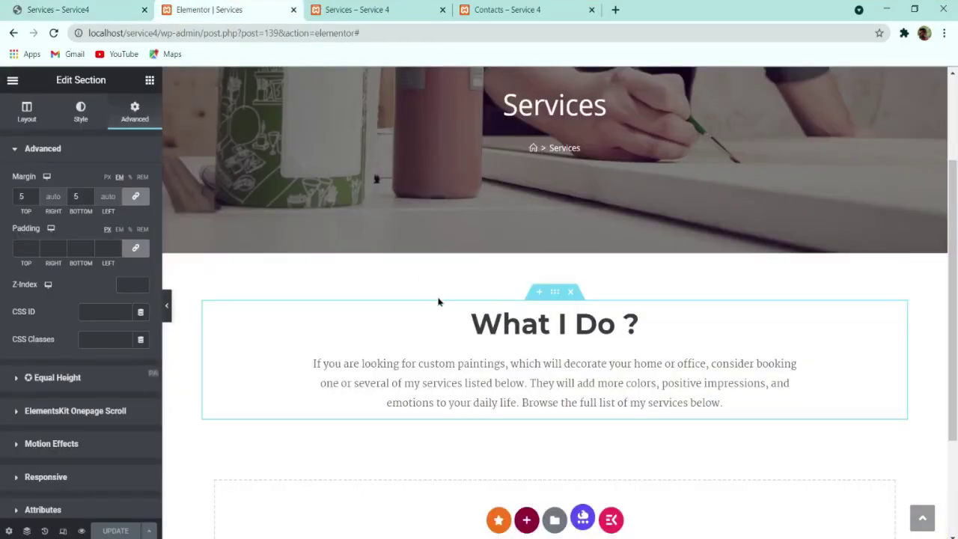
scroll(463, 322, down, 2)
Step: Insert an empty two-column section below the What I Do intro paragraph
click(524, 360)
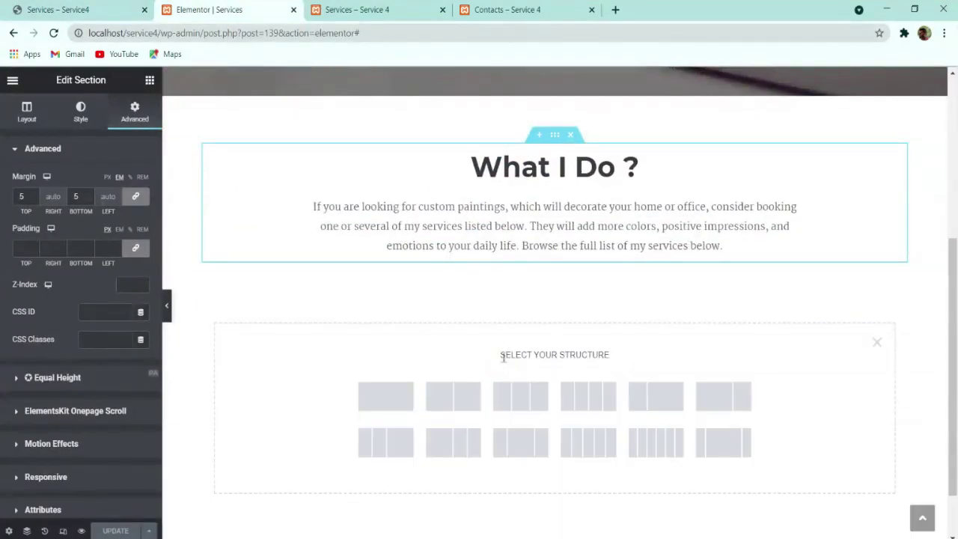
click(463, 391)
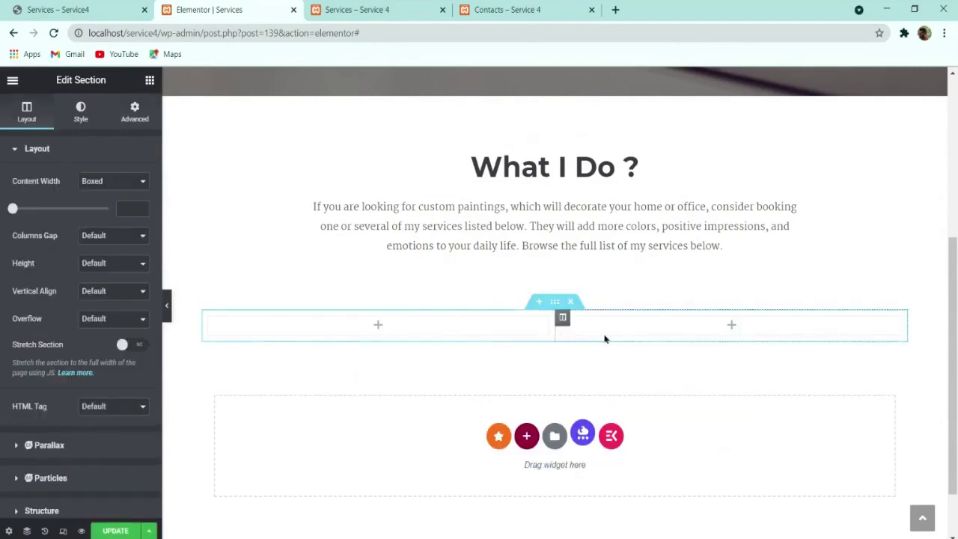
click(88, 6)
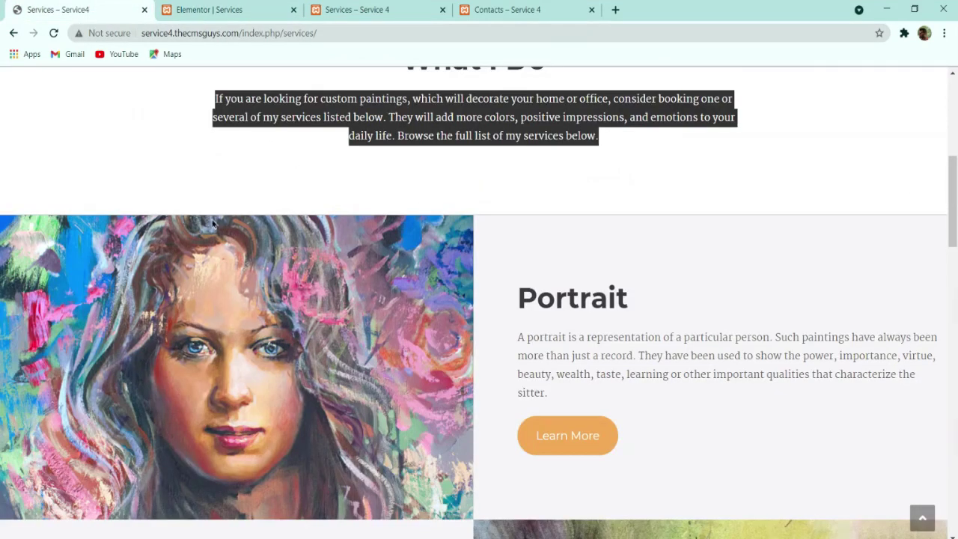
click(224, 10)
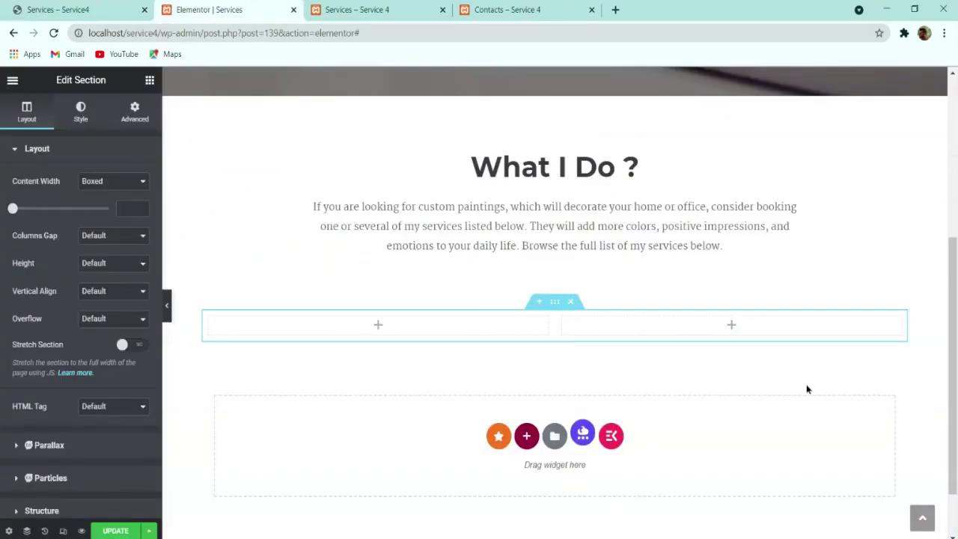
Step: Check the live Services page, then show the Elements widget list in the editor
click(88, 9)
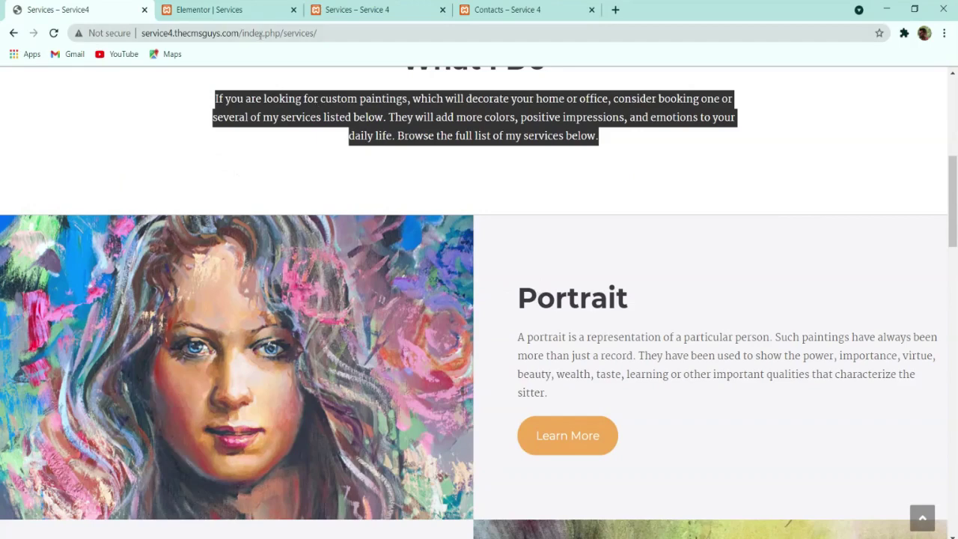
click(234, 6)
click(119, 9)
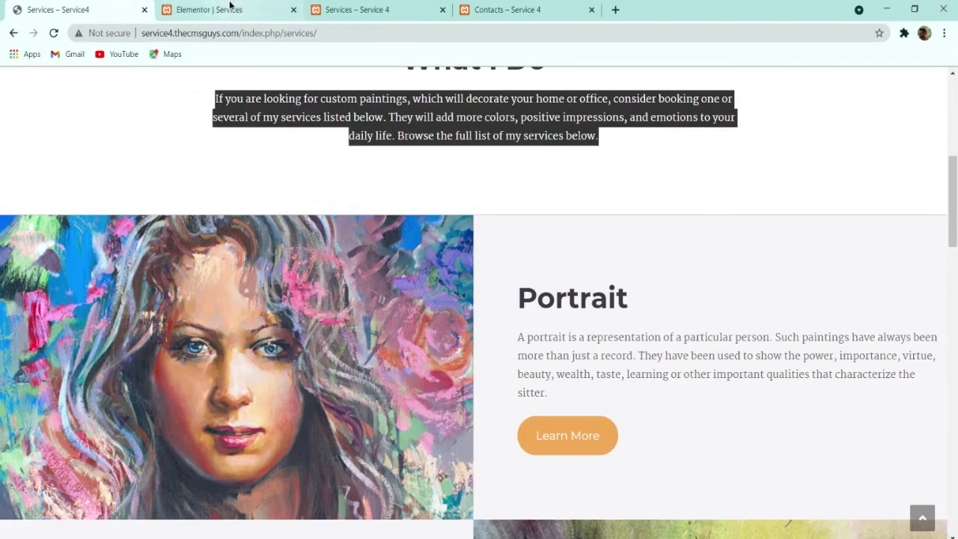
click(230, 6)
click(150, 80)
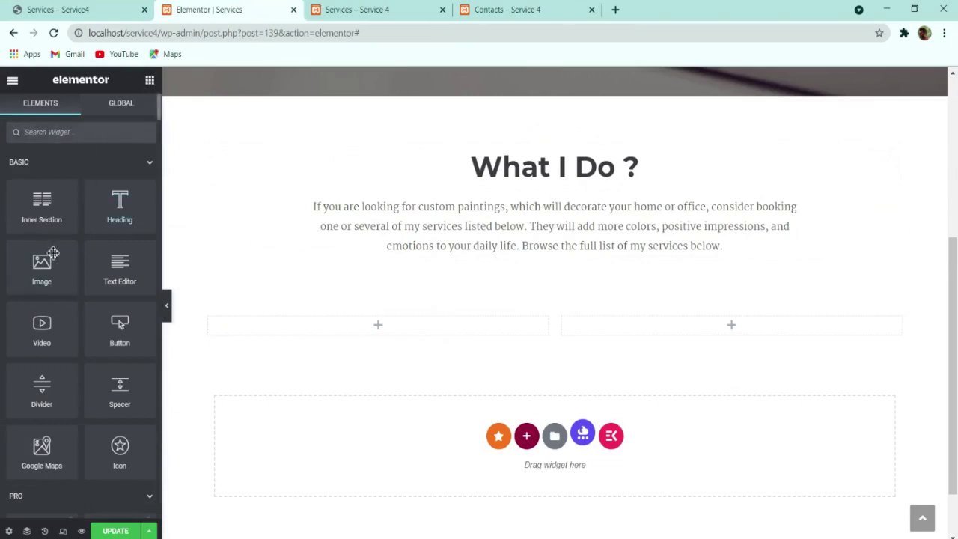
Step: Place an Image widget in the left column with the woman portrait from the Media Library
drag(35, 265, 374, 327)
click(68, 234)
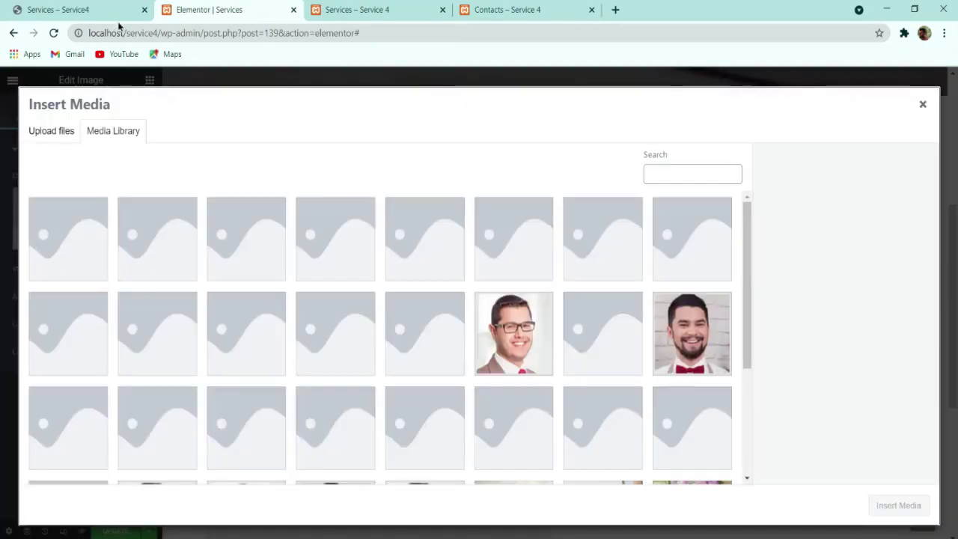
scroll(374, 354, down, 2)
scroll(375, 362, down, 3)
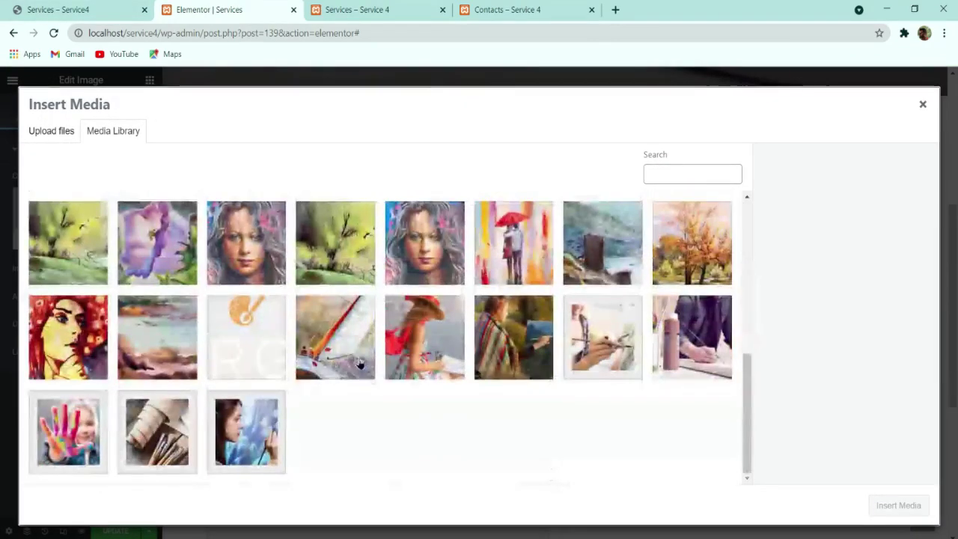
click(132, 8)
click(218, 7)
click(390, 263)
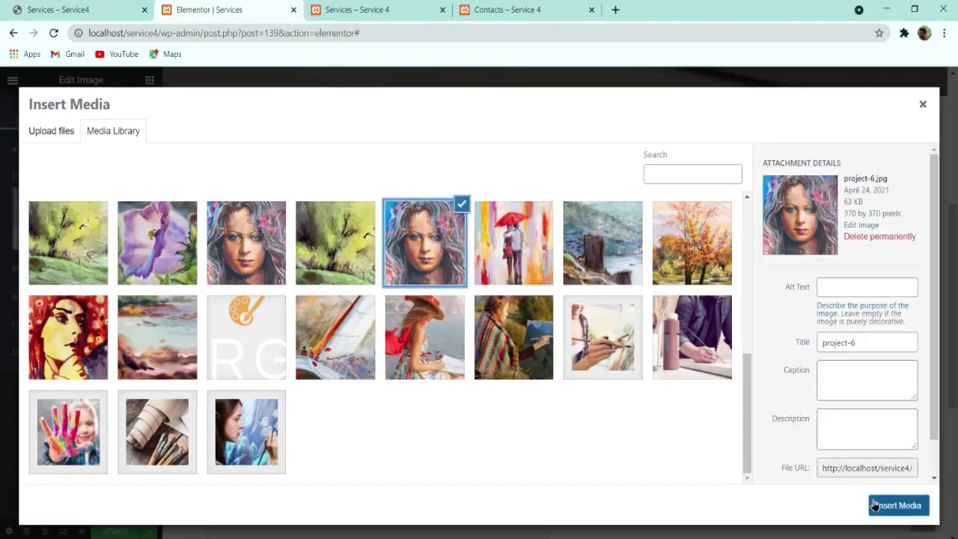
click(890, 505)
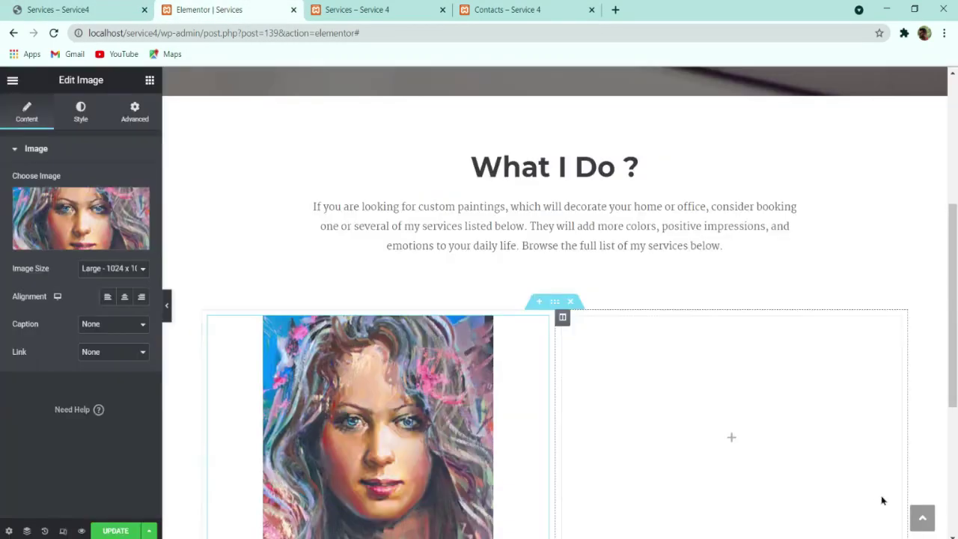
Step: Set the image size to Full and swap in the services-1.jpg portrait
click(113, 268)
click(116, 344)
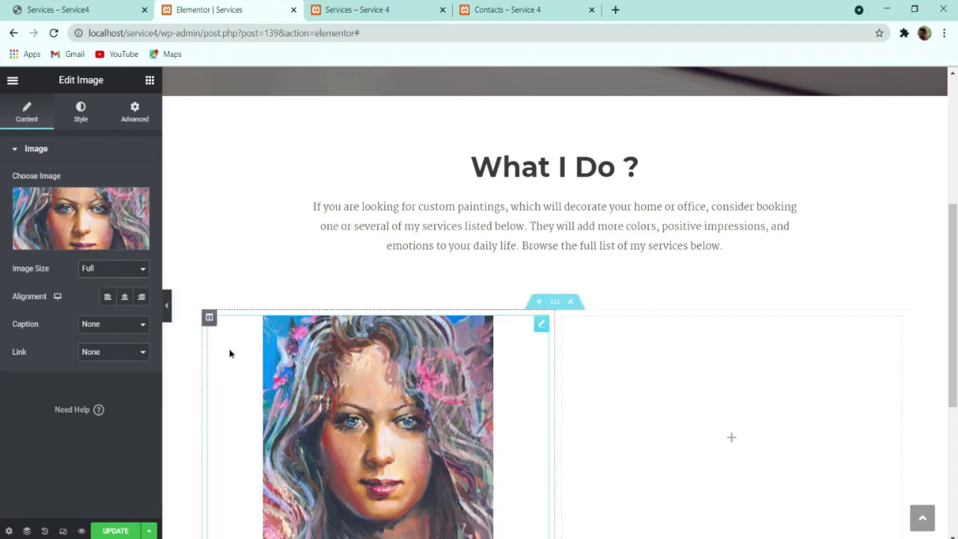
click(272, 334)
click(247, 251)
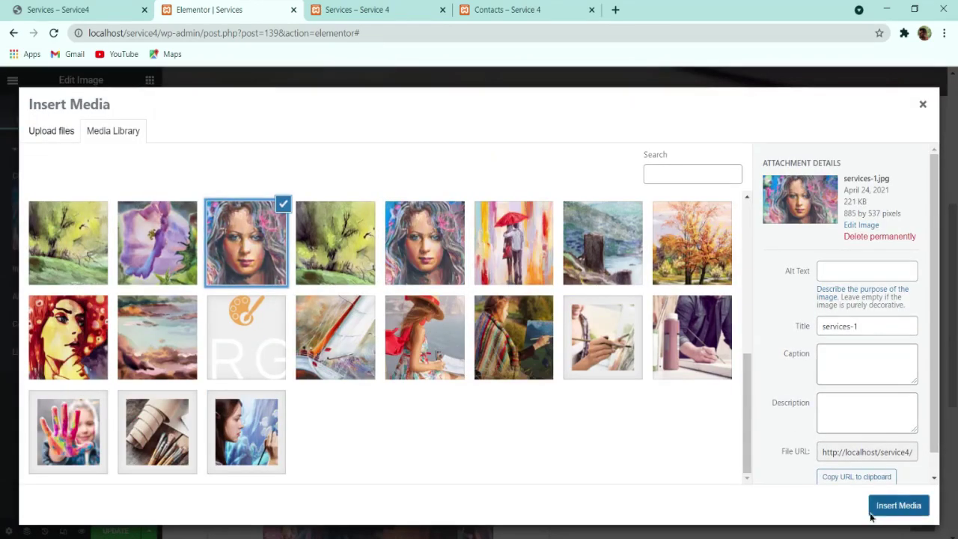
click(894, 511)
scroll(362, 404, down, 1)
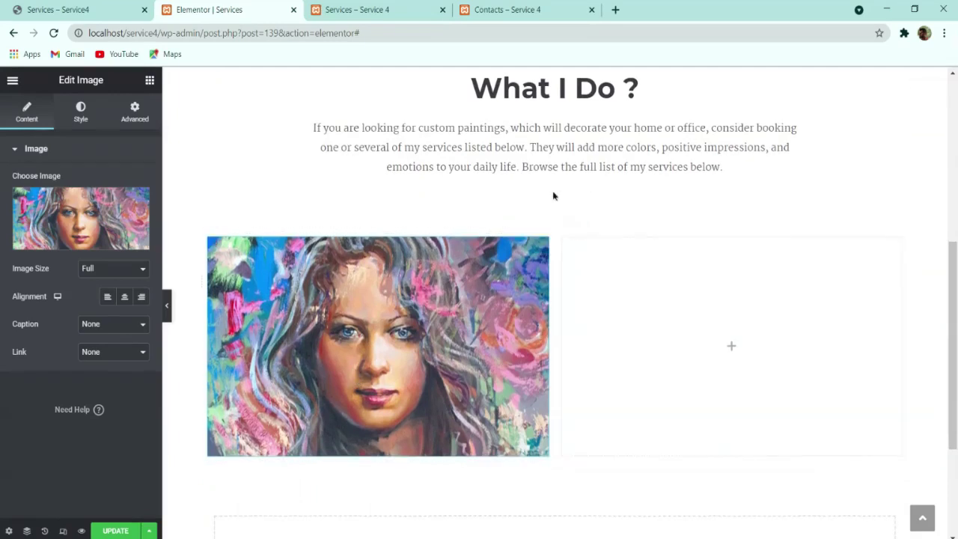
Step: Check the live page and copy the What I Do ? heading
scroll(486, 217, up, 1)
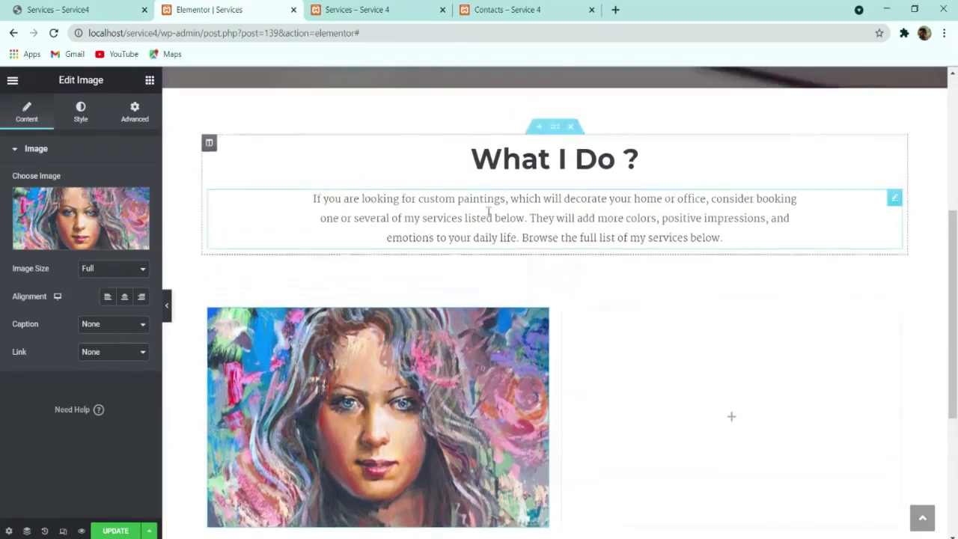
click(91, 6)
click(209, 9)
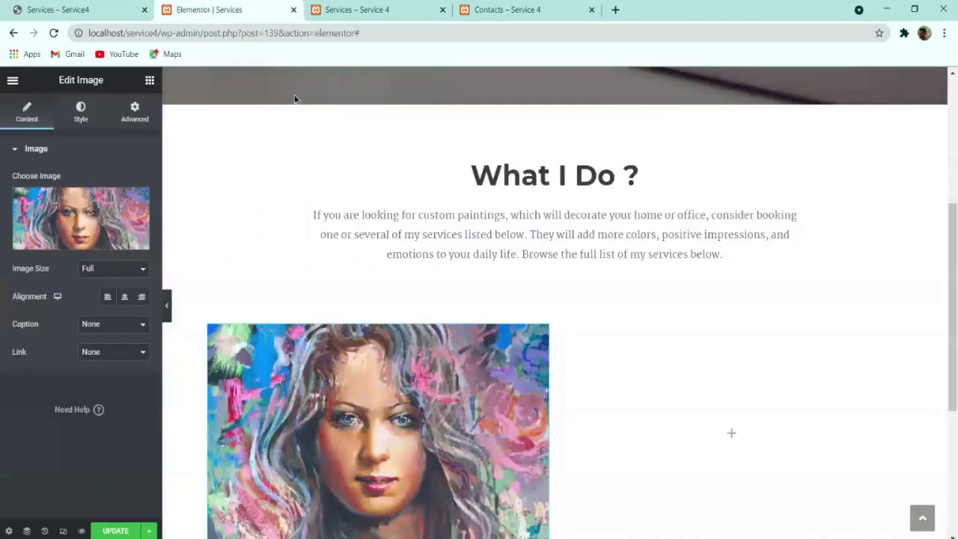
drag(471, 175, 641, 179)
right_click(641, 180)
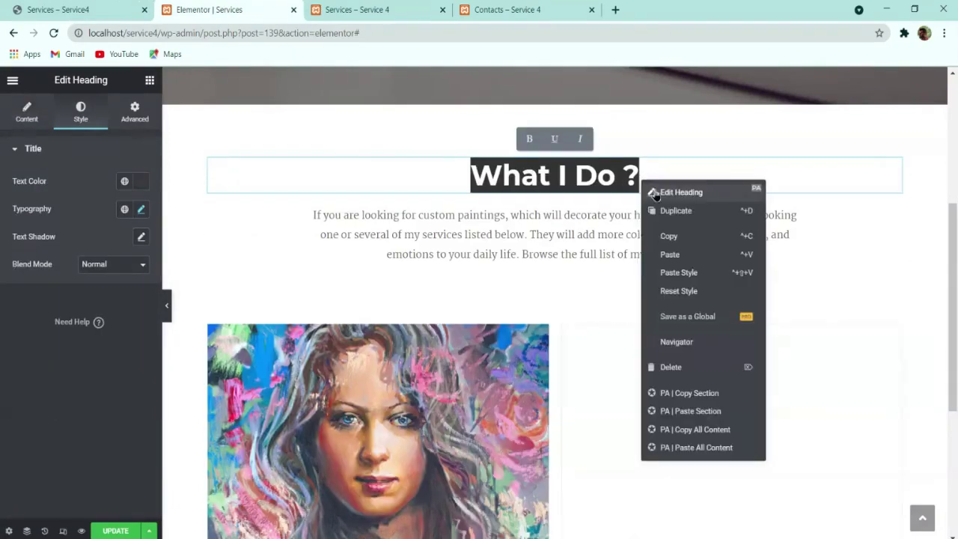
click(671, 235)
Step: Add a Heading widget to the right column and set its text to Portrait
right_click(663, 370)
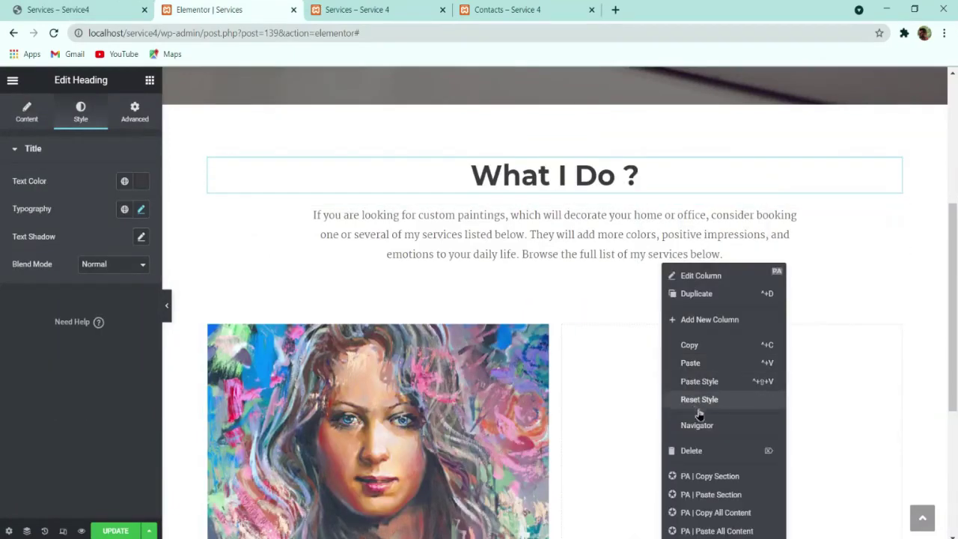
click(149, 80)
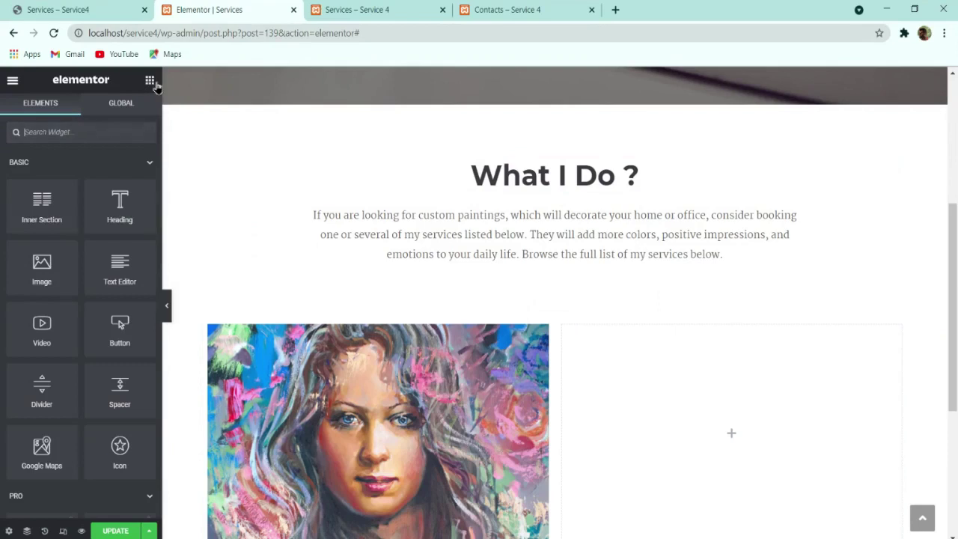
drag(122, 196, 716, 404)
click(58, 9)
click(618, 299)
double_click(618, 300)
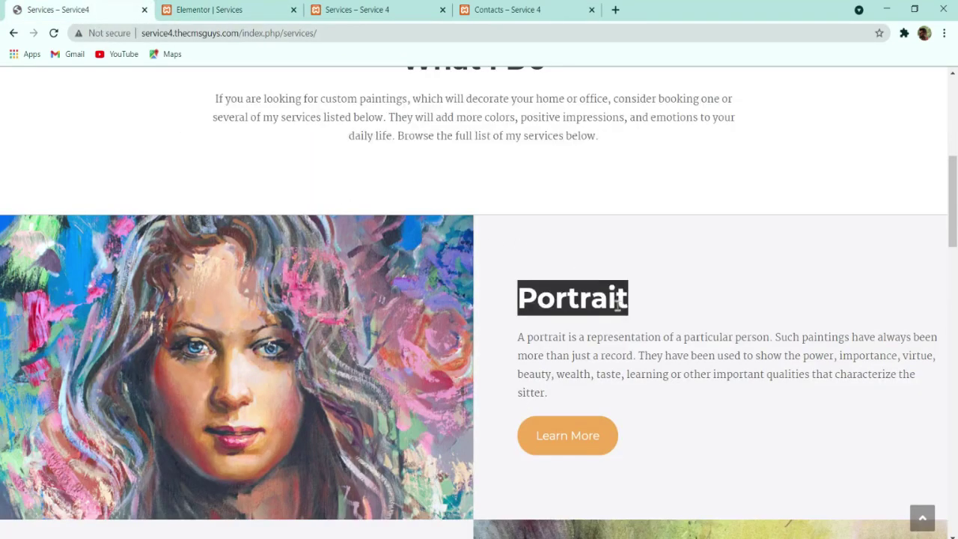
click(205, 10)
double_click(64, 194)
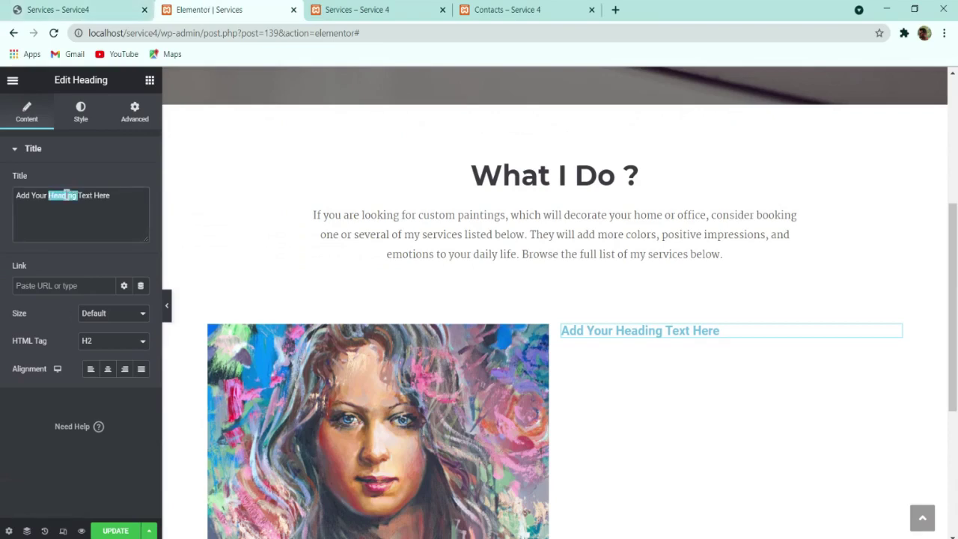
key(ctrl+v)
key(ctrl+a)
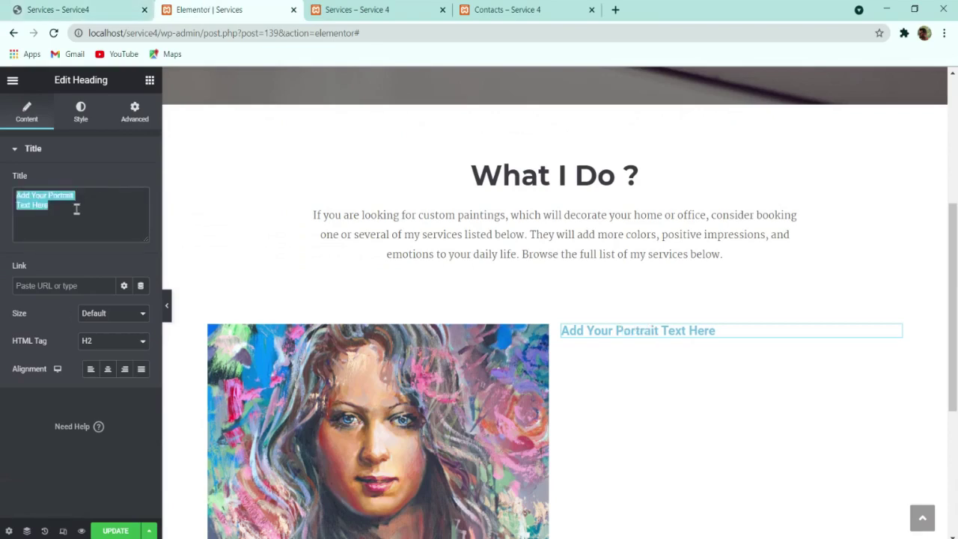
key(ctrl+v)
Step: Paste the What I Do ? heading style onto Portrait and align it left
click(80, 114)
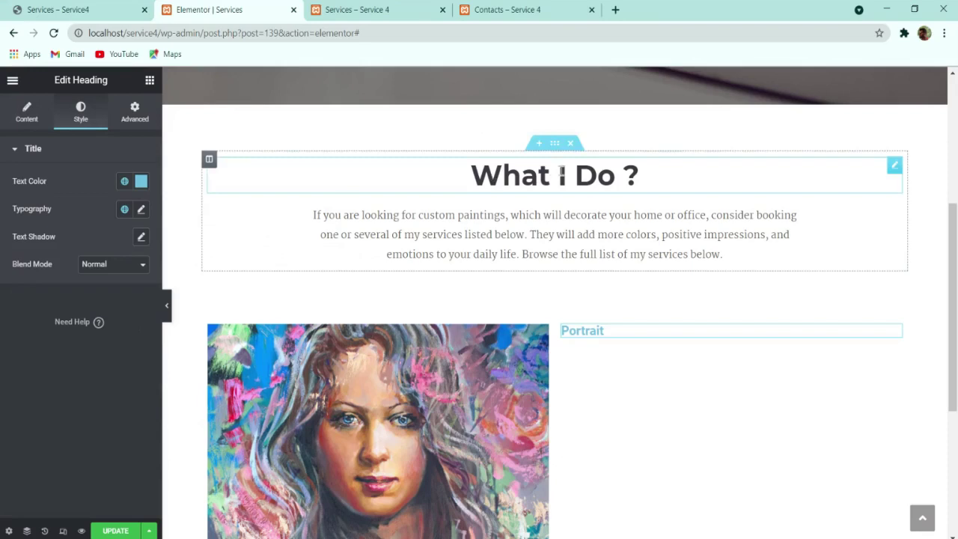
right_click(551, 173)
click(586, 230)
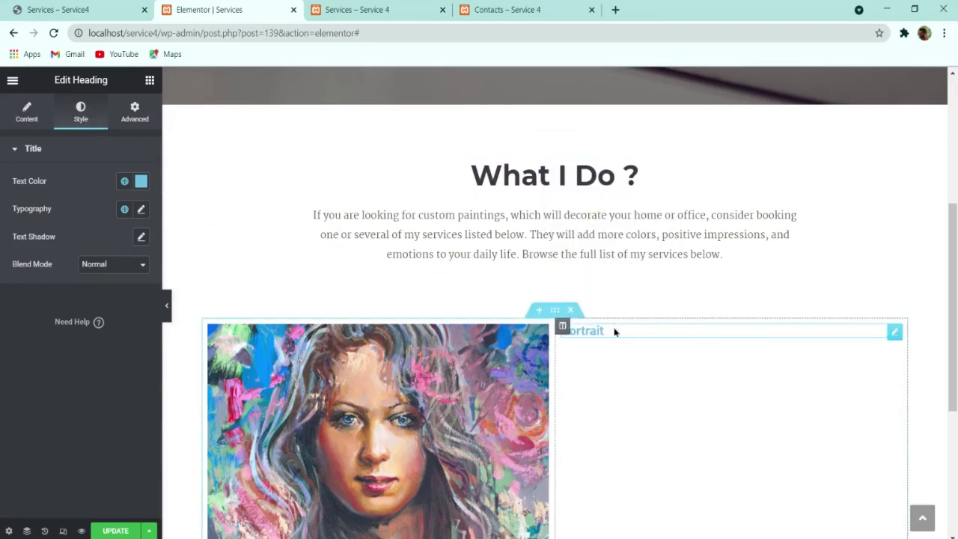
right_click(617, 334)
click(641, 363)
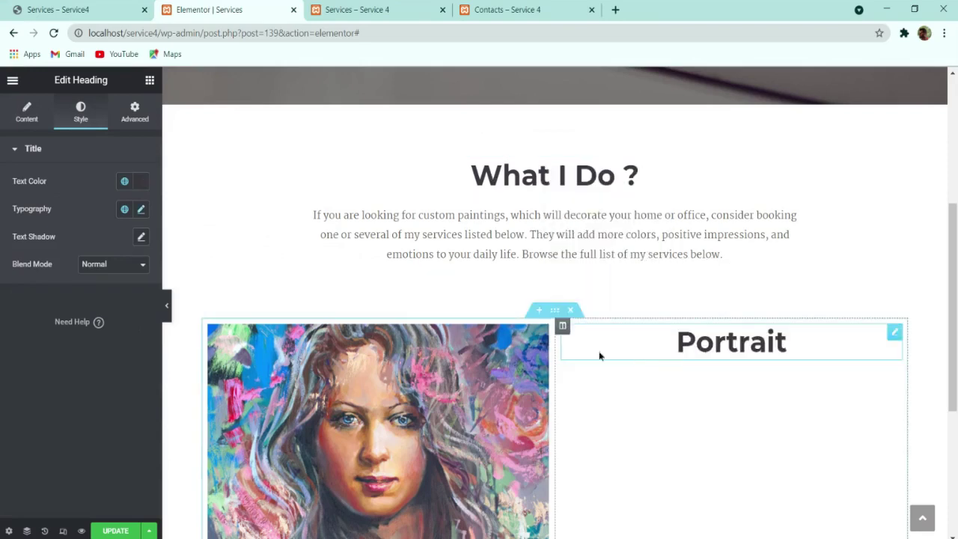
click(26, 113)
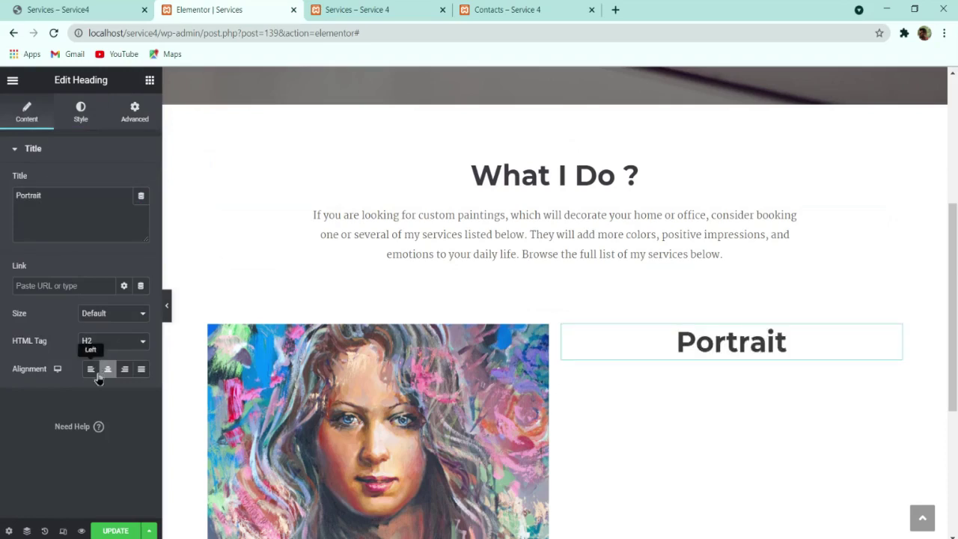
click(90, 370)
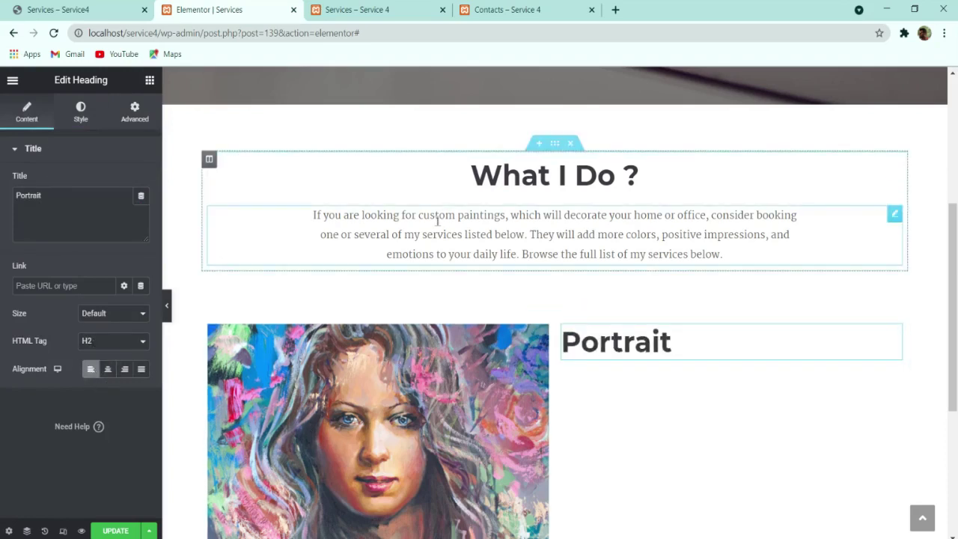
Step: Duplicate the intro paragraph, paste the portrait description, left-align it, and move it under Portrait
right_click(460, 232)
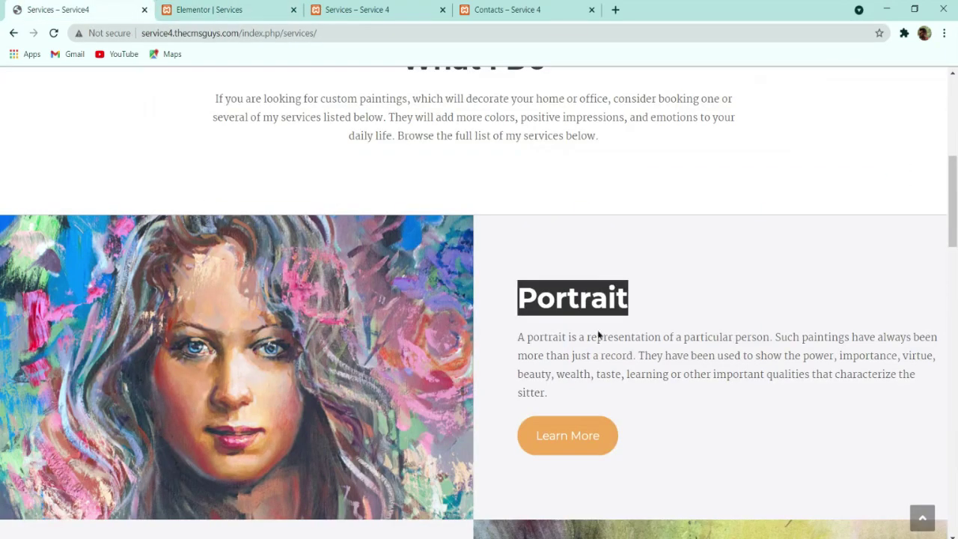
triple_click(634, 363)
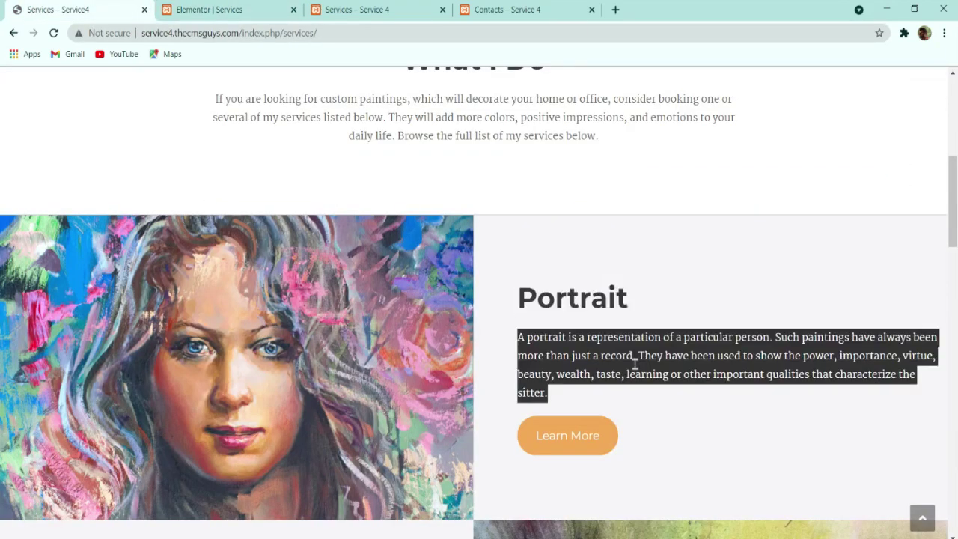
click(247, 9)
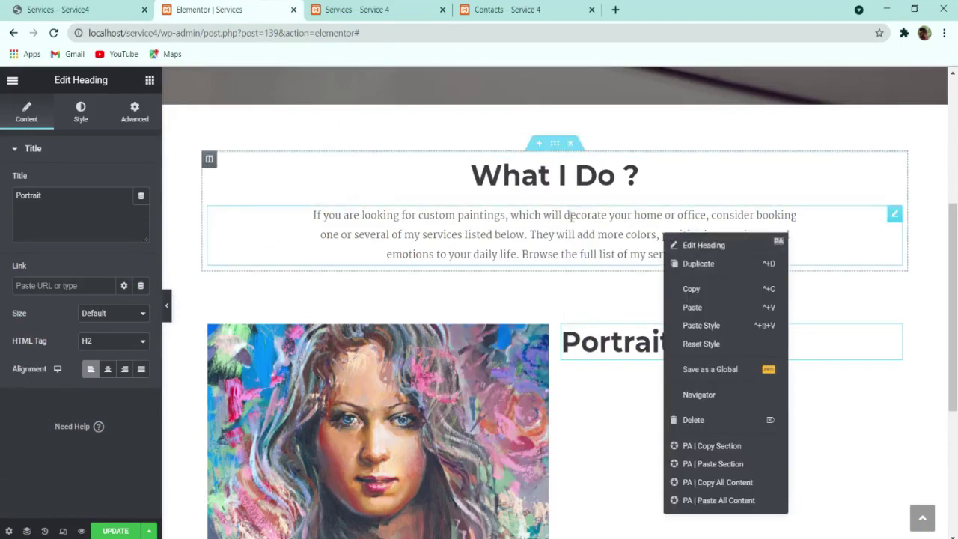
click(690, 263)
triple_click(43, 207)
key(ctrl+v)
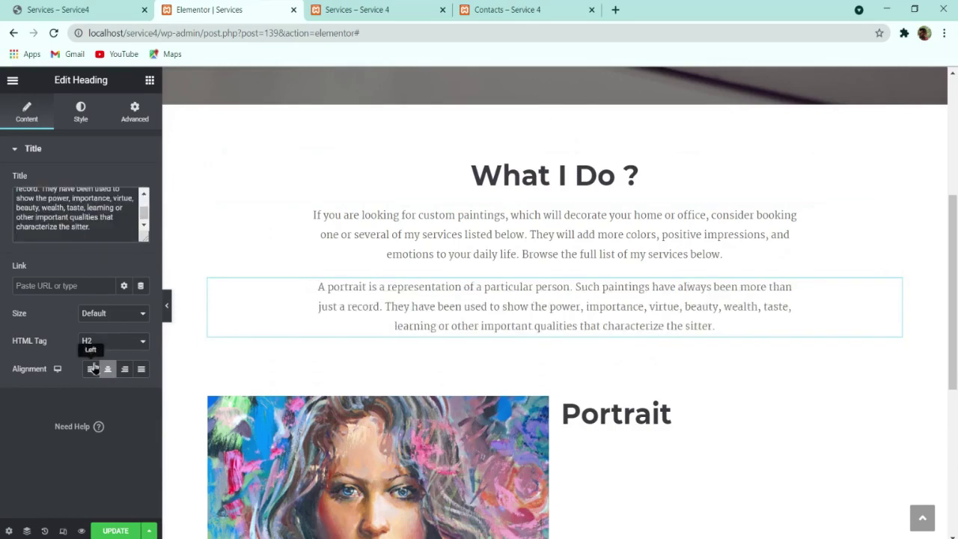
click(91, 368)
drag(895, 286, 764, 382)
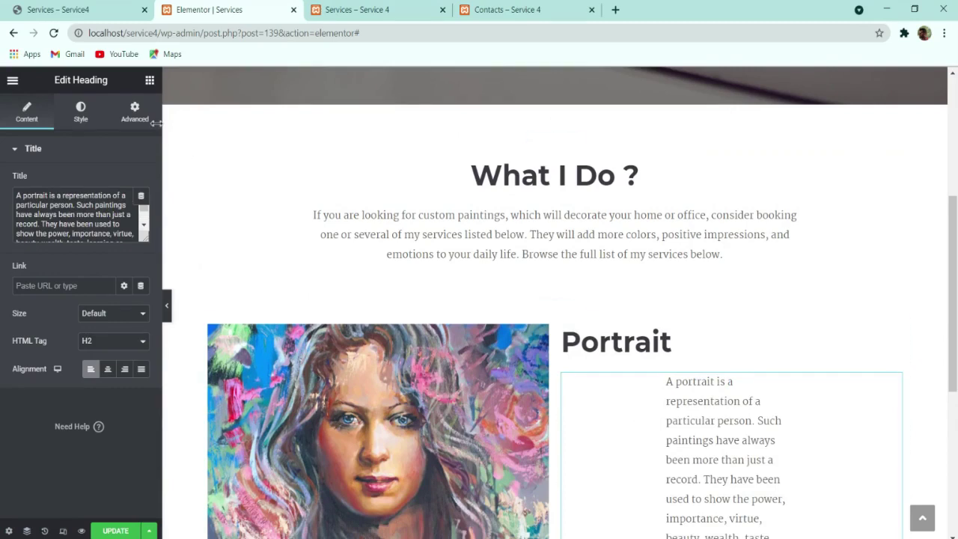
Step: Save the Services page and compare it with the live reference page before the home page
click(130, 124)
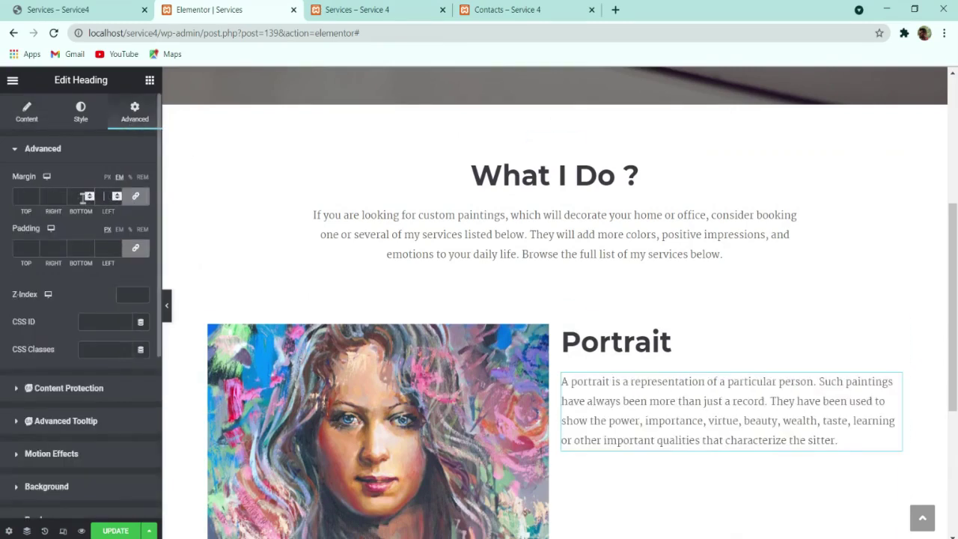
scroll(188, 352, down, 1)
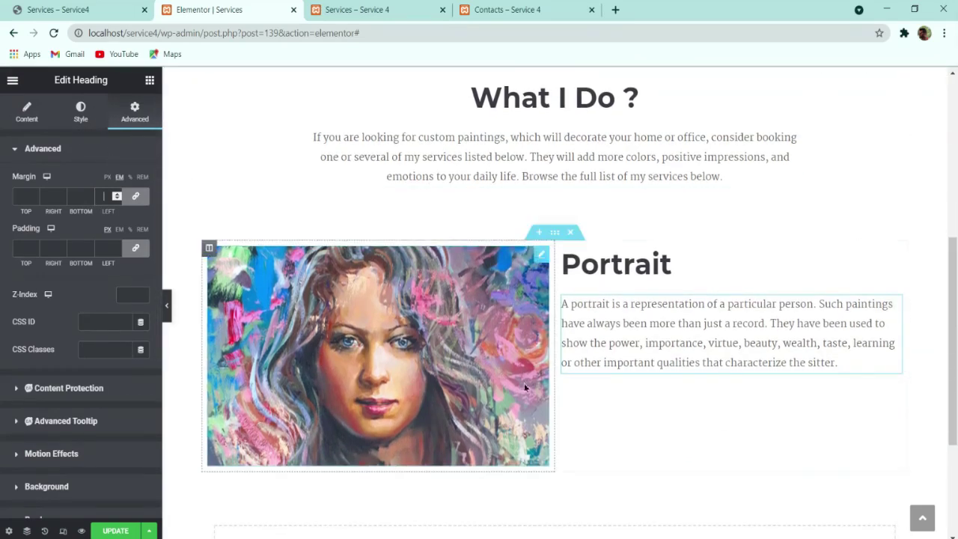
click(125, 531)
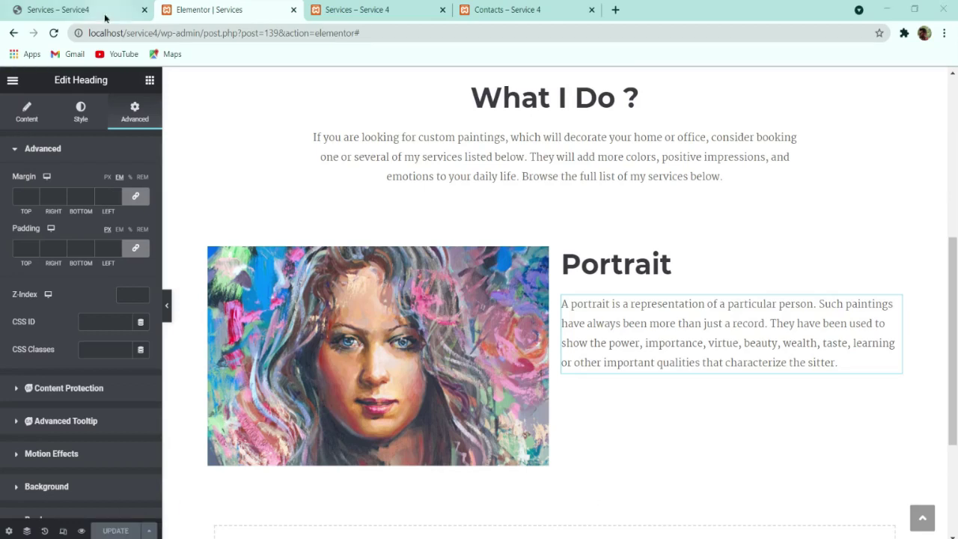
click(103, 13)
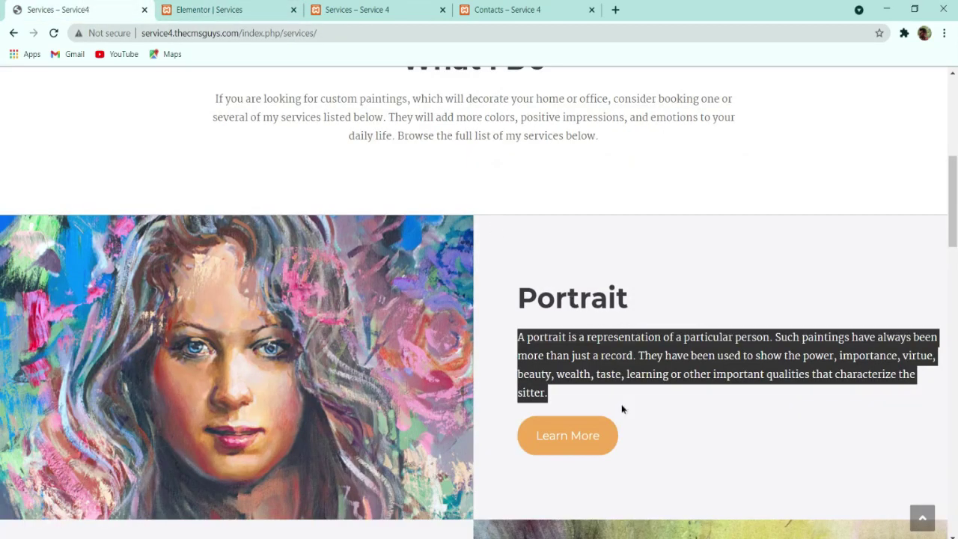
scroll(622, 409, down, 1)
click(704, 358)
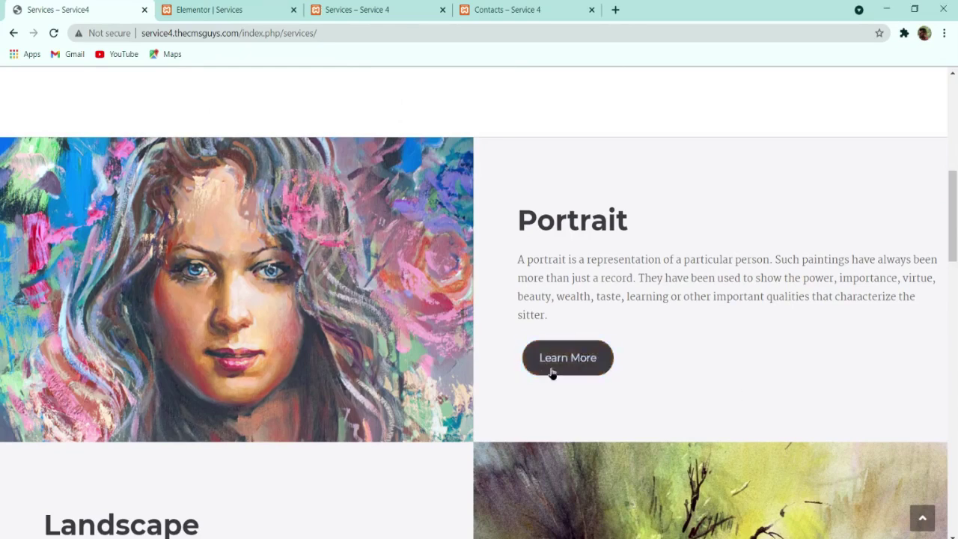
scroll(580, 215, down, 3)
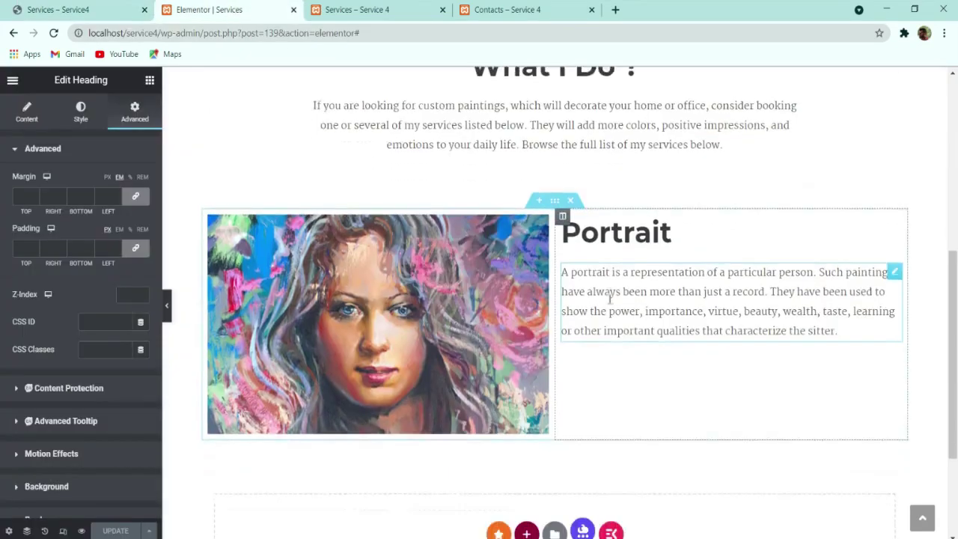
scroll(600, 197, up, 2)
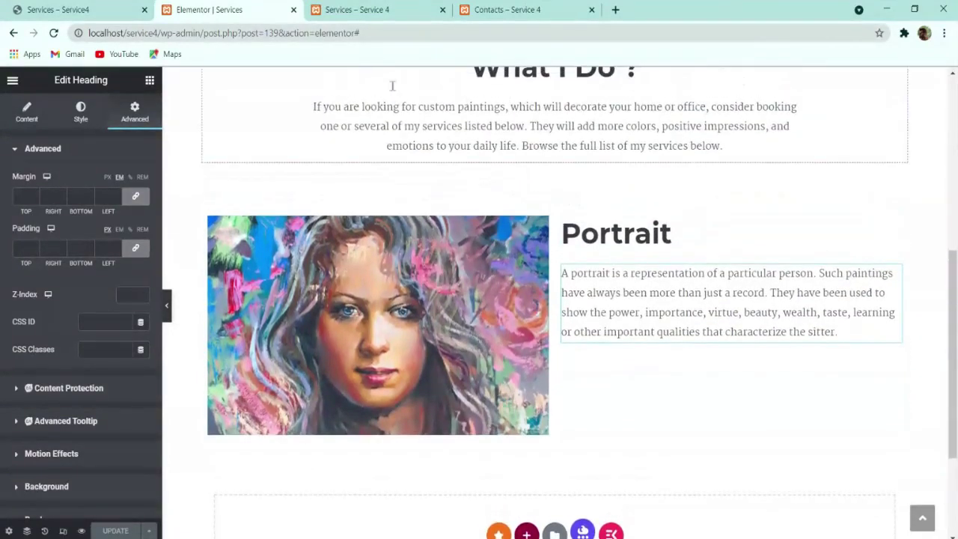
click(348, 6)
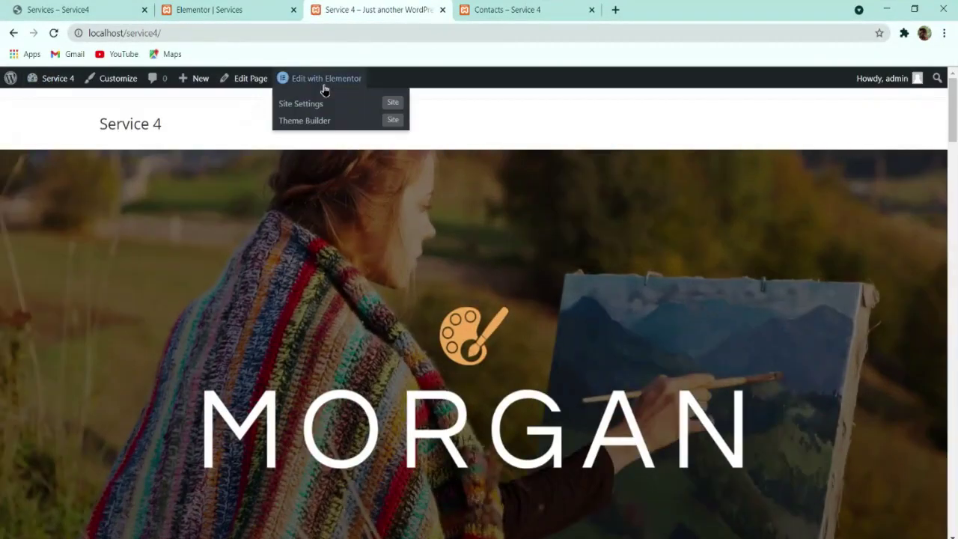
Step: Open the Home page in Elementor and copy its View My Portfolio button
click(324, 87)
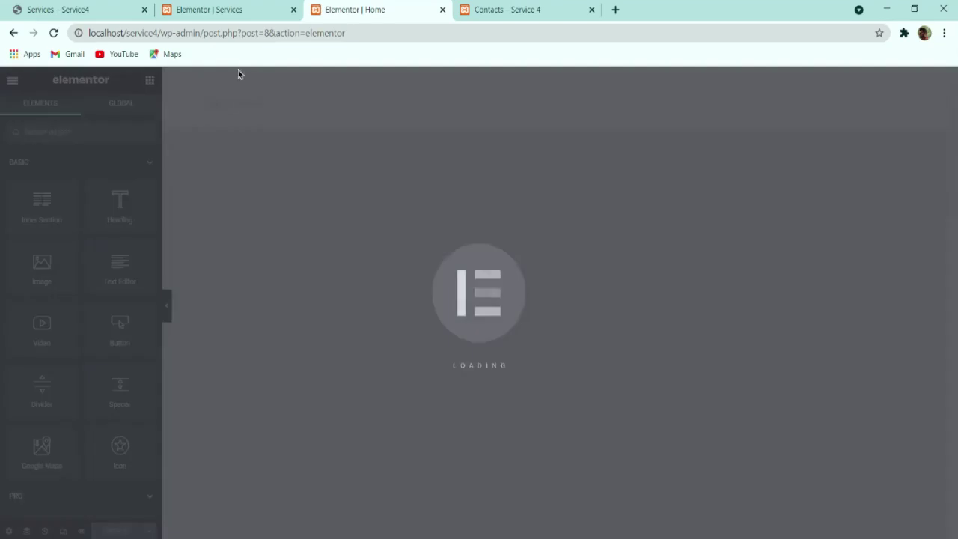
scroll(480, 173, down, 4)
scroll(481, 173, down, 15)
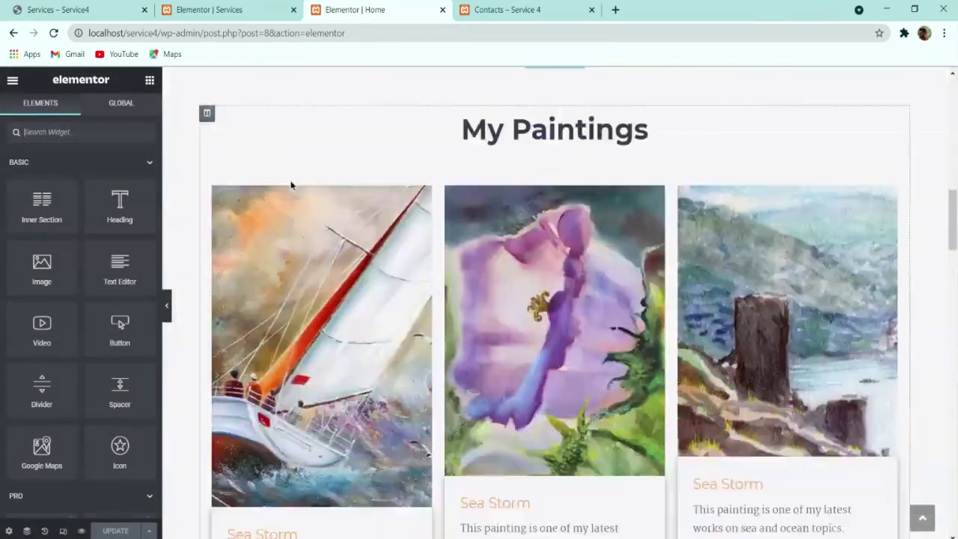
scroll(393, 194, up, 3)
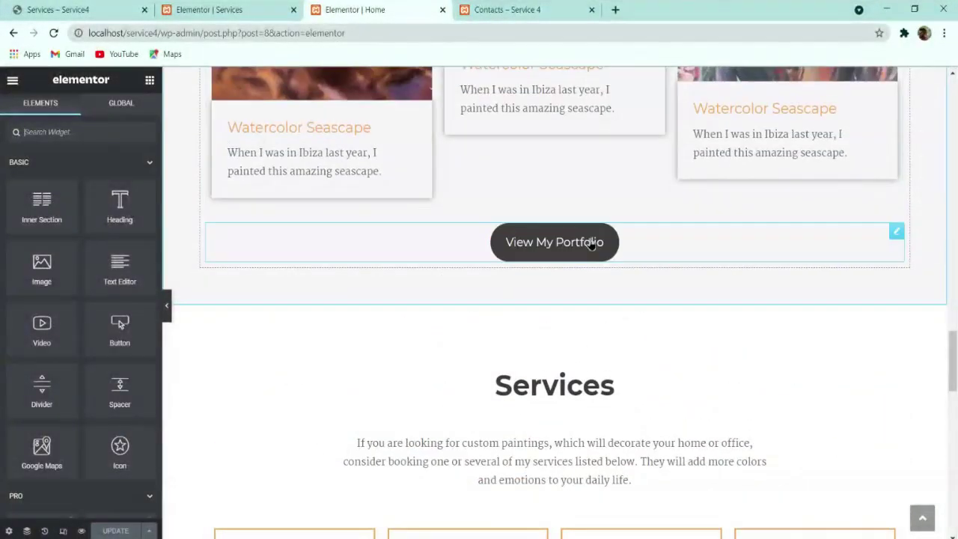
right_click(591, 239)
click(620, 291)
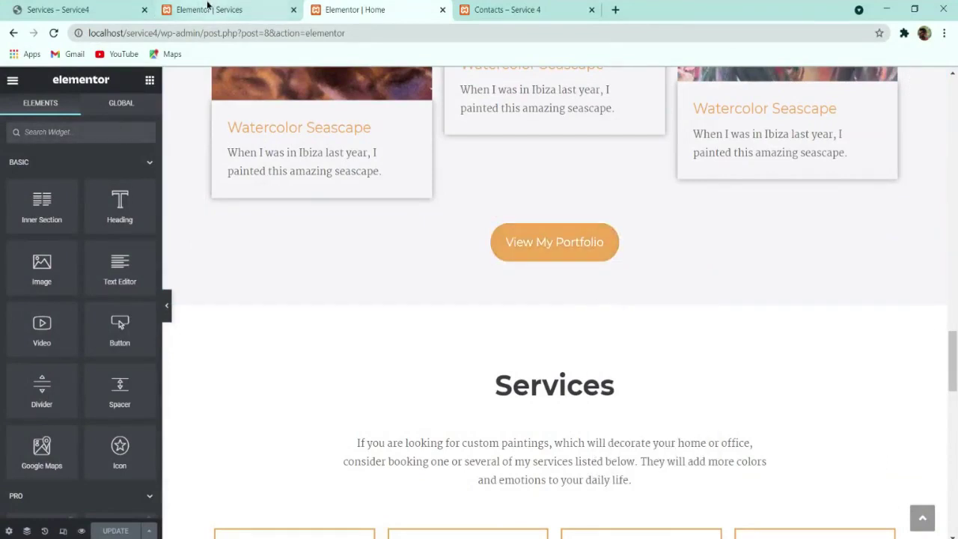
Step: Paste the button under the Portrait paragraph, align it left, and compare with the live page
click(210, 10)
right_click(615, 363)
click(636, 363)
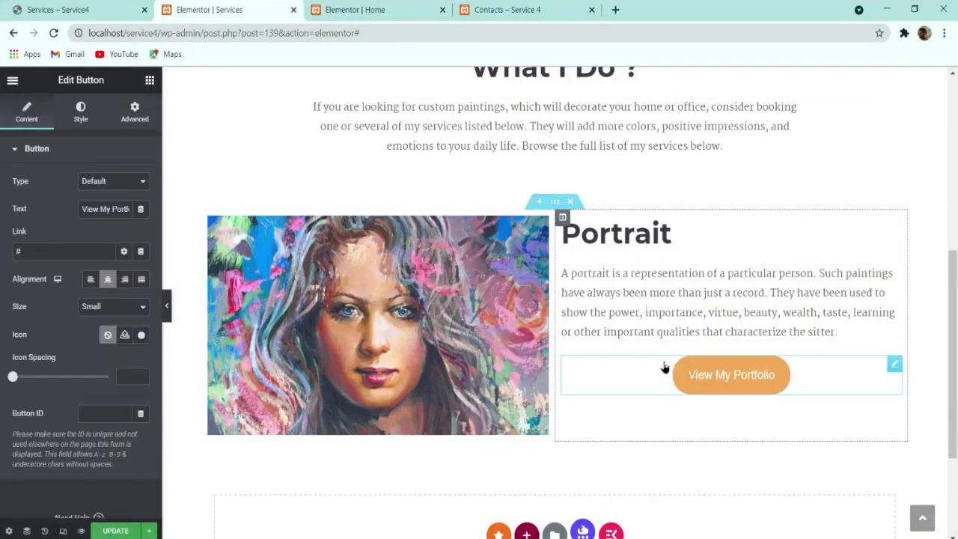
click(91, 278)
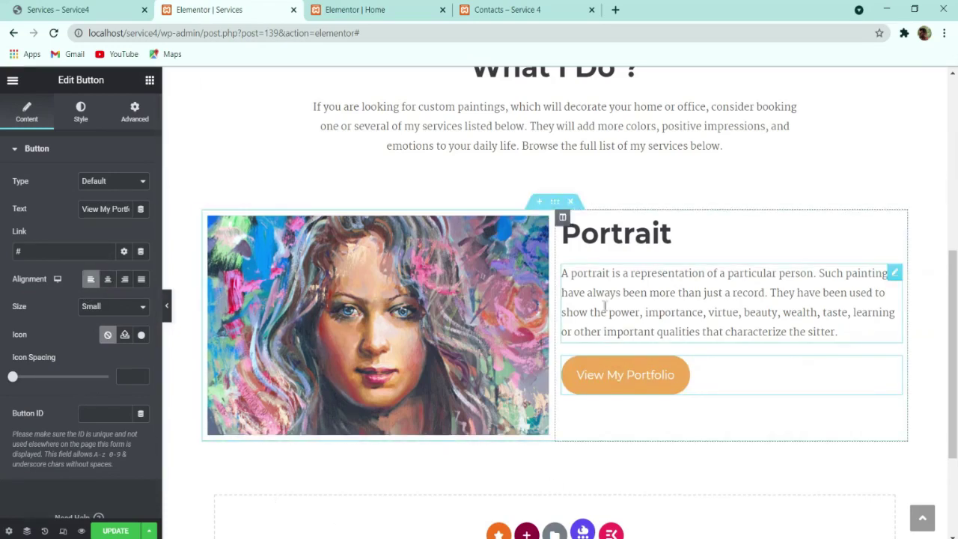
click(357, 10)
click(194, 9)
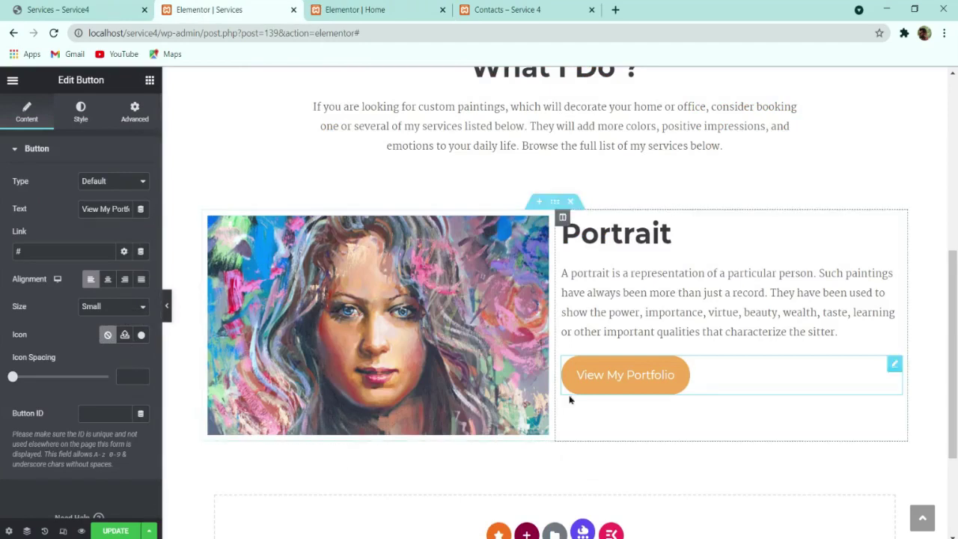
click(93, 7)
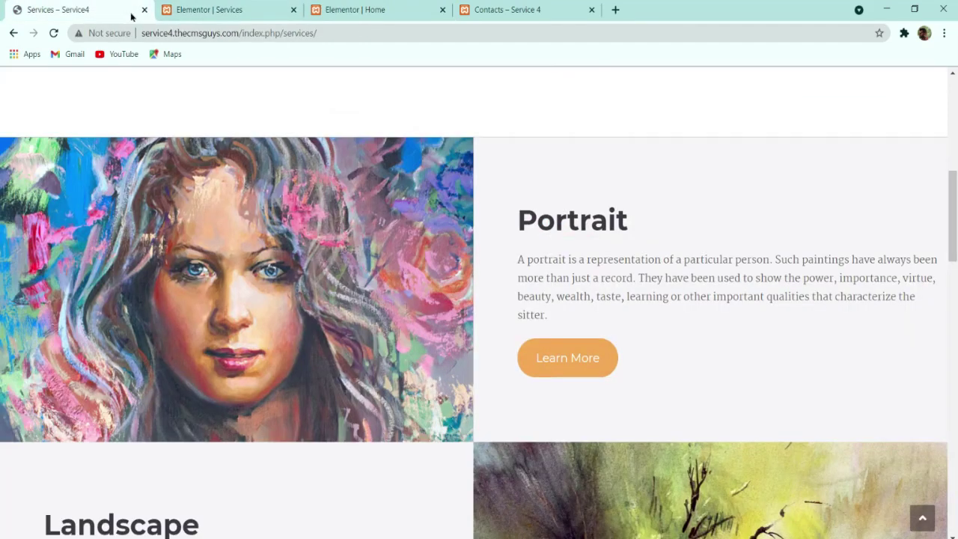
click(186, 9)
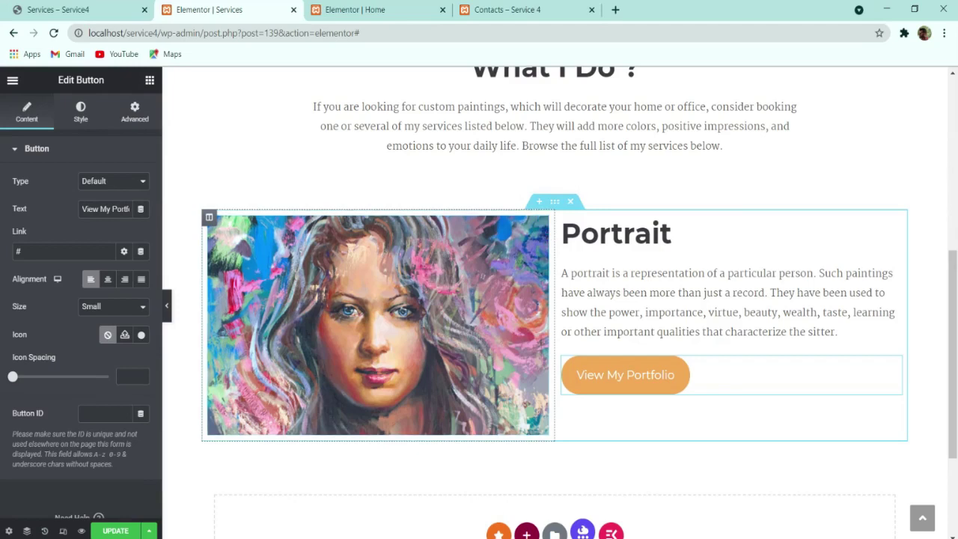
click(99, 7)
click(250, 8)
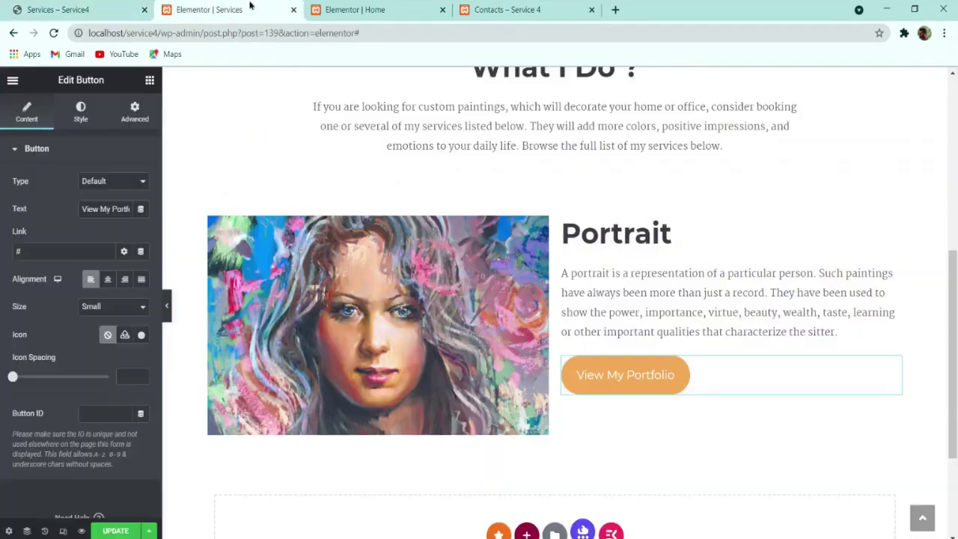
Step: Save the Services page and set the Portrait row's content width to Full Width
click(133, 530)
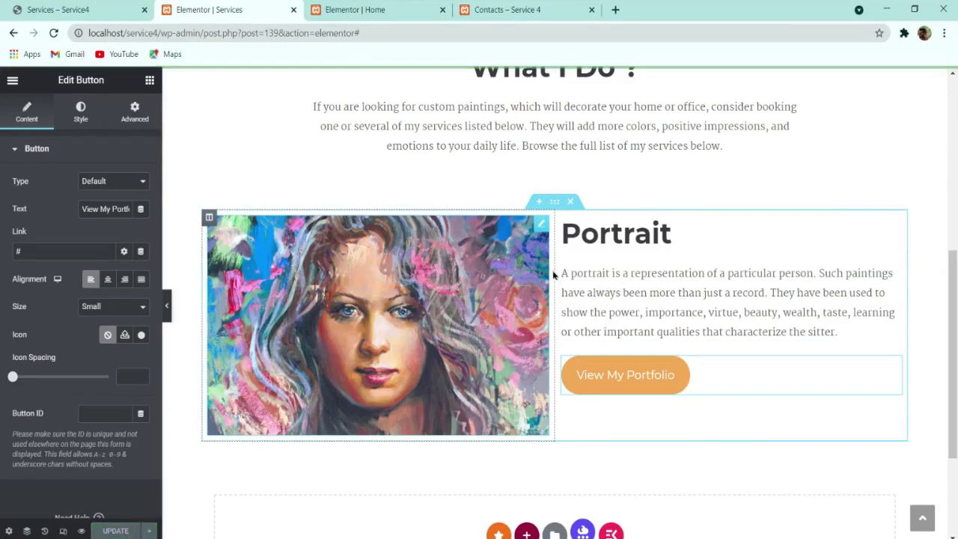
key(ctrl+1)
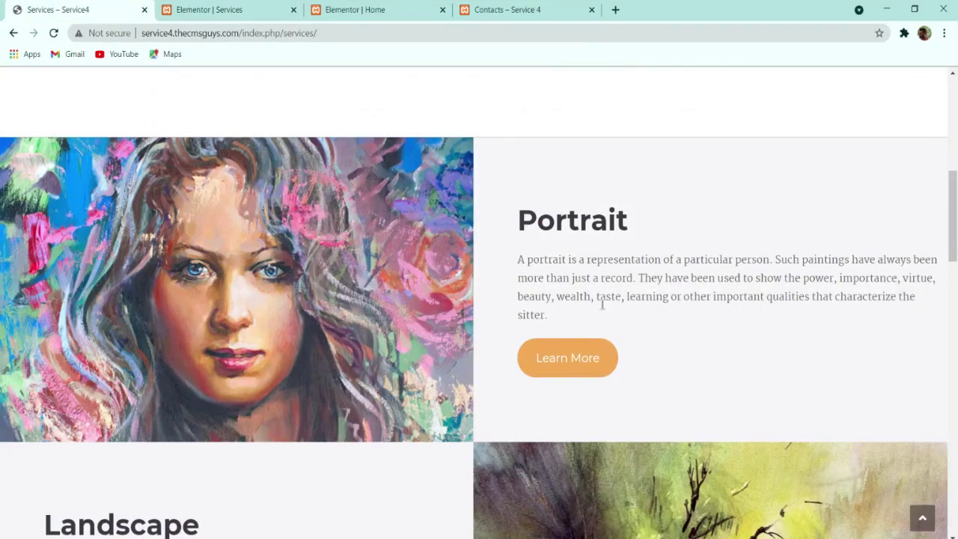
key(ctrl+2)
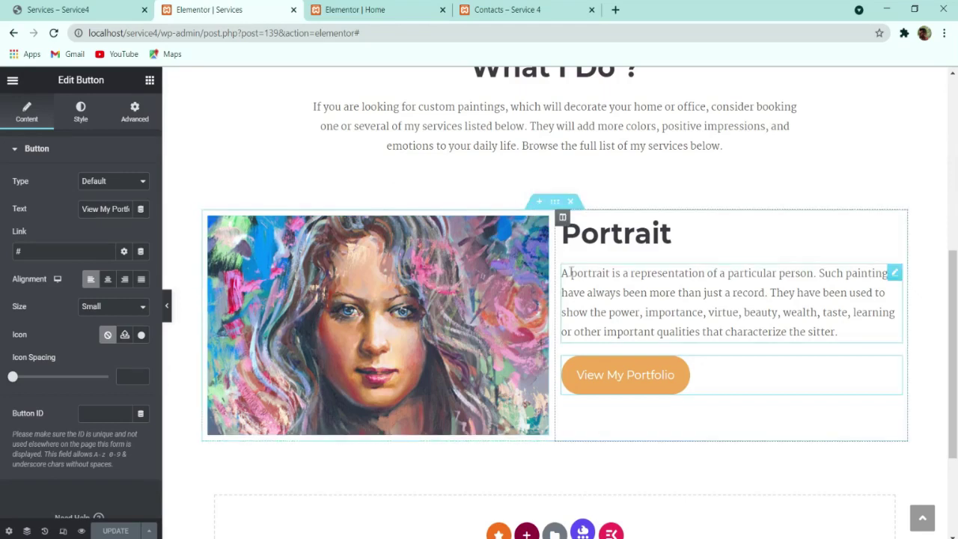
key(ctrl+1)
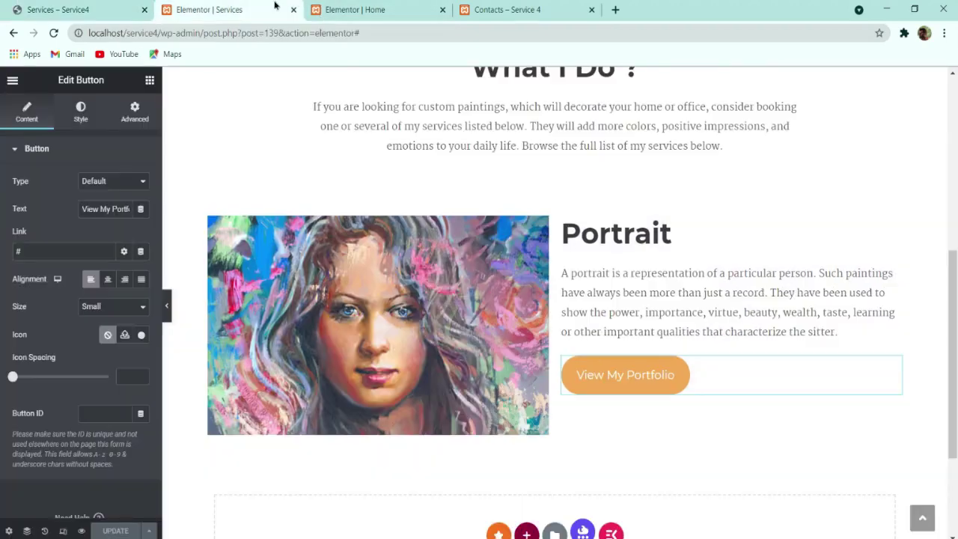
key(ctrl+2)
click(555, 204)
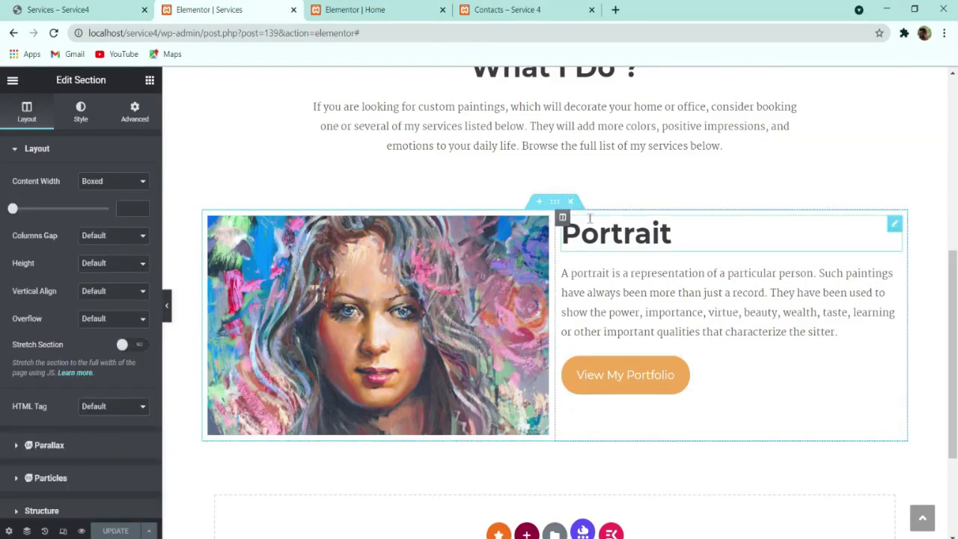
click(109, 196)
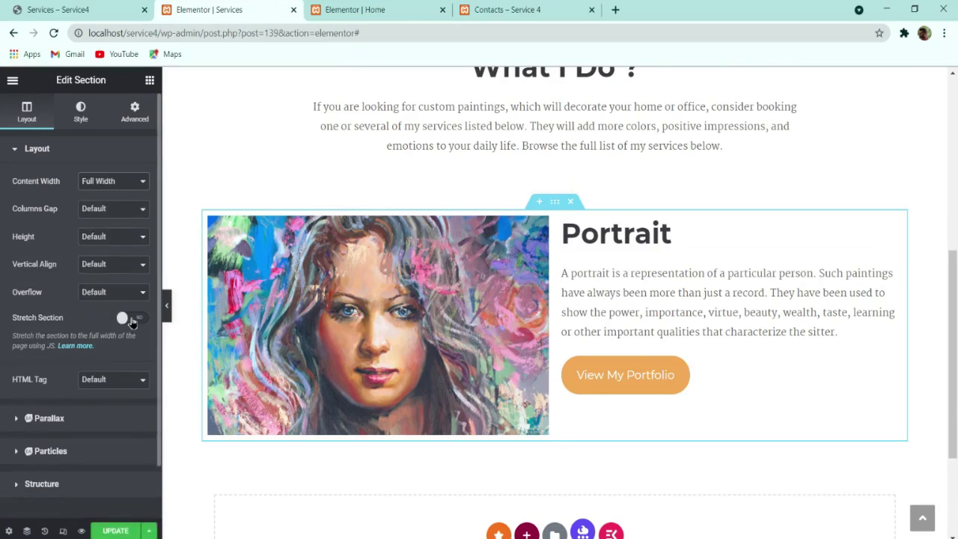
Step: Turn on Stretch Section for the Portrait row and set the image column's padding to 0
click(132, 319)
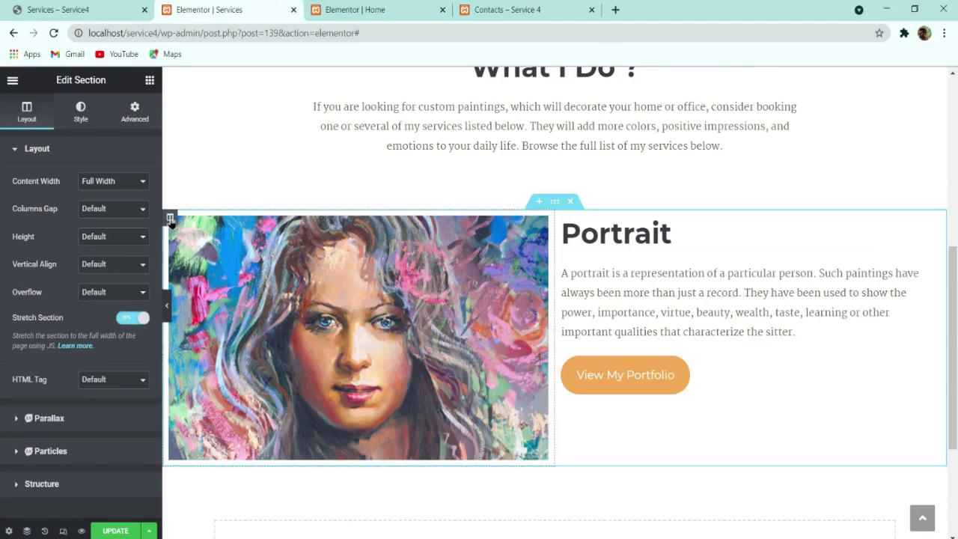
click(170, 218)
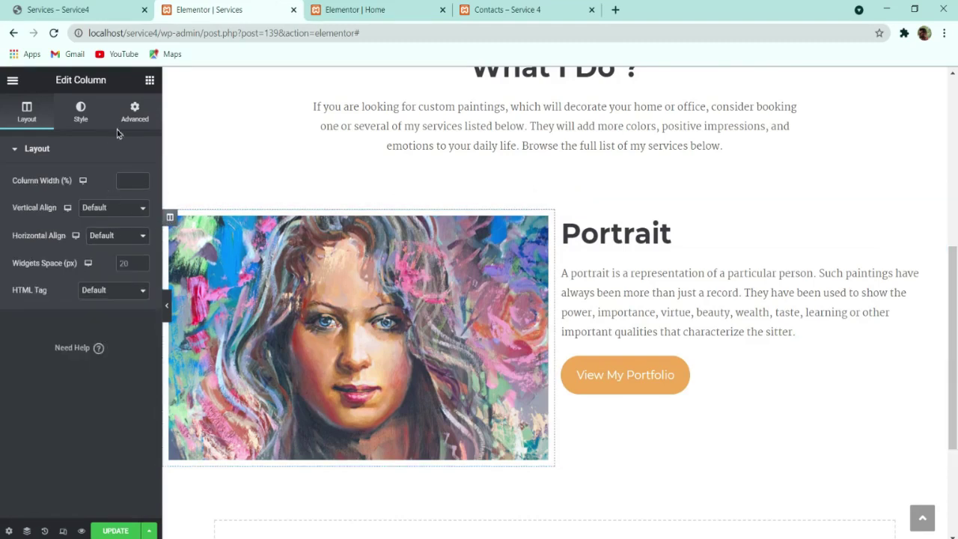
click(135, 113)
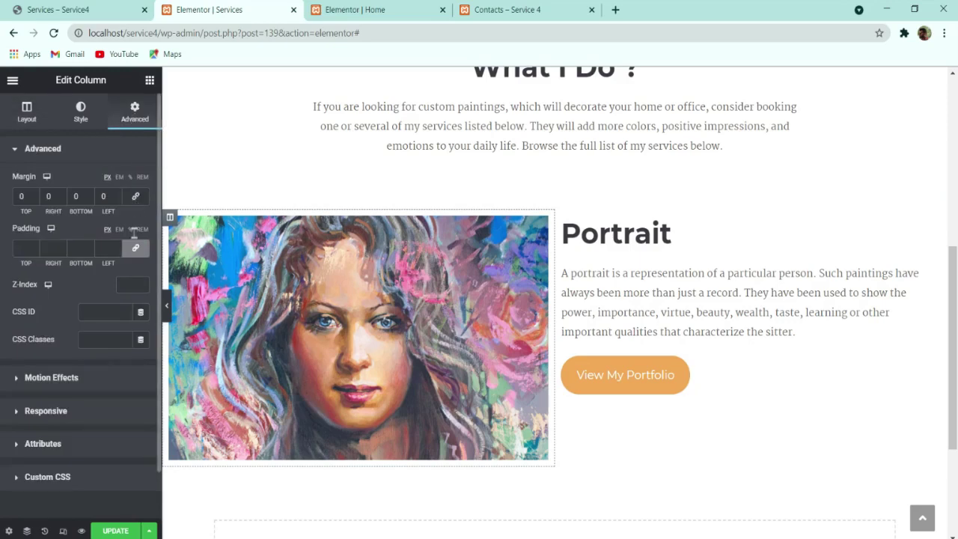
click(134, 247)
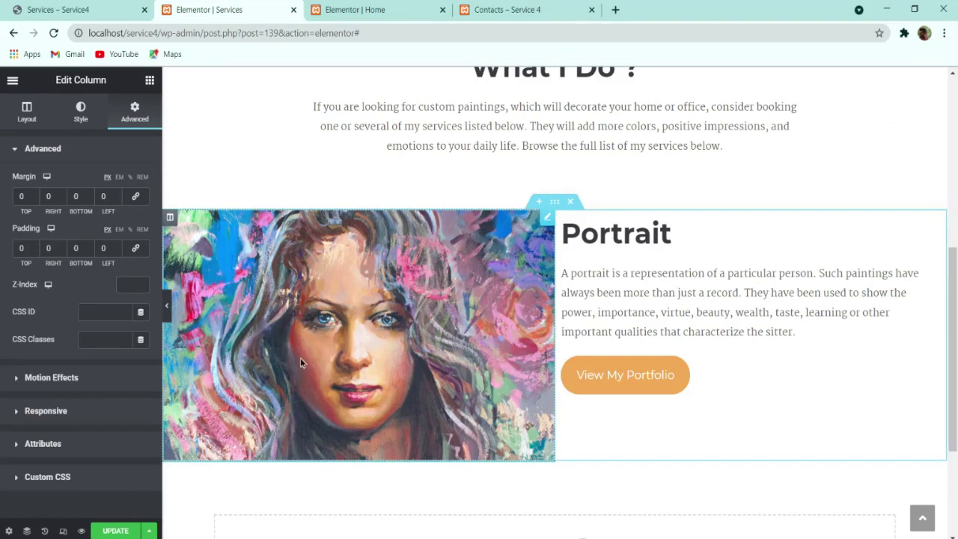
key(ctrl+1)
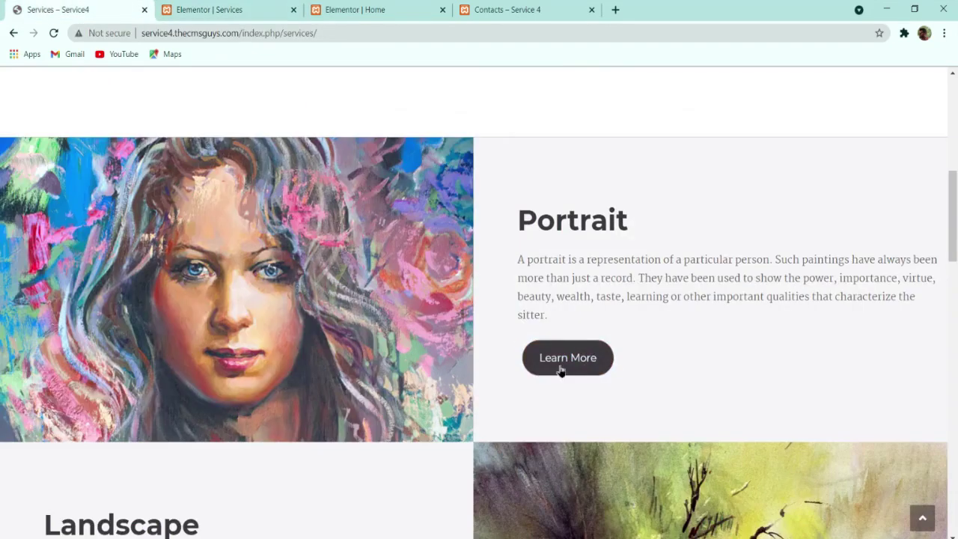
click(252, 7)
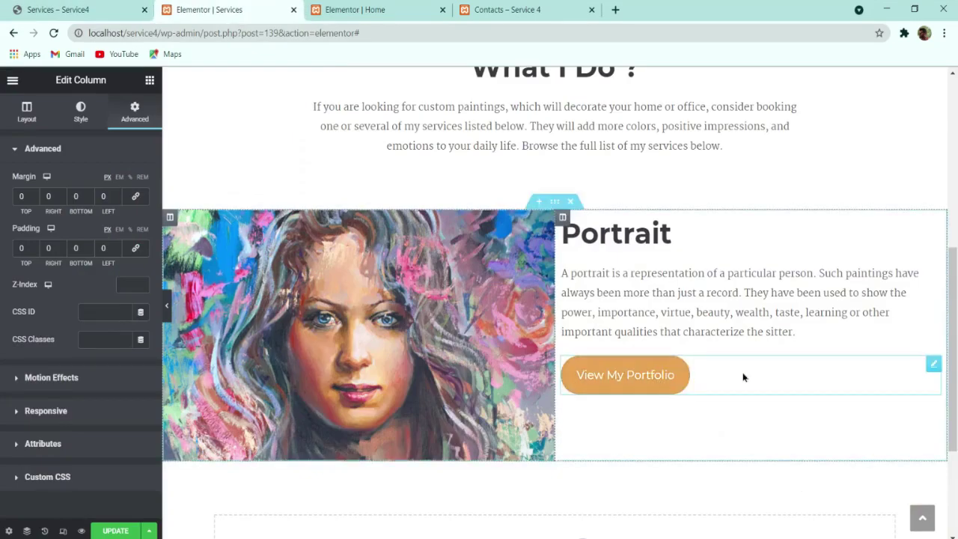
Step: Relabel the Portrait row's button to 'Learn More'
click(689, 382)
triple_click(93, 210)
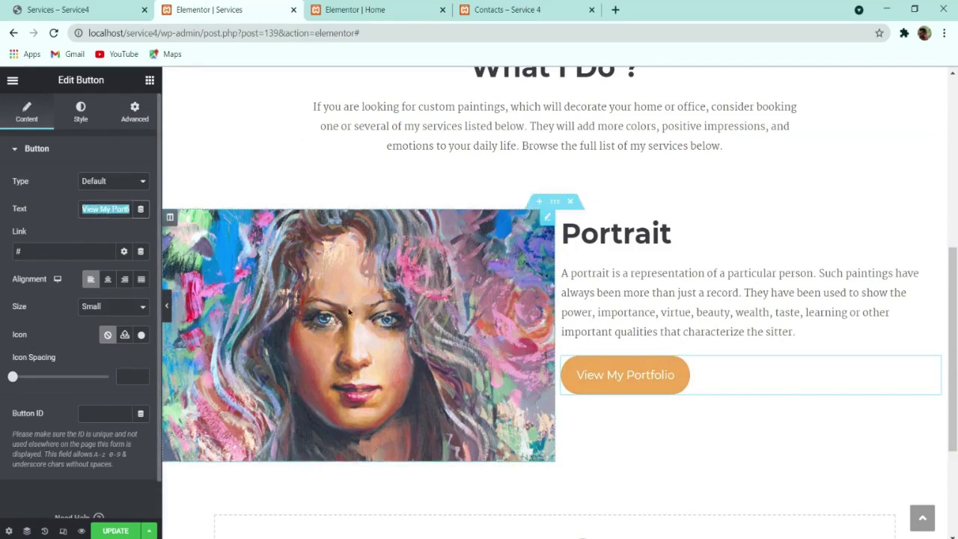
text(Learn More)
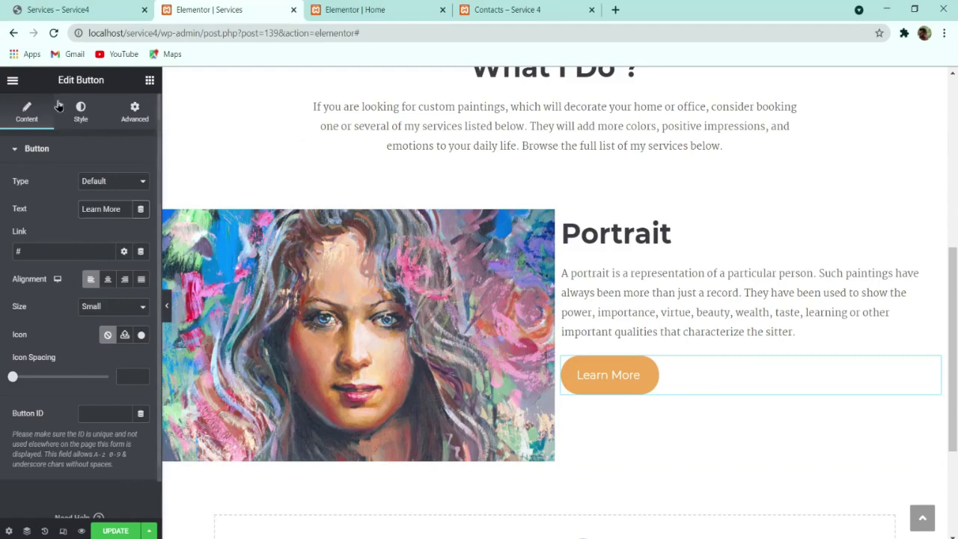
Step: Set the button's hover animation to Shrink, replacing a first Pulse choice
click(95, 114)
scroll(121, 338, down, 2)
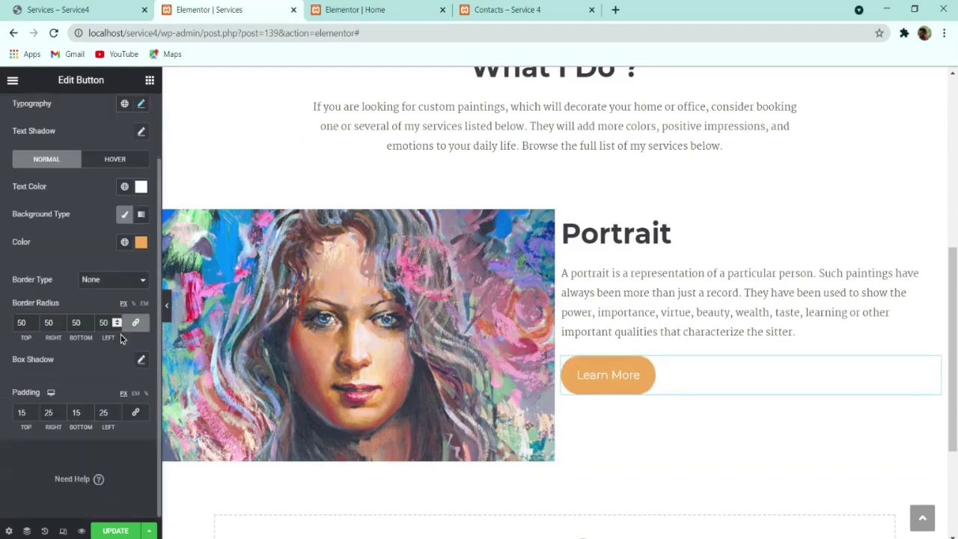
click(105, 161)
click(69, 285)
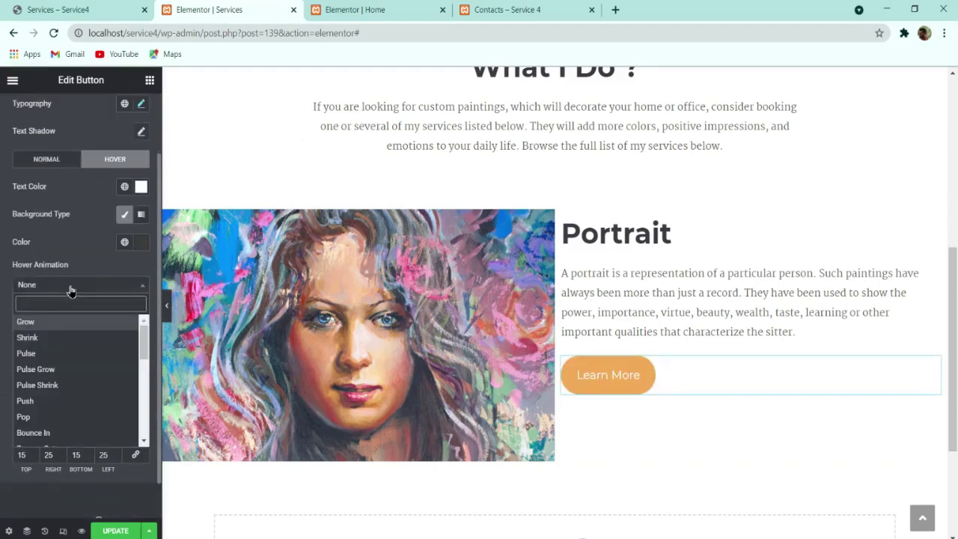
click(57, 352)
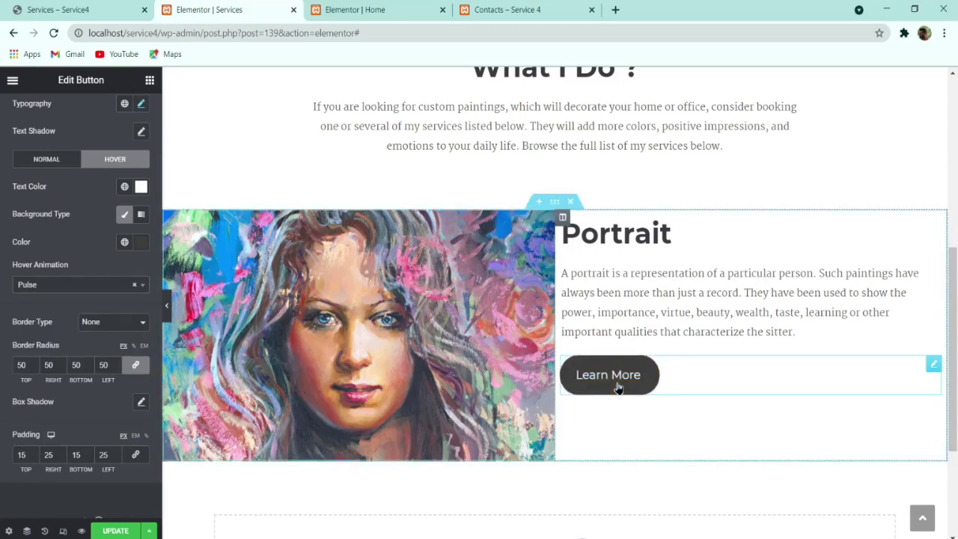
click(68, 285)
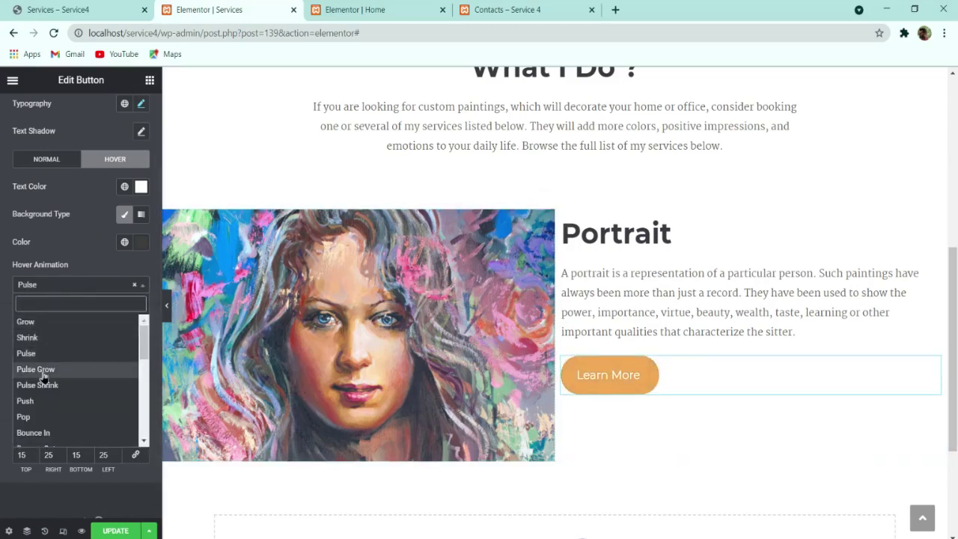
click(43, 337)
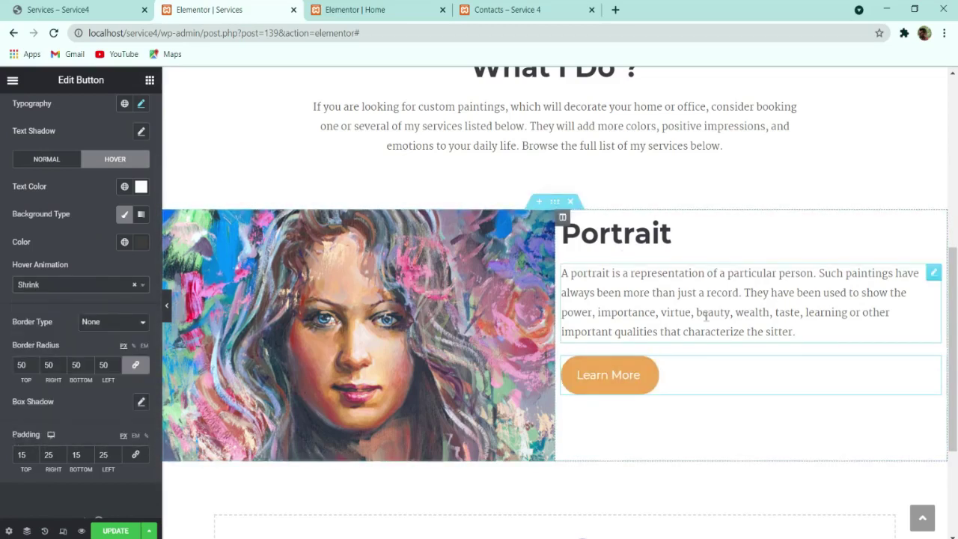
Step: Compare with the live Services page, then select the Portrait text column
click(75, 6)
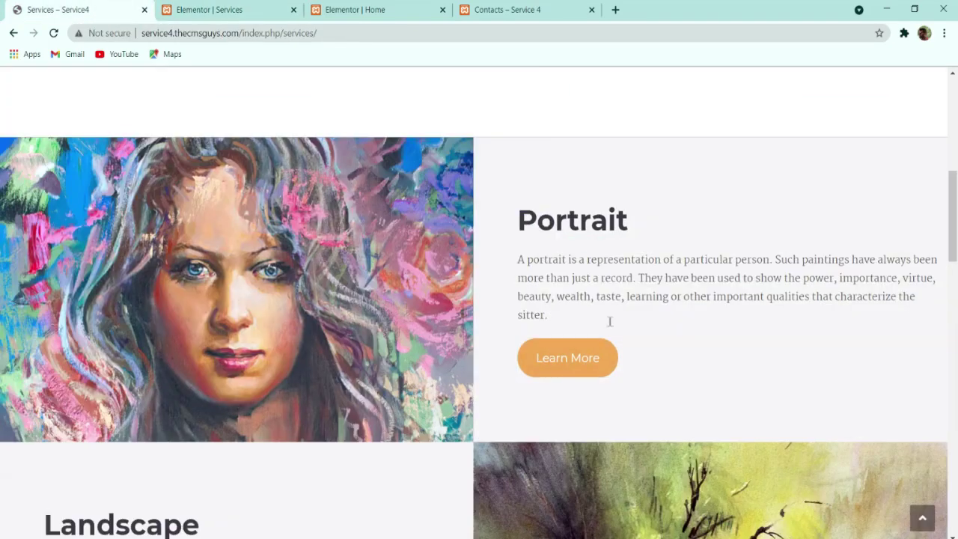
click(193, 9)
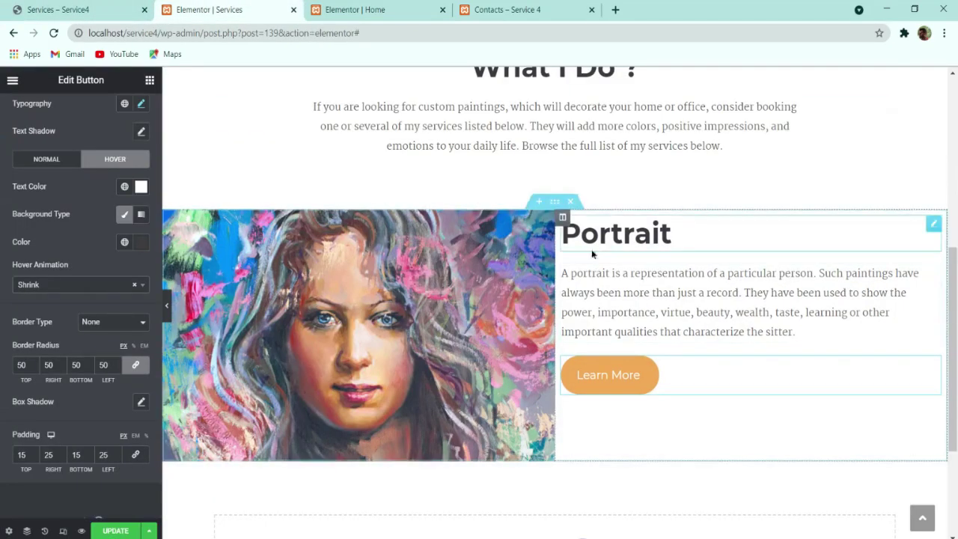
click(561, 218)
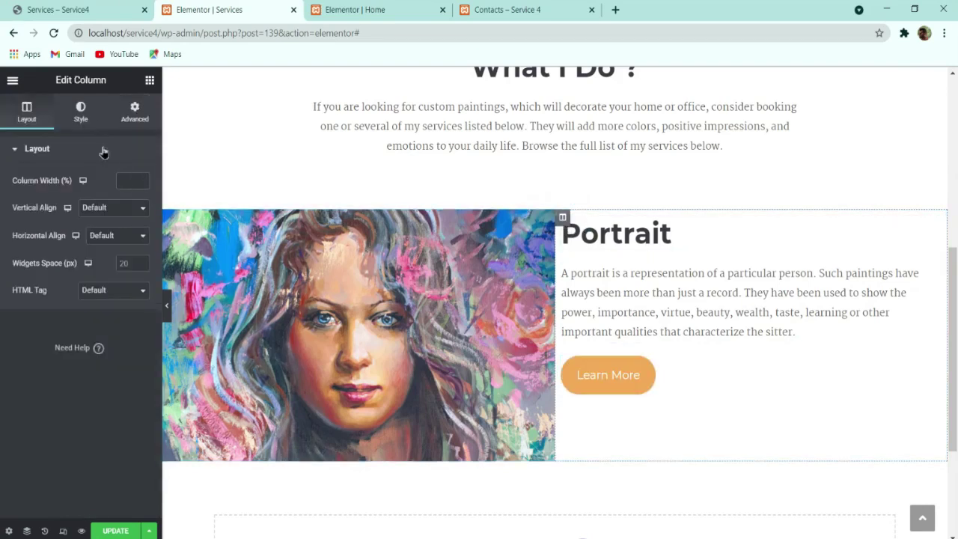
Step: Give the Portrait text column a light solid background colour and compare with the live page
click(90, 117)
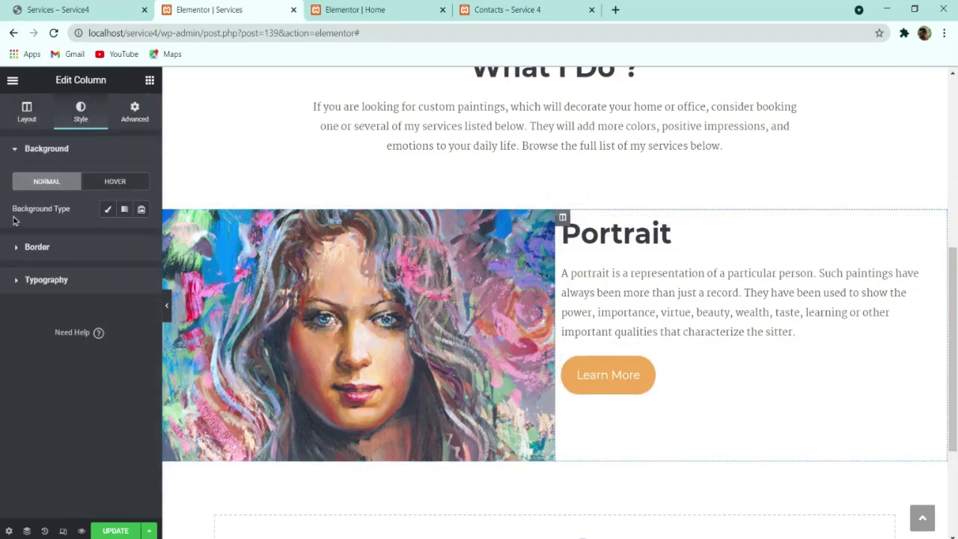
click(107, 212)
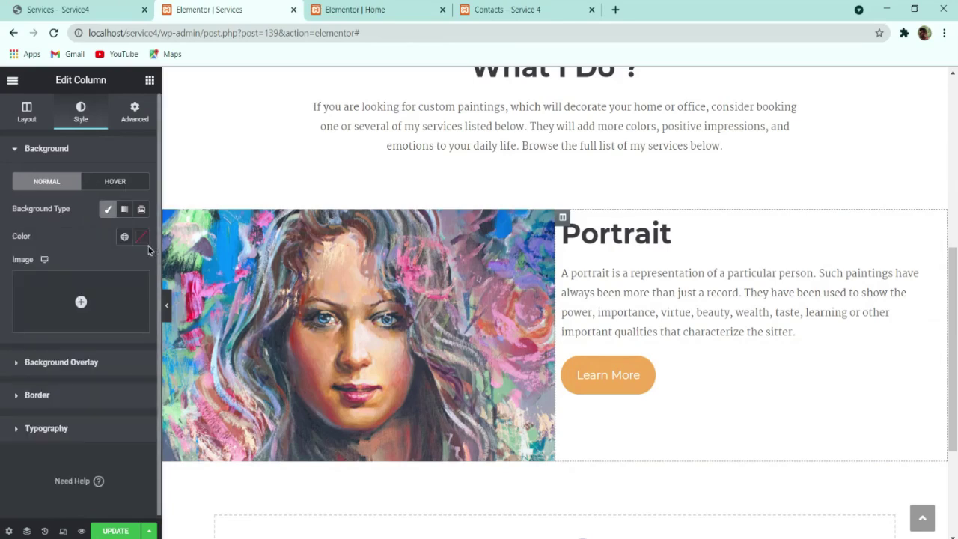
click(141, 237)
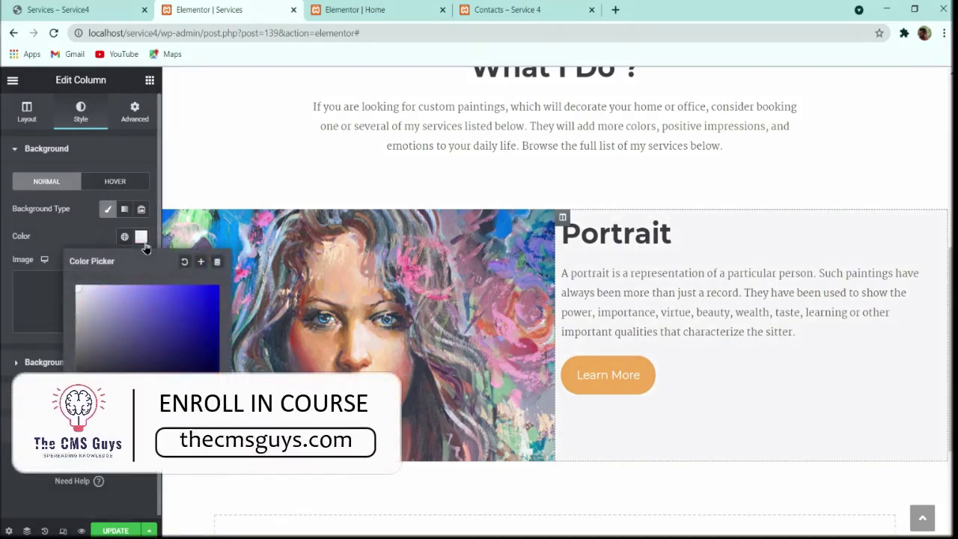
click(56, 233)
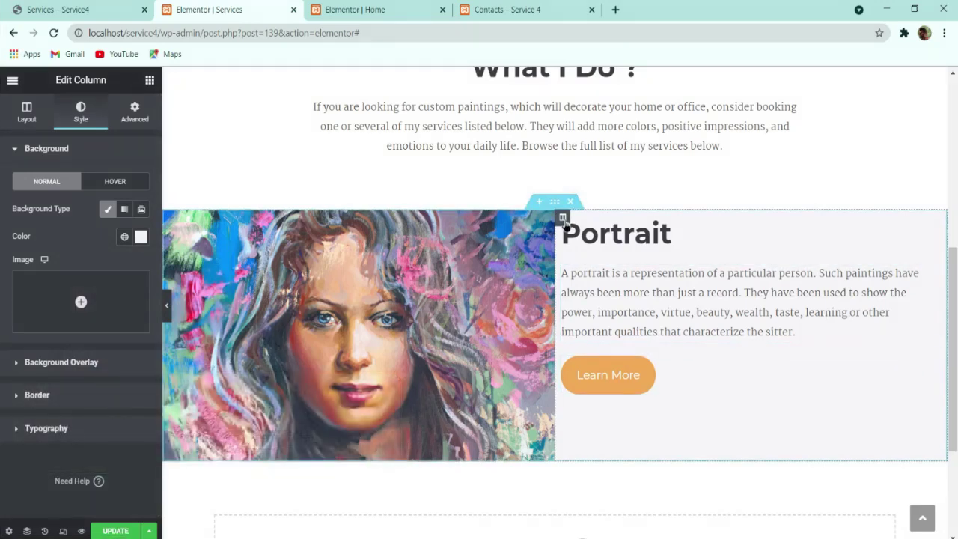
click(109, 6)
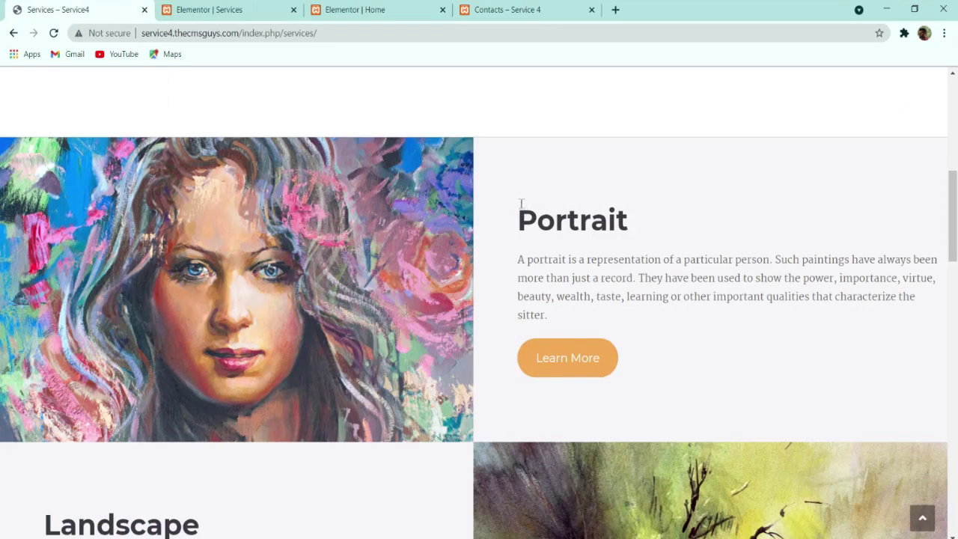
click(217, 9)
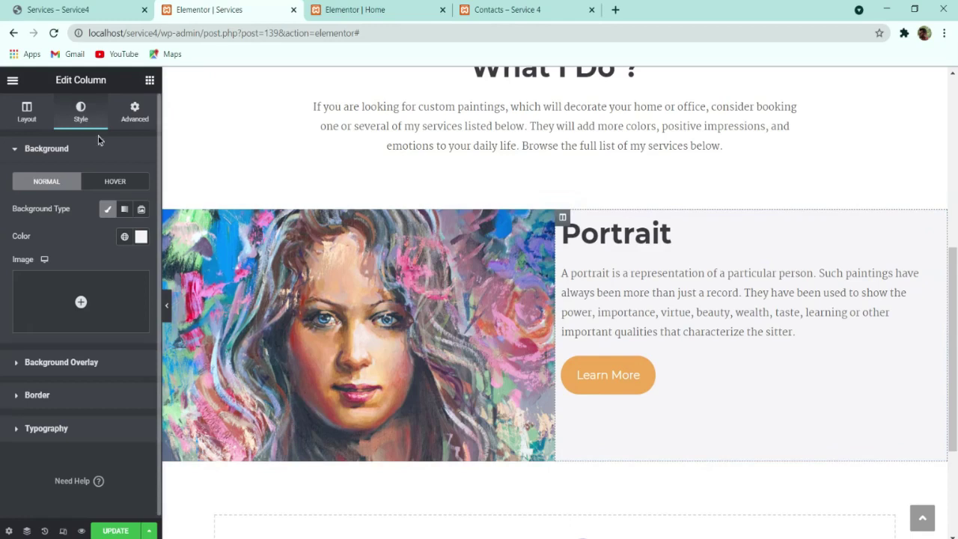
Step: Set the text column's unlinked EM padding to left 5 and right 2
click(133, 115)
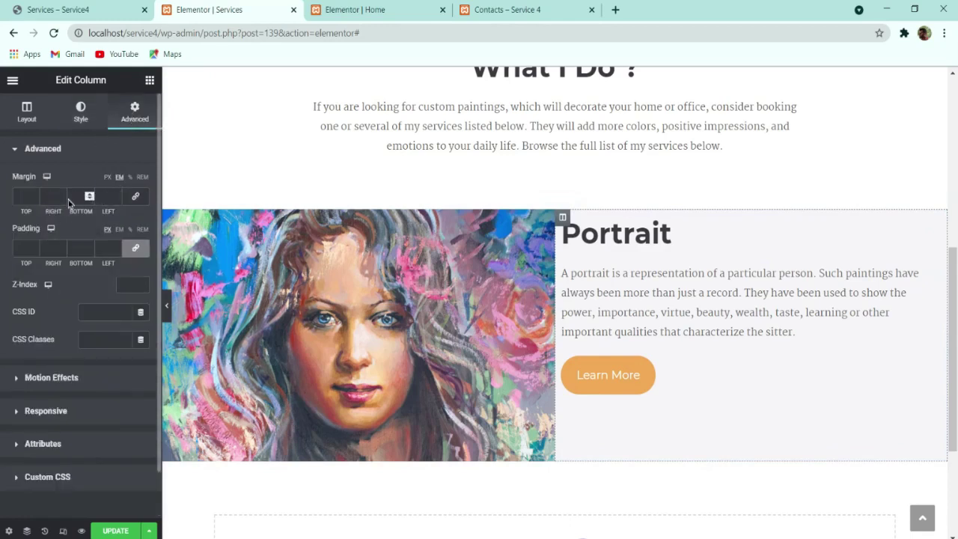
click(113, 194)
text(3.5)
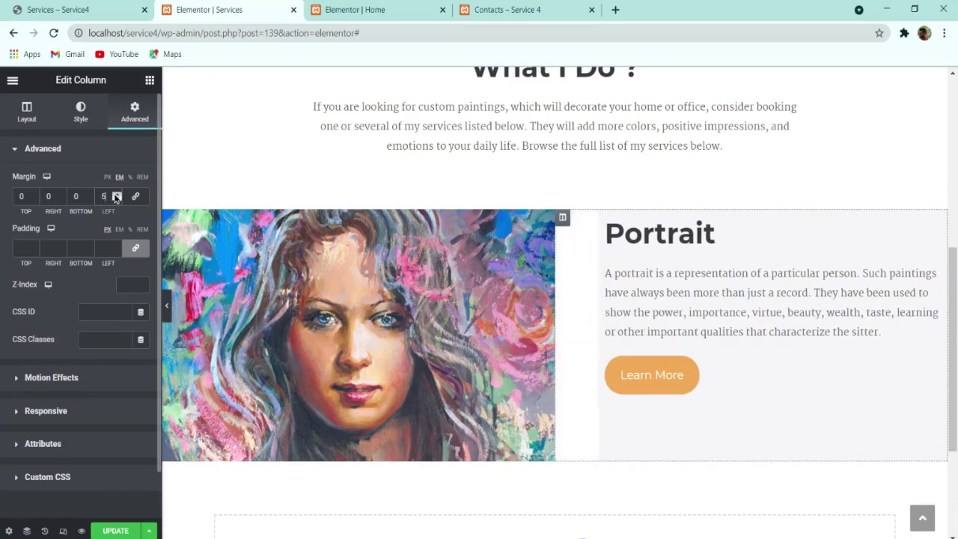
click(62, 194)
click(62, 194)
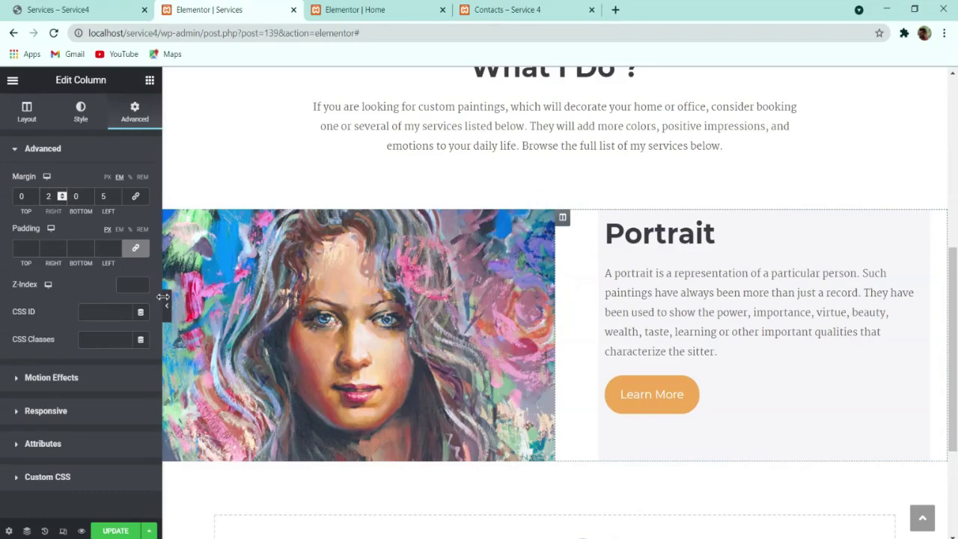
text(0)
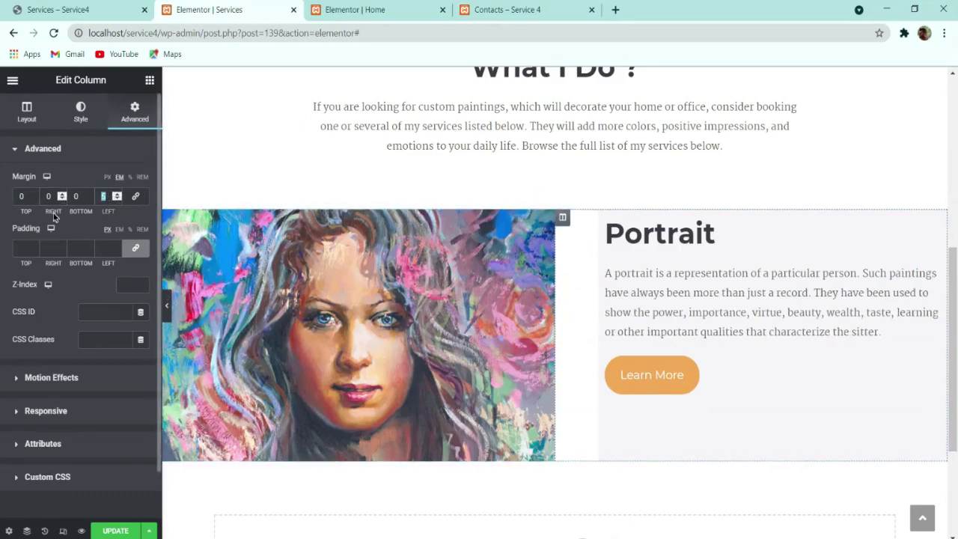
text(0)
click(120, 230)
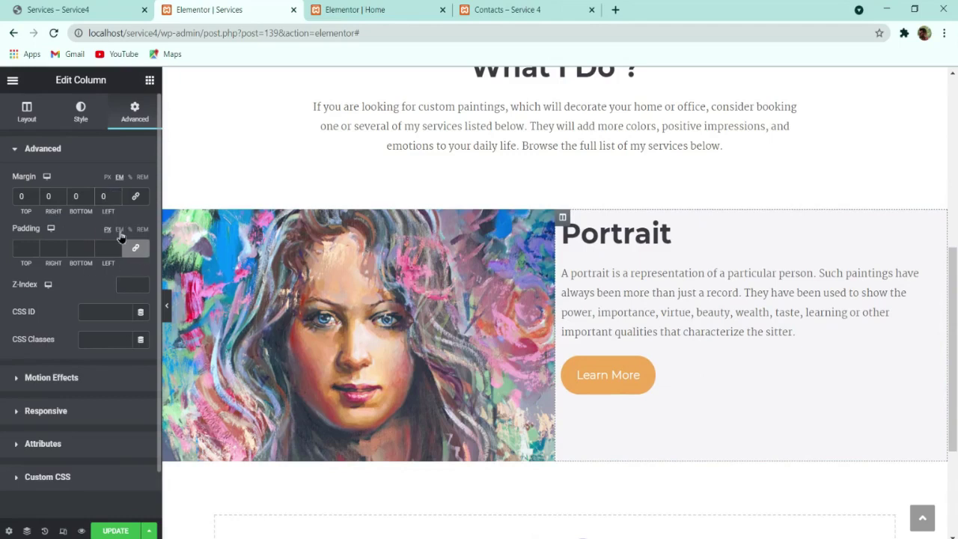
click(135, 249)
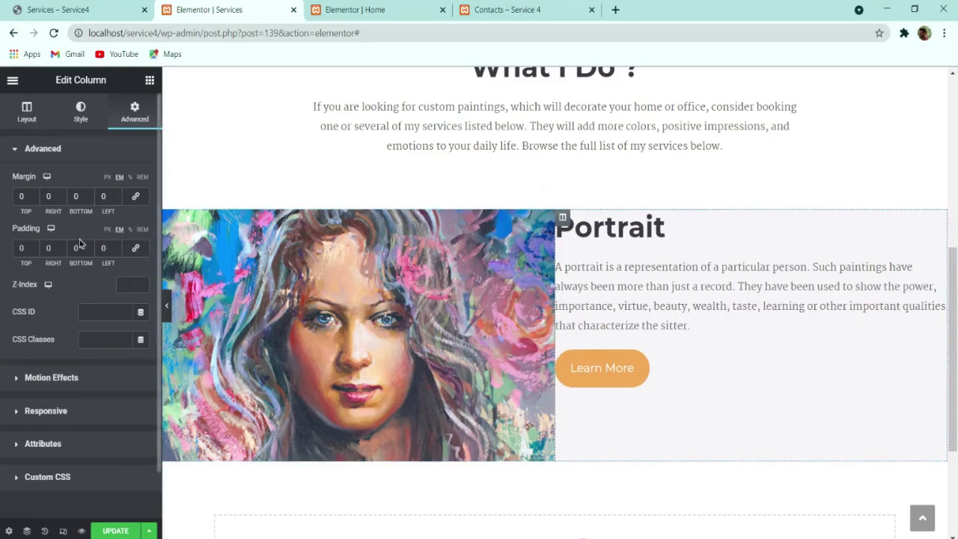
click(118, 249)
click(118, 249)
click(119, 249)
click(119, 249)
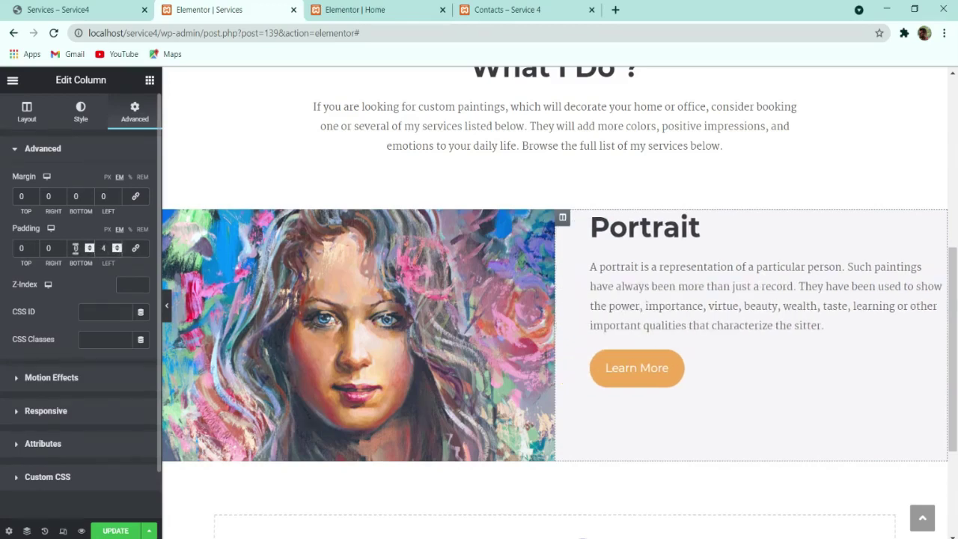
click(117, 245)
click(63, 249)
click(63, 248)
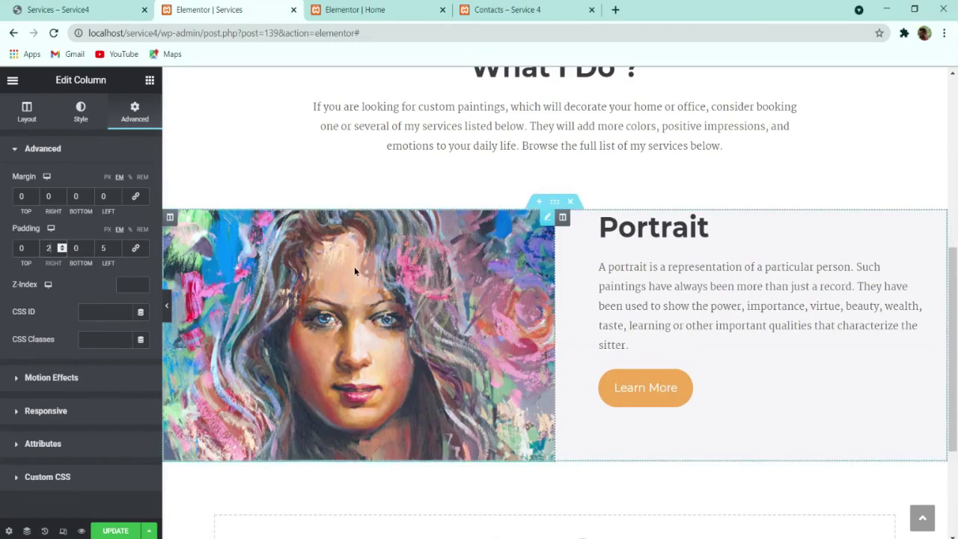
Step: Centre the Portrait text vertically beside the painting and preview it against the live page
click(216, 233)
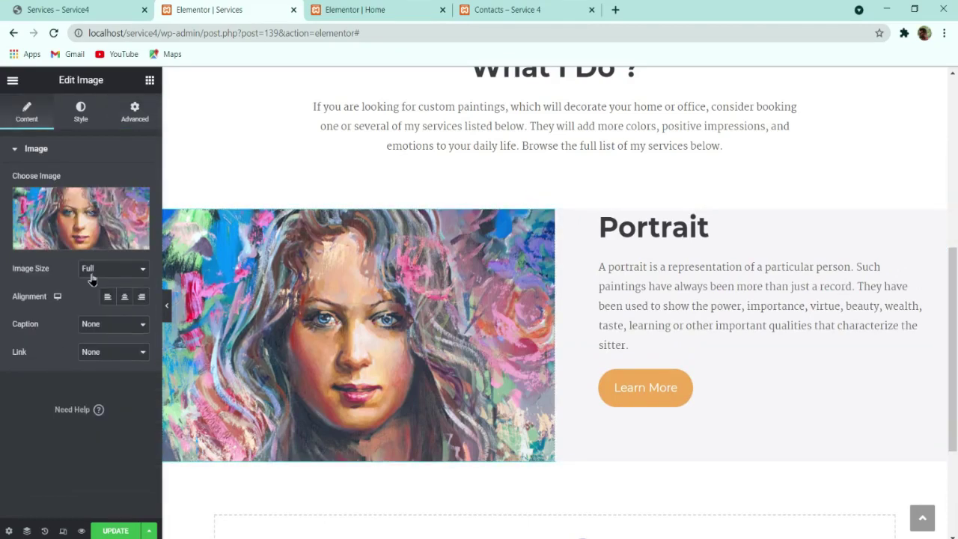
click(562, 218)
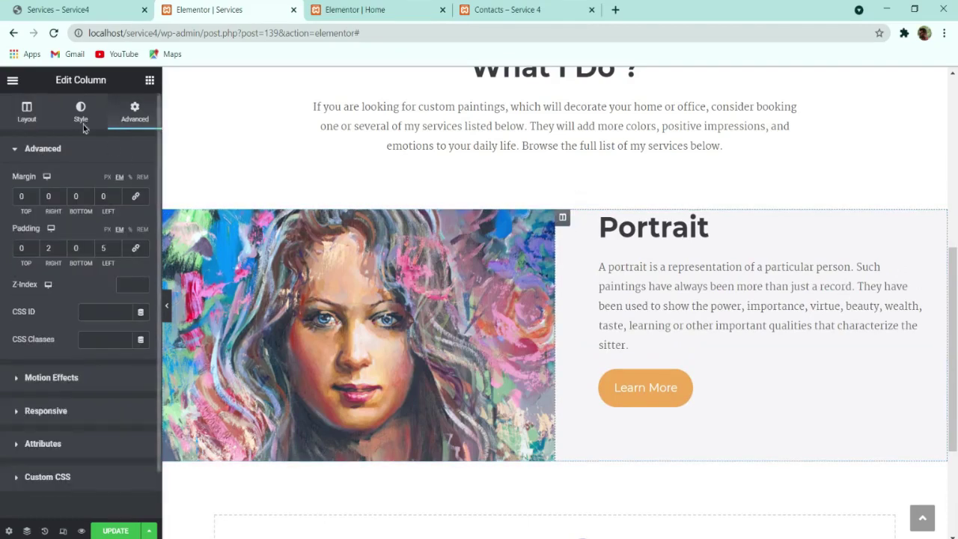
click(34, 116)
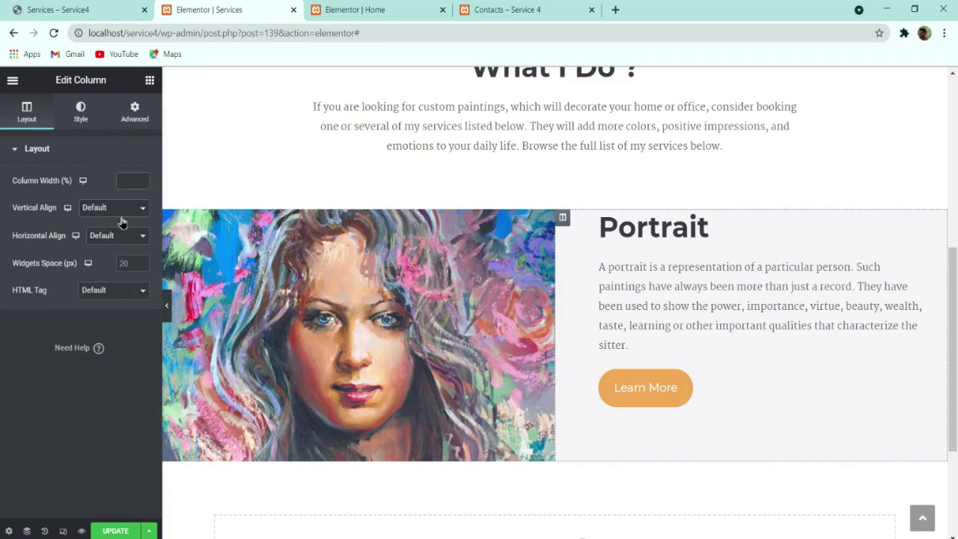
click(122, 222)
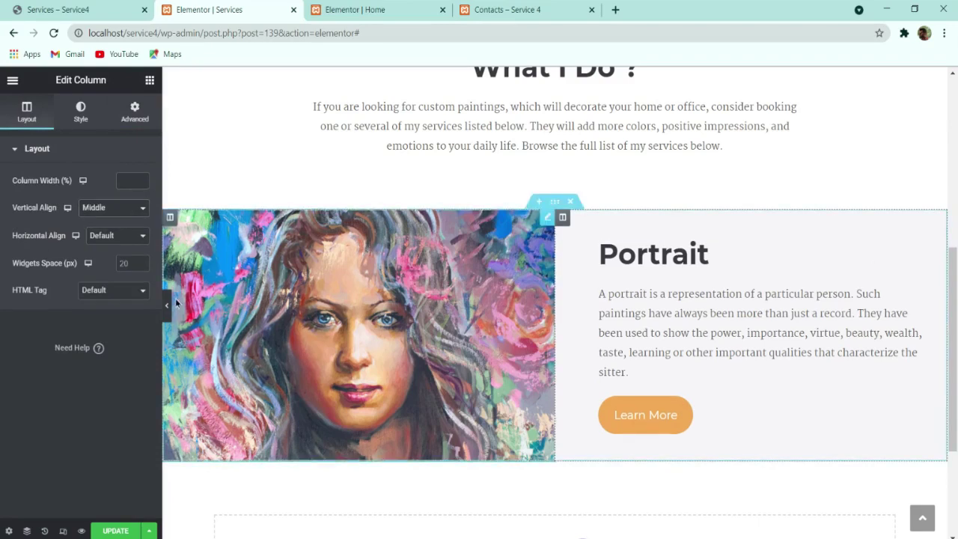
click(166, 304)
click(68, 6)
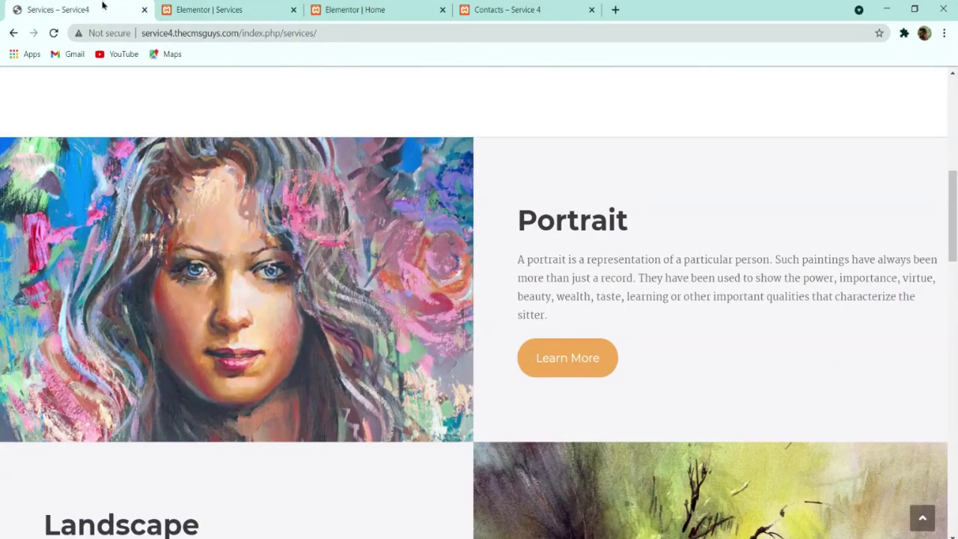
click(225, 9)
Step: Raise the text column's right padding to 3 em and compare with the live Landscape row
click(4, 307)
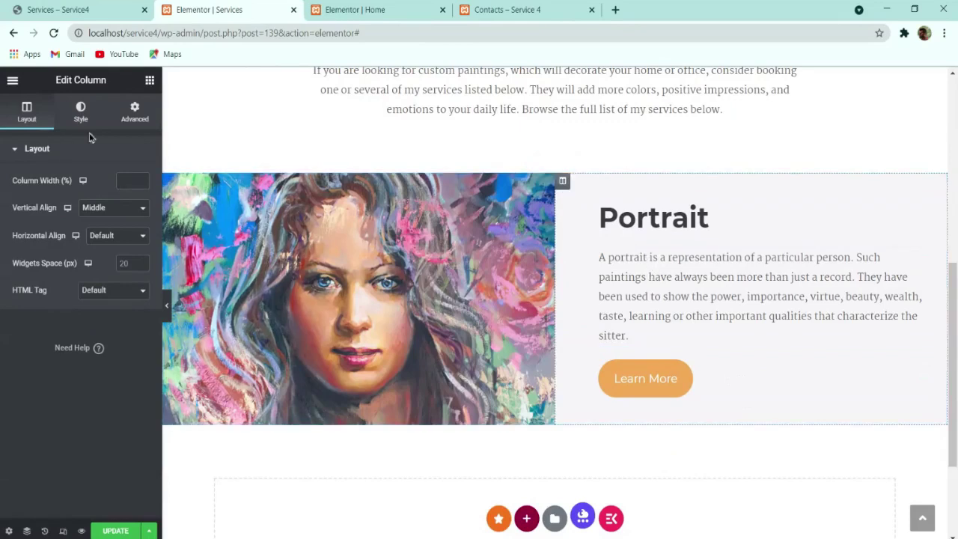
click(134, 113)
click(63, 247)
click(63, 246)
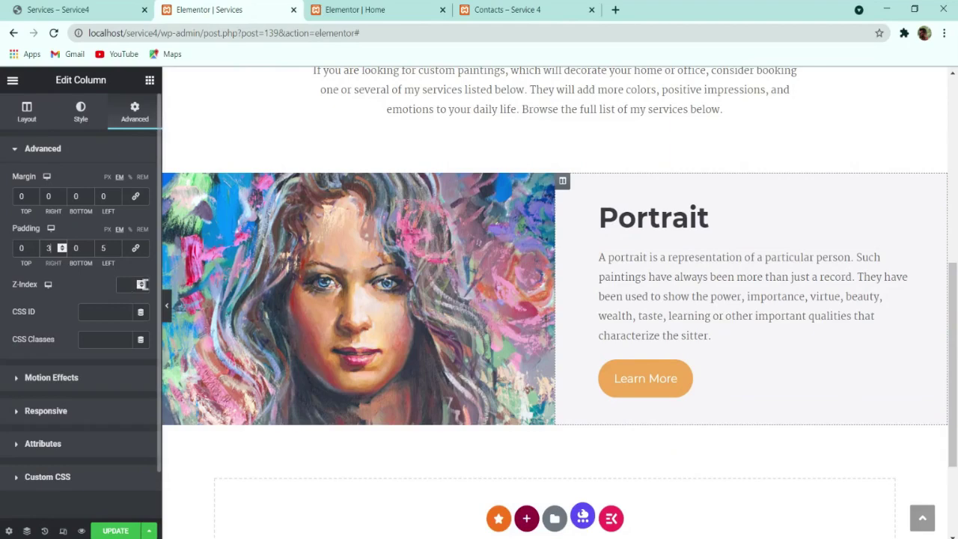
click(172, 314)
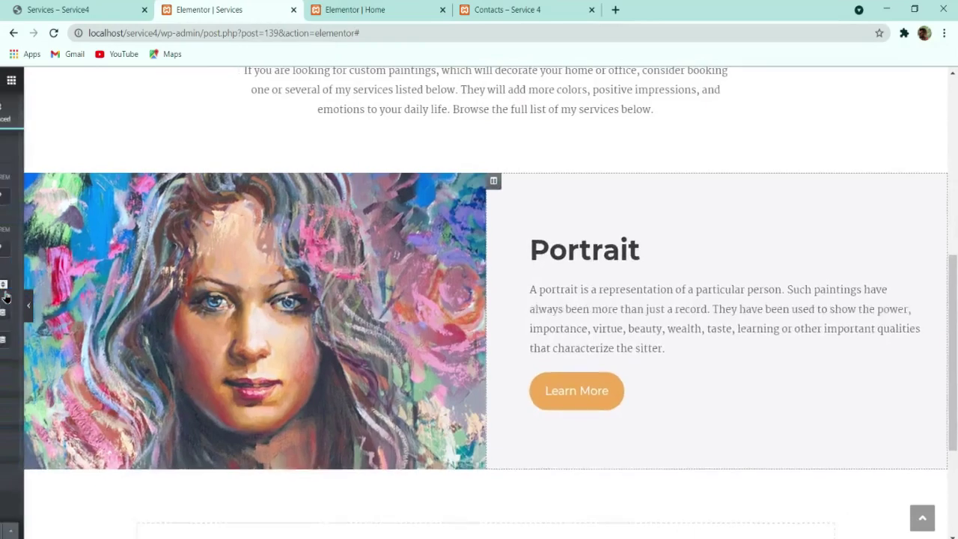
click(60, 10)
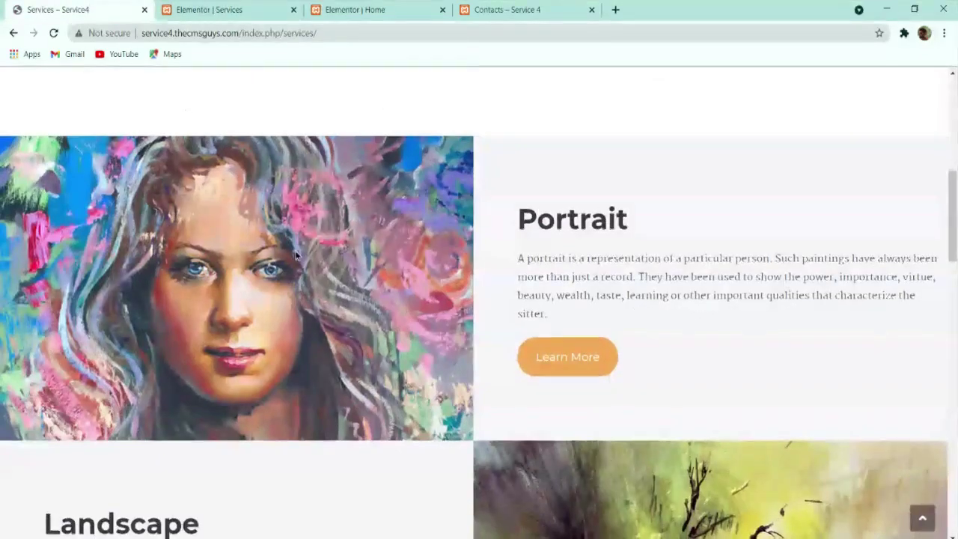
scroll(304, 258, down, 2)
scroll(304, 262, down, 1)
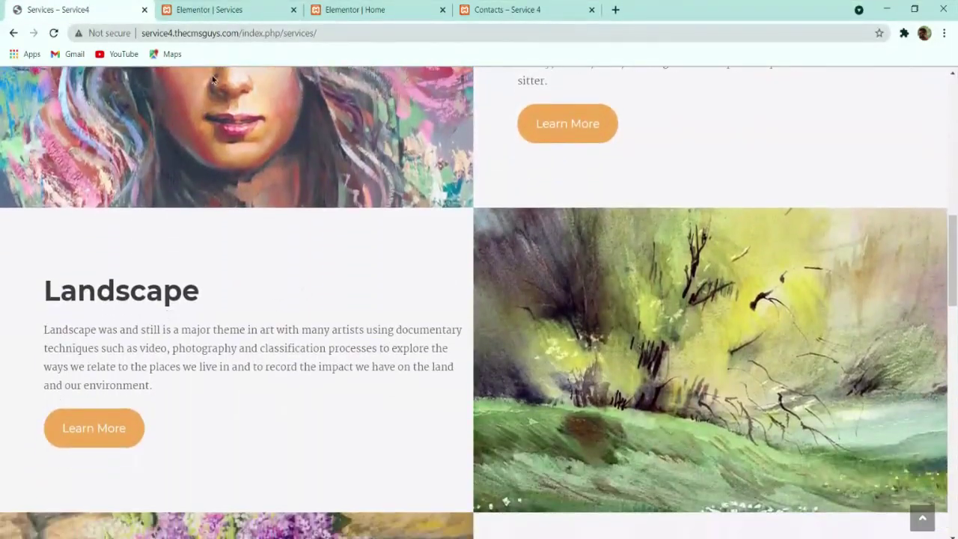
click(209, 9)
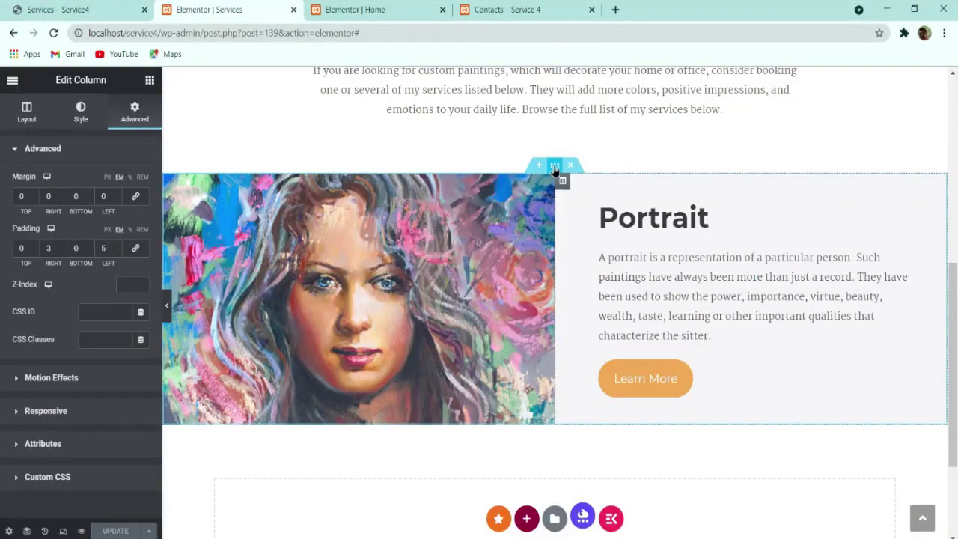
Step: Duplicate the Portrait section and swap the copy's image and text columns
right_click(554, 171)
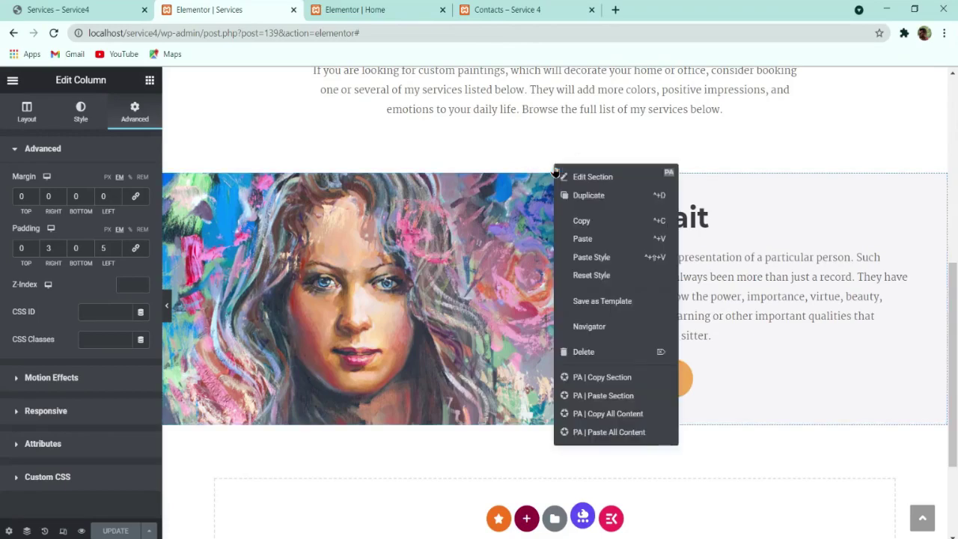
click(591, 196)
scroll(593, 205, down, 3)
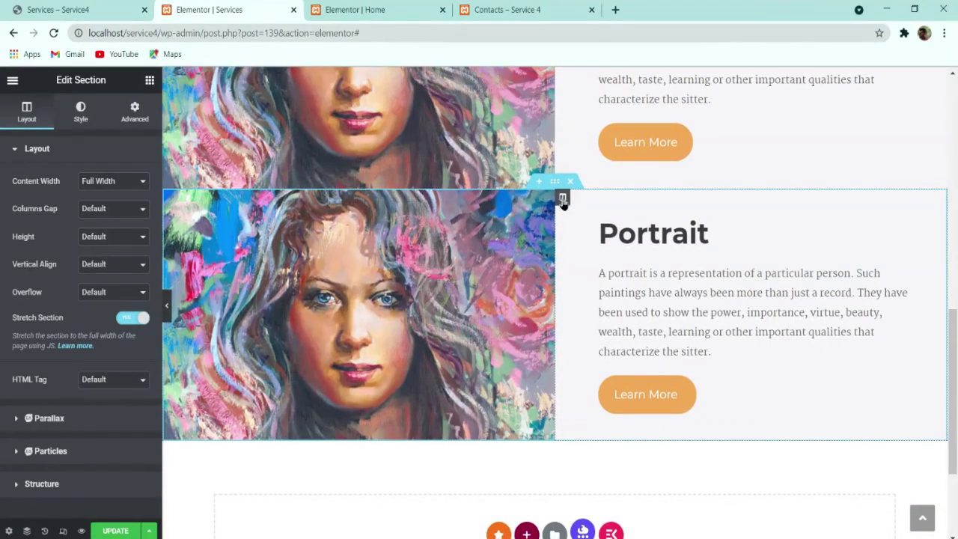
drag(561, 199, 362, 192)
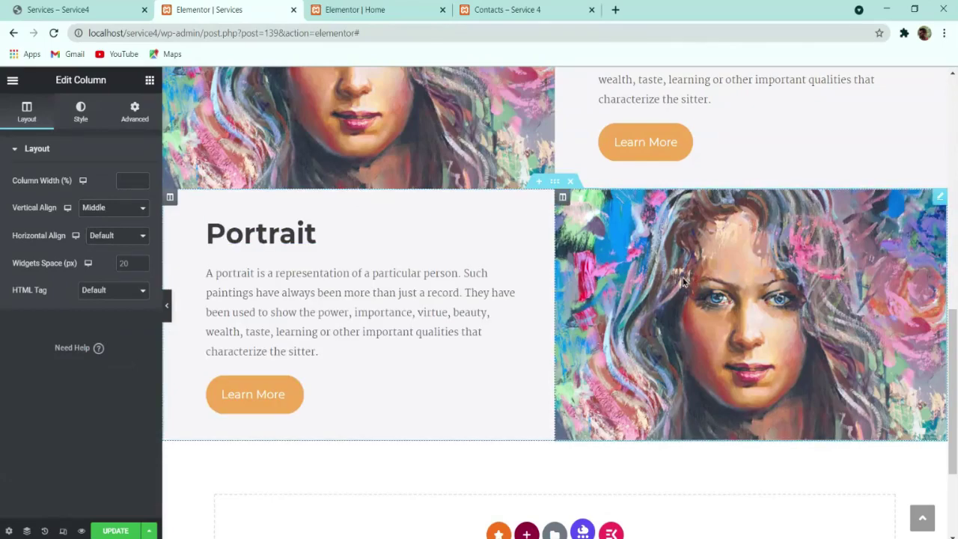
click(120, 9)
click(225, 9)
Step: Replace the duplicated row's image with the green watercolour landscape
click(625, 259)
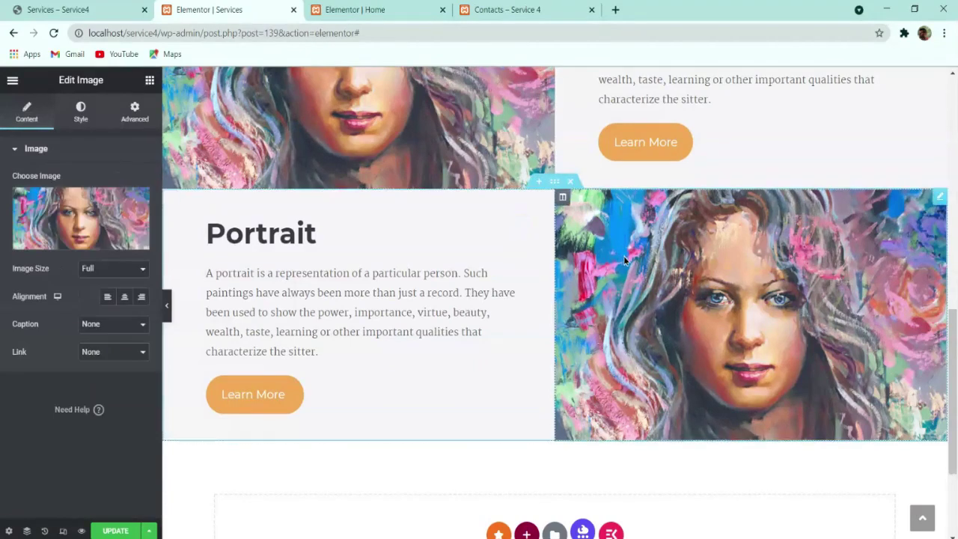
click(81, 217)
scroll(557, 340, down, 5)
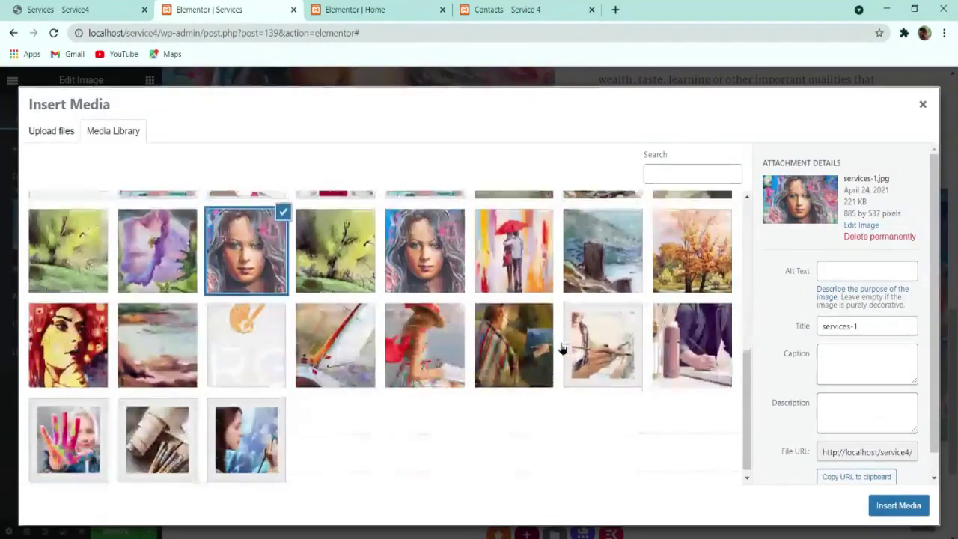
scroll(377, 329, up, 3)
click(82, 442)
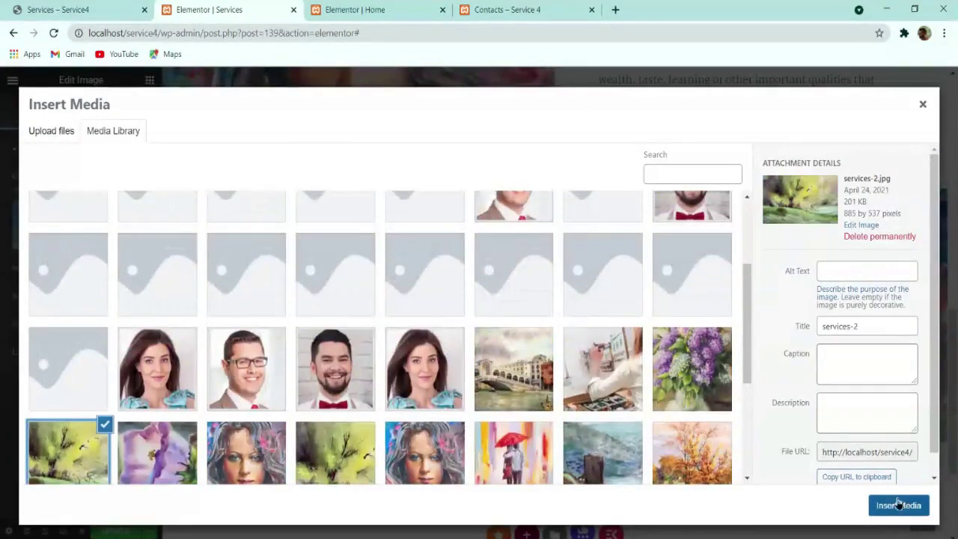
click(897, 505)
Step: Copy 'Landscape' from the live page and paste it as the new row's heading
click(112, 8)
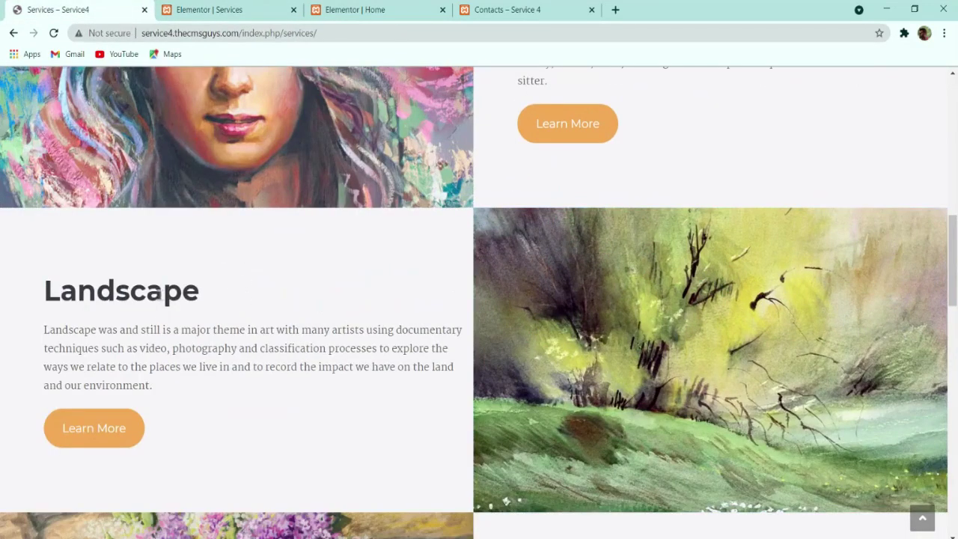
double_click(160, 292)
key(ctrl+c)
click(225, 10)
click(261, 217)
triple_click(70, 192)
key(ctrl+v)
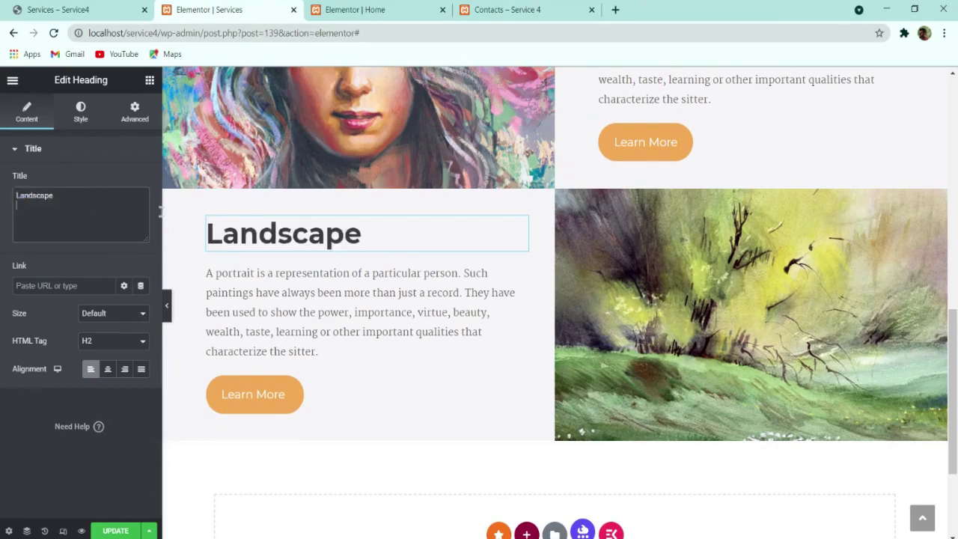
Step: Paste the Landscape description from the live page over the row's old paragraph
click(78, 7)
triple_click(161, 357)
key(ctrl+c)
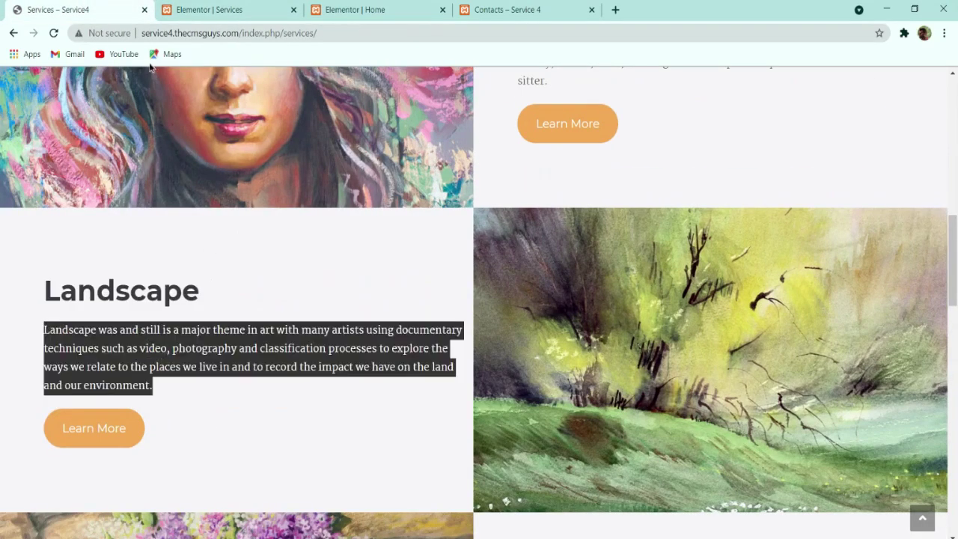
click(209, 10)
click(82, 232)
key(ctrl+a)
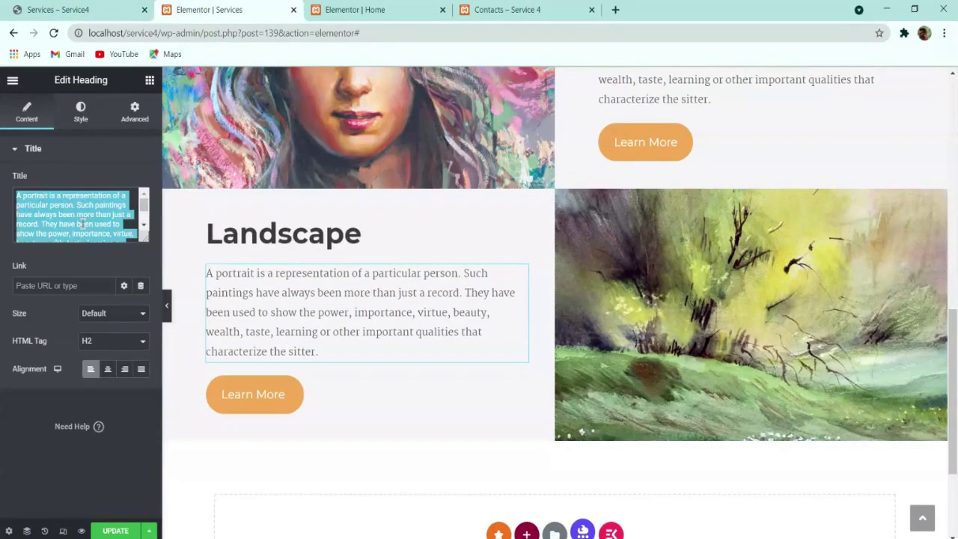
key(ctrl+v)
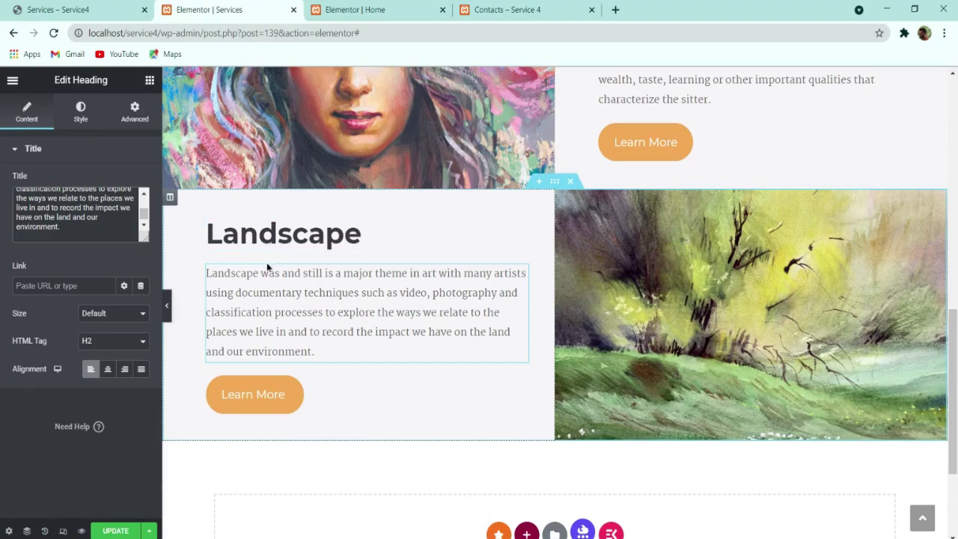
click(168, 303)
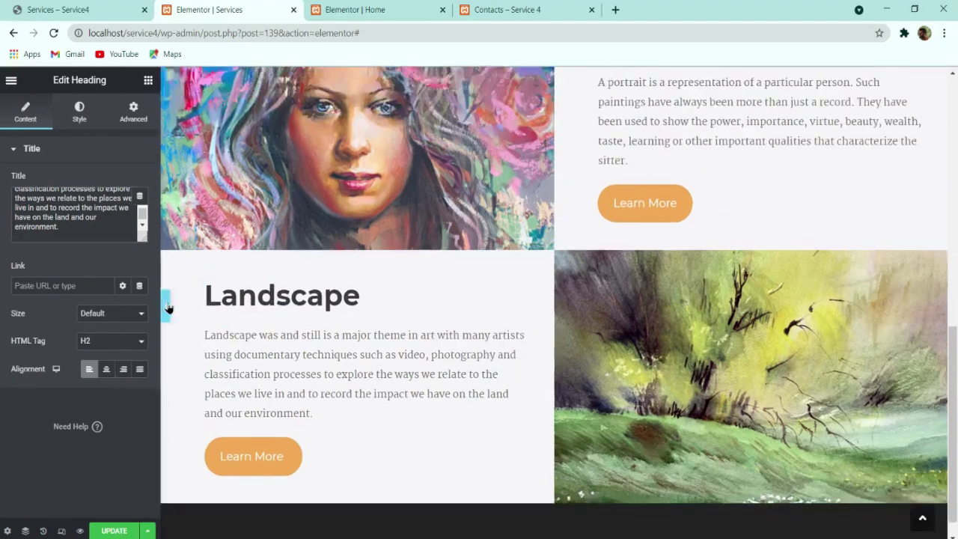
Step: Compare the editor's rows with the live Services page layout
scroll(389, 354, up, 2)
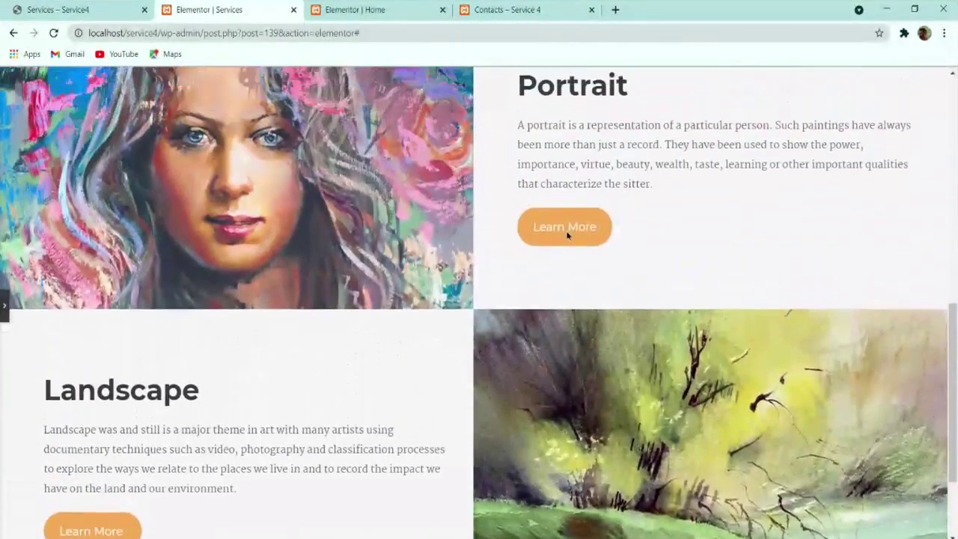
scroll(5, 363, down, 1)
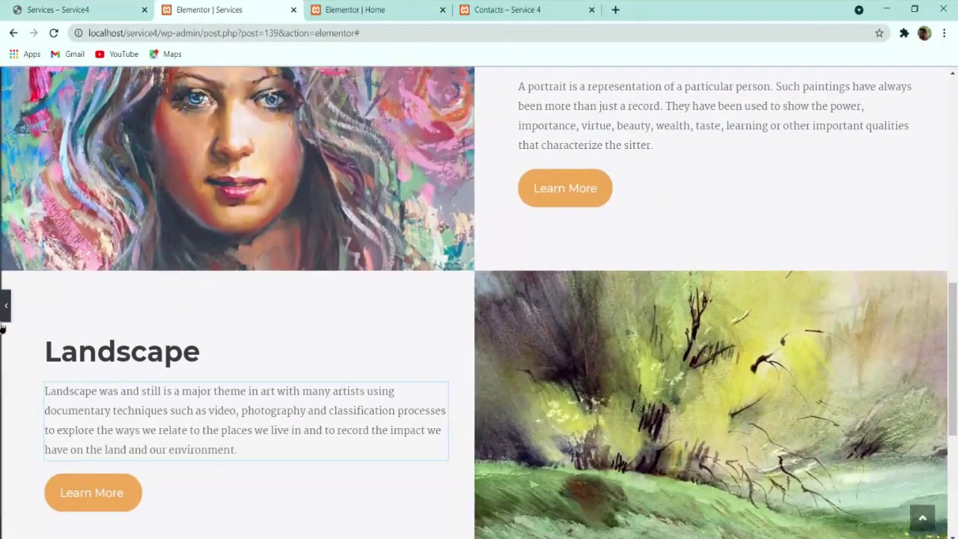
click(58, 9)
scroll(317, 283, down, 3)
scroll(318, 282, down, 10)
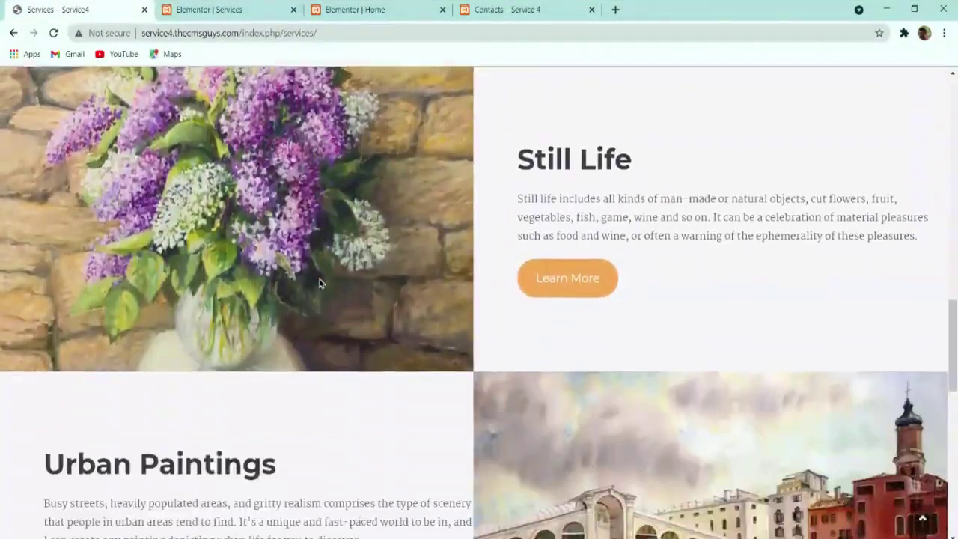
scroll(321, 283, up, 8)
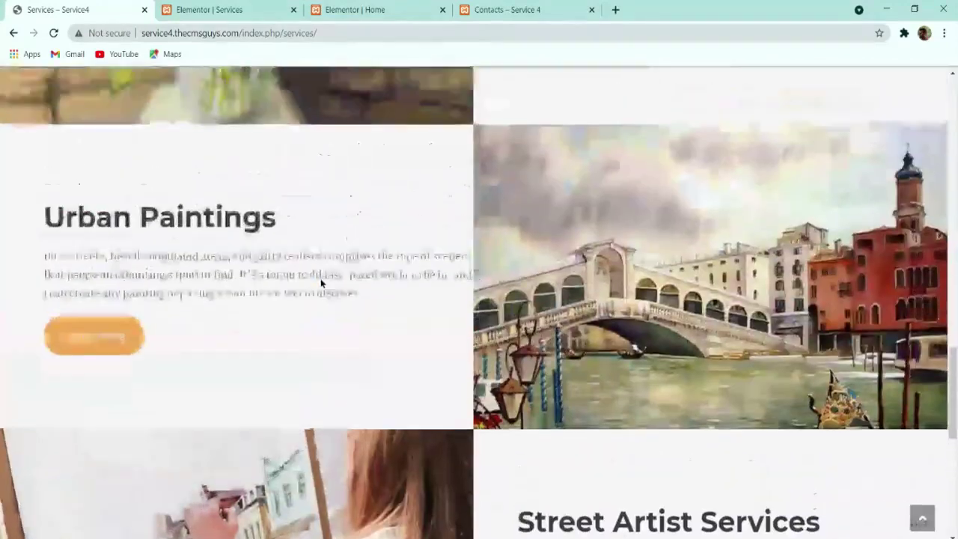
click(219, 9)
scroll(545, 247, up, 1)
scroll(545, 248, up, 1)
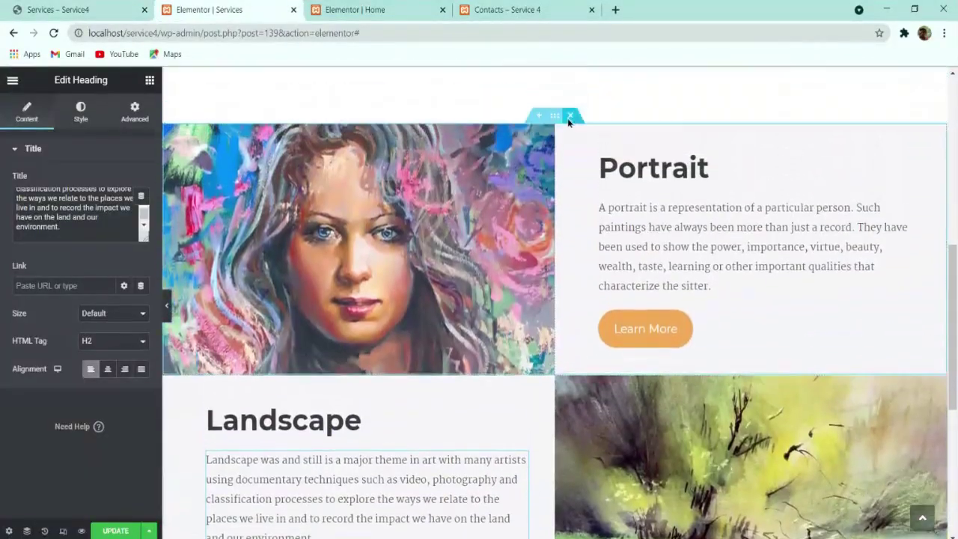
Step: Duplicate the Portrait section and move the Landscape row above the copy
right_click(557, 137)
click(590, 165)
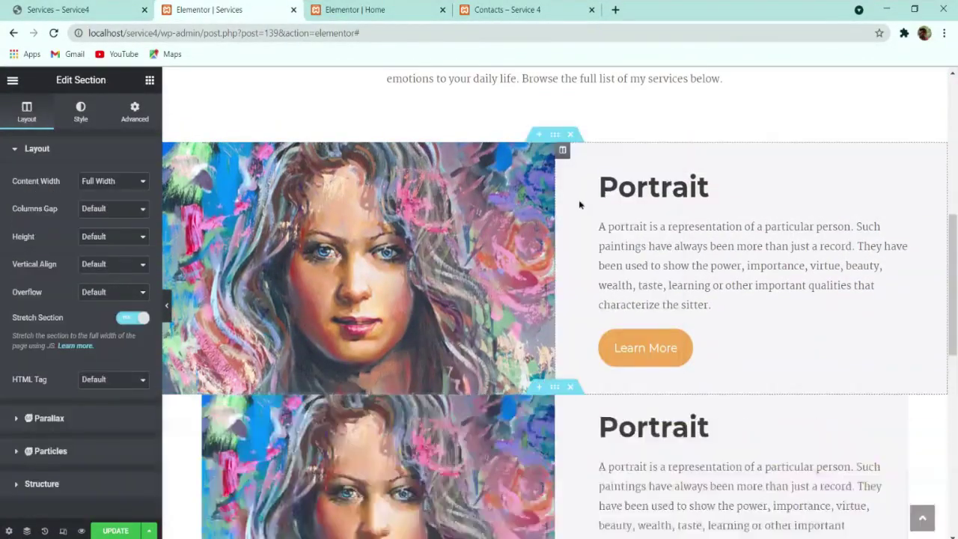
scroll(571, 274, down, 4)
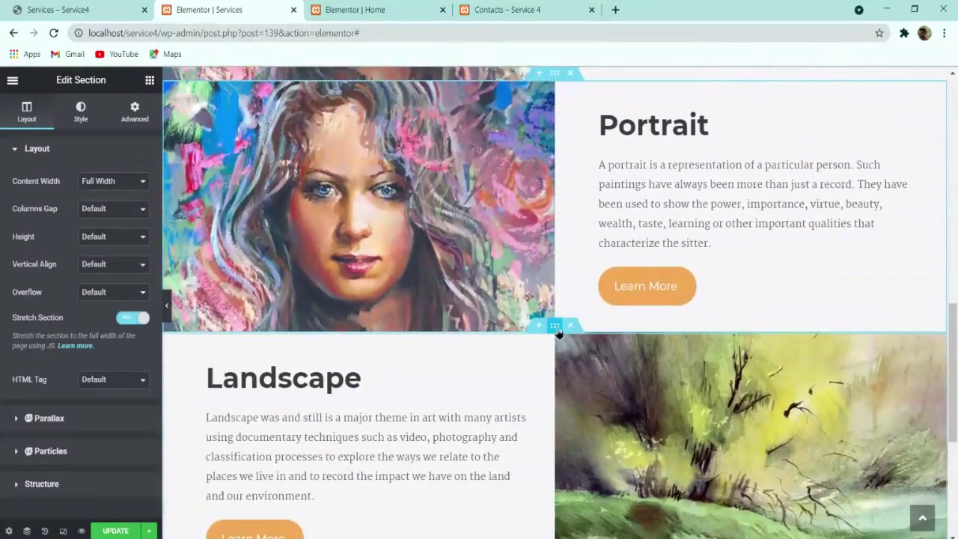
right_click(560, 333)
click(580, 295)
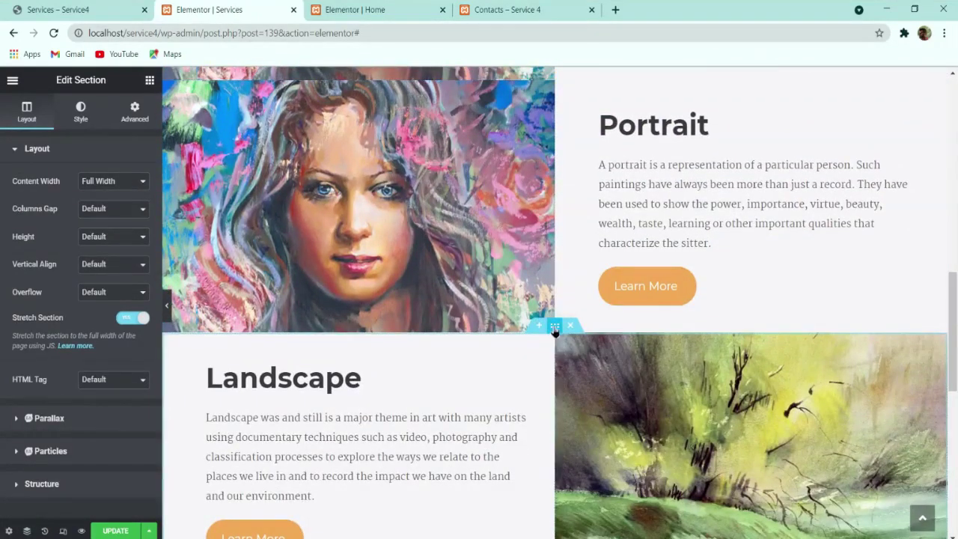
drag(554, 326, 541, 85)
drag(557, 131, 555, 112)
scroll(433, 226, down, 3)
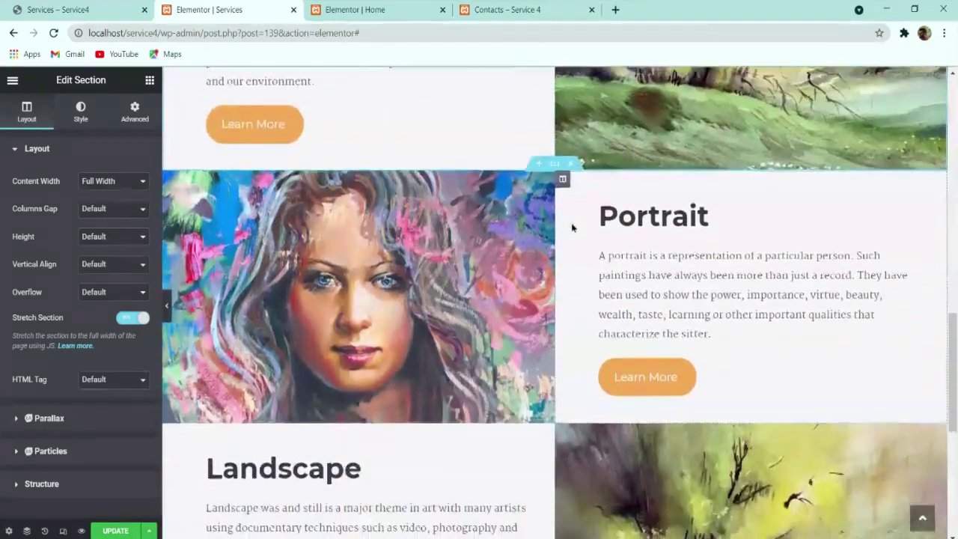
Step: Replace the Portrait copy's image with the lilac painting services-3
click(432, 225)
click(120, 227)
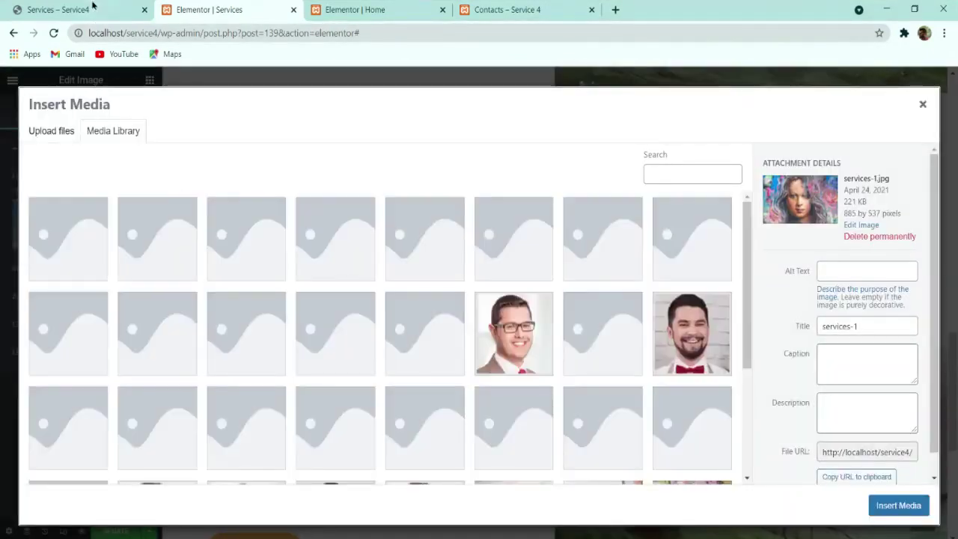
click(97, 9)
scroll(298, 159, up, 1)
scroll(229, 158, up, 4)
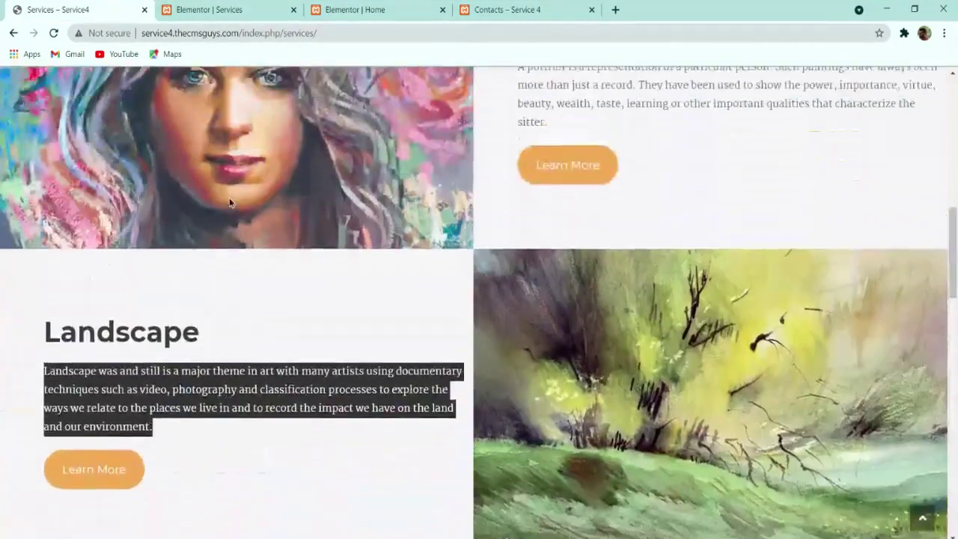
scroll(231, 199, down, 5)
click(213, 9)
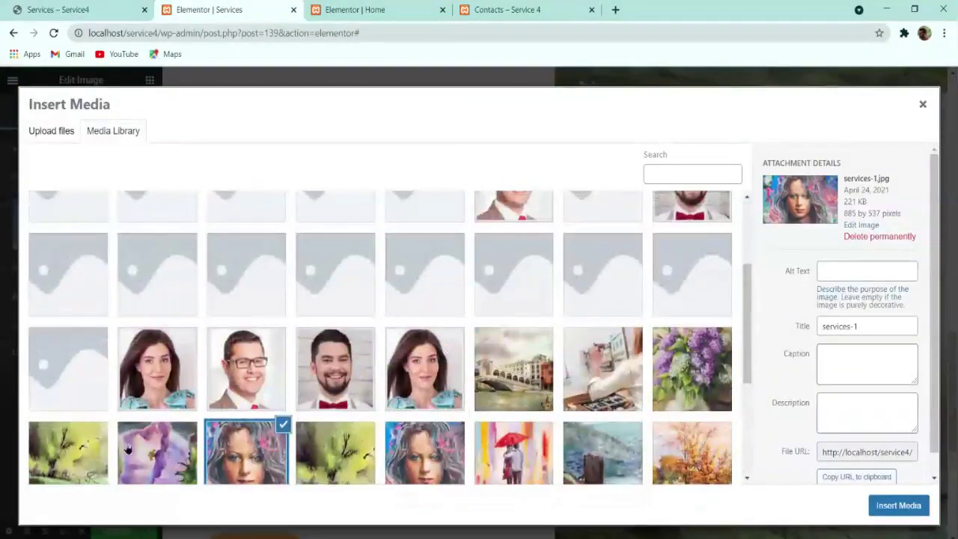
click(127, 447)
scroll(374, 412, down, 1)
scroll(523, 389, up, 1)
click(692, 369)
click(897, 505)
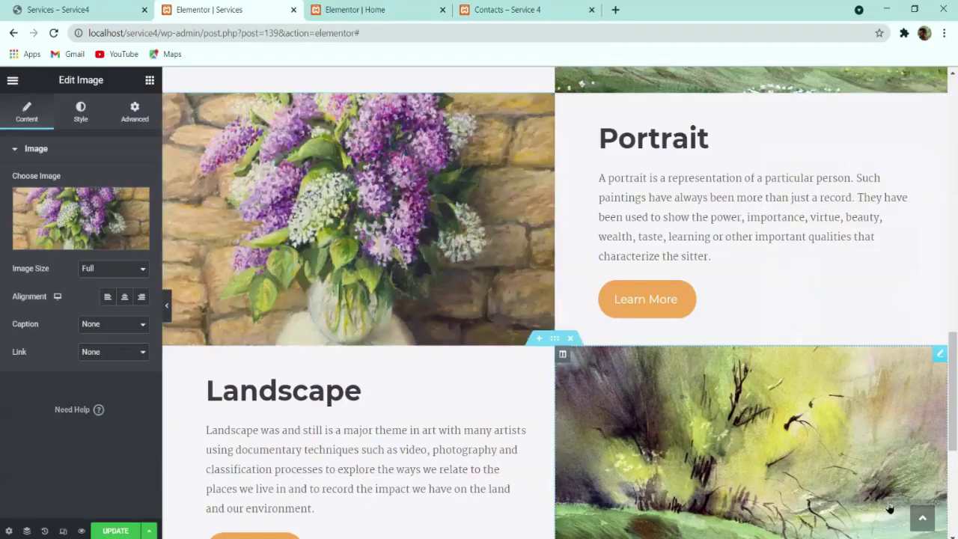
Step: Swap the Landscape row's image for the Venice bridge painting
click(67, 10)
scroll(313, 154, down, 2)
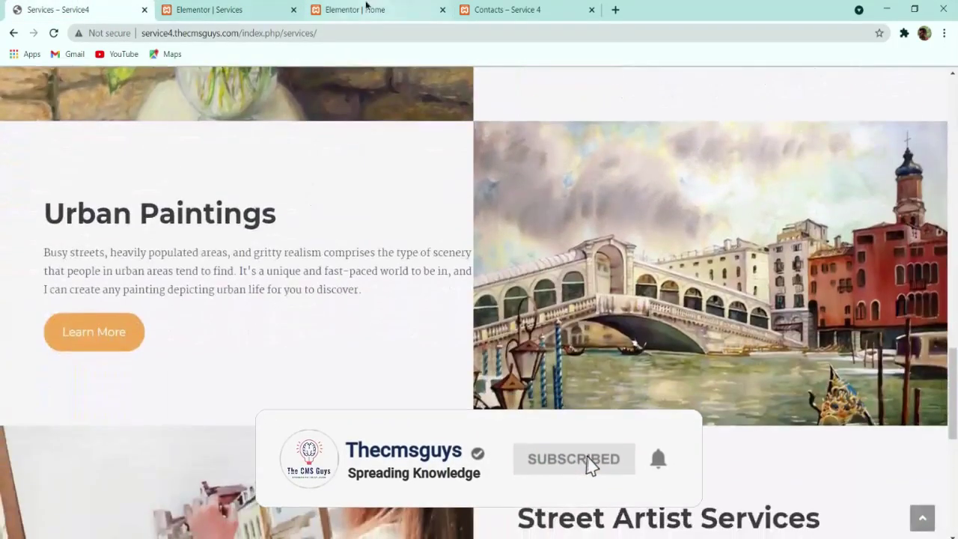
click(225, 10)
scroll(744, 359, down, 2)
click(744, 380)
click(82, 237)
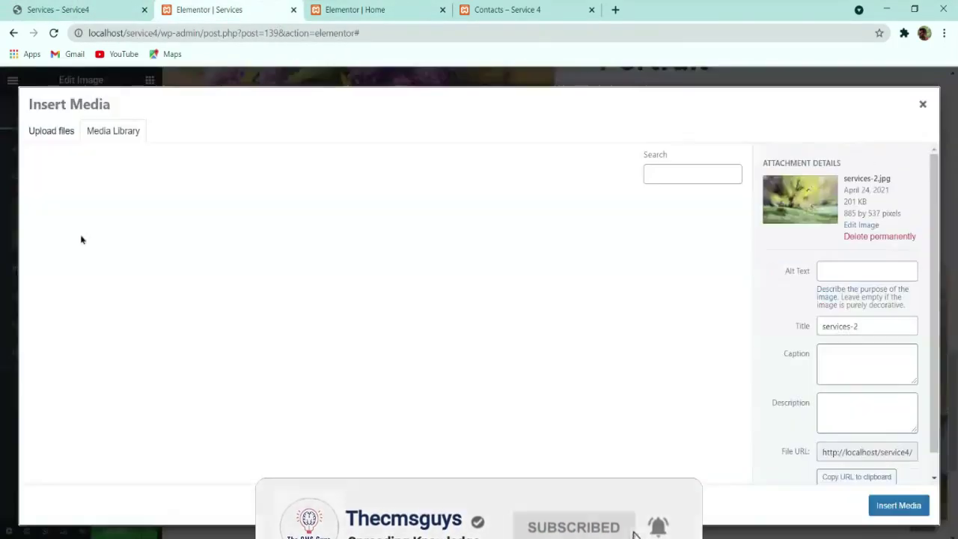
scroll(489, 312, down, 5)
scroll(526, 320, up, 3)
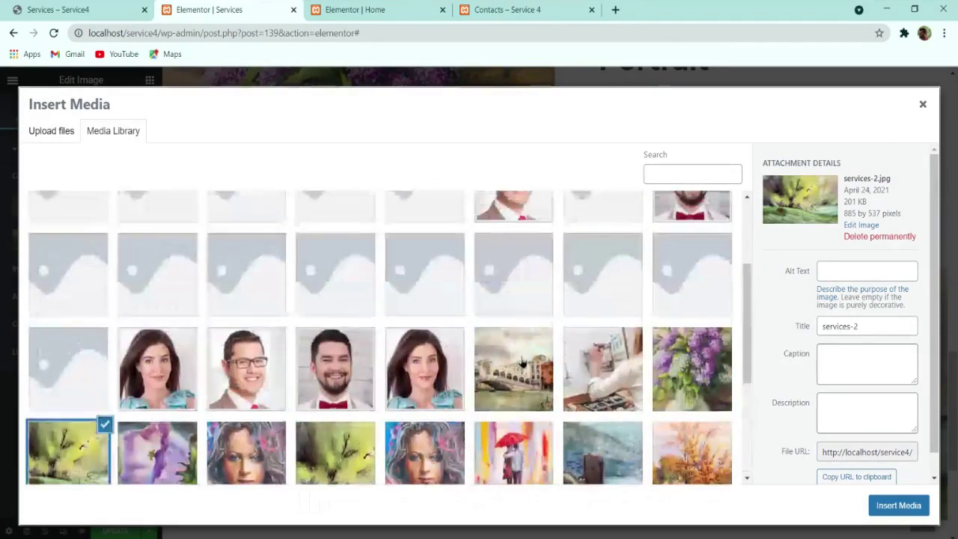
click(514, 368)
click(897, 505)
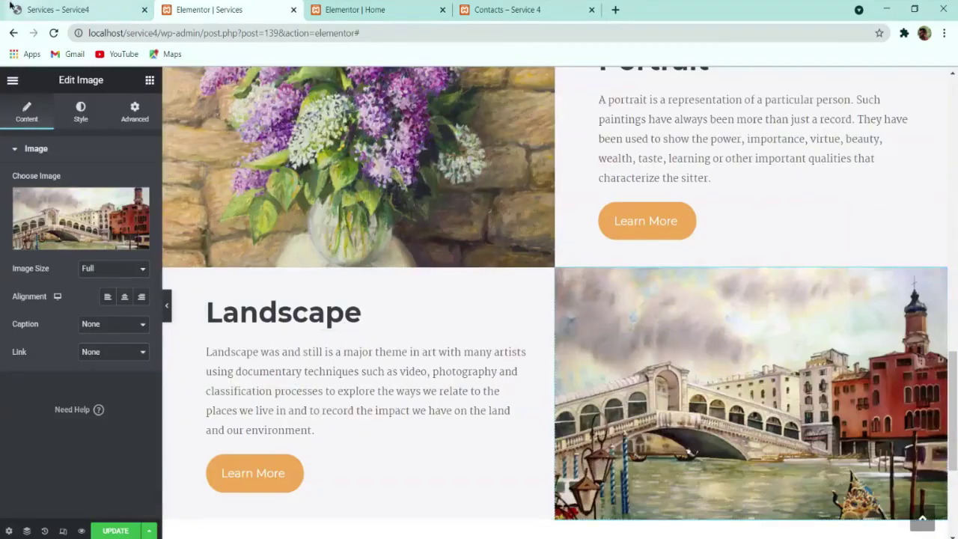
click(75, 10)
scroll(337, 225, down, 3)
click(174, 5)
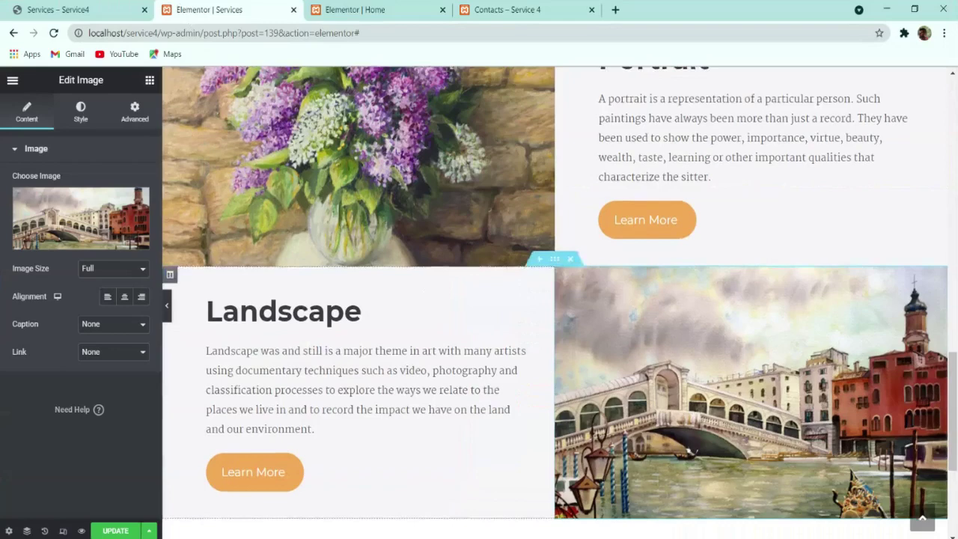
scroll(564, 261, up, 3)
Step: Duplicate the Portrait section and move the copy below the Landscape row
right_click(554, 105)
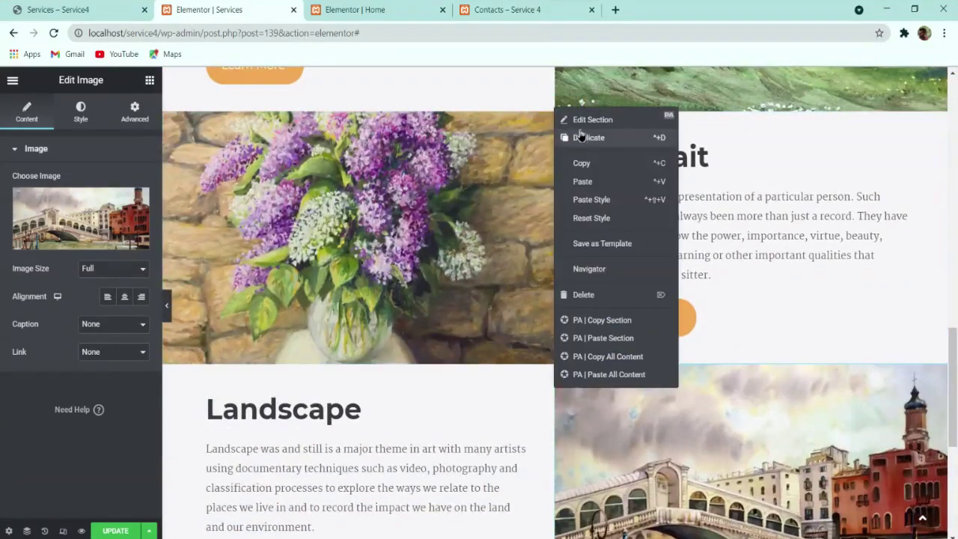
key(ctrl+d)
drag(550, 360, 449, 352)
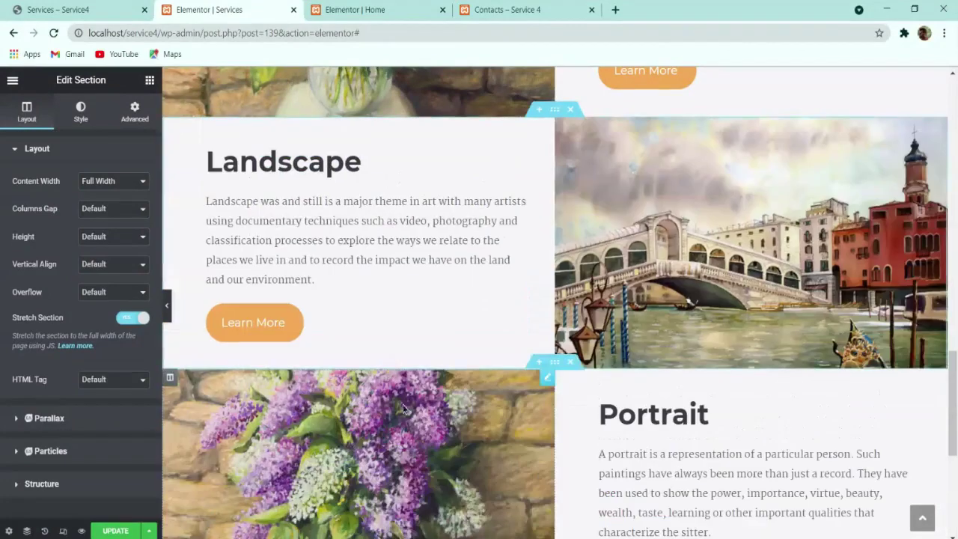
Step: Replace the copied row's lilac image with the painter-at-easel picture
click(408, 407)
click(211, 410)
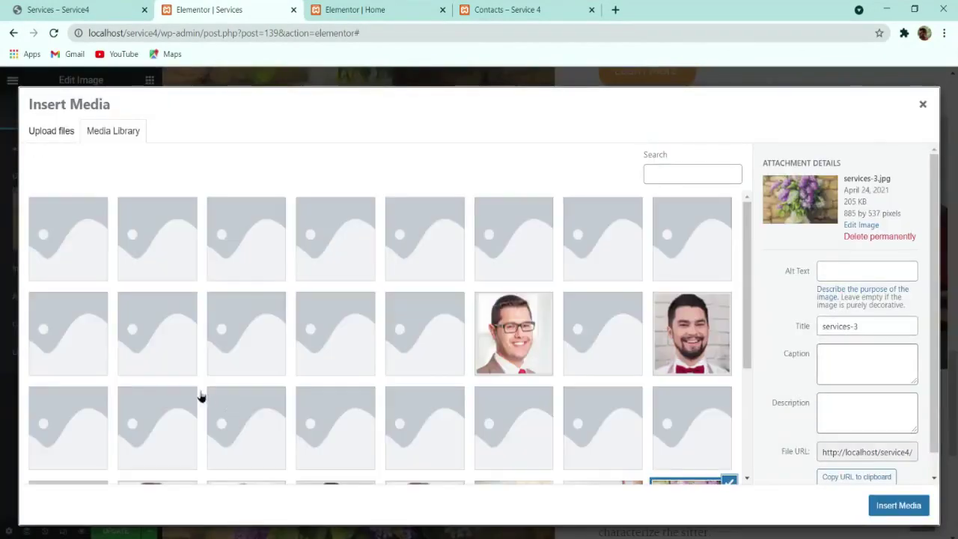
scroll(206, 396, down, 5)
scroll(338, 380, up, 3)
click(607, 373)
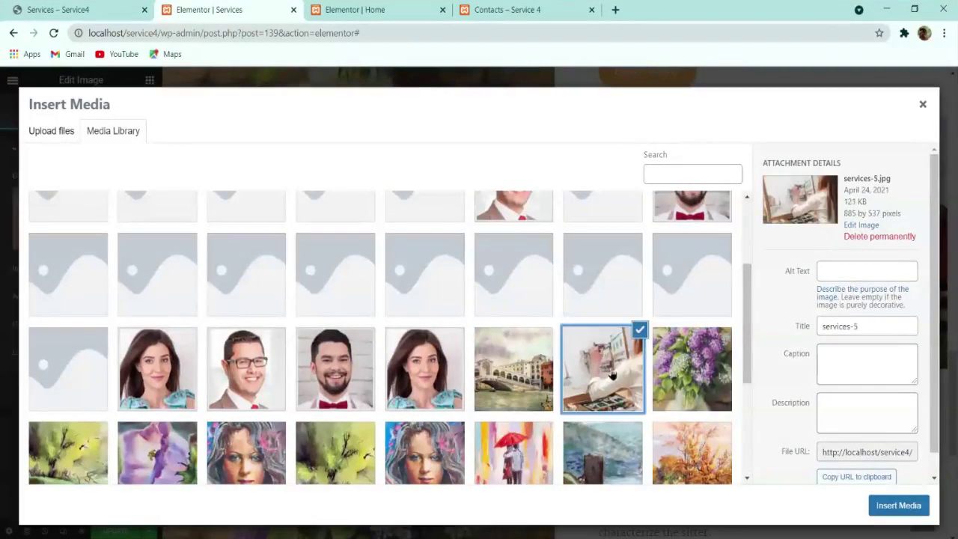
click(898, 505)
Step: Copy 'Street Artist Services' from the live page and paste it as the copied row's heading
scroll(472, 376, down, 3)
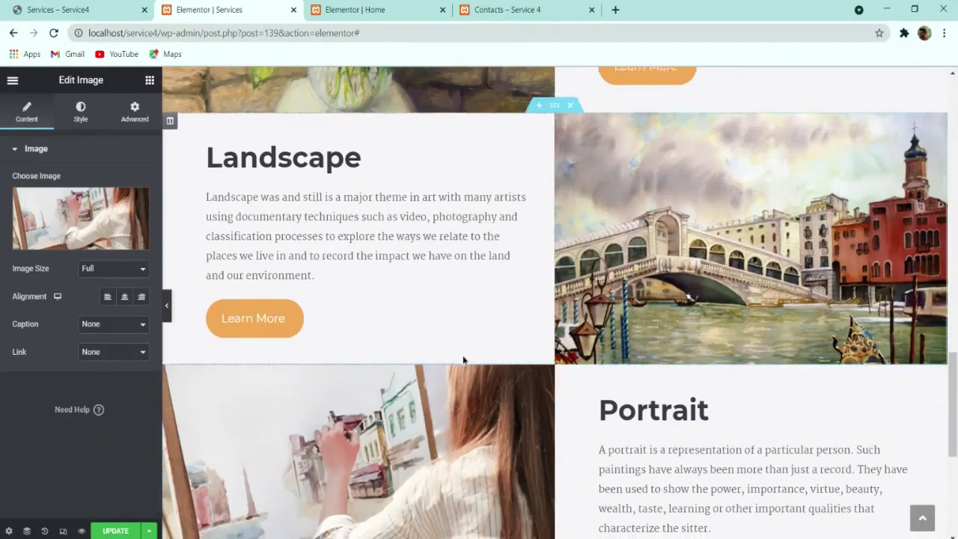
scroll(471, 391, up, 1)
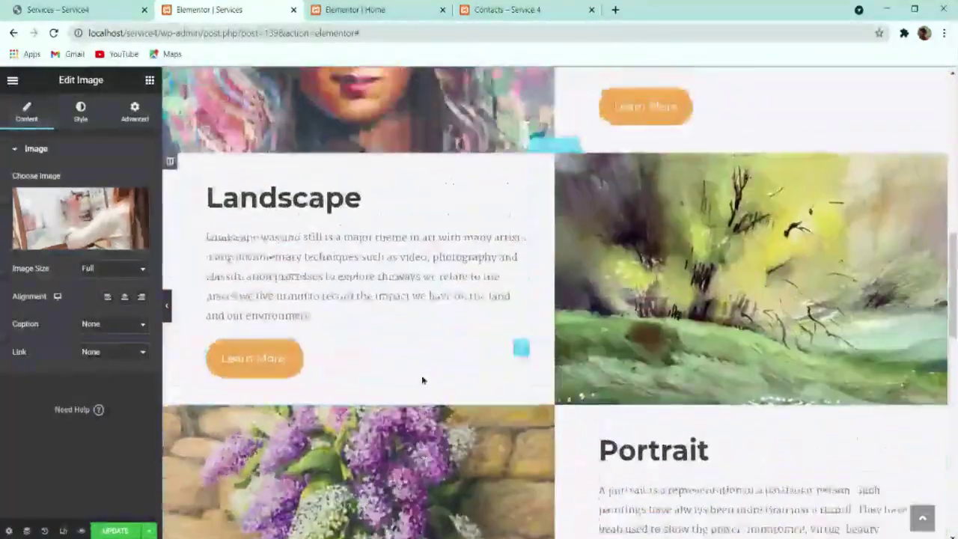
scroll(421, 380, up, 4)
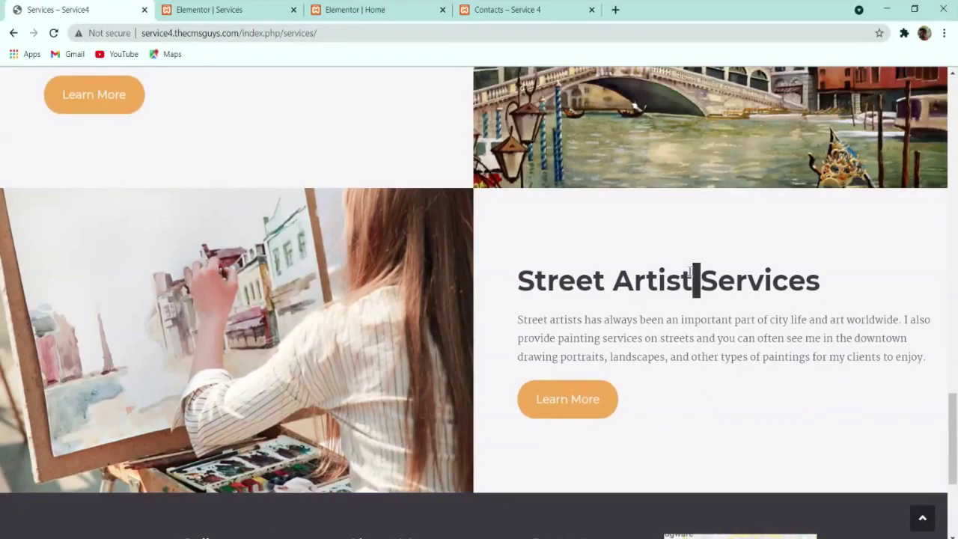
triple_click(695, 280)
key(ctrl+c)
click(209, 10)
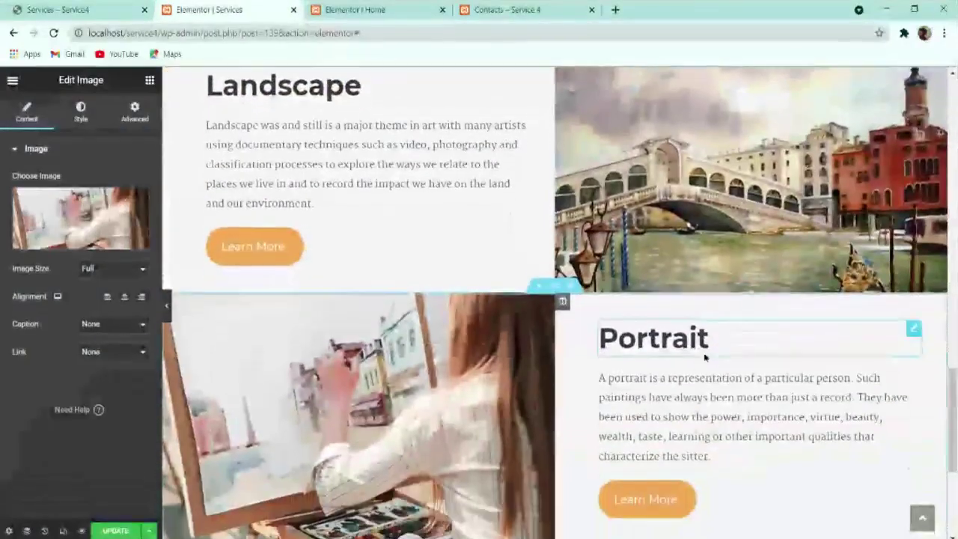
scroll(693, 391, down, 4)
scroll(676, 265, up, 2)
click(732, 266)
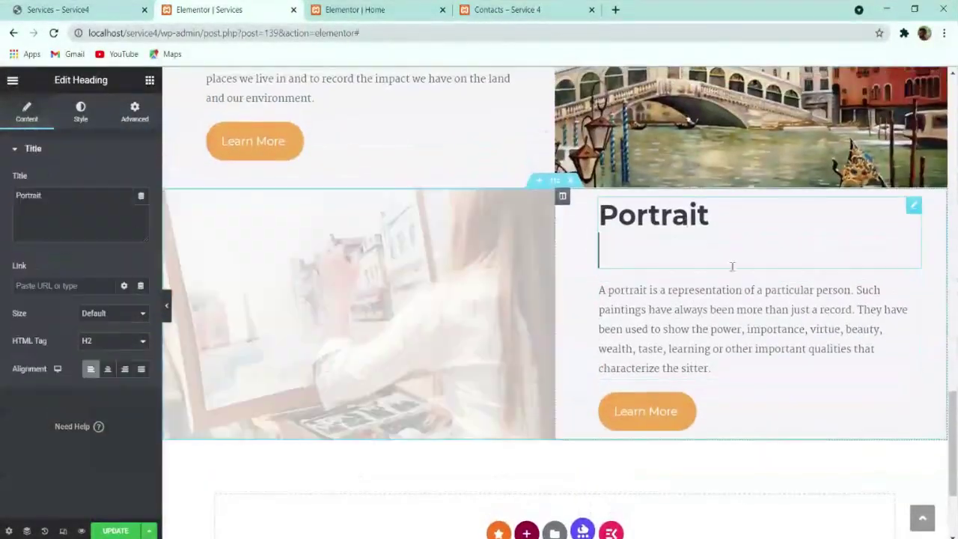
click(42, 211)
key(ctrl+v)
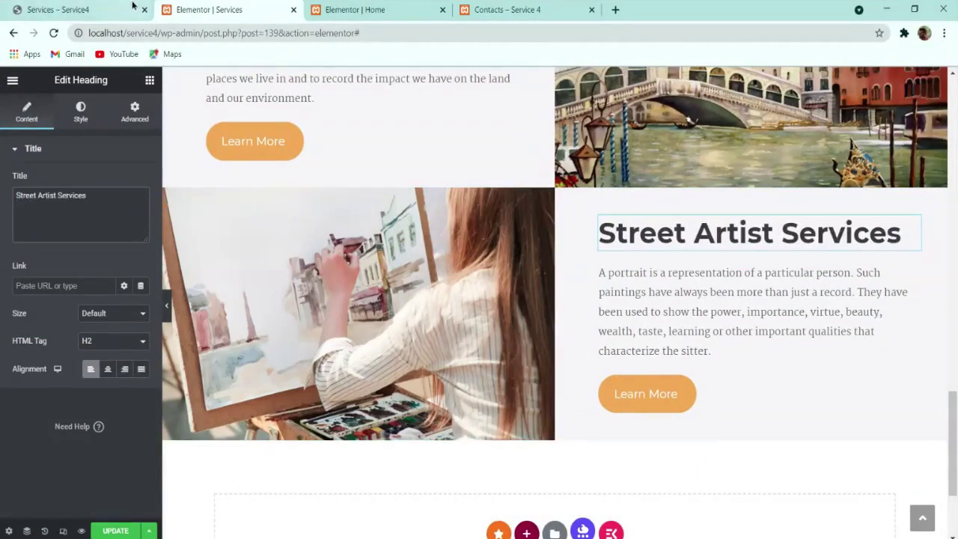
Step: Copy the street artist paragraph from the live page and select the row's old description
click(112, 9)
double_click(593, 320)
triple_click(595, 319)
key(ctrl+c)
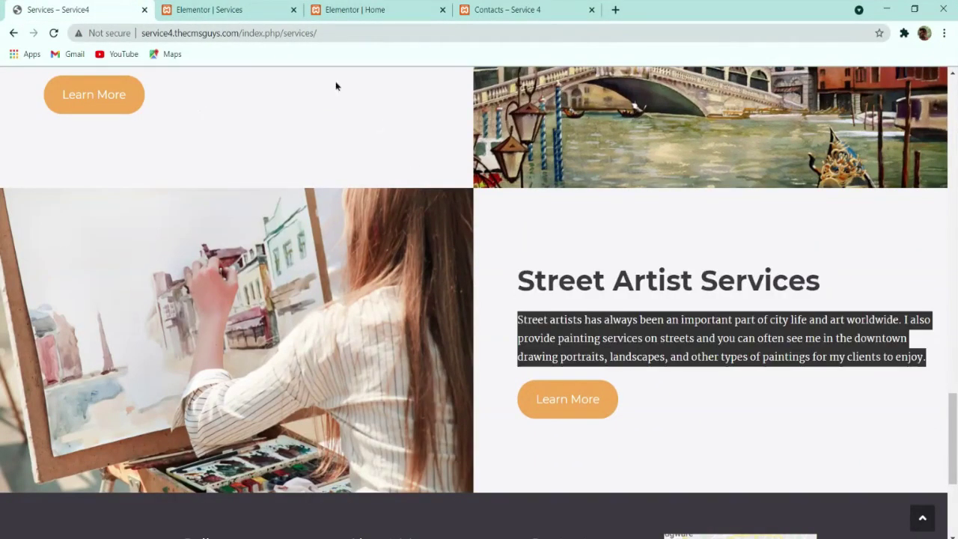
click(232, 10)
click(748, 306)
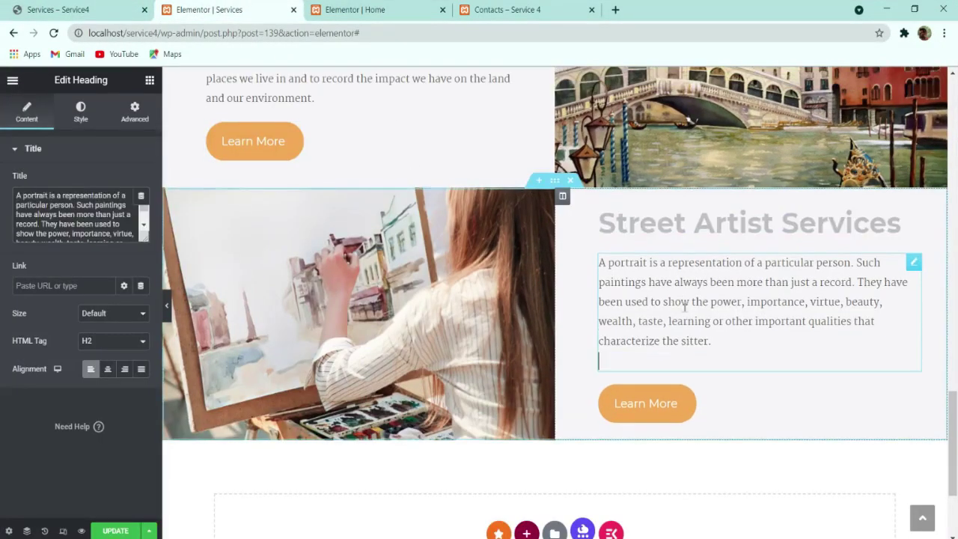
triple_click(73, 217)
Step: Paste the street artist description, then retitle the Venice row's Landscape heading to 'Urban Paintings'
key(ctrl+v)
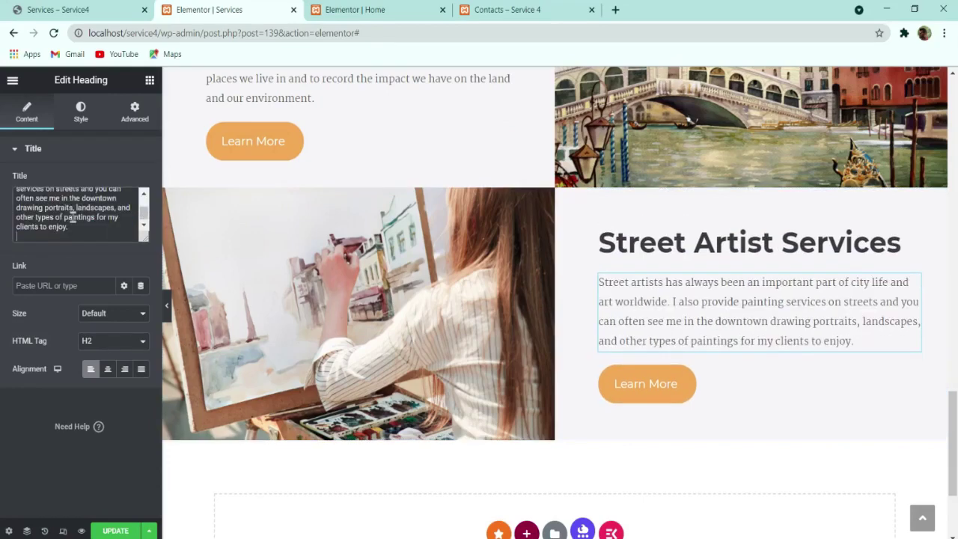
scroll(299, 282, up, 3)
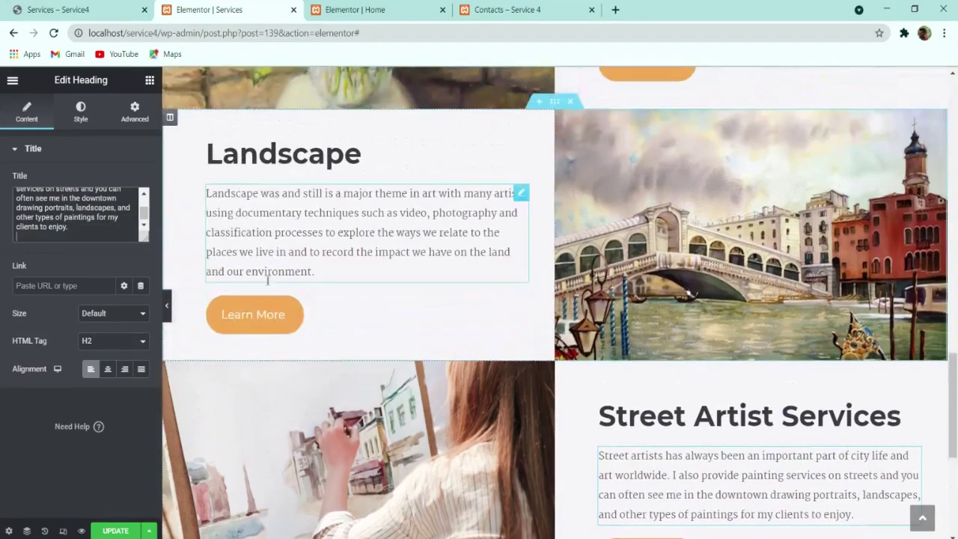
click(100, 7)
scroll(403, 346, up, 1)
scroll(403, 346, up, 2)
triple_click(87, 170)
key(ctrl+c)
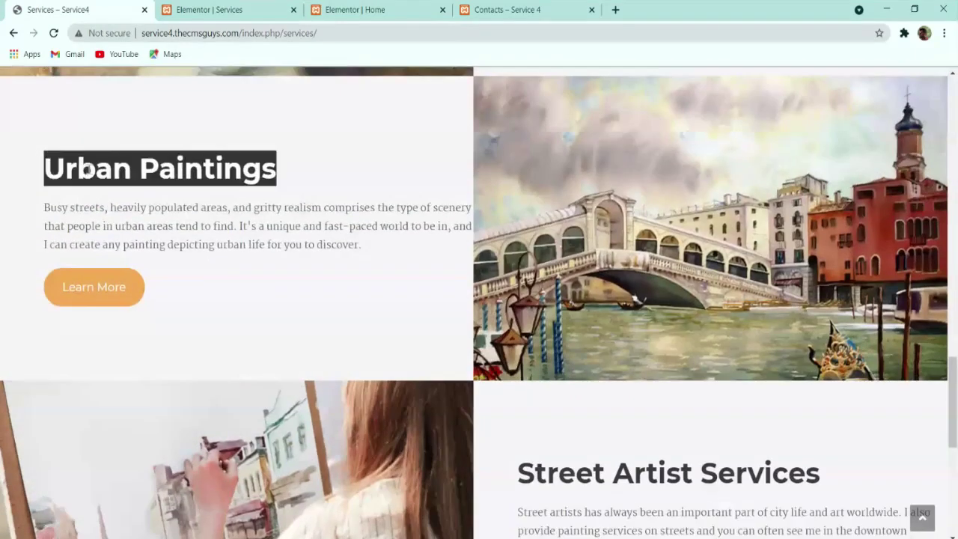
click(214, 9)
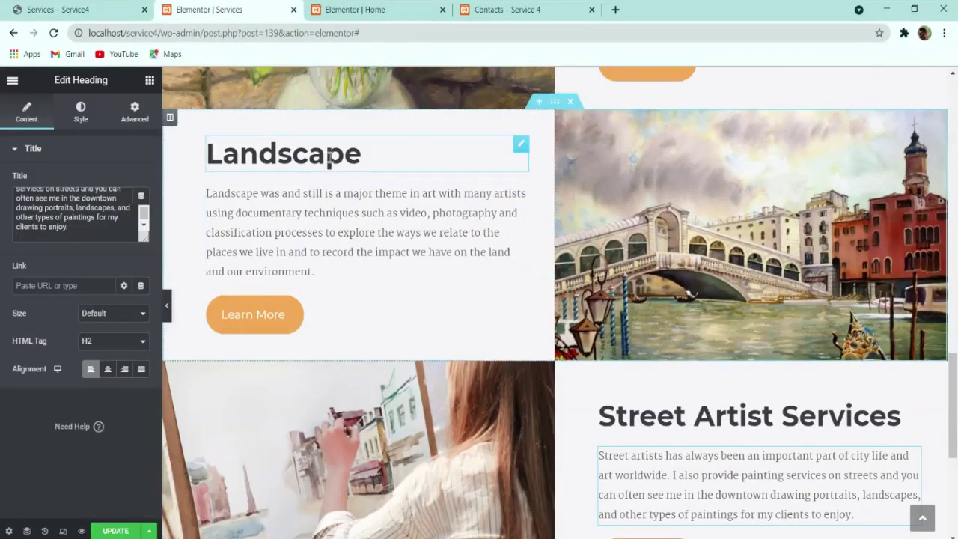
click(285, 138)
key(ctrl+a)
key(ctrl+v)
Step: Replace the Urban Paintings description with the 'Busy streets' paragraph copied from the live page
click(107, 5)
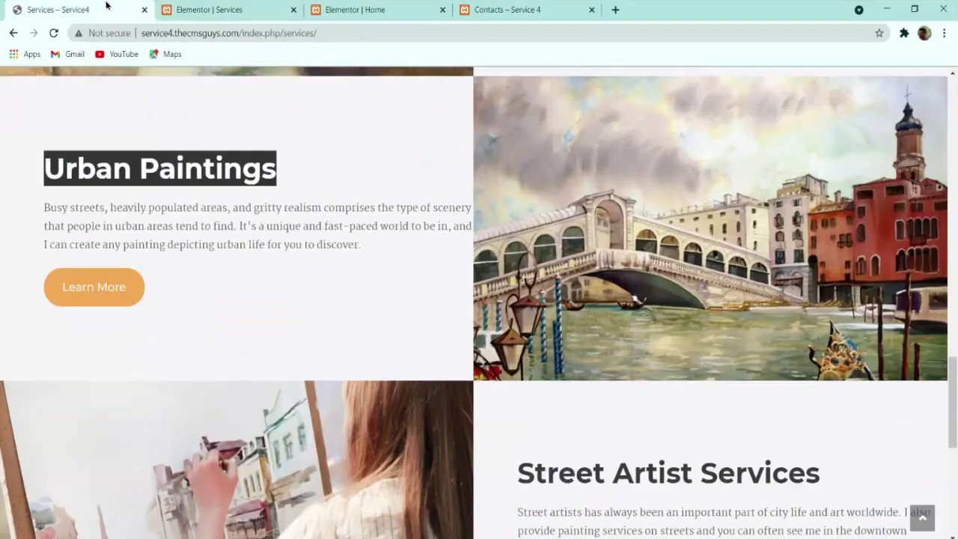
triple_click(194, 206)
key(ctrl+c)
click(270, 11)
click(351, 232)
click(109, 222)
key(ctrl+a)
key(ctrl+v)
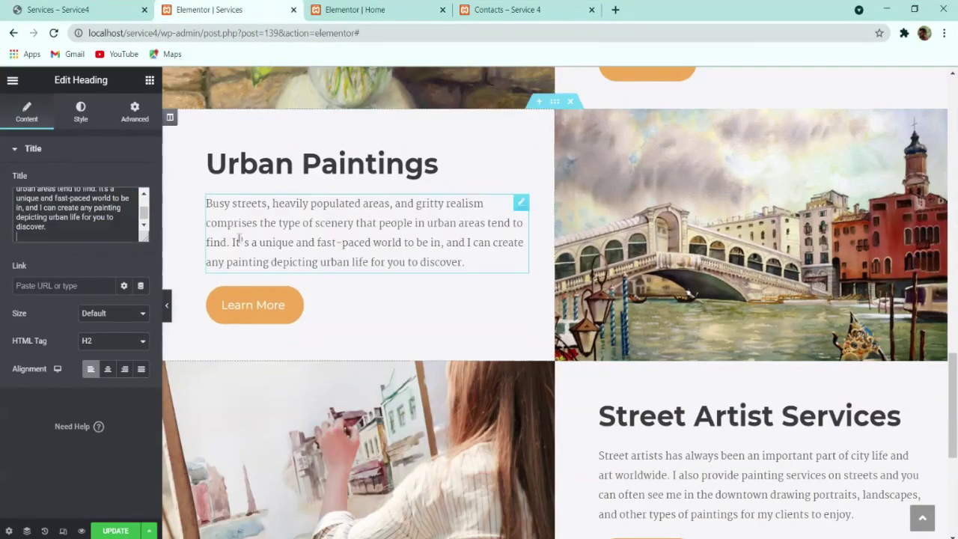
Step: Retitle the lilac painting row's Portrait heading to 'Still Life'
scroll(277, 288, up, 3)
click(57, 9)
scroll(395, 291, up, 2)
scroll(395, 291, up, 3)
drag(633, 229, 517, 229)
key(ctrl+c)
click(218, 7)
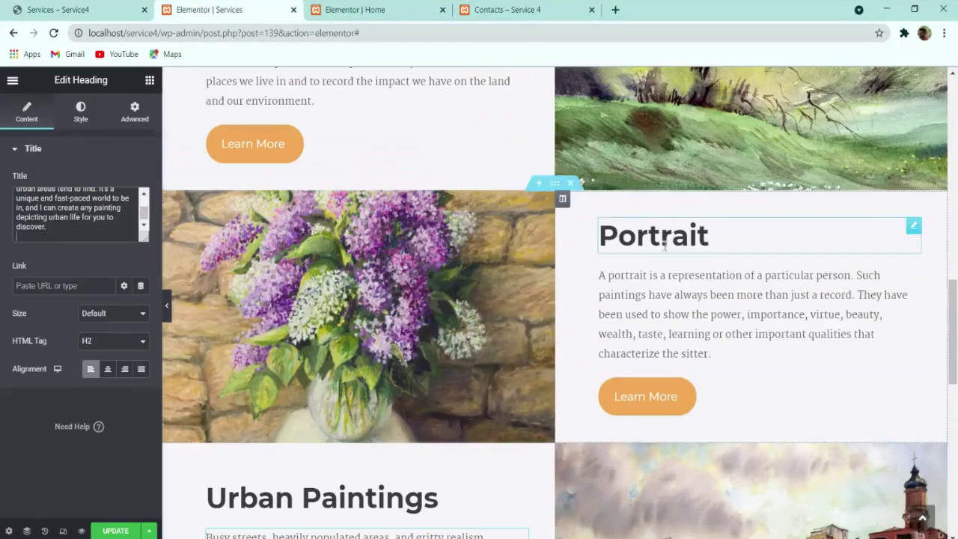
click(684, 239)
click(80, 203)
key(ctrl+a)
key(ctrl+v)
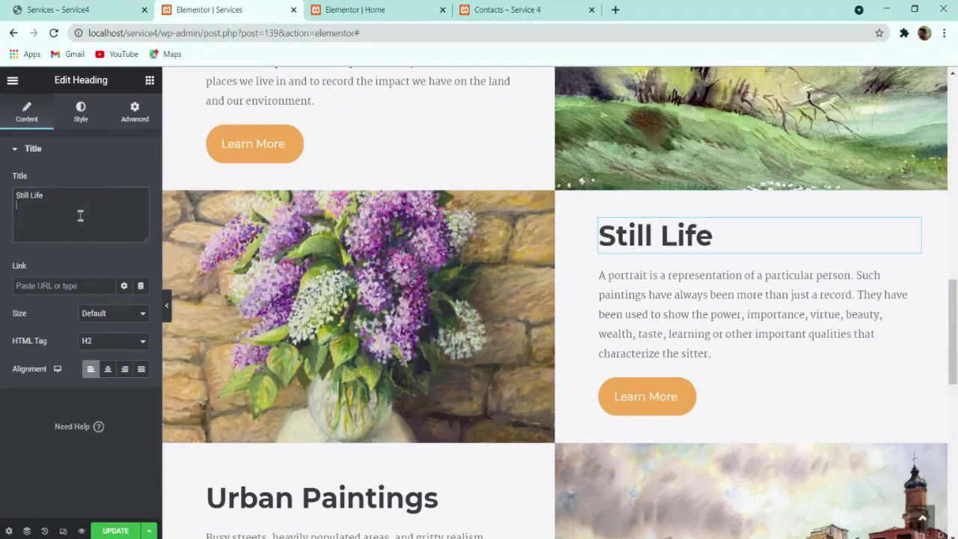
Step: Replace the Still Life row's paragraph with the Still Life description from the live page
click(58, 9)
triple_click(603, 274)
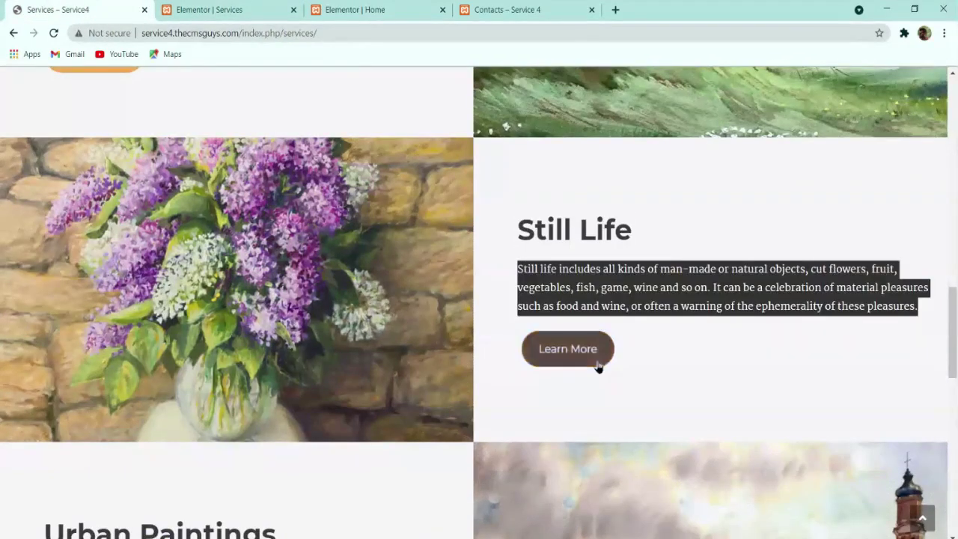
click(209, 9)
click(633, 368)
click(79, 229)
key(ctrl+a)
text(Still life includes all kinds of man-made or natural objects, cut flowers, fruit, vegetables, fish, game, wine and so on. It can be a celebration of material pleasures such as food and wine, or often a warning of the ephemerality of these pleasures.)
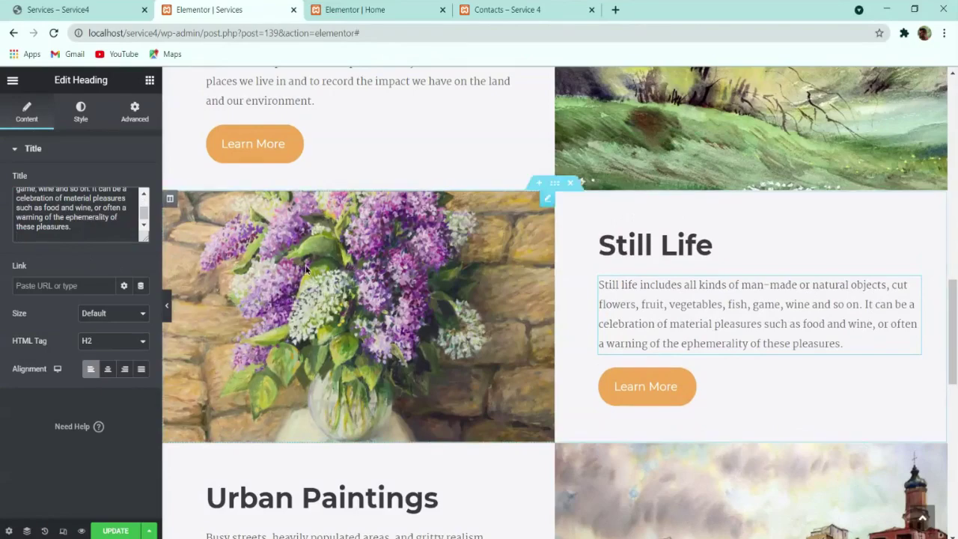
Step: Update the Services page and open Elementor's hamburger menu
scroll(554, 299, down, 3)
click(115, 533)
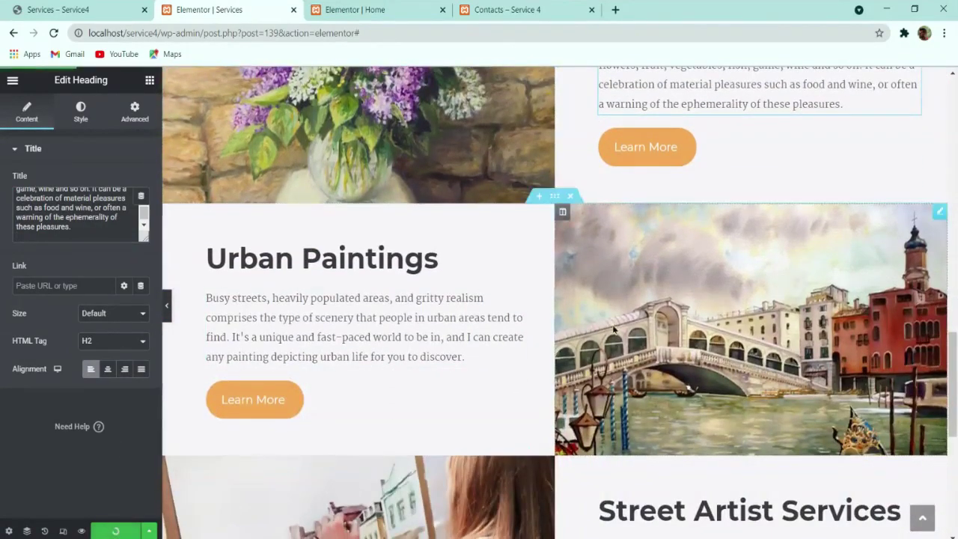
scroll(621, 332, down, 5)
scroll(562, 342, up, 15)
scroll(572, 345, down, 12)
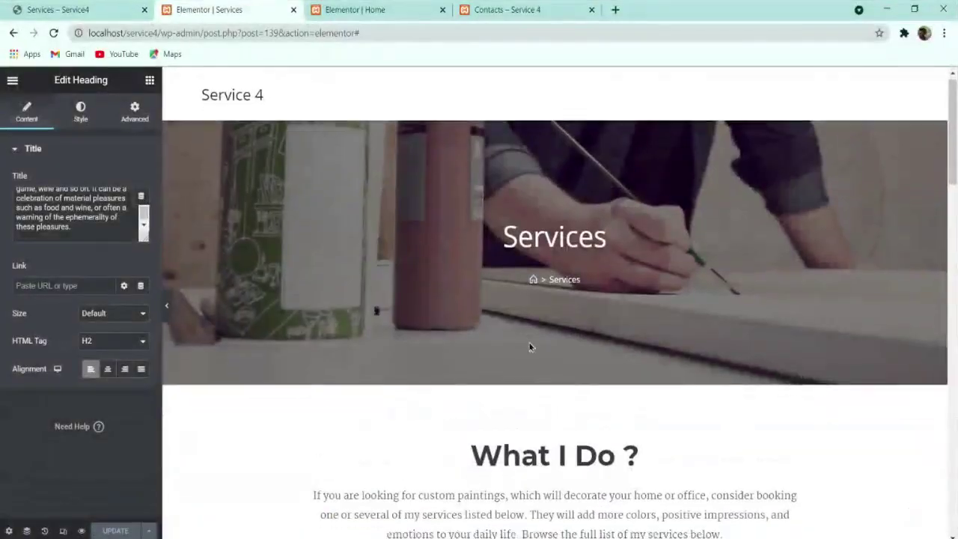
scroll(583, 357, up, 3)
scroll(583, 357, up, 15)
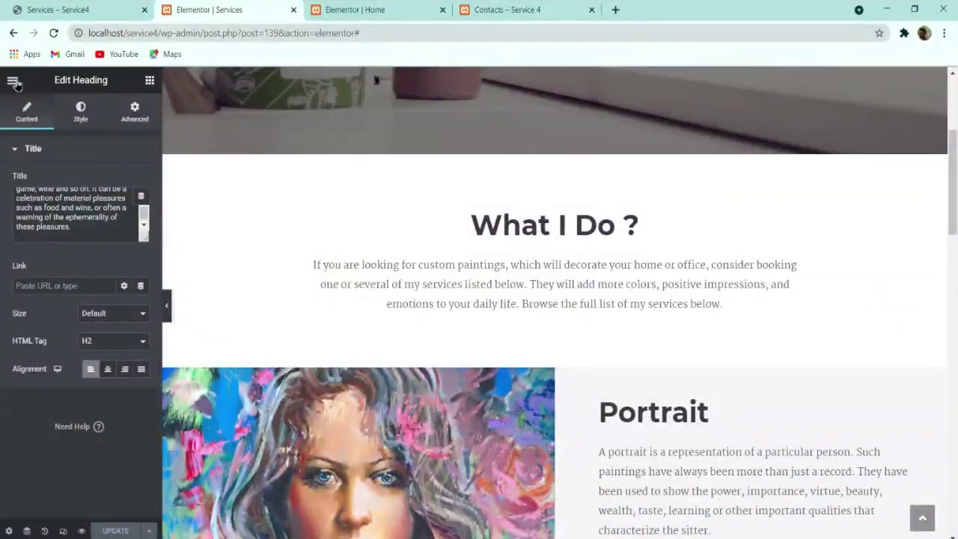
click(13, 81)
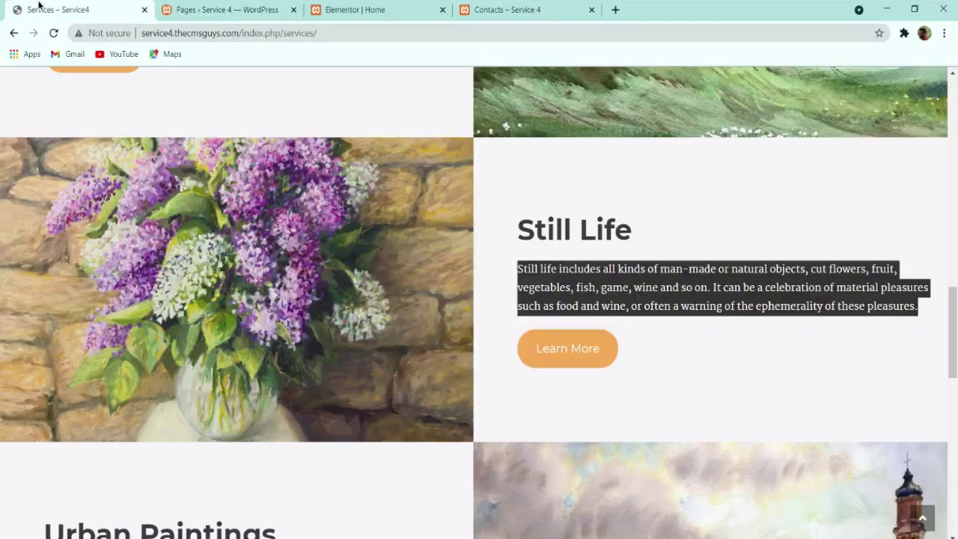
Step: Compare the WordPress pages list with the reference Services site, then head to Appearance > Menus
scroll(617, 199, up, 15)
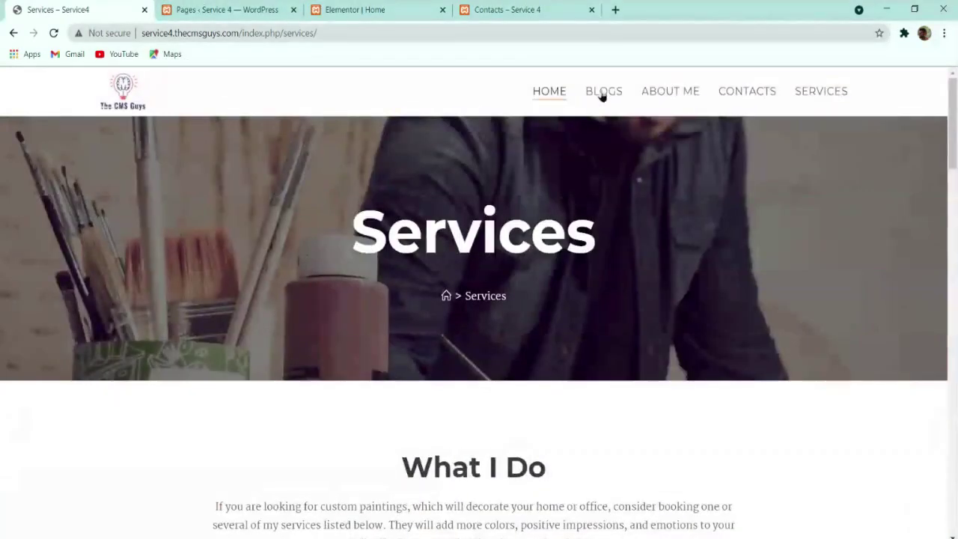
click(251, 10)
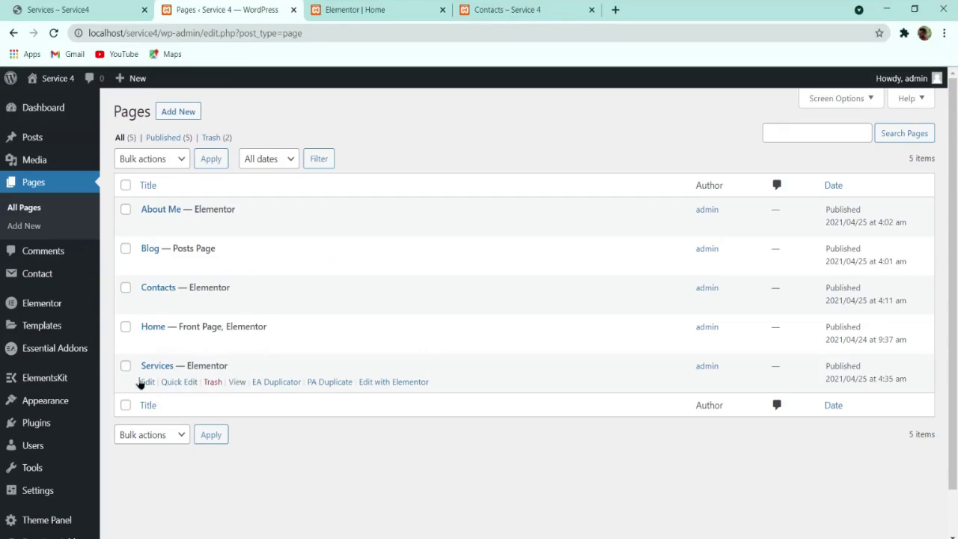
click(65, 8)
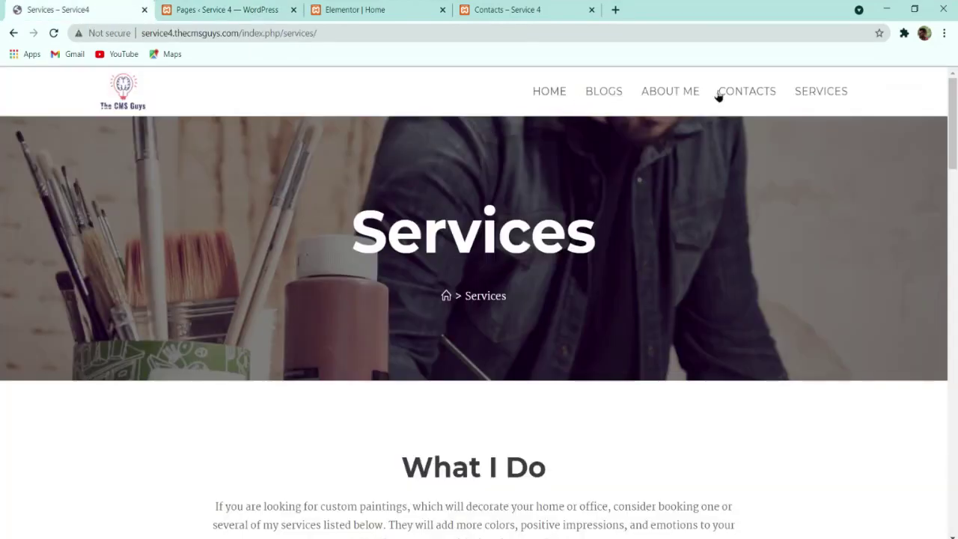
click(229, 9)
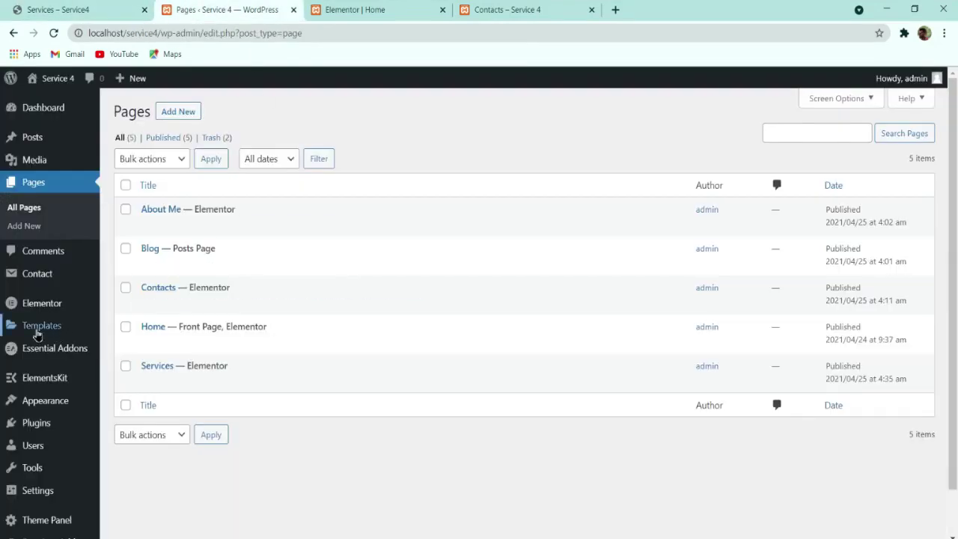
mouse_move(47, 396)
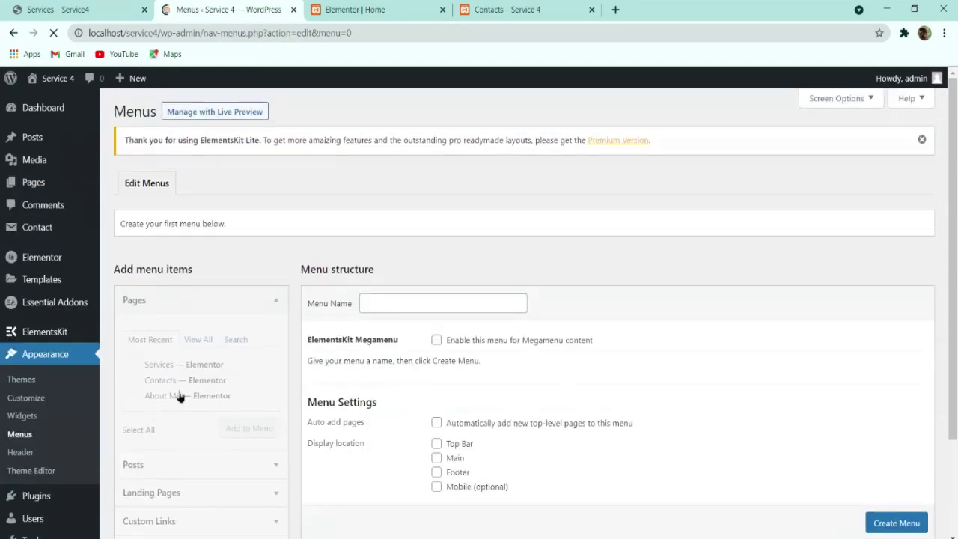
Step: Create 'Main Menu' assigned to the Main location and list all available pages
click(443, 307)
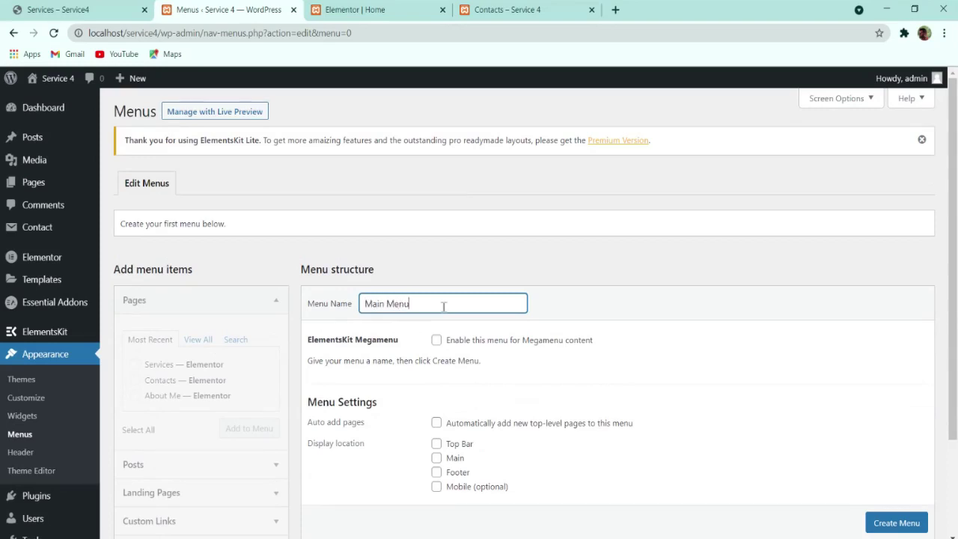
click(868, 523)
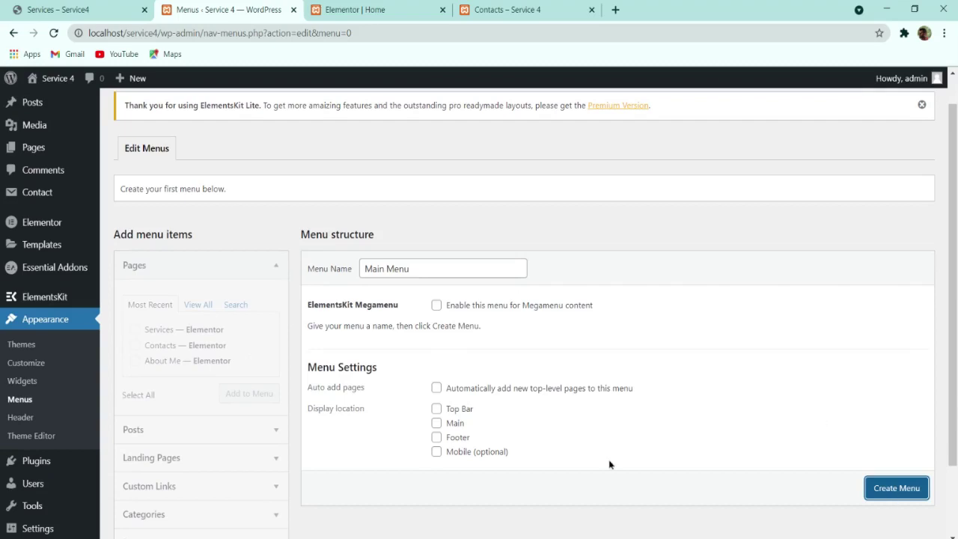
click(437, 422)
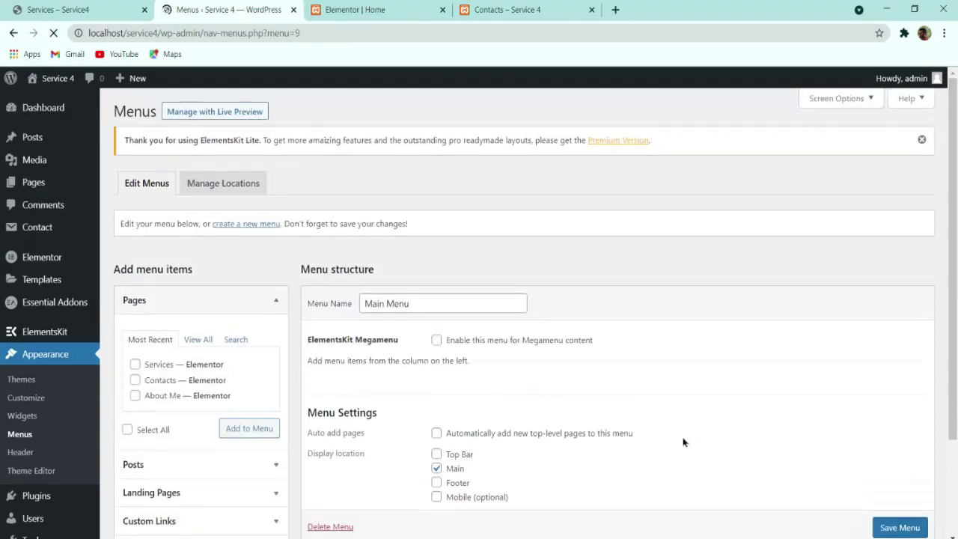
scroll(629, 353, down, 3)
click(201, 223)
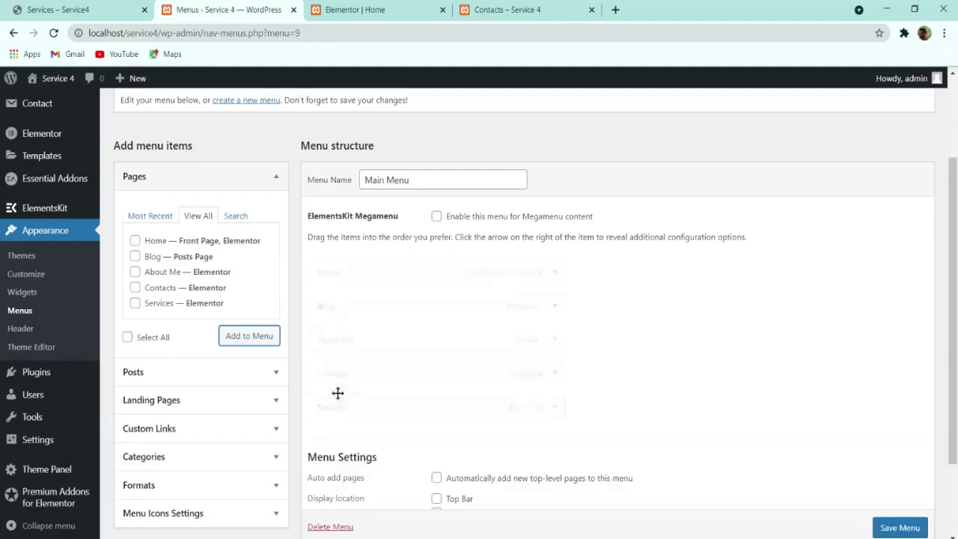
Step: Order the items Home, About Me, Blog, Services, Contacts as top-level entries and save the menu
drag(337, 396, 350, 370)
drag(344, 337, 347, 305)
drag(380, 337, 323, 312)
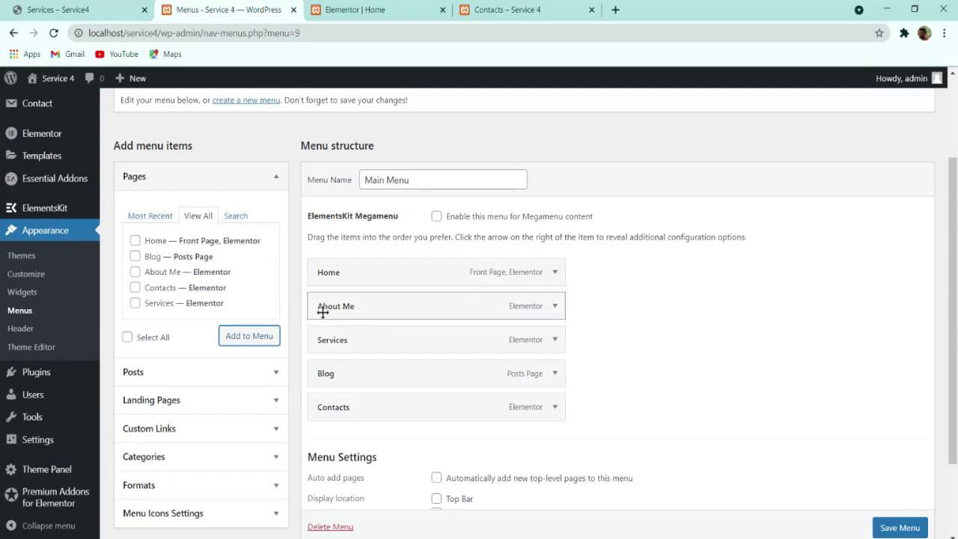
drag(336, 376, 321, 342)
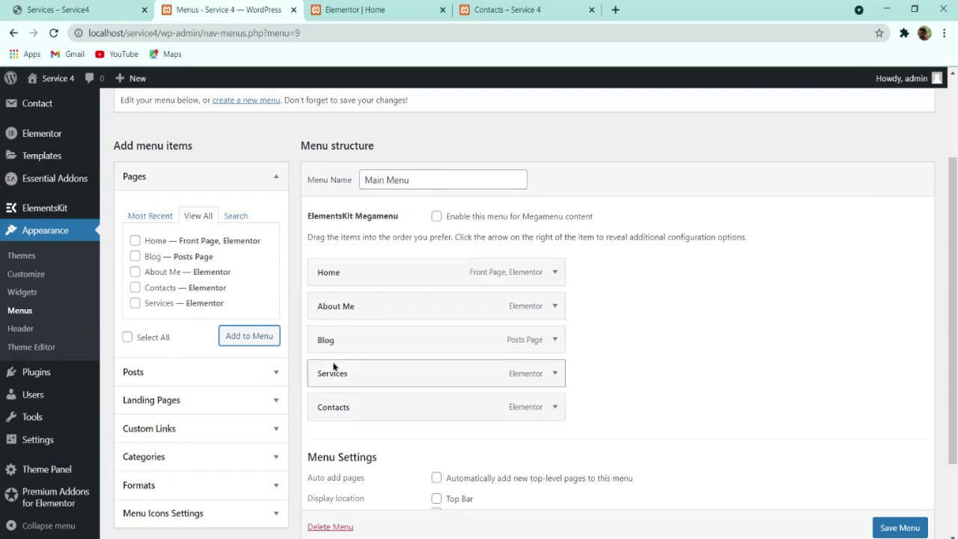
scroll(886, 530, down, 1)
click(886, 528)
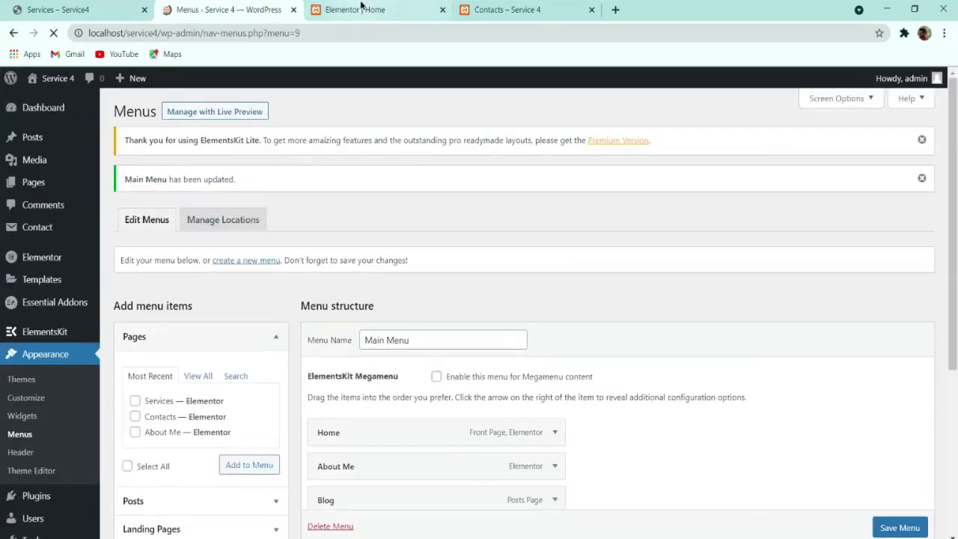
click(364, 9)
Step: Check the new Main Menu on the live home page against the reference Services site
click(479, 9)
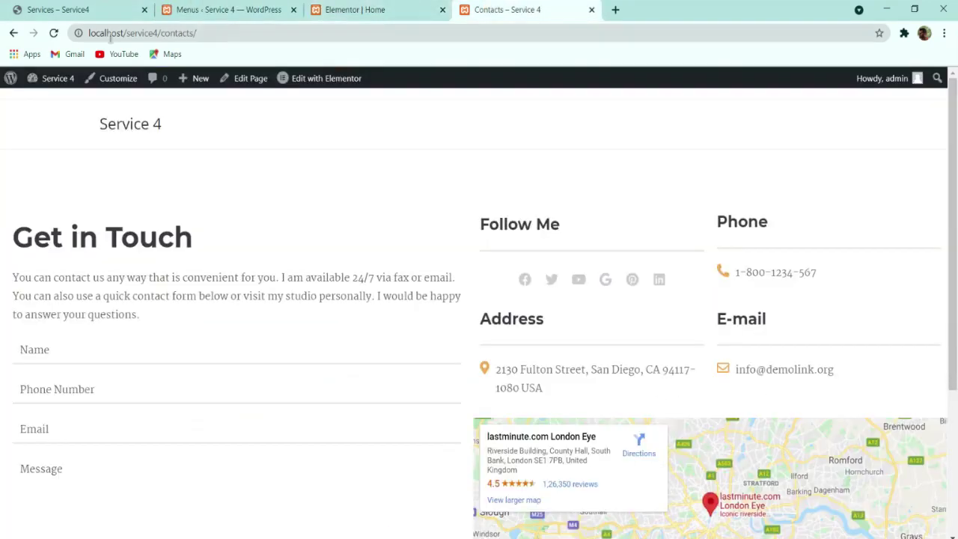
click(137, 135)
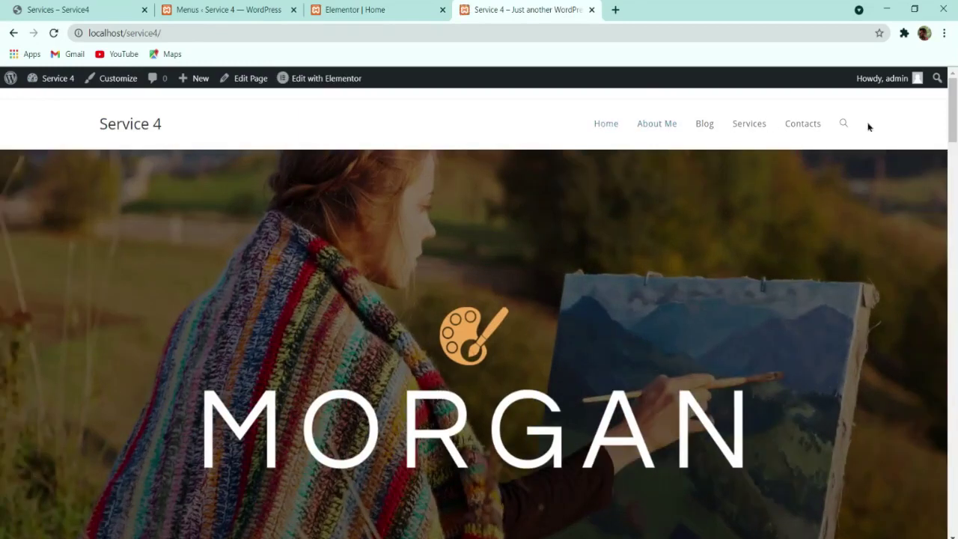
click(247, 9)
click(91, 8)
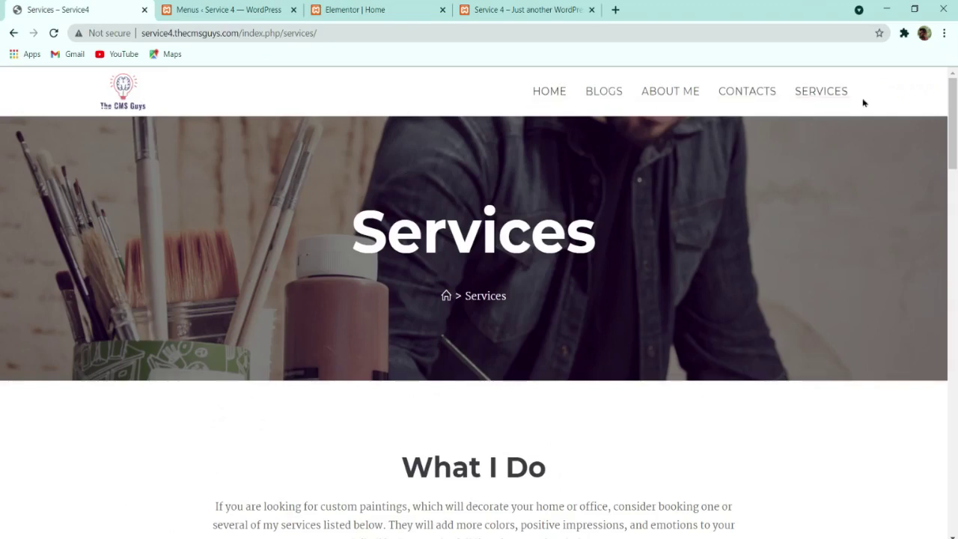
drag(386, 232, 596, 238)
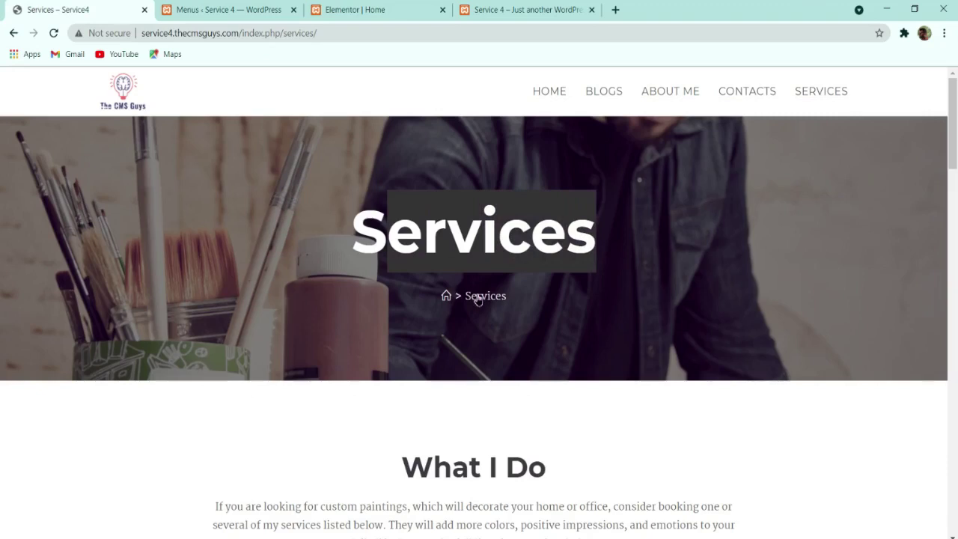
click(596, 238)
Step: Close the Elementor Home editor tab, leaving the menus admin page
click(232, 8)
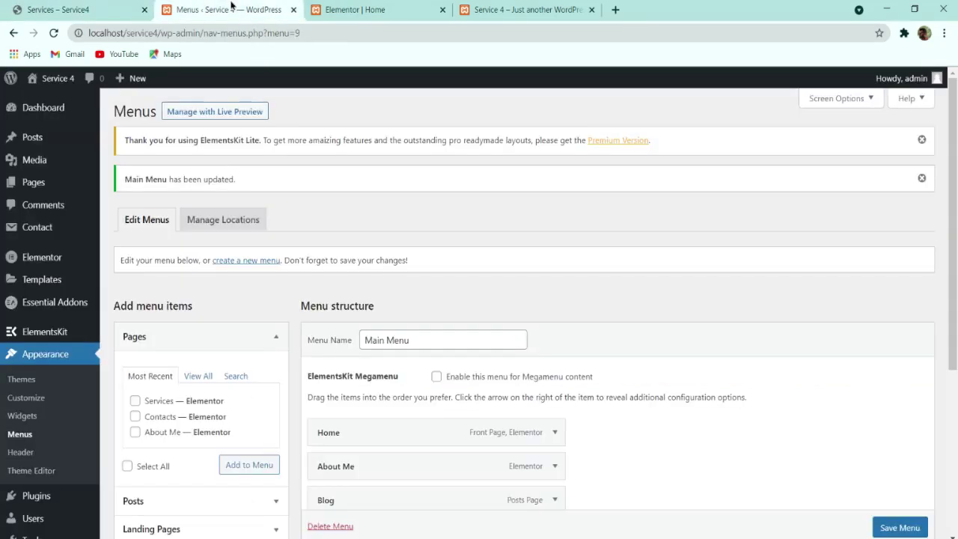
click(320, 11)
click(442, 11)
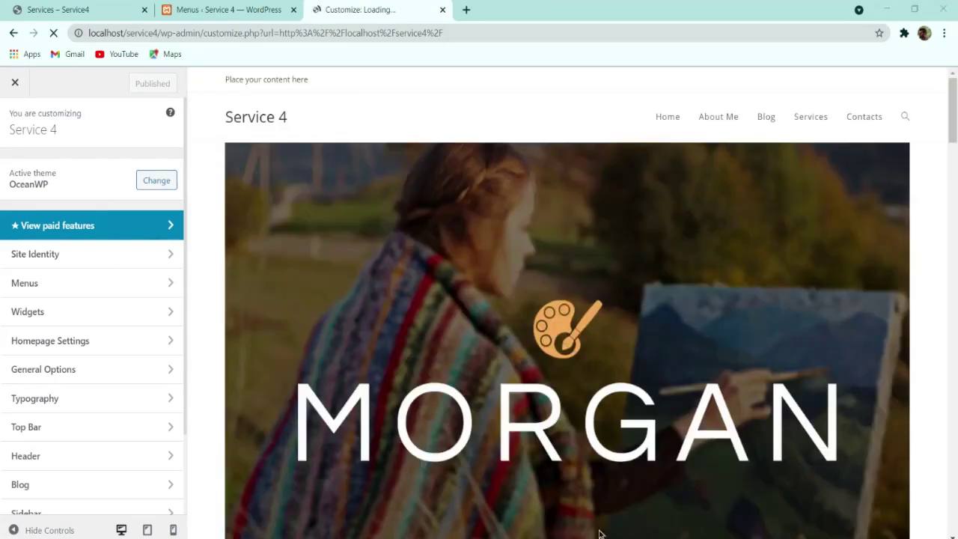
Step: Replace the Site Identity tagline with 'By The CMS Guys', publish it, and reload to verify
click(42, 255)
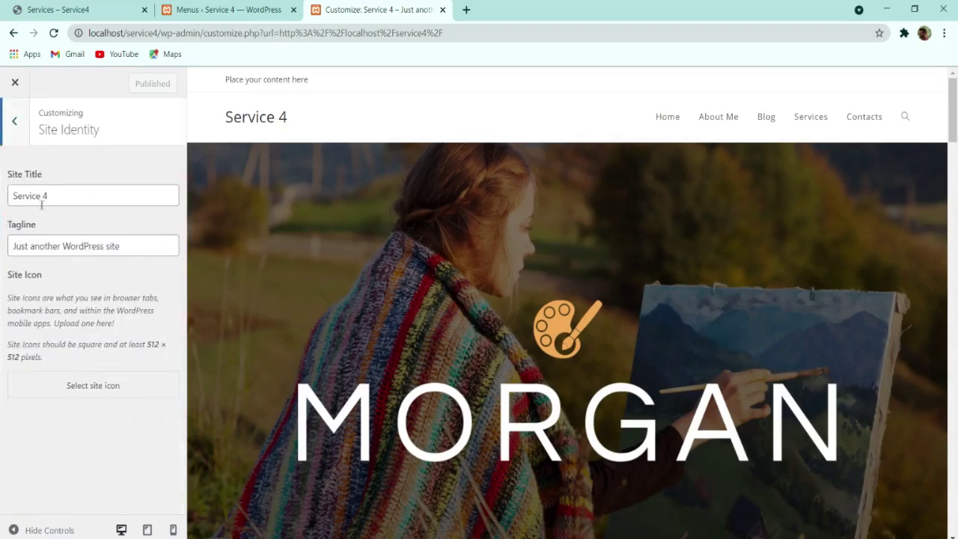
click(14, 121)
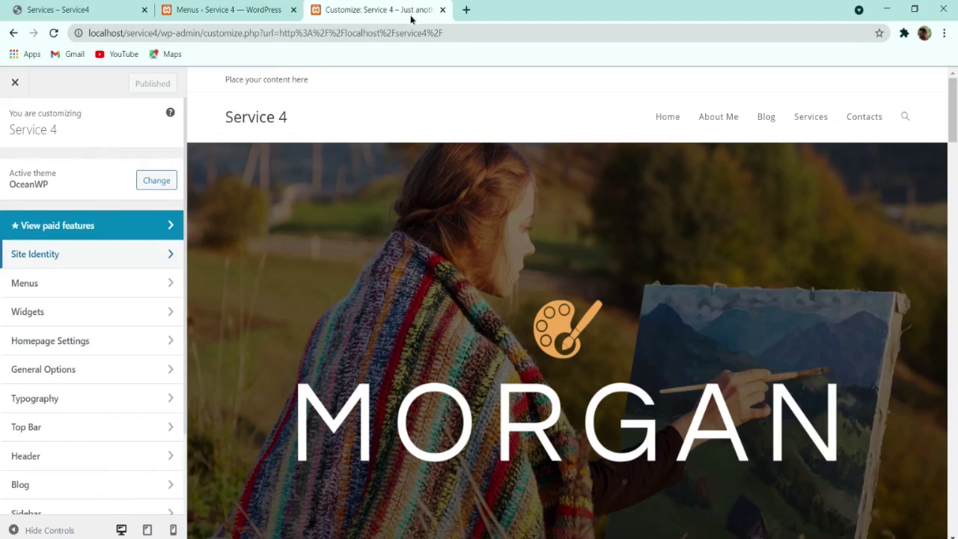
click(100, 254)
click(28, 246)
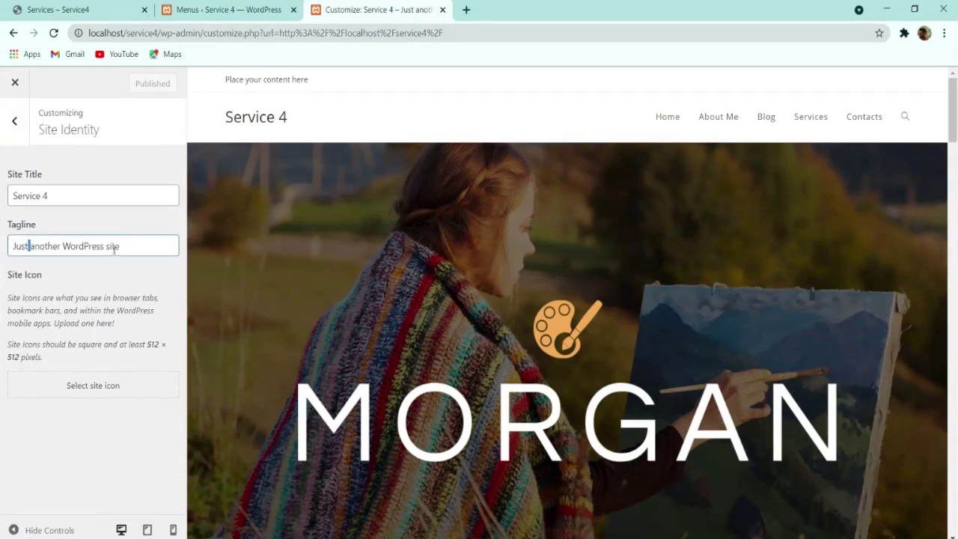
drag(126, 250, 2, 257)
text(By The CMS Guys)
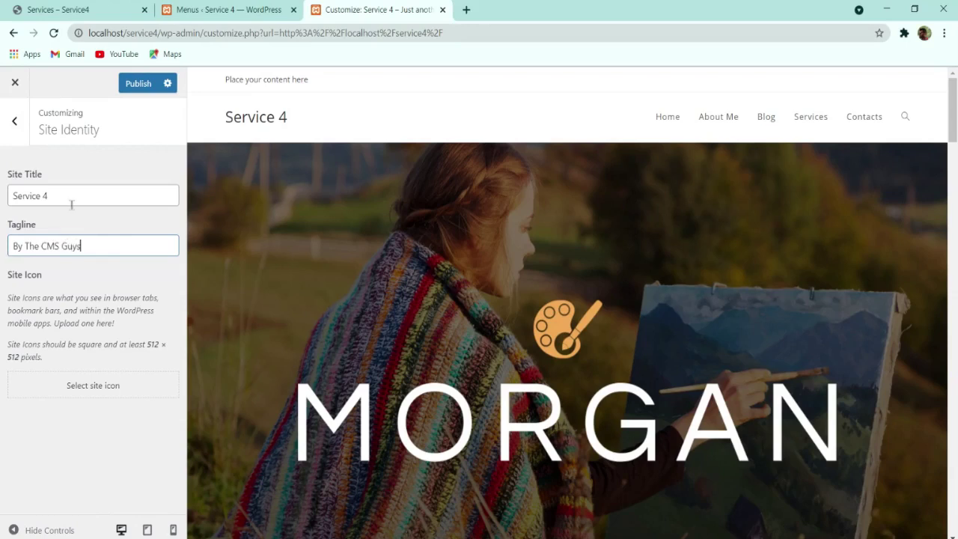
click(153, 81)
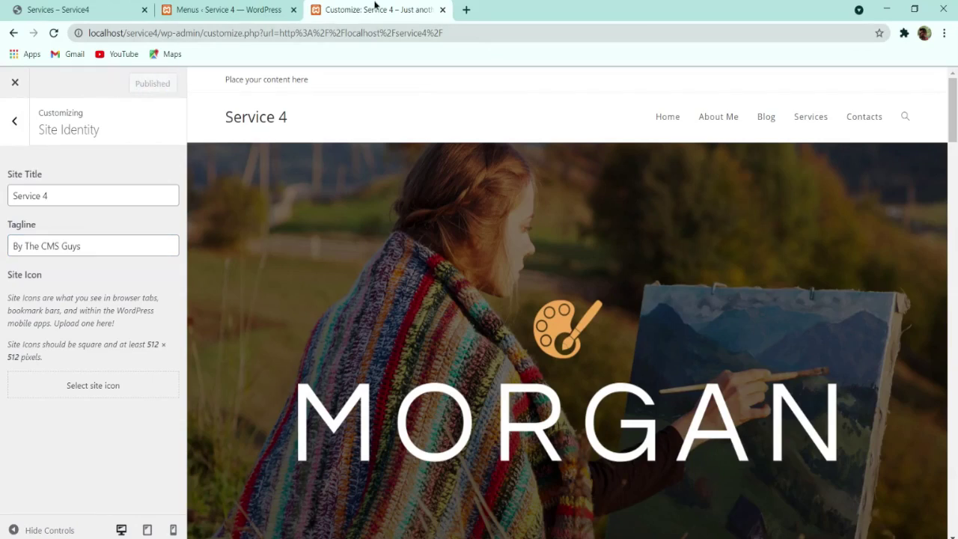
click(53, 33)
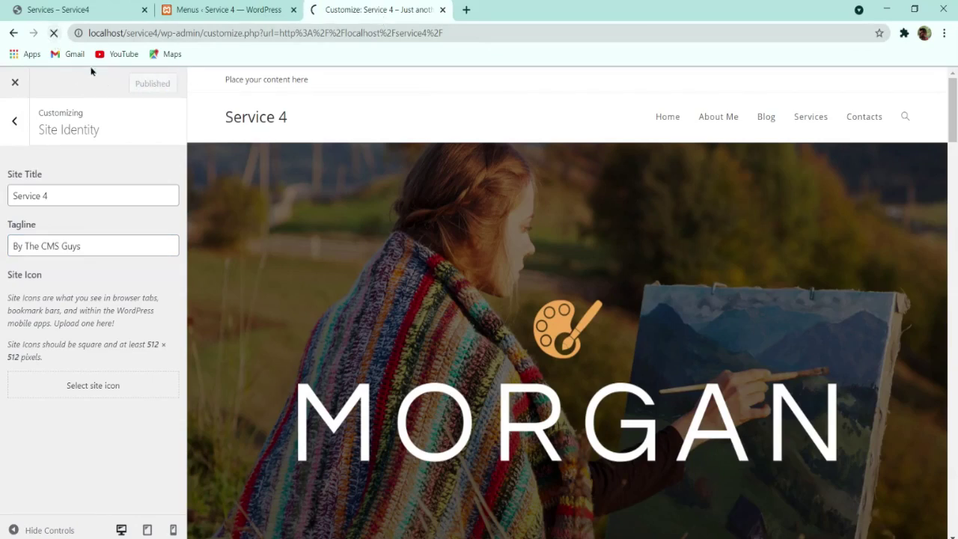
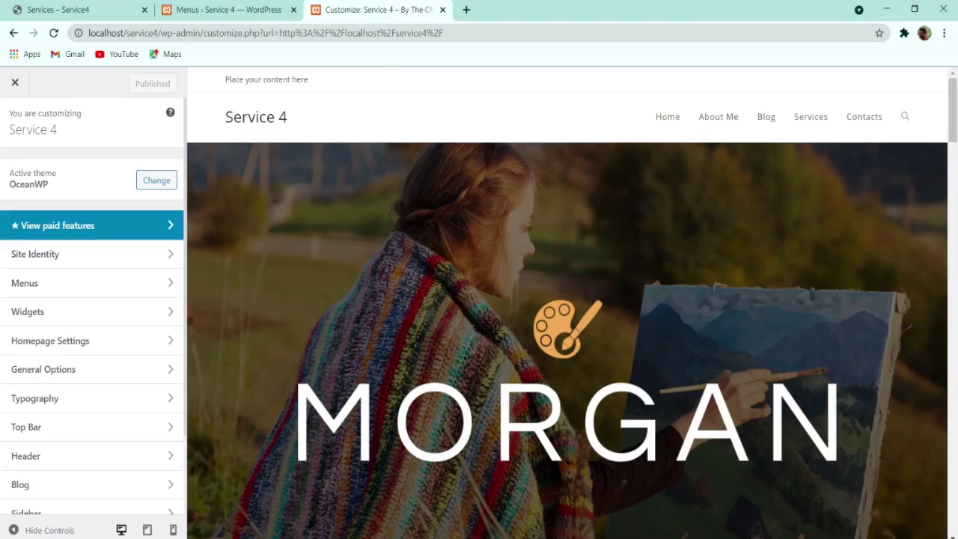
Step: Try assigning the Main Menu to the top bar location, then clear it again
click(77, 284)
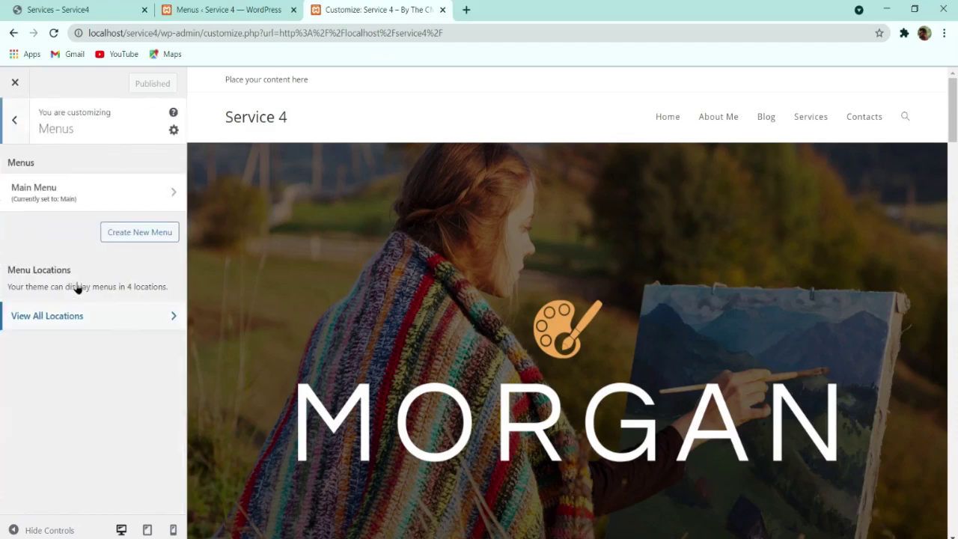
click(89, 193)
click(14, 120)
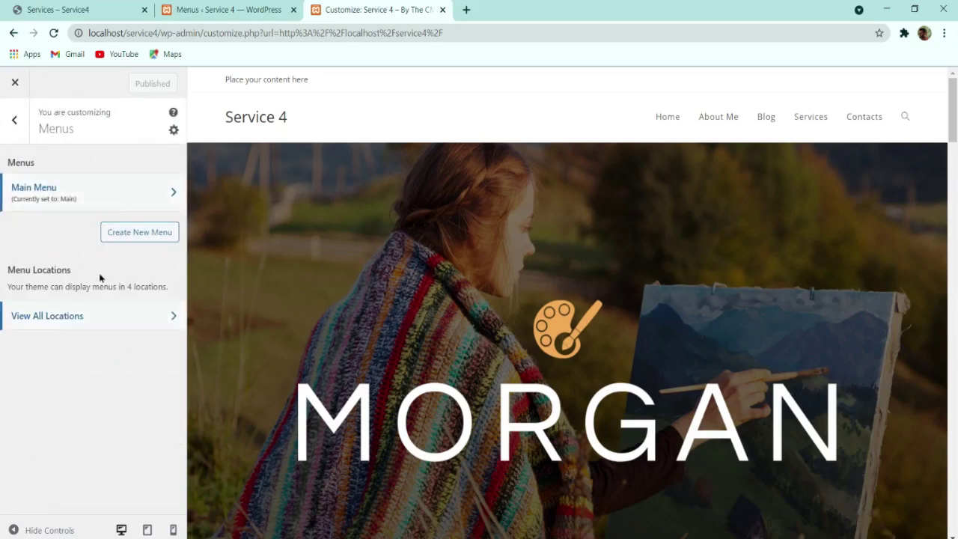
click(81, 315)
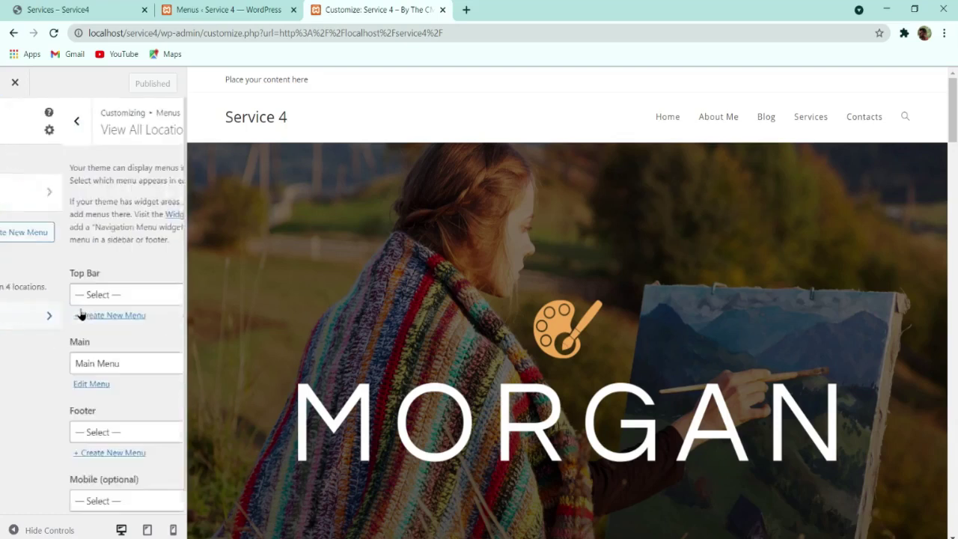
scroll(64, 284, down, 1)
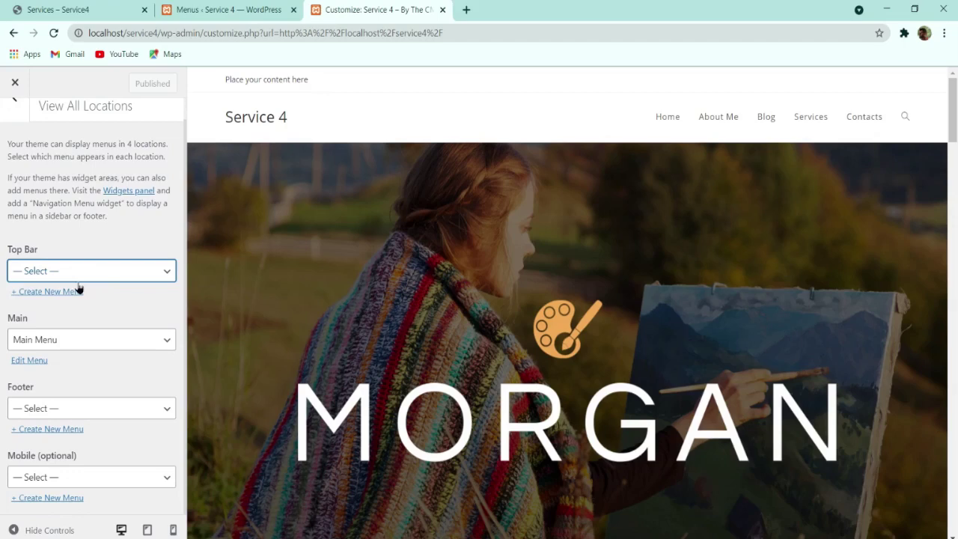
click(67, 308)
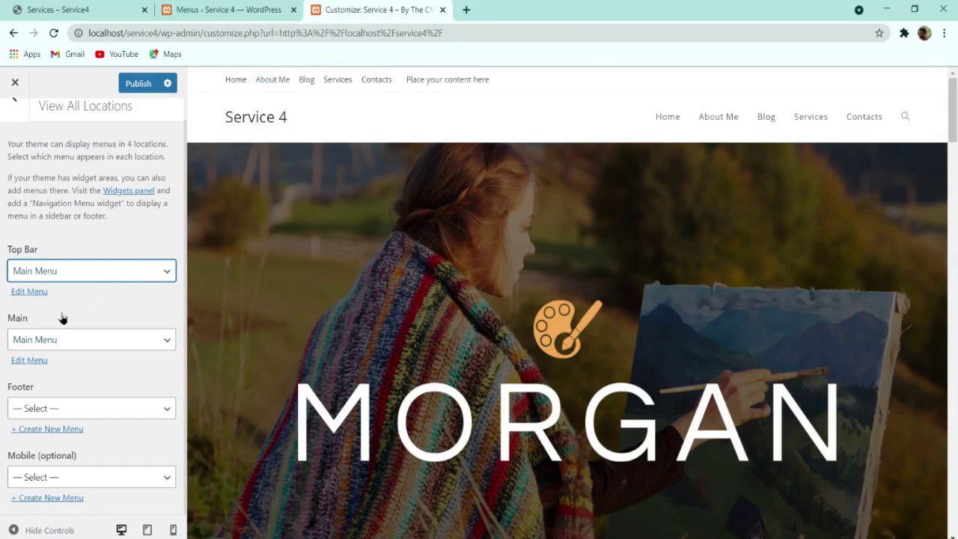
click(81, 271)
click(71, 287)
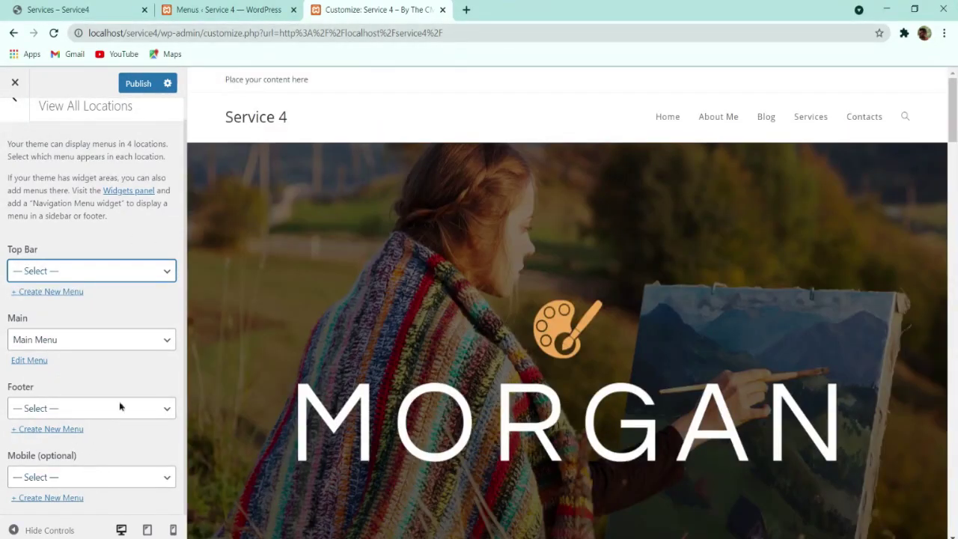
scroll(23, 142, up, 1)
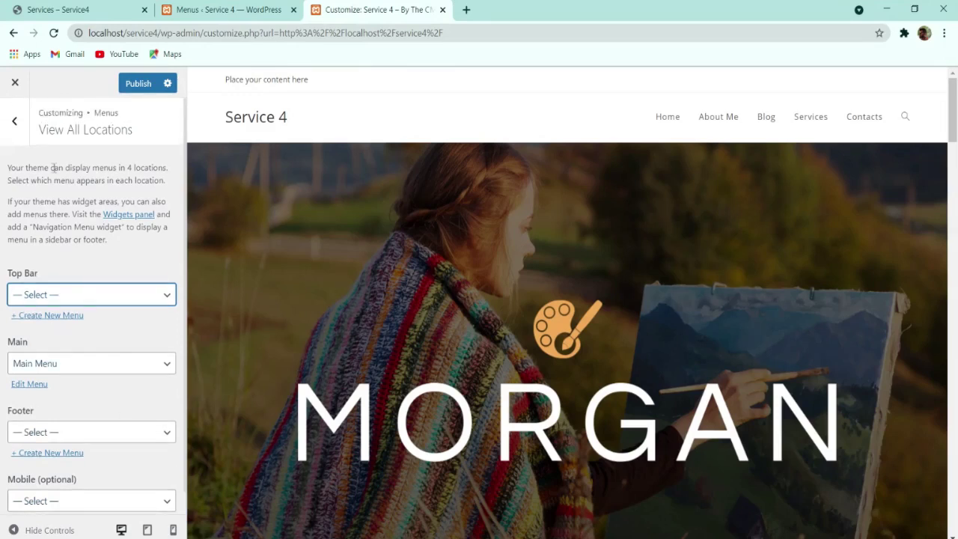
click(15, 122)
click(14, 123)
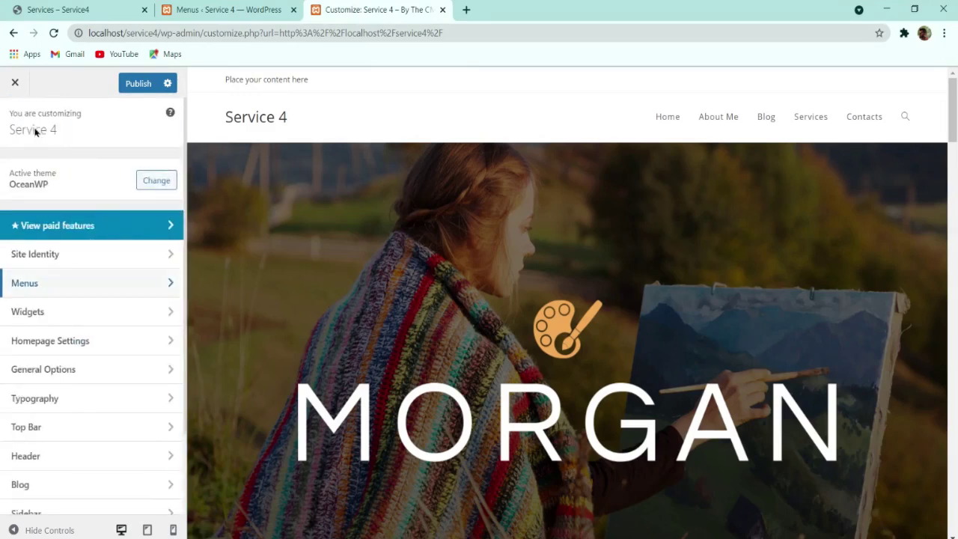
Step: Uncheck Enable Top Bar under Top Bar > General and publish the change
click(60, 317)
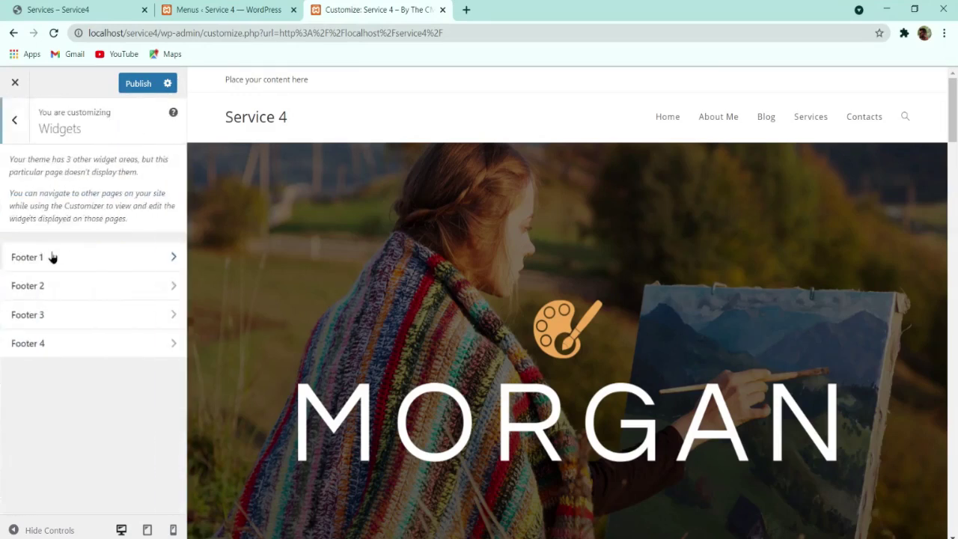
click(15, 124)
scroll(75, 359, down, 2)
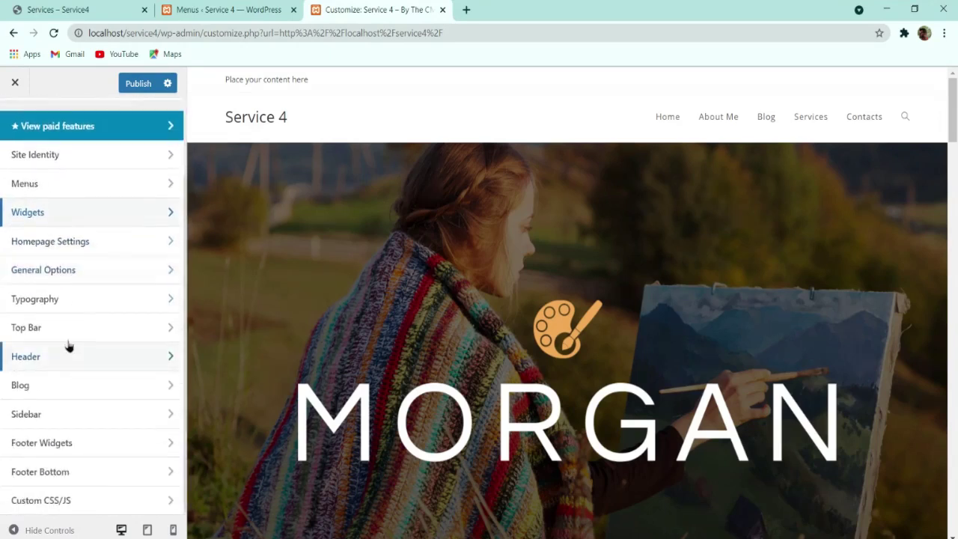
click(58, 329)
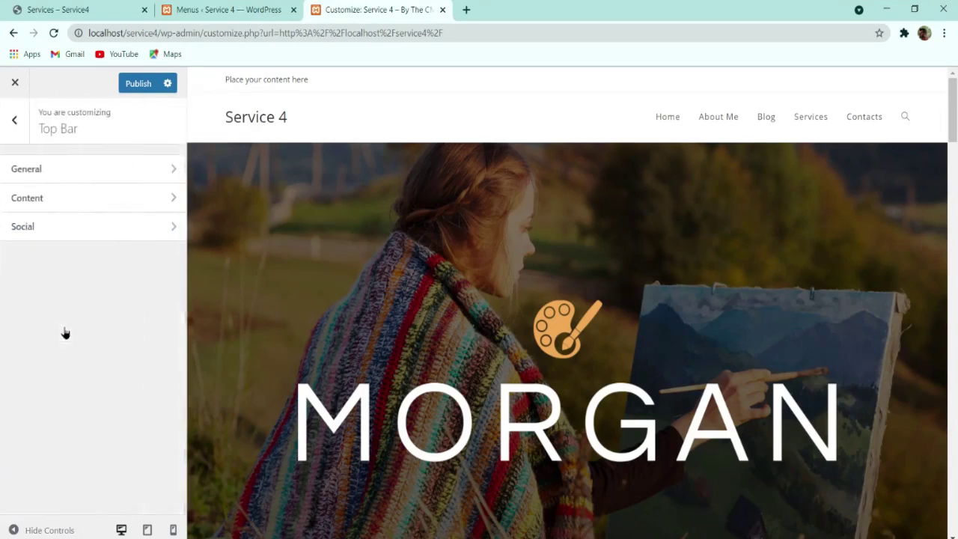
click(93, 178)
click(61, 172)
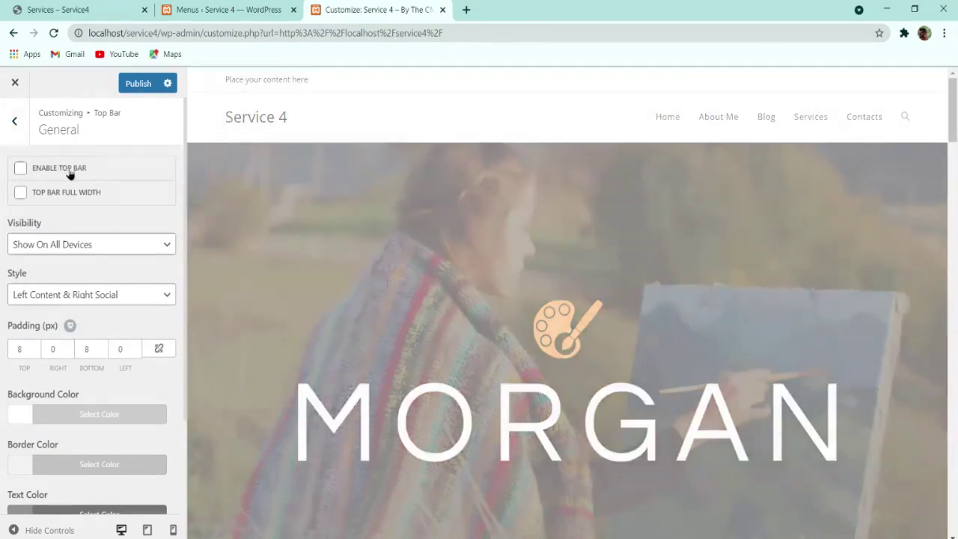
click(87, 9)
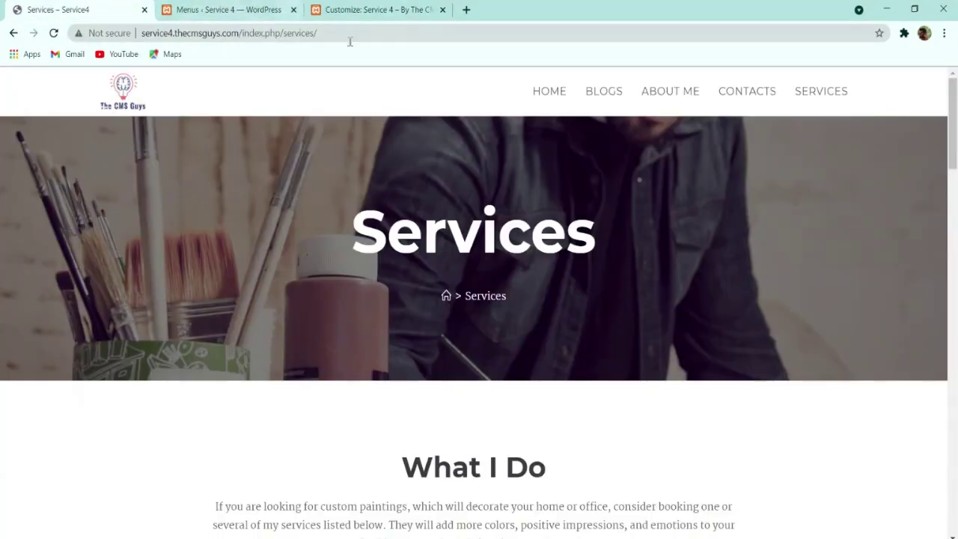
click(390, 7)
click(138, 83)
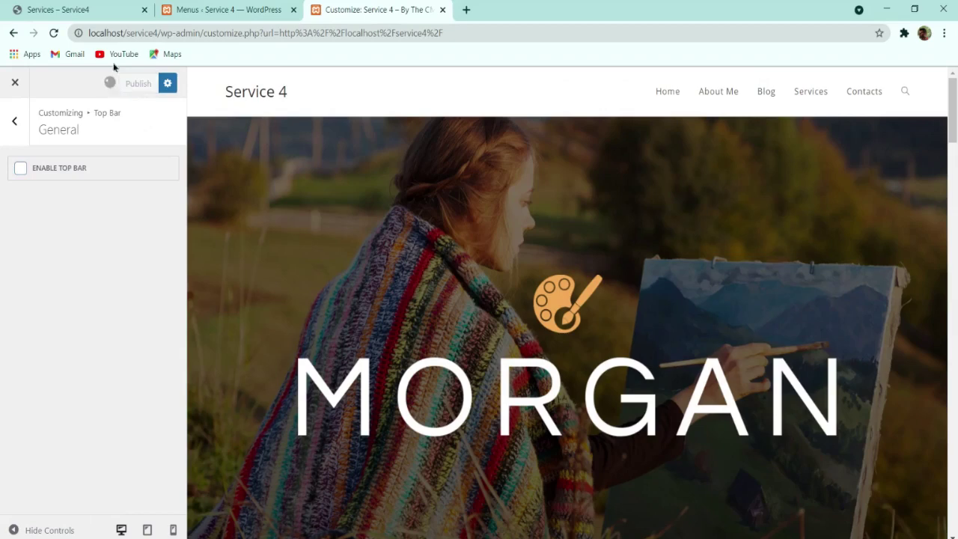
click(15, 120)
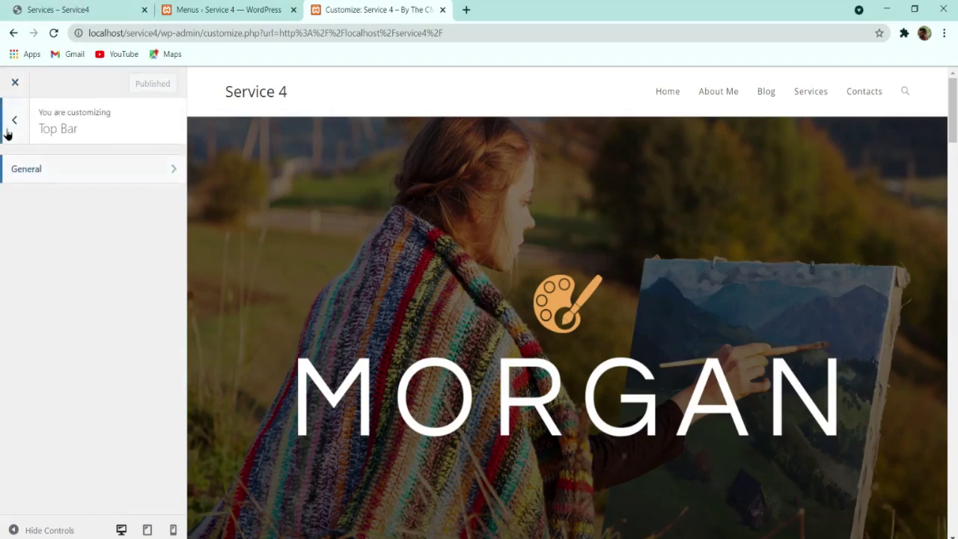
click(12, 126)
Step: Review the Header general options, which show Minimal style at 74 px height
click(35, 358)
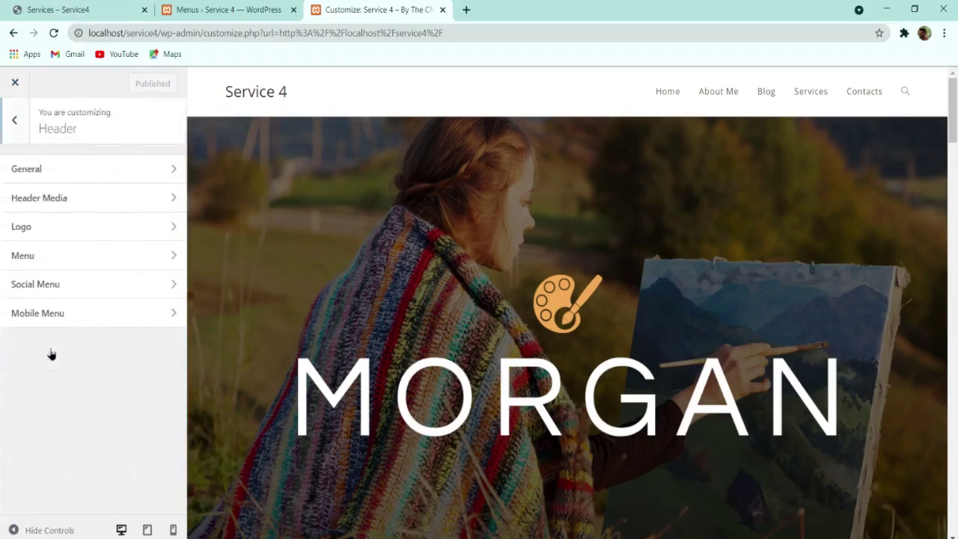
click(70, 178)
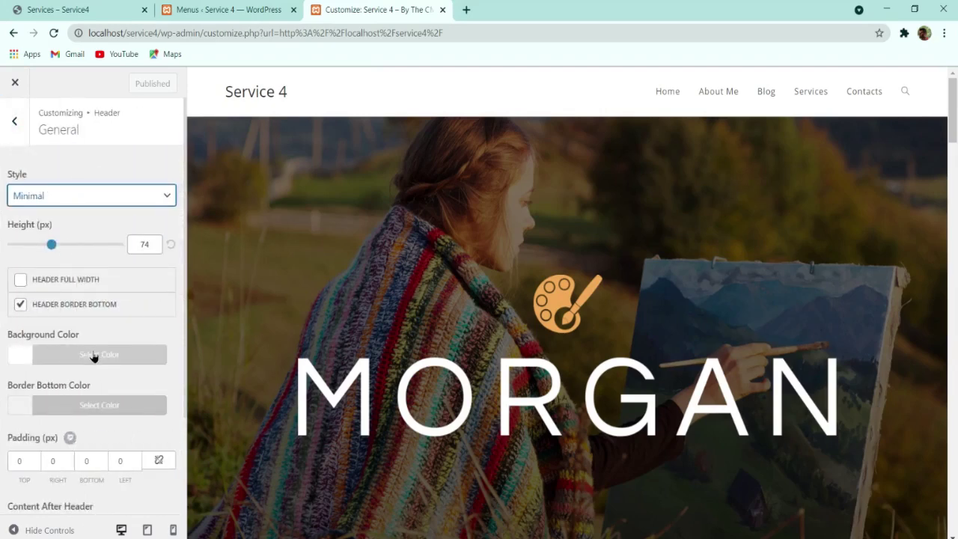
scroll(95, 355, down, 2)
scroll(95, 354, up, 2)
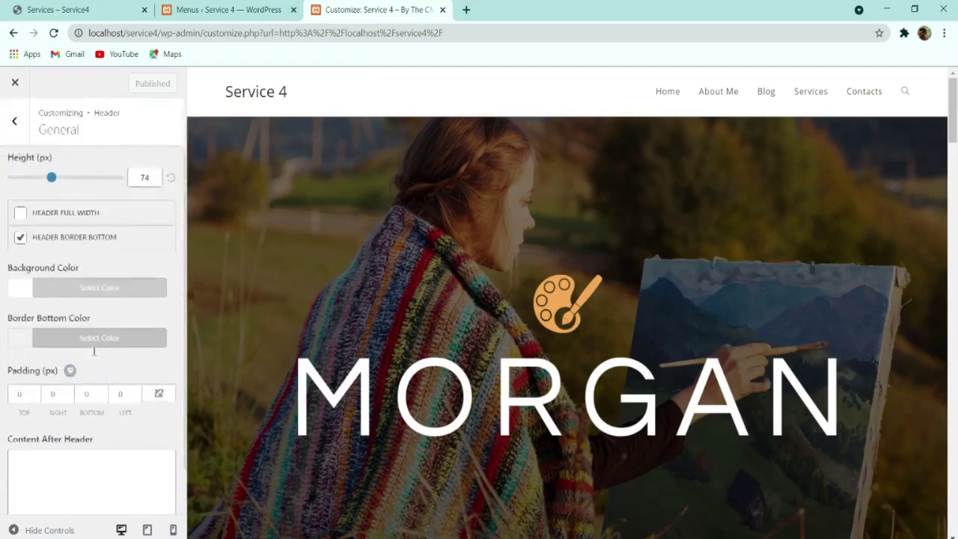
click(14, 121)
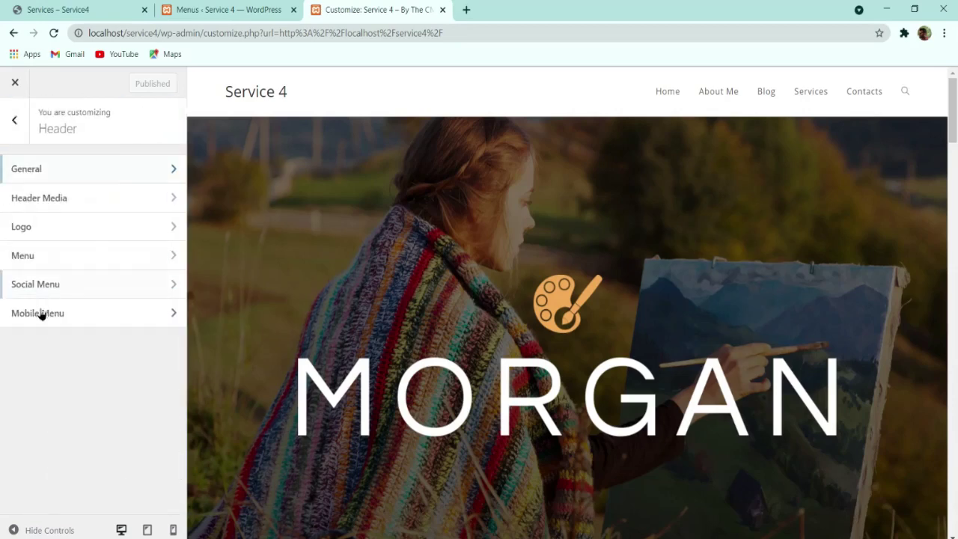
click(62, 229)
Step: Upload The CMS Guys image as the logo, cropped to include the full text
click(71, 201)
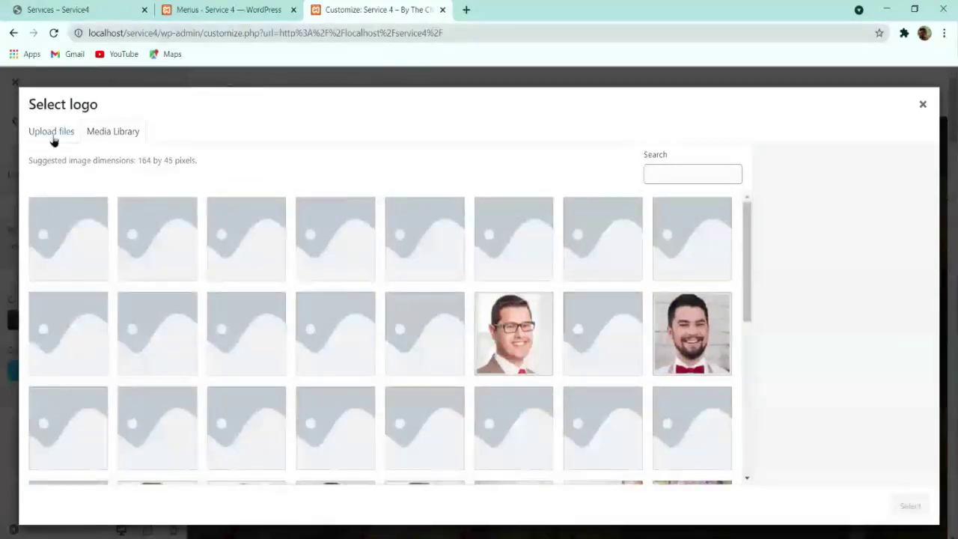
click(53, 134)
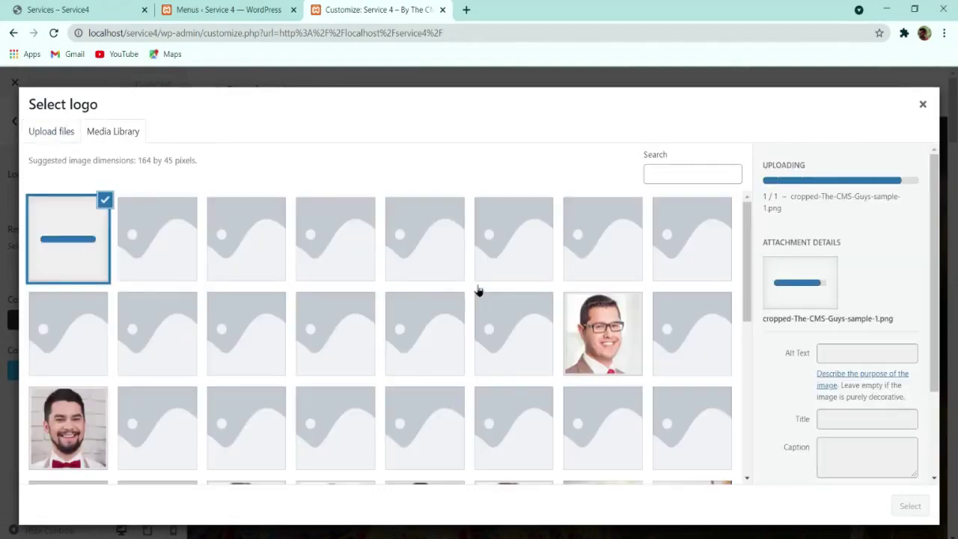
click(910, 505)
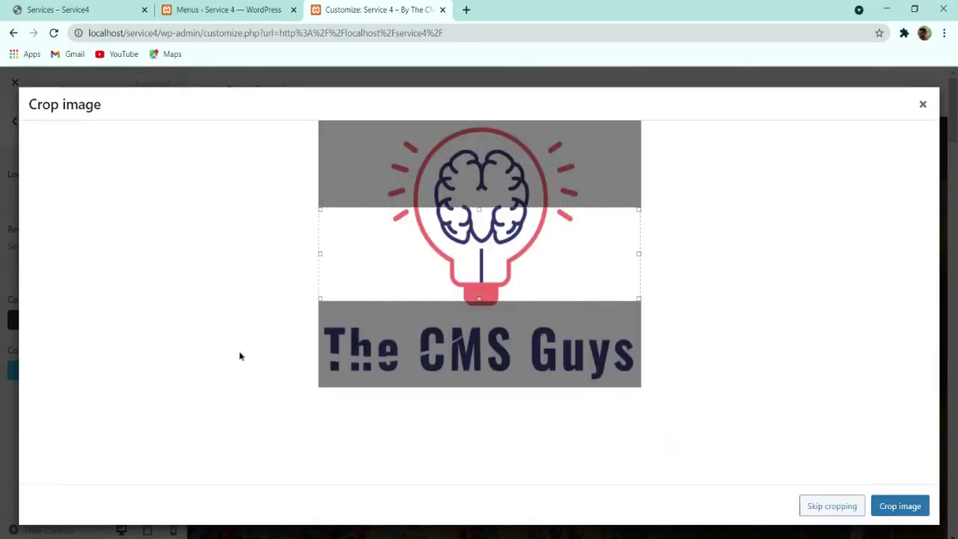
drag(475, 296, 478, 386)
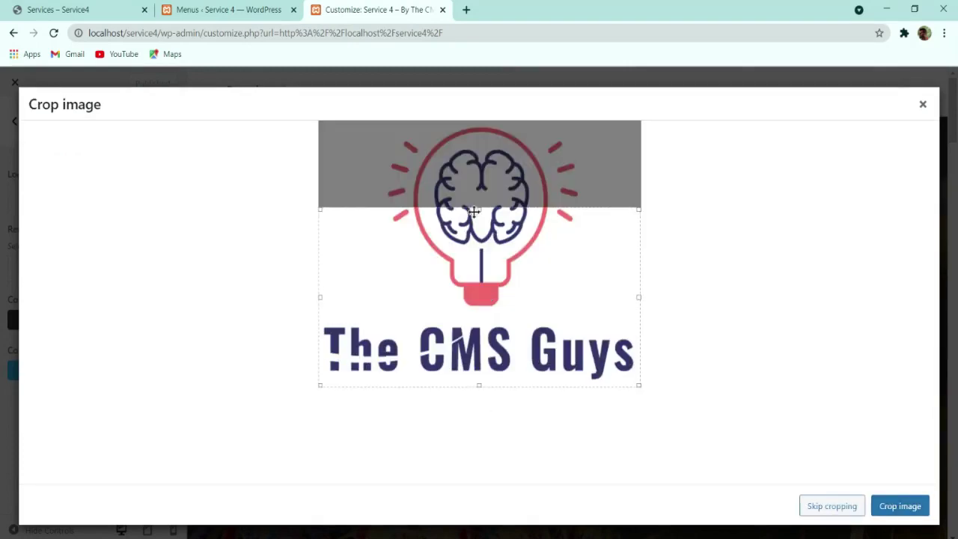
drag(481, 211, 482, 122)
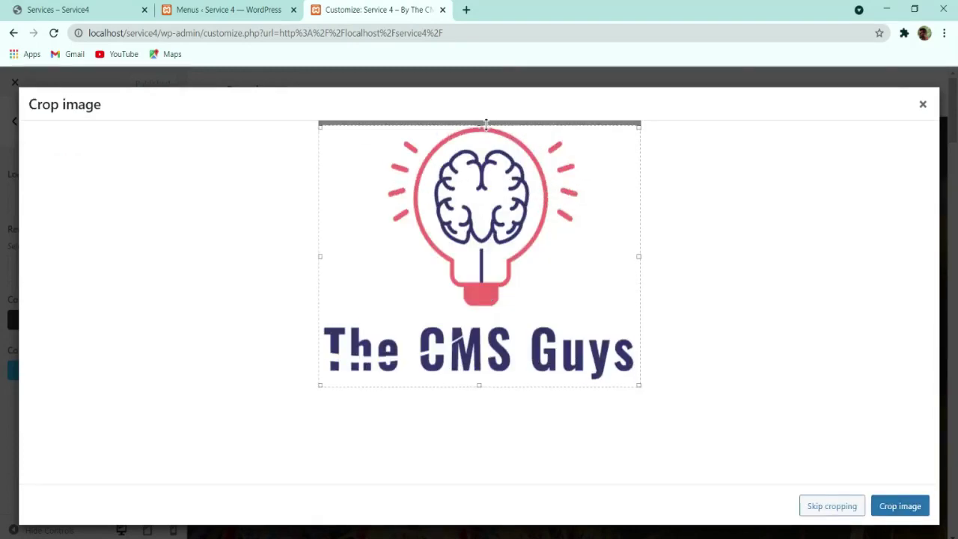
click(894, 507)
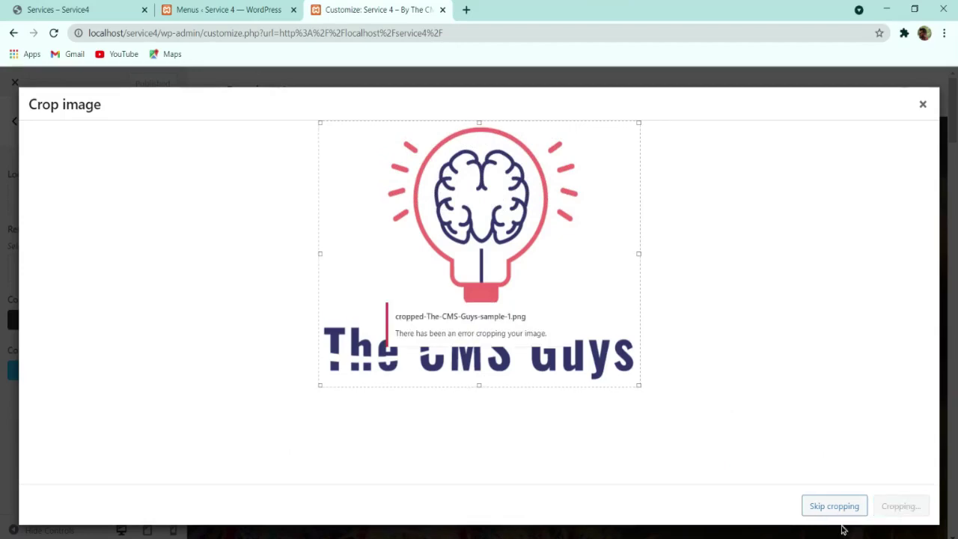
Step: Limit the logo's Max Width to 75 px and publish it
scroll(106, 387, down, 1)
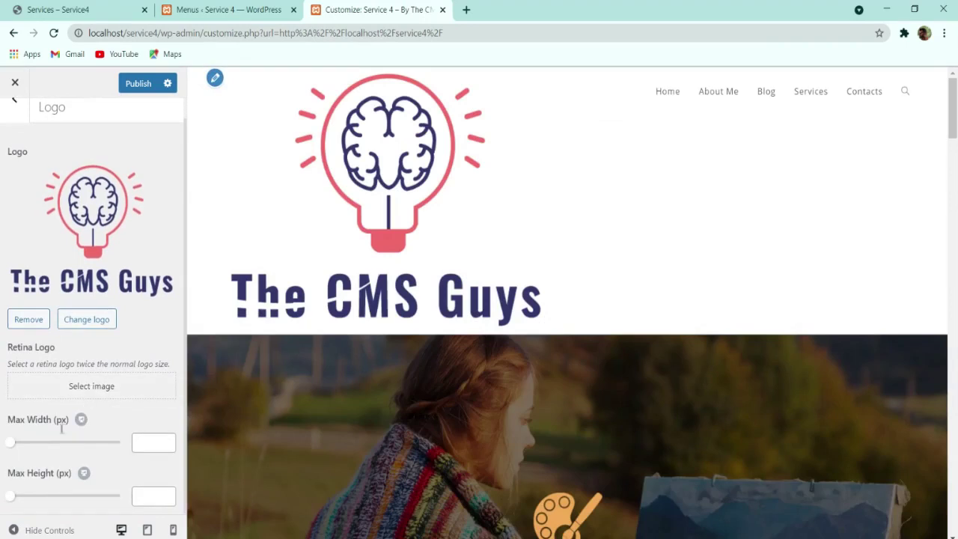
drag(9, 444, 39, 445)
double_click(148, 442)
text(75)
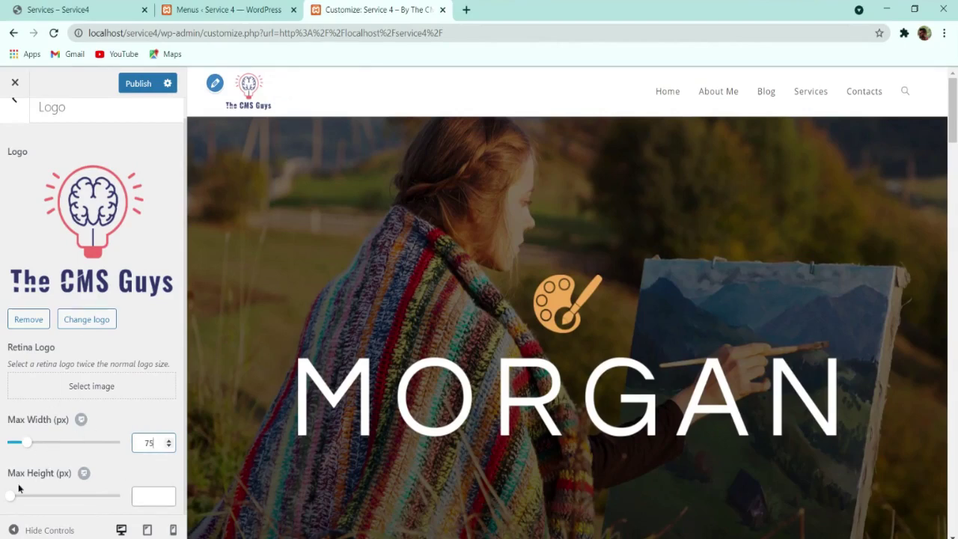
click(138, 86)
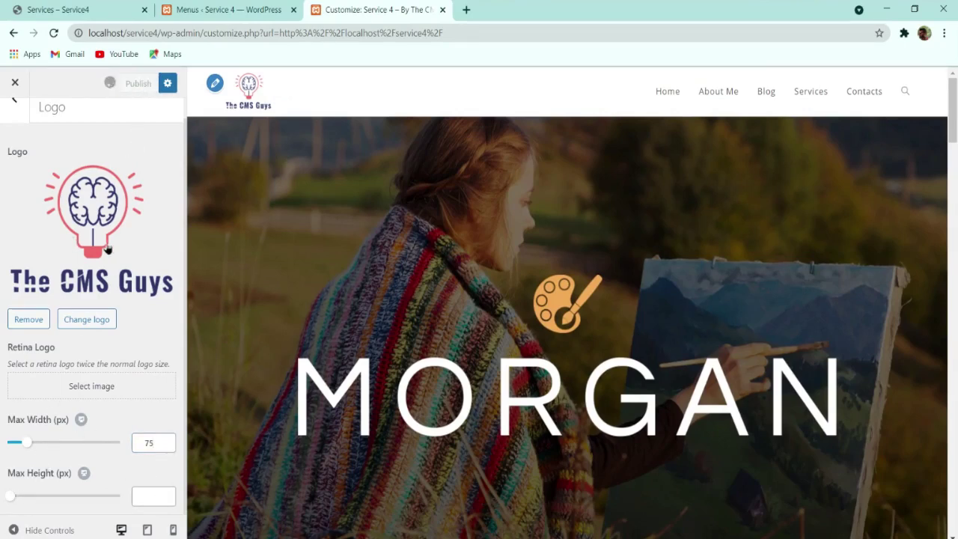
scroll(45, 224, up, 1)
click(14, 121)
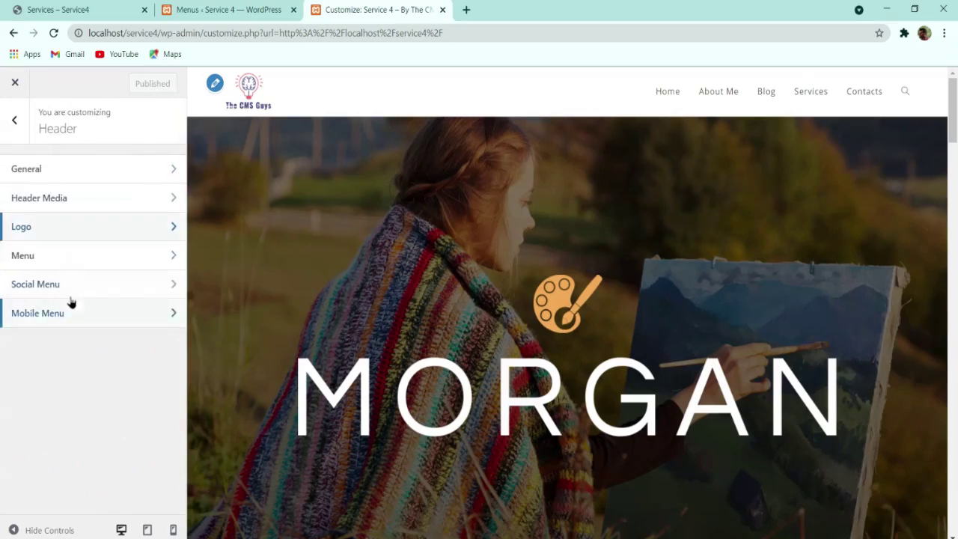
Step: Try centring the header menu, then keep it right-aligned after comparing with the Services site
click(57, 255)
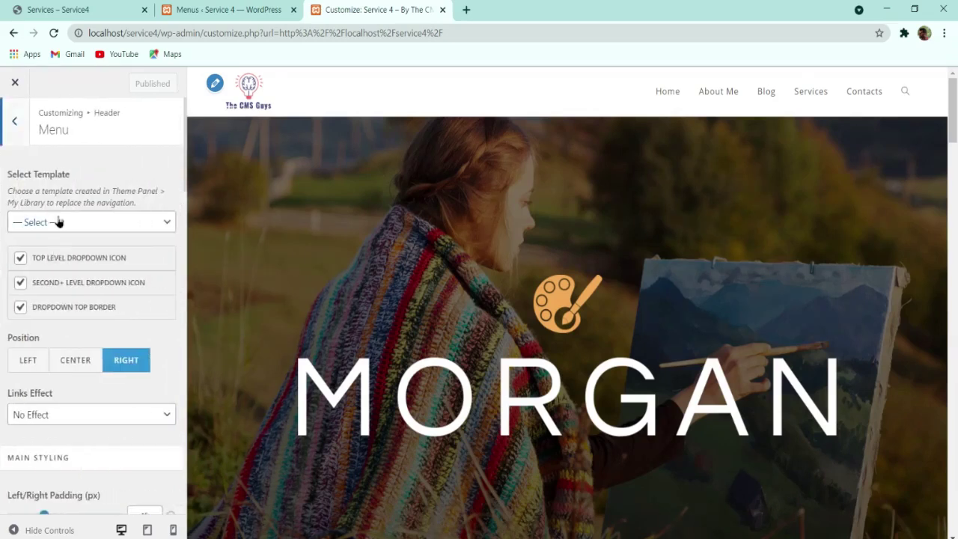
click(66, 360)
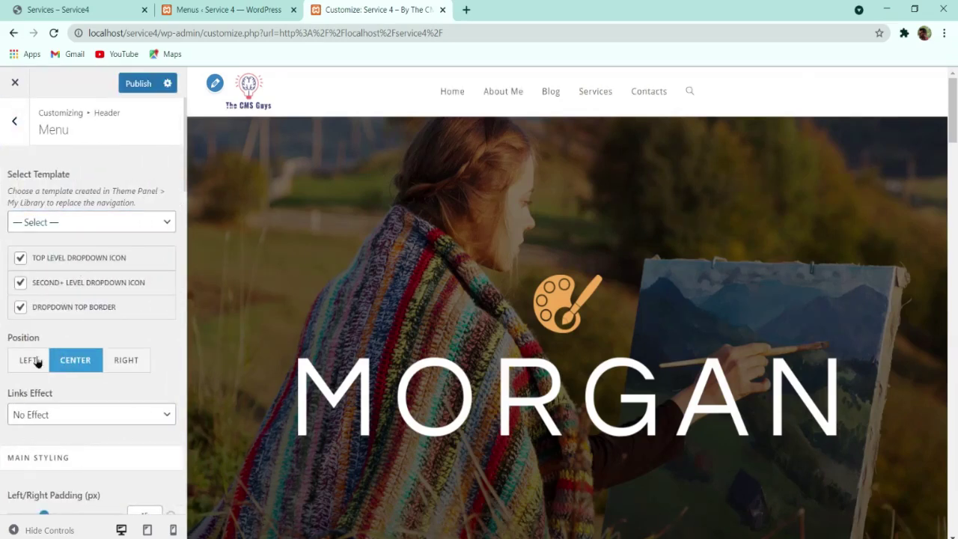
click(124, 362)
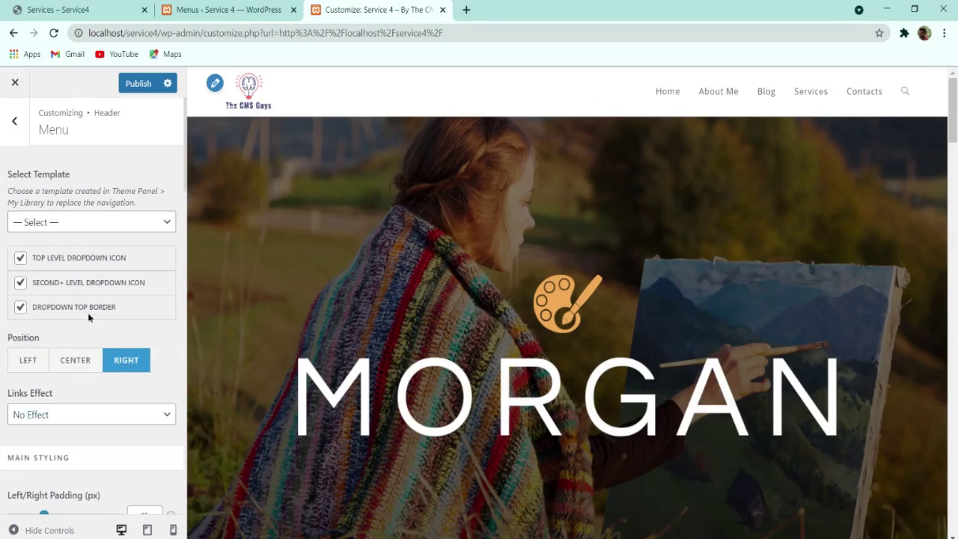
scroll(104, 333, down, 3)
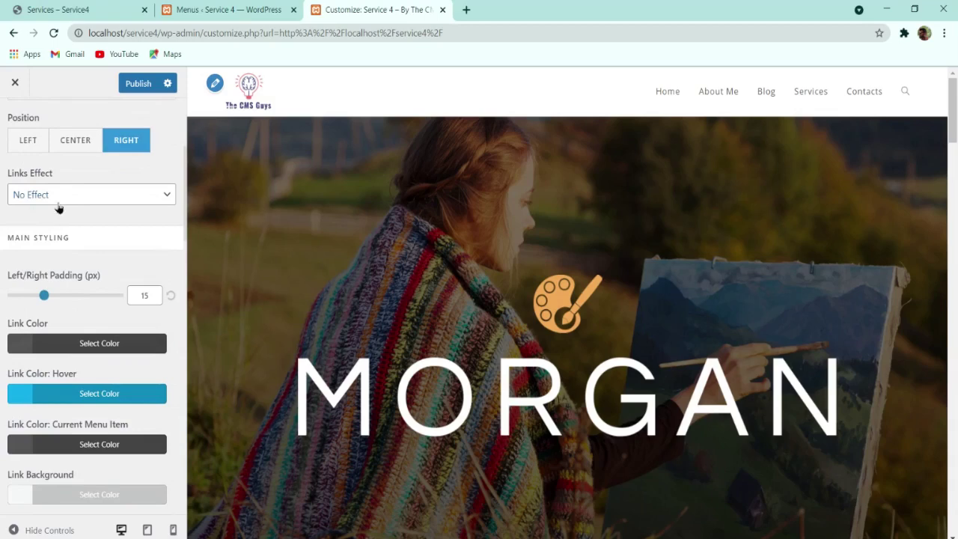
click(65, 9)
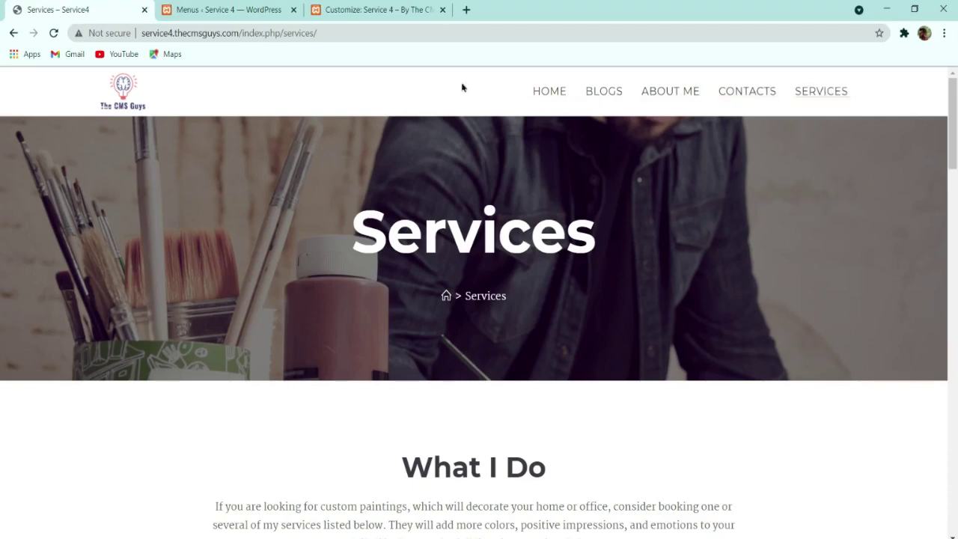
click(227, 9)
drag(381, 9, 225, 9)
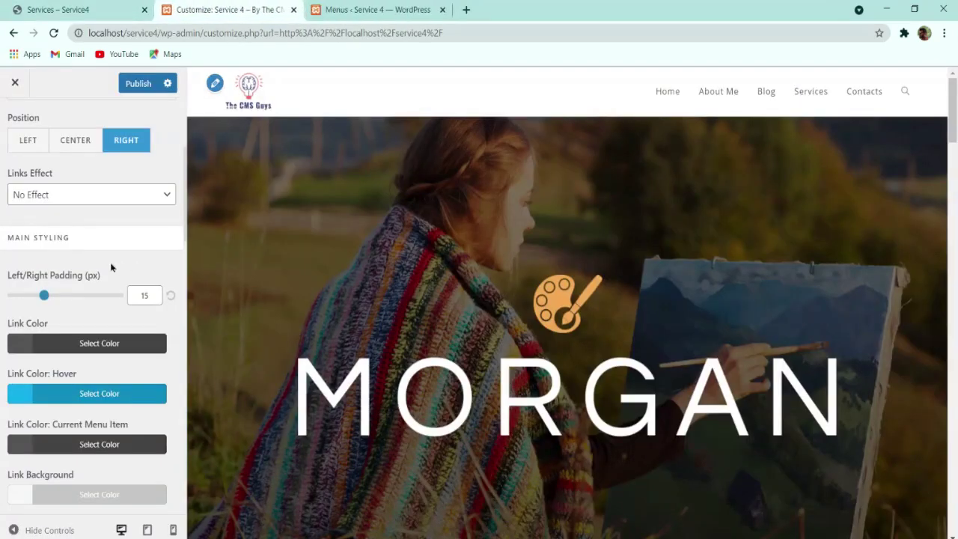
Step: Set the menu Links Effect to Brackets with orange #f0a951 effect colour
click(48, 214)
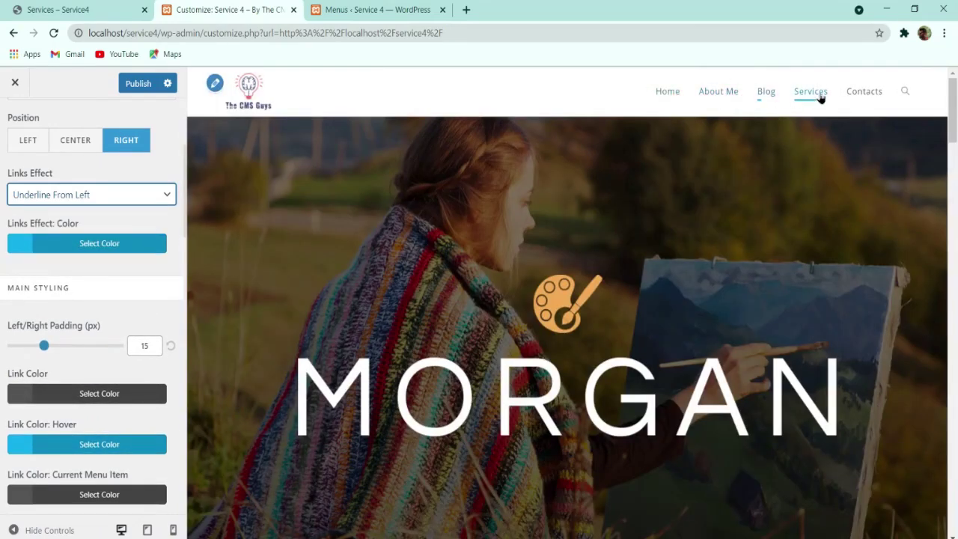
click(386, 538)
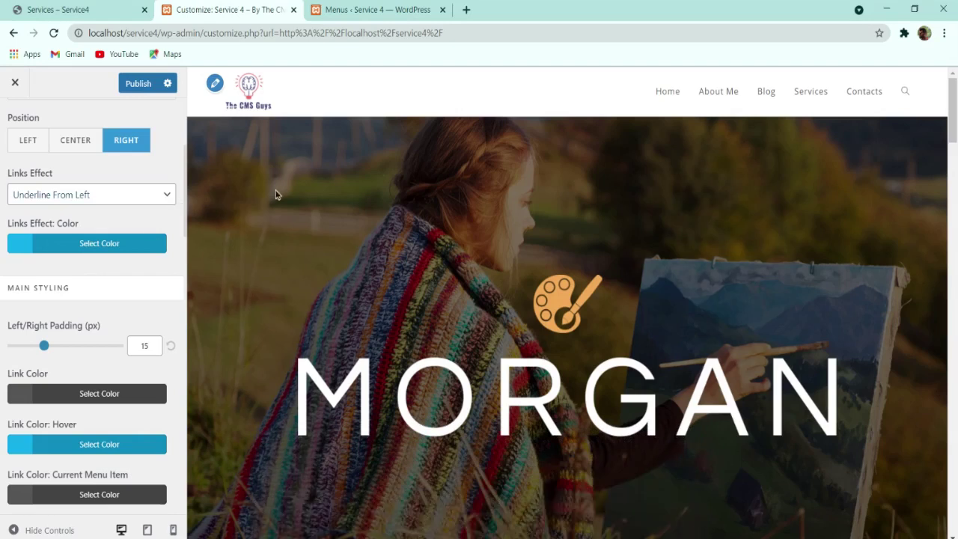
click(103, 249)
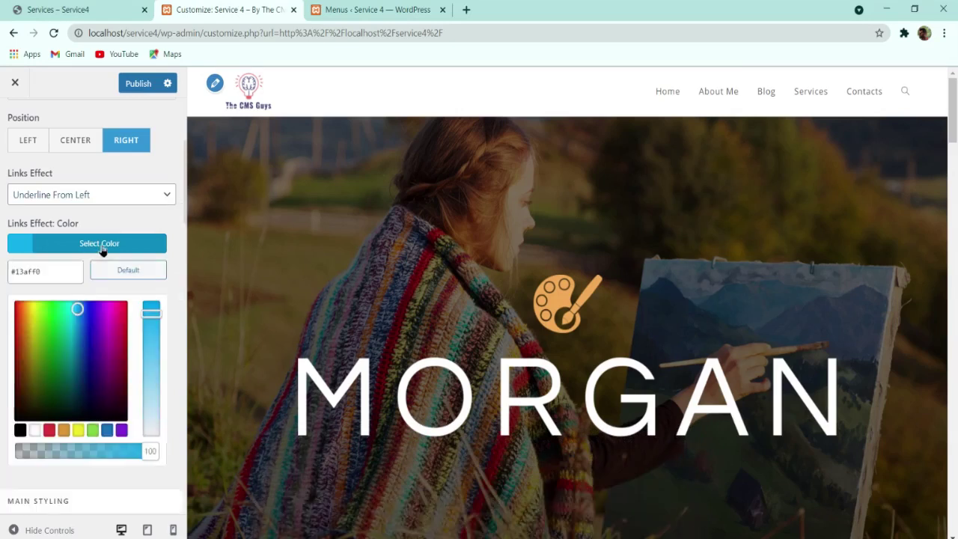
double_click(54, 273)
text(#f0a951)
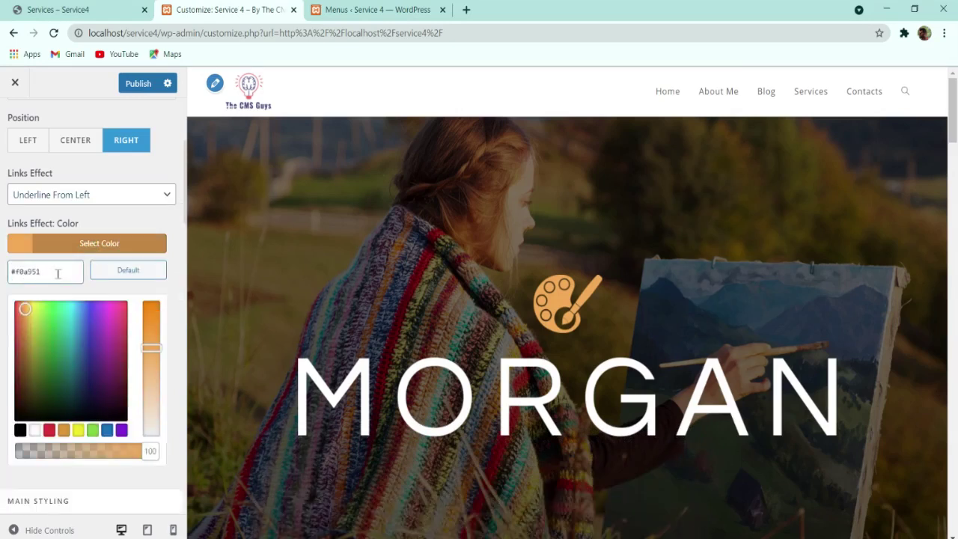
click(93, 247)
click(110, 192)
click(89, 340)
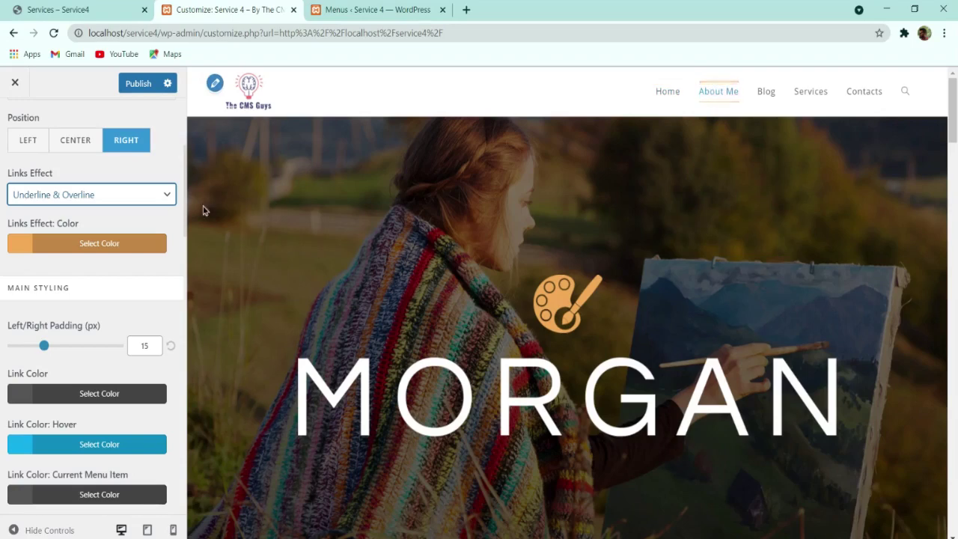
click(101, 214)
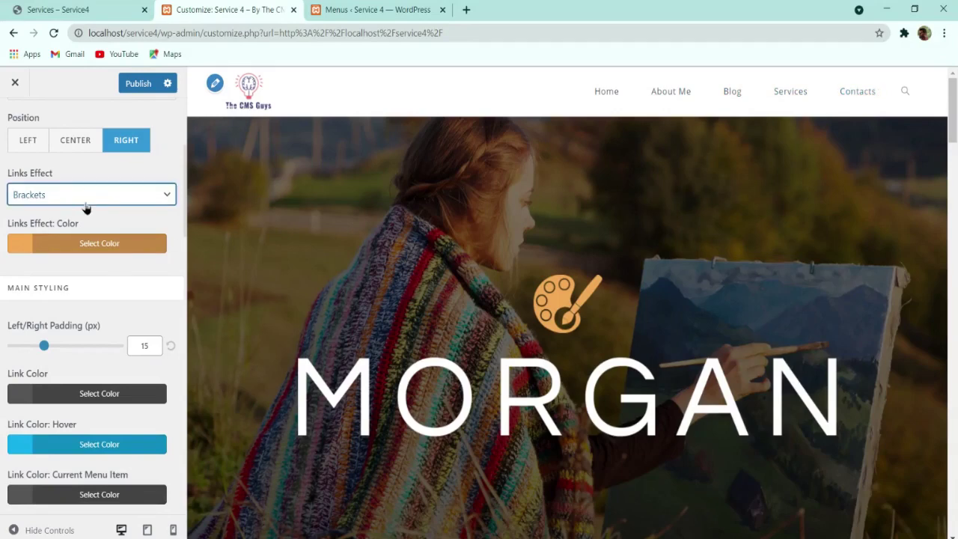
Step: Make the menu link hover colour black and the normal link colour grey #565656
scroll(93, 364, down, 3)
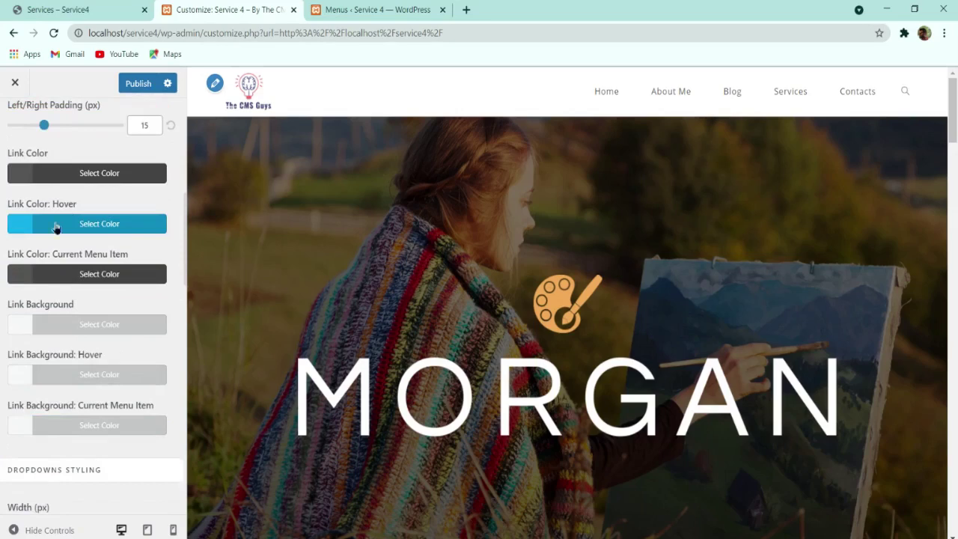
click(125, 223)
click(19, 410)
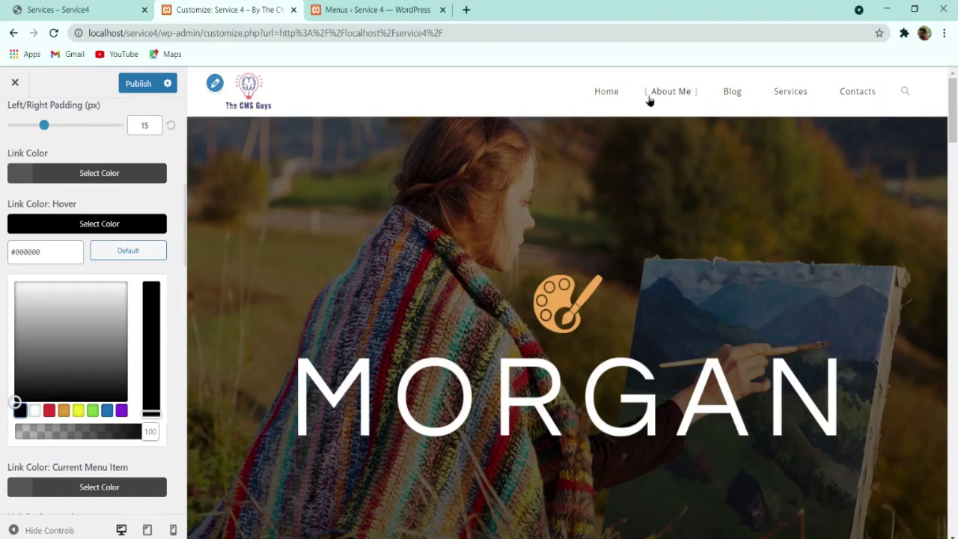
click(105, 182)
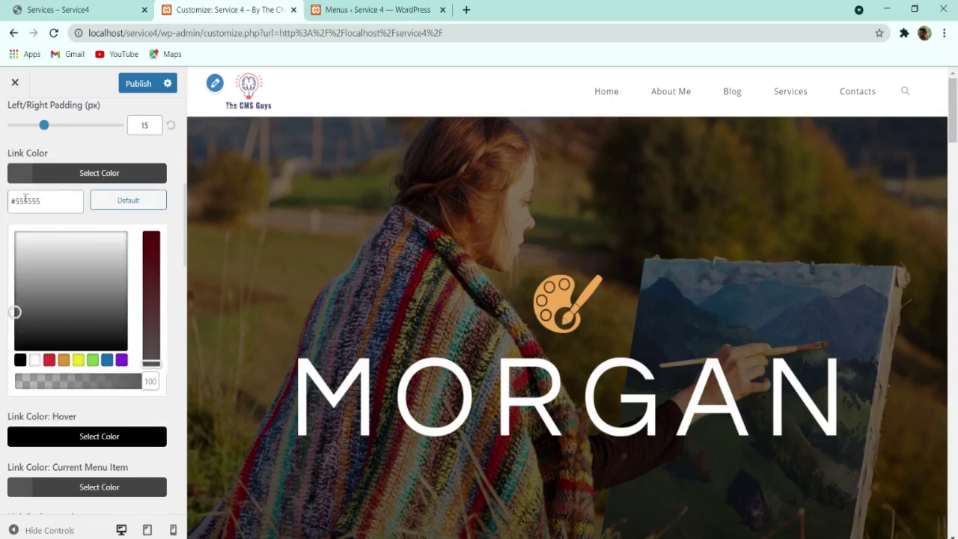
click(191, 208)
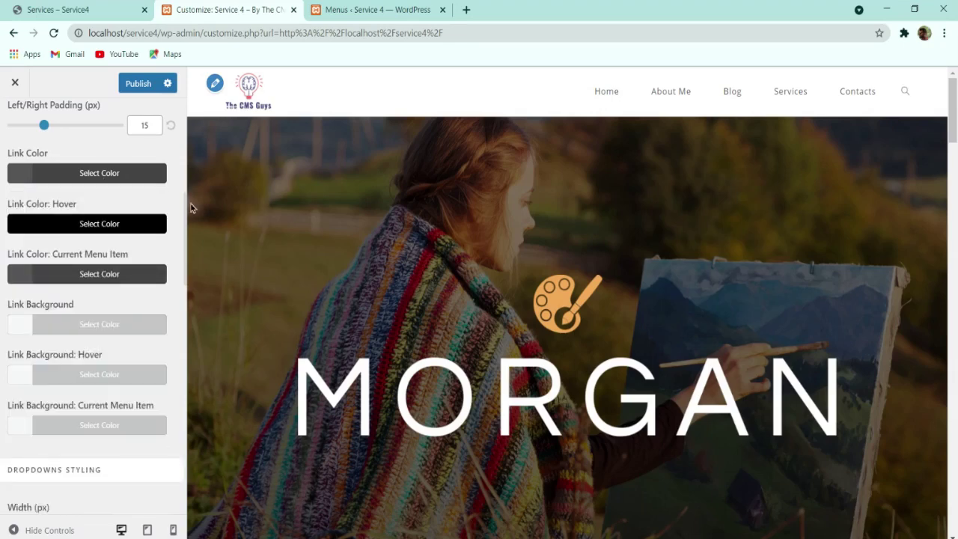
click(81, 171)
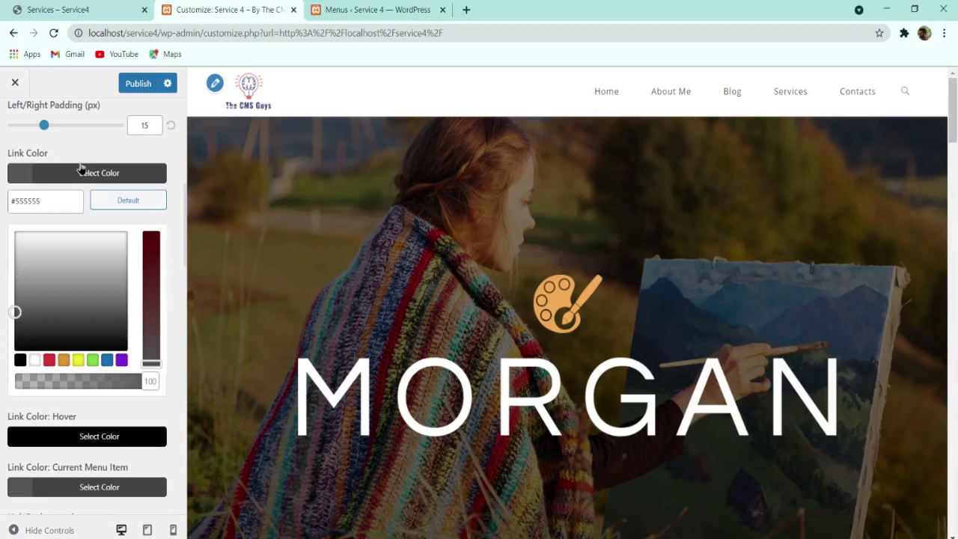
double_click(55, 208)
text(7a7a7a)
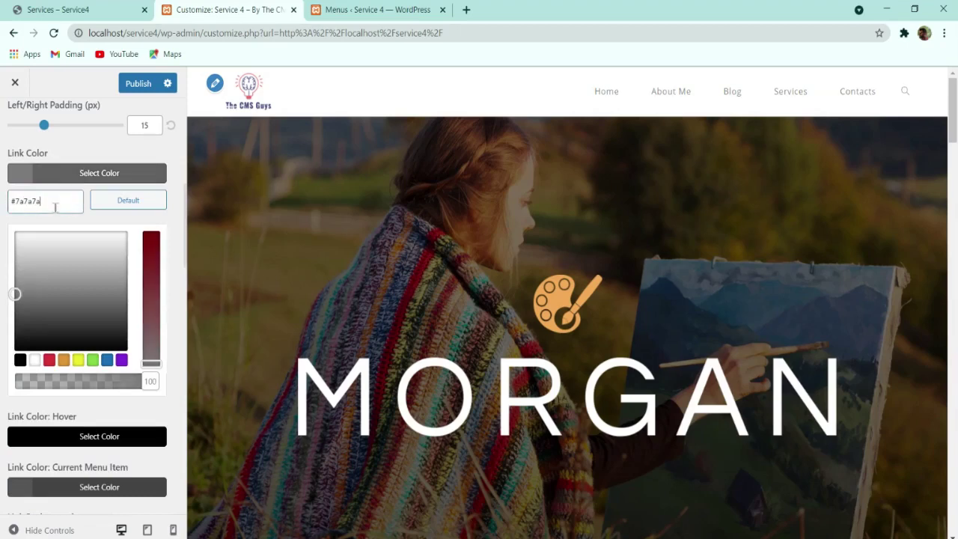
triple_click(56, 198)
mouse_move(17, 298)
mouse_down()
mouse_move(15, 309)
mouse_move(29, 297)
mouse_move(12, 310)
mouse_up()
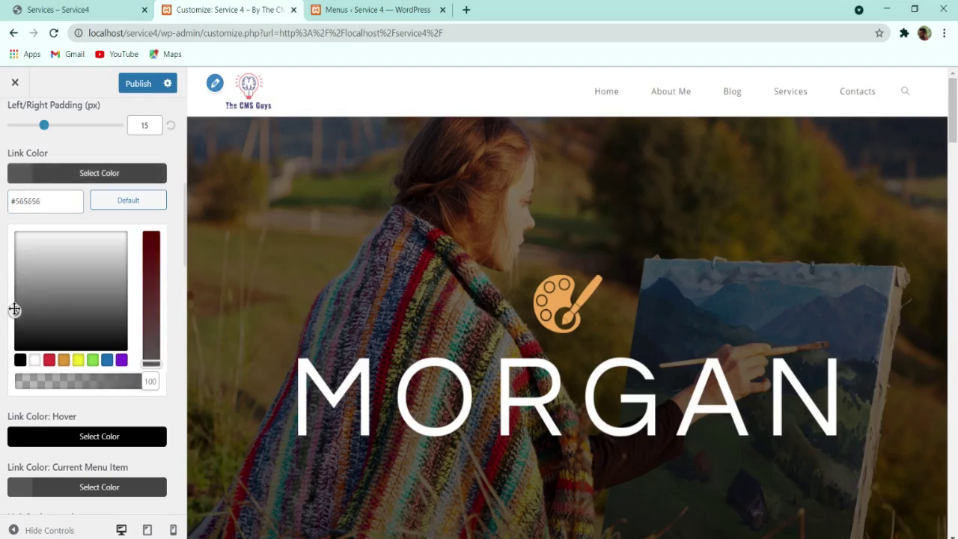
click(56, 175)
Step: Set Search Icon Style to Disabled and publish the header menu changes
scroll(84, 278, down, 12)
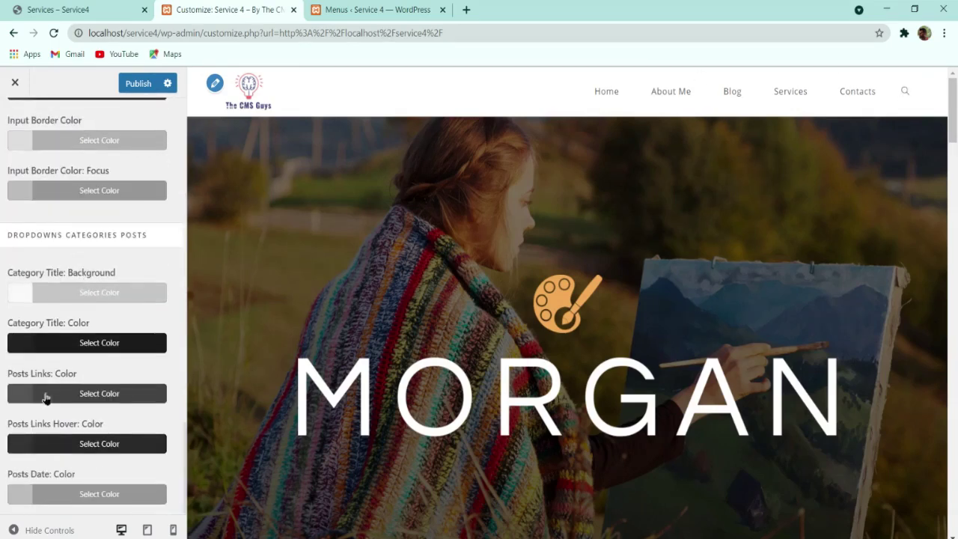
scroll(68, 358, up, 5)
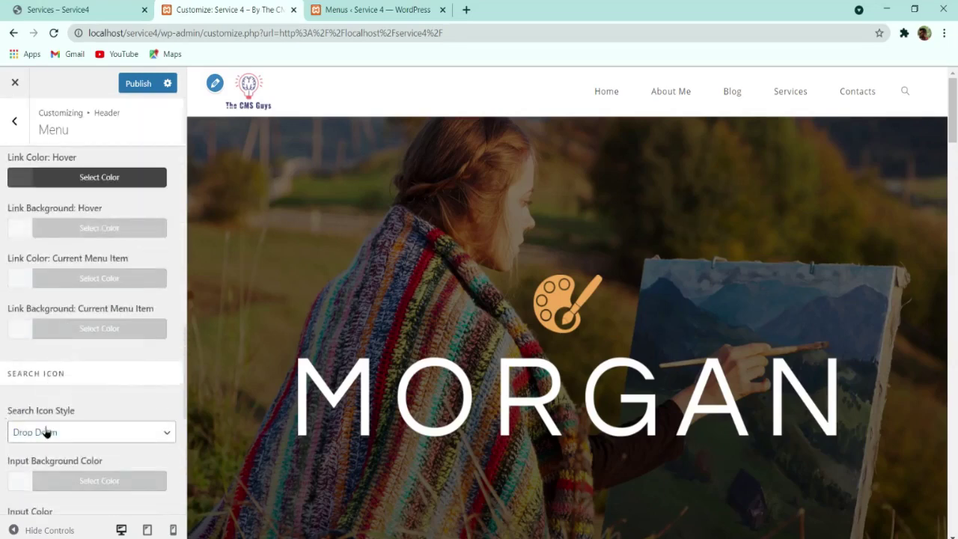
click(69, 434)
click(45, 450)
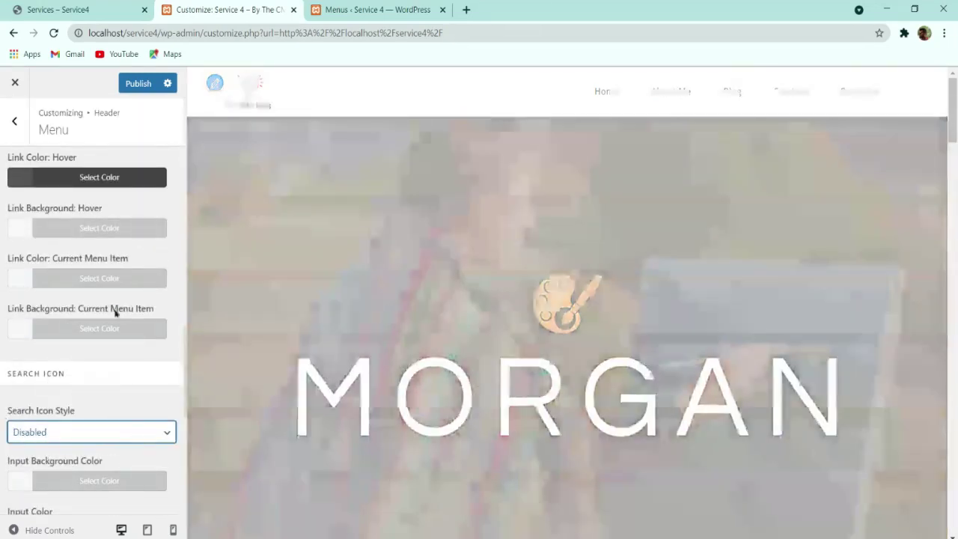
click(138, 83)
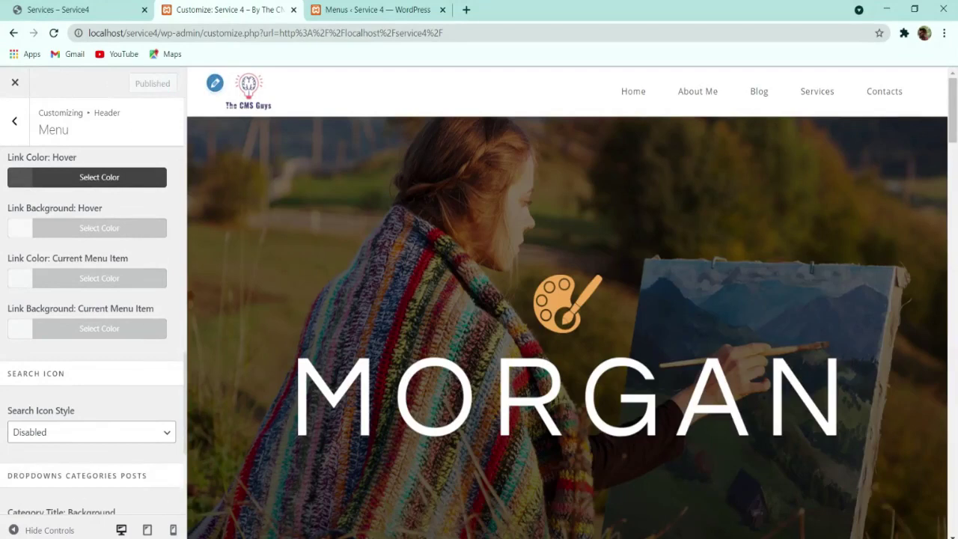
click(15, 122)
Step: Leave the Header panel and go to General Options > General Styling
click(24, 174)
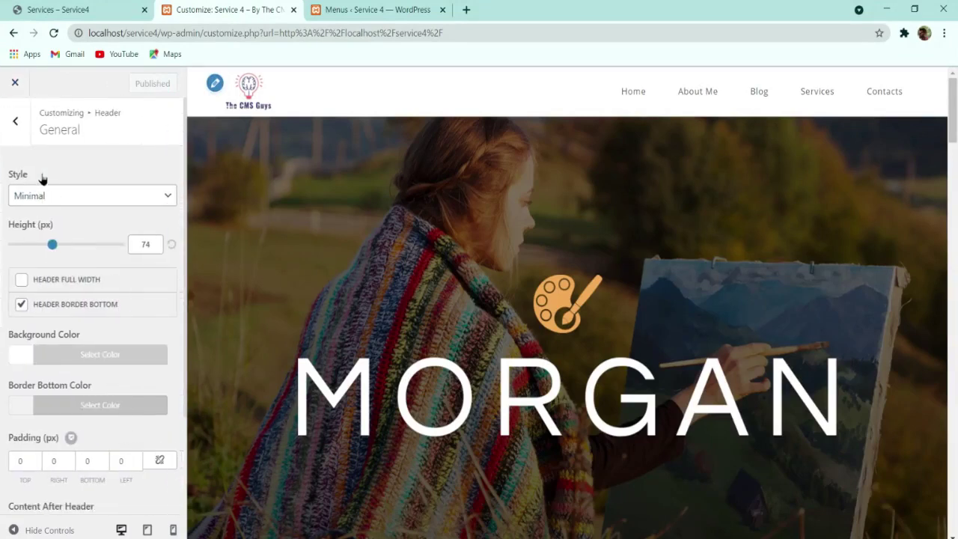
scroll(64, 247, down, 3)
scroll(70, 271, up, 3)
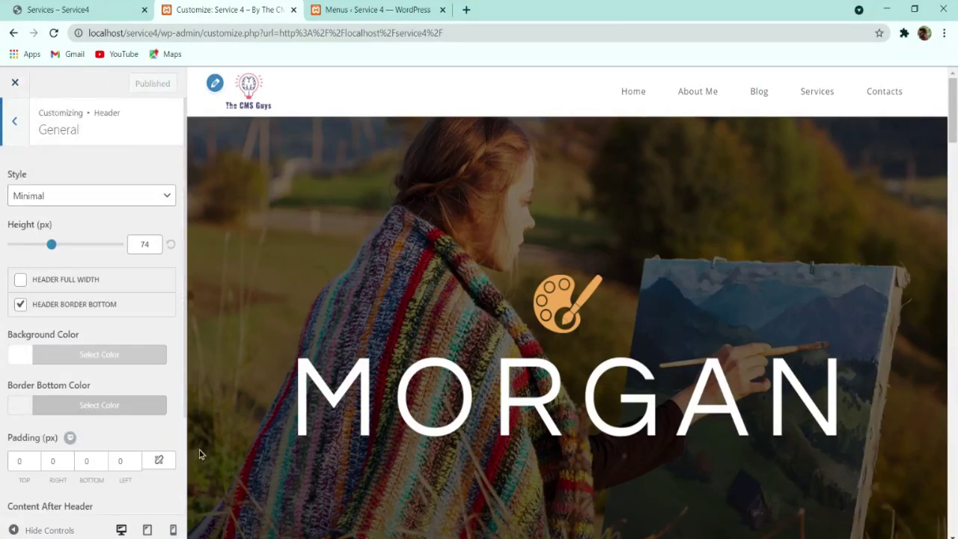
click(14, 121)
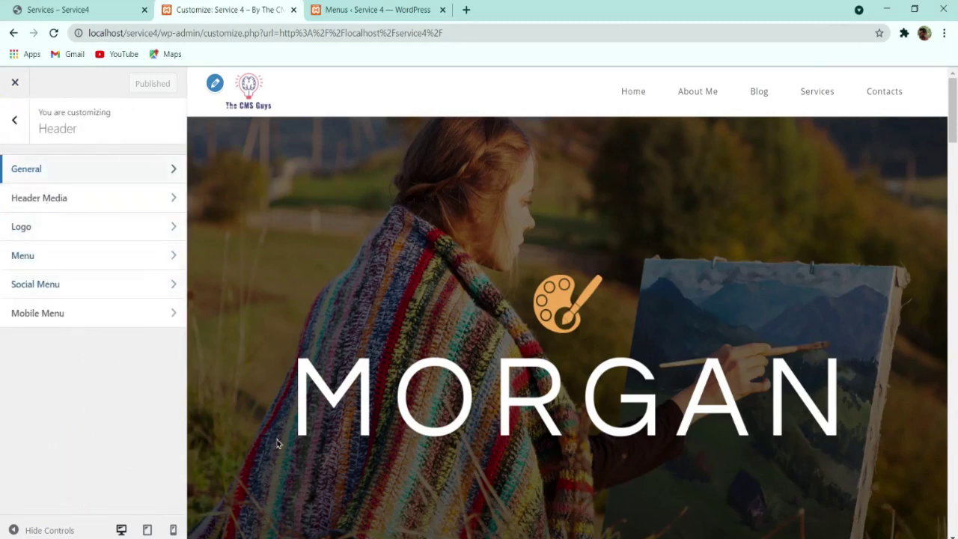
click(10, 118)
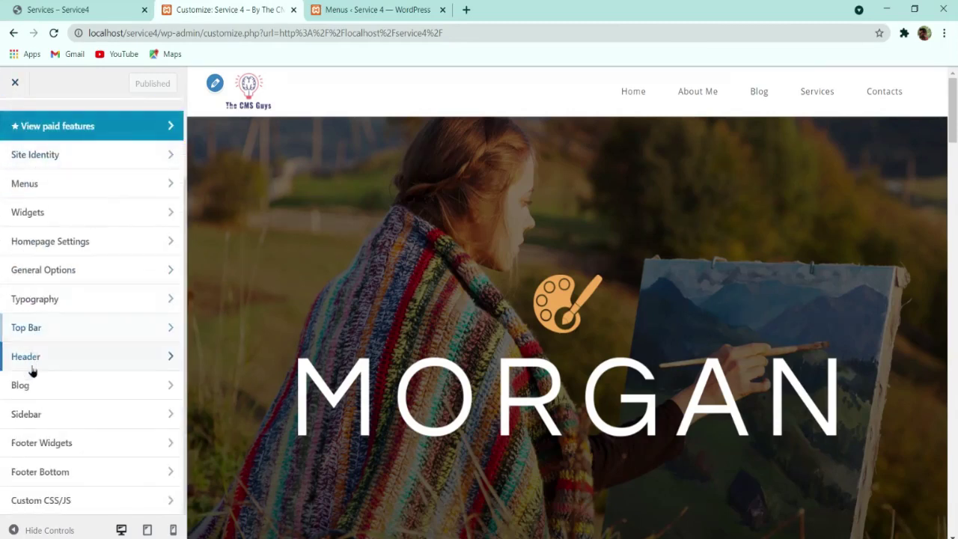
click(60, 269)
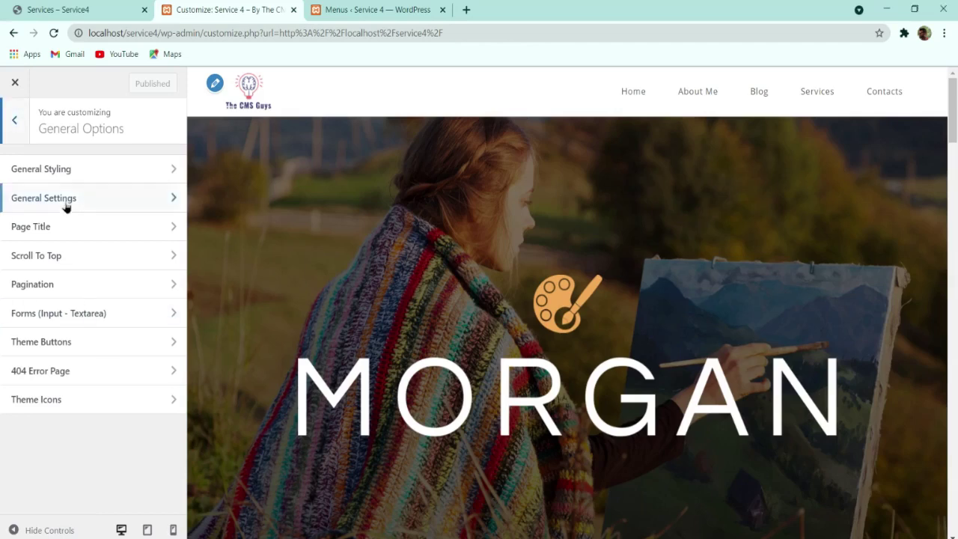
click(70, 172)
Step: Paste the orange hex into Primary Color and Hover Primary Color, then publish
click(77, 298)
click(34, 313)
click(58, 296)
triple_click(34, 324)
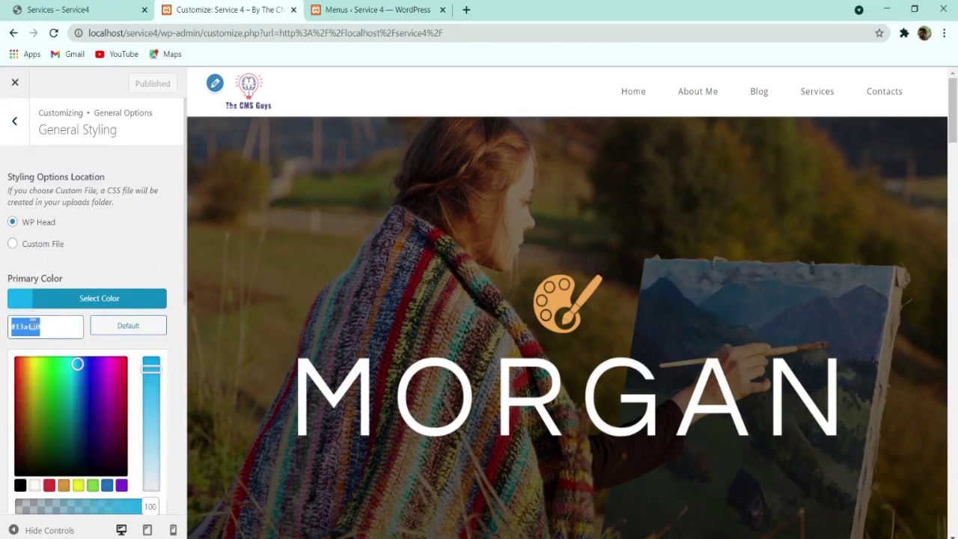
key(ctrl+v)
click(113, 299)
click(50, 344)
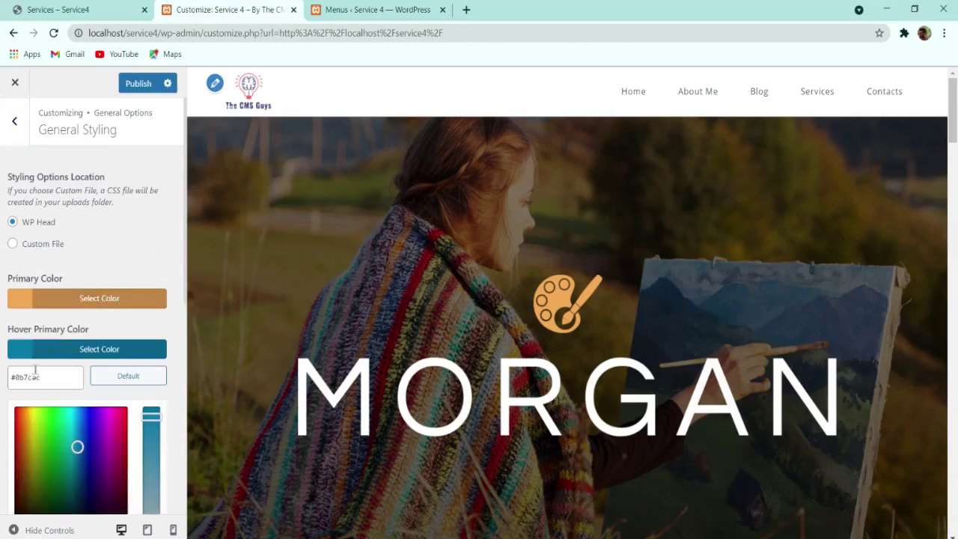
triple_click(35, 370)
key(ctrl+v)
click(97, 357)
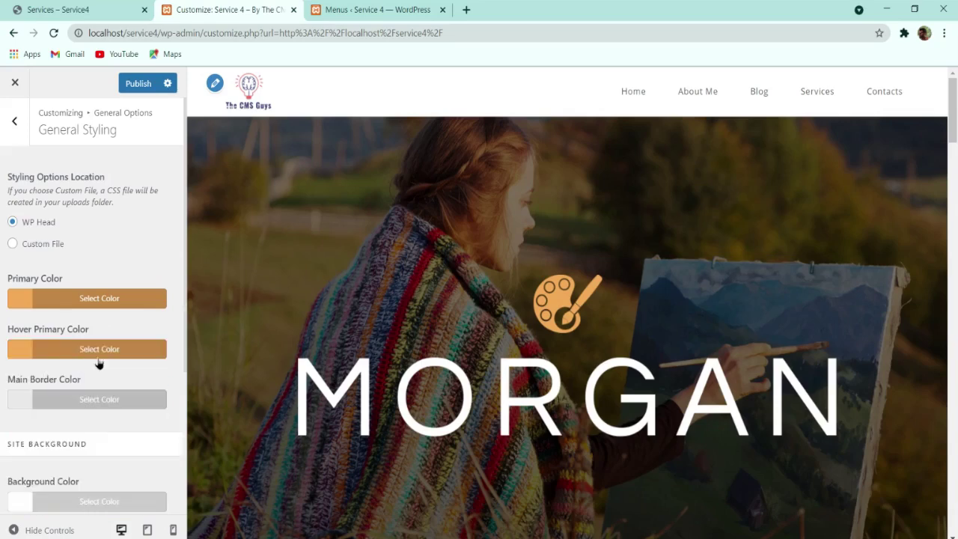
click(134, 85)
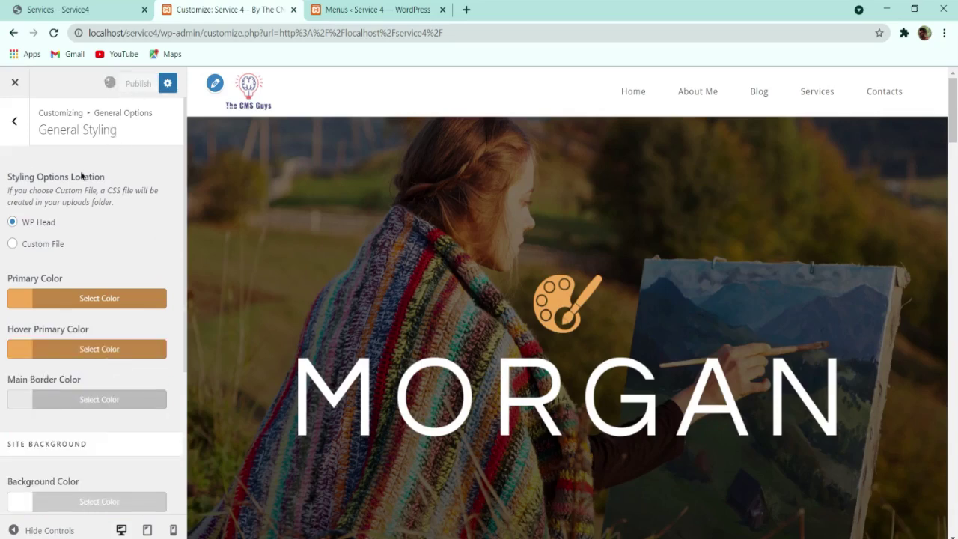
click(14, 120)
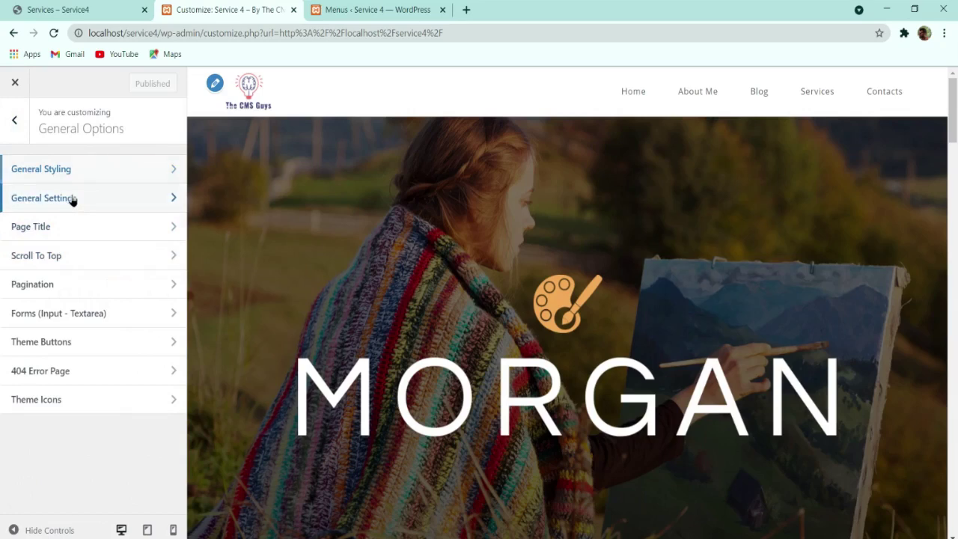
Step: Look through the General Settings section of General Options
click(70, 198)
scroll(190, 214, down, 3)
scroll(197, 214, down, 4)
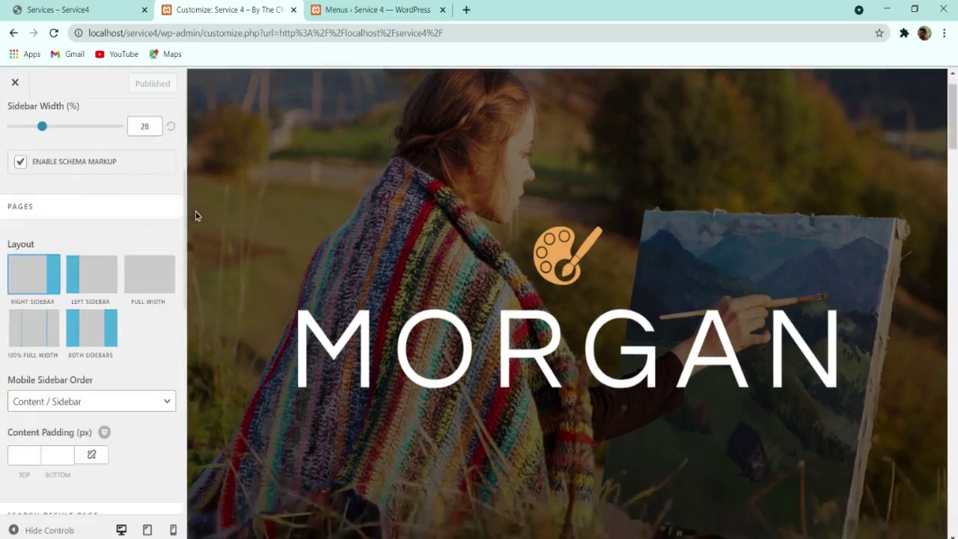
scroll(96, 347, down, 5)
scroll(90, 348, down, 2)
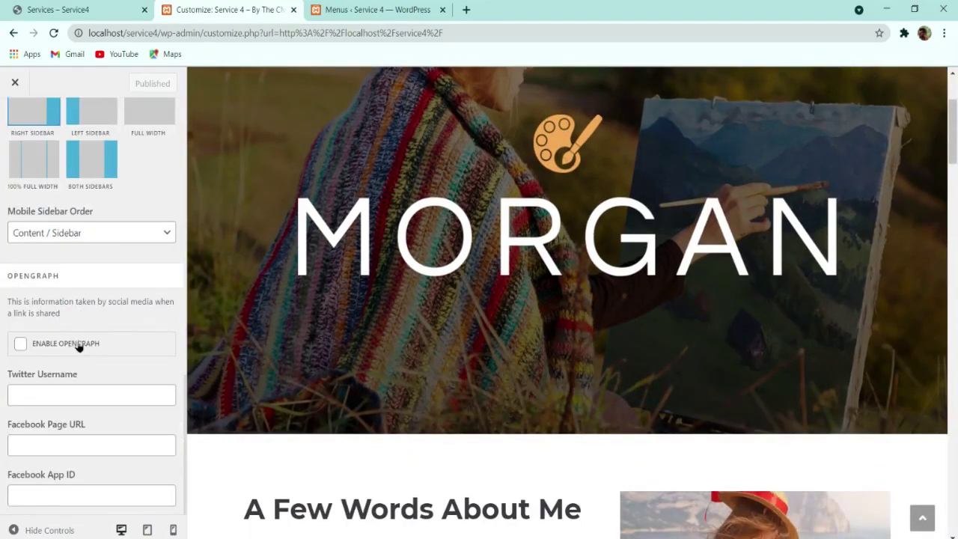
scroll(41, 159, up, 3)
click(17, 122)
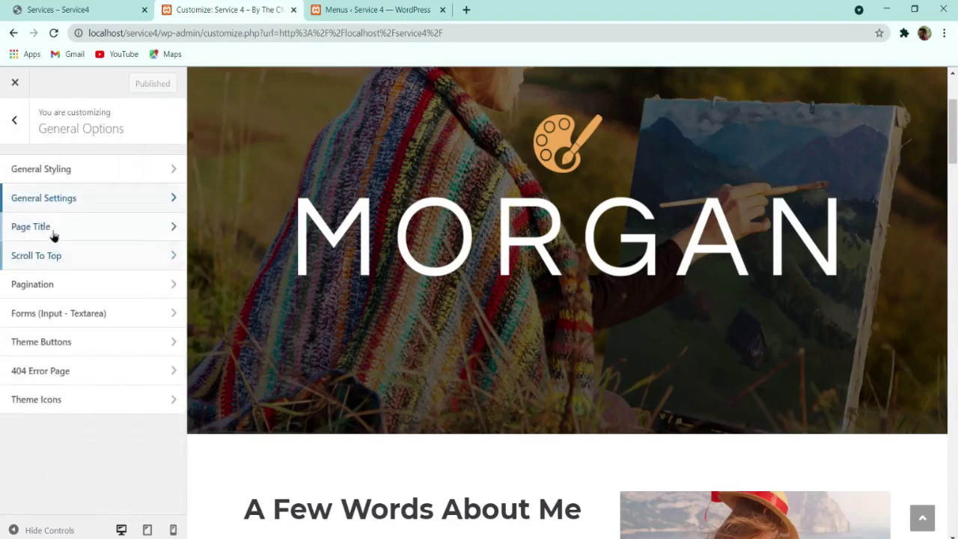
Step: Try the scroll-to-top arrow icons and set its hover background to orange #f0a951
click(53, 256)
scroll(627, 284, down, 3)
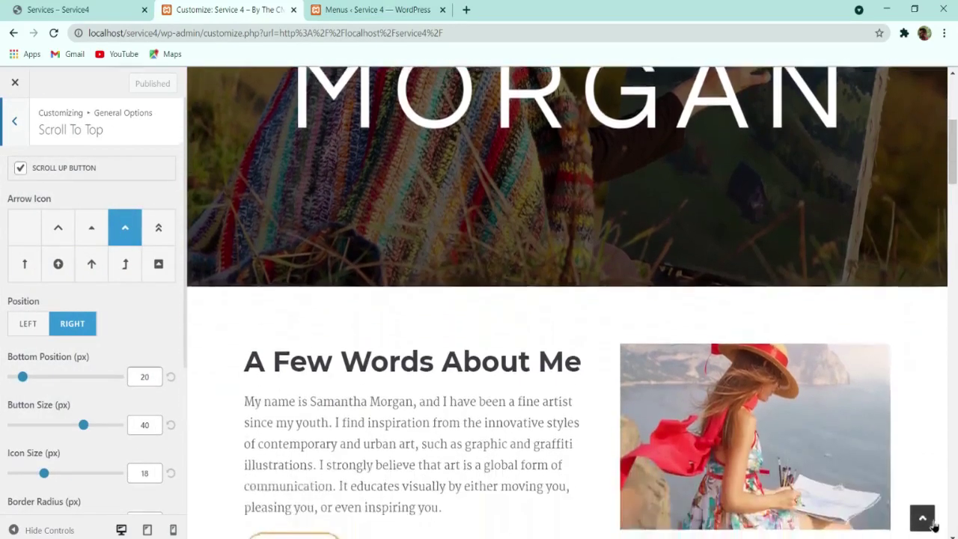
click(58, 264)
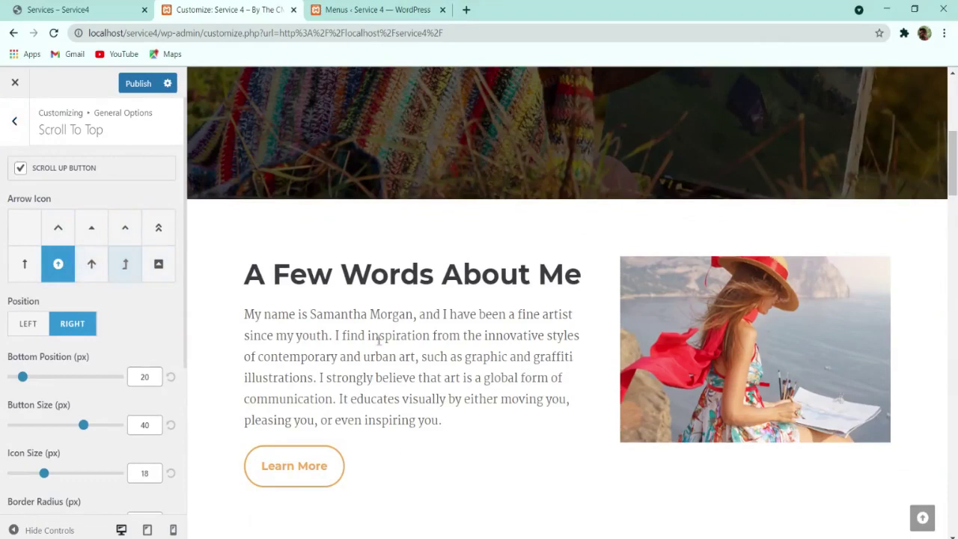
click(158, 264)
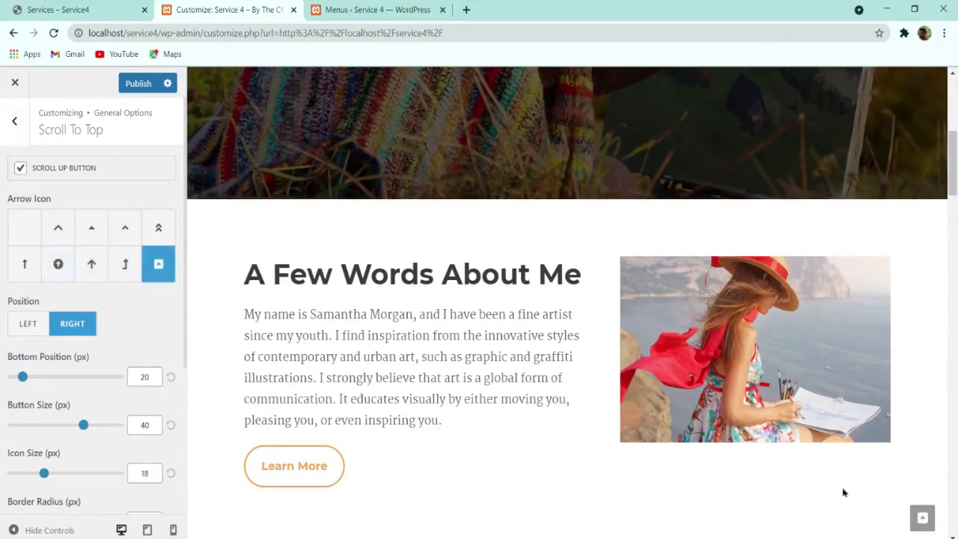
scroll(58, 371, down, 3)
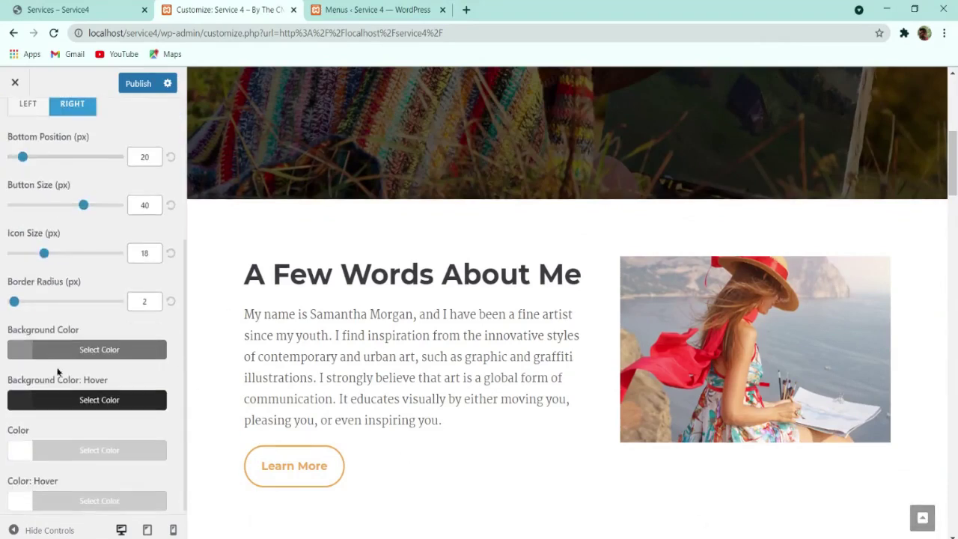
click(78, 405)
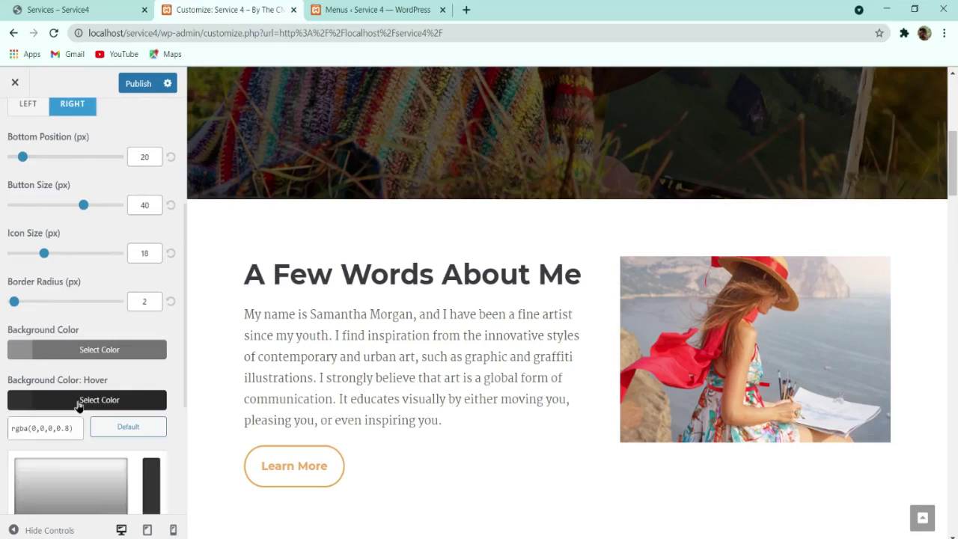
drag(15, 427, 54, 427)
text(#f0a951)
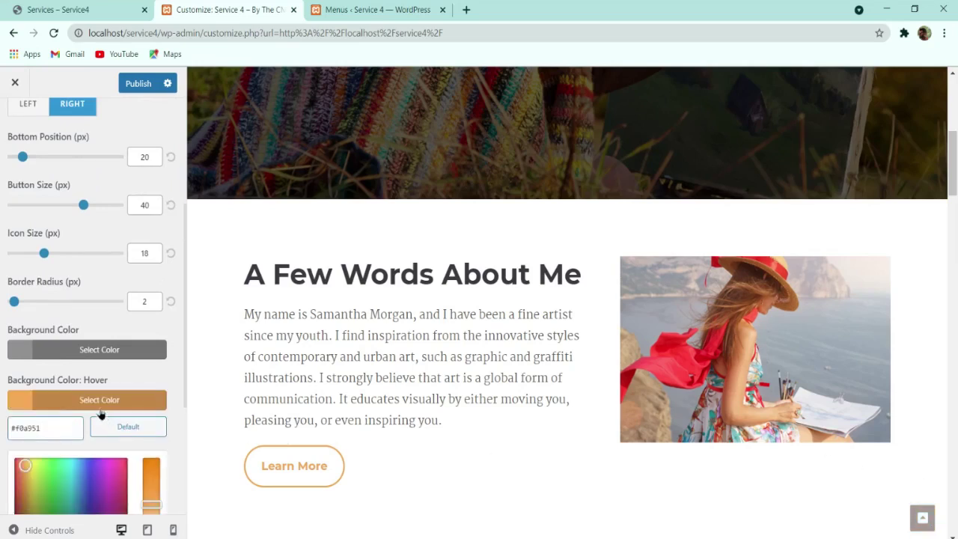
Step: Make the scroll-to-top background semi-transparent black, rgba(0,0,0,0.62)
click(88, 356)
drag(43, 427, 14, 521)
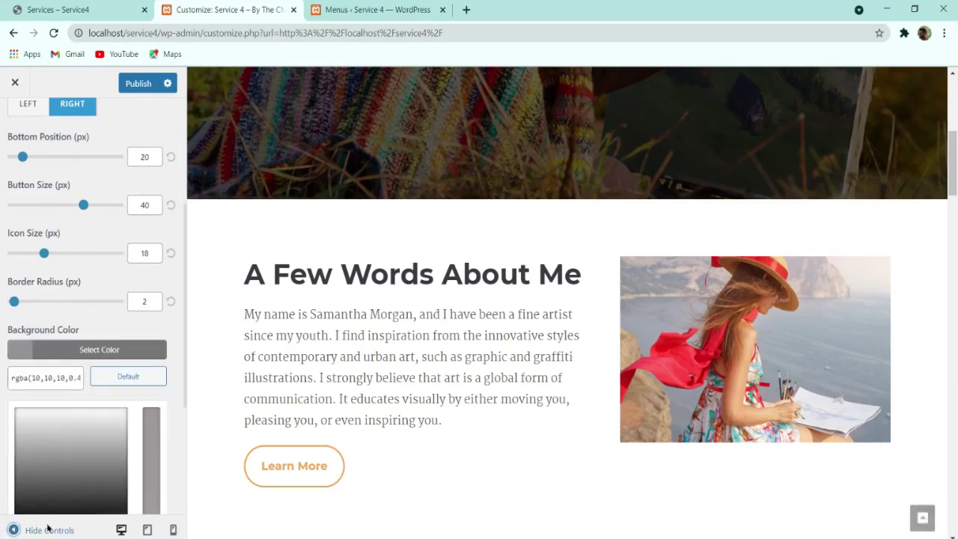
scroll(46, 441, down, 3)
drag(31, 287, 22, 301)
click(11, 320)
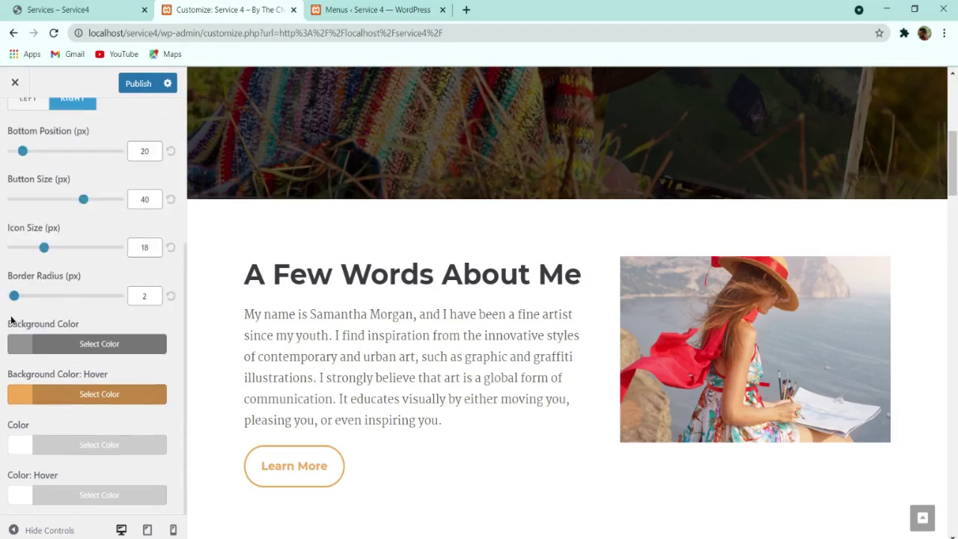
click(74, 341)
scroll(27, 459, down, 3)
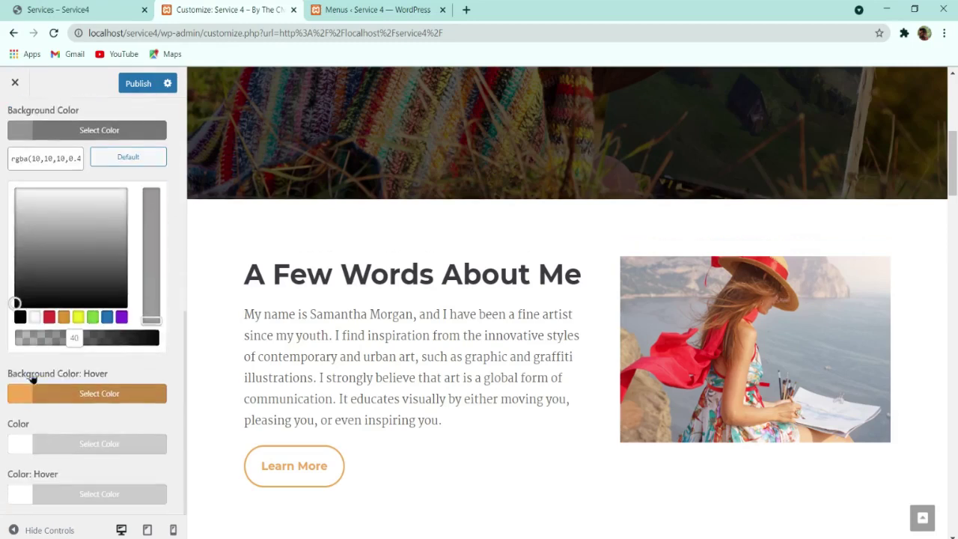
click(20, 316)
drag(141, 337, 97, 343)
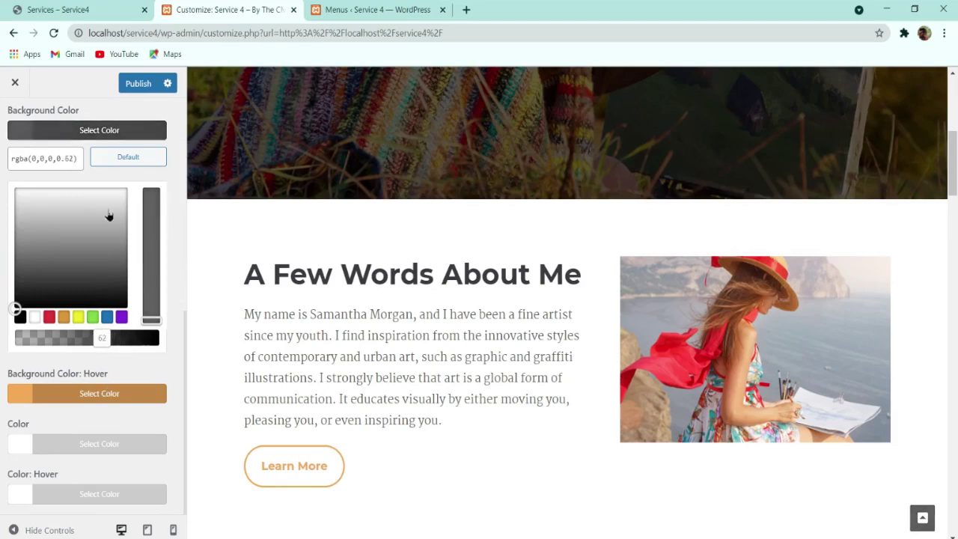
click(110, 129)
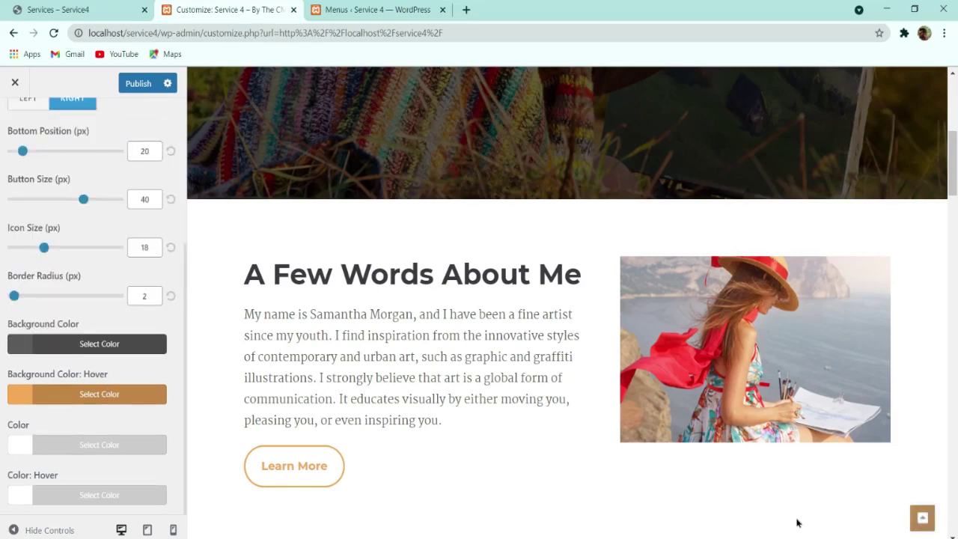
Step: Switch back to the circled arrow icon and publish the scroll-to-top changes
scroll(98, 374, up, 3)
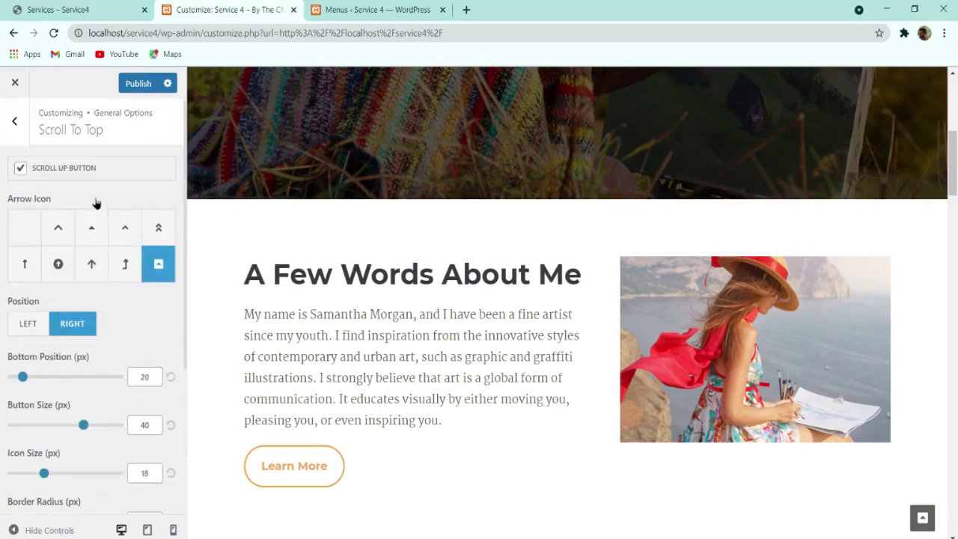
click(58, 263)
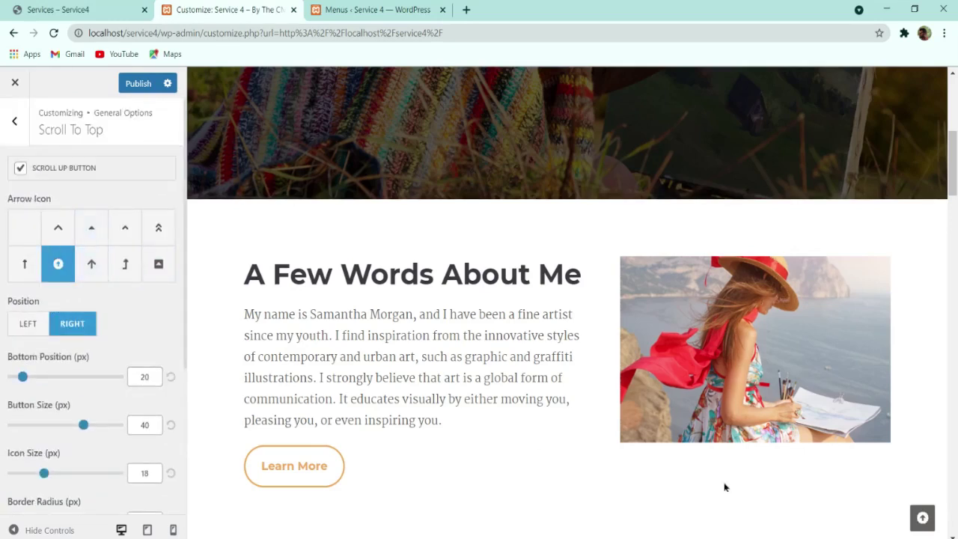
click(138, 83)
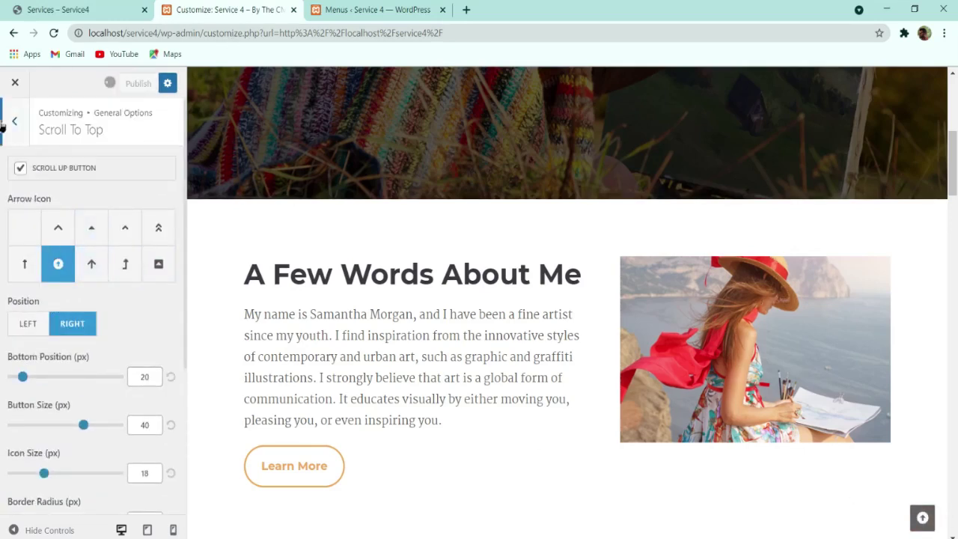
click(5, 123)
Step: Browse the Pagination, Forms (Input - Textarea) and Theme Buttons panels, then open Typography
click(70, 282)
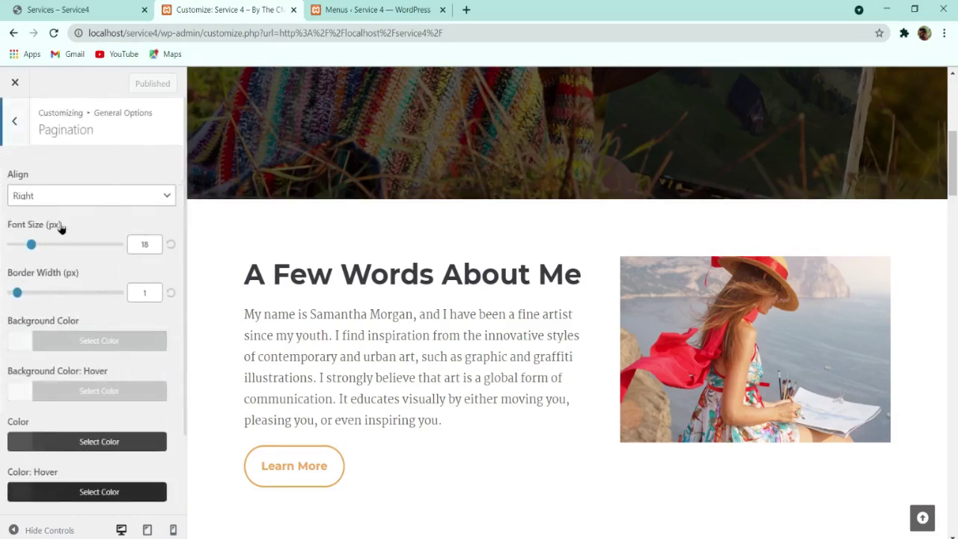
scroll(62, 228, down, 2)
scroll(34, 165, up, 2)
click(19, 137)
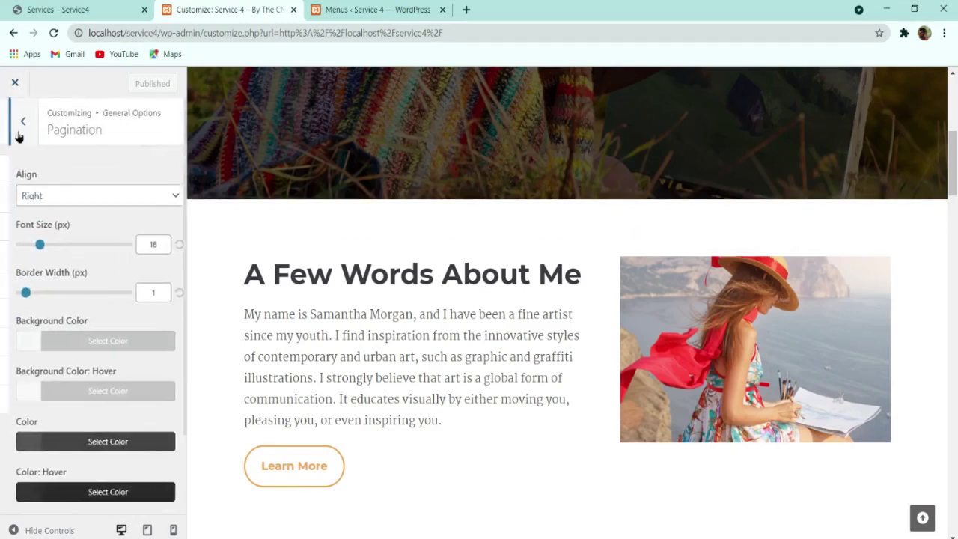
click(89, 314)
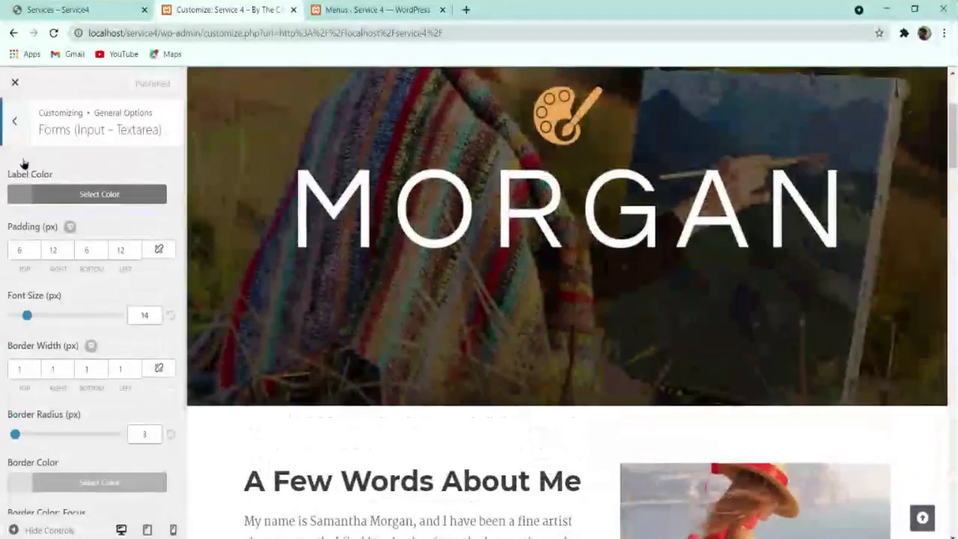
click(14, 126)
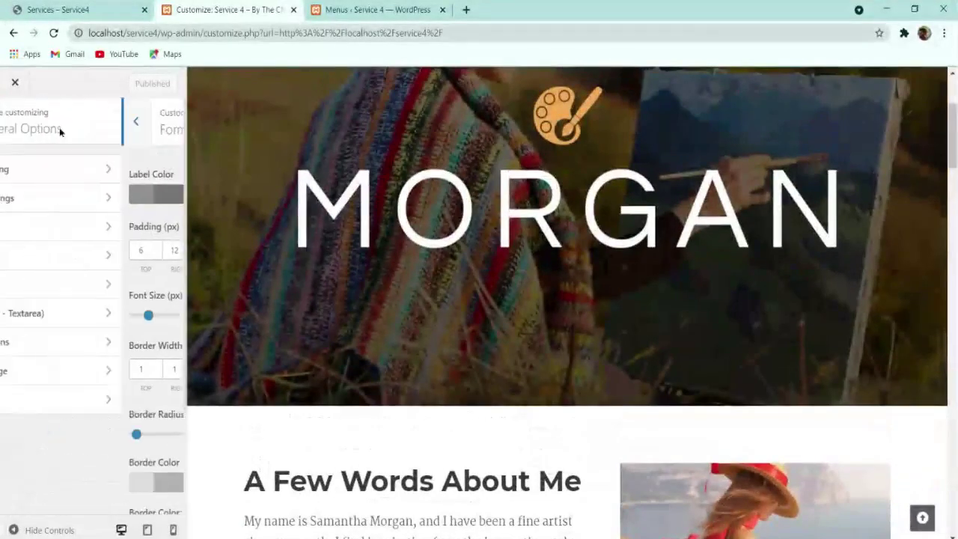
click(64, 343)
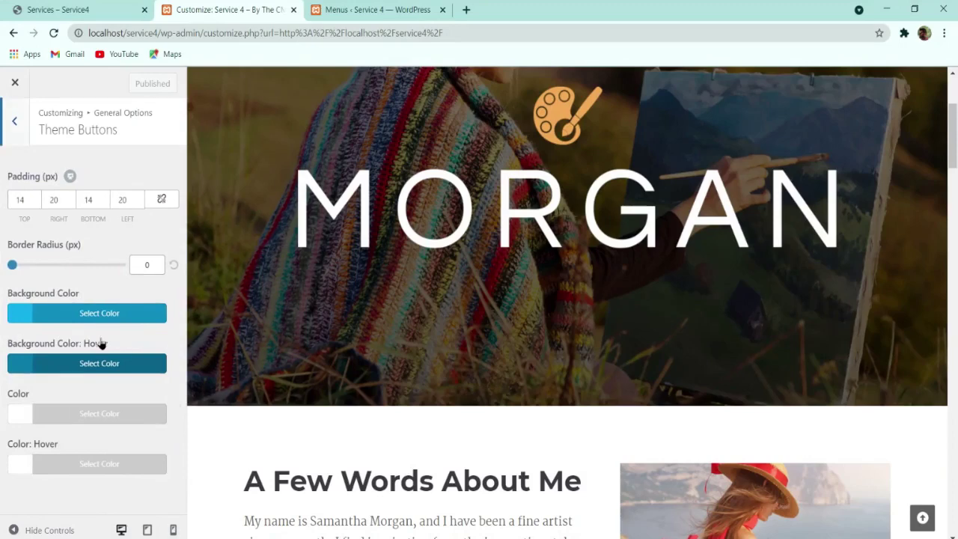
click(18, 133)
click(17, 135)
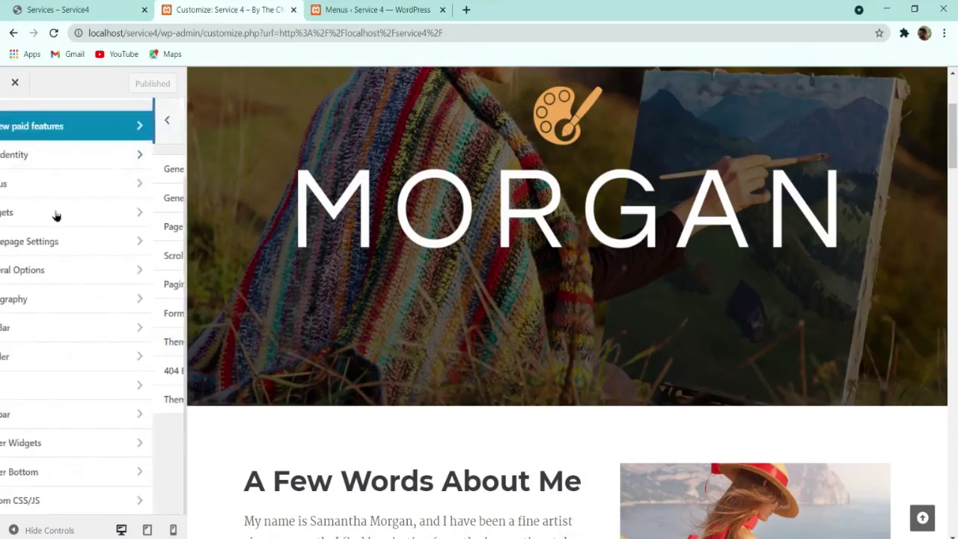
click(59, 303)
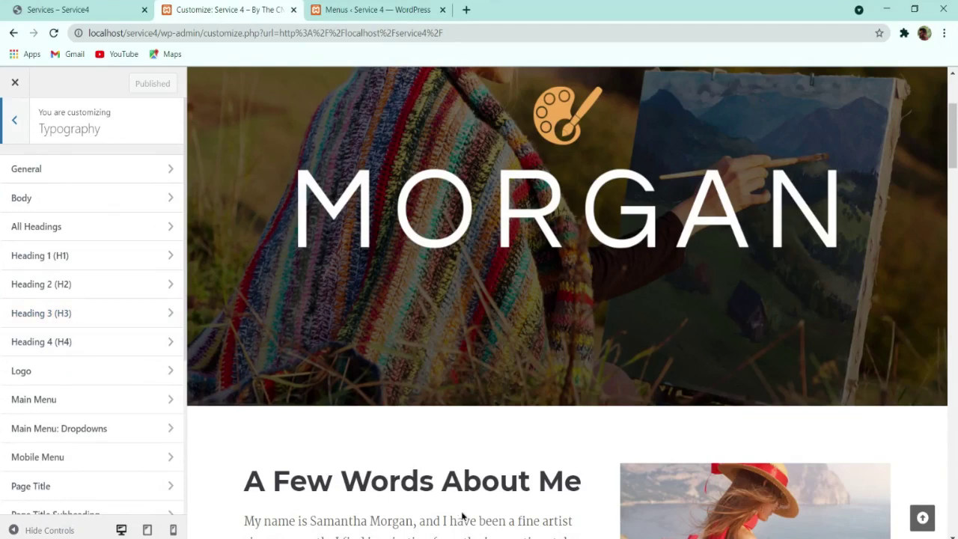
Step: Preview the About Me page and set the Page Title font to Montserrat, Bold 700
scroll(476, 536, up, 3)
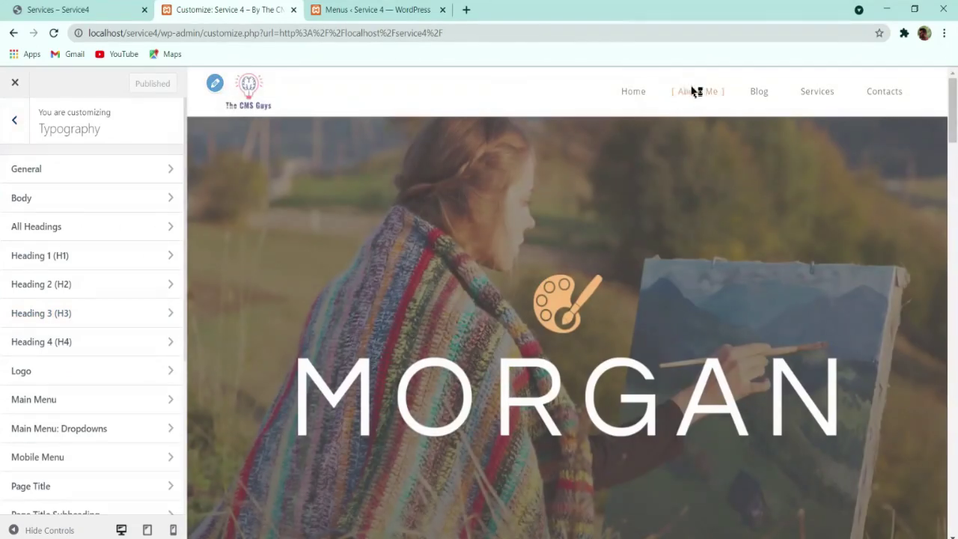
click(694, 91)
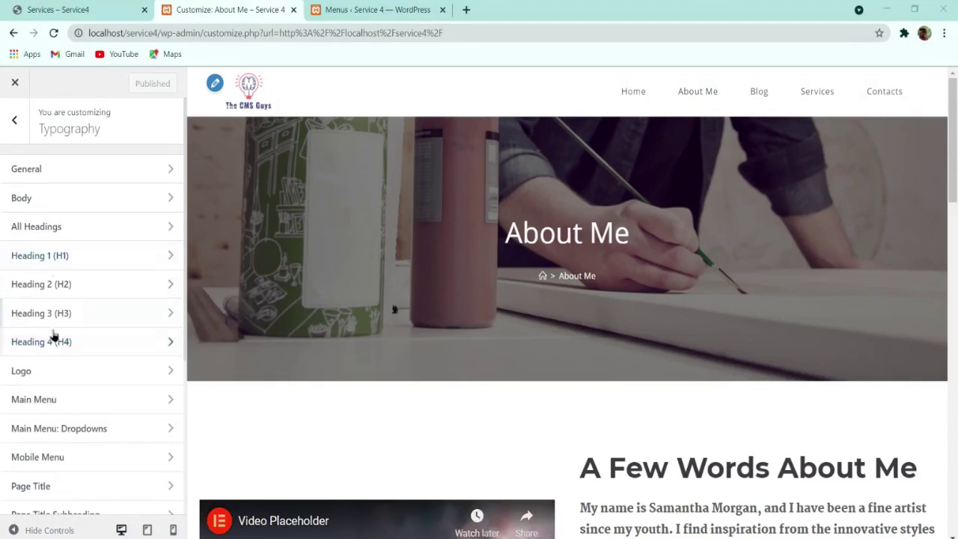
scroll(51, 329, down, 3)
click(39, 268)
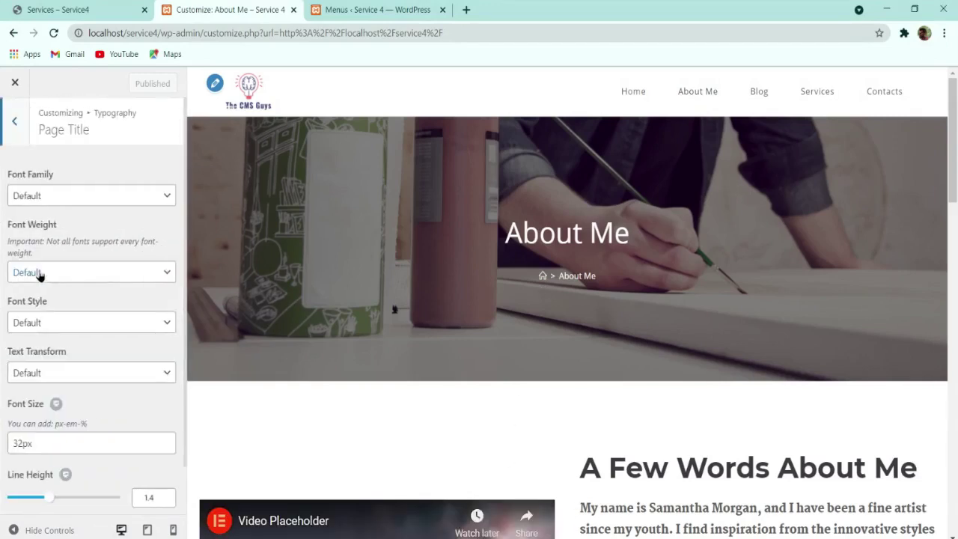
click(47, 201)
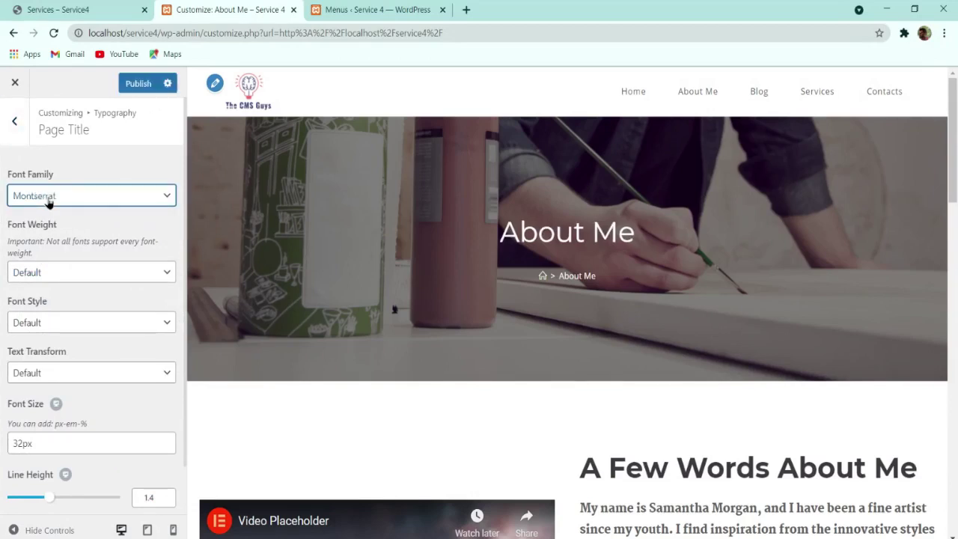
click(71, 273)
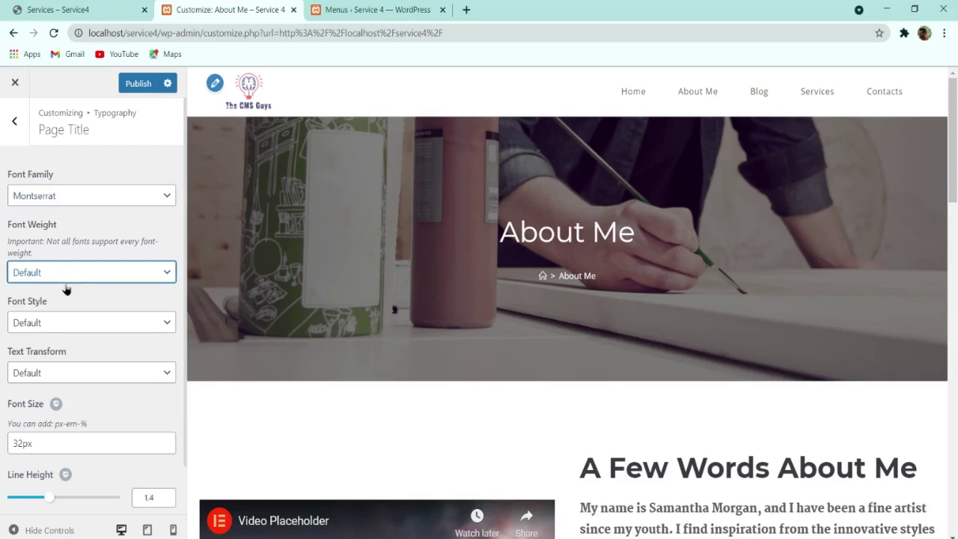
click(42, 376)
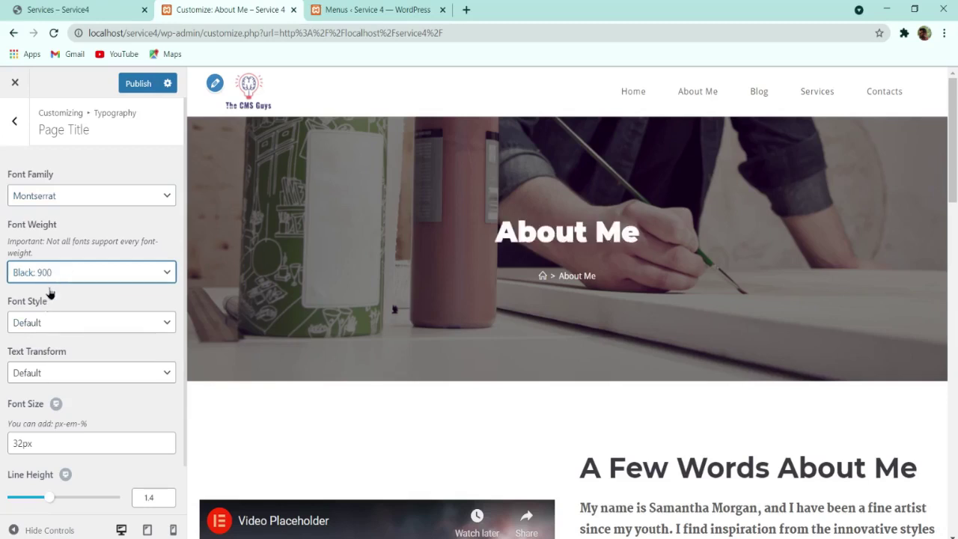
key(Up)
key(Up)
Step: Set the page title font size to 90px and line height to 1
click(22, 441)
drag(22, 441, 6, 446)
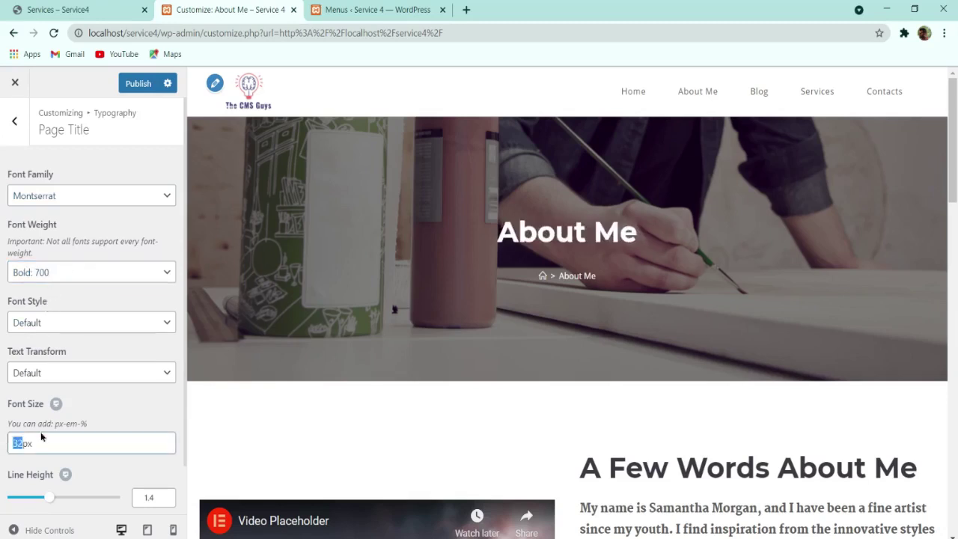
text(90)
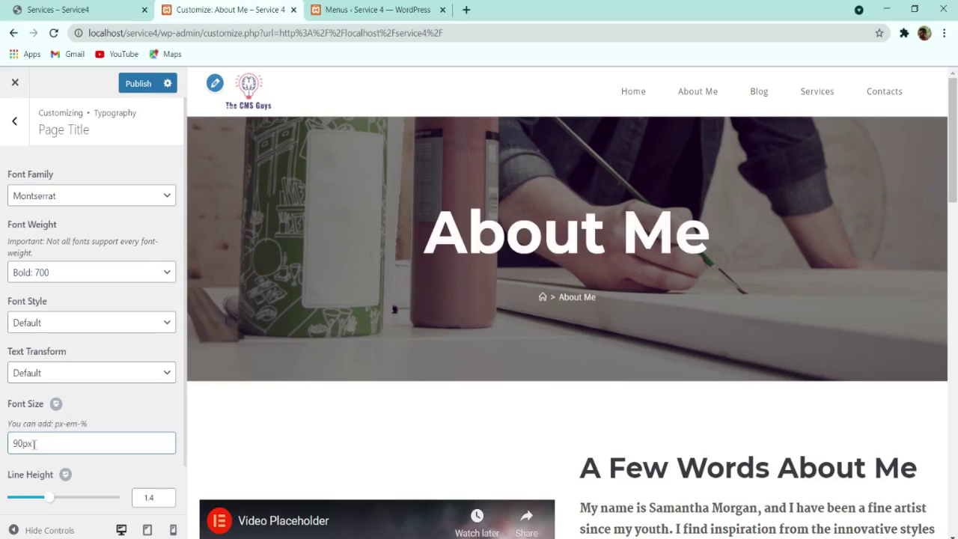
click(168, 495)
click(167, 495)
click(168, 495)
click(169, 500)
click(169, 501)
click(169, 501)
click(169, 501)
click(171, 502)
click(170, 502)
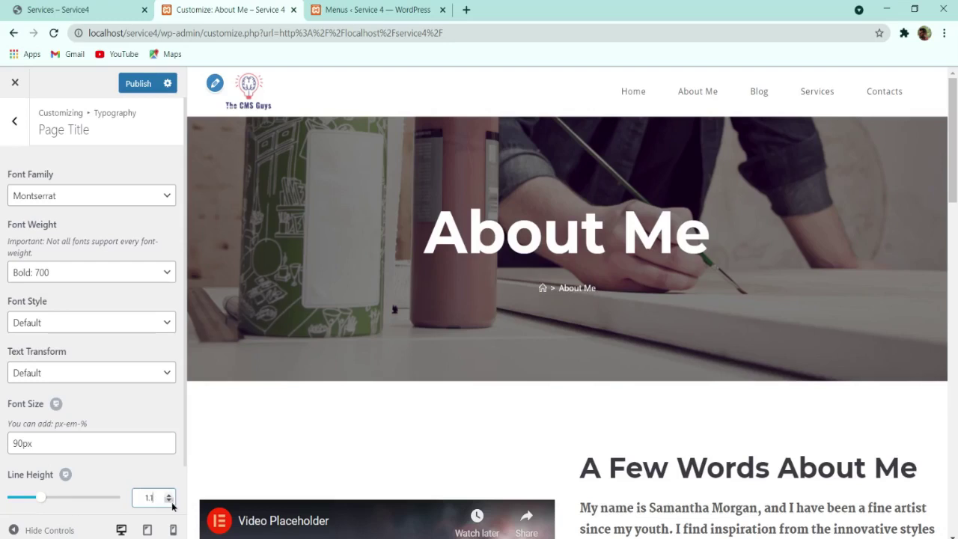
click(169, 501)
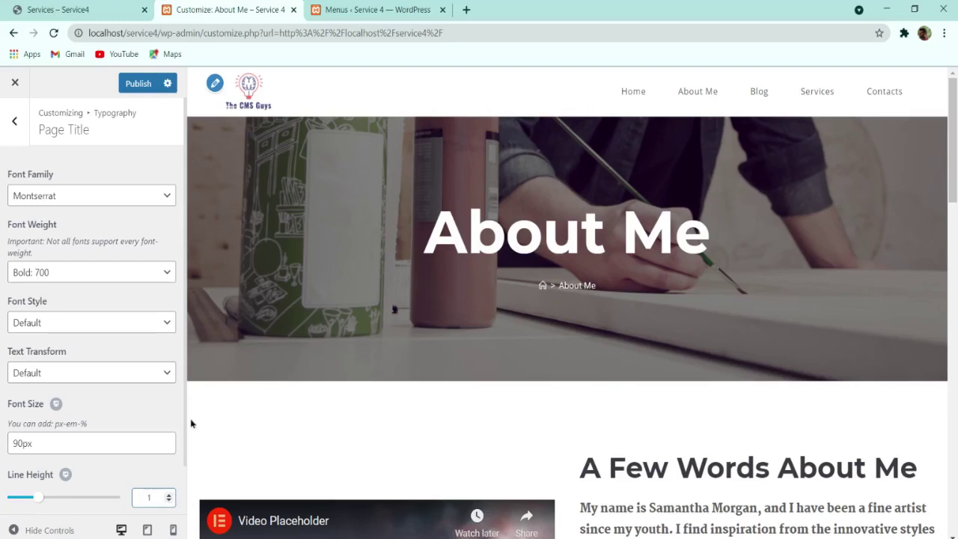
click(14, 121)
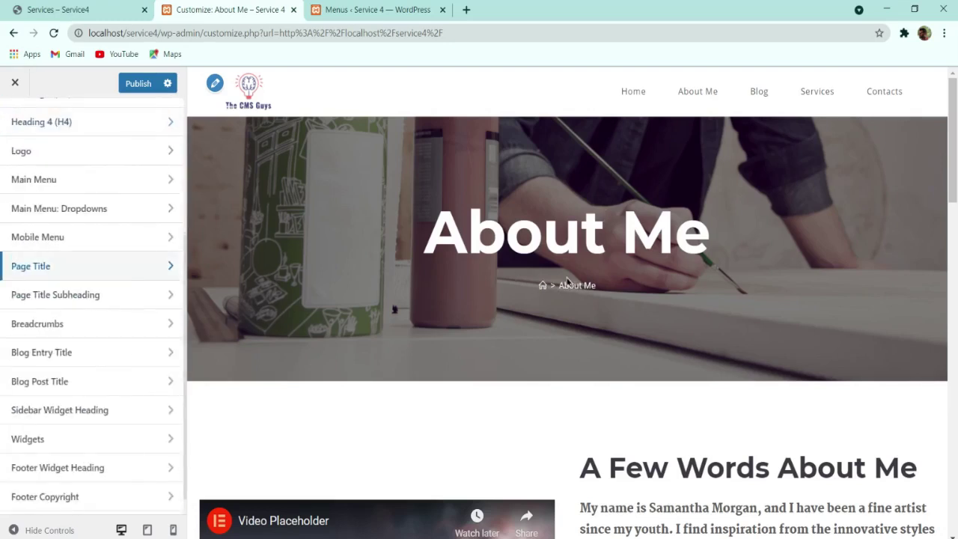
Step: Set the Breadcrumbs font weight to Semibold 600 and font size to 16px
click(90, 324)
click(41, 199)
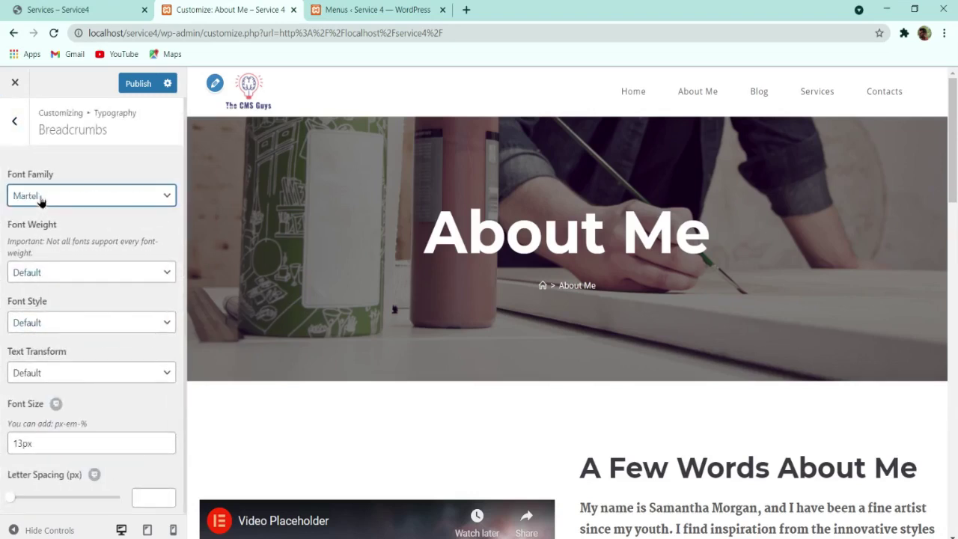
click(44, 274)
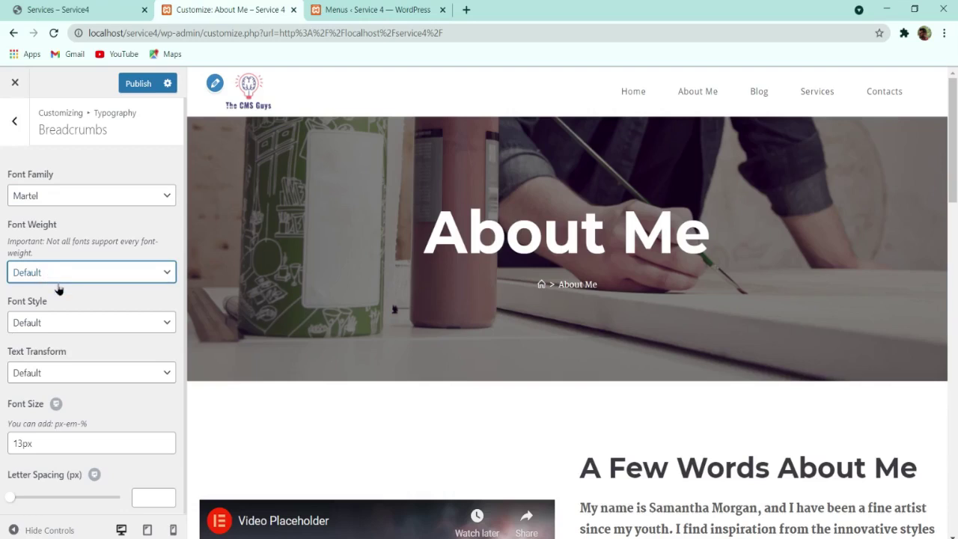
click(62, 300)
click(80, 289)
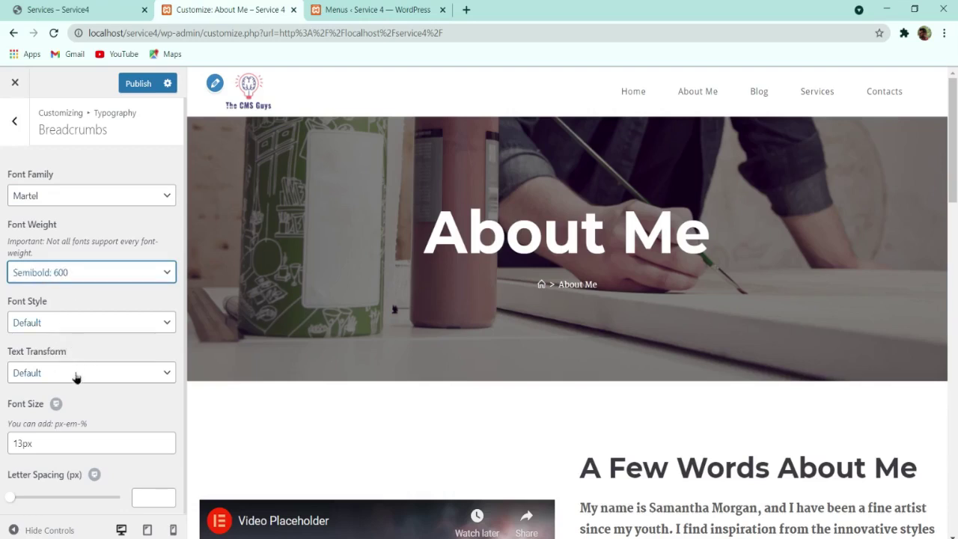
drag(17, 443, 3, 446)
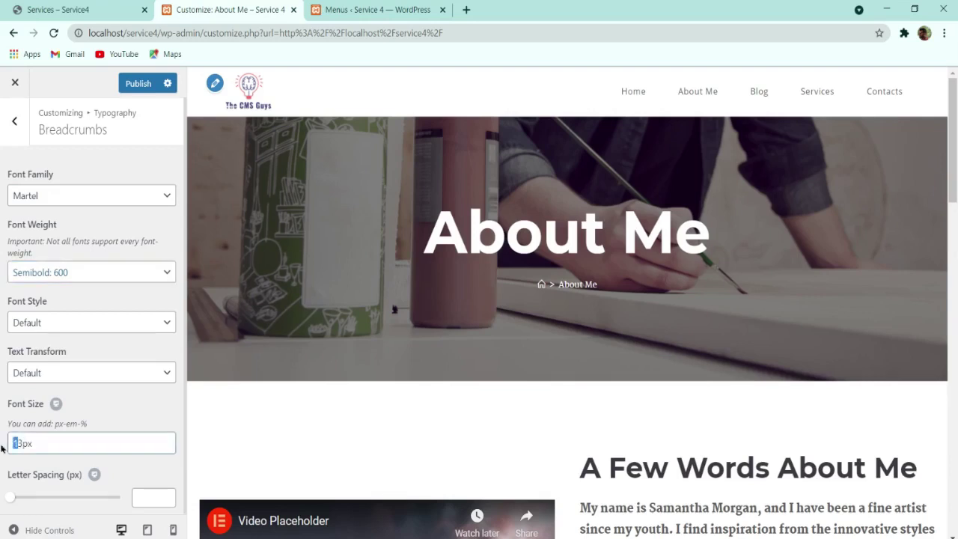
key(Delete)
key(Delete)
text(16)
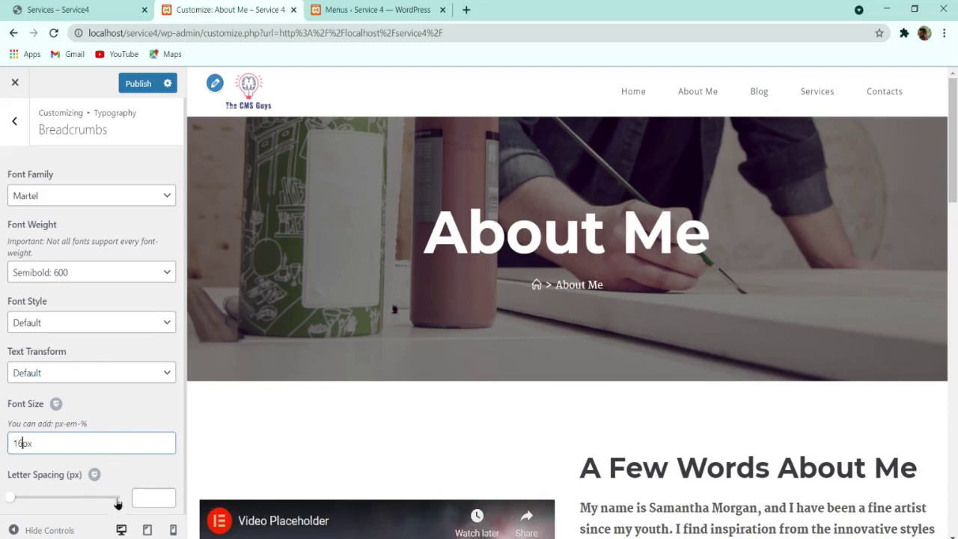
Step: Set the breadcrumb text transform to Capitalize
click(68, 378)
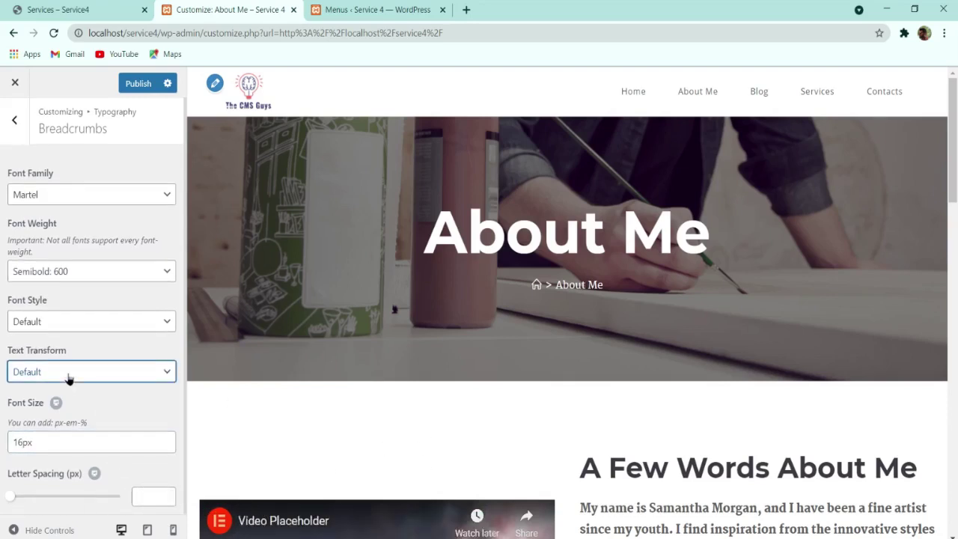
click(73, 408)
click(154, 378)
click(112, 429)
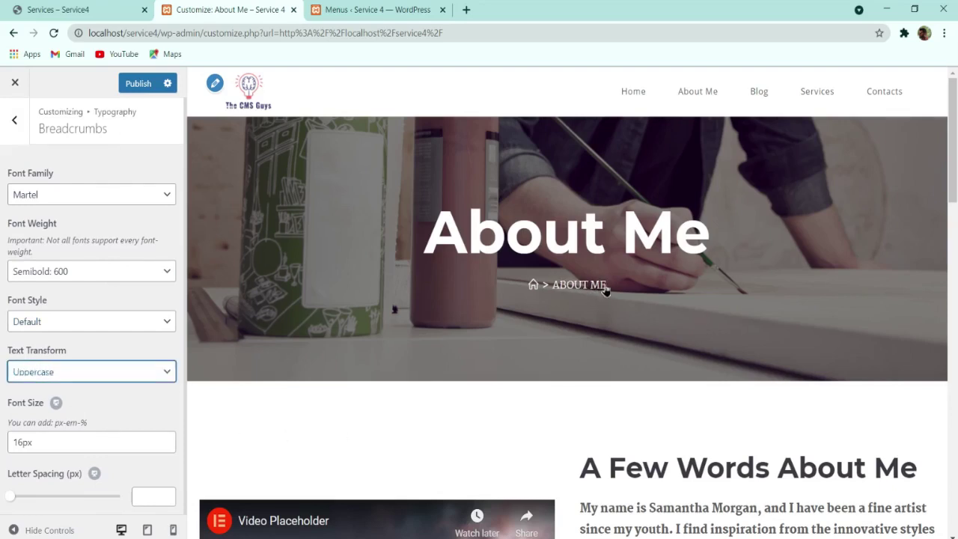
click(66, 404)
Step: Publish the typography changes and return to the main Customizer options
click(138, 83)
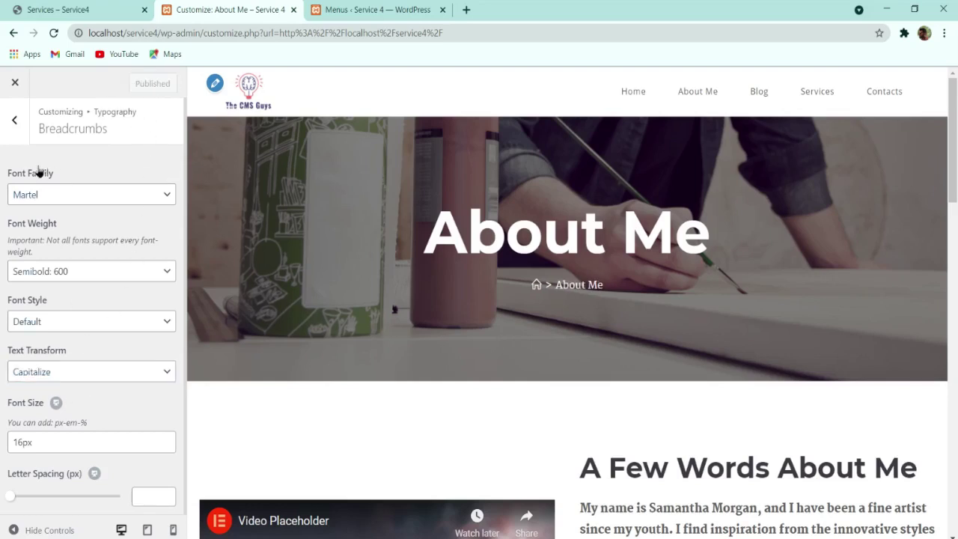
click(15, 119)
scroll(64, 396, down, 1)
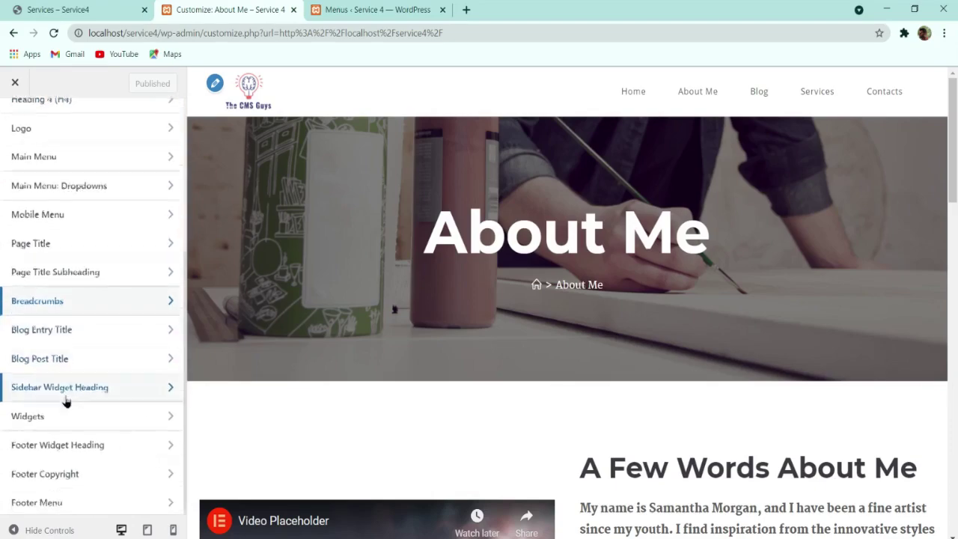
scroll(45, 359, up, 3)
scroll(38, 339, up, 1)
click(14, 120)
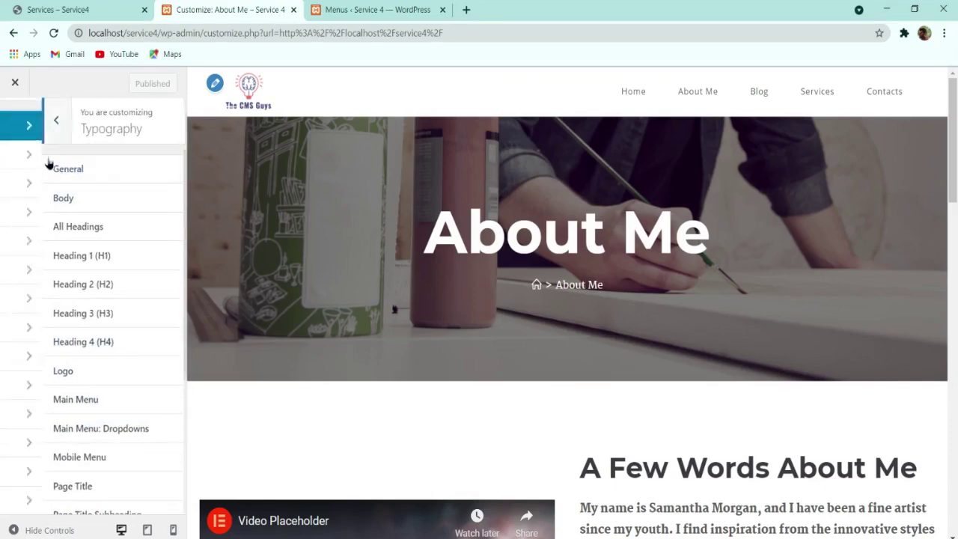
scroll(555, 318, down, 10)
scroll(549, 347, down, 5)
scroll(547, 349, up, 15)
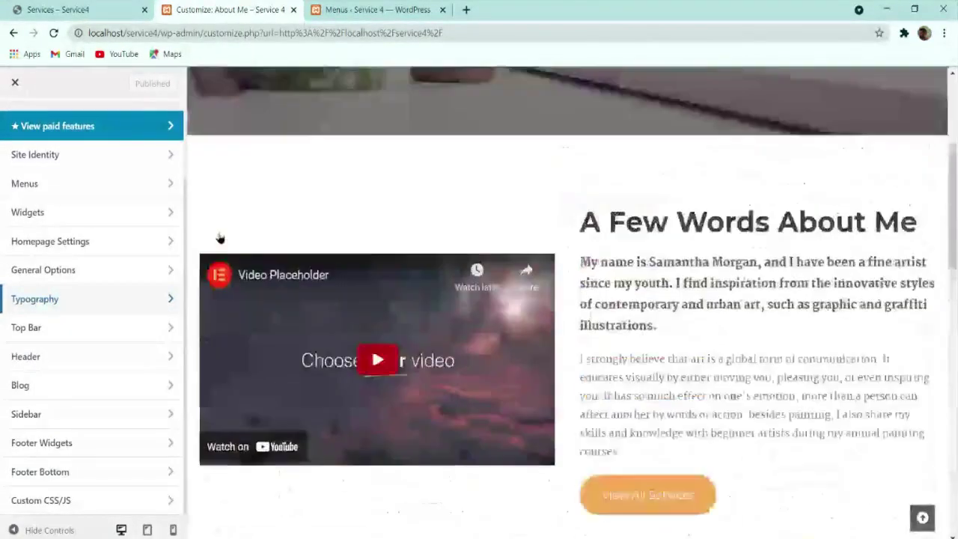
scroll(95, 207, up, 2)
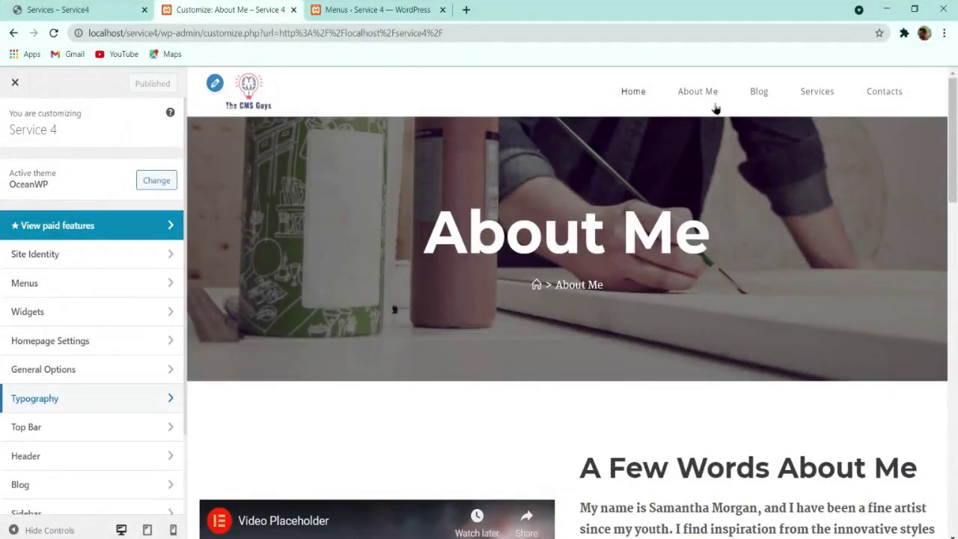
Step: Preview the Home page, then close the Customizer
click(635, 93)
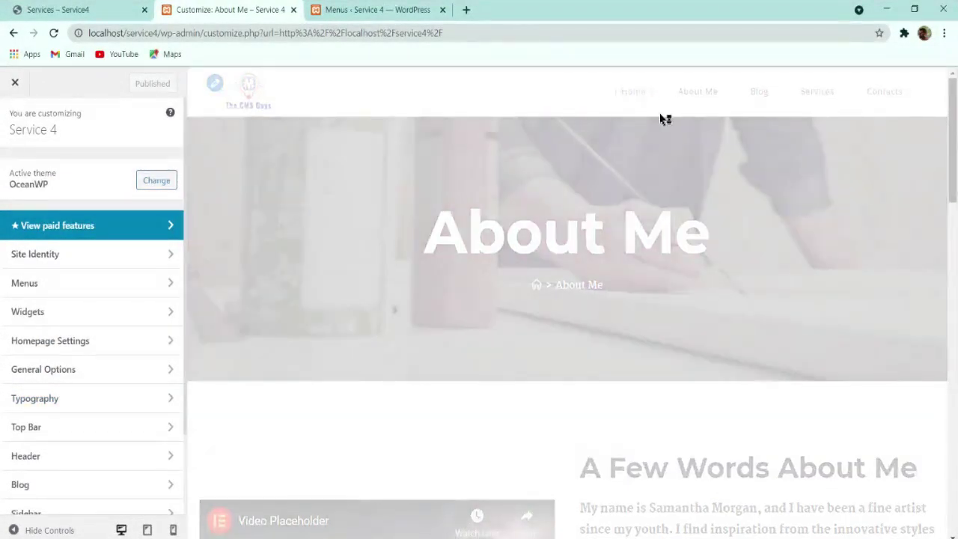
scroll(473, 260, down, 10)
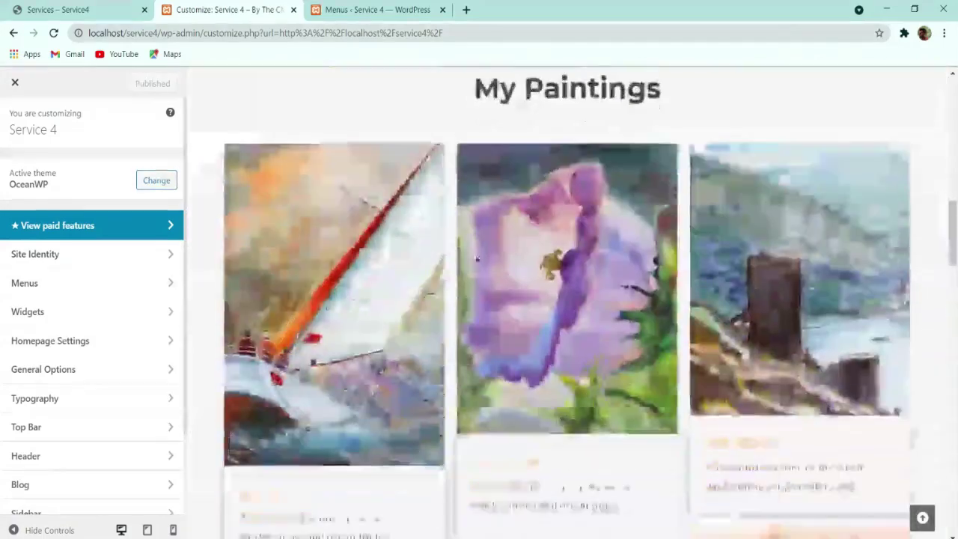
scroll(476, 259, down, 5)
click(27, 84)
Step: Check the Services and live home page tabs, then go to the WordPress dashboard
click(57, 9)
scroll(358, 310, down, 15)
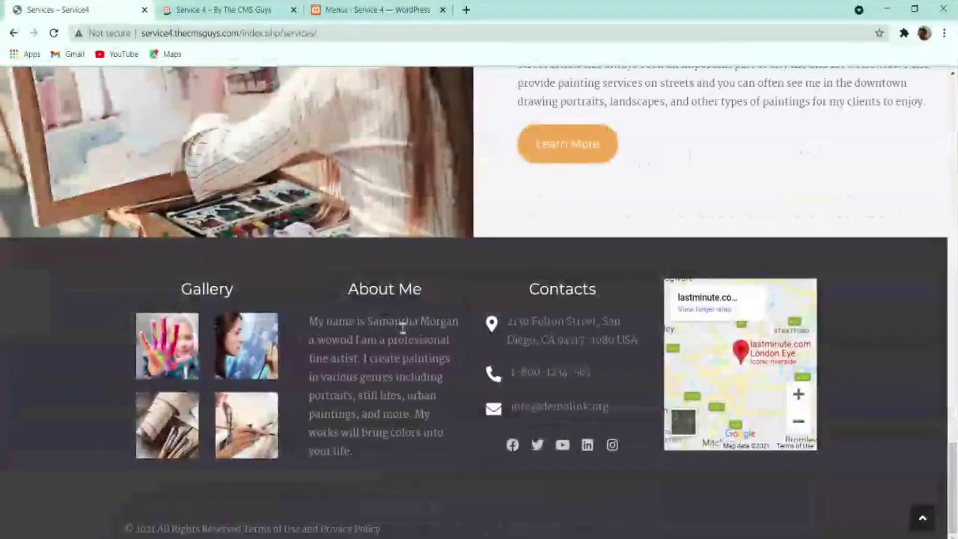
click(250, 9)
scroll(382, 232, down, 3)
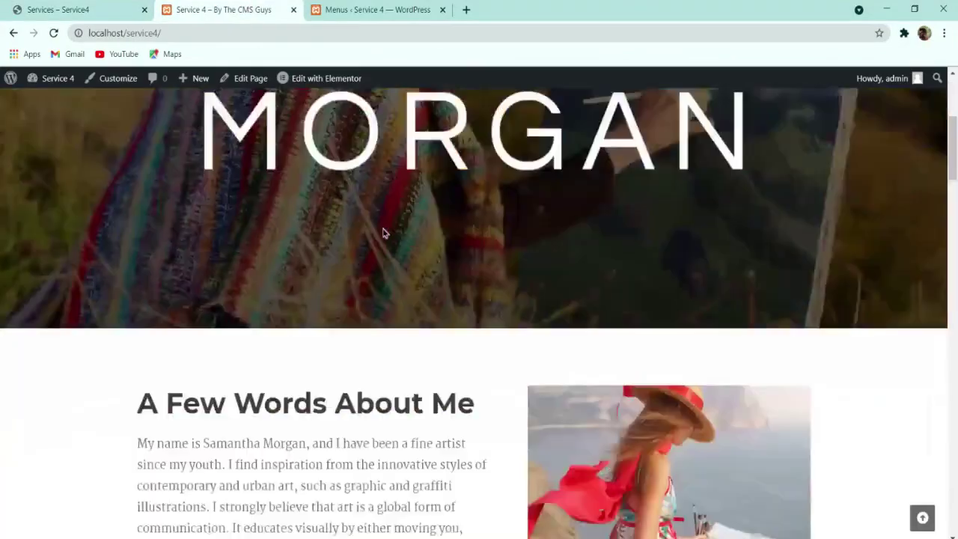
scroll(382, 233, down, 15)
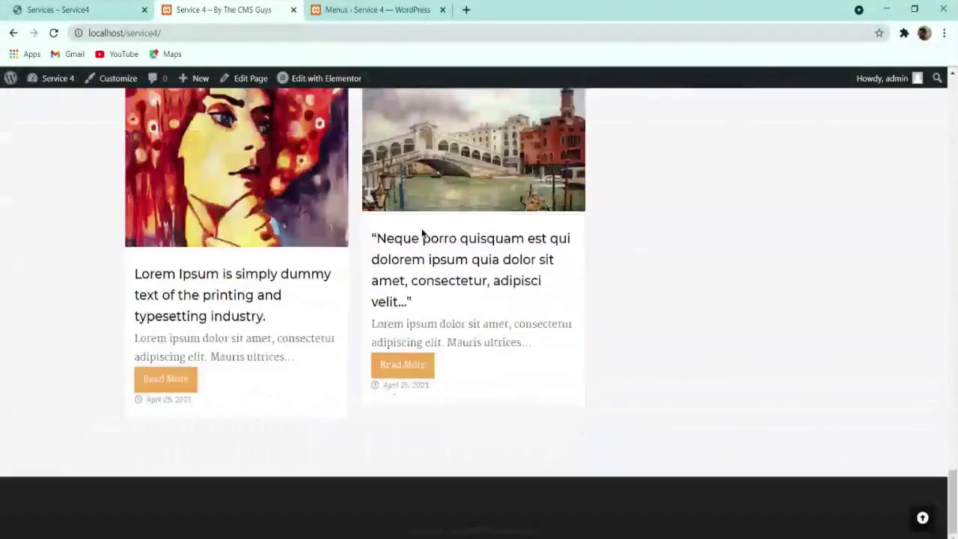
scroll(154, 230, up, 10)
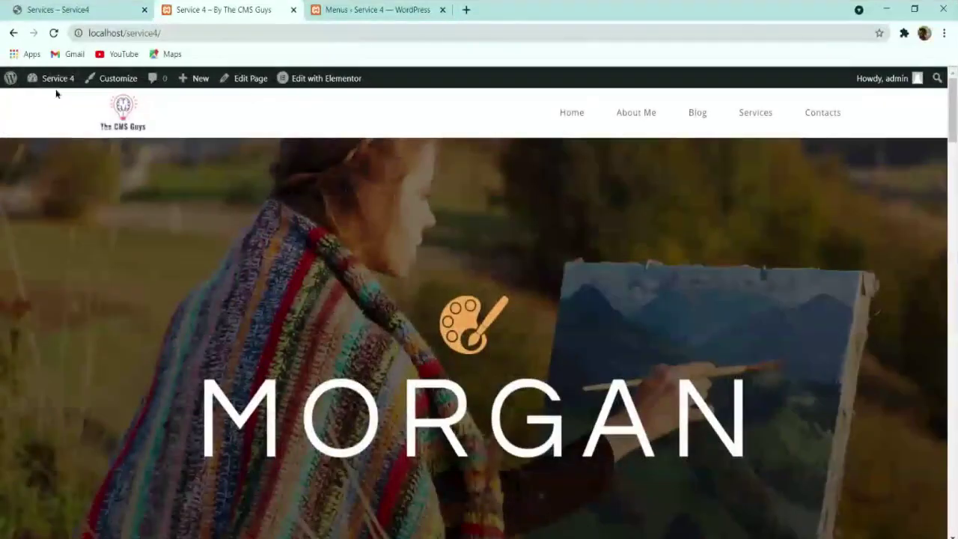
mouse_move(61, 79)
click(47, 101)
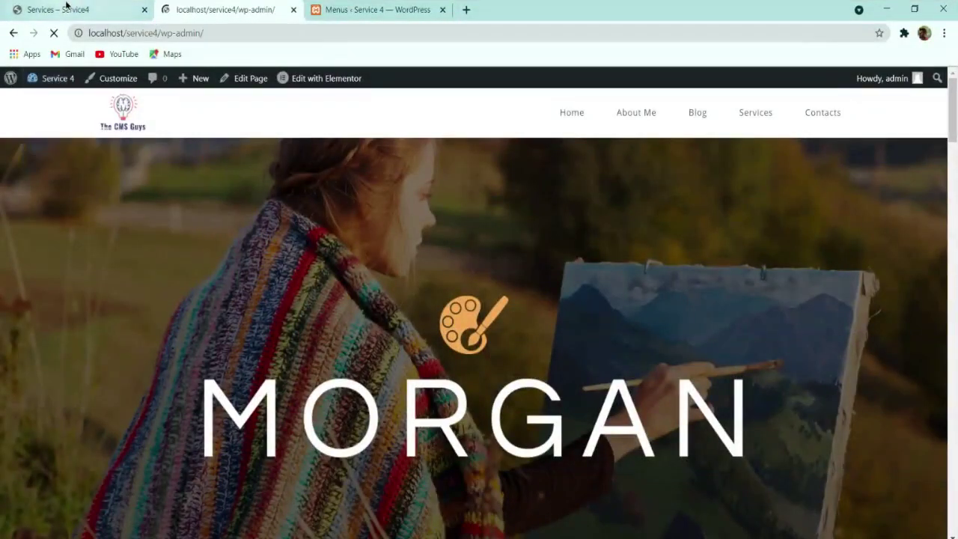
click(79, 9)
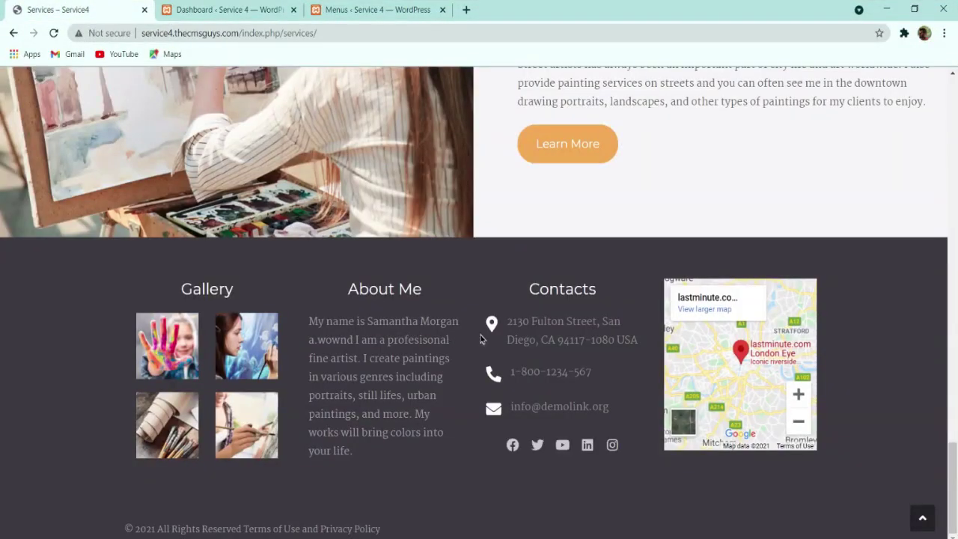
Step: Open Appearance > Widgets from the WordPress admin dashboard
click(224, 10)
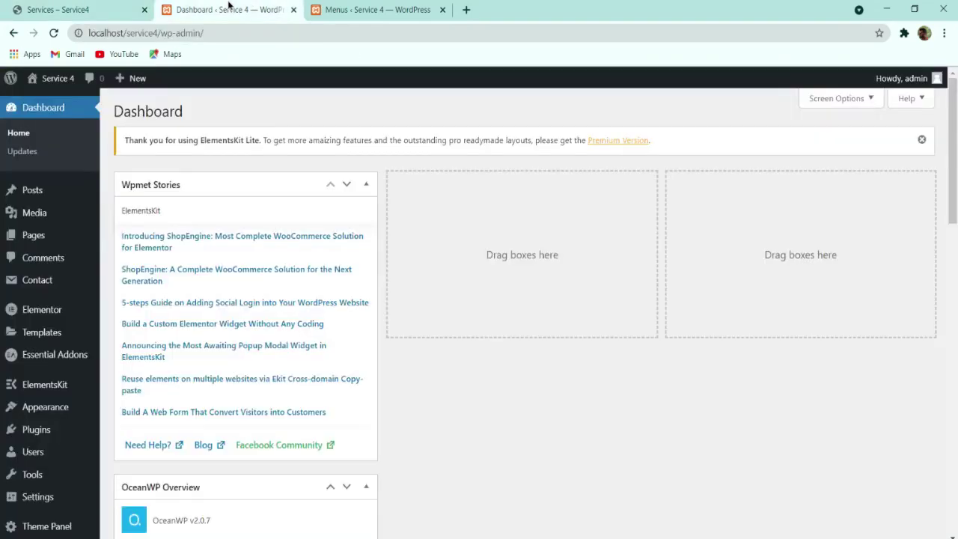
scroll(231, 256, down, 5)
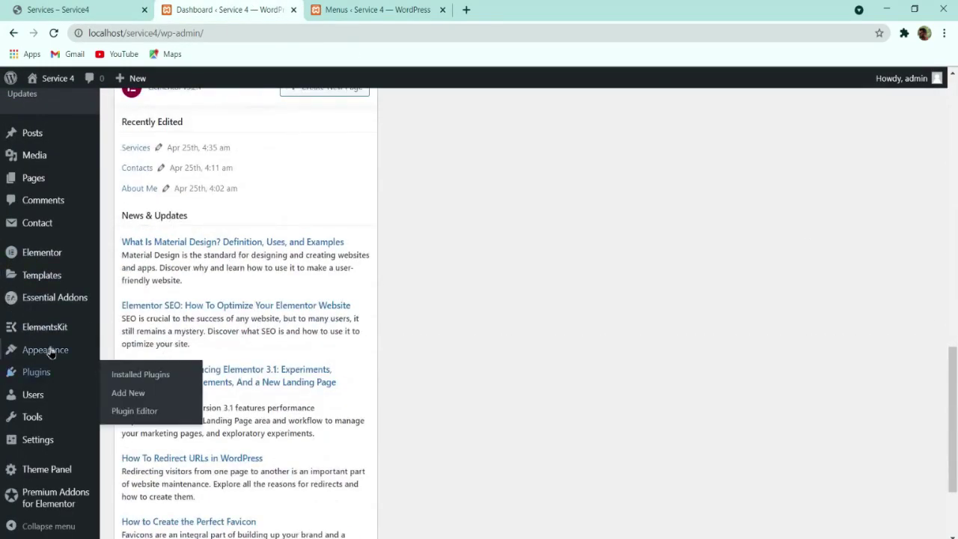
mouse_move(52, 346)
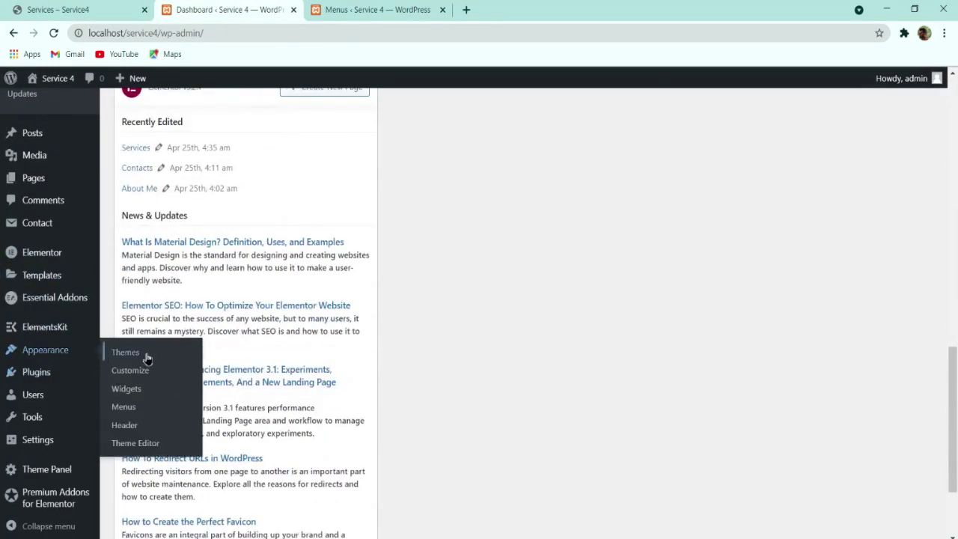
click(133, 386)
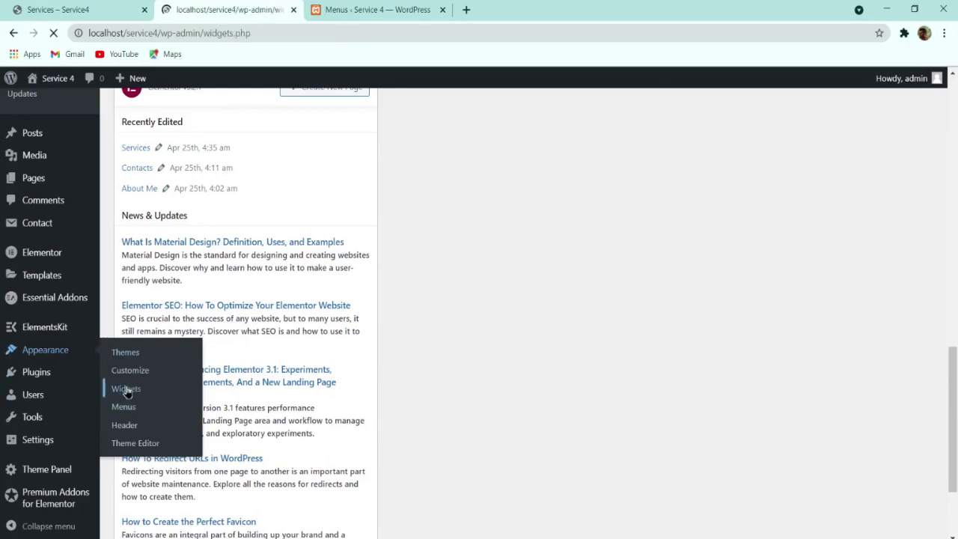
Step: Check the Footer 1–3 widget areas and leave Footer 1 expanded
click(665, 150)
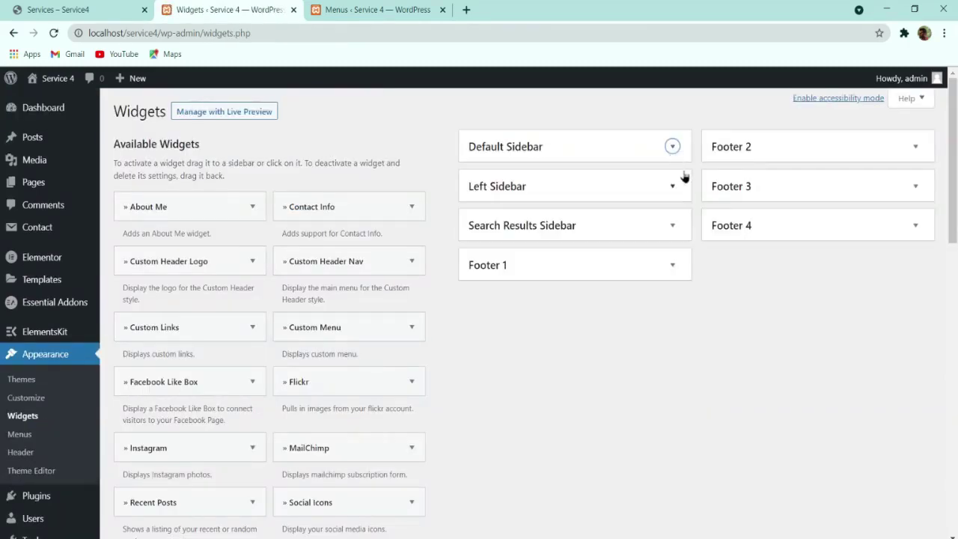
click(568, 273)
click(577, 267)
click(746, 143)
click(746, 143)
click(750, 183)
click(748, 187)
click(583, 265)
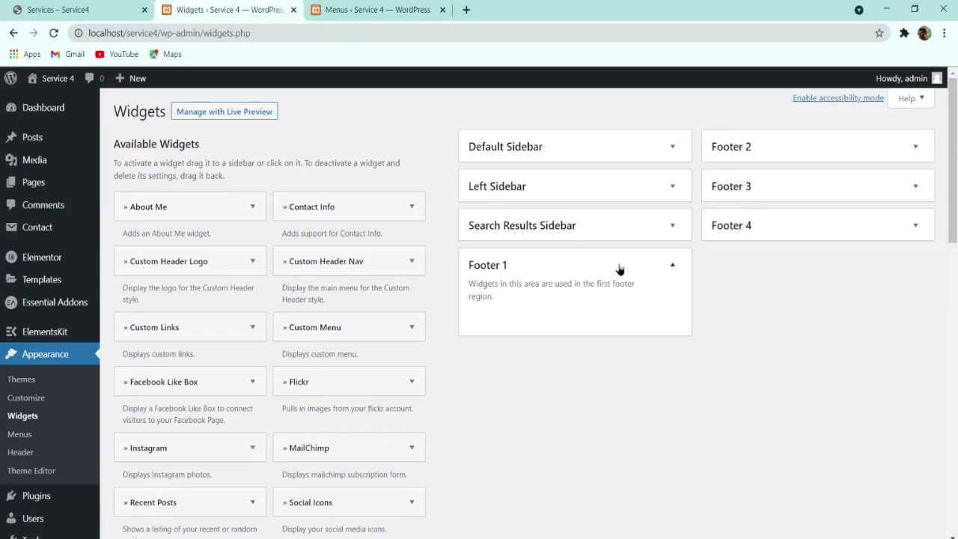
Step: Compare with the target site's footer, then scroll Available Widgets down to Gallery
click(127, 10)
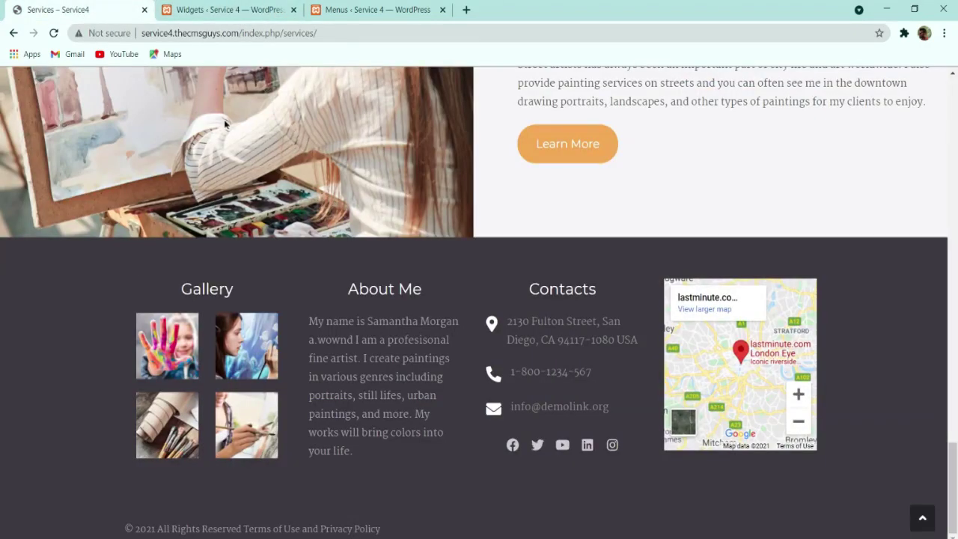
click(199, 11)
scroll(203, 336, down, 3)
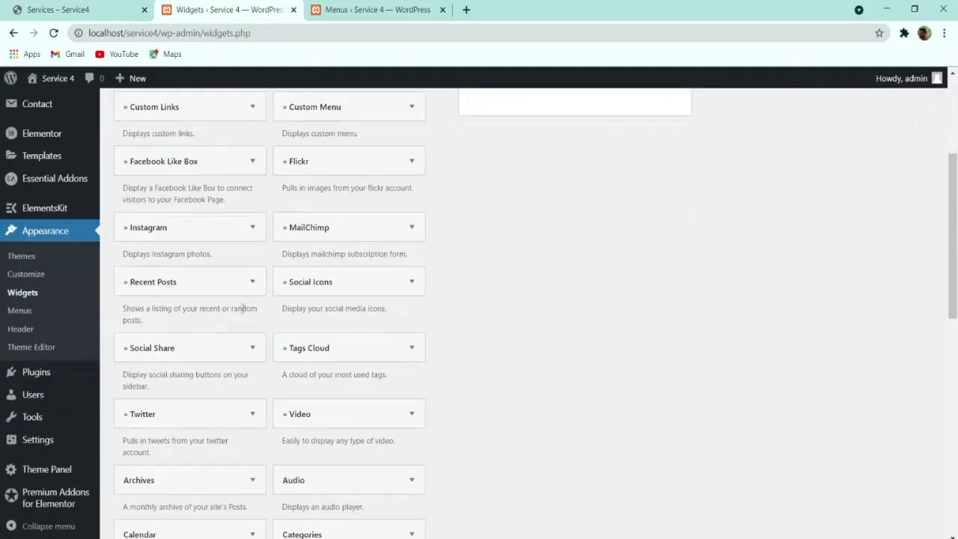
scroll(479, 329, up, 3)
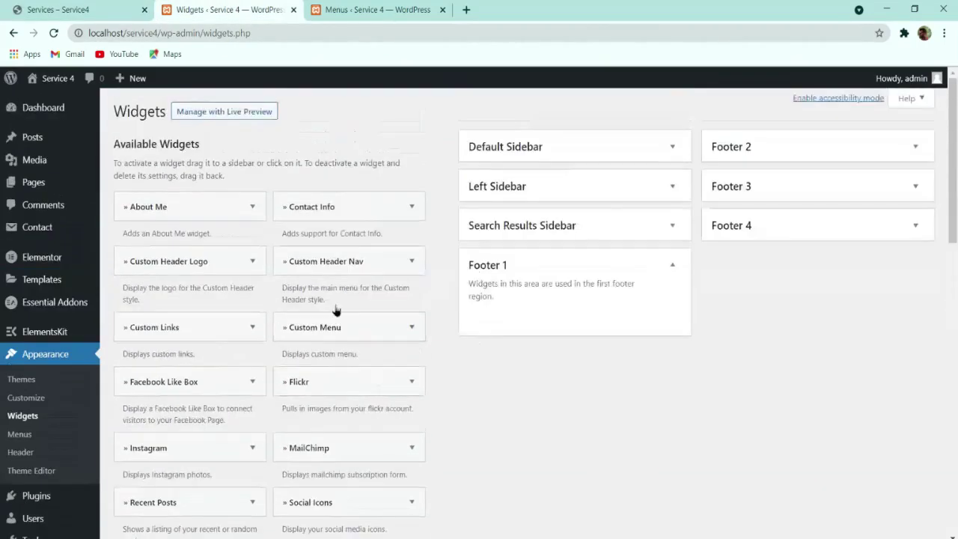
scroll(239, 372, down, 3)
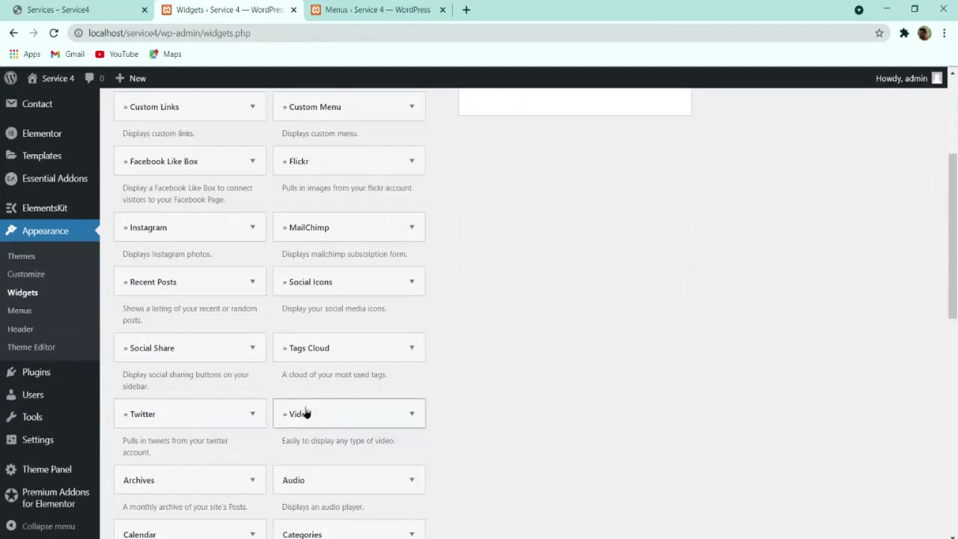
scroll(273, 349, down, 3)
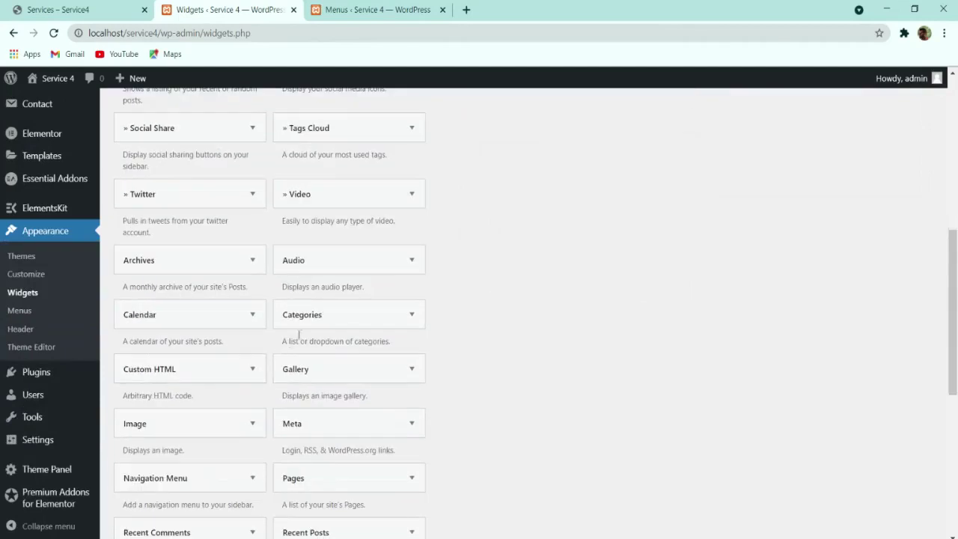
Step: Add a Gallery widget to the Footer 1 area and title it Gallery
click(329, 371)
click(329, 280)
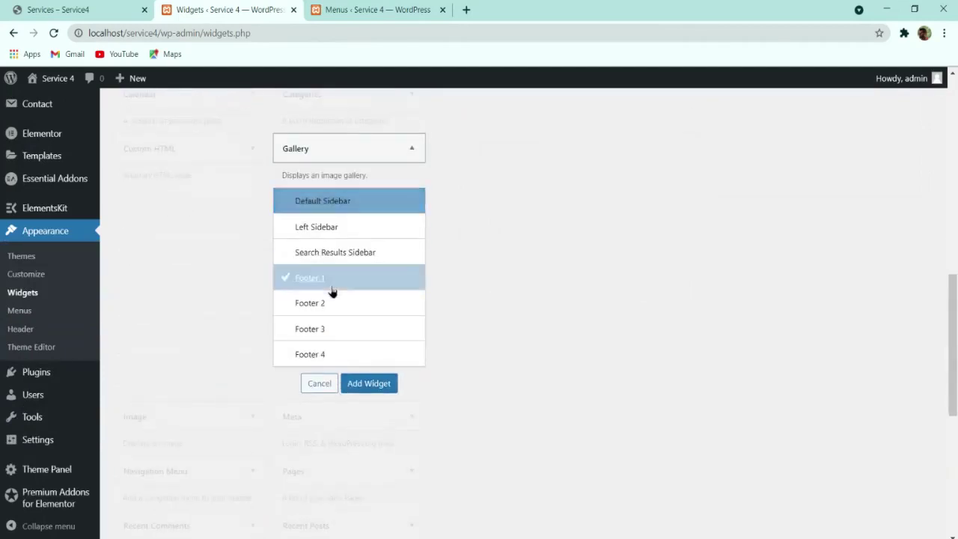
click(366, 382)
click(549, 315)
text(Gallery)
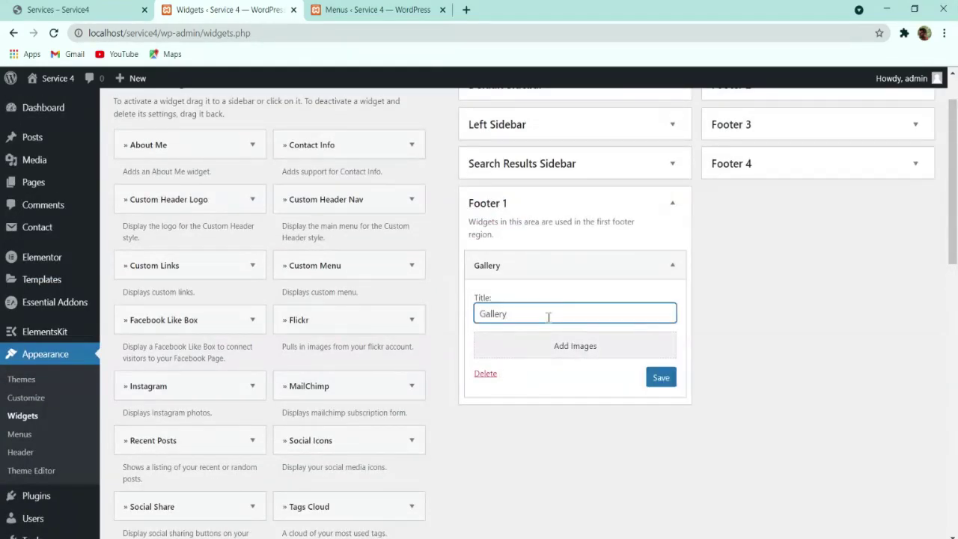
Step: Build a gallery from the autumn tree, umbrella couple, woman's face and green tree paintings
click(544, 347)
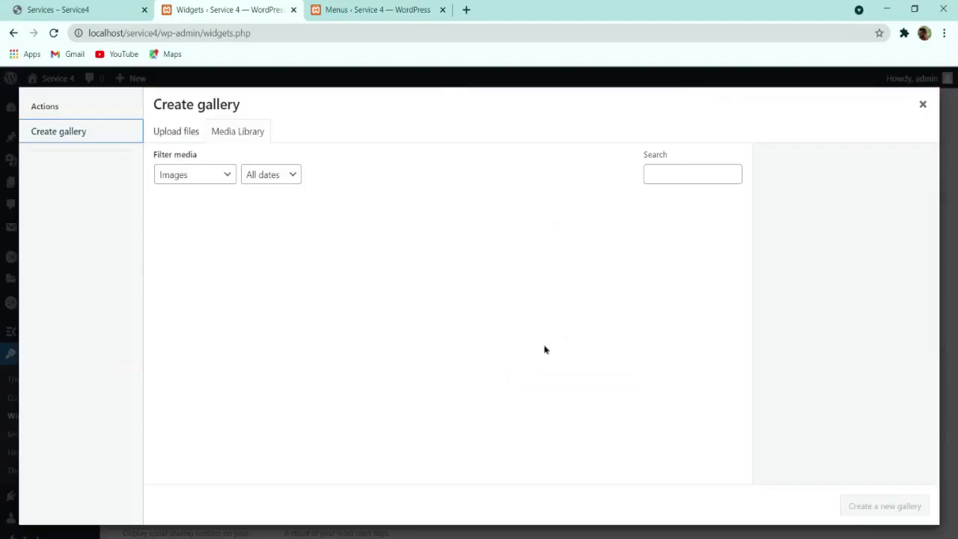
scroll(528, 344, down, 5)
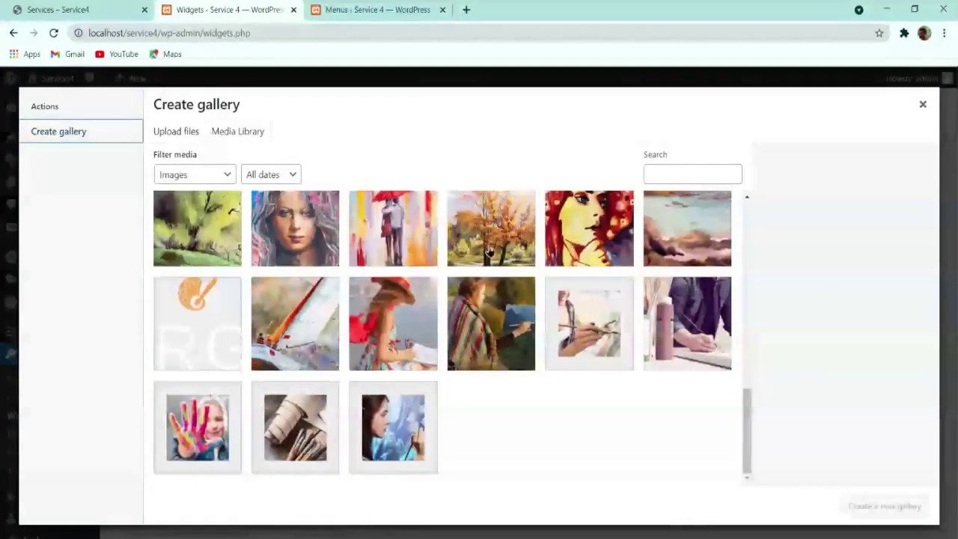
click(491, 228)
click(393, 228)
click(295, 228)
click(197, 228)
scroll(483, 382, up, 3)
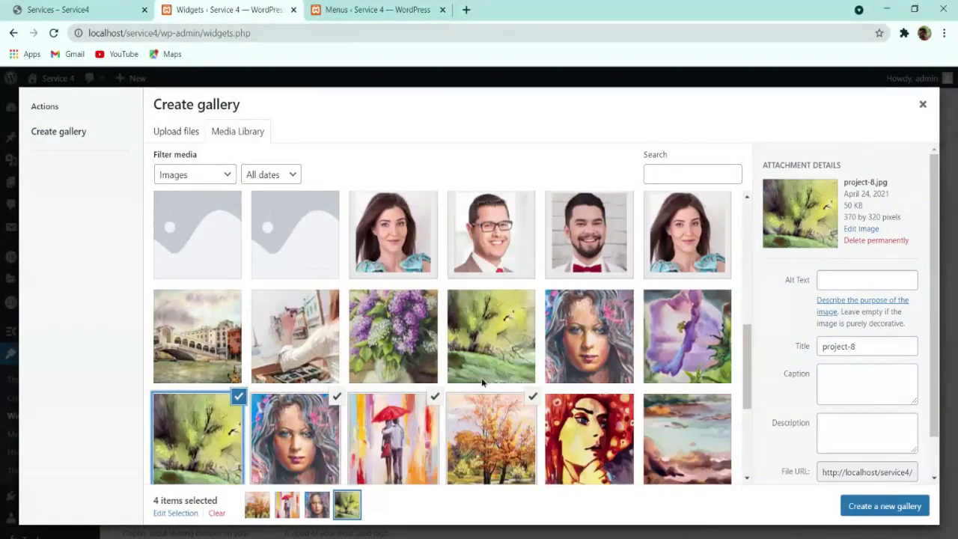
click(862, 507)
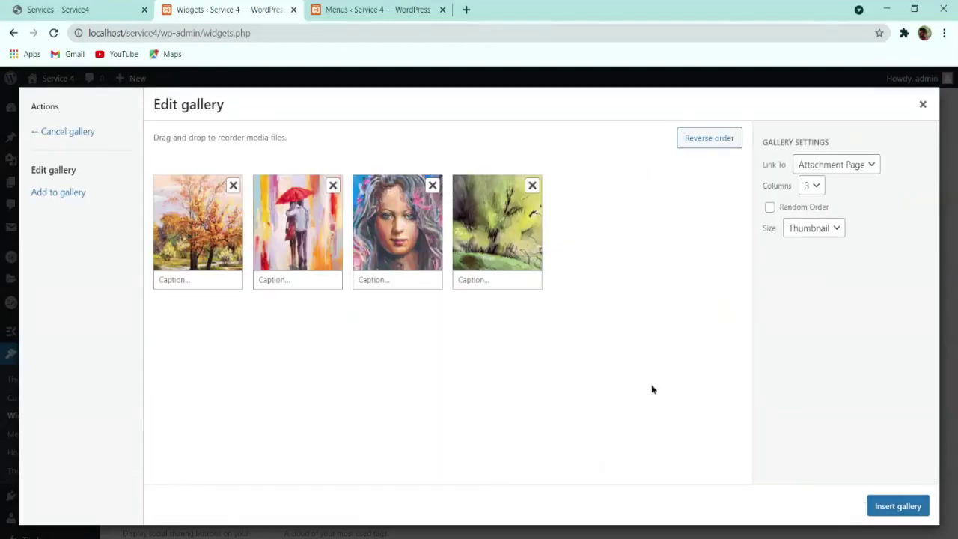
Step: Set the gallery to 2 columns, insert it into the widget and save
click(818, 191)
click(905, 506)
scroll(542, 338, down, 3)
click(658, 385)
Step: View the live home page and scroll down to its footer gallery
click(378, 9)
mouse_move(53, 77)
click(37, 100)
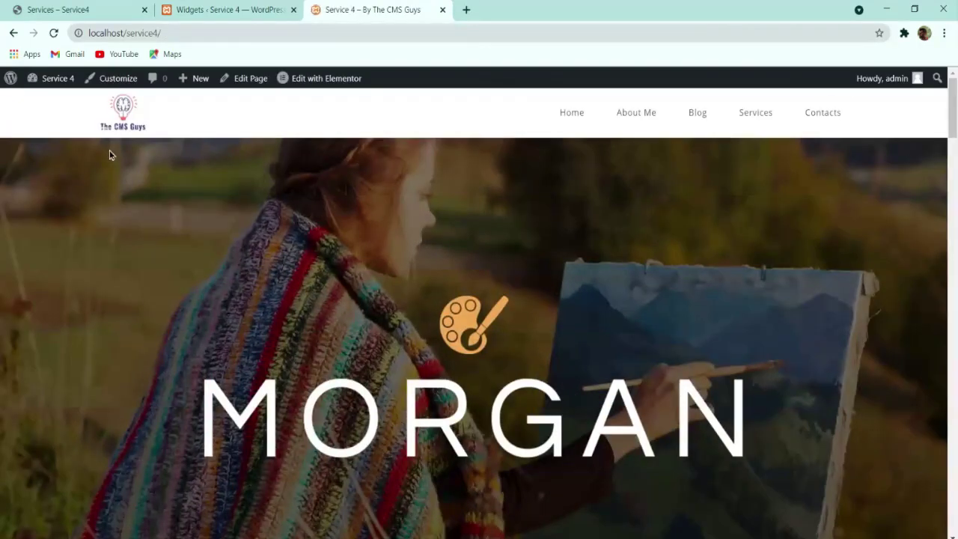
scroll(239, 314, down, 10)
scroll(254, 323, down, 5)
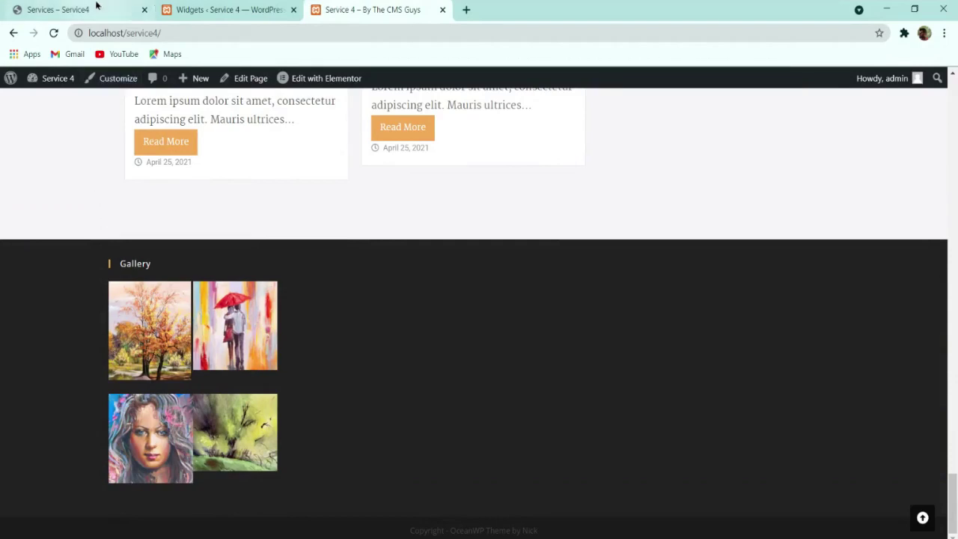
Step: Reopen the footer gallery and remove the umbrella couple, autumn tree and woman portrait images
click(208, 9)
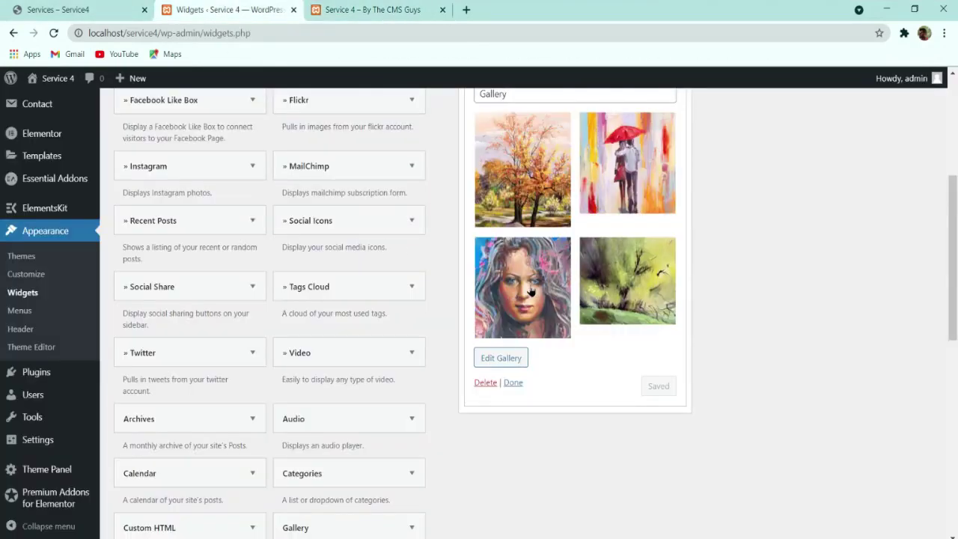
click(524, 358)
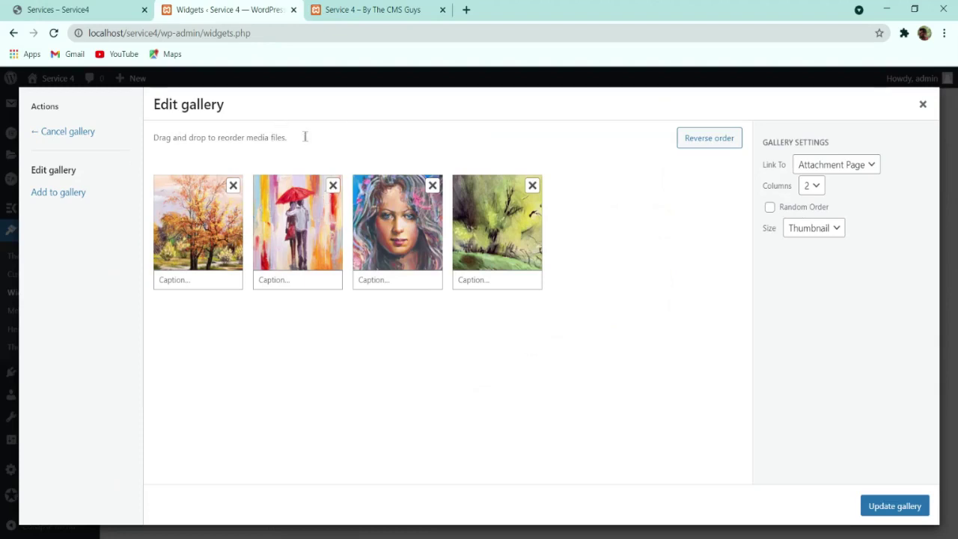
click(337, 191)
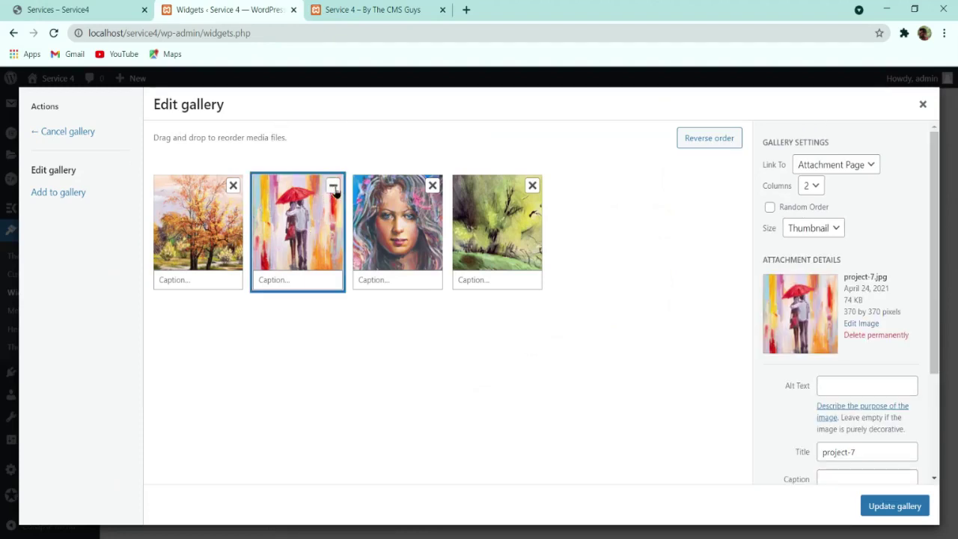
click(333, 186)
click(233, 185)
click(232, 185)
click(385, 9)
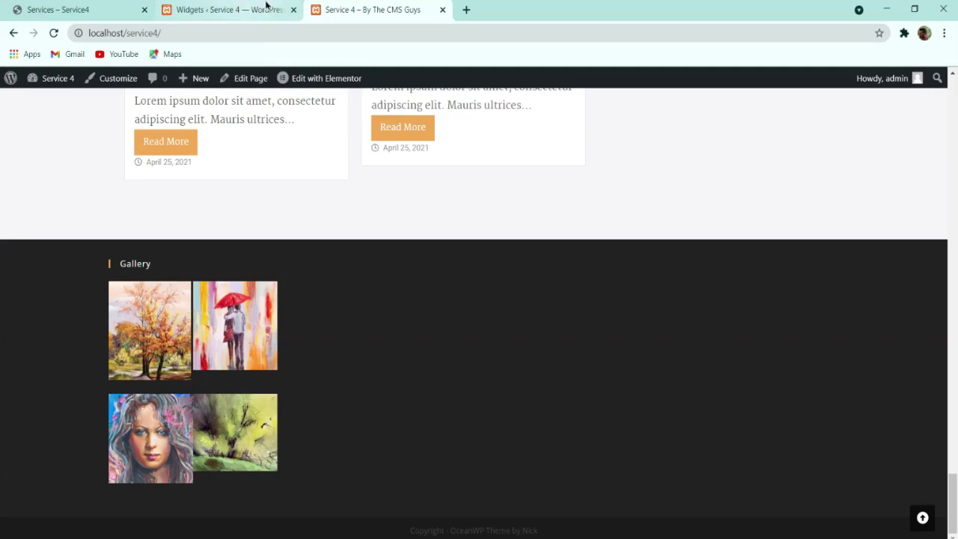
Step: Add the green landscape painting back to the gallery from the media library
click(266, 9)
click(88, 193)
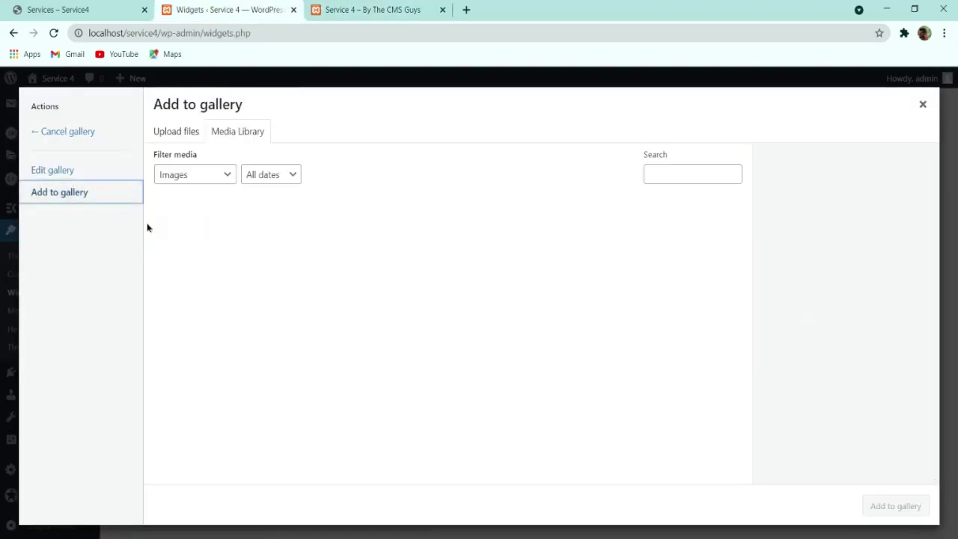
scroll(393, 389, down, 6)
scroll(394, 389, up, 3)
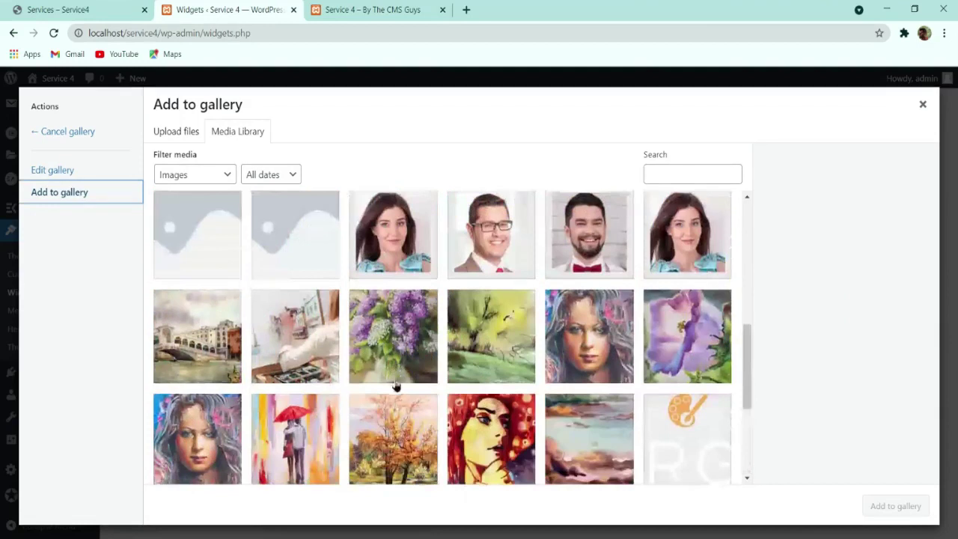
click(333, 7)
click(289, 8)
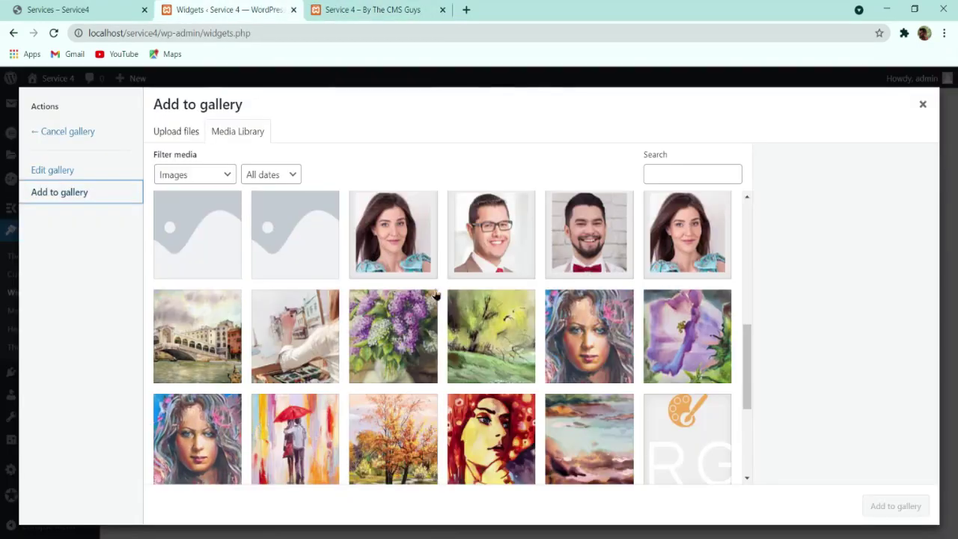
click(479, 315)
Step: Pick two more paintings, including the umbrella couple, and apply the four-image gallery
scroll(617, 412, down, 5)
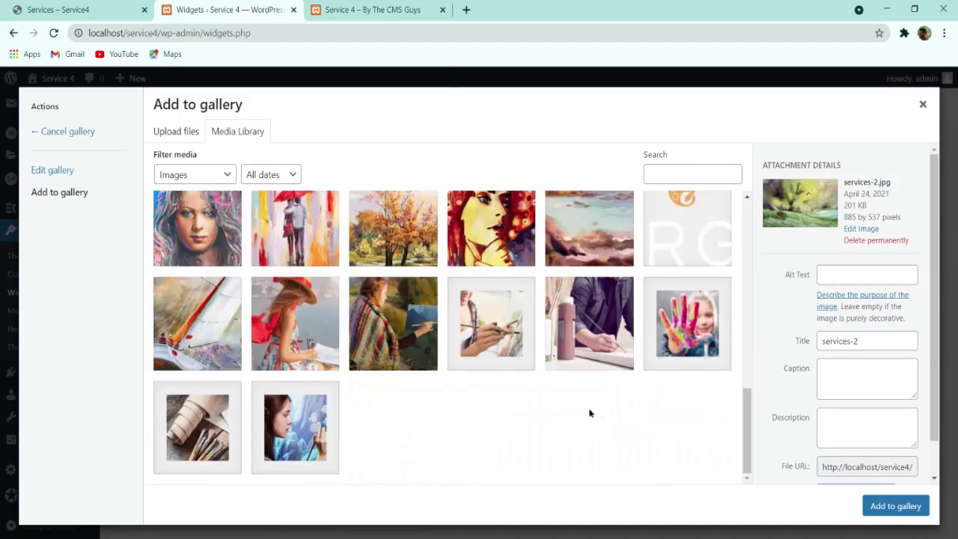
scroll(590, 411, up, 5)
click(213, 446)
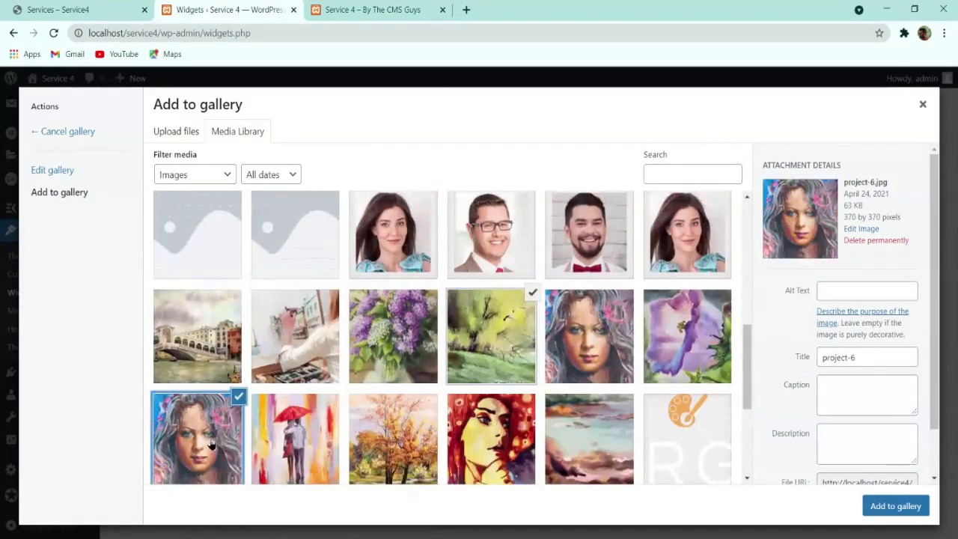
click(306, 445)
click(887, 506)
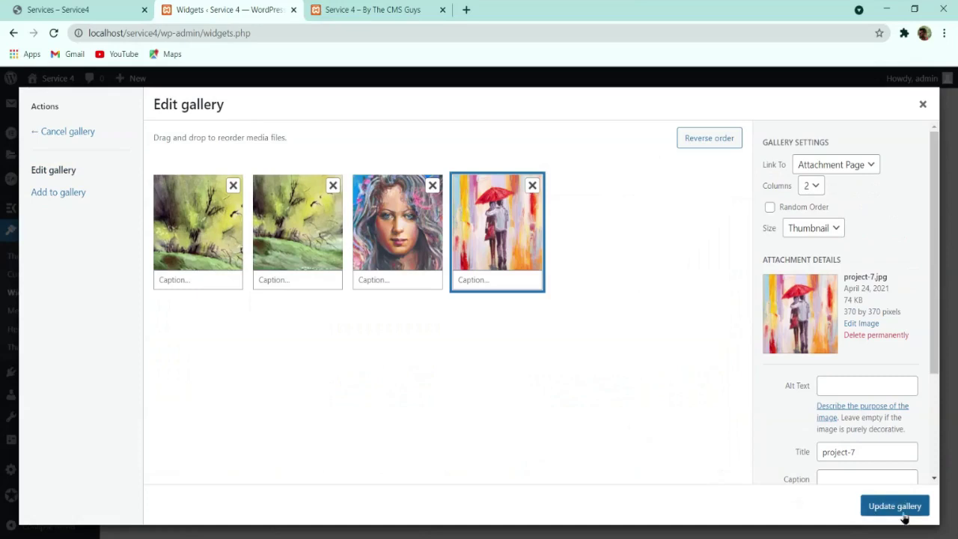
click(902, 508)
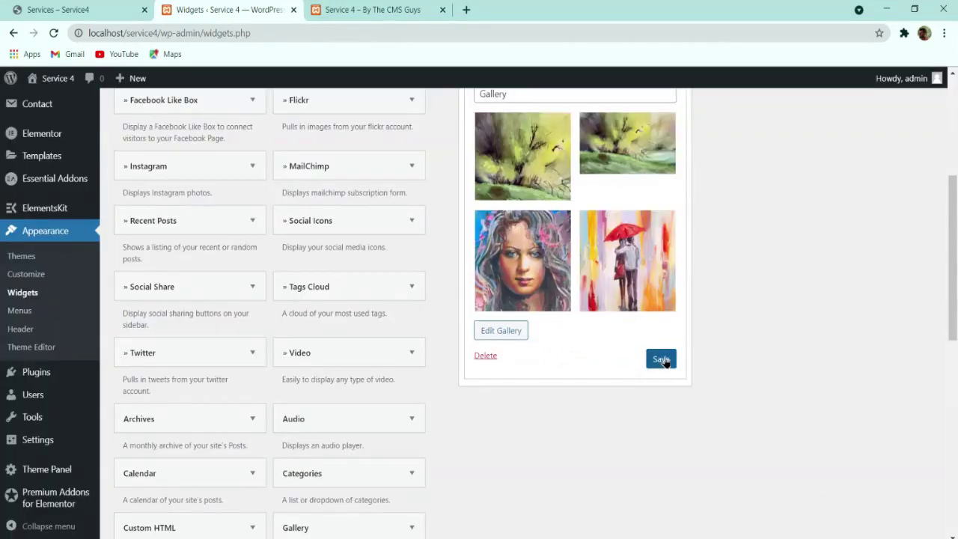
Step: Reopen the gallery and remove the duplicate second image
click(621, 160)
click(316, 202)
click(324, 197)
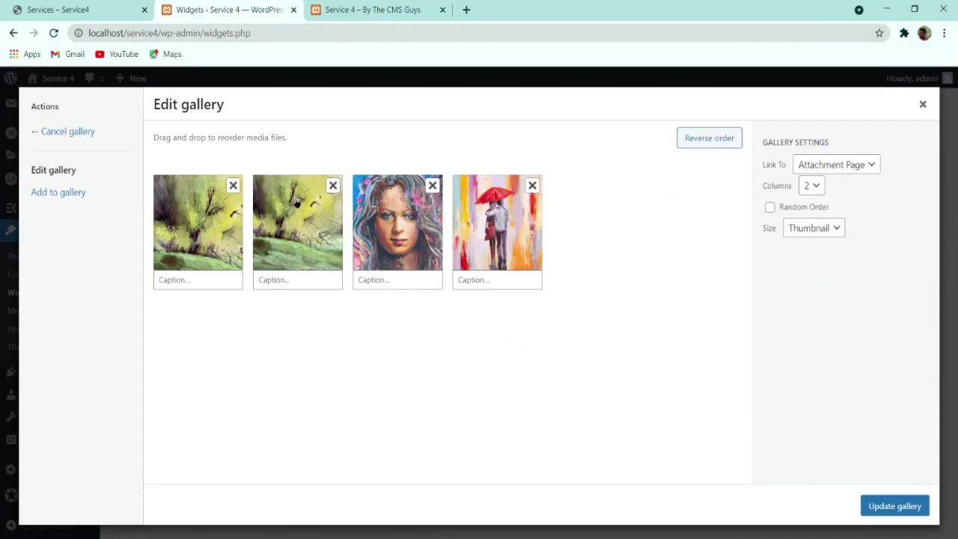
click(332, 185)
click(224, 215)
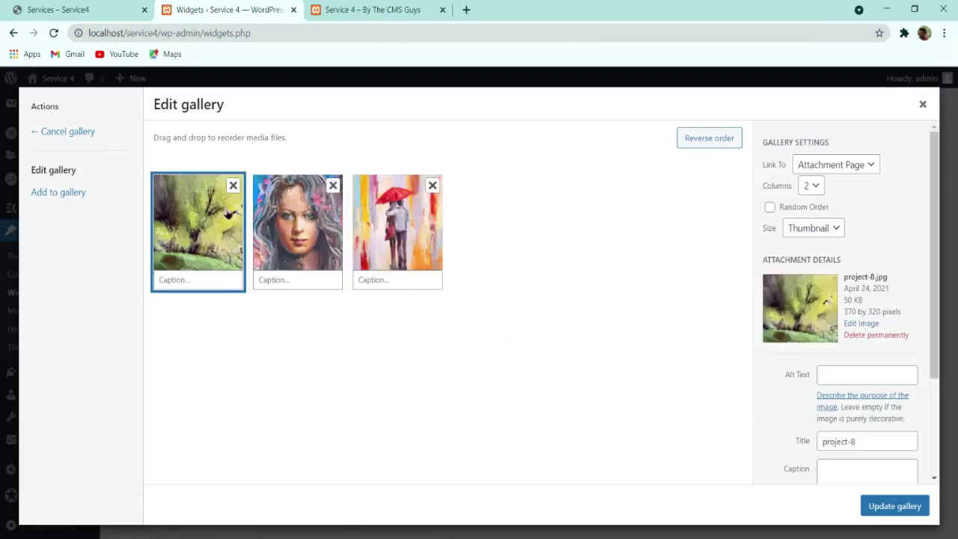
Step: Add the autumn tree painting to the gallery and save the widget
click(77, 193)
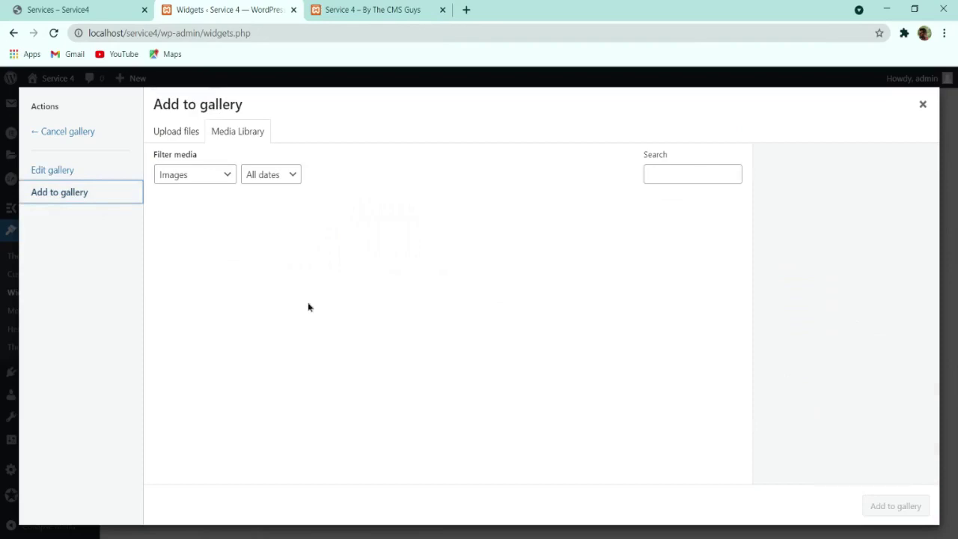
scroll(309, 374, down, 5)
click(214, 339)
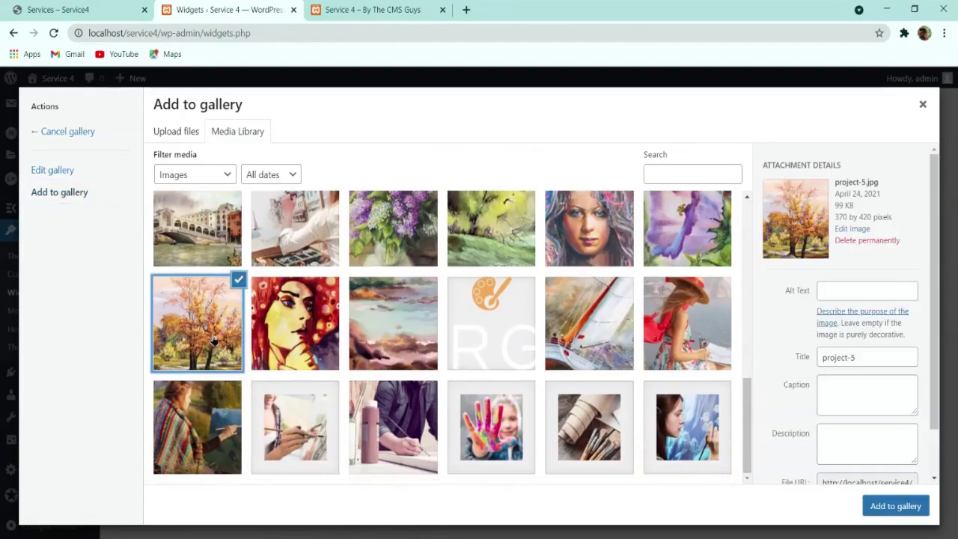
click(898, 507)
click(891, 507)
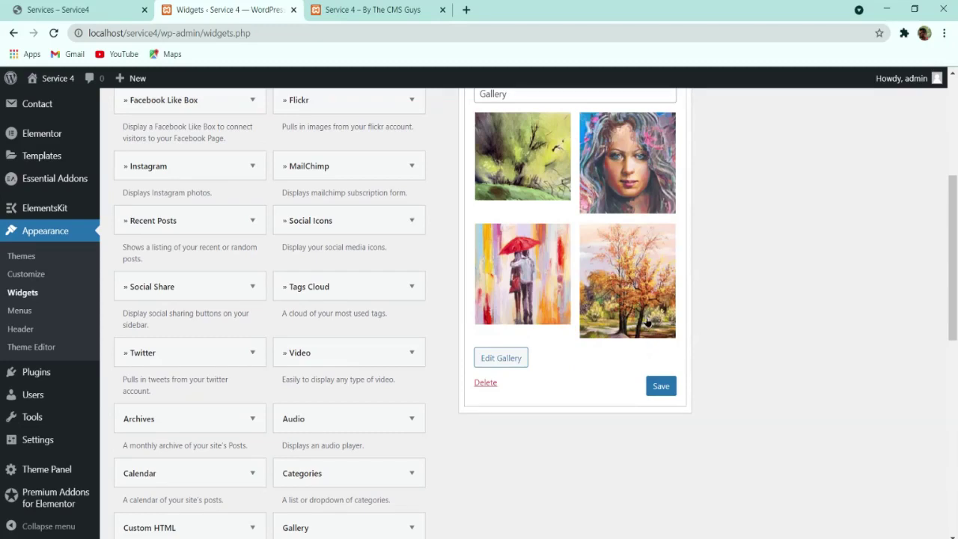
click(656, 389)
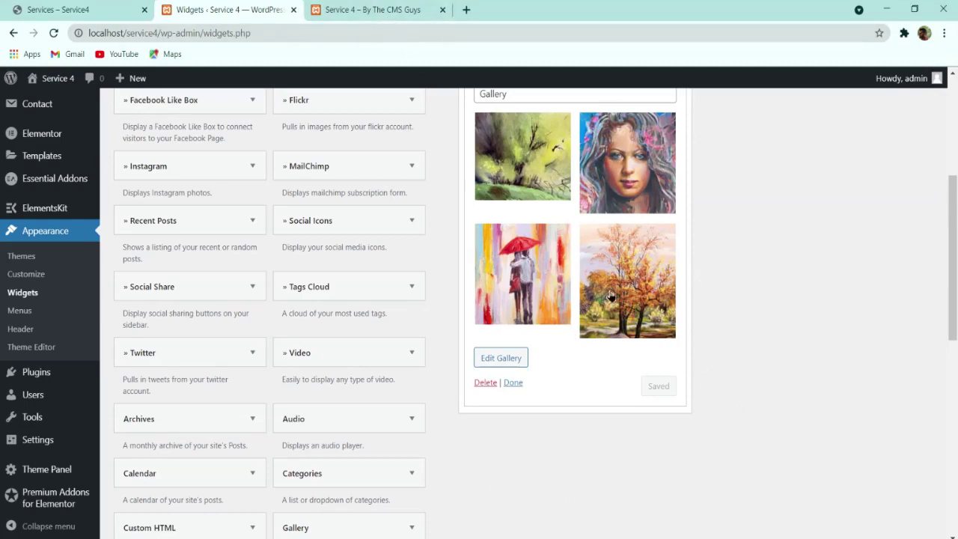
Step: Remove all four images from the gallery and close the editor without updating
click(643, 298)
click(531, 196)
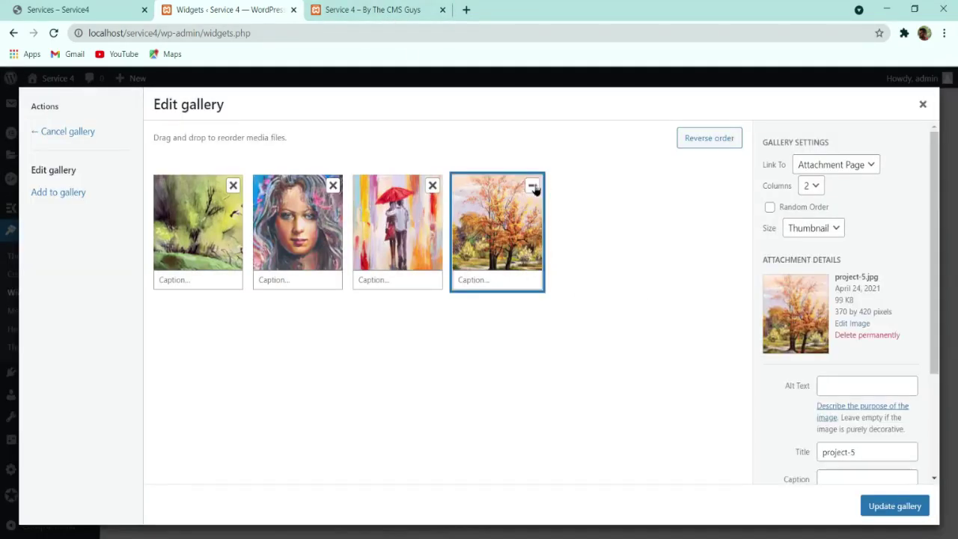
click(532, 185)
click(432, 186)
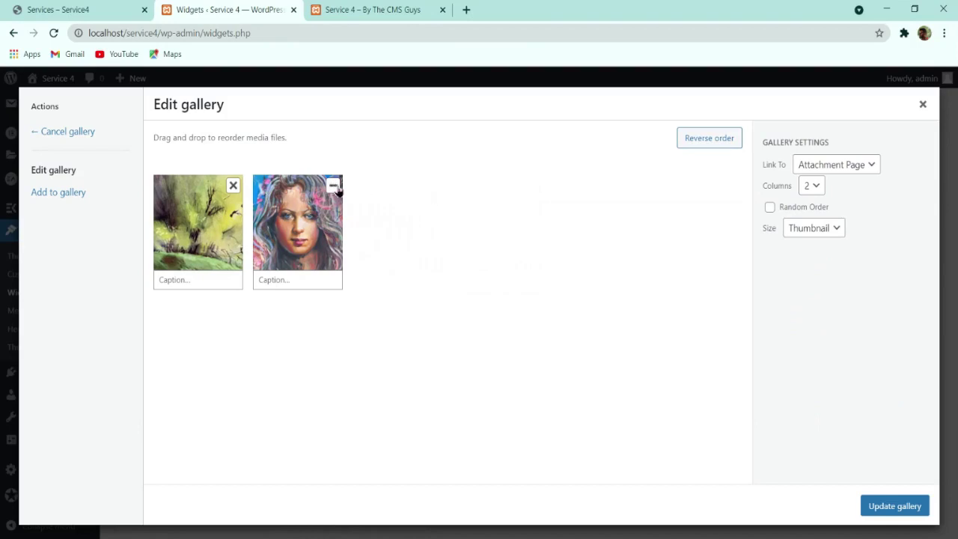
click(333, 185)
click(233, 186)
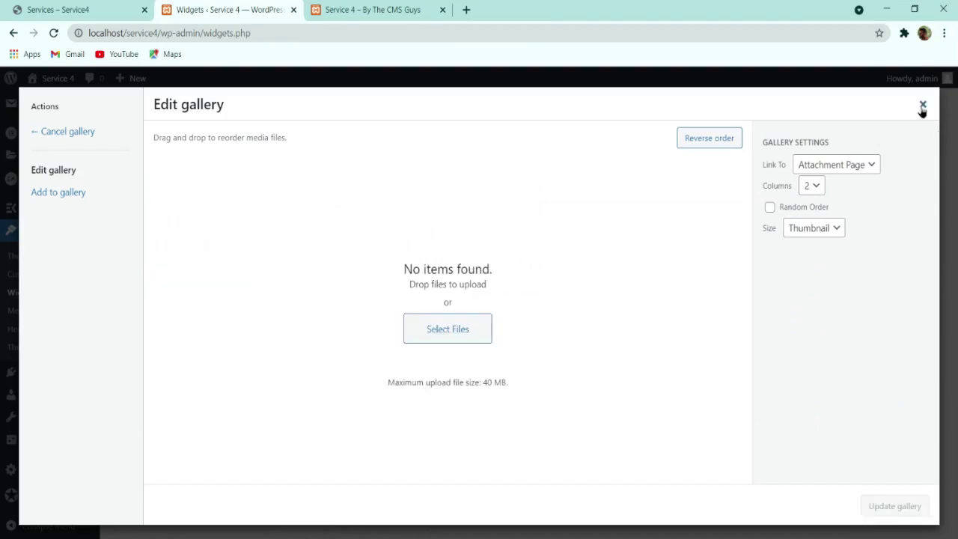
click(922, 106)
Step: Delete the Gallery widget, collapse Footer 1 and check the live site's footer
click(485, 383)
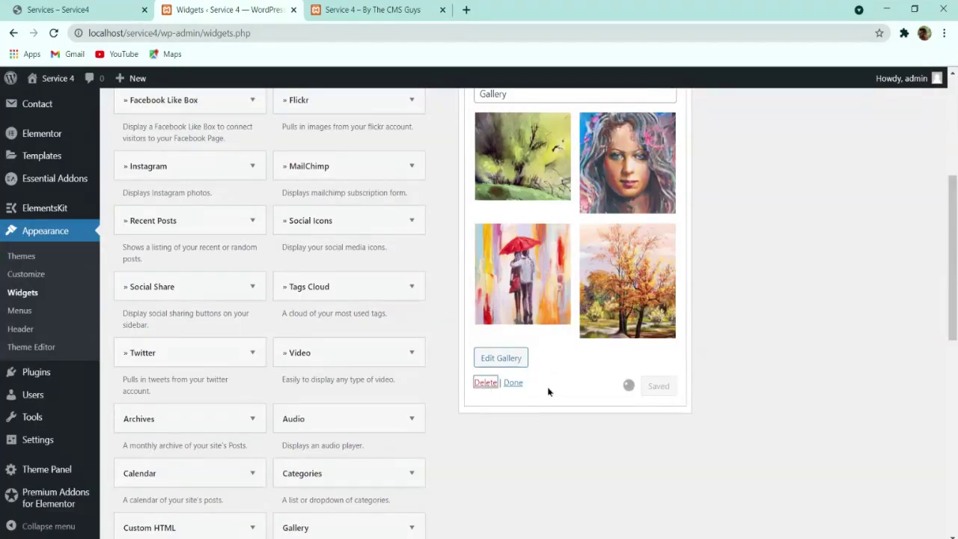
click(671, 264)
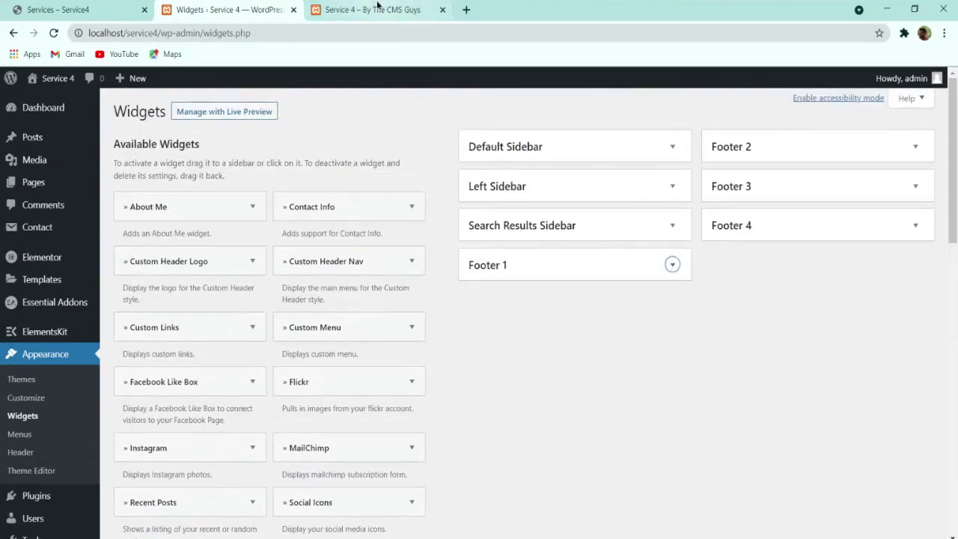
click(377, 7)
scroll(314, 402, up, 1)
scroll(187, 224, down, 1)
click(63, 8)
click(374, 9)
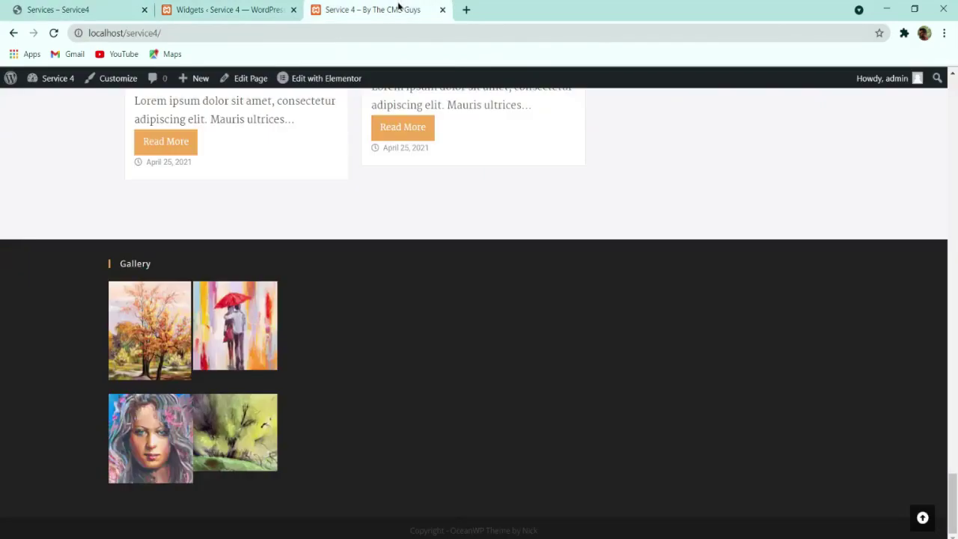
click(262, 9)
Step: Create an ElementsKit template titled Footer, type Footer, for the entire site, activated, and save it
mouse_move(42, 327)
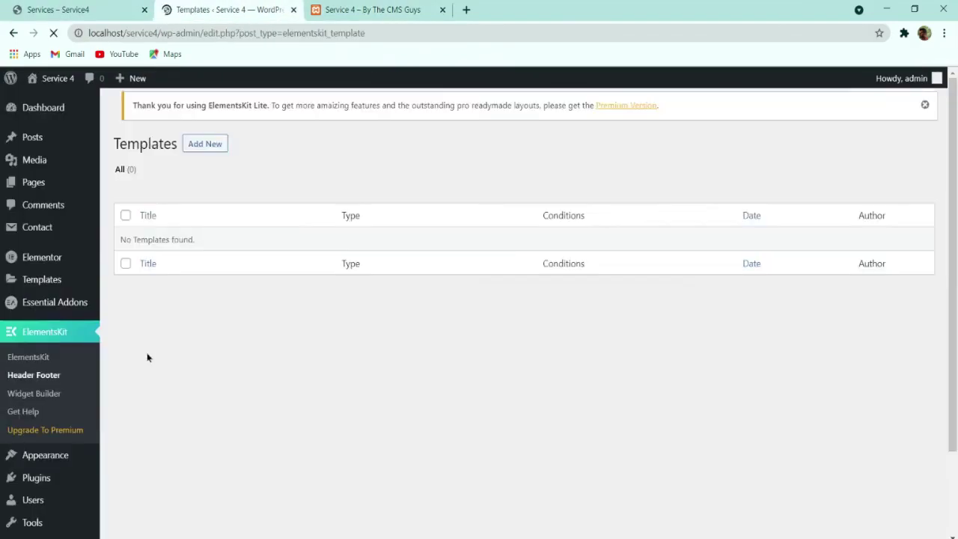
mouse_move(48, 283)
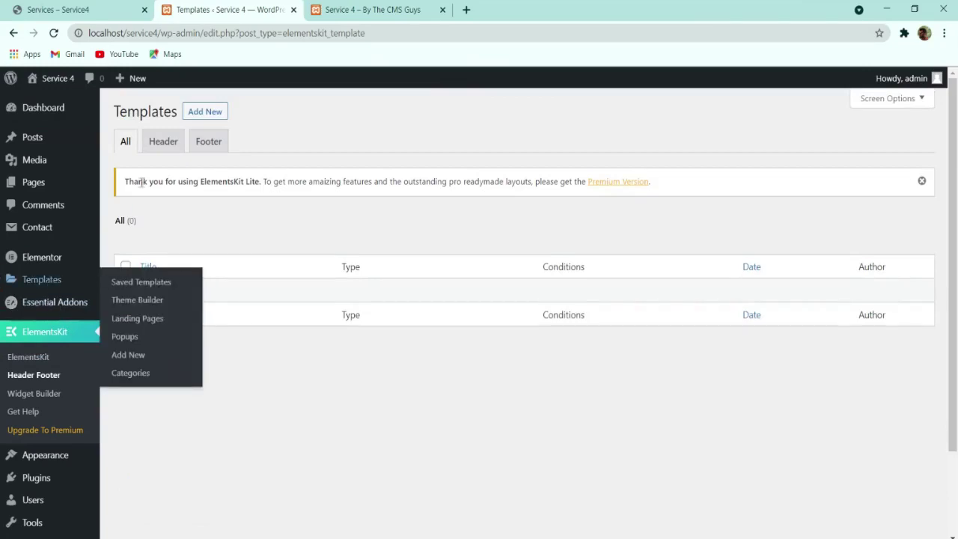
click(204, 111)
click(445, 198)
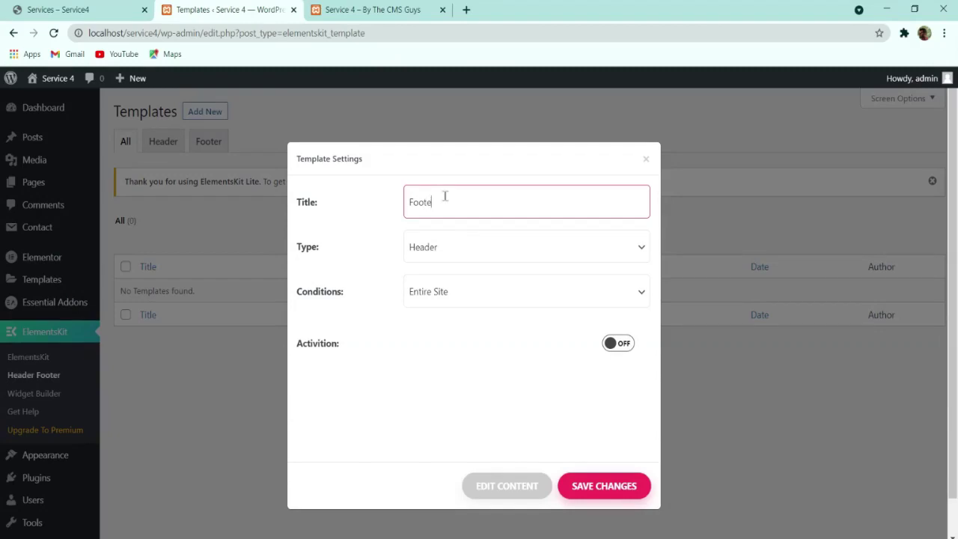
click(448, 250)
click(452, 293)
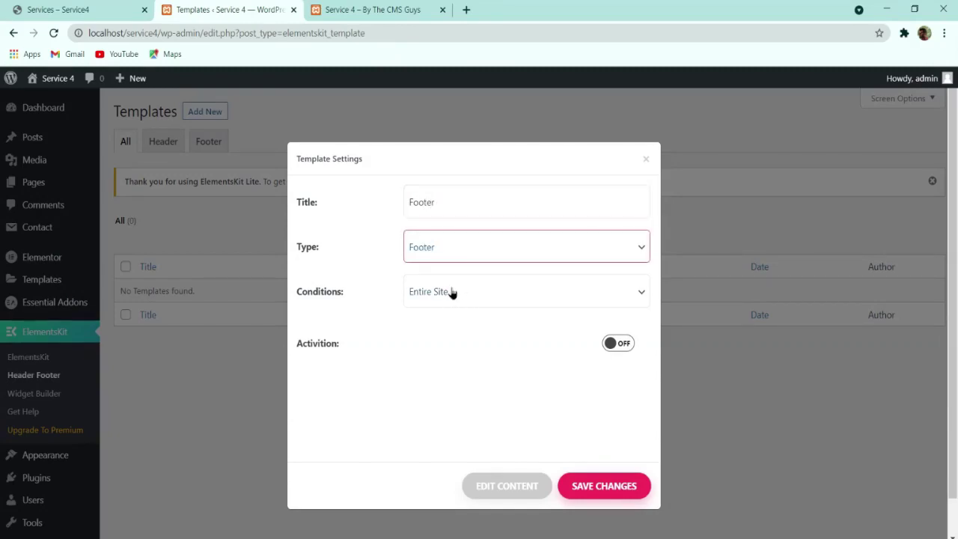
click(621, 344)
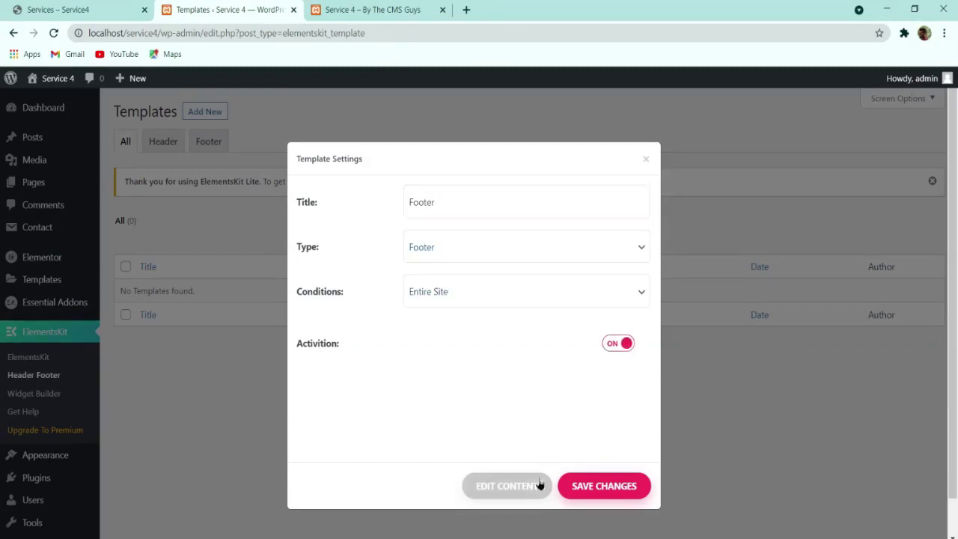
click(585, 484)
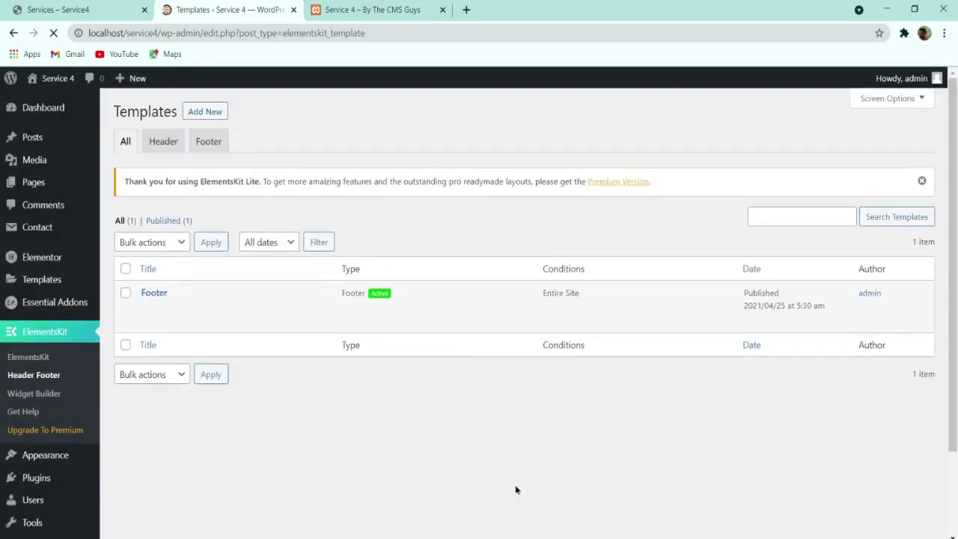
Step: Reload the live site to compare, then open the Footer template in Elementor
click(401, 10)
click(55, 33)
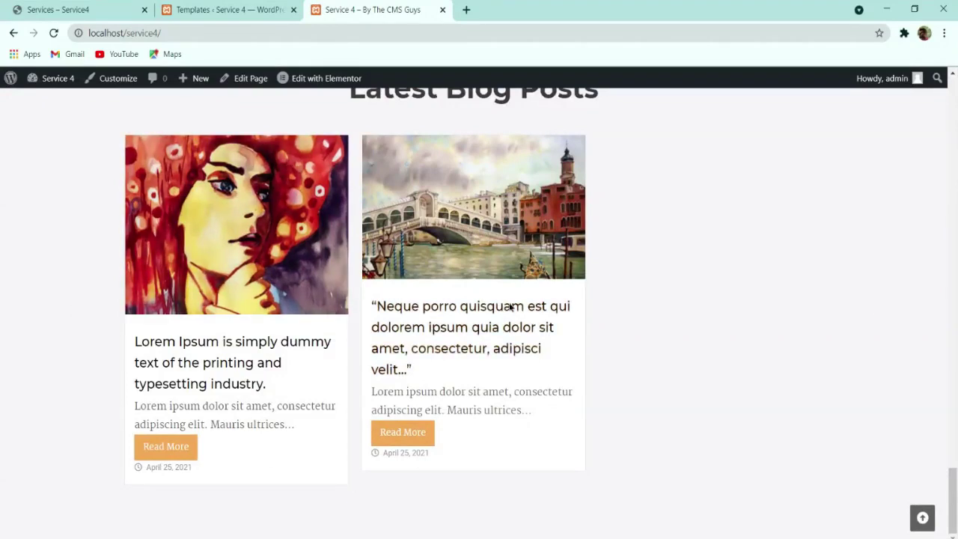
click(243, 6)
click(82, 10)
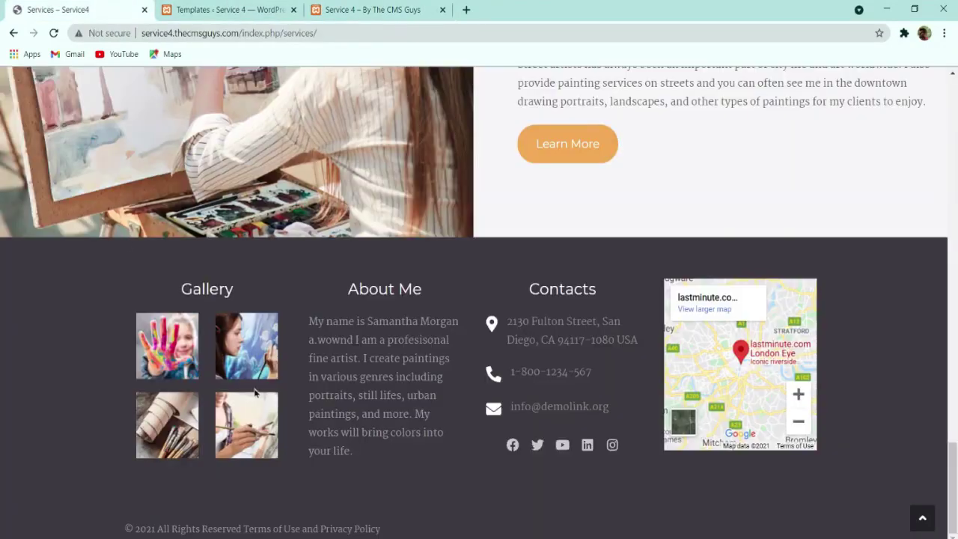
click(221, 9)
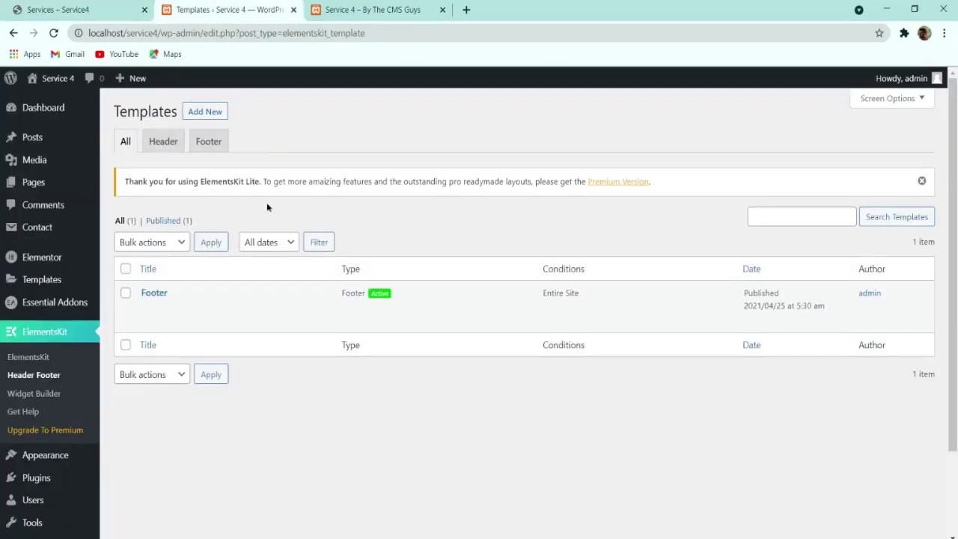
click(145, 310)
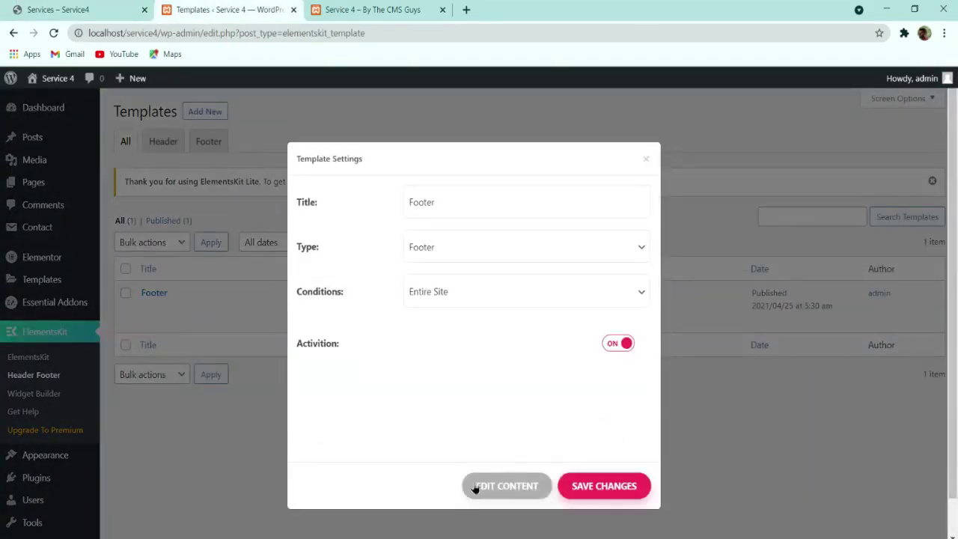
click(515, 486)
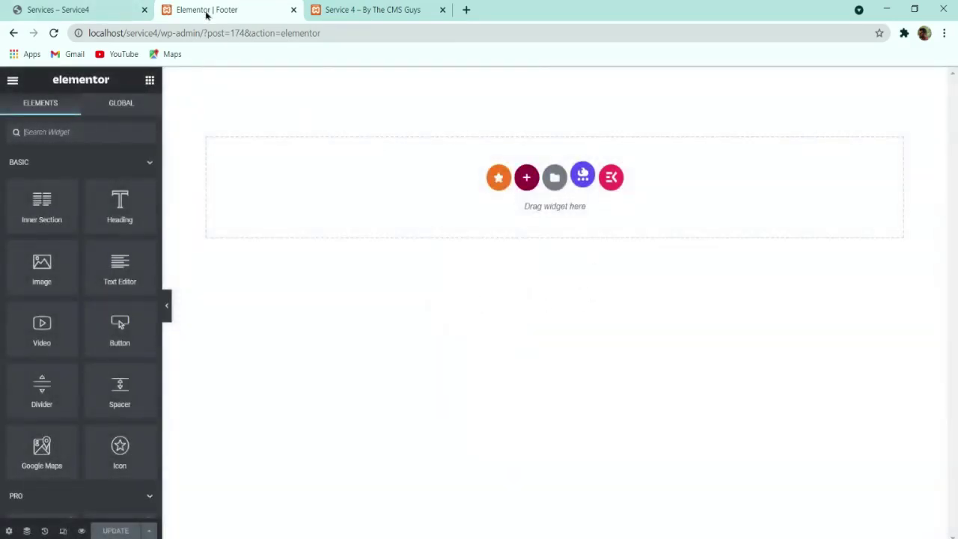
Step: Add a one-column section to the footer and drop a two-column inner section into it
click(120, 9)
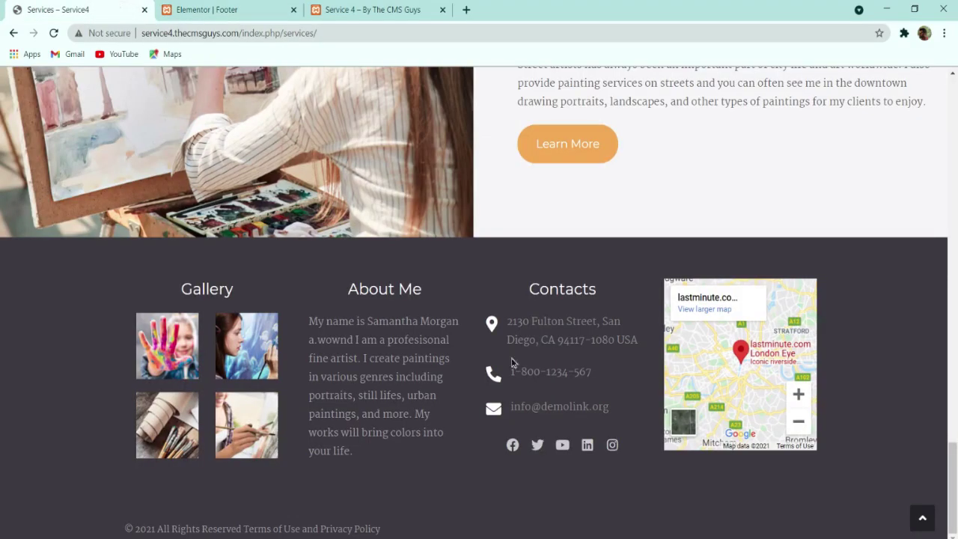
click(229, 10)
click(113, 10)
click(224, 10)
click(527, 178)
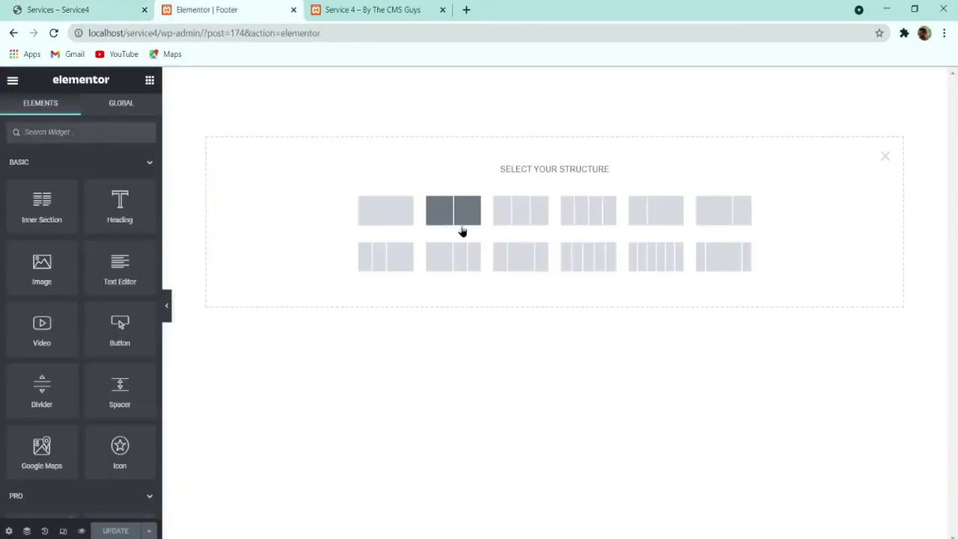
click(385, 210)
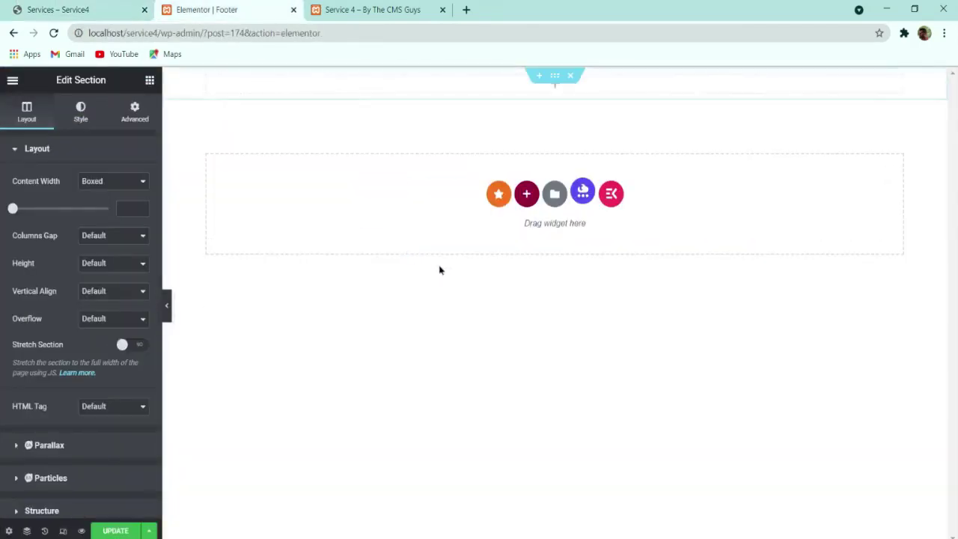
click(149, 79)
drag(40, 216, 494, 91)
Step: Add two more columns to the inner section for four in total and save the template
right_click(213, 80)
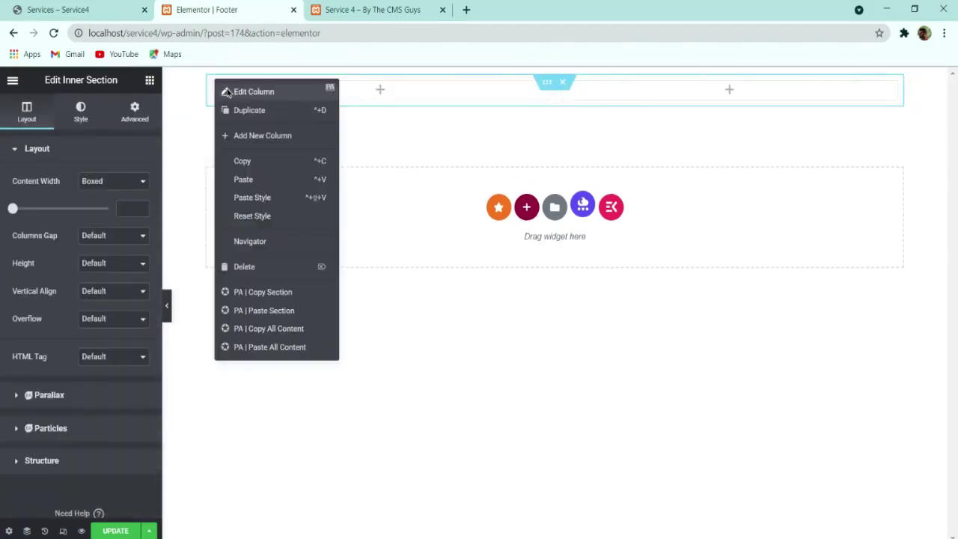
click(264, 133)
right_click(213, 81)
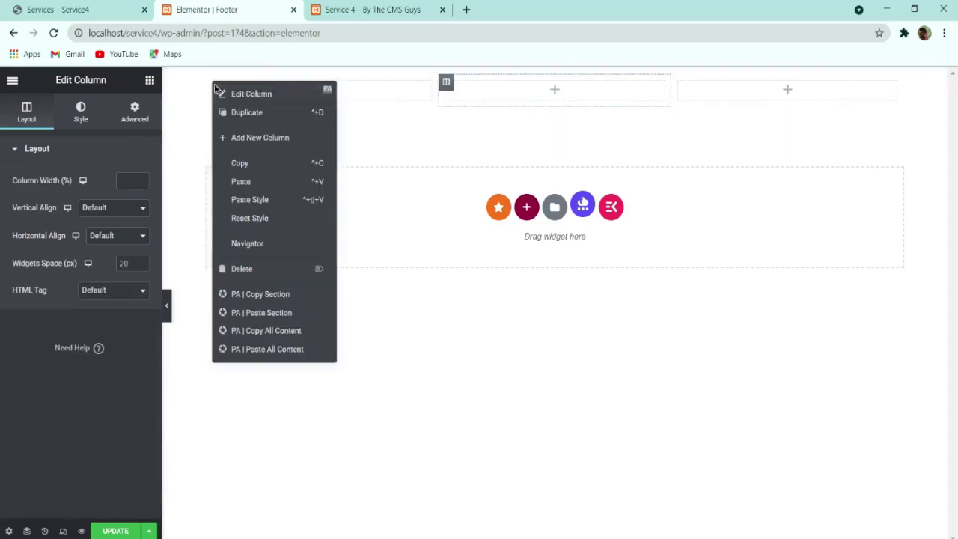
click(250, 136)
click(96, 6)
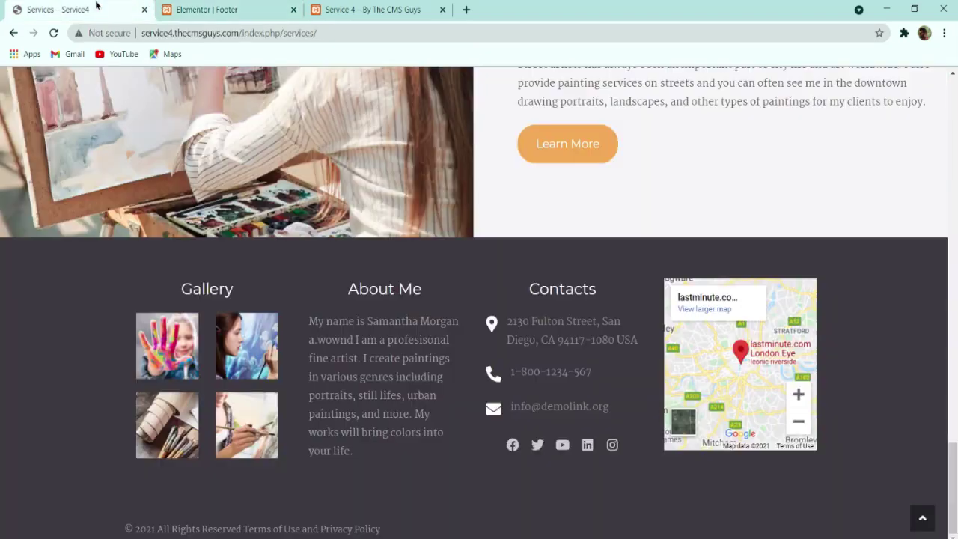
click(218, 6)
click(120, 530)
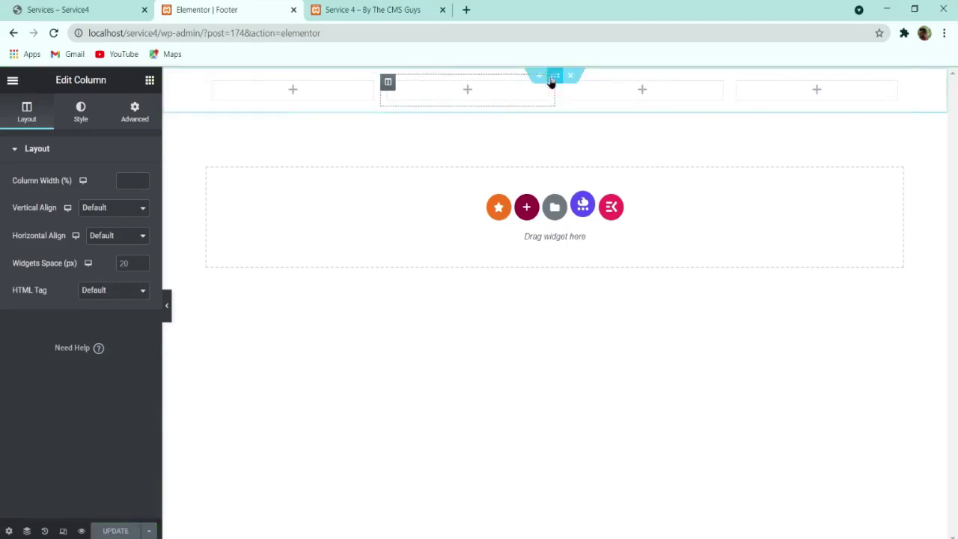
Step: Give the four-column section a classic background colour of #3B3940
click(106, 8)
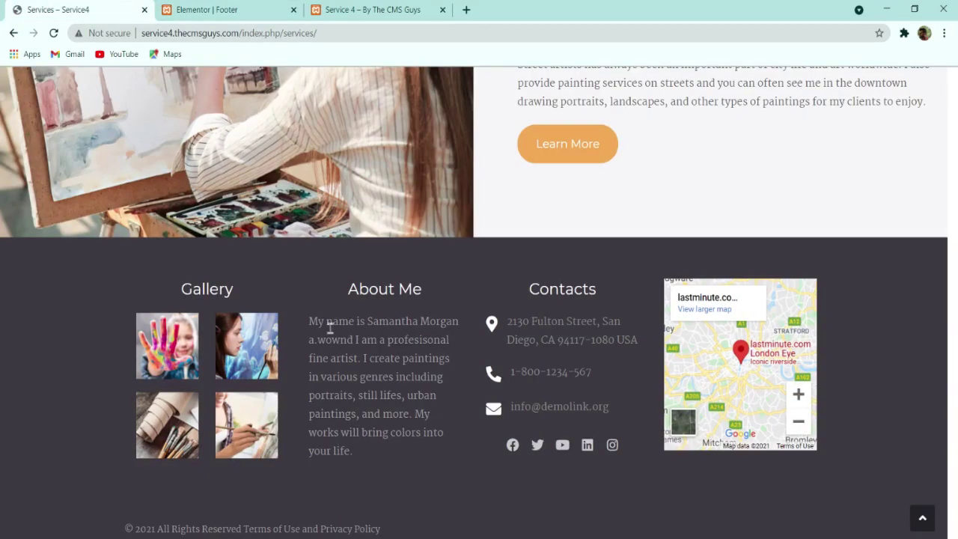
click(191, 7)
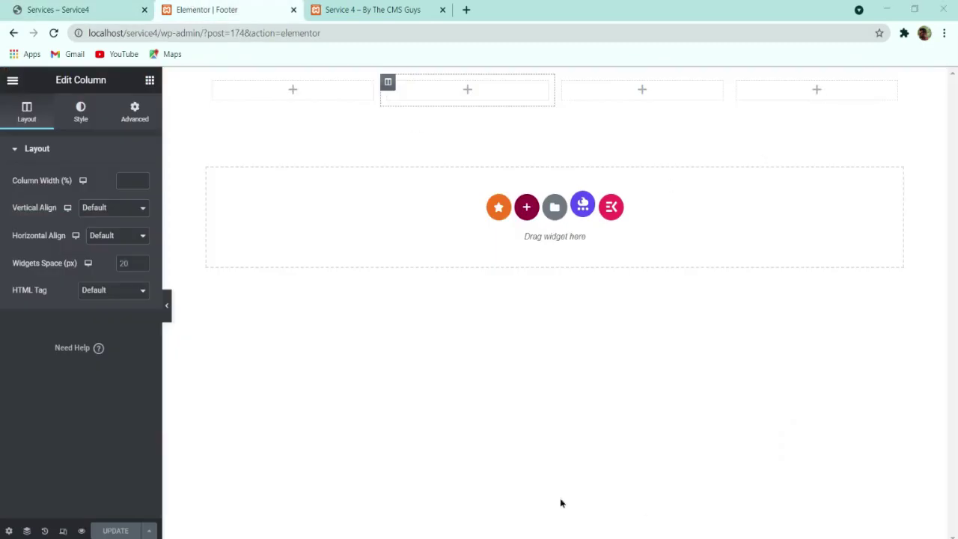
click(857, 372)
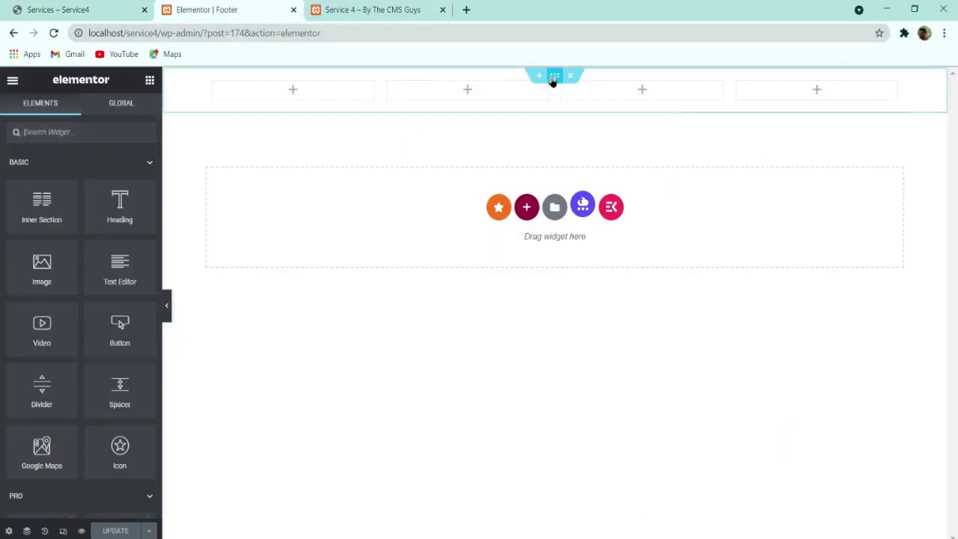
click(554, 75)
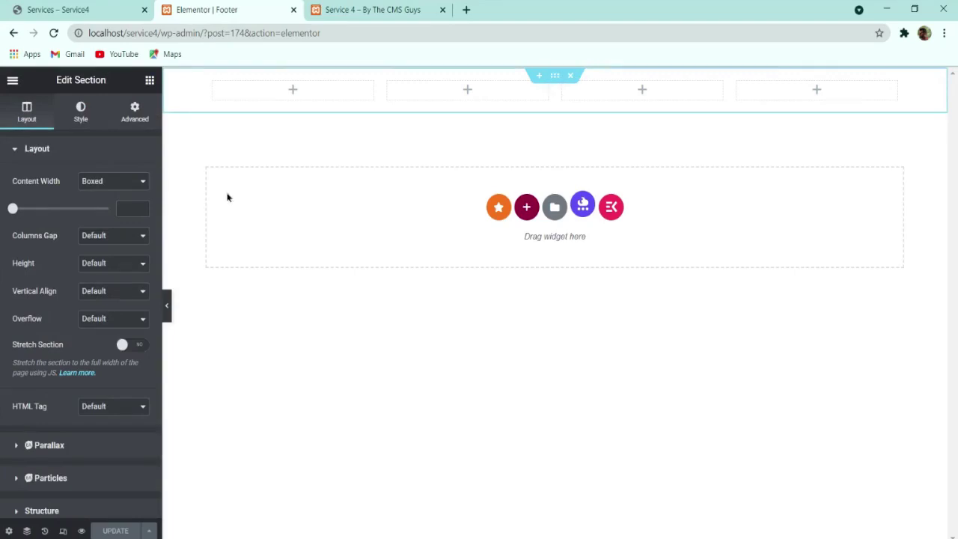
click(80, 116)
click(91, 209)
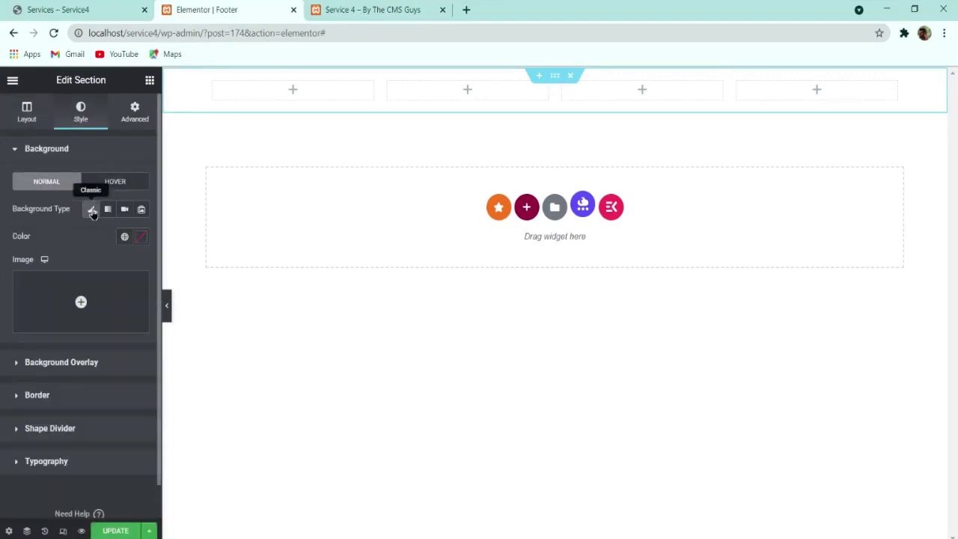
click(140, 236)
text(#3B3940)
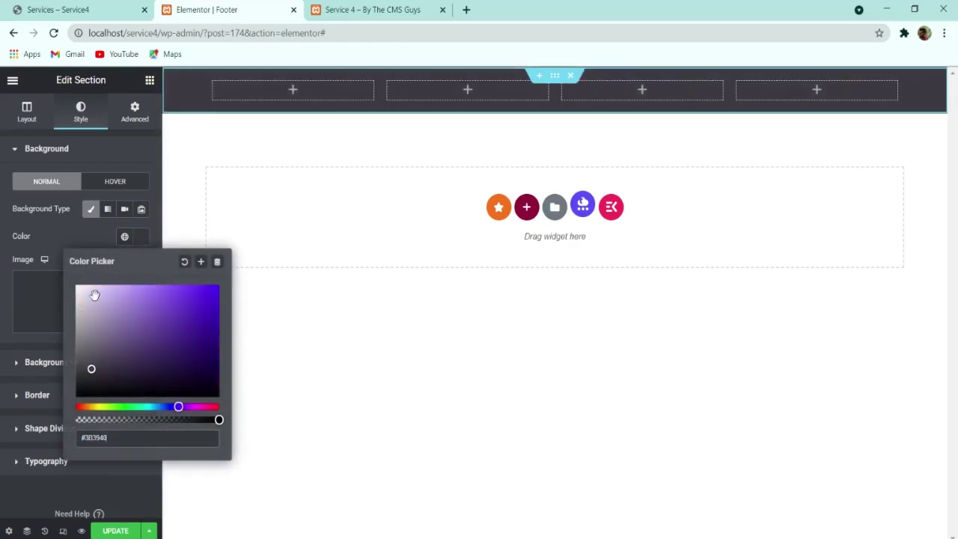
click(81, 255)
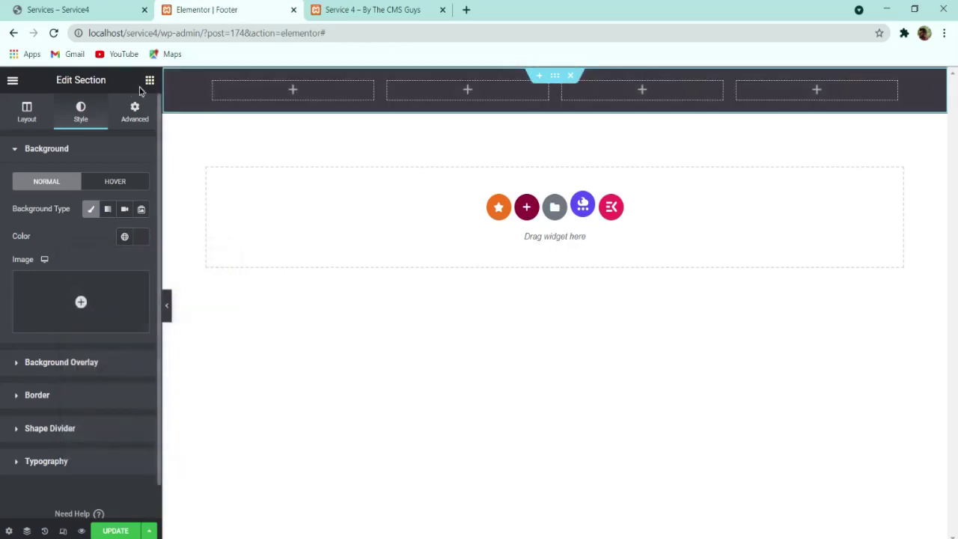
Step: Place a centred heading reading Gallery in the first footer column
click(124, 16)
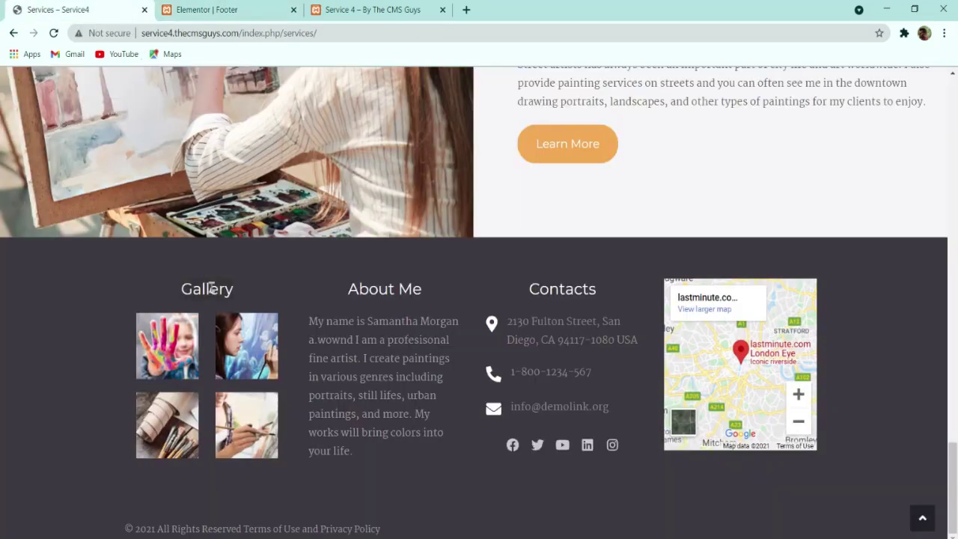
click(221, 10)
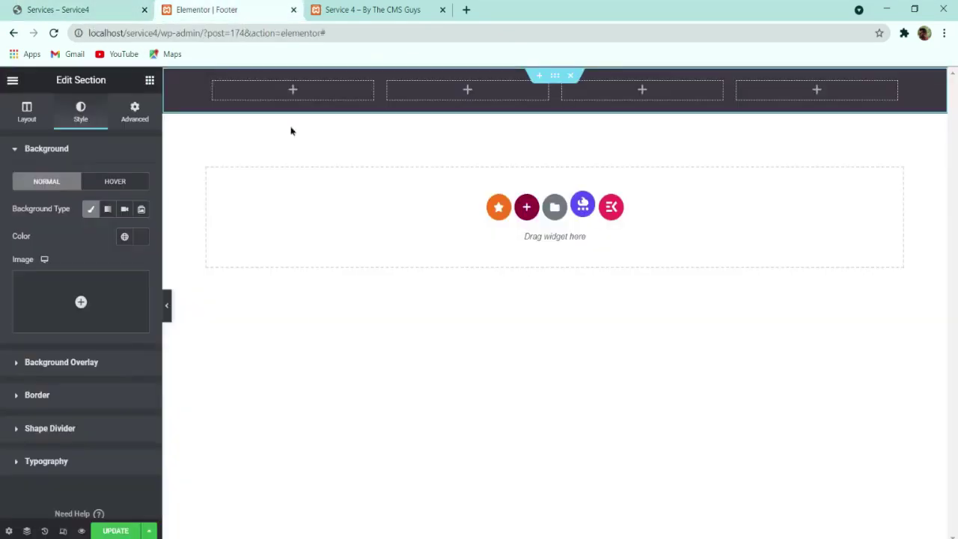
click(149, 81)
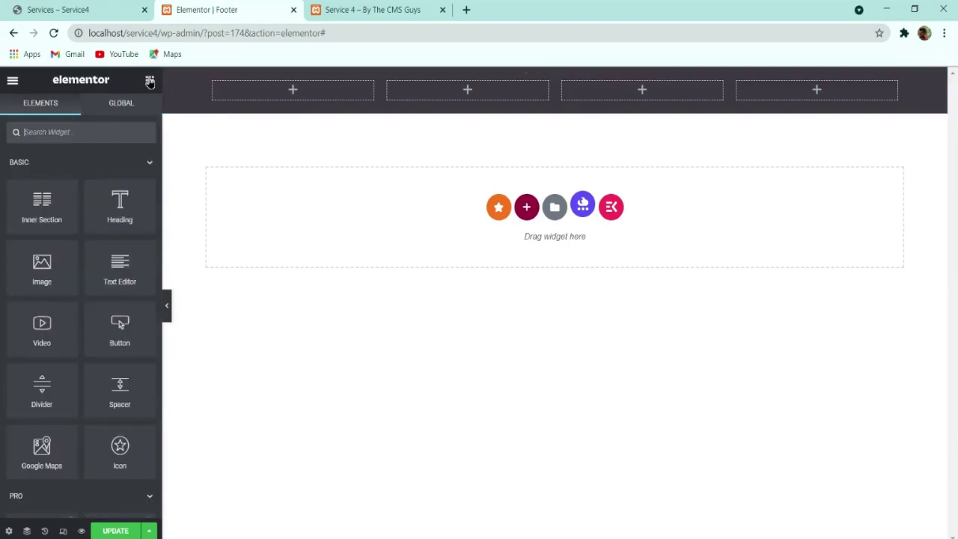
drag(117, 214, 247, 95)
triple_click(87, 194)
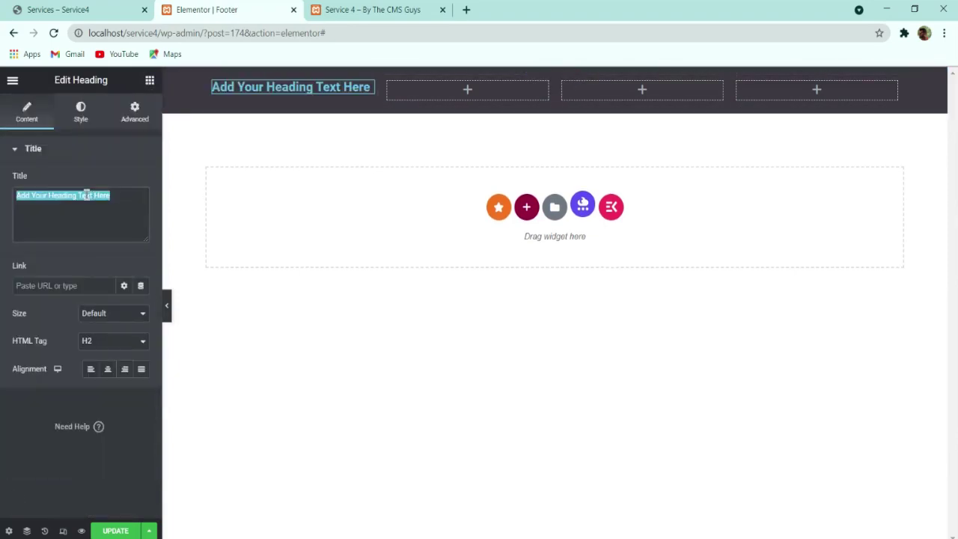
text(#3B3940)
drag(67, 197, 1, 202)
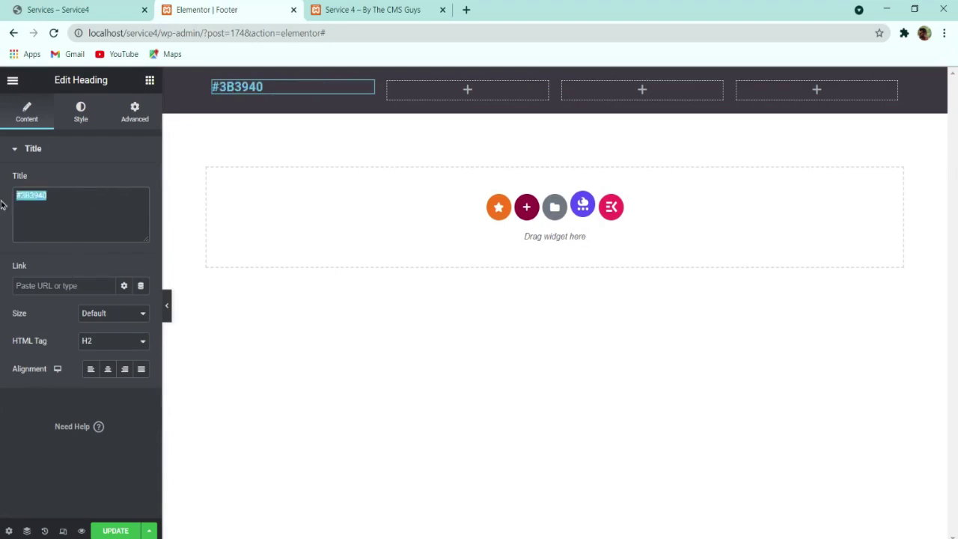
key(BackSpace)
click(58, 10)
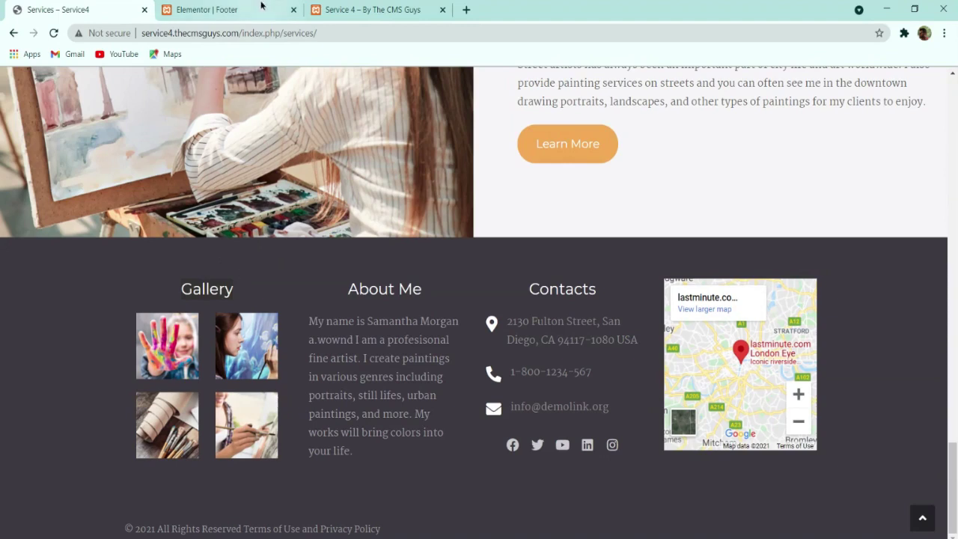
click(233, 8)
text(Gallery)
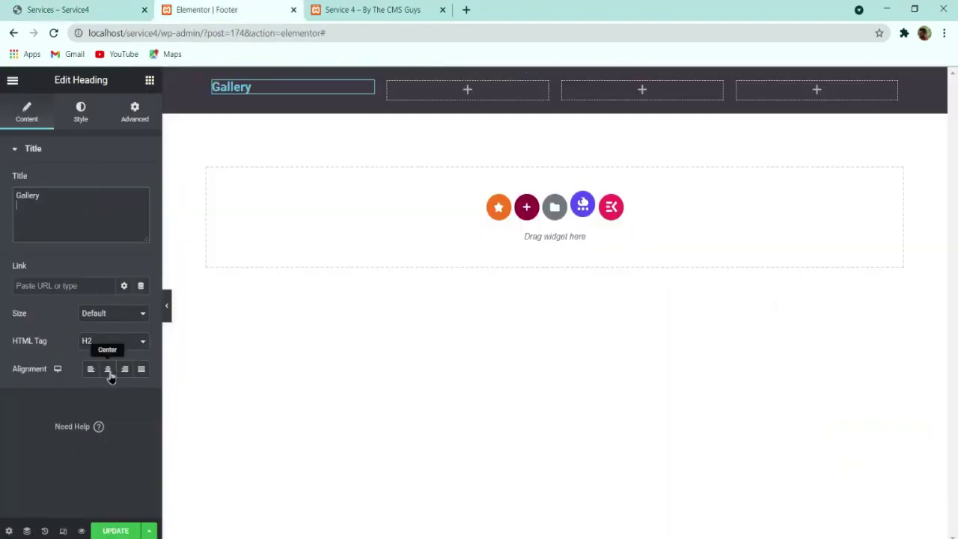
click(107, 369)
Step: Style the heading with white text, Montserrat 22px, weight 500 and line height 34
click(81, 111)
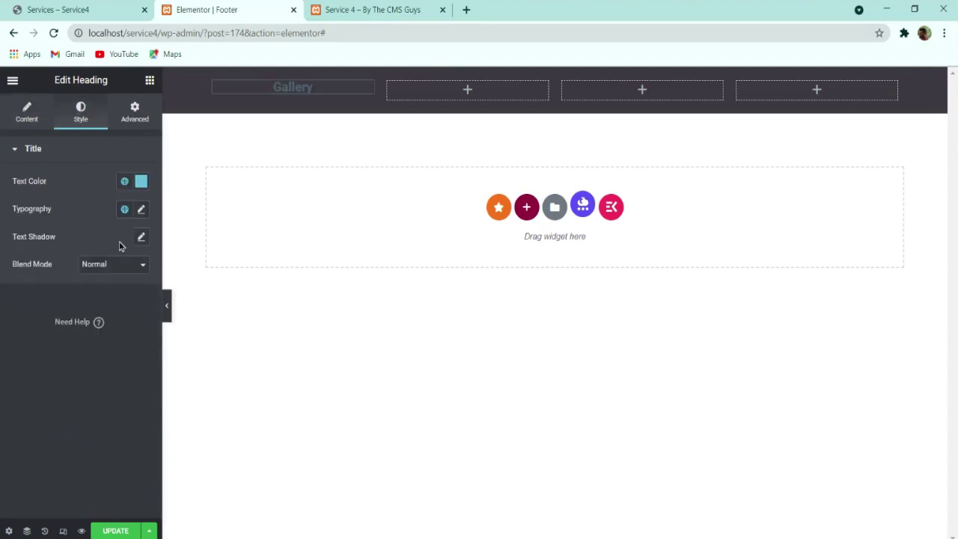
click(141, 182)
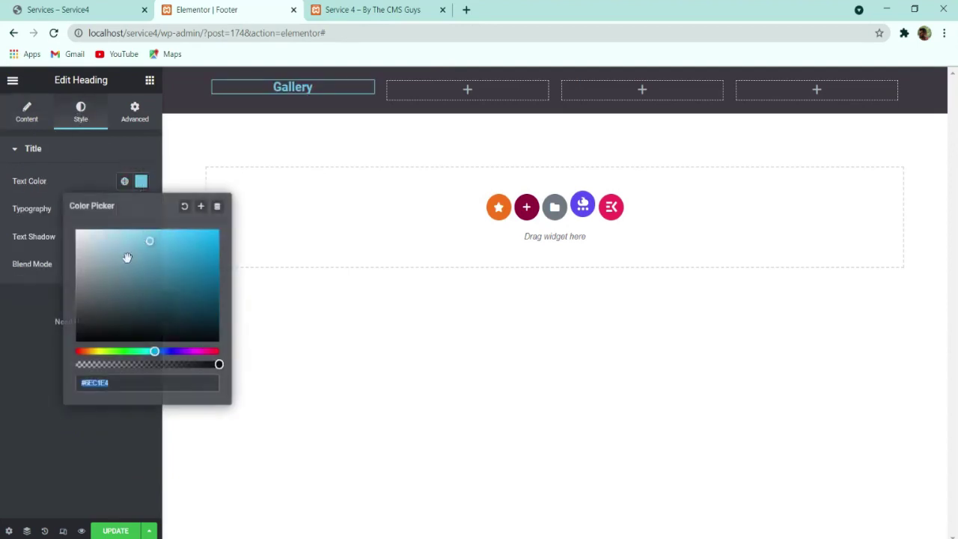
click(3, 379)
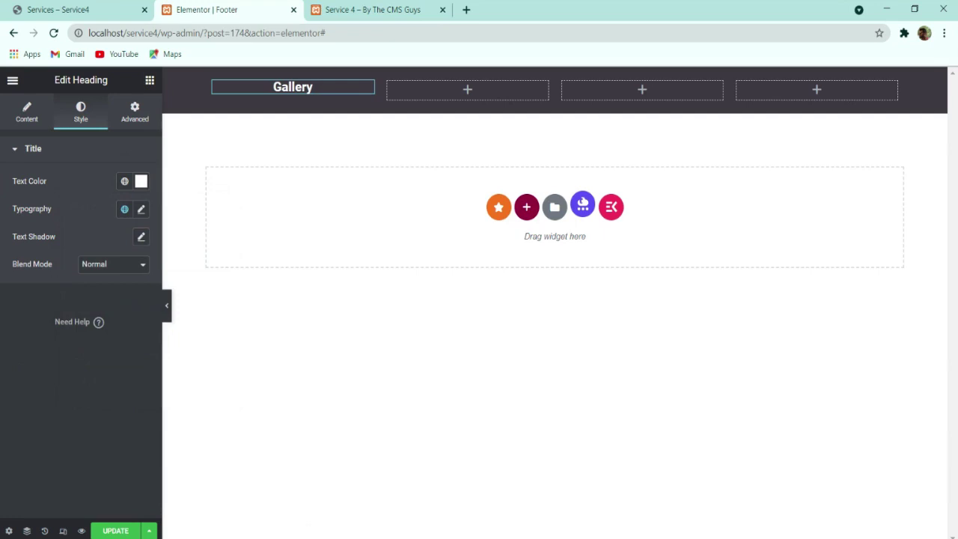
click(141, 210)
click(128, 271)
text(montse)
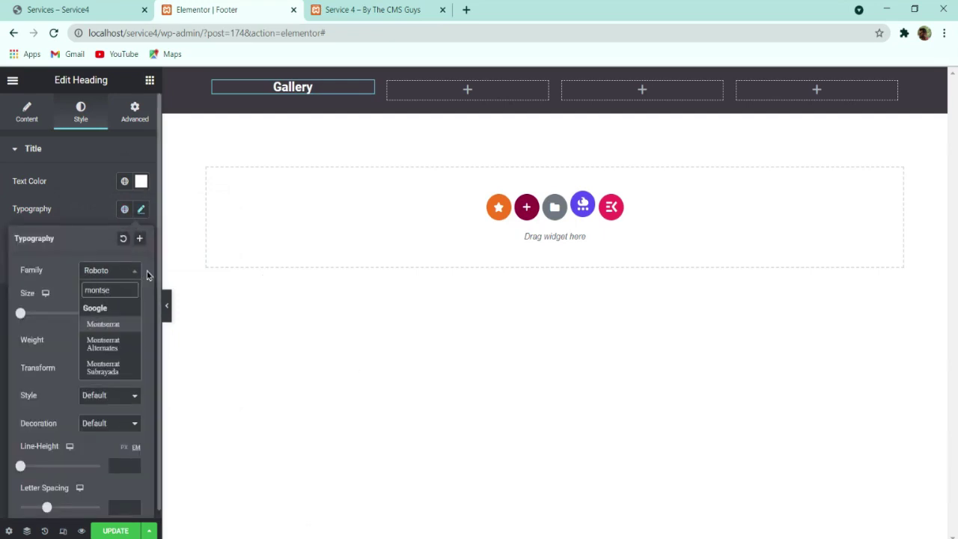
key(Return)
drag(132, 313, 131, 313)
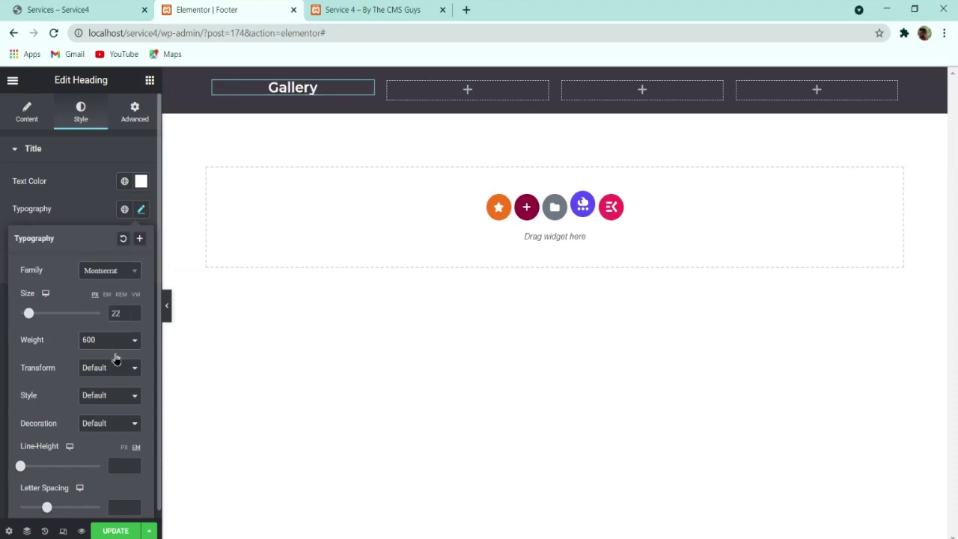
key(Up)
click(127, 464)
text(34)
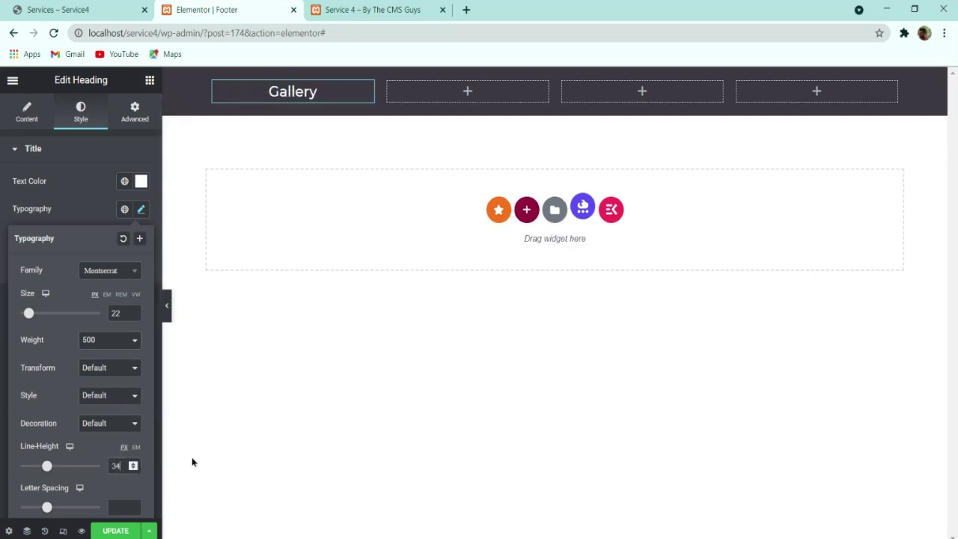
Step: Copy the Gallery heading into the second column and delete the unwanted extra column
click(82, 9)
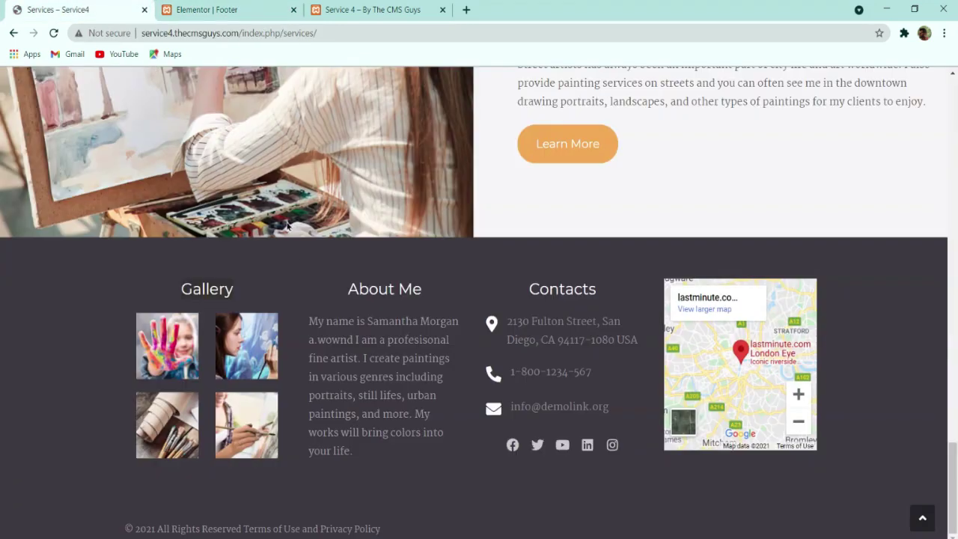
click(210, 9)
right_click(314, 99)
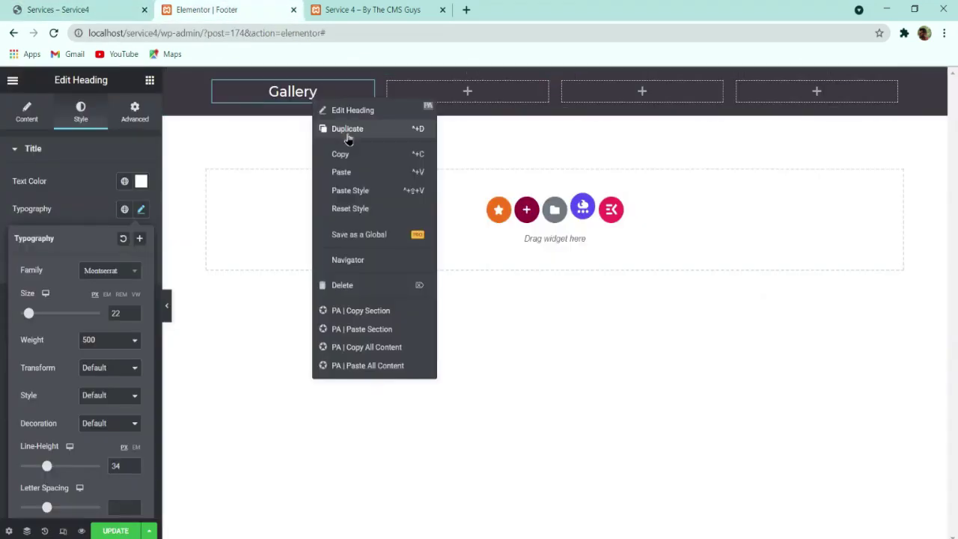
click(384, 124)
right_click(436, 100)
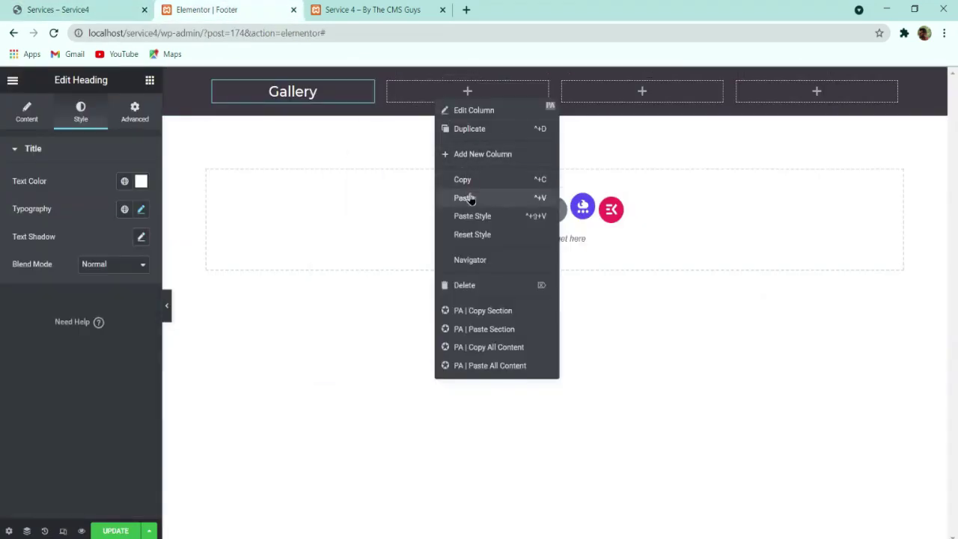
click(471, 194)
right_click(467, 98)
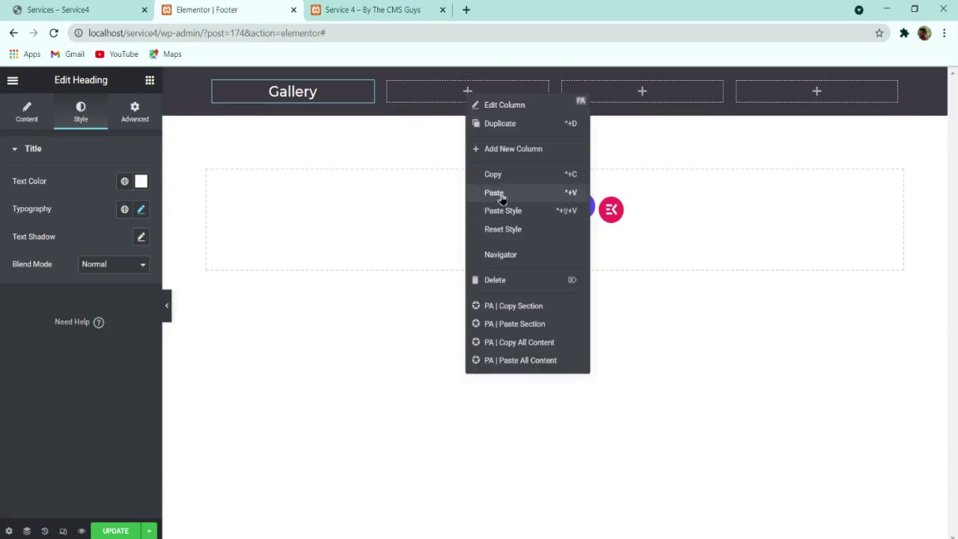
click(490, 190)
right_click(491, 91)
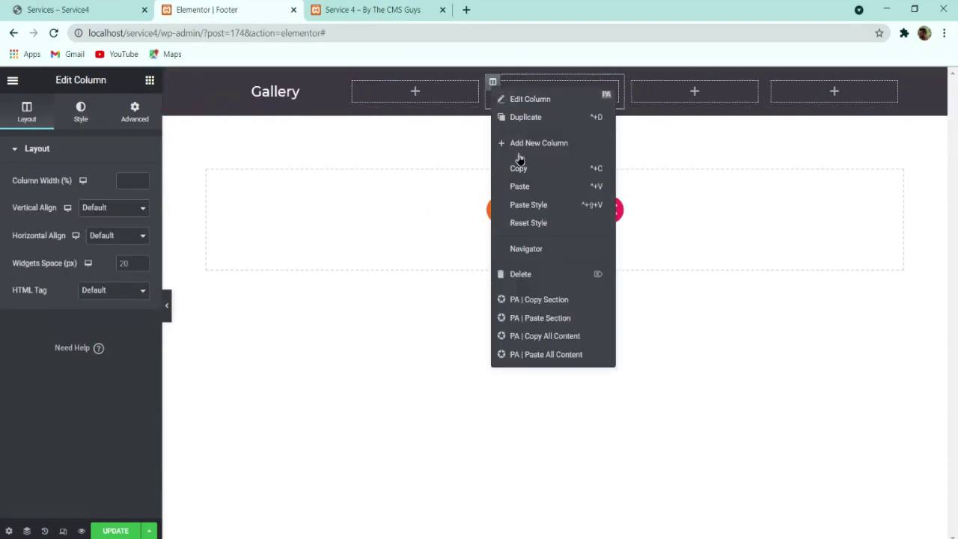
click(523, 274)
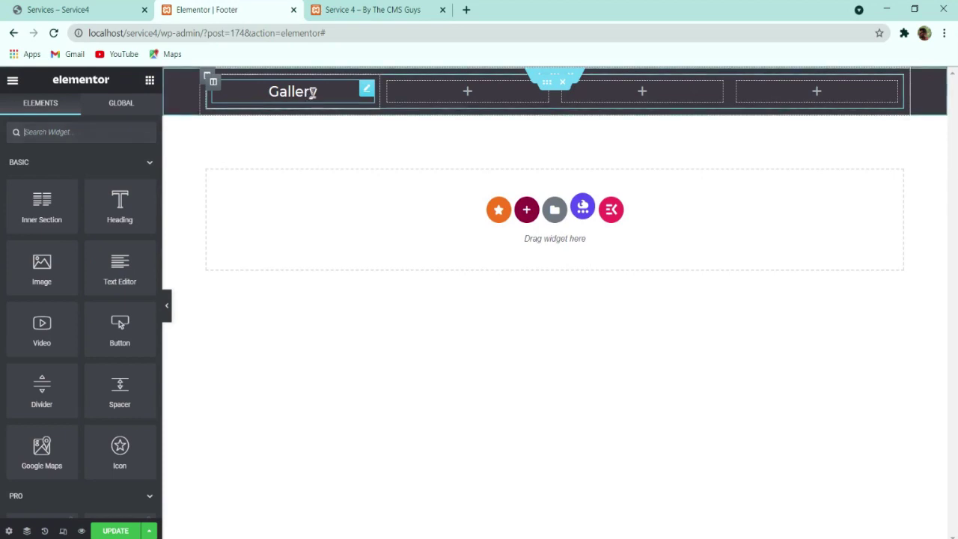
Step: Paste copies of the Gallery heading into the second, third and fourth footer columns
right_click(311, 94)
click(341, 154)
right_click(452, 93)
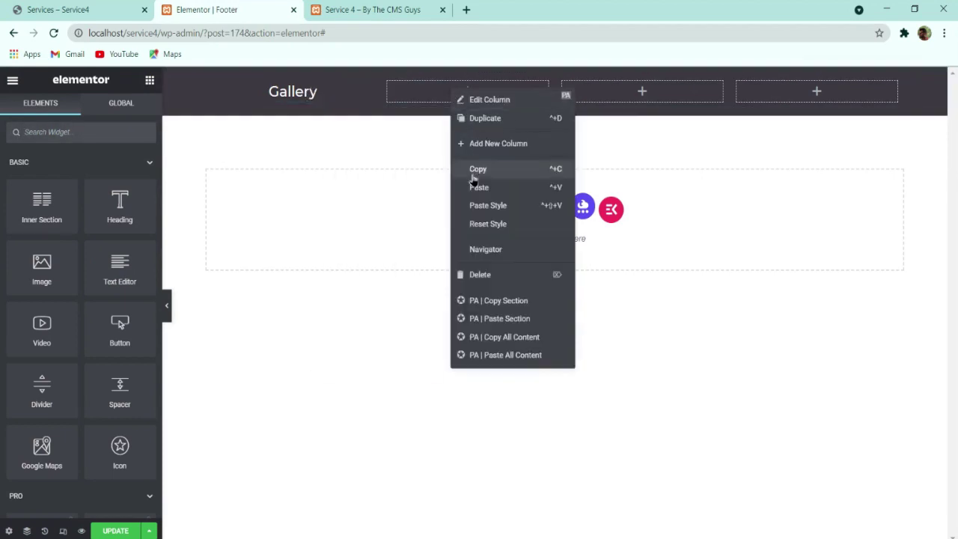
click(483, 187)
right_click(606, 91)
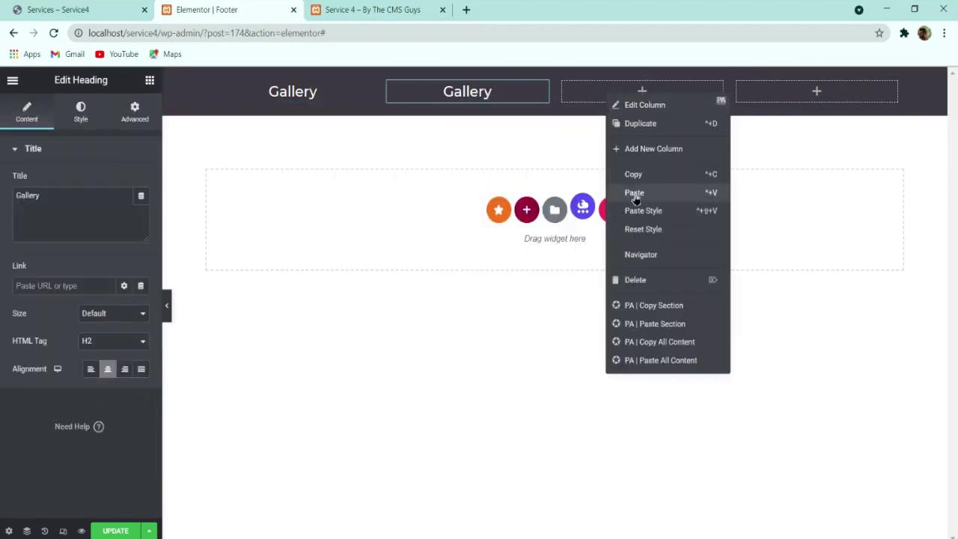
click(635, 191)
right_click(805, 95)
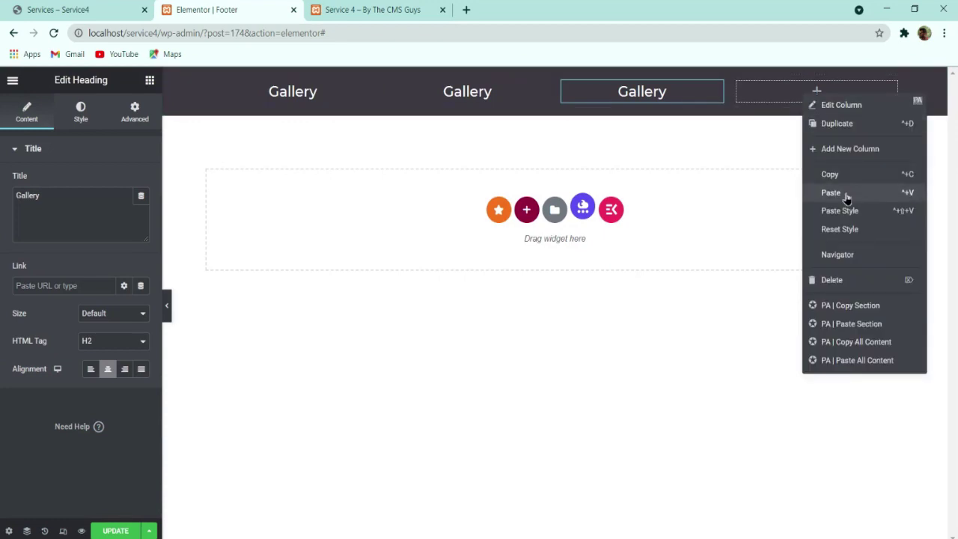
click(830, 192)
Step: After comparing with the live site, remove the heading from the fourth column
click(90, 9)
click(252, 5)
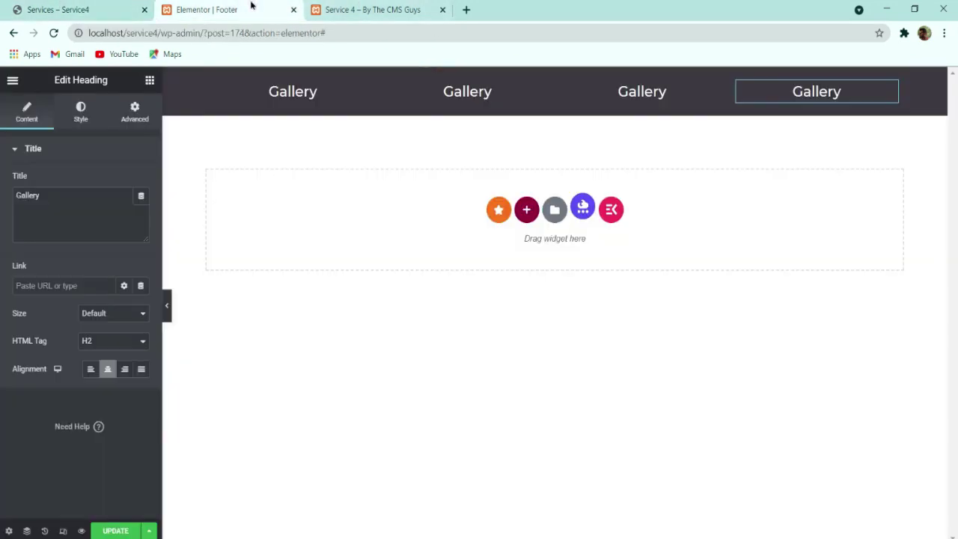
right_click(831, 96)
click(861, 278)
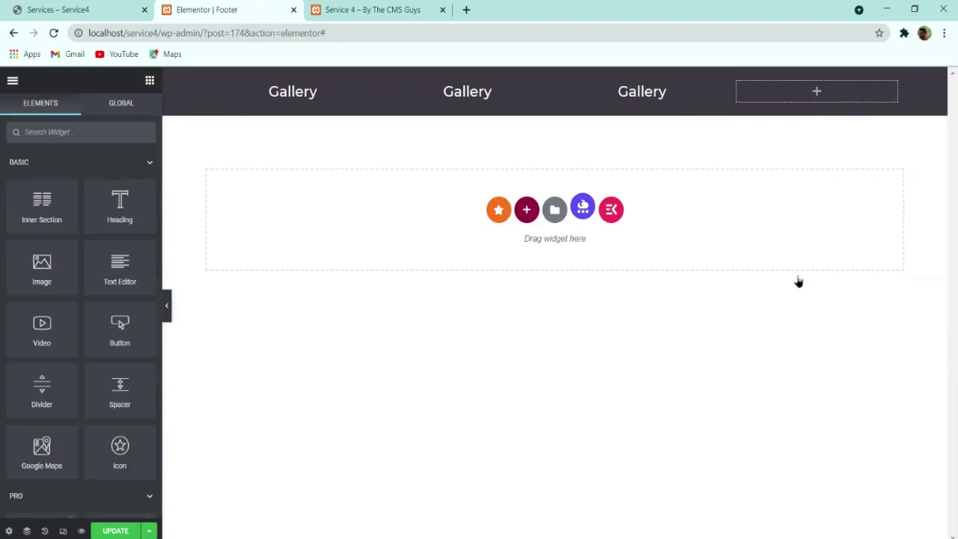
click(90, 9)
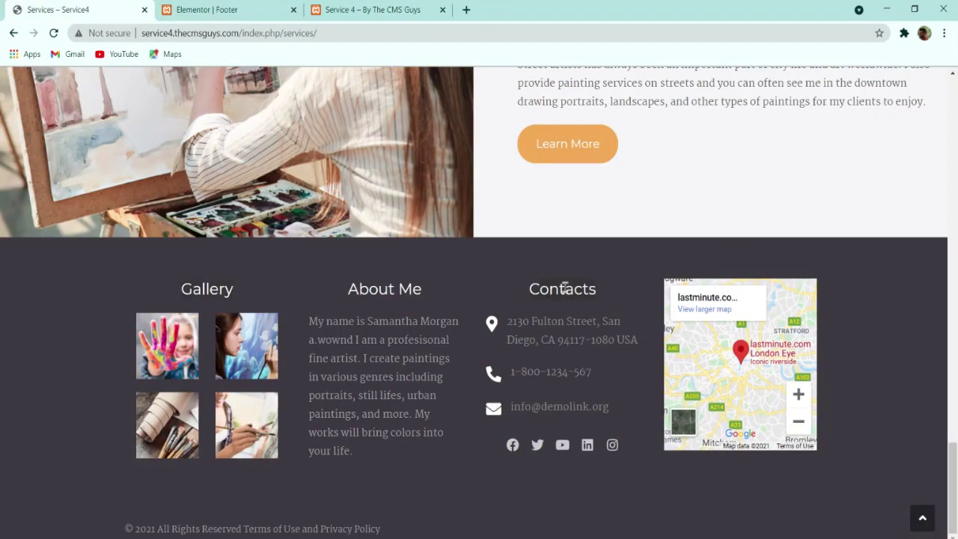
click(251, 8)
Step: Retitle the third column's heading to 'Contacts'
click(657, 96)
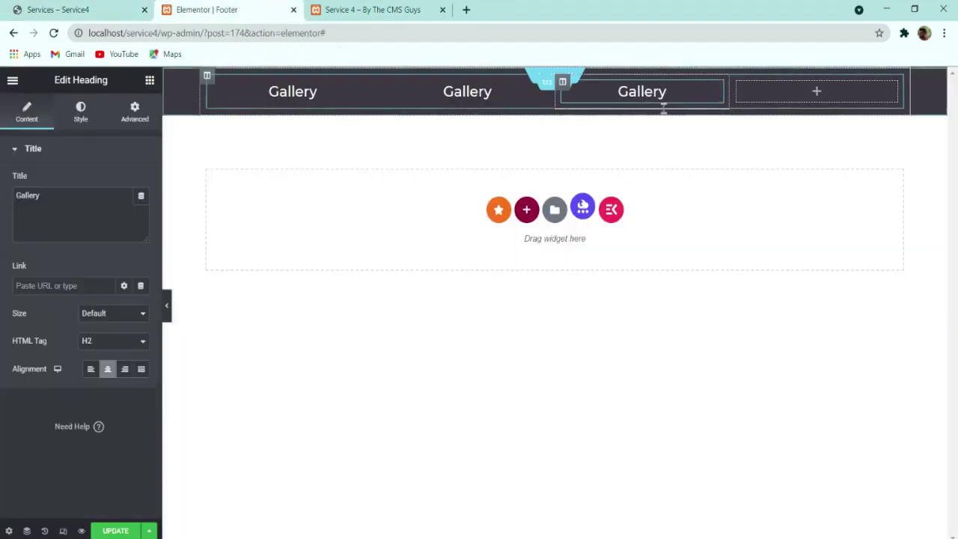
double_click(35, 198)
text(Contacts)
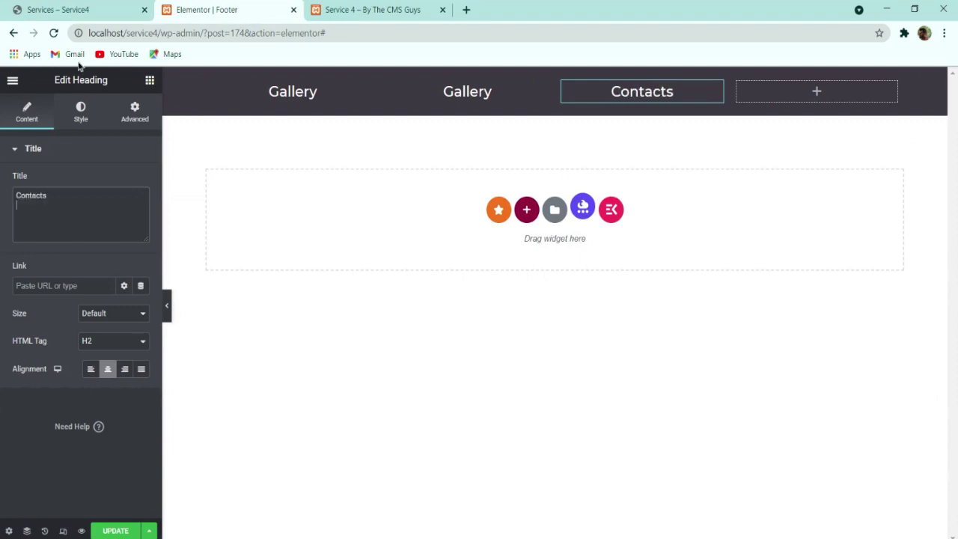
click(90, 9)
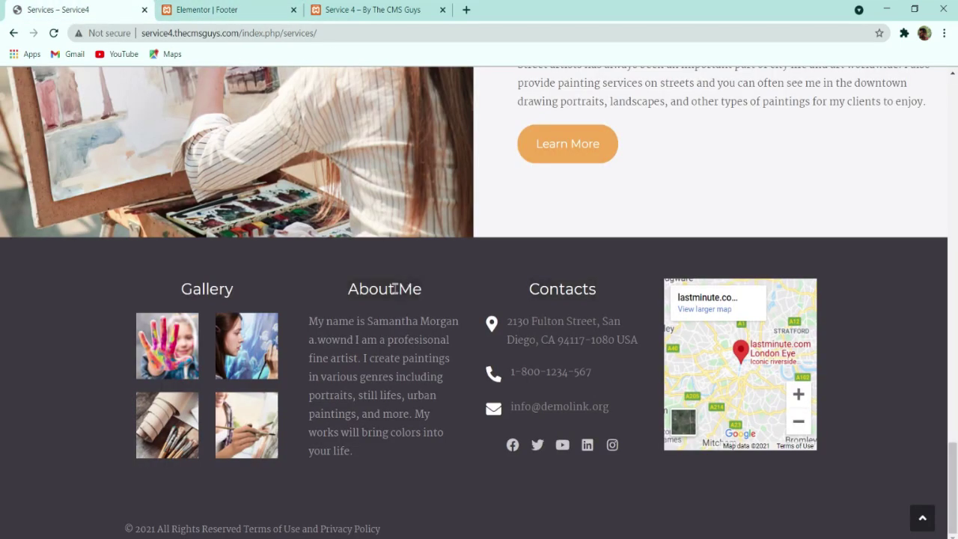
click(224, 9)
Step: Retitle the second column's heading to 'About Me' and preview the footer
click(464, 93)
double_click(80, 196)
text(About Me)
key(Return)
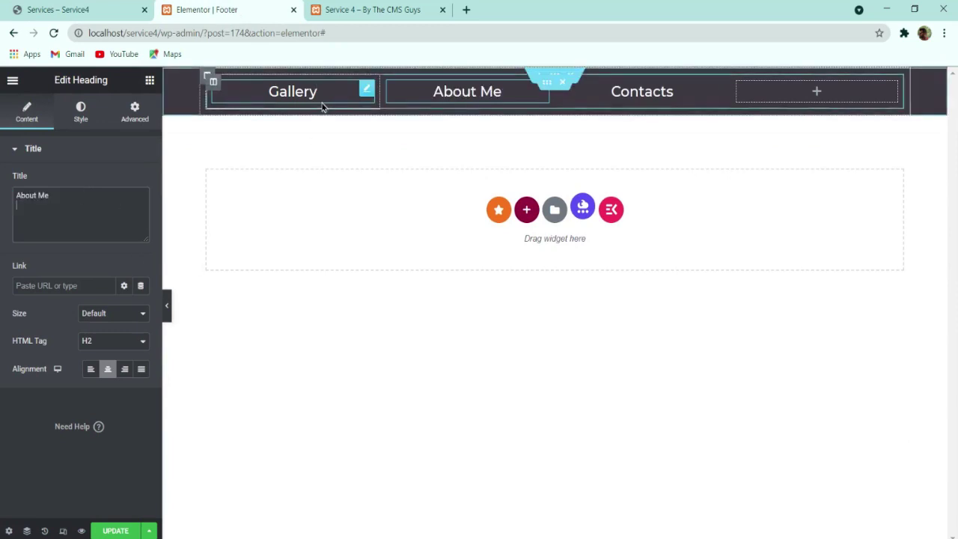
click(169, 313)
click(3, 314)
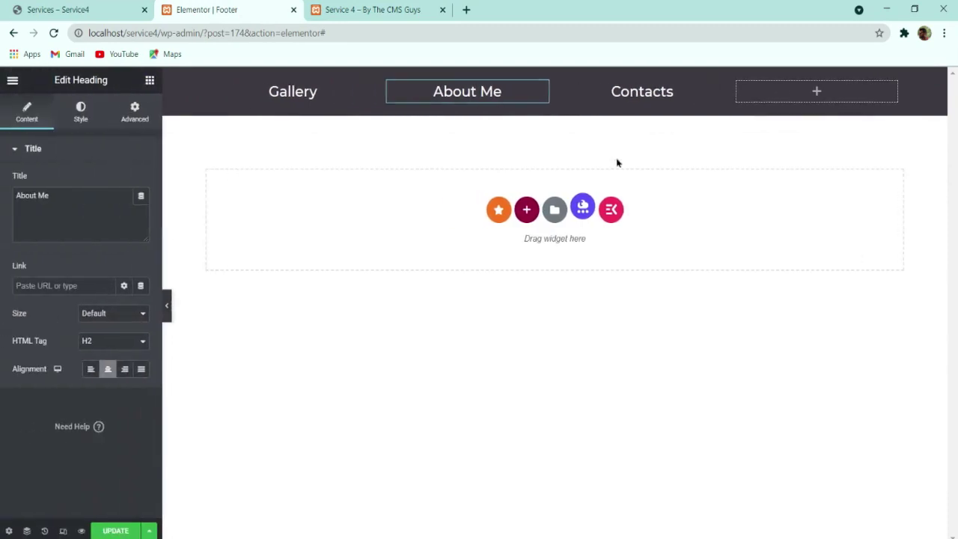
click(150, 80)
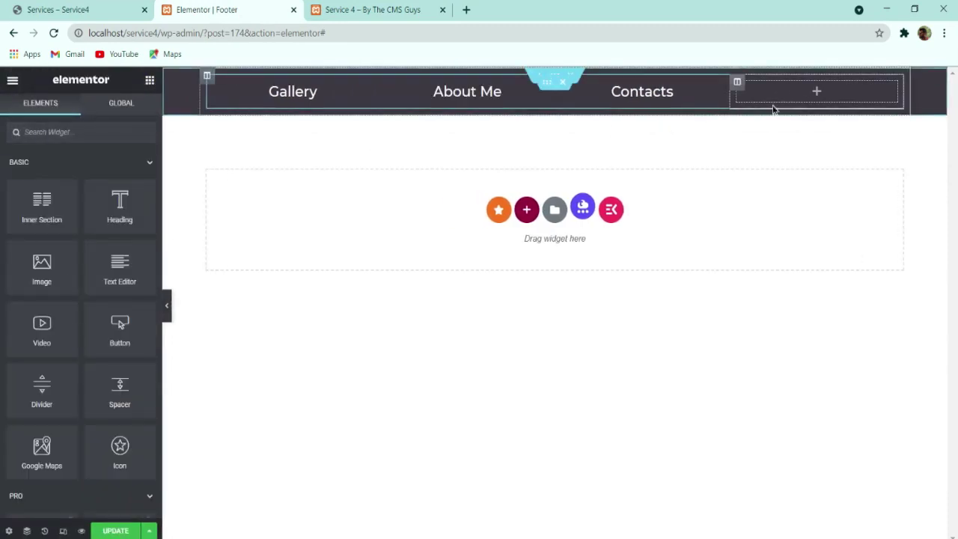
Step: Add a Google Maps widget to the fourth column and set its height to 250 px
text(map)
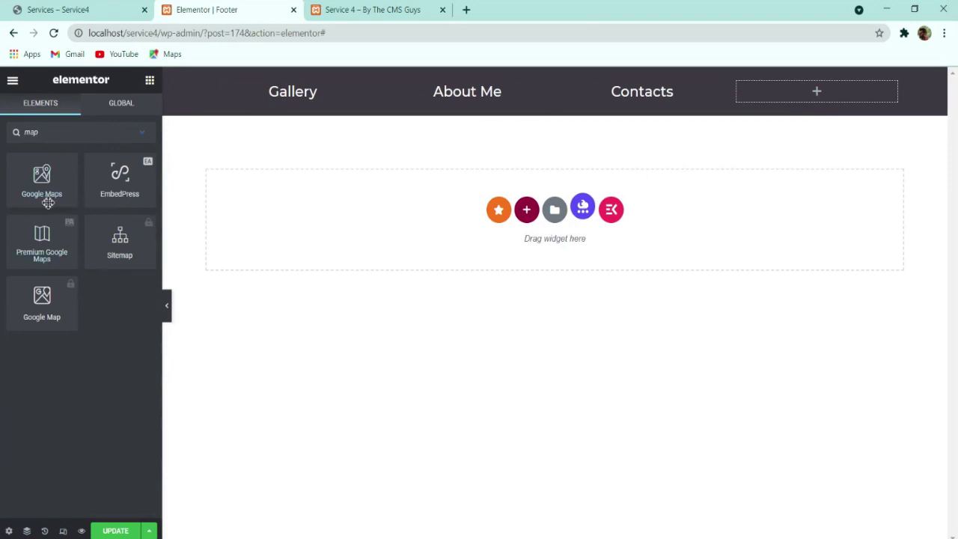
drag(45, 200, 857, 97)
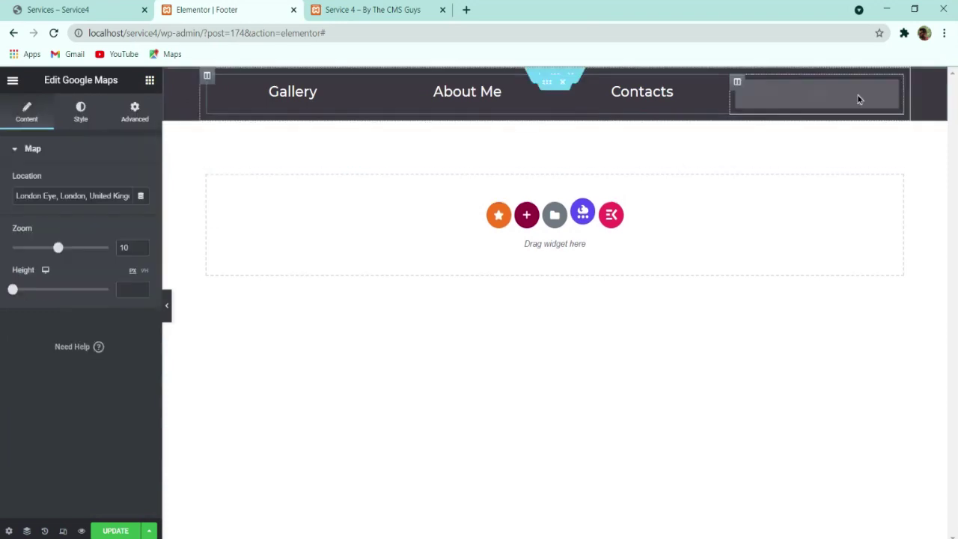
drag(13, 290, 30, 302)
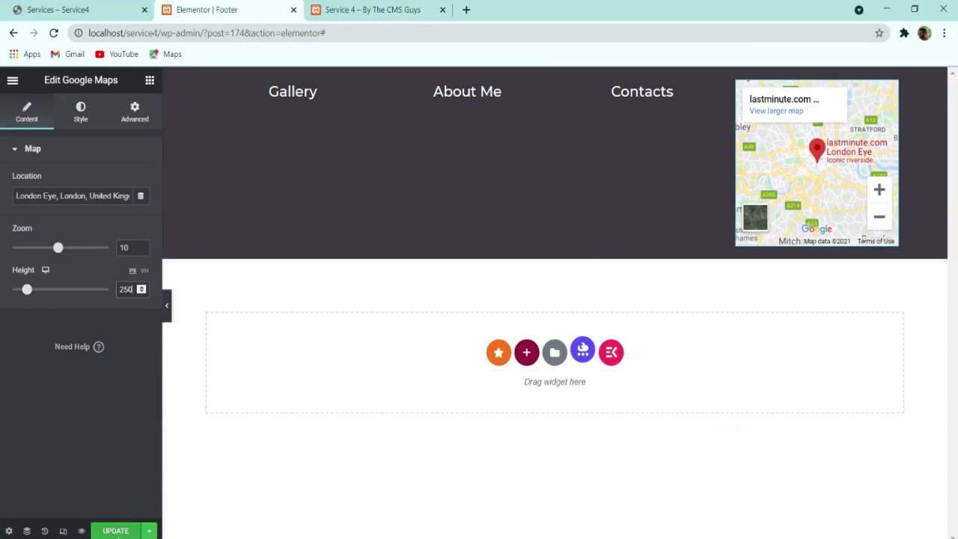
click(166, 305)
click(3, 310)
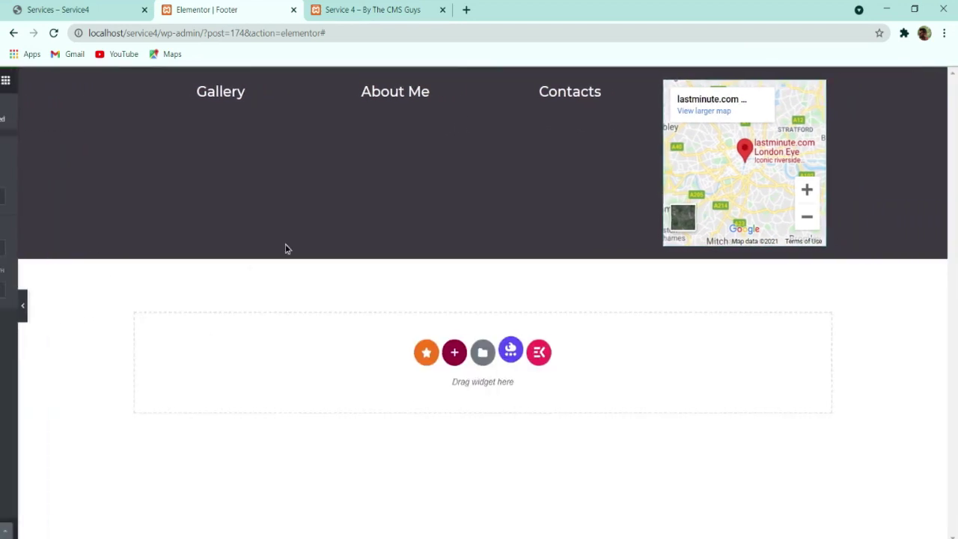
click(562, 76)
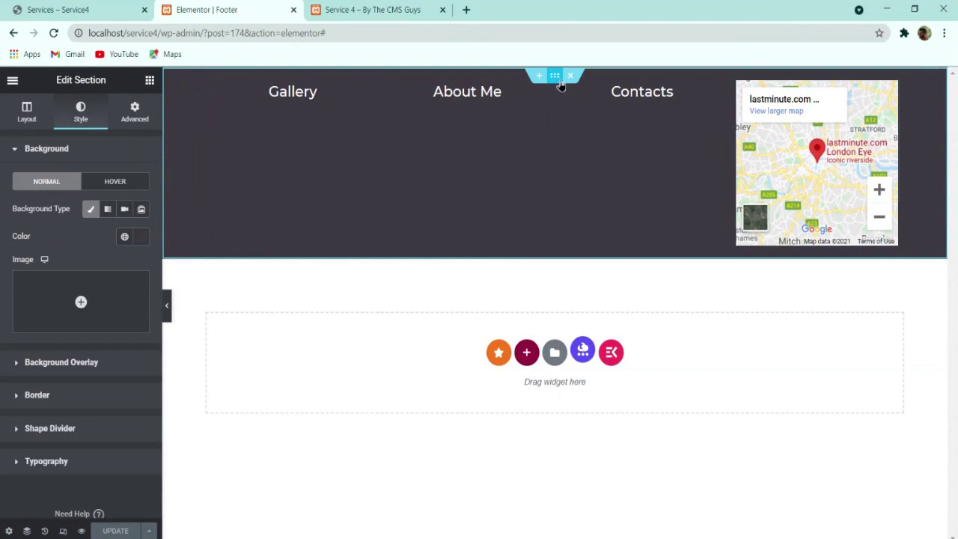
Step: Turn on Stretch Section and set Full Width content for the footer and inner sections
click(30, 116)
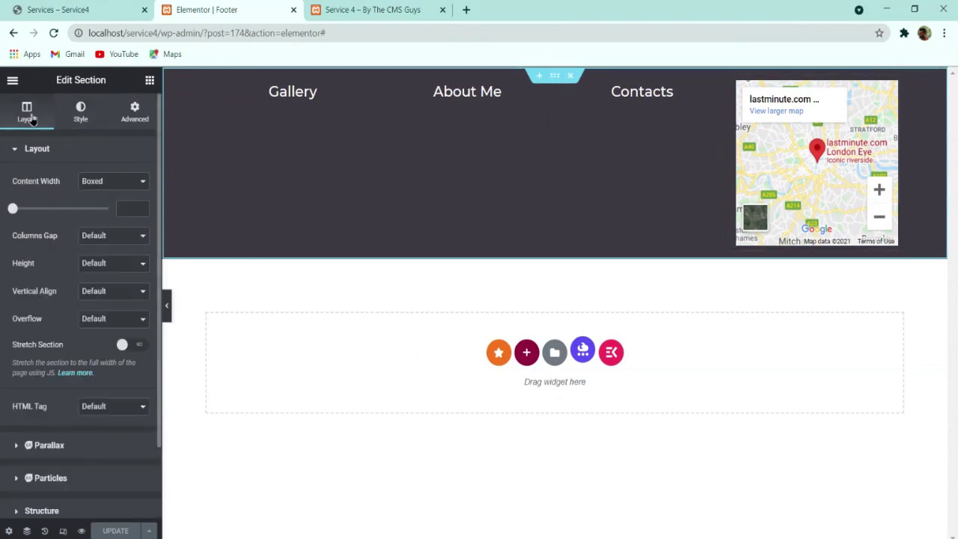
click(129, 346)
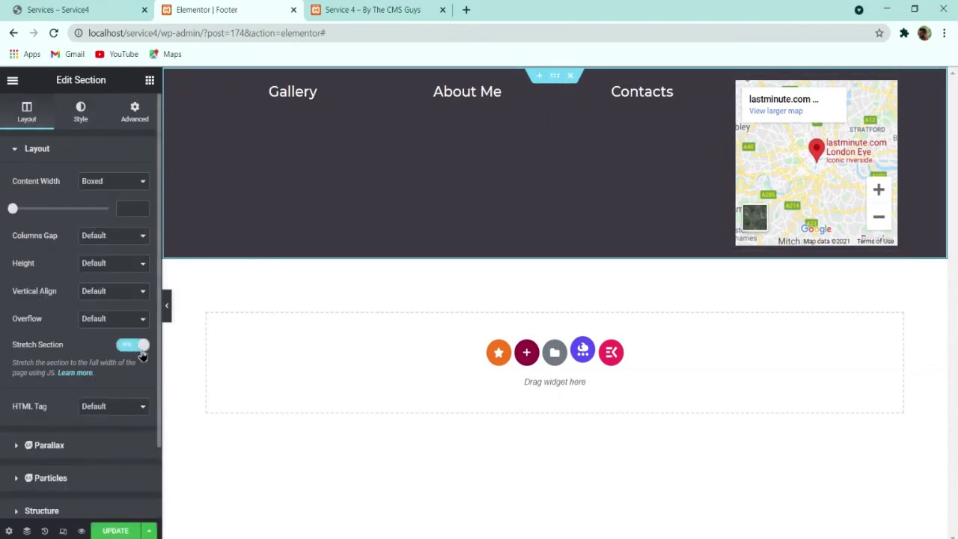
click(113, 197)
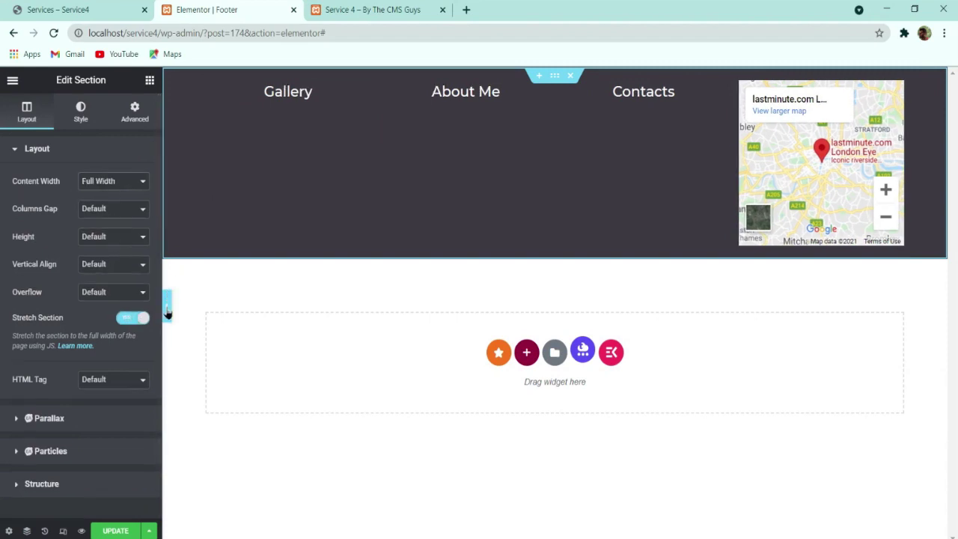
click(551, 85)
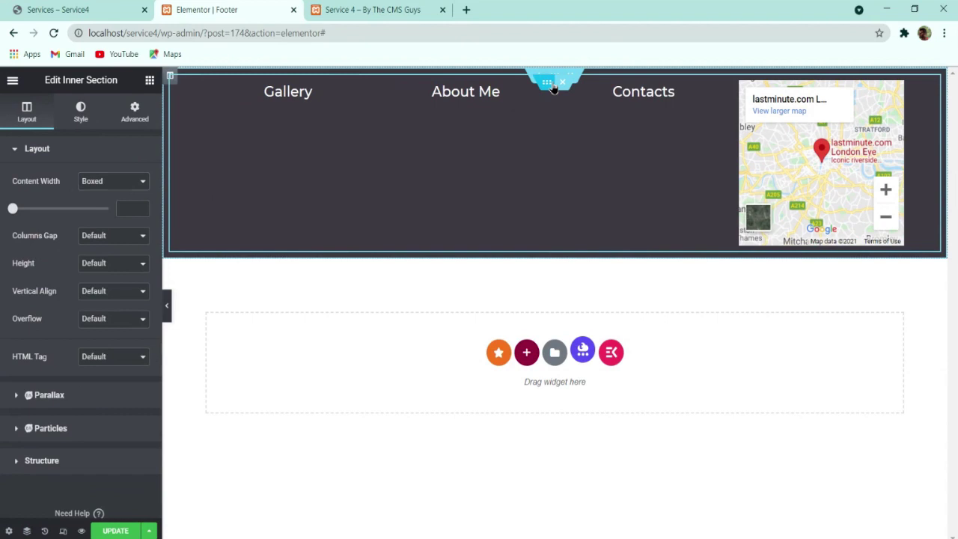
click(107, 196)
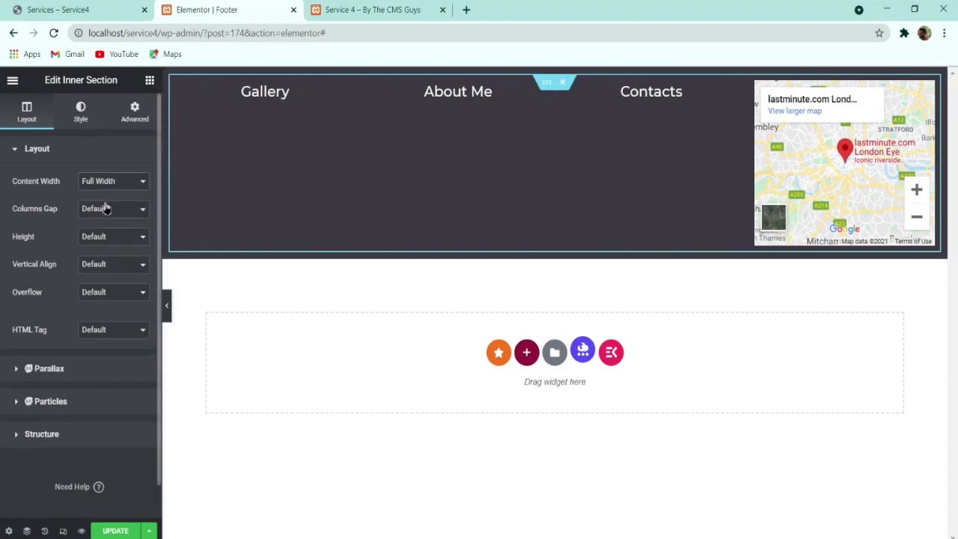
click(166, 317)
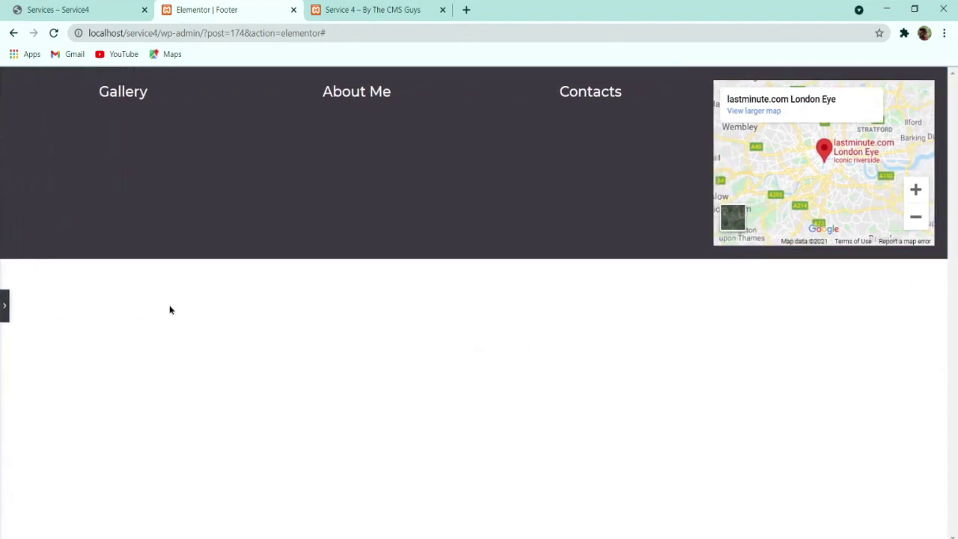
click(5, 308)
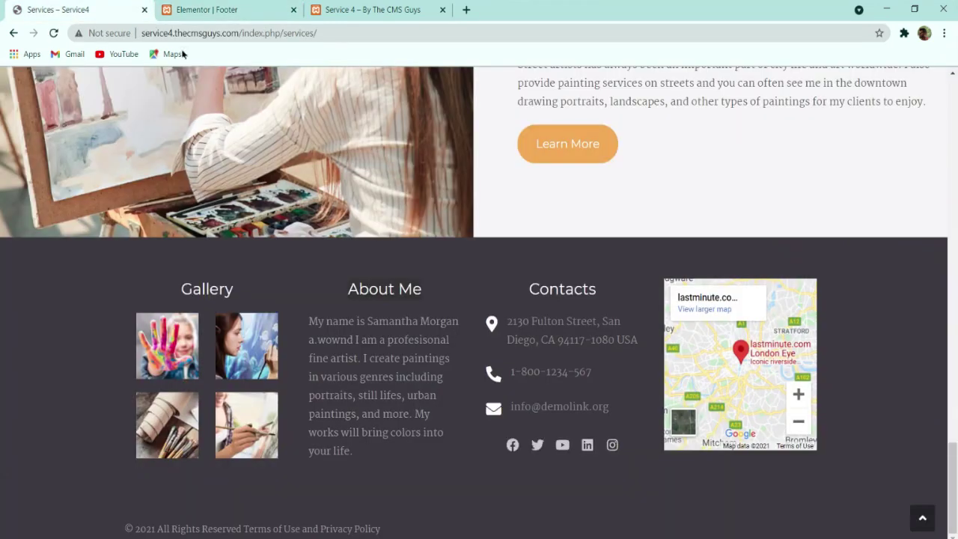
click(202, 10)
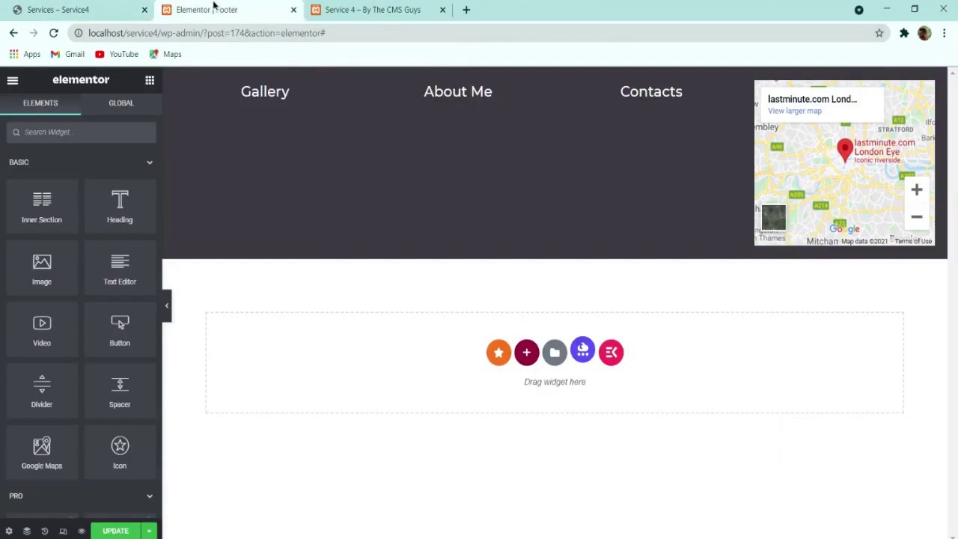
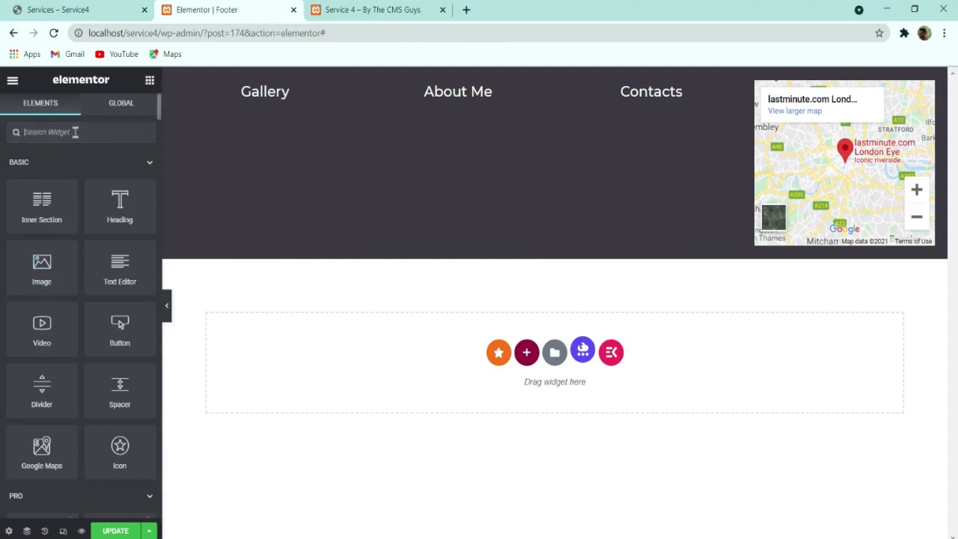
Step: Add a Basic Gallery to the Gallery column with the woman portrait and green landscape paintings
text(image)
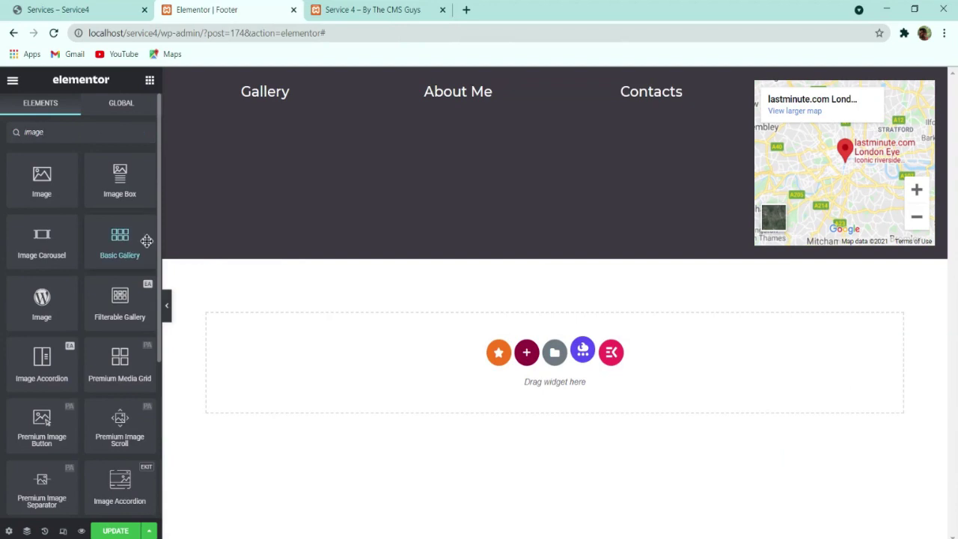
drag(147, 240, 269, 123)
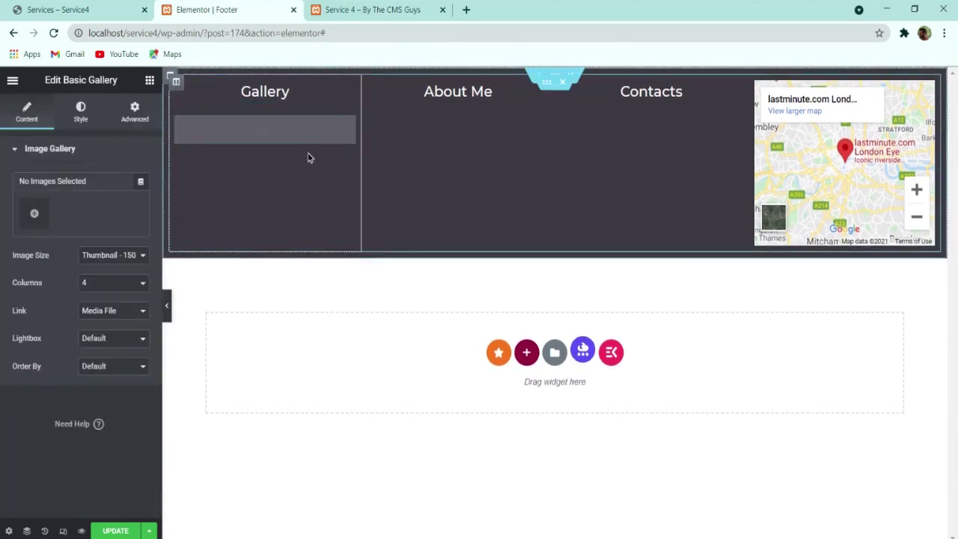
click(35, 214)
click(179, 133)
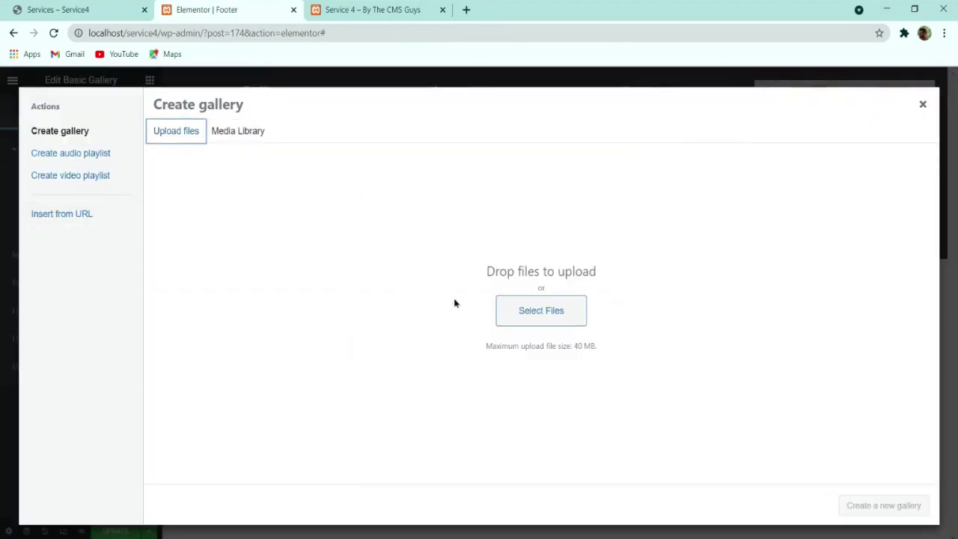
click(254, 134)
scroll(448, 314, down, 10)
scroll(455, 324, up, 3)
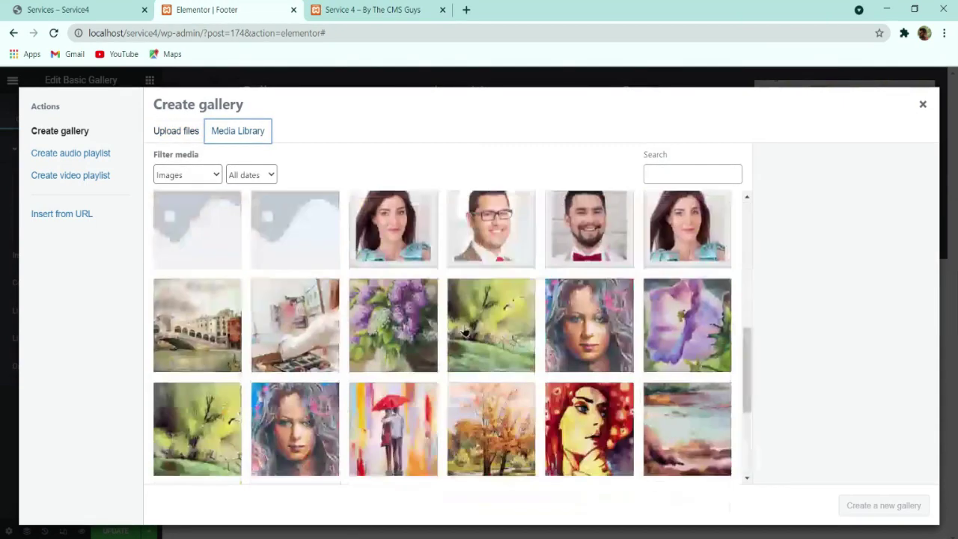
click(583, 333)
click(491, 336)
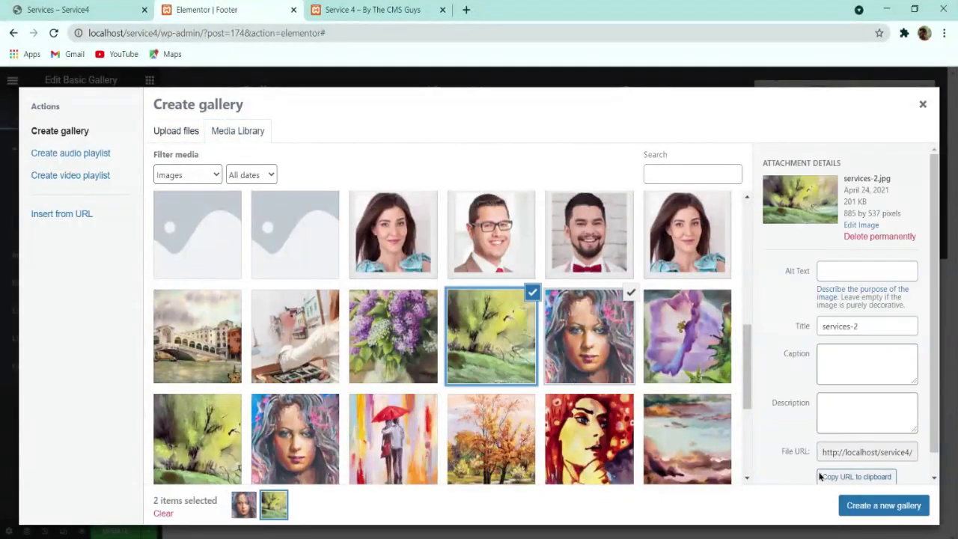
click(883, 505)
click(901, 507)
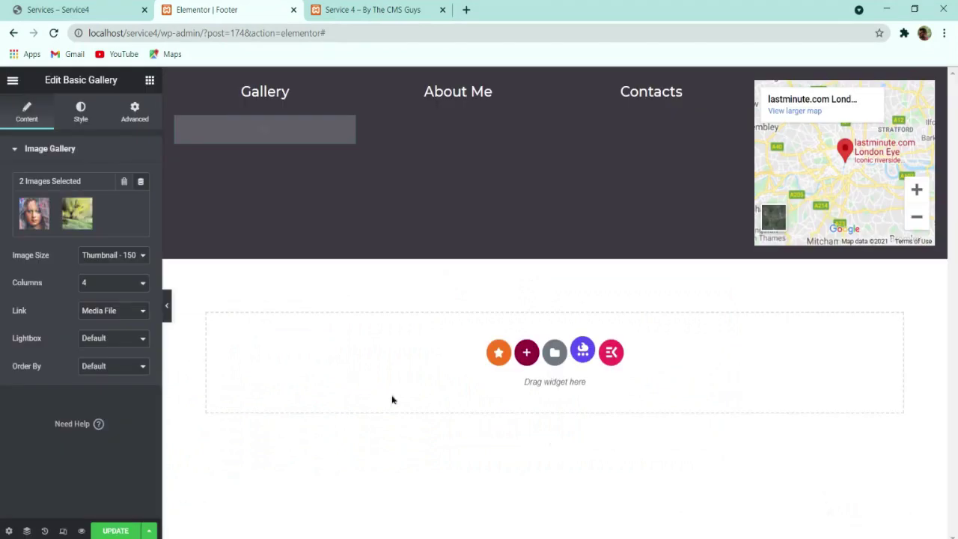
Step: Set the gallery to 2 columns with a custom image spacing of 20
click(98, 309)
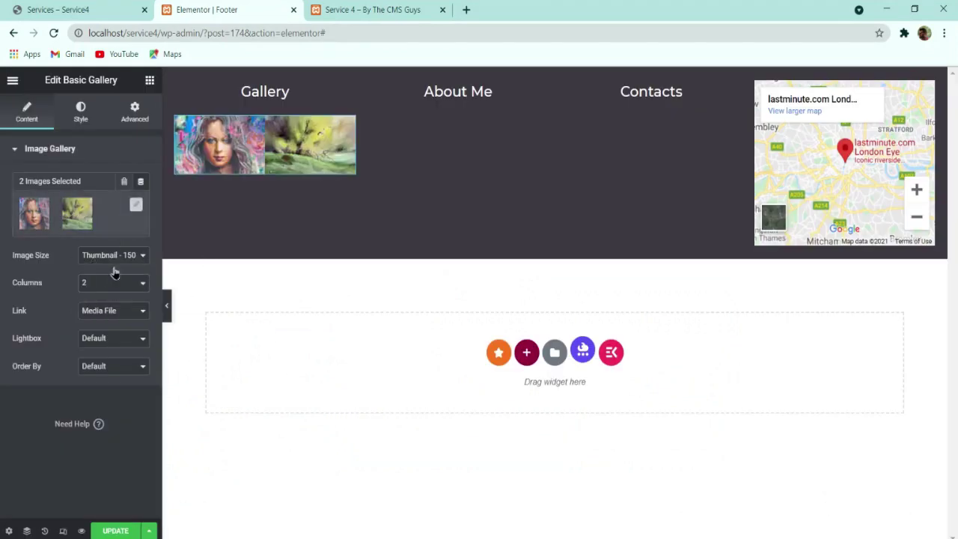
click(85, 114)
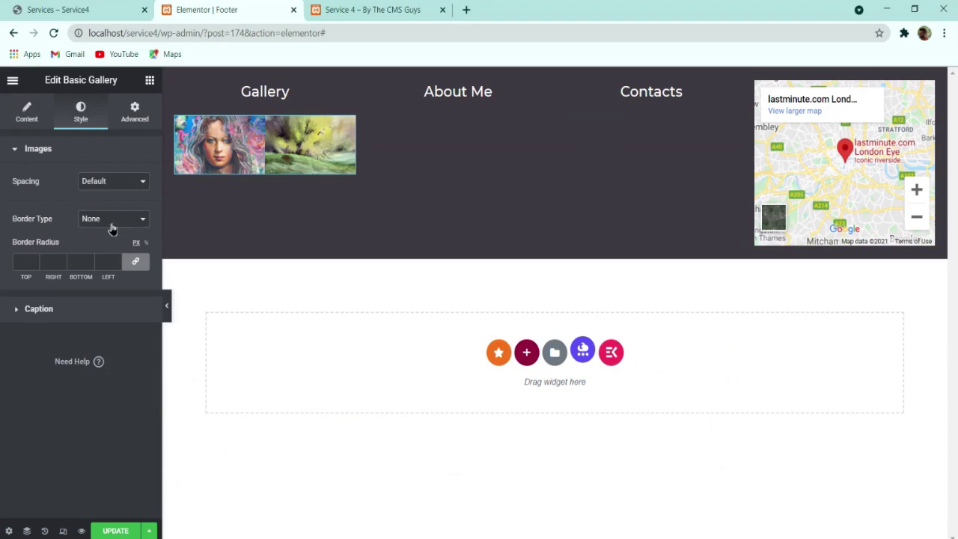
click(116, 197)
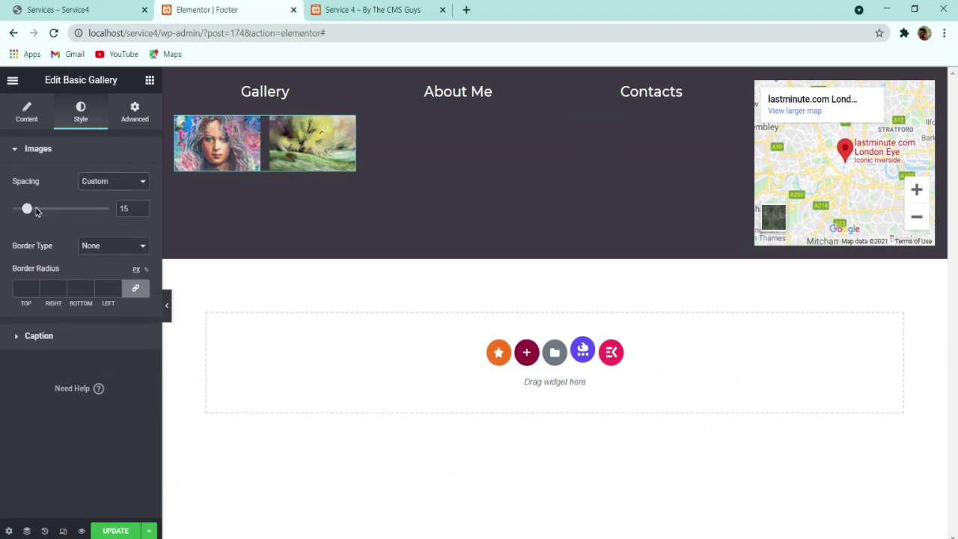
text(20)
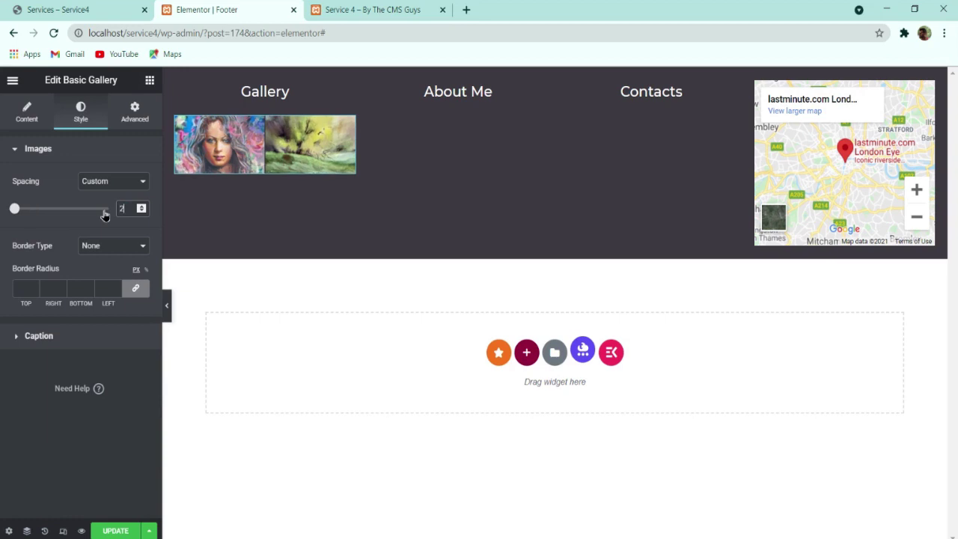
Step: Duplicate the gallery and swap its images for the painter-at-work and lilac flowers paintings
right_click(256, 142)
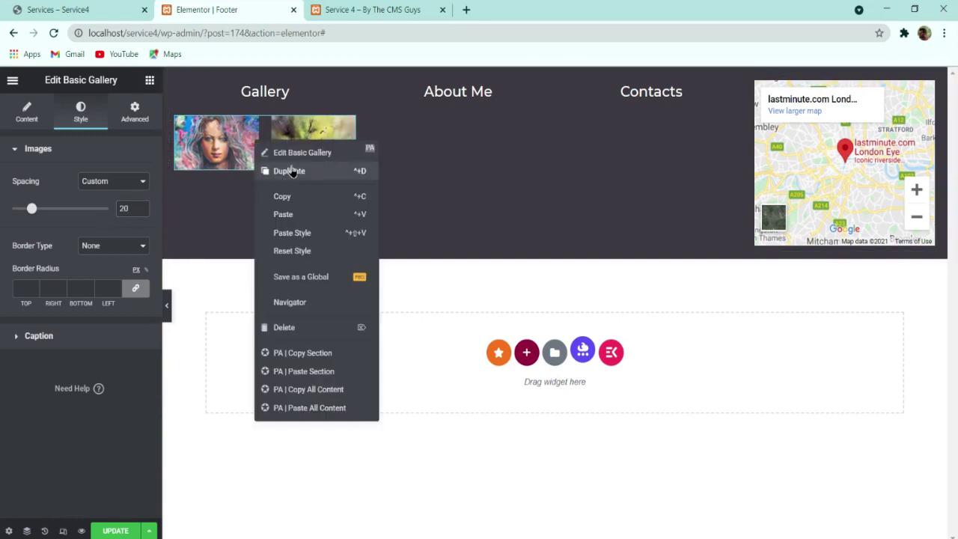
click(287, 172)
click(63, 217)
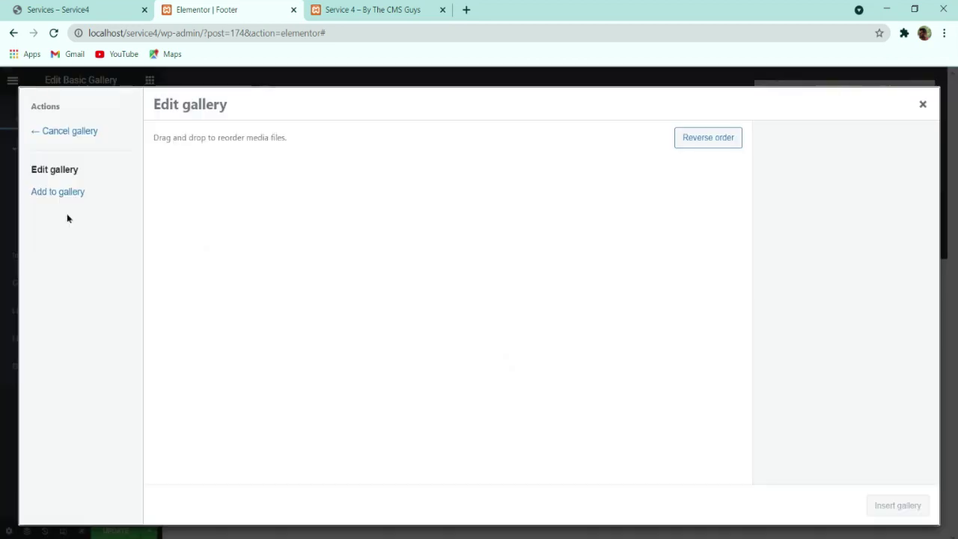
click(235, 189)
click(235, 189)
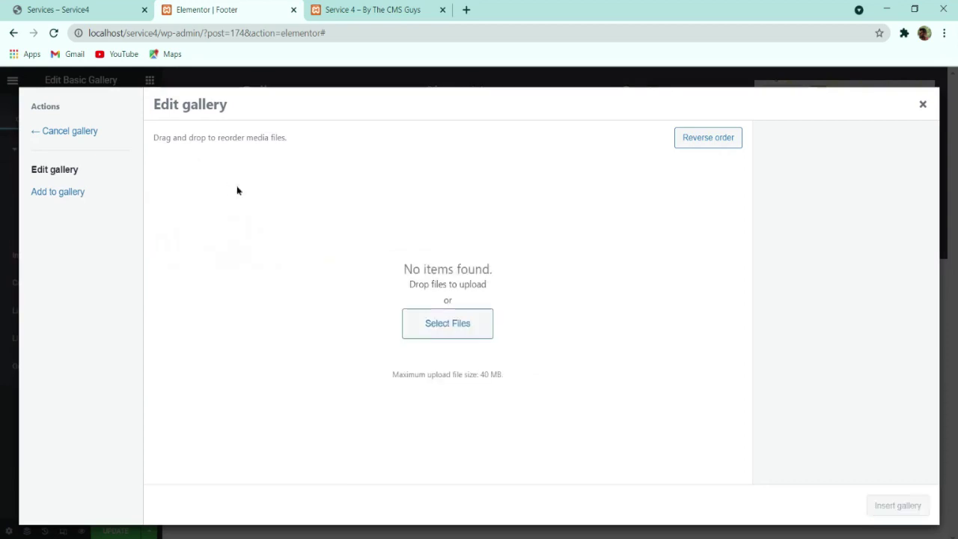
click(76, 197)
scroll(374, 344, down, 5)
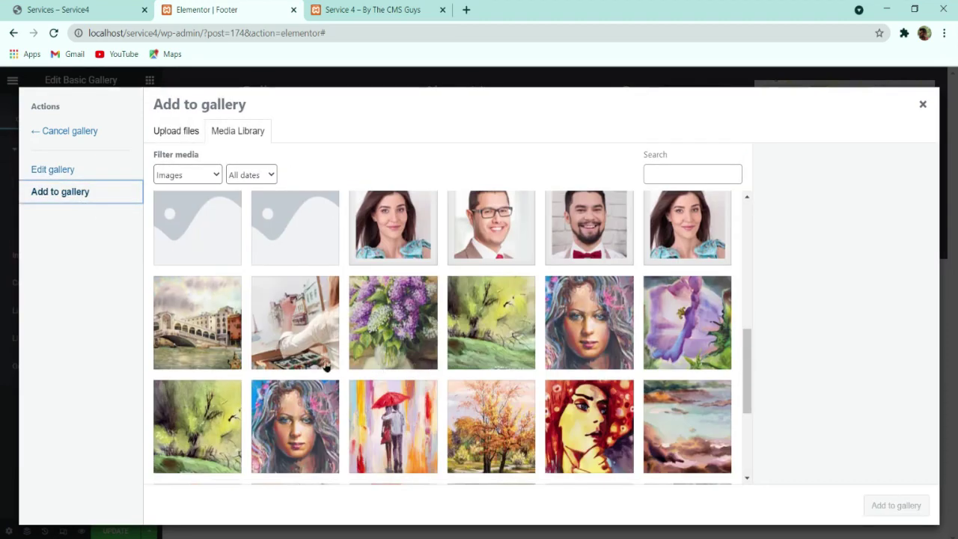
click(306, 333)
click(385, 338)
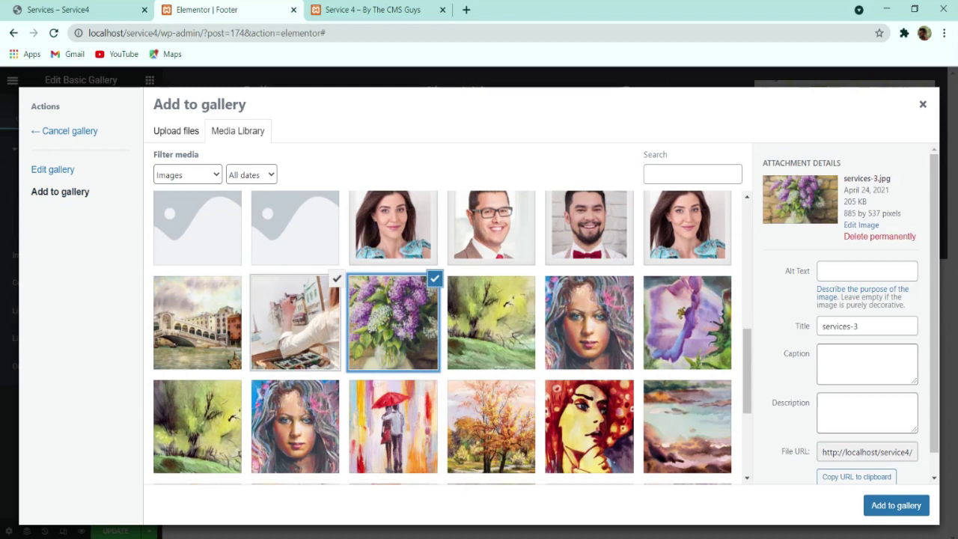
click(900, 506)
click(901, 505)
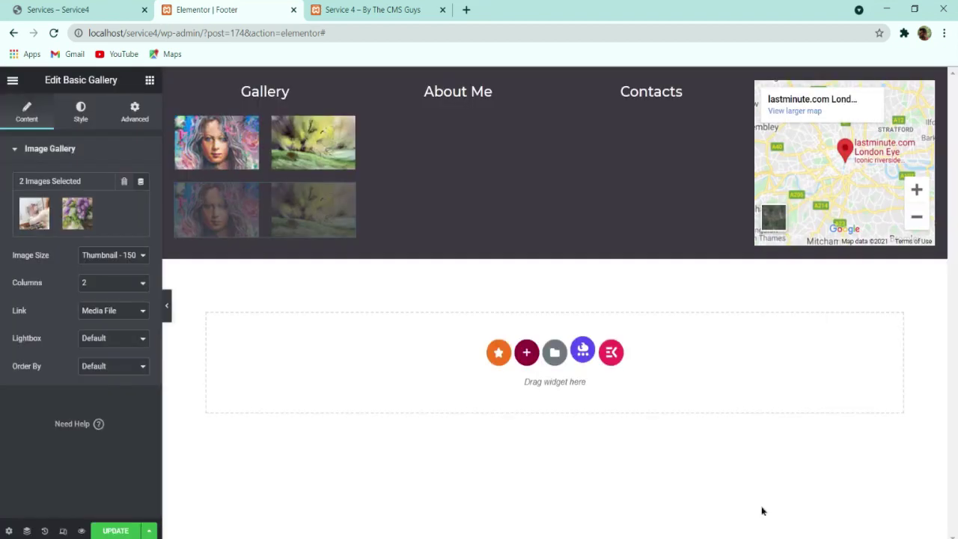
Step: Copy the About Me paragraph from the live site's footer
drag(170, 75, 196, 150)
click(69, 12)
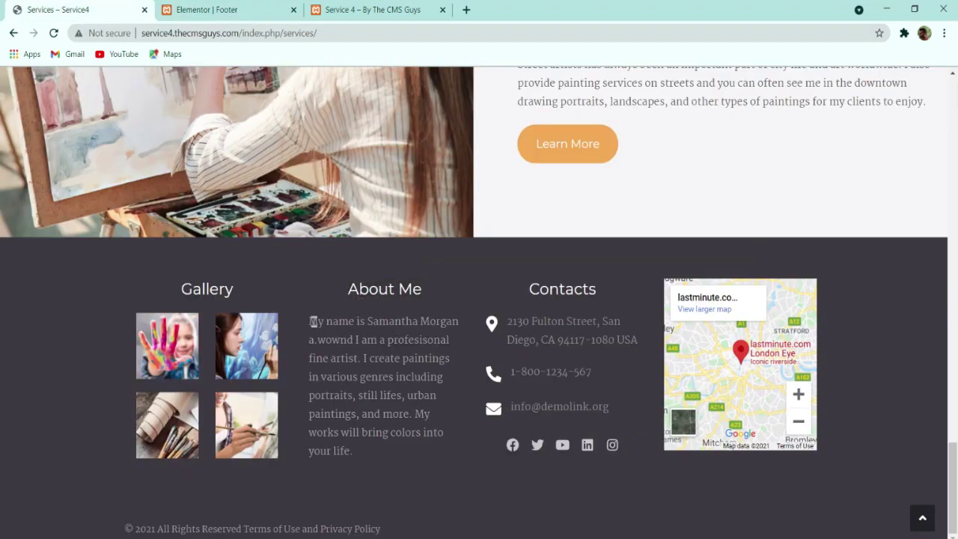
drag(311, 321, 387, 467)
key(ctrl+c)
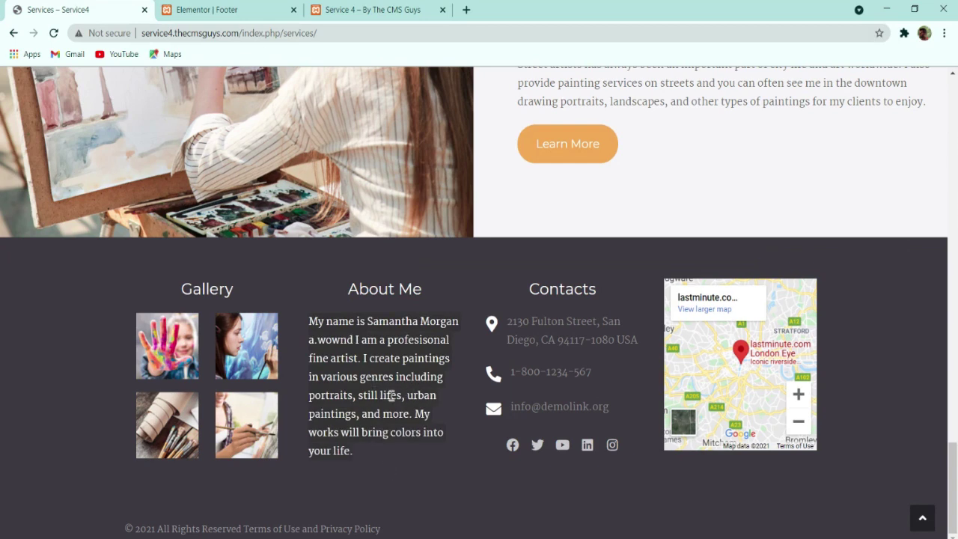
click(244, 9)
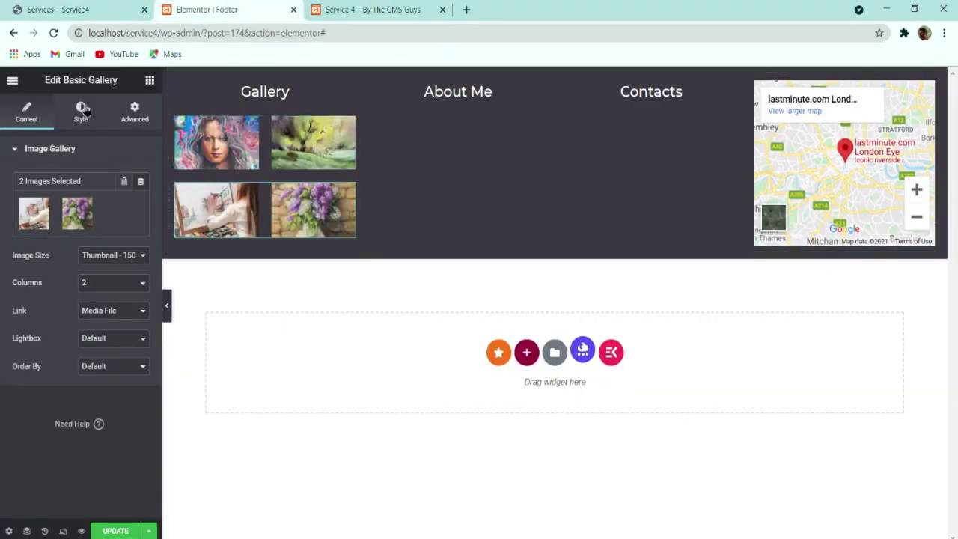
Step: Add a text block to the About Me column with the copied paragraph, and save
click(144, 83)
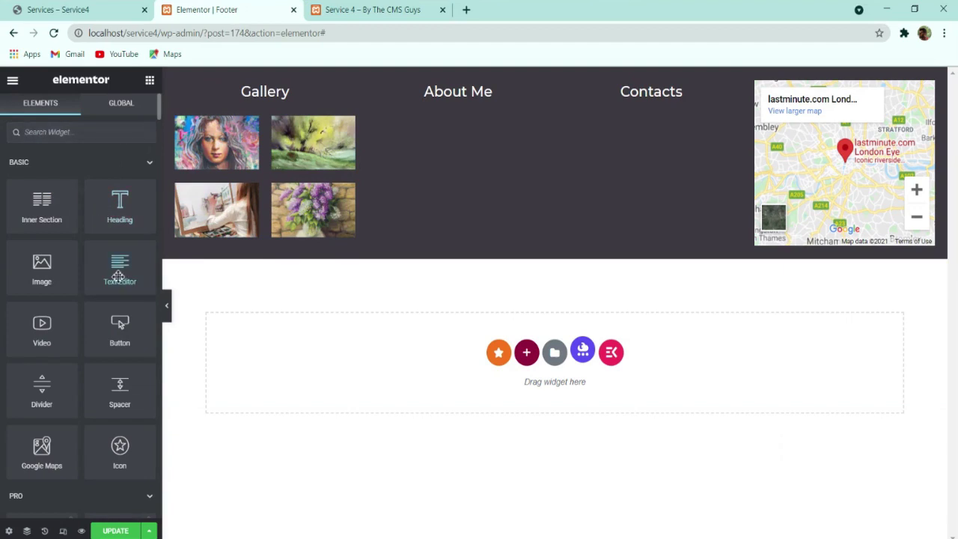
drag(127, 276, 464, 101)
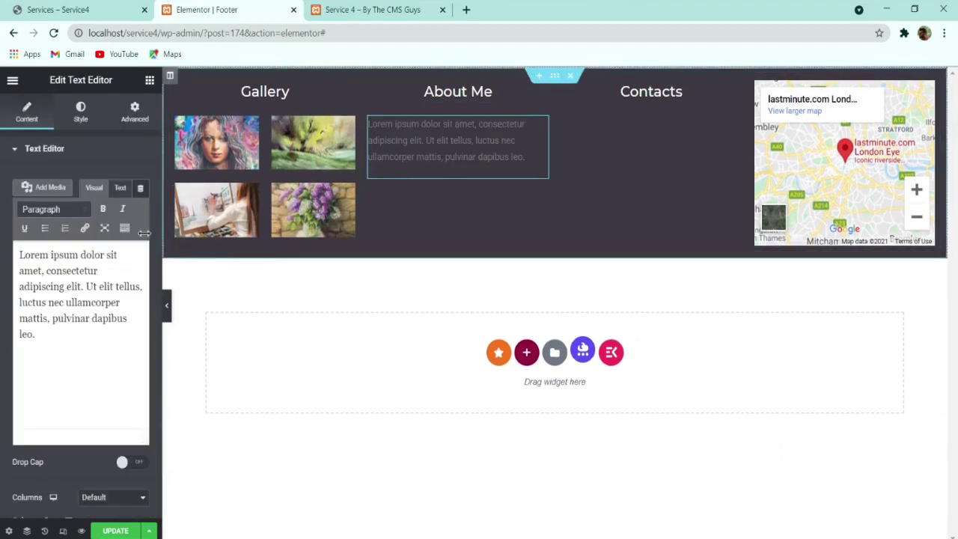
triple_click(68, 271)
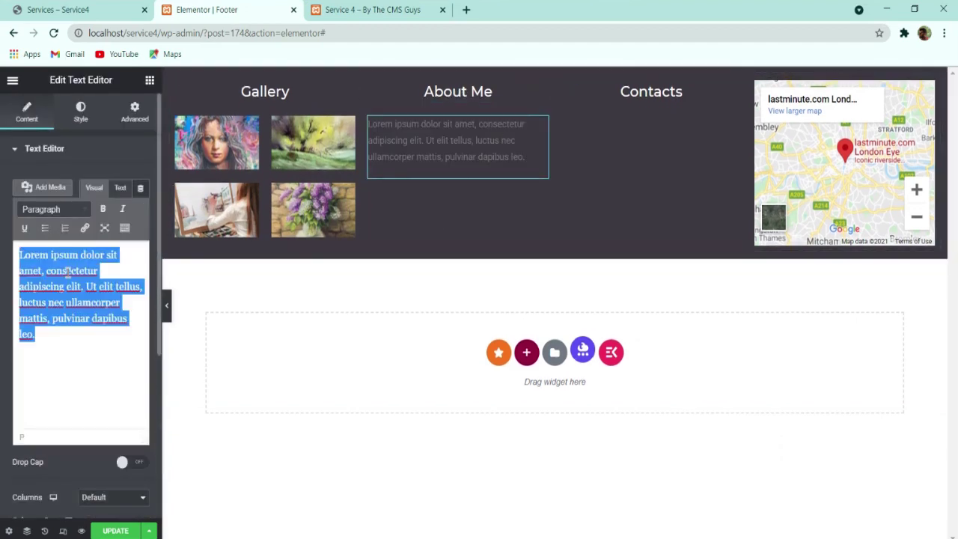
key(ctrl+v)
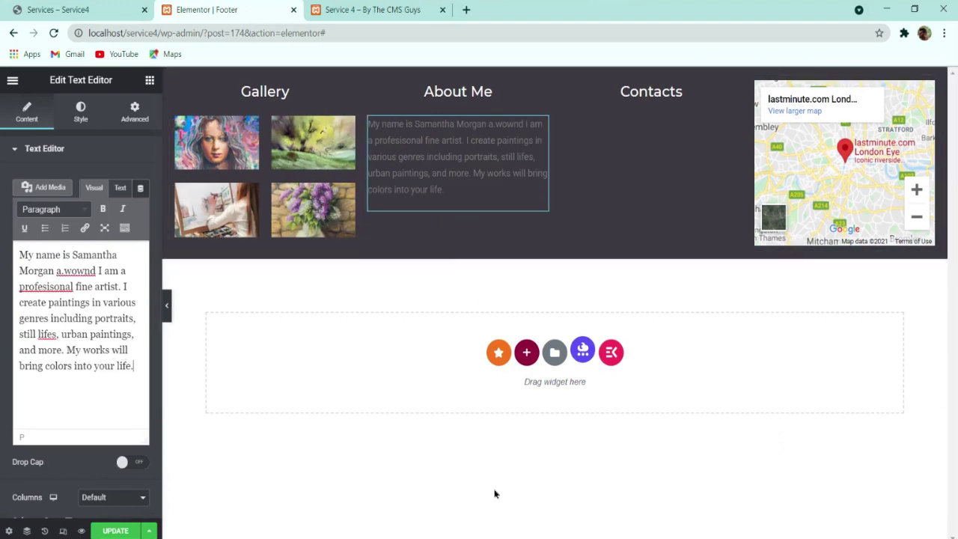
click(115, 530)
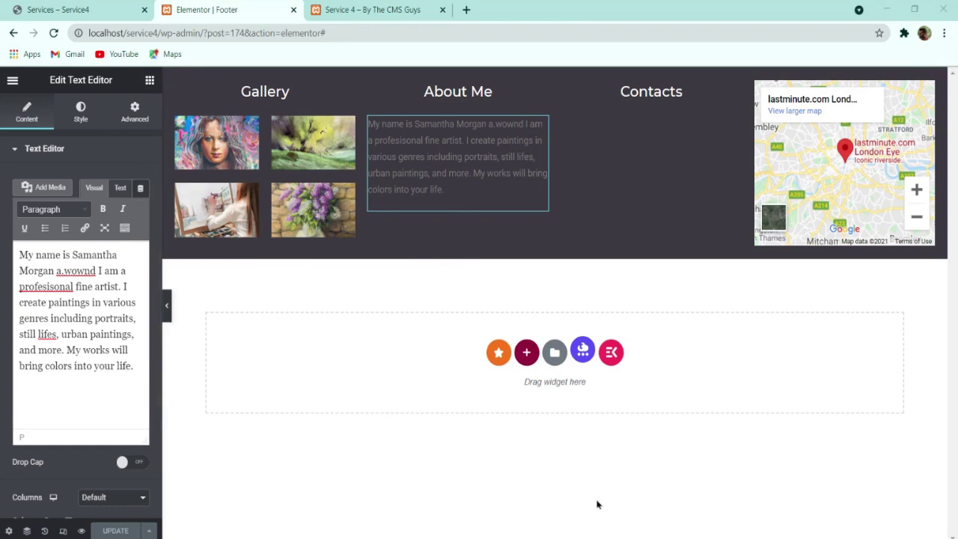
Step: Left-align the About Me text and colour it light grey #9E9EA0
click(80, 112)
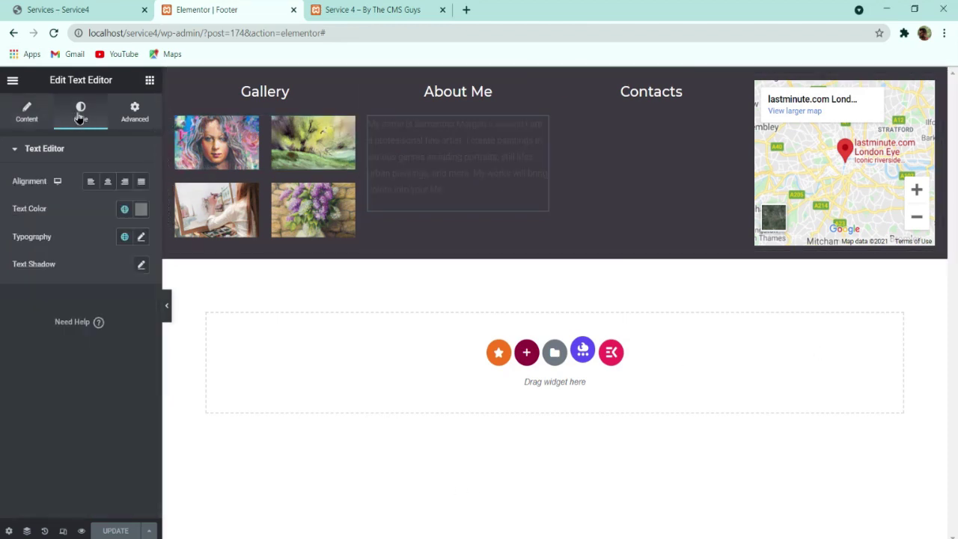
click(90, 182)
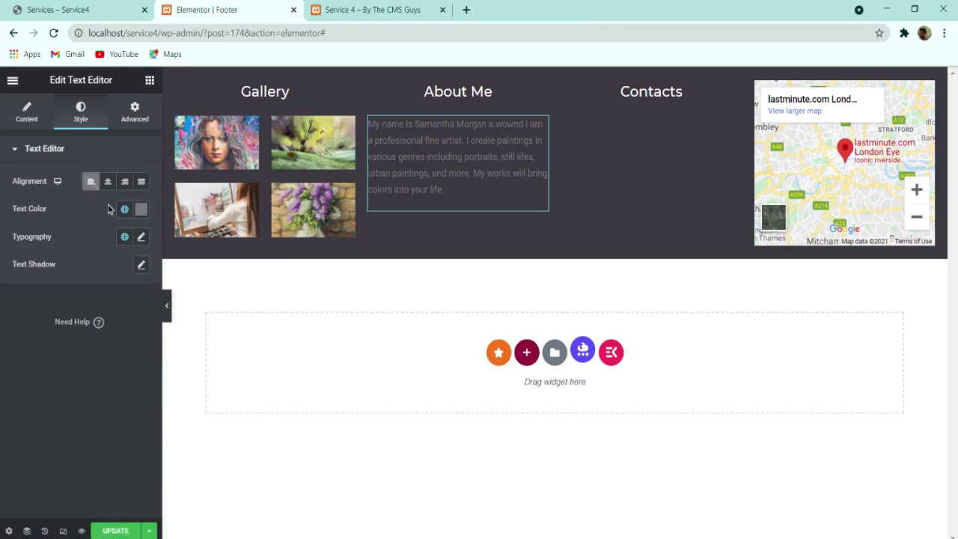
click(145, 216)
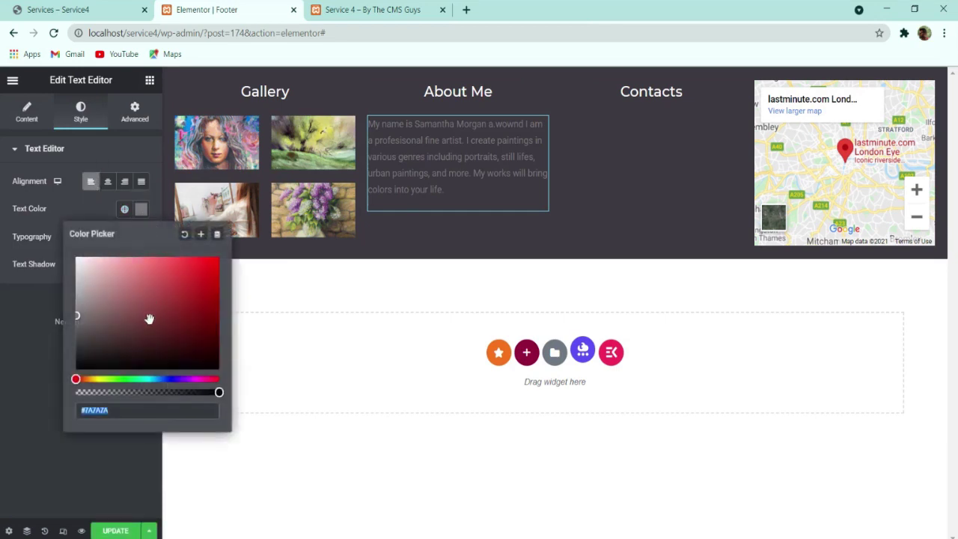
text(#9E9EA0)
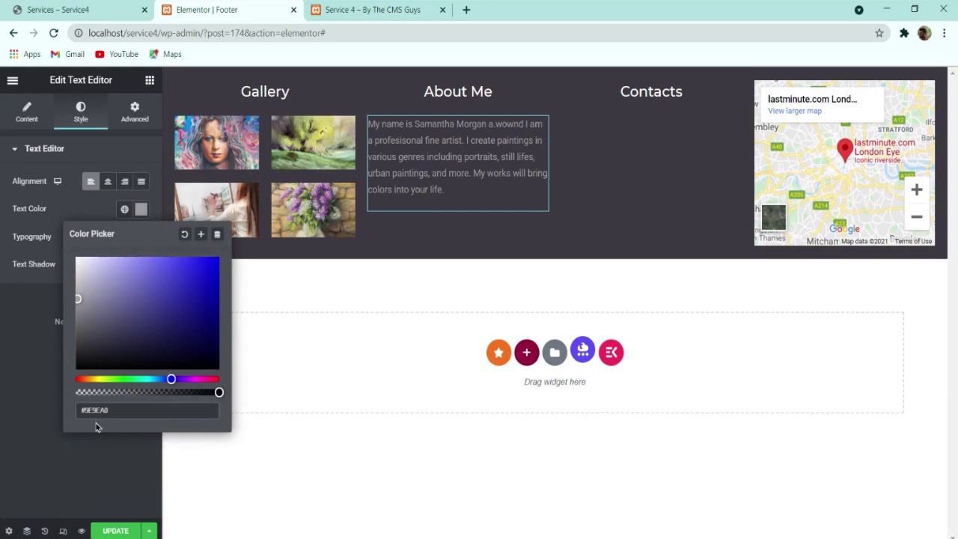
click(45, 426)
click(139, 212)
click(139, 213)
Step: Set the About Me text to Martel, size 16, line height 28, and preview the footer
click(141, 238)
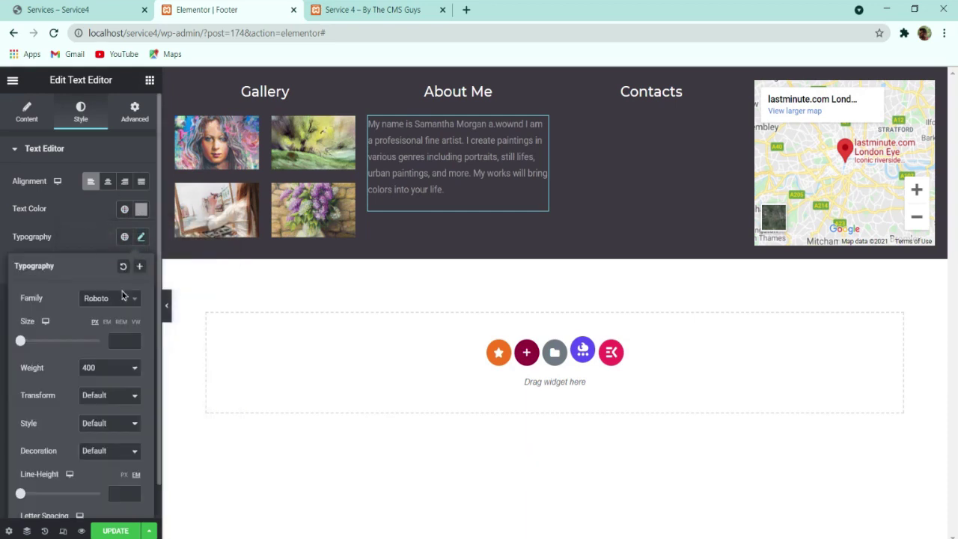
click(117, 298)
text(mart)
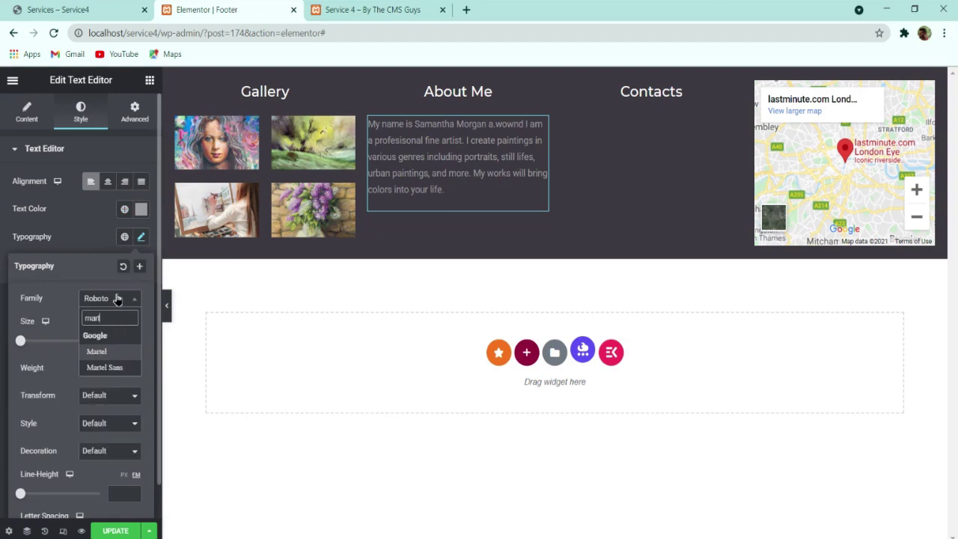
key(Return)
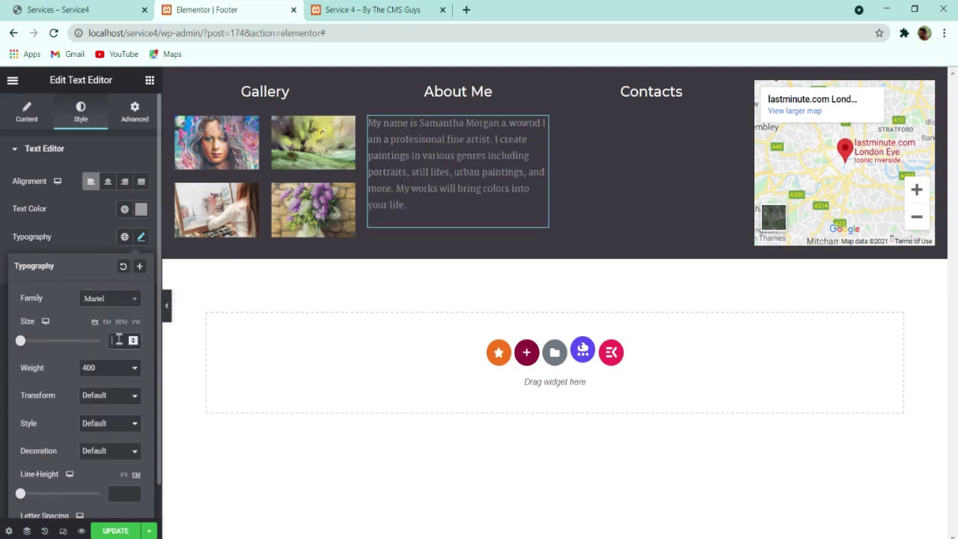
click(117, 339)
text(16)
click(123, 493)
text(28)
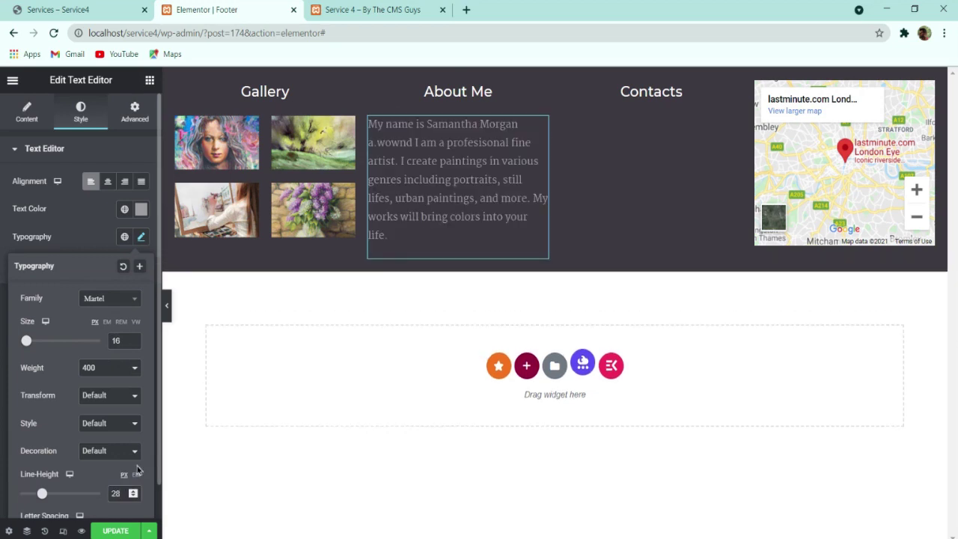
scroll(118, 485, down, 1)
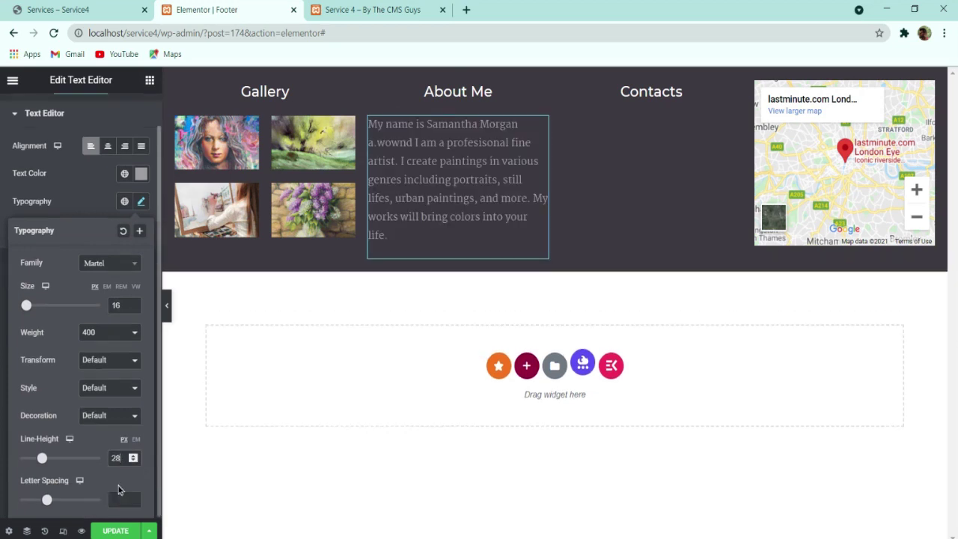
click(74, 206)
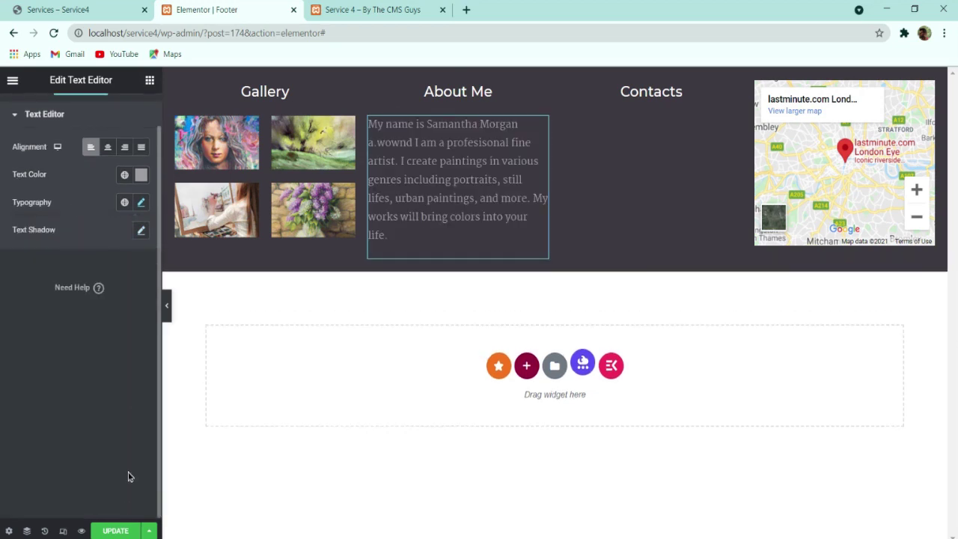
click(166, 305)
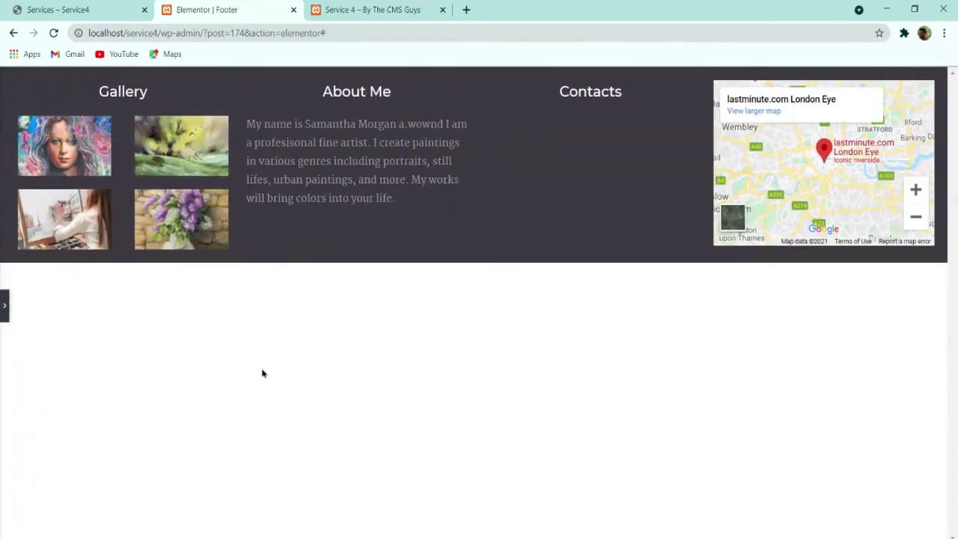
Step: Set the footer inner section's Columns Gap to Wide and preview the result
click(3, 307)
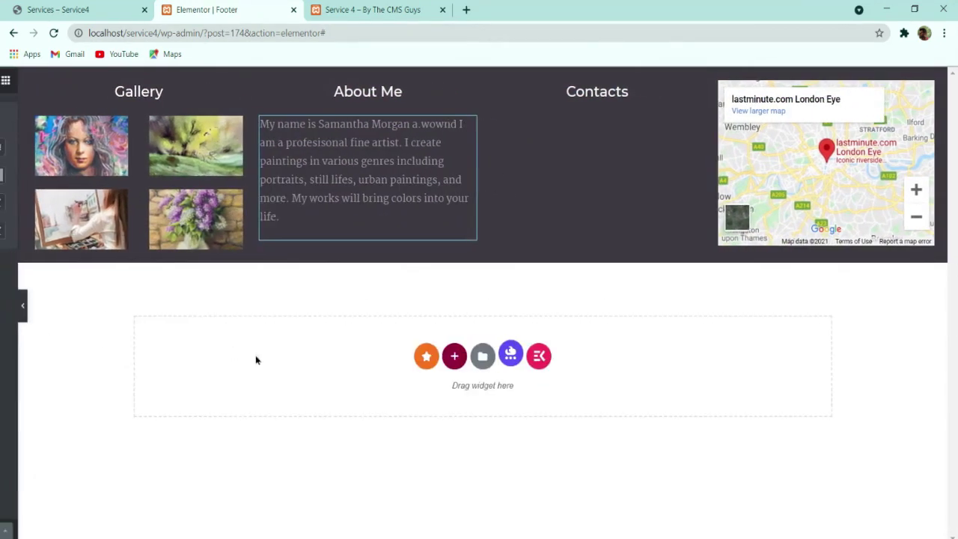
click(551, 89)
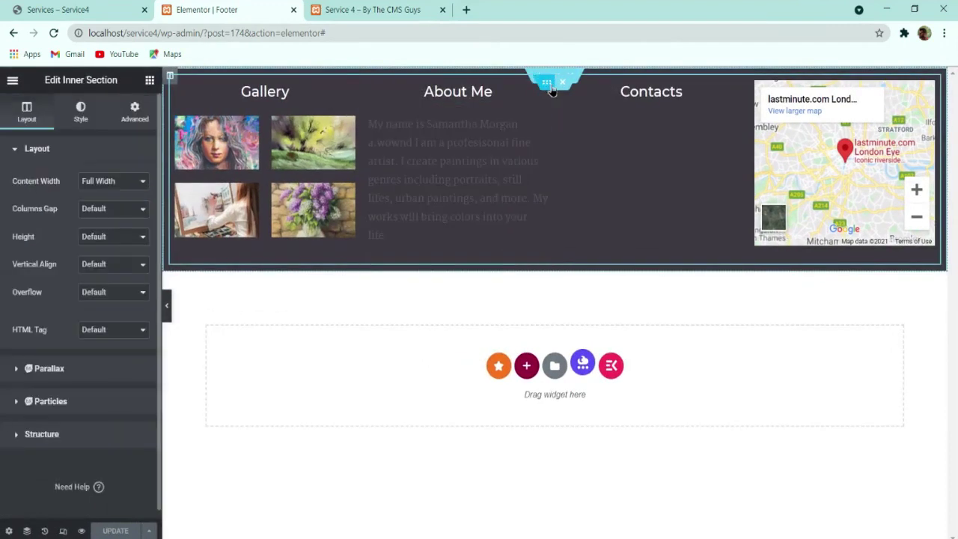
click(111, 219)
click(112, 268)
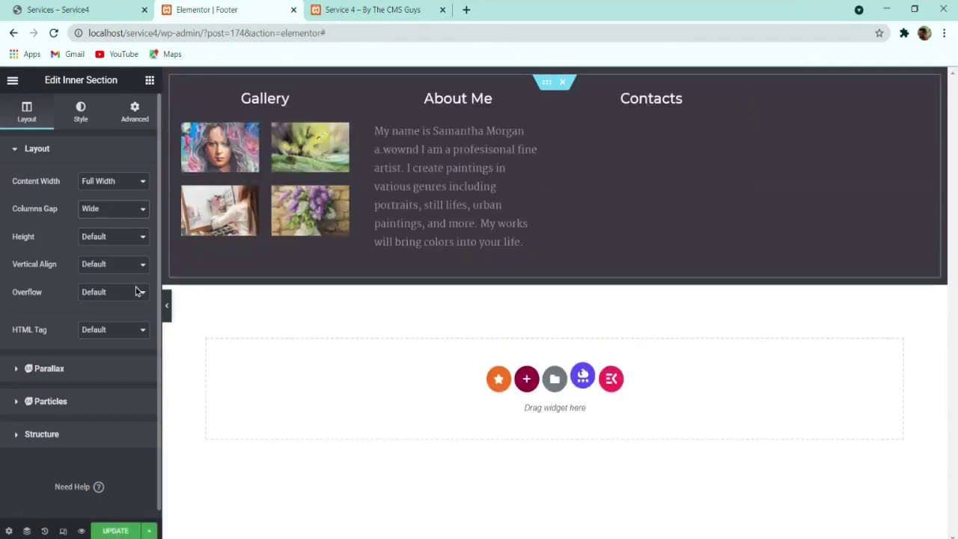
click(167, 310)
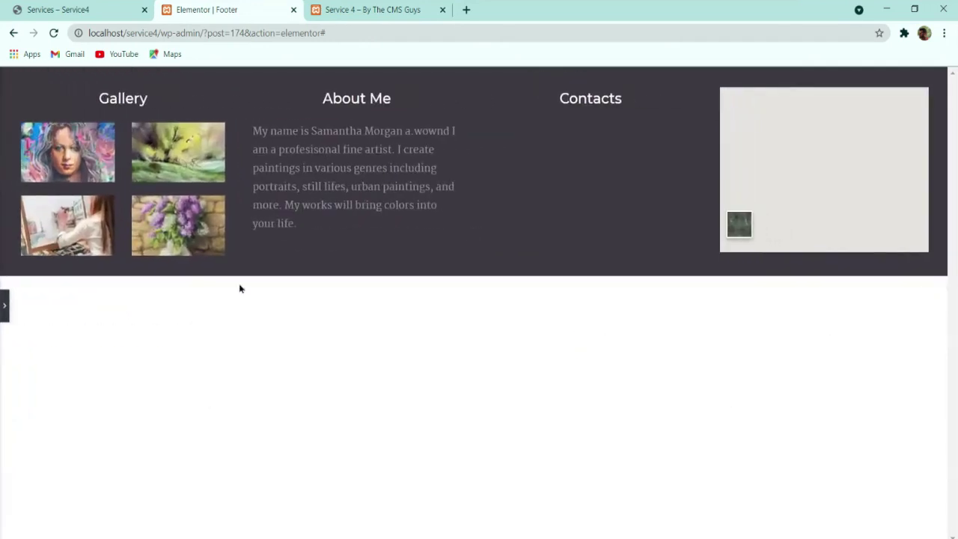
Step: Place an Icon Box widget in the Contacts column
click(3, 307)
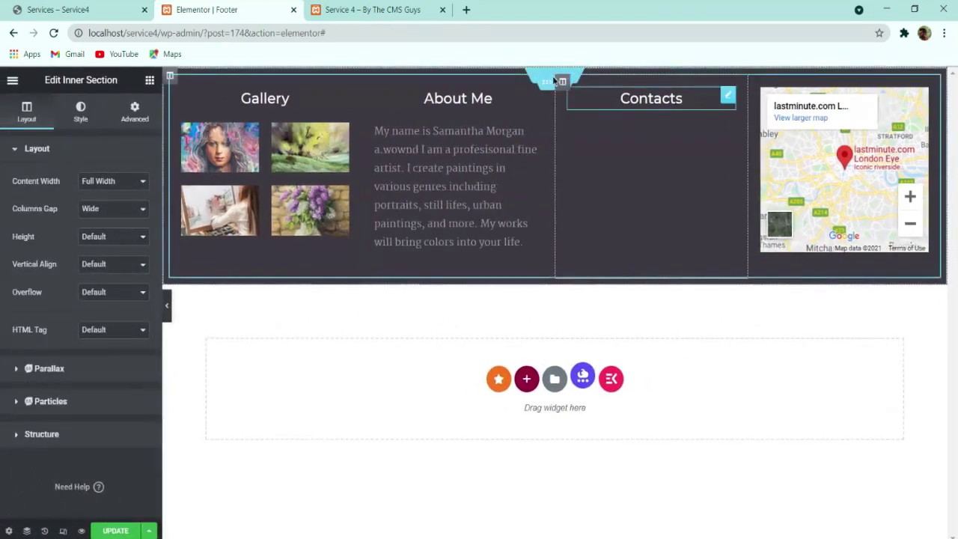
click(112, 11)
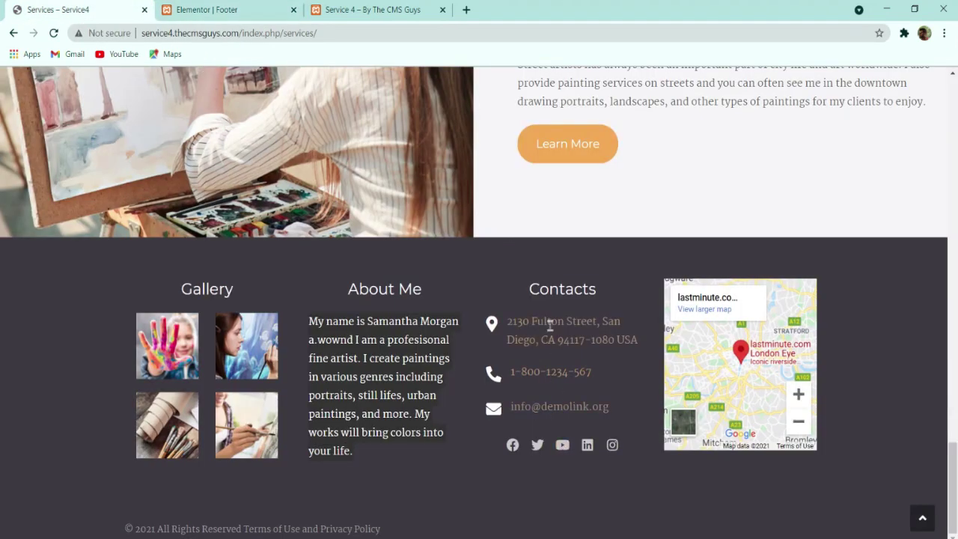
click(205, 10)
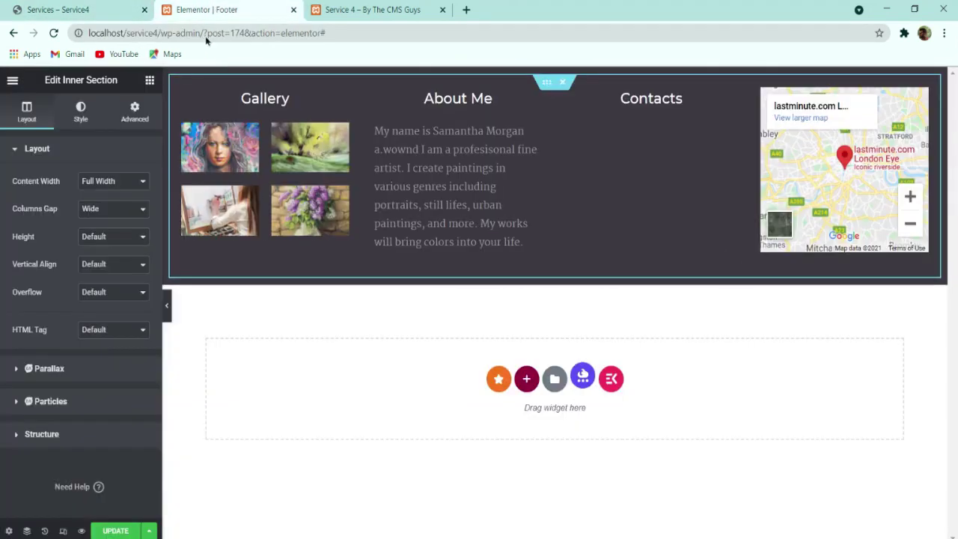
click(150, 79)
text(icon)
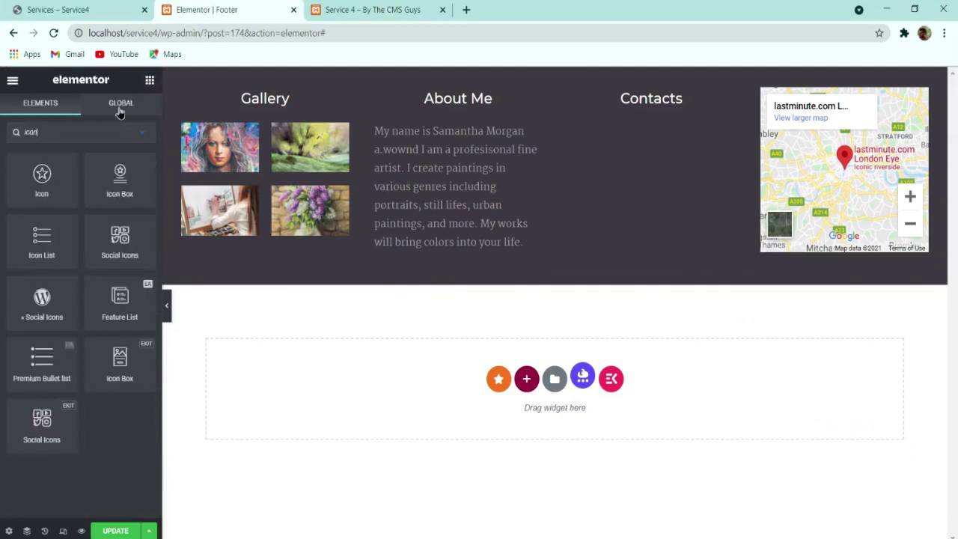
drag(122, 187, 651, 131)
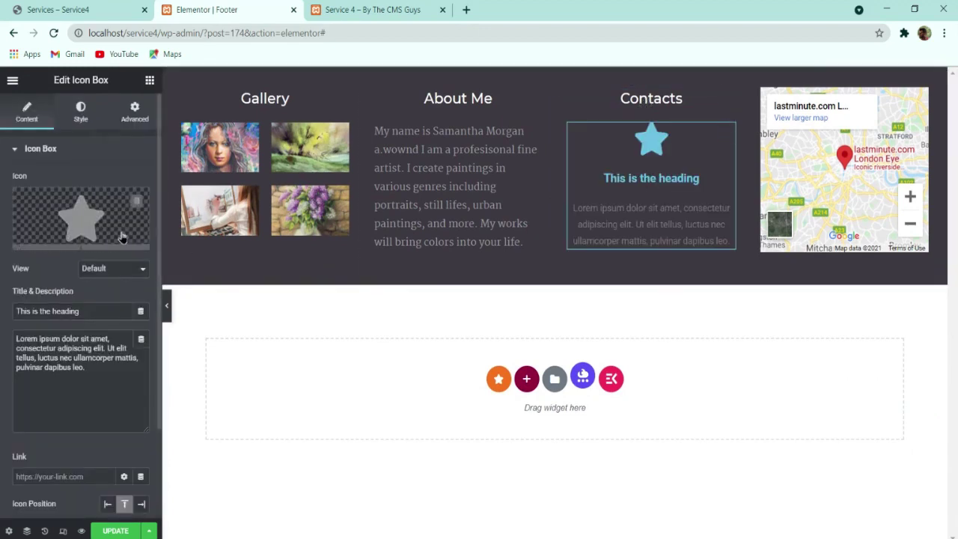
Step: Copy the sample street address from the live site's footer
click(115, 8)
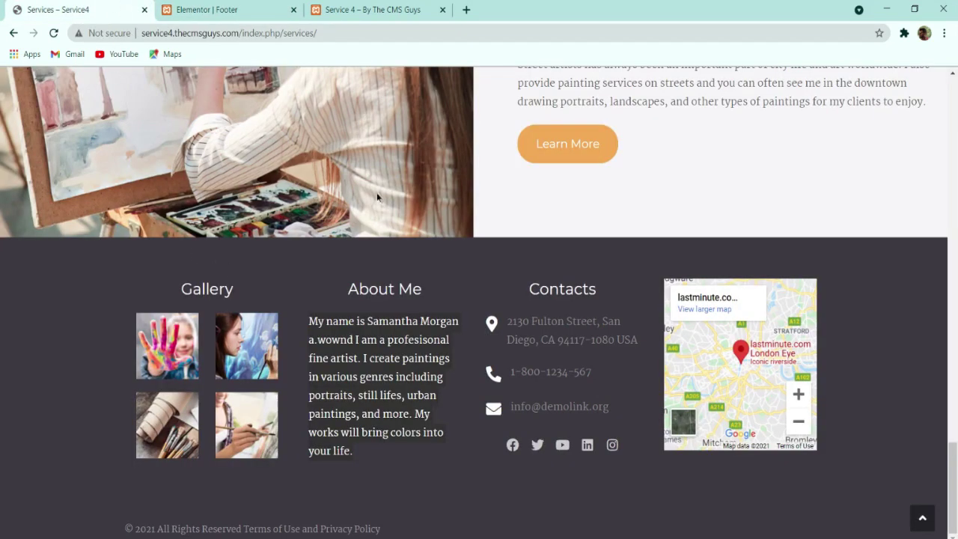
drag(645, 345, 511, 320)
key(ctrl+c)
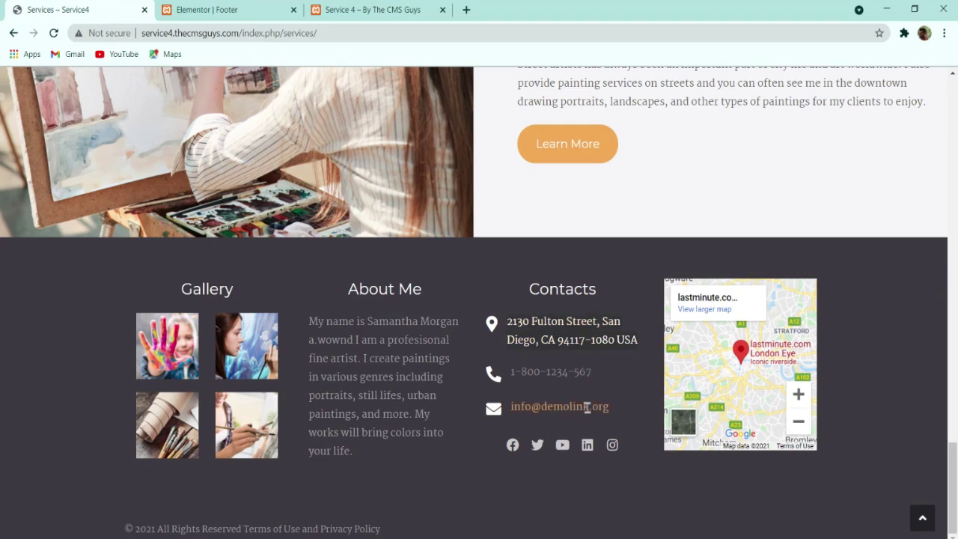
click(240, 9)
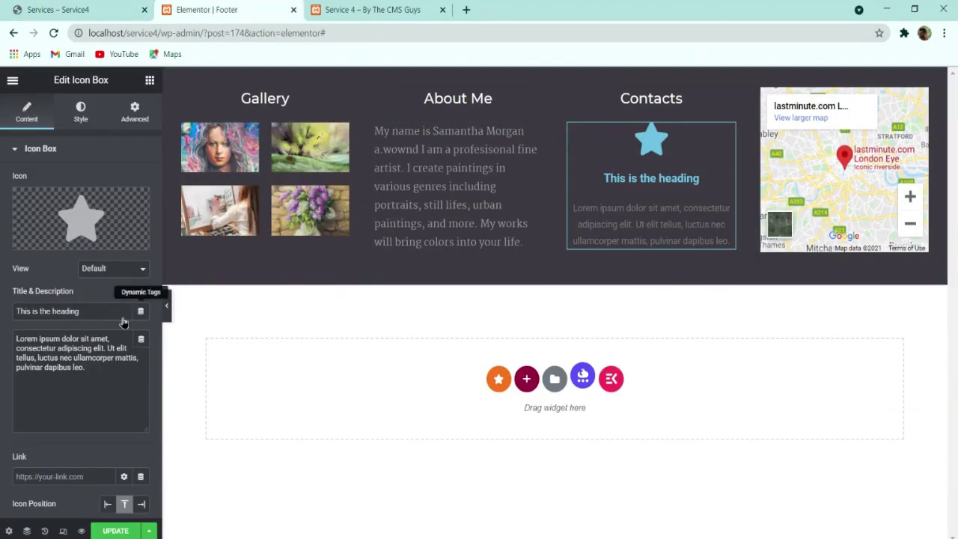
Step: Replace the icon box's star with the map marker icon from the Icon Library
click(48, 211)
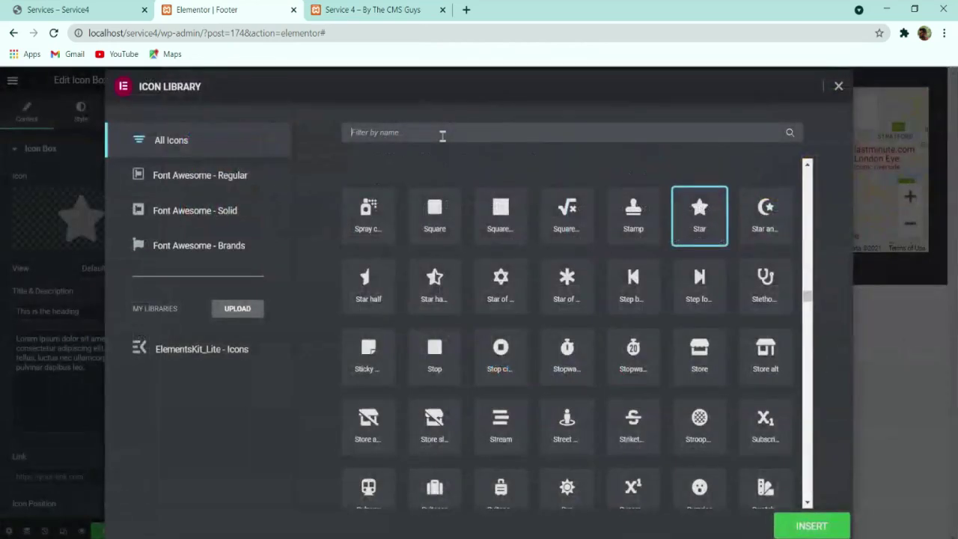
text(map)
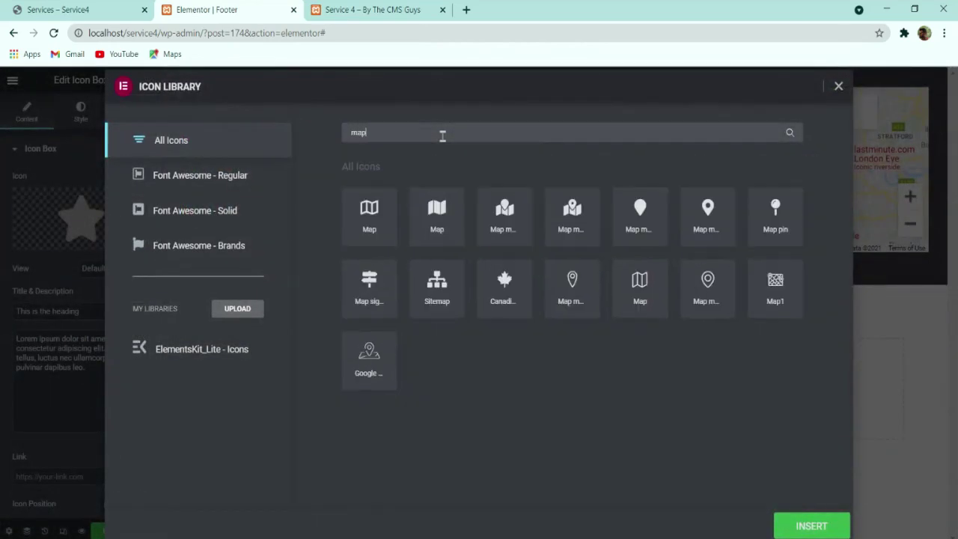
click(722, 216)
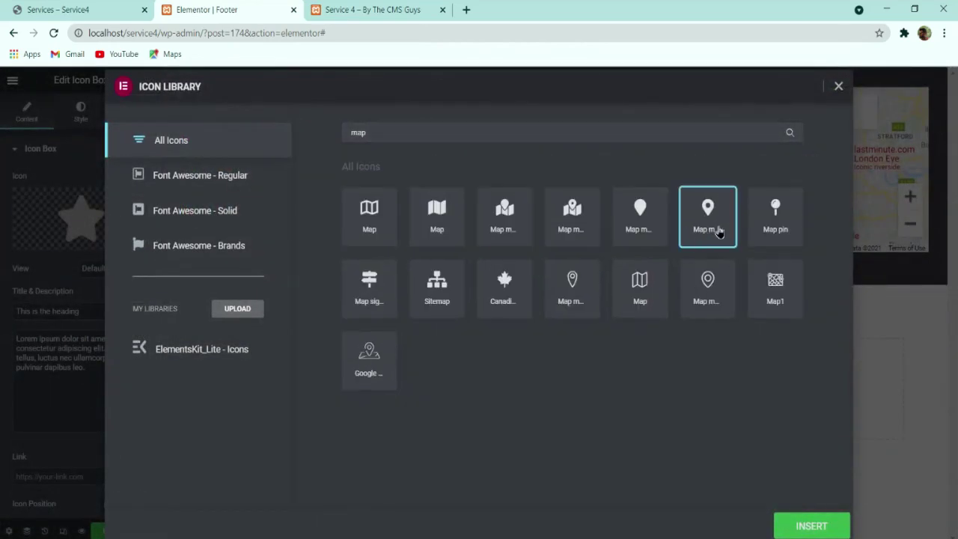
click(814, 524)
click(75, 10)
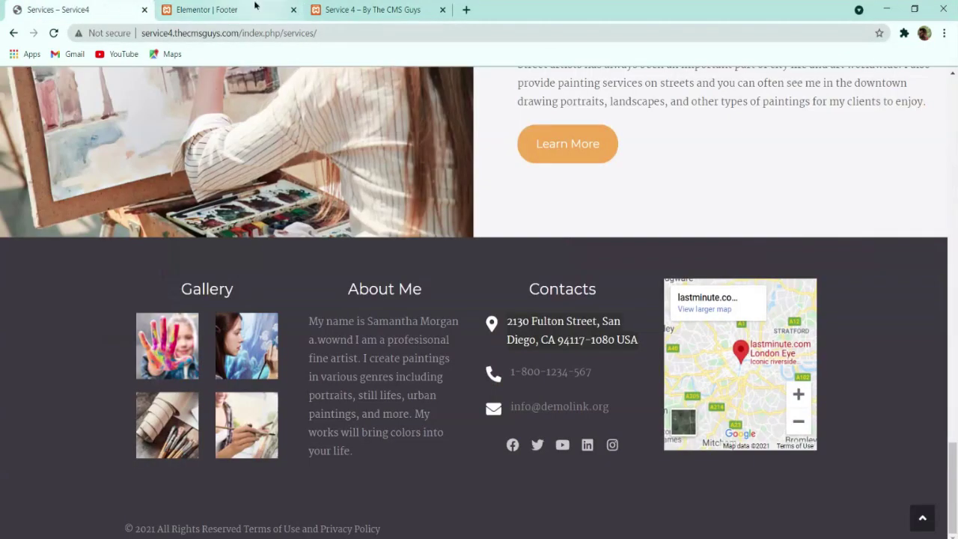
click(225, 9)
click(85, 113)
click(27, 112)
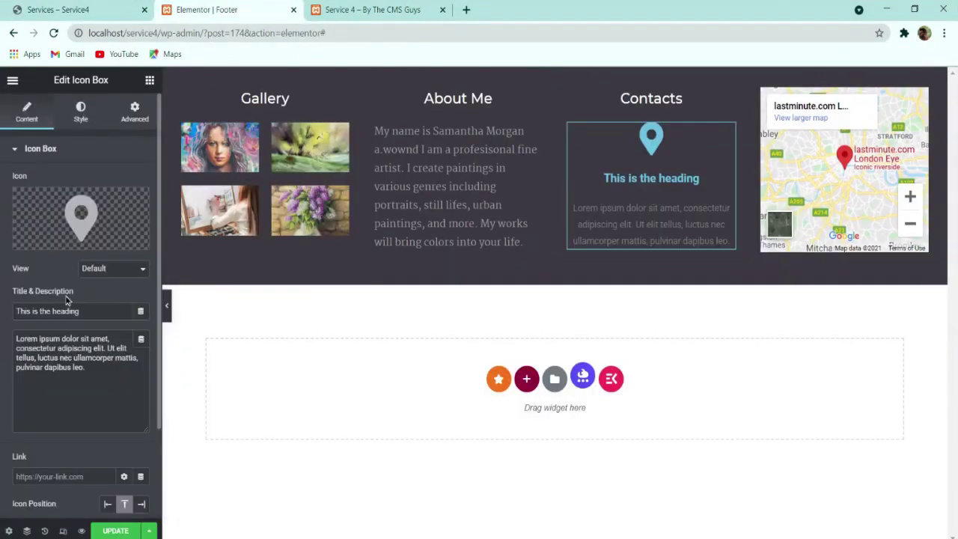
Step: Use the street address as the title, clear the description, and position the icon left
triple_click(74, 311)
key(ctrl+v)
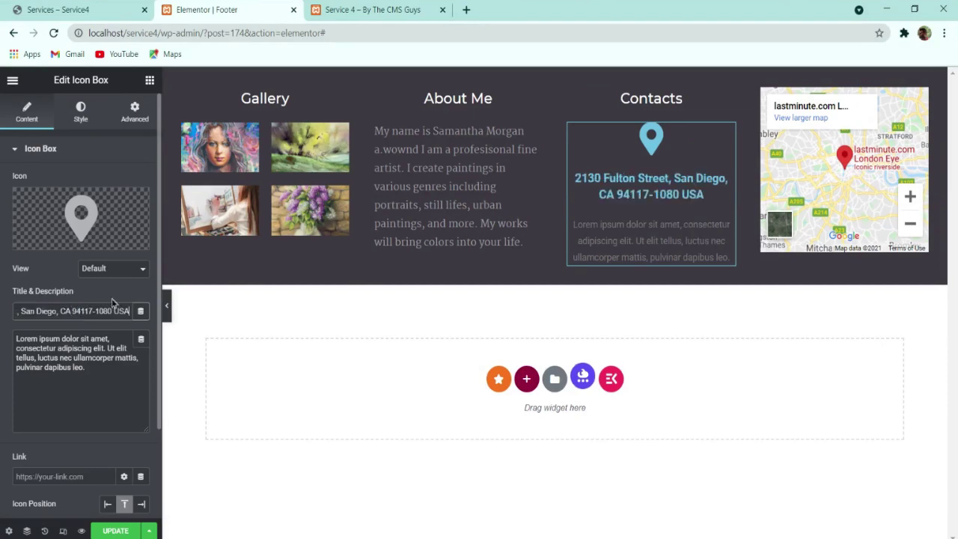
triple_click(66, 357)
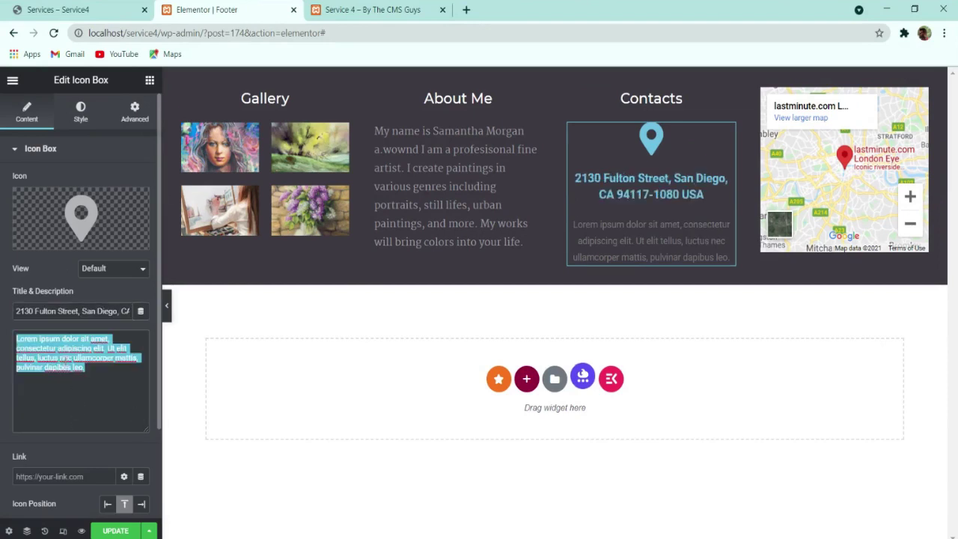
key(BackSpace)
scroll(104, 465, down, 2)
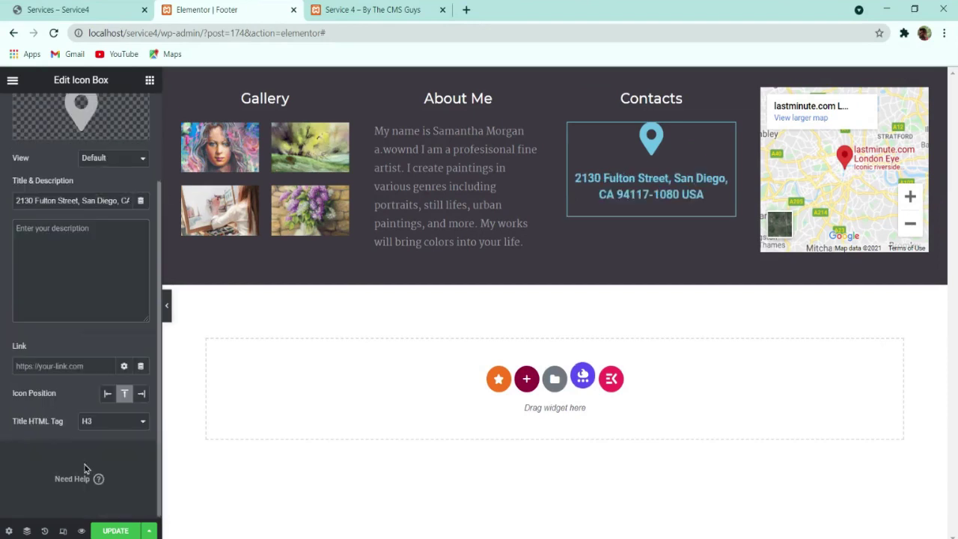
click(106, 393)
scroll(126, 406, up, 2)
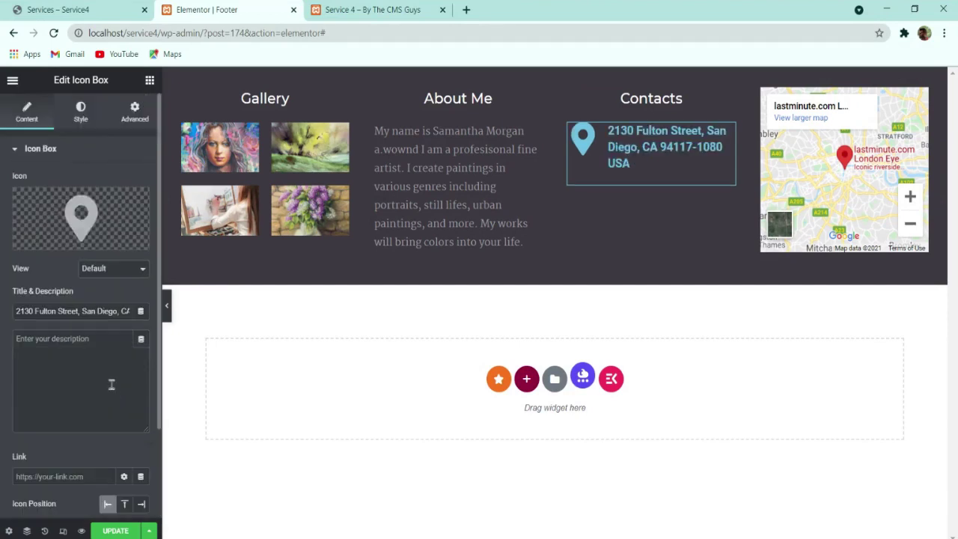
click(81, 112)
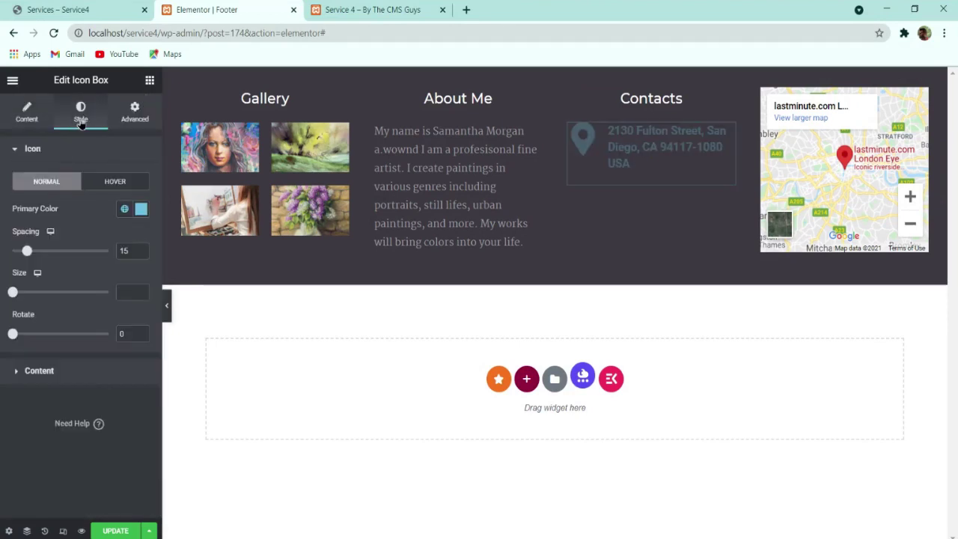
Step: Make the pin icon white with icon spacing 15 and size 25
click(143, 214)
drag(116, 299, 1, 193)
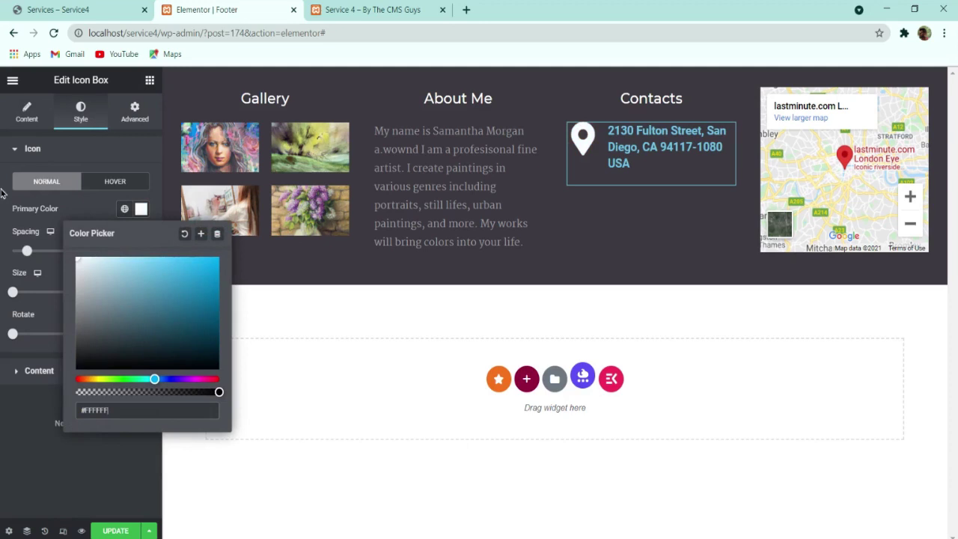
click(27, 215)
drag(27, 251, 28, 255)
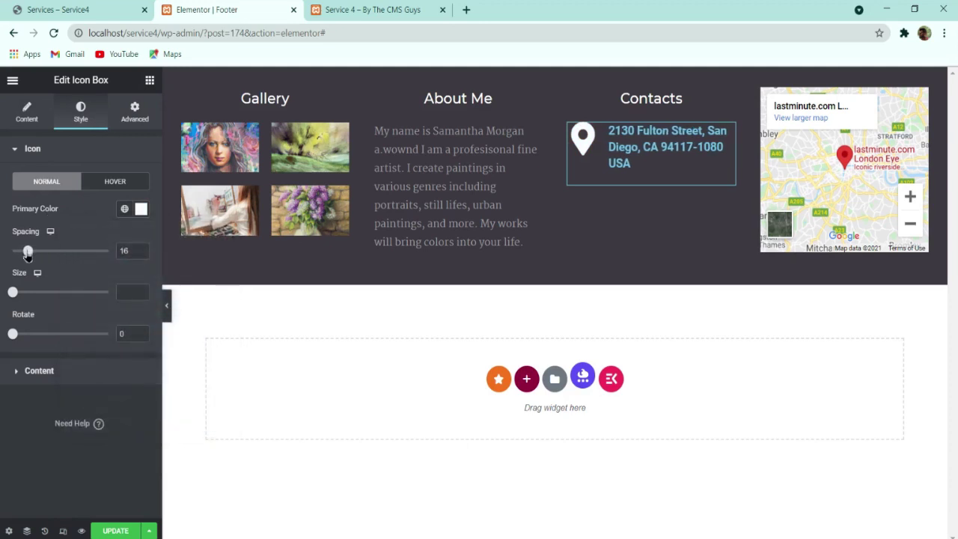
click(140, 253)
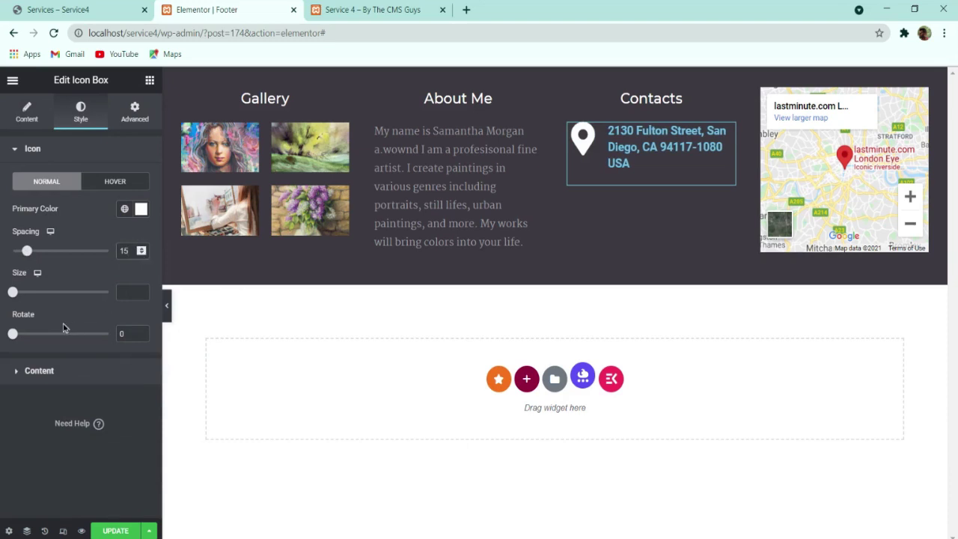
mouse_move(12, 294)
mouse_down()
mouse_move(37, 294)
mouse_move(21, 294)
mouse_up()
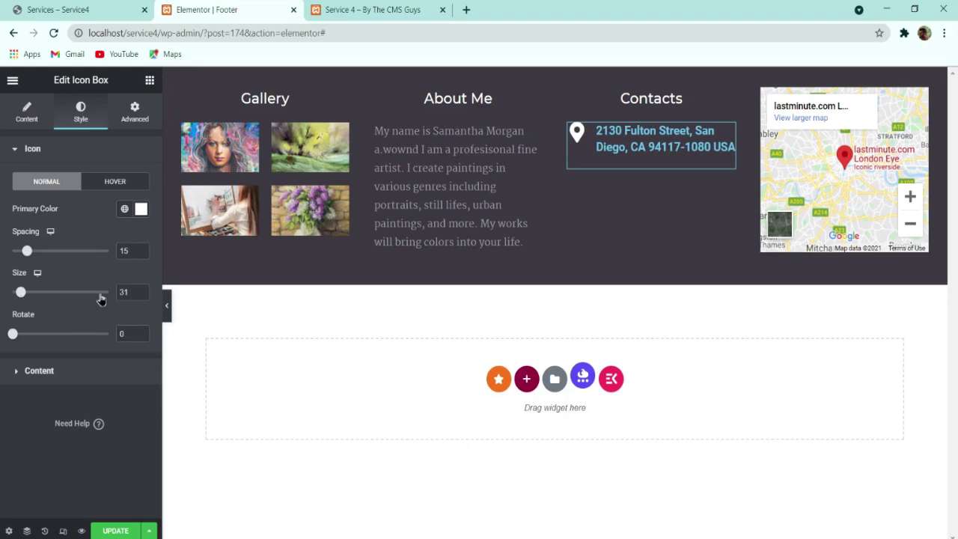
key(Down)
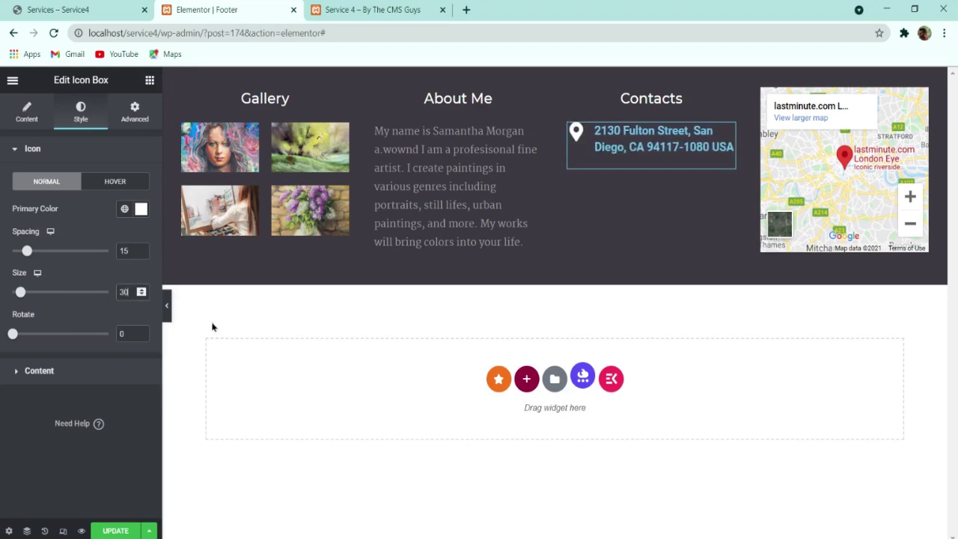
click(43, 6)
click(214, 9)
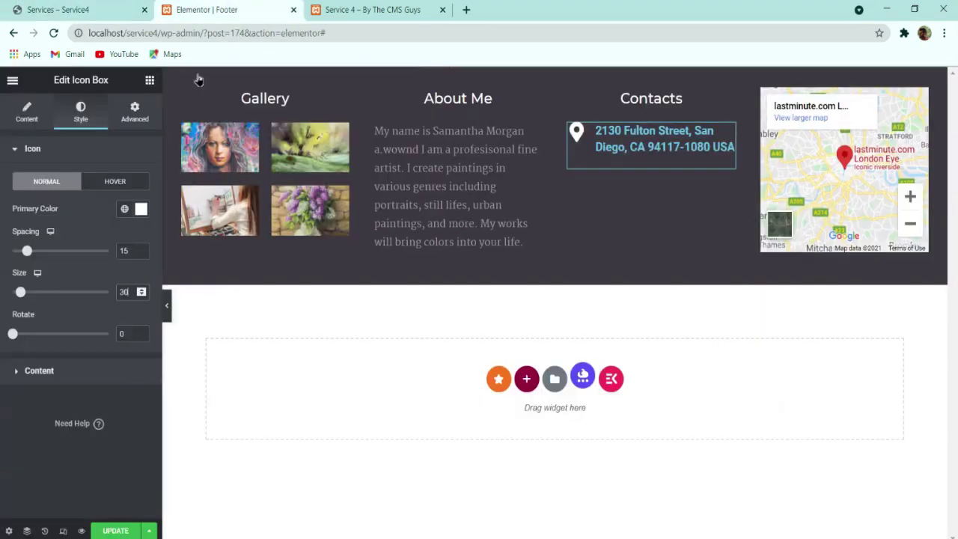
key(Down)
key(Down)
key(Down)
key(Down)
key(Down)
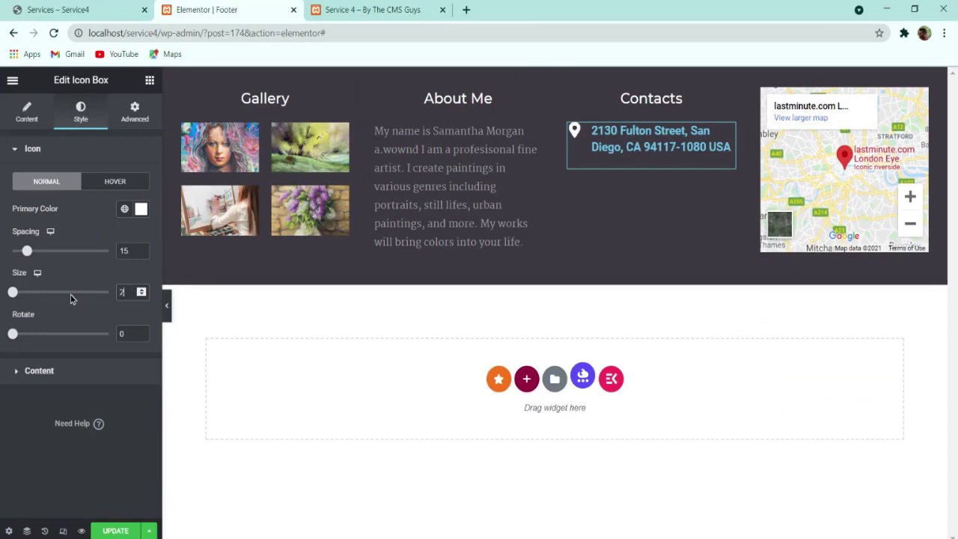
Step: Keep the address left-aligned with the pin at the top, and set title spacing to 0
click(38, 368)
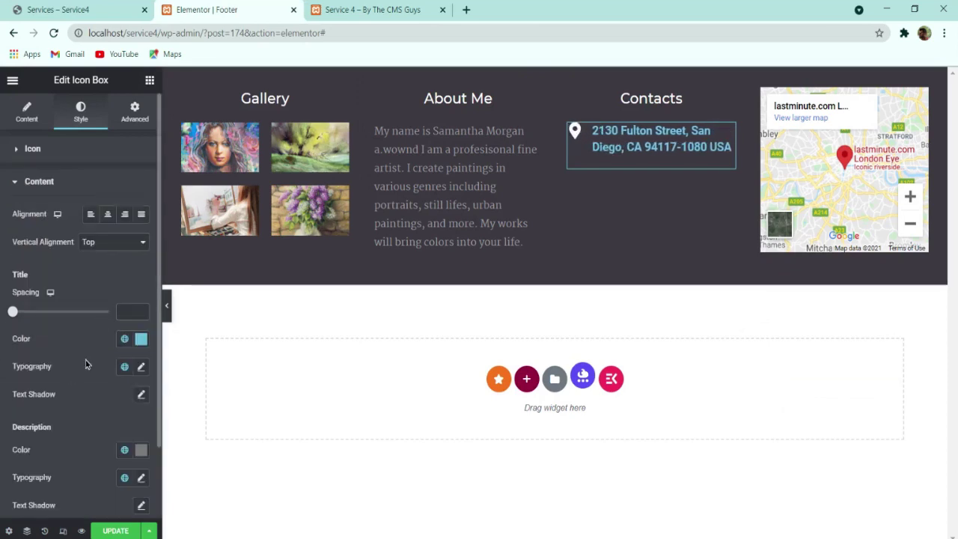
click(105, 243)
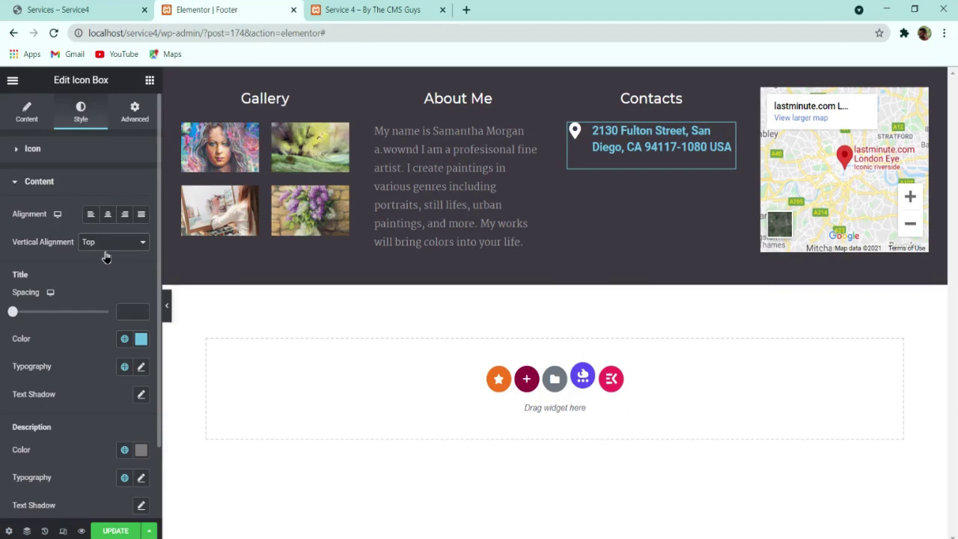
click(110, 262)
click(112, 256)
click(90, 216)
click(107, 217)
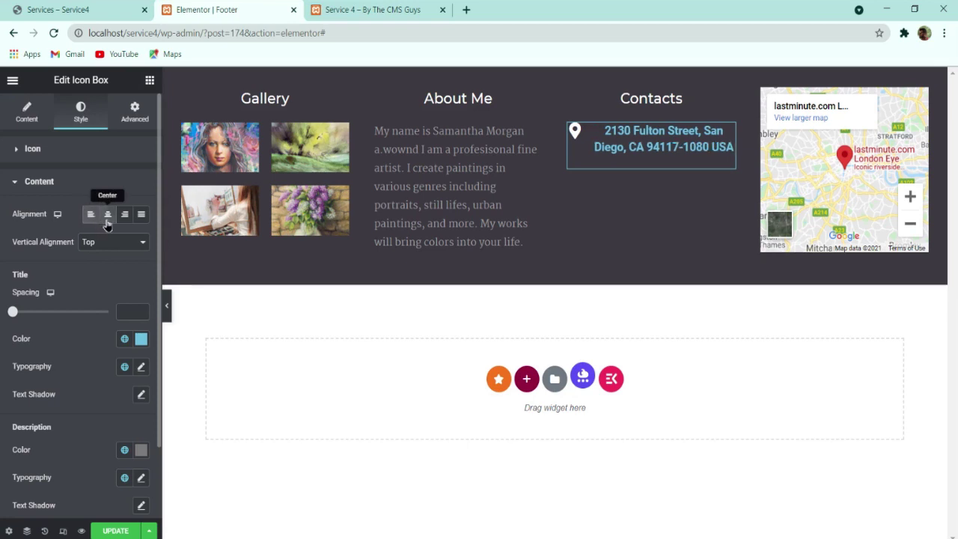
click(90, 215)
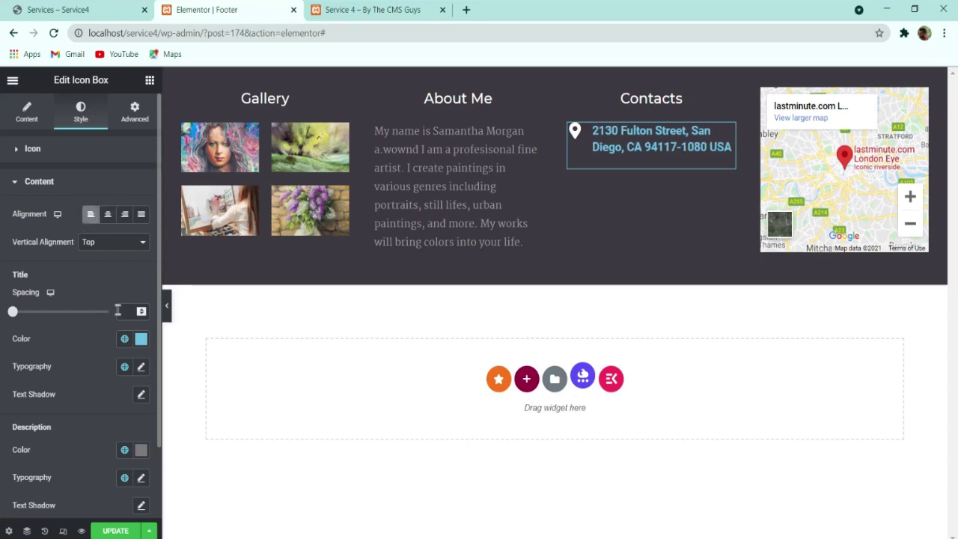
mouse_move(12, 314)
mouse_down()
mouse_move(35, 315)
mouse_move(5, 315)
mouse_up()
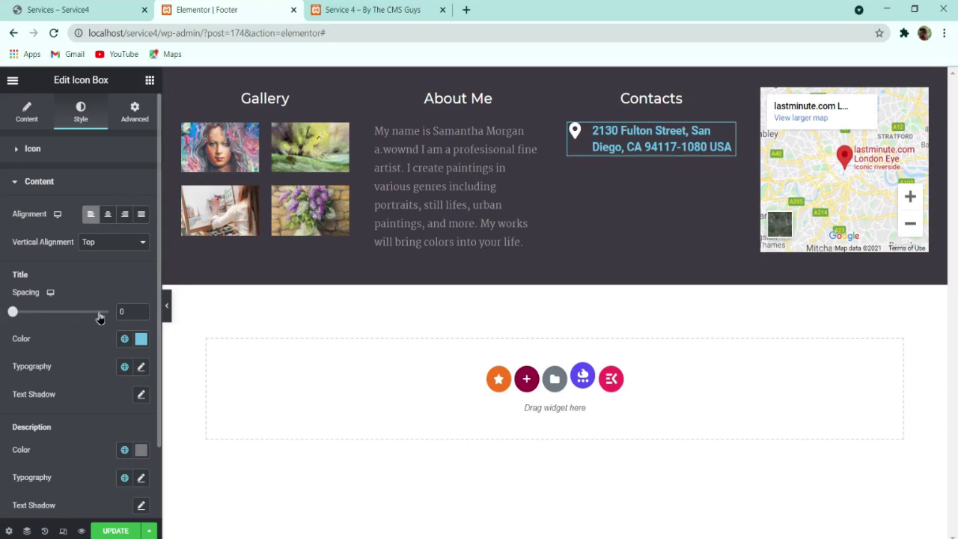
scroll(99, 318, down, 2)
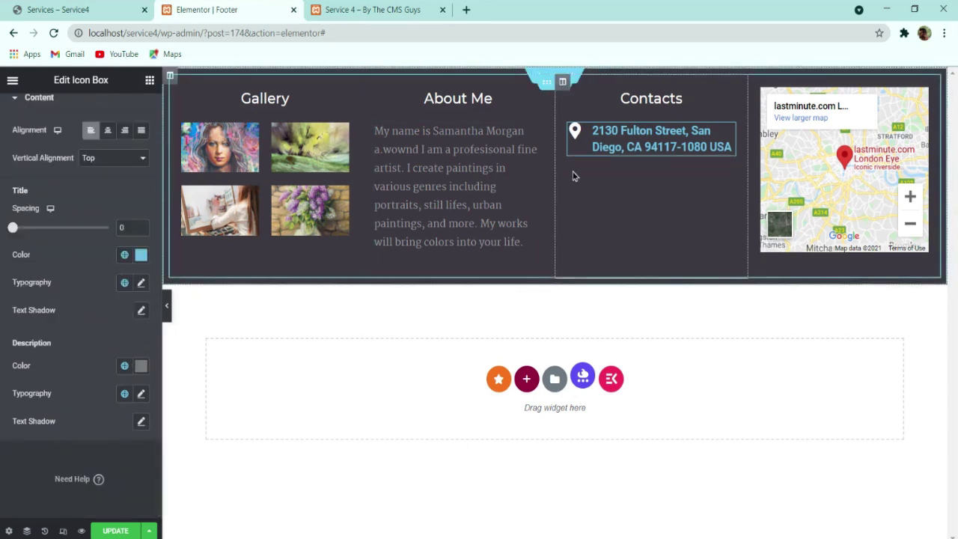
Step: Give the address title the About Me grey #9E9EA0
click(142, 255)
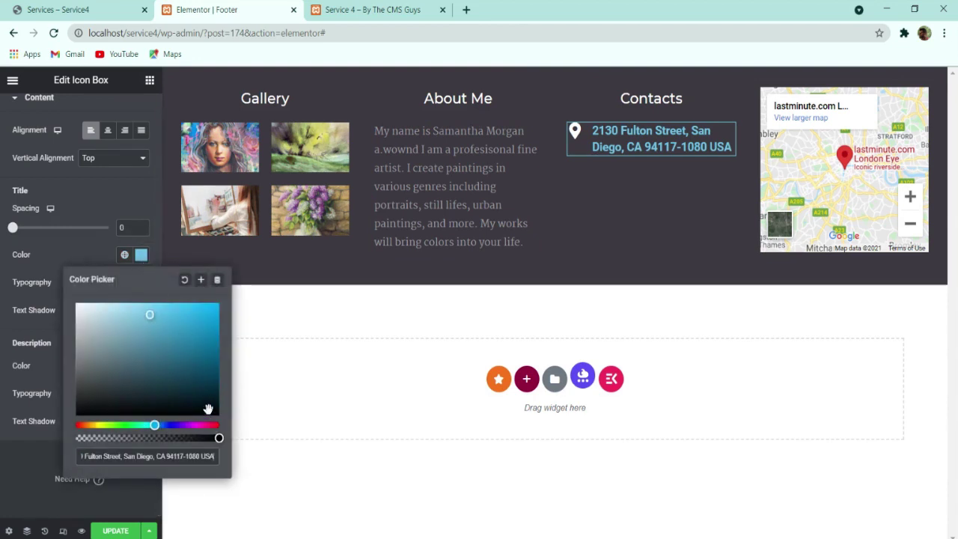
key(ctrl+a)
key(BackSpace)
click(427, 214)
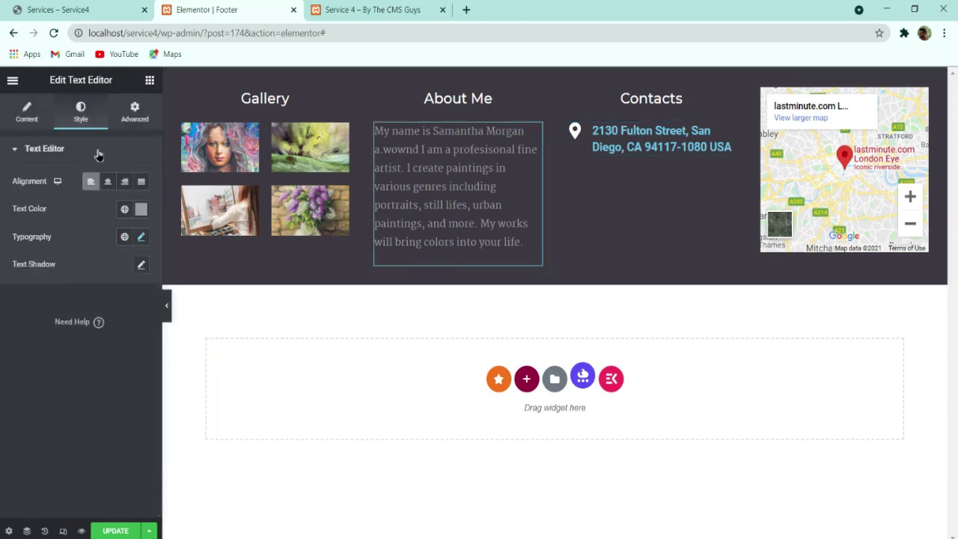
click(141, 210)
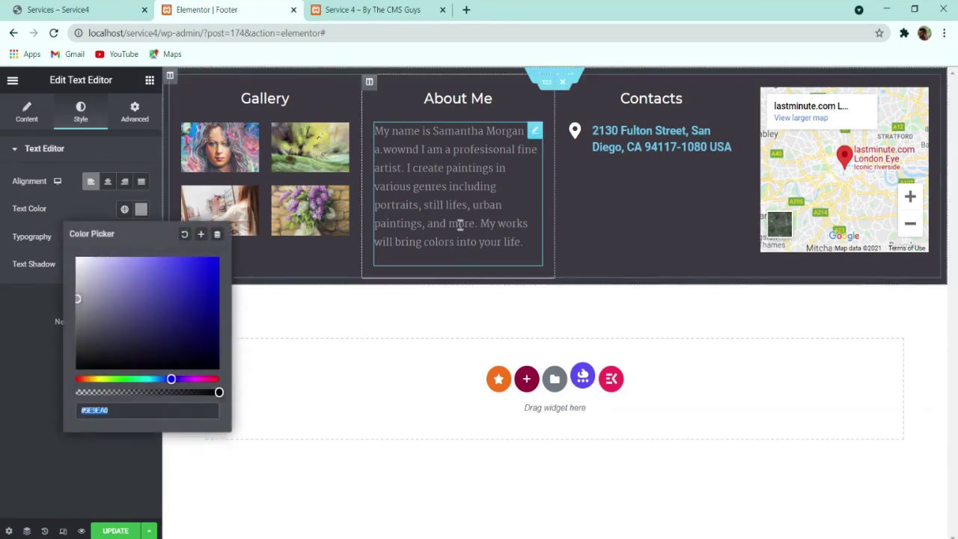
click(634, 149)
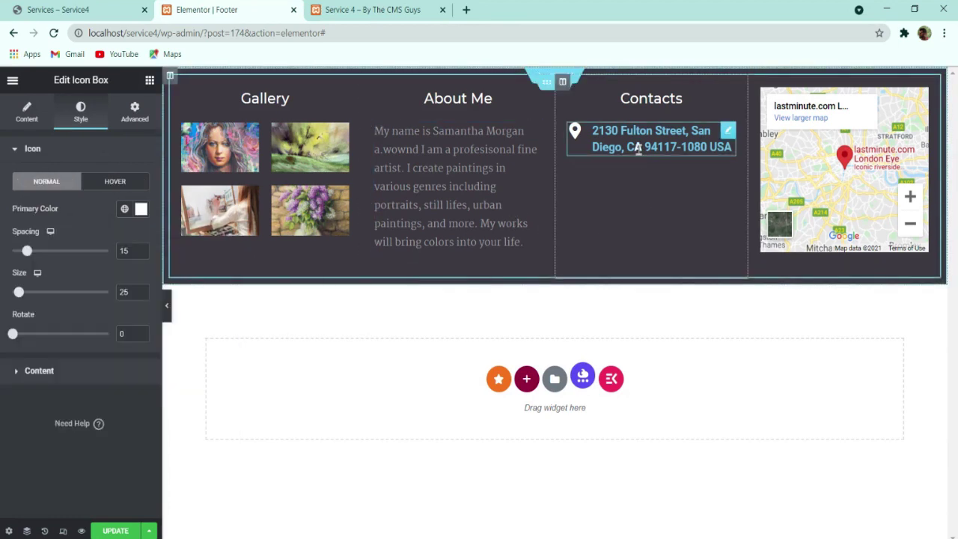
click(76, 377)
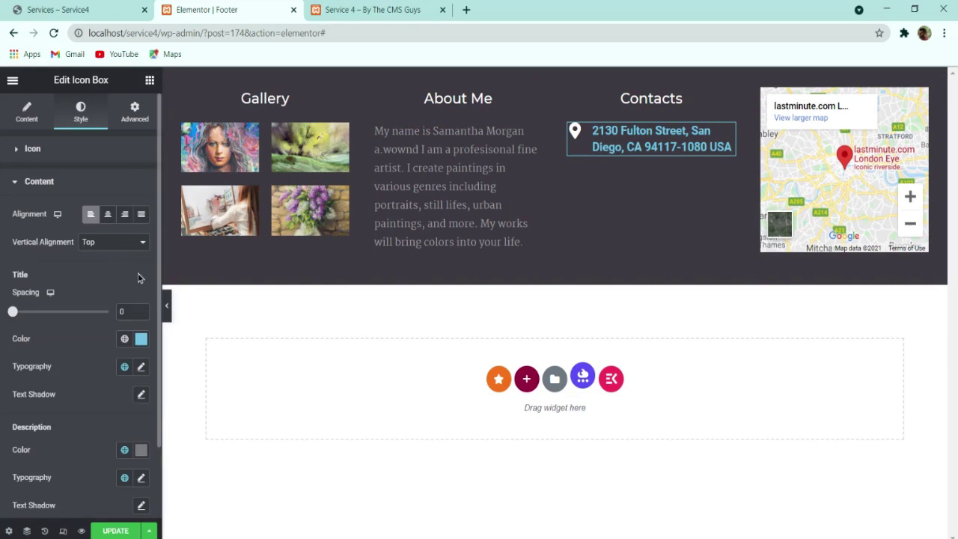
click(140, 338)
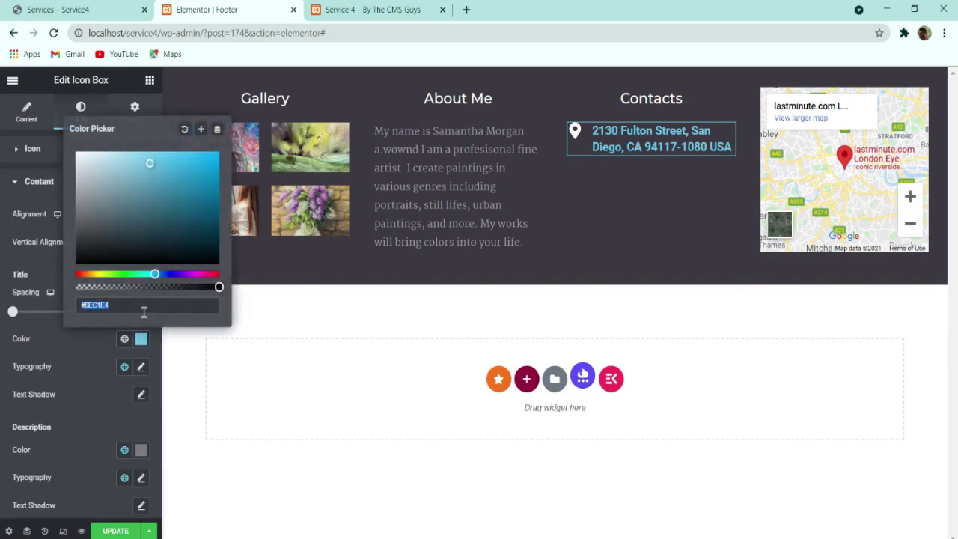
text(9e9)
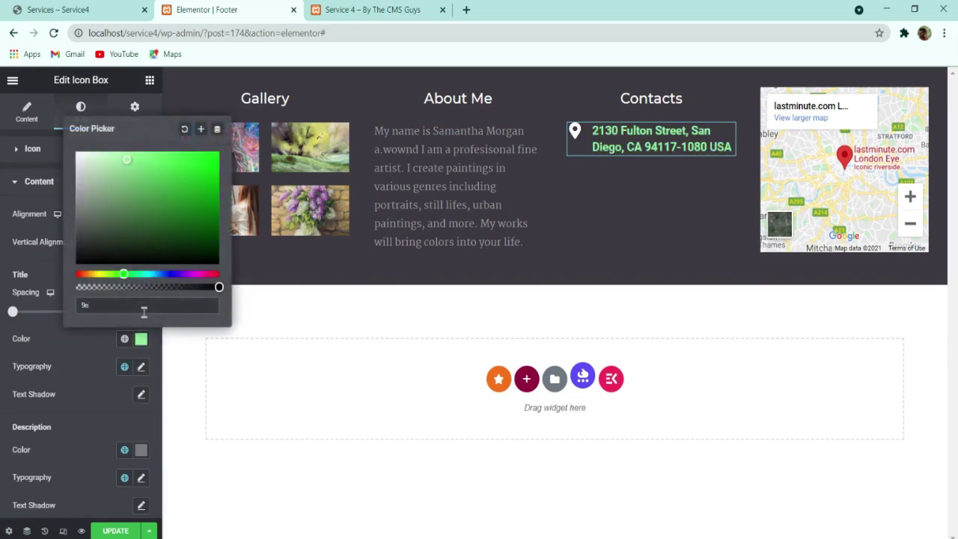
text(9ea)
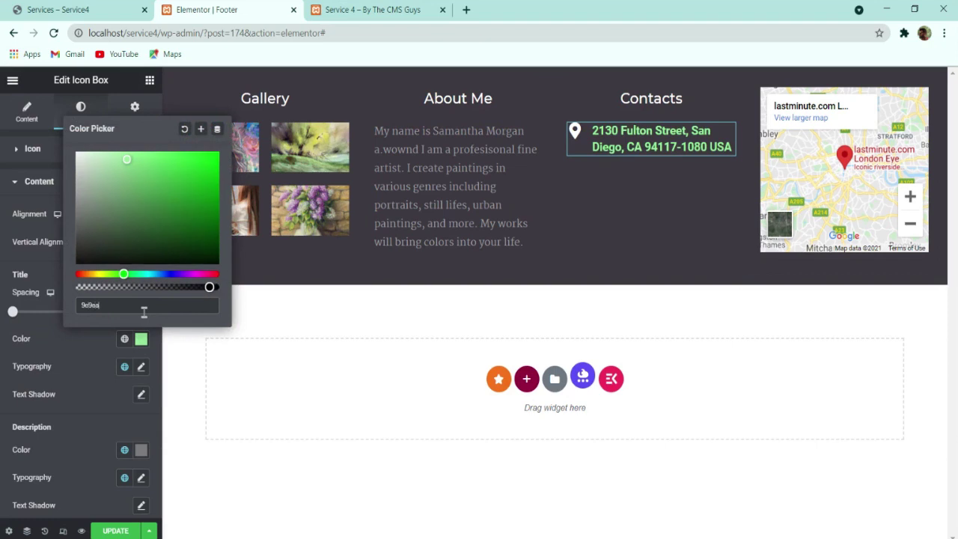
text(0)
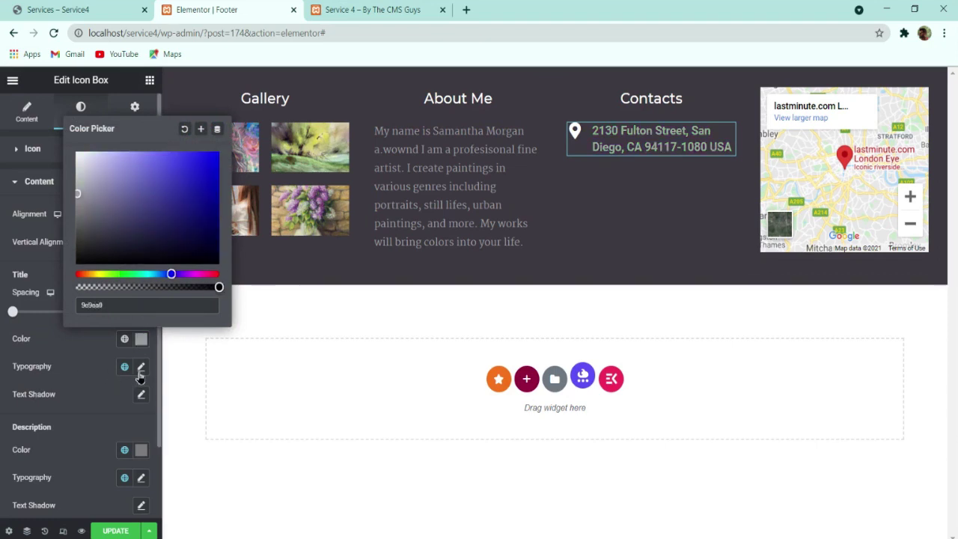
Step: Set the address to Martel 16 with line height 25, and vertically centre the pin
click(140, 370)
click(109, 436)
text(marte)
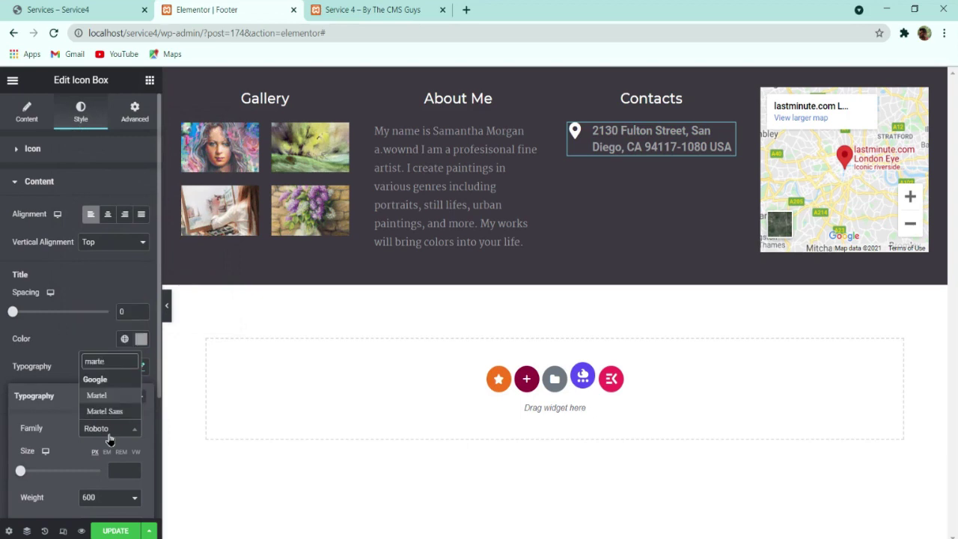
key(Return)
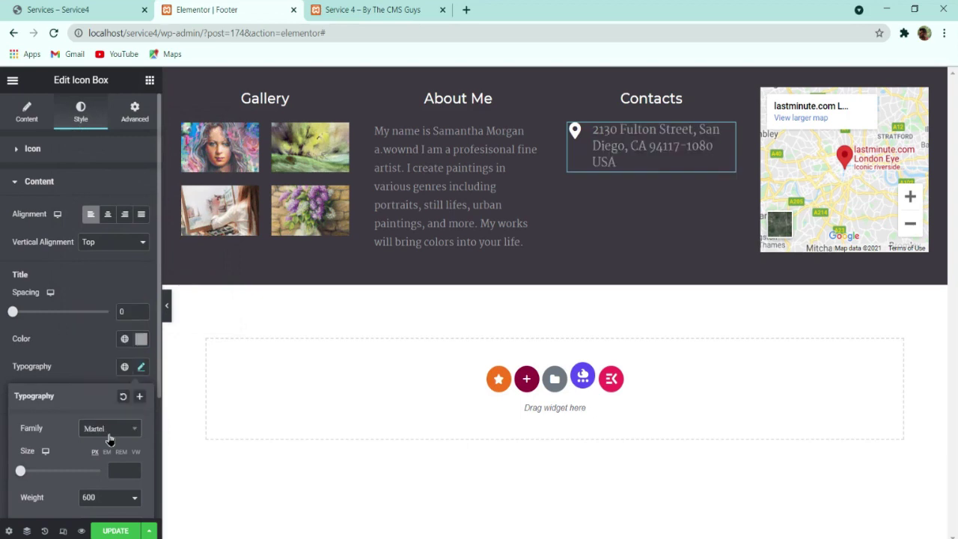
text(16)
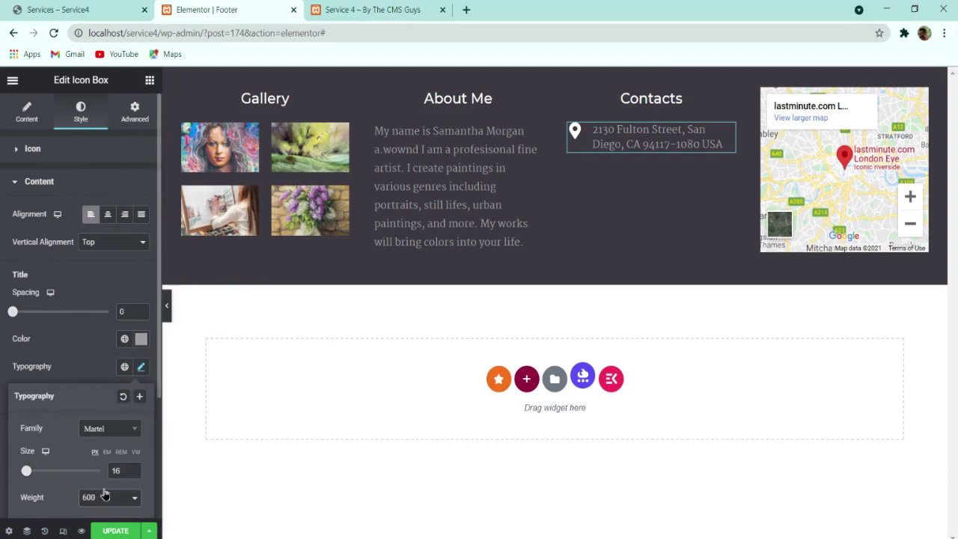
scroll(103, 456, down, 2)
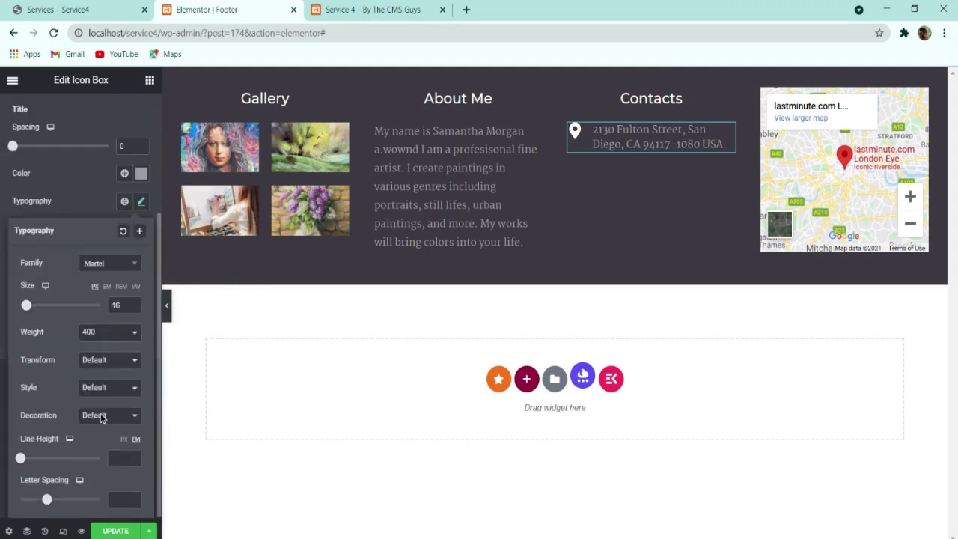
click(118, 456)
text(25)
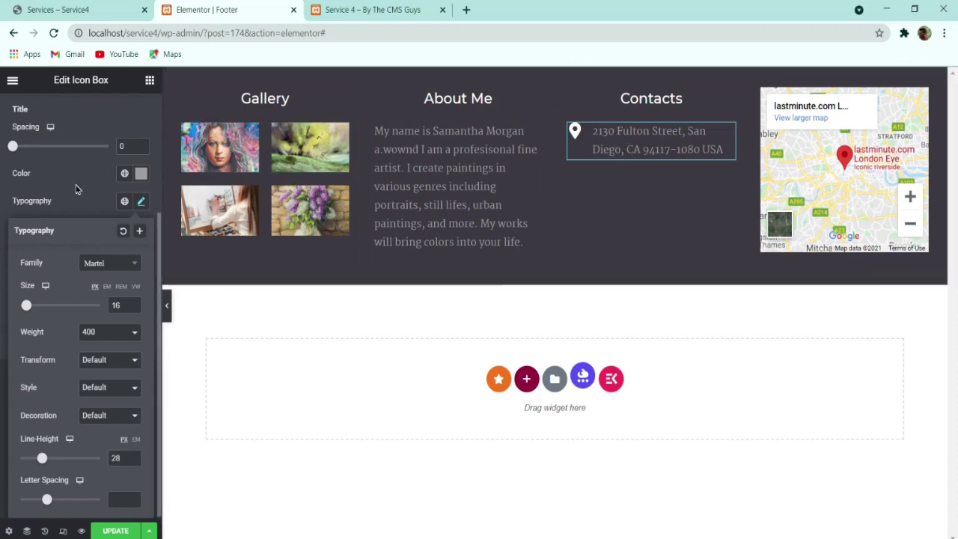
click(78, 217)
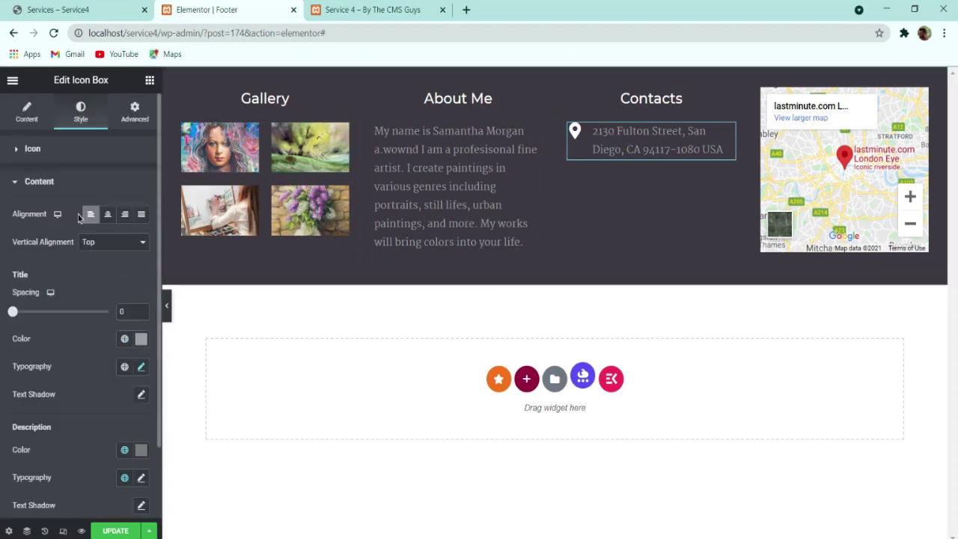
click(96, 256)
Step: Duplicate the contact address box twice so the Contacts column has three entries
right_click(613, 154)
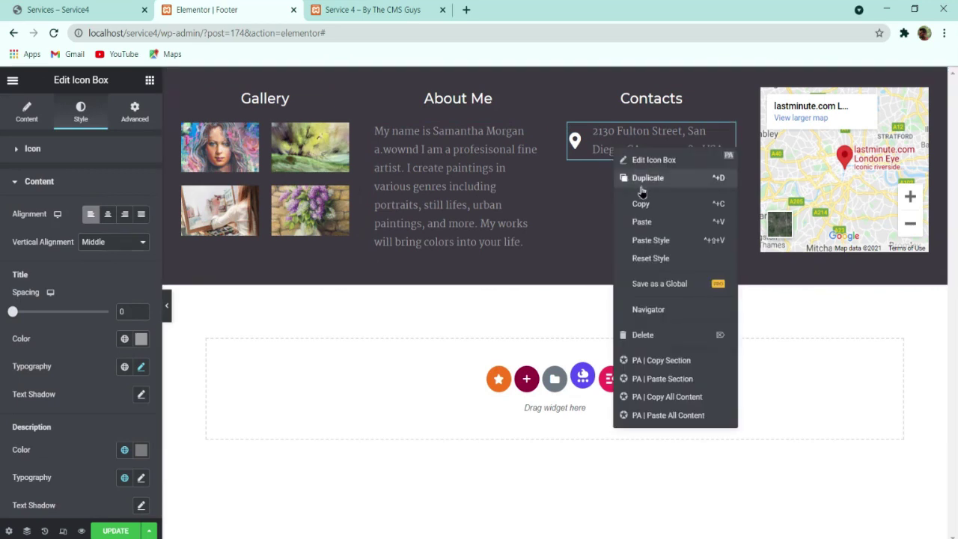
click(642, 181)
right_click(637, 187)
click(642, 218)
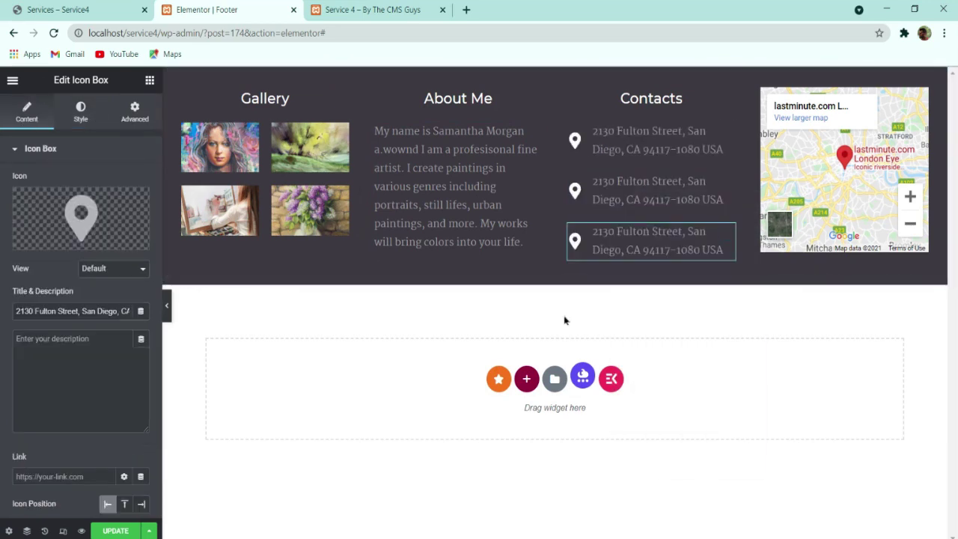
Step: Copy the phone number from the live Services footer and select the second contact box
click(82, 9)
drag(604, 374, 509, 376)
key(ctrl+c)
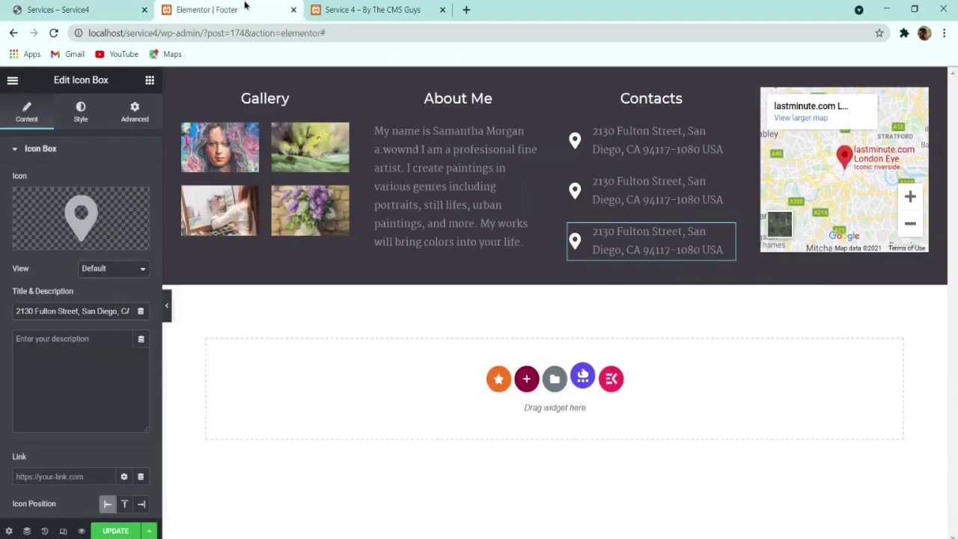
click(253, 11)
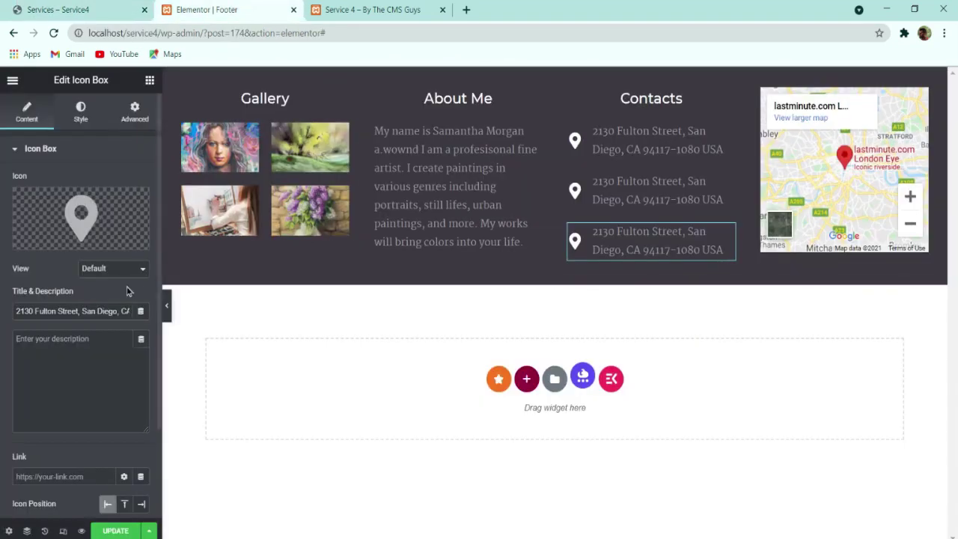
click(637, 187)
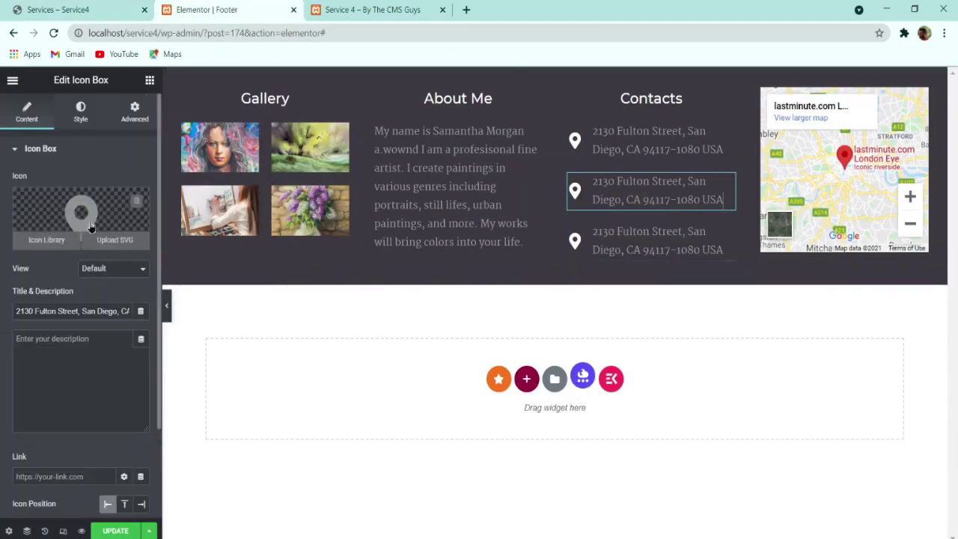
Step: Give the second box the Phone alt icon and the pasted phone number as its title
click(81, 224)
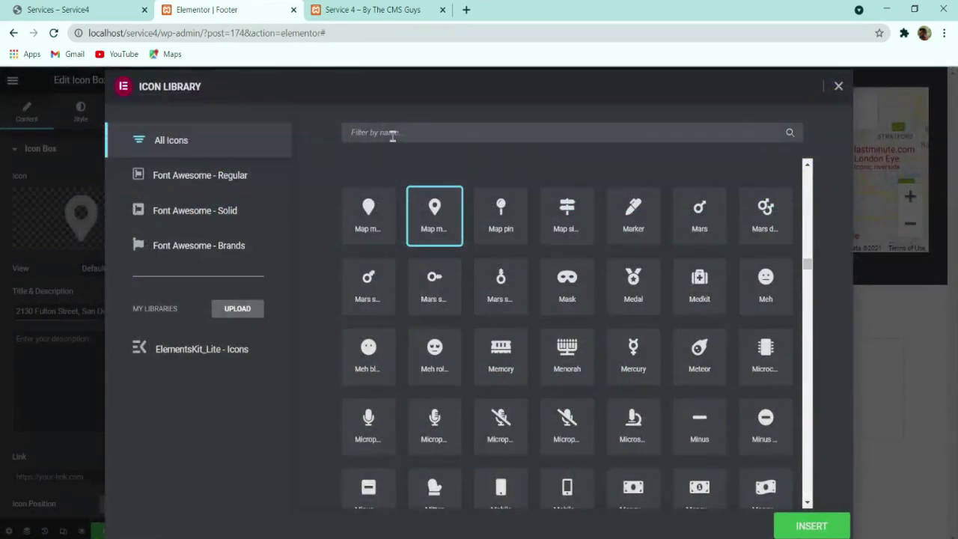
click(75, 9)
click(204, 8)
text(phone)
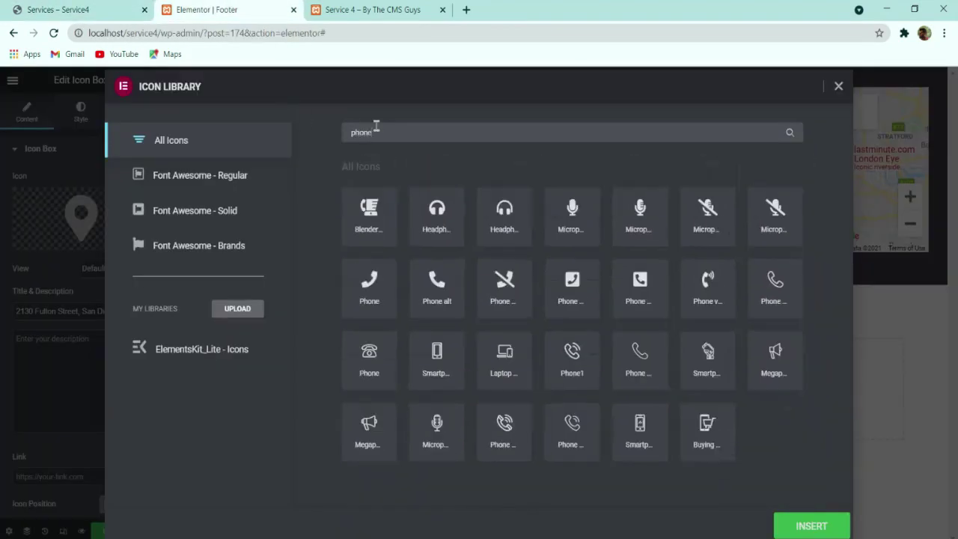
click(426, 289)
click(793, 524)
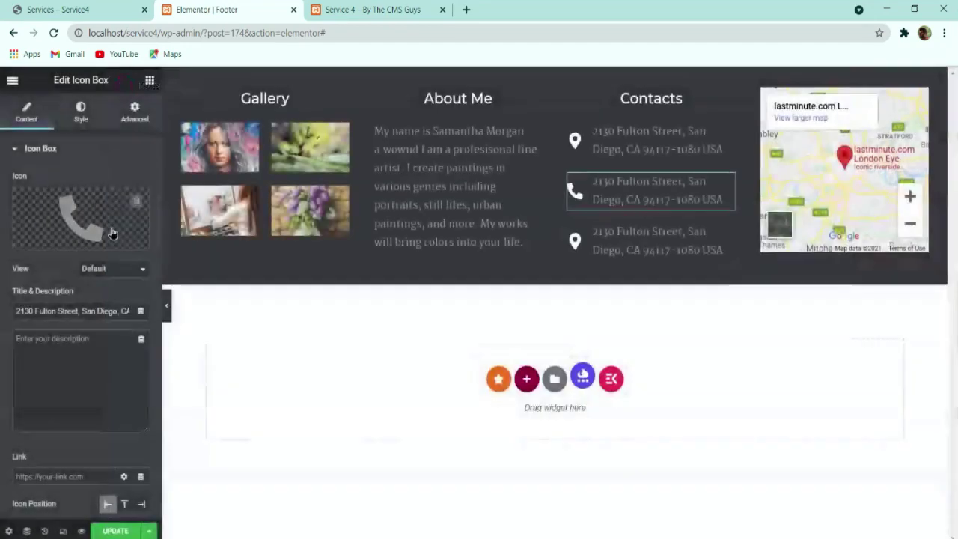
triple_click(89, 310)
key(ctrl+v)
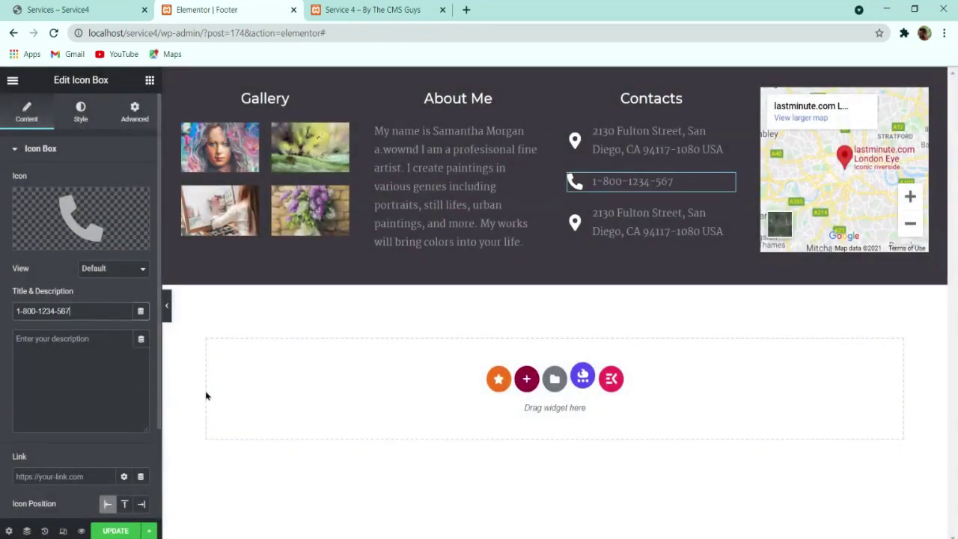
click(81, 113)
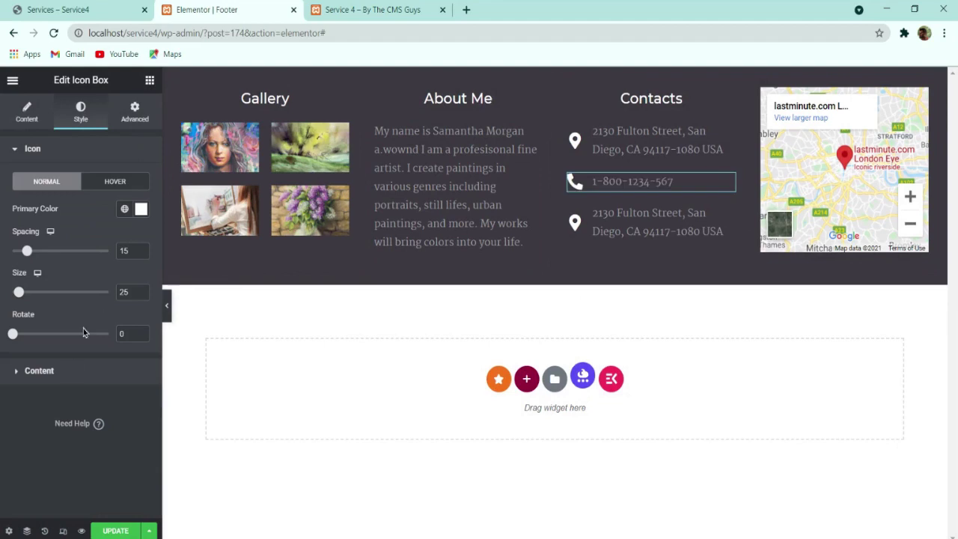
click(73, 372)
scroll(120, 377, down, 2)
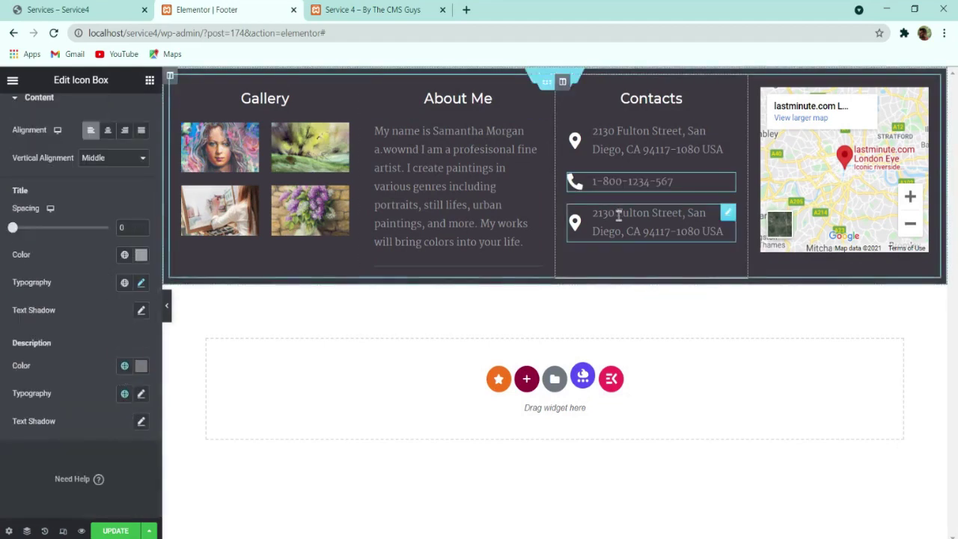
Step: Copy the email address from the live footer and open the third entry's icon choices
click(98, 7)
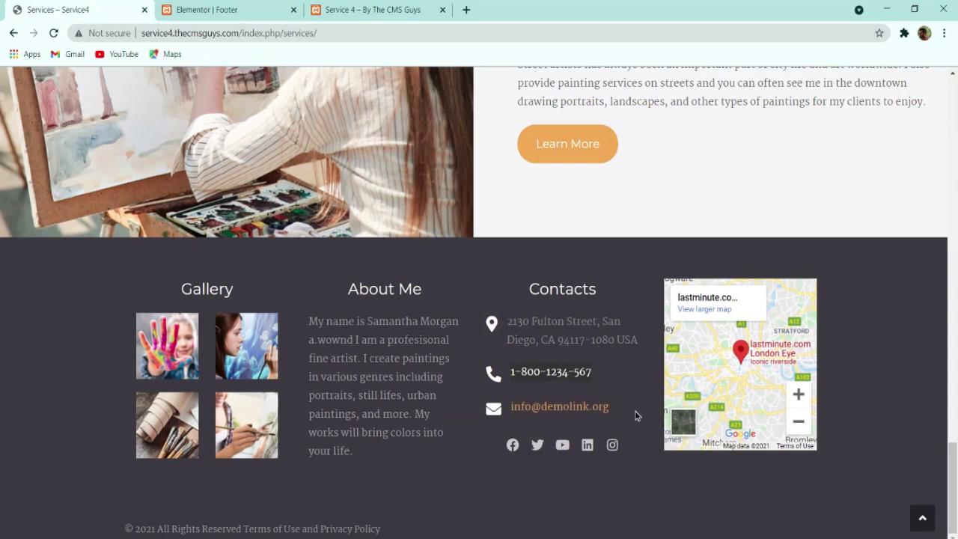
drag(603, 406, 507, 410)
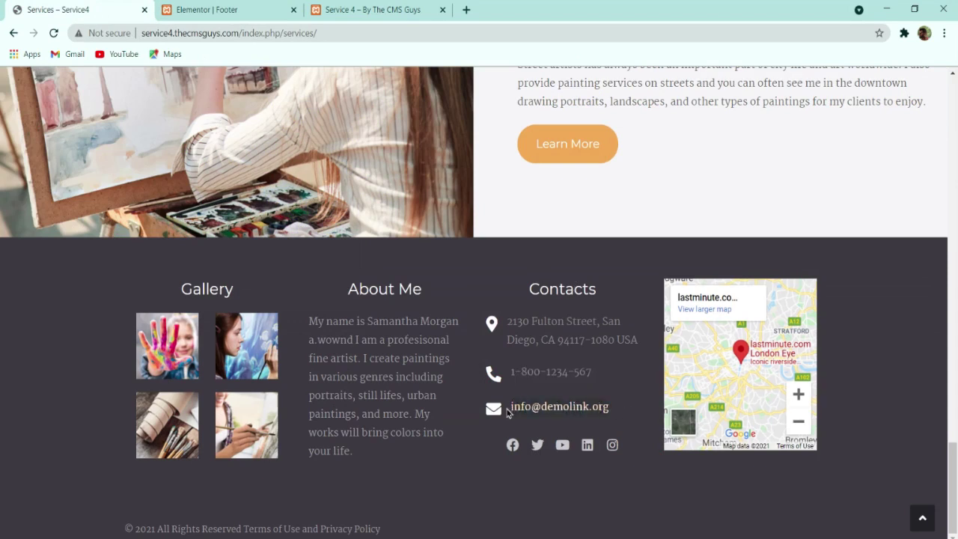
click(217, 10)
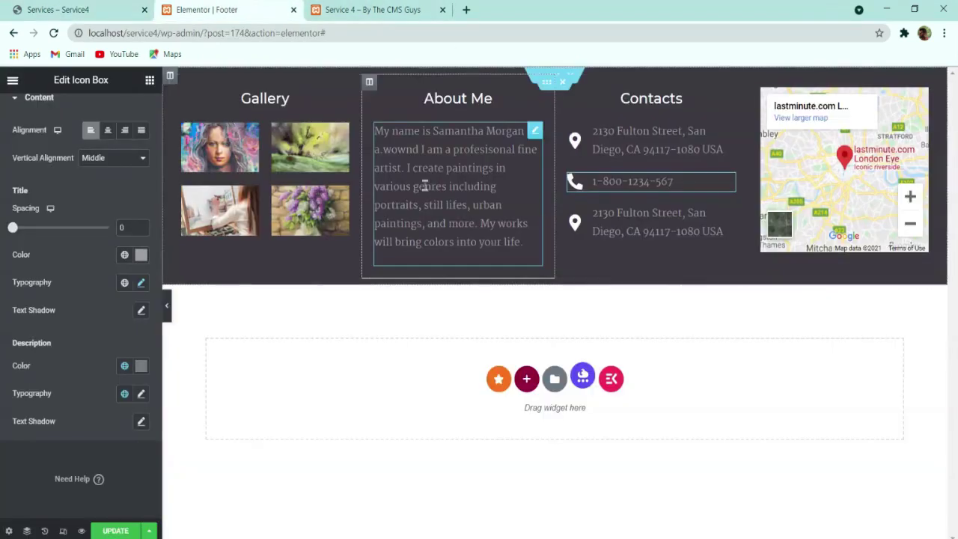
click(626, 217)
click(101, 217)
click(79, 10)
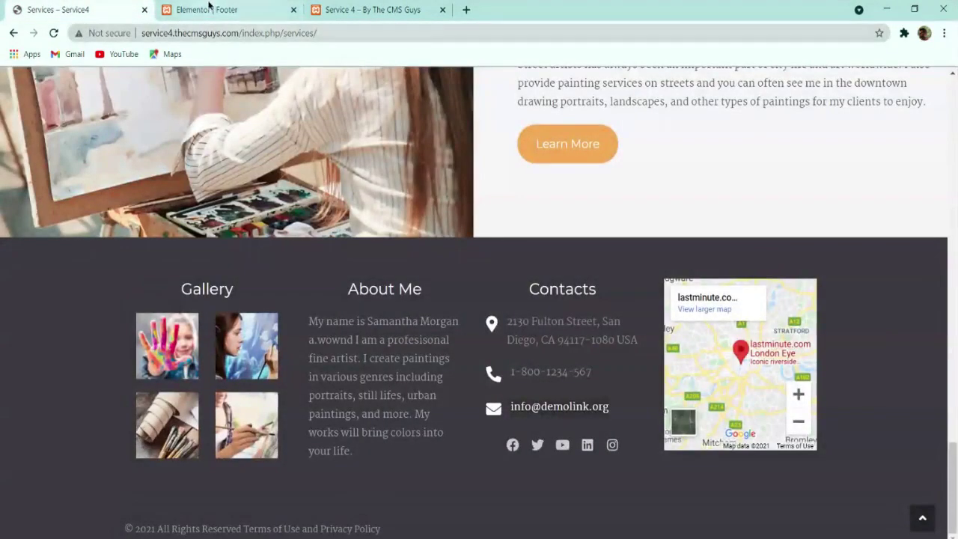
click(217, 10)
Step: Give the third contact entry the Envelope icon and replace its title with the contact e-mail address
click(453, 137)
text(mail)
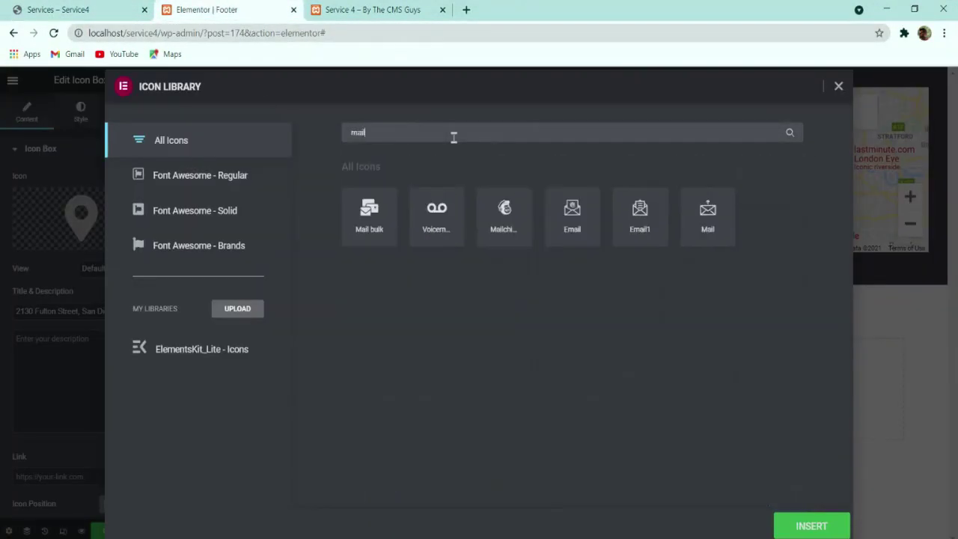
key(BackSpace)
key(BackSpace)
key(BackSpace)
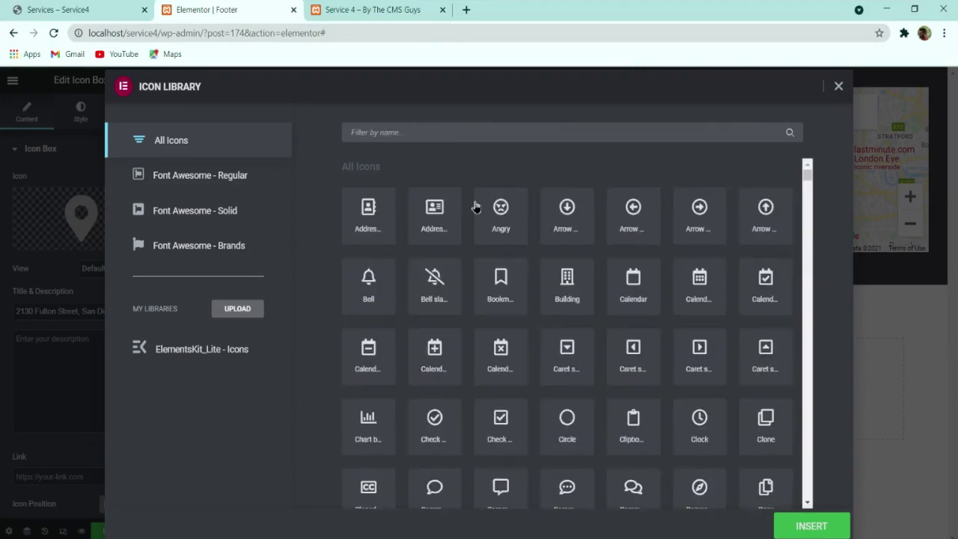
text(enve)
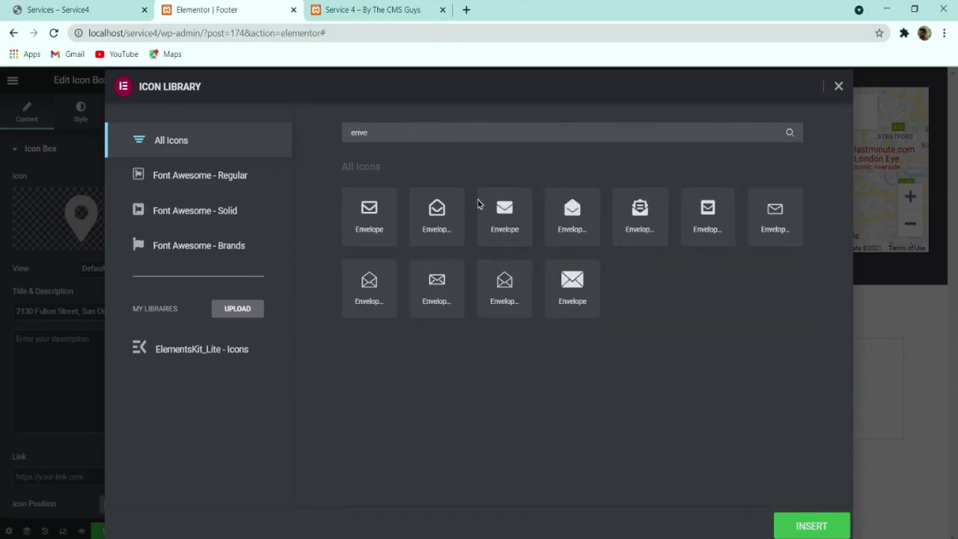
click(516, 225)
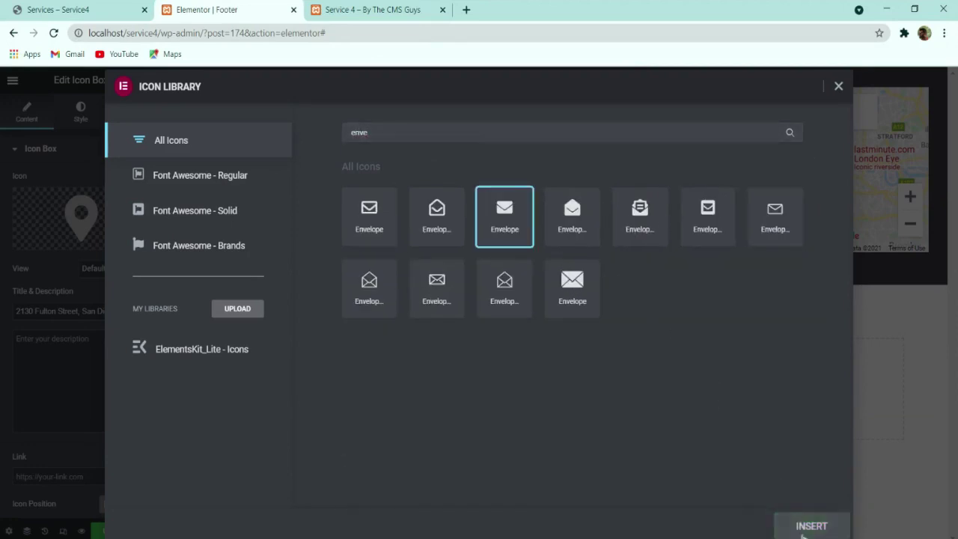
click(811, 525)
triple_click(88, 311)
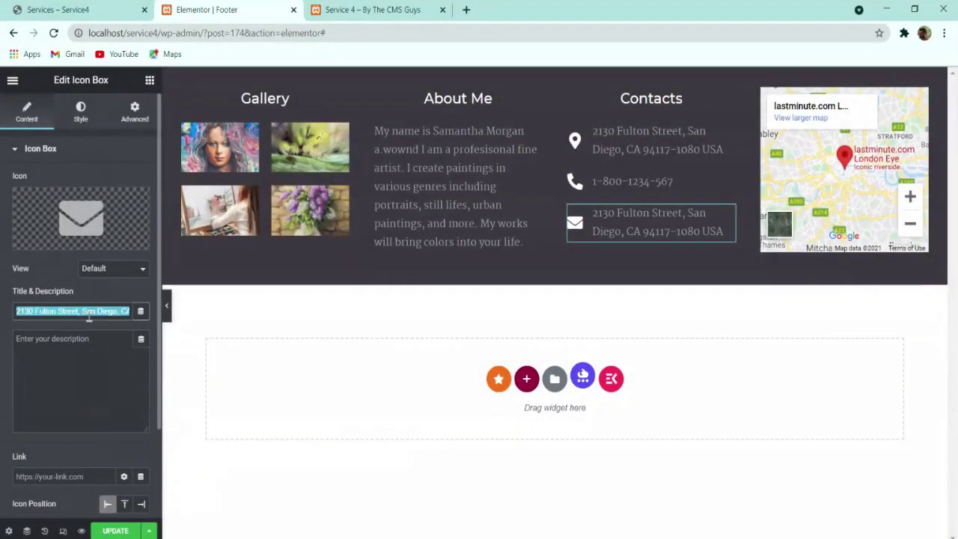
text(tea)
key(BackSpace)
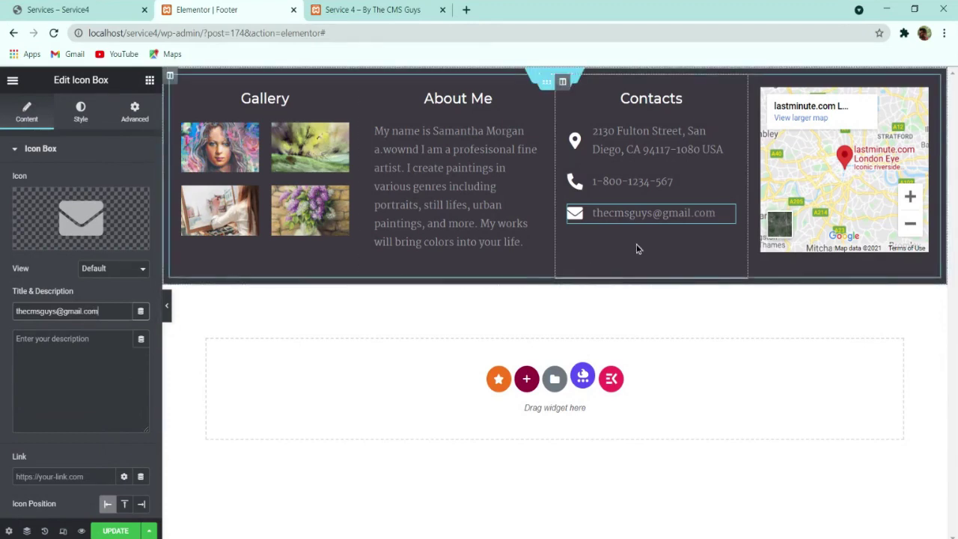
click(149, 80)
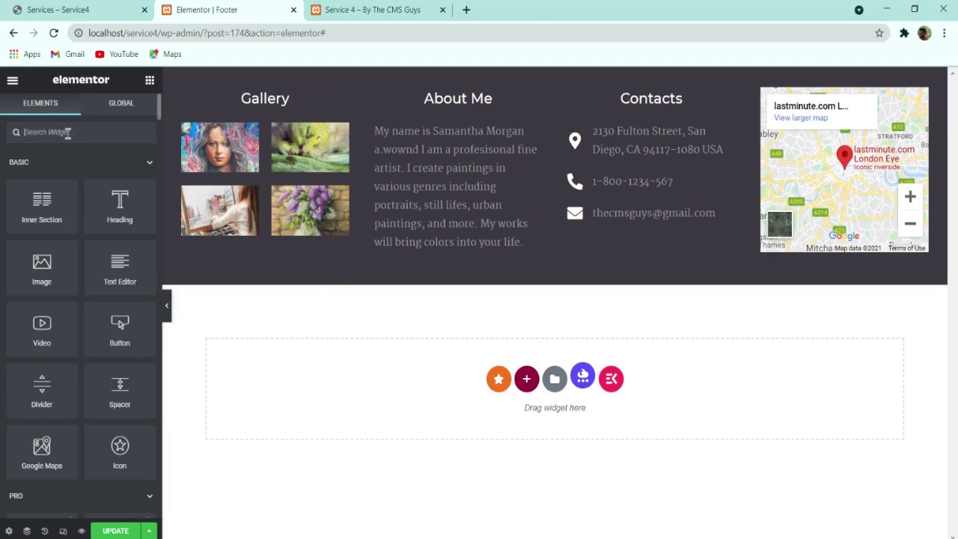
Step: Place a Social Icons widget beneath the email row in the Contacts column
click(67, 131)
text(soci)
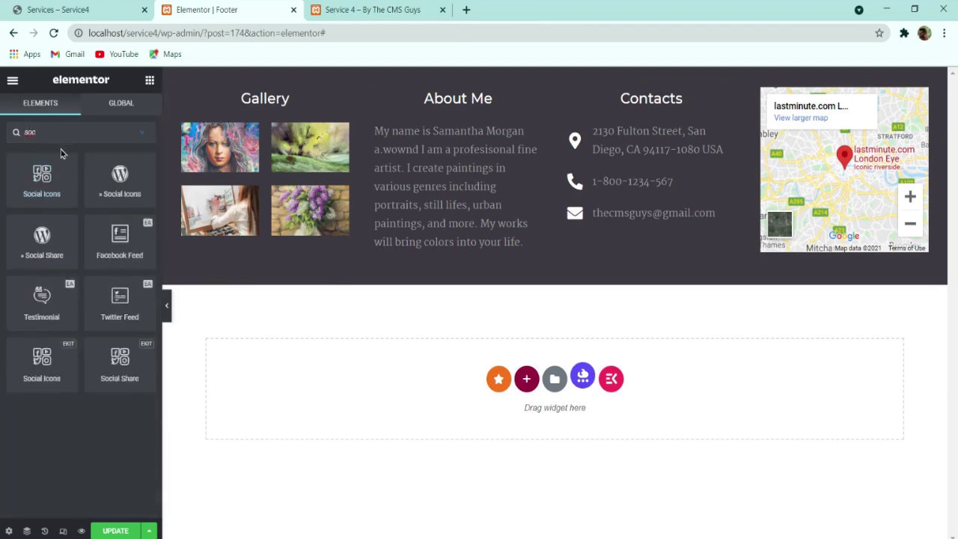
drag(55, 185, 641, 217)
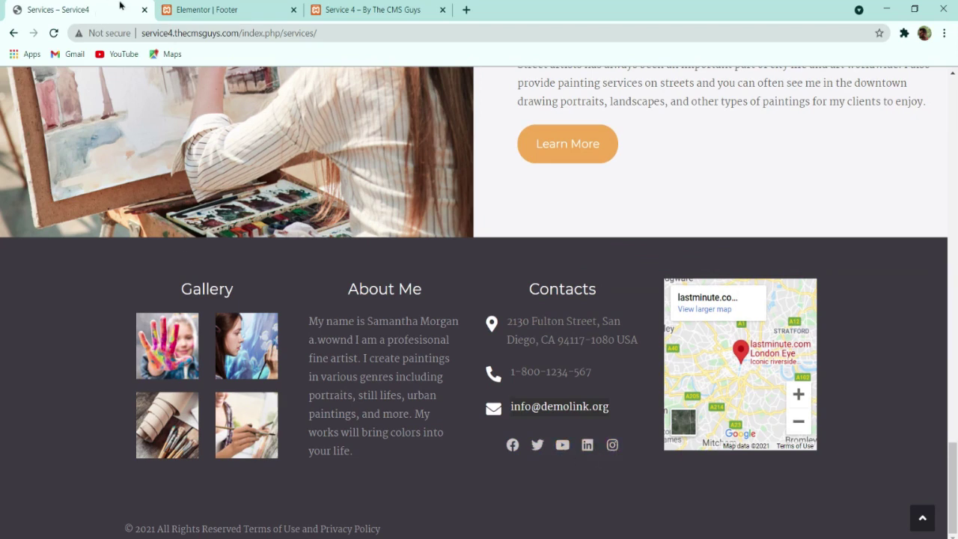
click(175, 8)
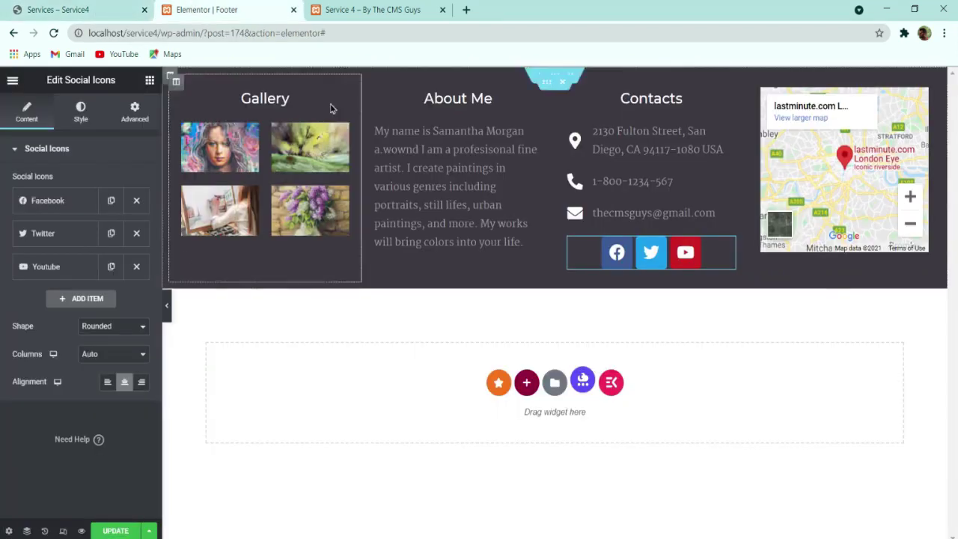
Step: Add a LinkedIn item to the social icons
click(66, 298)
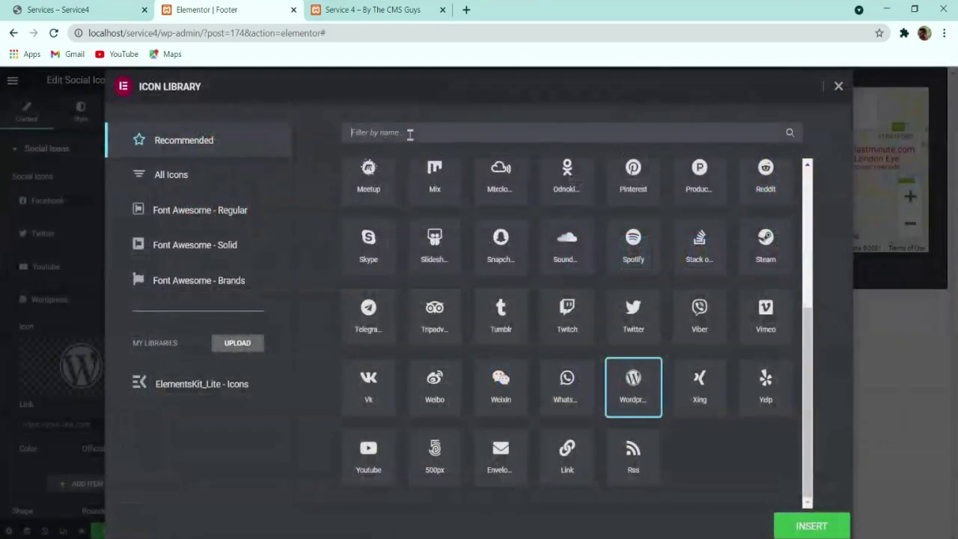
click(410, 133)
text(lin)
click(377, 218)
click(786, 526)
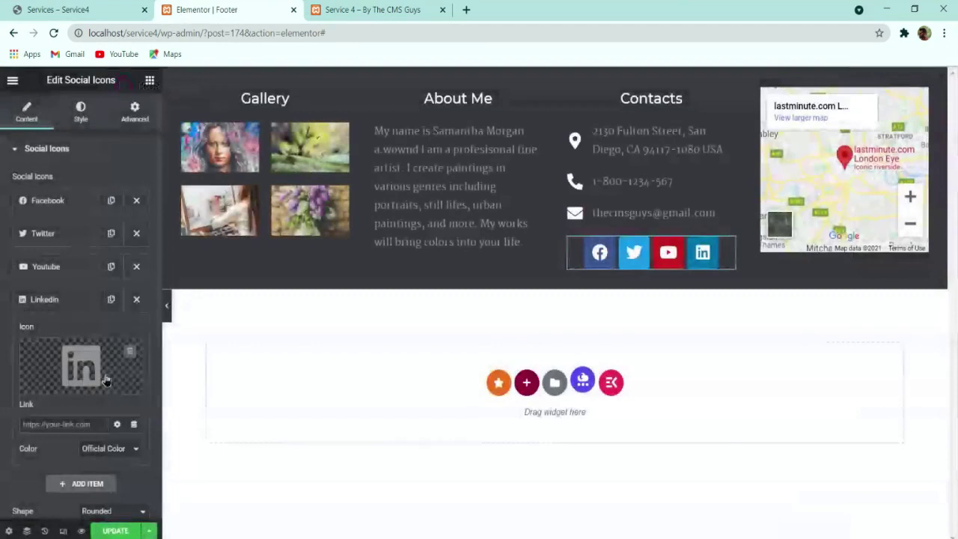
click(74, 301)
Step: Add an Instagram item to the social icons
click(80, 331)
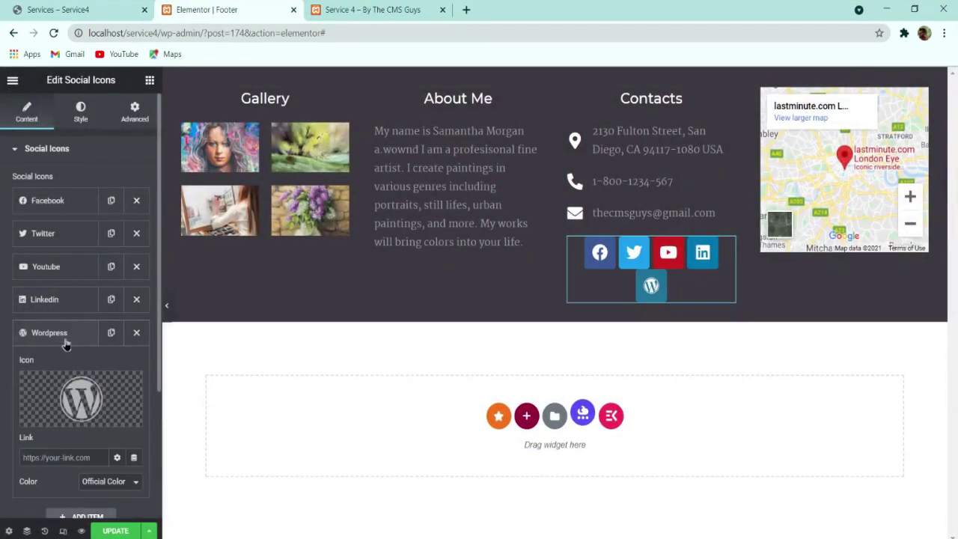
click(81, 398)
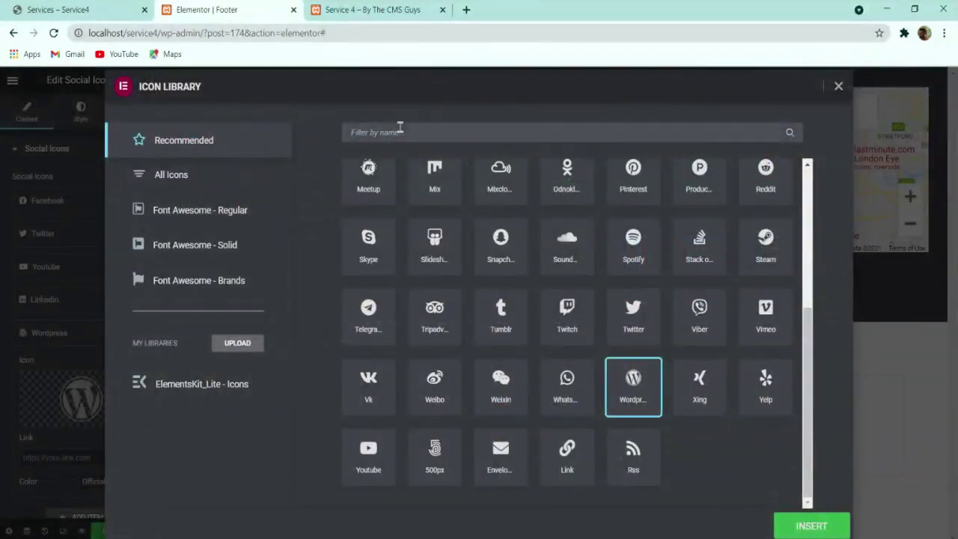
click(400, 131)
text(ins)
click(367, 237)
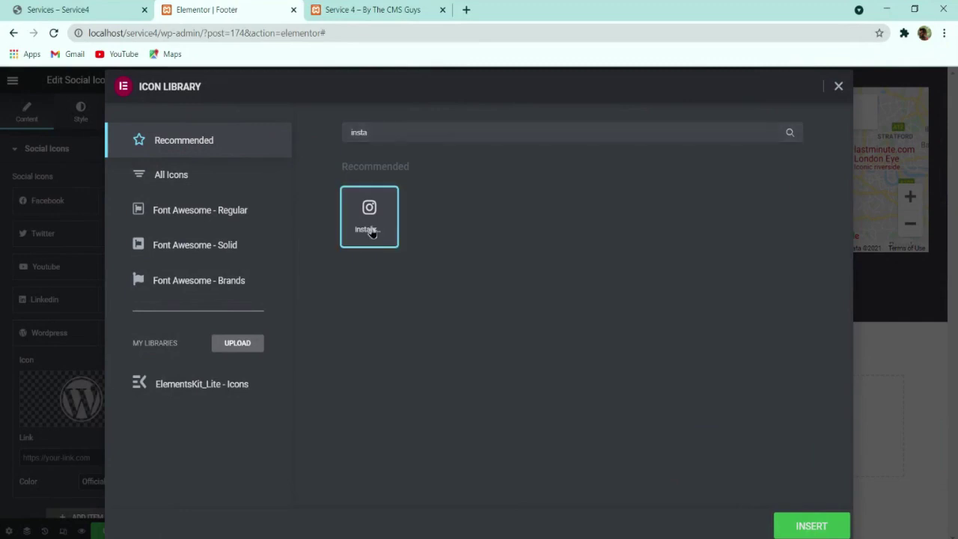
click(793, 523)
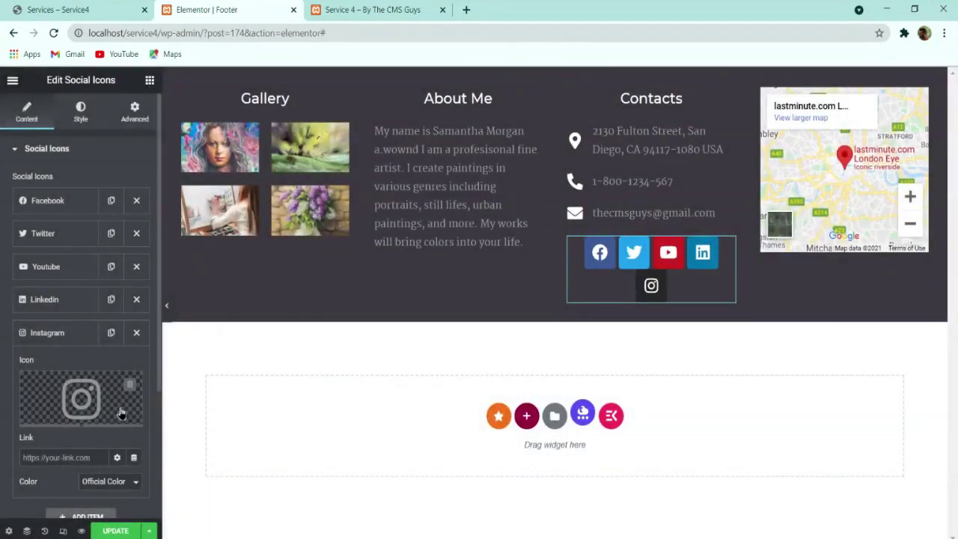
click(82, 116)
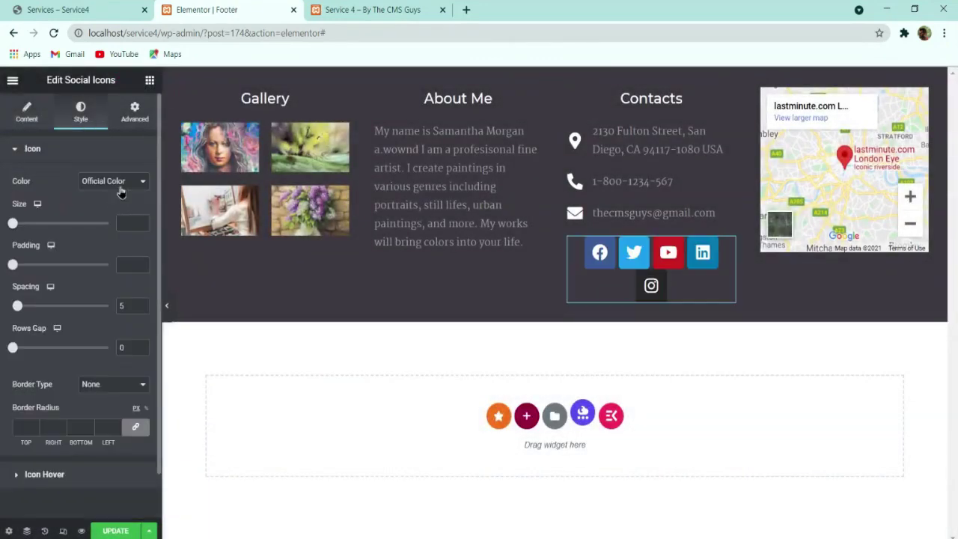
Step: Switch the social icons to custom colours, comparing against the live footer's icons
click(116, 196)
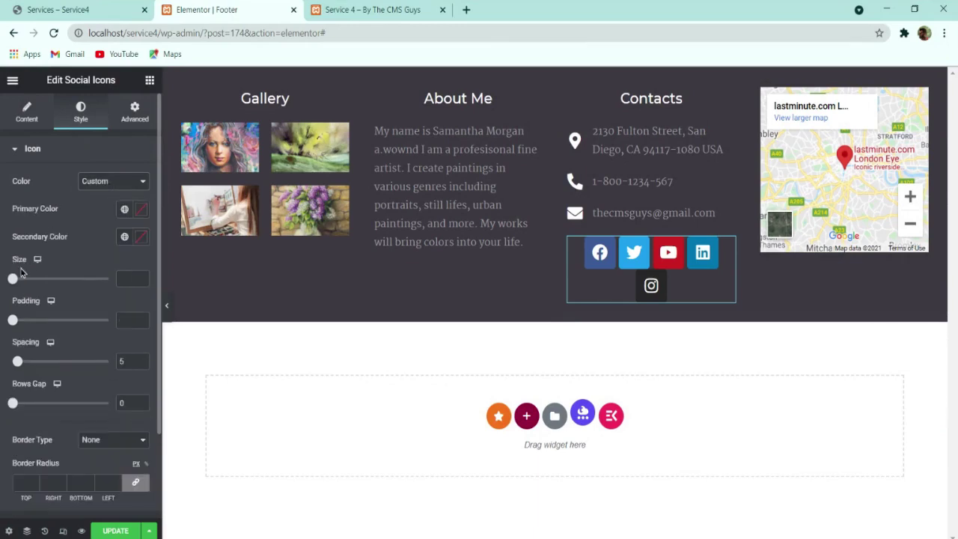
click(75, 10)
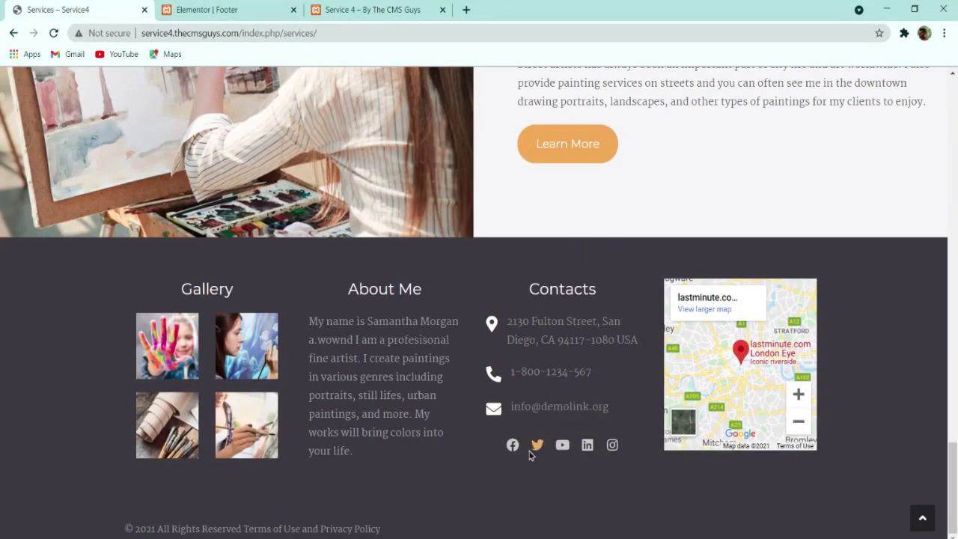
click(221, 10)
click(97, 9)
click(236, 8)
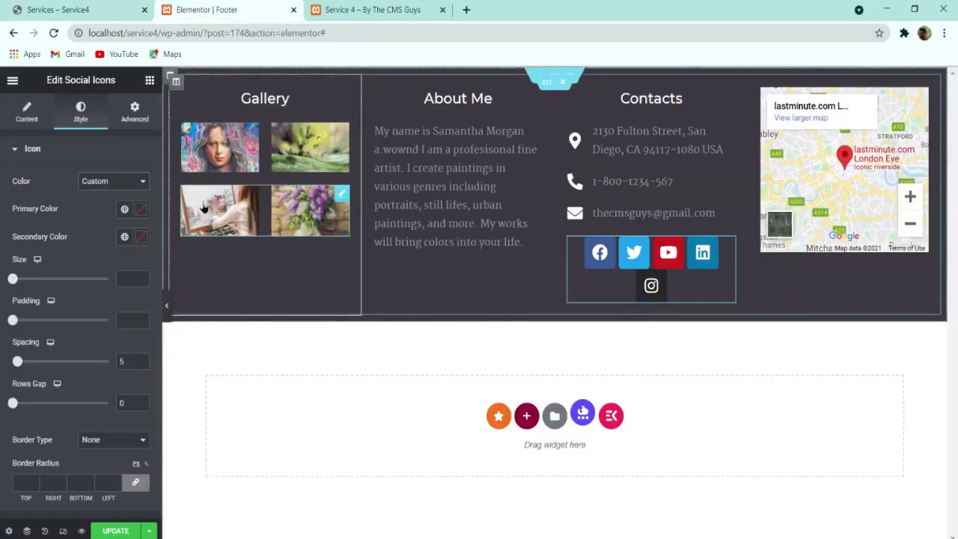
Step: Make the icon backgrounds fully transparent and the glyphs #9e9ea0 grey
click(141, 215)
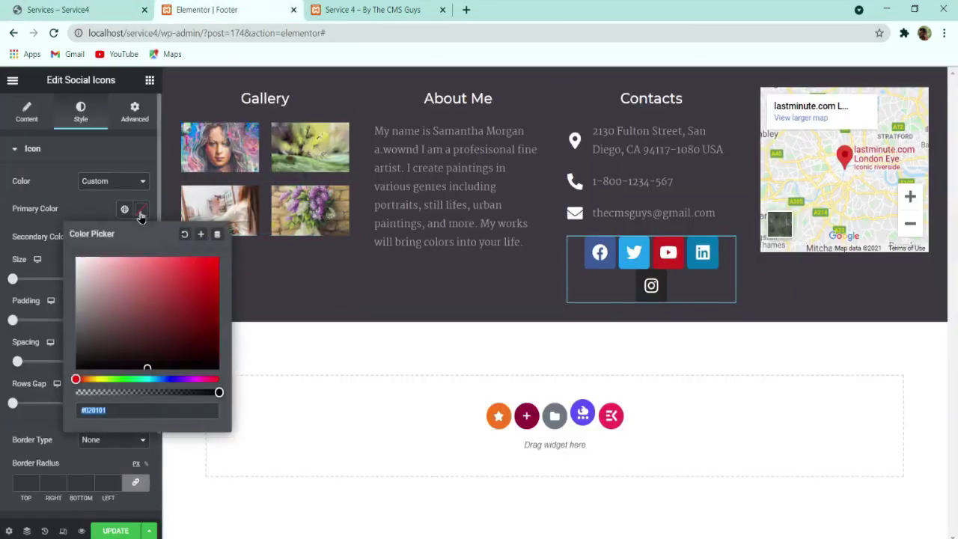
text(9e9e)
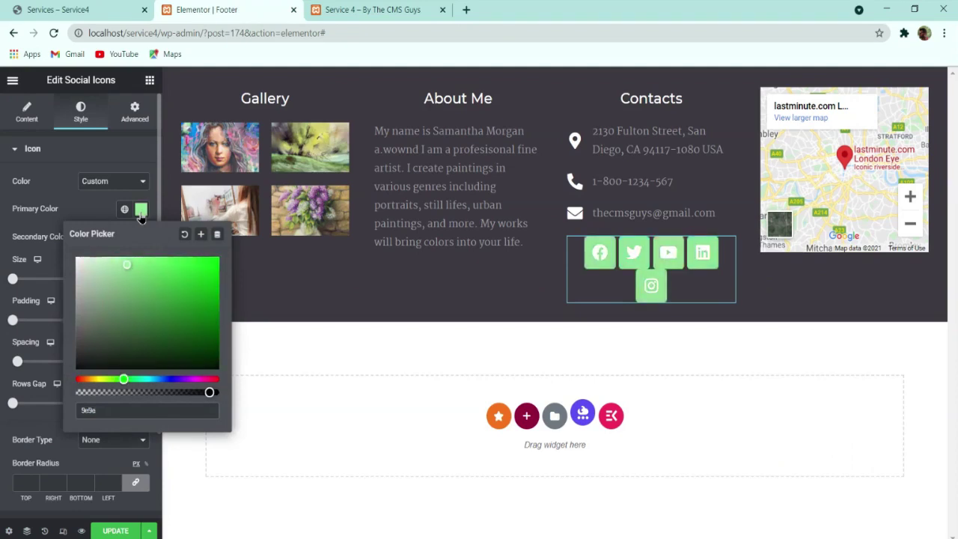
text(a0)
click(76, 258)
click(140, 209)
click(140, 209)
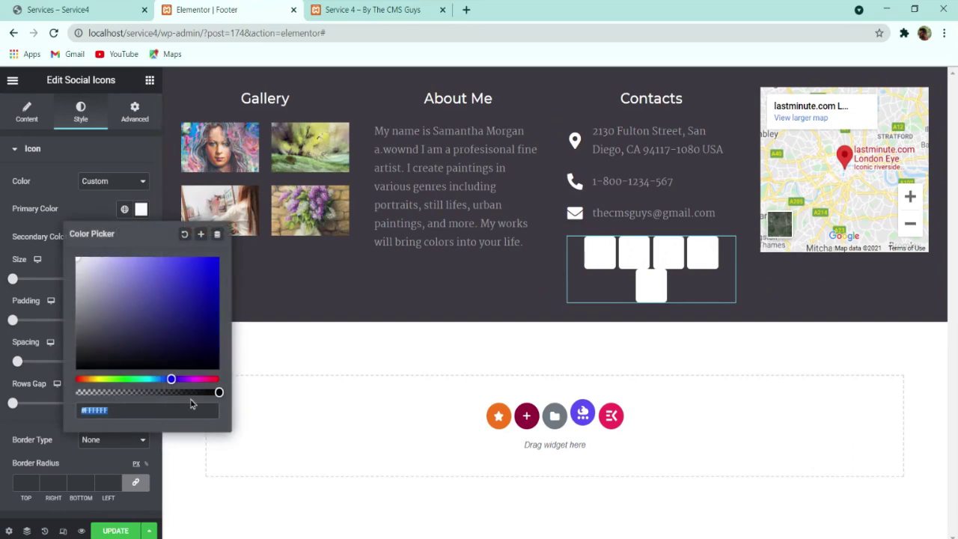
drag(221, 392, 76, 392)
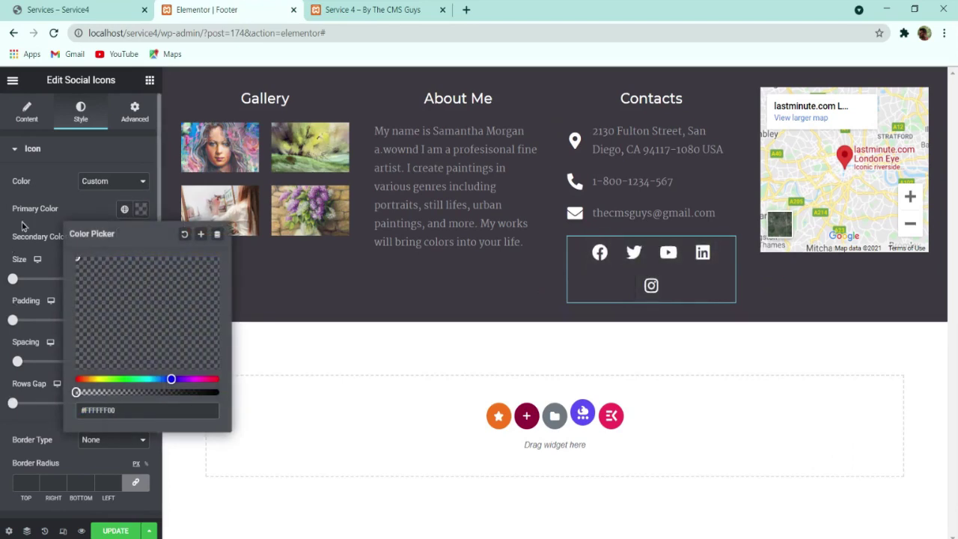
click(141, 236)
click(141, 237)
text(9e9ea0)
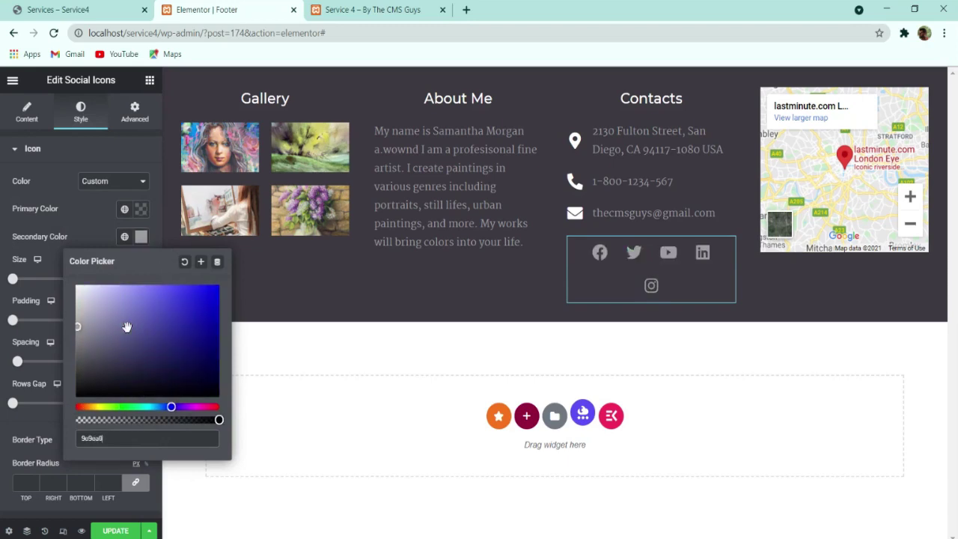
click(12, 280)
Step: Try icon size 25 and padding around 0.2 for the social icons
mouse_move(13, 279)
mouse_down()
mouse_move(25, 280)
mouse_move(13, 279)
mouse_up()
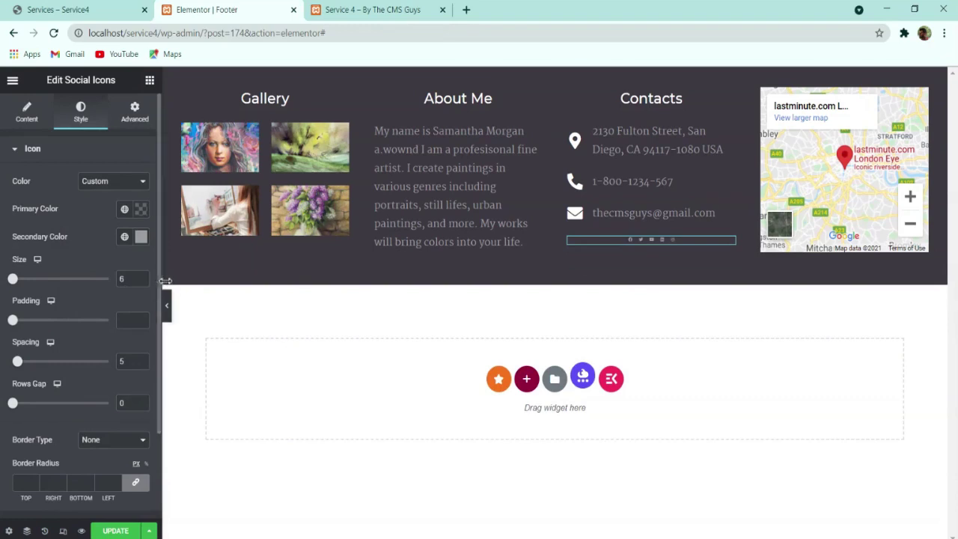
text(21)
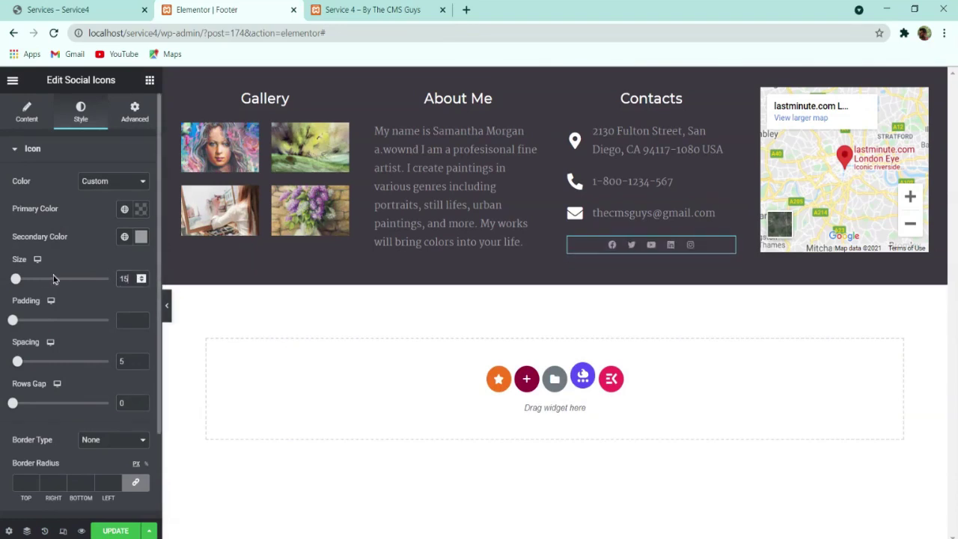
key(Up)
key(Up)
key(Up)
key(Up)
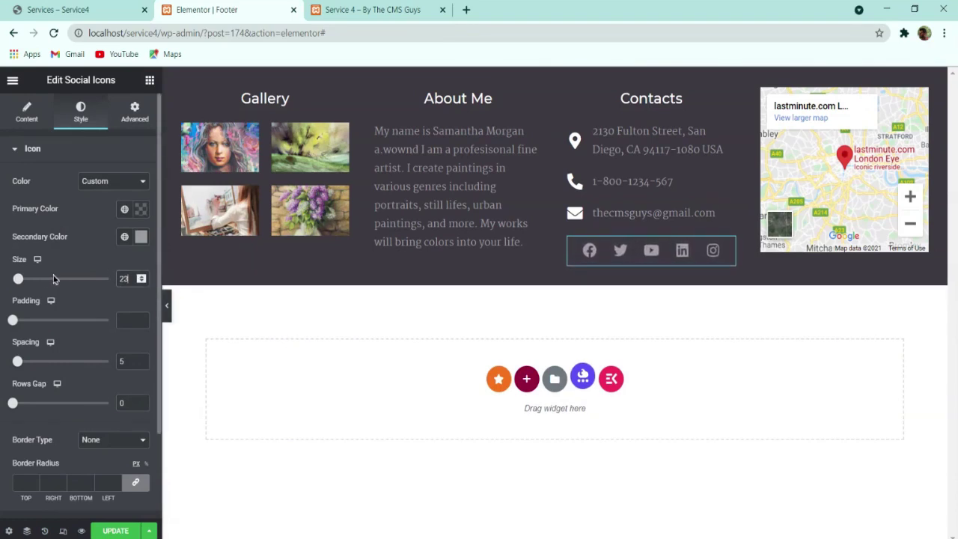
click(20, 321)
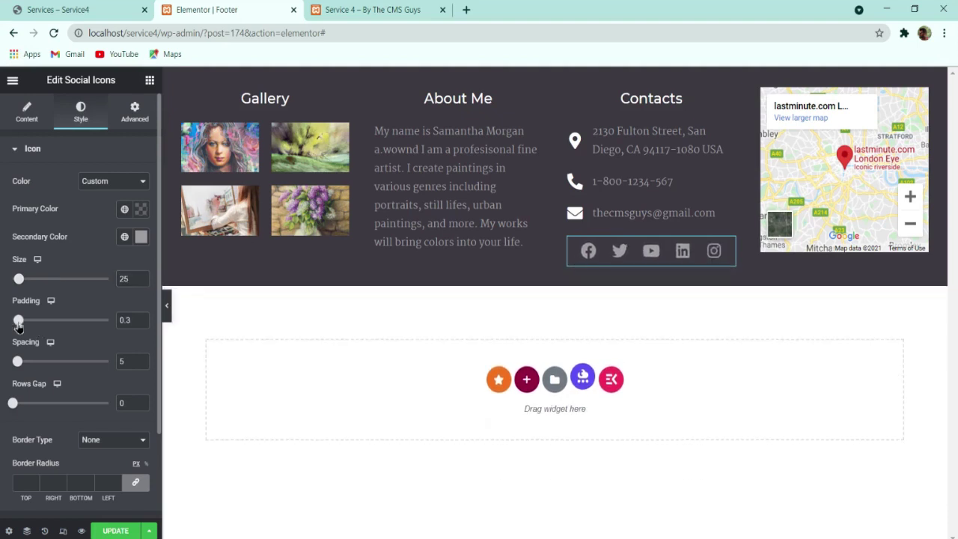
click(141, 317)
click(142, 323)
click(141, 324)
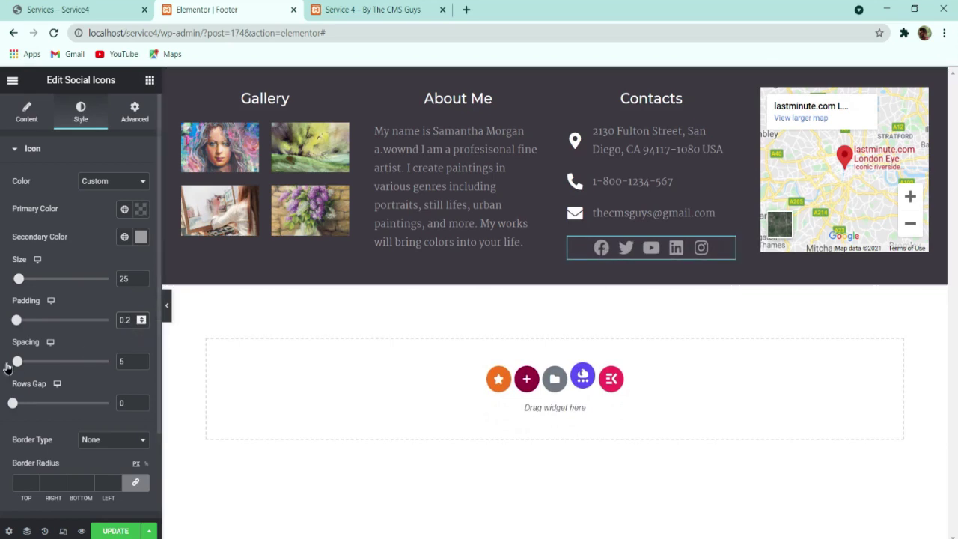
scroll(51, 409, down, 2)
Step: Make the social icons turn white on hover
click(92, 428)
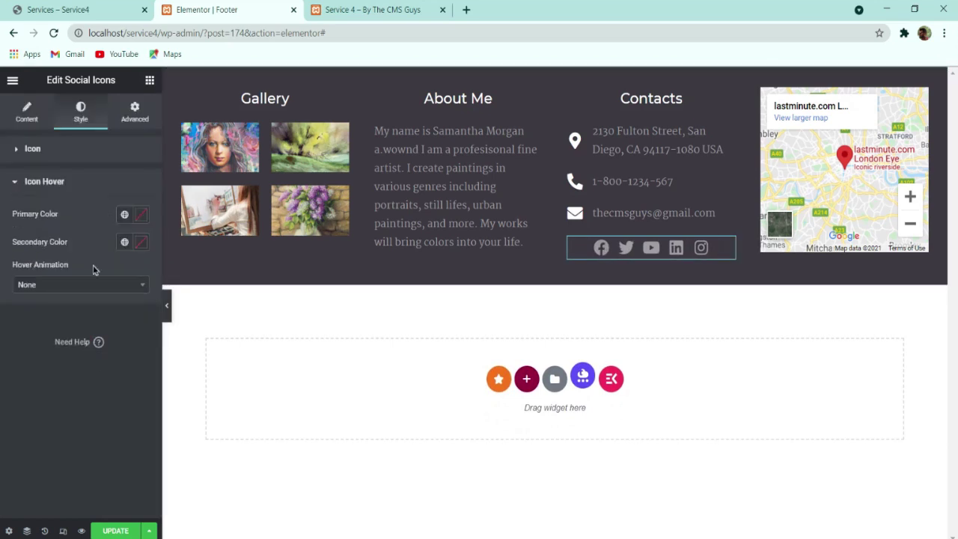
click(141, 246)
drag(139, 351, 26, 231)
click(7, 387)
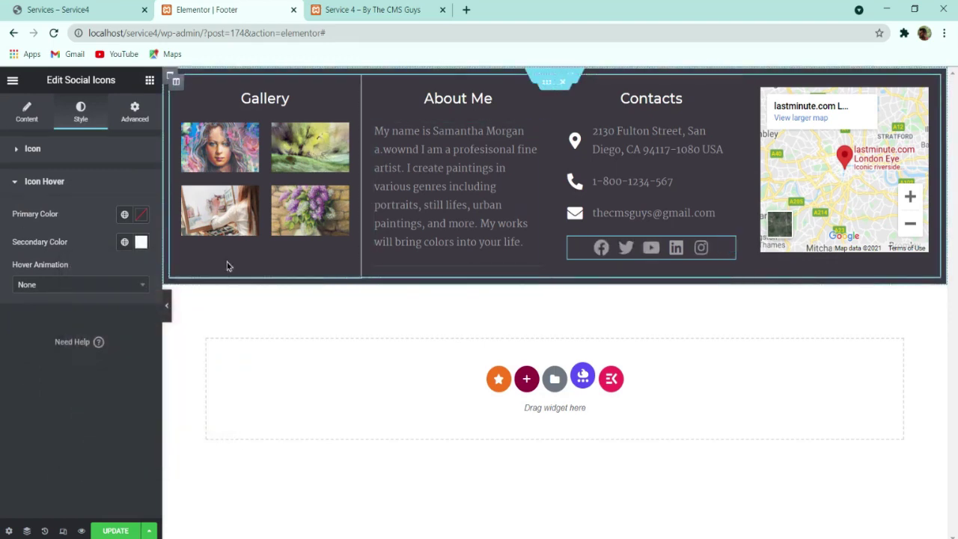
Step: Settle the social icons at size 24 with 0.4 padding
click(57, 153)
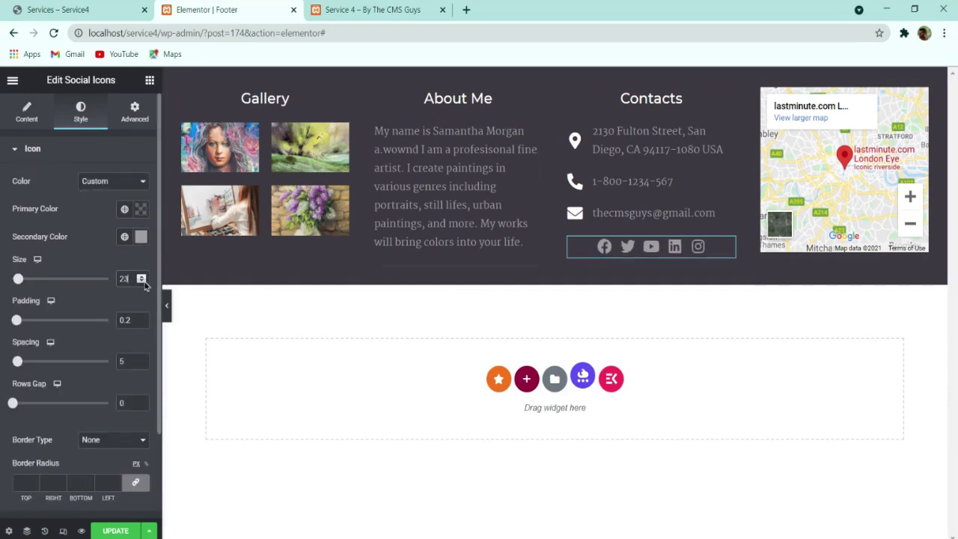
click(142, 282)
click(141, 317)
click(141, 316)
click(142, 317)
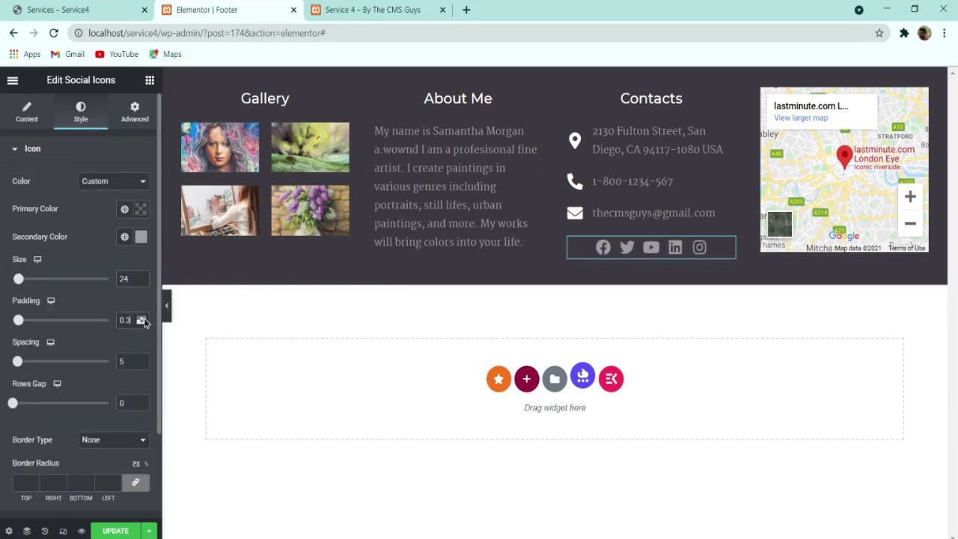
click(142, 324)
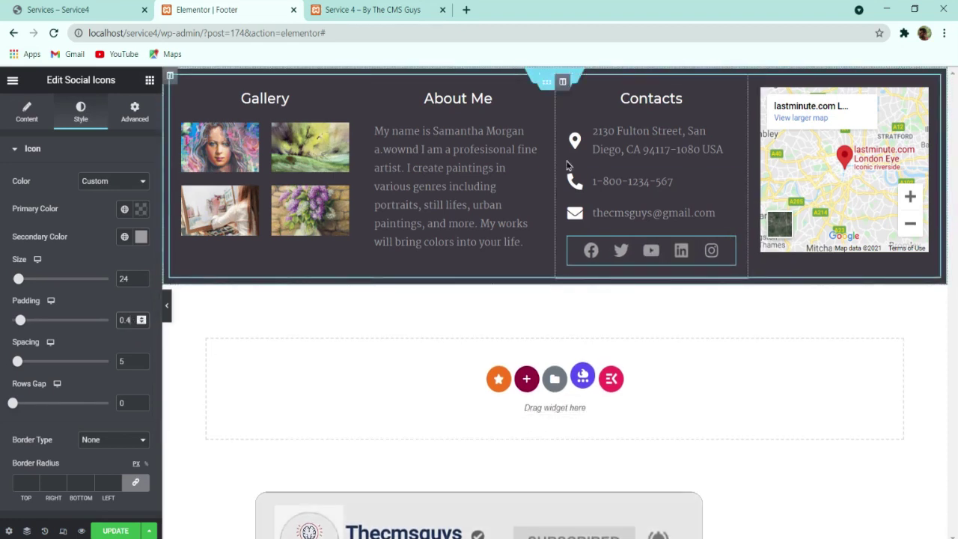
click(554, 76)
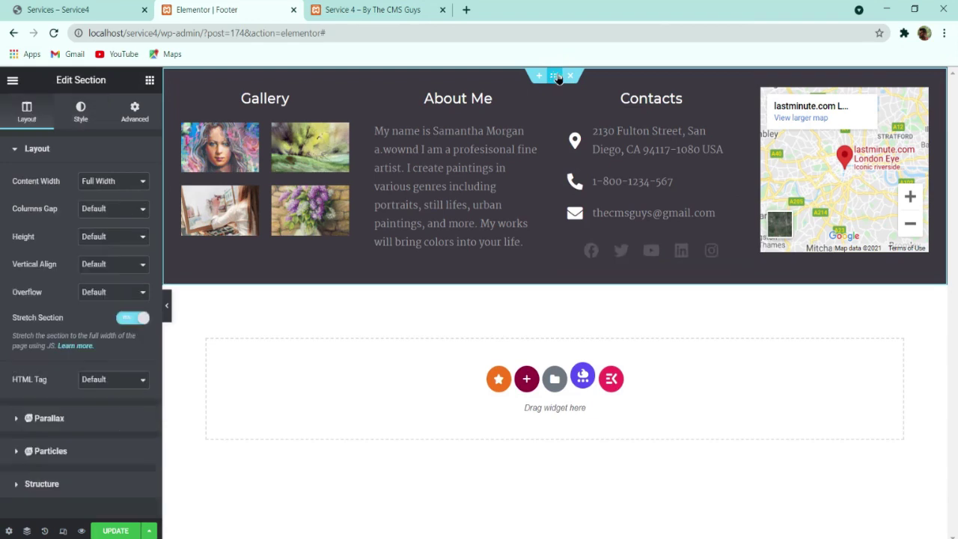
Step: Pad the footer section 2 em top and bottom, save, and compare with the live page
click(137, 111)
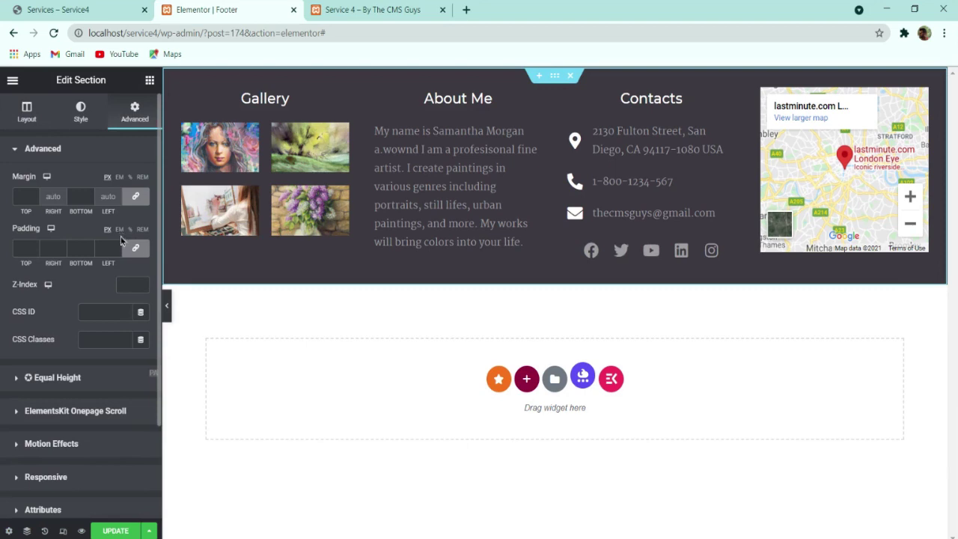
click(119, 230)
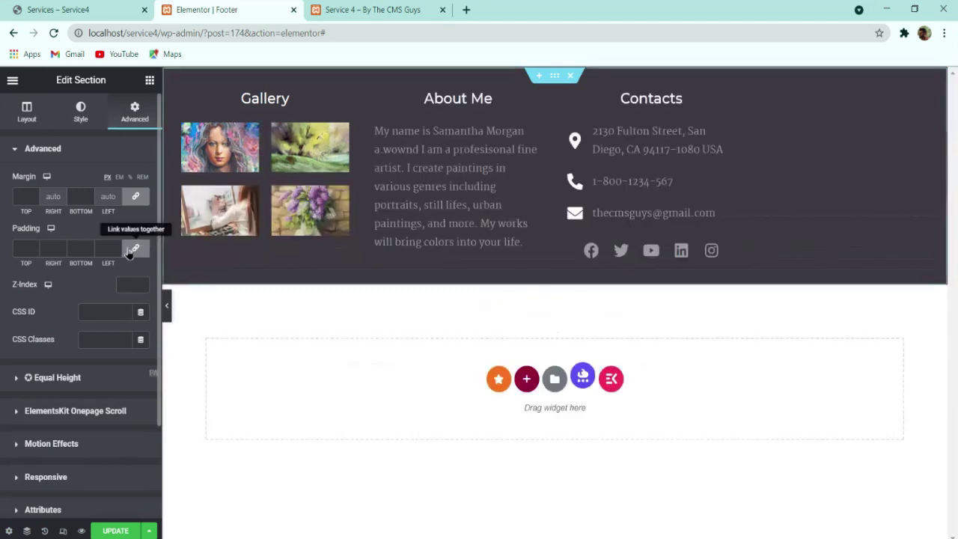
click(135, 247)
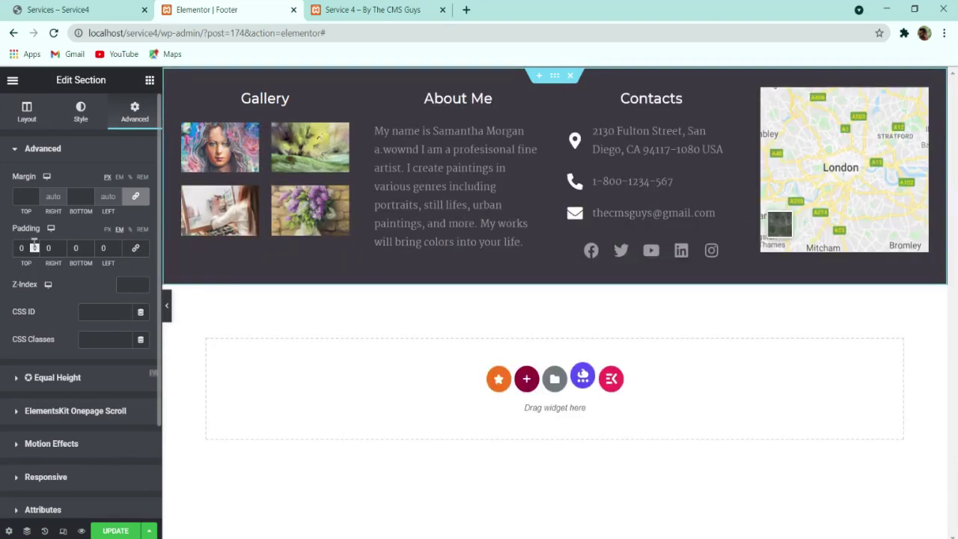
click(35, 245)
click(35, 244)
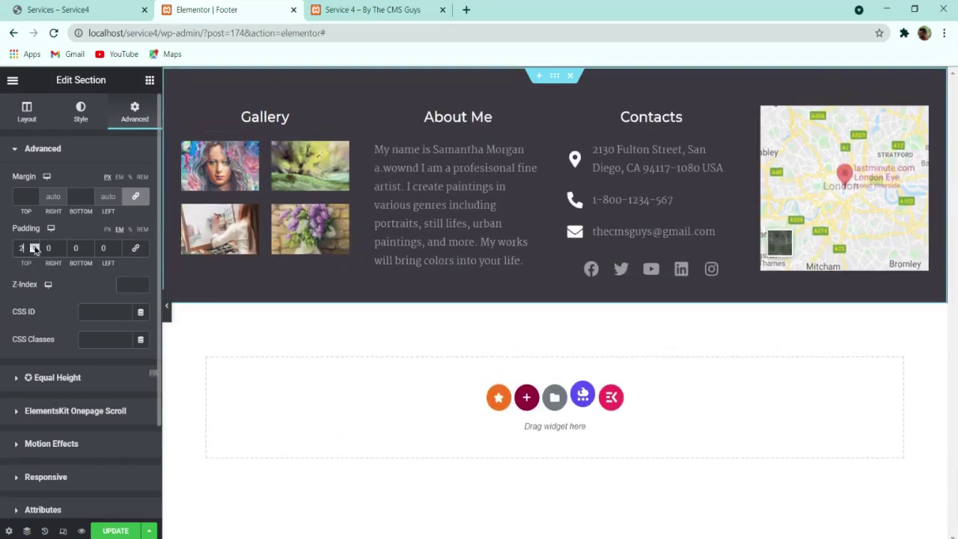
click(90, 246)
click(89, 246)
key(ctrl+s)
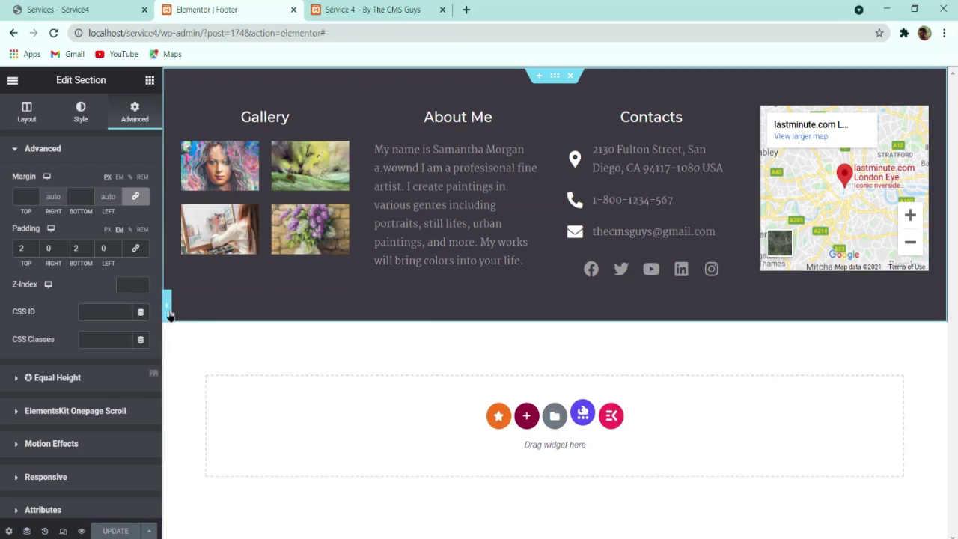
key(ctrl+shift+Tab)
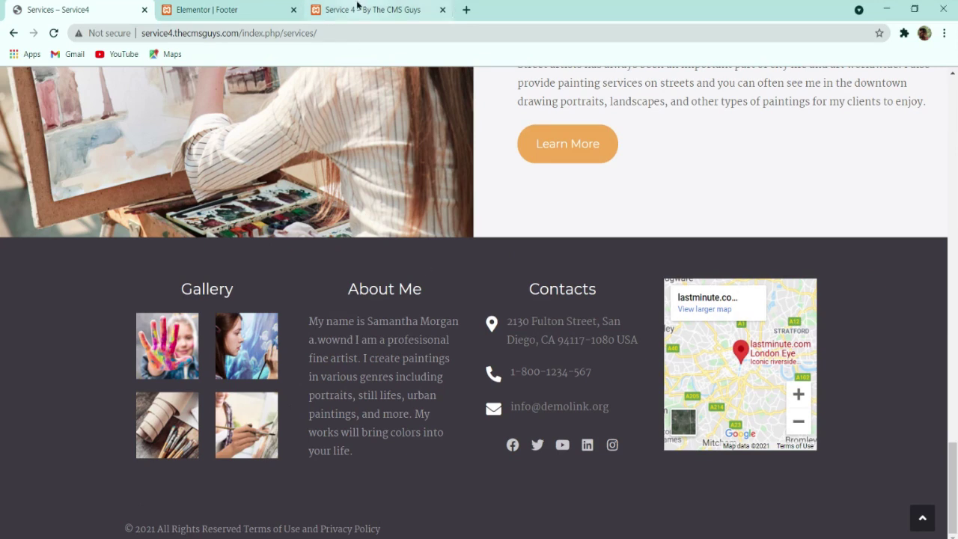
click(247, 10)
Step: Add a one-column section holding a centred heading with the pasted copyright line
click(526, 416)
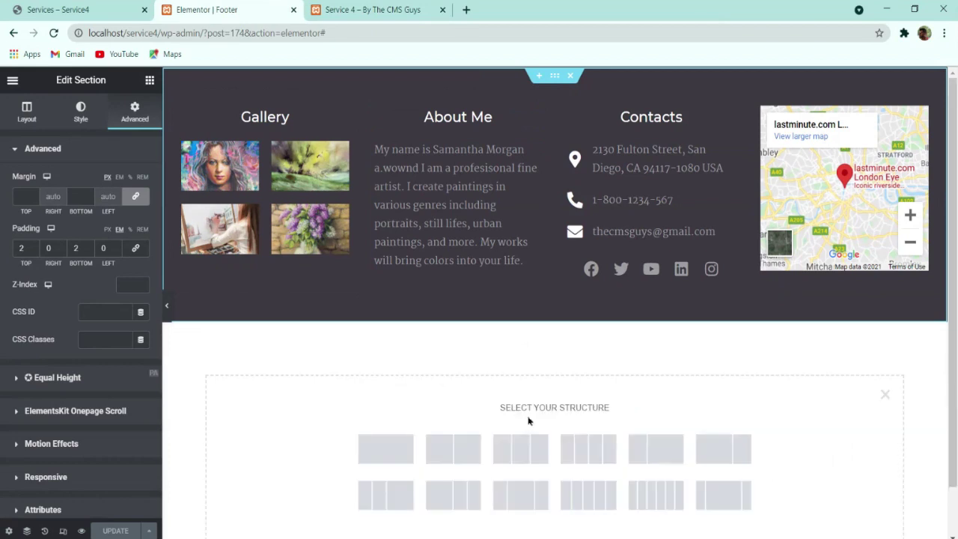
click(393, 449)
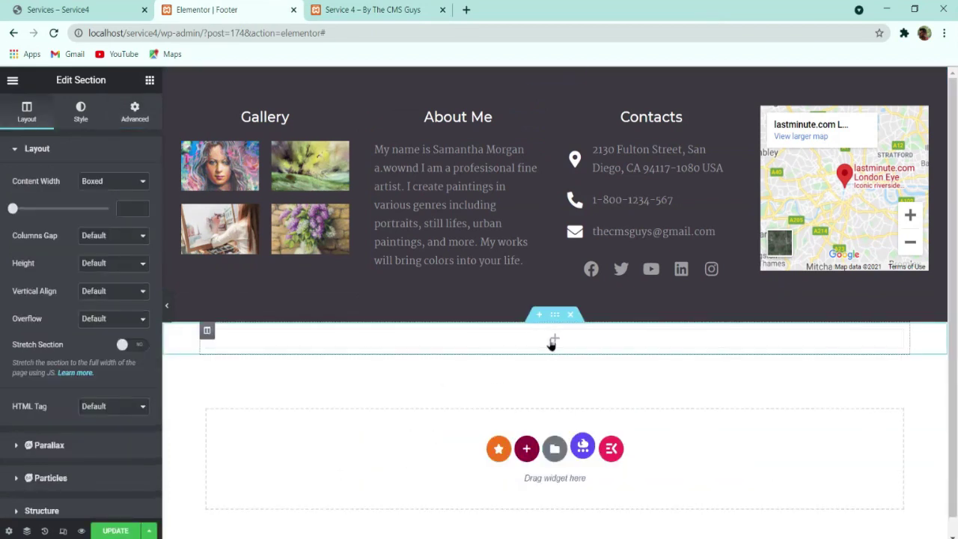
click(148, 81)
drag(108, 211, 224, 329)
triple_click(72, 193)
text(© 2021 All Rights Reserved Terms of Use and Privacy Policy)
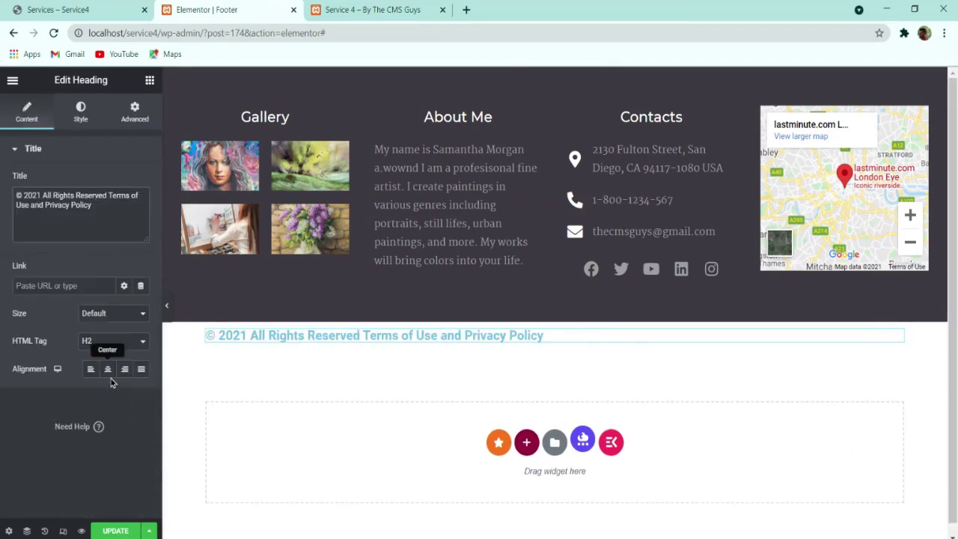
click(107, 369)
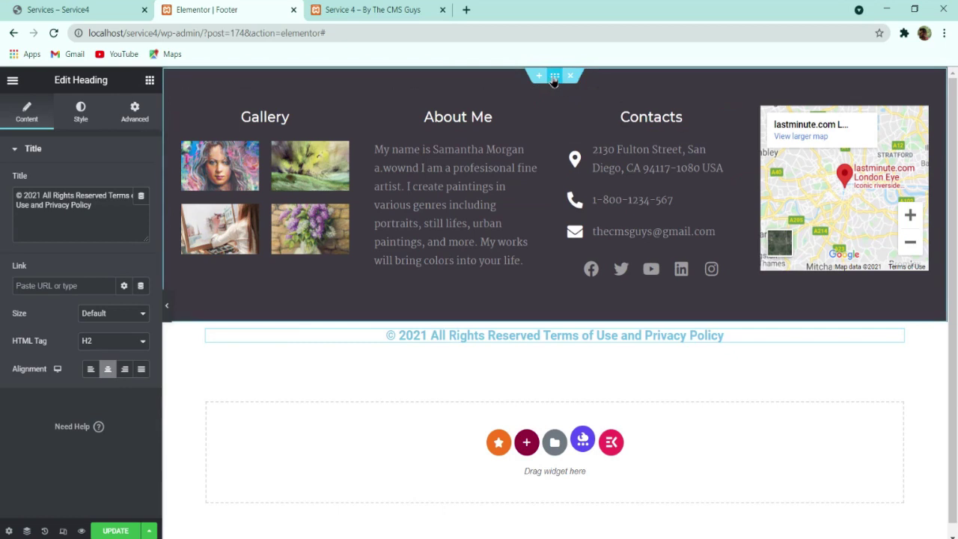
Step: Copy the main footer section and paste its dark style onto the copyright section
right_click(556, 82)
click(580, 130)
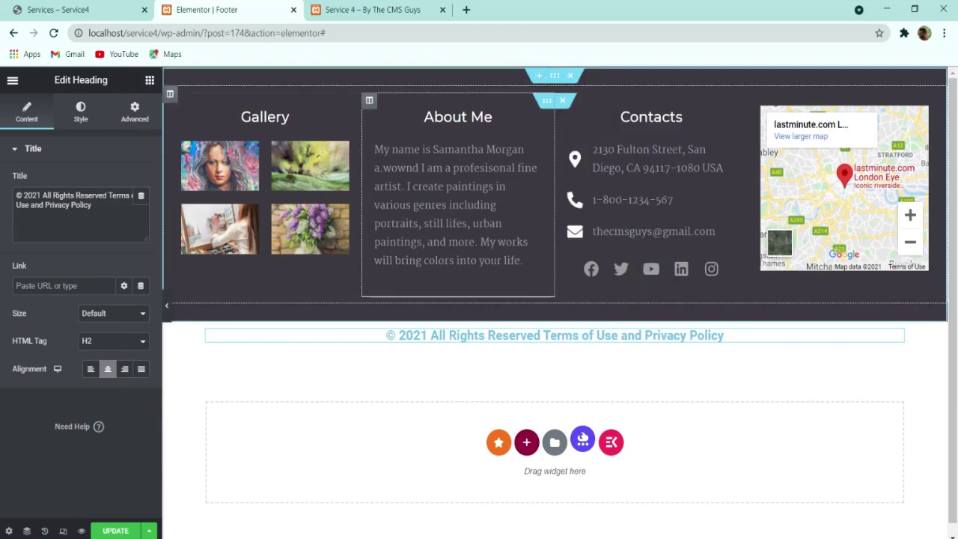
right_click(553, 315)
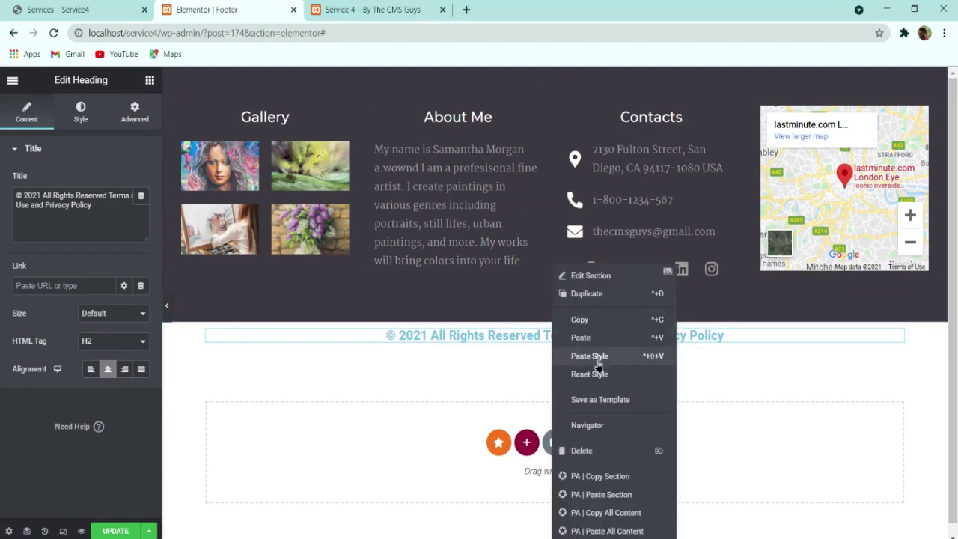
click(589, 355)
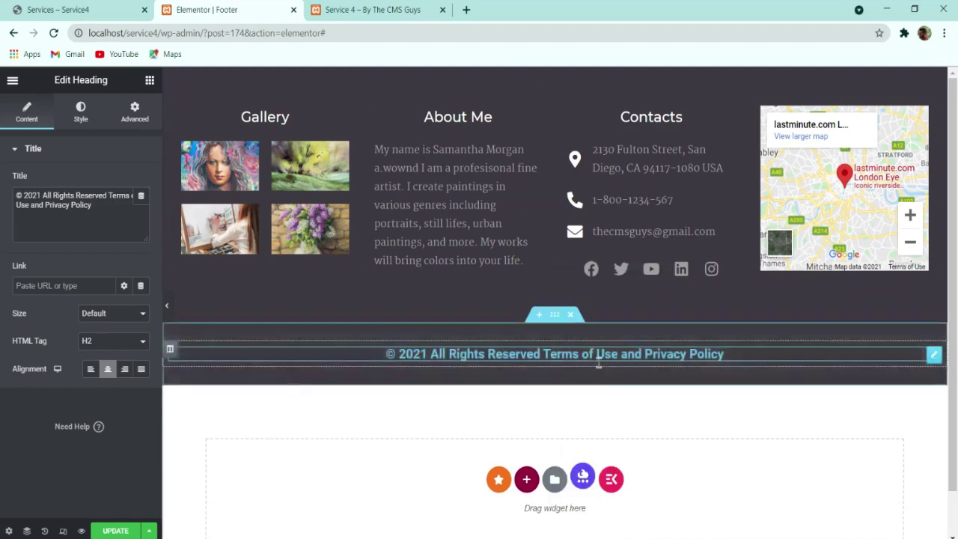
Step: Try 1 unit of padding on the copyright heading, then clear it
click(134, 111)
click(134, 251)
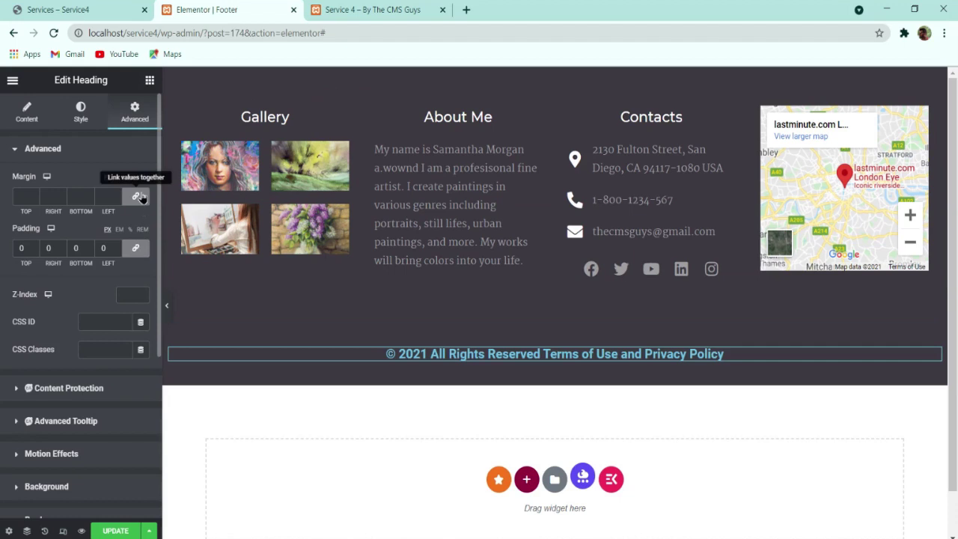
click(116, 246)
key(BackSpace)
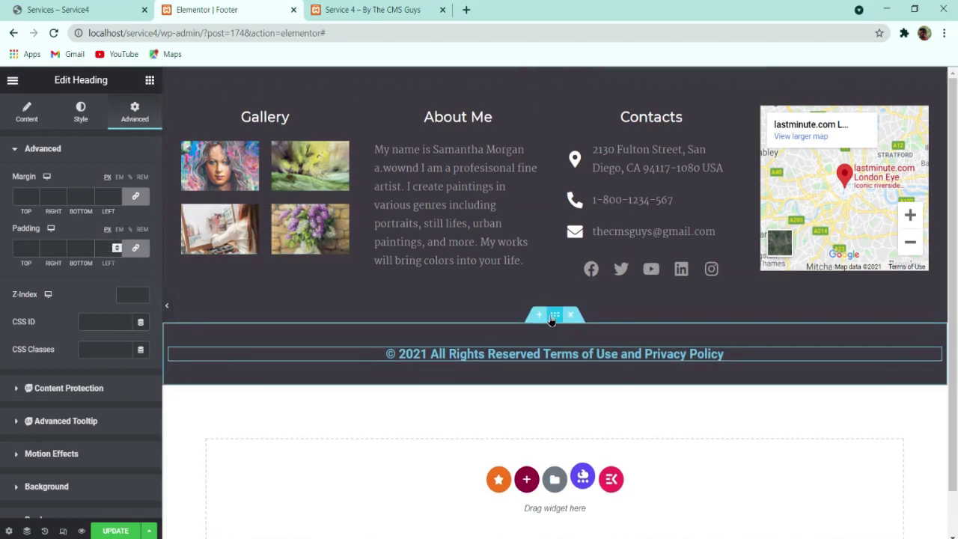
Step: Reset the copyright section's padding to 1 em at top and bottom
click(554, 314)
click(136, 116)
double_click(76, 247)
text(0)
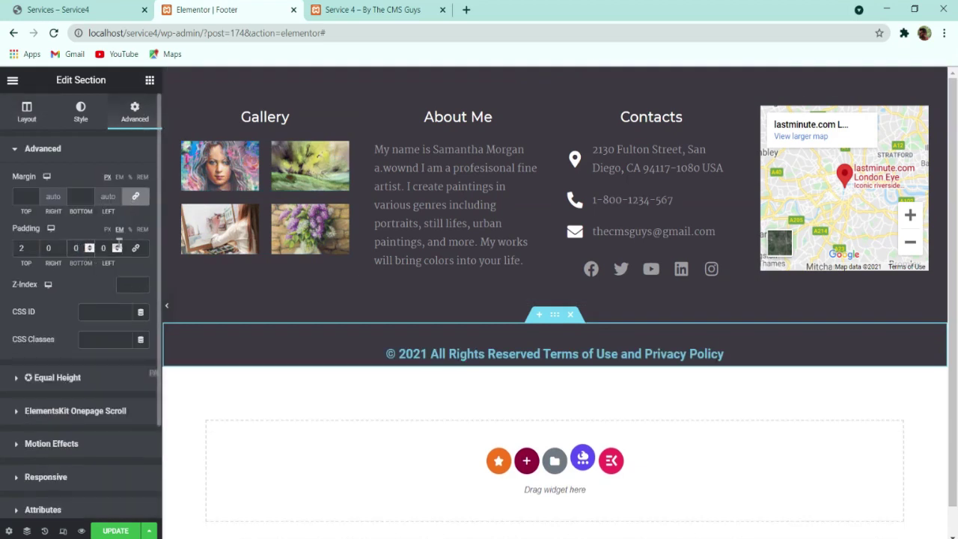
click(136, 248)
double_click(75, 247)
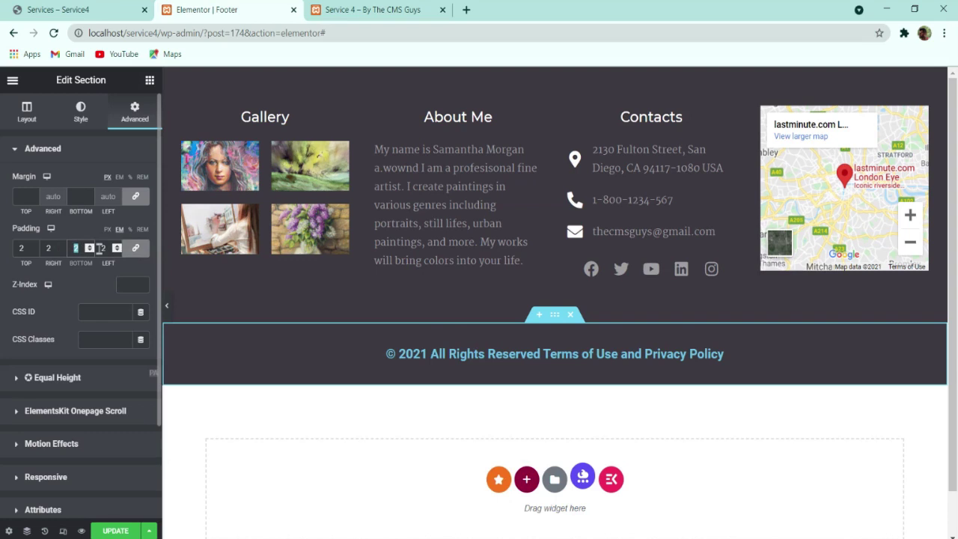
key(BackSpace)
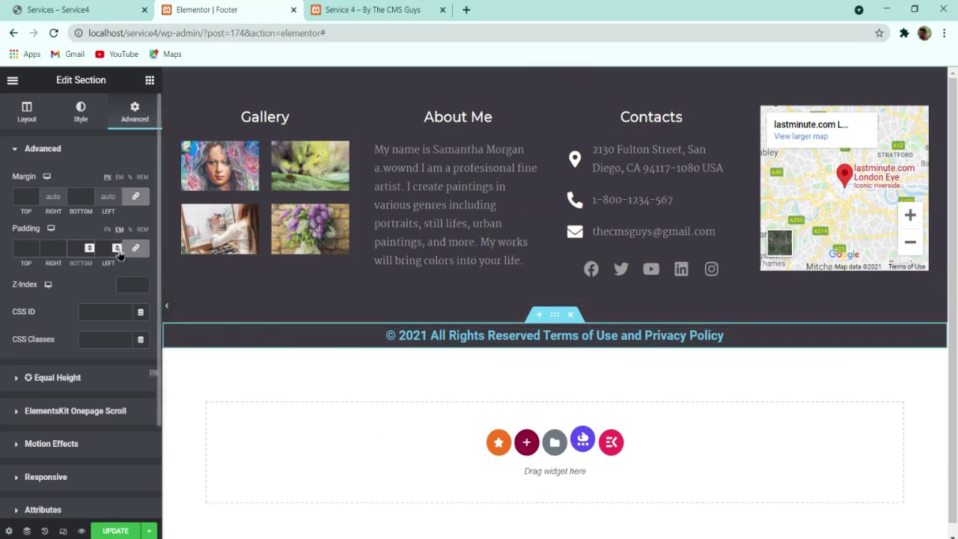
click(135, 247)
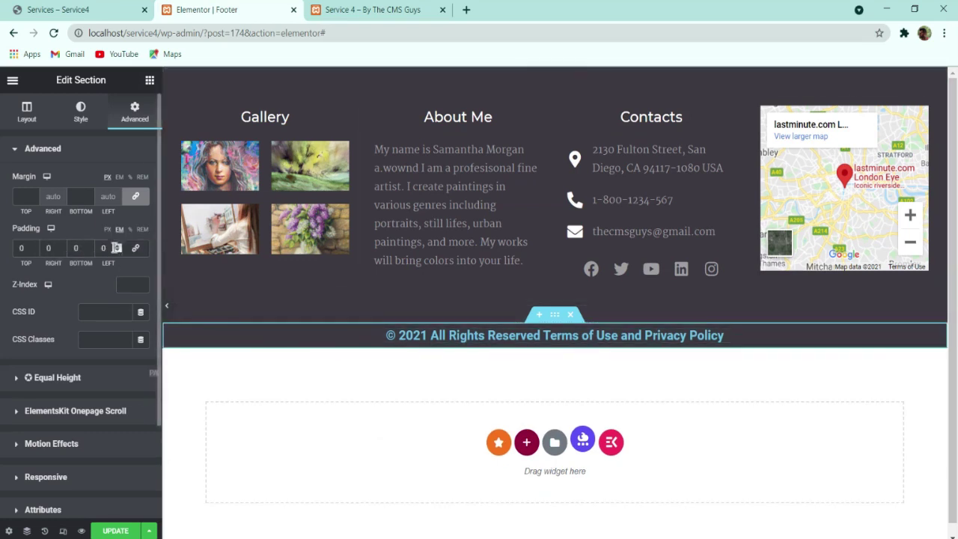
click(35, 245)
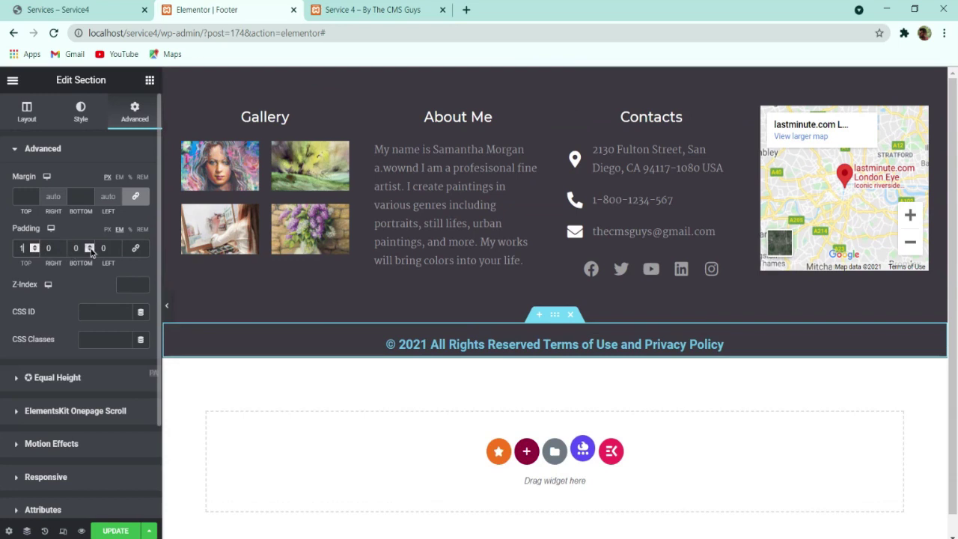
click(91, 252)
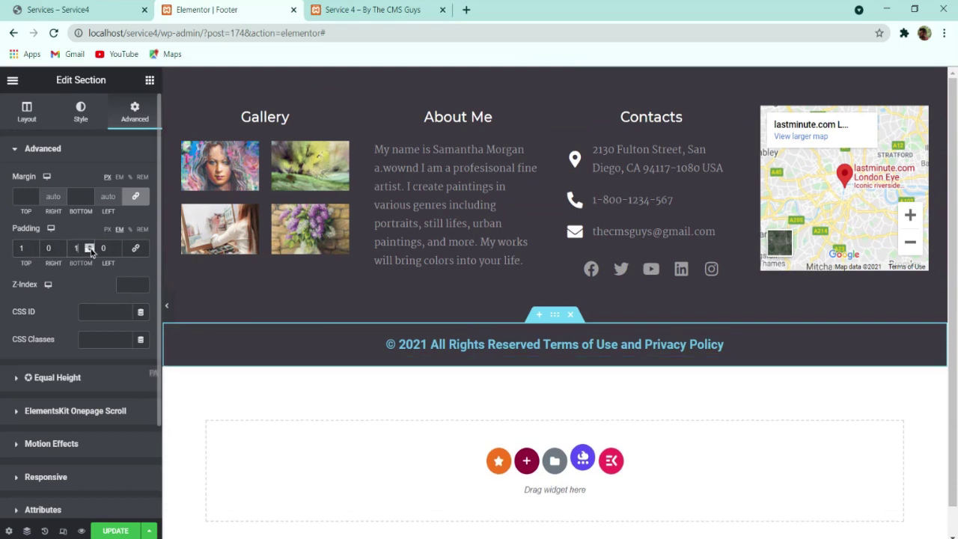
click(434, 343)
click(80, 111)
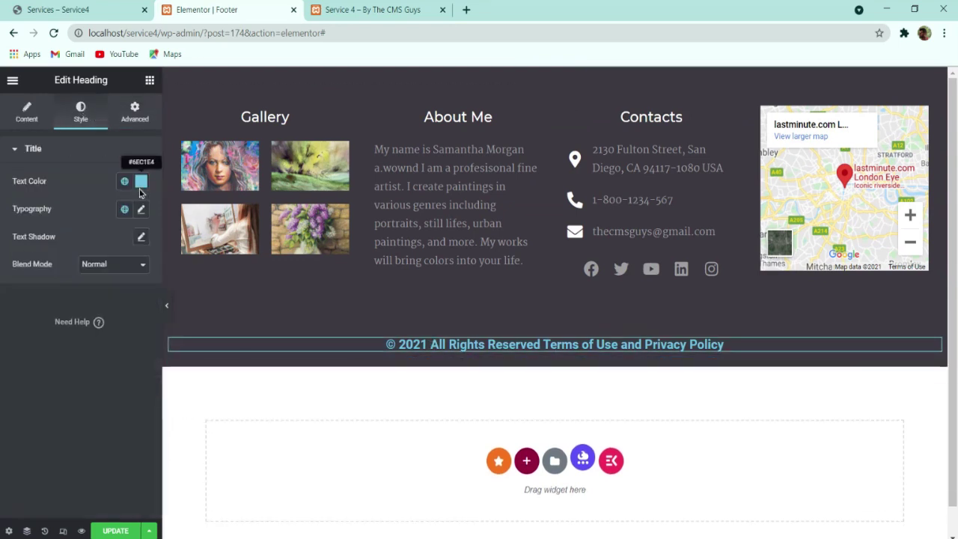
Step: Colour the copyright text #9e9ea0 and set its font family to Martel
click(140, 182)
text(9e9ea0)
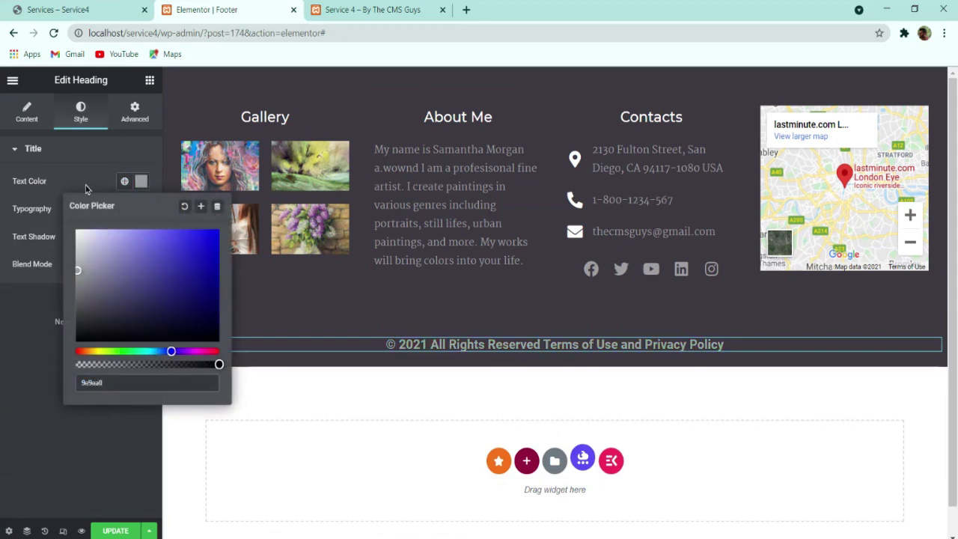
click(140, 184)
click(140, 210)
click(124, 268)
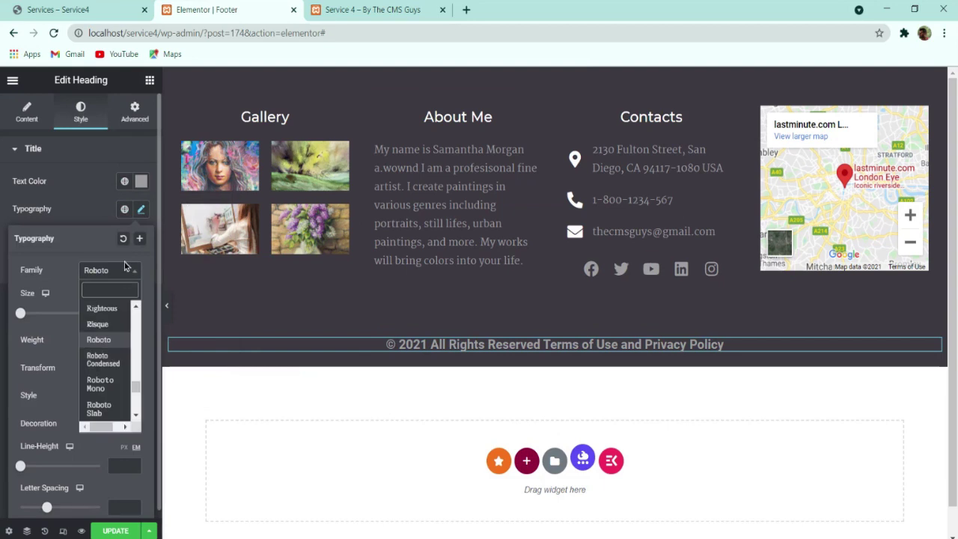
text(marte)
key(Return)
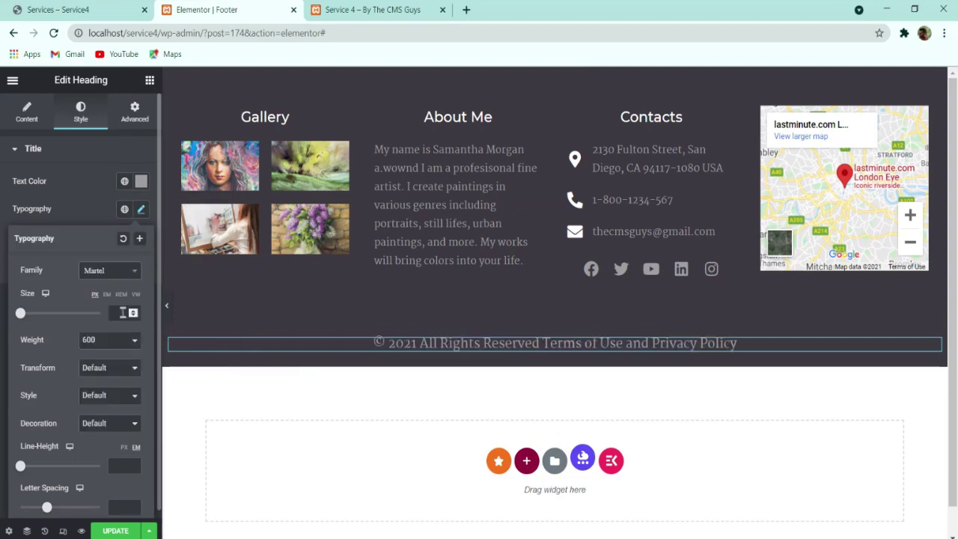
Step: Set the copyright text to 15 size, weight 500, 30 px line height, then preview
text(16)
key(Down)
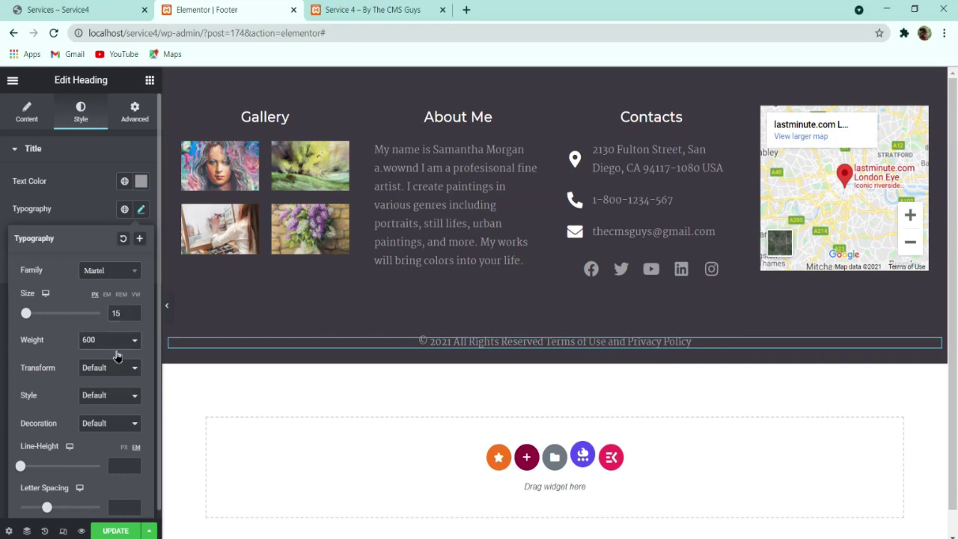
click(125, 420)
click(125, 448)
text(30)
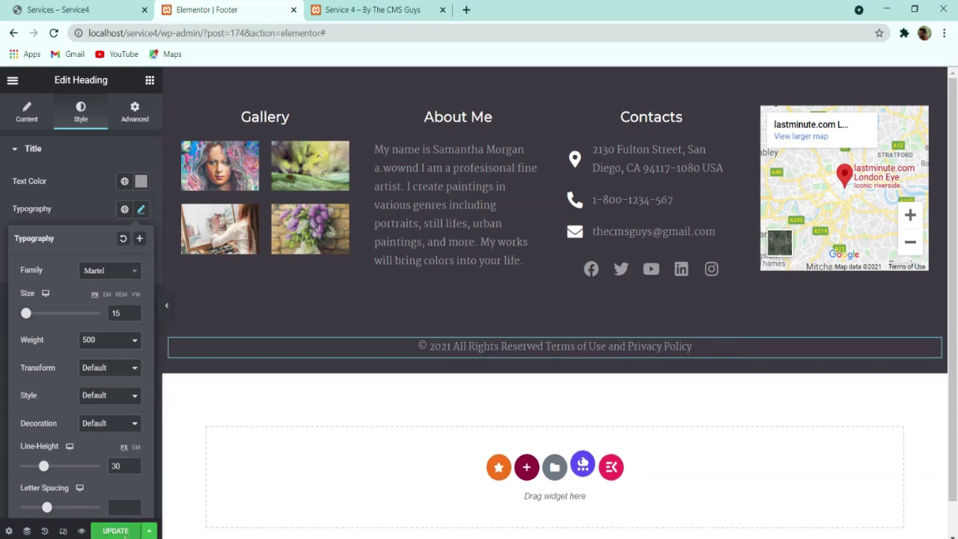
click(166, 320)
click(166, 322)
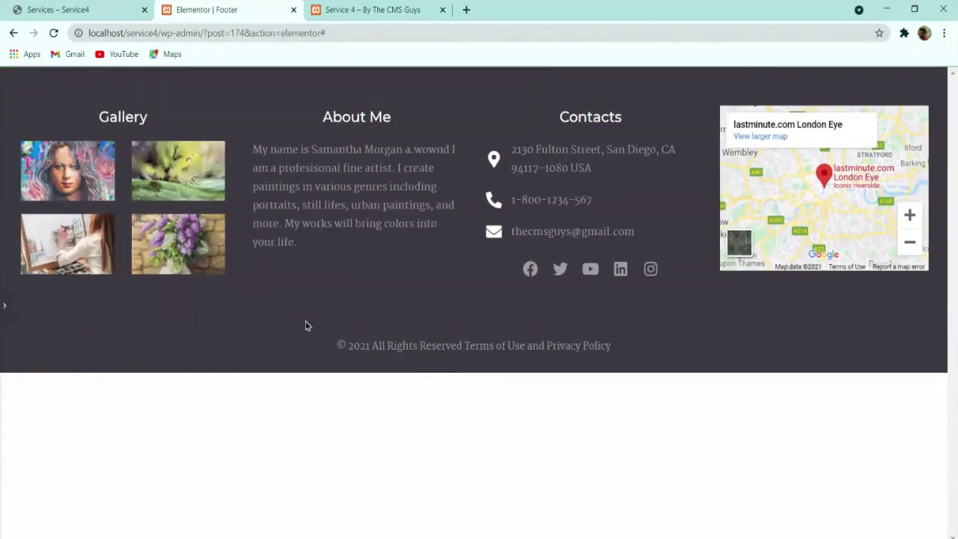
Step: Reload the live site and compare its new footer with the reference site's footer
click(334, 15)
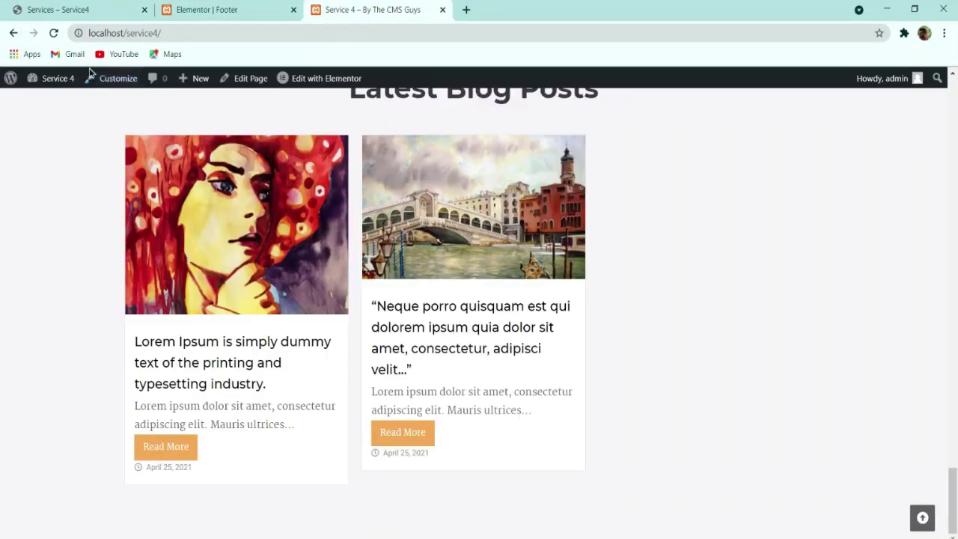
click(53, 33)
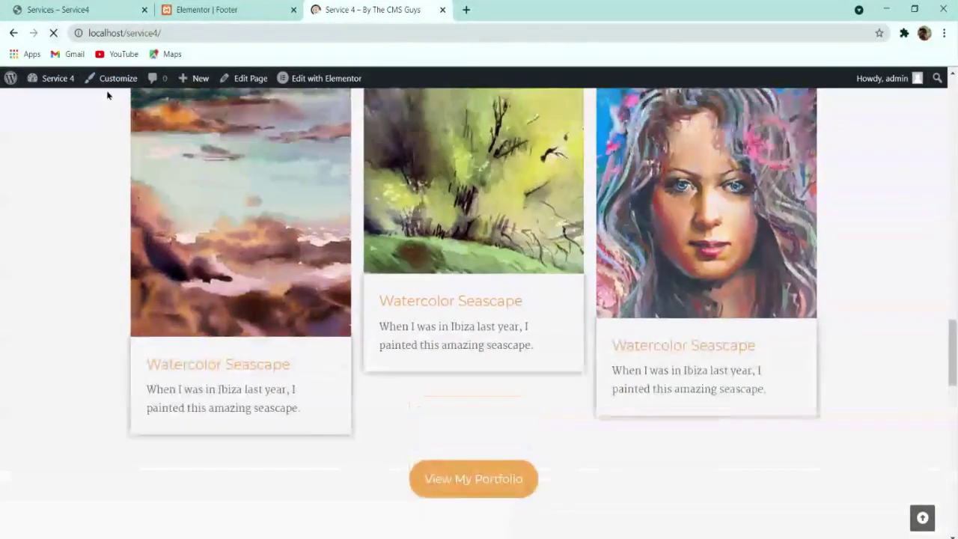
scroll(137, 107, down, 6)
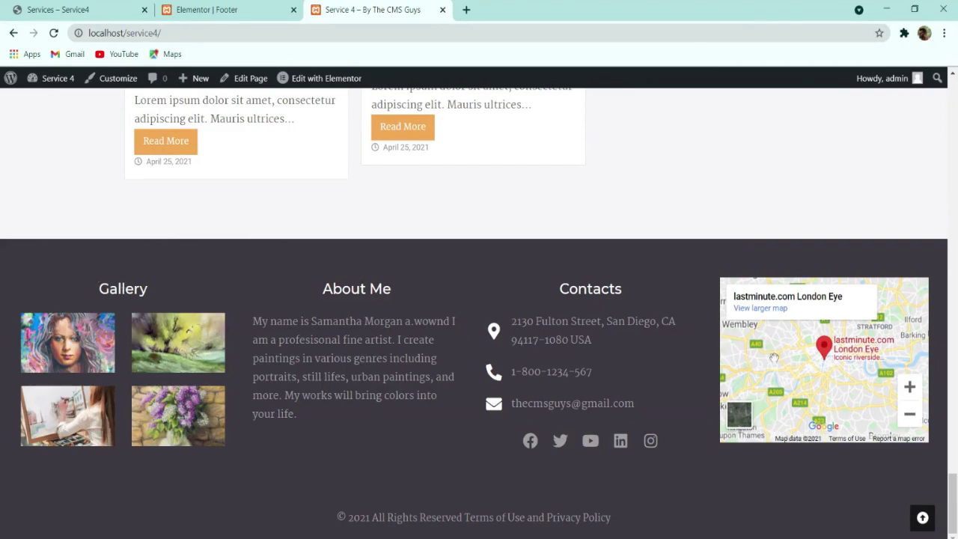
click(52, 7)
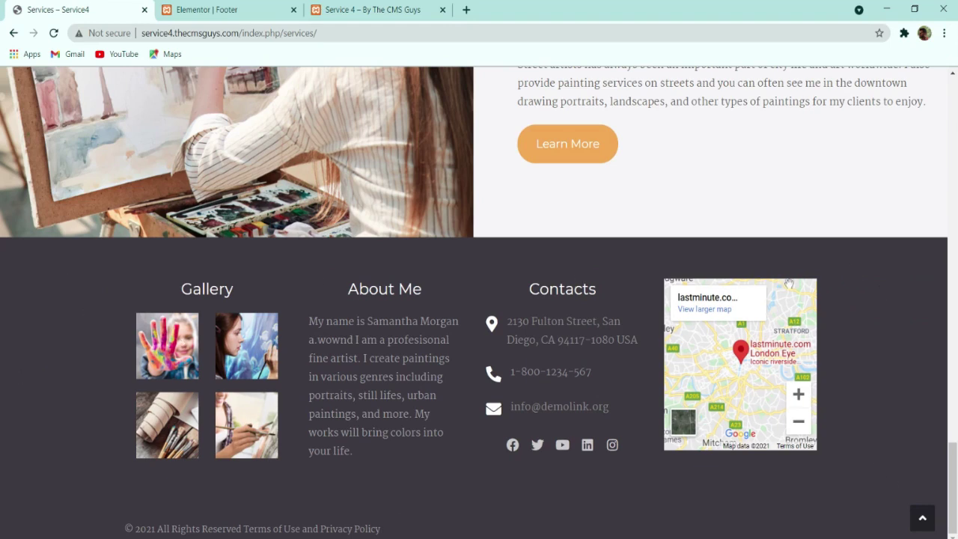
click(446, 6)
scroll(924, 306, down, 2)
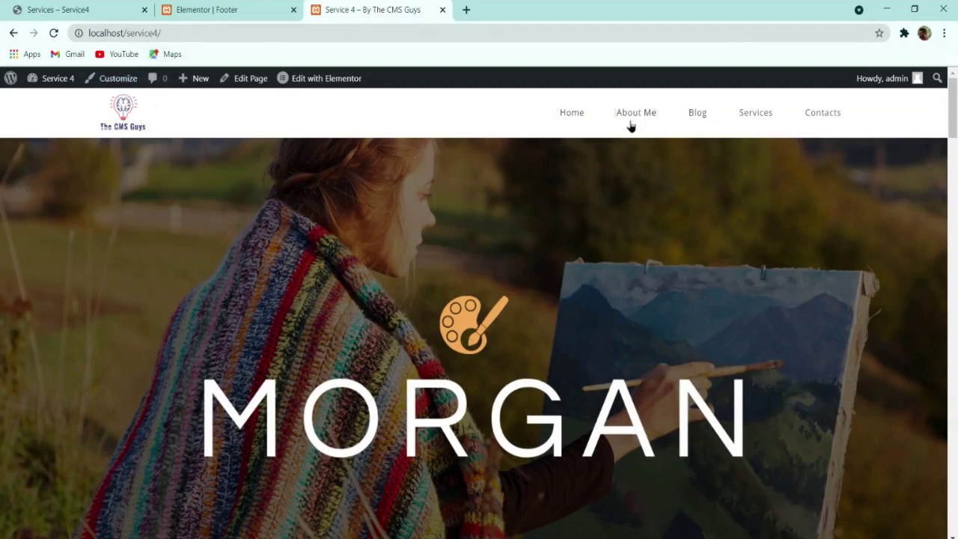
Step: In the Customizer's Typography > Main Menu settings, set the font family to Montserrat
click(114, 84)
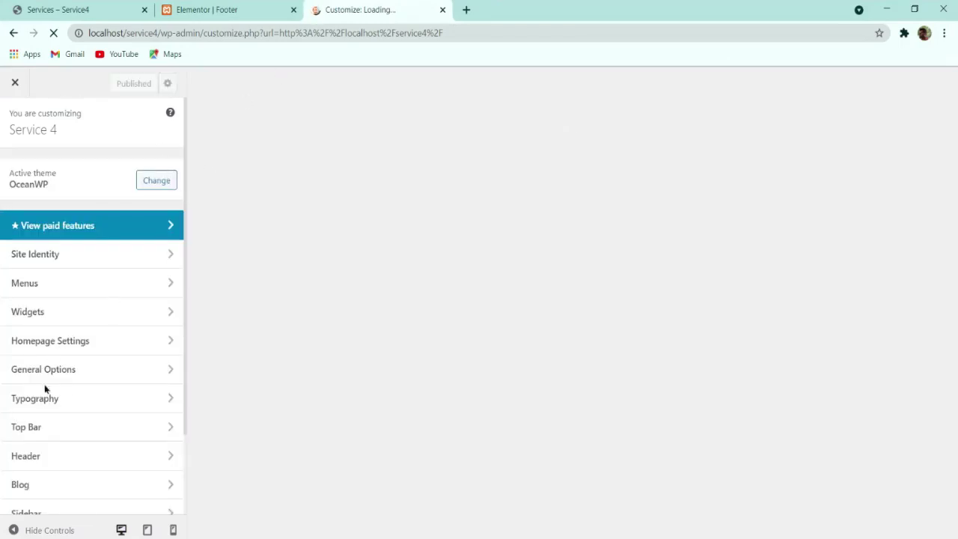
click(43, 399)
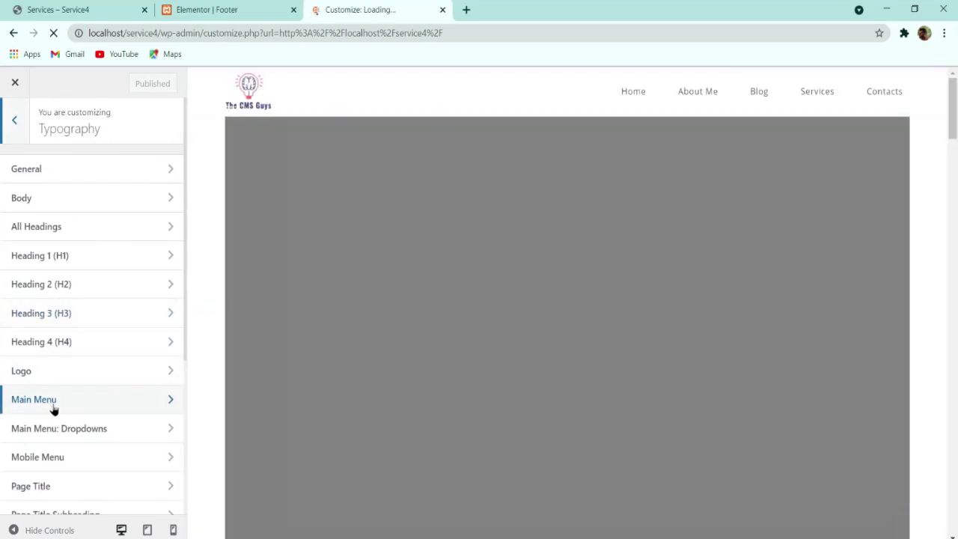
click(53, 404)
click(100, 205)
text(mont)
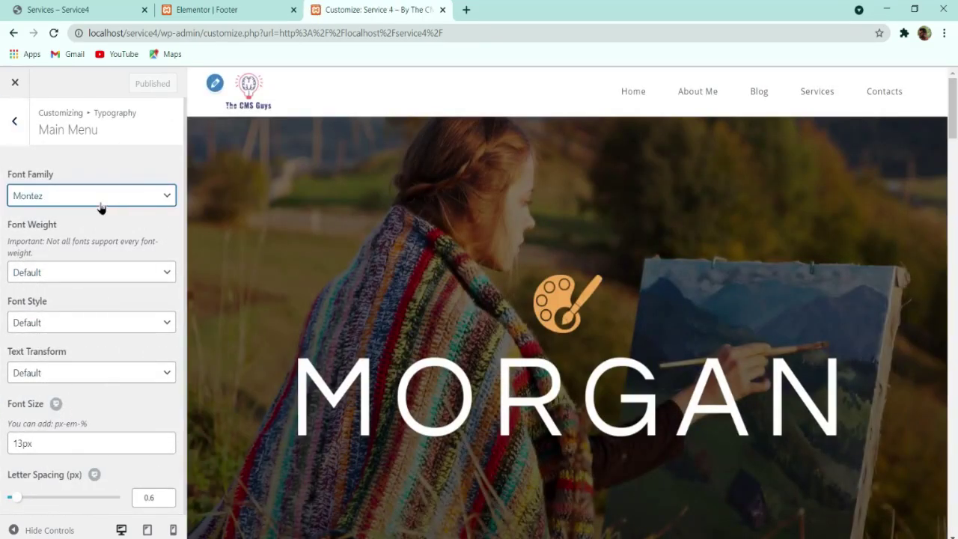
key(Down)
key(Down)
key(Down)
key(Up)
key(Up)
Step: Set the main menu to 15px with uppercase text transform, publish, and close the Customizer
click(20, 443)
key(BackSpace)
text(6)
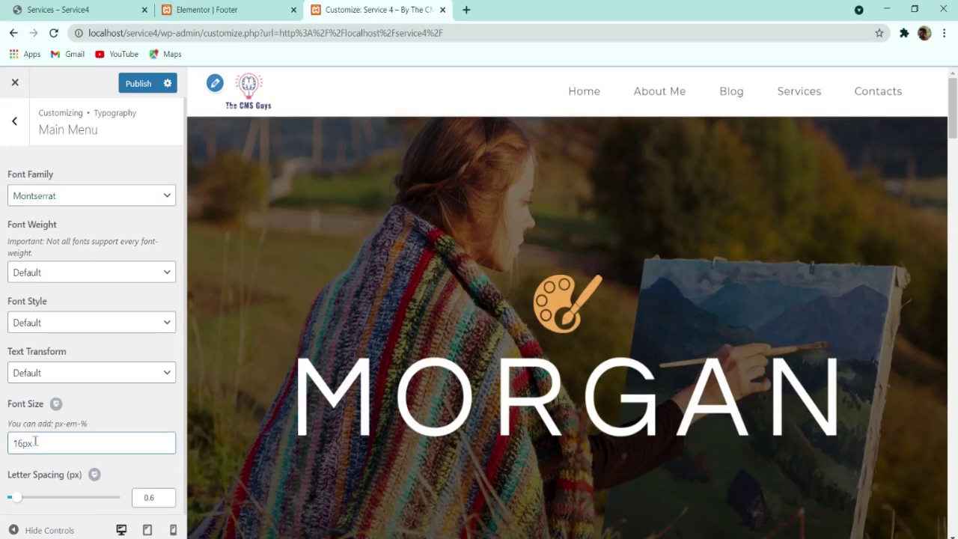
key(BackSpace)
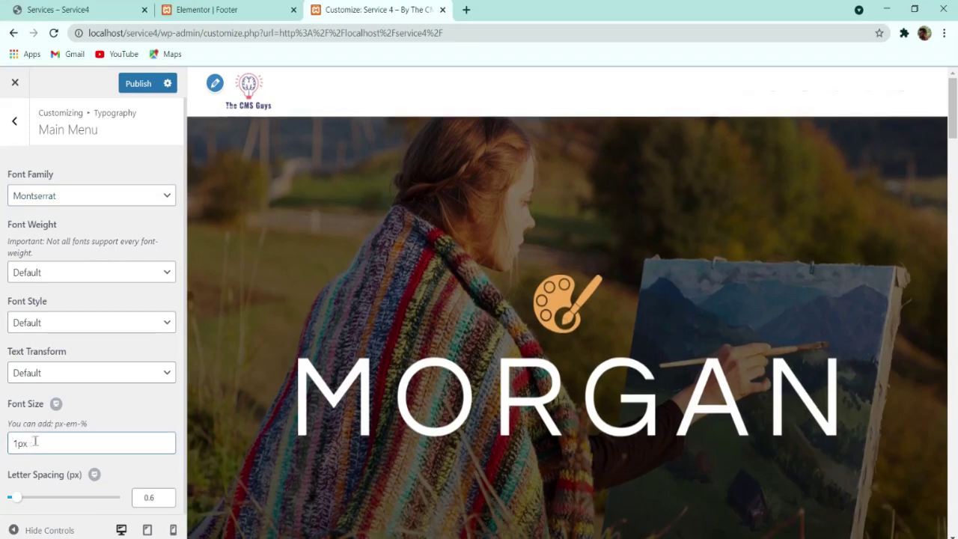
text(5)
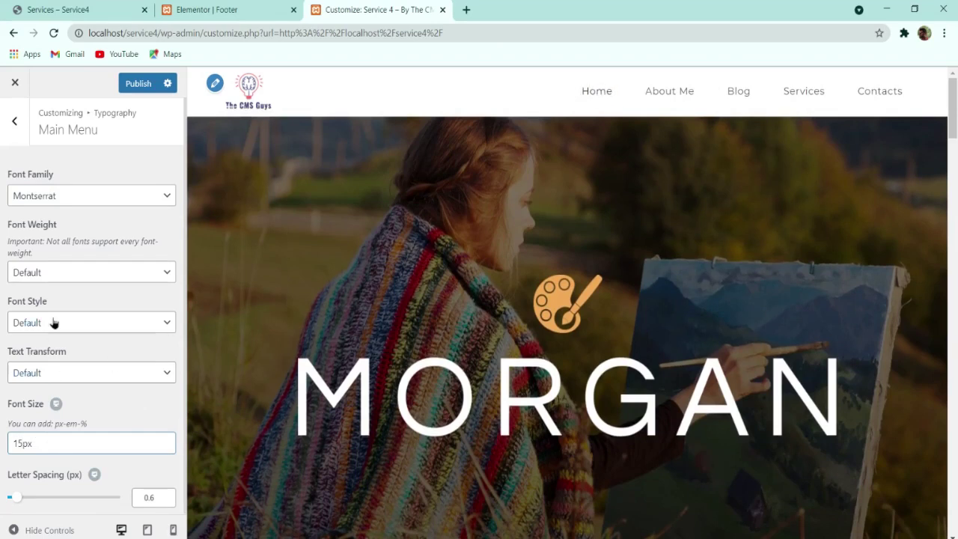
click(82, 379)
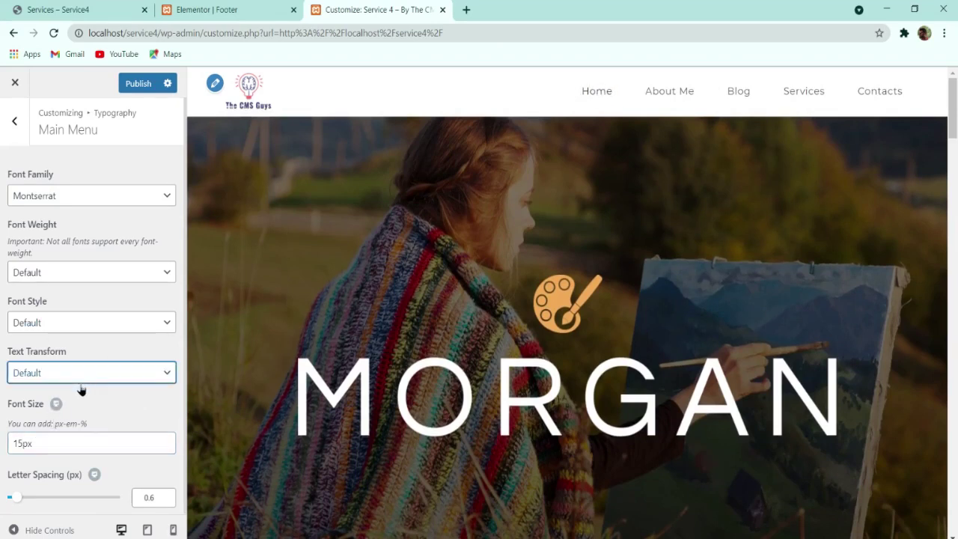
click(62, 431)
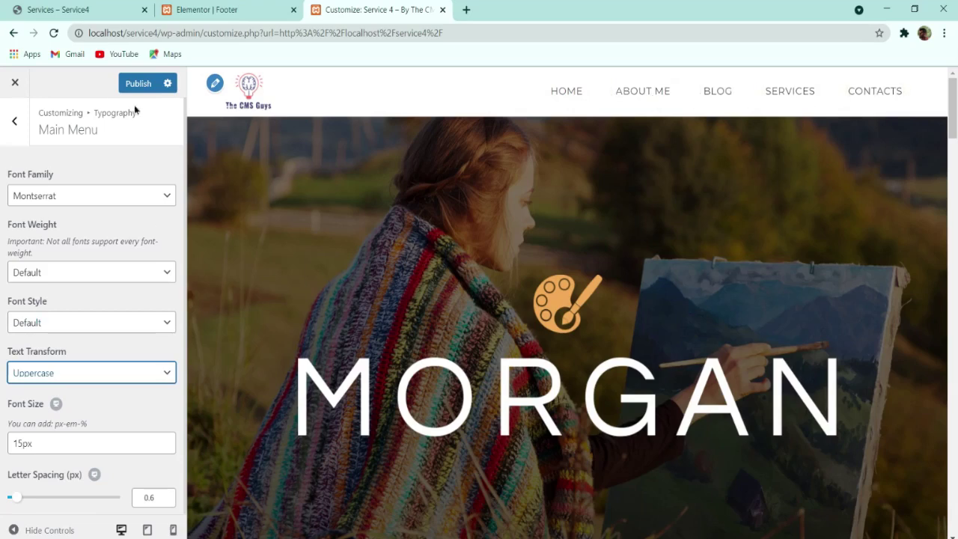
click(138, 84)
click(15, 91)
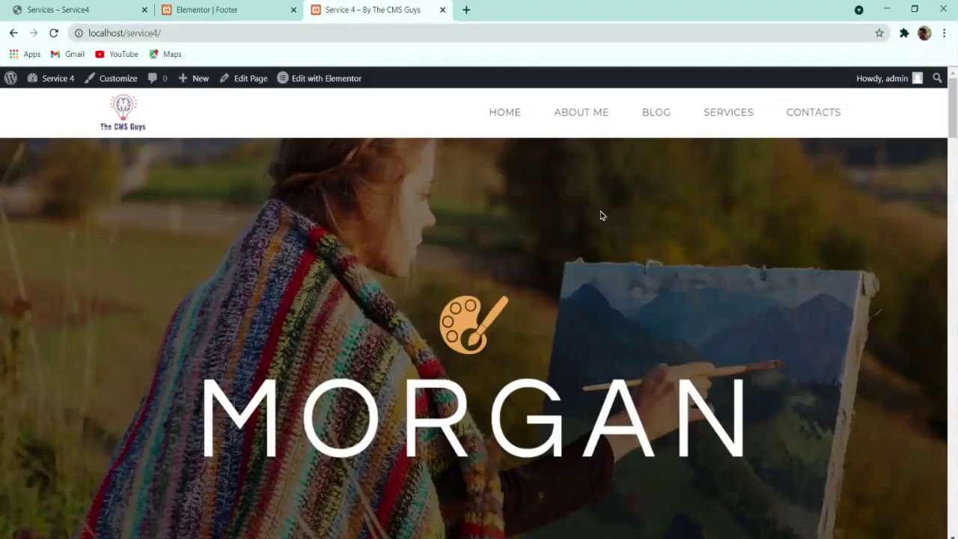
scroll(599, 214, down, 15)
scroll(575, 299, down, 20)
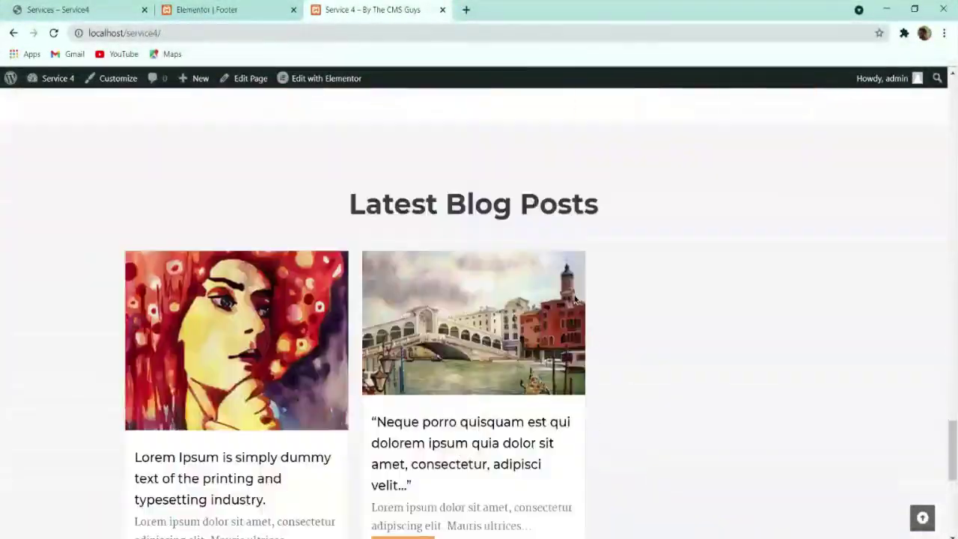
scroll(568, 307, up, 15)
scroll(564, 319, up, 15)
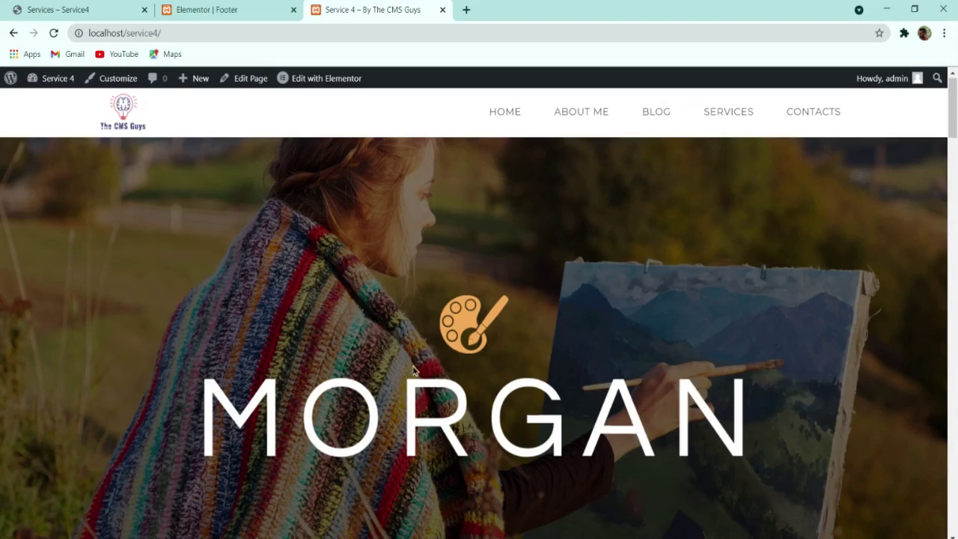
scroll(413, 370, down, 3)
scroll(413, 369, down, 15)
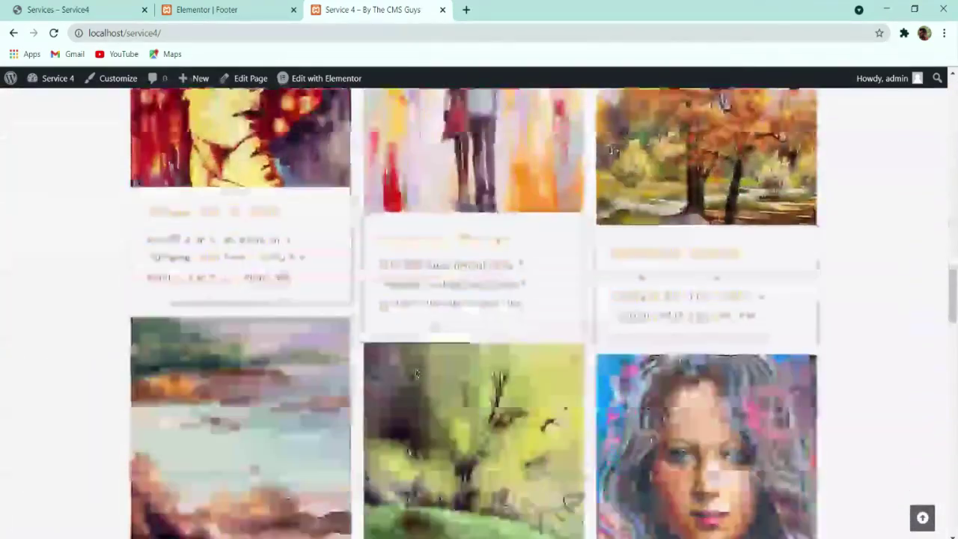
scroll(462, 387, down, 3)
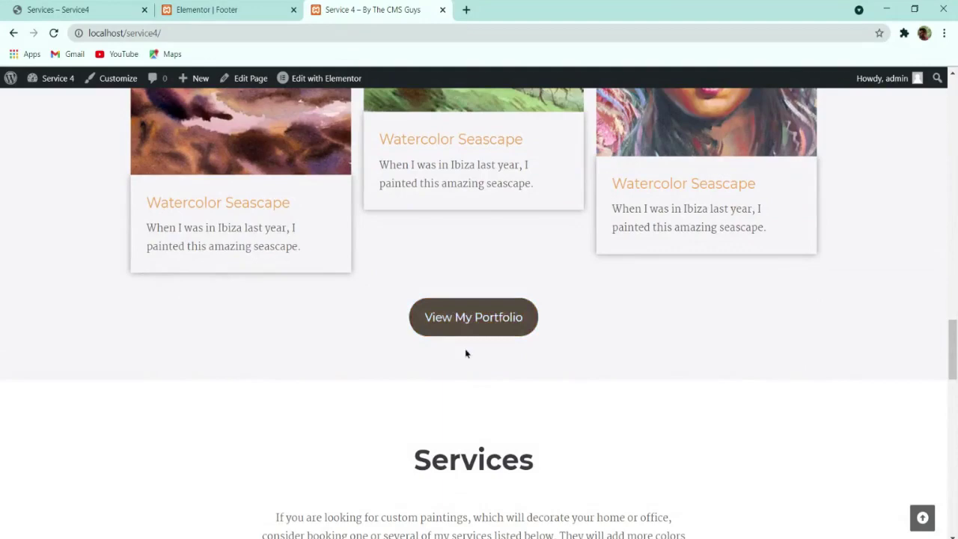
scroll(316, 338, down, 11)
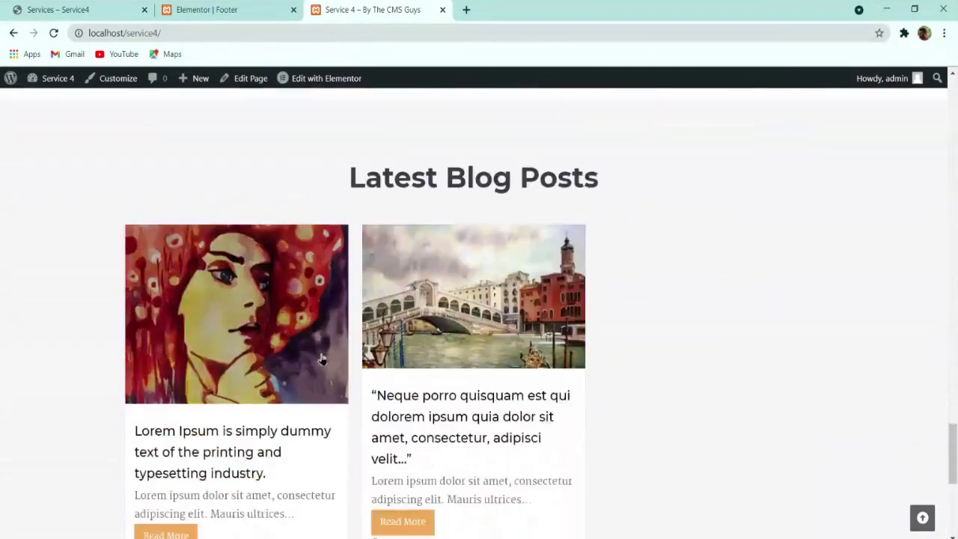
scroll(322, 357, up, 8)
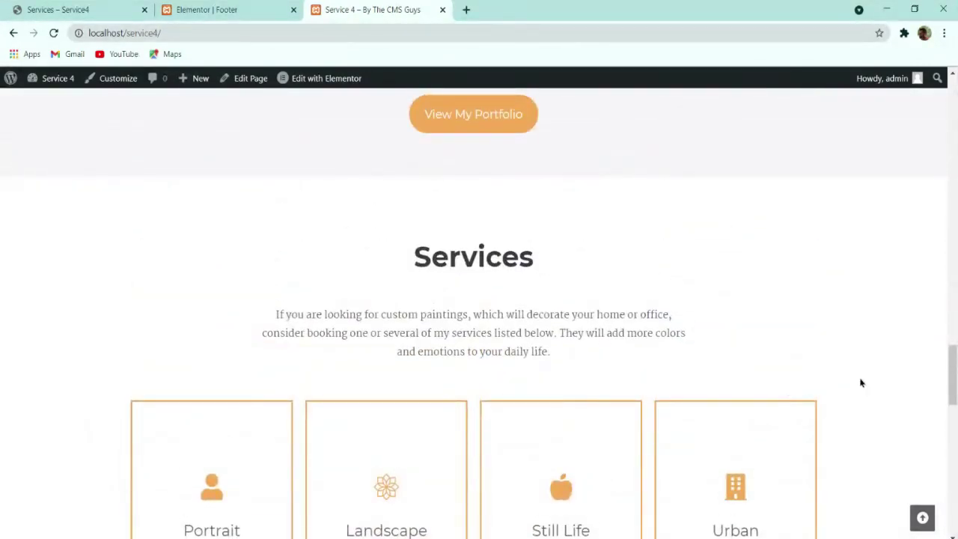
scroll(823, 404, down, 6)
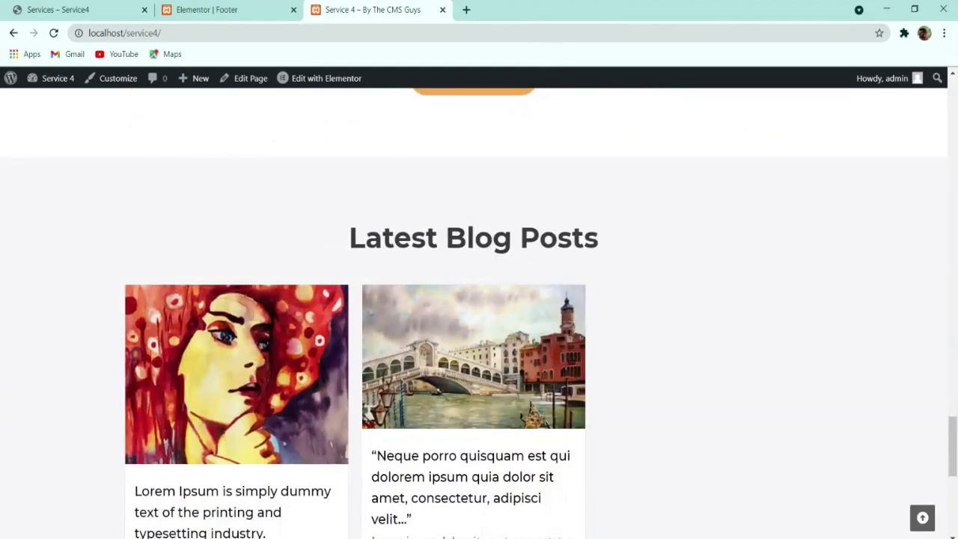